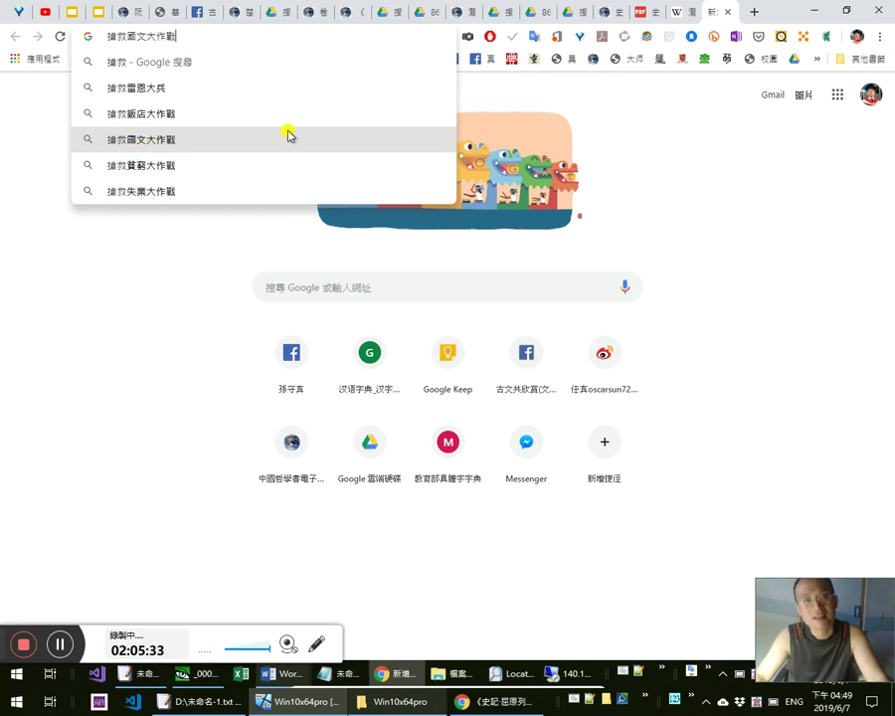
Close the unused new tab, return to the 瀧川龜太郎 article, and open the recent Word document 《禮記(選)》說解
{"action": "left_click", "coordinate": [724, 18]}
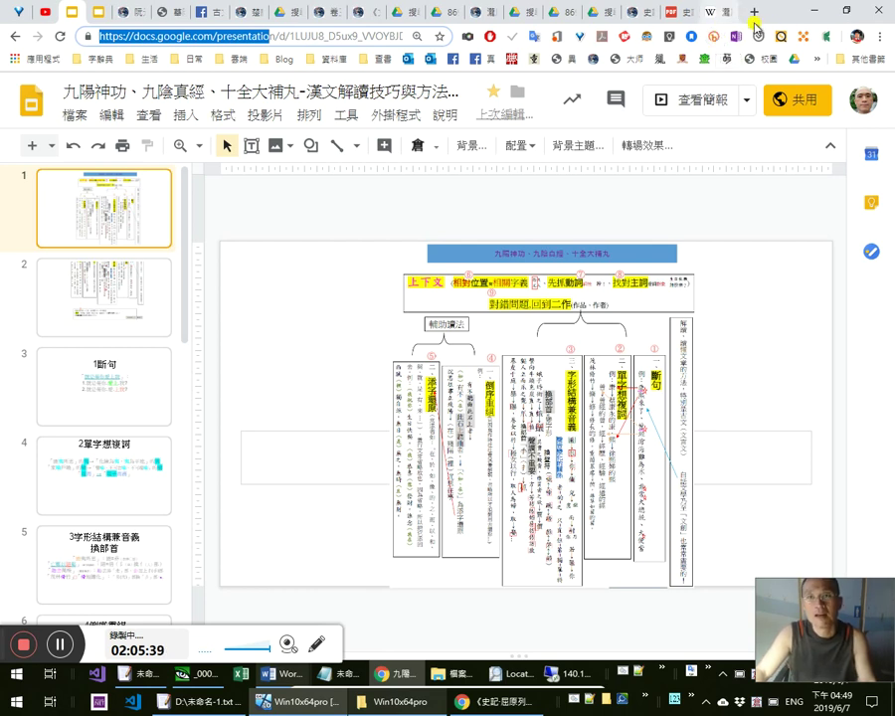
{"action": "left_click", "coordinate": [713, 17]}
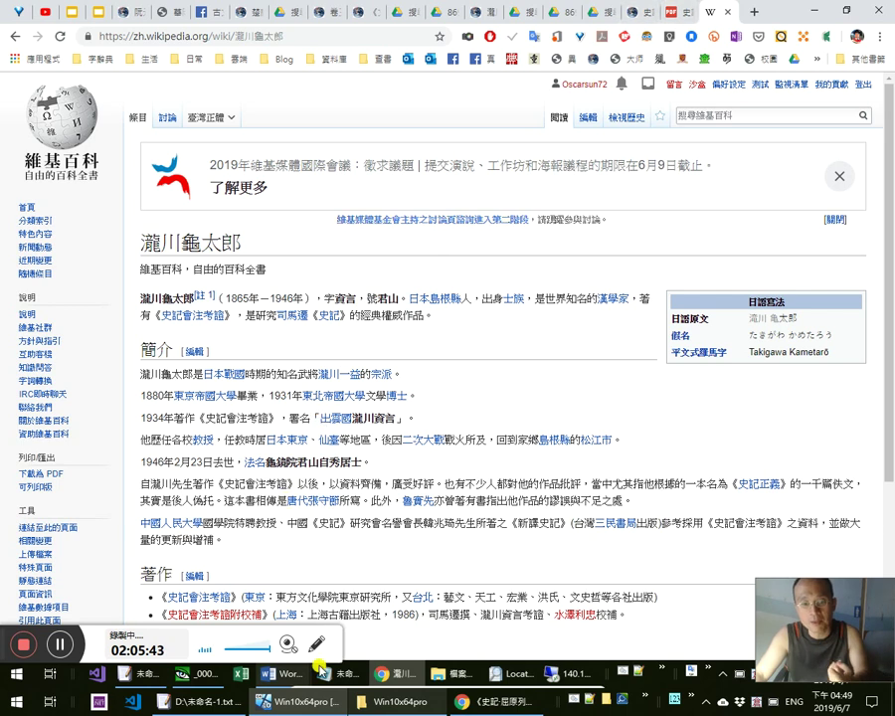
{"action": "mouse_move", "coordinate": [286, 675]}
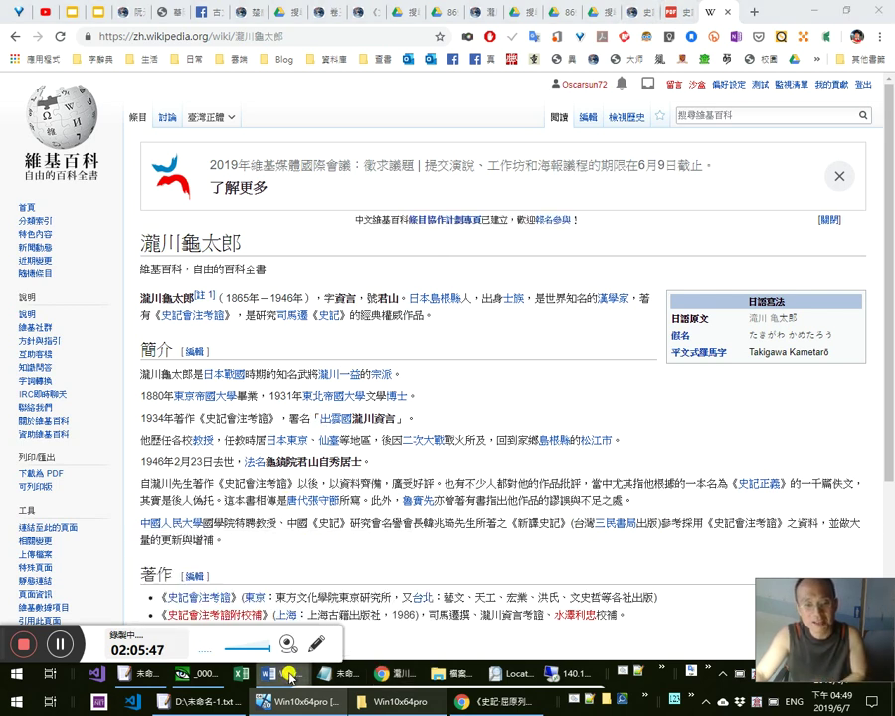
{"action": "right_click", "coordinate": [289, 674]}
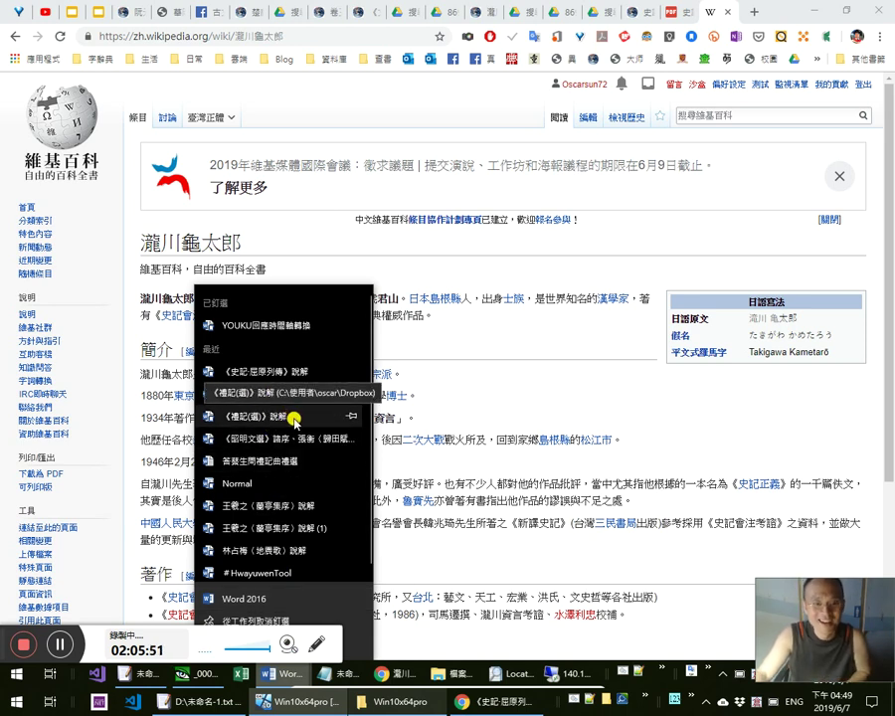
{"action": "left_click", "coordinate": [295, 422]}
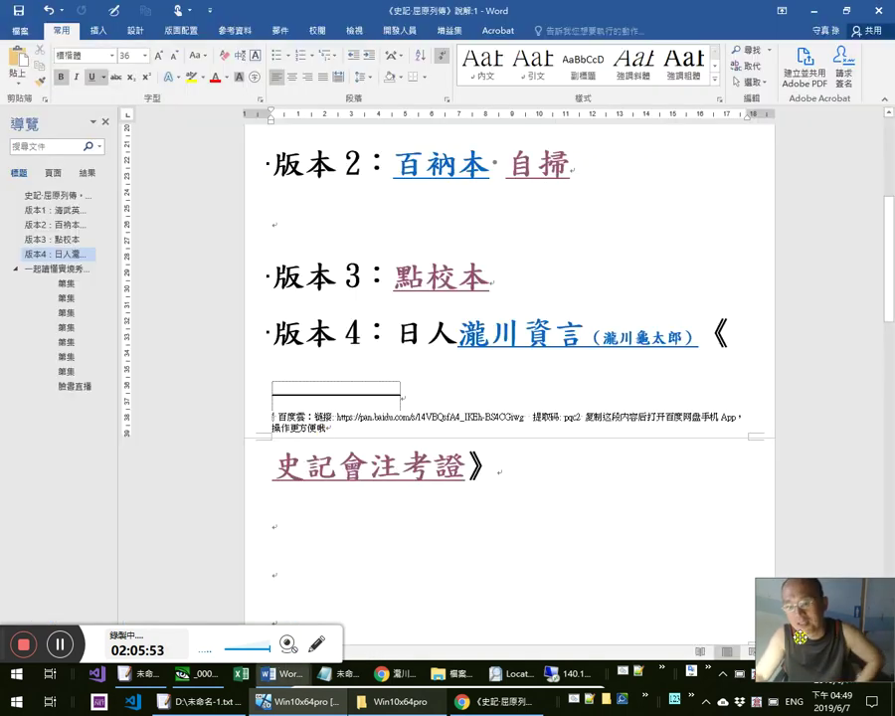
Check today's lunar date in the system calendar, and view the birth and death dates in the Wikipedia article on 屈原
{"action": "left_click", "coordinate": [834, 701]}
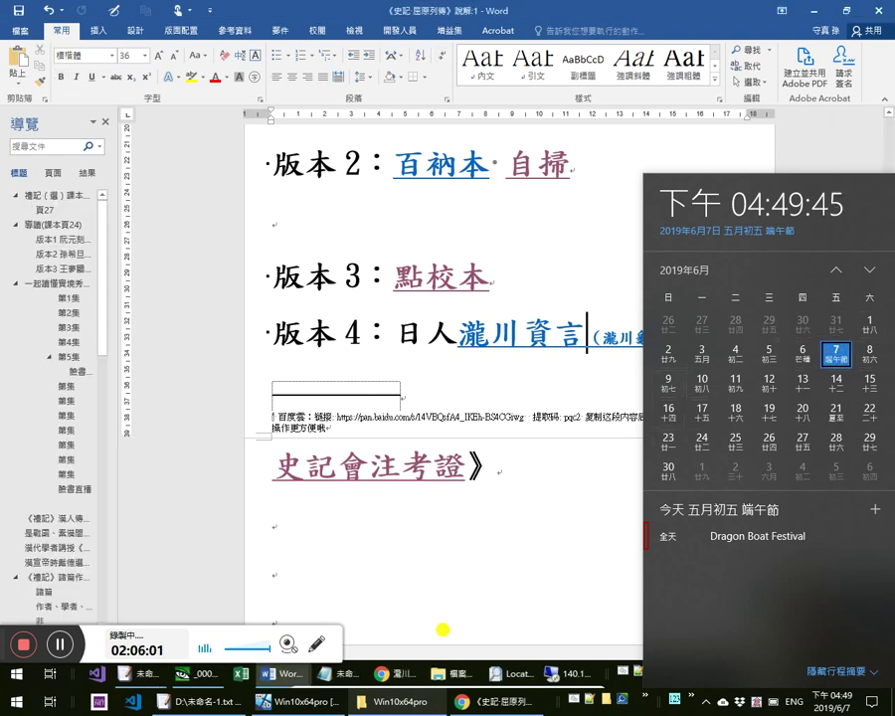
{"action": "key", "text": "alt+Tab"}
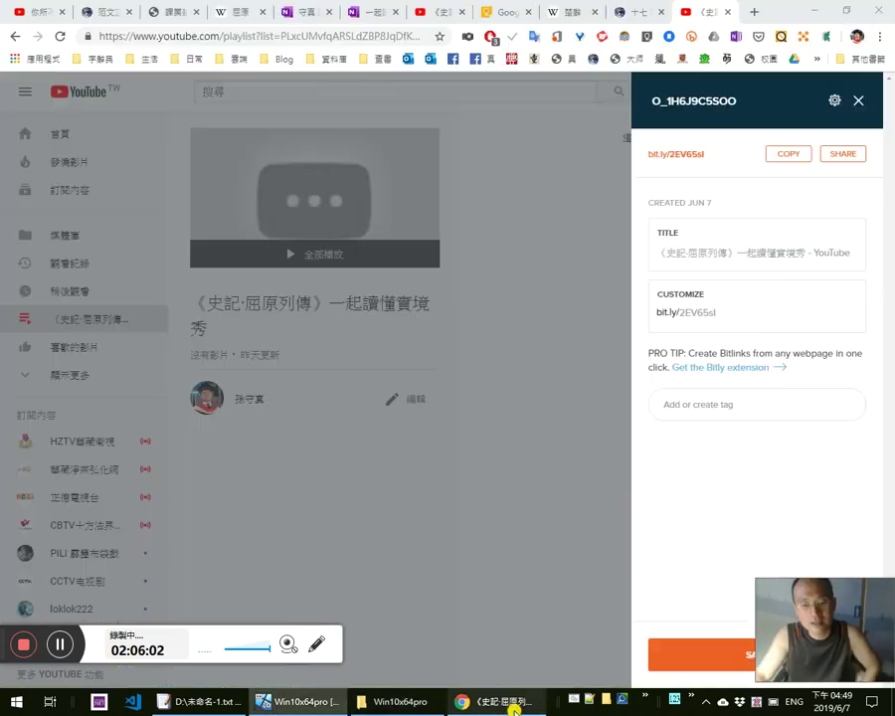
{"action": "left_click", "coordinate": [237, 16]}
{"action": "scroll", "coordinate": [609, 457], "scroll_direction": "down", "scroll_amount": 3}
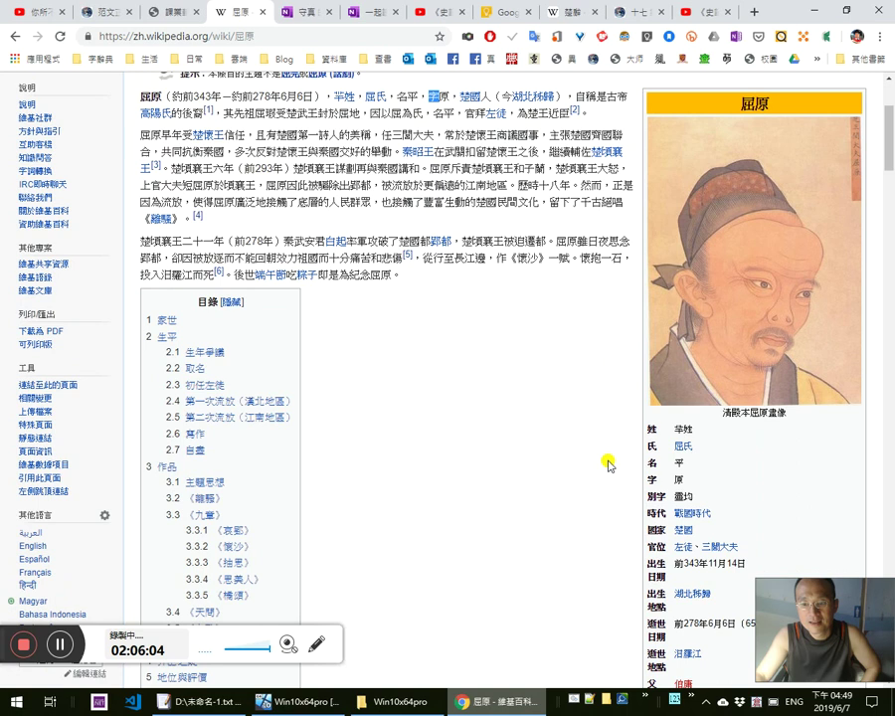
{"action": "scroll", "coordinate": [791, 564], "scroll_direction": "down", "scroll_amount": 1}
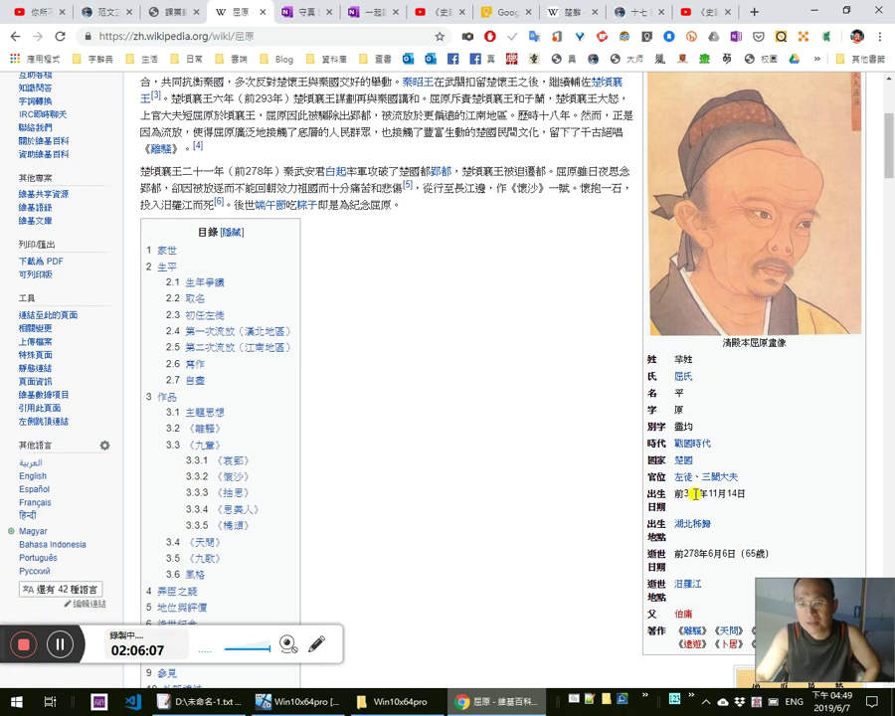
Calculate =2019+343 and =2019+278 in the browser's address field without leaving the article
{"action": "left_click", "coordinate": [378, 40]}
{"action": "type", "text": "2019+343"}
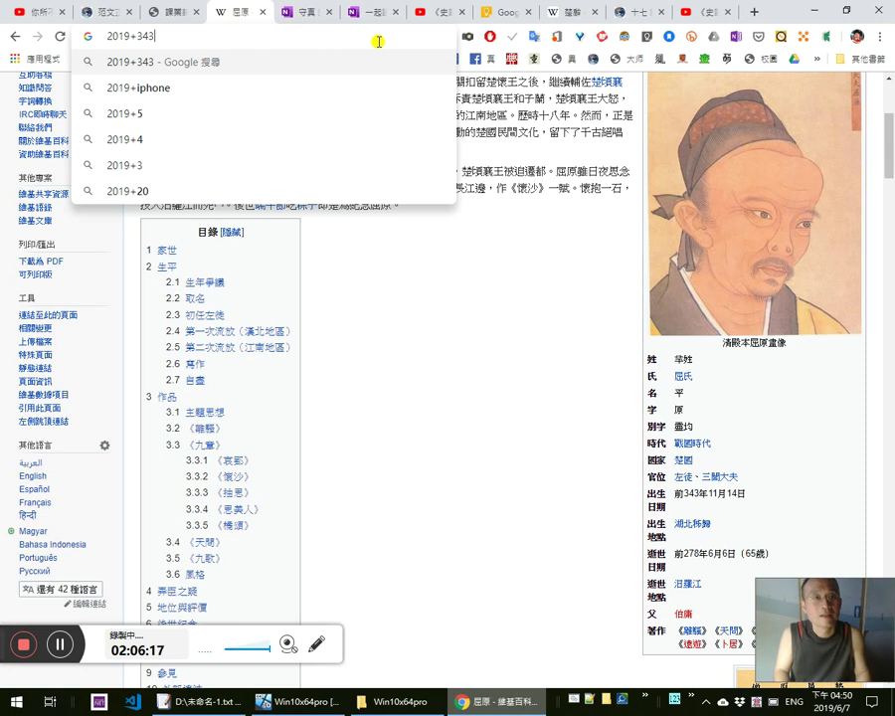
{"action": "key", "text": "Home"}
{"action": "type", "text": "="}
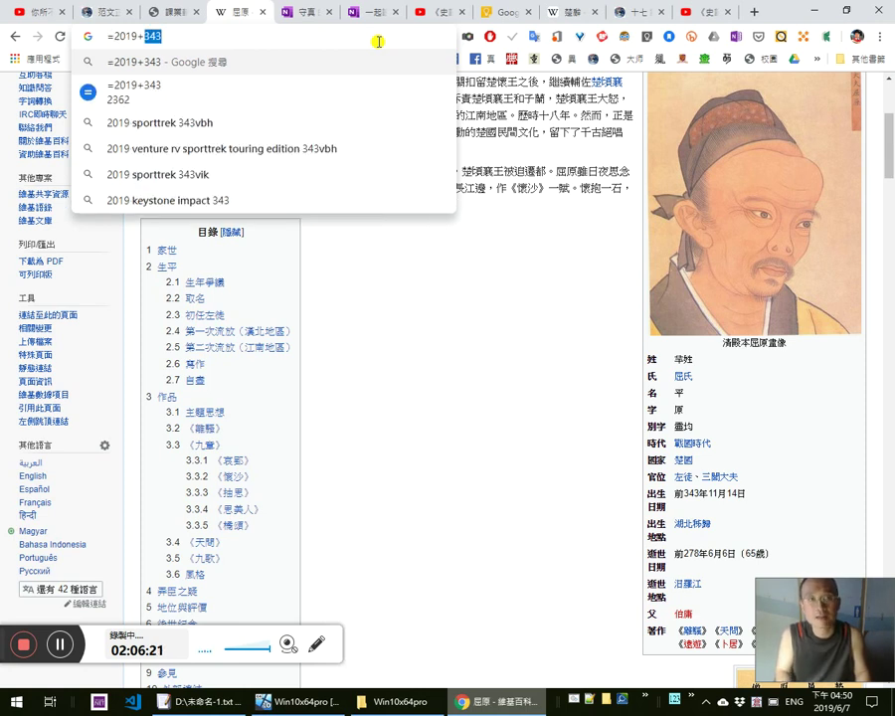
{"action": "type", "text": "276"}
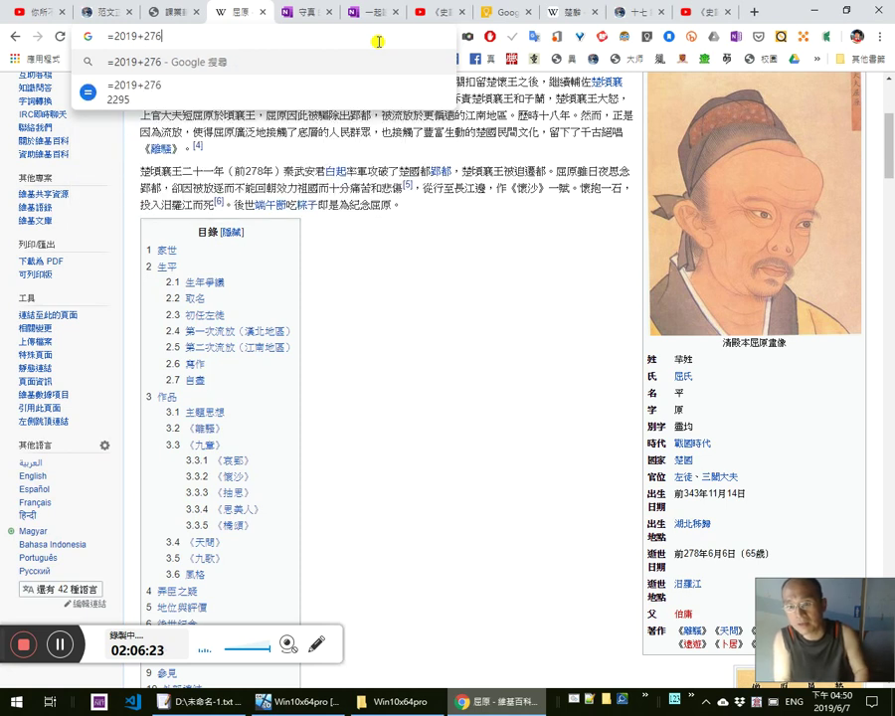
{"action": "key", "text": "BackSpace"}
{"action": "type", "text": "8"}
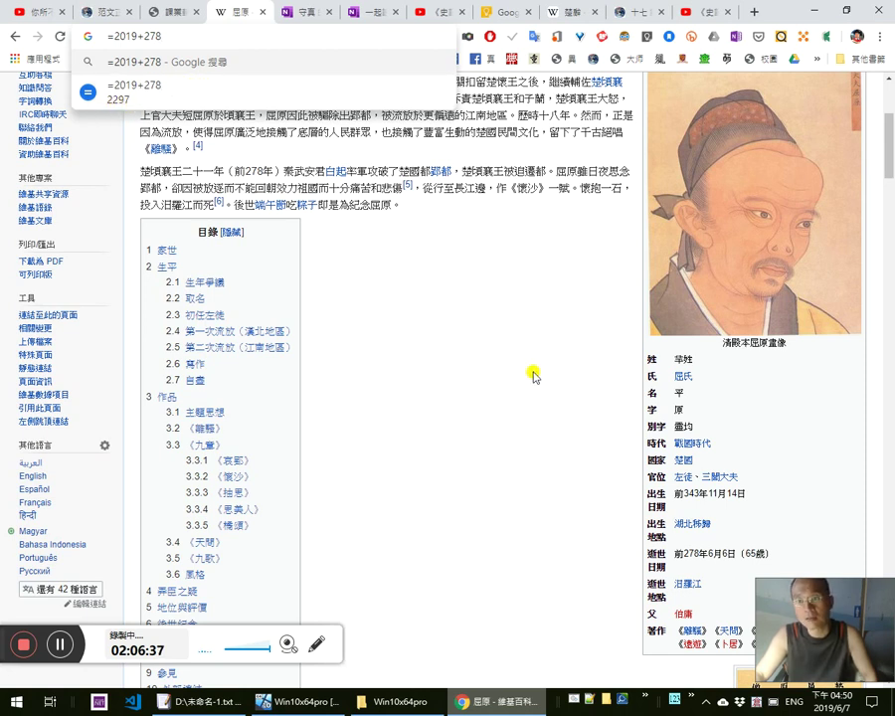
Compare today's date in the system calendar with 屈原's death date in the article's infobox
{"action": "left_click", "coordinate": [834, 701]}
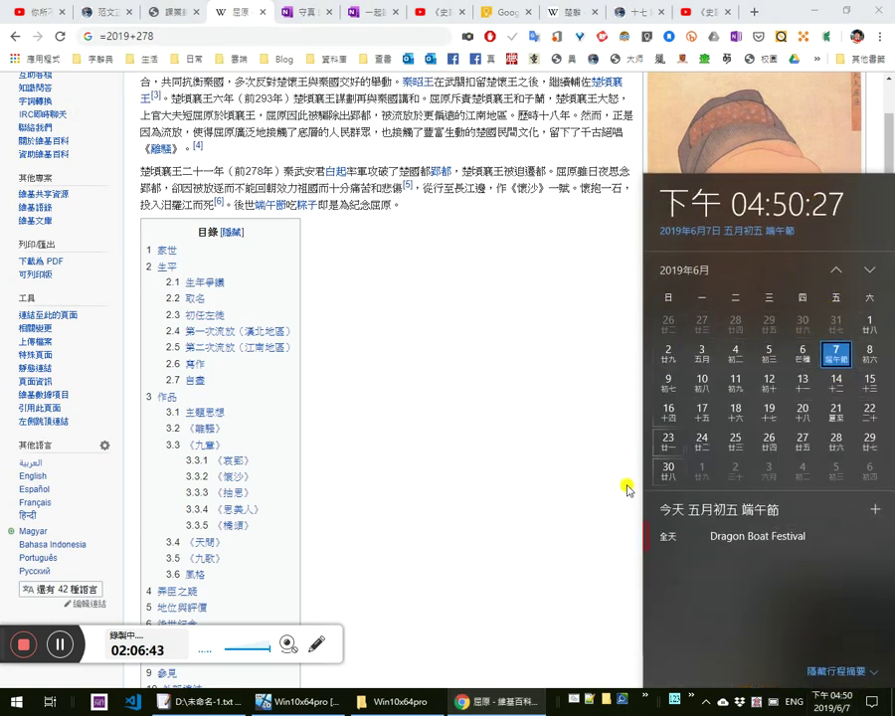
{"action": "left_click", "coordinate": [550, 523]}
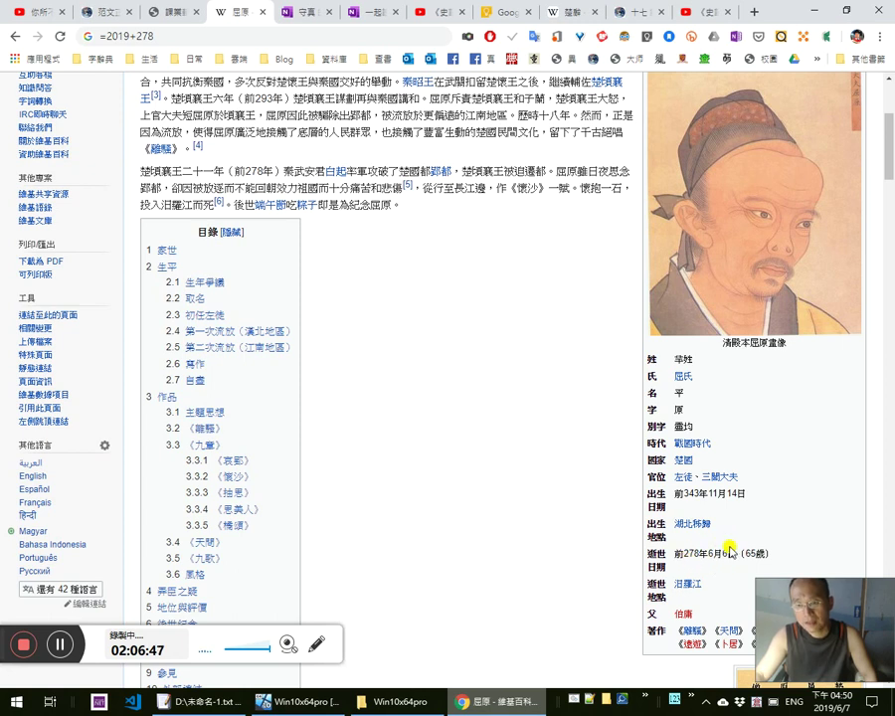
{"action": "triple_click", "coordinate": [778, 550]}
{"action": "left_click", "coordinate": [552, 489]}
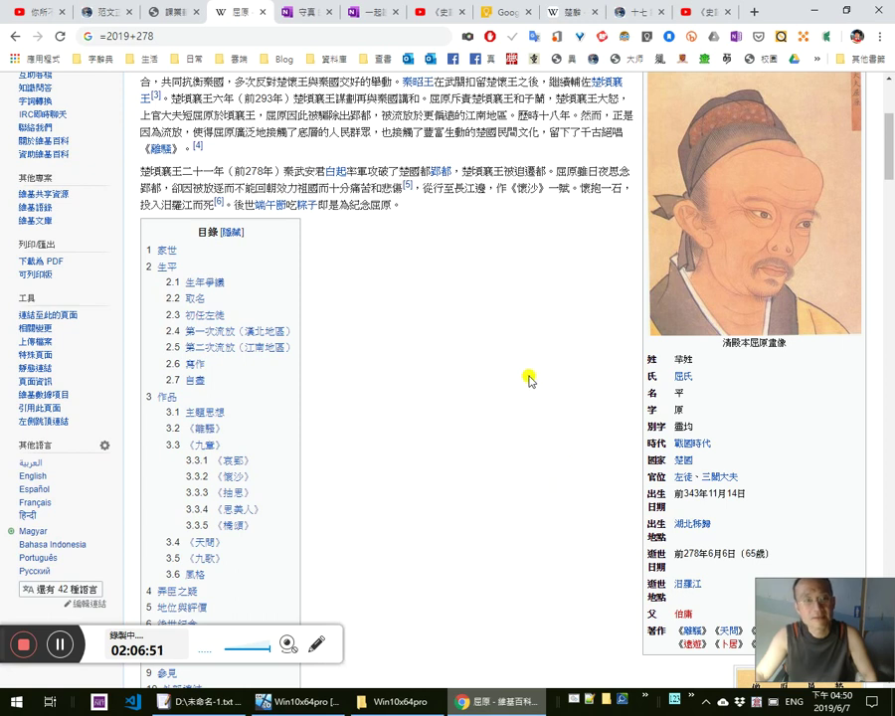
{"action": "scroll", "coordinate": [527, 378], "scroll_direction": "up", "scroll_amount": 1}
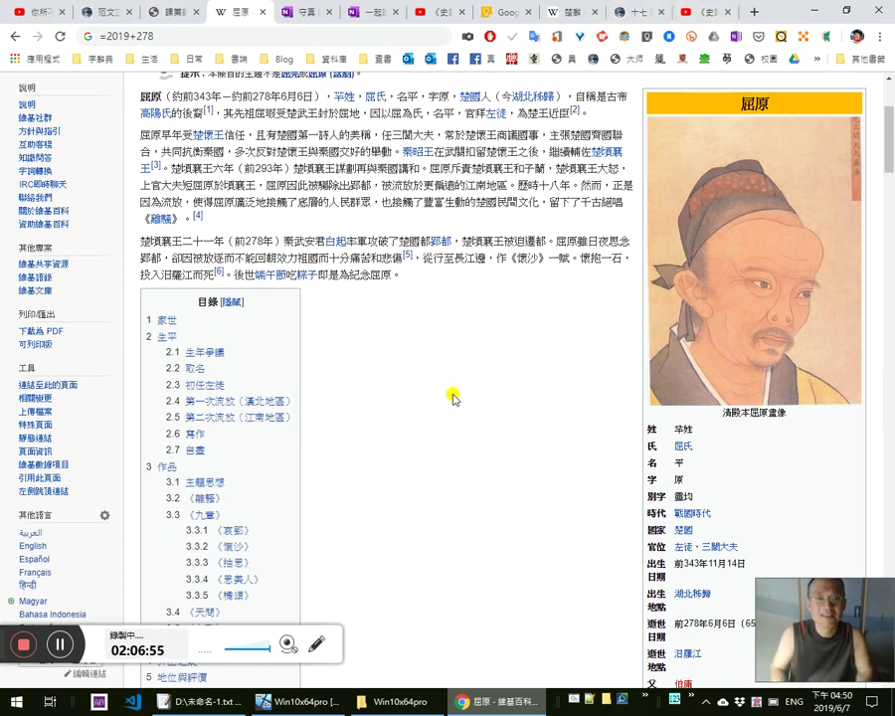
Search within the 屈原 article for the phrase 黃鐘毀棄，瓦釜雷鳴, and clear and close the page search
{"action": "key", "text": "ctrl+f"}
{"action": "type", "text": "s"}
{"action": "key", "text": "BackSpace"}
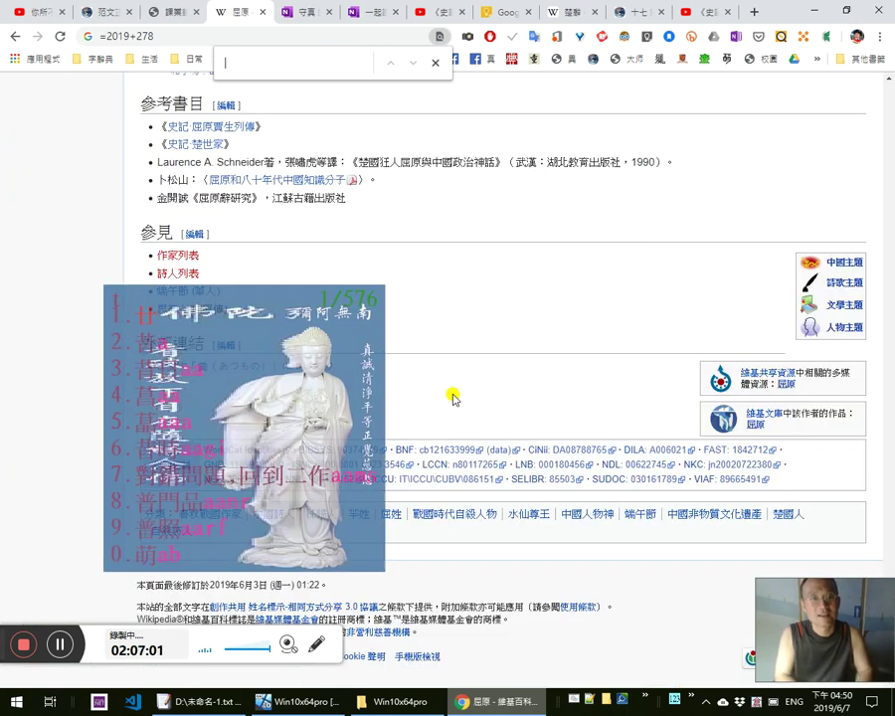
{"action": "type", "text": "令"}
{"action": "key", "text": "BackSpace"}
{"action": "key", "text": "BackSpace"}
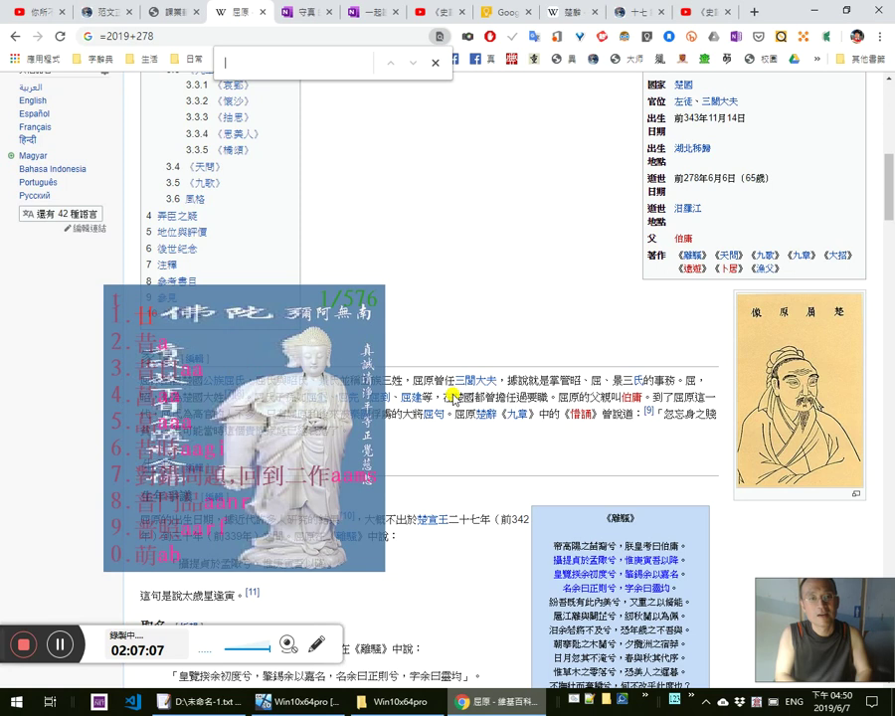
{"action": "type", "text": "gh"}
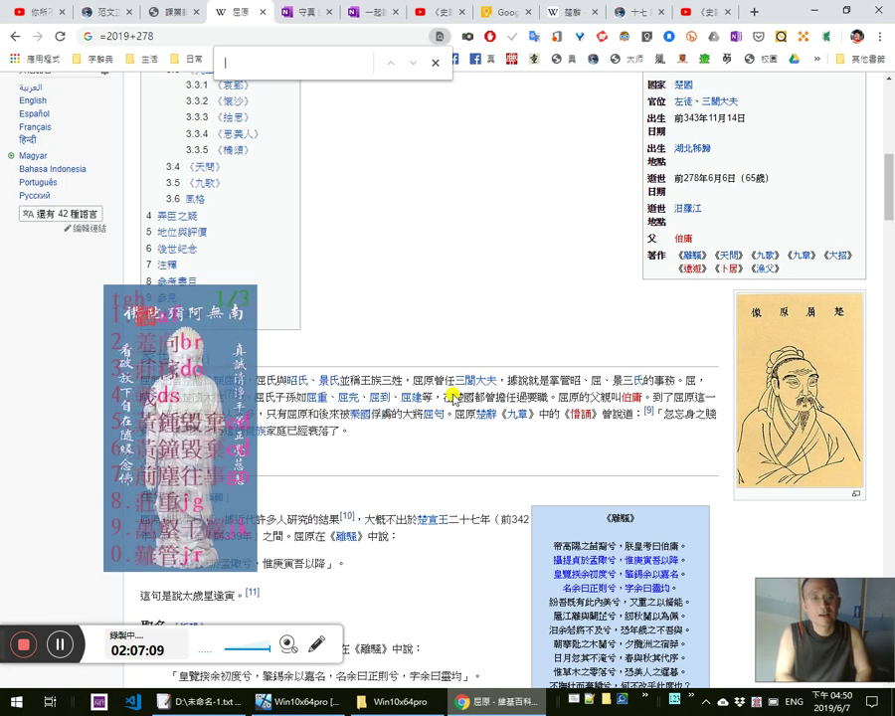
{"action": "key", "text": "Escape"}
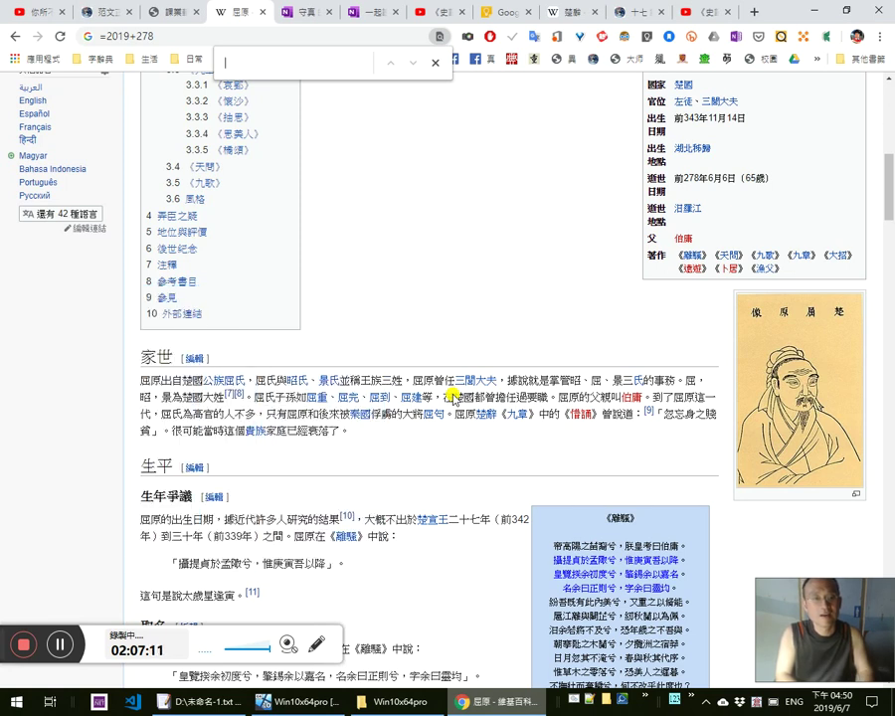
{"action": "type", "text": "a"}
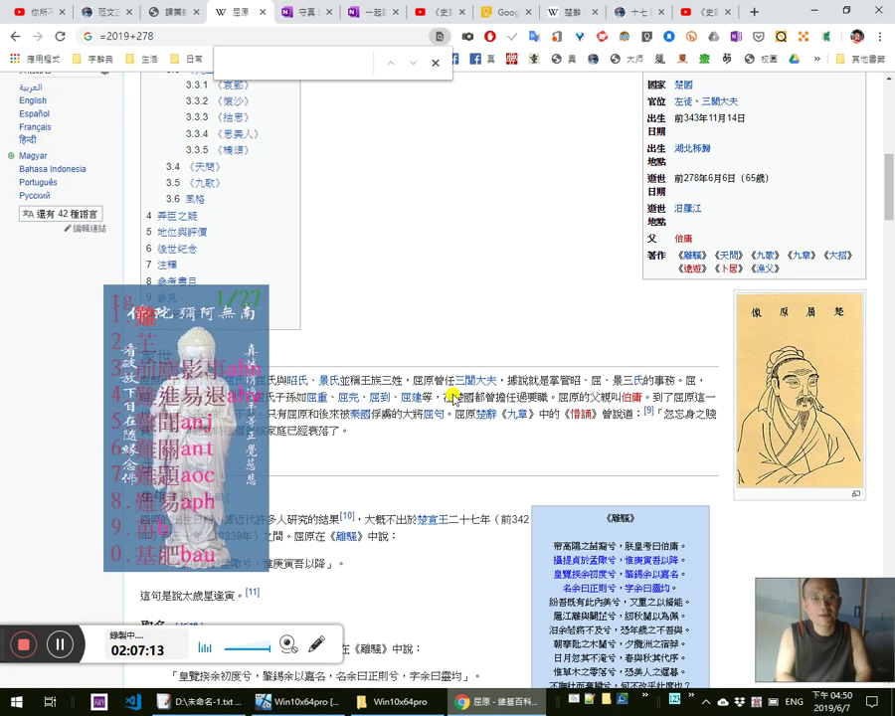
{"action": "key", "text": "BackSpace"}
{"action": "type", "text": "ghr"}
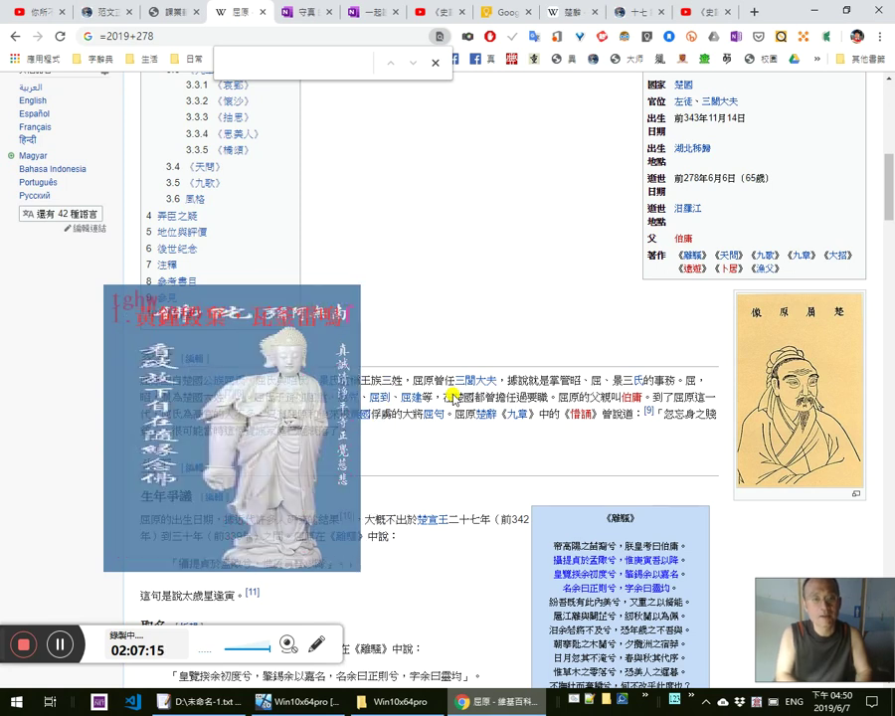
{"action": "type", "text": "黃鐘毀棄，瓦釜雷鳴"}
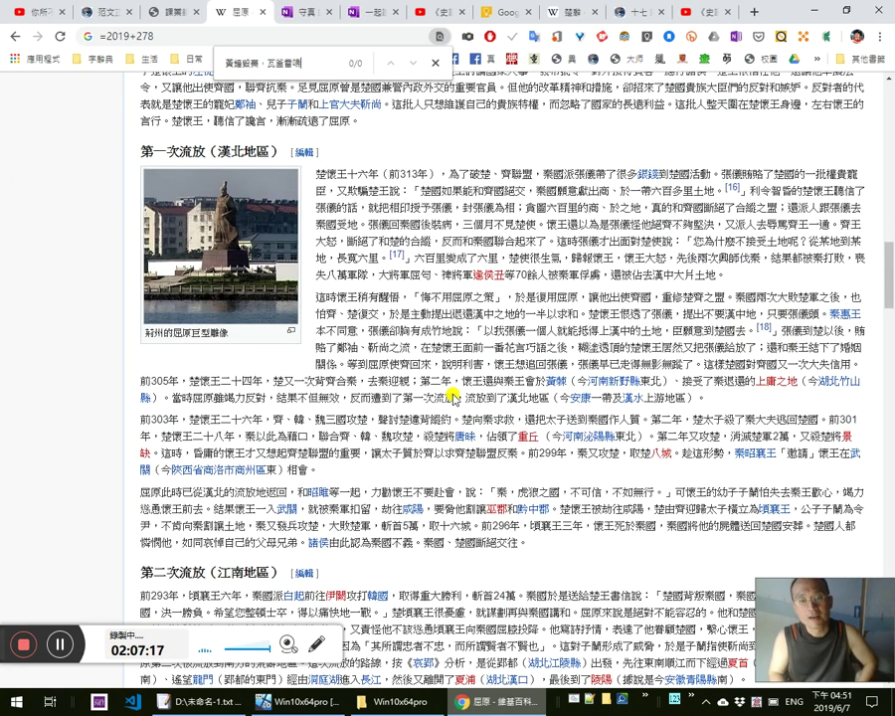
{"action": "key", "text": "BackSpace"}
{"action": "key", "text": "BackSpace"}
{"action": "key", "text": "BackSpace"}
{"action": "key", "text": "BackSpace"}
{"action": "key", "text": "BackSpace"}
{"action": "key", "text": "BackSpace"}
{"action": "key", "text": "BackSpace"}
{"action": "key", "text": "BackSpace"}
{"action": "key", "text": "BackSpace"}
{"action": "key", "text": "Escape"}
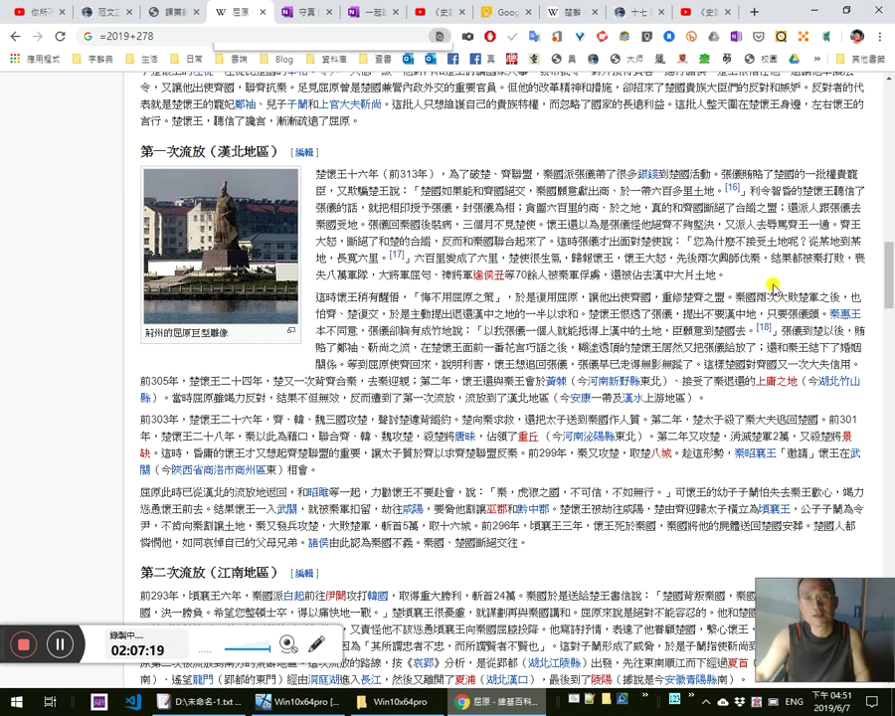
Search Google for 黃鐘毀棄，瓦釜雷鳴 in a new tab, look over the results, and close that tab
{"action": "left_click", "coordinate": [648, 174]}
{"action": "left_click", "coordinate": [756, 10]}
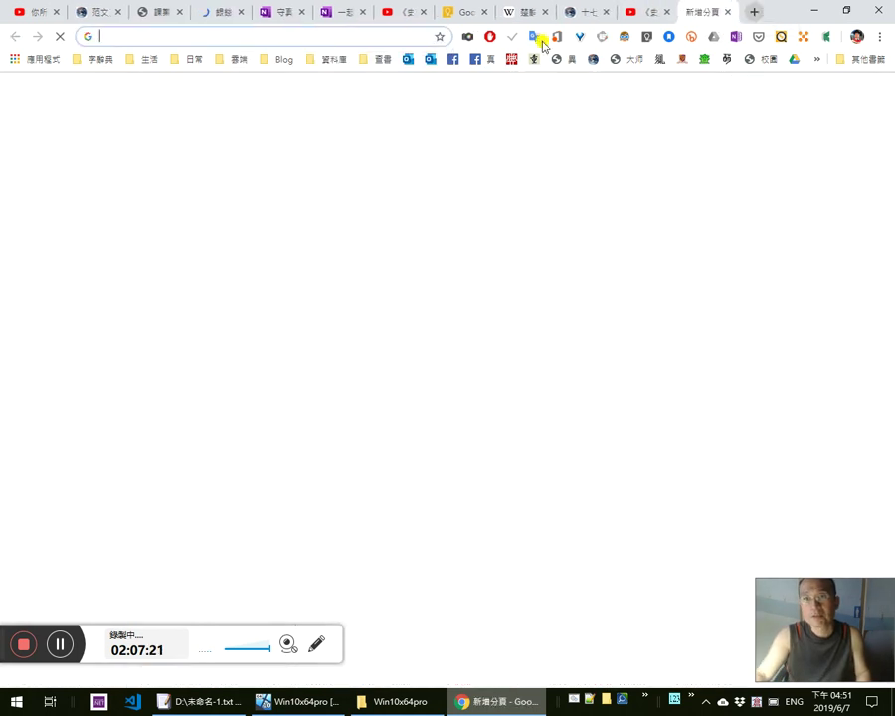
{"action": "right_click", "coordinate": [388, 33]}
{"action": "left_click", "coordinate": [462, 143]}
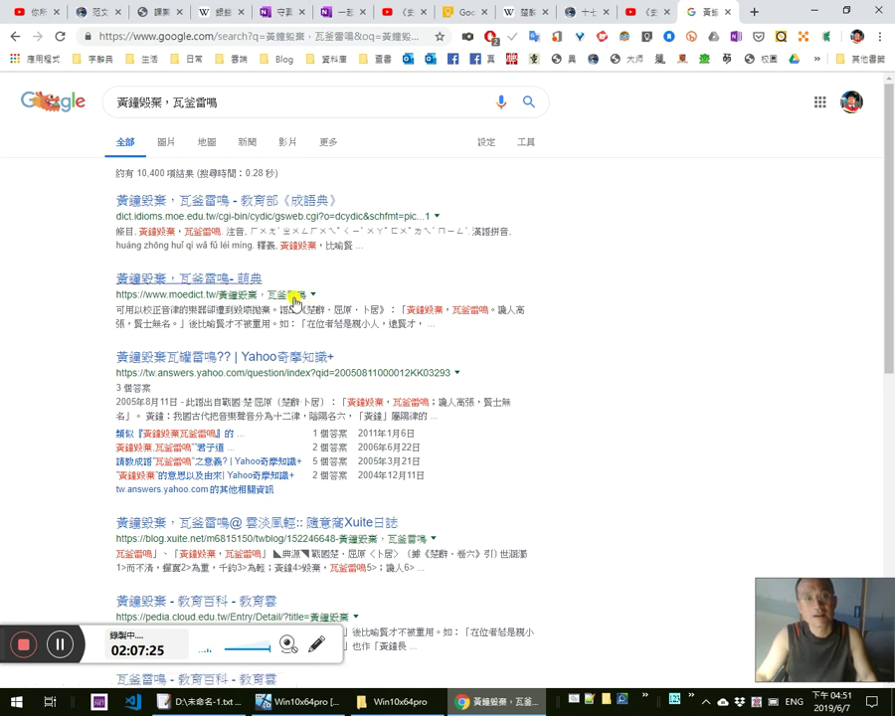
{"action": "scroll", "coordinate": [411, 460], "scroll_direction": "down", "scroll_amount": 1}
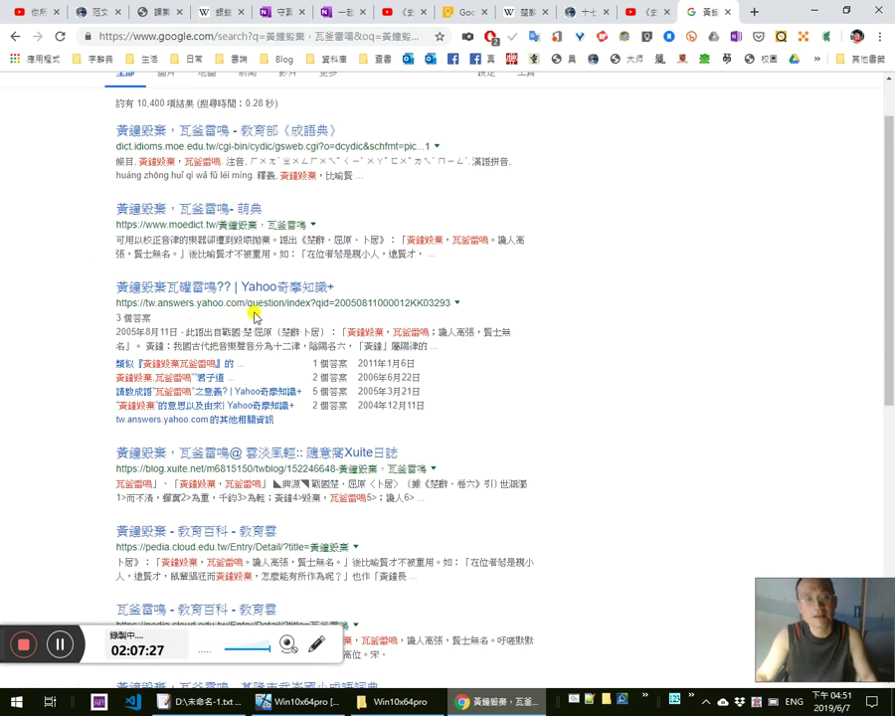
{"action": "middle_click", "coordinate": [689, 20]}
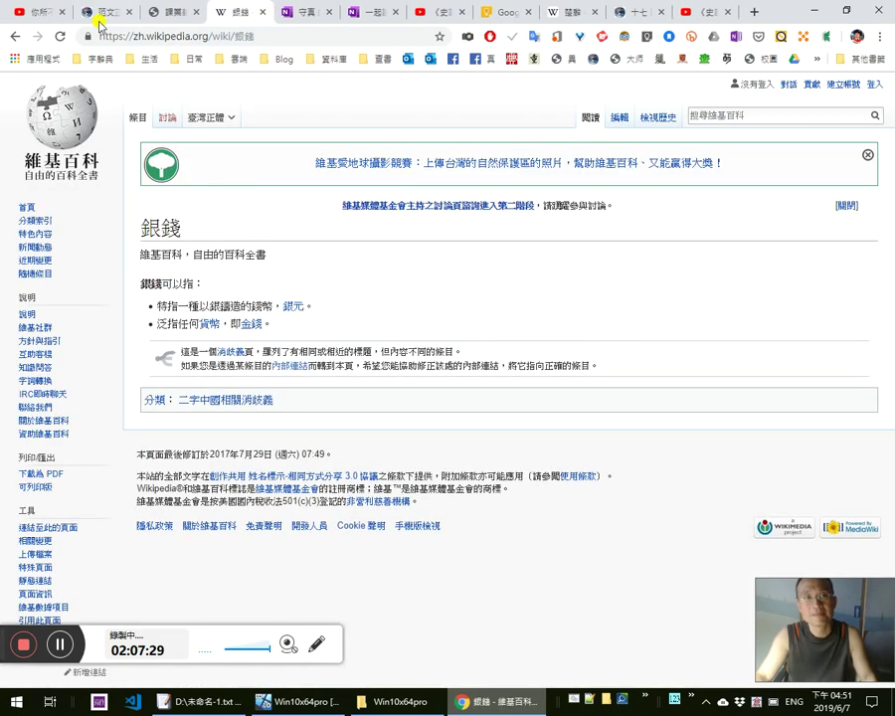
Look through the open tabs and close the two OneNote tabs
{"action": "left_click", "coordinate": [161, 14]}
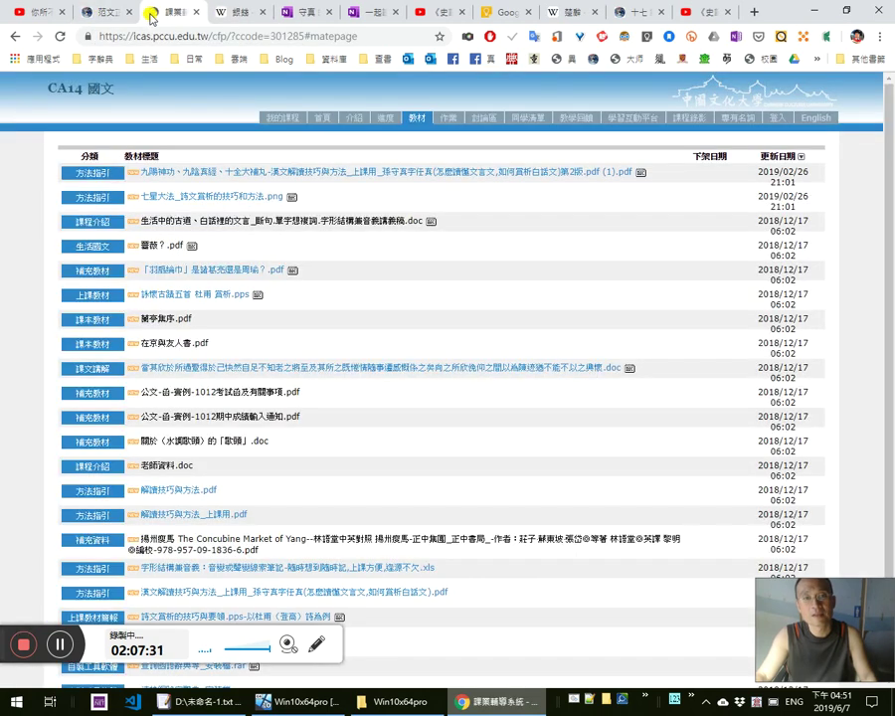
{"action": "left_click", "coordinate": [57, 10]}
{"action": "left_click", "coordinate": [221, 12]}
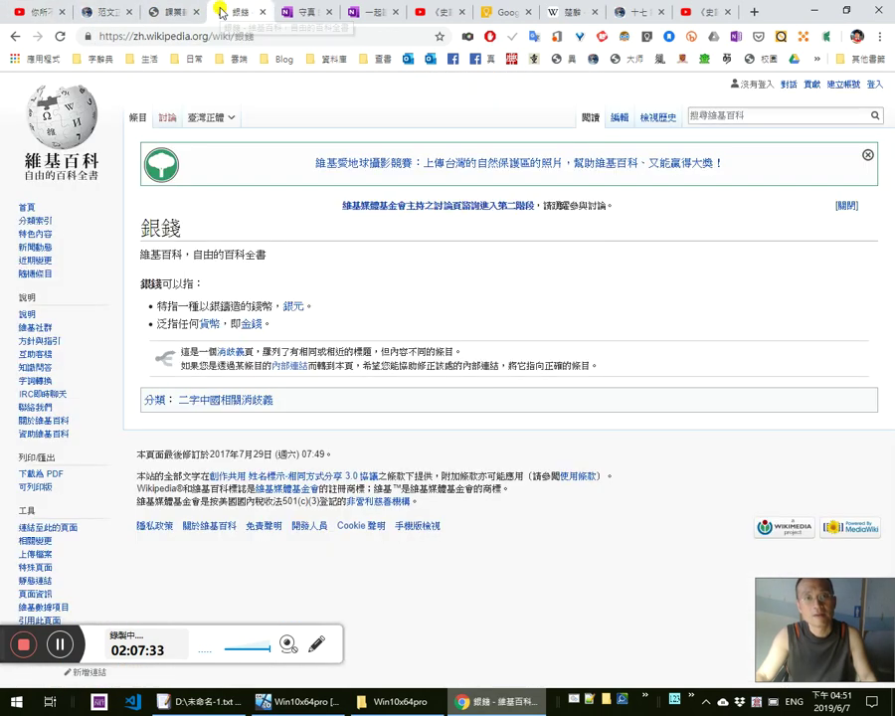
{"action": "left_click", "coordinate": [300, 18]}
{"action": "middle_click", "coordinate": [305, 16]}
{"action": "middle_click", "coordinate": [312, 20]}
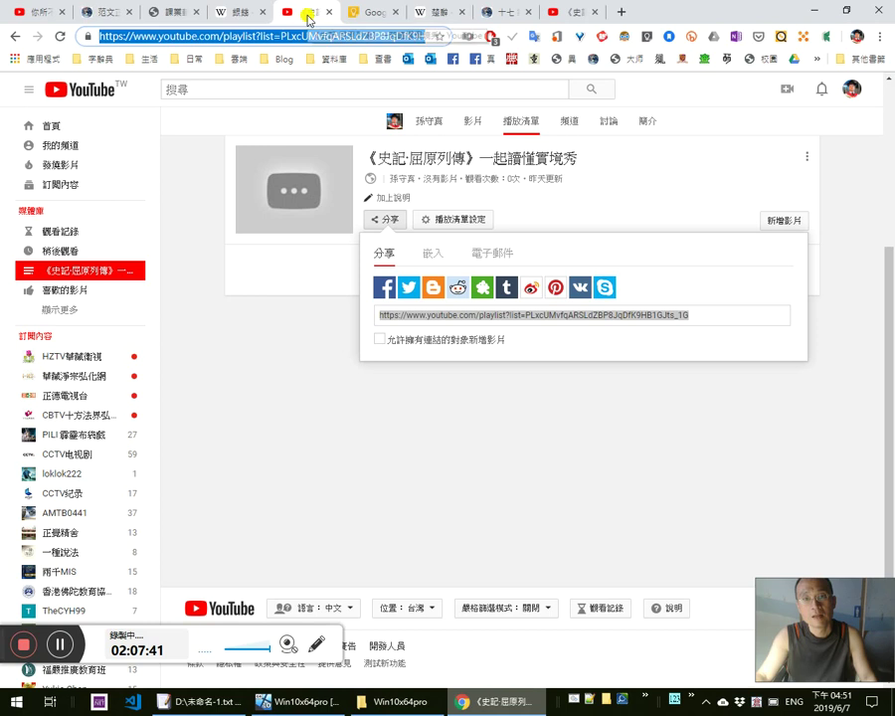
Check the 銀錢 article and the YouTube playlist tabs, ending on the 《史記·屈原列傳》一起讀懂實境秀 playlist with its bit.ly panel
{"action": "left_click", "coordinate": [249, 12]}
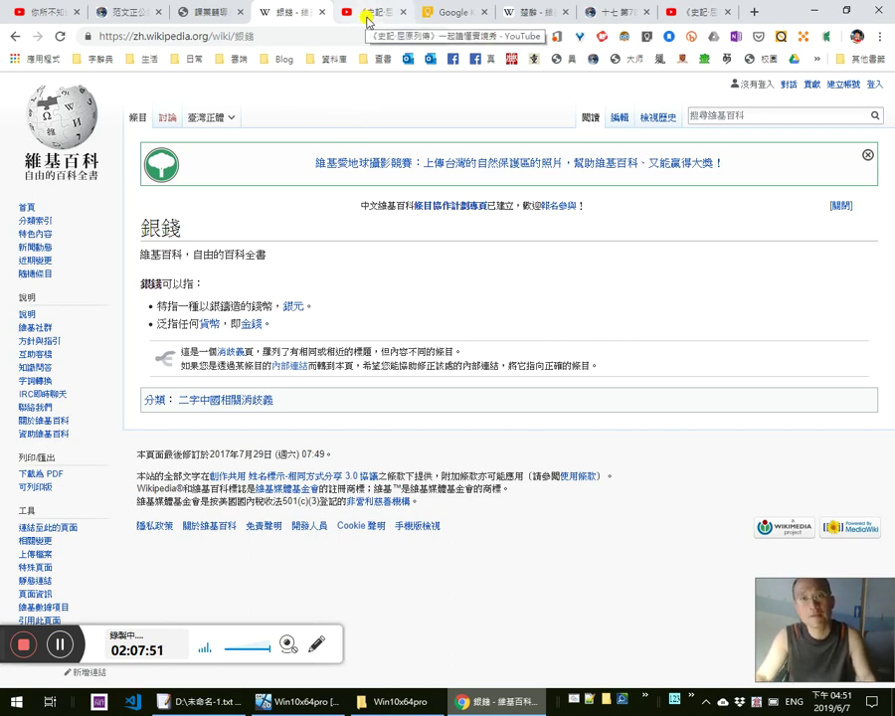
{"action": "left_click", "coordinate": [367, 12]}
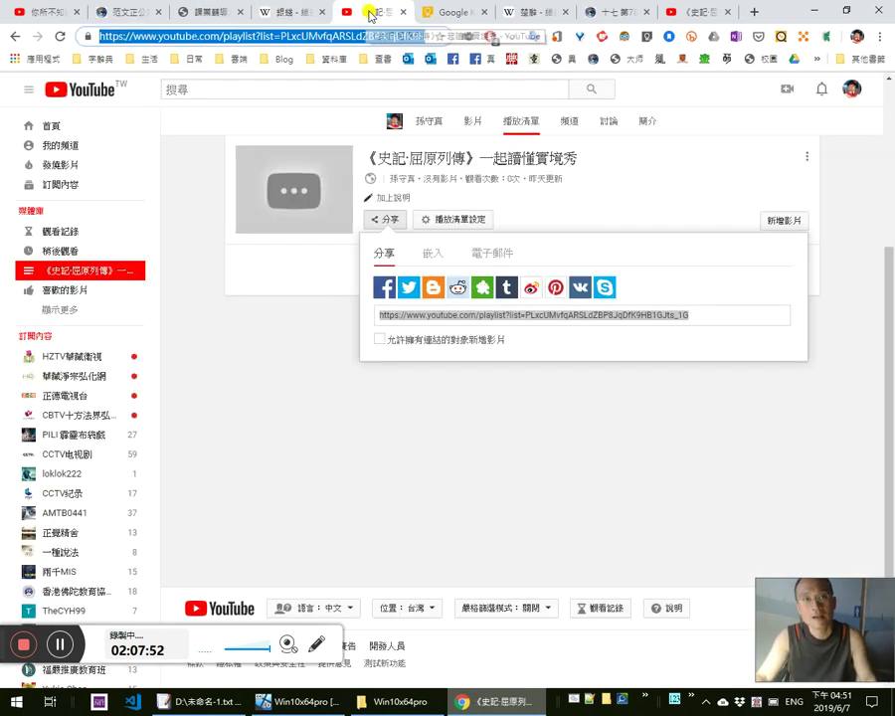
{"action": "left_click", "coordinate": [289, 12]}
{"action": "left_click", "coordinate": [693, 14]}
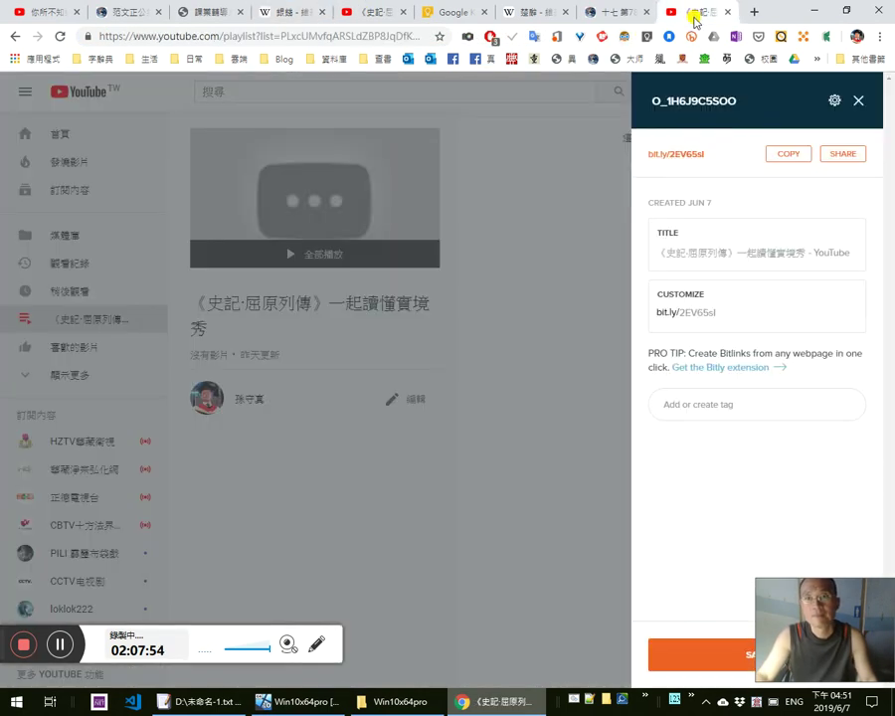
Open a blank browser tab, and in the virtual machine's browser close the 瀧川龜太郎 article, leaving the 史記會注考證附校補 PDF in view
{"action": "left_click", "coordinate": [749, 13]}
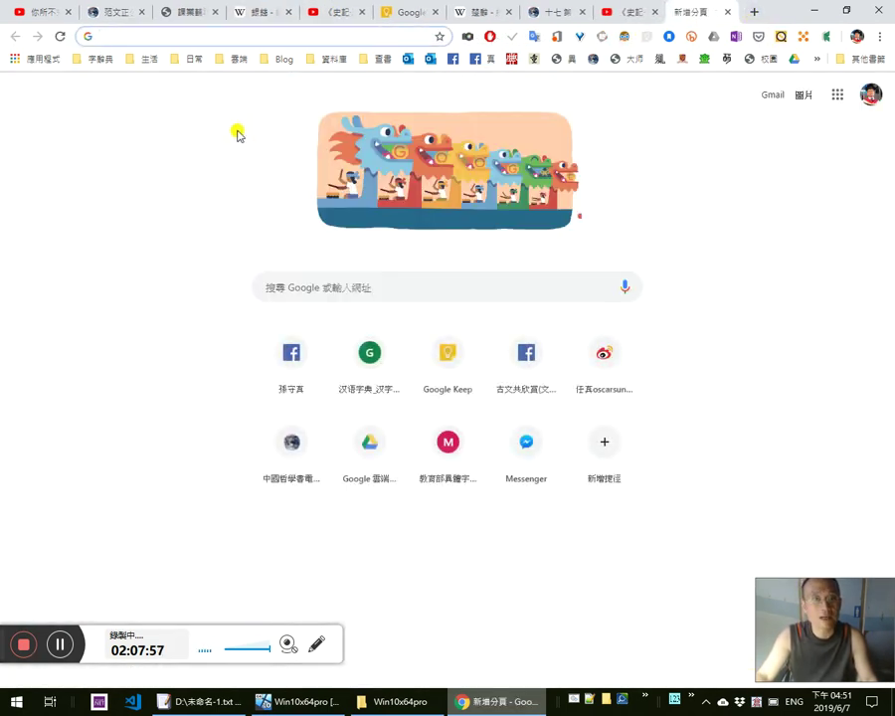
{"action": "left_click", "coordinate": [316, 703]}
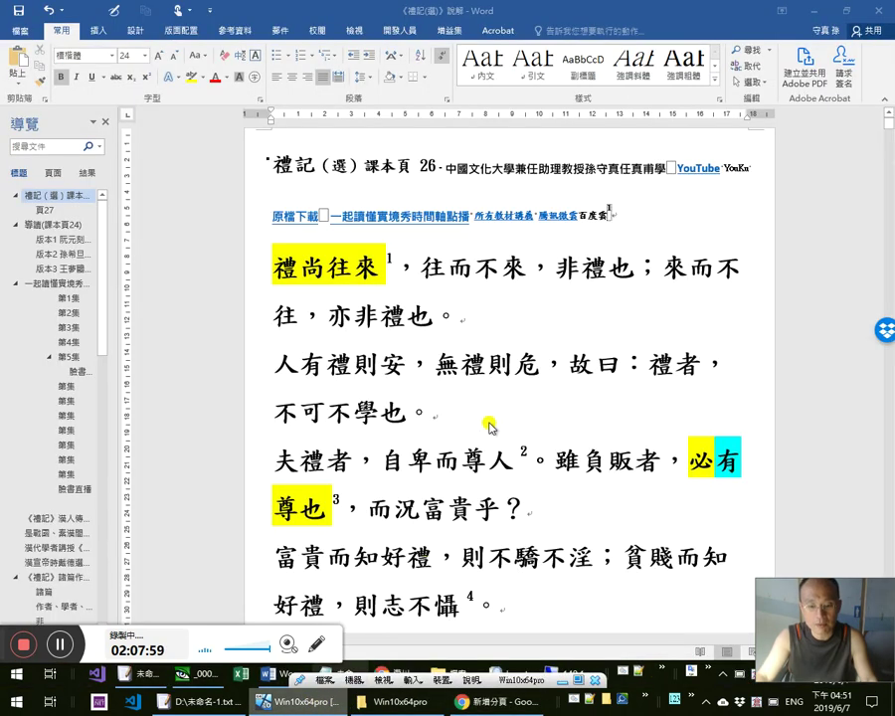
{"action": "left_click", "coordinate": [405, 676]}
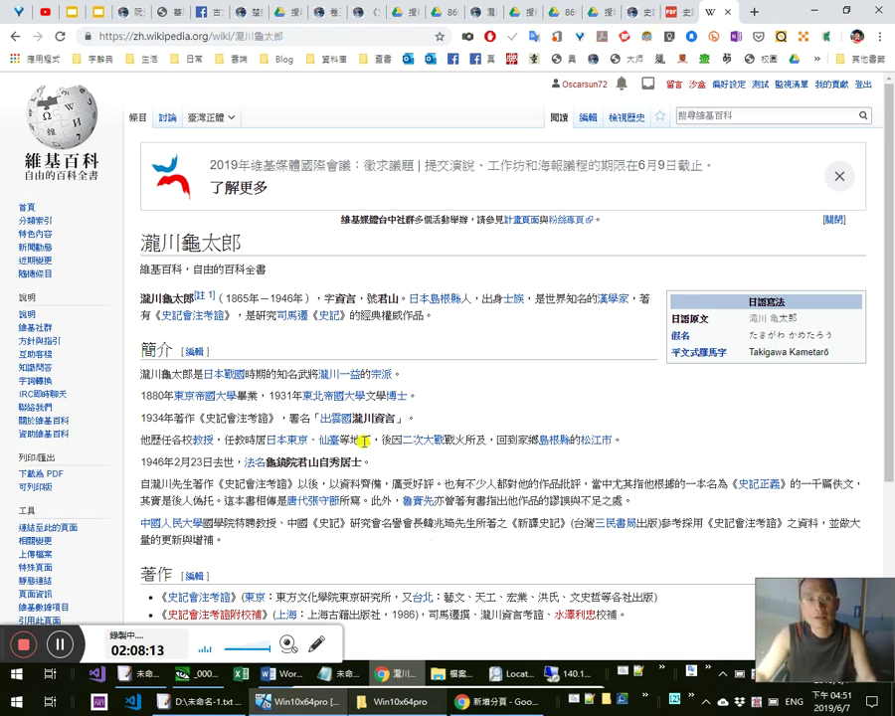
{"action": "left_click", "coordinate": [728, 12]}
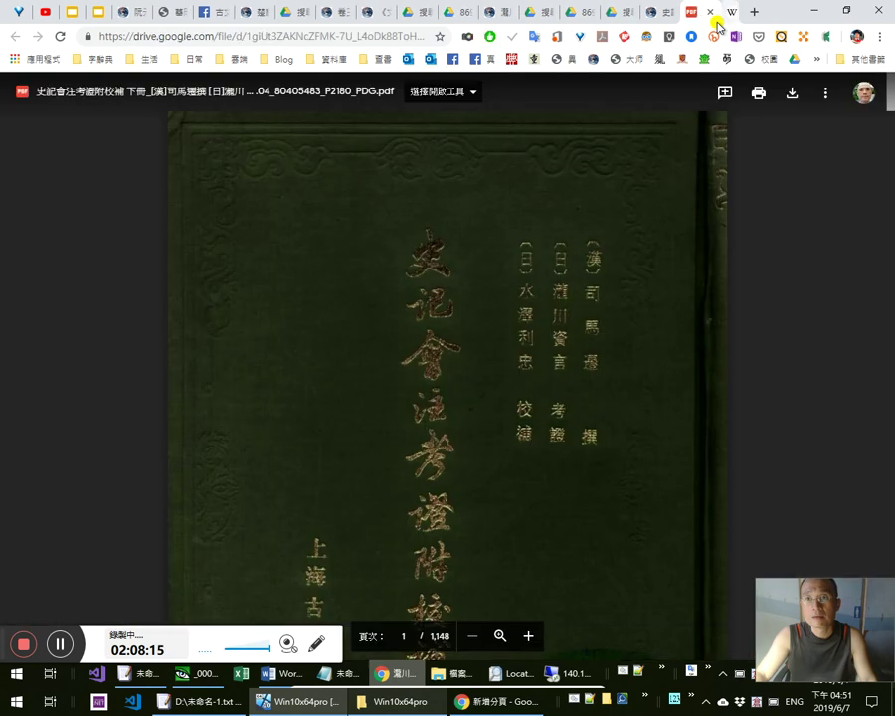
{"action": "scroll", "coordinate": [525, 395], "scroll_direction": "down", "scroll_amount": 3}
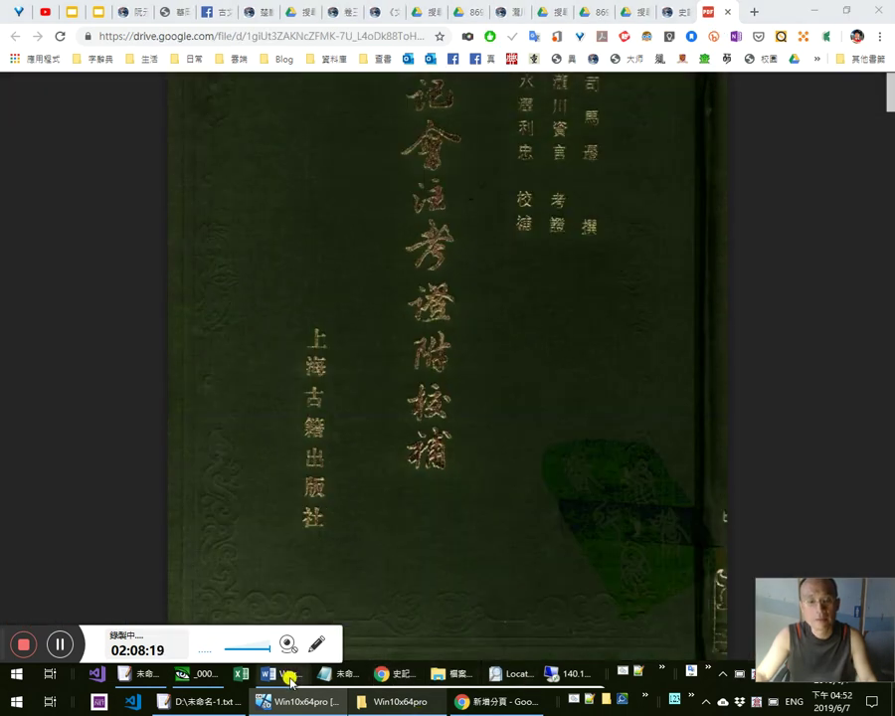
Switch to the 《禮記(選)》說解 document and follow the links from 則志不懾 in the opening text to the 志不懾 section
{"action": "mouse_move", "coordinate": [289, 680]}
{"action": "left_click", "coordinate": [419, 591]}
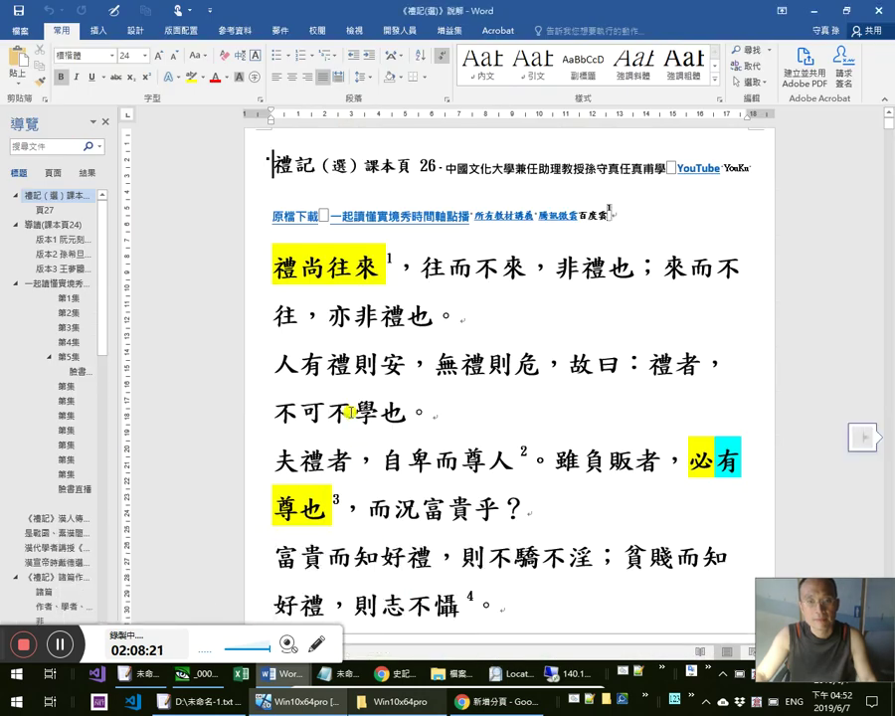
{"action": "left_click", "coordinate": [507, 398]}
{"action": "scroll", "coordinate": [629, 490], "scroll_direction": "down", "scroll_amount": 1}
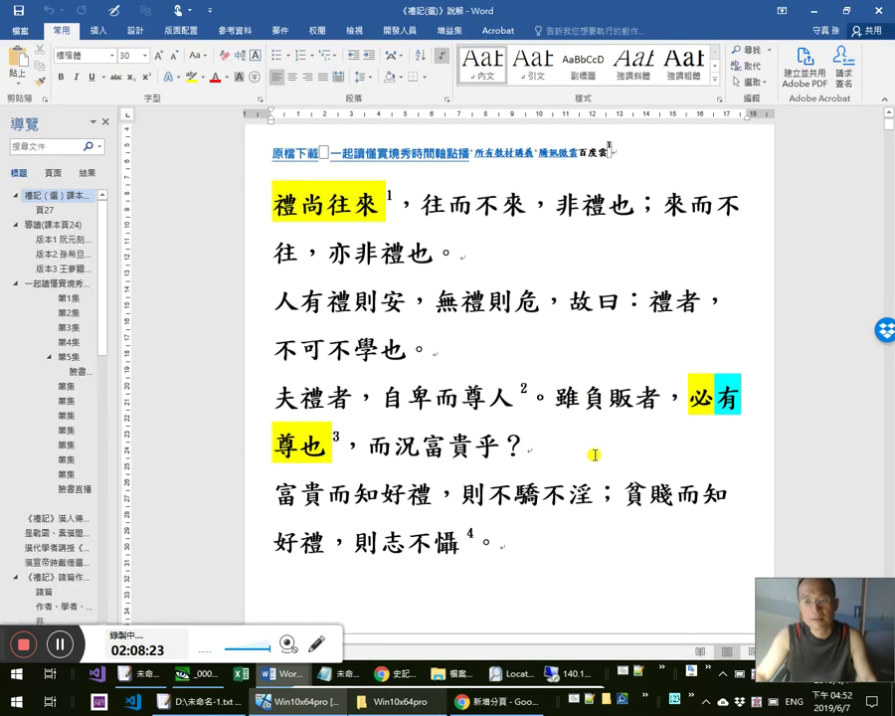
{"action": "scroll", "coordinate": [597, 459], "scroll_direction": "down", "scroll_amount": 2}
{"action": "left_click_drag", "start_coordinate": [274, 462], "coordinate": [474, 524]}
{"action": "left_click", "coordinate": [434, 513]}
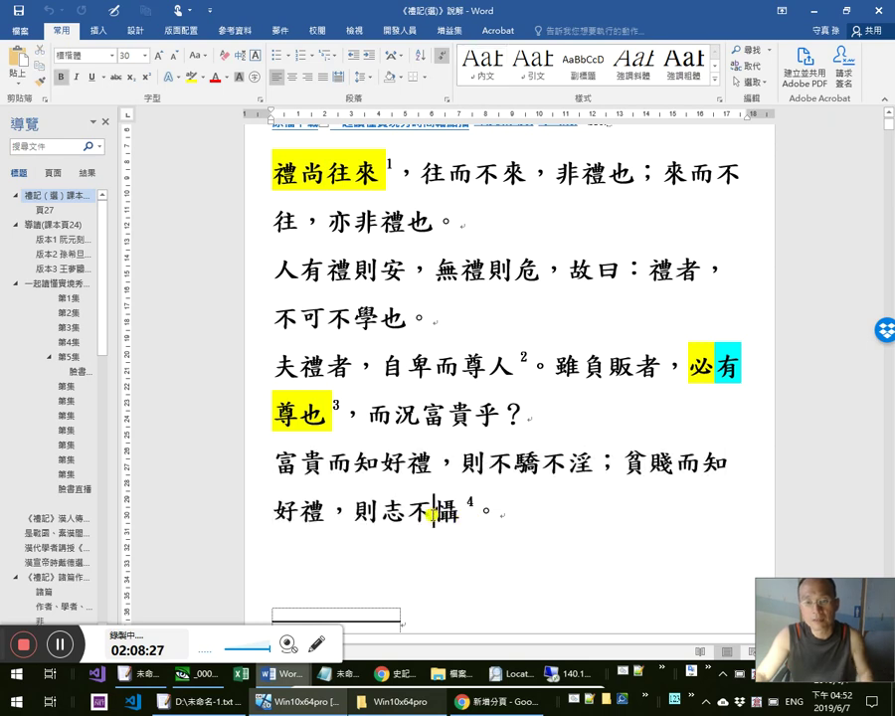
{"action": "left_click", "coordinate": [434, 518], "text": "ctrl"}
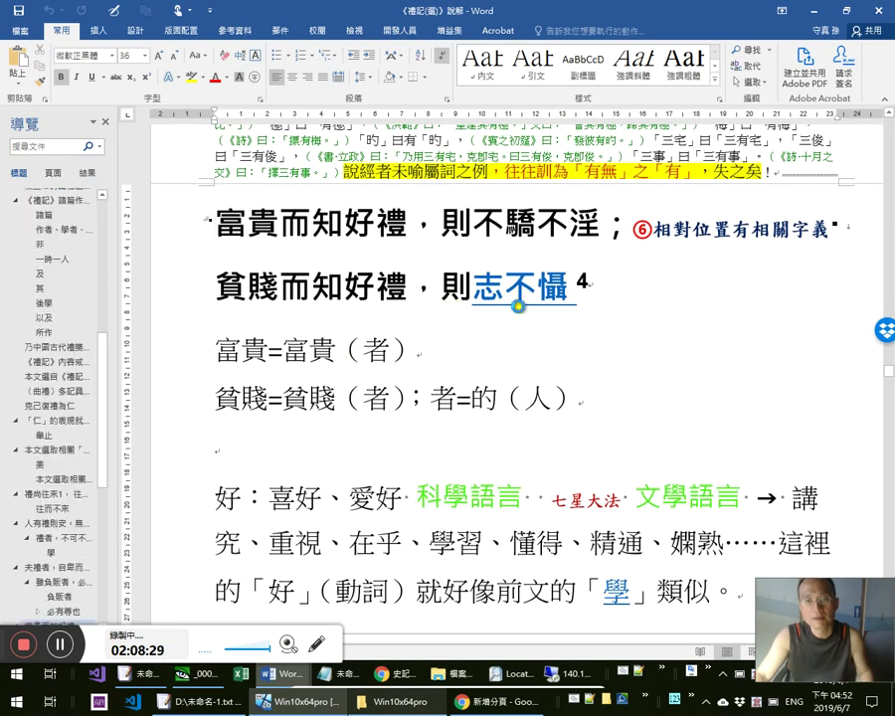
{"action": "left_click", "coordinate": [515, 302], "text": "ctrl"}
Examine the 志不懾 notes and the examples of 貧 and 賤, including the embedded Dcard screenshot
{"action": "scroll", "coordinate": [464, 400], "scroll_direction": "down", "scroll_amount": 3}
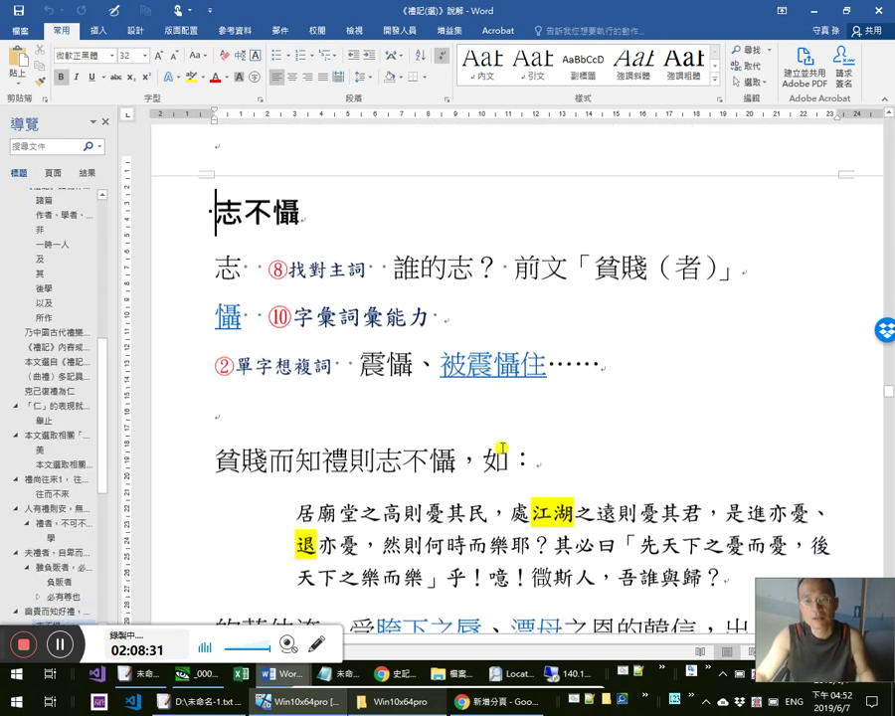
{"action": "scroll", "coordinate": [498, 445], "scroll_direction": "down", "scroll_amount": 15}
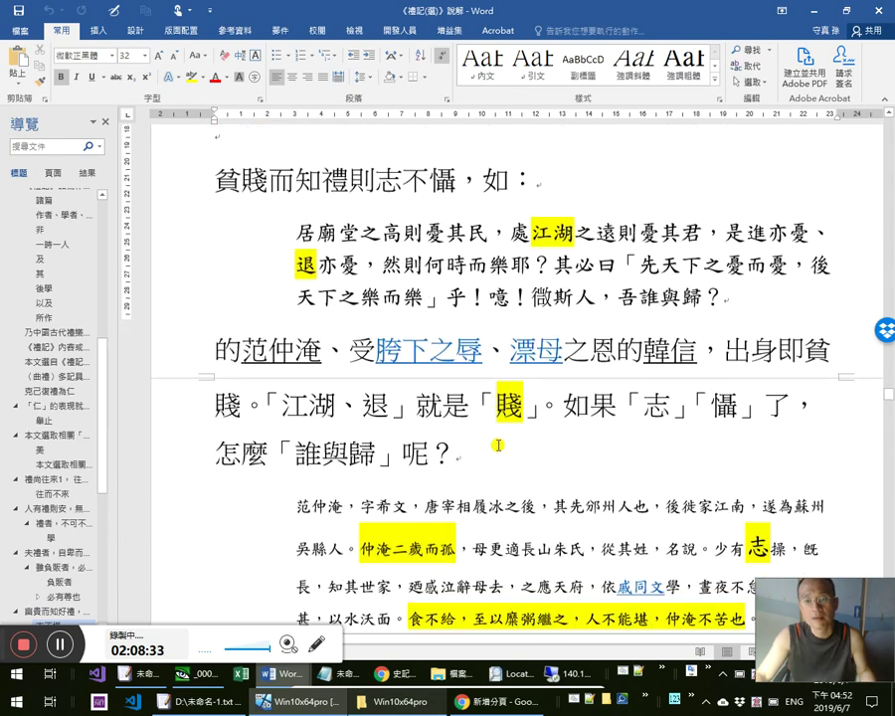
{"action": "scroll", "coordinate": [495, 370], "scroll_direction": "up", "scroll_amount": 14}
{"action": "scroll", "coordinate": [495, 370], "scroll_direction": "up", "scroll_amount": 17}
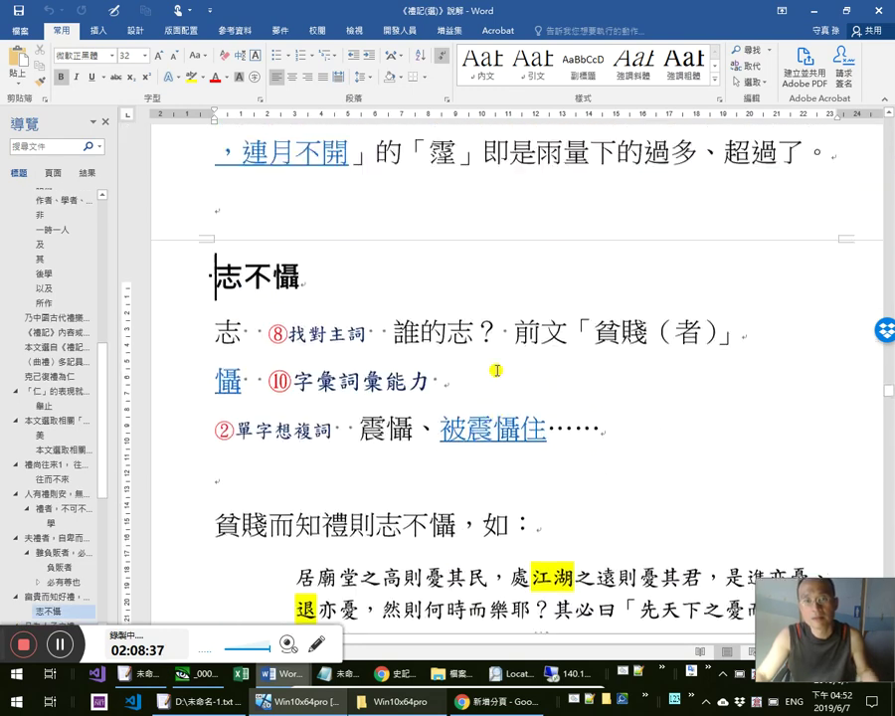
{"action": "scroll", "coordinate": [495, 370], "scroll_direction": "up", "scroll_amount": 12}
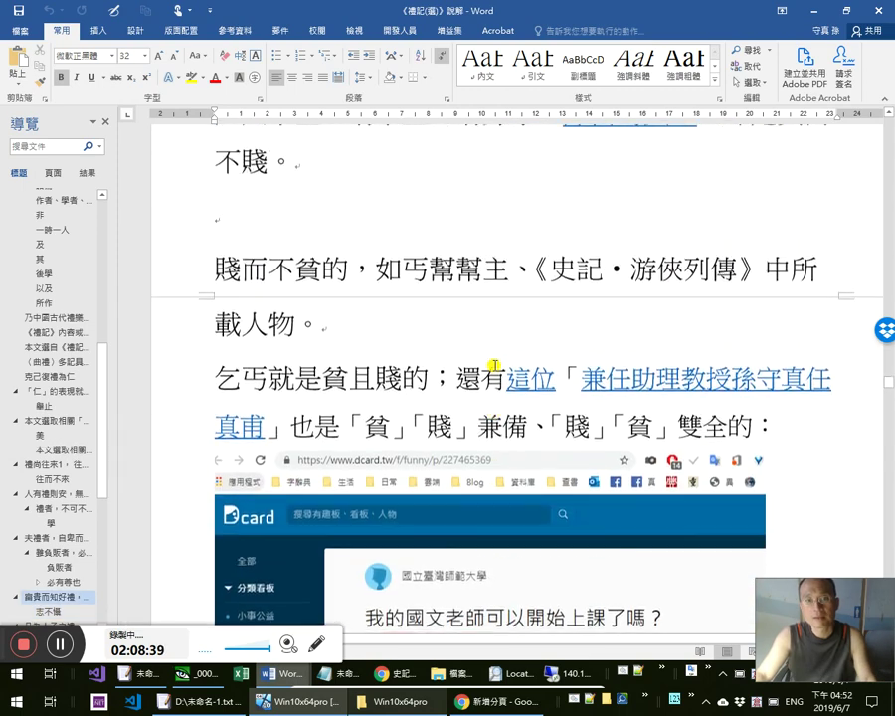
{"action": "scroll", "coordinate": [495, 372], "scroll_direction": "down", "scroll_amount": 6}
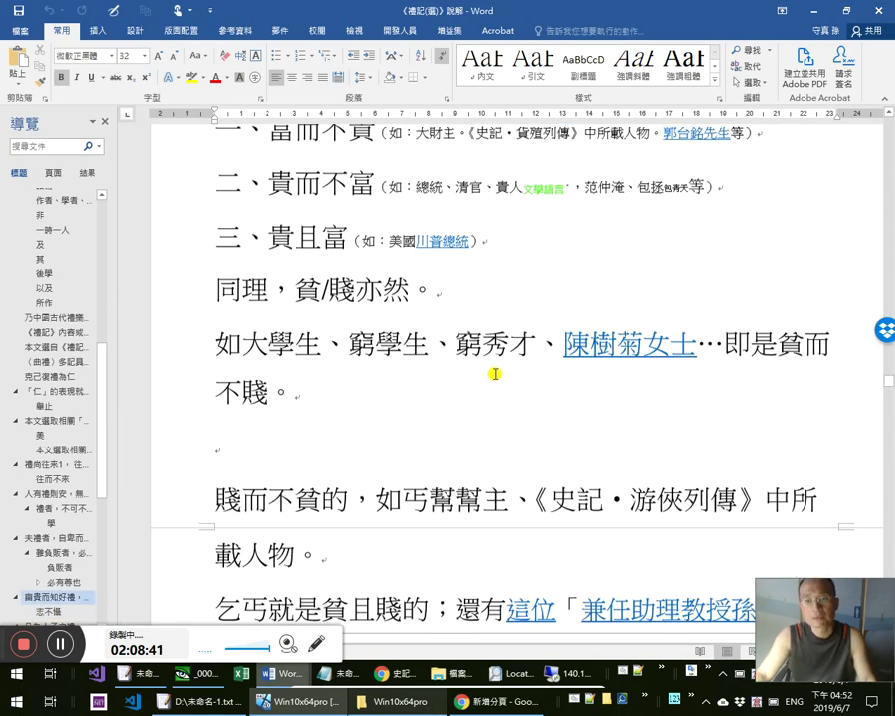
{"action": "left_click", "coordinate": [508, 535]}
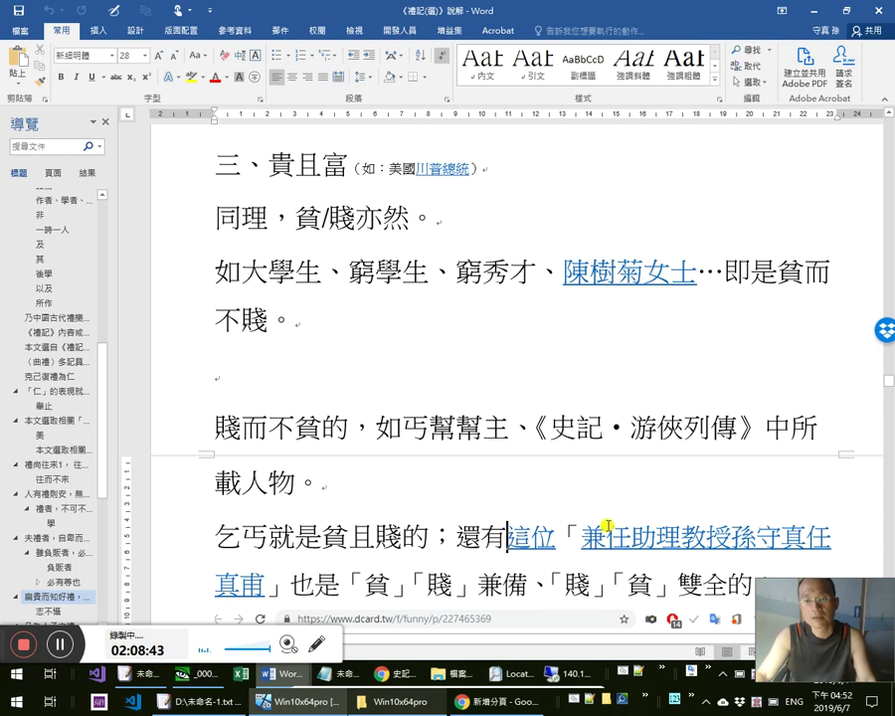
{"action": "scroll", "coordinate": [658, 501], "scroll_direction": "down", "scroll_amount": 1}
{"action": "scroll", "coordinate": [353, 513], "scroll_direction": "down", "scroll_amount": 4}
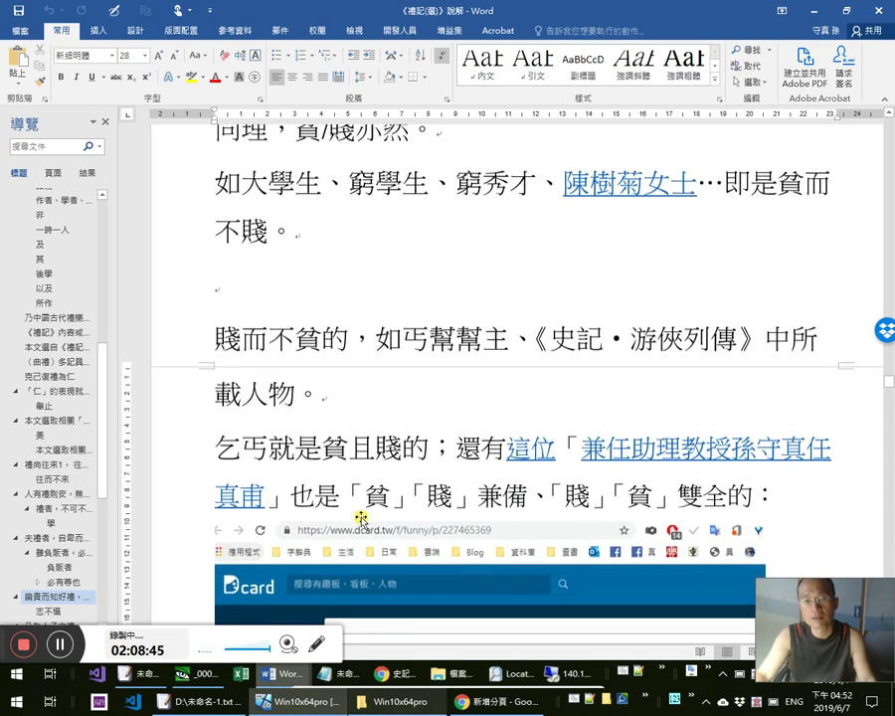
{"action": "scroll", "coordinate": [462, 471], "scroll_direction": "down", "scroll_amount": 1}
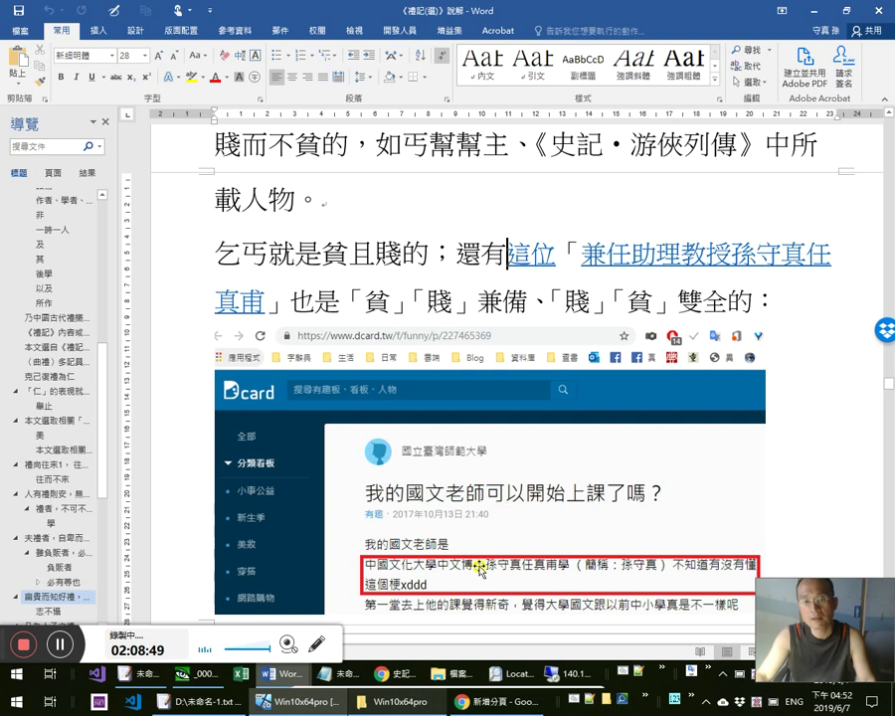
{"action": "scroll", "coordinate": [617, 578], "scroll_direction": "down", "scroll_amount": 1}
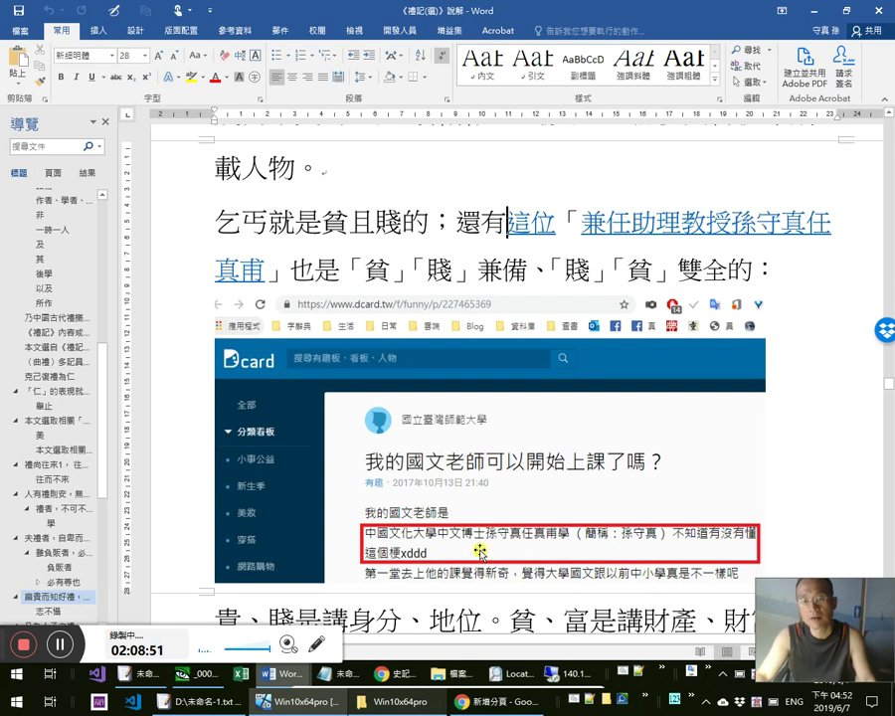
{"action": "scroll", "coordinate": [438, 542], "scroll_direction": "down", "scroll_amount": 1}
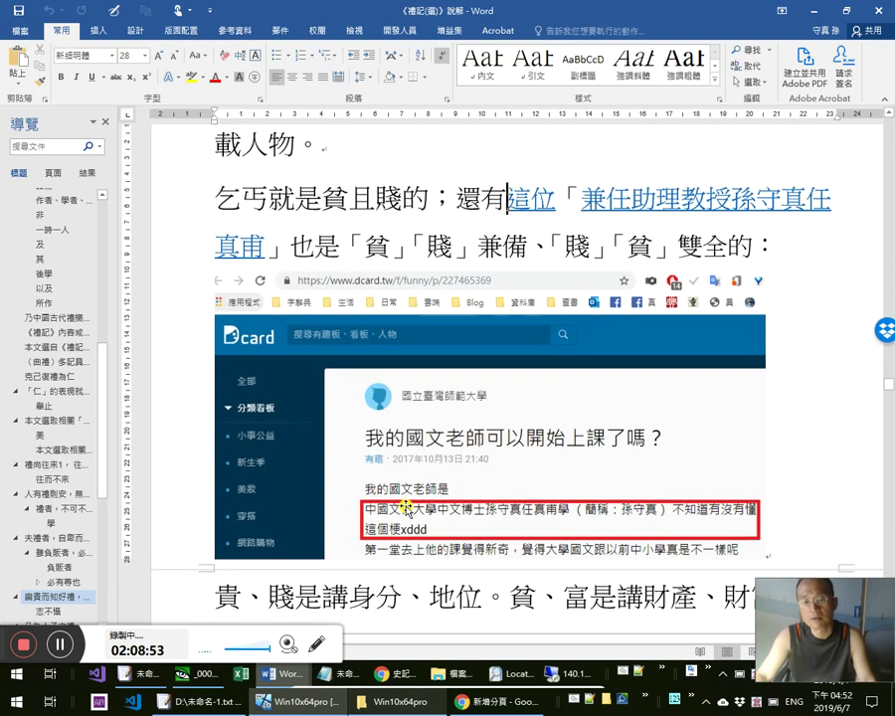
Point out the word 賤 above the Dcard screenshot and the explanation of 貴、賤 and 貧、富 below it
{"action": "double_click", "coordinate": [451, 239]}
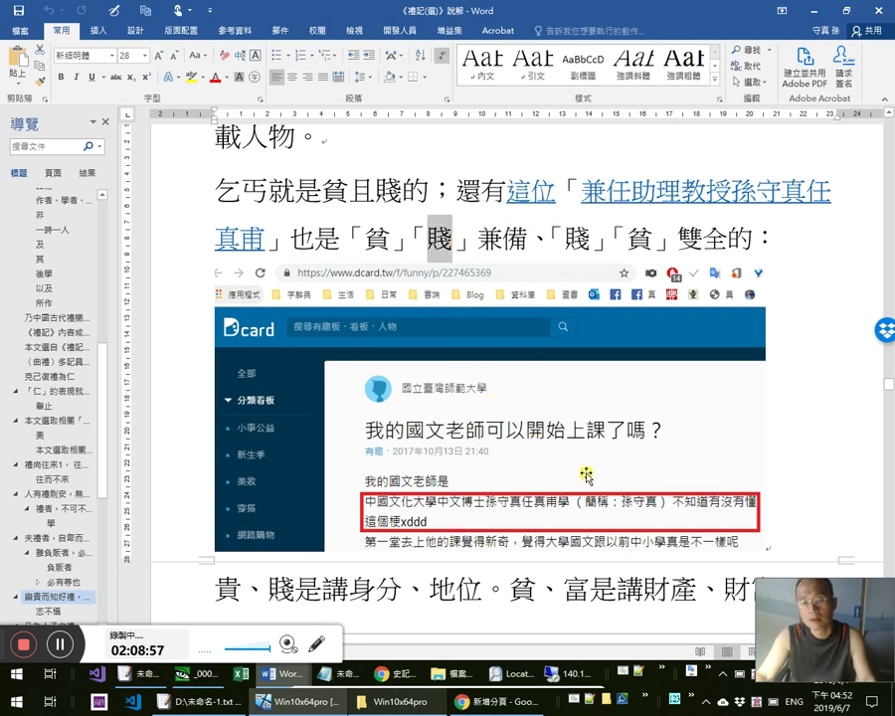
{"action": "key", "text": "Down"}
{"action": "key", "text": "Down"}
{"action": "key", "text": "Down"}
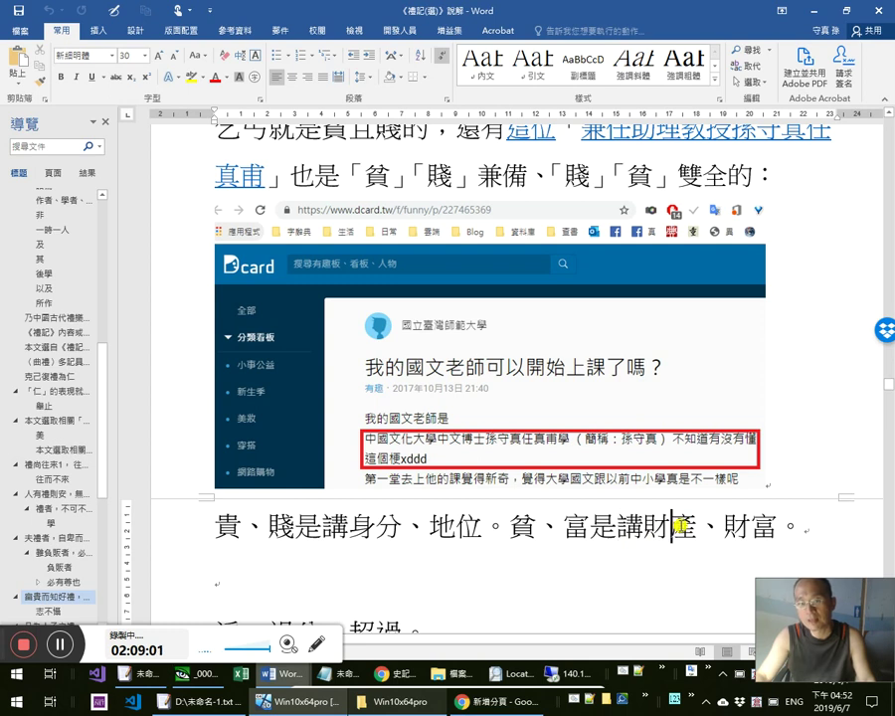
Review the notes on 富貴 and 貧賤 back up to the 富貴而知好禮 heading, pointing out the phrase 志不懾
{"action": "scroll", "coordinate": [471, 341], "scroll_direction": "up", "scroll_amount": 2}
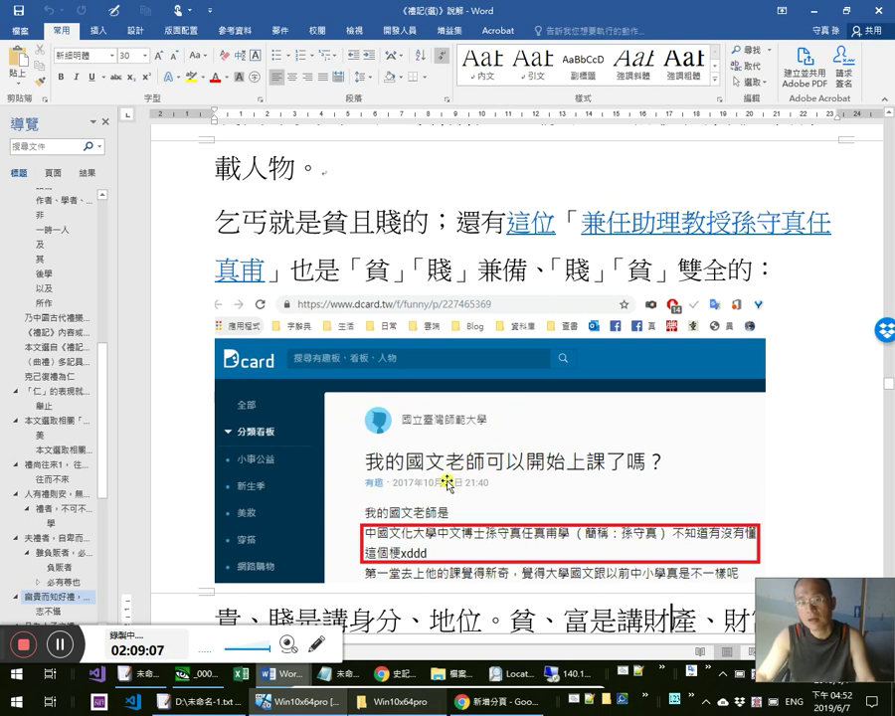
{"action": "scroll", "coordinate": [449, 358], "scroll_direction": "up", "scroll_amount": 7}
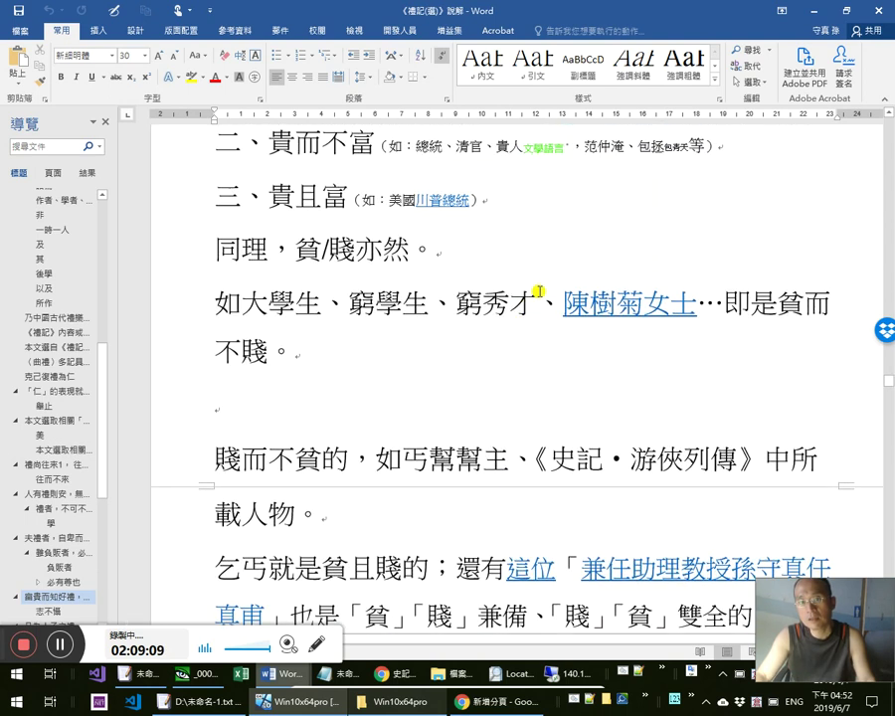
{"action": "scroll", "coordinate": [525, 290], "scroll_direction": "up", "scroll_amount": 7}
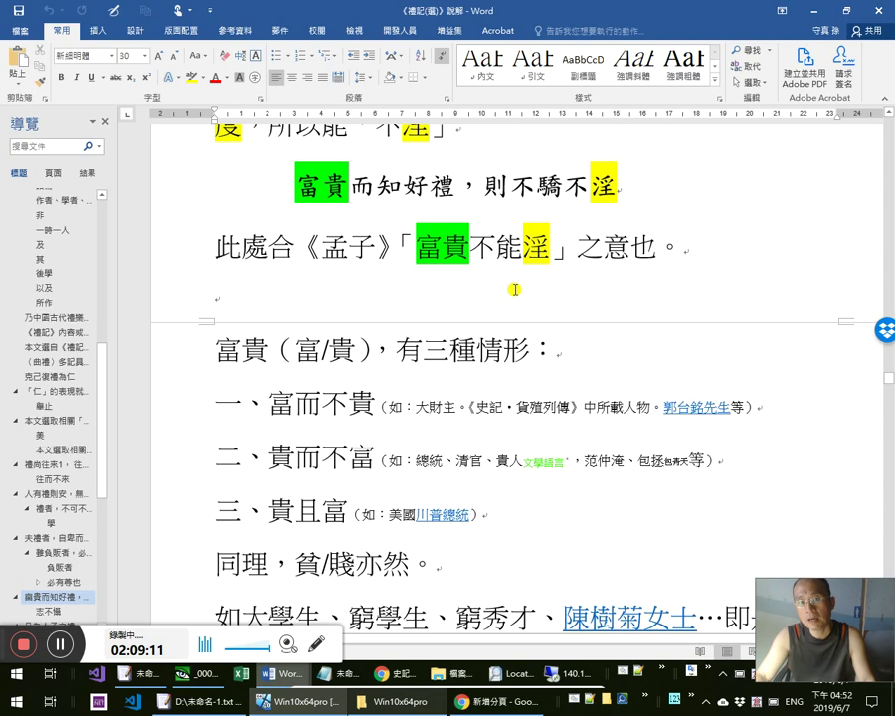
{"action": "scroll", "coordinate": [516, 283], "scroll_direction": "up", "scroll_amount": 4}
{"action": "left_click", "coordinate": [657, 329]}
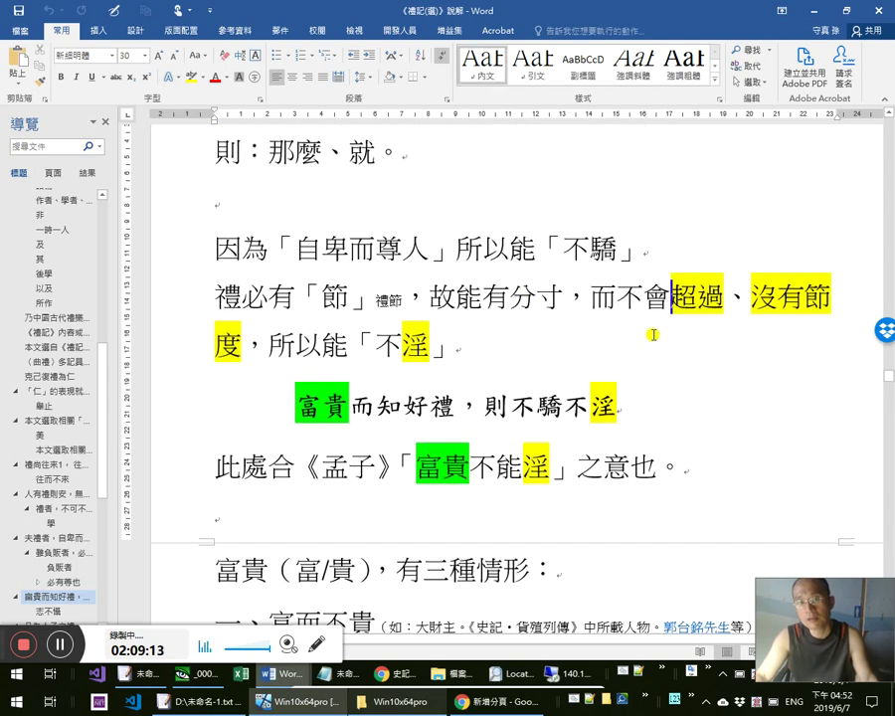
{"action": "scroll", "coordinate": [617, 345], "scroll_direction": "up", "scroll_amount": 5}
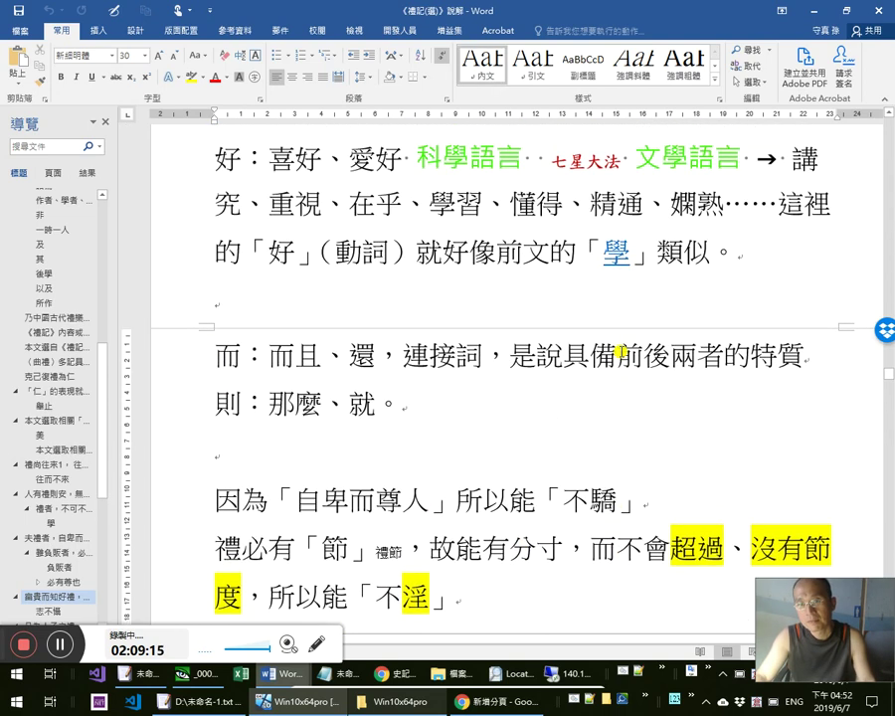
{"action": "scroll", "coordinate": [622, 350], "scroll_direction": "up", "scroll_amount": 3}
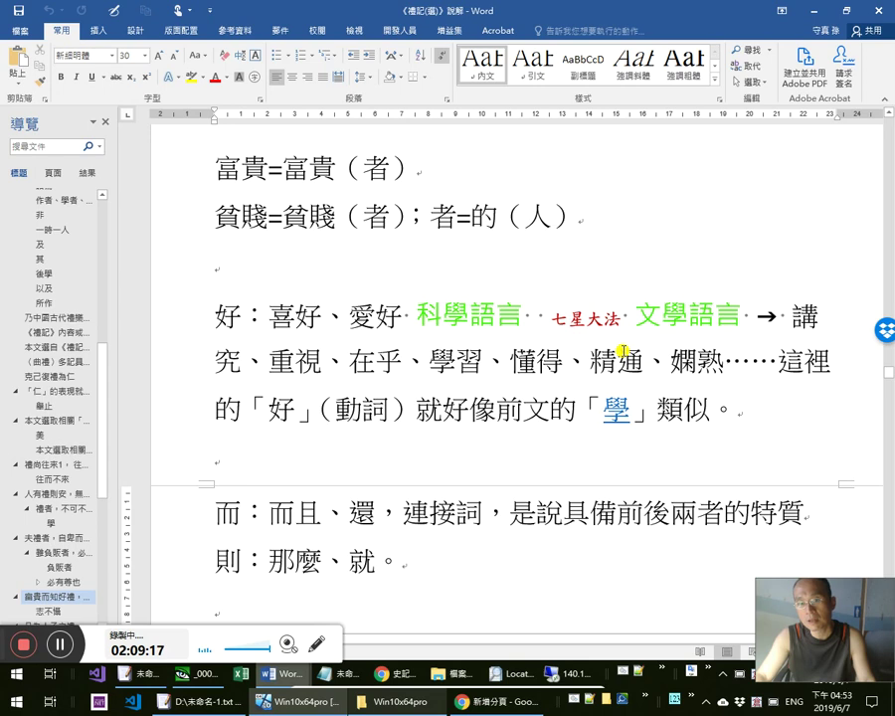
{"action": "scroll", "coordinate": [623, 350], "scroll_direction": "up", "scroll_amount": 3}
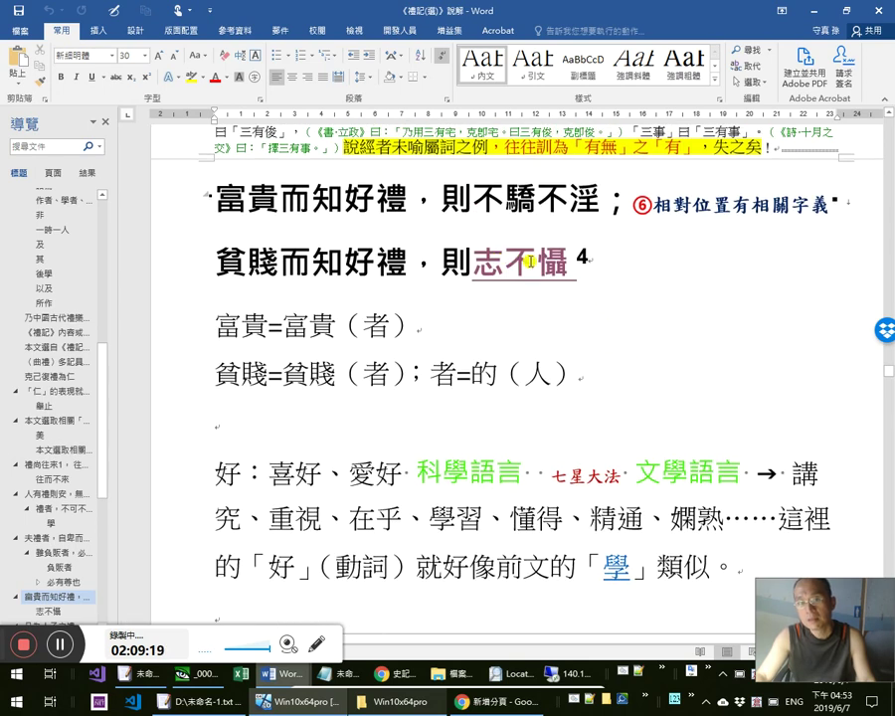
{"action": "left_click_drag", "start_coordinate": [503, 257], "coordinate": [592, 282]}
{"action": "left_click", "coordinate": [611, 330]}
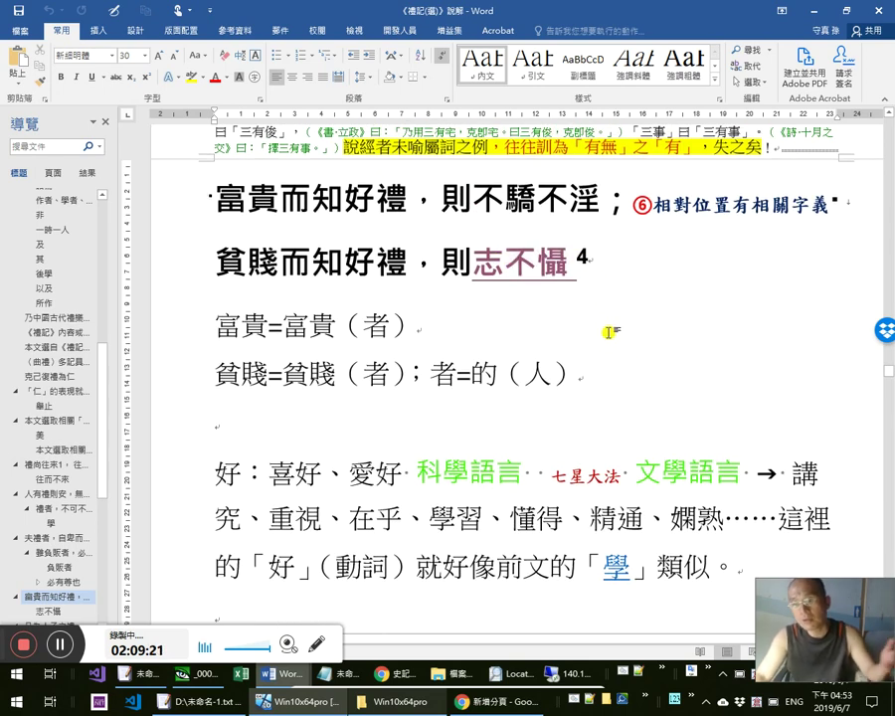
Switch to the host browser, return from 銀錢 to the 屈原 article, and select 名平，字原 in its introduction
{"action": "left_click", "coordinate": [498, 702]}
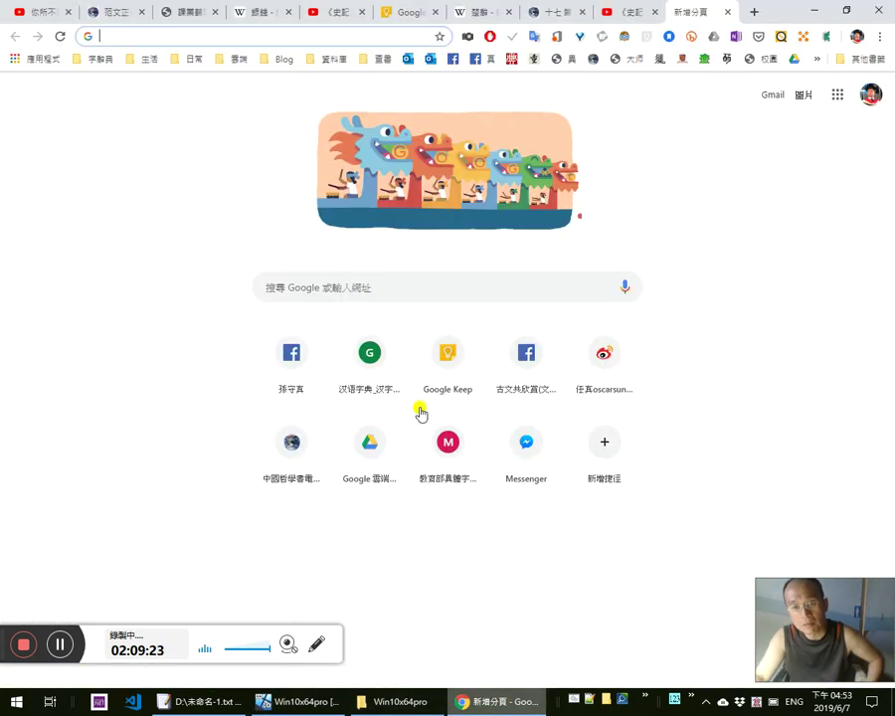
{"action": "left_click", "coordinate": [253, 14]}
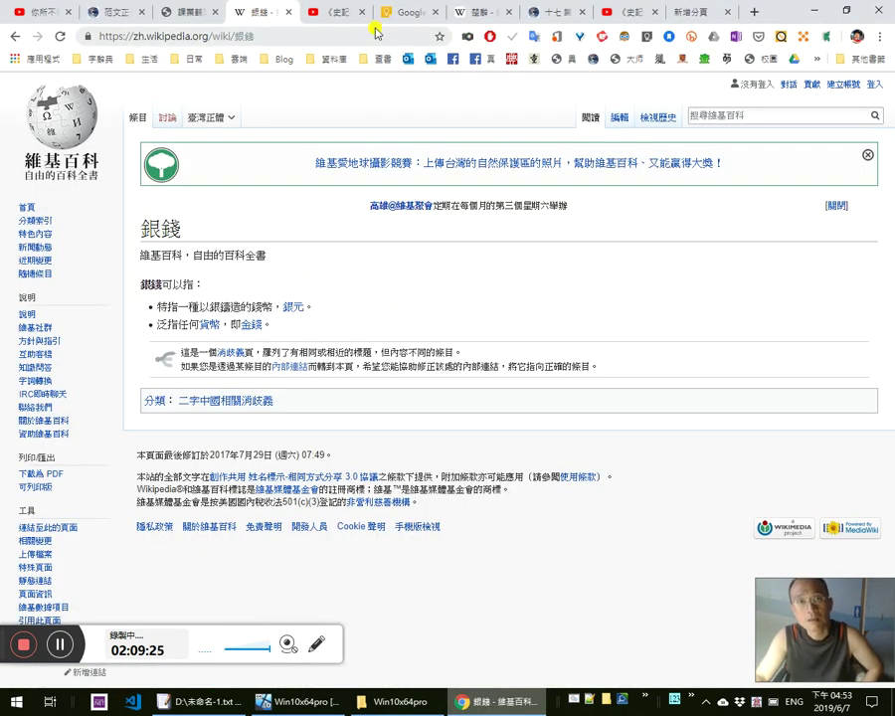
{"action": "left_click", "coordinate": [407, 13]}
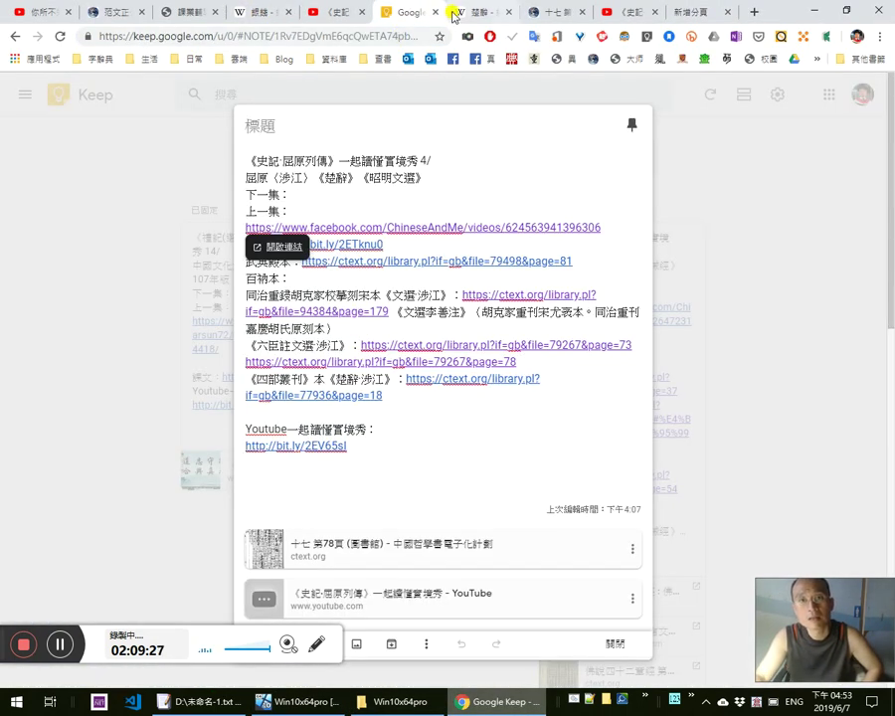
{"action": "left_click", "coordinate": [244, 14]}
{"action": "left_click", "coordinate": [18, 38]}
{"action": "scroll", "coordinate": [407, 251], "scroll_direction": "up", "scroll_amount": 10}
{"action": "scroll", "coordinate": [407, 251], "scroll_direction": "up", "scroll_amount": 10}
{"action": "double_click", "coordinate": [433, 304]}
{"action": "left_click_drag", "start_coordinate": [399, 303], "coordinate": [453, 310]}
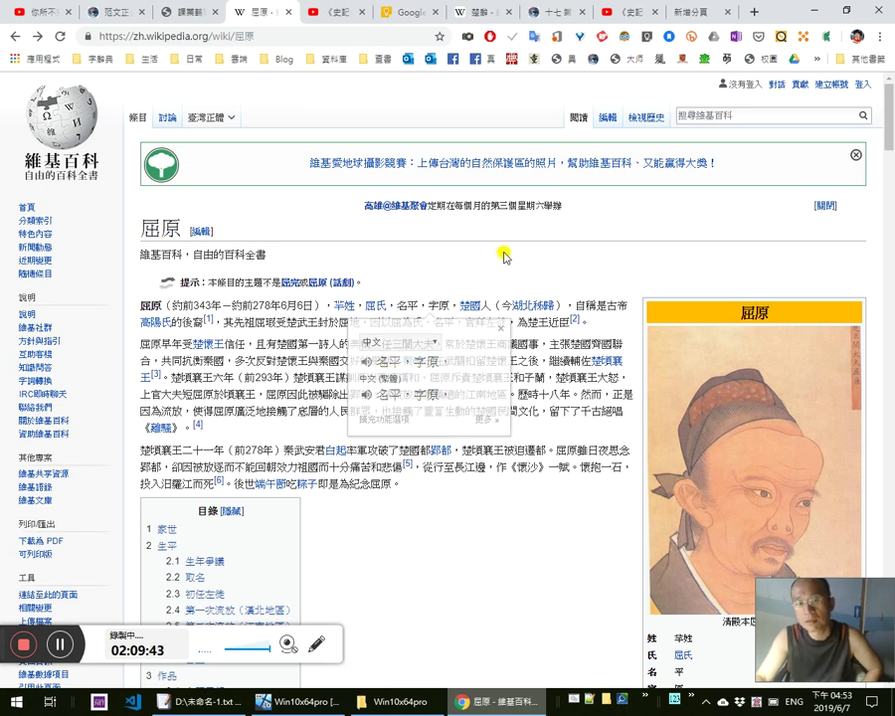
Put the browser away and return to the 富貴而知好禮 passage in the 《禮記(選)》說解 document
{"action": "left_click", "coordinate": [817, 11]}
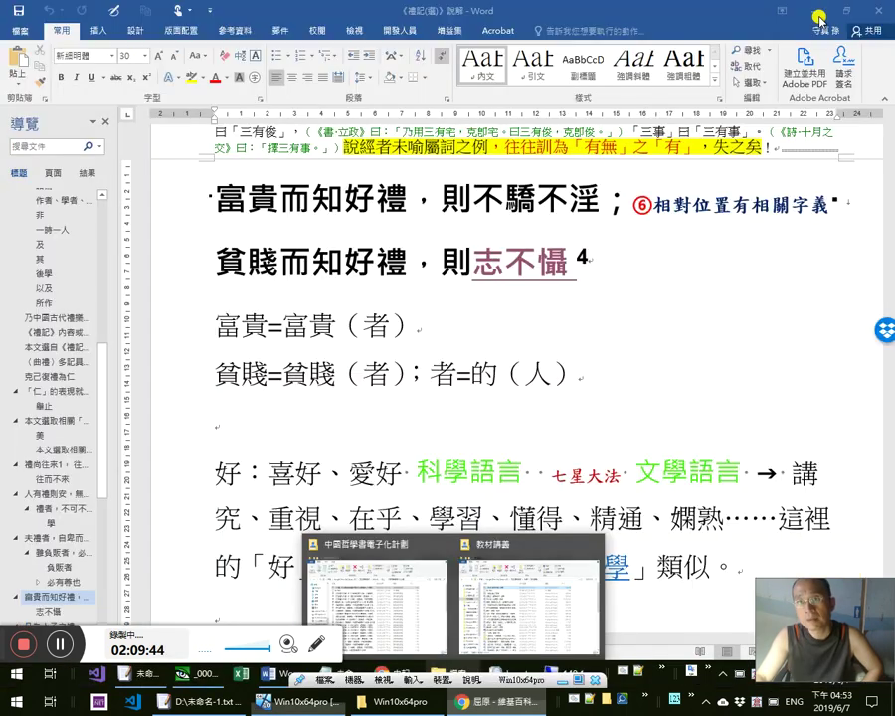
{"action": "left_click", "coordinate": [584, 446]}
{"action": "scroll", "coordinate": [622, 473], "scroll_direction": "up", "scroll_amount": 4}
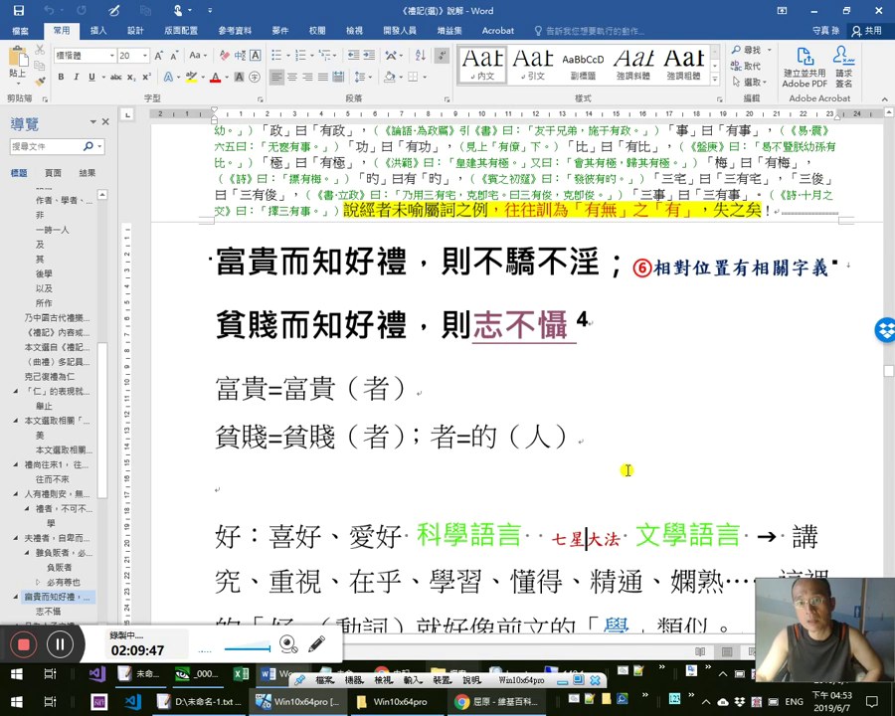
Point out 好禮 and its character 好 in the 貧賤而知好禮 line by selecting them
{"action": "scroll", "coordinate": [621, 468], "scroll_direction": "down", "scroll_amount": 2}
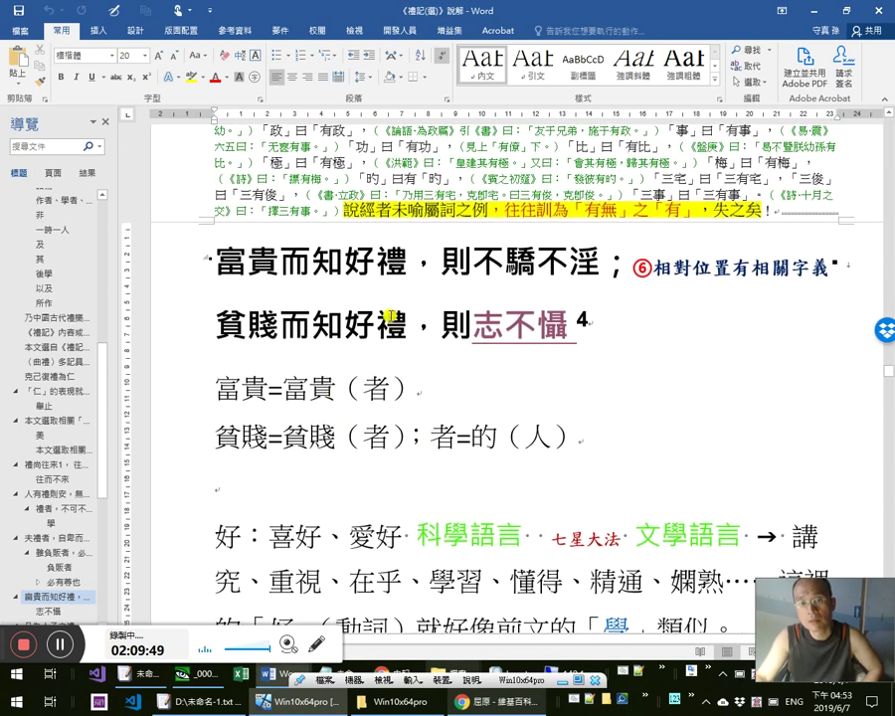
{"action": "double_click", "coordinate": [405, 320]}
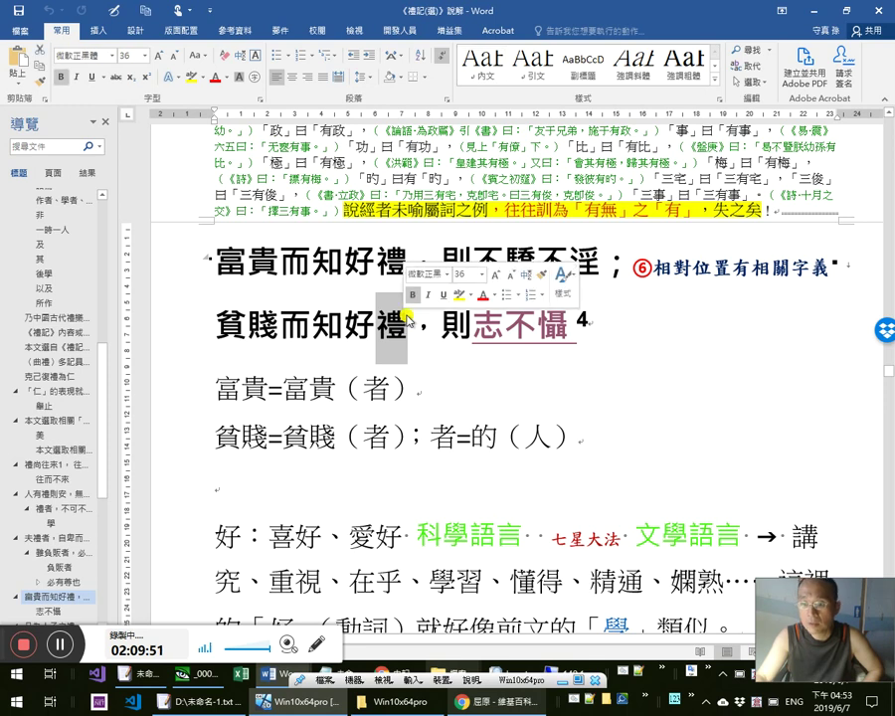
{"action": "left_click_drag", "start_coordinate": [408, 320], "coordinate": [380, 329]}
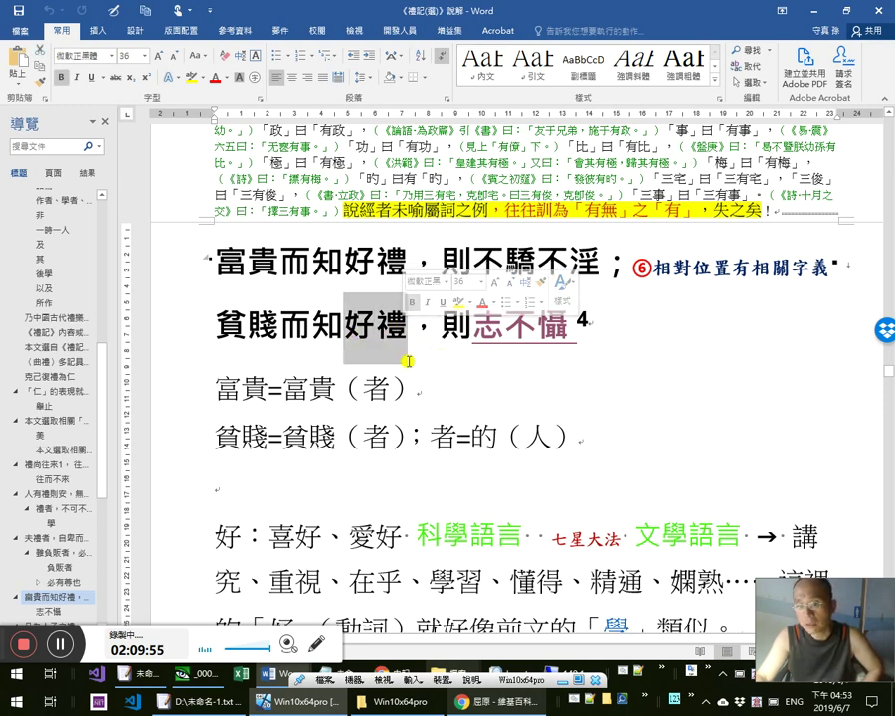
{"action": "left_click", "coordinate": [377, 339]}
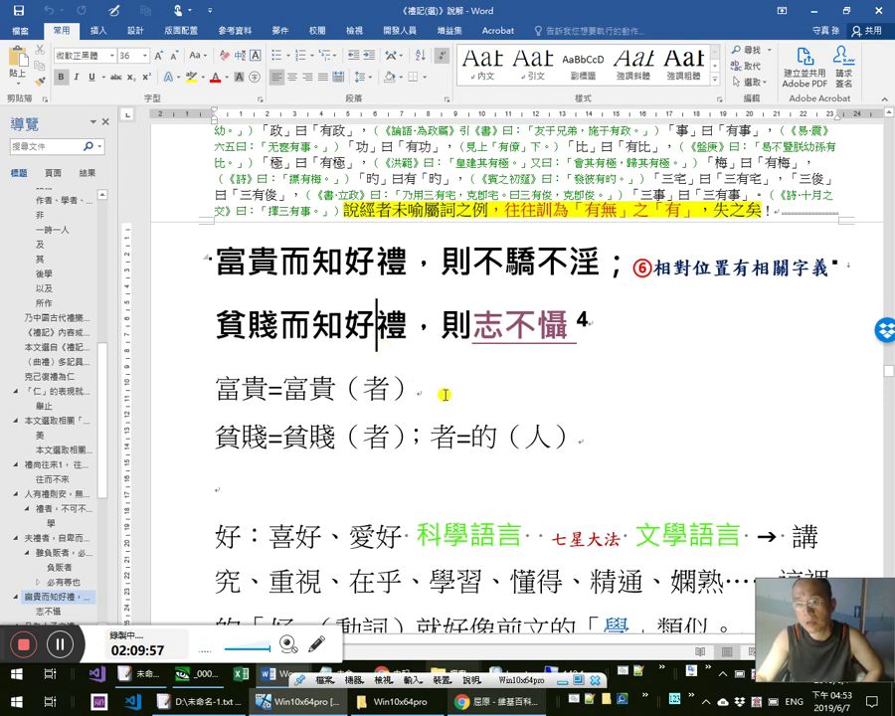
{"action": "scroll", "coordinate": [442, 397], "scroll_direction": "down", "scroll_amount": 1}
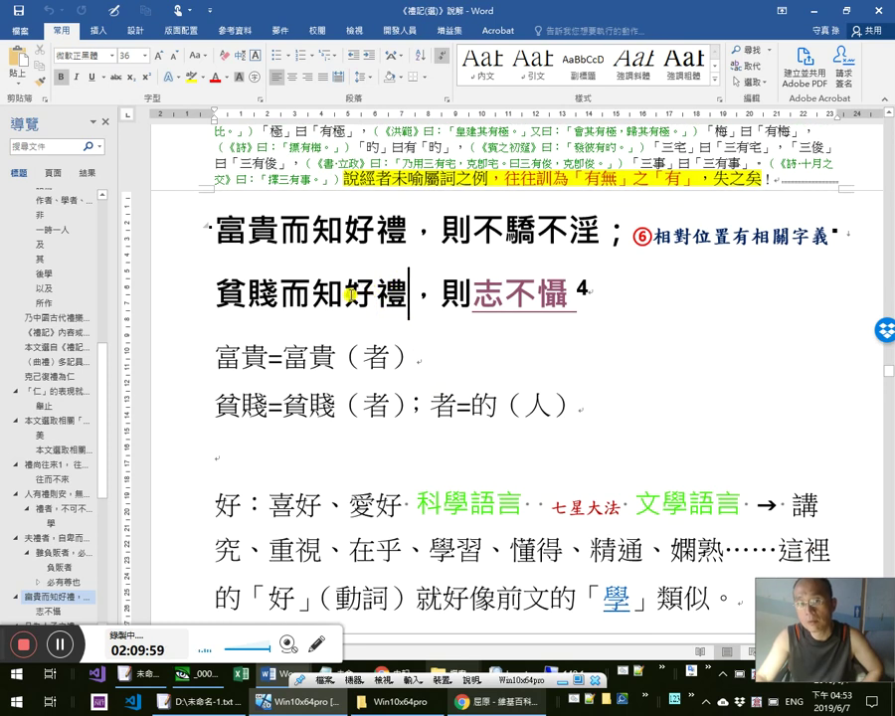
{"action": "left_click_drag", "start_coordinate": [344, 292], "coordinate": [376, 295]}
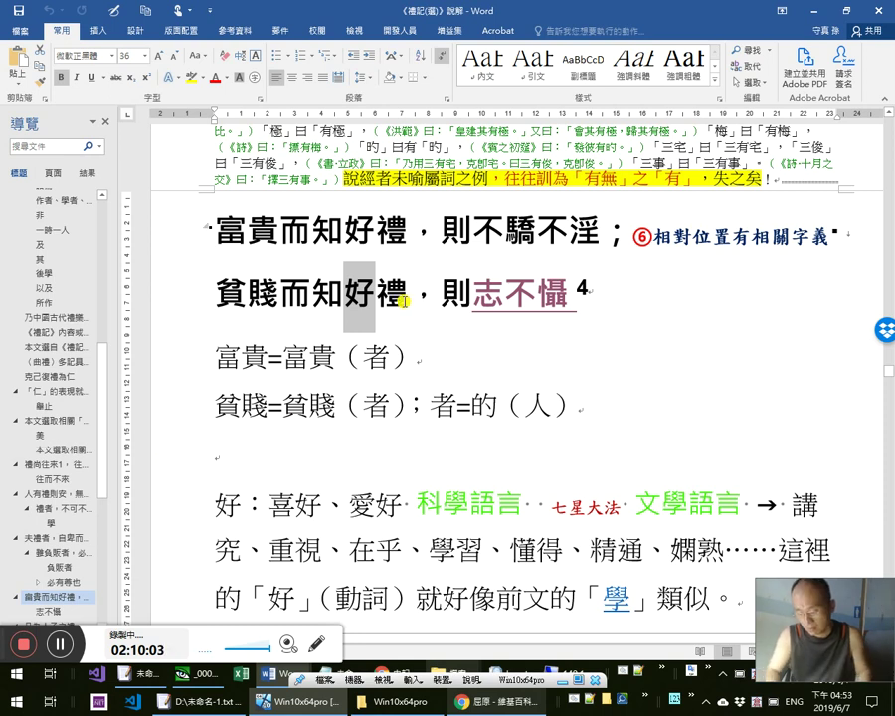
Go to the start of the document, open the YouTube link in its title, and return to the document
{"action": "key", "text": "ctrl+Home"}
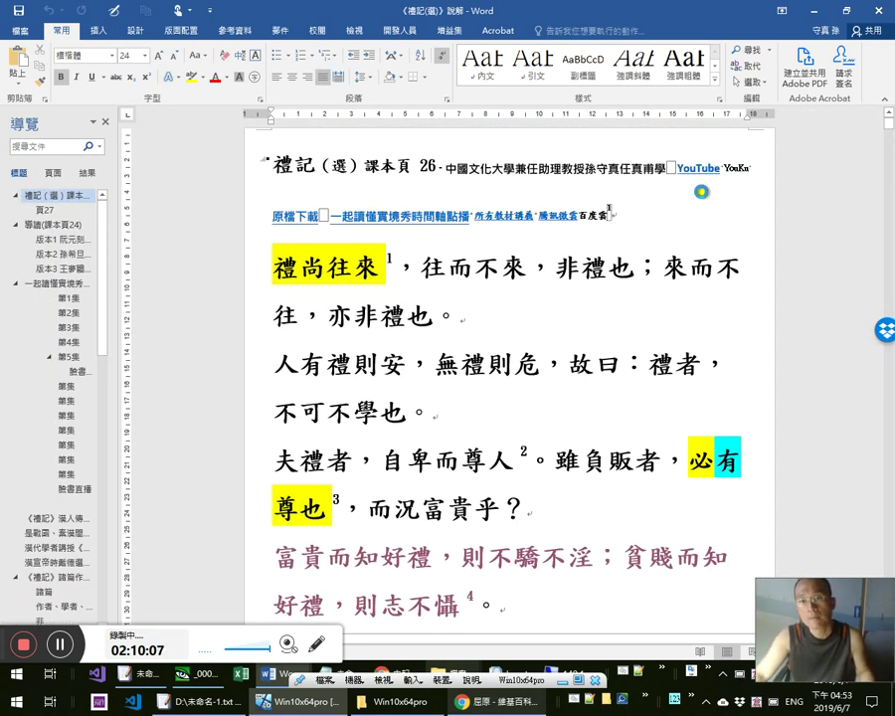
{"action": "key", "text": "Down"}
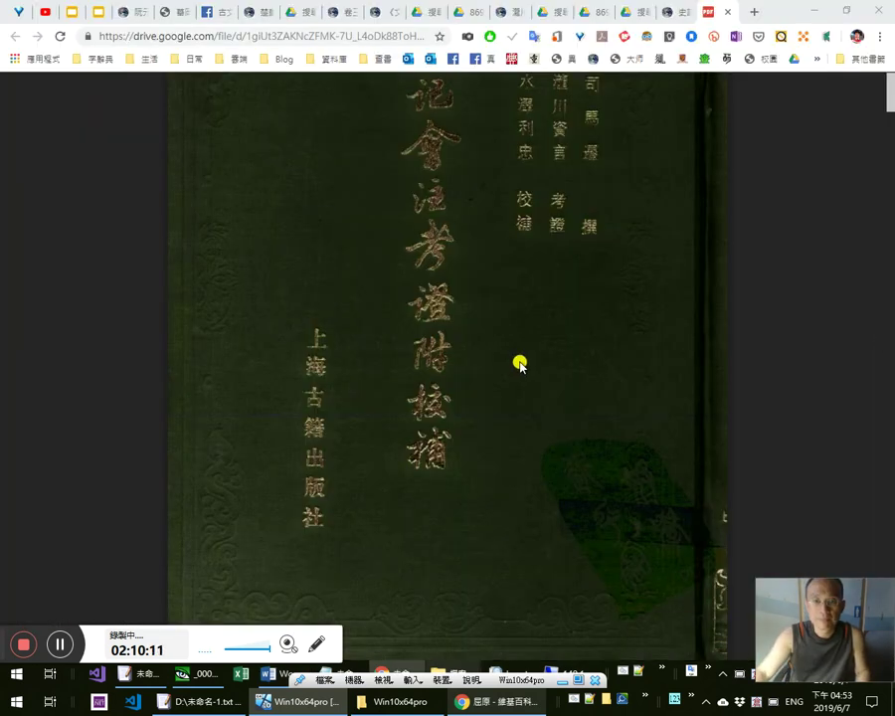
{"action": "key", "text": "alt+Tab"}
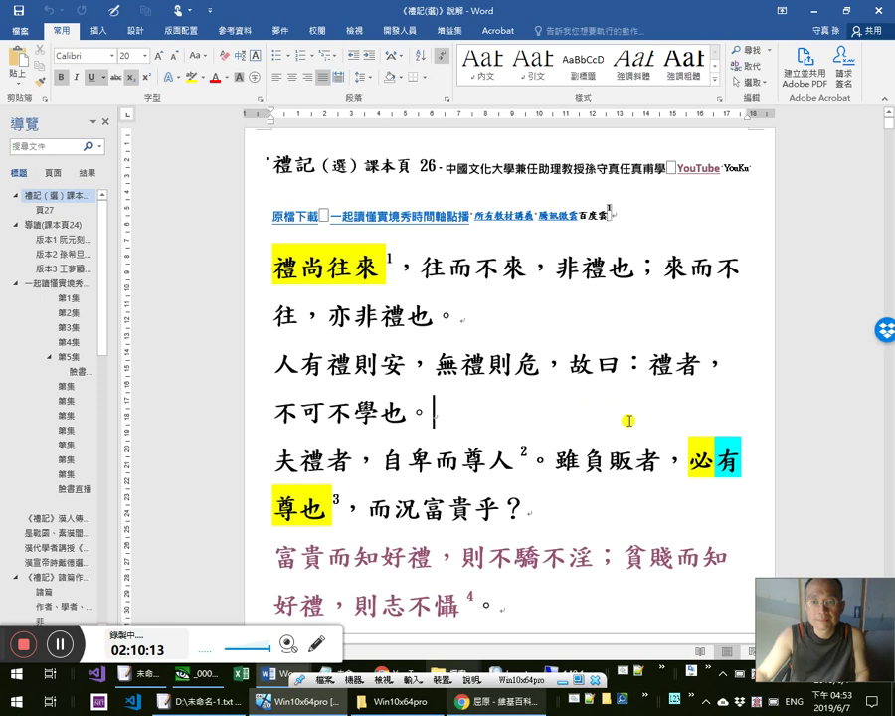
Go through the notes on 富貴 and 貧賤 down to the Dcard screenshot
{"action": "scroll", "coordinate": [617, 438], "scroll_direction": "down", "scroll_amount": 1}
{"action": "scroll", "coordinate": [543, 468], "scroll_direction": "down", "scroll_amount": 10}
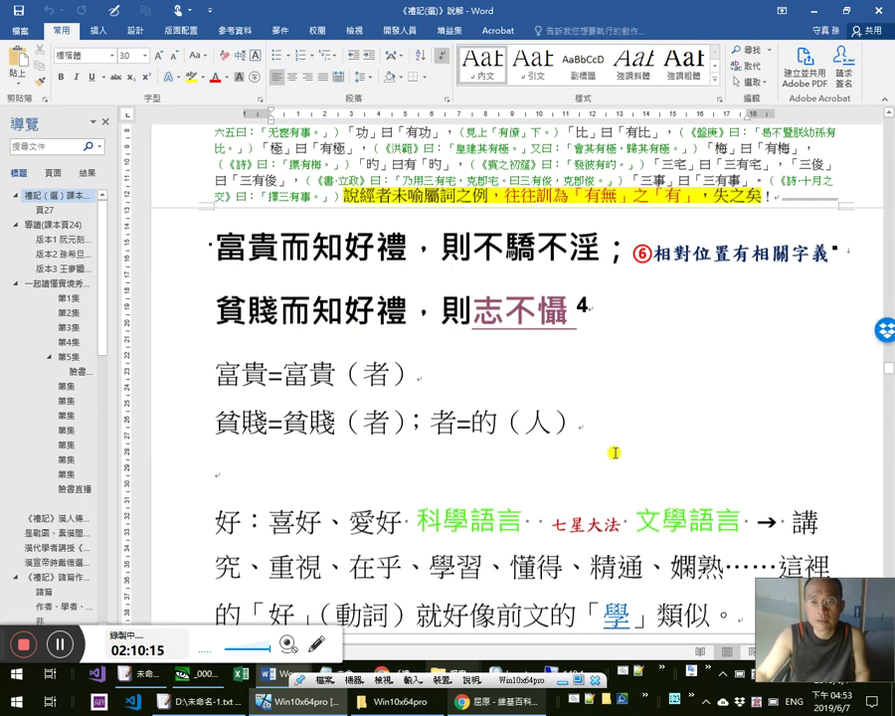
{"action": "scroll", "coordinate": [492, 334], "scroll_direction": "down", "scroll_amount": 10}
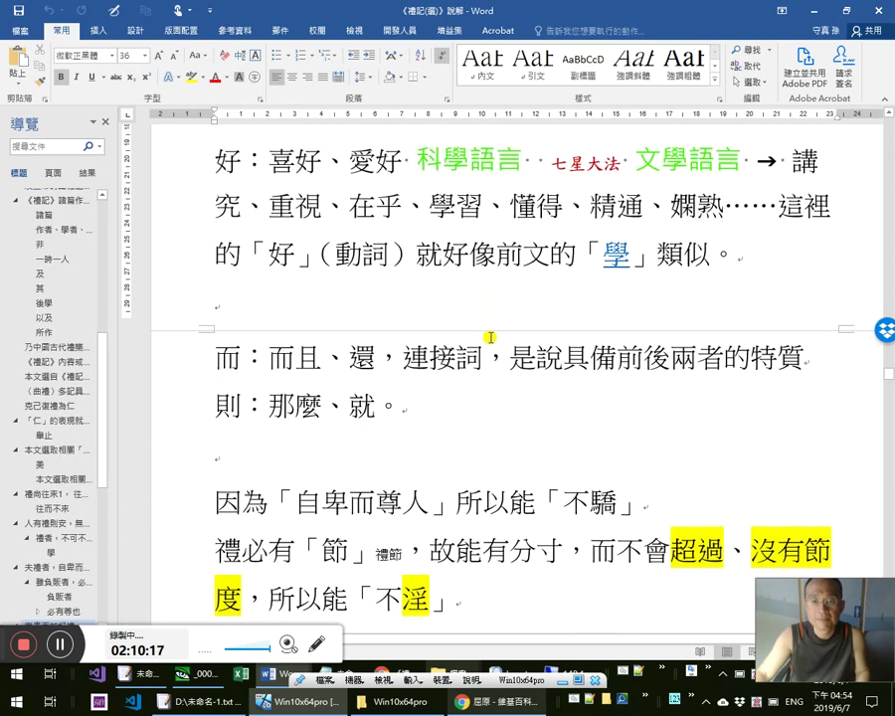
{"action": "scroll", "coordinate": [500, 339], "scroll_direction": "down", "scroll_amount": 8}
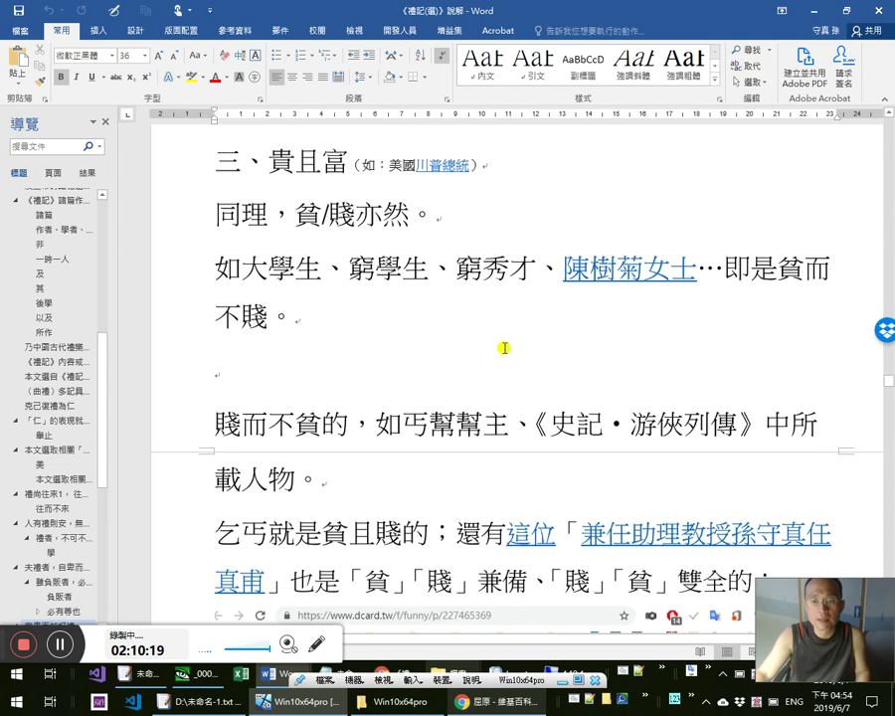
{"action": "left_click", "coordinate": [514, 326]}
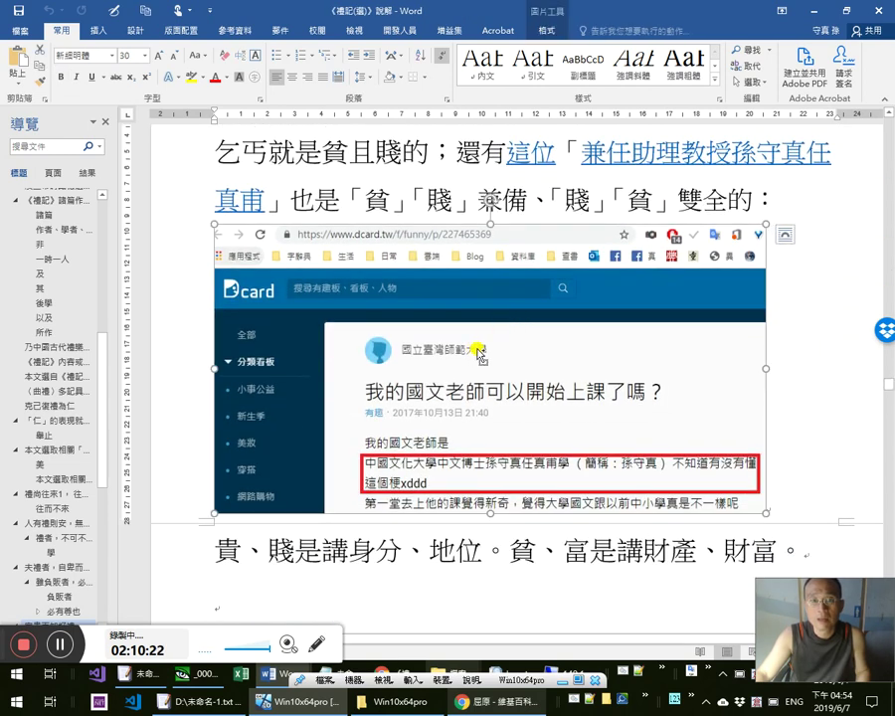
Follow the adjunct professor link above the Dcard screenshot and return to the passage
{"action": "scroll", "coordinate": [597, 359], "scroll_direction": "up", "scroll_amount": 2}
{"action": "scroll", "coordinate": [617, 309], "scroll_direction": "up", "scroll_amount": 1}
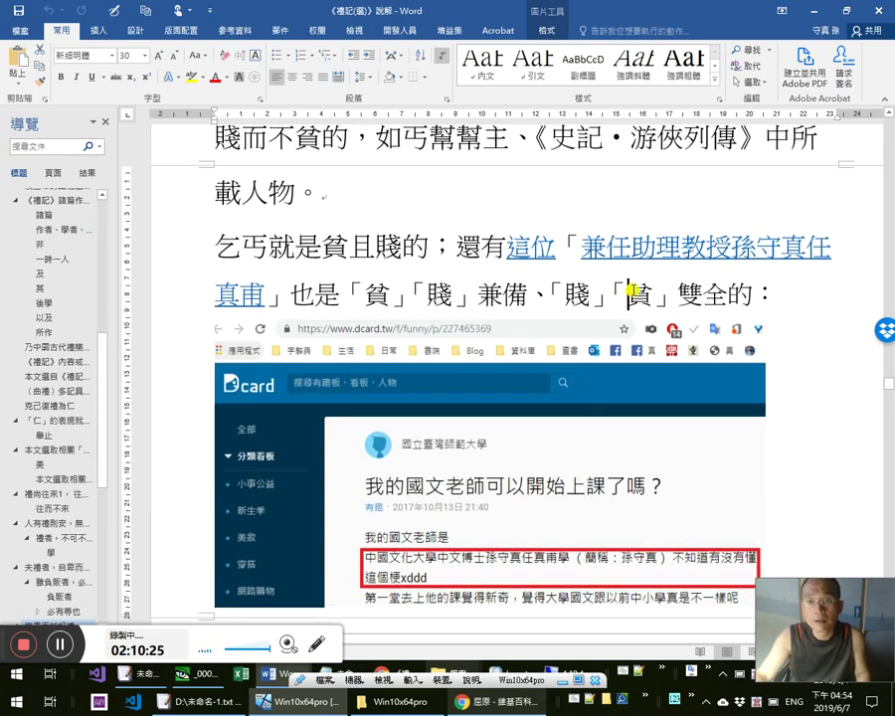
{"action": "left_click", "coordinate": [648, 251], "text": "ctrl"}
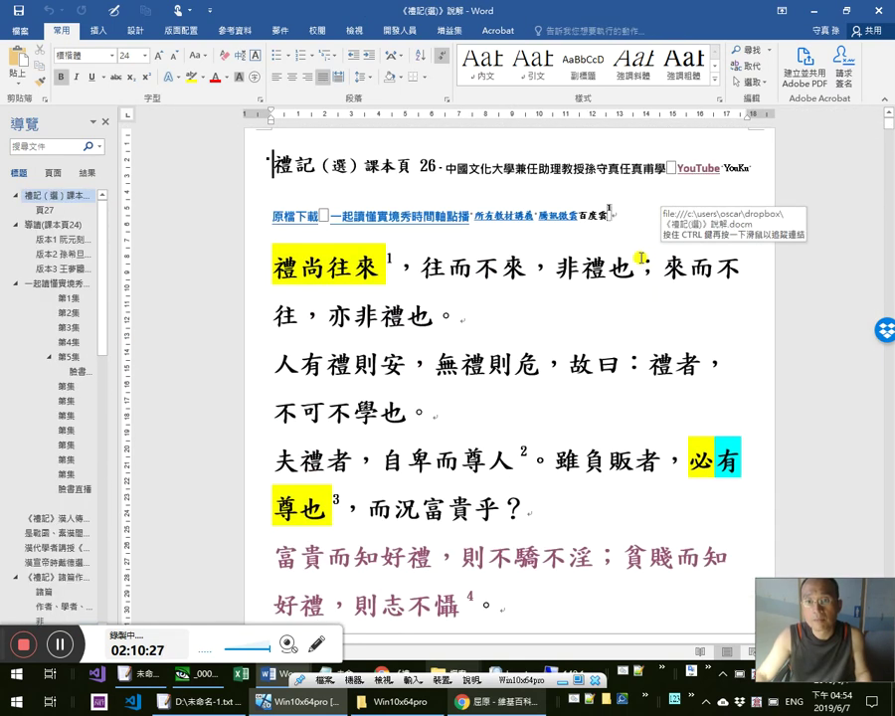
{"action": "key", "text": "alt+Left"}
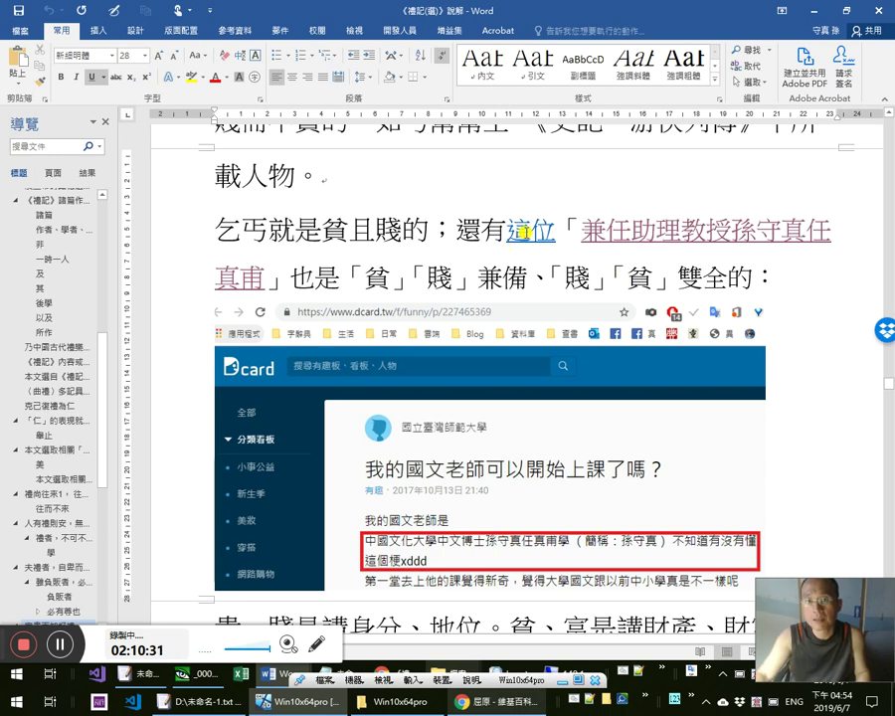
{"action": "right_click", "coordinate": [529, 231]}
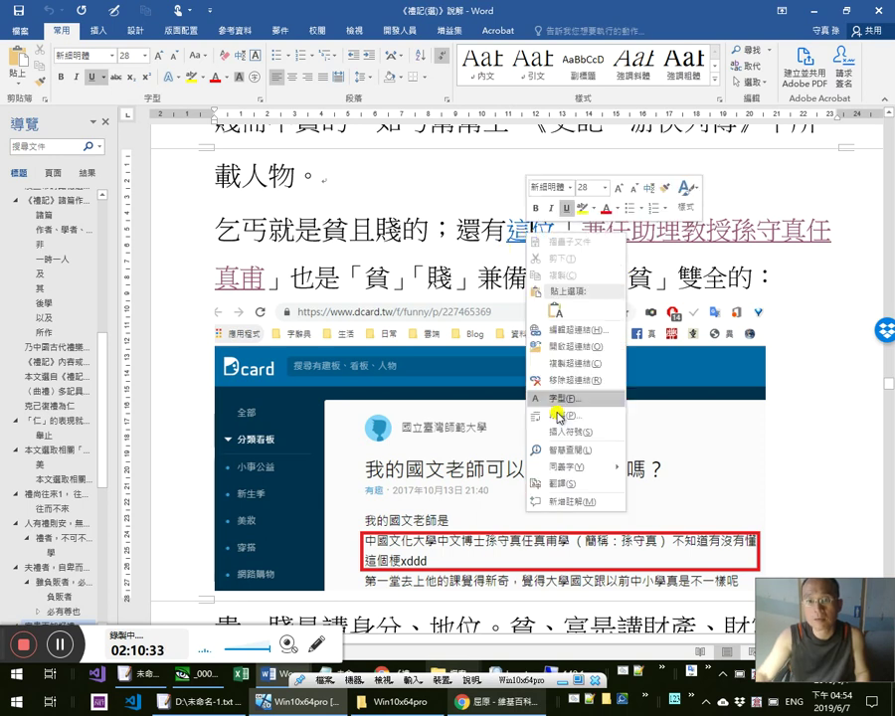
{"action": "left_click", "coordinate": [563, 364]}
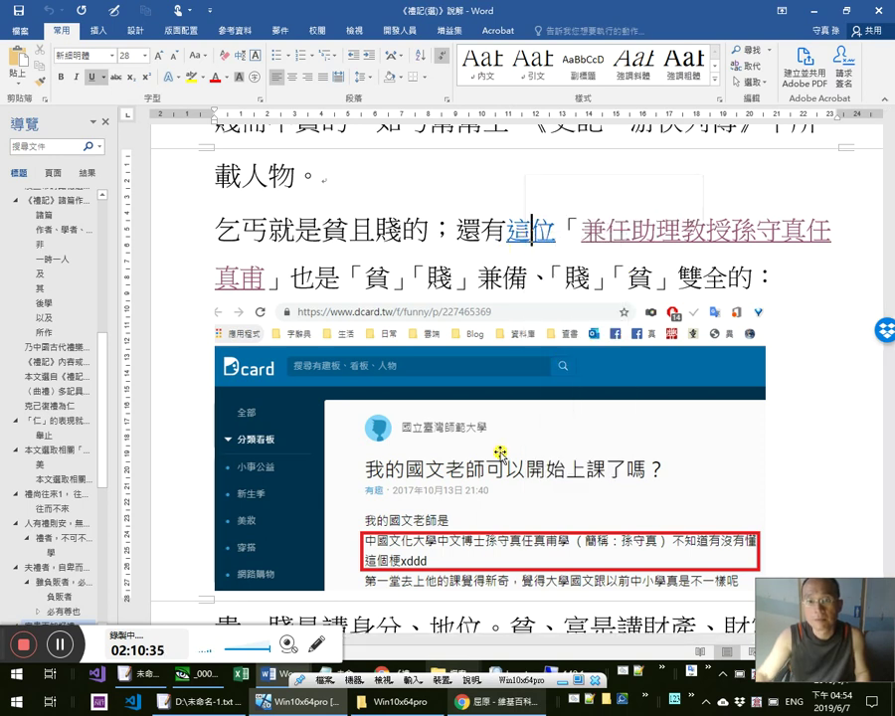
{"action": "right_click", "coordinate": [512, 445]}
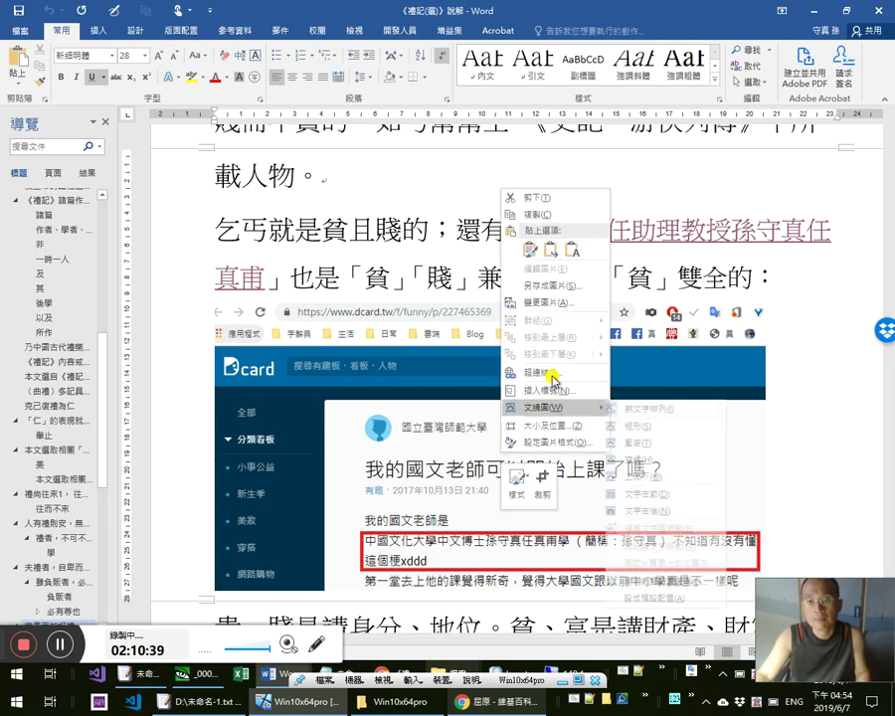
{"action": "left_click", "coordinate": [555, 374]}
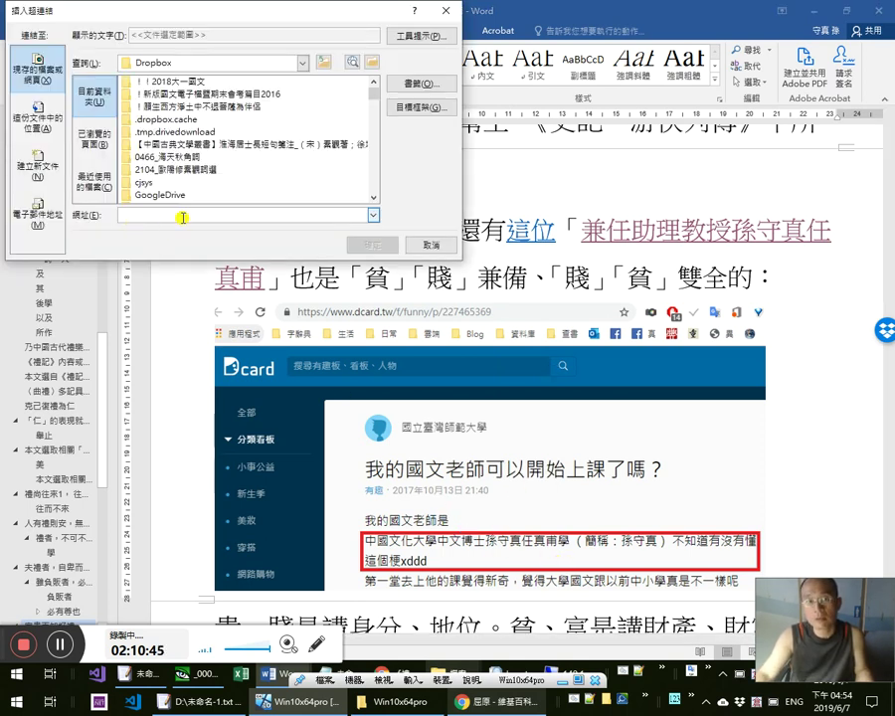
{"action": "type", "text": "https://www.dcard.tw/f/funny/p/227465369"}
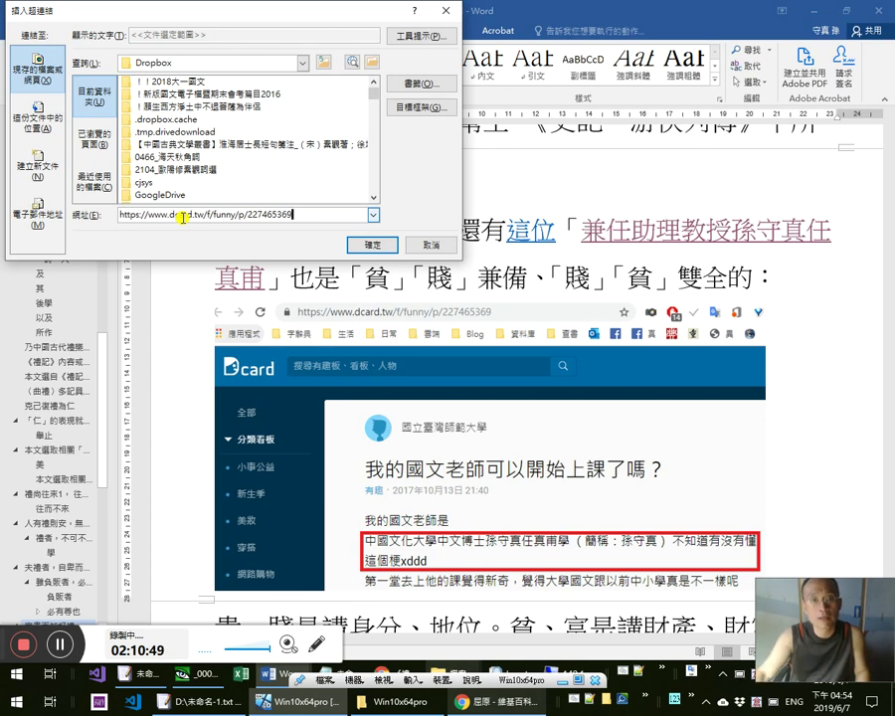
{"action": "key", "text": "Return"}
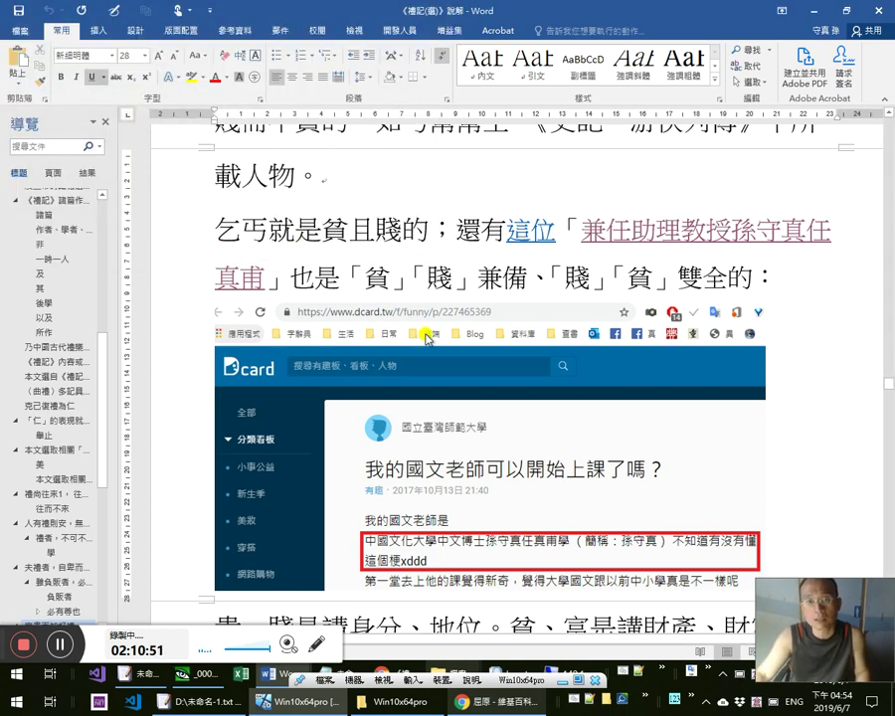
Test the Dcard screenshot's hyperlink and the 這位 link by opening the Dcard post in the browser
{"action": "scroll", "coordinate": [533, 448], "scroll_direction": "down", "scroll_amount": 1}
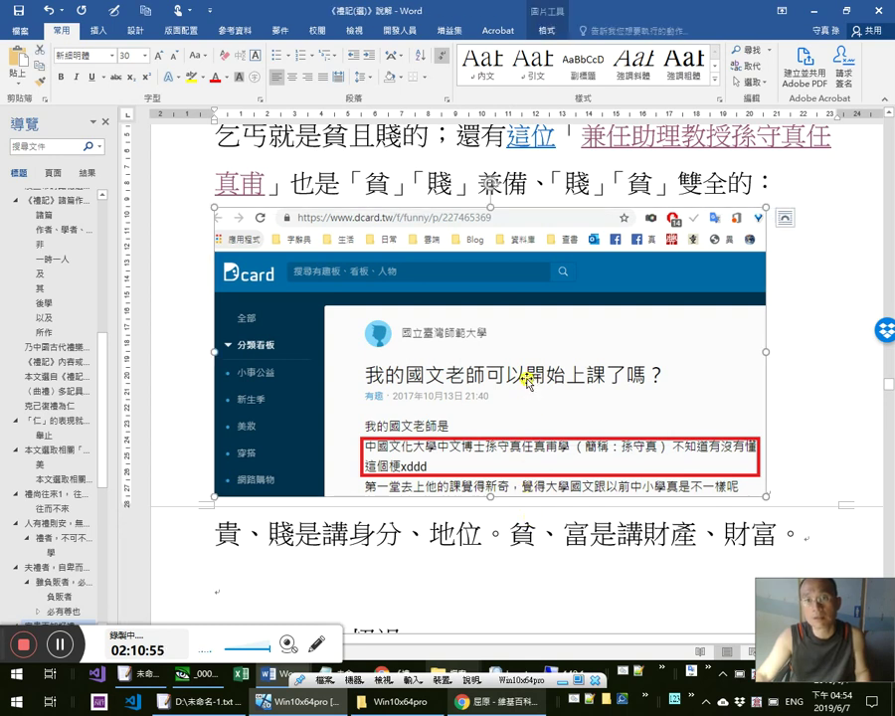
{"action": "key", "text": "Escape"}
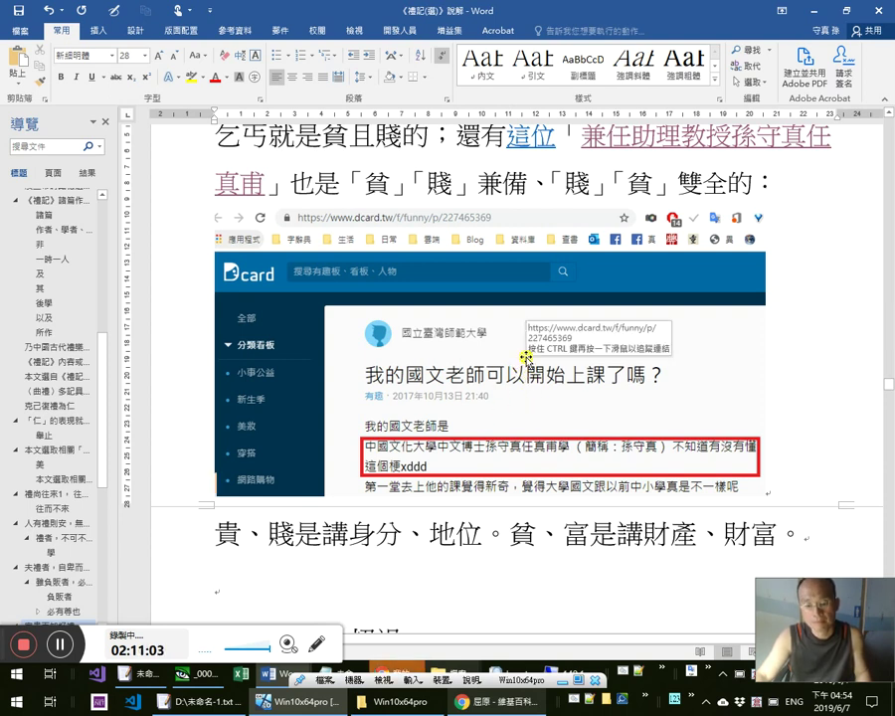
{"action": "left_click", "coordinate": [525, 356]}
{"action": "left_click", "coordinate": [483, 161]}
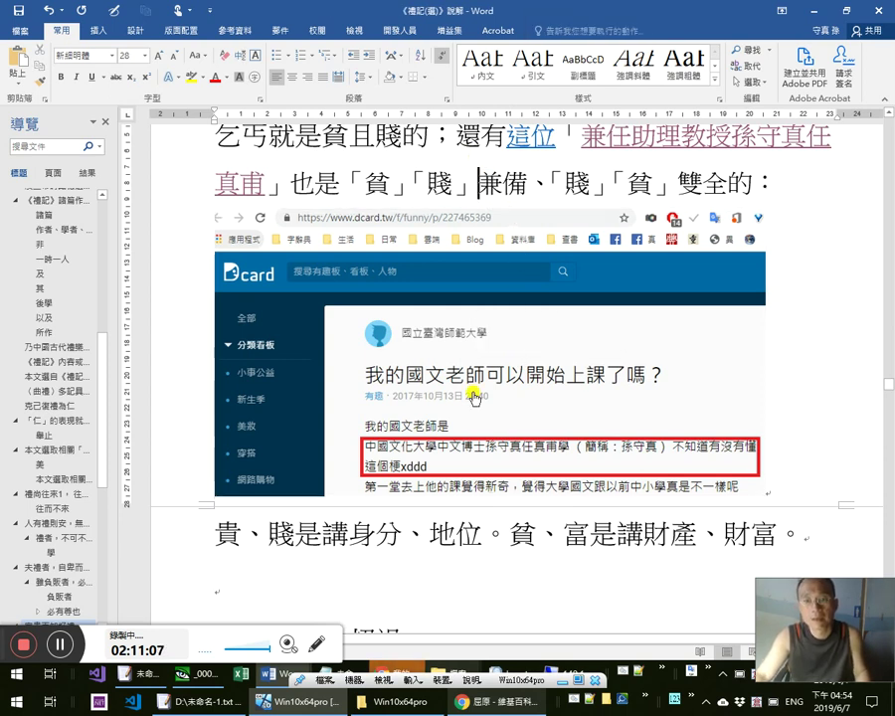
{"action": "left_click", "coordinate": [527, 137], "text": "ctrl"}
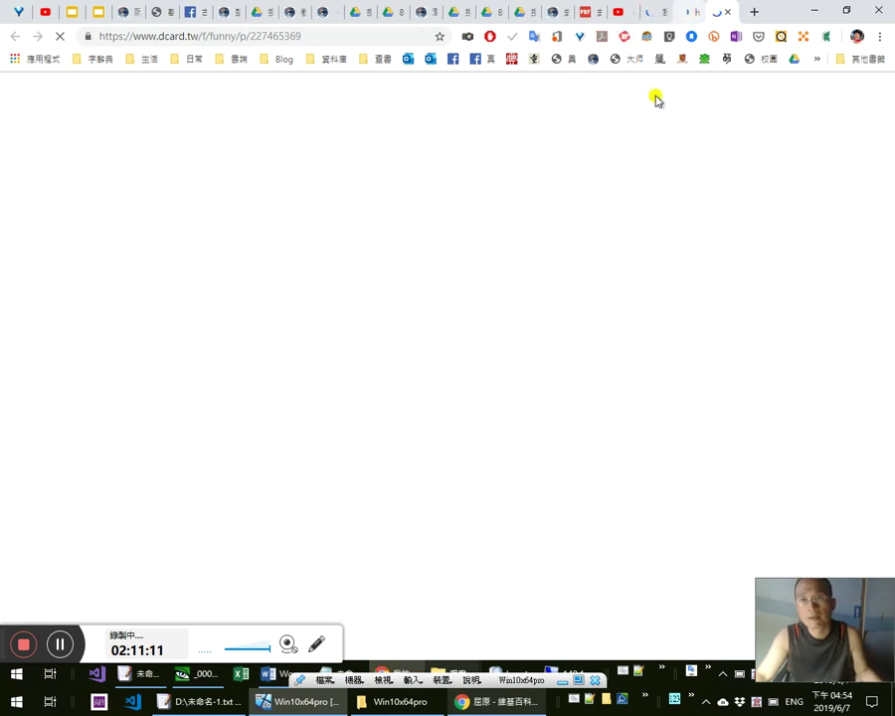
Review the Dcard post and enlarge its image of the 杜甫〈登樓〉一起讀懂實境秀 playlist
{"action": "scroll", "coordinate": [343, 231], "scroll_direction": "down", "scroll_amount": 12}
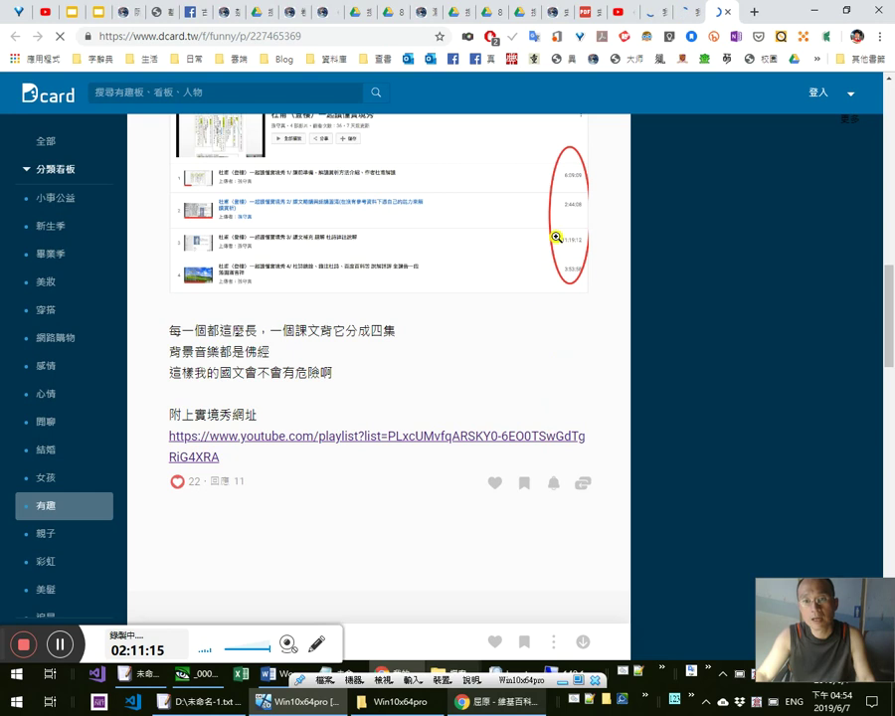
{"action": "scroll", "coordinate": [567, 426], "scroll_direction": "up", "scroll_amount": 5}
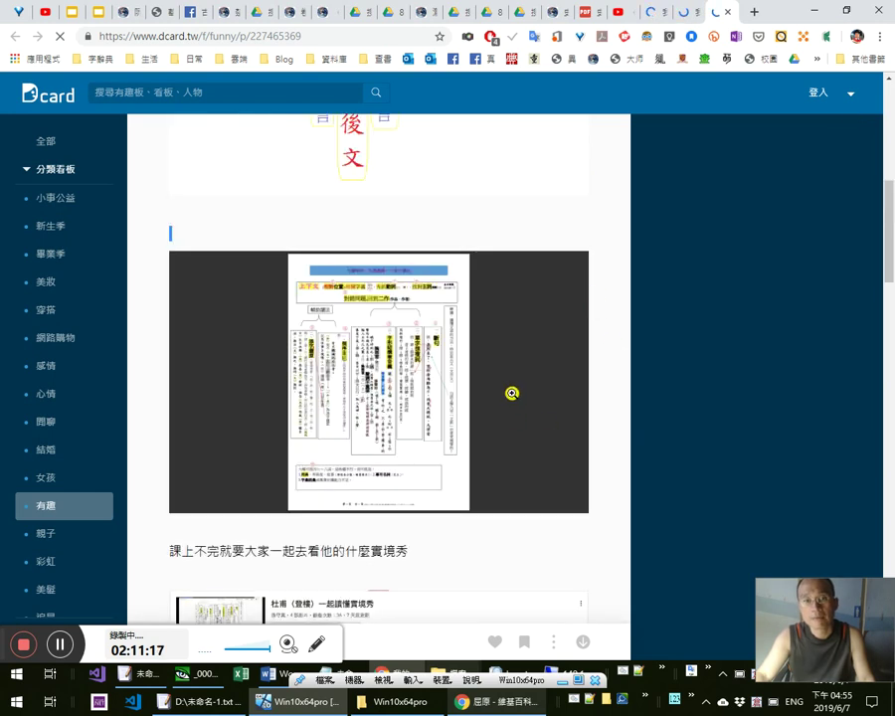
{"action": "scroll", "coordinate": [513, 393], "scroll_direction": "down", "scroll_amount": 5}
{"action": "left_click", "coordinate": [496, 159]}
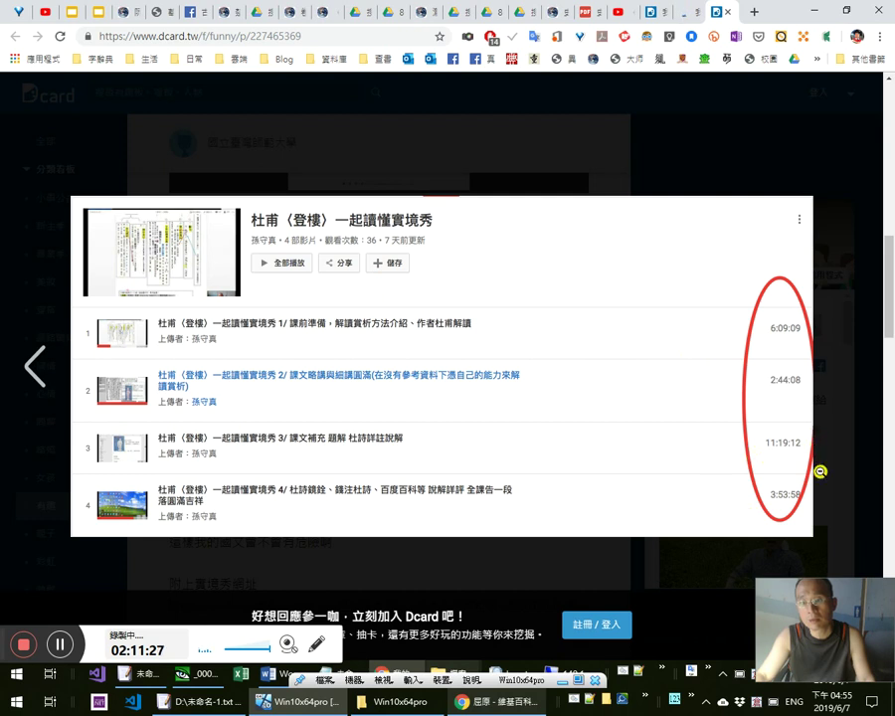
Close the duplicate Dcard pages, show the 《禮記(選)》一起讀懂實境秀 YouTube playlist, and close it
{"action": "left_click", "coordinate": [687, 18]}
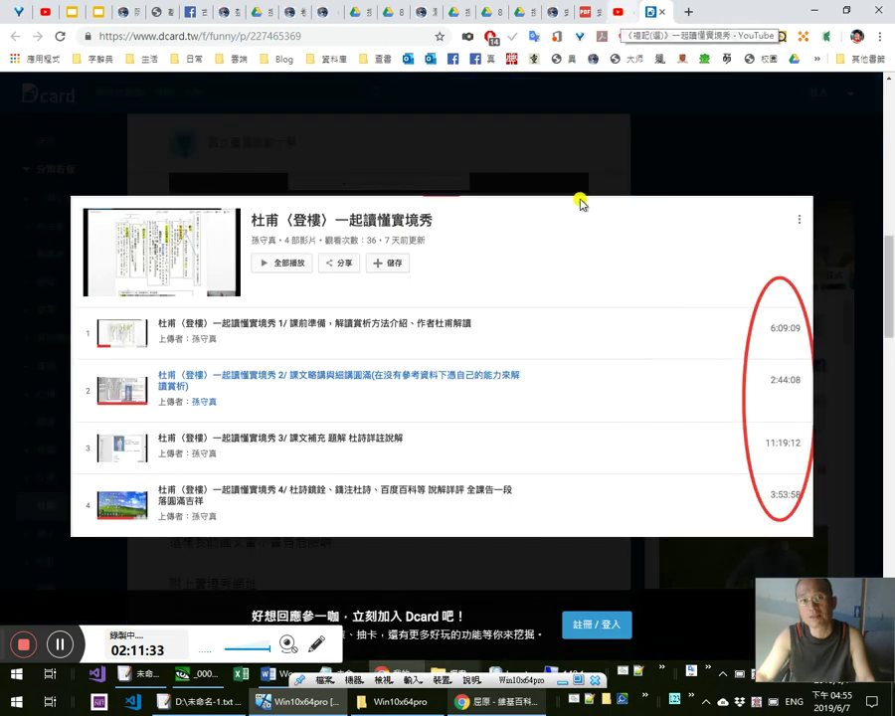
{"action": "left_click", "coordinate": [619, 15]}
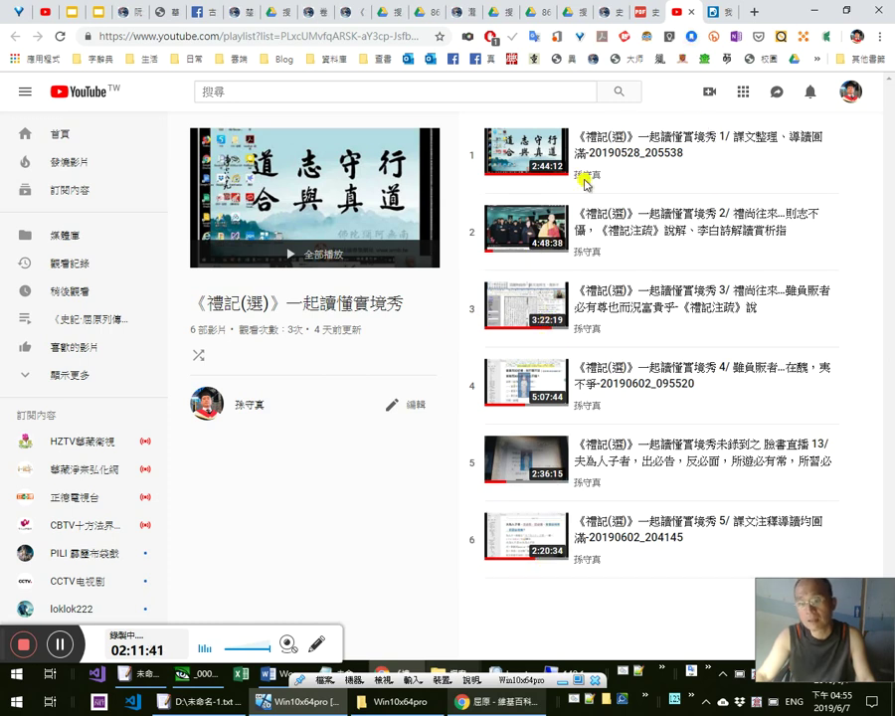
{"action": "left_click", "coordinate": [691, 18]}
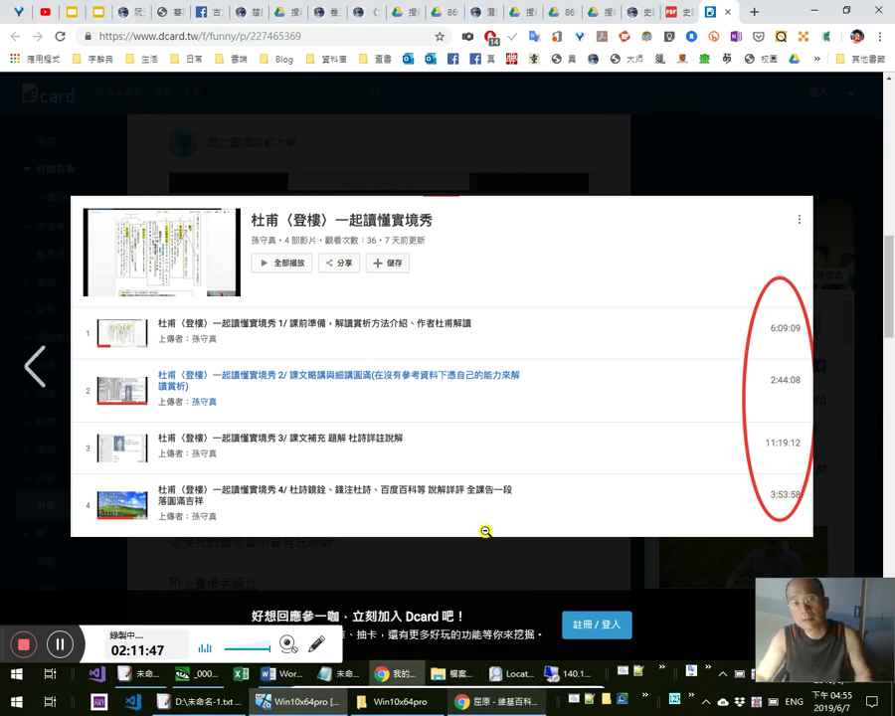
Return to the 《禮記(選)》說解 document and review the 貴而不富, 貧而不賤 and 賤而不貧 examples above the Dcard screenshot
{"action": "mouse_move", "coordinate": [280, 683]}
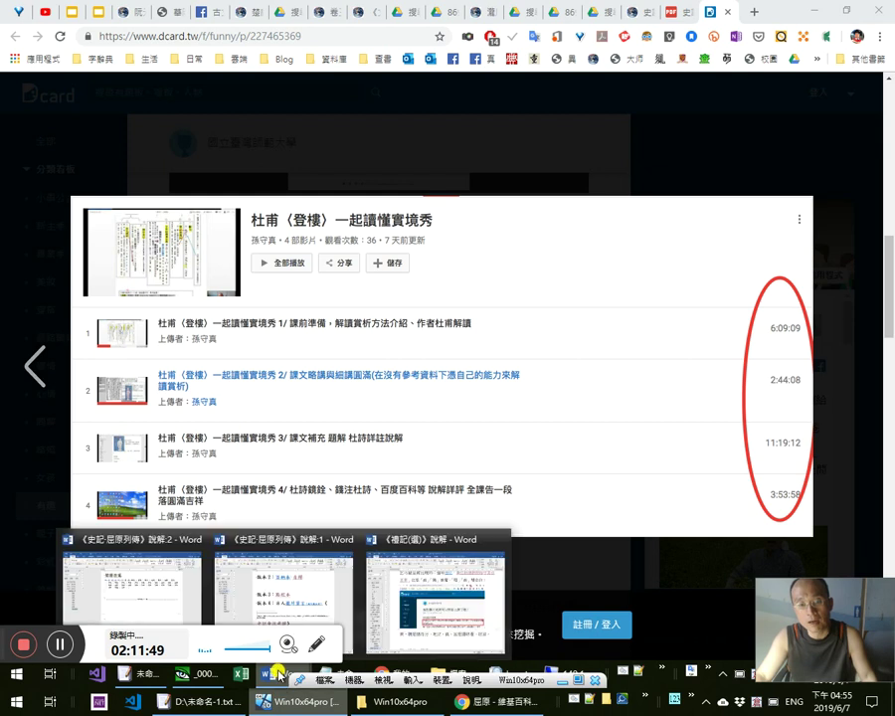
{"action": "mouse_move", "coordinate": [294, 602]}
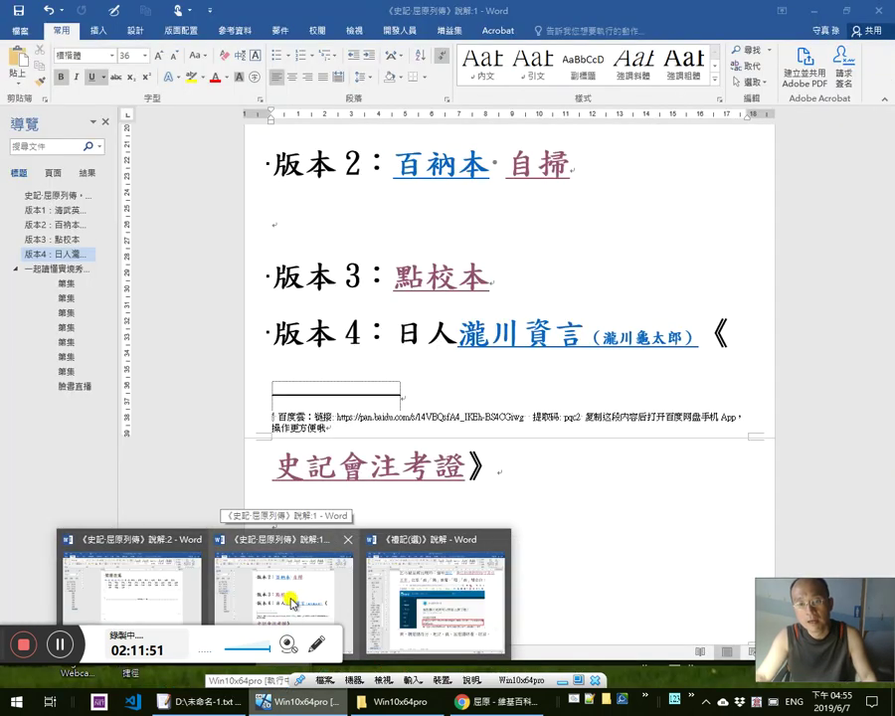
{"action": "mouse_move", "coordinate": [435, 595]}
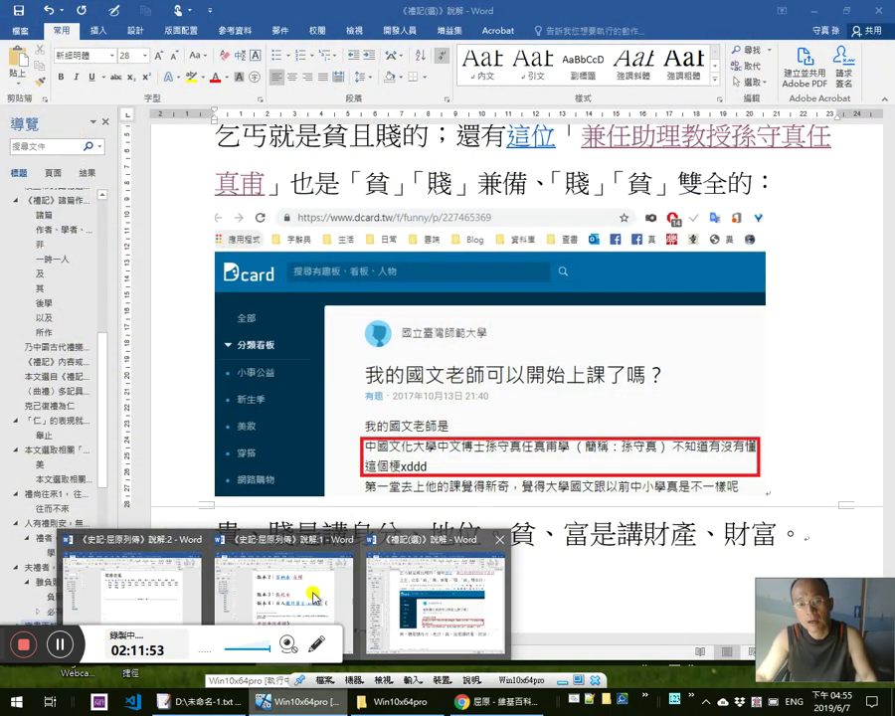
{"action": "left_click", "coordinate": [425, 595]}
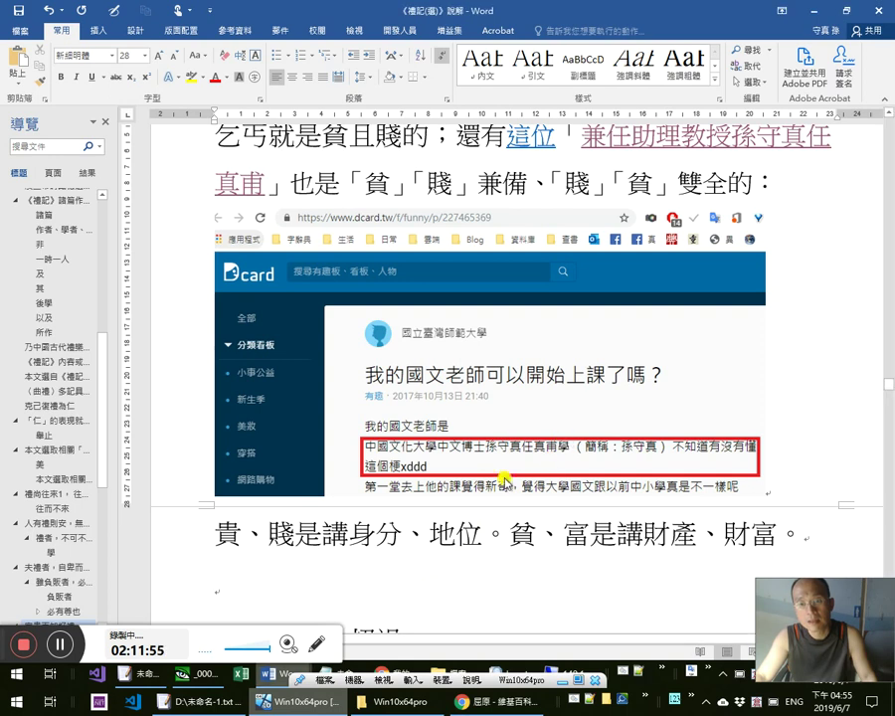
{"action": "scroll", "coordinate": [337, 594], "scroll_direction": "down", "scroll_amount": 1}
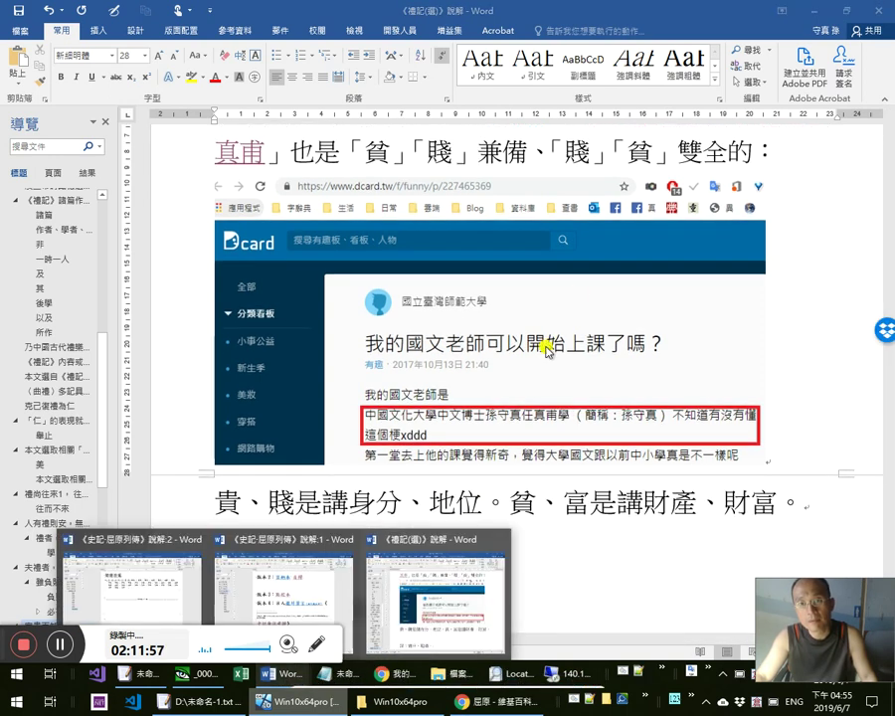
{"action": "scroll", "coordinate": [580, 290], "scroll_direction": "up", "scroll_amount": 3}
{"action": "scroll", "coordinate": [581, 291], "scroll_direction": "up", "scroll_amount": 6}
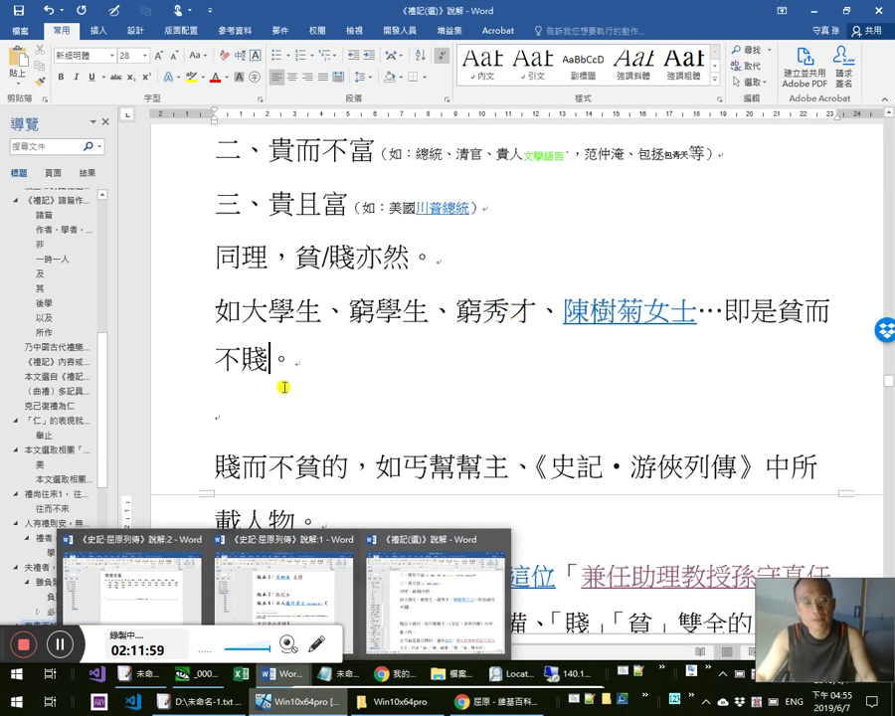
{"action": "left_click", "coordinate": [283, 387]}
{"action": "left_click", "coordinate": [674, 525]}
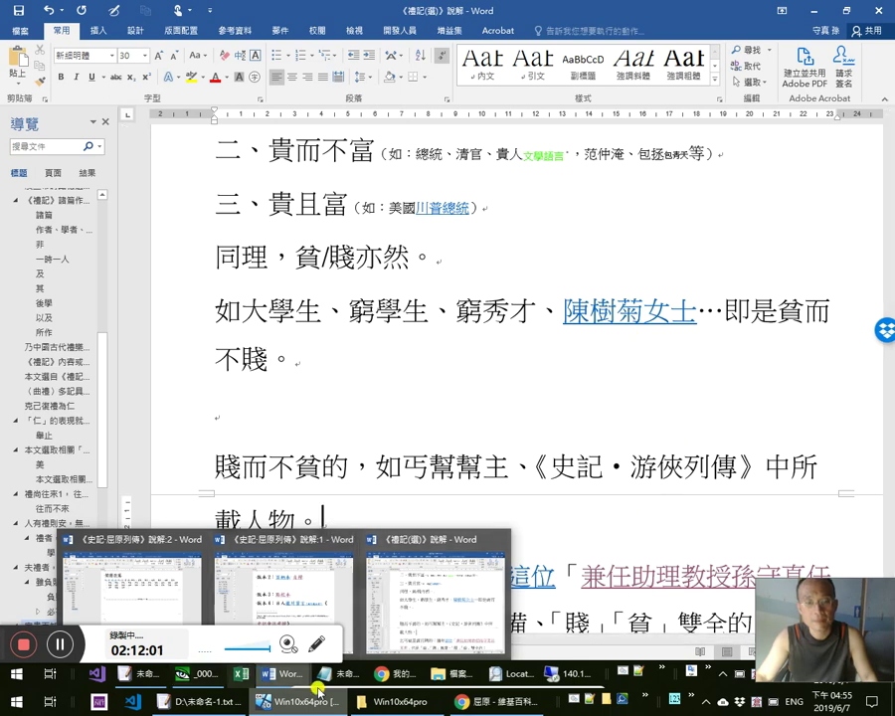
{"action": "left_click", "coordinate": [430, 466]}
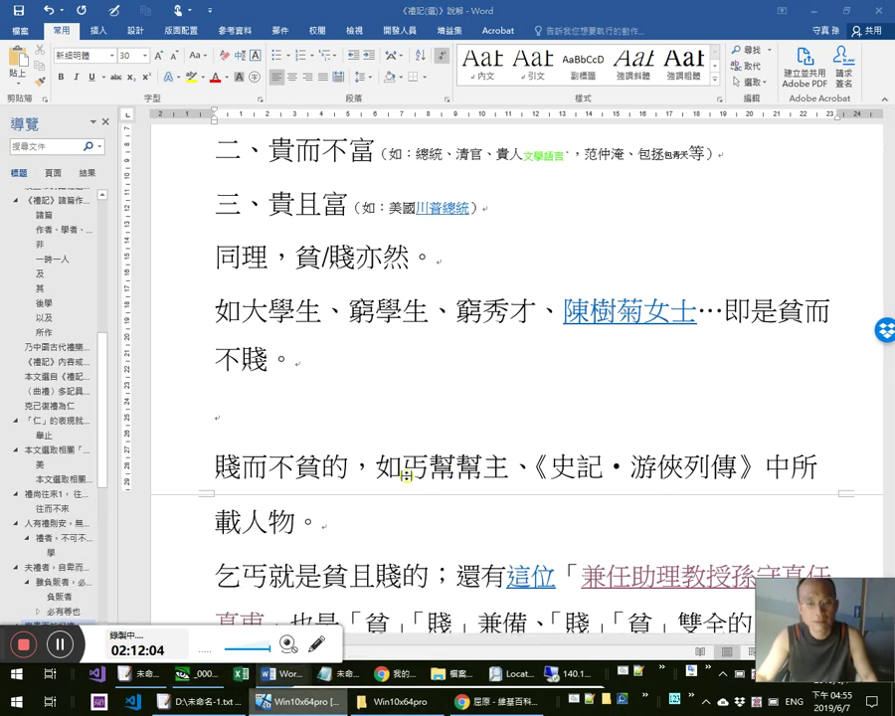
{"action": "scroll", "coordinate": [160, 474], "scroll_direction": "down", "scroll_amount": 2}
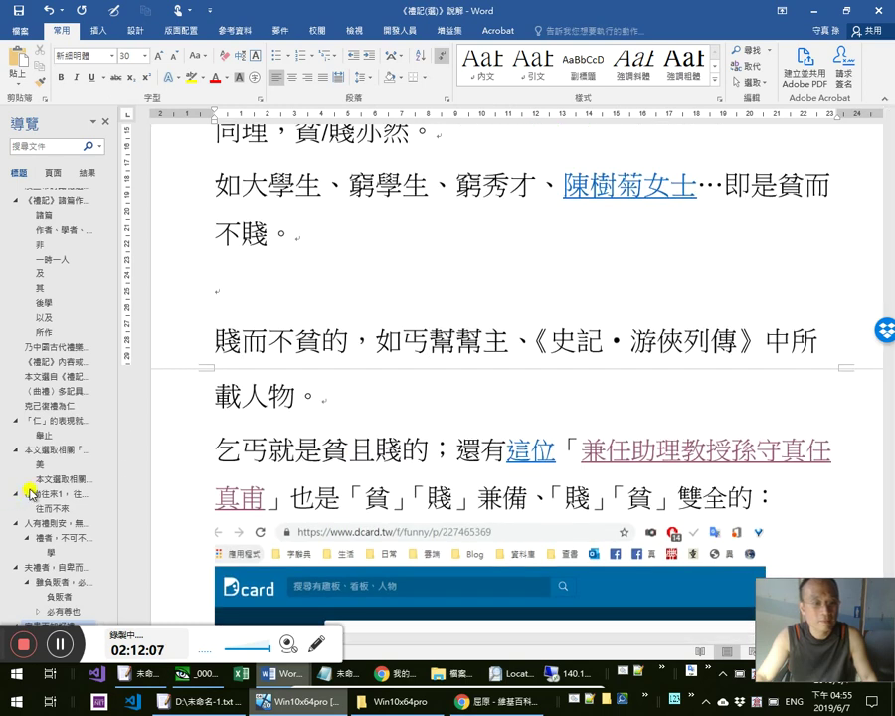
Show the heading passage 富貴而知好禮 and highlight 貧 in the 貧賤而知好禮 line
{"action": "scroll", "coordinate": [28, 487], "scroll_direction": "down", "scroll_amount": 3}
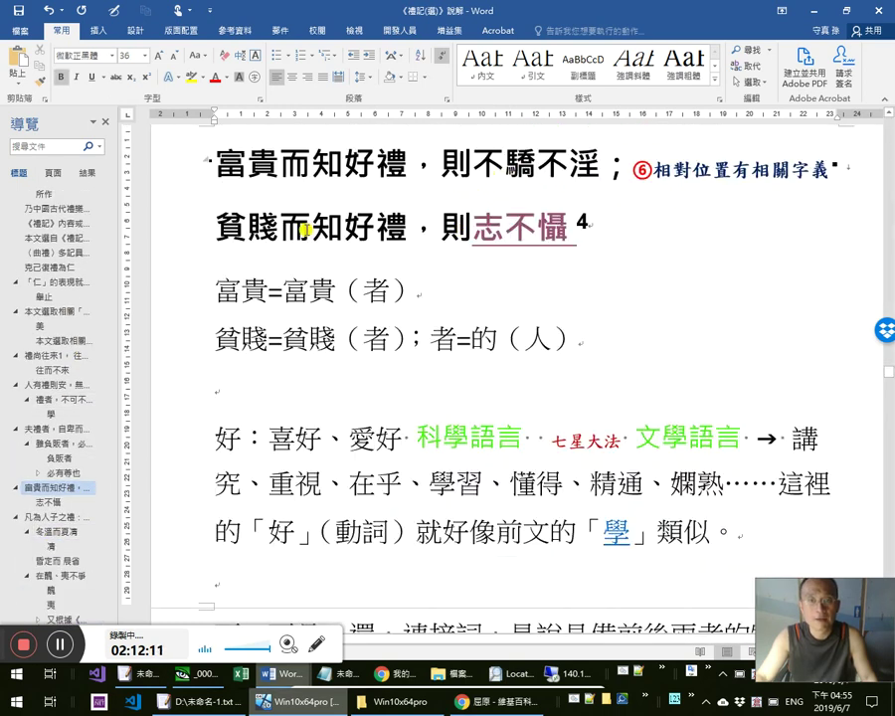
{"action": "left_click", "coordinate": [355, 227]}
{"action": "left_click", "coordinate": [253, 227]}
{"action": "left_click", "coordinate": [235, 232]}
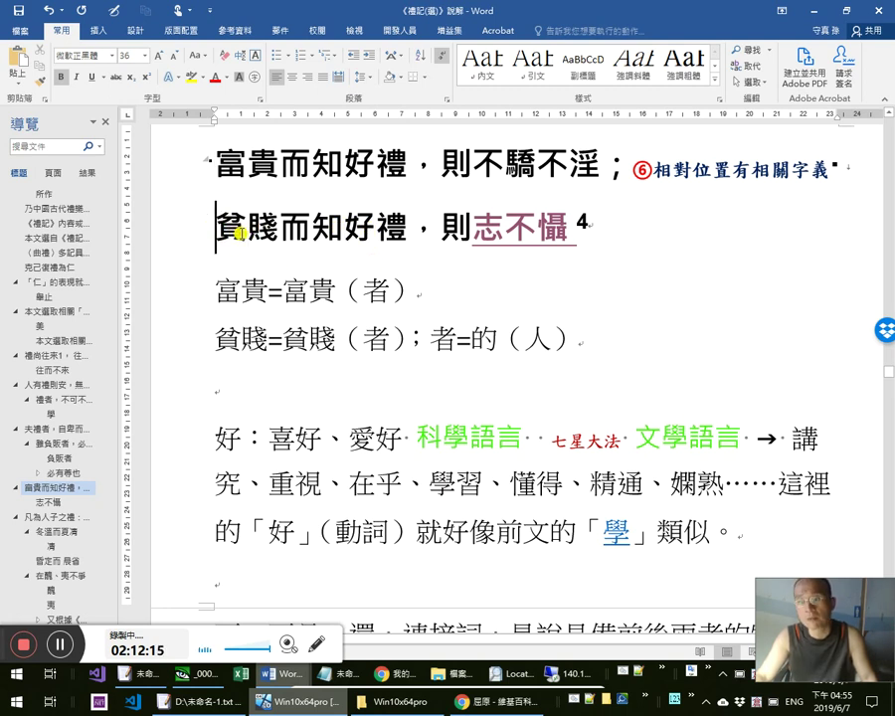
{"action": "key", "text": "shift+Right"}
{"action": "left_click", "coordinate": [256, 231]}
{"action": "left_click_drag", "start_coordinate": [259, 231], "coordinate": [230, 224]}
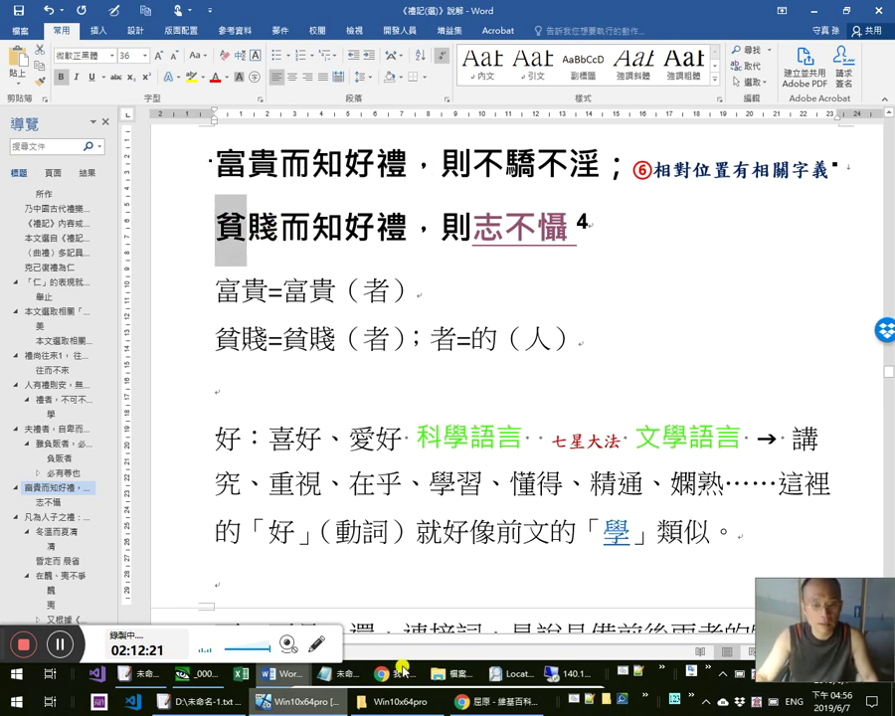
Switch to Chrome, open the campus teacher portal in a new tab, and log in with the saved account credentials
{"action": "left_click", "coordinate": [398, 674]}
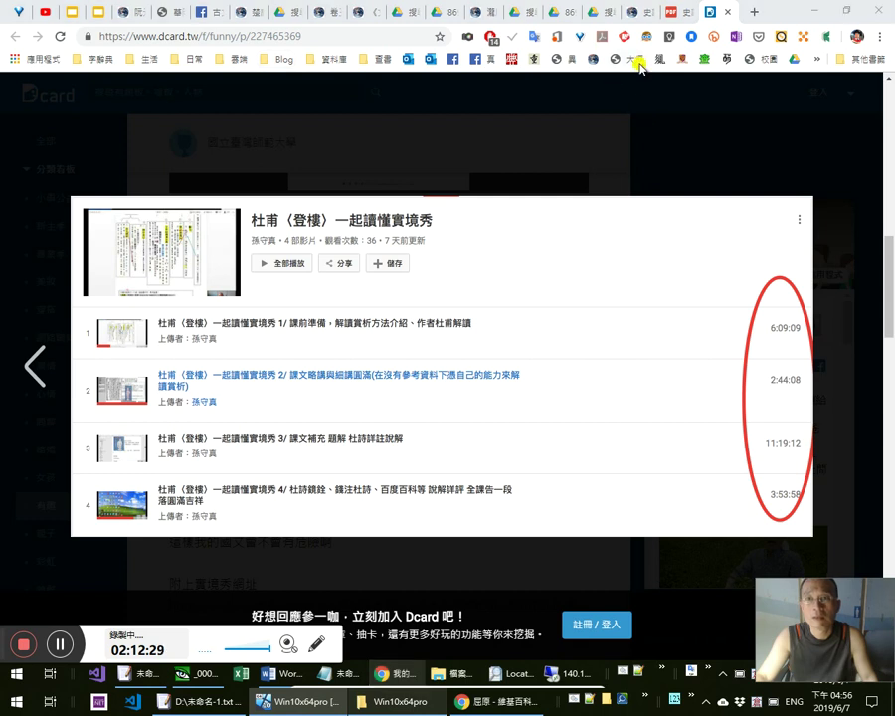
{"action": "left_click", "coordinate": [752, 13]}
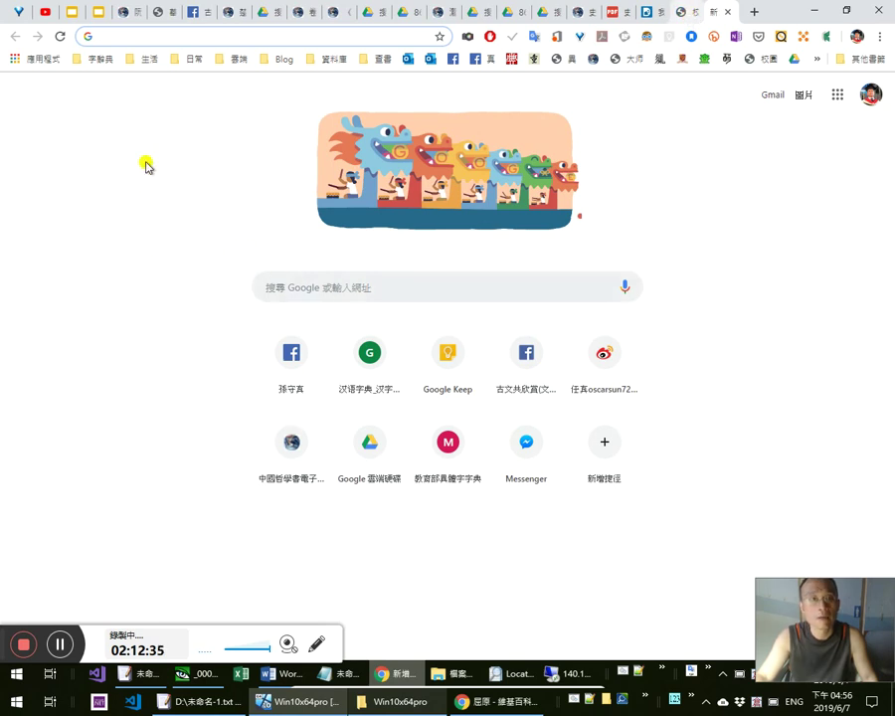
{"action": "left_click", "coordinate": [752, 63]}
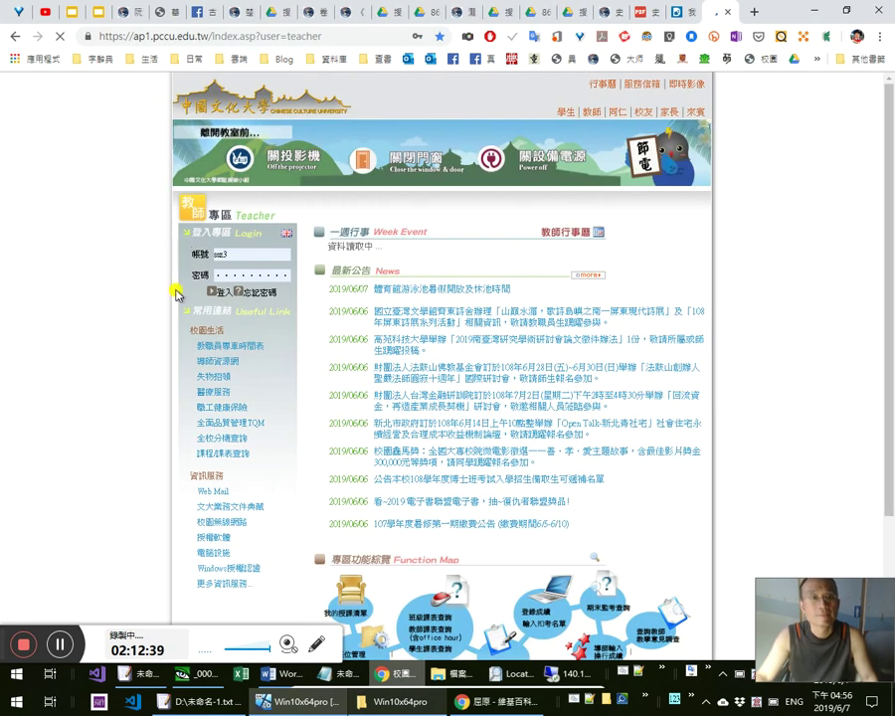
{"action": "left_click", "coordinate": [227, 297]}
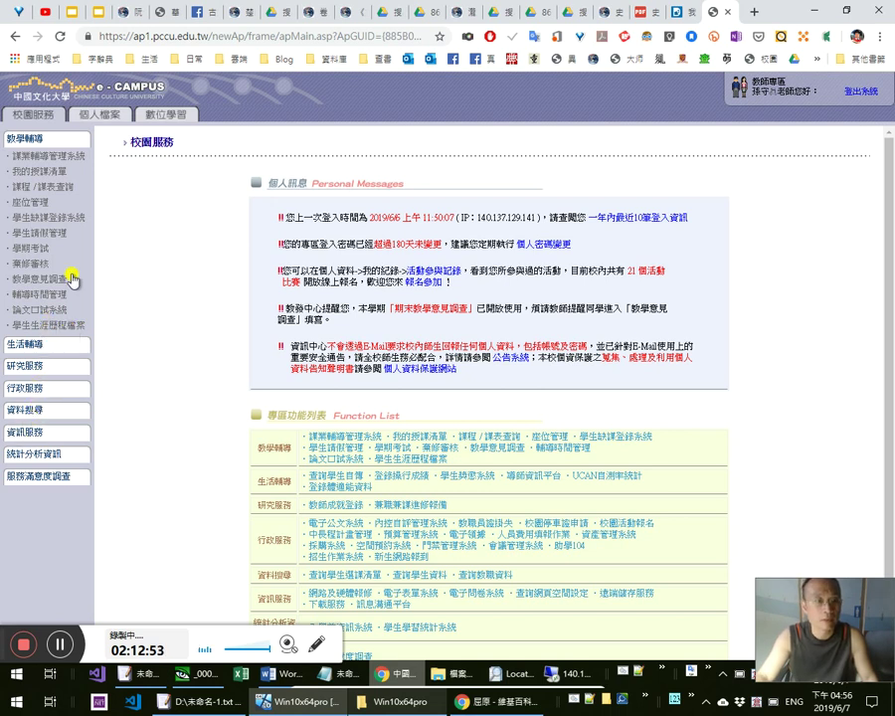
Open 鐘點費記錄 in the 個人檔案 section and expand the records for year 108
{"action": "left_click", "coordinate": [100, 119]}
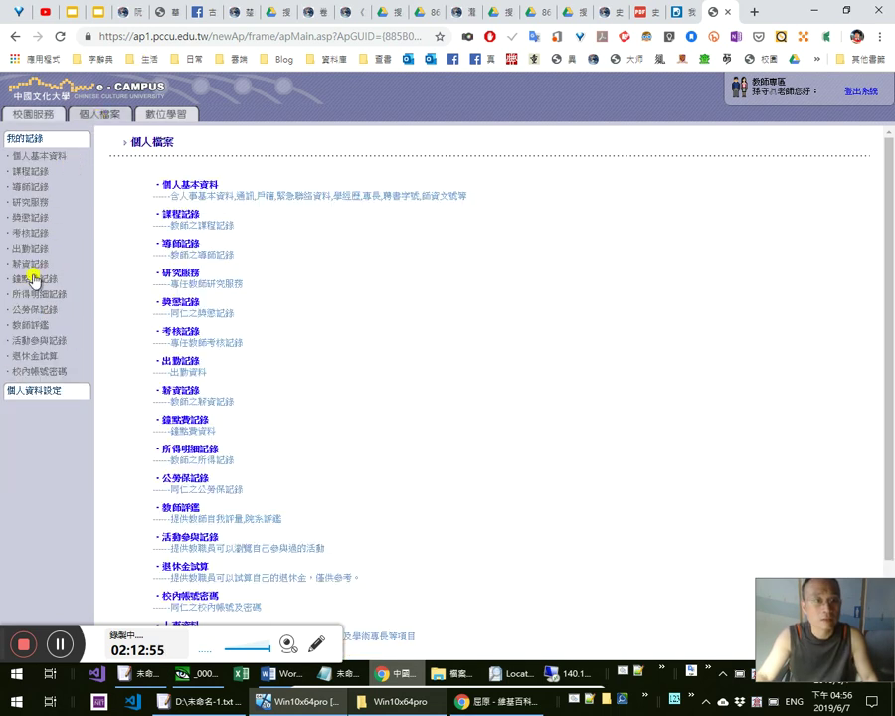
{"action": "left_click", "coordinate": [35, 281]}
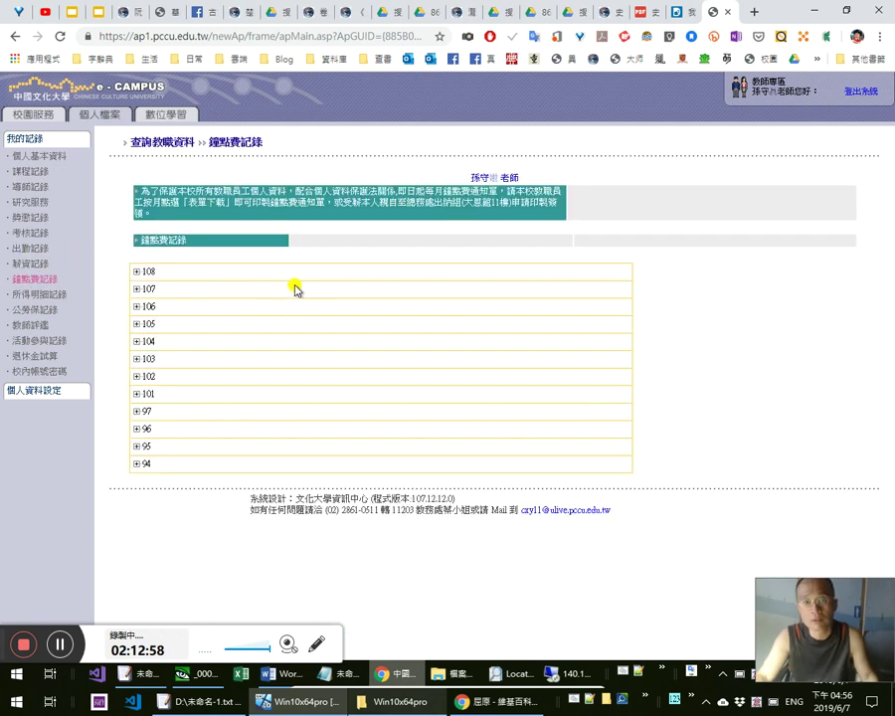
{"action": "left_click", "coordinate": [138, 273]}
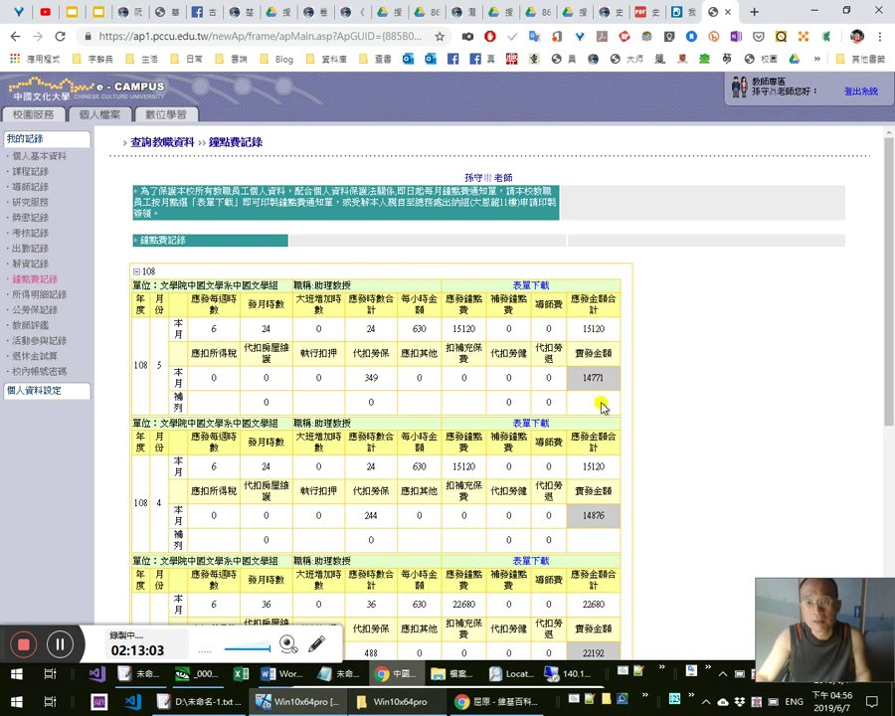
Examine the monthly 應發金額合計 amounts for year 108, magnifying the total for month 5 and closing the magnifier
{"action": "double_click", "coordinate": [584, 332]}
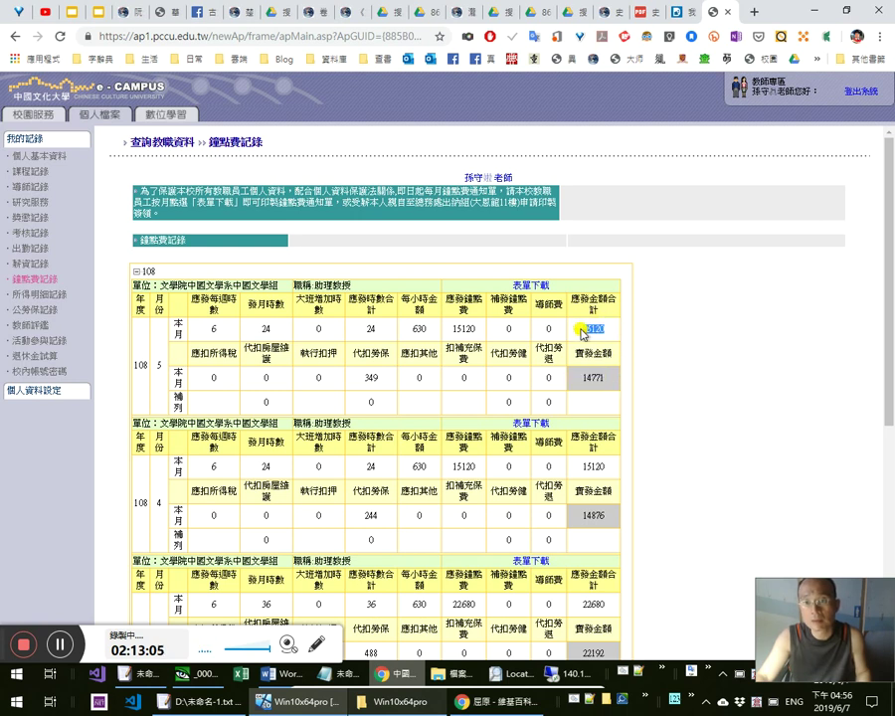
{"action": "scroll", "coordinate": [636, 497], "scroll_direction": "down", "scroll_amount": 5}
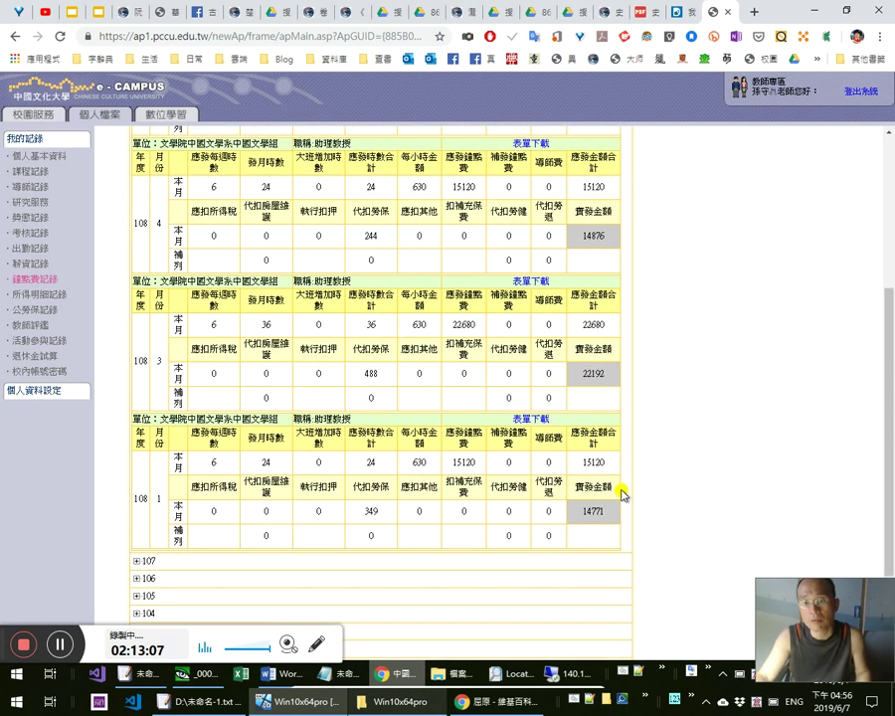
{"action": "scroll", "coordinate": [608, 327], "scroll_direction": "up", "scroll_amount": 1}
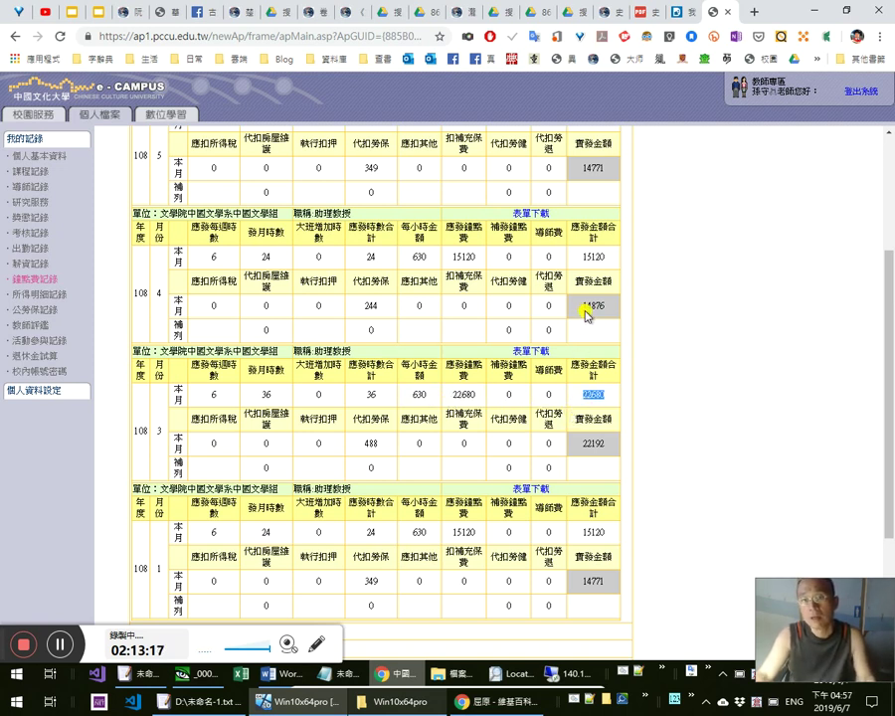
{"action": "scroll", "coordinate": [587, 305], "scroll_direction": "up", "scroll_amount": 1}
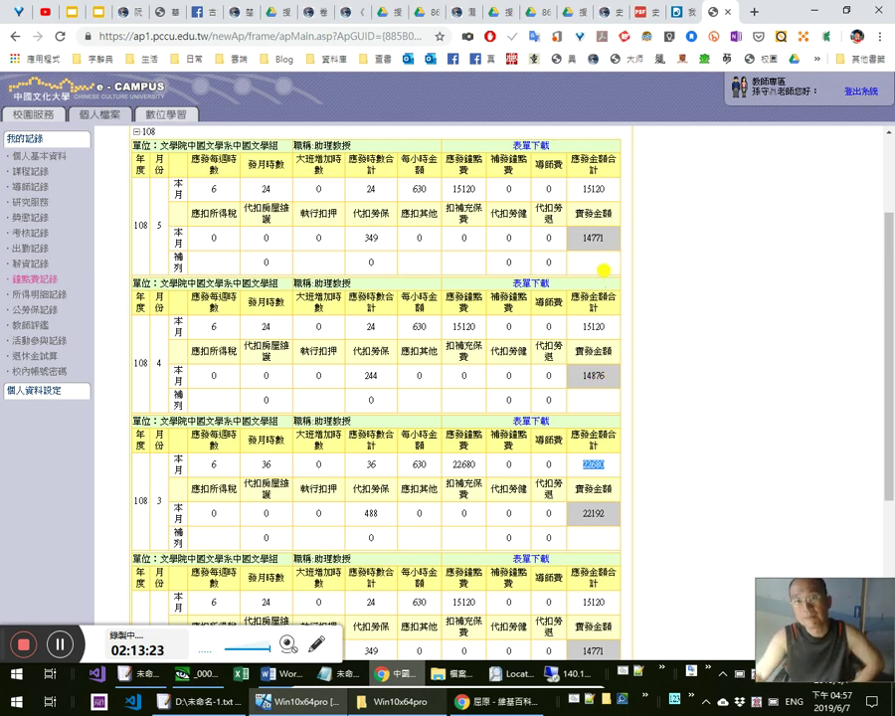
{"action": "key", "text": "super+plus"}
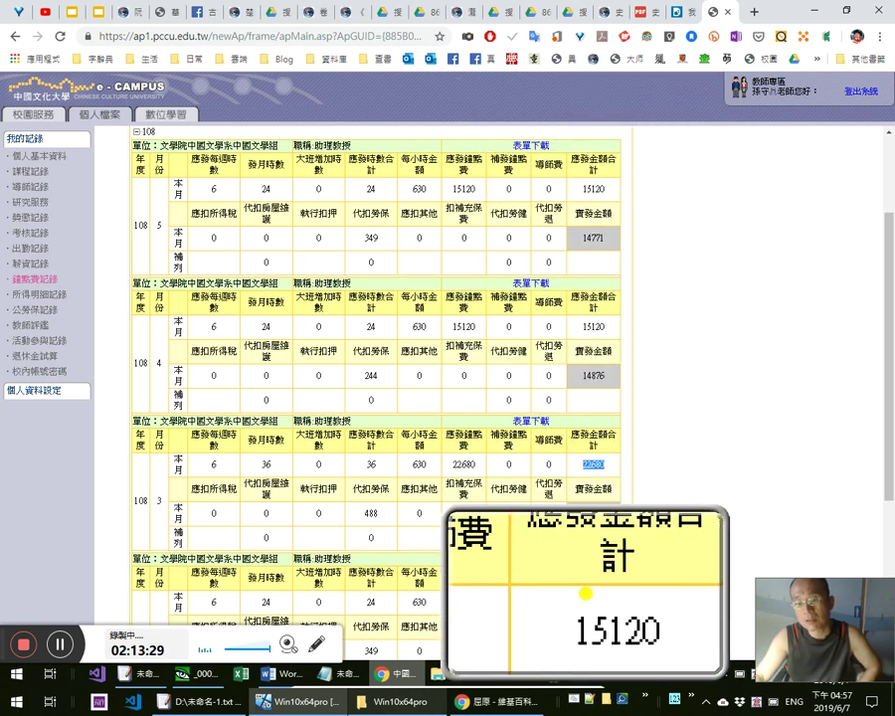
{"action": "key", "text": "super+minus"}
{"action": "key", "text": "super+minus"}
{"action": "key", "text": "super+Escape"}
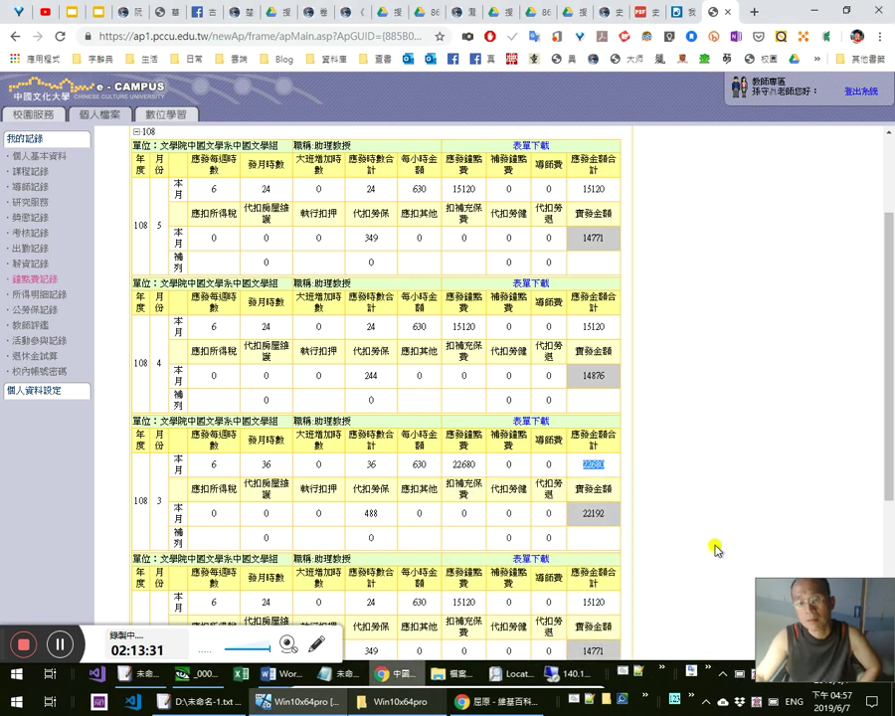
Look over the year 108 hourly-pay records and highlight the 實發金額 for month 5
{"action": "scroll", "coordinate": [716, 549], "scroll_direction": "down", "scroll_amount": 3}
{"action": "scroll", "coordinate": [601, 528], "scroll_direction": "up", "scroll_amount": 3}
{"action": "scroll", "coordinate": [595, 376], "scroll_direction": "down", "scroll_amount": 2}
{"action": "scroll", "coordinate": [597, 388], "scroll_direction": "up", "scroll_amount": 3}
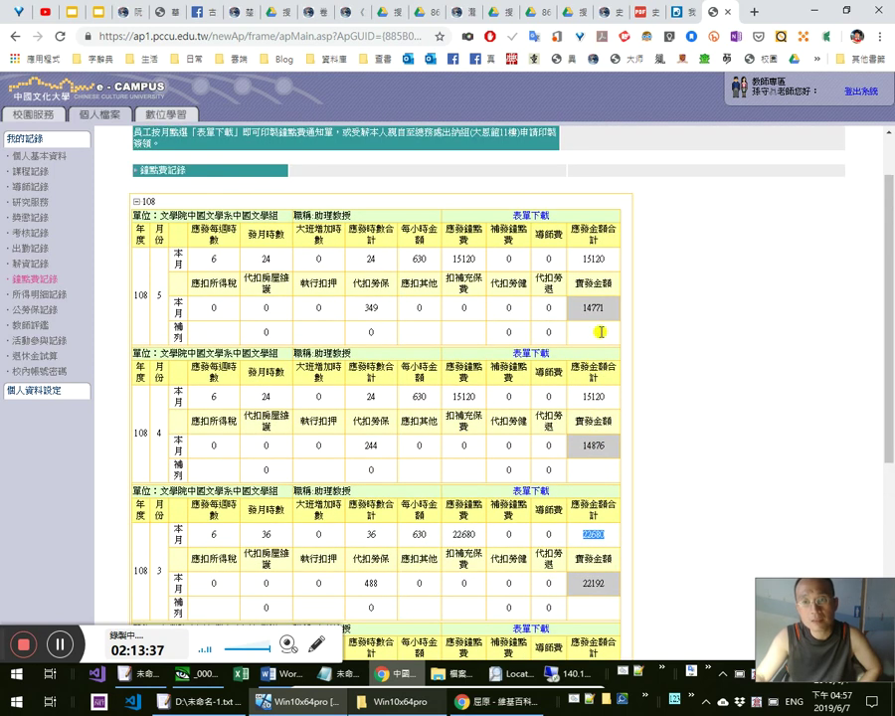
{"action": "left_click_drag", "start_coordinate": [555, 308], "coordinate": [609, 316]}
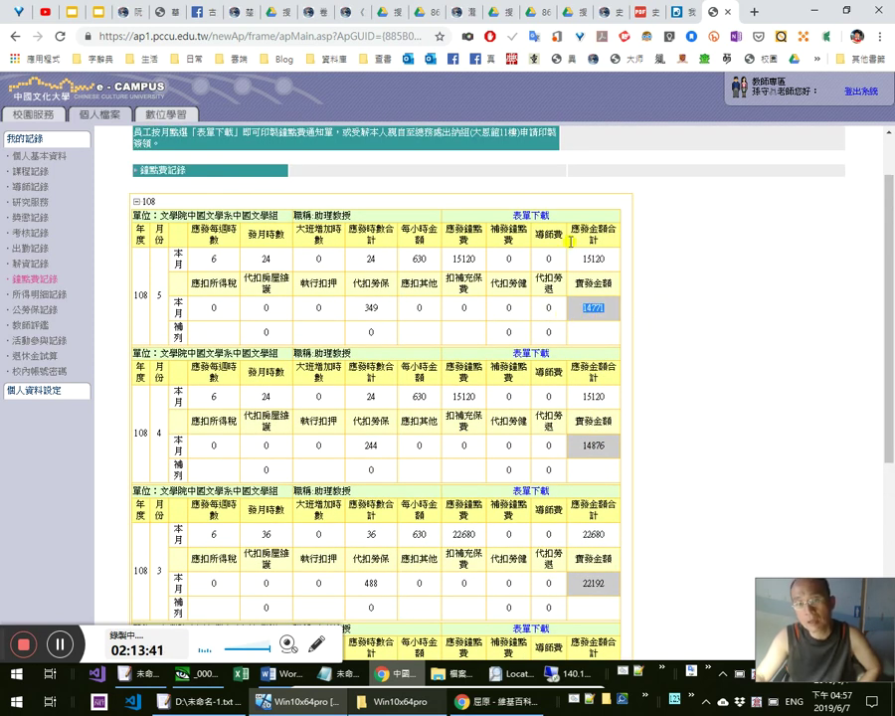
Search Google for 翁方綱及其文獻學研究 in a new browser tab
{"action": "left_click", "coordinate": [748, 14]}
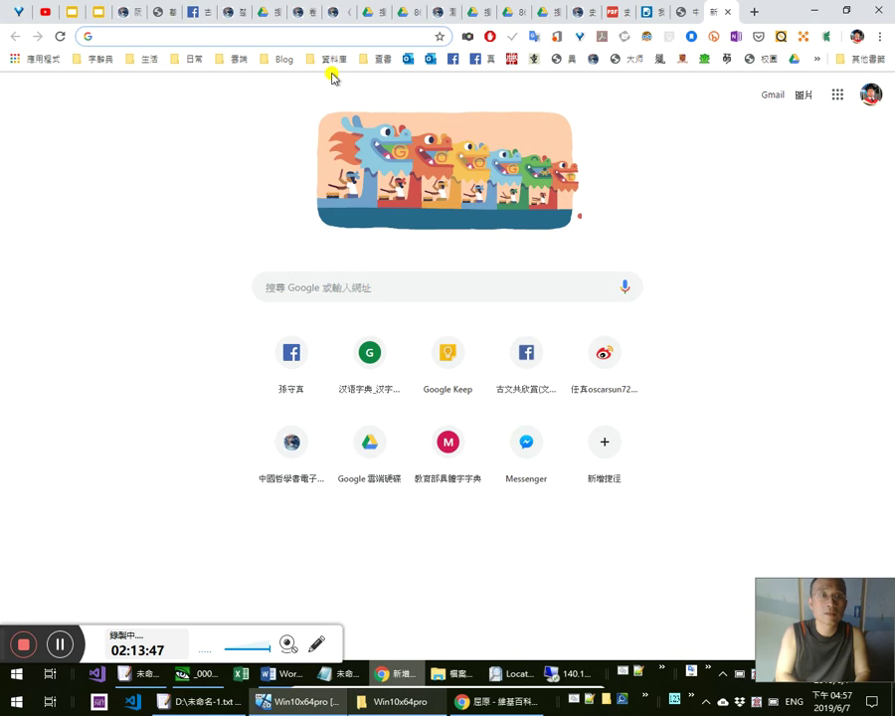
{"action": "type", "text": "ci"}
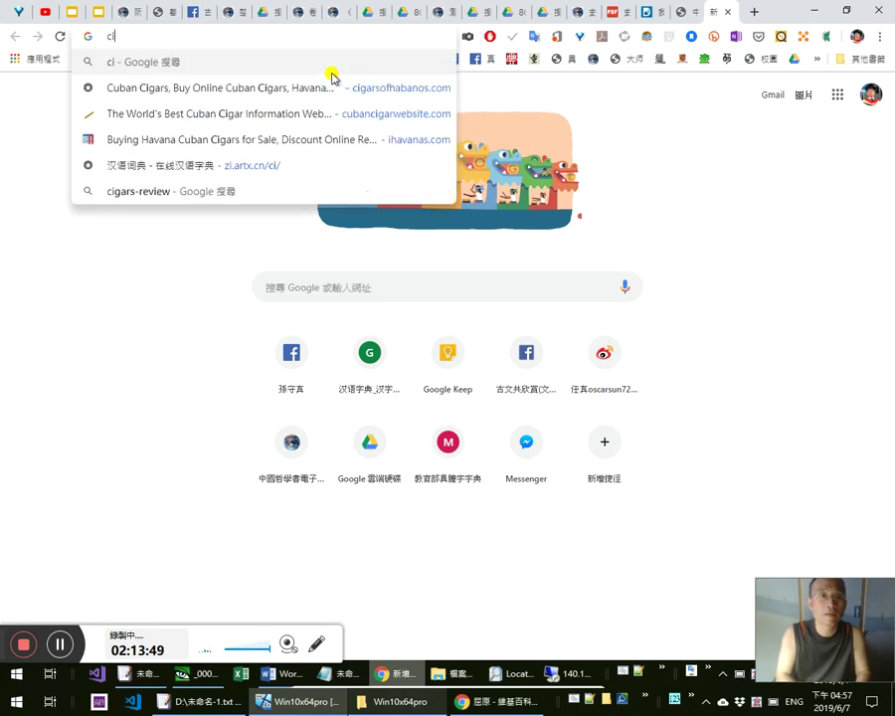
{"action": "key", "text": "BackSpace"}
{"action": "key", "text": "BackSpace"}
{"action": "type", "text": "cm"}
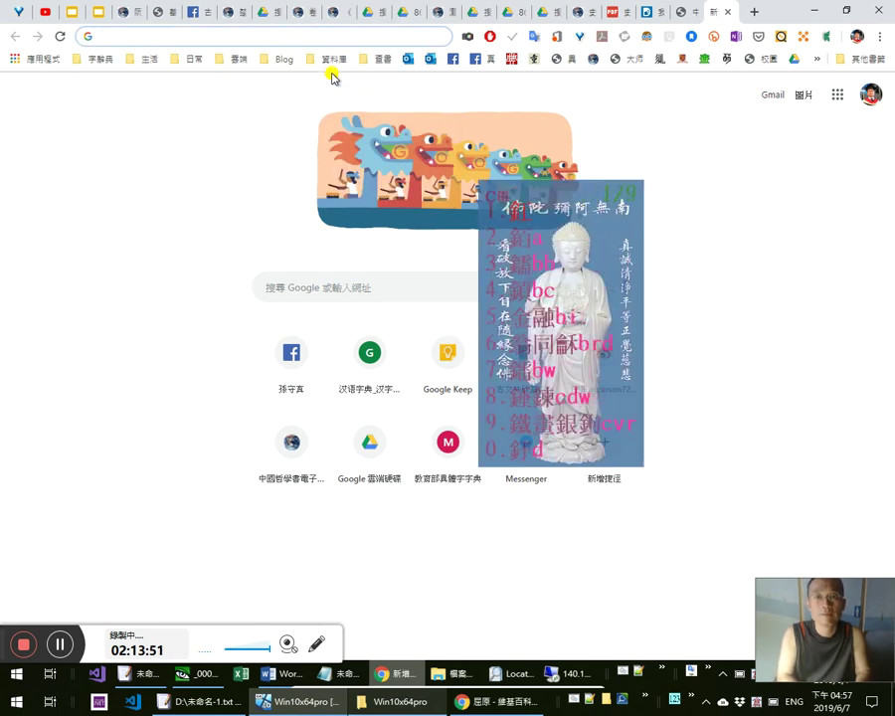
{"action": "type", "text": "翁方綱"}
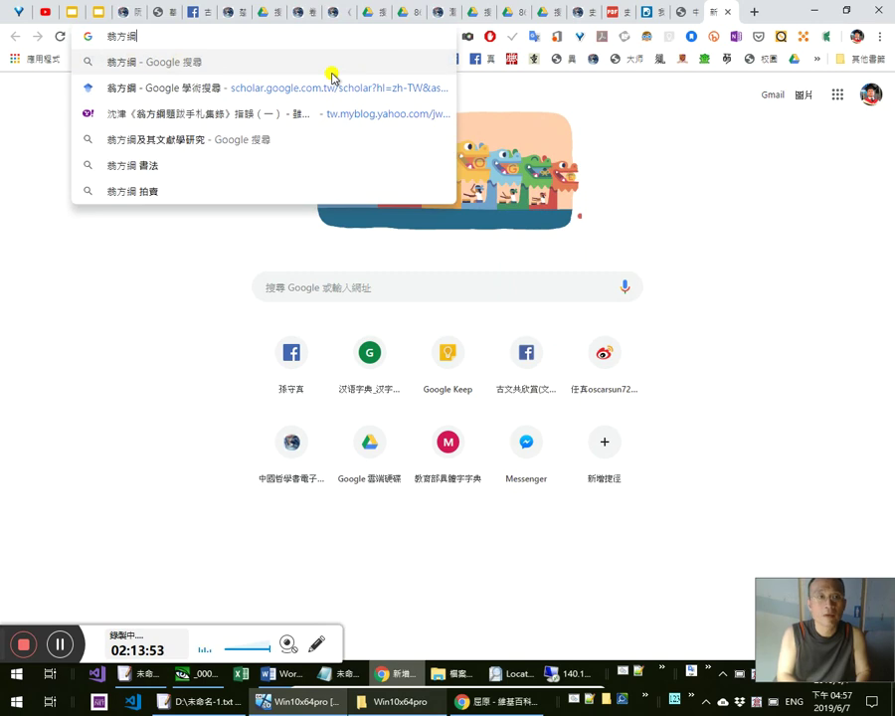
{"action": "key", "text": "Down"}
{"action": "key", "text": "Down"}
{"action": "key", "text": "Down"}
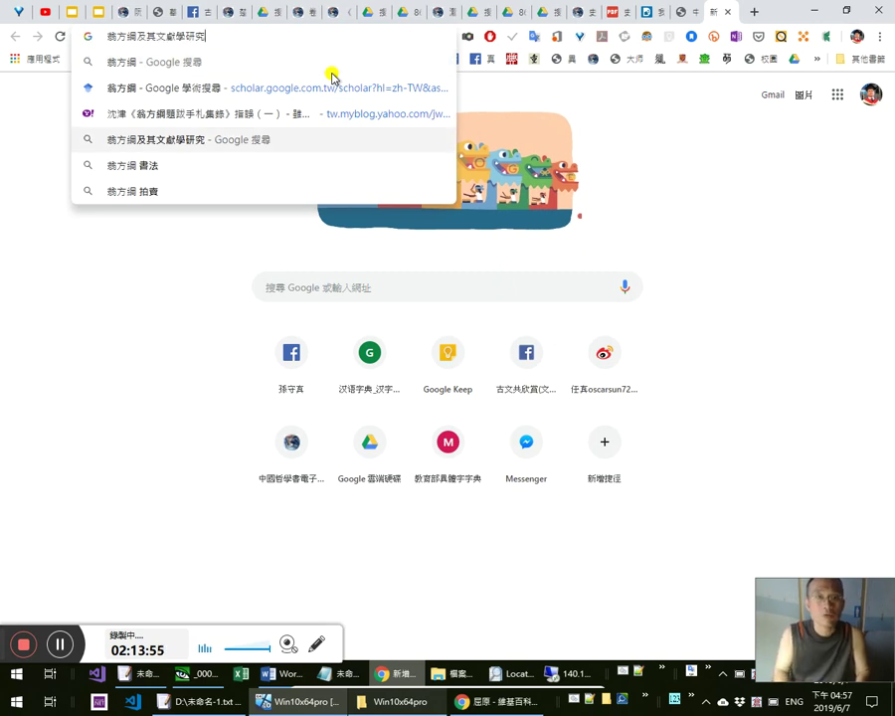
{"action": "key", "text": "Return"}
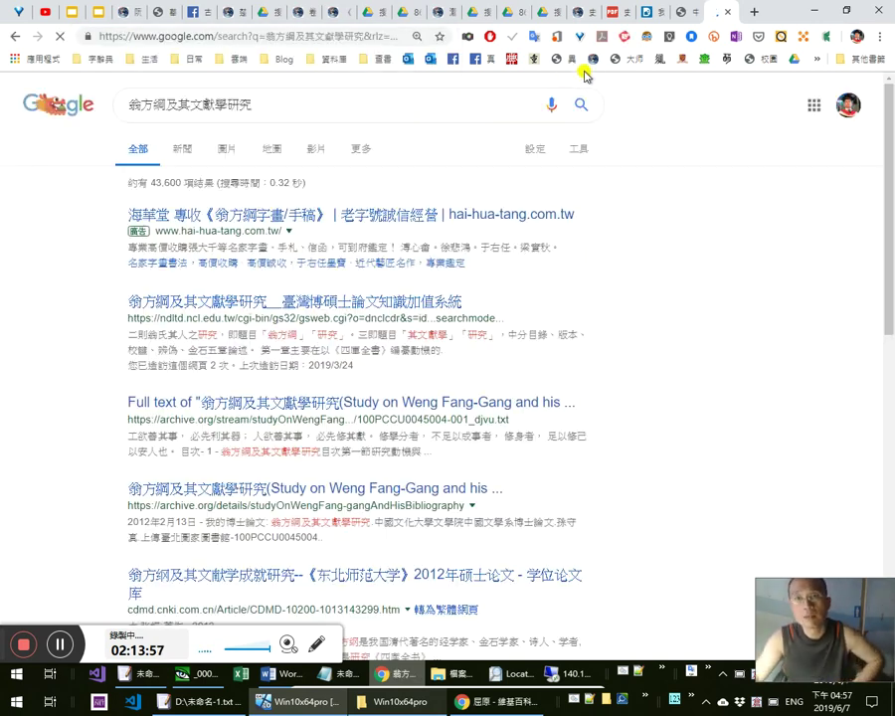
{"action": "left_click", "coordinate": [338, 40]}
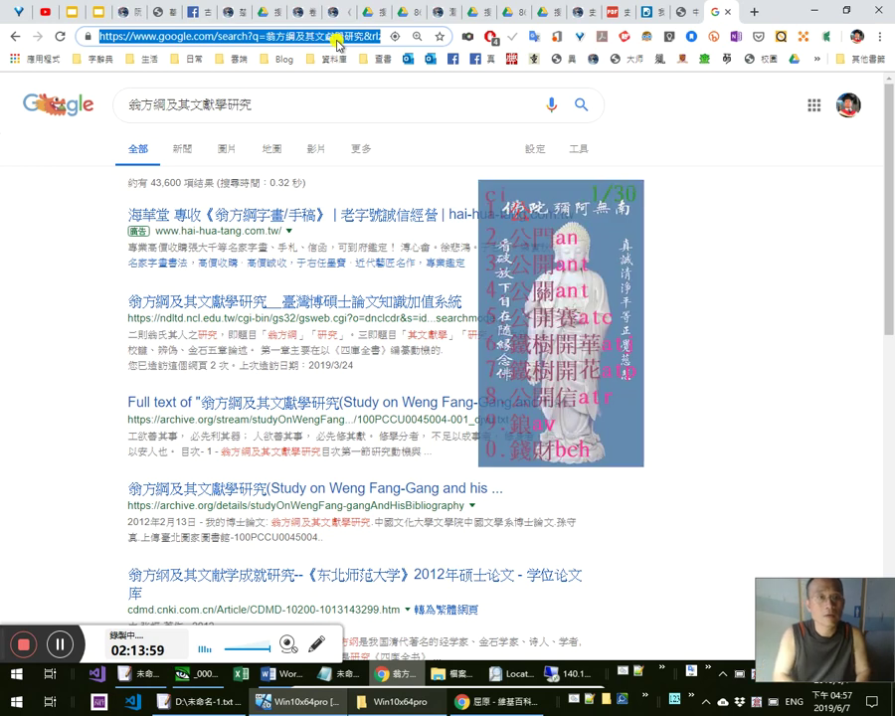
{"action": "type", "text": "翁"}
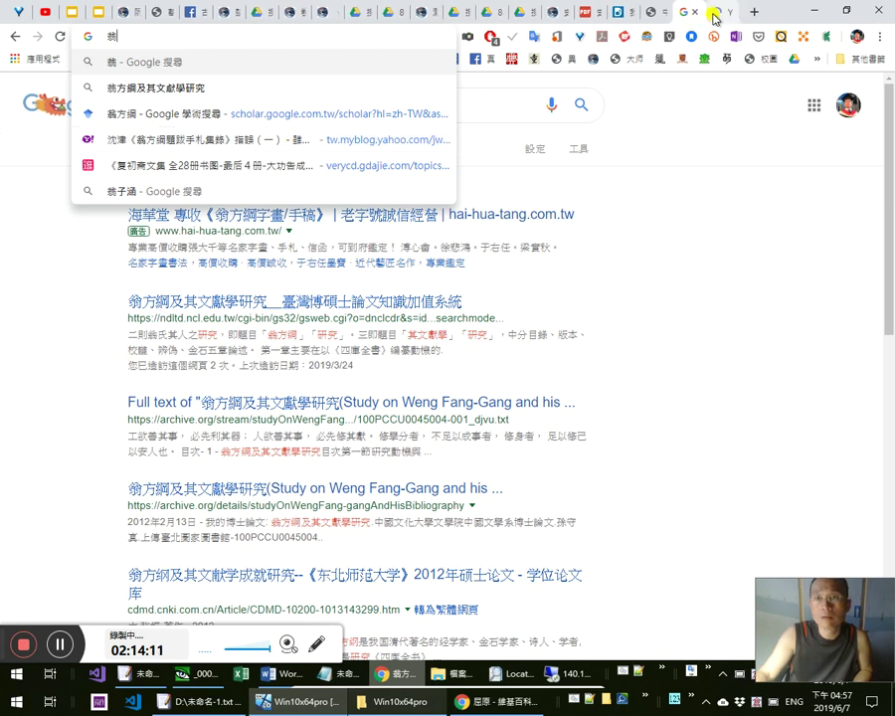
{"action": "key", "text": "Return"}
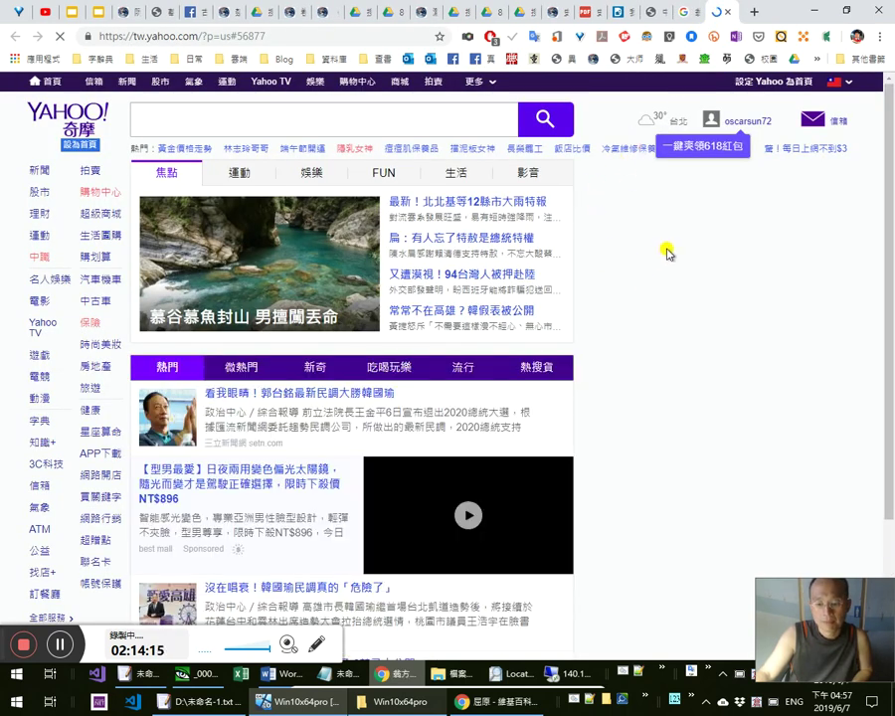
{"action": "key", "text": "ctrl+w"}
Close the Dcard post beside the hourly-pay records and return to the 翁方綱及其文獻學研究 search results
{"action": "left_click", "coordinate": [682, 16]}
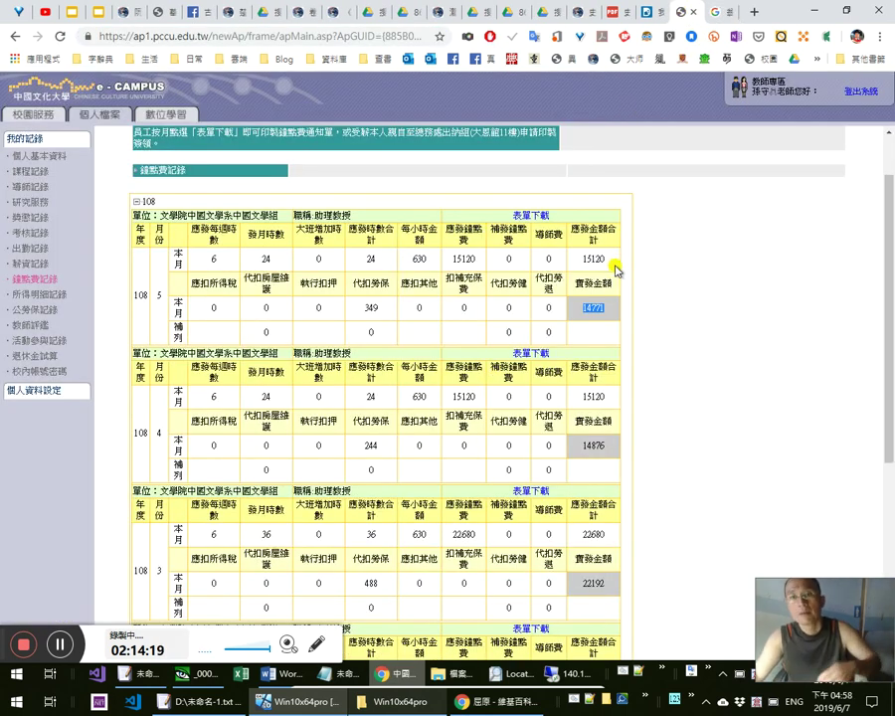
{"action": "left_click", "coordinate": [658, 14]}
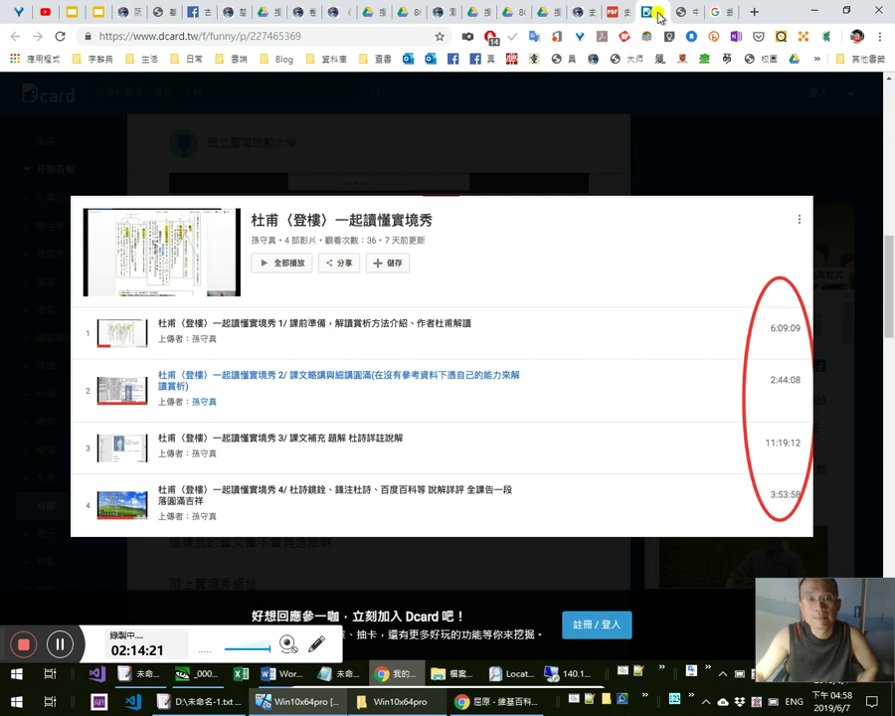
{"action": "left_click", "coordinate": [661, 12]}
{"action": "left_click", "coordinate": [677, 16]}
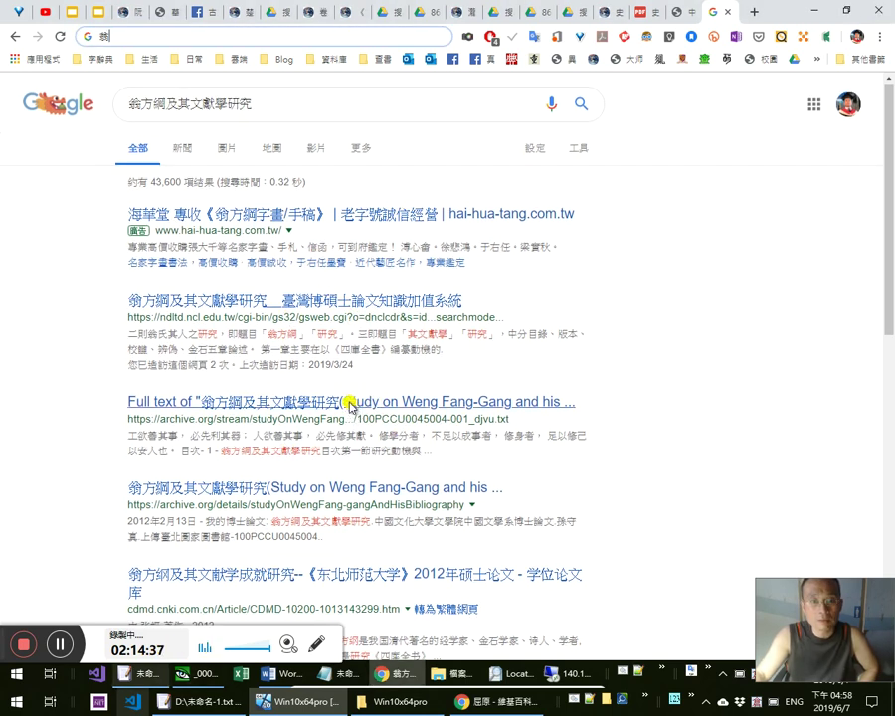
Open the archive.org details result for 翁方綱及其文獻學研究 in a background tab and look over the other search results
{"action": "scroll", "coordinate": [351, 406], "scroll_direction": "down", "scroll_amount": 1}
{"action": "middle_click", "coordinate": [378, 418]}
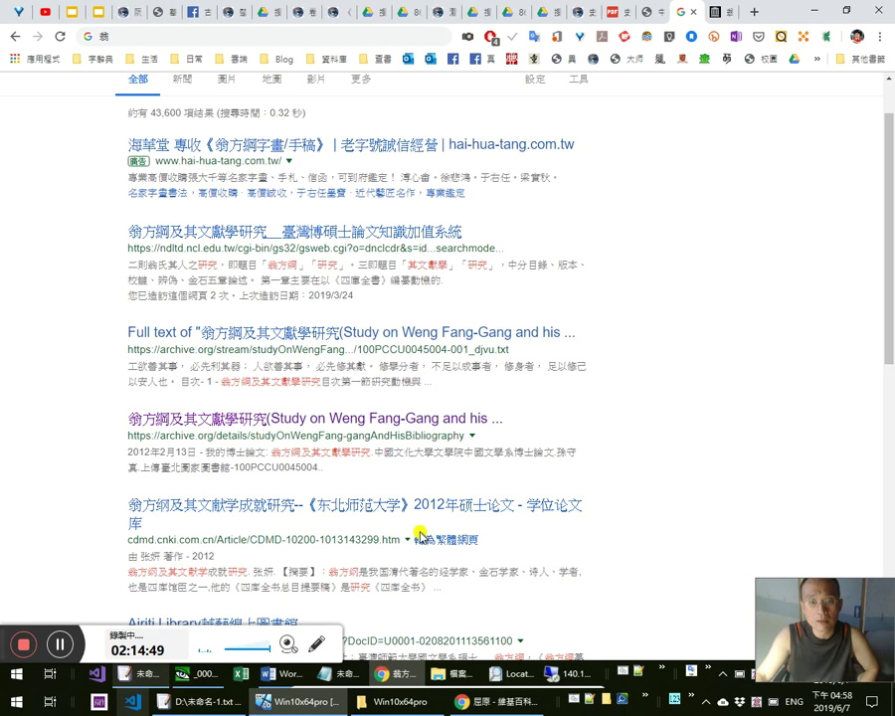
{"action": "scroll", "coordinate": [422, 531], "scroll_direction": "down", "scroll_amount": 2}
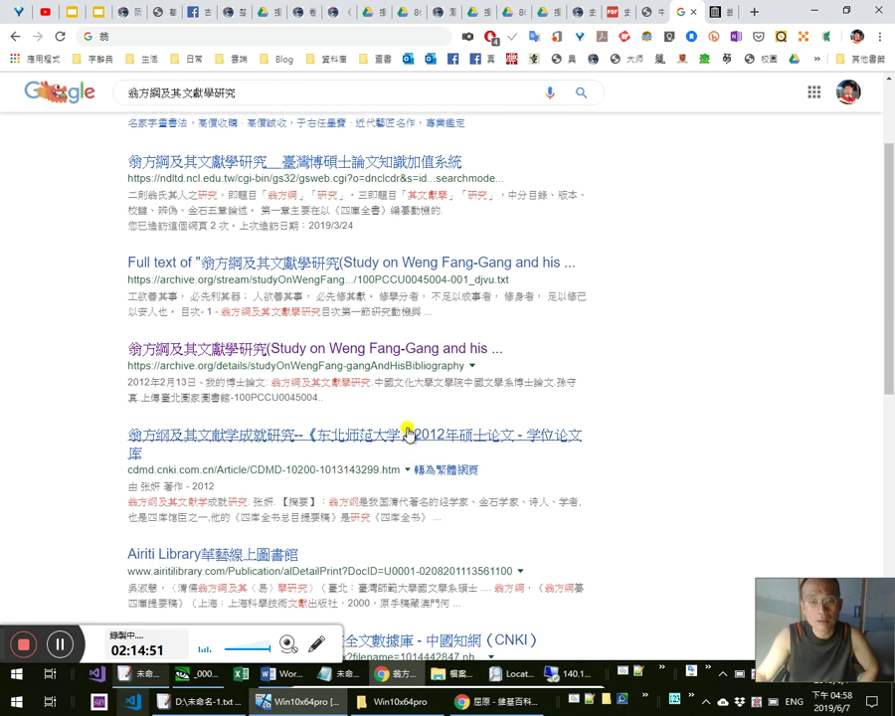
{"action": "double_click", "coordinate": [145, 486]}
{"action": "left_click", "coordinate": [229, 451]}
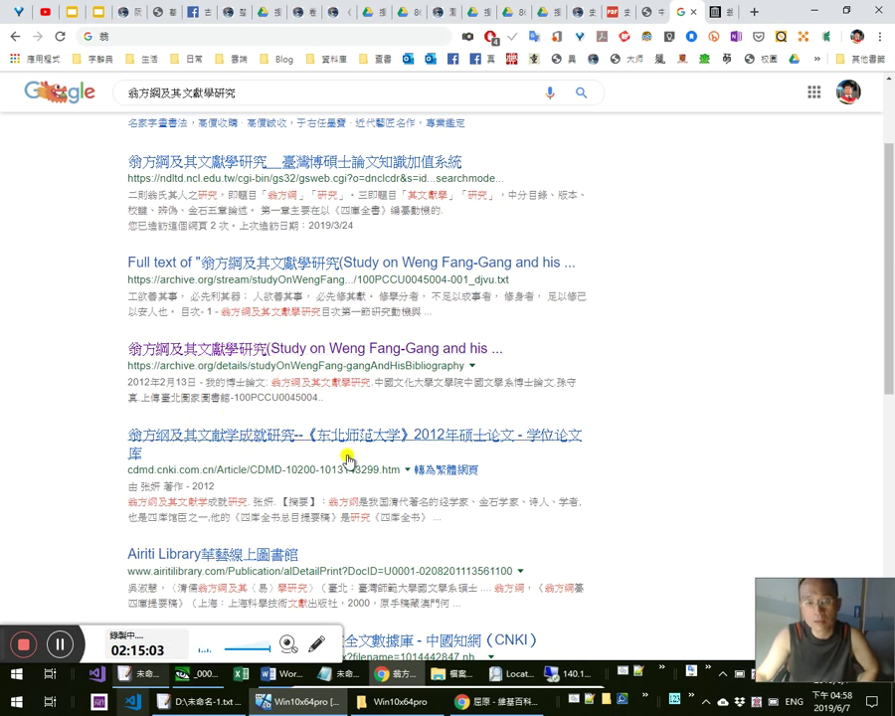
{"action": "scroll", "coordinate": [348, 460], "scroll_direction": "down", "scroll_amount": 2}
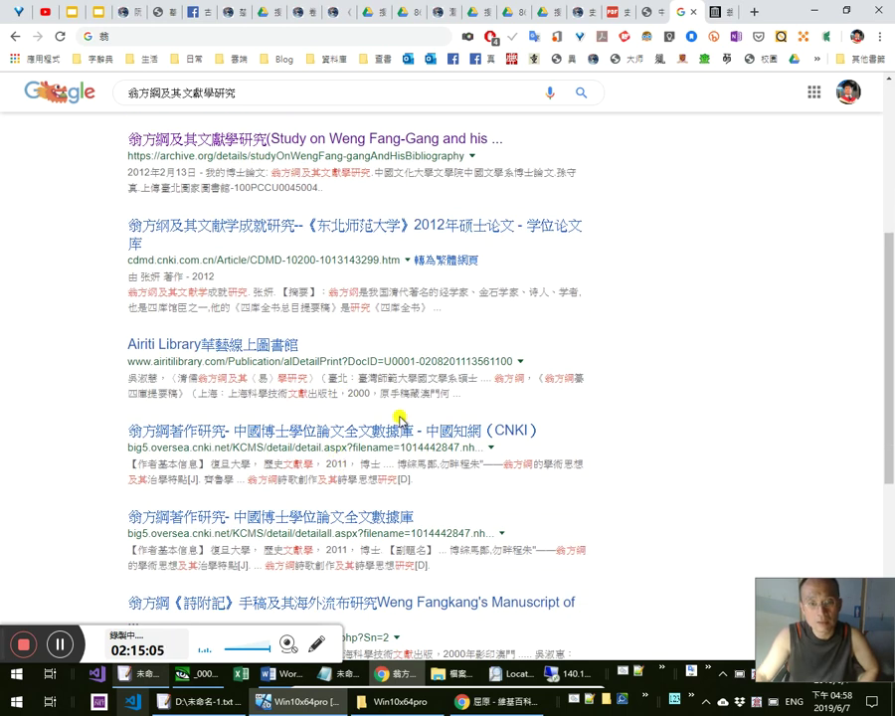
{"action": "scroll", "coordinate": [508, 443], "scroll_direction": "down", "scroll_amount": 1}
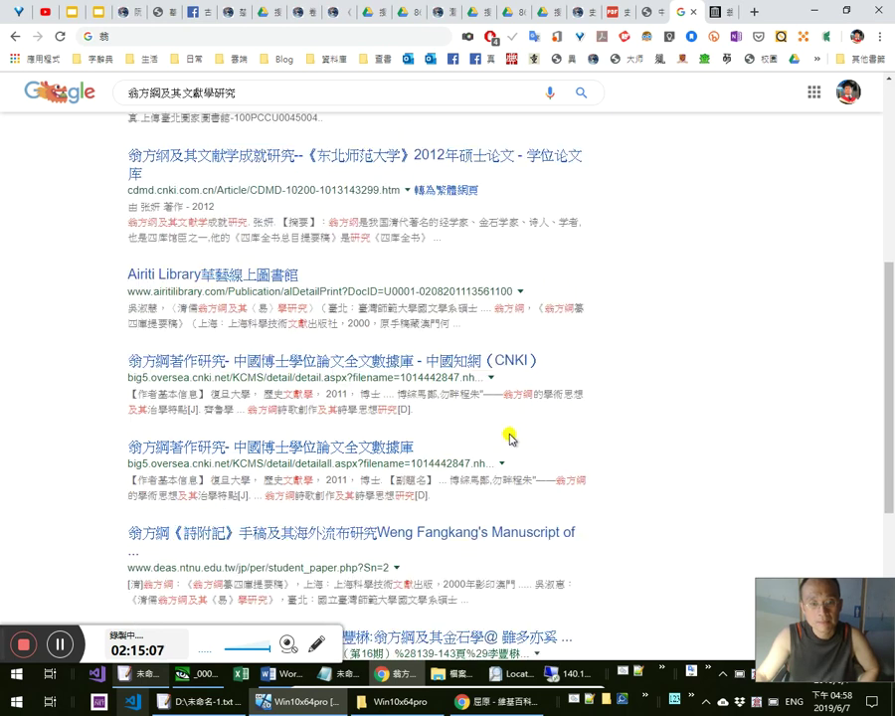
{"action": "scroll", "coordinate": [532, 358], "scroll_direction": "up", "scroll_amount": 2}
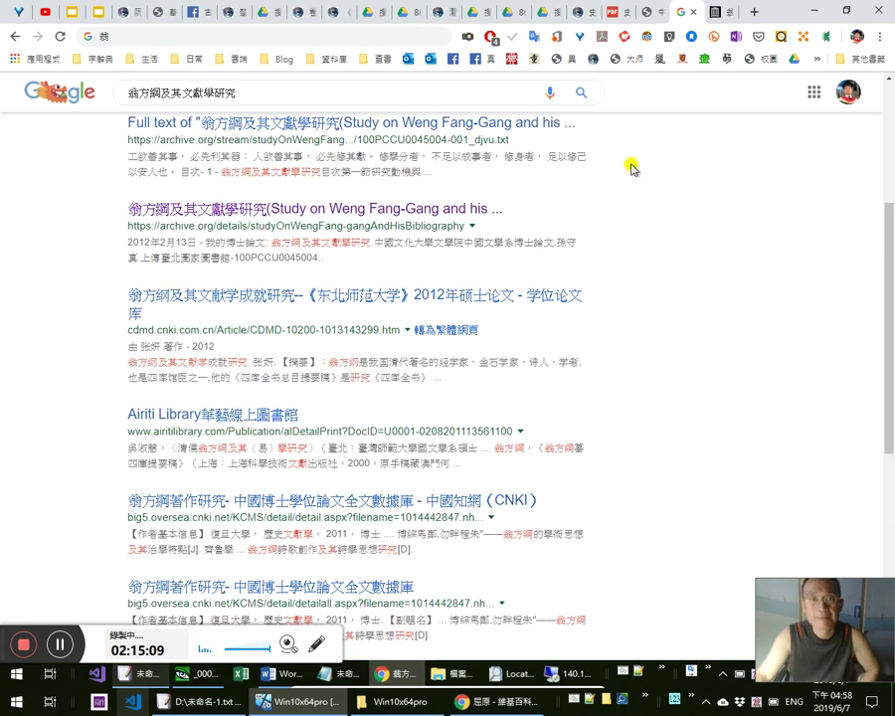
View the dissertation's title page on archive.org, turn to its preface and approval pages, and close it
{"action": "left_click", "coordinate": [718, 12]}
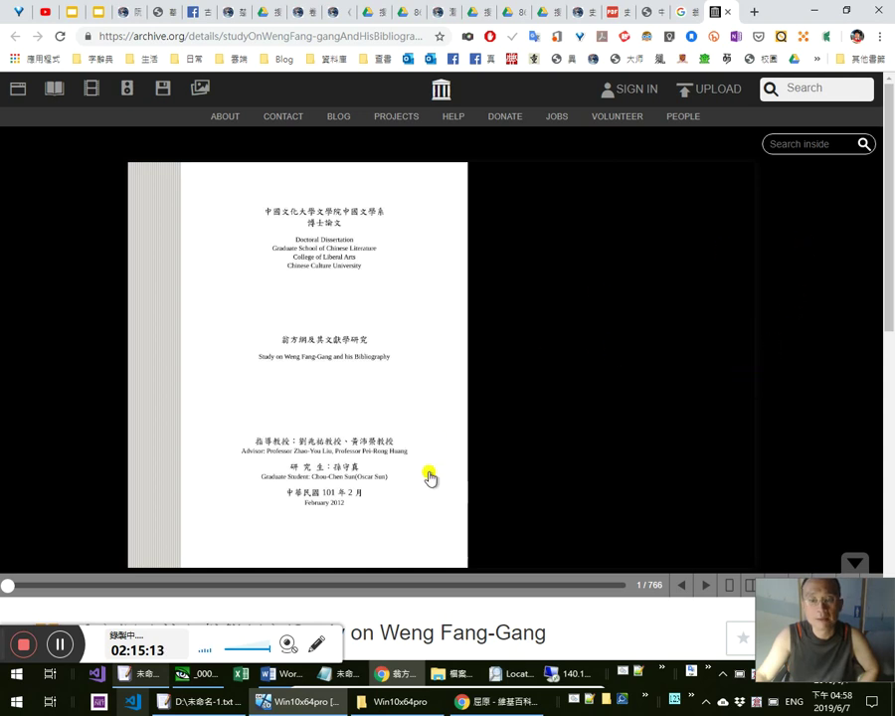
{"action": "left_click", "coordinate": [699, 587]}
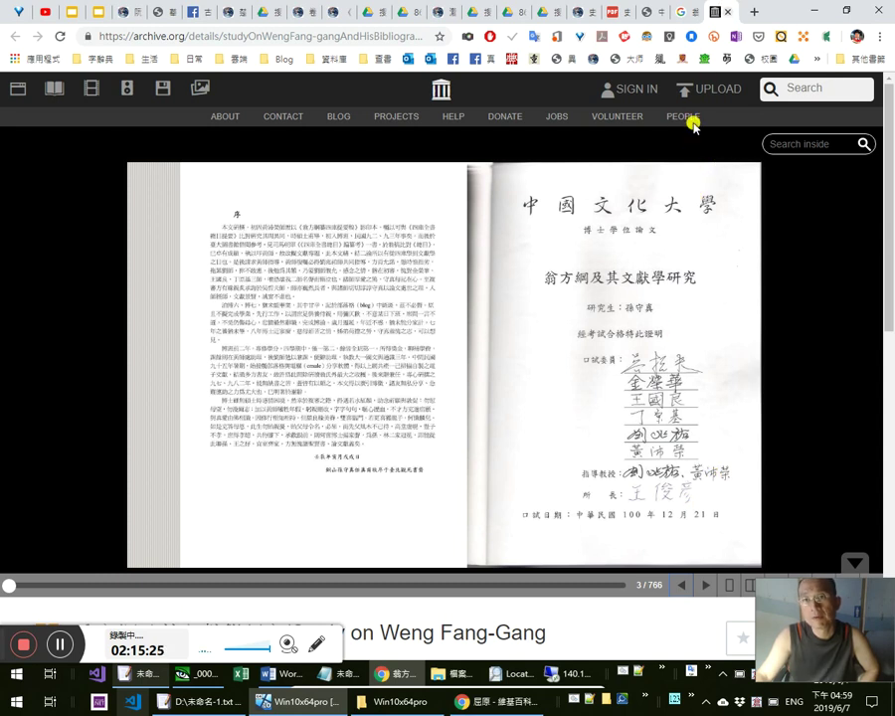
{"action": "key", "text": "alt+Left"}
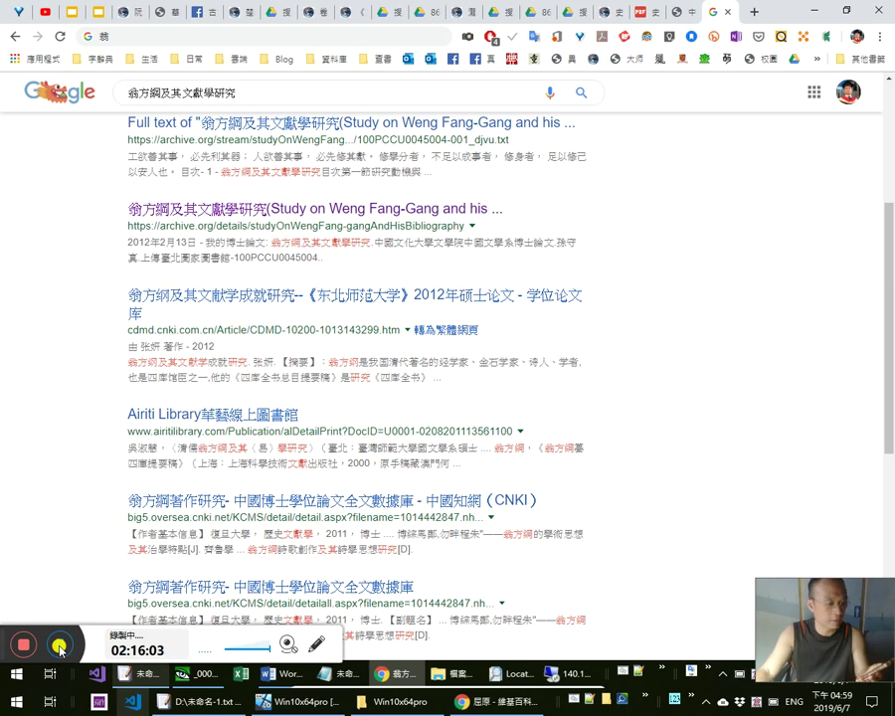
Put aside the 《史記·屈原列傳》說解 Word windows and return to the browser window with the search results
{"action": "key", "text": "alt+Tab"}
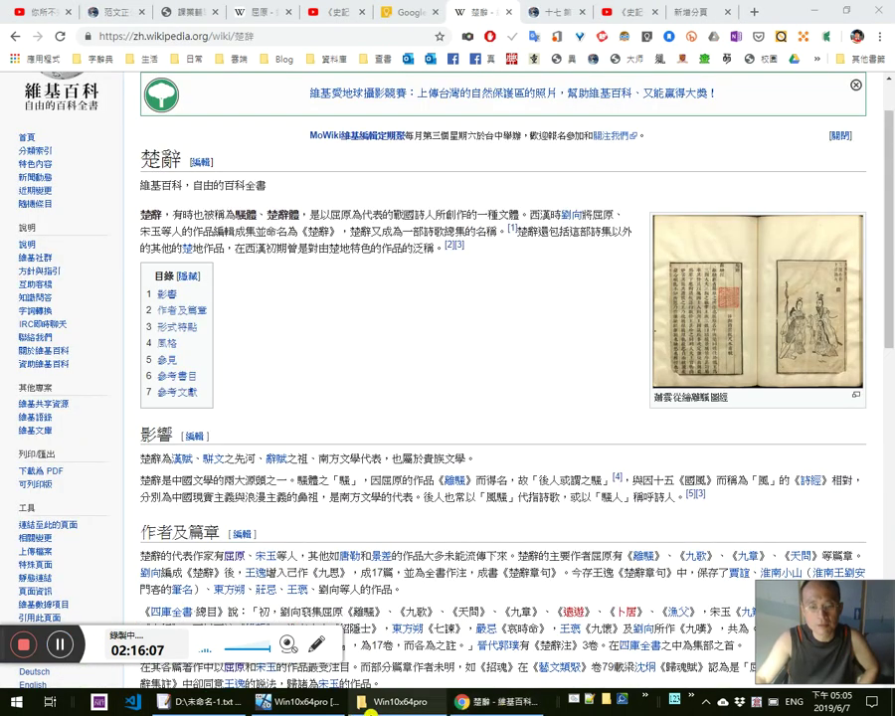
{"action": "left_click", "coordinate": [396, 703]}
{"action": "left_click", "coordinate": [304, 702]}
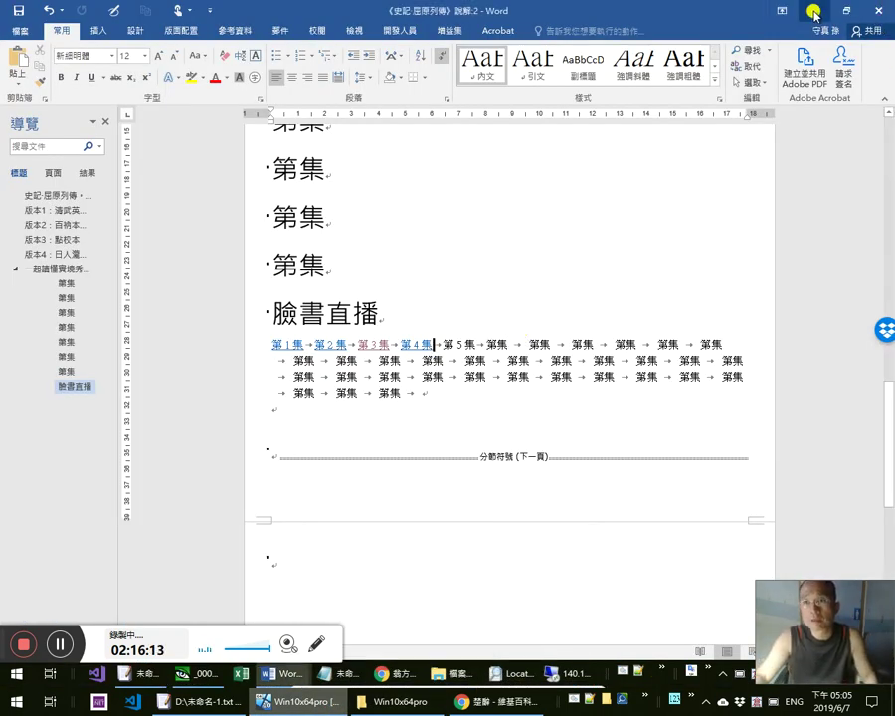
{"action": "key", "text": "alt+Tab"}
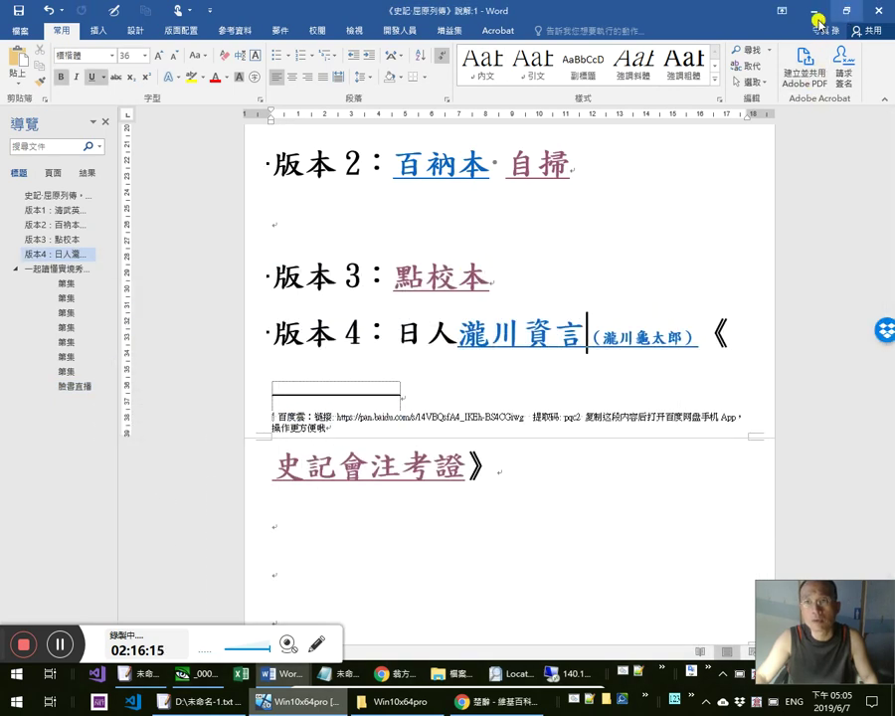
{"action": "left_click", "coordinate": [576, 684]}
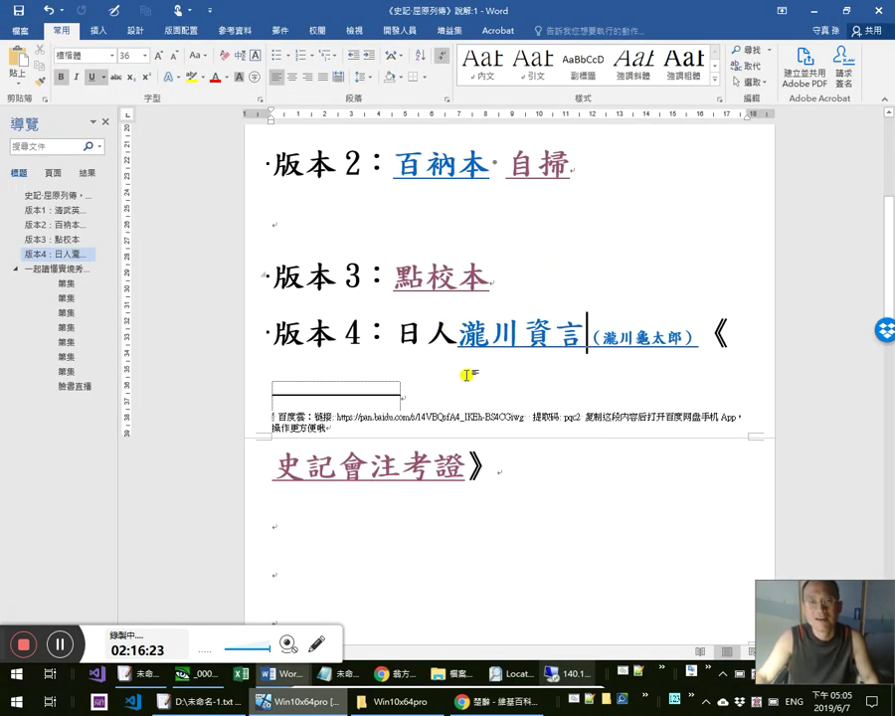
{"action": "left_click", "coordinate": [487, 511]}
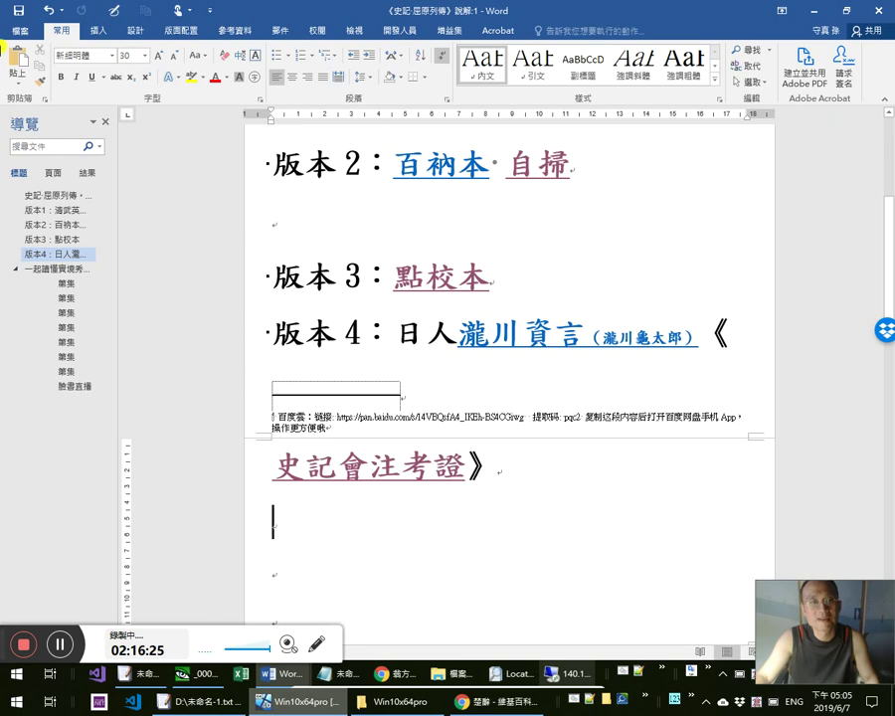
{"action": "left_click", "coordinate": [816, 14]}
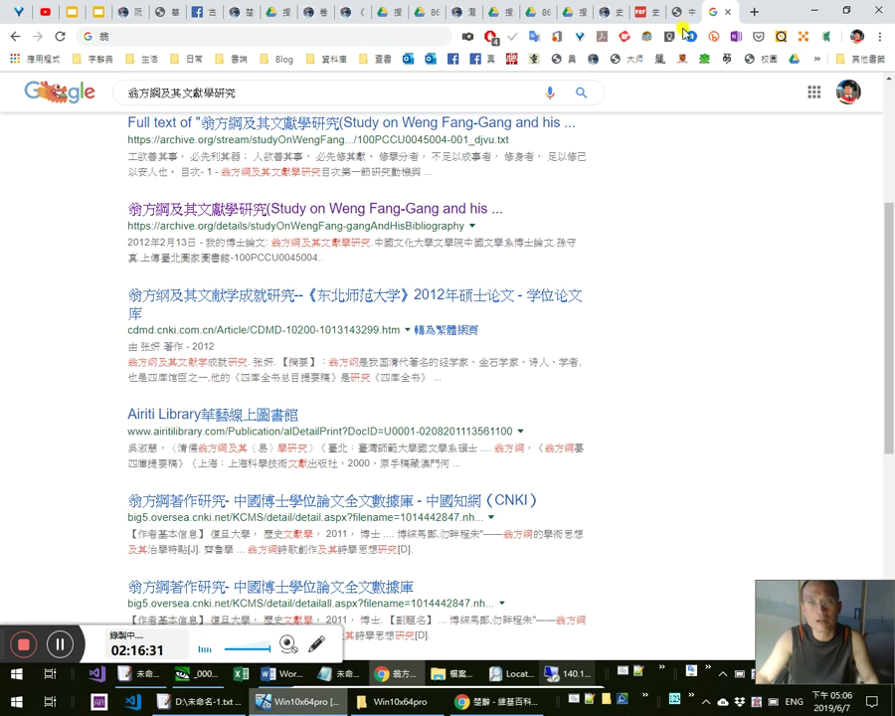
Close the search results, the hourly-pay records and the 史記會注考證附校補 PDF, returning to page 52 of 史記卷82~87 on ctext
{"action": "left_click", "coordinate": [683, 12]}
{"action": "left_click", "coordinate": [736, 13]}
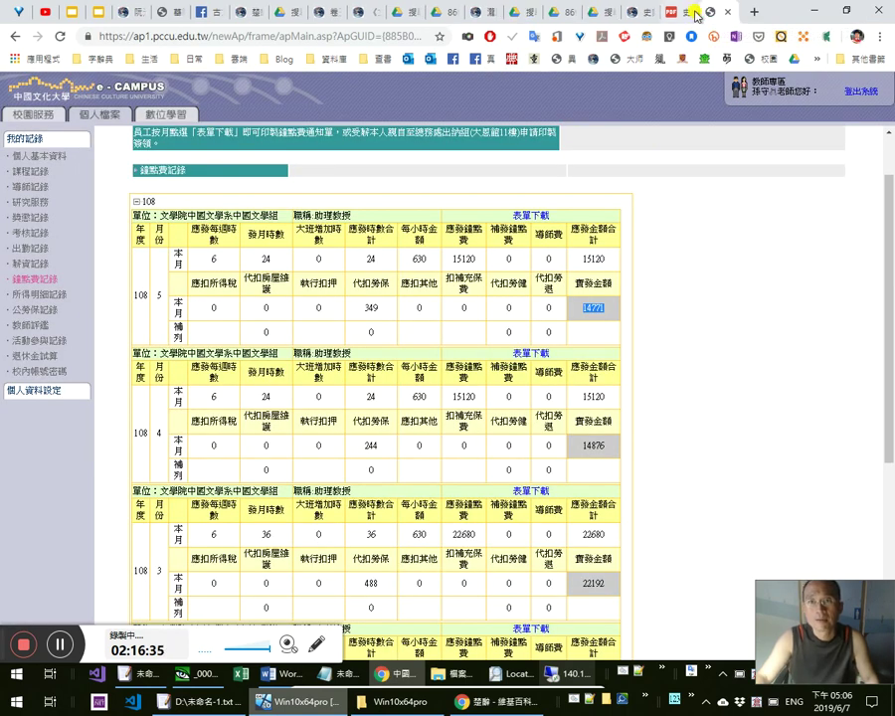
{"action": "middle_click", "coordinate": [711, 13]}
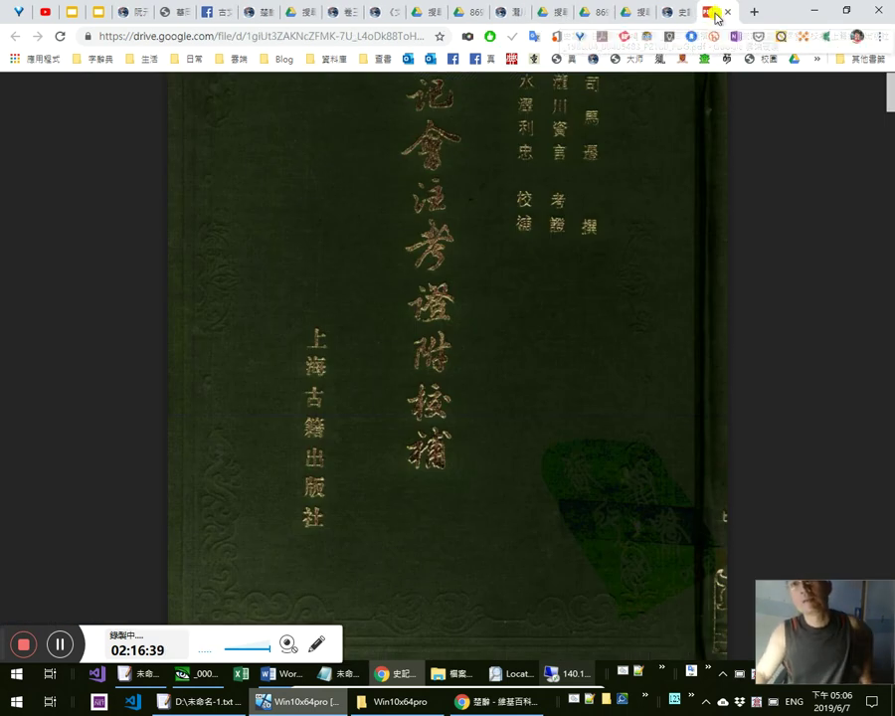
{"action": "middle_click", "coordinate": [719, 15]}
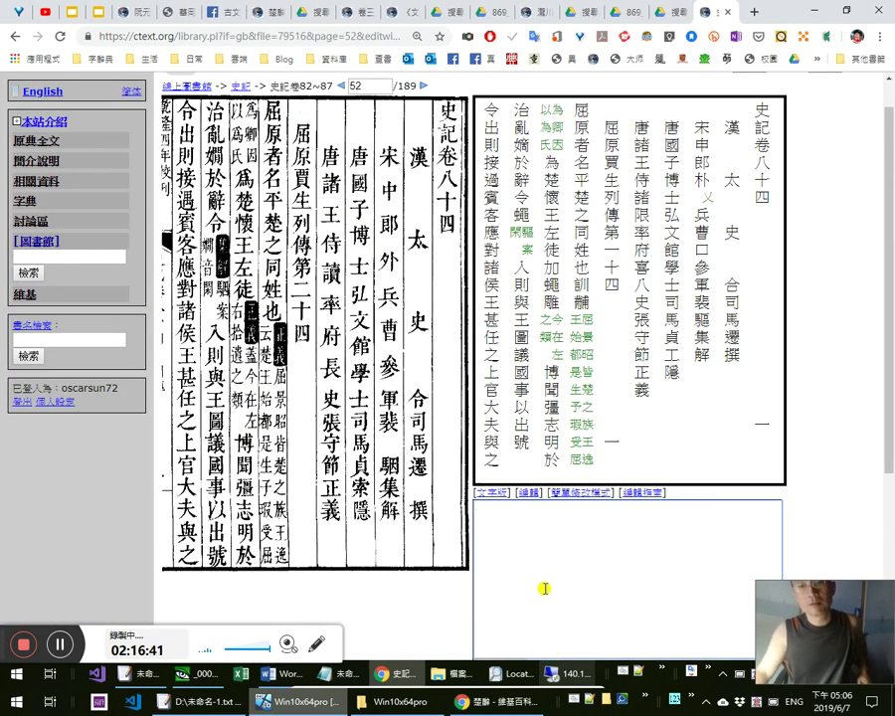
In the EmEditor transcription, indent the 漢太史 line by two full-width spaces and keep two spaces between 漢, 太 and 史
{"action": "key", "text": "alt+Tab"}
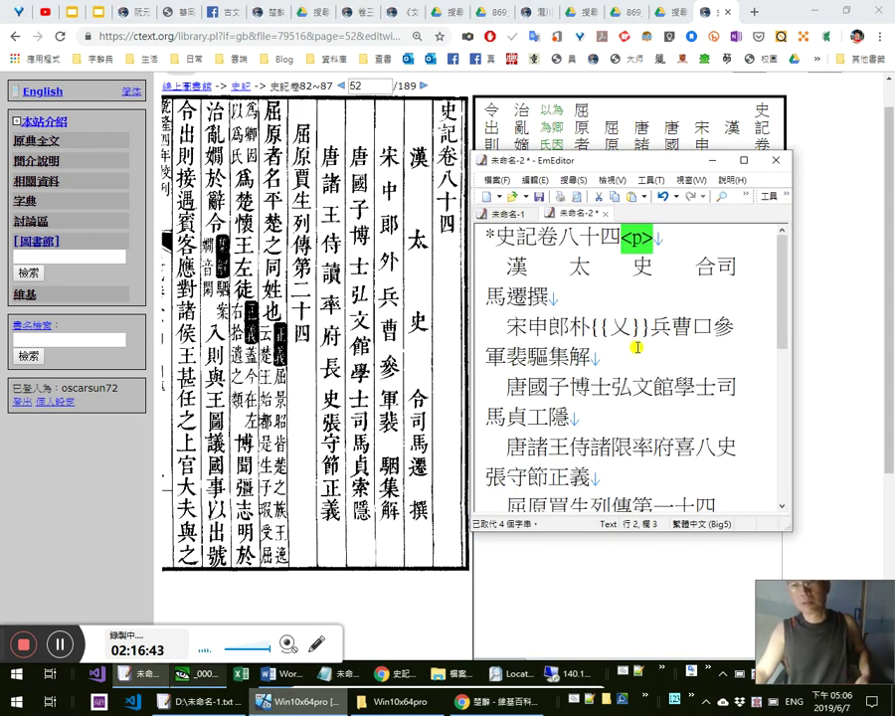
{"action": "key", "text": "Right"}
{"action": "key", "text": "shift+Right"}
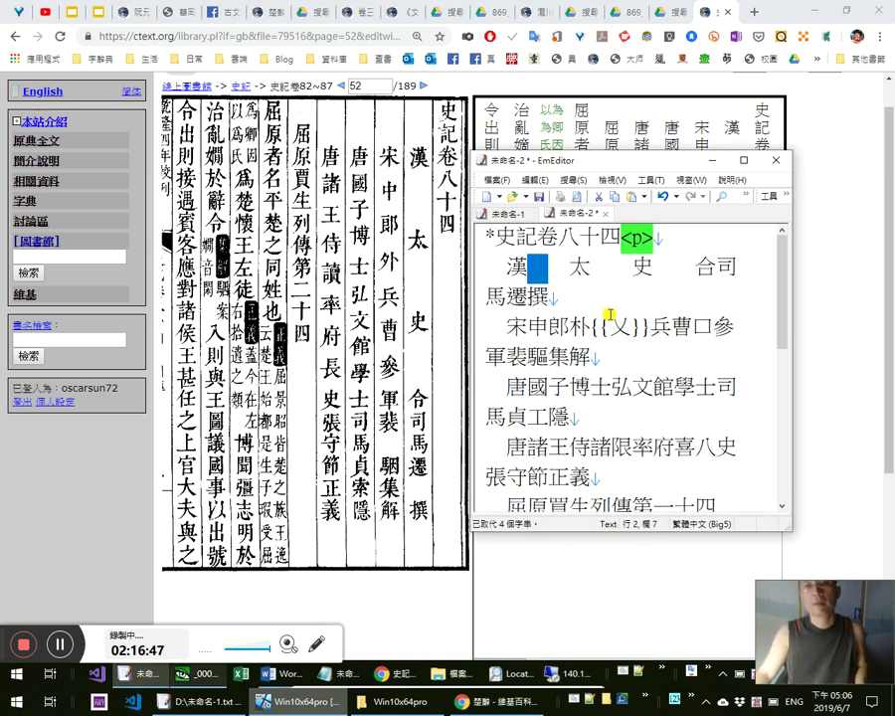
{"action": "key", "text": "shift+Right"}
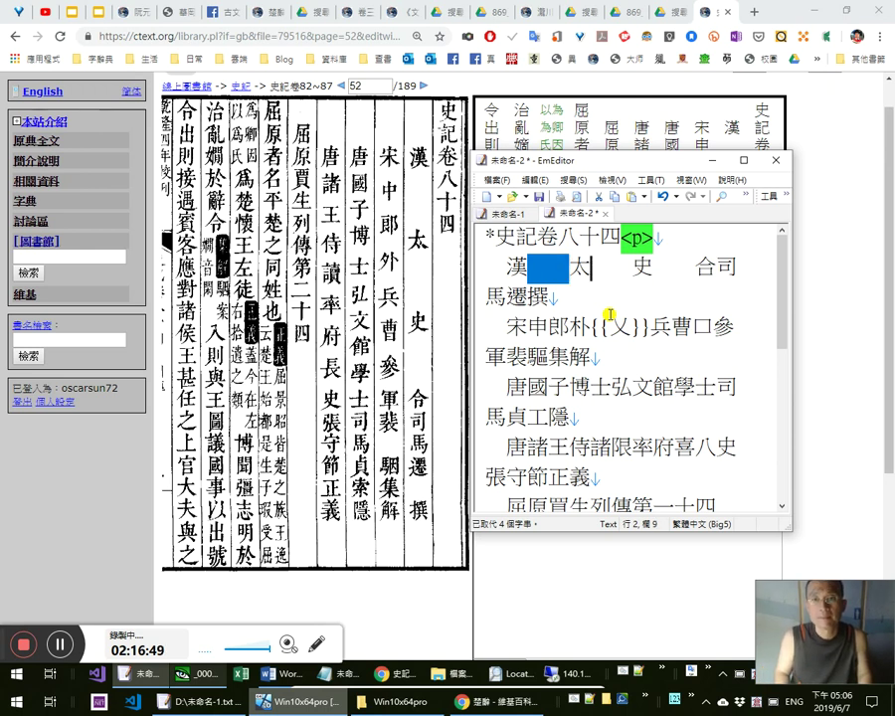
{"action": "key", "text": "shift+Right"}
{"action": "key", "text": "shift+Left"}
{"action": "key", "text": "BackSpace"}
{"action": "key", "text": "Left"}
{"action": "key", "text": "Right"}
{"action": "key", "text": "Right"}
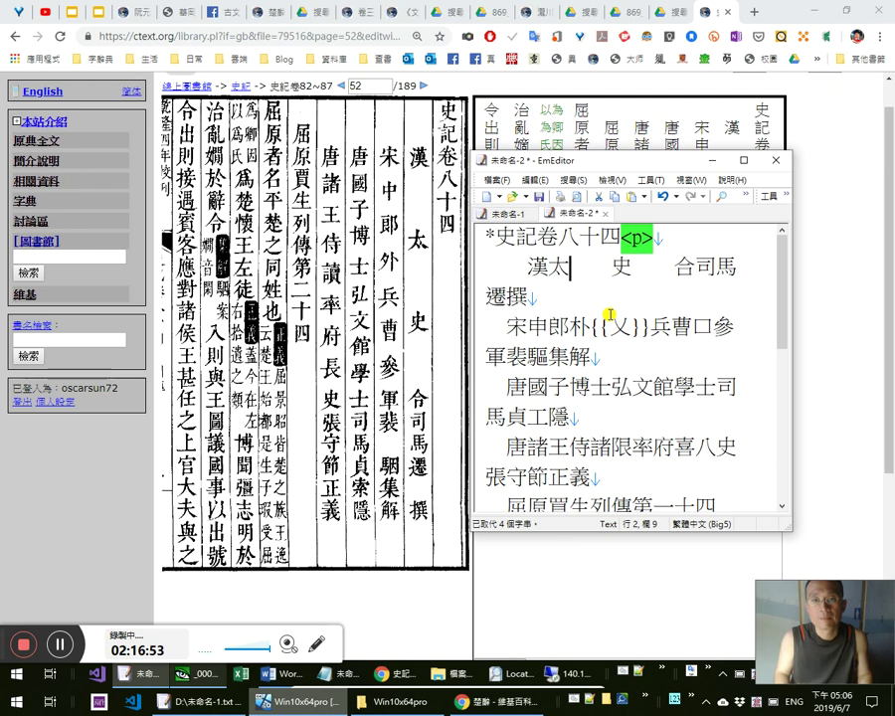
{"action": "key", "text": "Left"}
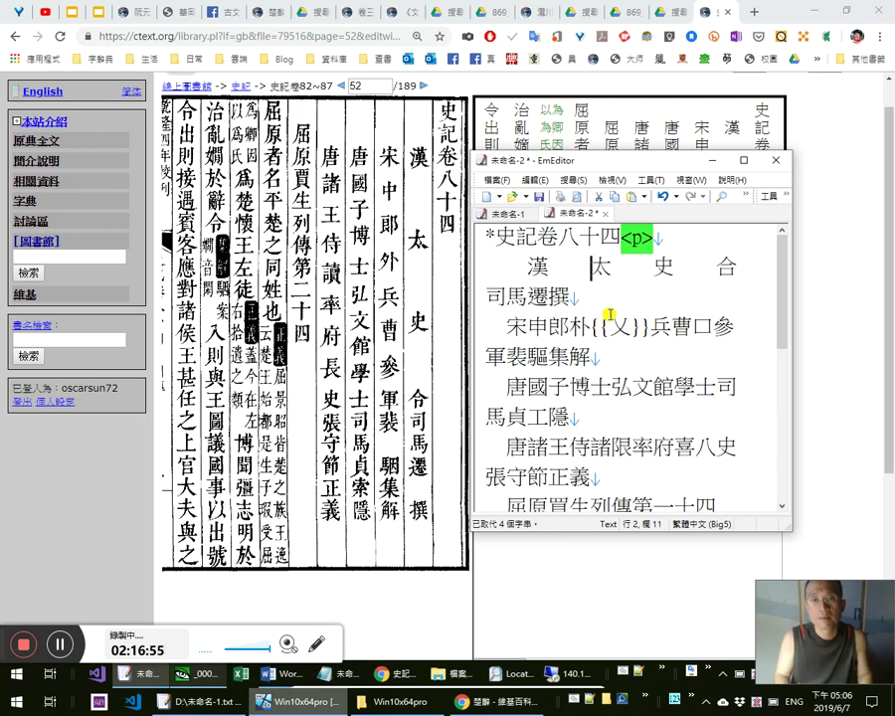
{"action": "key", "text": "Right"}
{"action": "key", "text": "Right"}
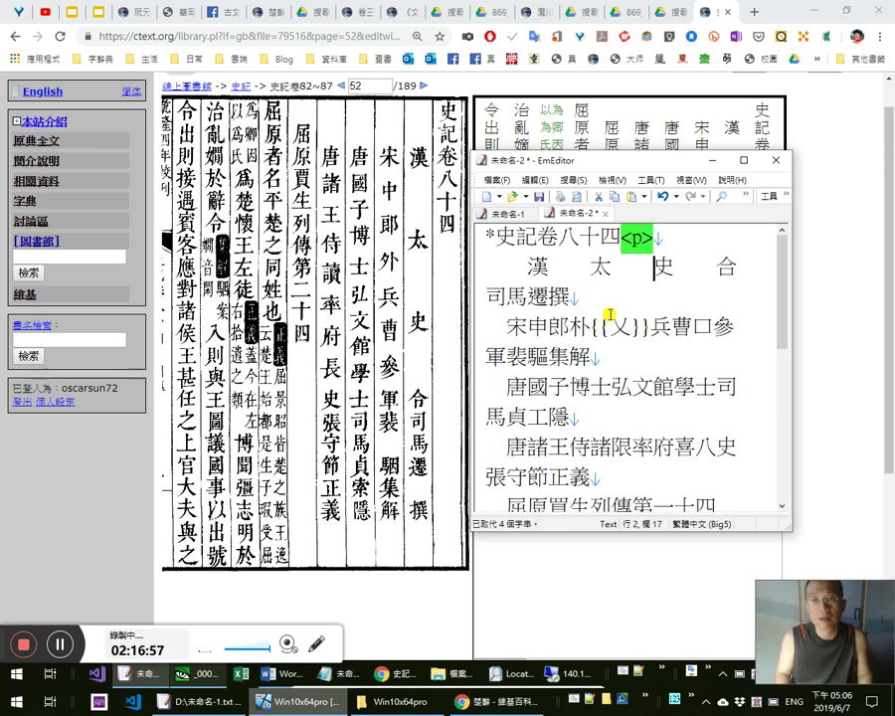
{"action": "key", "text": "Right"}
{"action": "key", "text": "Right"}
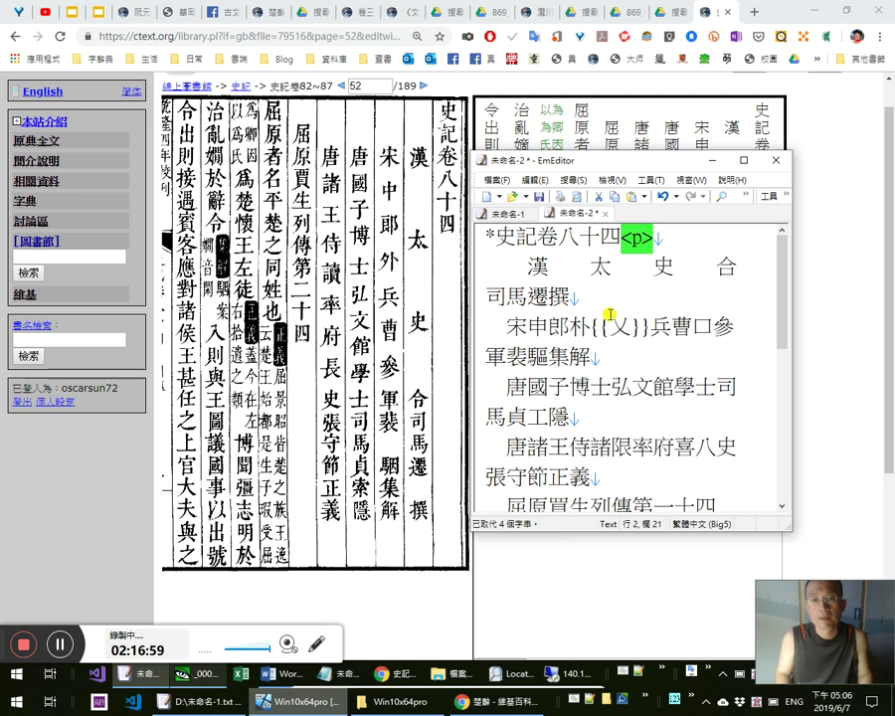
Correct the misread character 合 before 司馬遷撰 to 令 to match the scanned page
{"action": "key", "text": "shift+Right"}
{"action": "type", "text": "oini"}
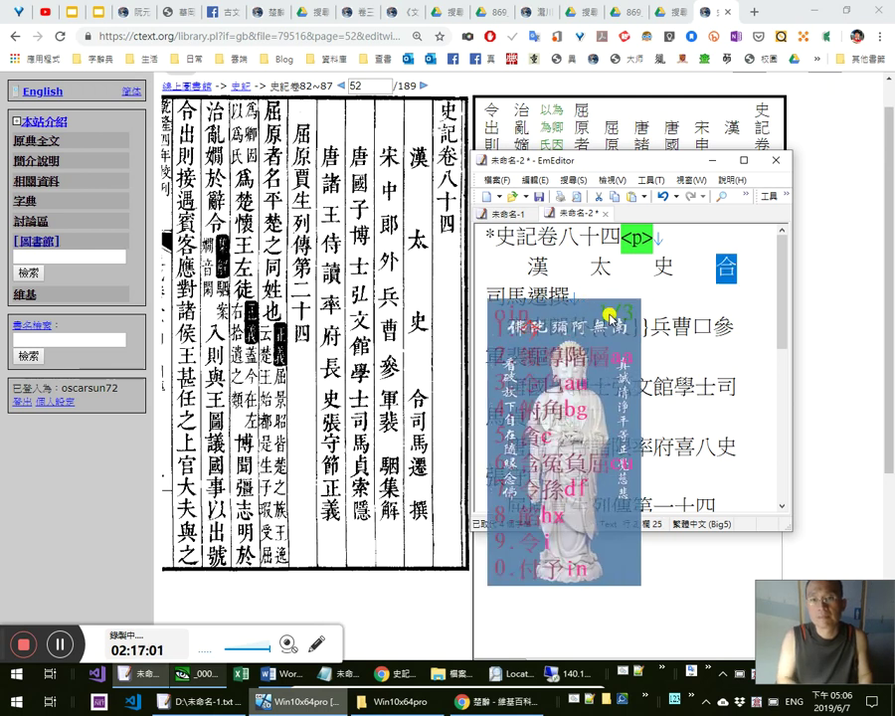
{"action": "key", "text": "space"}
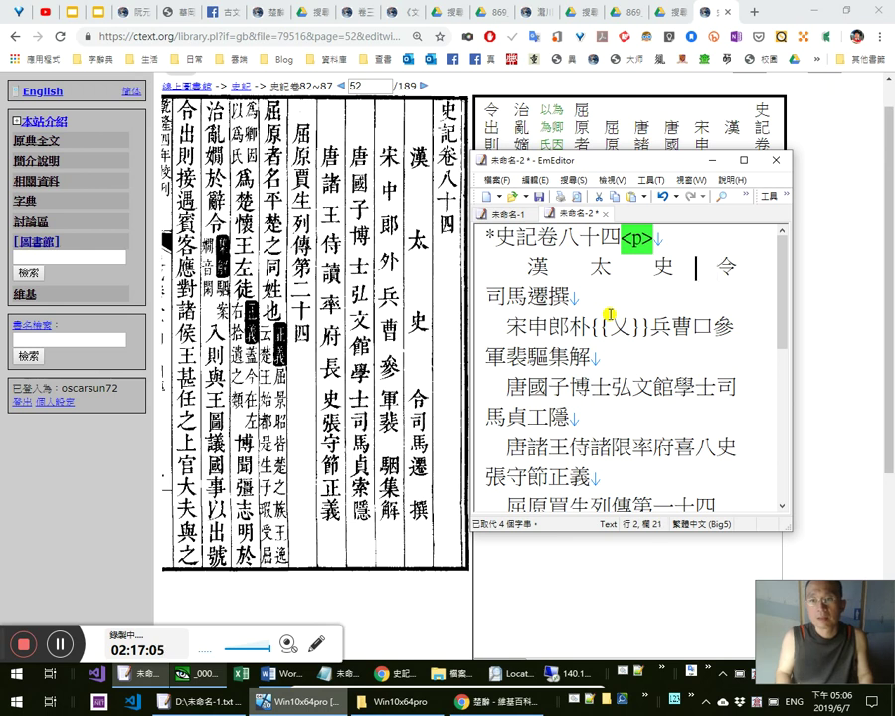
{"action": "key", "text": "shift+Right"}
{"action": "type", "text": "oms"}
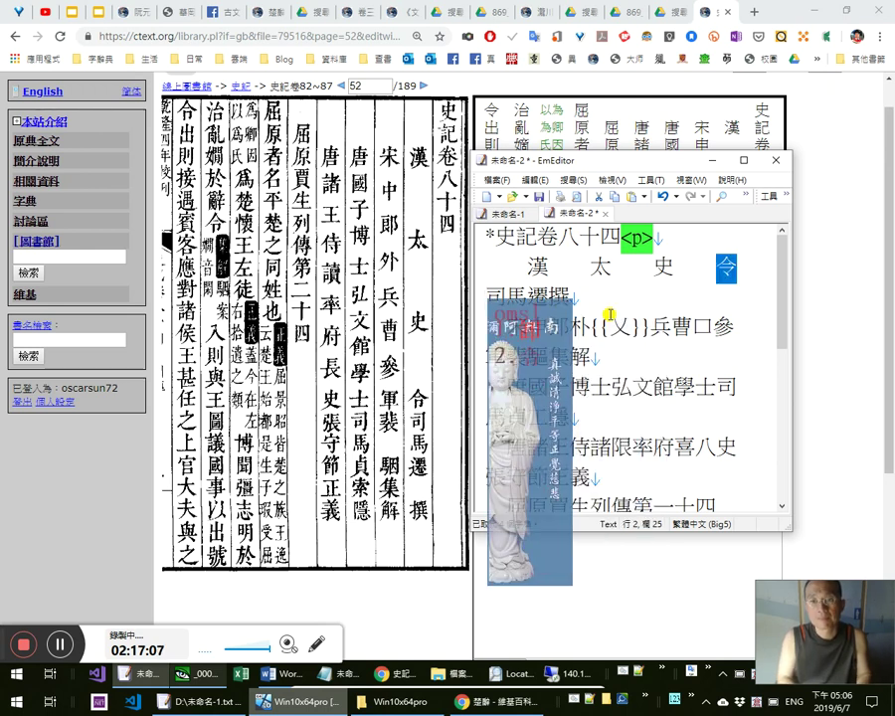
{"action": "key", "text": "Escape"}
{"action": "key", "text": "Escape"}
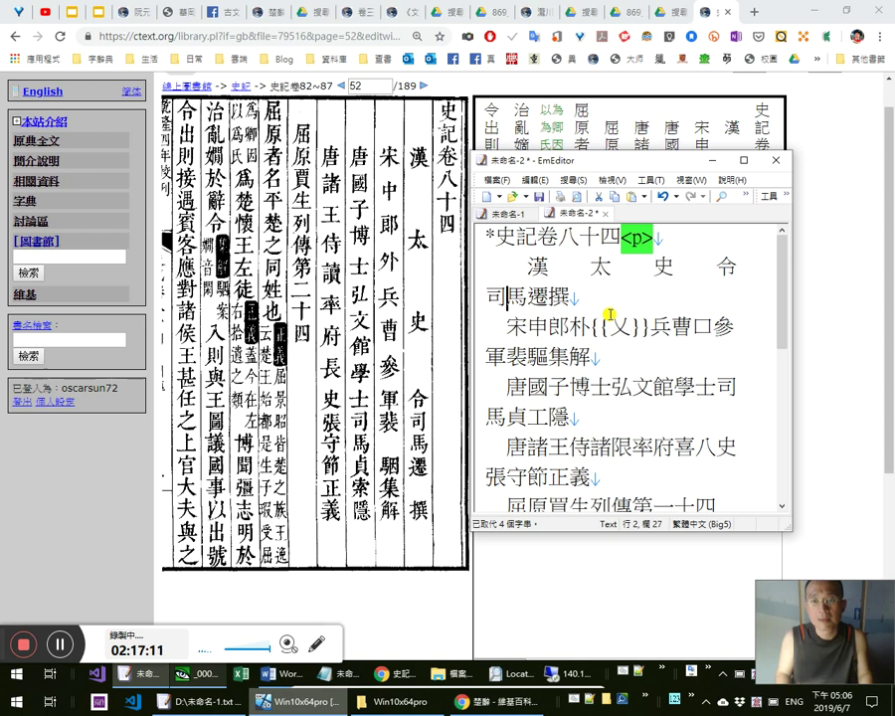
Mark the end of the 司馬遷撰 line with <p>
{"action": "key", "text": "Right"}
{"action": "key", "text": "Right"}
{"action": "type", "text": "<p>"}
{"action": "key", "text": "Left"}
{"action": "key", "text": "shift+Left"}
{"action": "key", "text": "shift+Left"}
{"action": "key", "text": "shift+Left"}
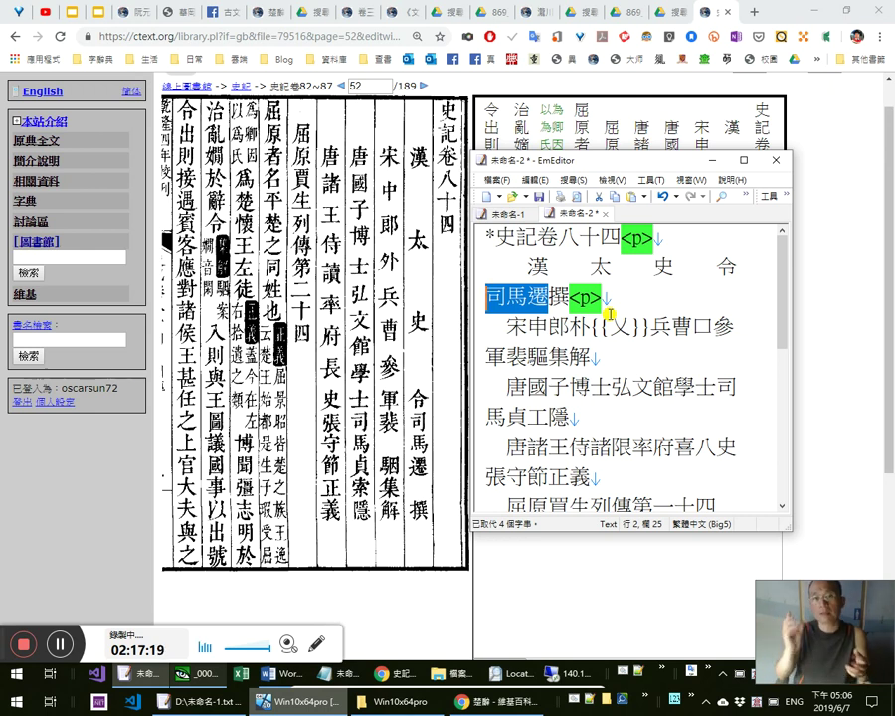
Insert one full-width space between 司馬遷 and 撰 to match the scanned page
{"action": "key", "text": "Left"}
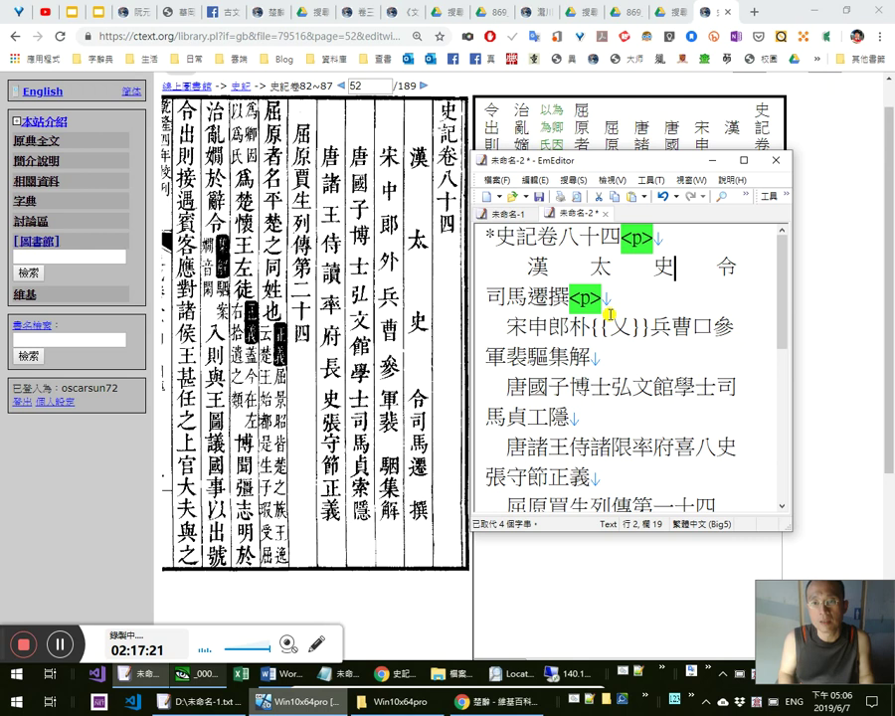
{"action": "key", "text": "Right"}
{"action": "key", "text": "Right"}
{"action": "key", "text": "Right"}
{"action": "key", "text": "Right"}
{"action": "key", "text": "Right"}
{"action": "key", "text": "Right"}
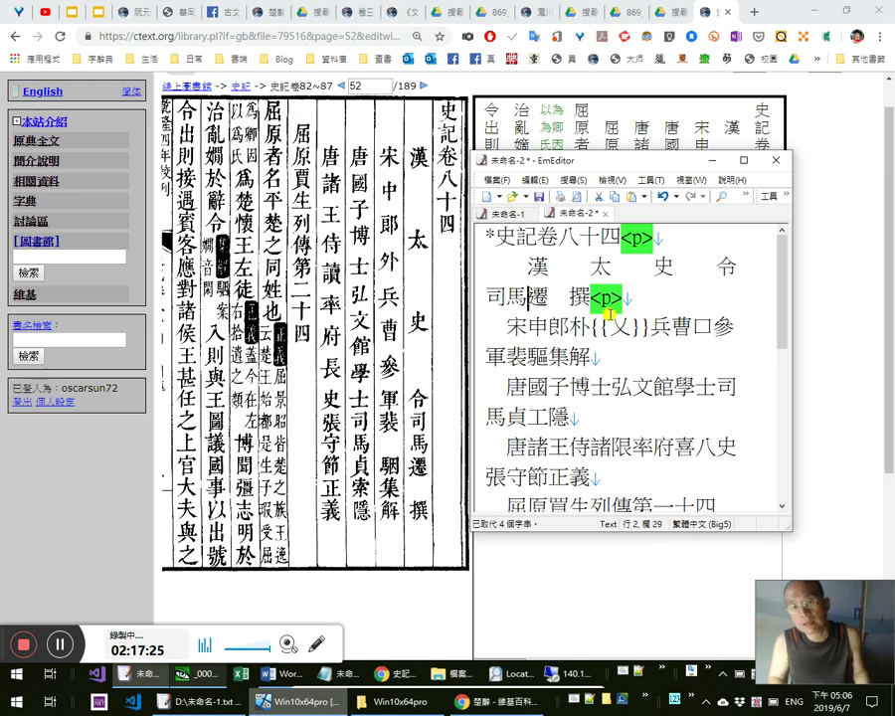
Indent the 宋, 唐國子博士 and 唐諸王 lines by two full-width spaces
{"action": "key", "text": "shift+Home"}
{"action": "key", "text": "Down"}
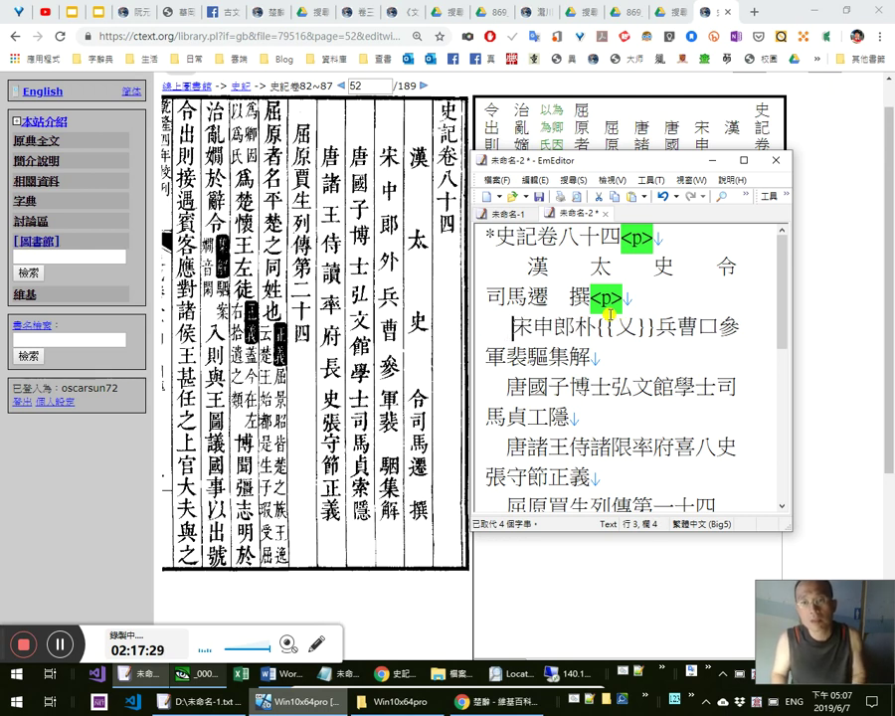
{"action": "key", "text": "Down"}
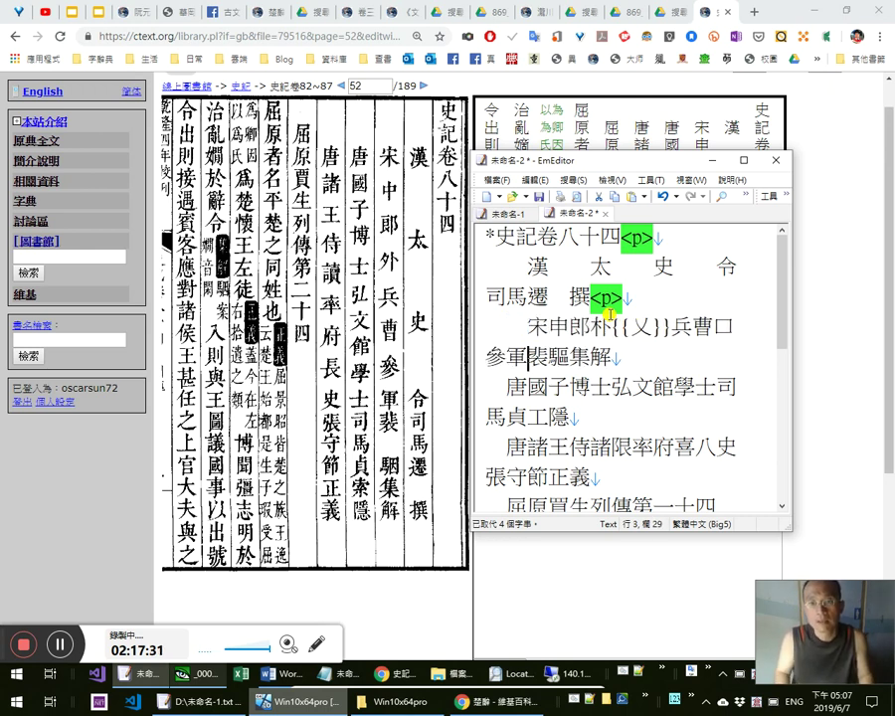
{"action": "key", "text": "Left"}
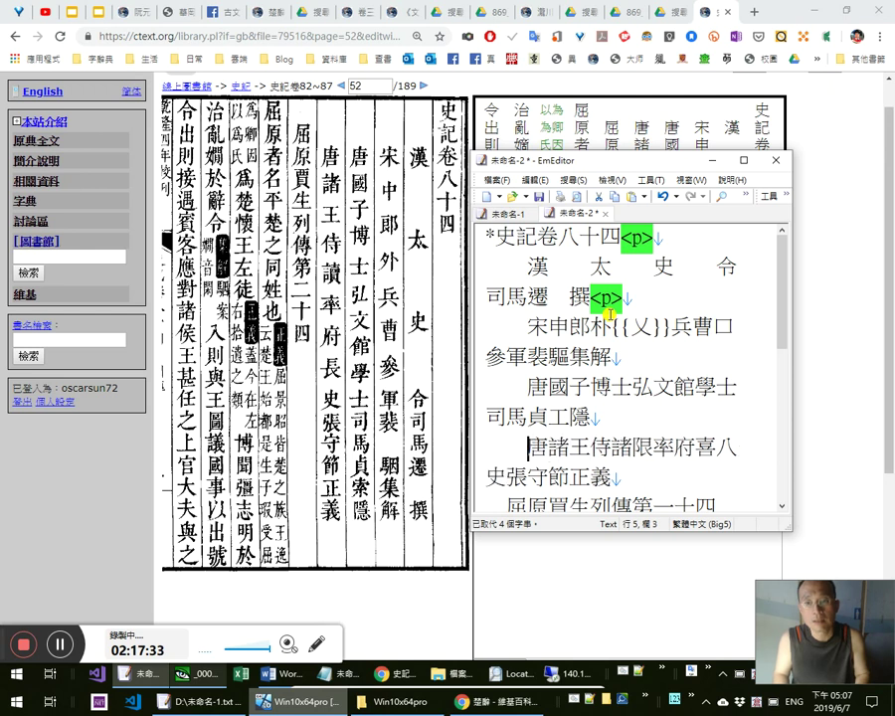
Correct 申郎朴{{乂}} in the 宋 line to 中郎外, keeping 兵曹 after it
{"action": "key", "text": "Up"}
{"action": "key", "text": "Right"}
{"action": "key", "text": "shift+Right"}
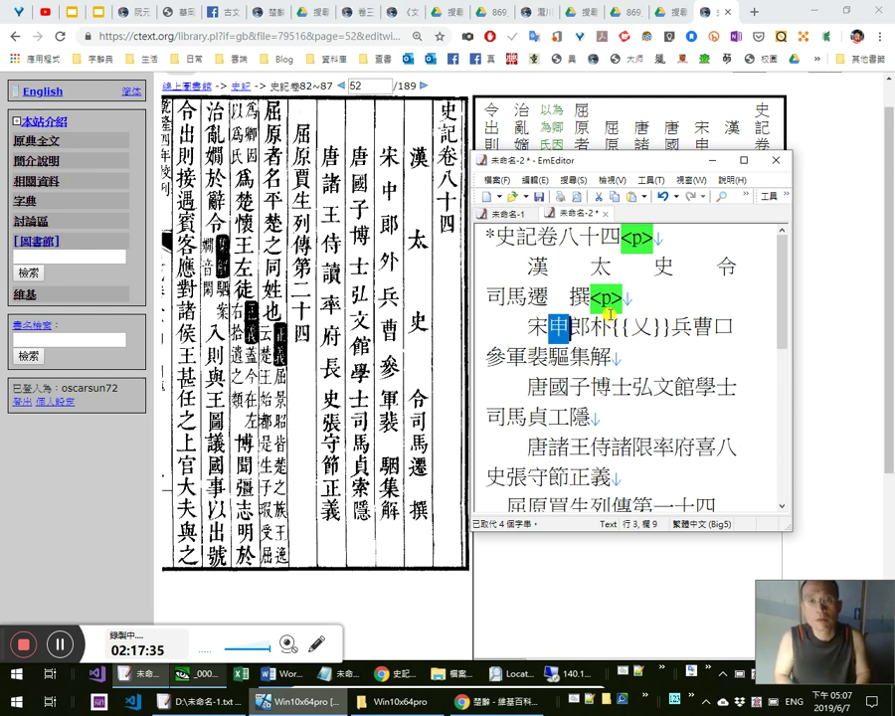
{"action": "type", "text": "中"}
{"action": "key", "text": "Right"}
{"action": "key", "text": "shift+Right"}
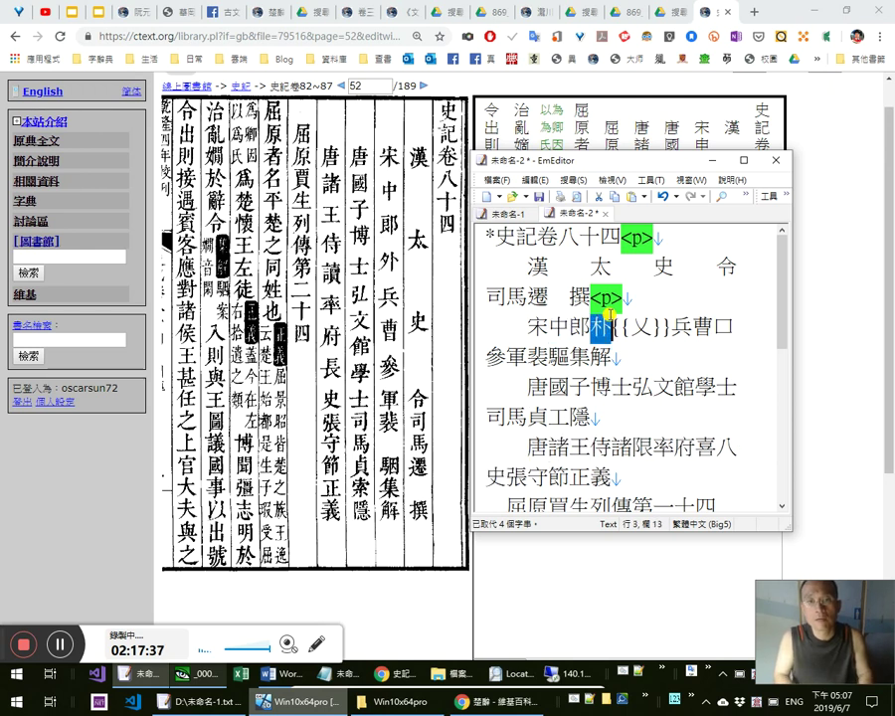
{"action": "type", "text": "外"}
{"action": "key", "text": "shift+Right"}
{"action": "key", "text": "shift+Right"}
{"action": "key", "text": "shift+Right"}
{"action": "type", "text": "兵"}
{"action": "key", "text": "Delete"}
{"action": "key", "text": "Delete"}
{"action": "key", "text": "Delete"}
Remove the stray 口 between 曹 and 參軍 and correct 驅 after 裴 to 駰
{"action": "key", "text": "Right"}
{"action": "key", "text": "shift+Right"}
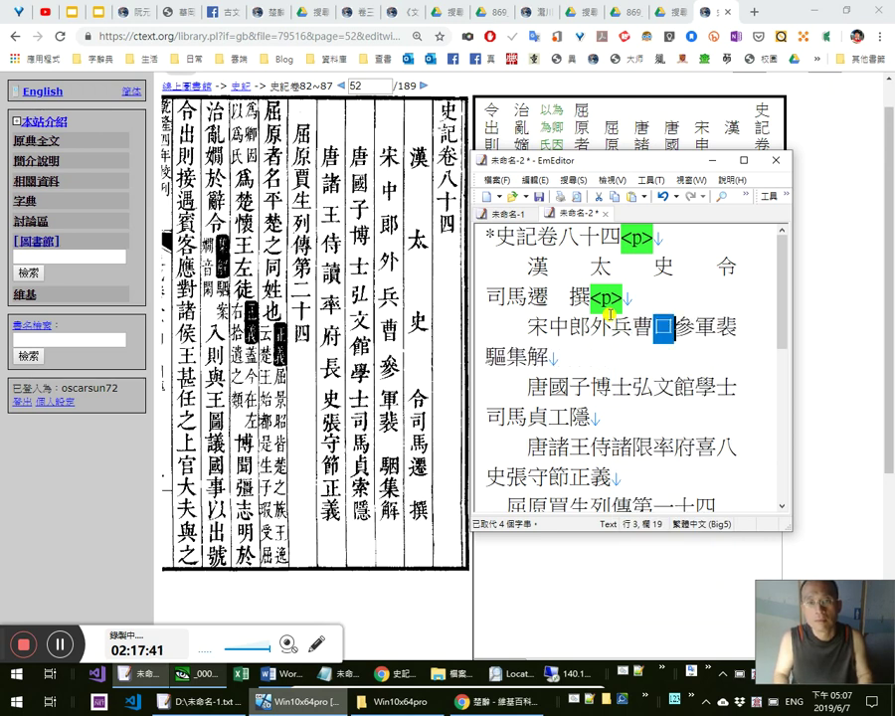
{"action": "type", "text": "參軍"}
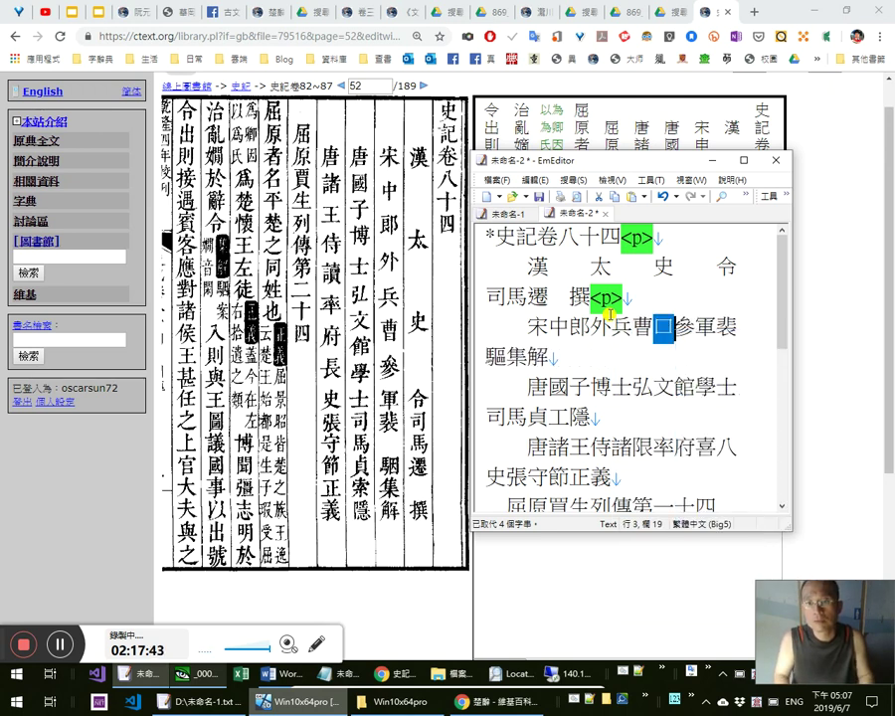
{"action": "key", "text": "shift+Right"}
{"action": "key", "text": "shift+Right"}
{"action": "key", "text": "Delete"}
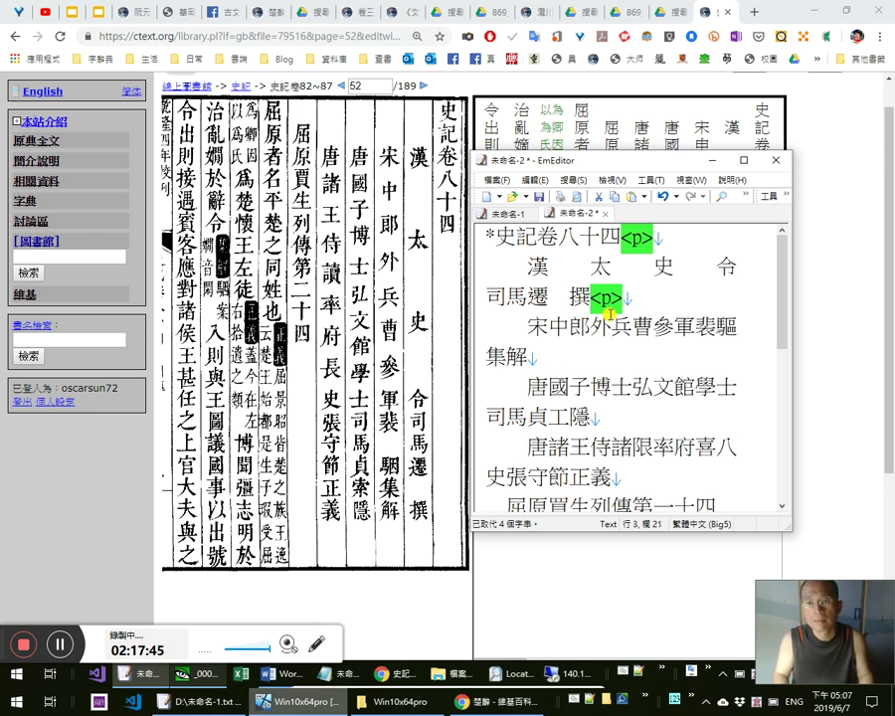
{"action": "key", "text": "shift+Right"}
{"action": "type", "text": "騆"}
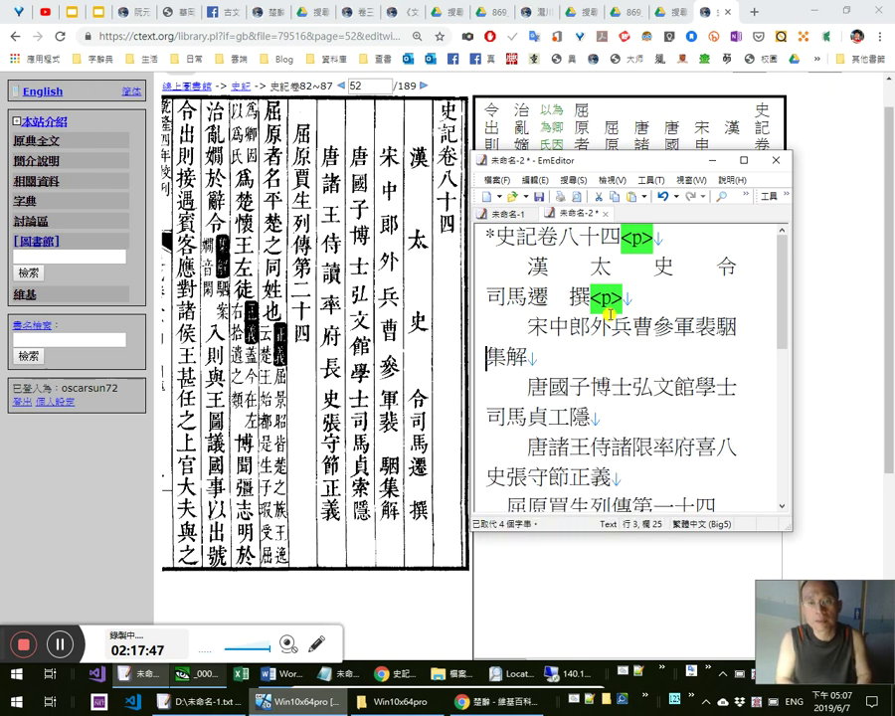
Space out 宋中郎外兵曹參軍 with one full-width space between characters, and put one between 裴 and 駰
{"action": "key", "text": "Home"}
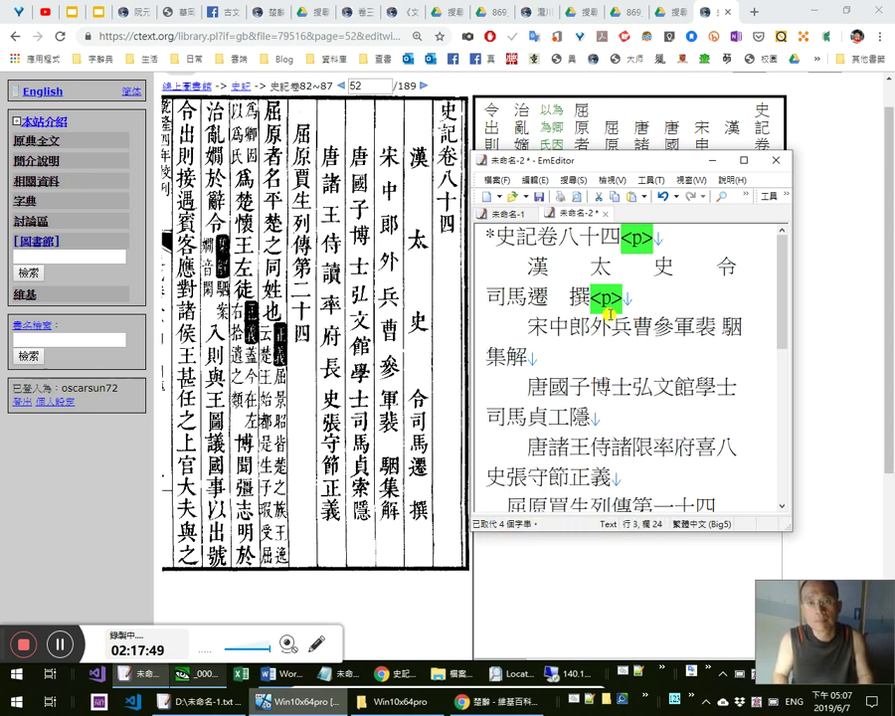
{"action": "key", "text": "Right"}
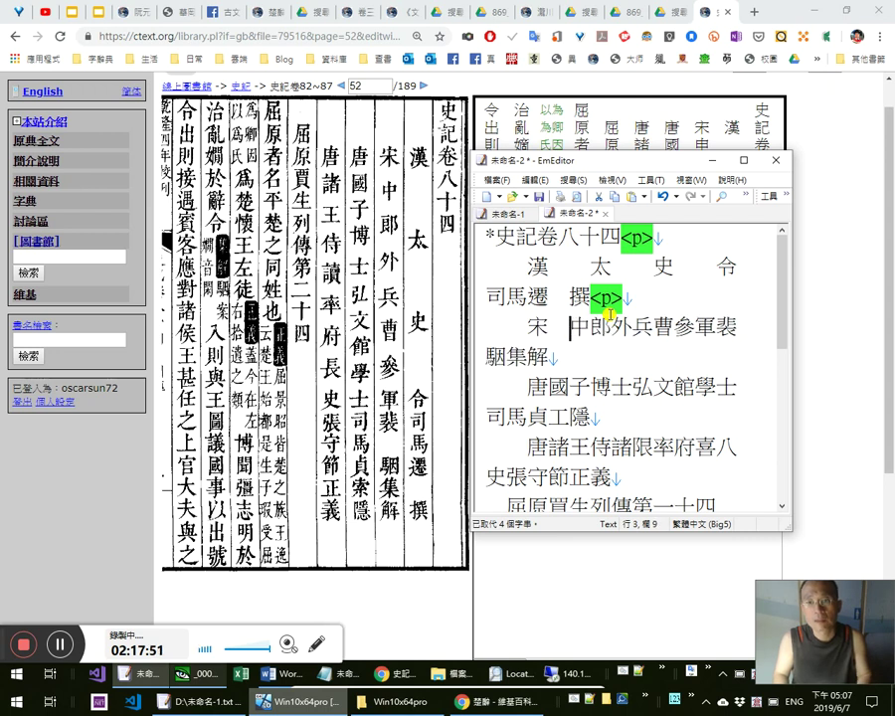
{"action": "key", "text": "Right"}
{"action": "key", "text": "Right"}
{"action": "key", "text": "Right"}
{"action": "key", "text": "Right"}
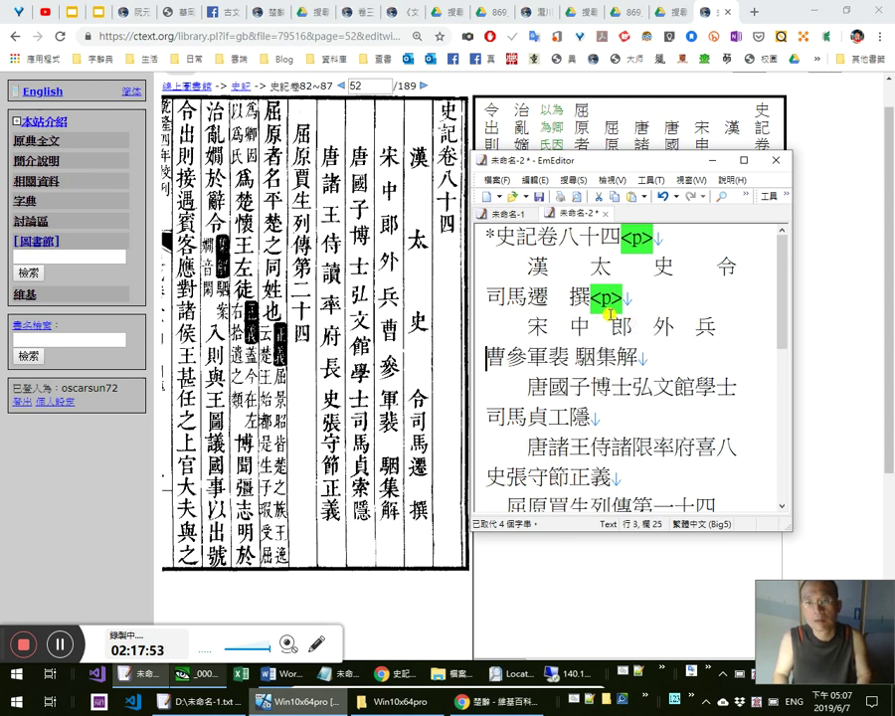
{"action": "key", "text": "Right"}
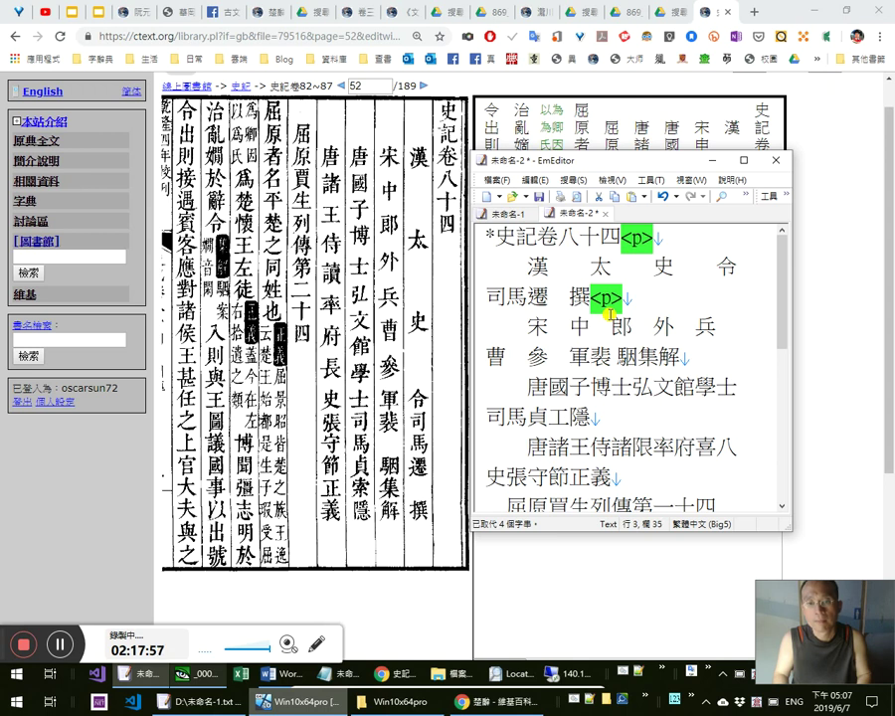
{"action": "key", "text": "Right"}
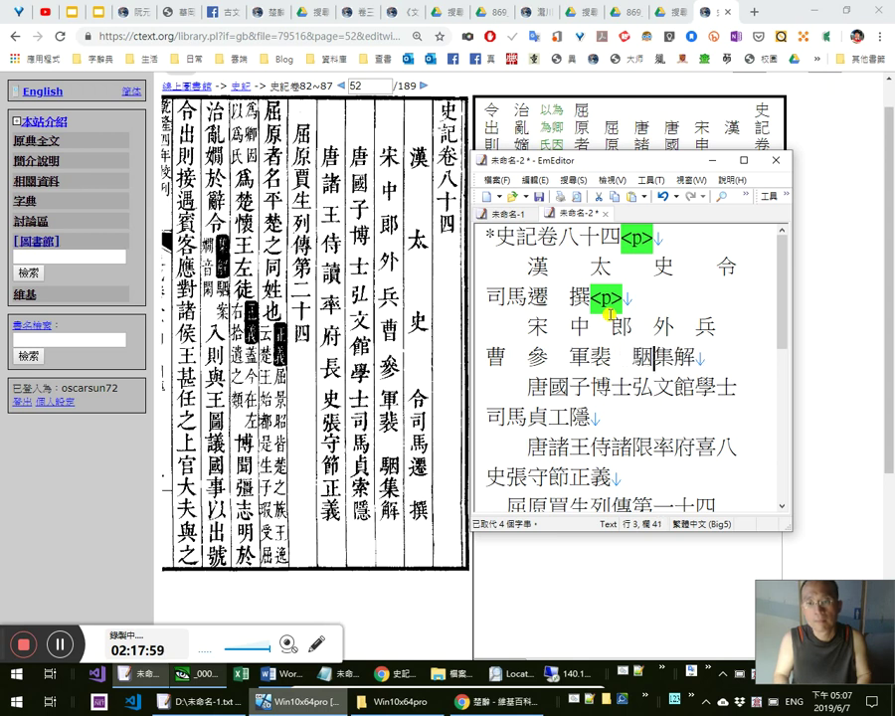
{"action": "key", "text": "Right"}
{"action": "key", "text": "Right"}
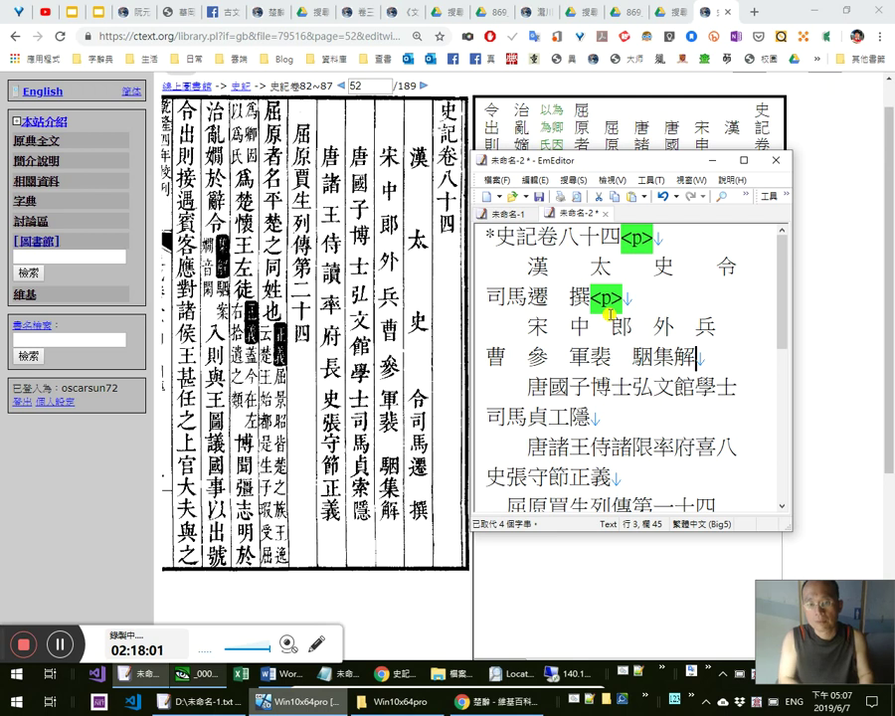
End the 集解 line with | and replace the <p> after 撰 with | as well
{"action": "type", "text": "｜"}
{"action": "key", "text": "shift+Left"}
{"action": "key", "text": "ctrl+c"}
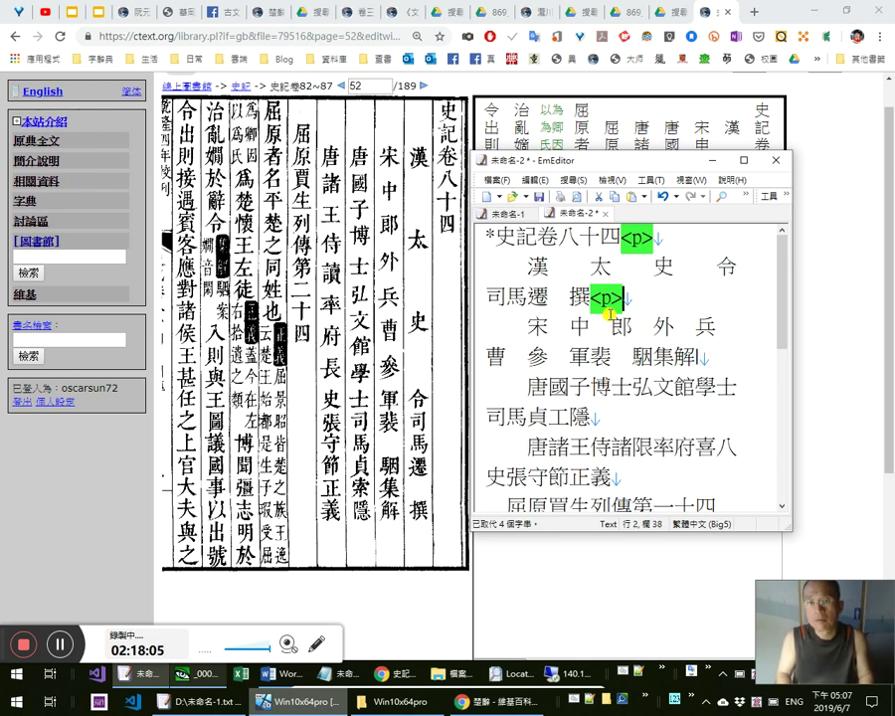
{"action": "key", "text": "shift+F3"}
{"action": "key", "text": "ctrl+v"}
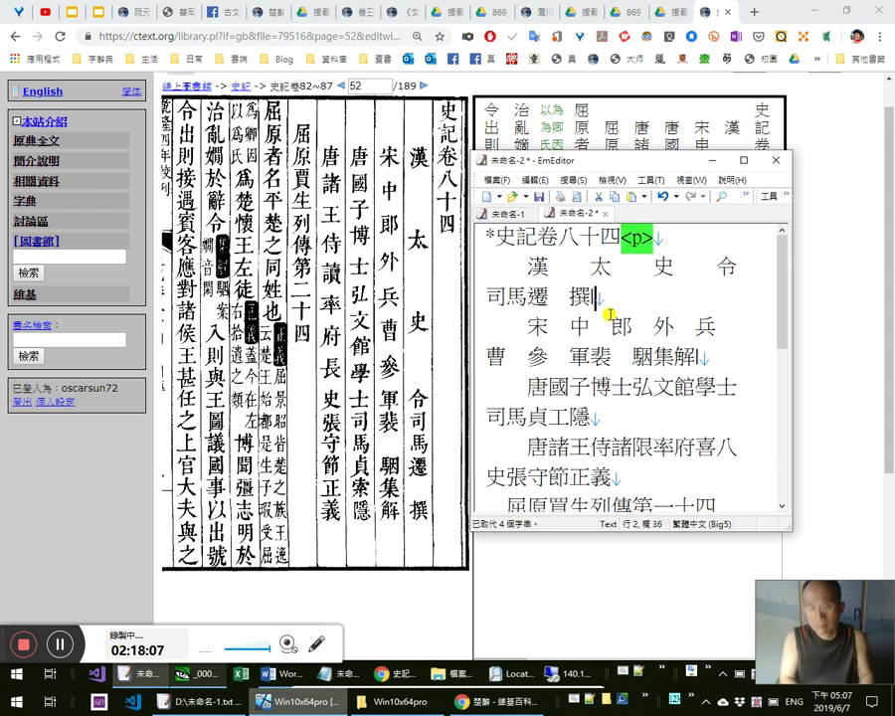
Add <p> after 張守節正義 and put * before 屈原 in the chapter title line below
{"action": "key", "text": "Down"}
{"action": "key", "text": "Down"}
{"action": "key", "text": "Down"}
{"action": "key", "text": "Down"}
{"action": "key", "text": "Down"}
{"action": "key", "text": "Down"}
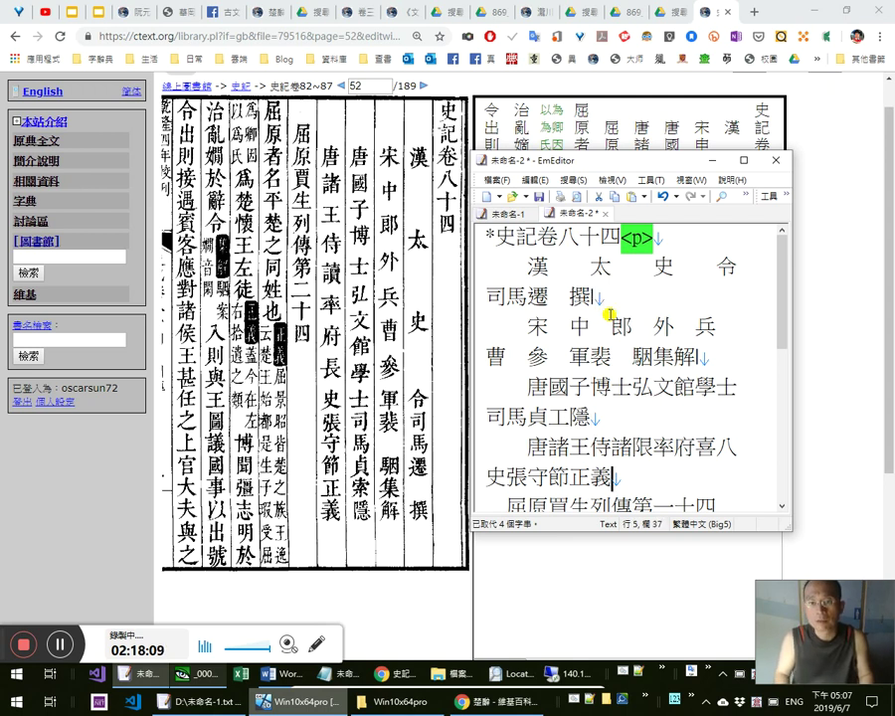
{"action": "type", "text": "<p>"}
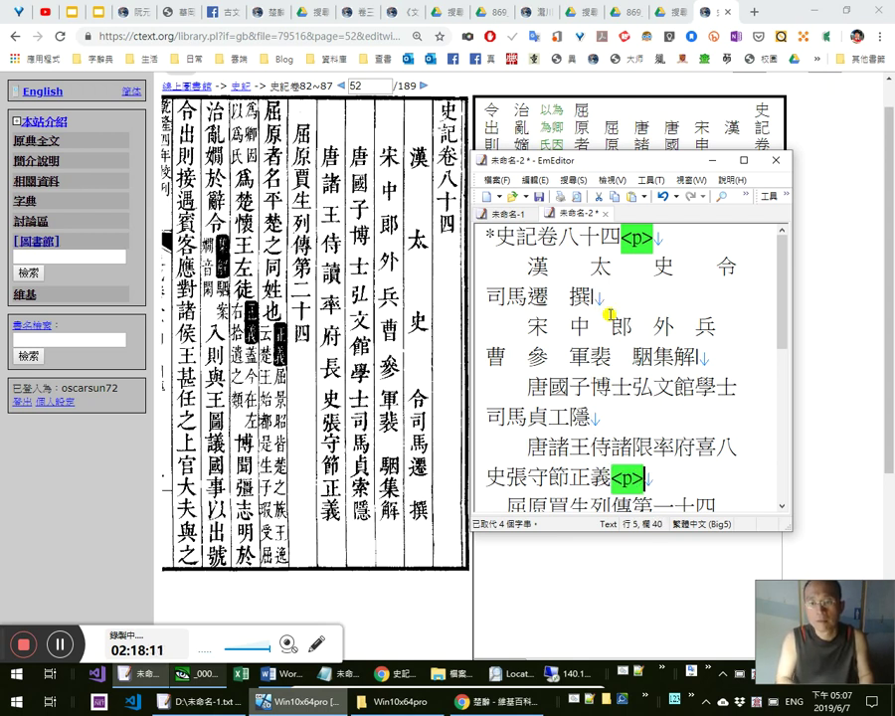
{"action": "key", "text": "Down"}
{"action": "key", "text": "Home"}
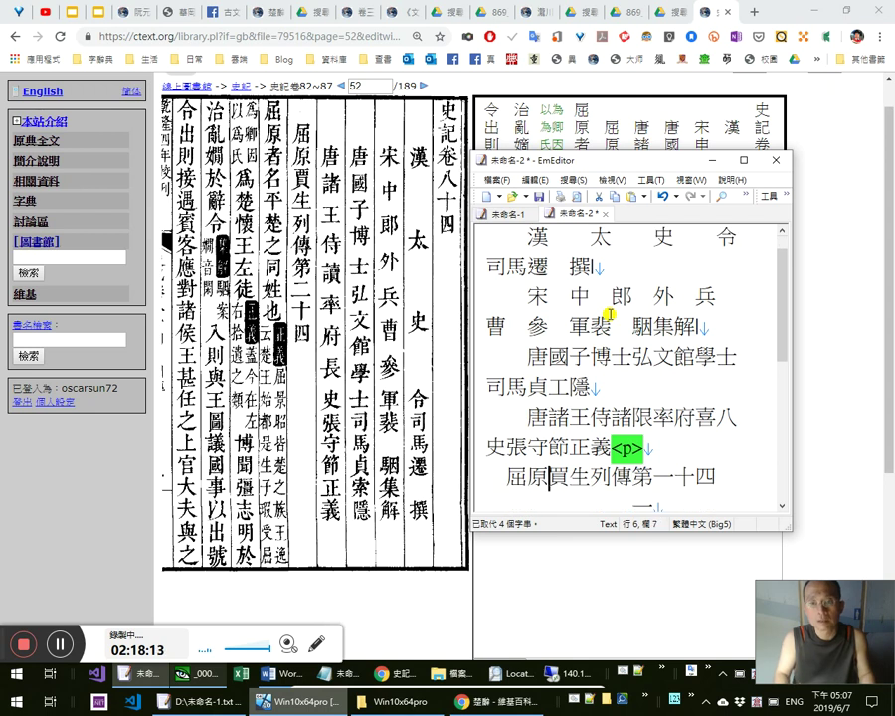
{"action": "type", "text": "*"}
Compare the name 裴駰 in the 集解 line with the scanned page
{"action": "key", "text": "Up"}
{"action": "key", "text": "Up"}
{"action": "key", "text": "Up"}
{"action": "key", "text": "Up"}
{"action": "key", "text": "Up"}
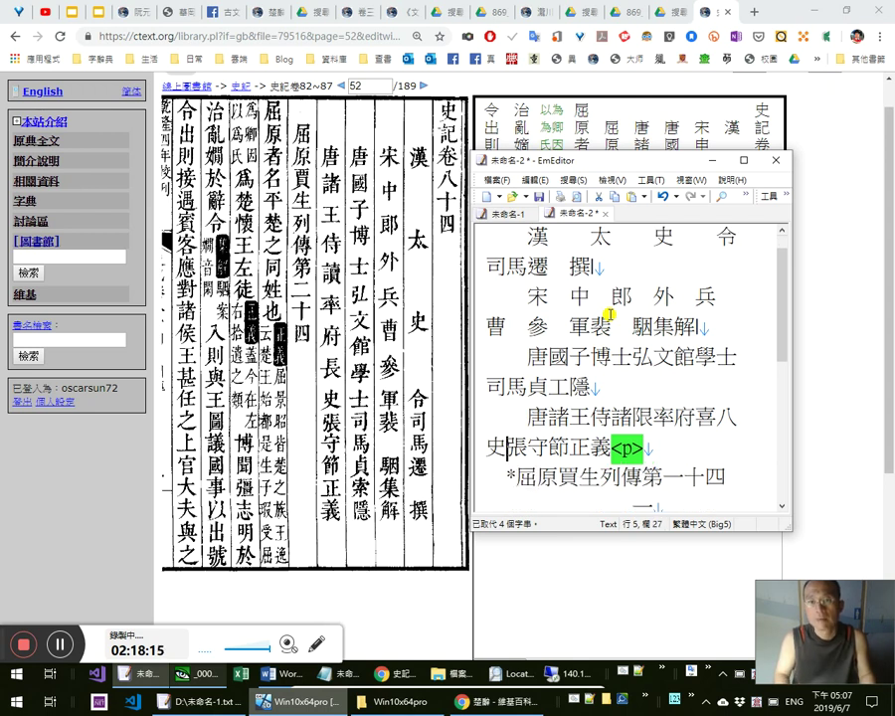
{"action": "key", "text": "Right"}
{"action": "key", "text": "Right"}
{"action": "key", "text": "Right"}
{"action": "key", "text": "shift+Right"}
{"action": "key", "text": "shift+Right"}
{"action": "key", "text": "shift+Right"}
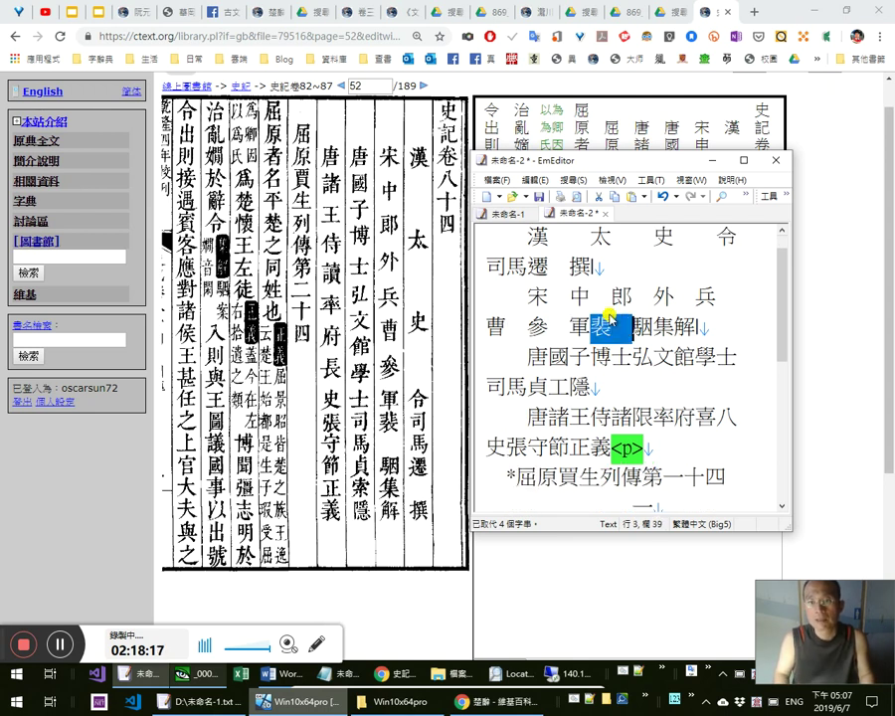
{"action": "left_click", "coordinate": [343, 438]}
{"action": "key", "text": "alt+Tab"}
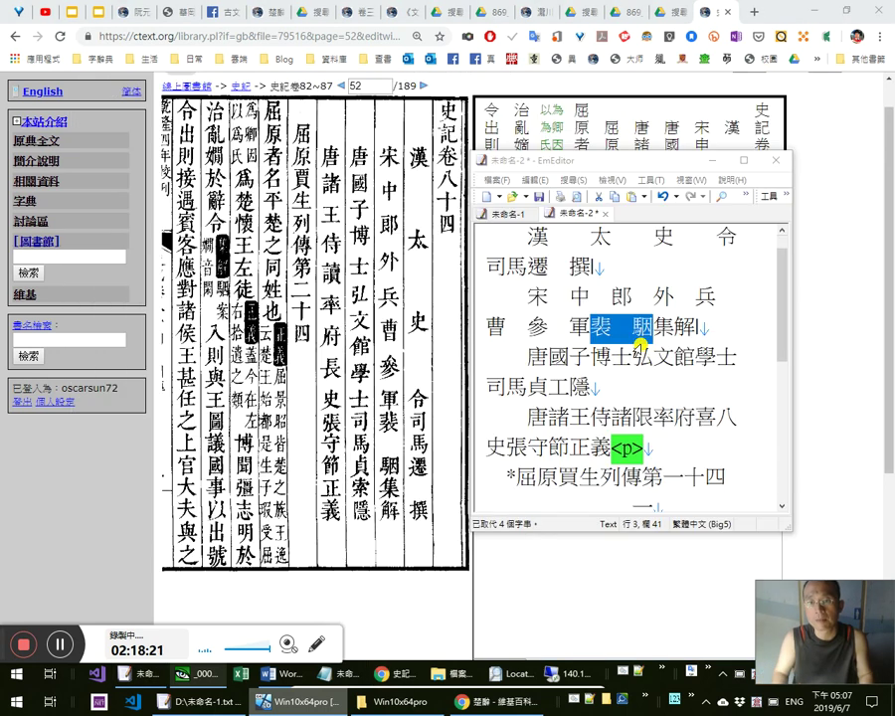
Check the 唐國子博士 line against the scan, correct 工 before 隱 to 索, and end the line with |
{"action": "left_click", "coordinate": [664, 350]}
{"action": "key", "text": "Left"}
{"action": "key", "text": "Left"}
{"action": "key", "text": "Left"}
{"action": "key", "text": "Left"}
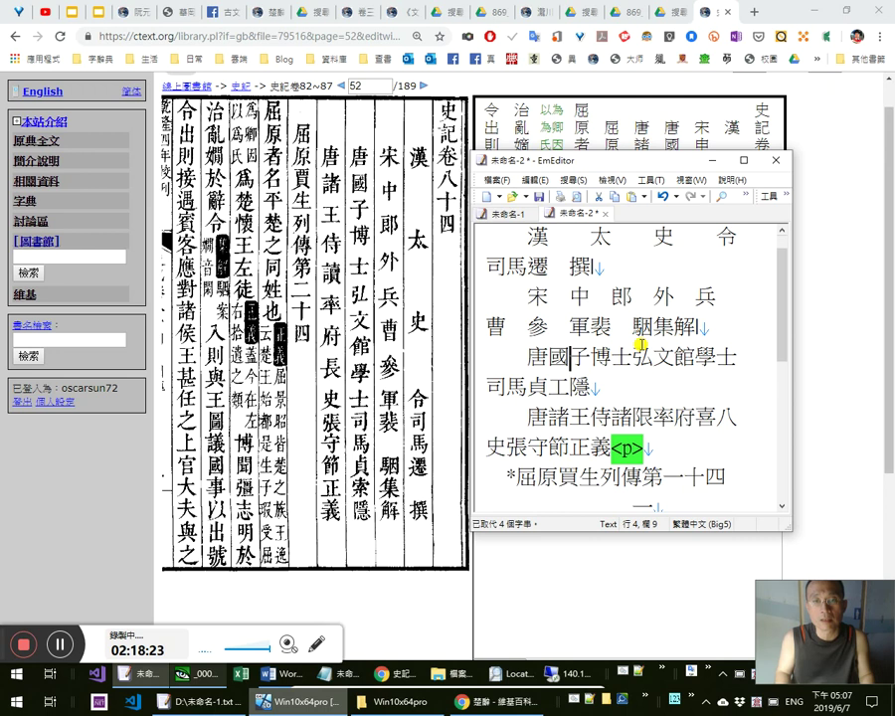
{"action": "key", "text": "Right"}
{"action": "key", "text": "Right"}
{"action": "key", "text": "Right"}
{"action": "key", "text": "Right"}
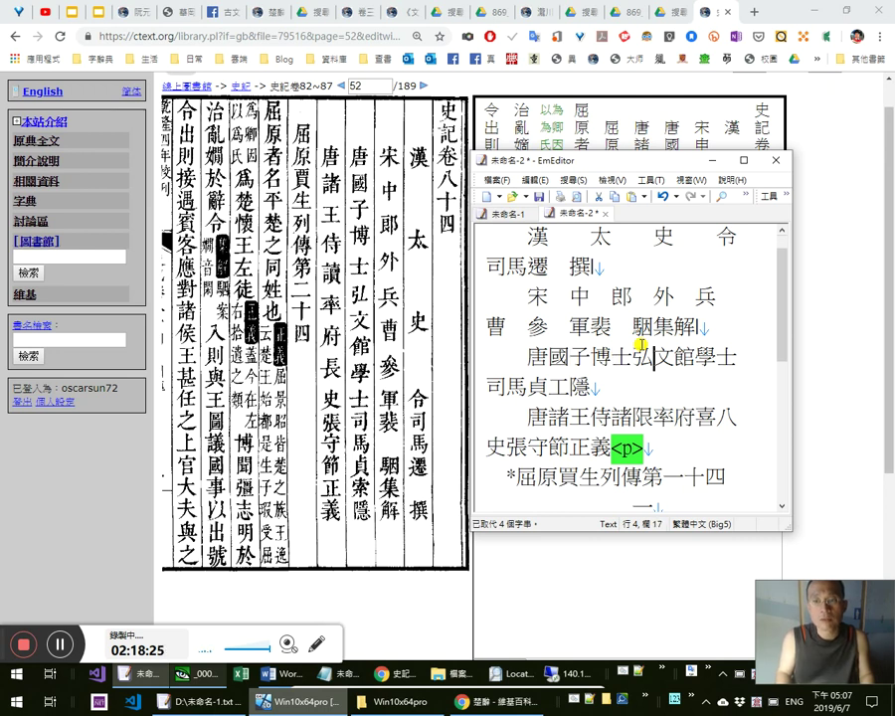
{"action": "key", "text": "Right"}
{"action": "key", "text": "Right"}
{"action": "key", "text": "Right"}
{"action": "key", "text": "Right"}
{"action": "key", "text": "Right"}
{"action": "key", "text": "Right"}
{"action": "key", "text": "Right"}
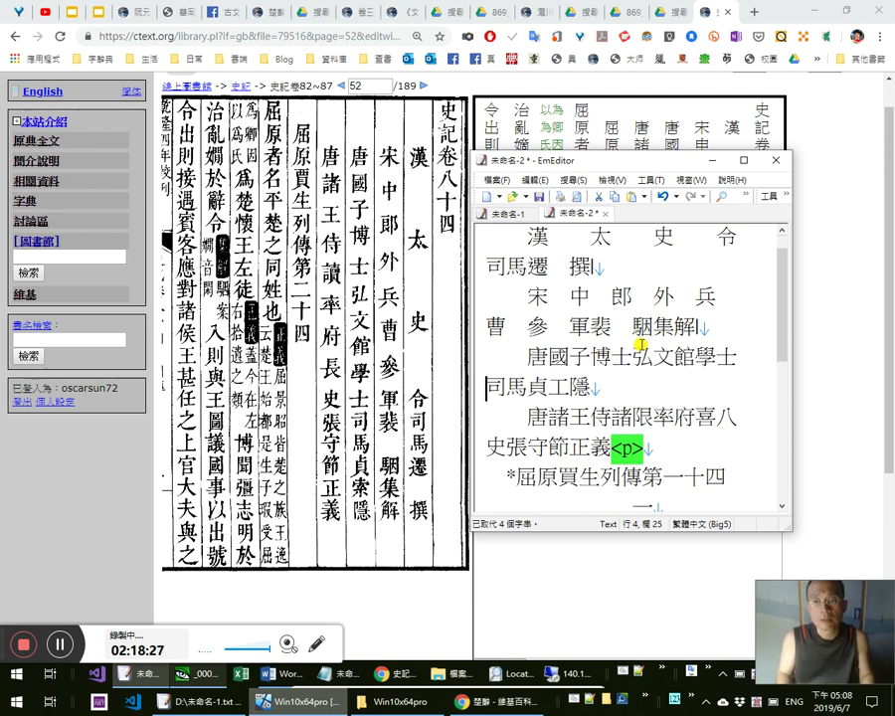
{"action": "key", "text": "shift+Right"}
{"action": "type", "text": "索"}
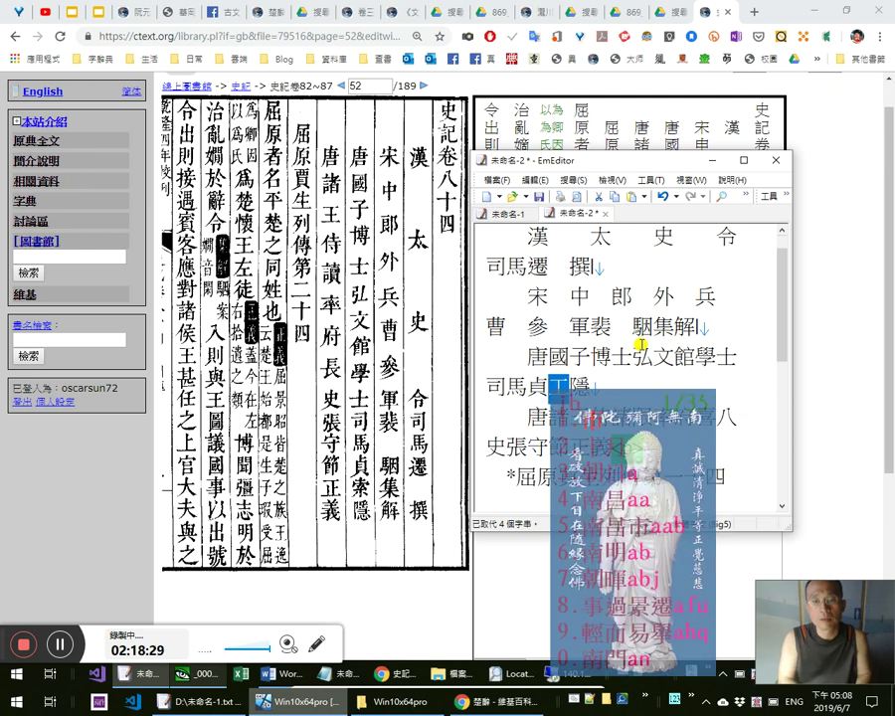
{"action": "key", "text": "Right"}
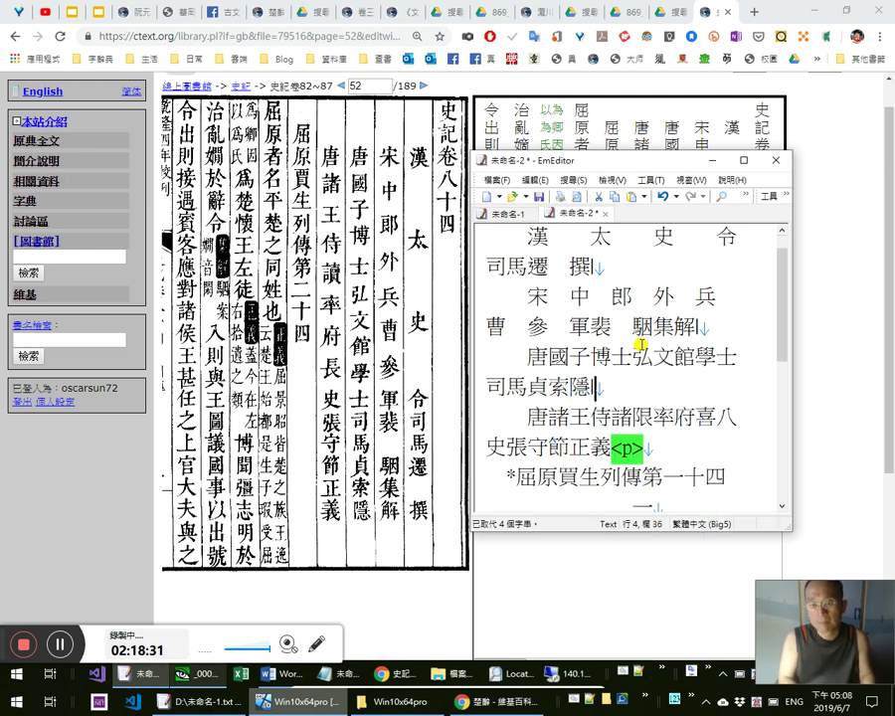
In the 唐諸王 line, correct the character after 侍 to 讀 and delete the stray 限 before 率府
{"action": "key", "text": "Down"}
{"action": "key", "text": "Right"}
{"action": "key", "text": "Right"}
{"action": "key", "text": "Right"}
{"action": "key", "text": "Right"}
{"action": "key", "text": "shift+Right"}
{"action": "type", "text": "讀"}
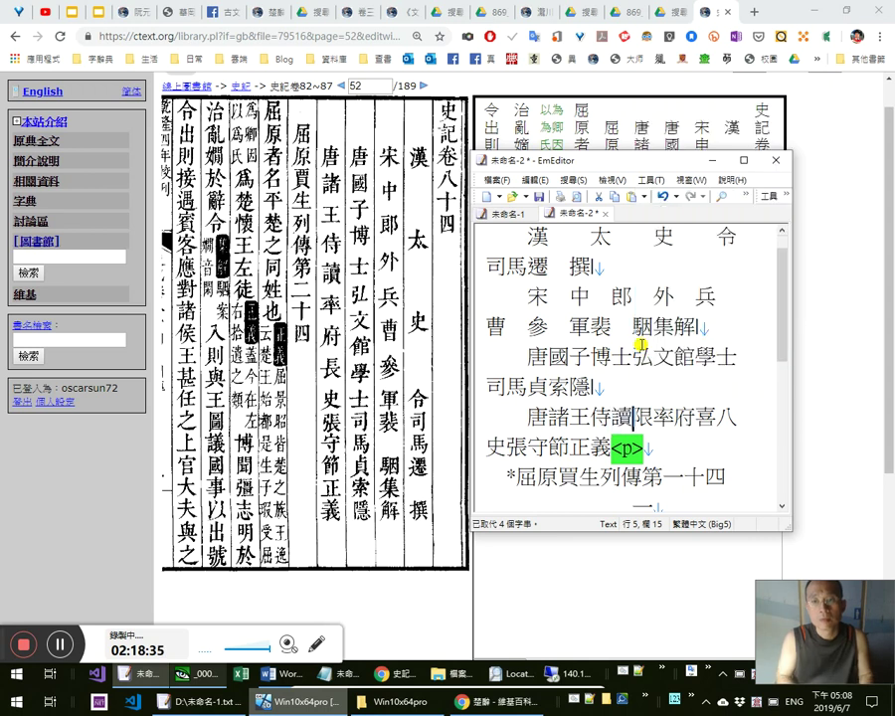
{"action": "key", "text": "shift+Right"}
{"action": "key", "text": "Delete"}
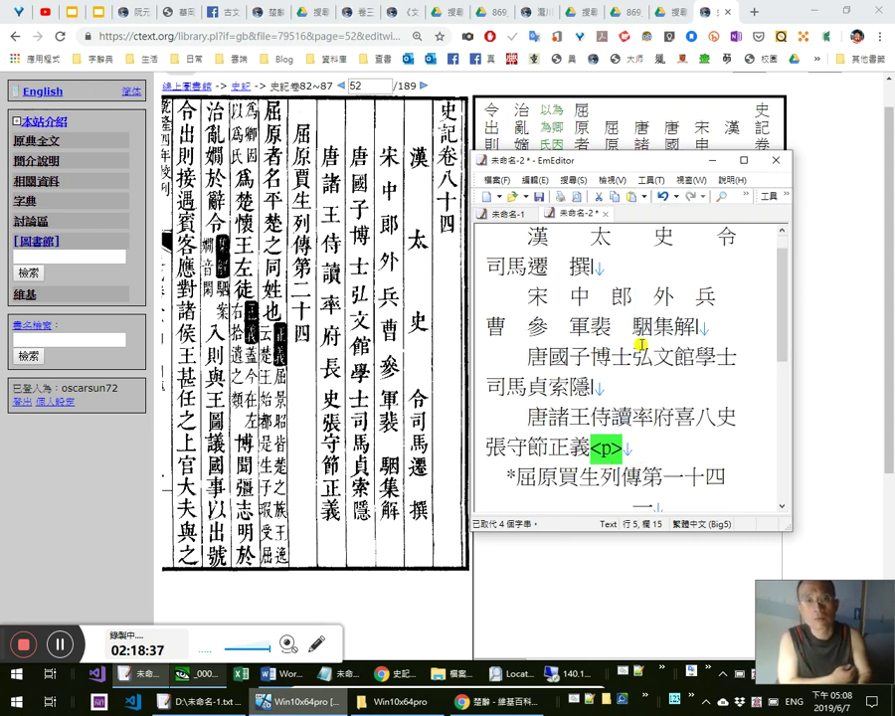
In the 唐諸王 line, correct 喜 after 率府 to 長
{"action": "key", "text": "Right"}
{"action": "key", "text": "Right"}
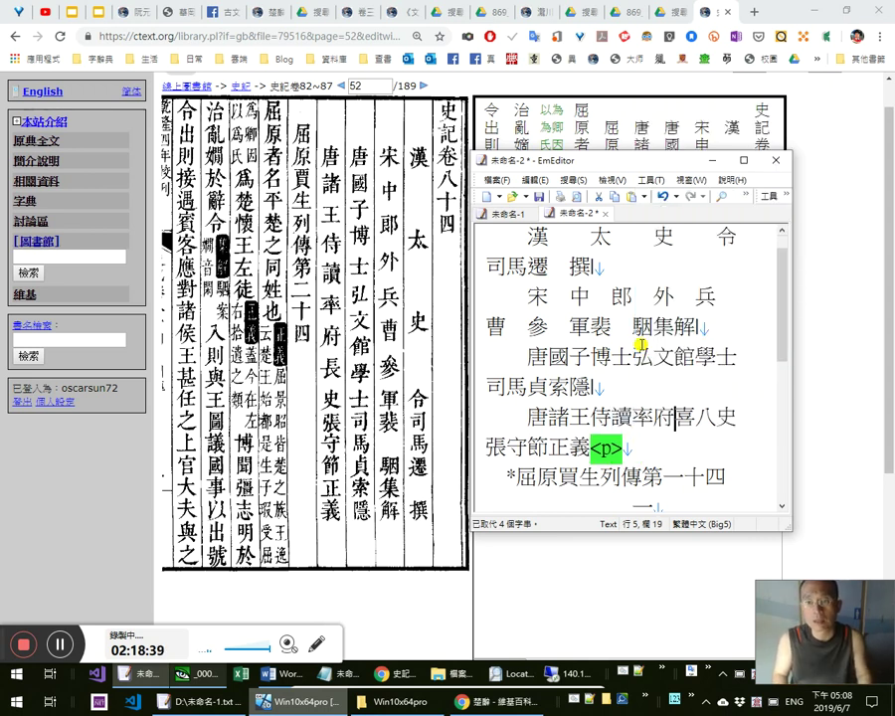
{"action": "key", "text": "shift+Right"}
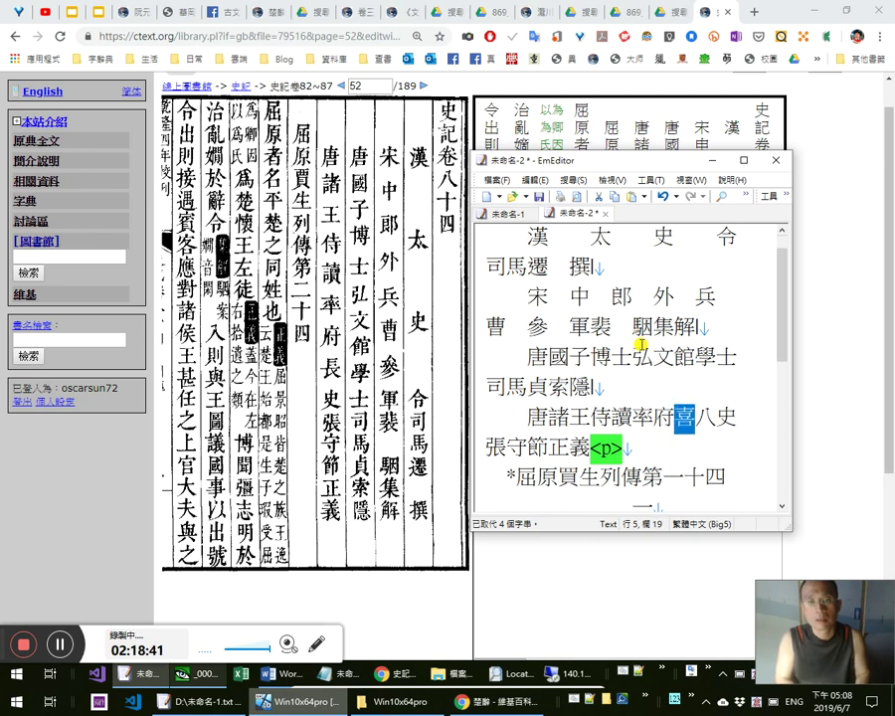
{"action": "type", "text": "syk"}
{"action": "key", "text": "BackSpace"}
{"action": "key", "text": "BackSpace"}
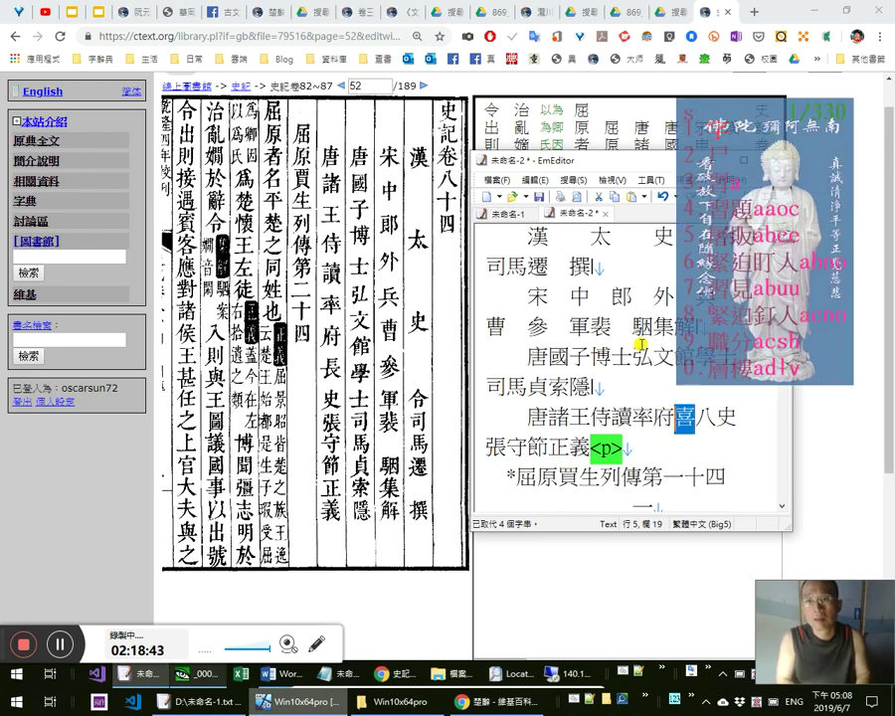
{"action": "type", "text": "my"}
{"action": "key", "text": "space"}
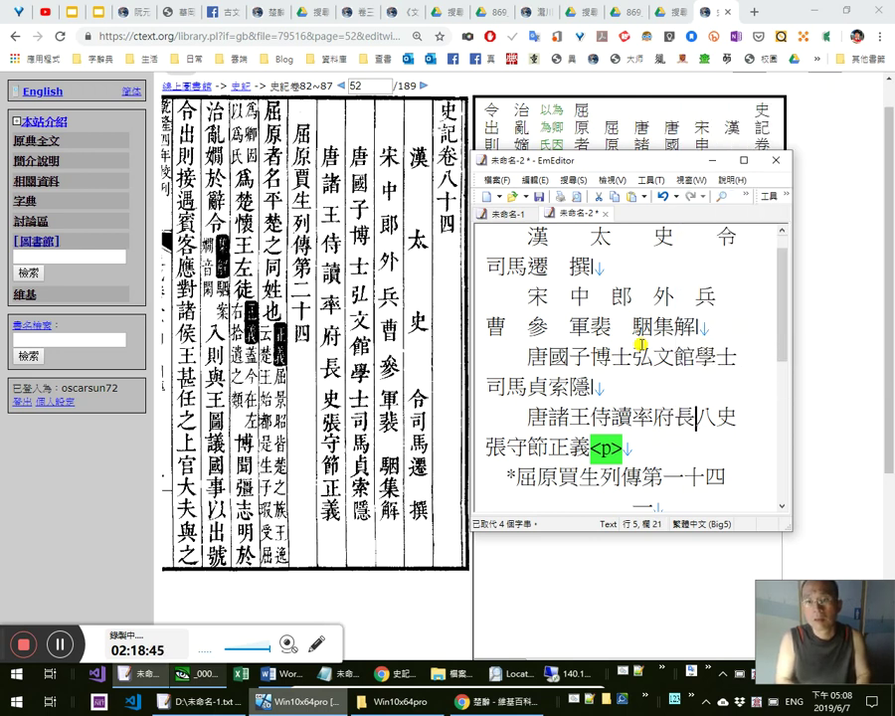
Complete the title as 長史, copy that word, and delete the leftover 八史 before 張守節
{"action": "key", "text": "shift+Left"}
{"action": "key", "text": "shift+Left"}
{"action": "key", "text": "ctrl+c"}
{"action": "key", "text": "Right"}
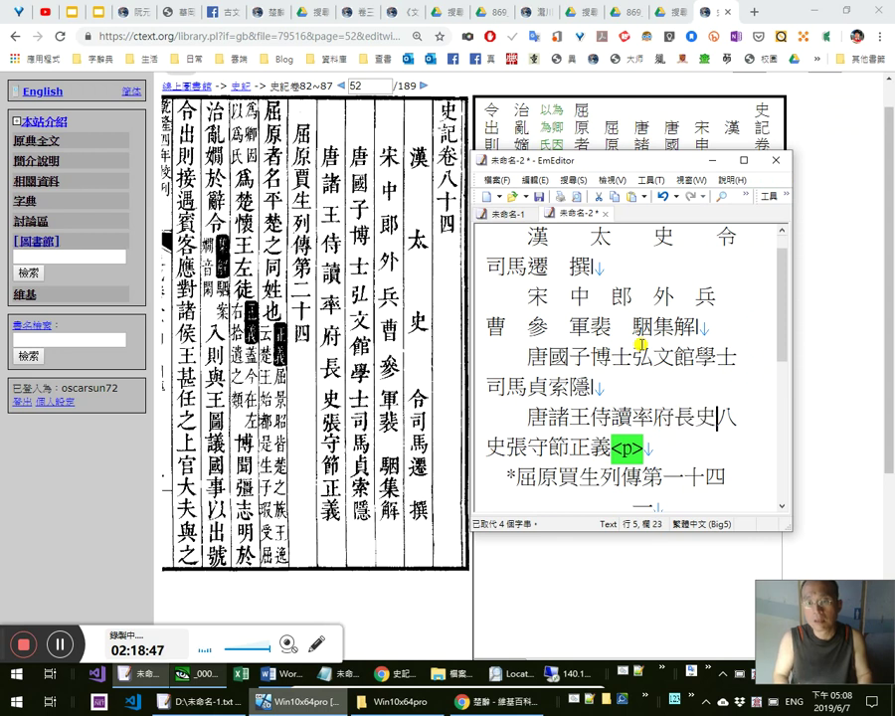
{"action": "key", "text": "Delete"}
{"action": "key", "text": "Delete"}
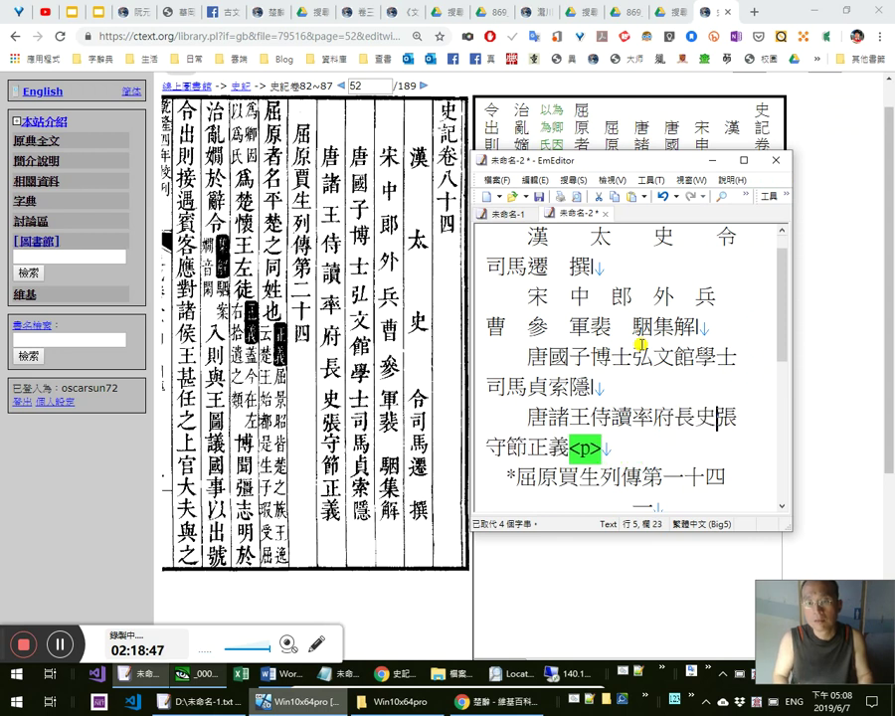
Switch to Notepad++ and search the word list cj5-ftzk-classics.txt for 長史
{"action": "left_click", "coordinate": [594, 700]}
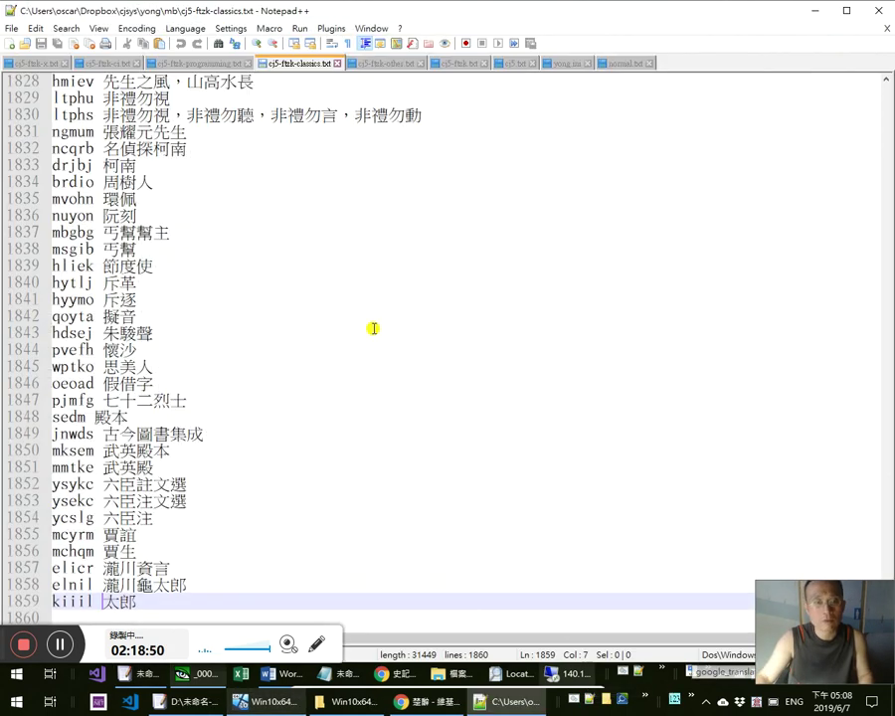
{"action": "key", "text": "shift+End"}
{"action": "key", "text": "ctrl+f"}
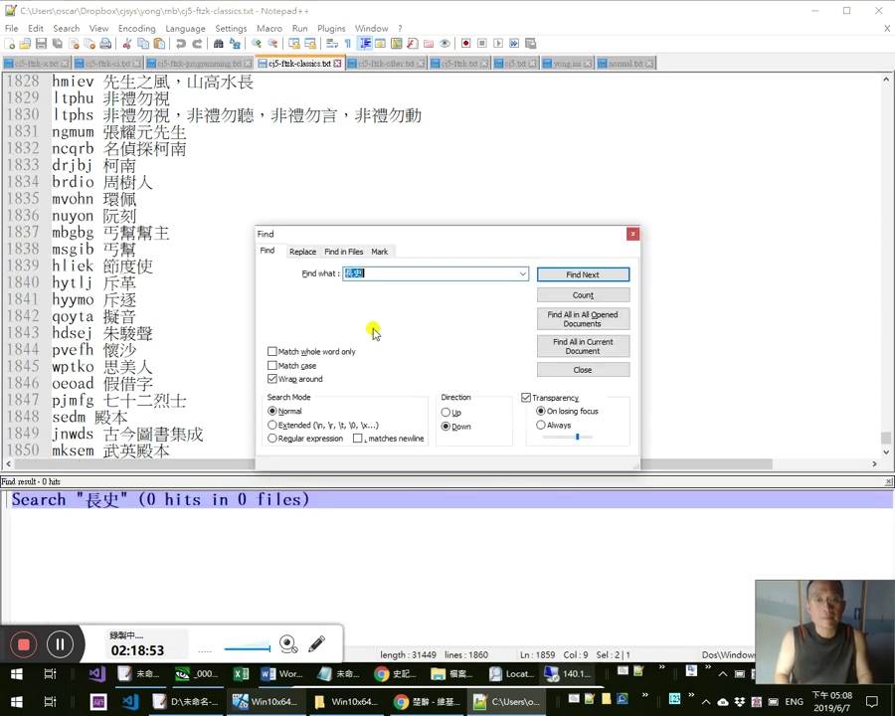
{"action": "key", "text": "Escape"}
Add 長史 with the code svlk as a new entry at the end of the word list, save it, and return to EmEditor
{"action": "key", "text": "Down"}
{"action": "key", "text": "Return"}
{"action": "key", "text": "Up"}
{"action": "key", "text": "ctrl+v"}
{"action": "key", "text": "Home"}
{"action": "type", "text": "svlk s"}
{"action": "key", "text": "BackSpace"}
{"action": "key", "text": "ctrl+s"}
{"action": "key", "text": "alt+Tab"}
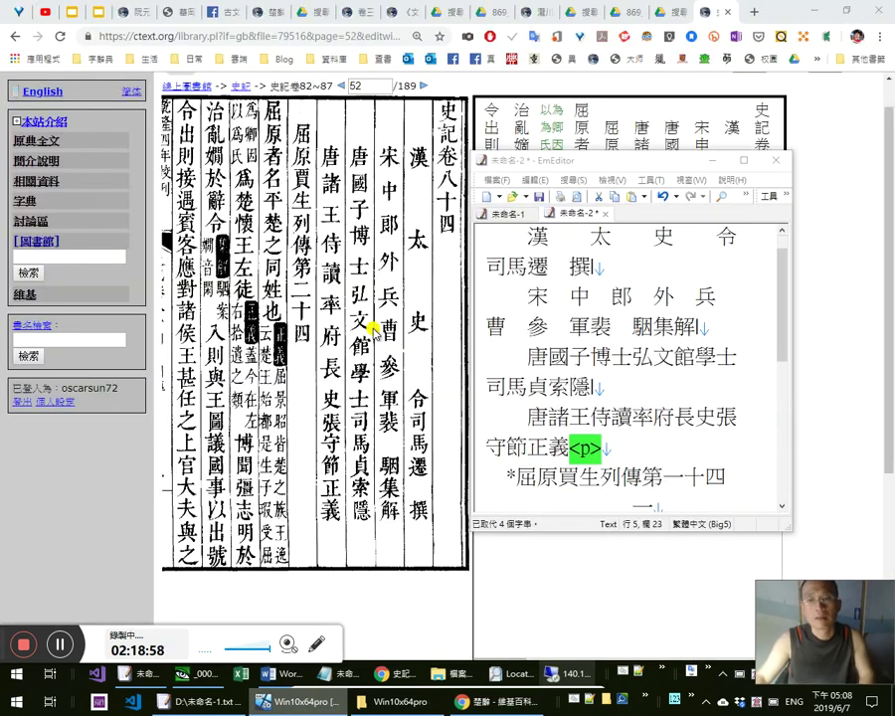
Compare 史張守節正義 at the end of the 唐諸王 line with the scanned page
{"action": "left_click", "coordinate": [622, 463]}
{"action": "key", "text": "Left"}
{"action": "key", "text": "Left"}
{"action": "key", "text": "Left"}
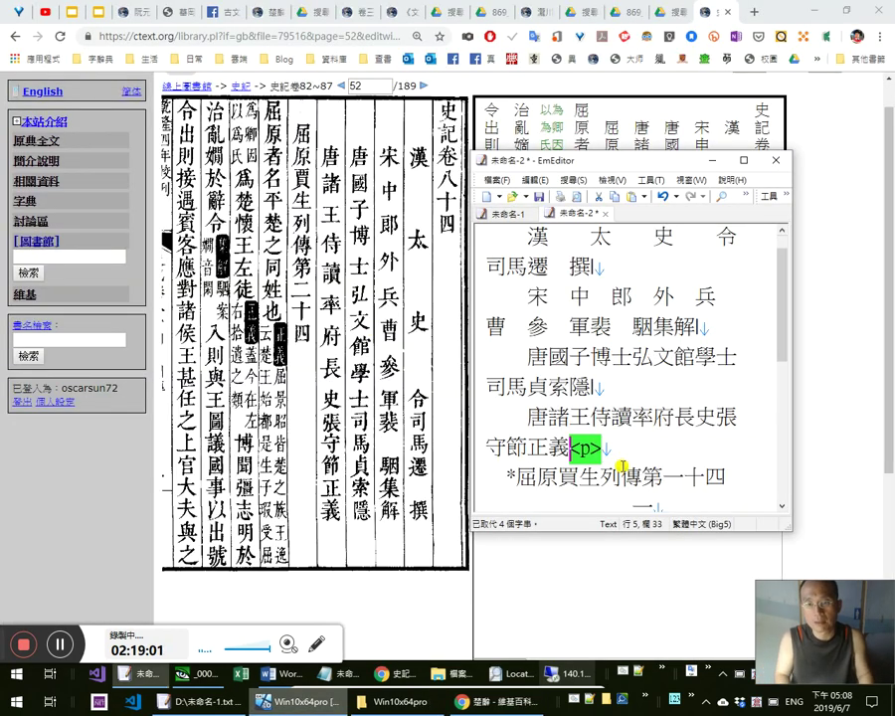
{"action": "key", "text": "Left"}
{"action": "key", "text": "Left"}
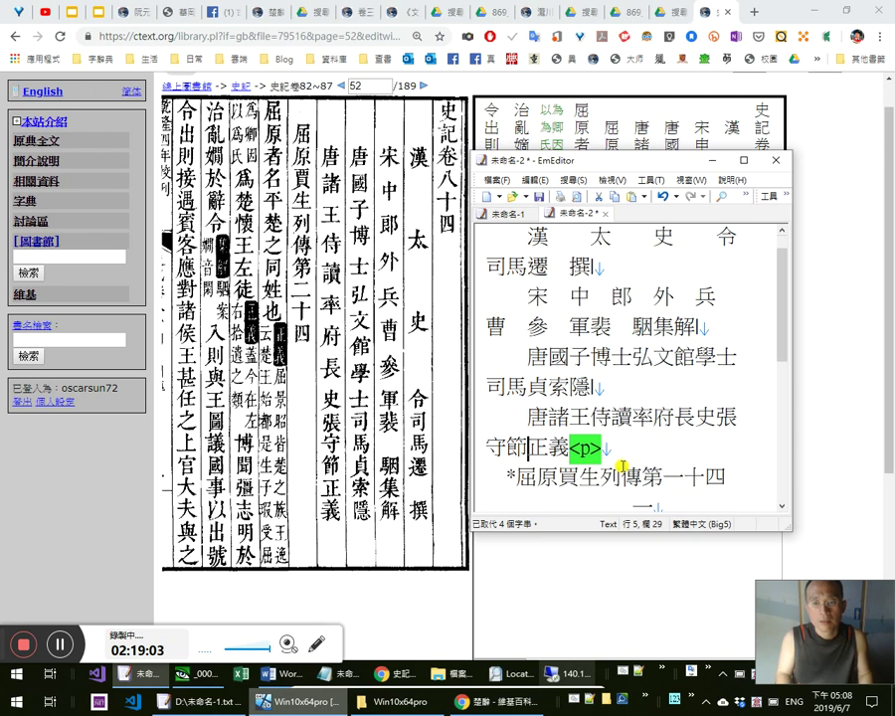
{"action": "key", "text": "shift+Left"}
{"action": "key", "text": "shift+Left"}
{"action": "key", "text": "shift+Left"}
{"action": "key", "text": "shift+Left"}
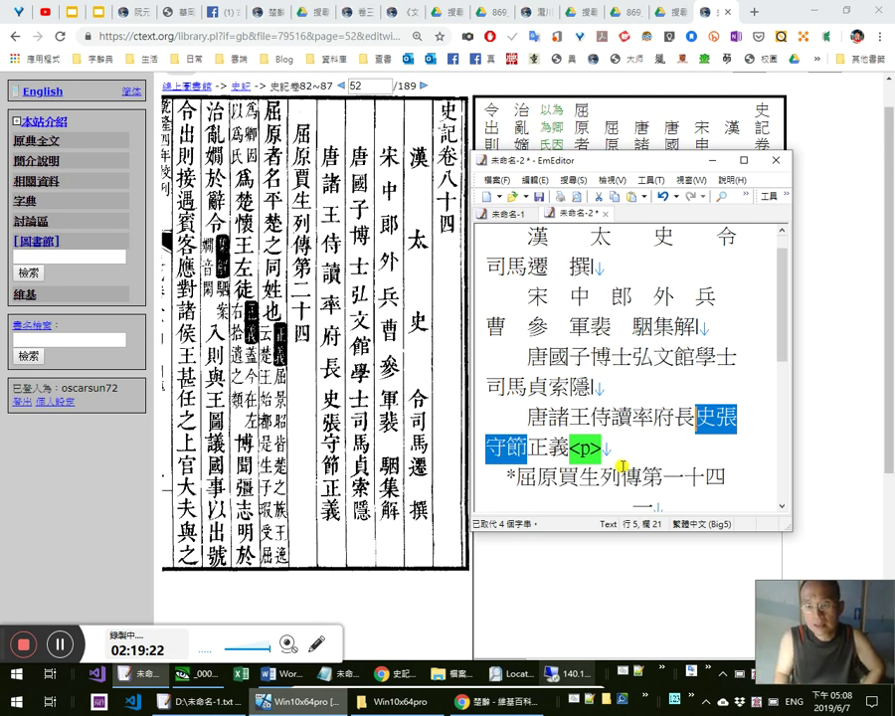
In the chapter title line, correct 買 after 屈原 to 賈
{"action": "key", "text": "End"}
{"action": "key", "text": "Right"}
{"action": "key", "text": "Right"}
{"action": "key", "text": "Right"}
{"action": "key", "text": "Right"}
{"action": "key", "text": "Right"}
{"action": "key", "text": "Right"}
{"action": "key", "text": "Right"}
{"action": "key", "text": "Right"}
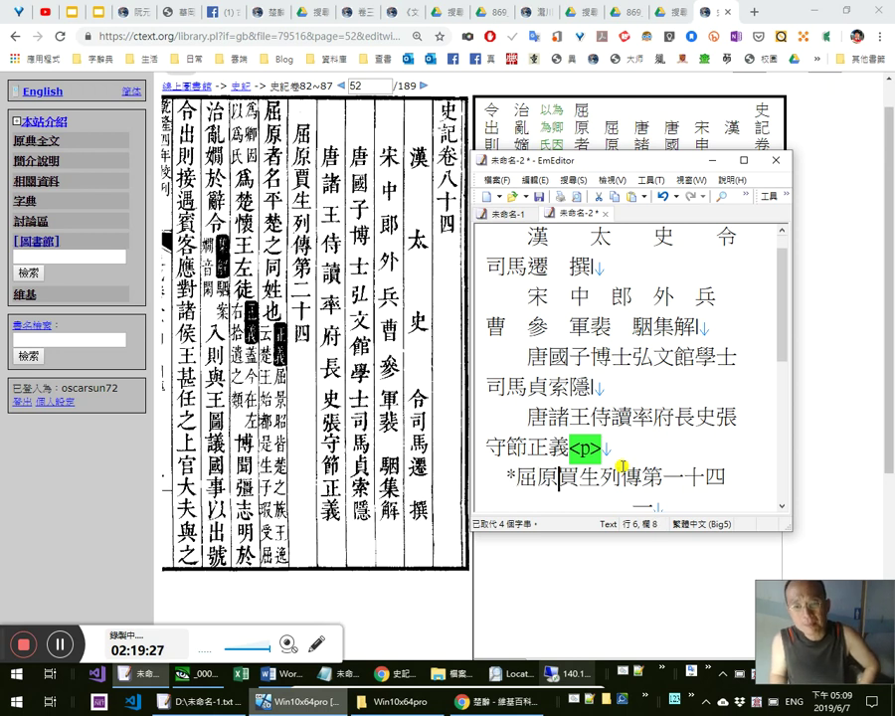
{"action": "key", "text": "Right"}
{"action": "key", "text": "Right"}
{"action": "key", "text": "Right"}
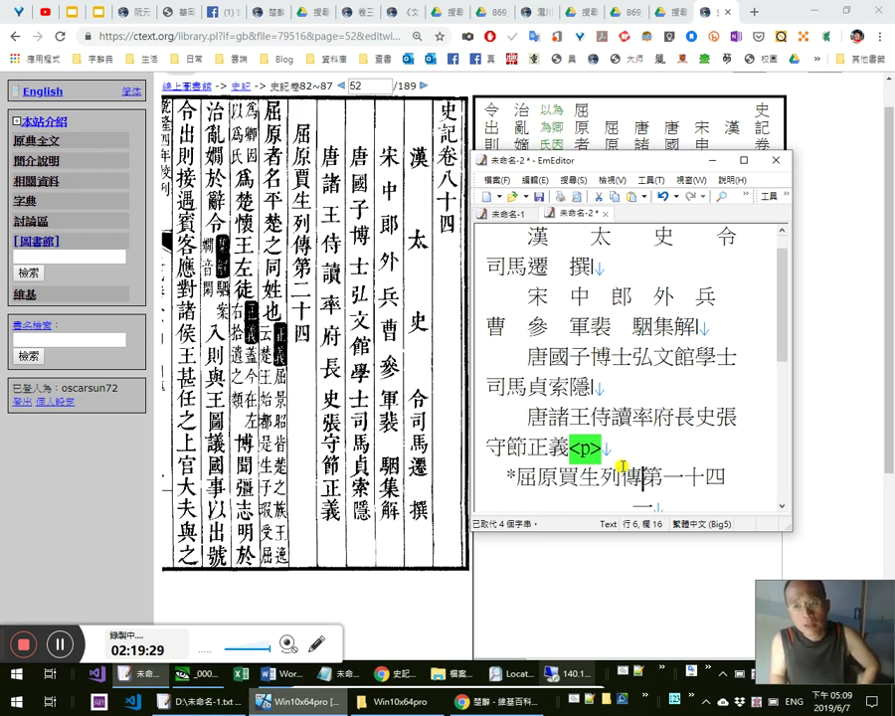
{"action": "key", "text": "Left"}
{"action": "key", "text": "Left"}
{"action": "key", "text": "Left"}
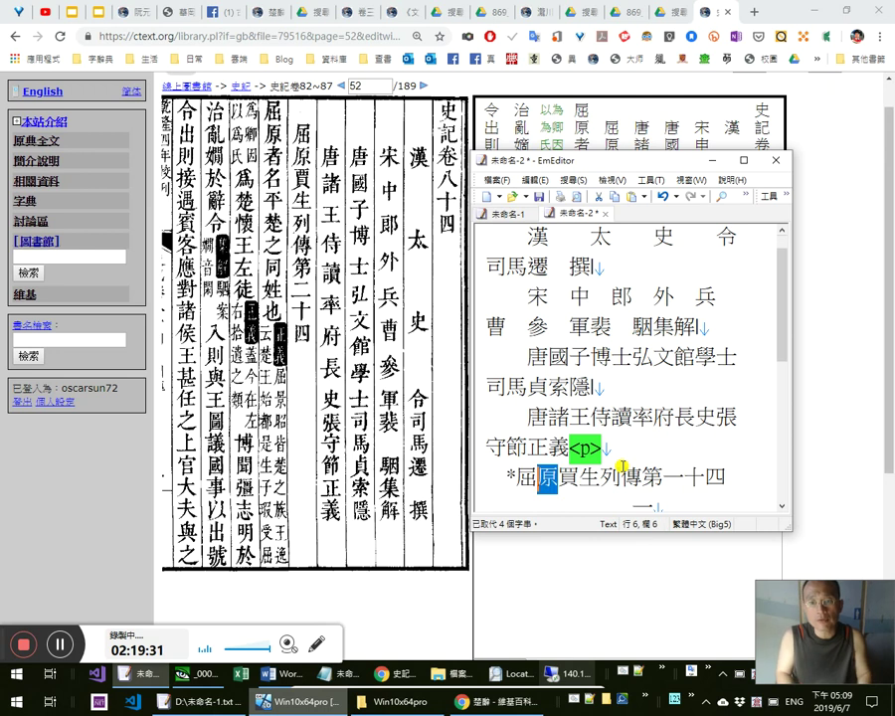
{"action": "key", "text": "shift+Right"}
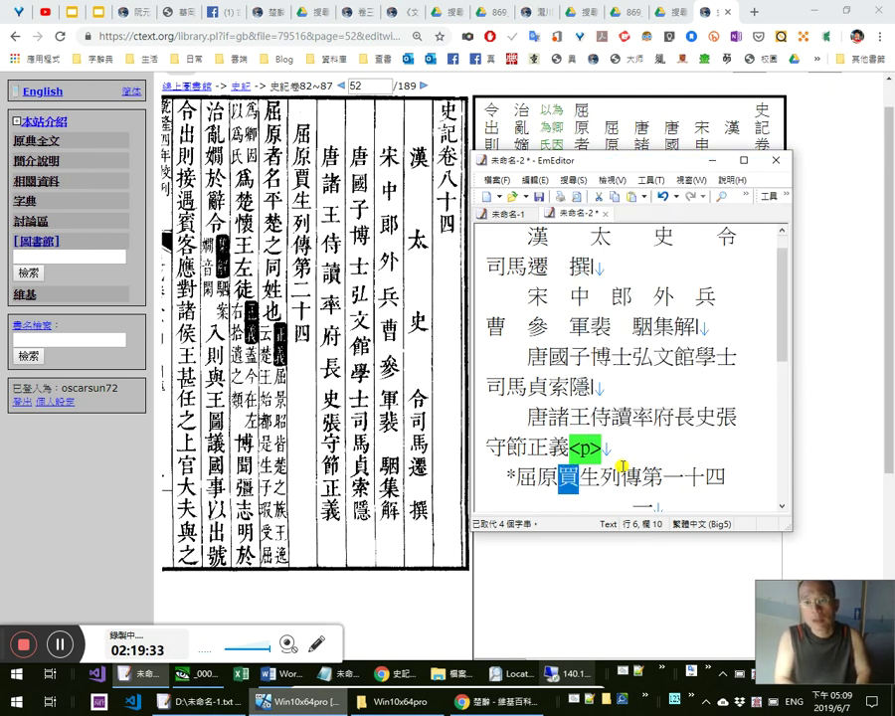
{"action": "key", "text": "Right"}
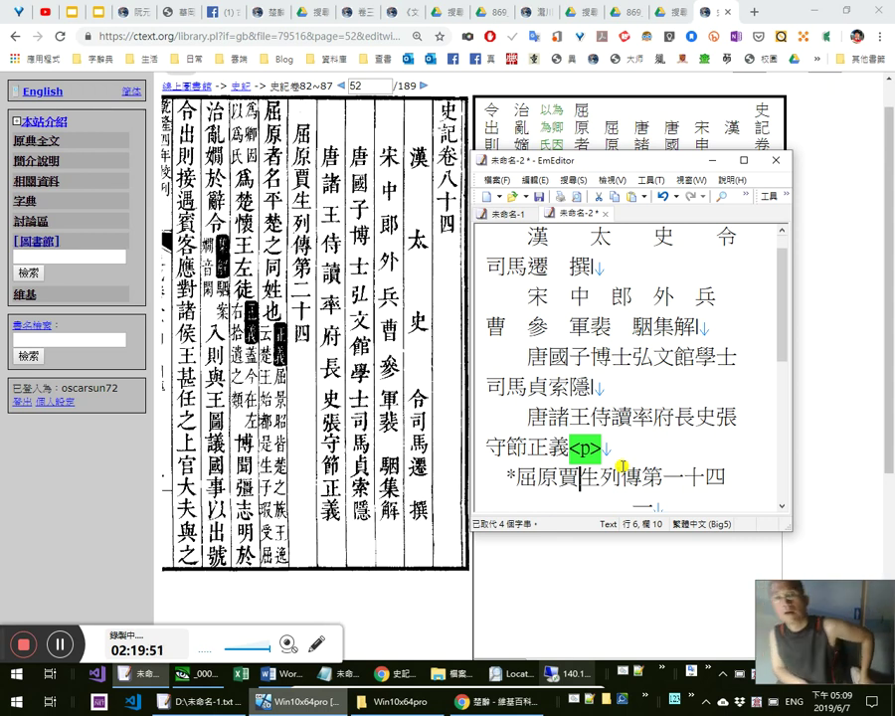
Correct the chapter number in the title line to 第二十四
{"action": "key", "text": "Right"}
{"action": "key", "text": "Right"}
{"action": "key", "text": "Right"}
{"action": "key", "text": "Right"}
{"action": "key", "text": "Right"}
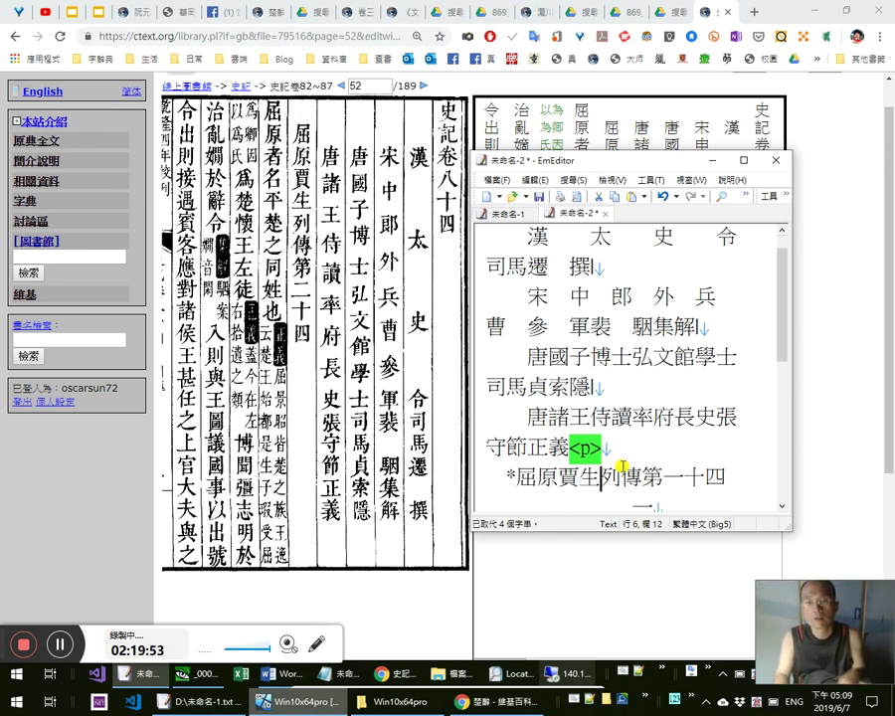
{"action": "key", "text": "shift+Left"}
{"action": "type", "text": "二"}
Delete the stray 一 and trailing spaces after 第二十四 and end the title line with <p>
{"action": "key", "text": "End"}
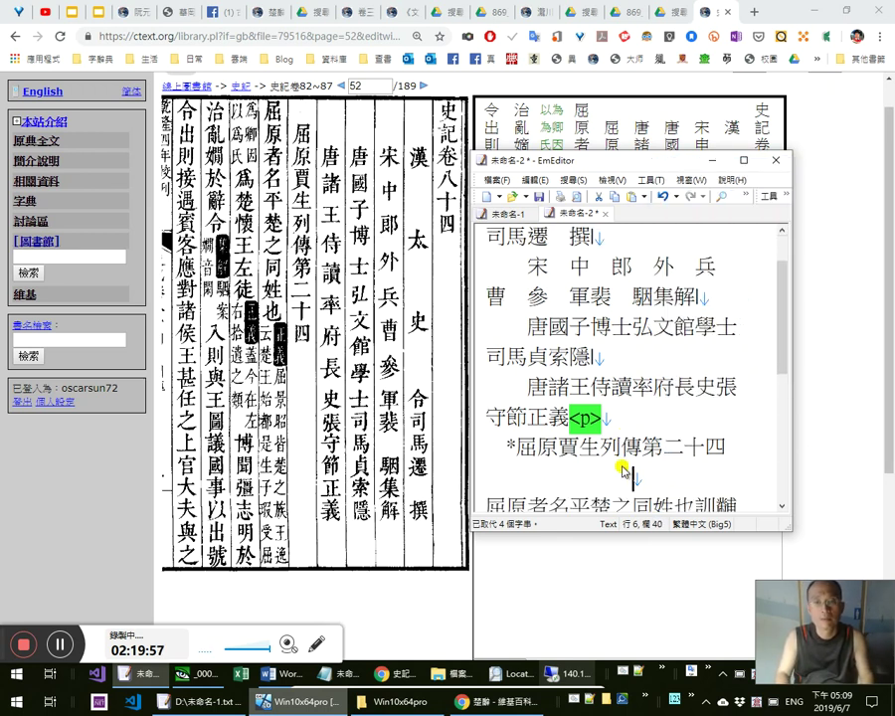
{"action": "key", "text": "BackSpace"}
{"action": "key", "text": "BackSpace"}
{"action": "key", "text": "BackSpace"}
{"action": "key", "text": "BackSpace"}
{"action": "key", "text": "BackSpace"}
{"action": "key", "text": "BackSpace"}
{"action": "key", "text": "BackSpace"}
{"action": "key", "text": "BackSpace"}
{"action": "key", "text": "BackSpace"}
{"action": "key", "text": "BackSpace"}
{"action": "key", "text": "BackSpace"}
{"action": "key", "text": "BackSpace"}
{"action": "key", "text": "BackSpace"}
{"action": "key", "text": "BackSpace"}
{"action": "key", "text": "BackSpace"}
{"action": "key", "text": "BackSpace"}
{"action": "key", "text": "BackSpace"}
{"action": "type", "text": "<p>"}
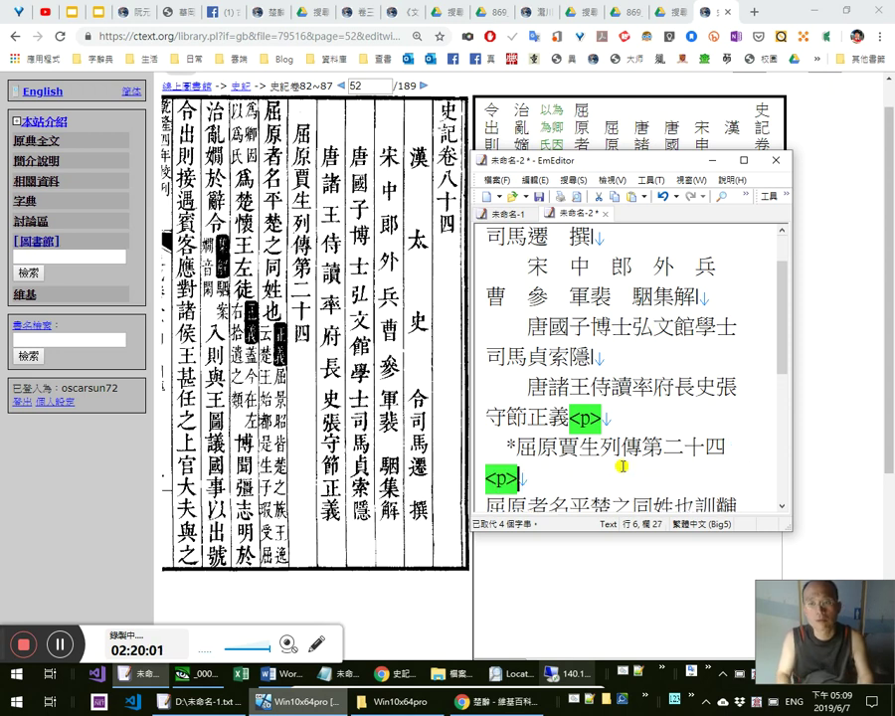
Punctuate the first sentence of the main text with ， after 屈原者 and after 名平
{"action": "scroll", "coordinate": [621, 467], "scroll_direction": "down", "scroll_amount": 1}
{"action": "key", "text": "Right"}
{"action": "key", "text": "Right"}
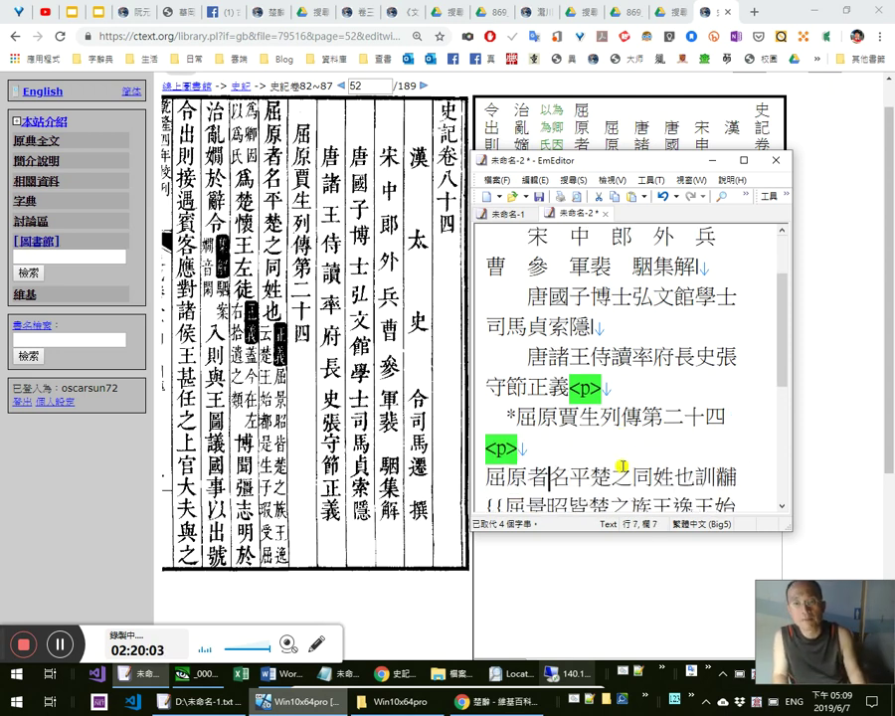
{"action": "type", "text": "，"}
{"action": "key", "text": "Left"}
{"action": "key", "text": "shift+Home"}
{"action": "key", "text": "Left"}
{"action": "key", "text": "shift+Right"}
{"action": "key", "text": "shift+Right"}
{"action": "key", "text": "Right"}
{"action": "key", "text": "shift+Right"}
{"action": "key", "text": "Right"}
{"action": "key", "text": "Right"}
{"action": "key", "text": "Right"}
{"action": "key", "text": "Right"}
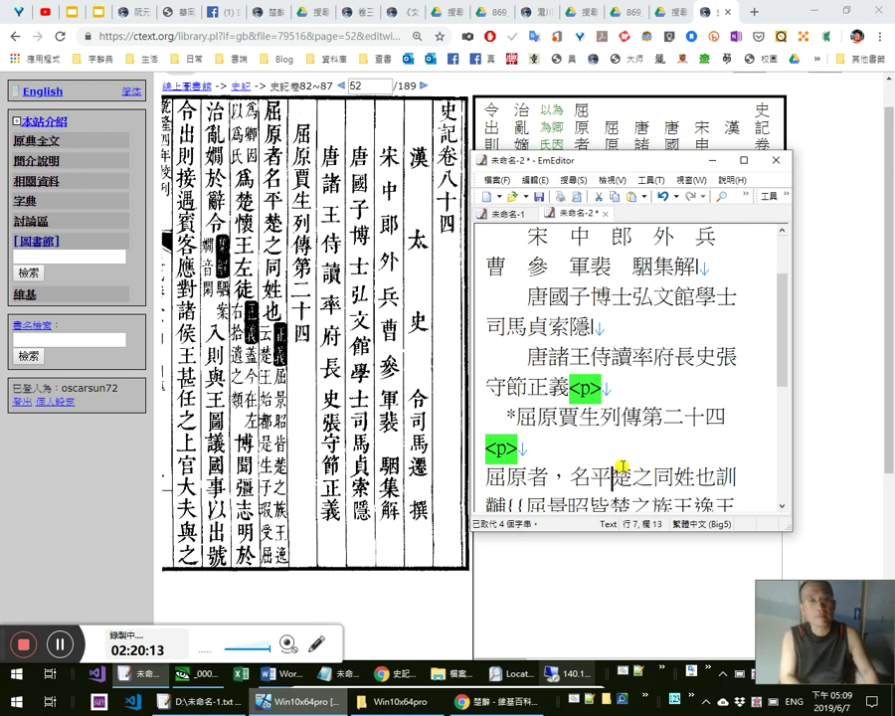
{"action": "type", "text": "，"}
Review the phrase 屈原者，名平 and the placement of its commas character by character
{"action": "key", "text": "Left"}
{"action": "key", "text": "Left"}
{"action": "key", "text": "Left"}
{"action": "key", "text": "Left"}
{"action": "key", "text": "Left"}
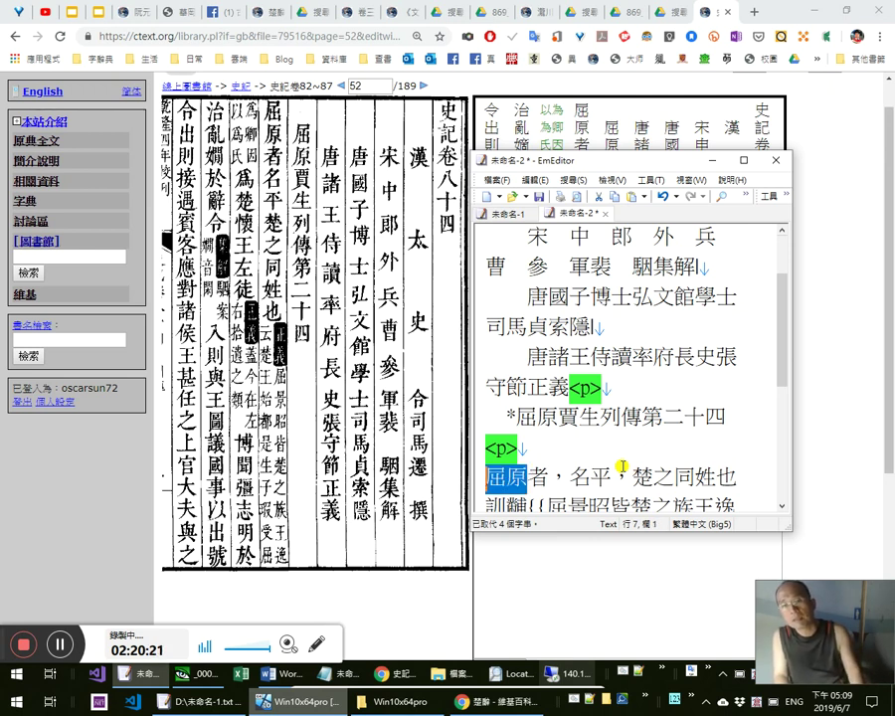
{"action": "key", "text": "Right"}
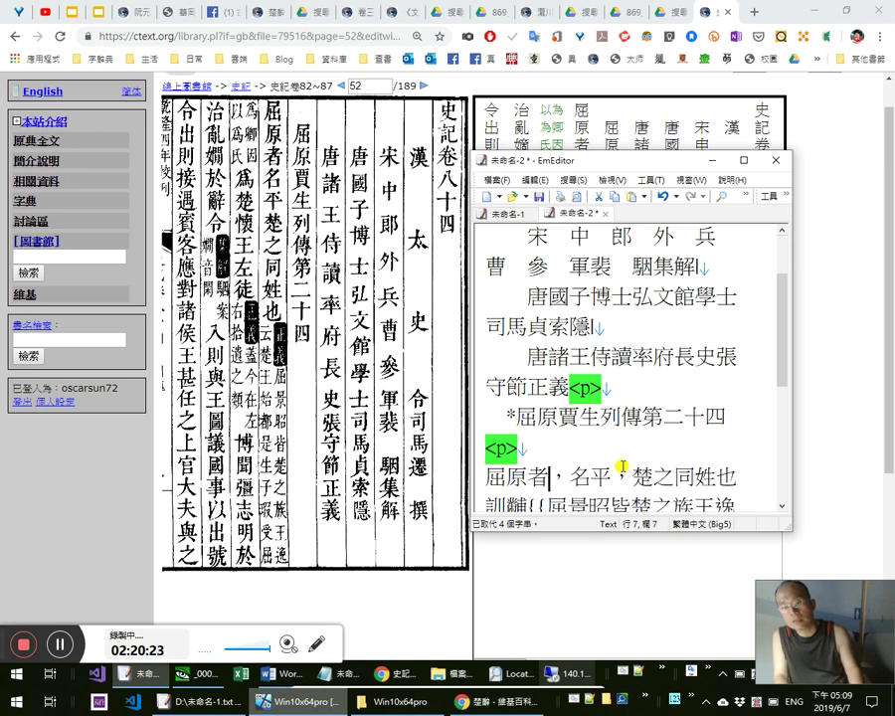
{"action": "key", "text": "Right"}
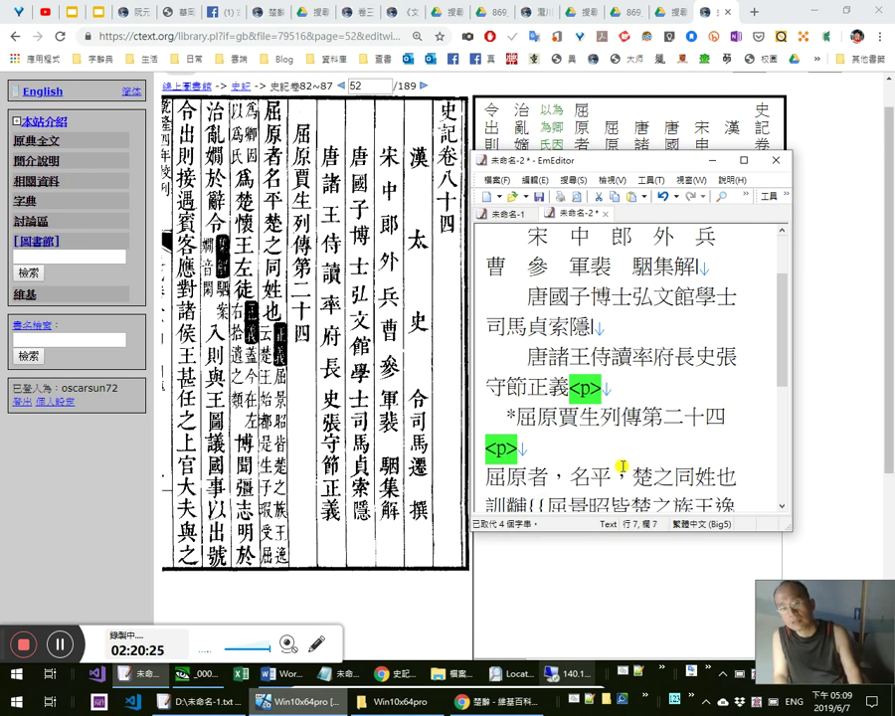
{"action": "key", "text": "shift+Right"}
{"action": "key", "text": "shift+Left"}
{"action": "key", "text": "shift+Left"}
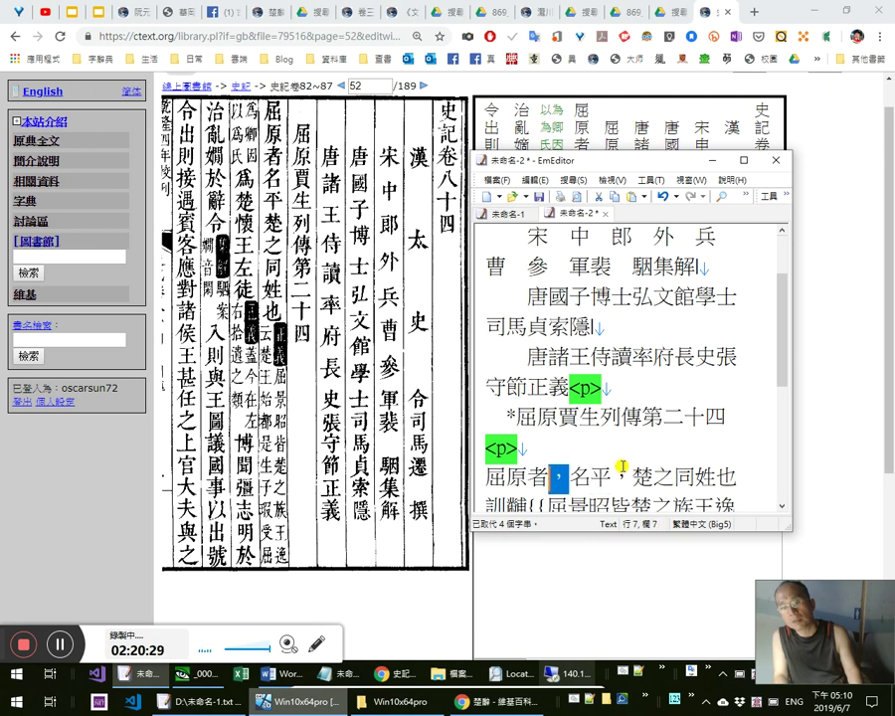
{"action": "key", "text": "Right"}
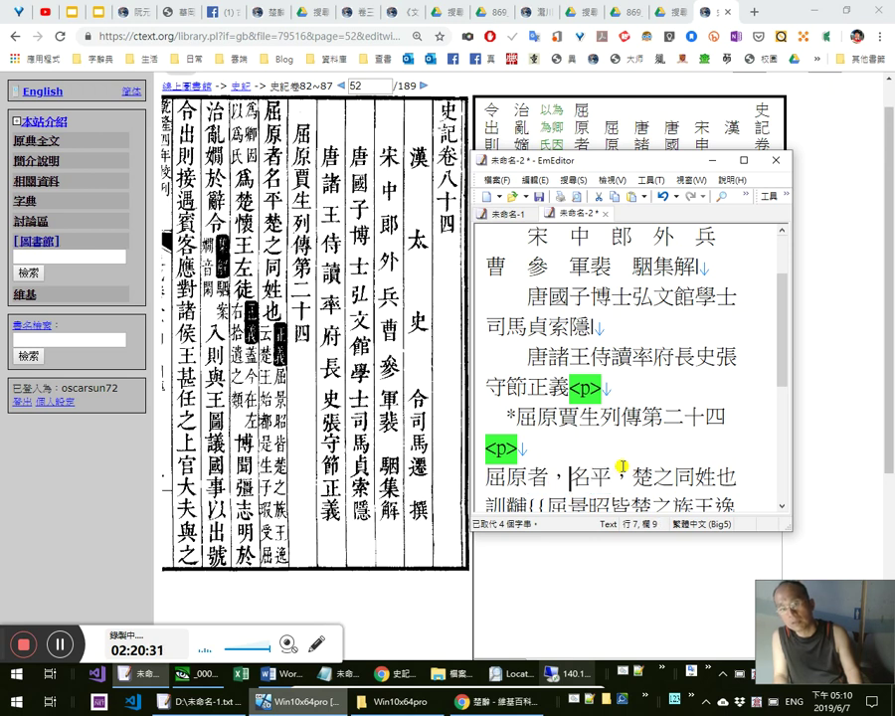
{"action": "key", "text": "shift+Right"}
{"action": "key", "text": "Right"}
{"action": "key", "text": "shift+Right"}
{"action": "key", "text": "Right"}
{"action": "key", "text": "Right"}
{"action": "key", "text": "Right"}
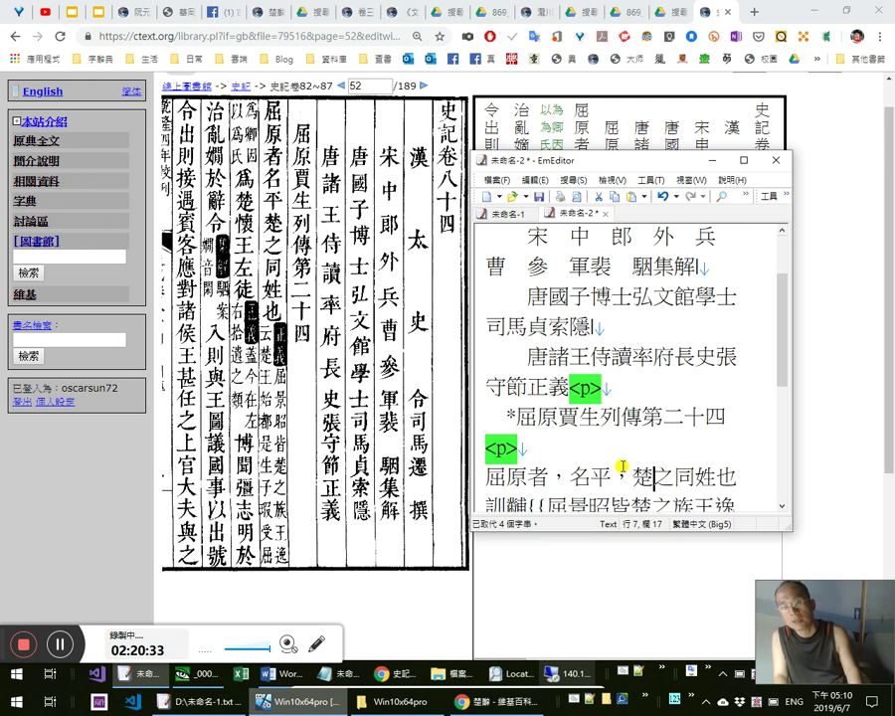
Close the sentence 楚之同姓也 with 。 before 訓
{"action": "key", "text": "shift+Left"}
{"action": "key", "text": "Right"}
{"action": "key", "text": "Right"}
{"action": "key", "text": "Right"}
{"action": "key", "text": "Right"}
{"action": "key", "text": "Right"}
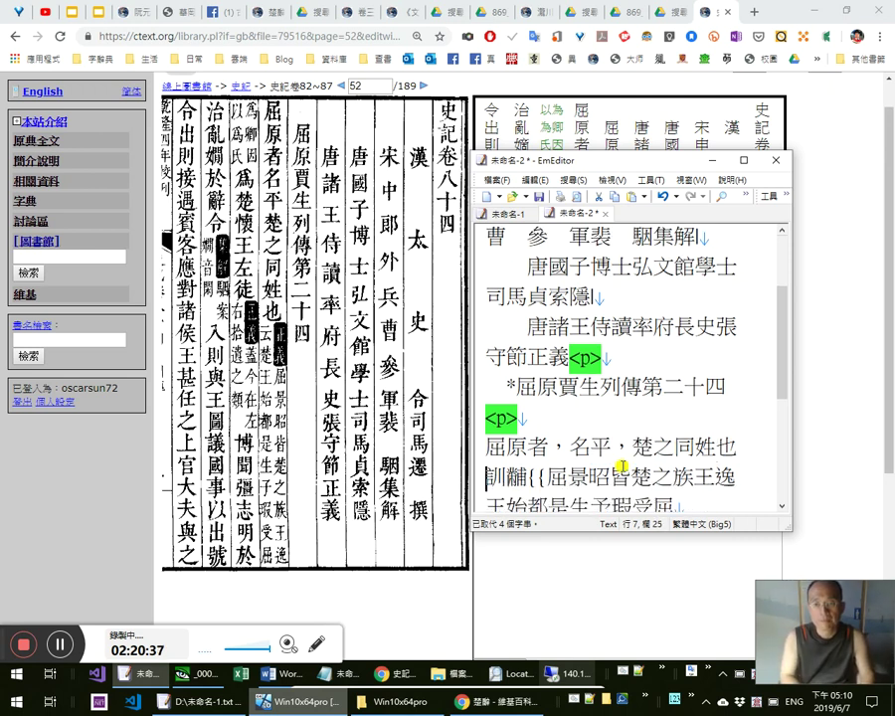
{"action": "type", "text": "。"}
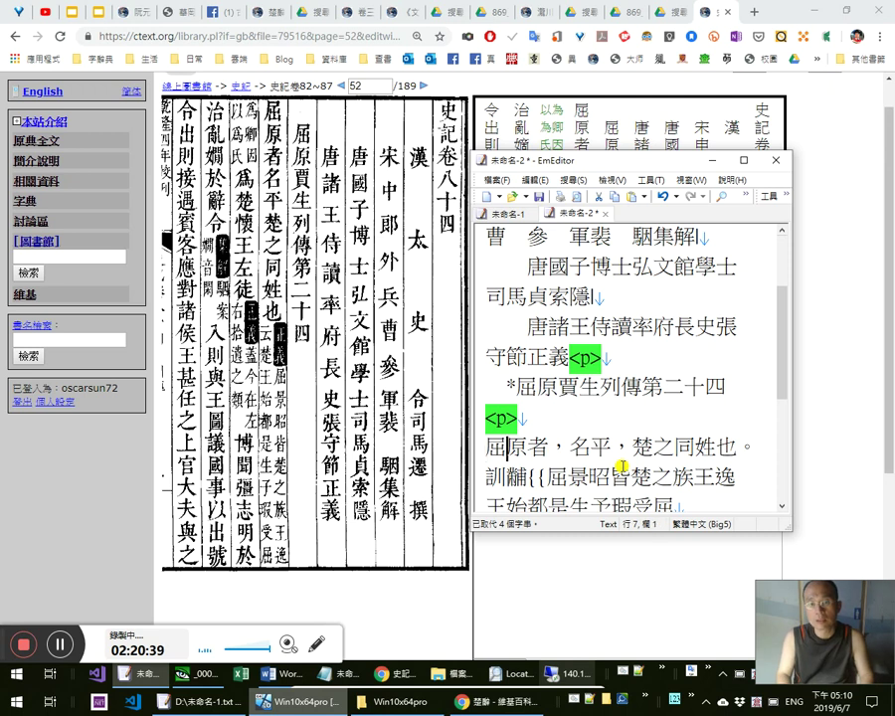
{"action": "key", "text": "shift+Right"}
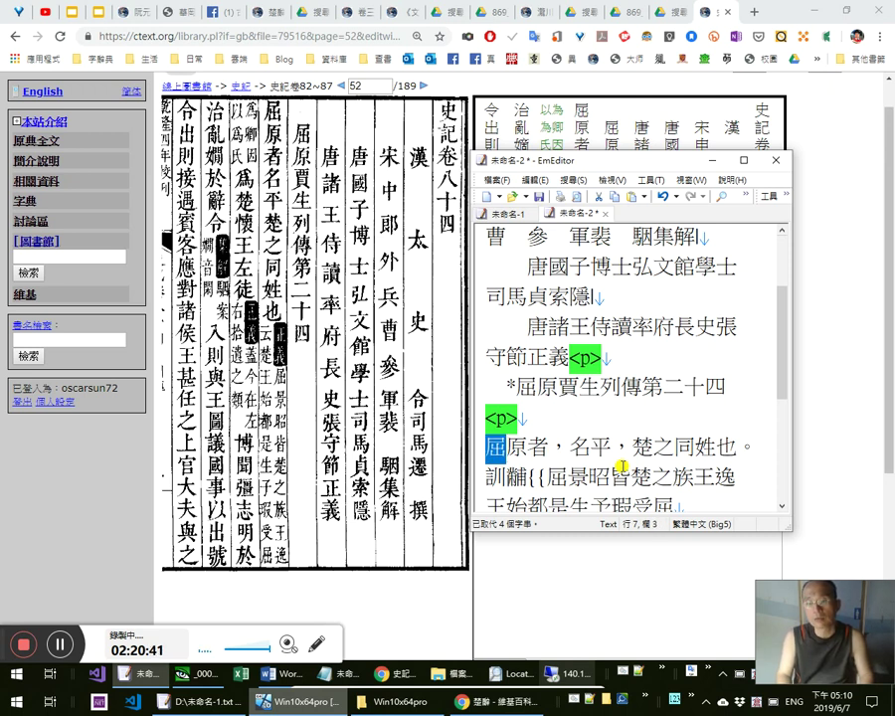
{"action": "key", "text": "Left"}
{"action": "key", "text": "Left"}
Insert 羋 after 楚之同姓 in the opening sentence and select the inserted character
{"action": "key", "text": "End"}
{"action": "key", "text": "Left"}
{"action": "key", "text": "Left"}
{"action": "key", "text": "Left"}
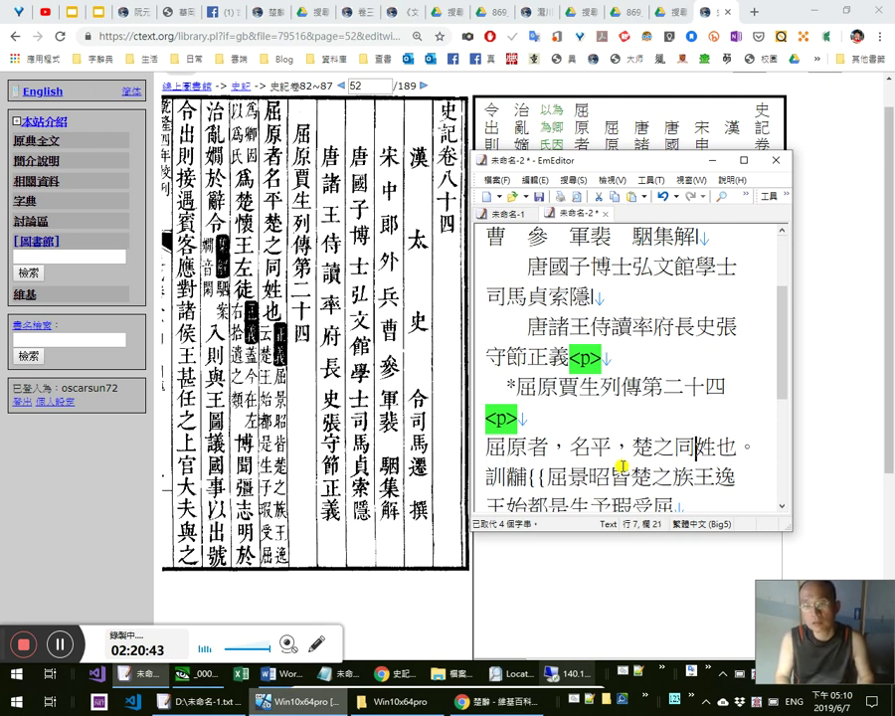
{"action": "key", "text": "shift+Right"}
{"action": "key", "text": "Right"}
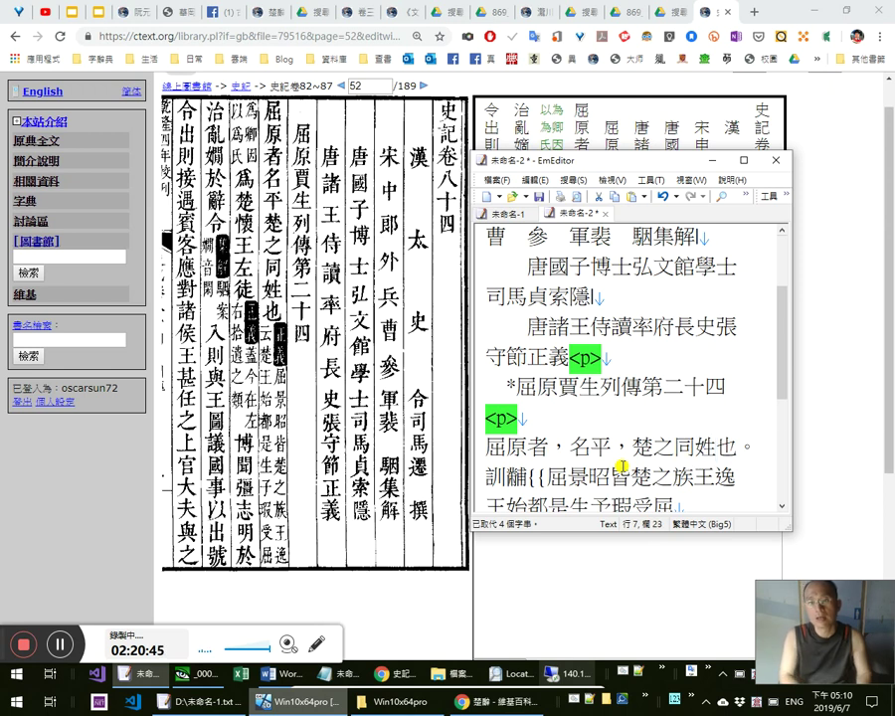
{"action": "type", "text": "國姓"}
{"action": "key", "text": "shift+Left"}
{"action": "key", "text": "shift+Left"}
{"action": "key", "text": "BackSpace"}
{"action": "type", "text": "芈"}
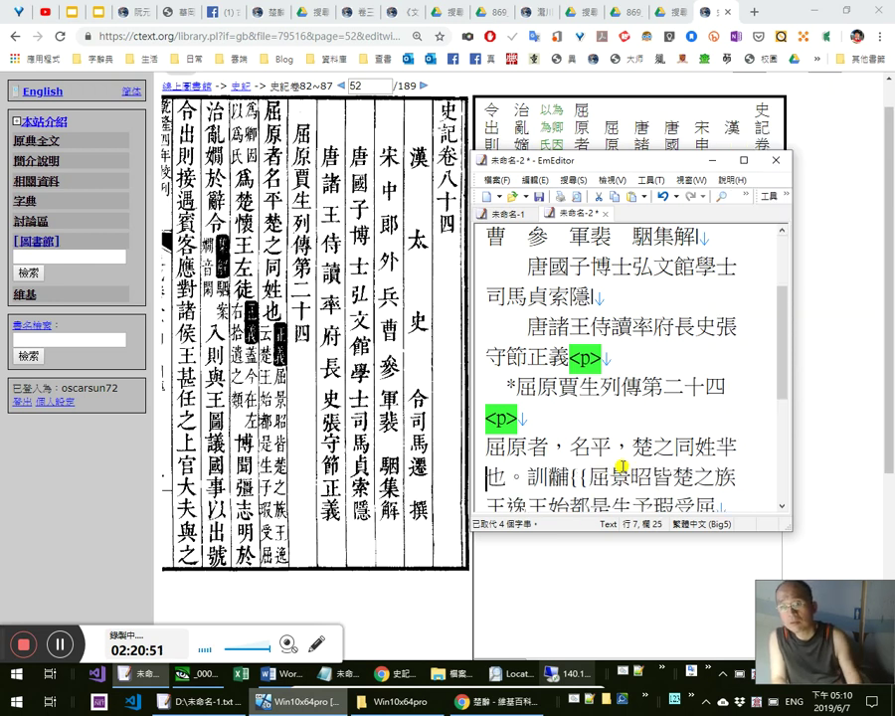
{"action": "key", "text": "shift+Left"}
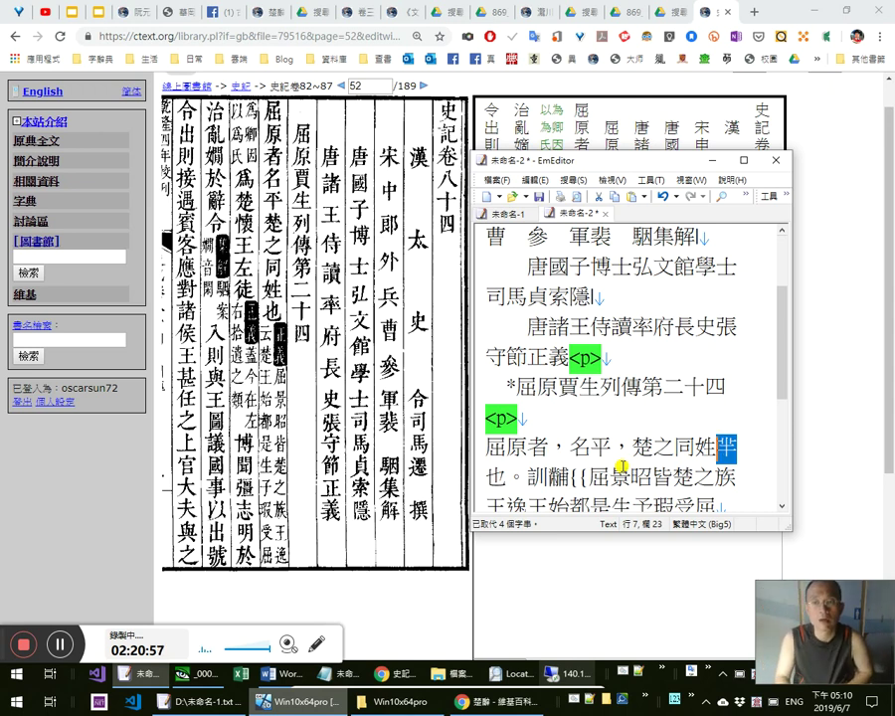
Delete 羋 after 楚之同姓 and remove the stray characters 訓黼 in front of the annotation's opening {{
{"action": "key", "text": "Delete"}
{"action": "key", "text": "Right"}
{"action": "key", "text": "Right"}
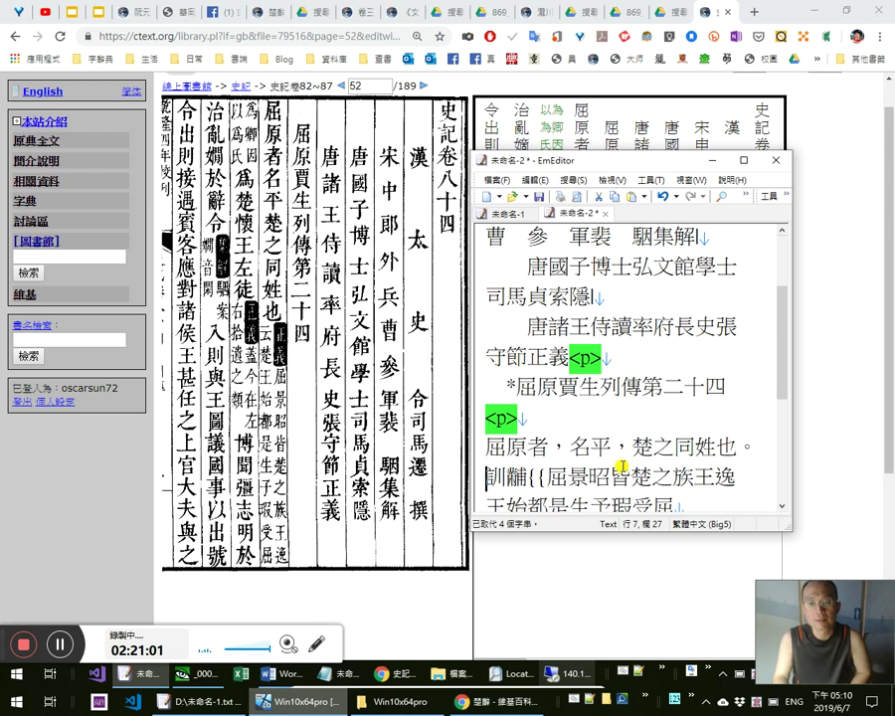
{"action": "key", "text": "Delete"}
{"action": "key", "text": "Delete"}
{"action": "key", "text": "Right"}
{"action": "key", "text": "Right"}
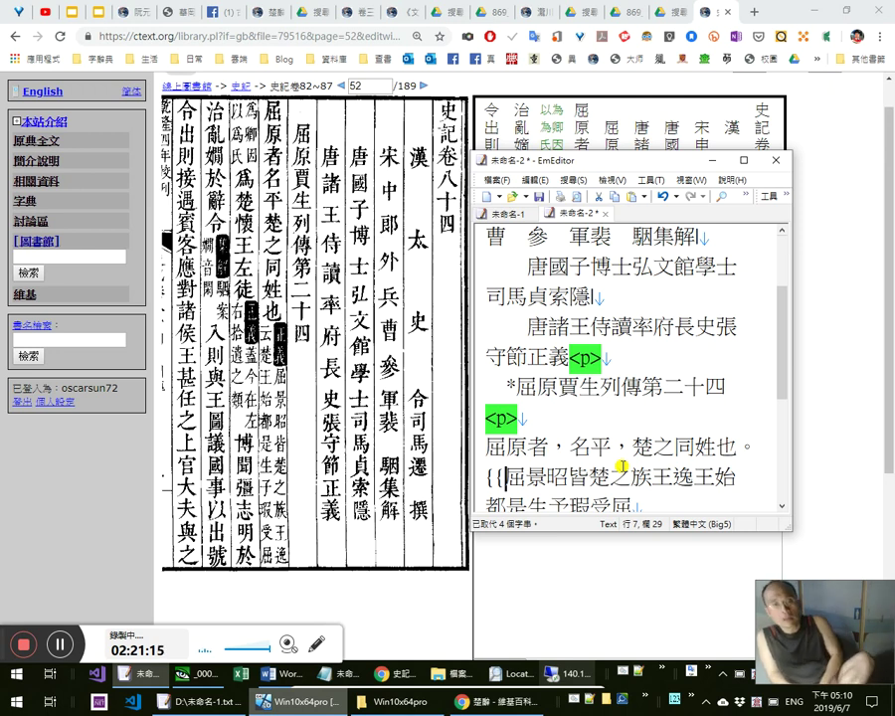
Insert 【平上去入】 at the start of the annotation after {{ and select the text inside the brackets
{"action": "type", "text": "【】"}
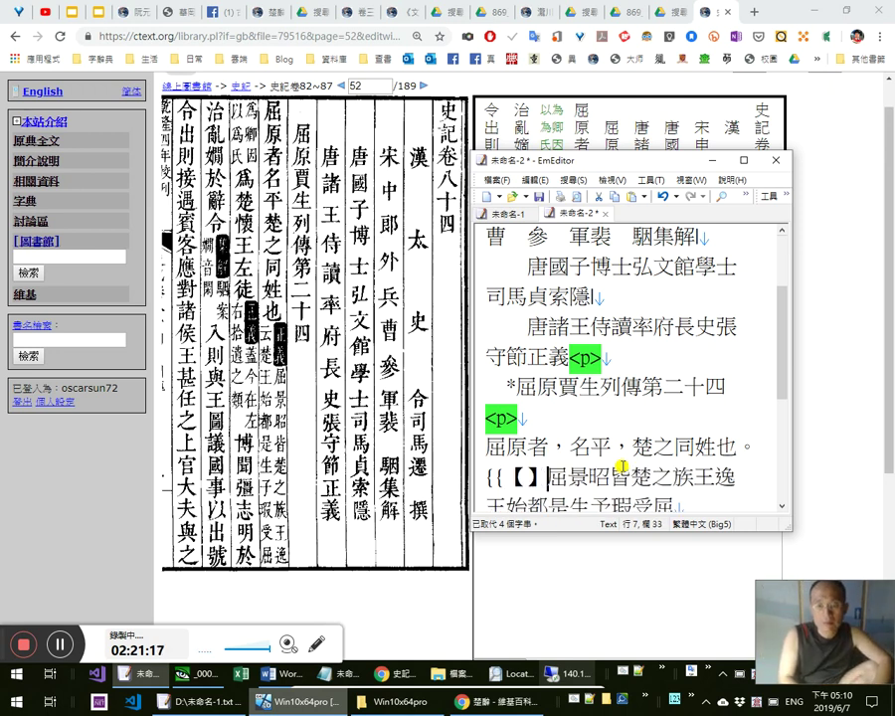
{"action": "key", "text": "Left"}
{"action": "type", "text": "平上去入"}
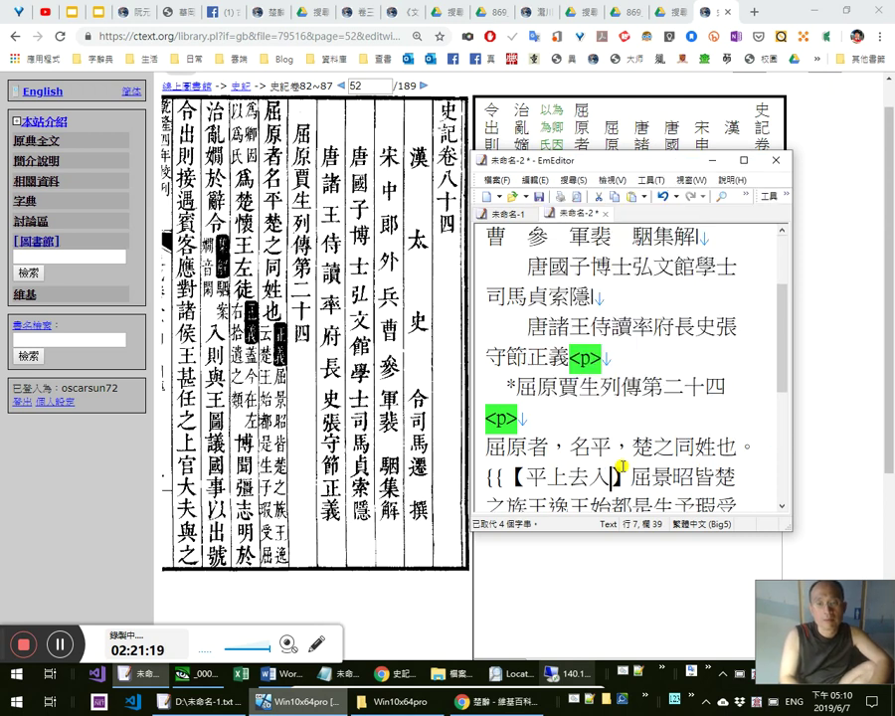
{"action": "key", "text": "shift+Left"}
{"action": "key", "text": "shift+Left"}
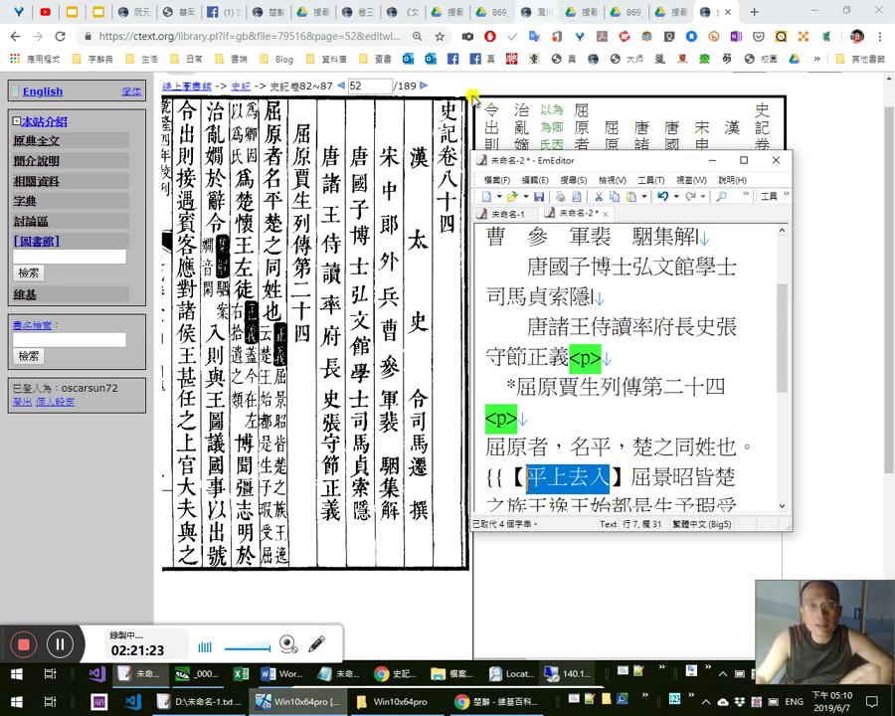
Examine scan page 53 and its transcription in a separate tab, close it, and return to the EmEditor text
{"action": "left_click", "coordinate": [423, 89]}
{"action": "left_click", "coordinate": [422, 90]}
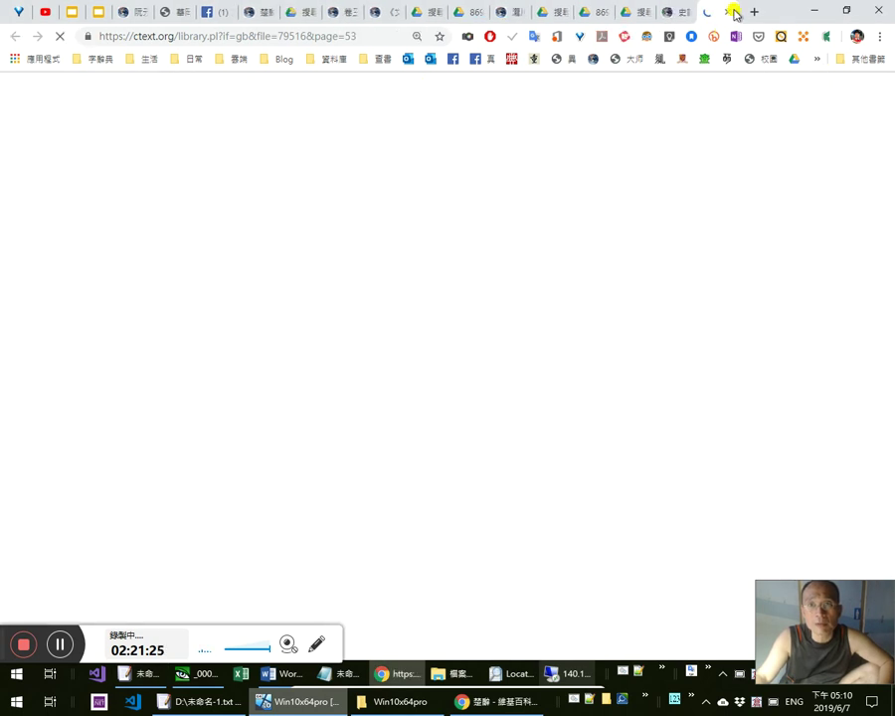
{"action": "left_click", "coordinate": [677, 18]}
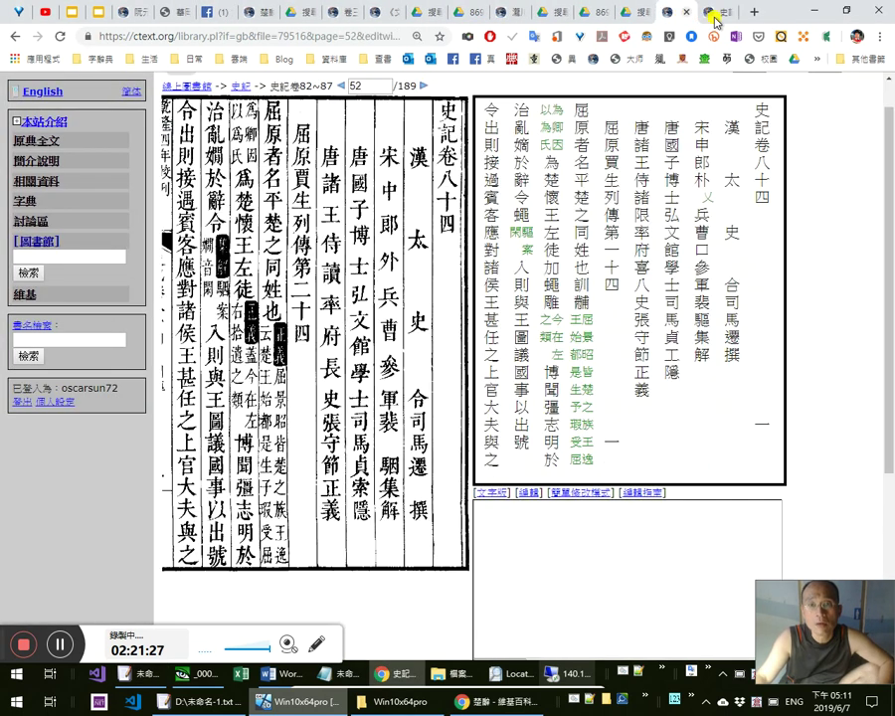
{"action": "left_click", "coordinate": [718, 20]}
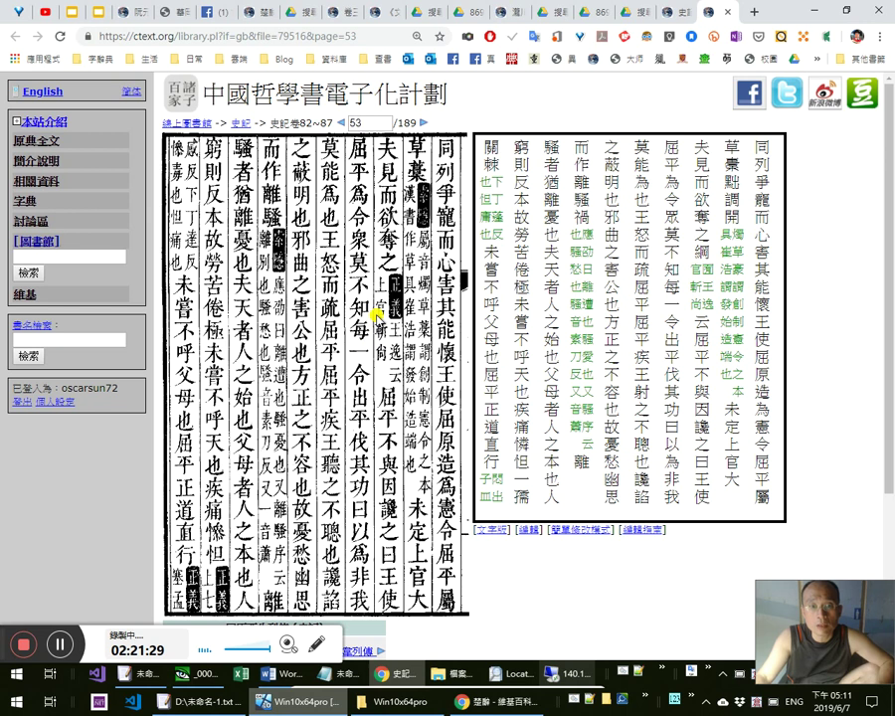
{"action": "middle_click", "coordinate": [717, 16]}
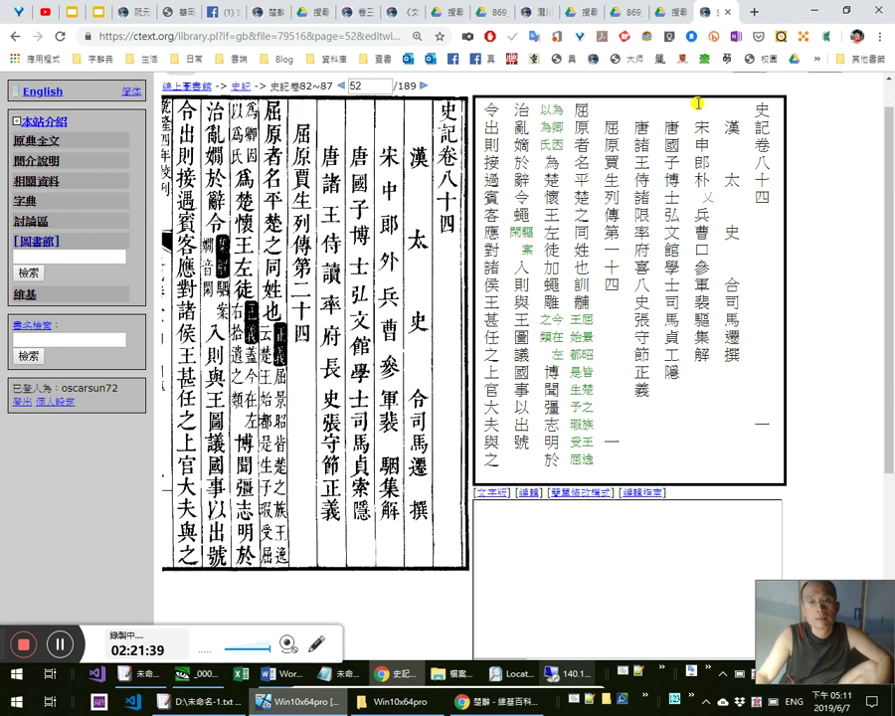
{"action": "scroll", "coordinate": [625, 398], "scroll_direction": "up", "scroll_amount": 2}
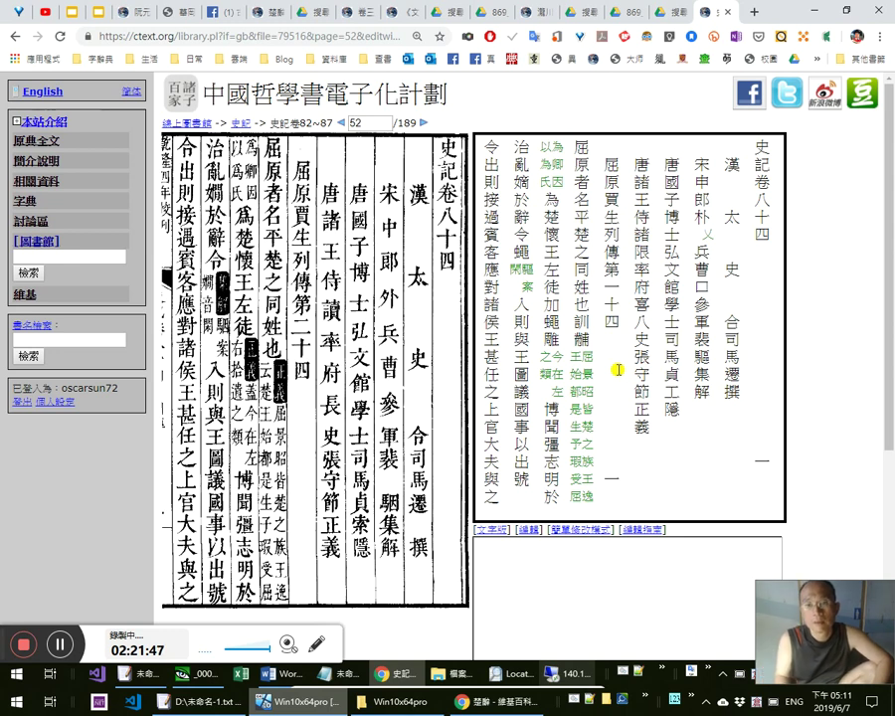
{"action": "key", "text": "alt+Tab"}
{"action": "key", "text": "alt+Tab"}
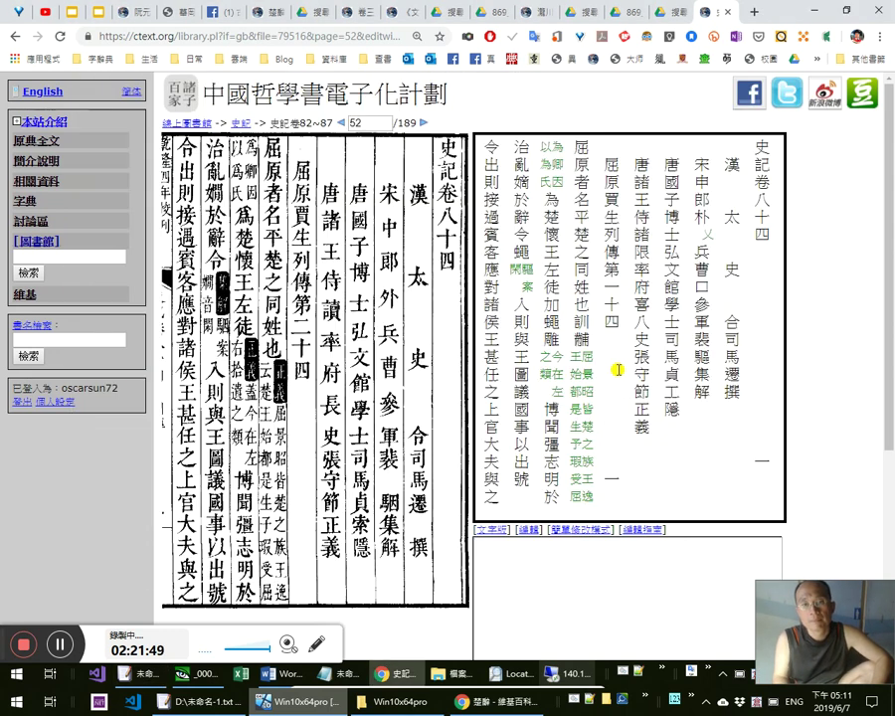
{"action": "key", "text": "alt+Tab"}
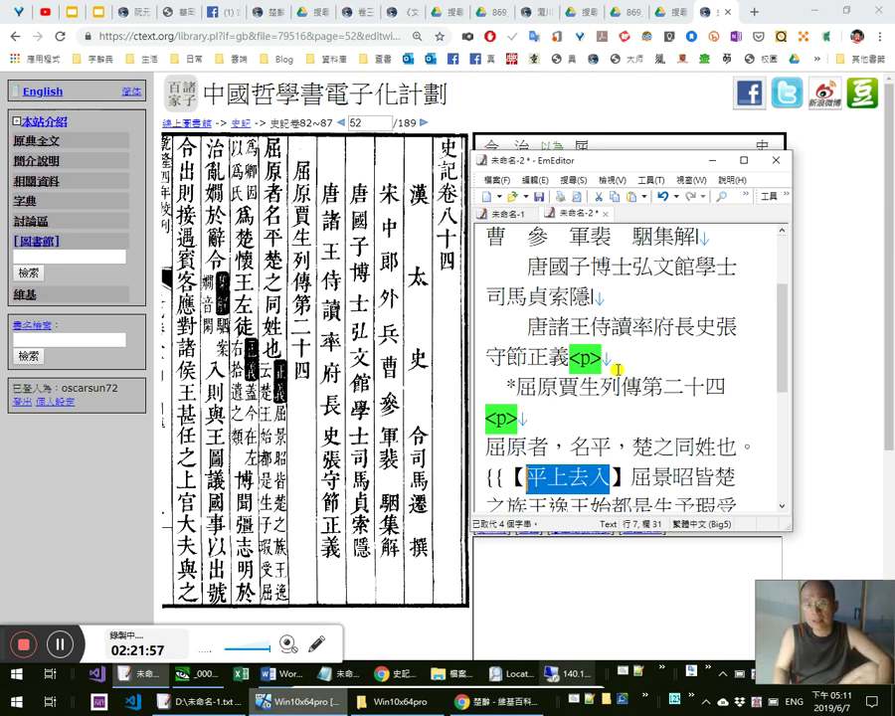
Review the opening sentence 屈原者，名平，楚之同姓也。 and the start of the annotation that follows it
{"action": "key", "text": "Left"}
{"action": "key", "text": "Left"}
{"action": "key", "text": "Left"}
{"action": "key", "text": "shift+Home"}
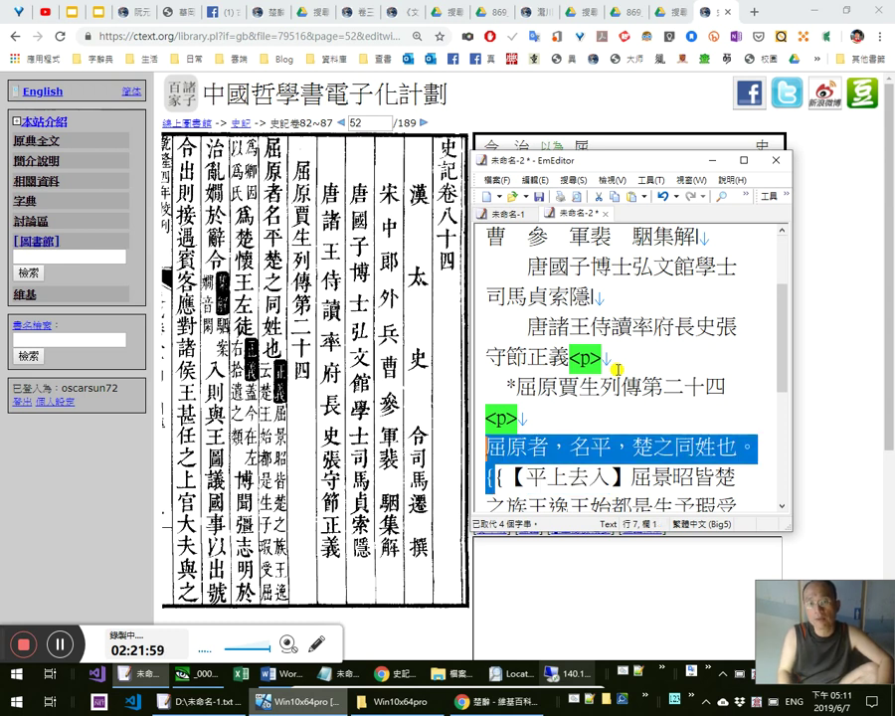
{"action": "key", "text": "Right"}
{"action": "key", "text": "Right"}
{"action": "key", "text": "Right"}
{"action": "key", "text": "Right"}
{"action": "key", "text": "Right"}
{"action": "key", "text": "Right"}
{"action": "key", "text": "Right"}
{"action": "key", "text": "Right"}
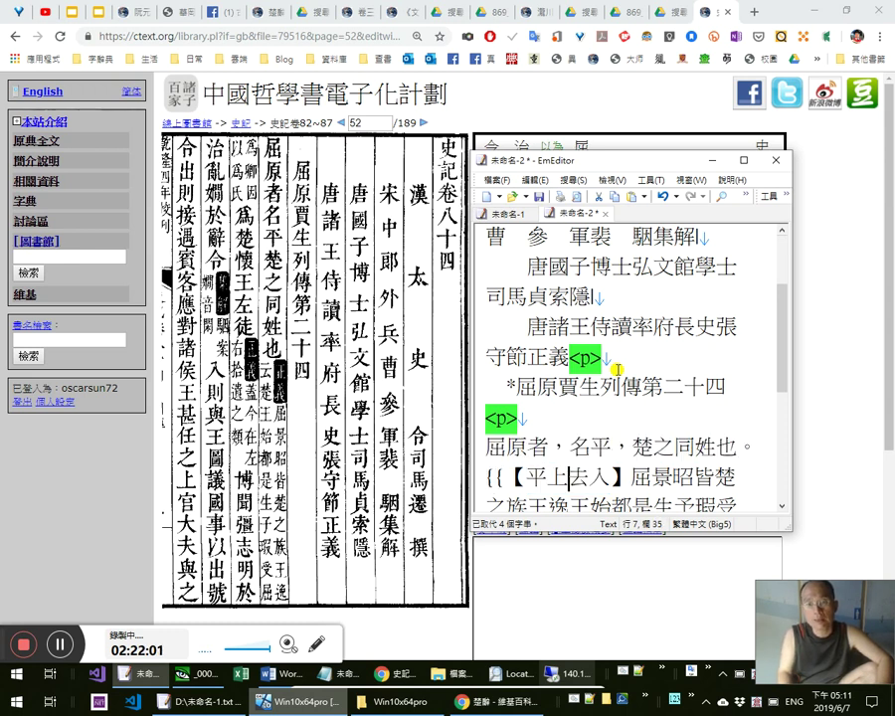
Replace 【平上去入】 at the start of the annotation with the title 《正義》
{"action": "key", "text": "Left"}
{"action": "key", "text": "shift+Left"}
{"action": "key", "text": "shift+Left"}
{"action": "key", "text": "shift+Left"}
{"action": "key", "text": "shift+Left"}
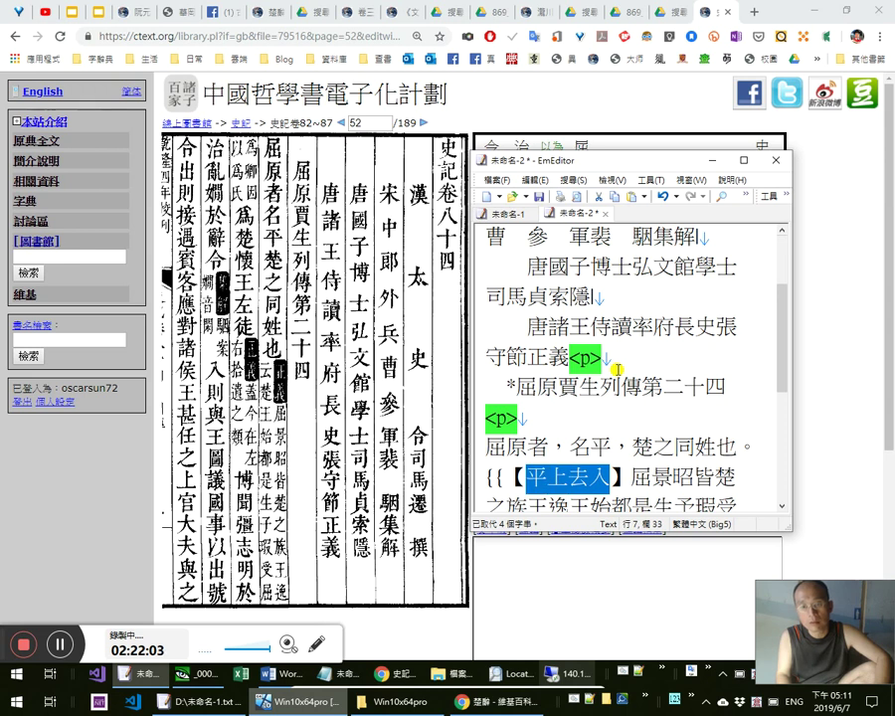
{"action": "key", "text": "BackSpace"}
{"action": "key", "text": "BackSpace"}
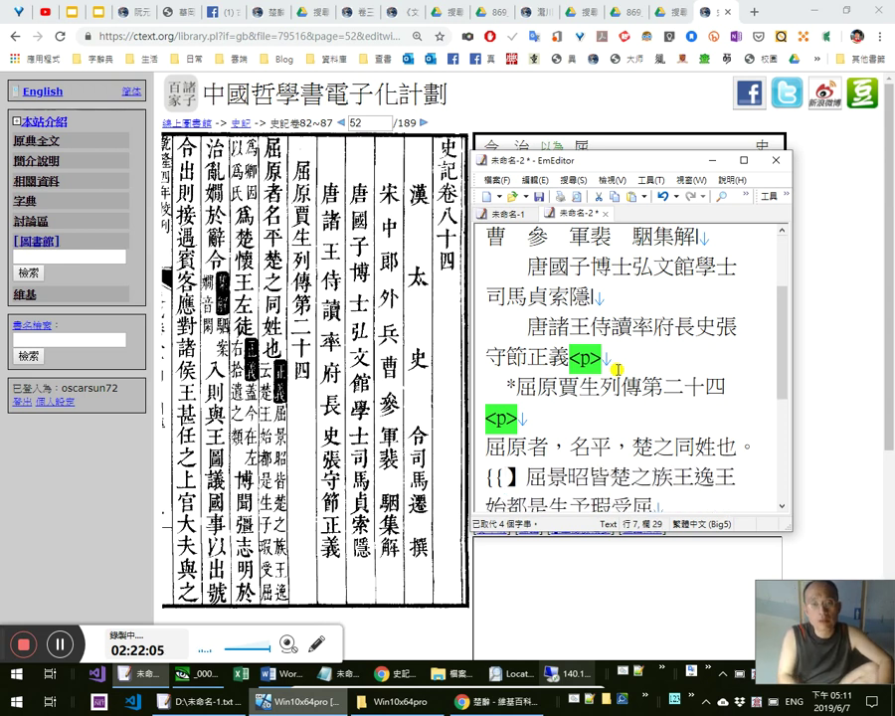
{"action": "type", "text": "《"}
{"action": "type", "text": "正義》"}
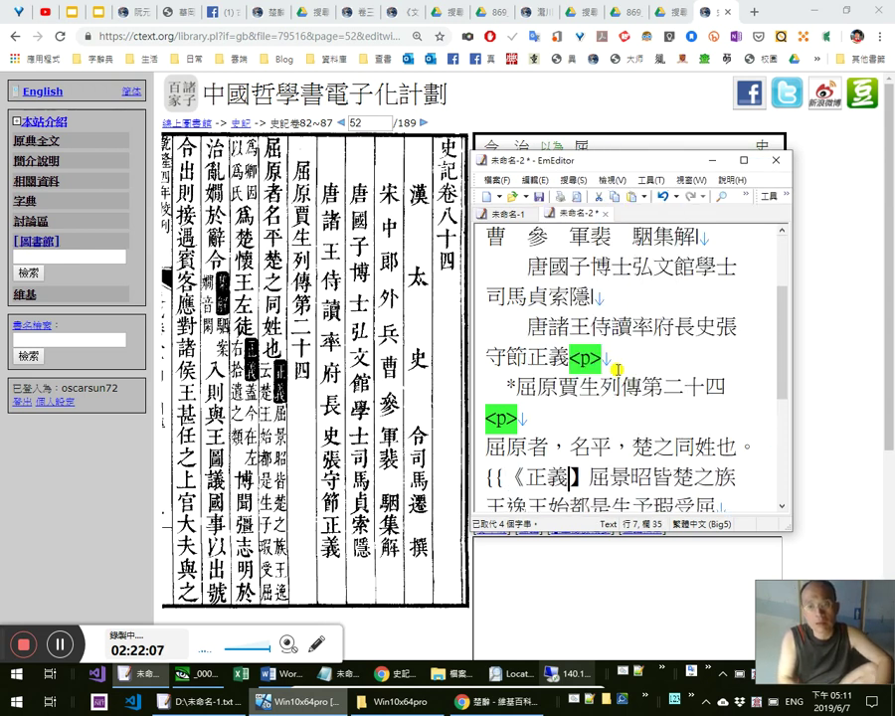
{"action": "key", "text": "Delete"}
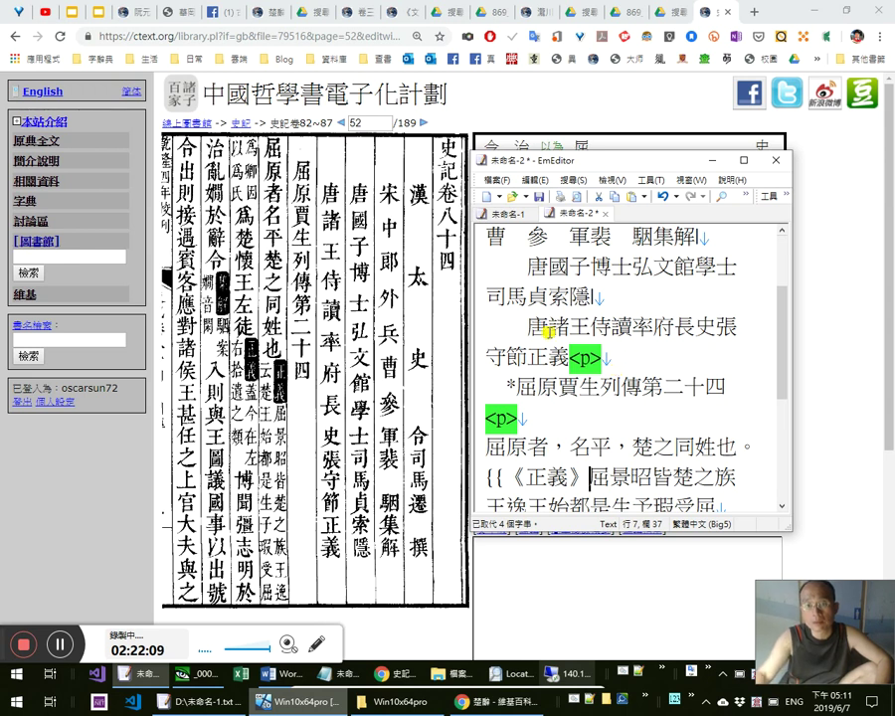
Examine the commentator's name and the title 正義 in the byline above the chapter heading by highlighting them
{"action": "left_click_drag", "start_coordinate": [527, 356], "coordinate": [723, 326]}
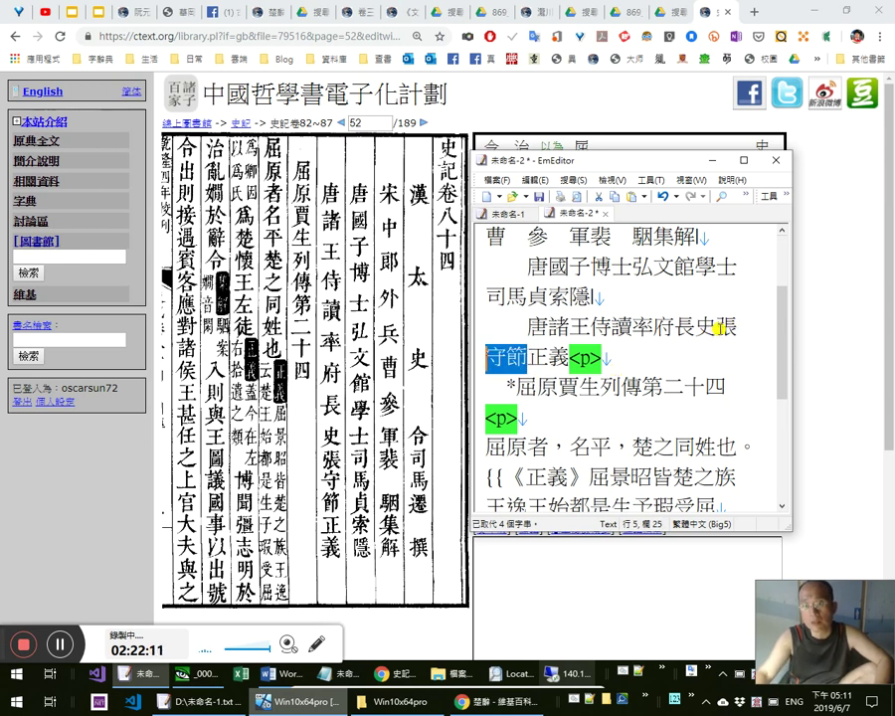
{"action": "left_click_drag", "start_coordinate": [529, 358], "coordinate": [551, 358]}
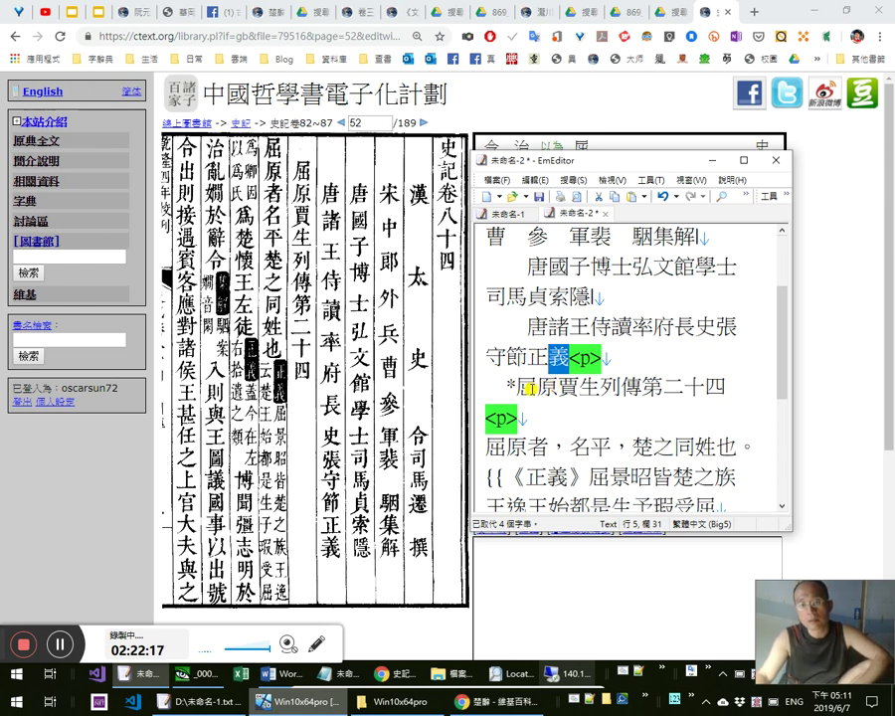
{"action": "left_click", "coordinate": [580, 409]}
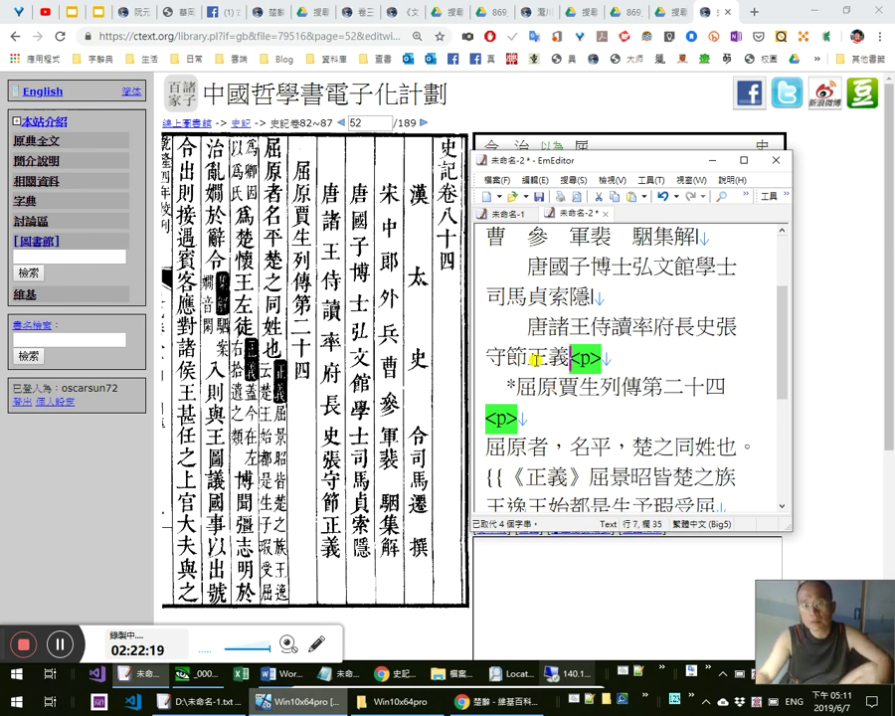
{"action": "double_click", "coordinate": [549, 361]}
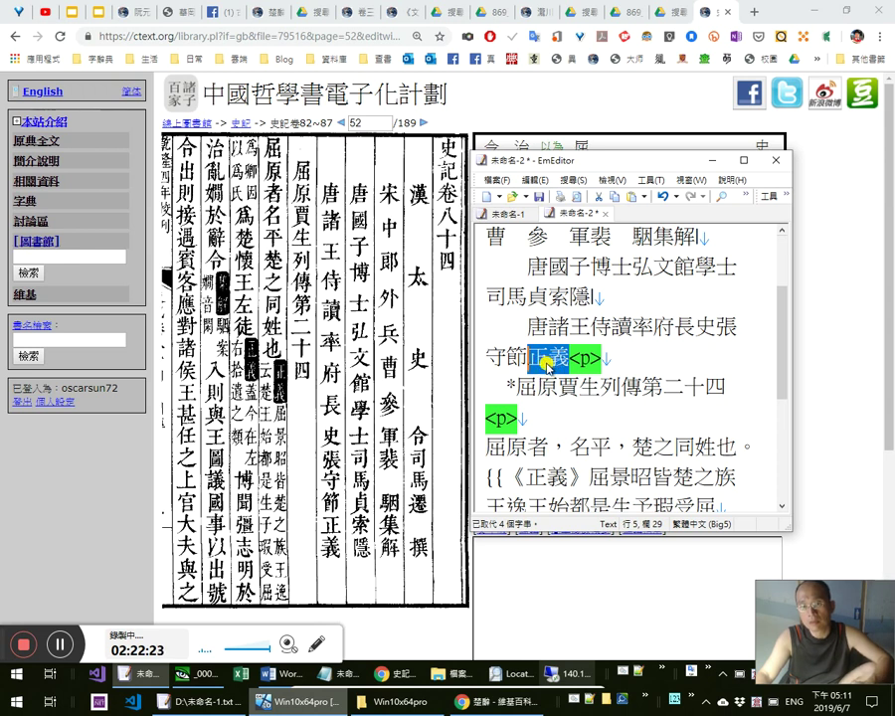
{"action": "left_click_drag", "start_coordinate": [528, 360], "coordinate": [543, 356]}
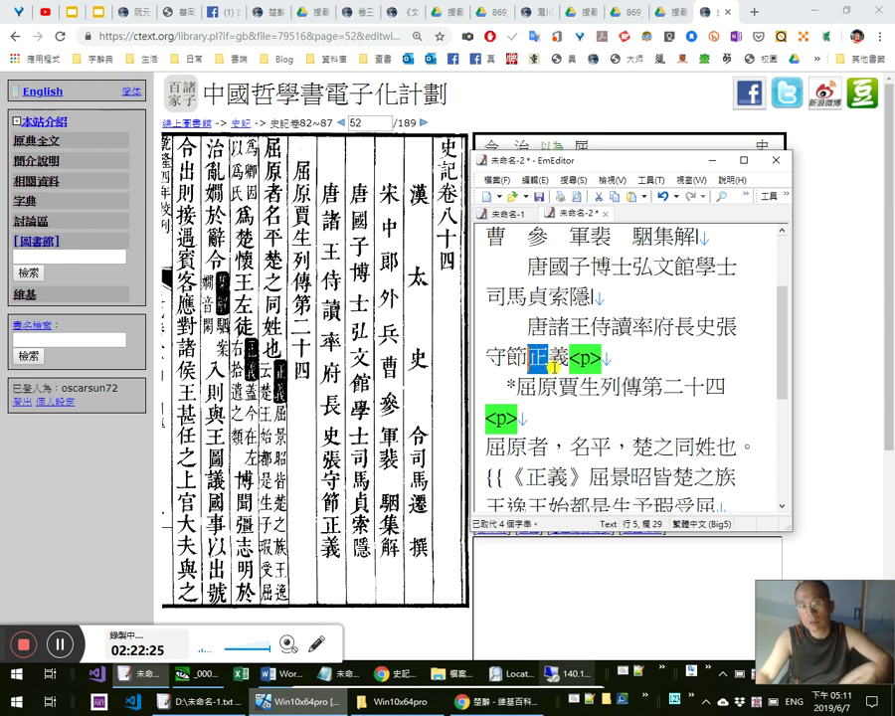
Punctuate the start of the annotation as 《正義》：屈、景、昭皆楚之族。
{"action": "left_click", "coordinate": [591, 477]}
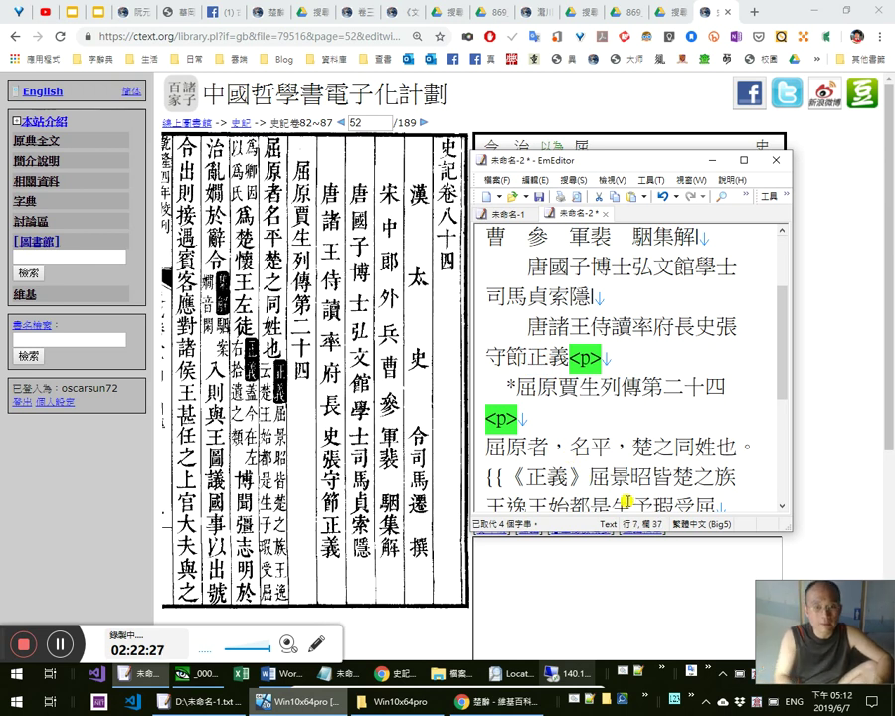
{"action": "type", "text": "："}
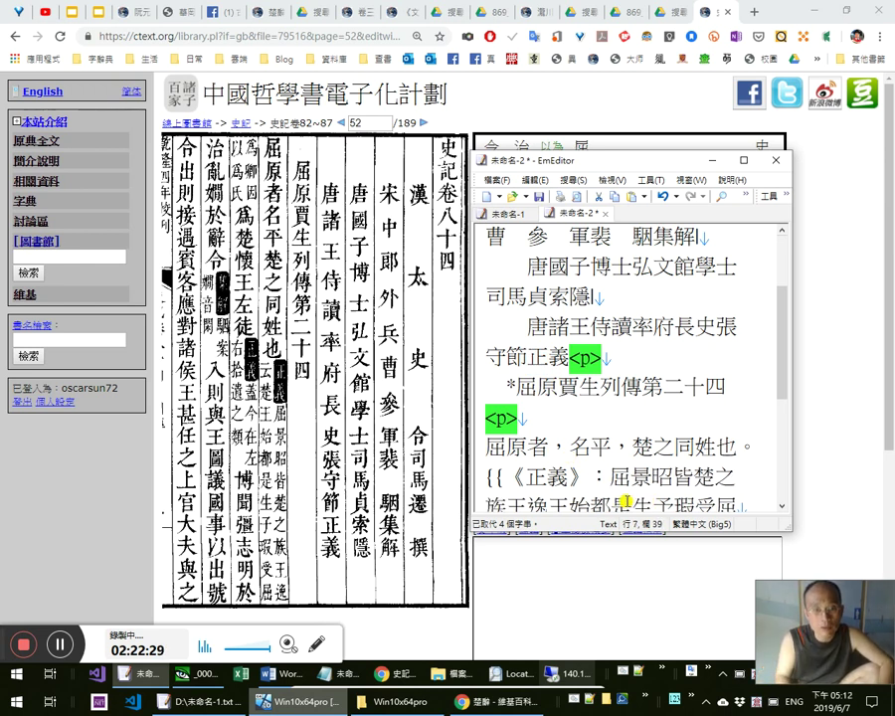
{"action": "key", "text": "Right"}
{"action": "type", "text": "、"}
{"action": "key", "text": "Right"}
{"action": "type", "text": "、"}
{"action": "key", "text": "Right"}
{"action": "key", "text": "Right"}
{"action": "key", "text": "Right"}
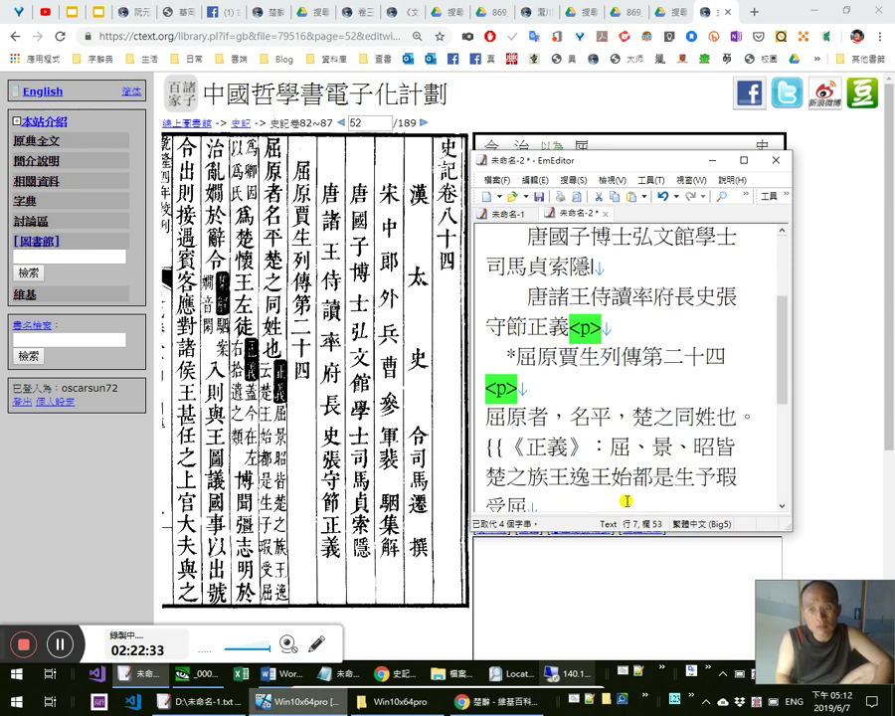
{"action": "key", "text": "Right"}
{"action": "key", "text": "Right"}
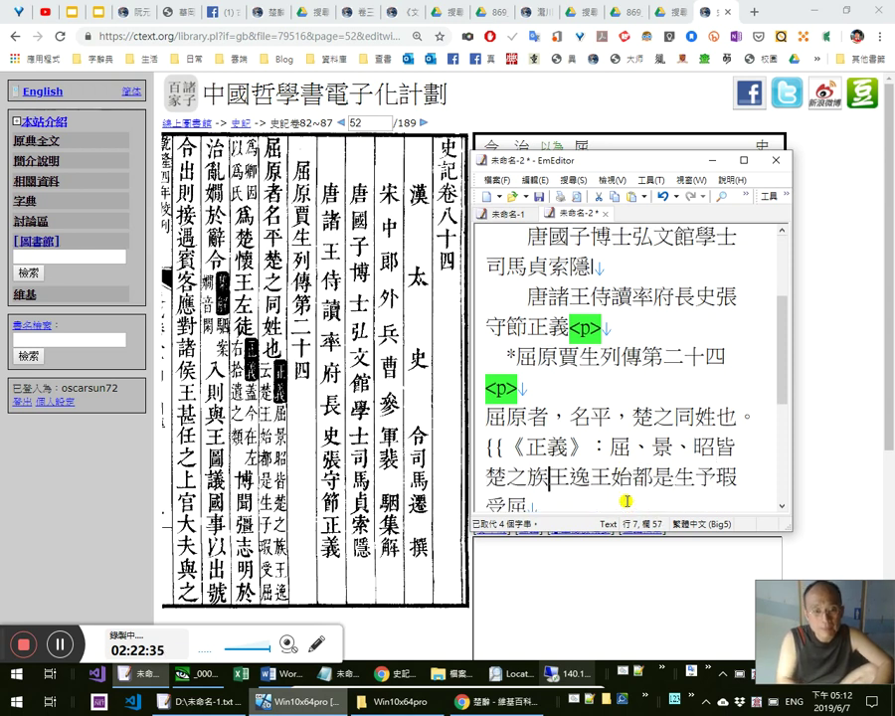
{"action": "type", "text": "。"}
Try inserting 羊 and 羋 after 昭 in the 《正義》 note, and delete the inserted character
{"action": "key", "text": "Left"}
{"action": "key", "text": "Left"}
{"action": "key", "text": "Left"}
{"action": "key", "text": "Left"}
{"action": "key", "text": "Left"}
{"action": "key", "text": "Left"}
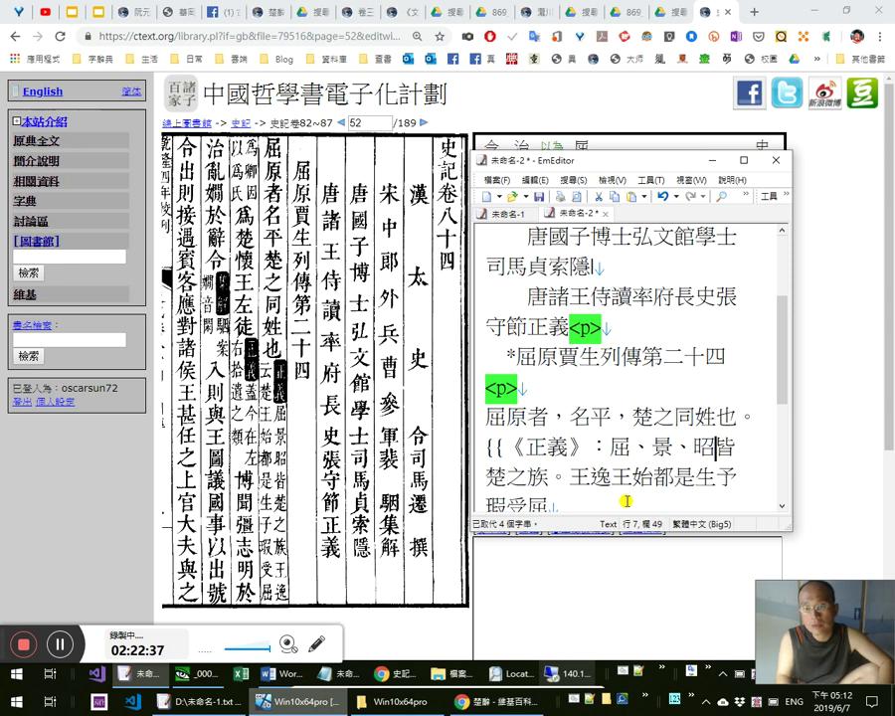
{"action": "key", "text": "Right"}
{"action": "type", "text": "羊"}
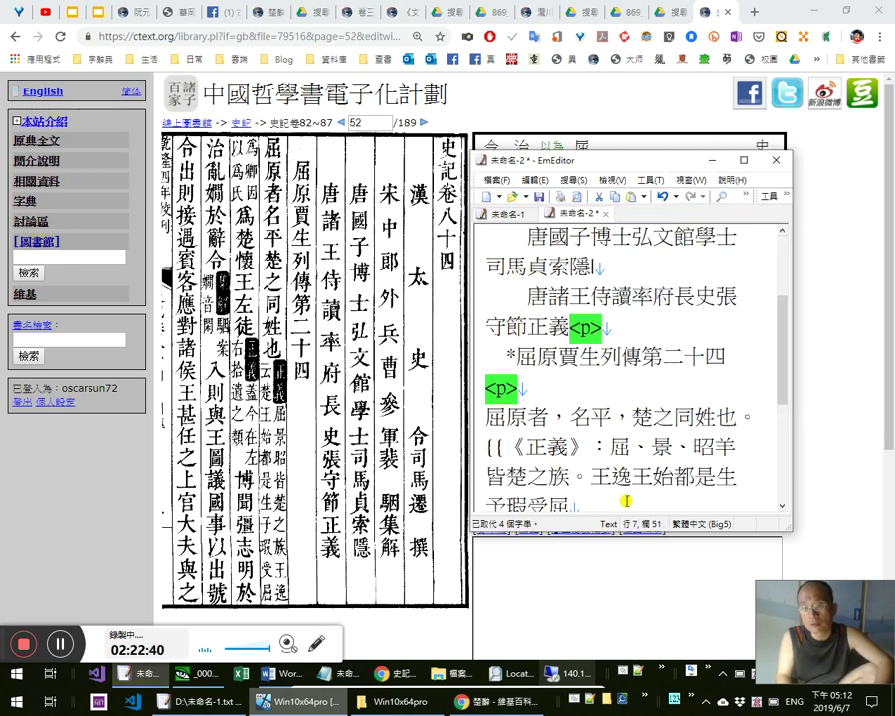
{"action": "key", "text": "shift+Left"}
{"action": "key", "text": "shift+Left"}
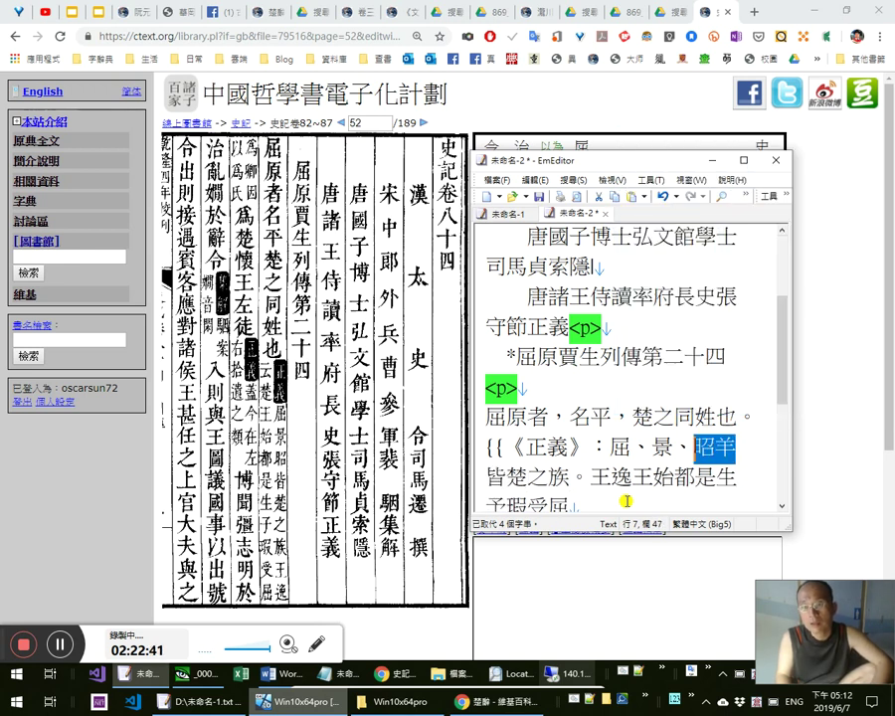
{"action": "key", "text": "shift+Right"}
{"action": "type", "text": "芈"}
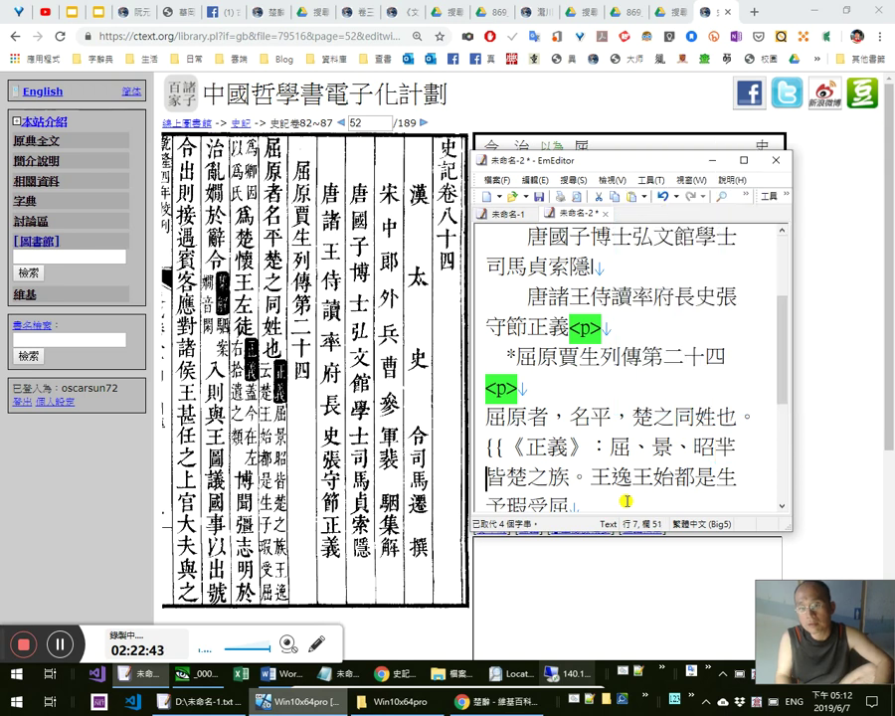
{"action": "key", "text": "Delete"}
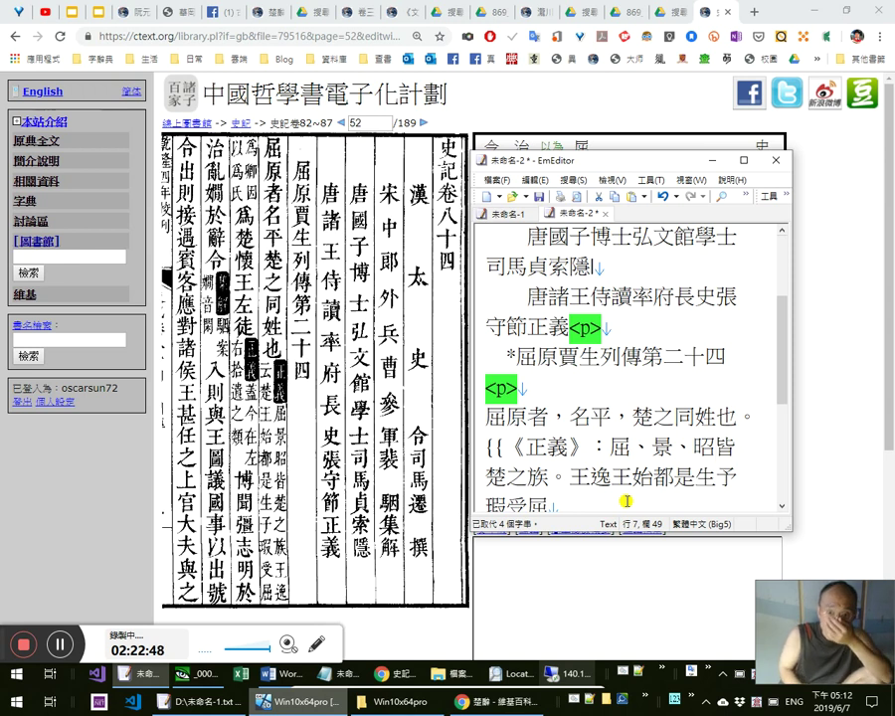
{"action": "key", "text": "Right"}
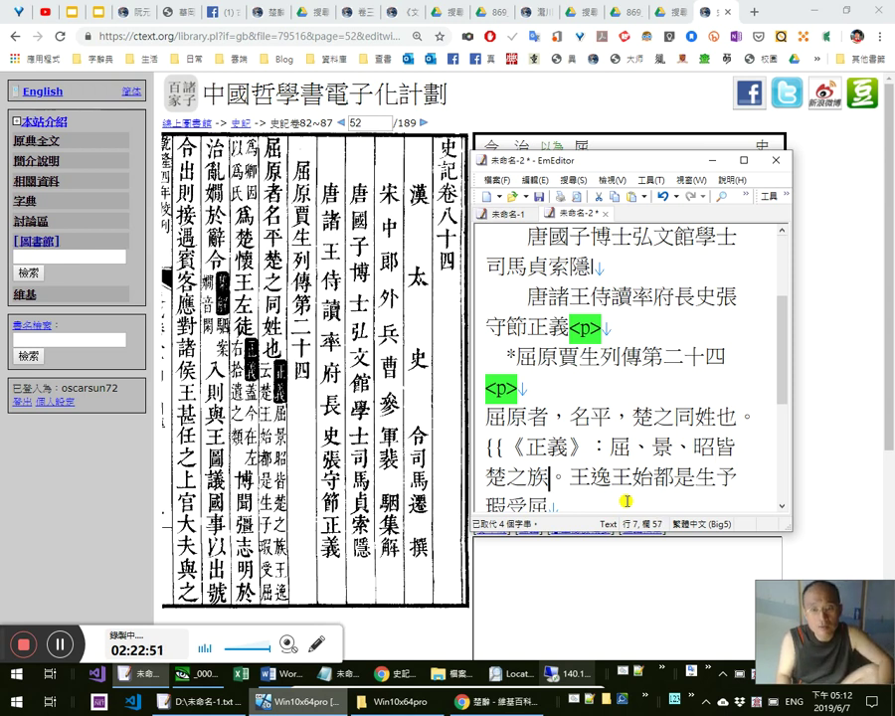
{"action": "type", "text": "a老生常談"}
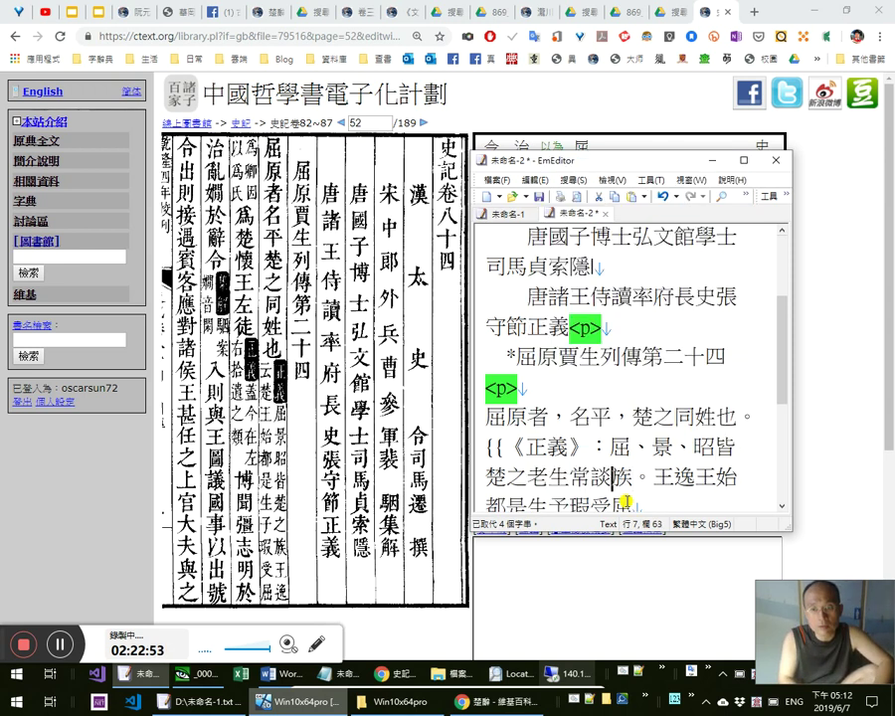
{"action": "key", "text": "shift+Left"}
{"action": "key", "text": "shift+Left"}
{"action": "key", "text": "shift+Left"}
{"action": "key", "text": "shift+Left"}
{"action": "type", "text": "宗"}
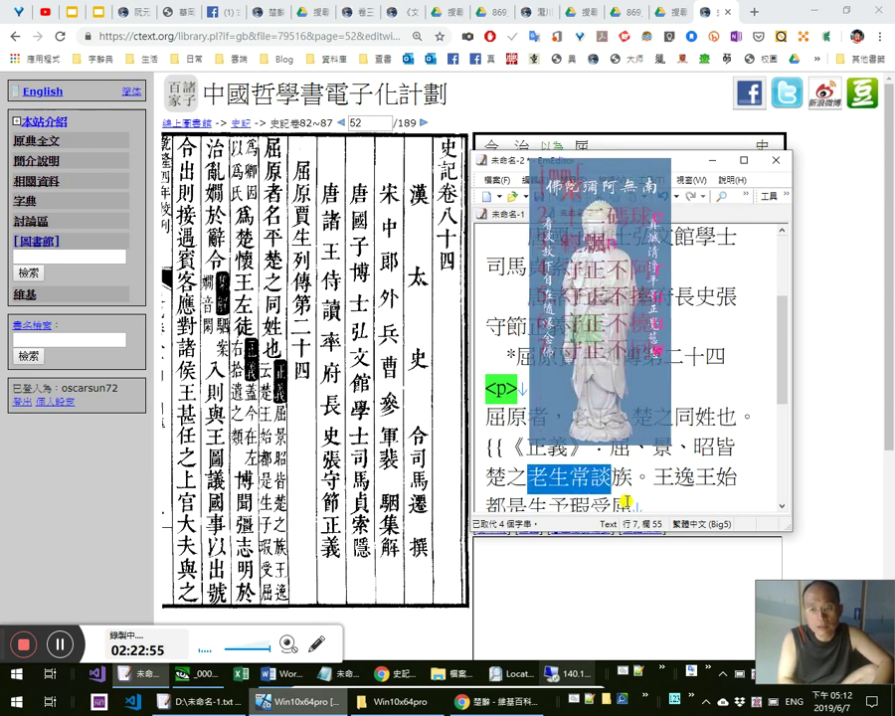
{"action": "key", "text": "BackSpace"}
{"action": "key", "text": "Right"}
Examine the opening words 屈原者 of the biography by highlighting them
{"action": "key", "text": "shift+Up"}
{"action": "key", "text": "shift+Up"}
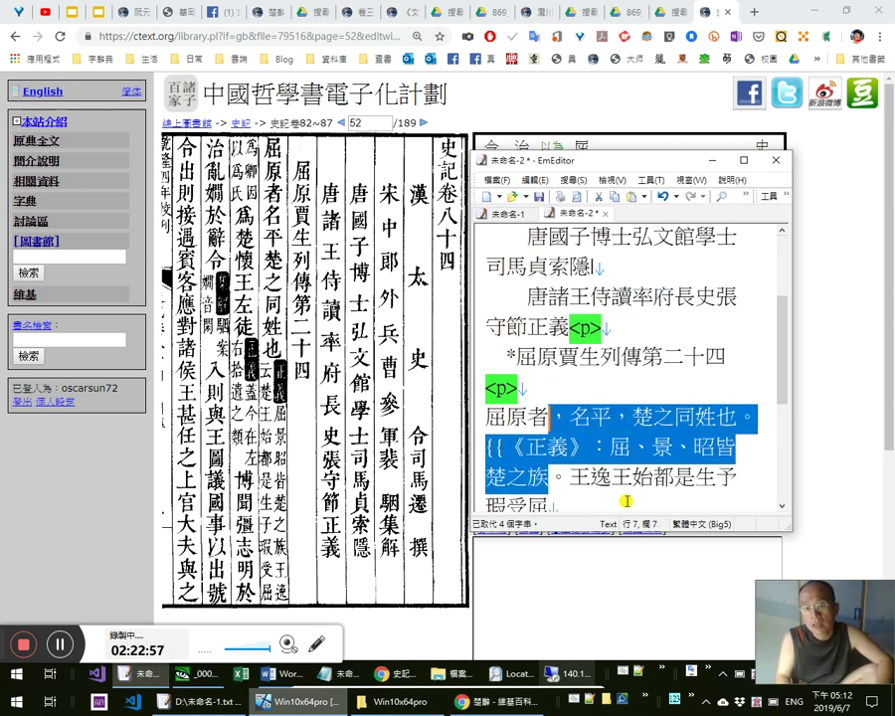
{"action": "key", "text": "Left"}
{"action": "key", "text": "shift+Left"}
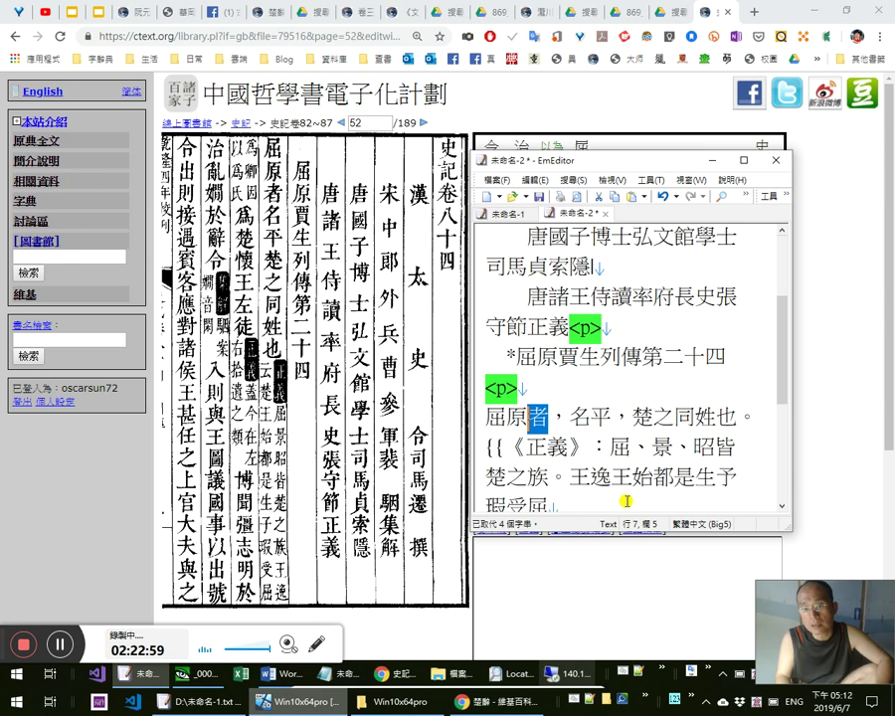
{"action": "key", "text": "shift+Left"}
{"action": "key", "text": "shift+Left"}
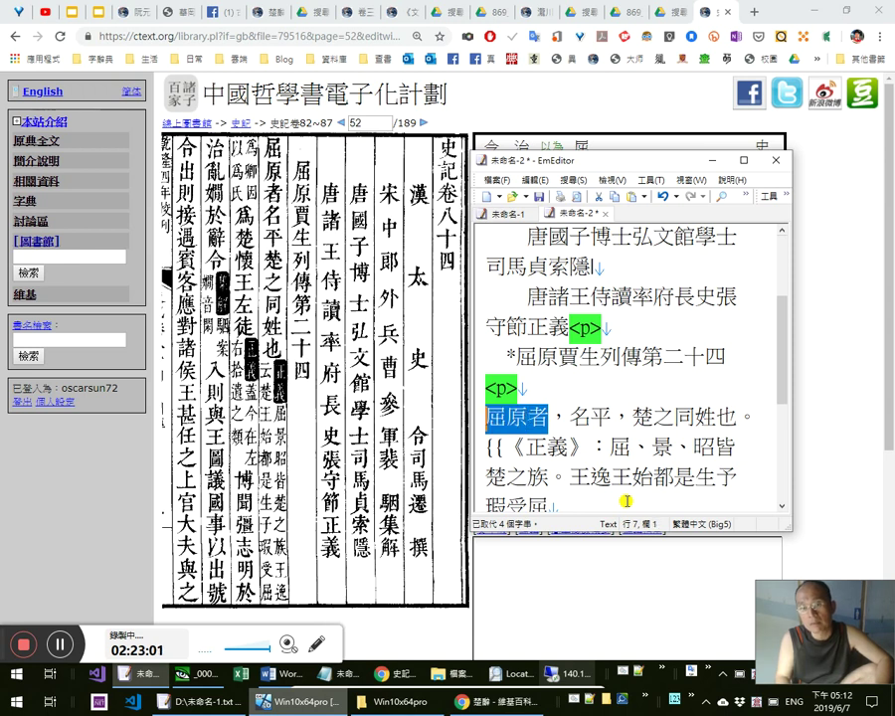
{"action": "key", "text": "Right"}
{"action": "key", "text": "shift+Left"}
{"action": "key", "text": "shift+Left"}
{"action": "key", "text": "shift+Left"}
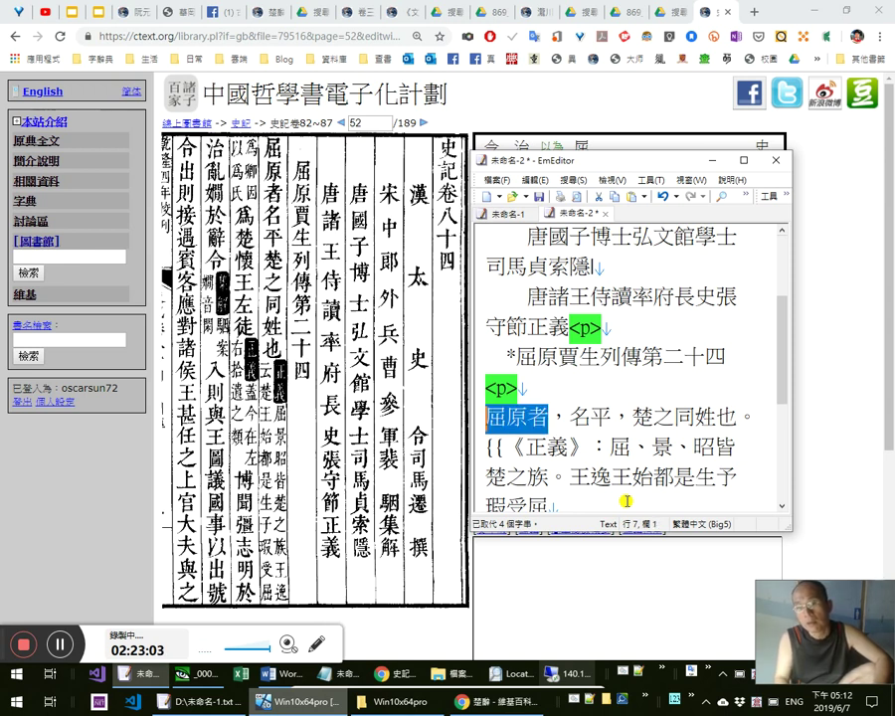
{"action": "key", "text": "Left"}
{"action": "key", "text": "shift+Right"}
{"action": "key", "text": "shift+Right"}
{"action": "key", "text": "shift+Right"}
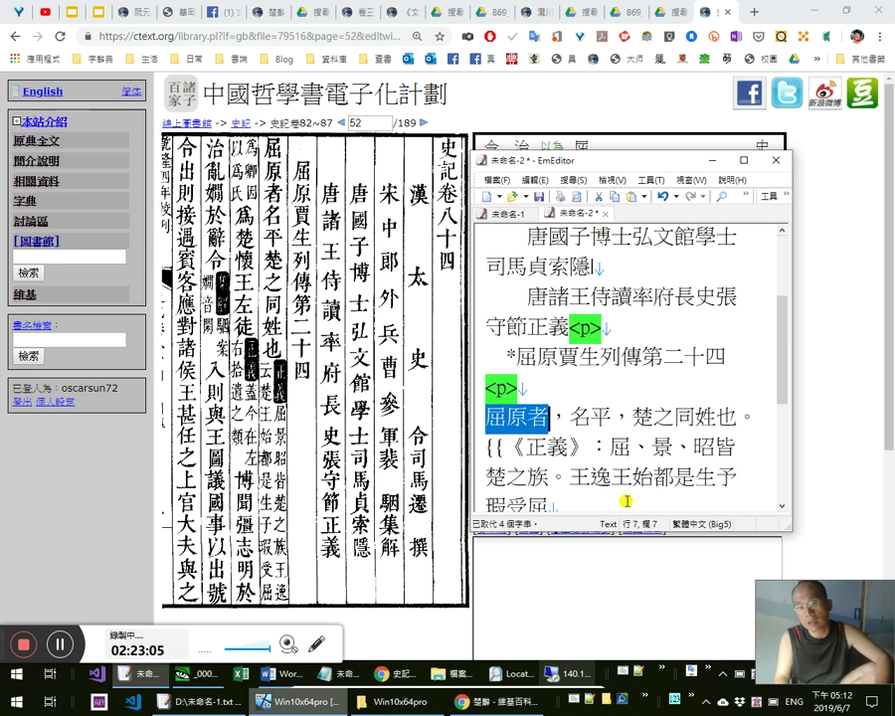
{"action": "key", "text": "Left"}
Replace the 王 after 王逸 in the 《正義》 note with 云：
{"action": "key", "text": "Right"}
{"action": "key", "text": "Right"}
{"action": "key", "text": "Right"}
{"action": "key", "text": "Right"}
{"action": "key", "text": "Right"}
{"action": "key", "text": "Right"}
{"action": "key", "text": "Right"}
{"action": "key", "text": "Right"}
{"action": "key", "text": "Right"}
{"action": "key", "text": "Right"}
{"action": "key", "text": "Right"}
{"action": "key", "text": "Right"}
{"action": "key", "text": "Right"}
{"action": "key", "text": "Right"}
{"action": "key", "text": "Right"}
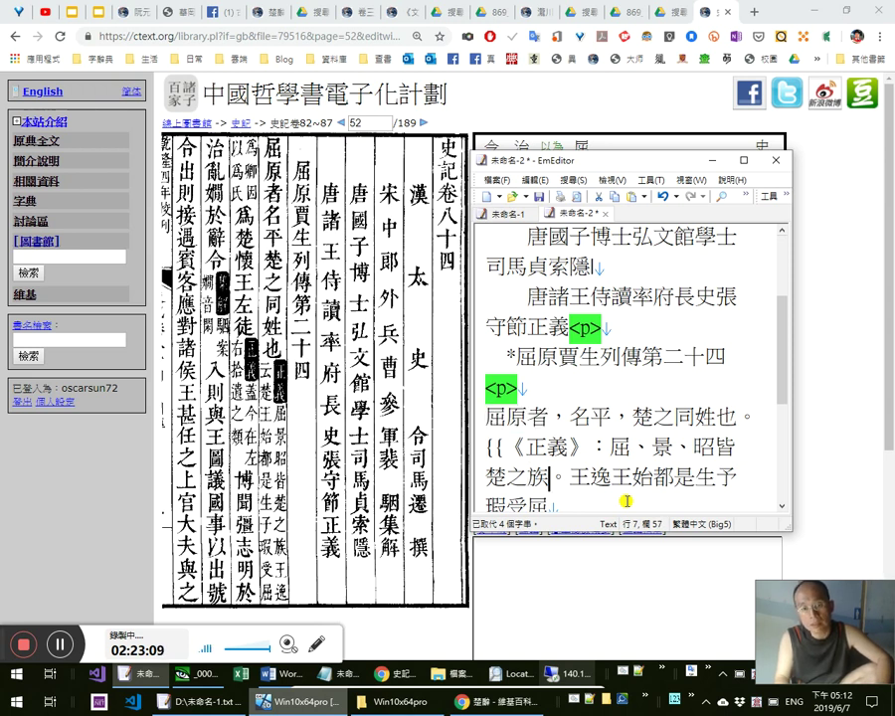
{"action": "key", "text": "Right"}
{"action": "key", "text": "Right"}
{"action": "key", "text": "Right"}
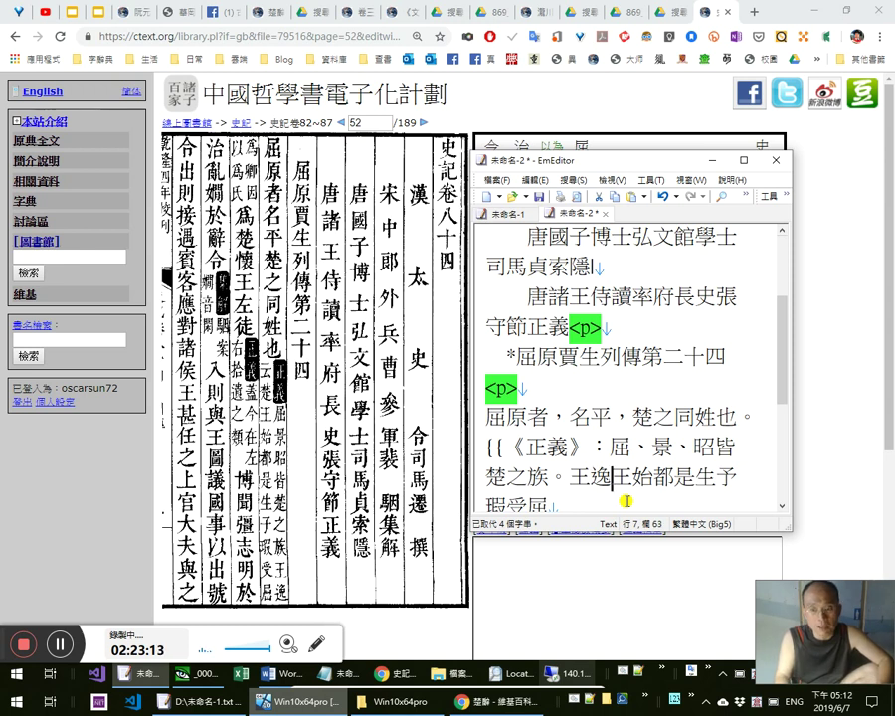
{"action": "key", "text": "shift+Right"}
{"action": "key", "text": "ctrl+c"}
{"action": "type", "text": "云："}
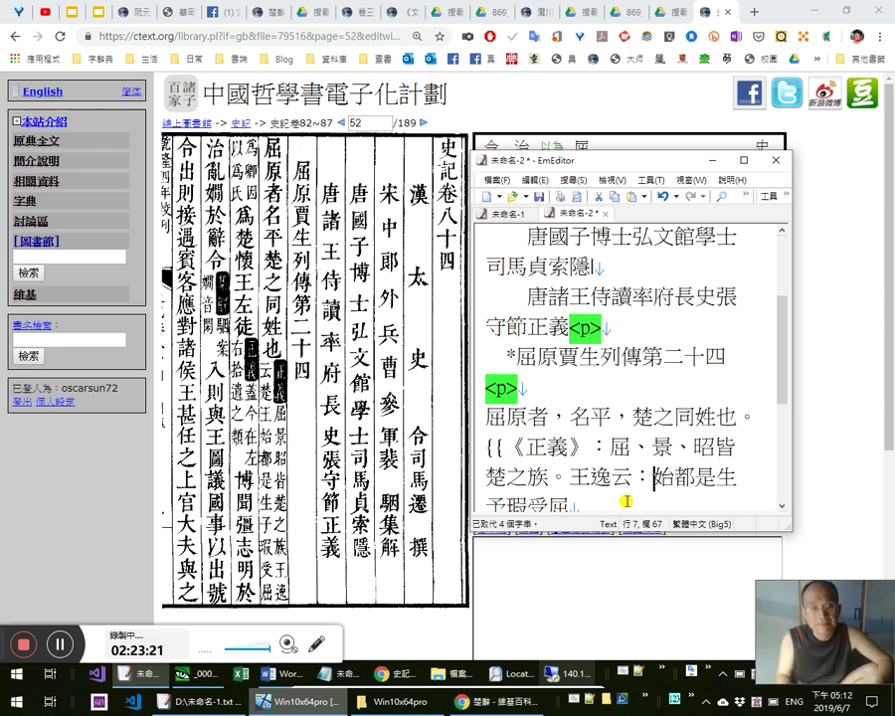
{"action": "key", "text": "Right"}
{"action": "key", "text": "Left"}
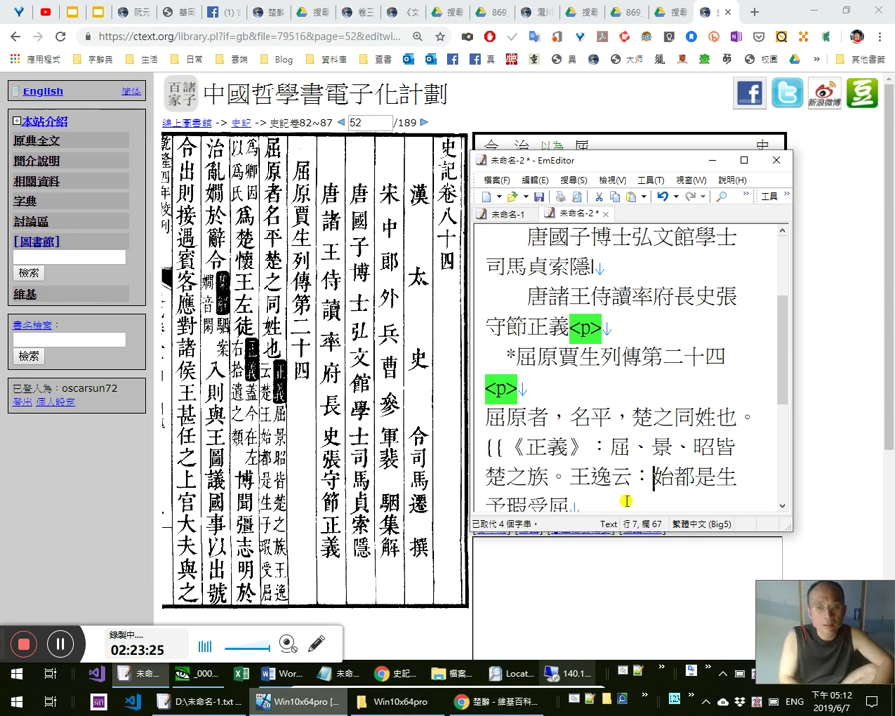
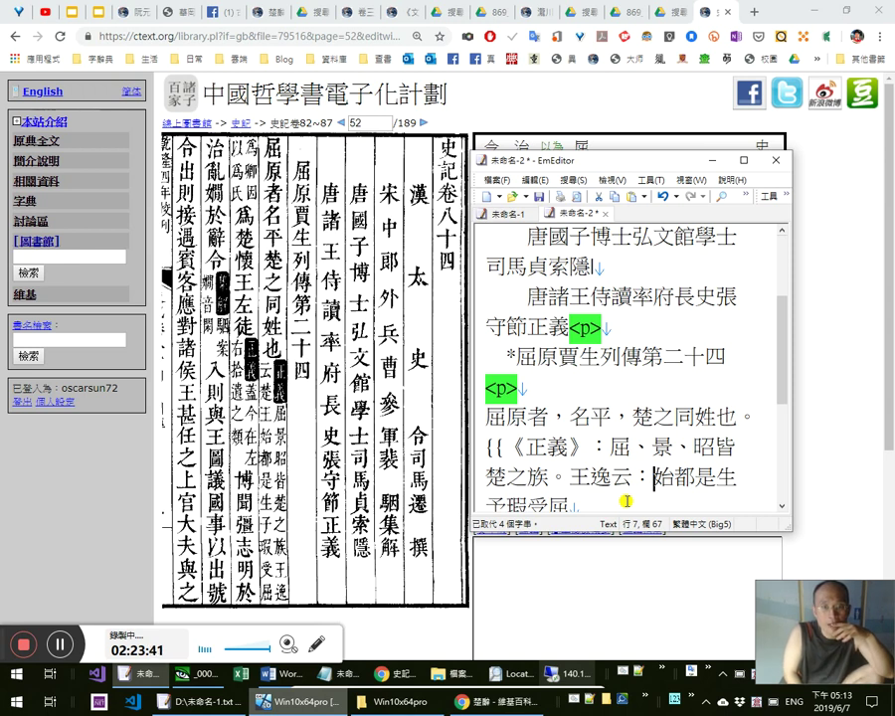
Check the form of 逸 in 王逸 against the enlarged page scan on ctext, and return to the text editor
{"action": "key", "text": "Left"}
{"action": "key", "text": "Left"}
{"action": "key", "text": "Left"}
{"action": "key", "text": "shift+Left"}
{"action": "key", "text": "Right"}
{"action": "key", "text": "Right"}
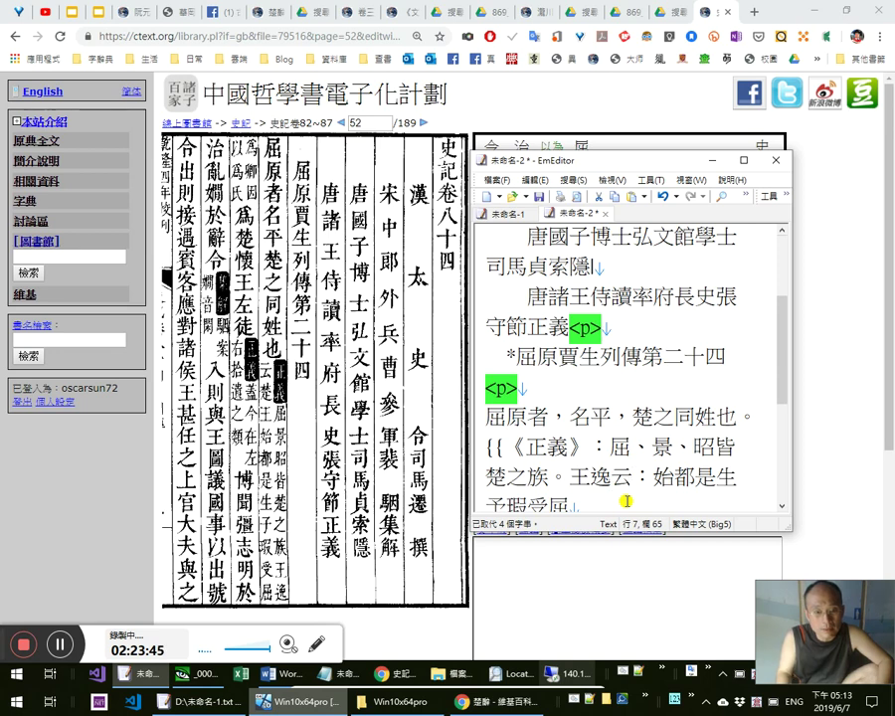
{"action": "left_click", "coordinate": [313, 574]}
{"action": "scroll", "coordinate": [501, 604], "scroll_direction": "down", "scroll_amount": 1}
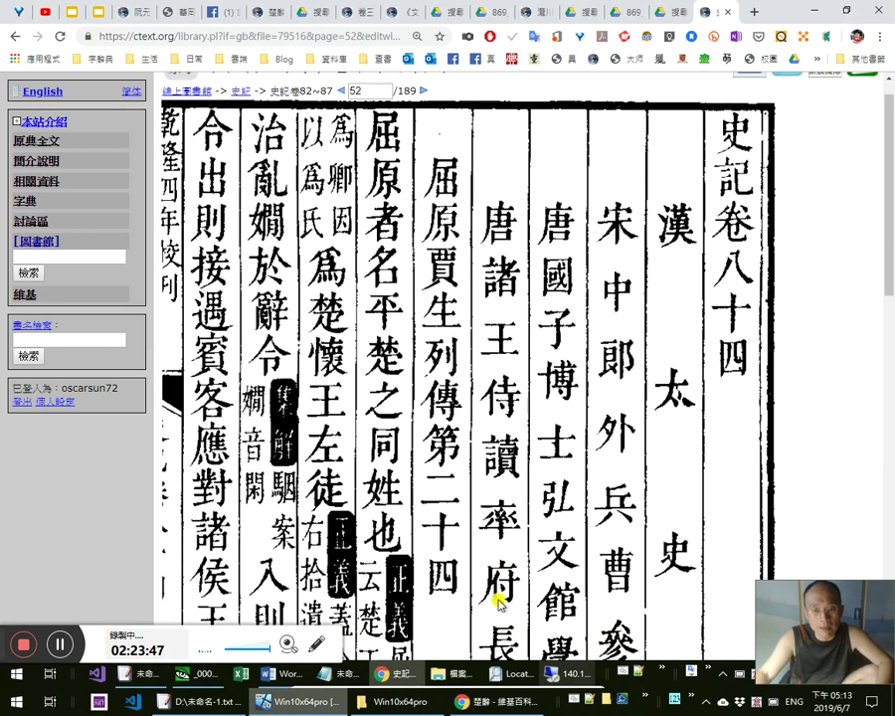
{"action": "scroll", "coordinate": [501, 604], "scroll_direction": "down", "scroll_amount": 6}
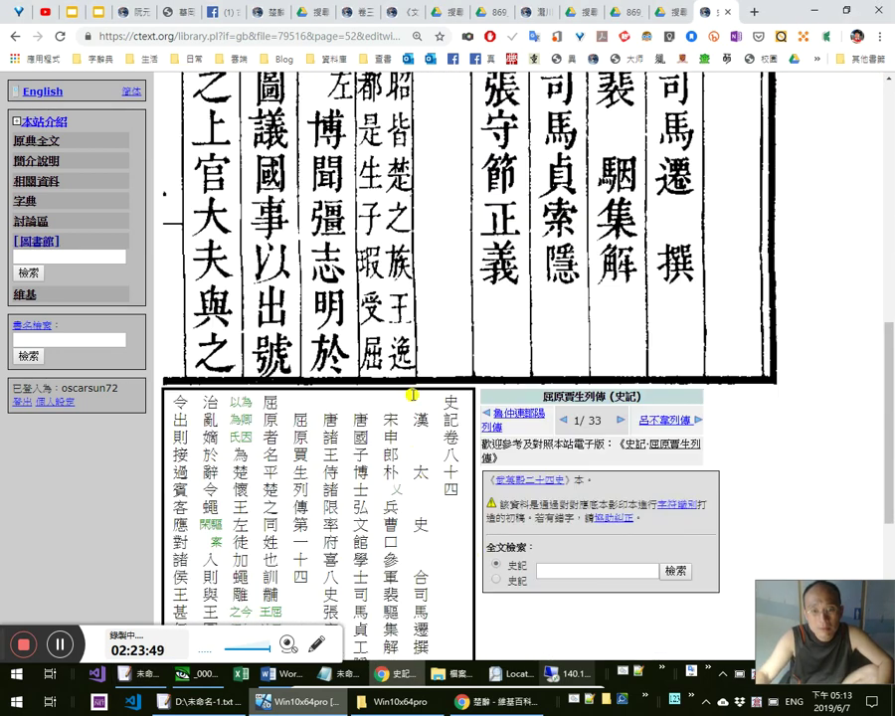
{"action": "scroll", "coordinate": [450, 430], "scroll_direction": "up", "scroll_amount": 5}
{"action": "scroll", "coordinate": [483, 460], "scroll_direction": "down", "scroll_amount": 2}
{"action": "key", "text": "alt+Tab"}
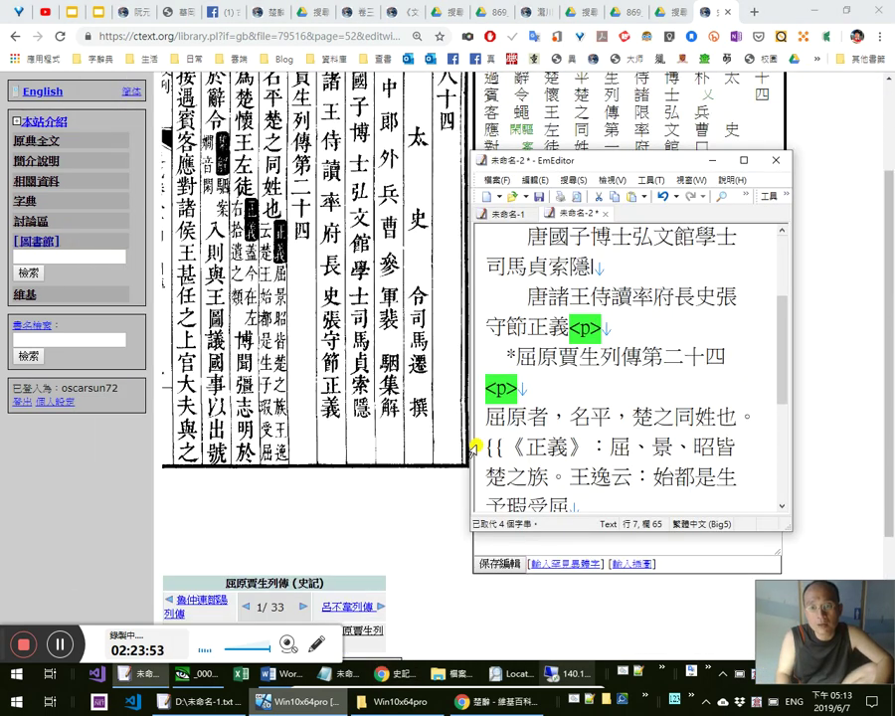
Try replacing 逸 in 王逸 with another character, and delete the inserted character
{"action": "key", "text": "Left"}
{"action": "key", "text": "shift+Left"}
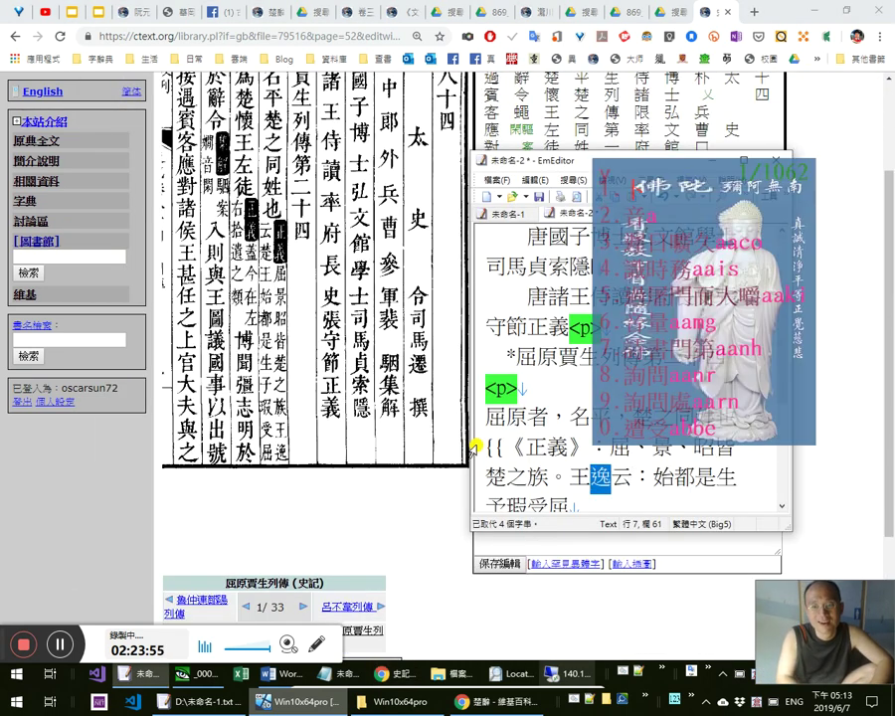
{"action": "type", "text": "迨"}
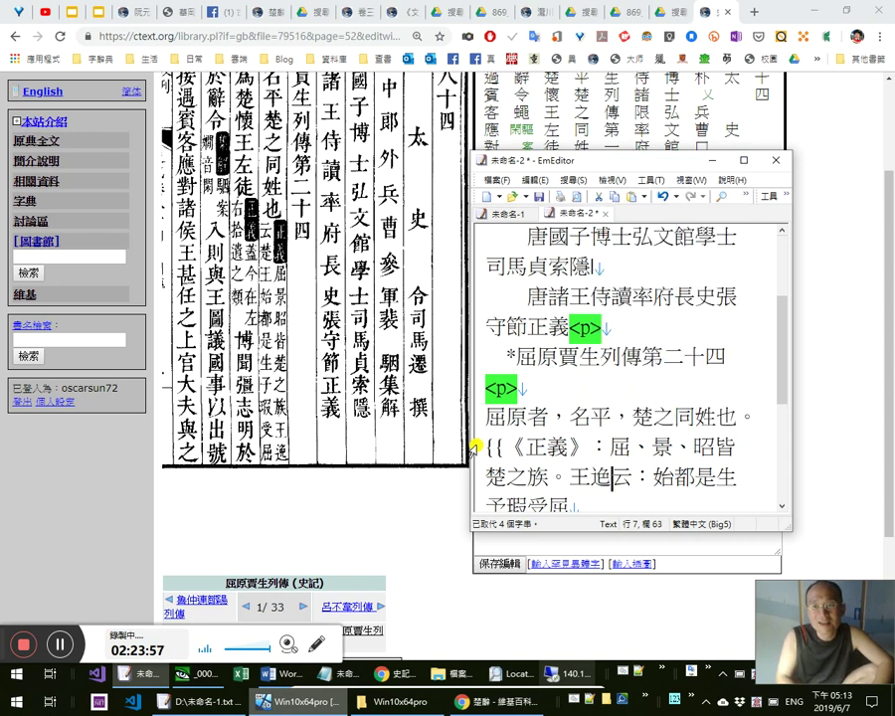
{"action": "key", "text": "shift+Right"}
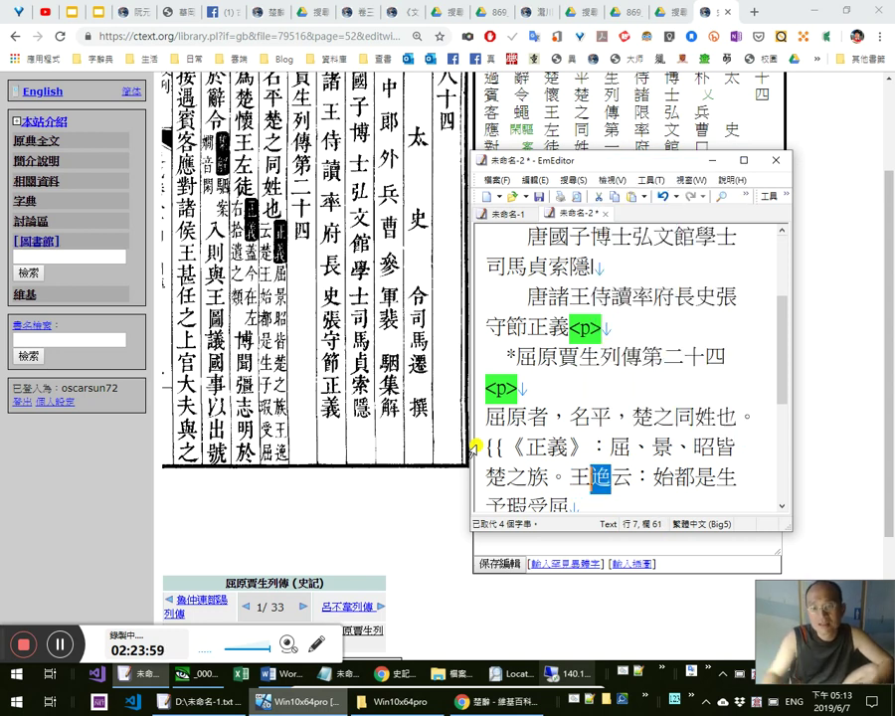
{"action": "key", "text": "Delete"}
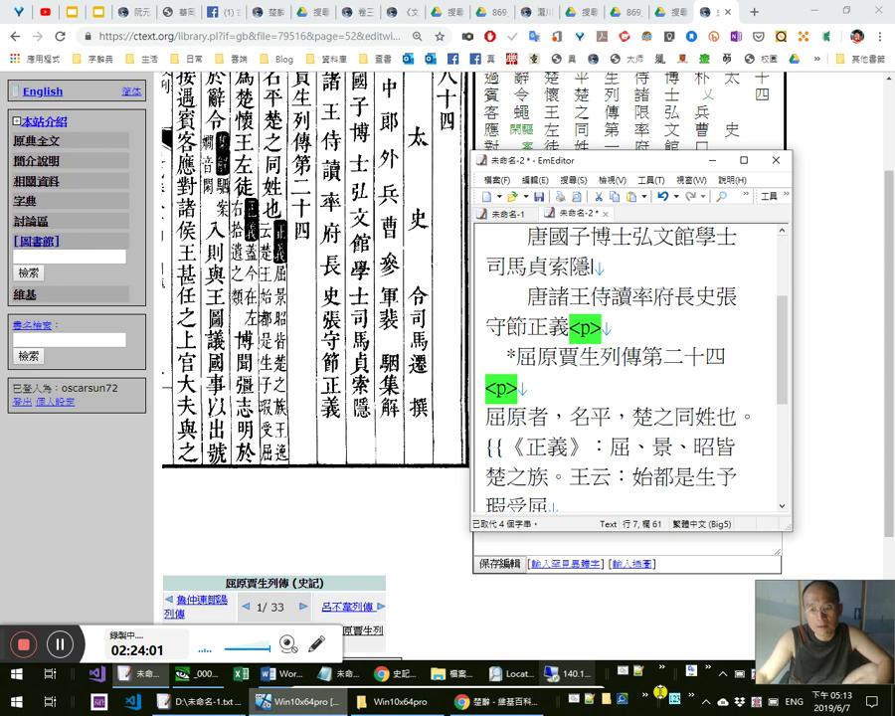
Switch to Notepad++, put 逸 first among the ynau entries in cj5.txt, save the file, and return to the transcription
{"action": "left_click", "coordinate": [588, 703]}
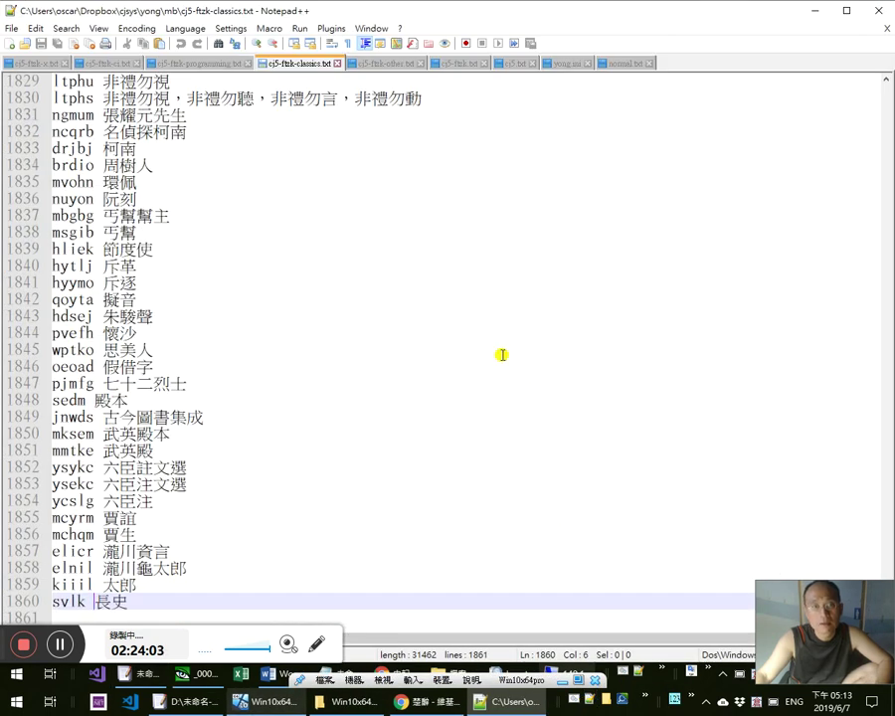
{"action": "key", "text": "ctrl+f"}
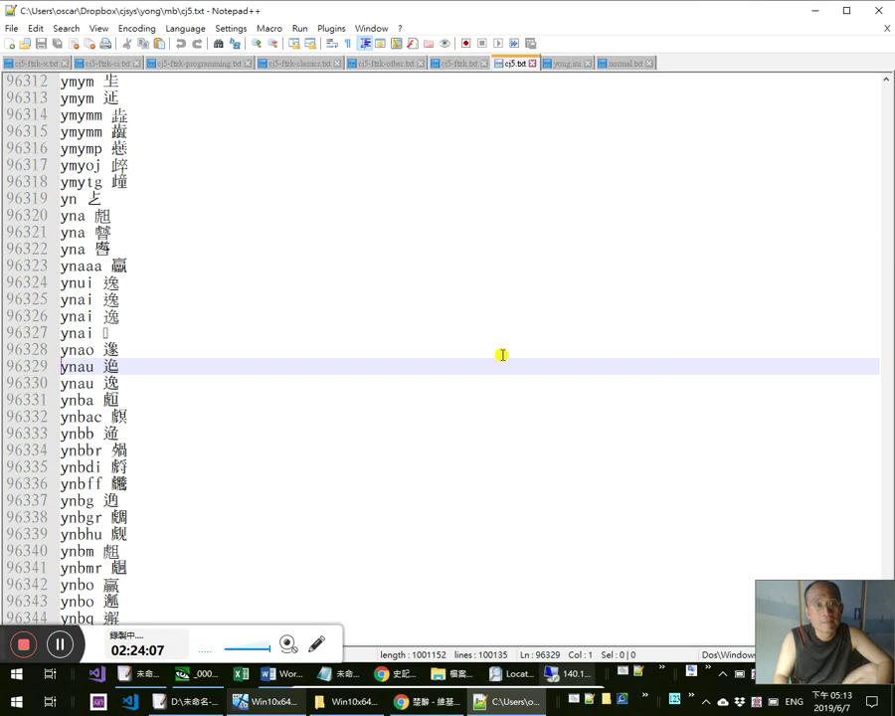
{"action": "key", "text": "ctrl+s"}
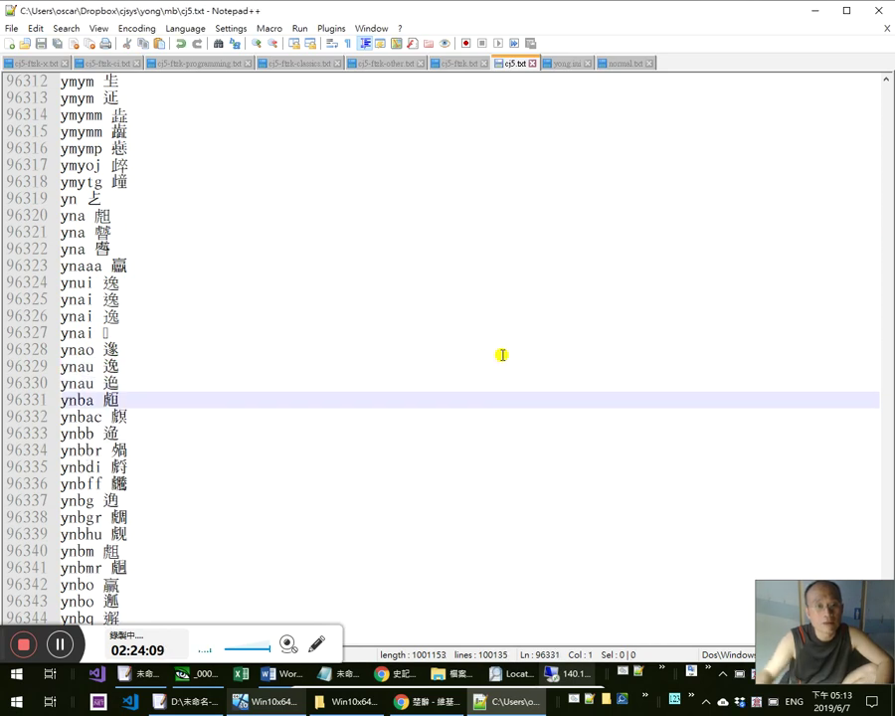
{"action": "key", "text": "alt+Tab"}
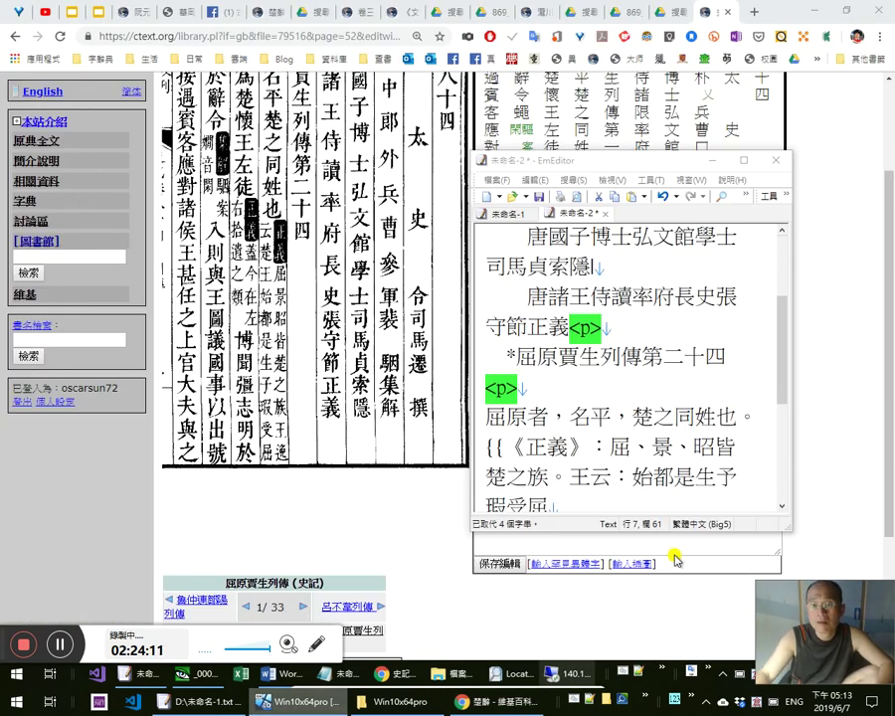
Place the cursor after 王 in the note, restart the yong input method, and close the debugger windows
{"action": "left_click", "coordinate": [595, 481]}
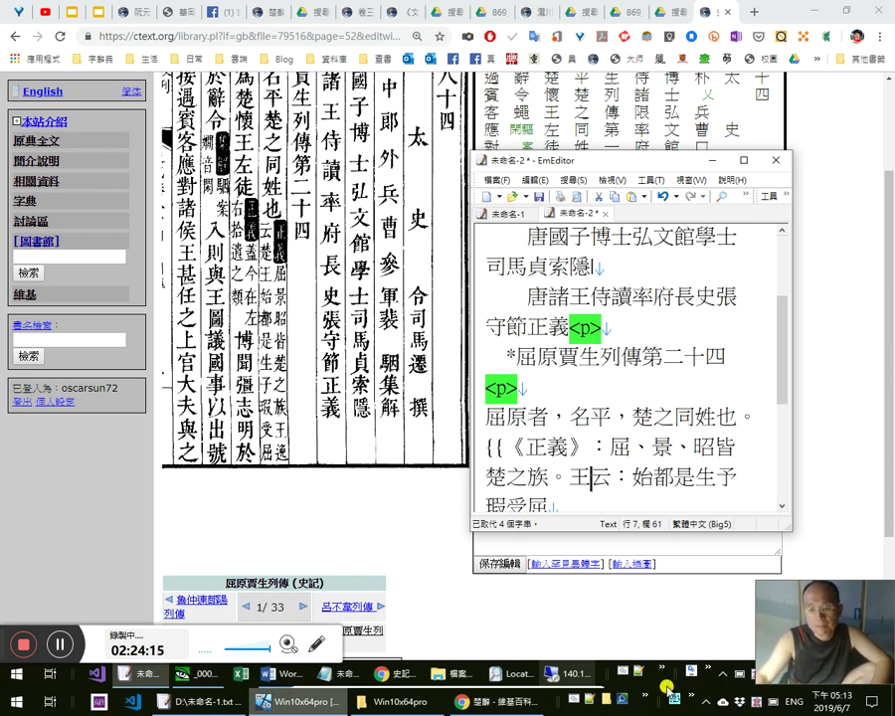
{"action": "left_click", "coordinate": [597, 700]}
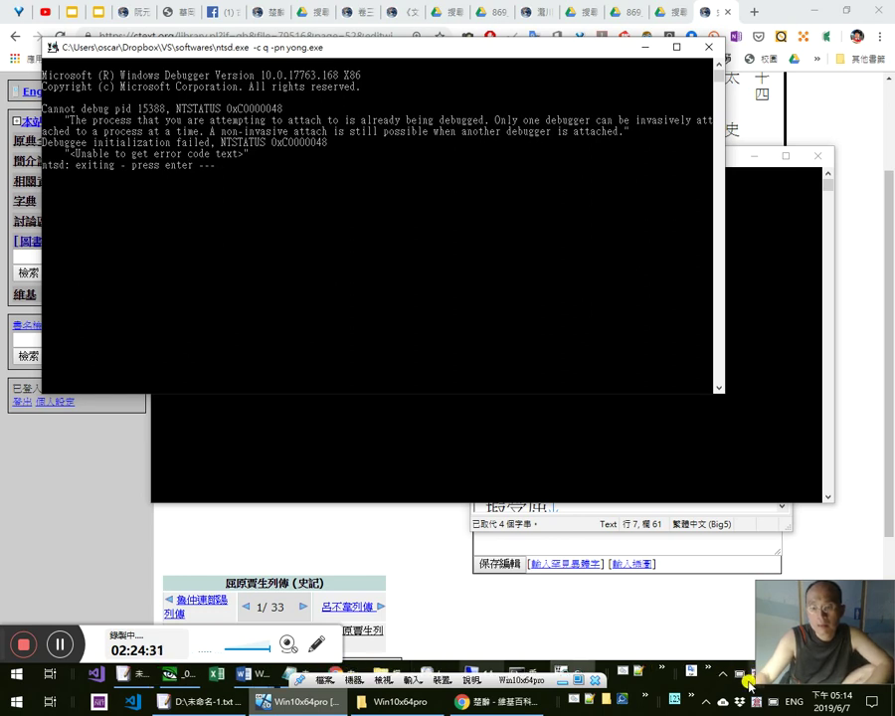
{"action": "left_click", "coordinate": [708, 46]}
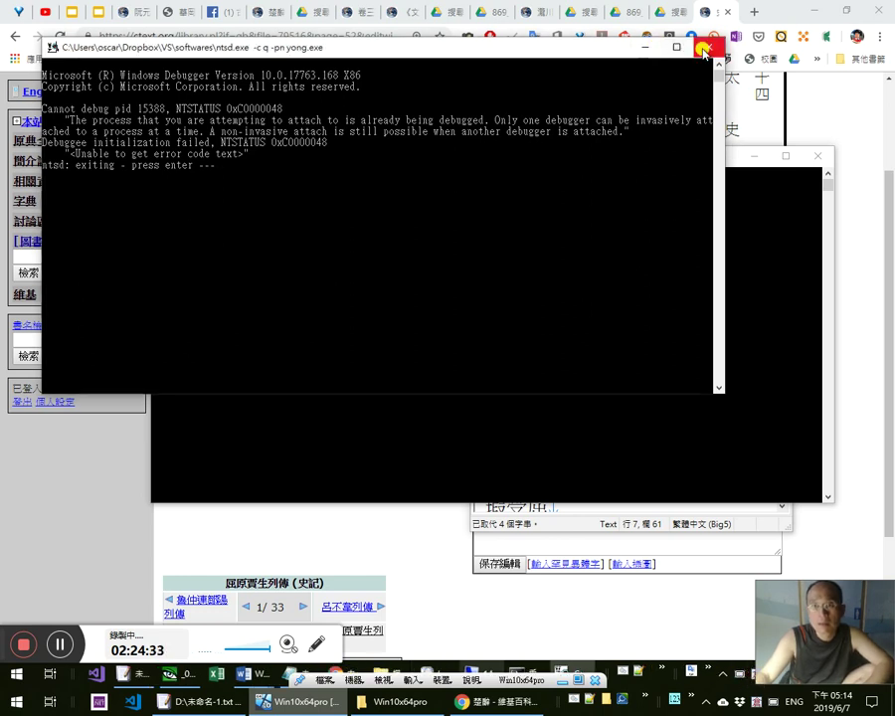
{"action": "left_click", "coordinate": [818, 156]}
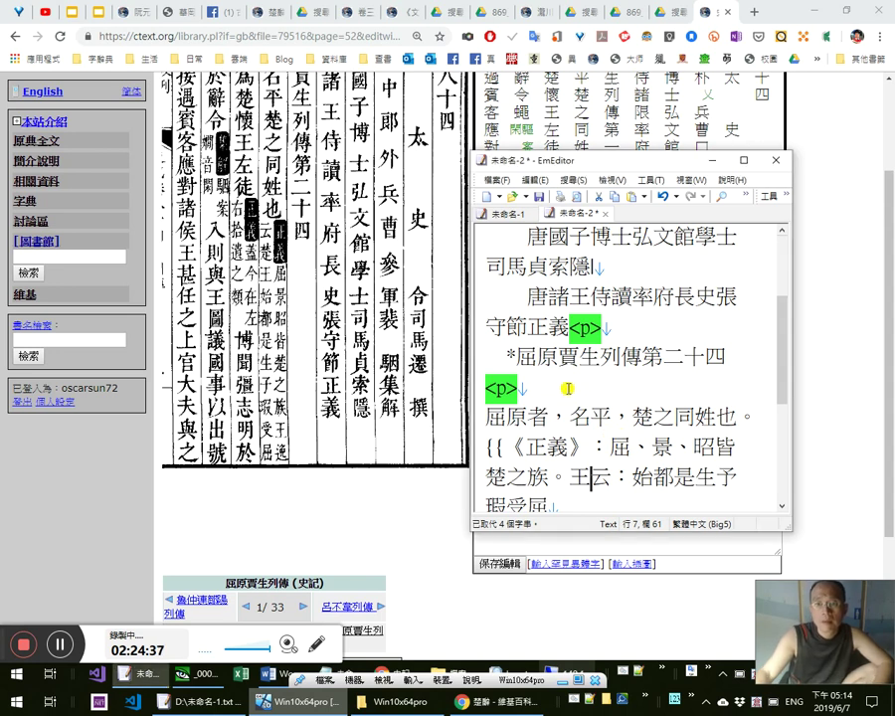
Insert 逸 between 王 and 云 in the 《正義》 note using the input code ynau
{"action": "type", "text": "yna"}
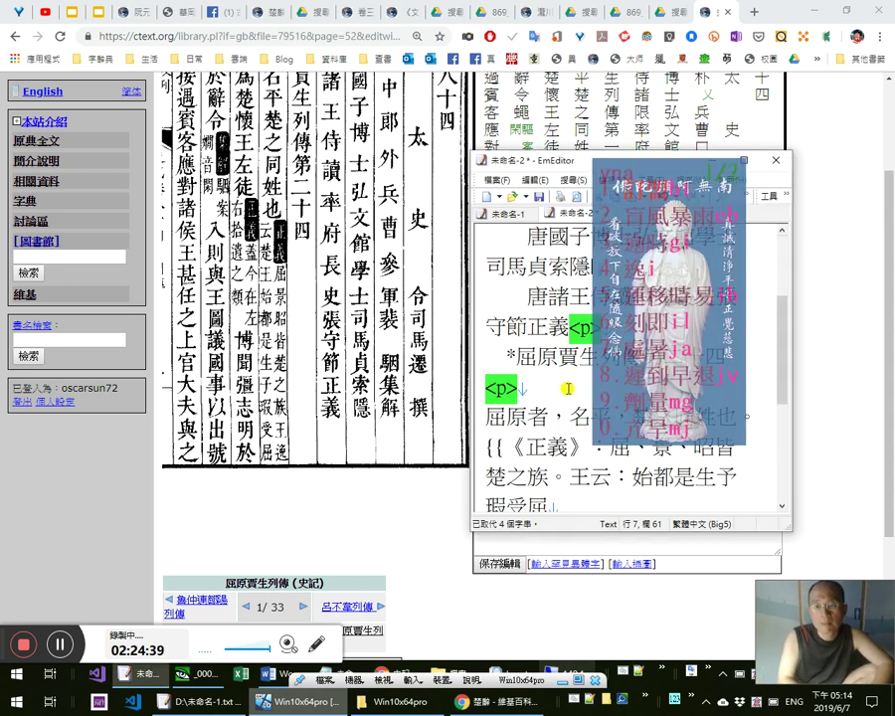
{"action": "type", "text": "o"}
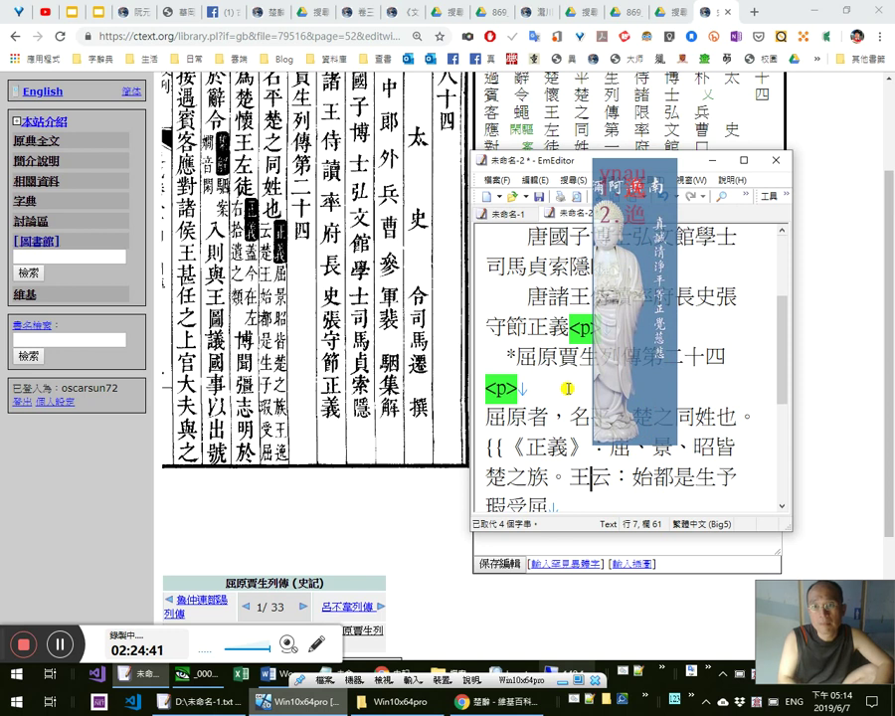
{"action": "type", "text": "逸"}
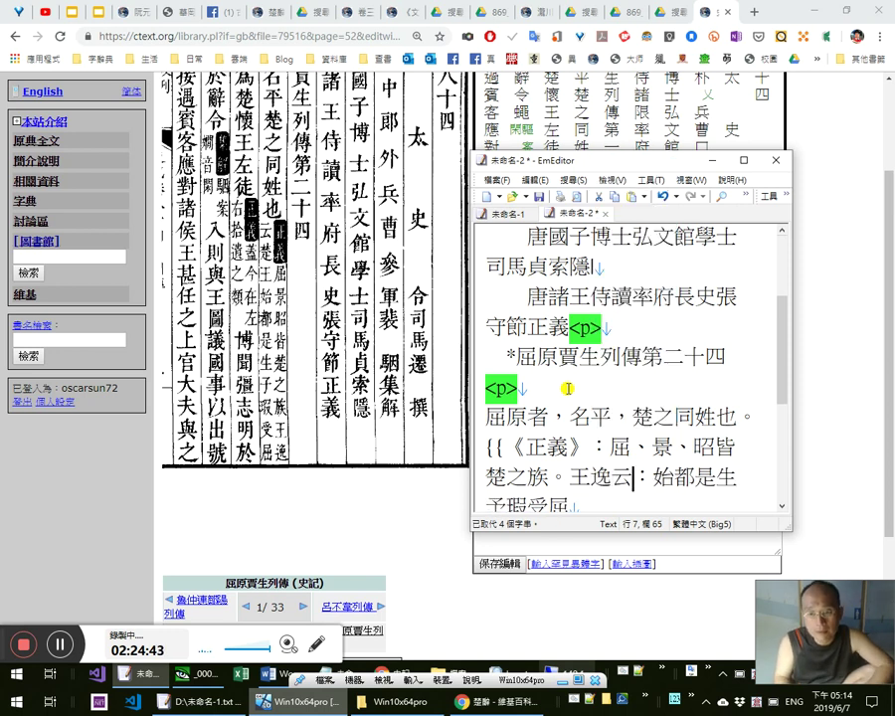
{"action": "key", "text": "Right"}
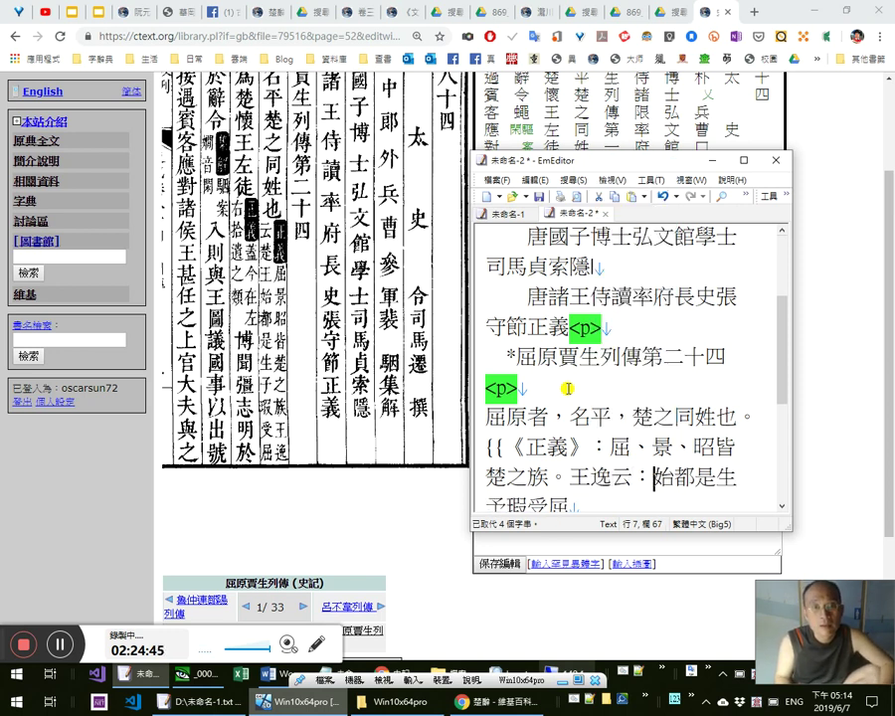
Insert 楚王 before 始都 in the 《正義》 note
{"action": "type", "text": "楚王"}
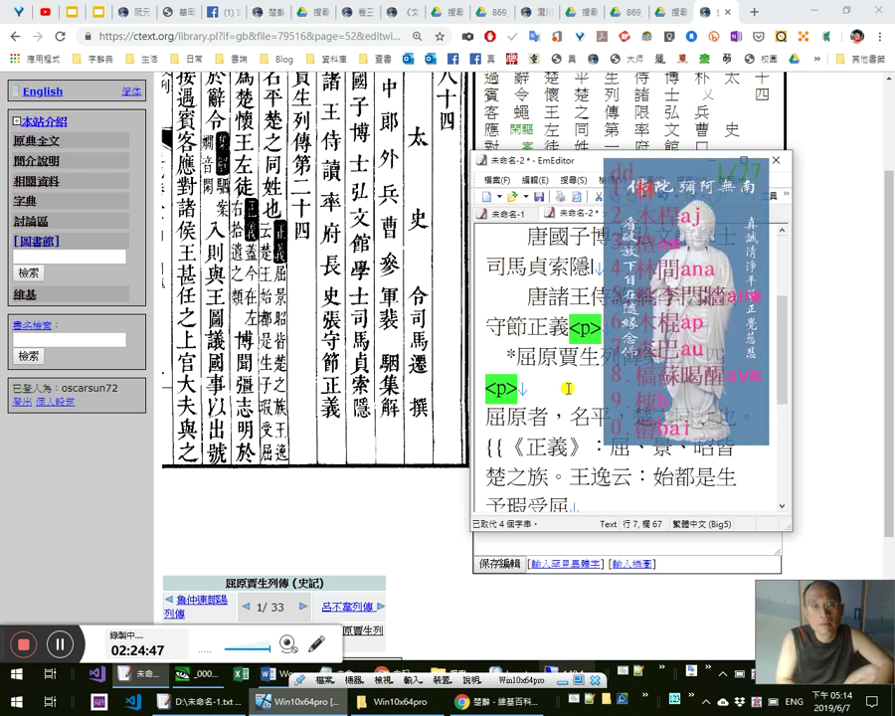
{"action": "key", "text": "Down"}
{"action": "key", "text": "Down"}
{"action": "key", "text": "Up"}
{"action": "key", "text": "Up"}
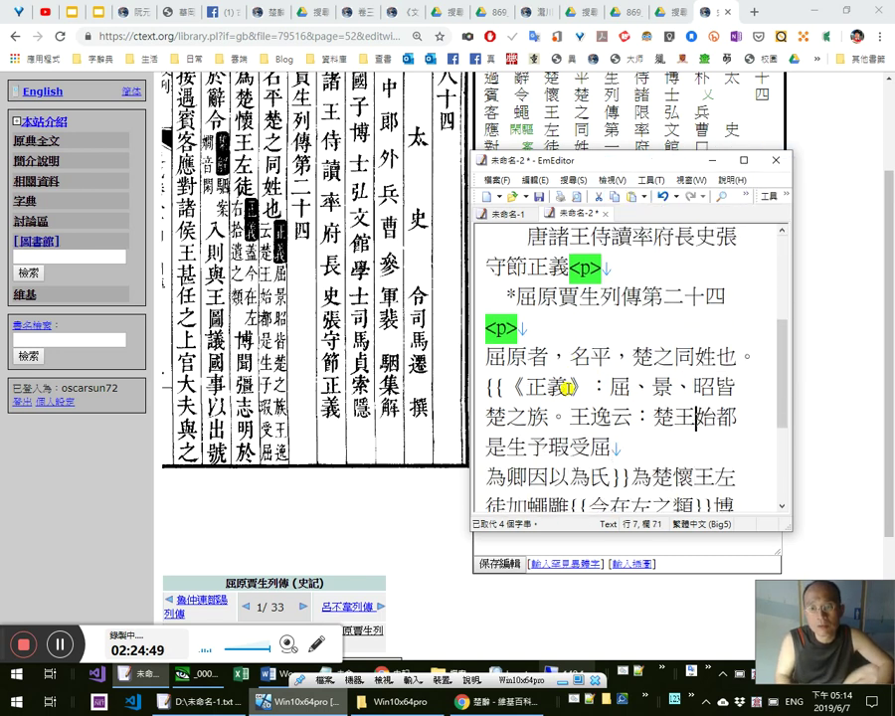
Insert a comma after 楚王始都是 in the 《正義》 note
{"action": "key", "text": "Down"}
{"action": "key", "text": "Home"}
{"action": "key", "text": "Right"}
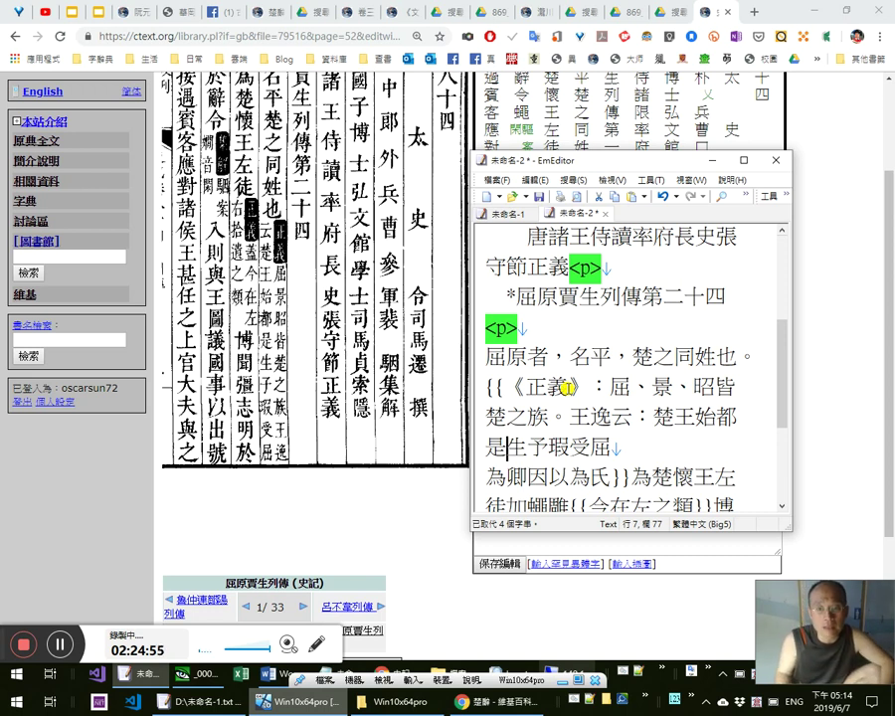
{"action": "type", "text": "，"}
{"action": "key", "text": "Left"}
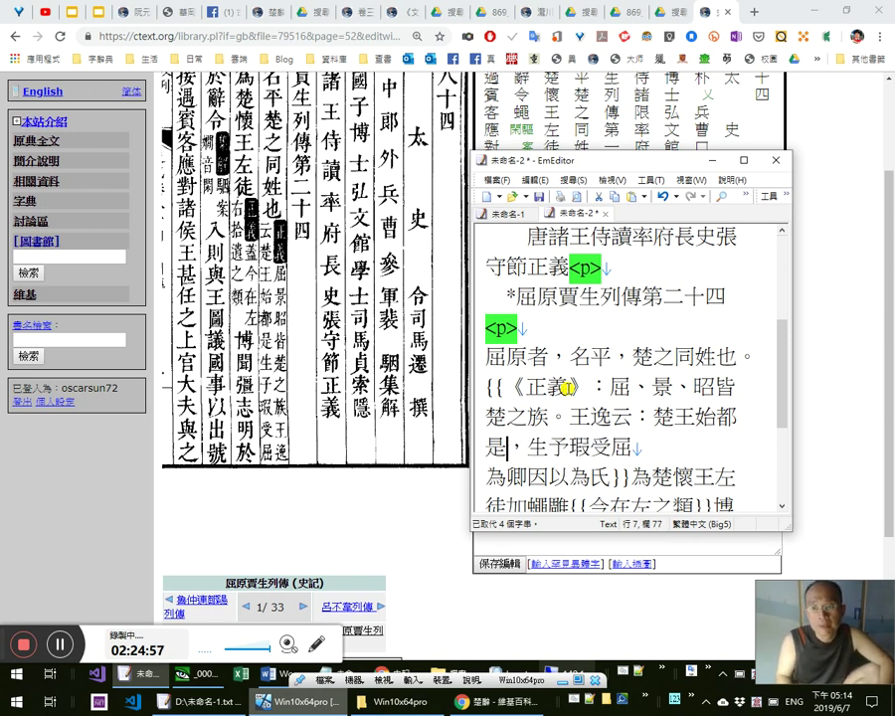
{"action": "key", "text": "shift+Left"}
{"action": "key", "text": "shift+Left"}
{"action": "key", "text": "shift+Left"}
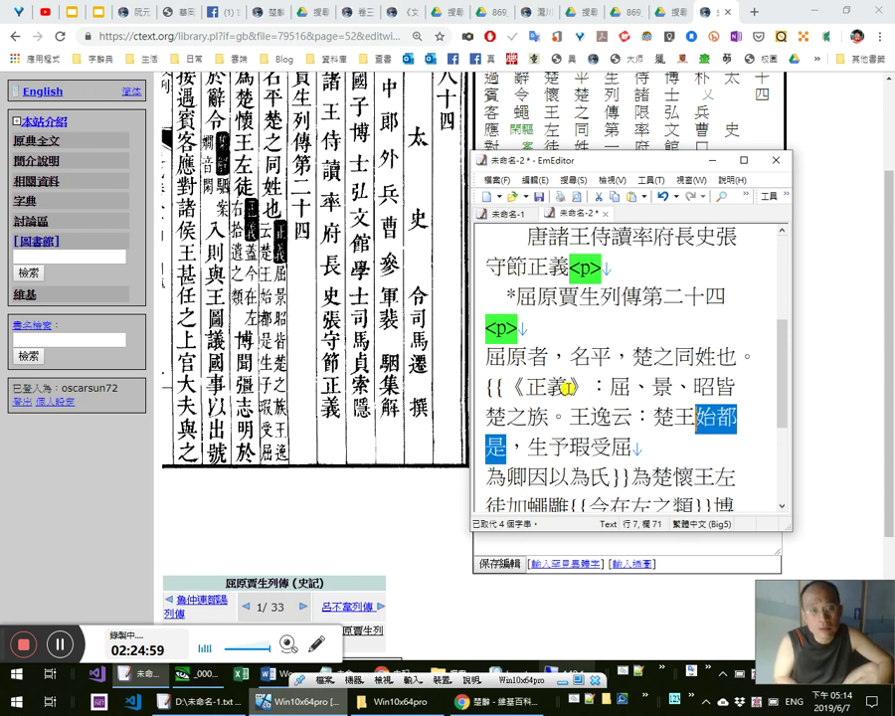
Replace 予 with 子 and insert a comma after 瑕, so the note reads 生子瑕，受屈
{"action": "key", "text": "Down"}
{"action": "key", "text": "Down"}
{"action": "key", "text": "Home"}
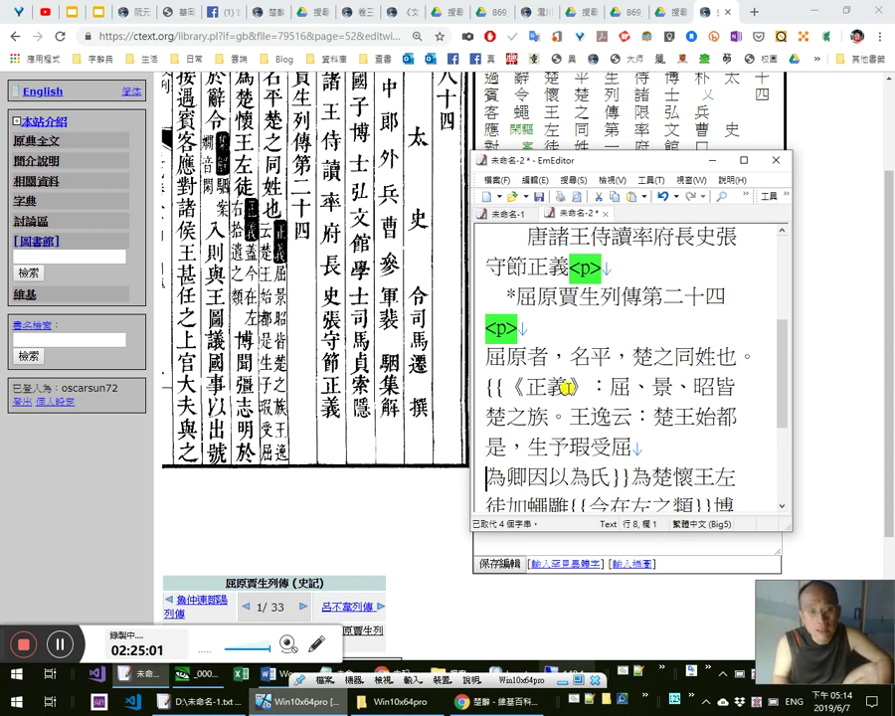
{"action": "key", "text": "Left"}
{"action": "key", "text": "Left"}
{"action": "key", "text": "Left"}
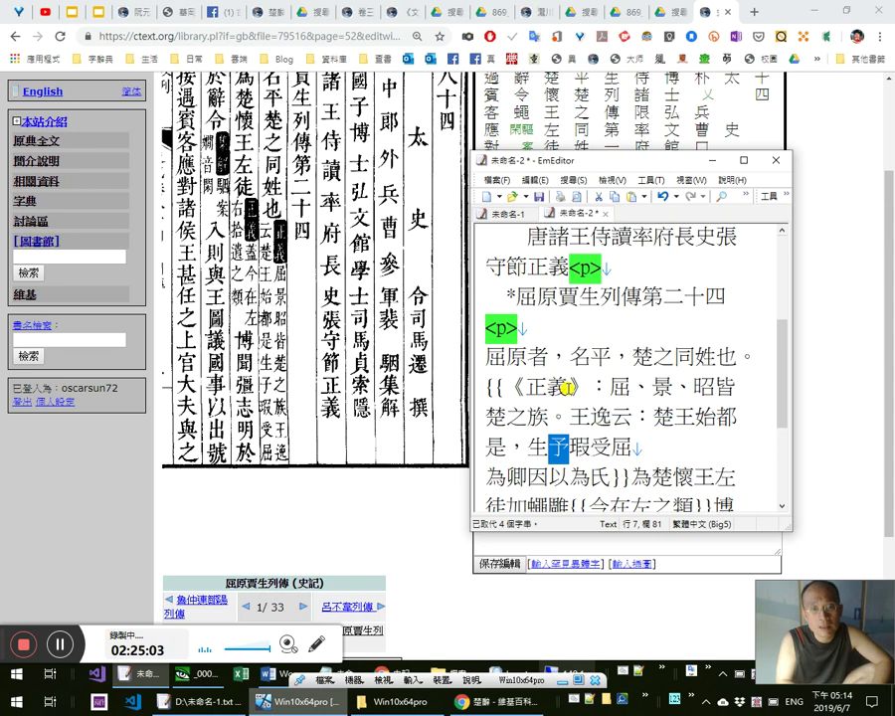
{"action": "type", "text": "，"}
{"action": "key", "text": "End"}
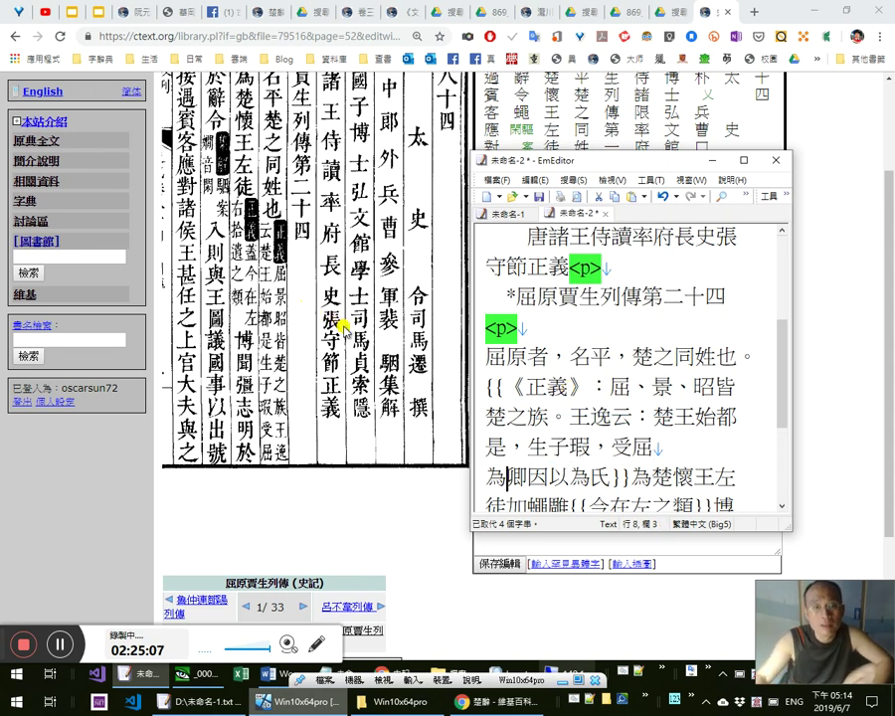
Check the scan's columns, then insert a comma after 為卿 and a full stop after 因以為氏 before the closing braces
{"action": "left_click", "coordinate": [341, 325]}
{"action": "scroll", "coordinate": [341, 325], "scroll_direction": "up", "scroll_amount": 3}
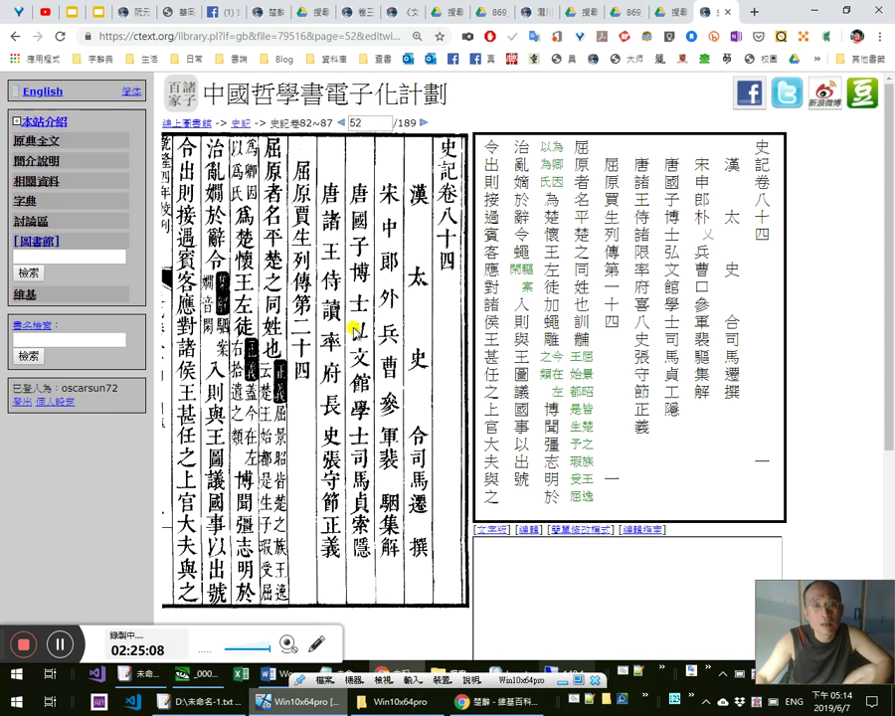
{"action": "key", "text": "alt+Tab"}
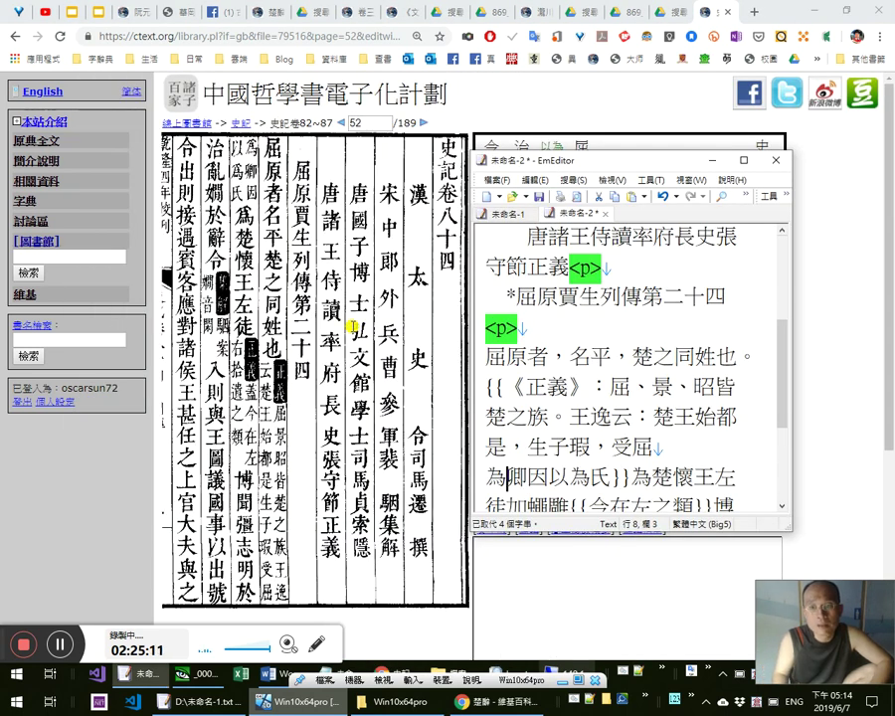
{"action": "type", "text": "，"}
{"action": "key", "text": "Right"}
{"action": "key", "text": "Right"}
{"action": "key", "text": "Right"}
{"action": "key", "text": "Right"}
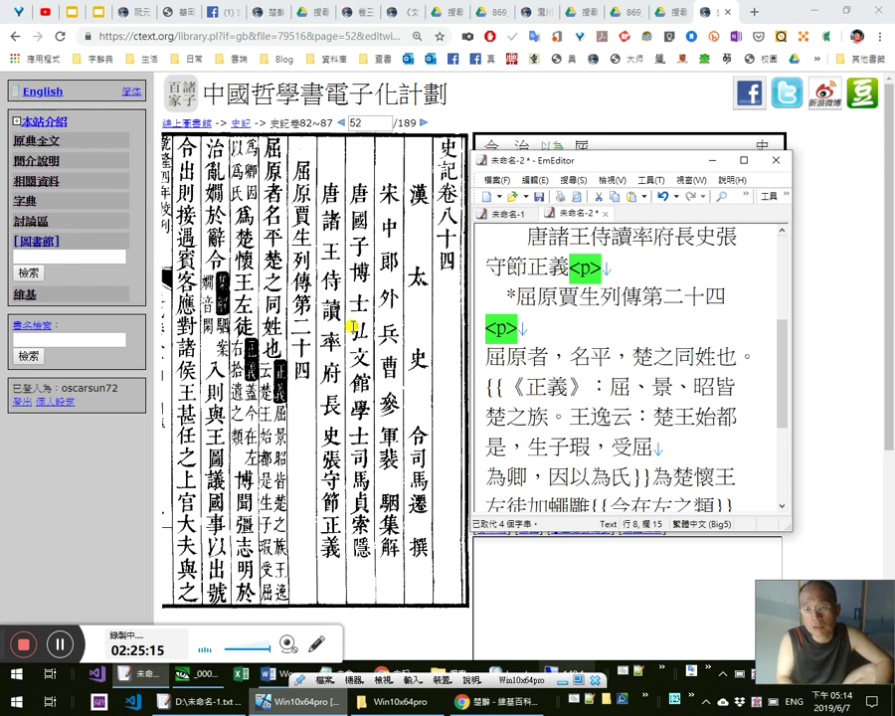
{"action": "type", "text": "。"}
{"action": "key", "text": "Up"}
{"action": "key", "text": "Left"}
{"action": "key", "text": "Left"}
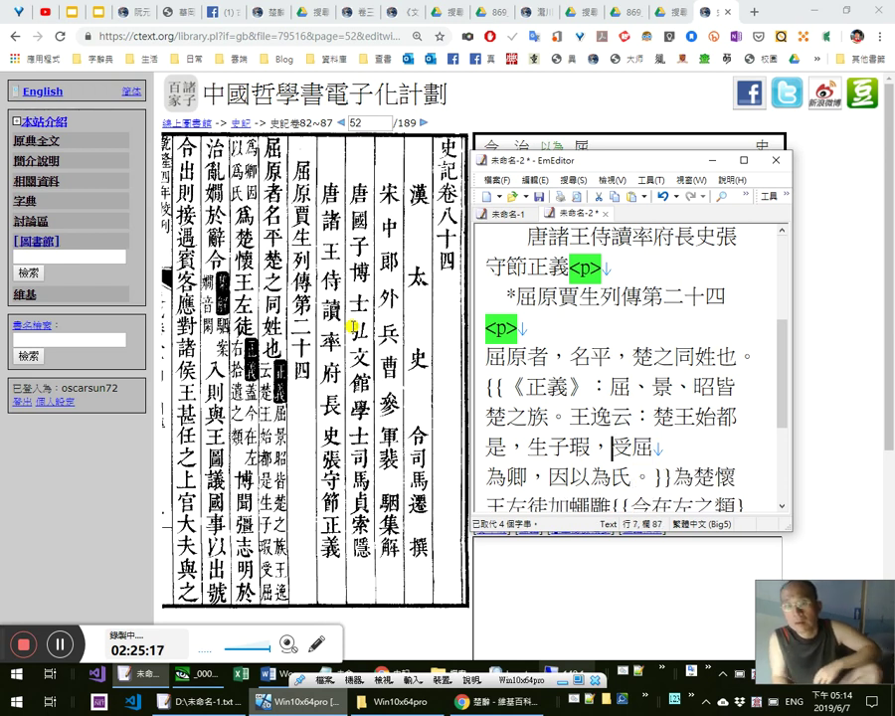
{"action": "key", "text": "Up"}
{"action": "key", "text": "Right"}
{"action": "key", "text": "Right"}
{"action": "key", "text": "Right"}
{"action": "key", "text": "Right"}
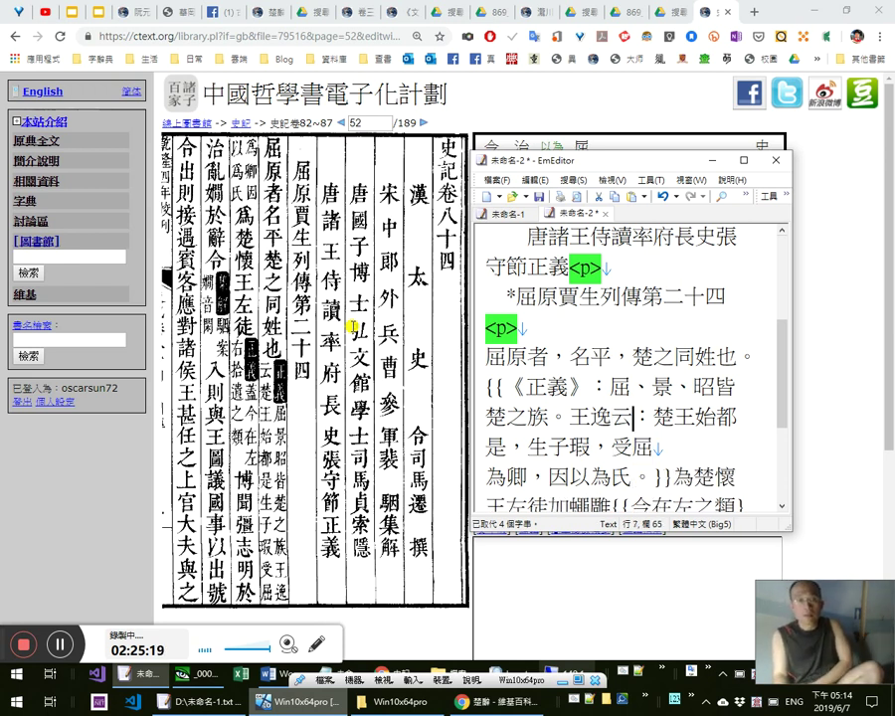
{"action": "key", "text": "Right"}
{"action": "key", "text": "Right"}
{"action": "key", "text": "Right"}
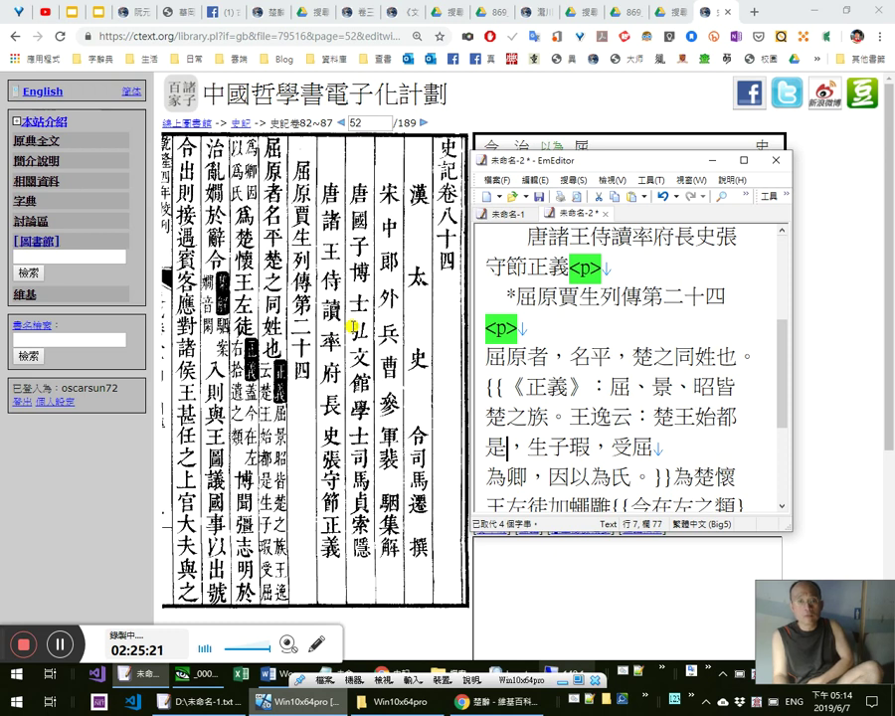
{"action": "key", "text": "Left"}
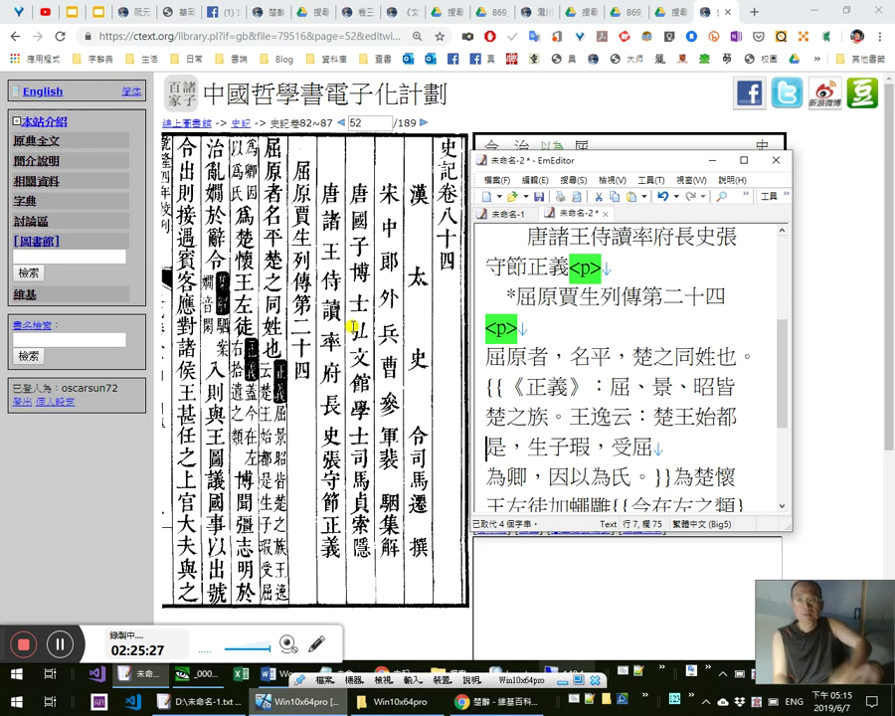
{"action": "key", "text": "shift+Left"}
{"action": "key", "text": "shift+Left"}
{"action": "key", "text": "shift+Left"}
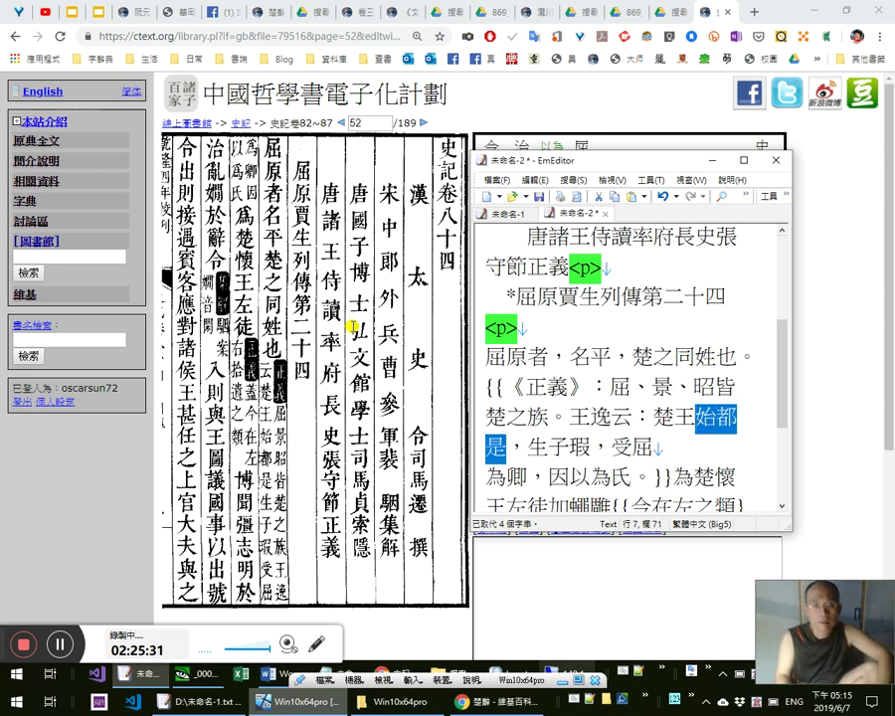
Search Google in a new browser tab for the exact phrase "始都是"
{"action": "left_click", "coordinate": [755, 14]}
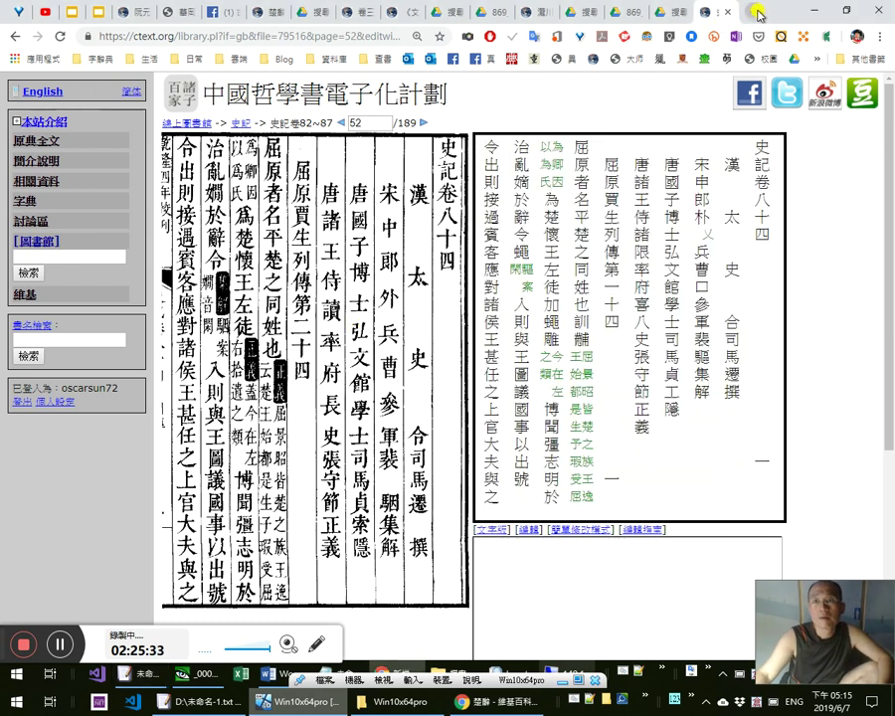
{"action": "left_click", "coordinate": [758, 14]}
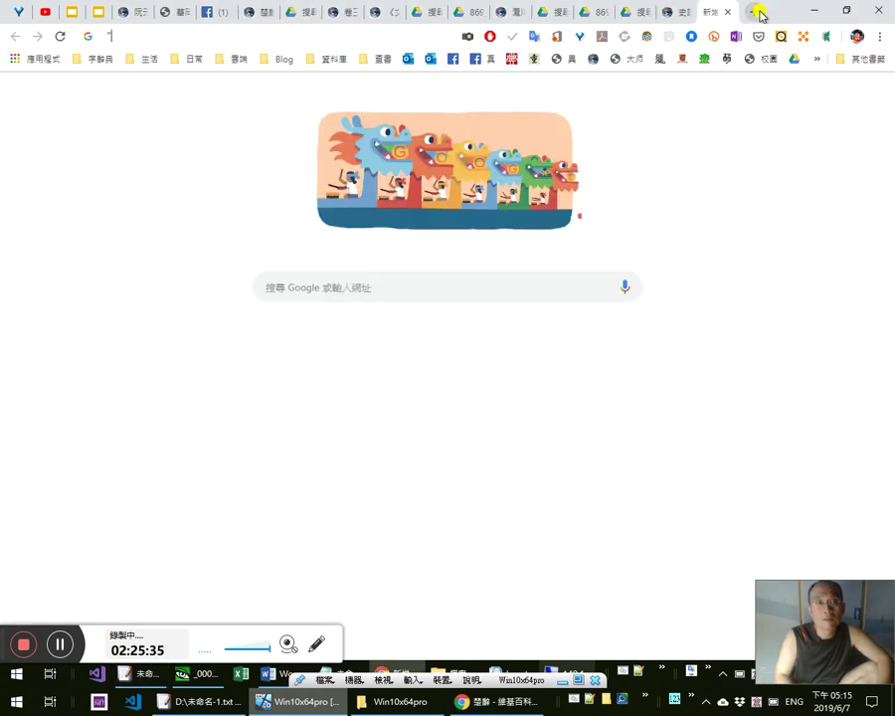
{"action": "type", "text": "\"始都是\""}
{"action": "key", "text": "Return"}
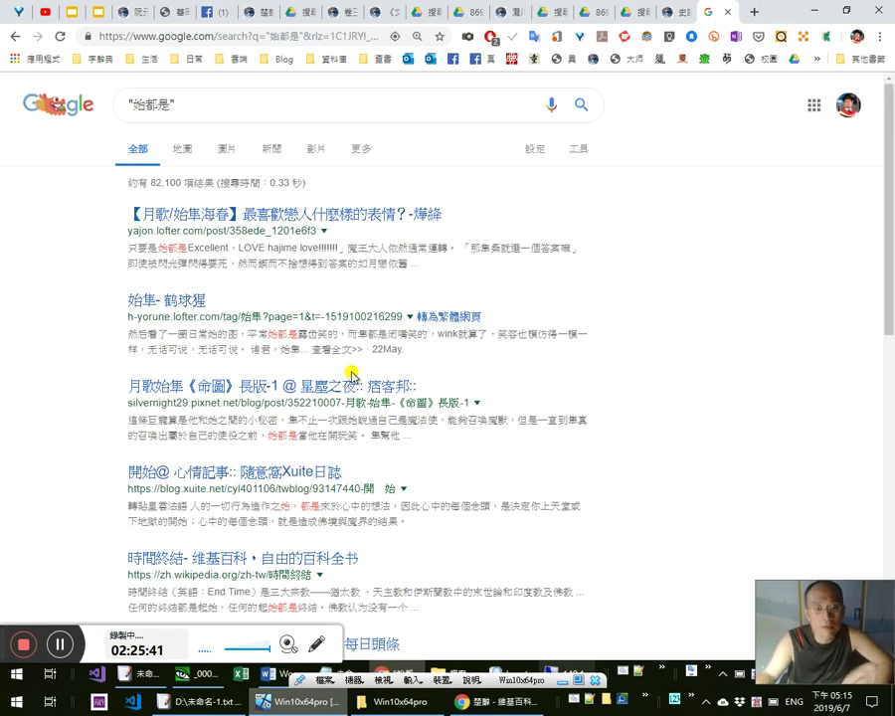
Copy 楚王始都是 from the note in EmEditor and search Google for it as an exact phrase
{"action": "key", "text": "alt+Tab"}
{"action": "key", "text": "Left"}
{"action": "key", "text": "Left"}
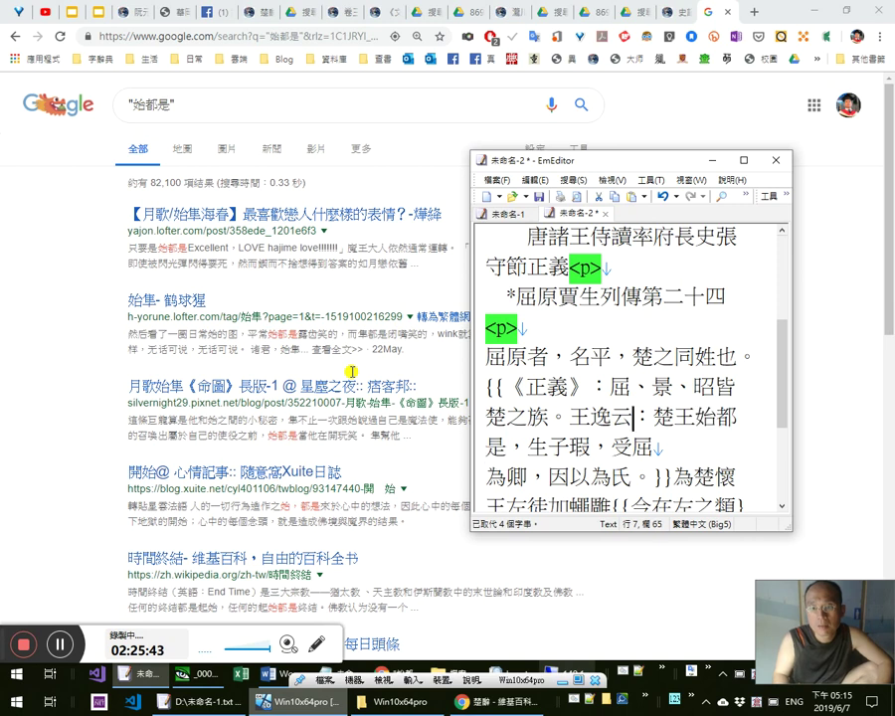
{"action": "key", "text": "shift+Right"}
{"action": "key", "text": "shift+Right"}
{"action": "key", "text": "shift+Right"}
{"action": "key", "text": "shift+Right"}
{"action": "key", "text": "shift+Right"}
{"action": "key", "text": "shift+Right"}
{"action": "key", "text": "shift+Left"}
{"action": "key", "text": "ctrl+c"}
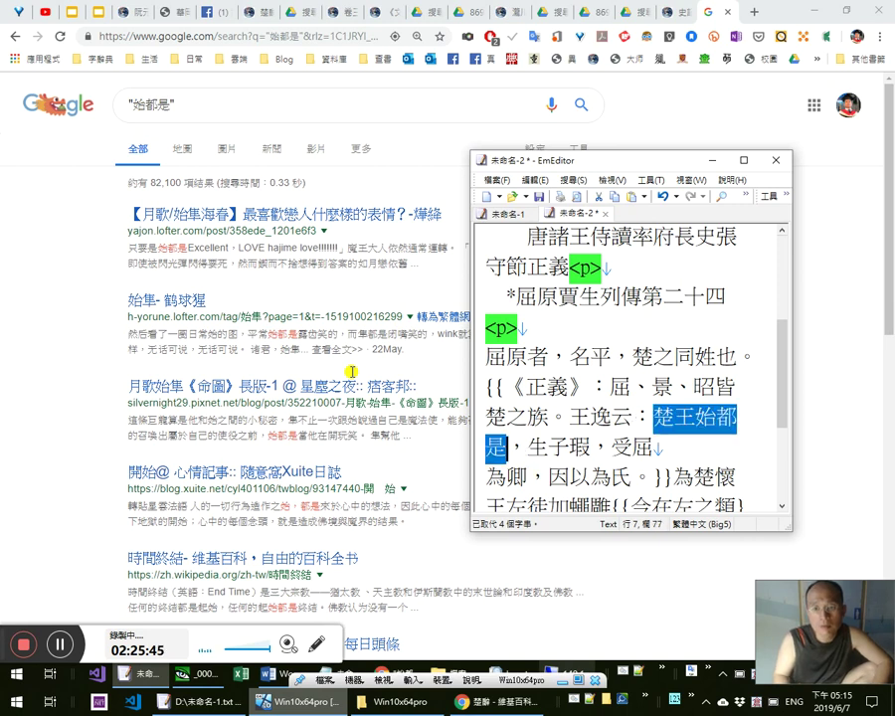
{"action": "double_click", "coordinate": [157, 115]}
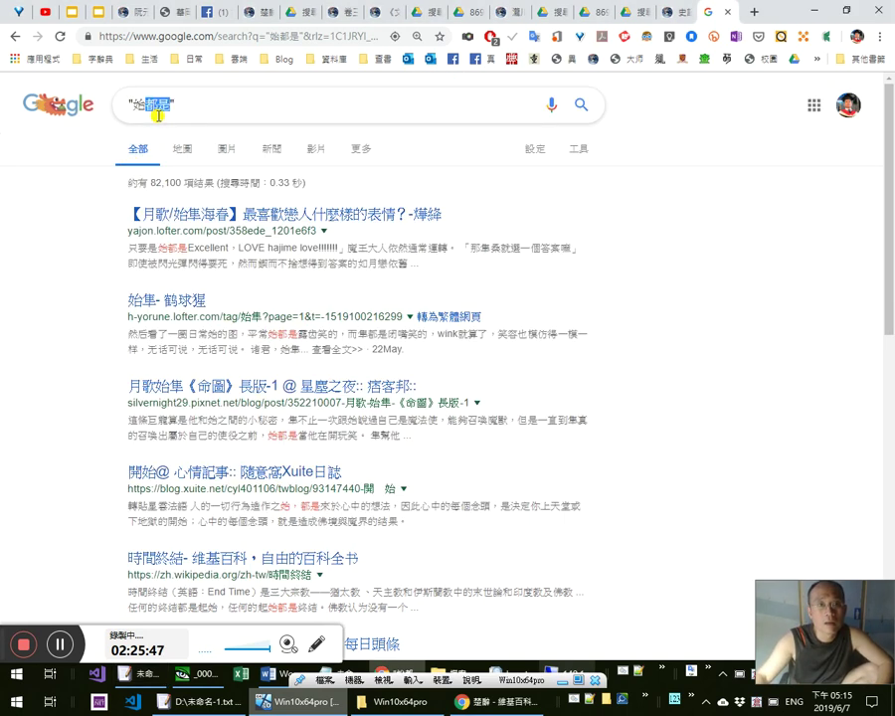
{"action": "key", "text": "ctrl+v"}
{"action": "key", "text": "Return"}
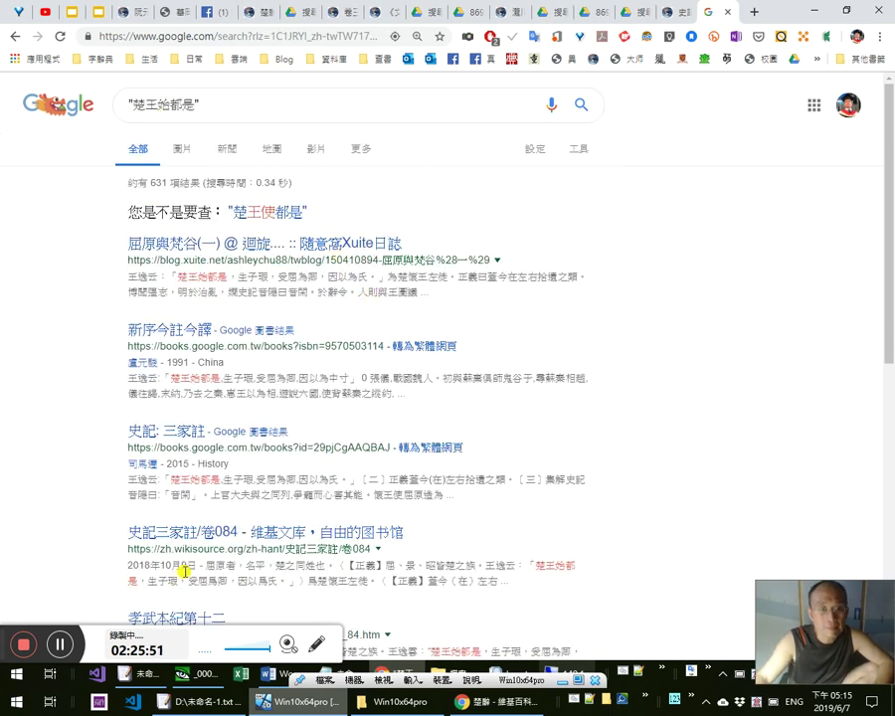
Examine the quoted passage in the 史記三家註/卷084 Wikisource result and open that page in a new tab
{"action": "double_click", "coordinate": [162, 581]}
{"action": "left_click_drag", "start_coordinate": [583, 569], "coordinate": [535, 569]}
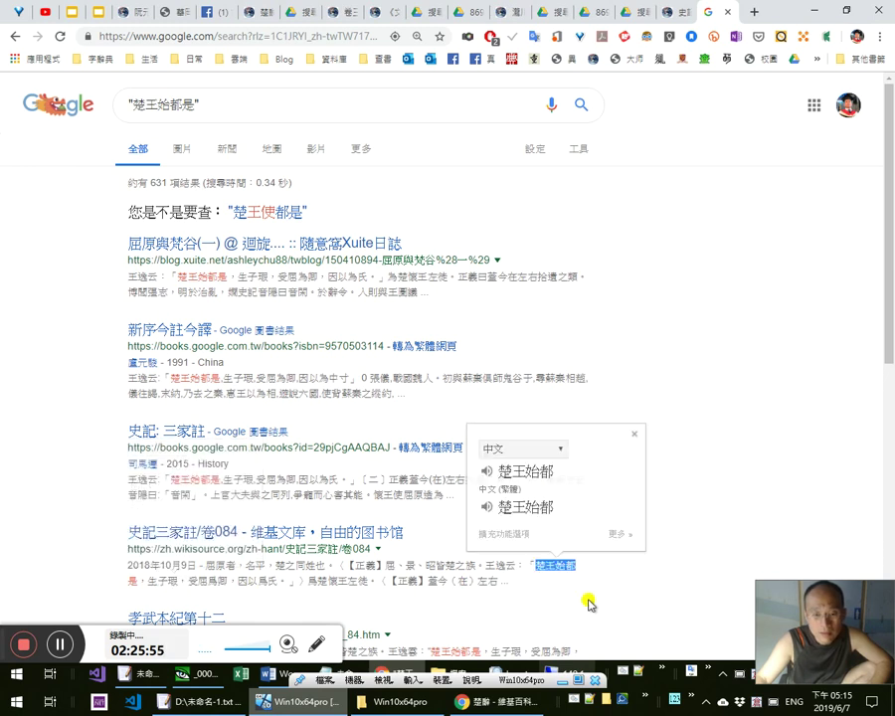
{"action": "left_click_drag", "start_coordinate": [124, 533], "coordinate": [477, 580]}
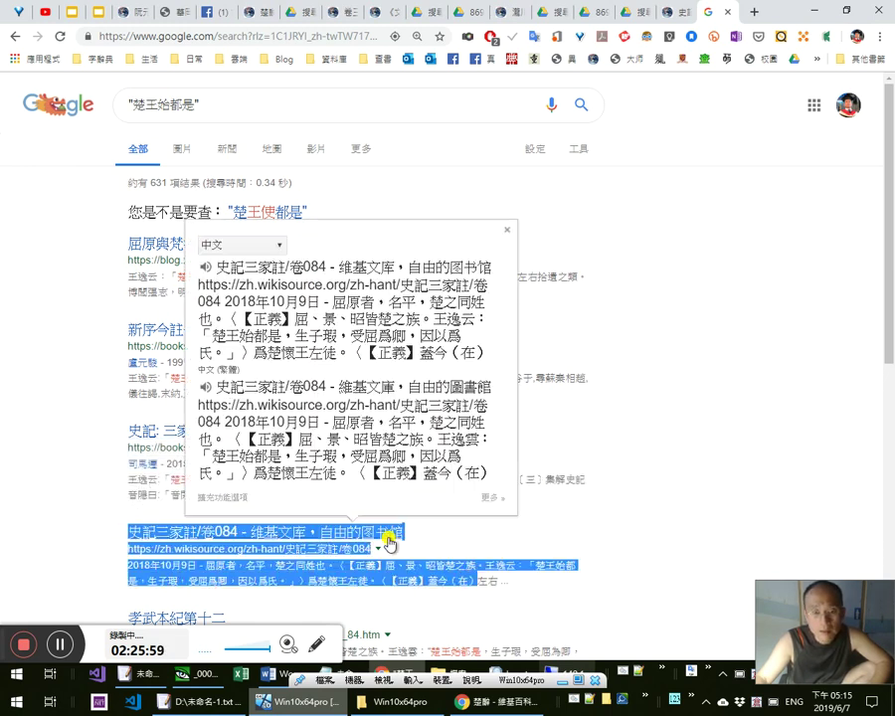
{"action": "left_click_drag", "start_coordinate": [394, 531], "coordinate": [712, 17]}
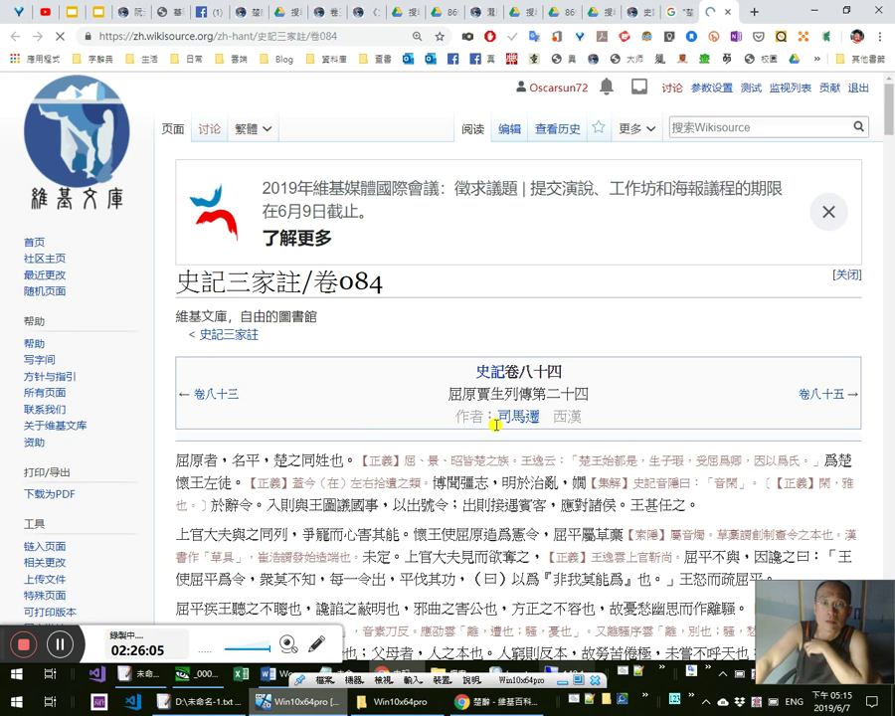
Return to the ctext scan and read the EmEditor note through from 楚王始都是 to 為卿 against it
{"action": "left_click", "coordinate": [642, 12]}
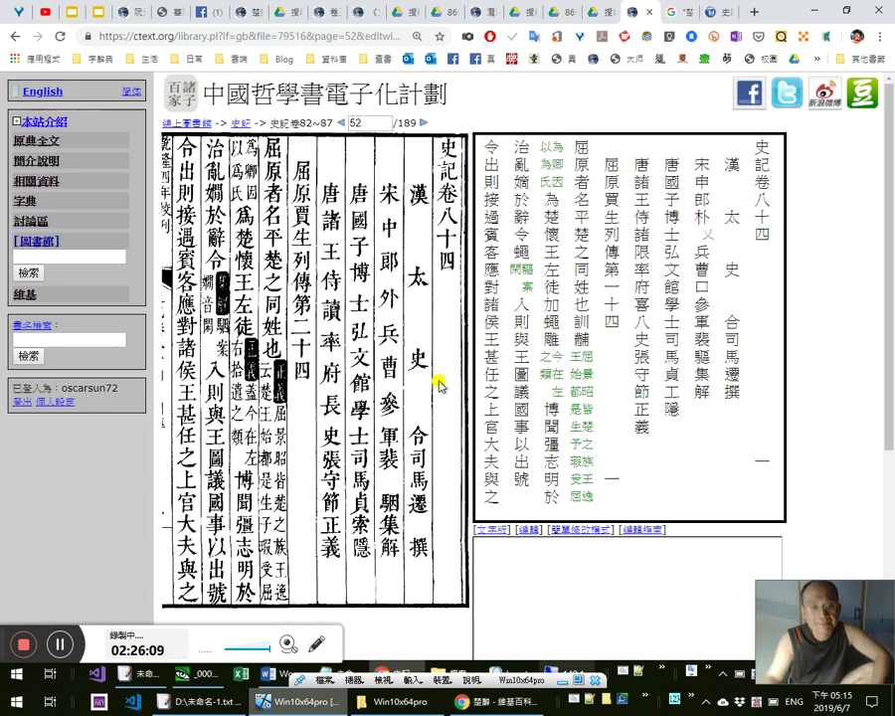
{"action": "key", "text": "alt+Tab"}
{"action": "key", "text": "Right"}
{"action": "key", "text": "Right"}
{"action": "key", "text": "Right"}
{"action": "key", "text": "Right"}
{"action": "key", "text": "Right"}
{"action": "key", "text": "Right"}
{"action": "key", "text": "Right"}
{"action": "key", "text": "Right"}
{"action": "key", "text": "Right"}
{"action": "key", "text": "Right"}
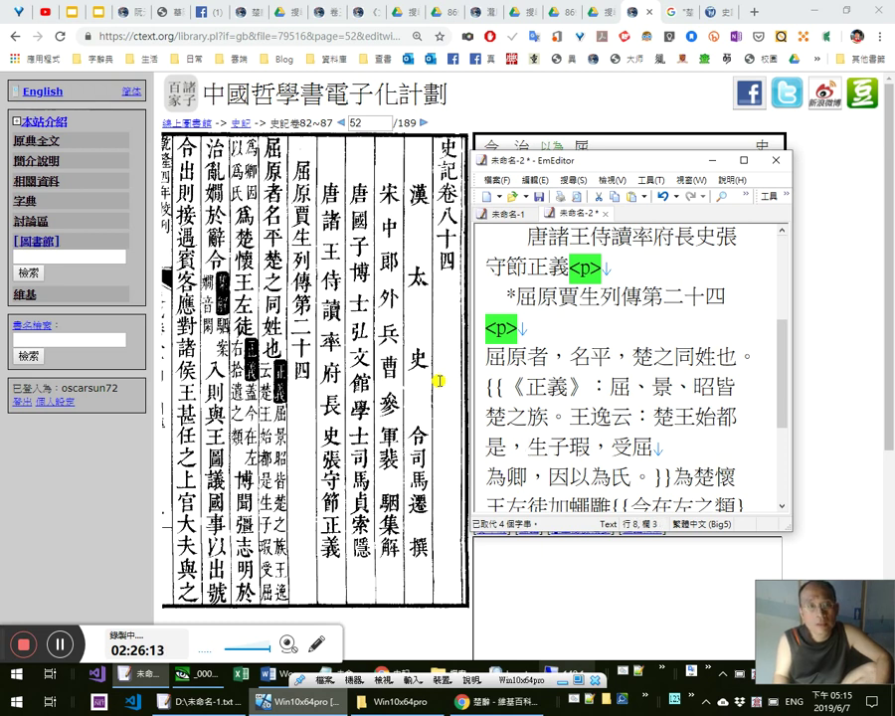
{"action": "key", "text": "Right"}
{"action": "key", "text": "Right"}
{"action": "key", "text": "Right"}
{"action": "key", "text": "Right"}
{"action": "key", "text": "Right"}
{"action": "key", "text": "Right"}
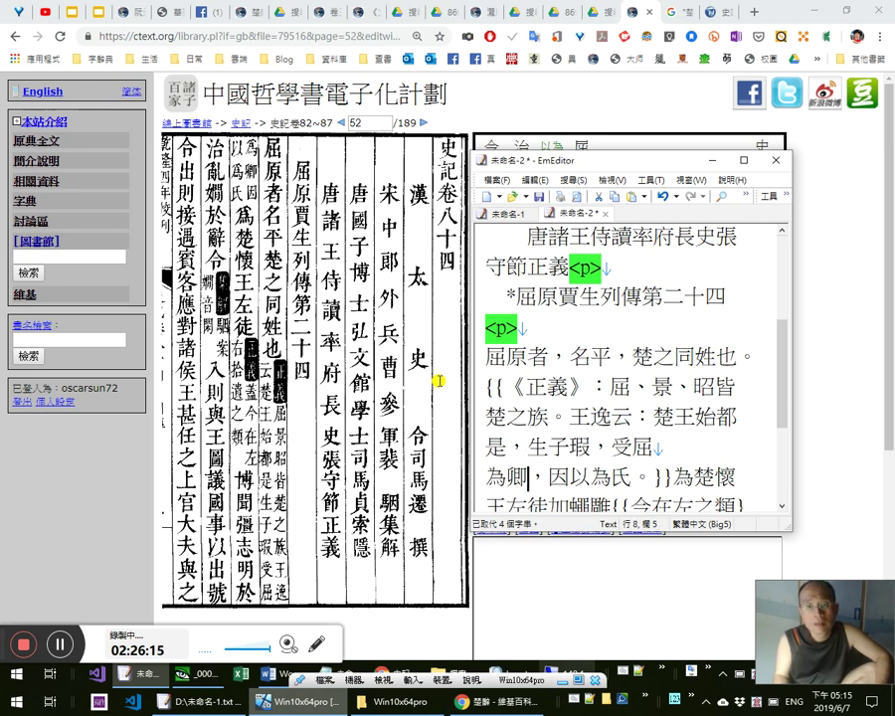
Examine the wording of 受屈為卿，因以為氏 in the note, selecting 氏 to point it out
{"action": "key", "text": "Up"}
{"action": "key", "text": "shift+Left"}
{"action": "key", "text": "shift+Left"}
{"action": "key", "text": "shift+Right"}
{"action": "key", "text": "Right"}
{"action": "key", "text": "Right"}
{"action": "key", "text": "Right"}
{"action": "key", "text": "Right"}
{"action": "key", "text": "Right"}
{"action": "key", "text": "Right"}
{"action": "key", "text": "Right"}
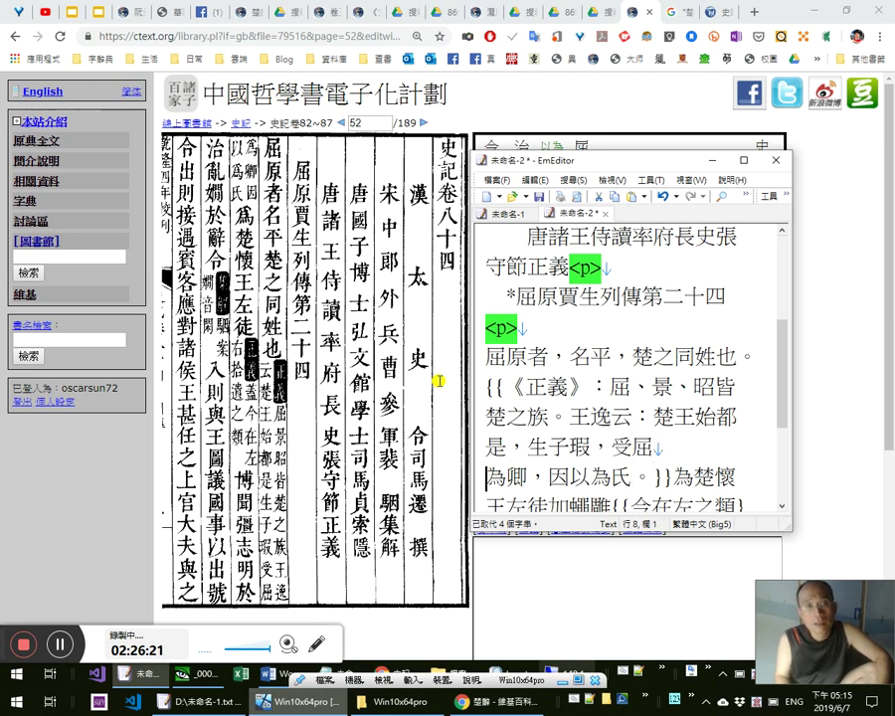
{"action": "key", "text": "Right"}
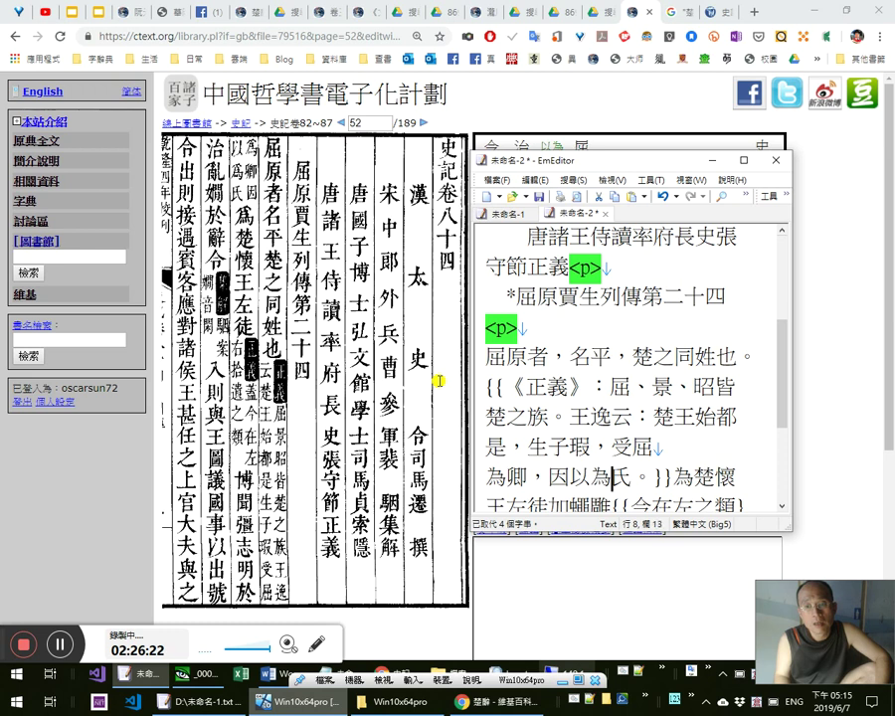
{"action": "key", "text": "shift+Right"}
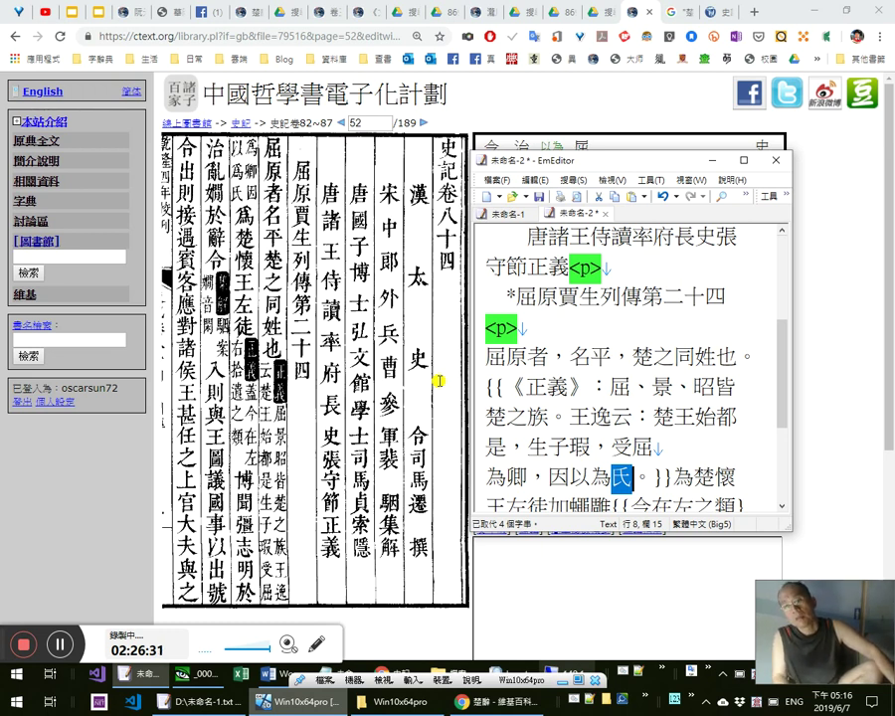
{"action": "key", "text": "Left"}
{"action": "key", "text": "Left"}
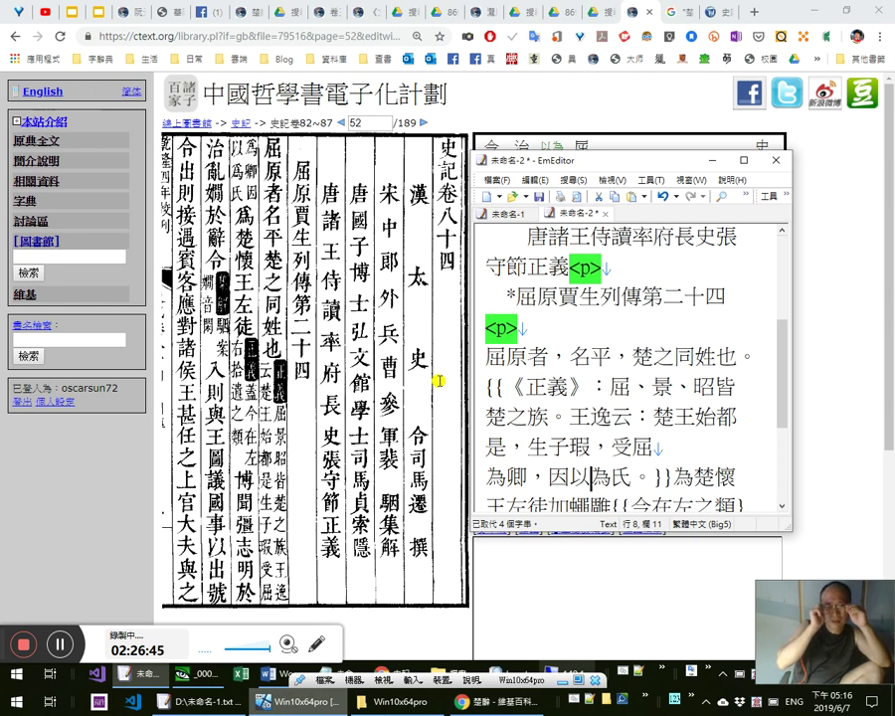
Insert opening note braces {{ after 為楚懷王左徒, before 加蠅雕
{"action": "key", "text": "Right"}
{"action": "key", "text": "Right"}
{"action": "key", "text": "Right"}
{"action": "key", "text": "Right"}
{"action": "key", "text": "Right"}
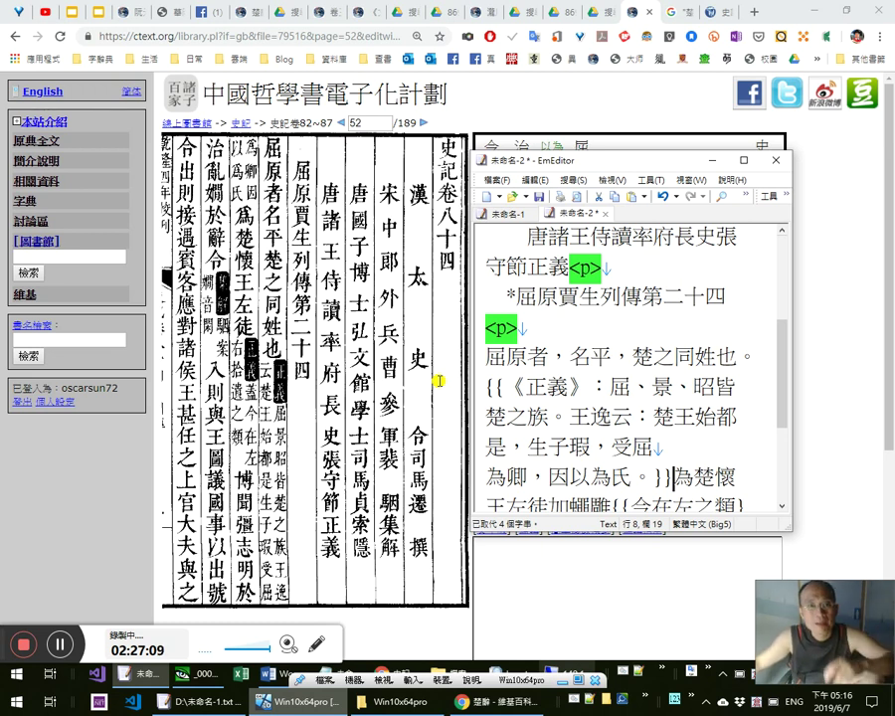
{"action": "key", "text": "Right"}
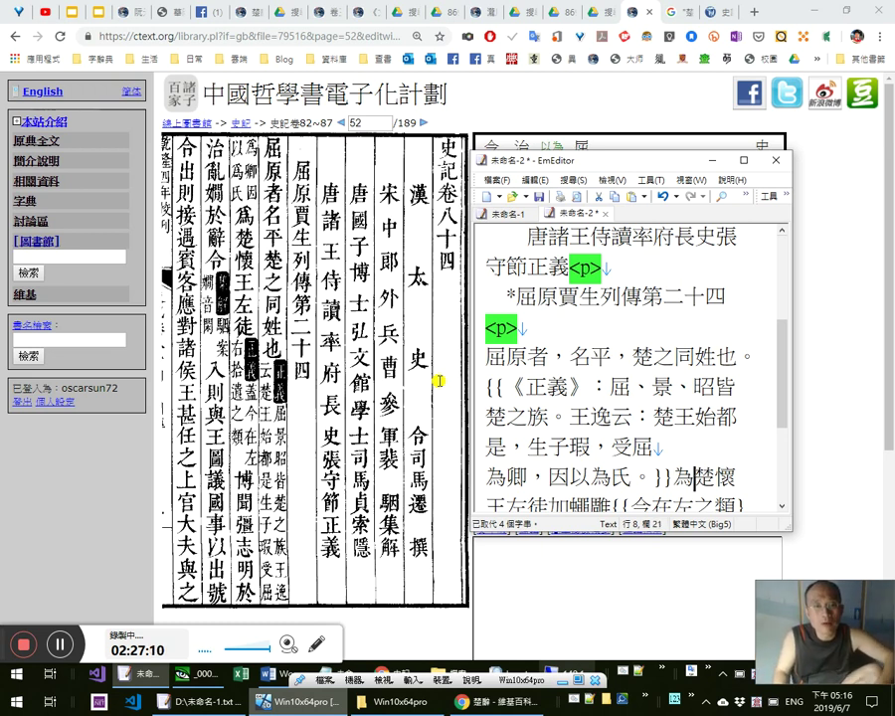
{"action": "key", "text": "Right"}
{"action": "key", "text": "Right"}
{"action": "key", "text": "Right"}
{"action": "key", "text": "Right"}
{"action": "type", "text": "{{"}
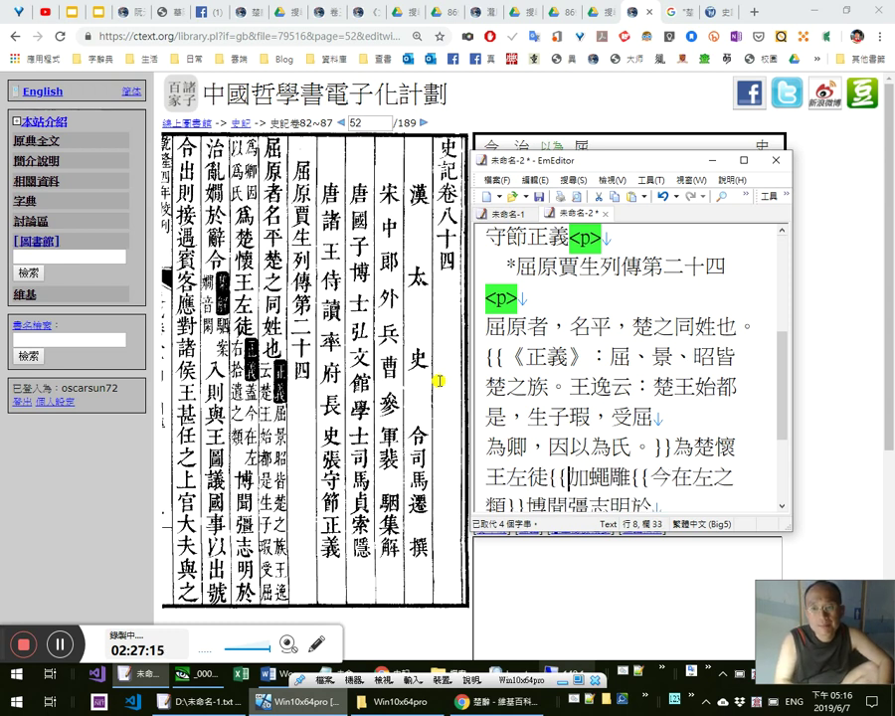
Compare the EmEditor text from 屈原者 through 為楚懷王左徒 with the ctext scan, selecting 左徒 to point it out
{"action": "key", "text": "Up"}
{"action": "key", "text": "Up"}
{"action": "key", "text": "Up"}
{"action": "key", "text": "Up"}
{"action": "key", "text": "Up"}
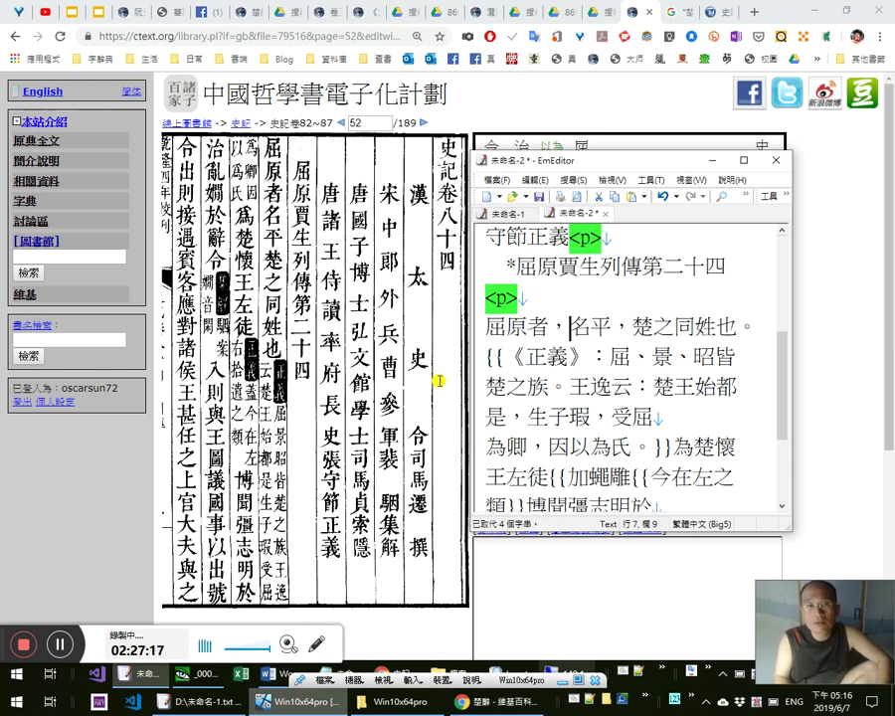
{"action": "left_click", "coordinate": [359, 318]}
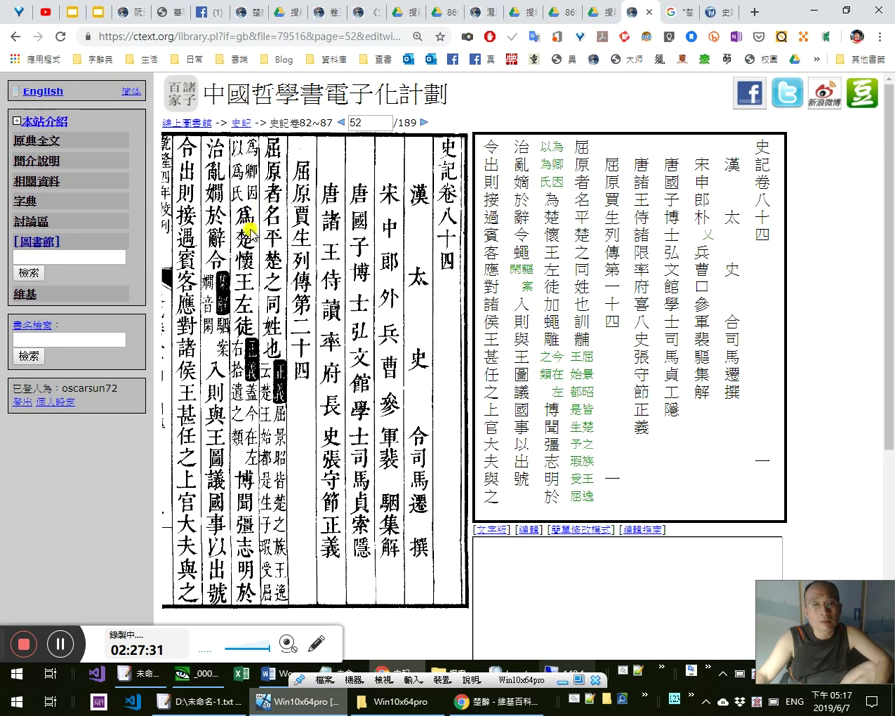
{"action": "key", "text": "alt+Tab"}
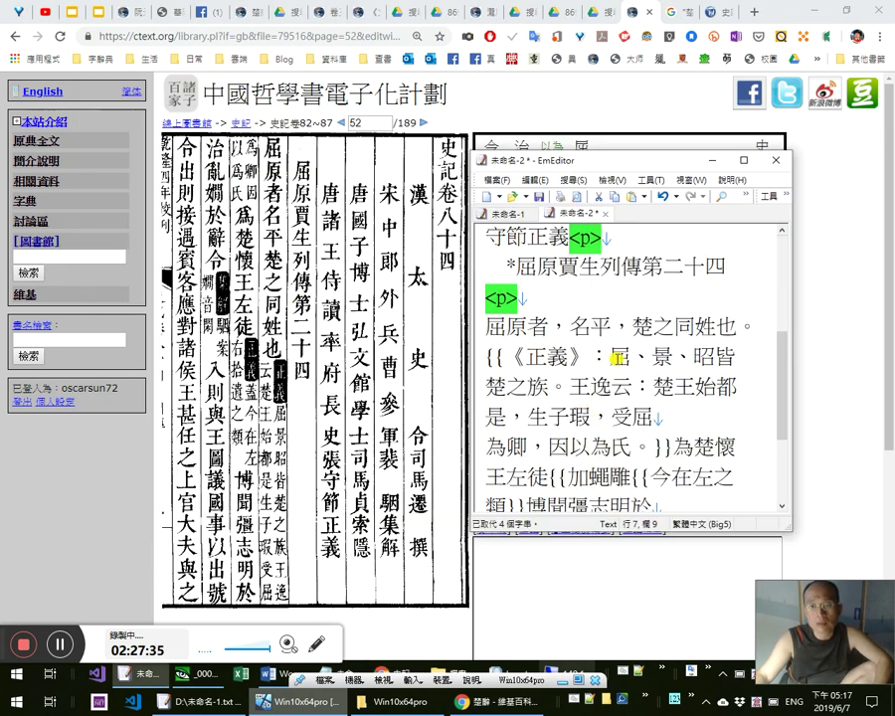
{"action": "left_click", "coordinate": [610, 339]}
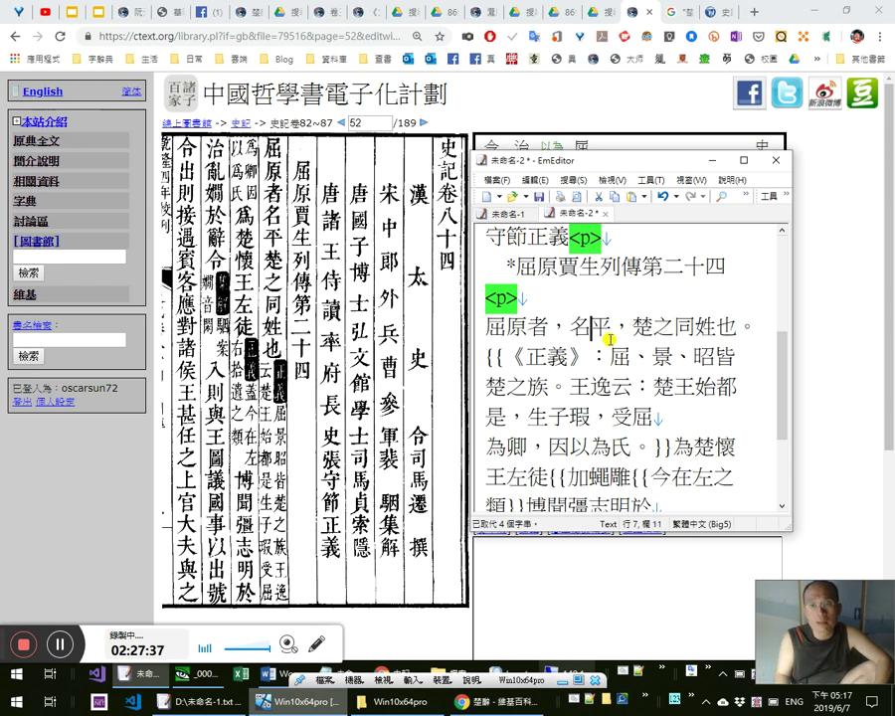
{"action": "key", "text": "Down"}
{"action": "key", "text": "Down"}
{"action": "key", "text": "Down"}
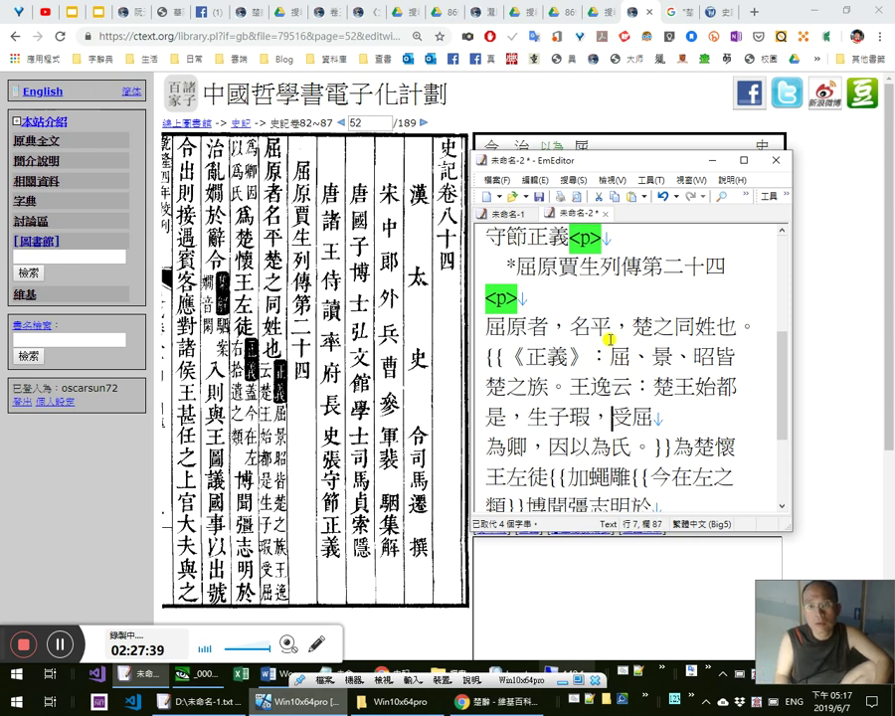
{"action": "key", "text": "Down"}
{"action": "key", "text": "Down"}
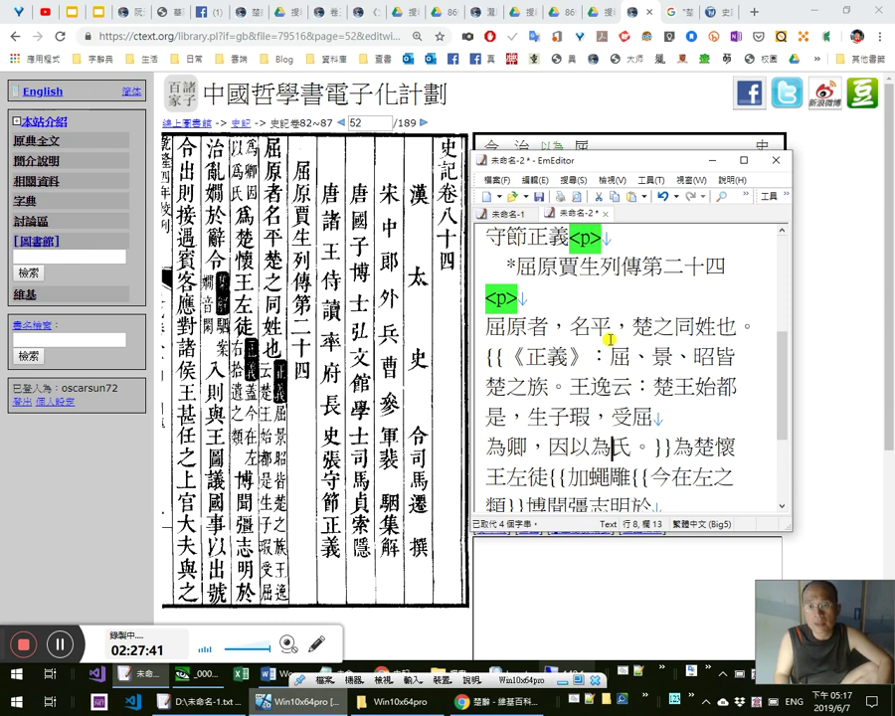
{"action": "key", "text": "Left"}
{"action": "key", "text": "Left"}
{"action": "key", "text": "Left"}
{"action": "key", "text": "shift+Left"}
{"action": "key", "text": "shift+Left"}
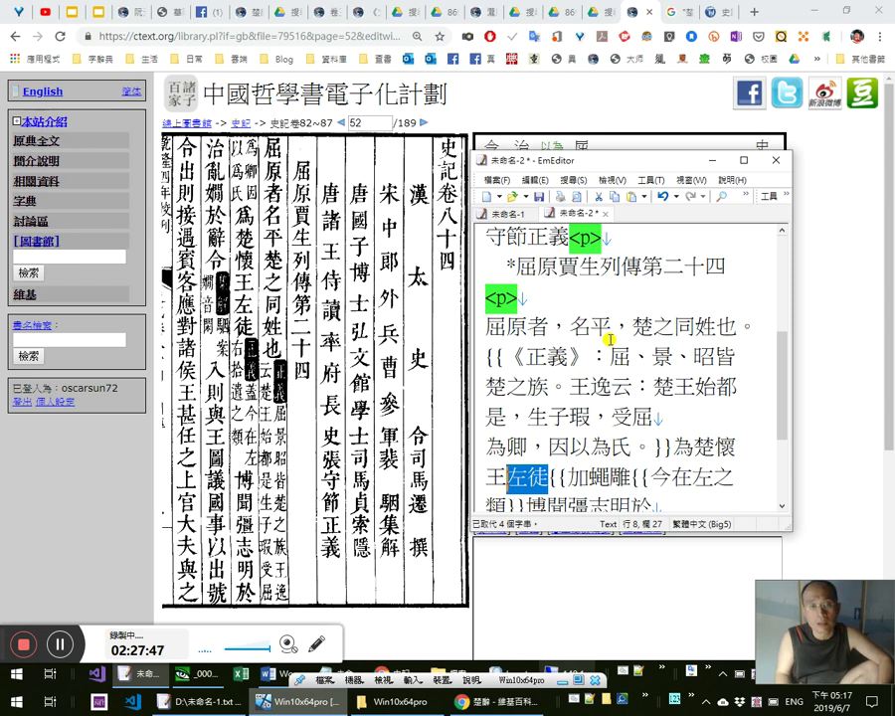
Insert 《正義》蓋今在左右拾遺之類。 right after the opening braces that follow 左徒
{"action": "key", "text": "Right"}
{"action": "key", "text": "Right"}
{"action": "key", "text": "Right"}
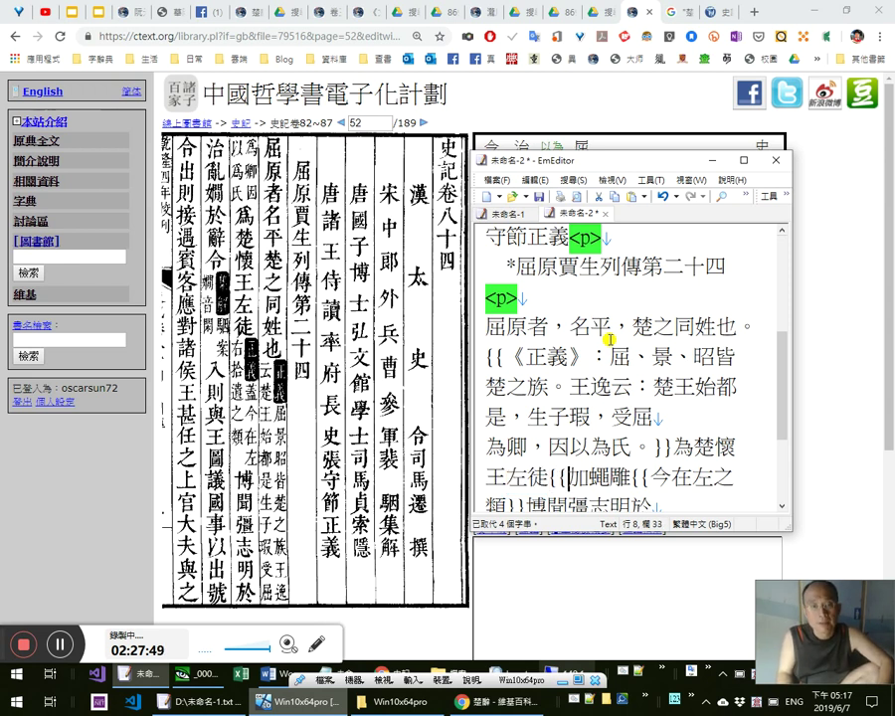
{"action": "type", "text": "《正義》"}
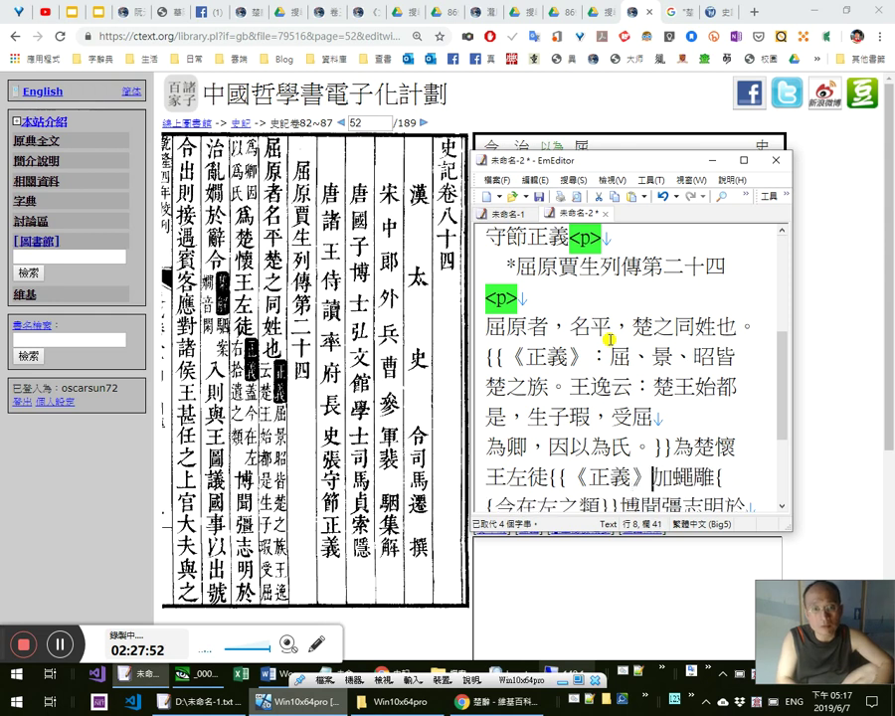
{"action": "type", "text": "蓋今在左"}
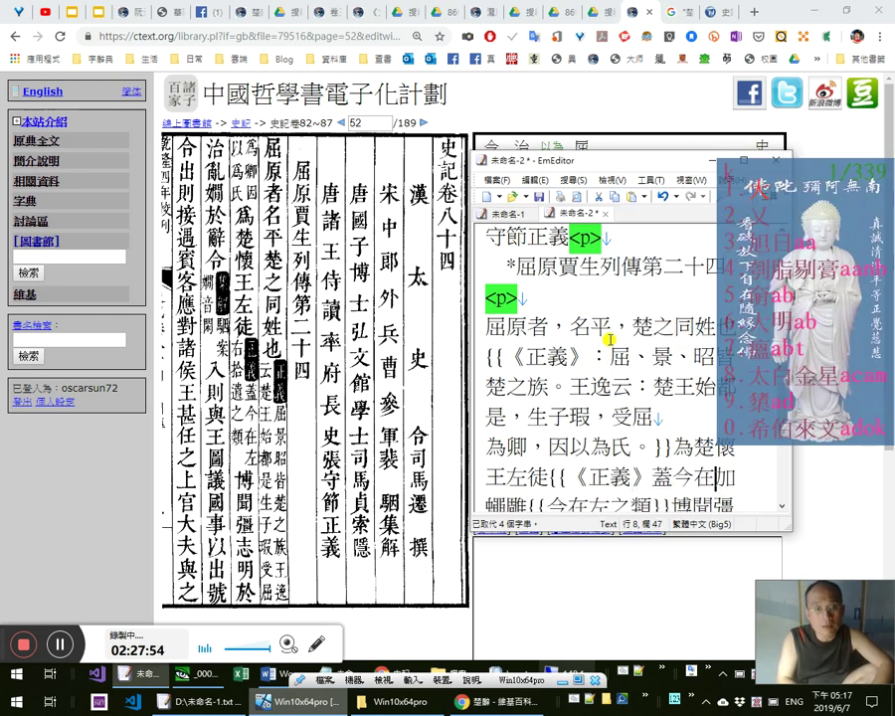
{"action": "type", "text": "右拾遺"}
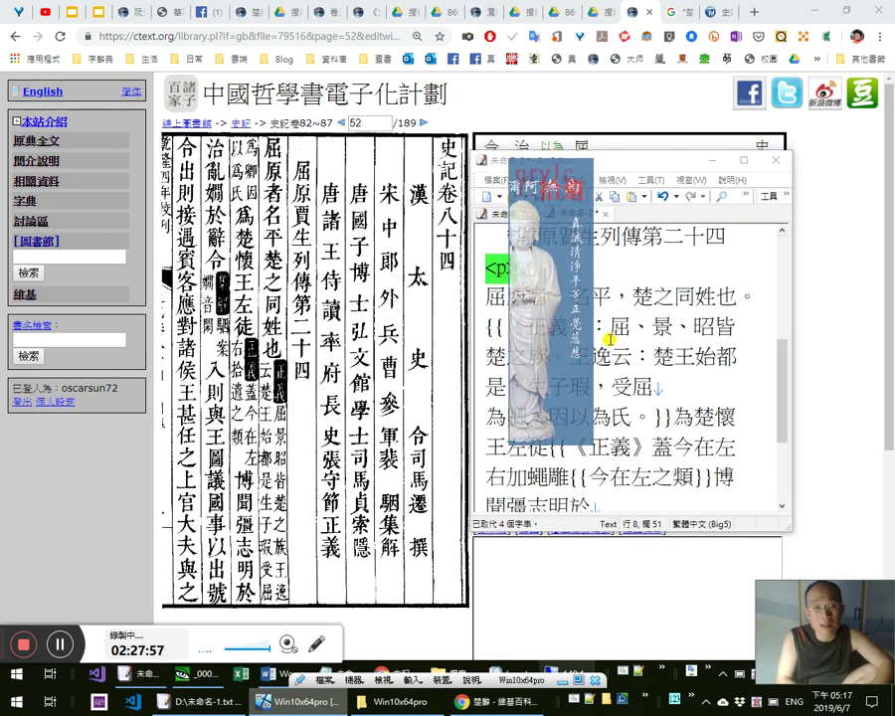
{"action": "type", "text": "之類。"}
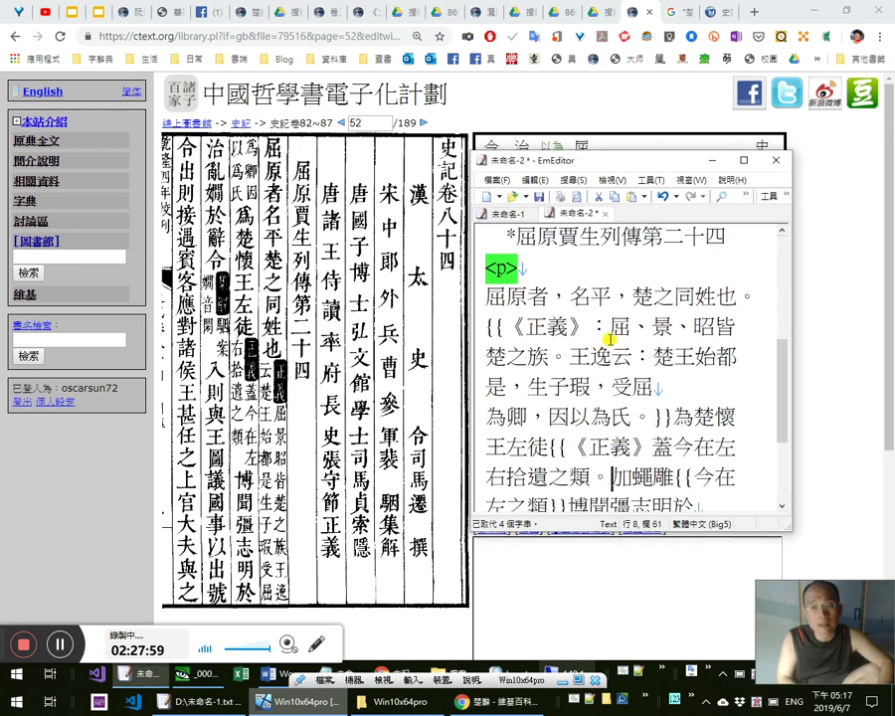
Delete the misread remnant 加蠅雕{{今在左之類 before the closing braces, and insert 、 between 左 and 右 in the new note
{"action": "key", "text": "shift+Down"}
{"action": "key", "text": "shift+Left"}
{"action": "key", "text": "shift+Left"}
{"action": "key", "text": "shift+Left"}
{"action": "key", "text": "Delete"}
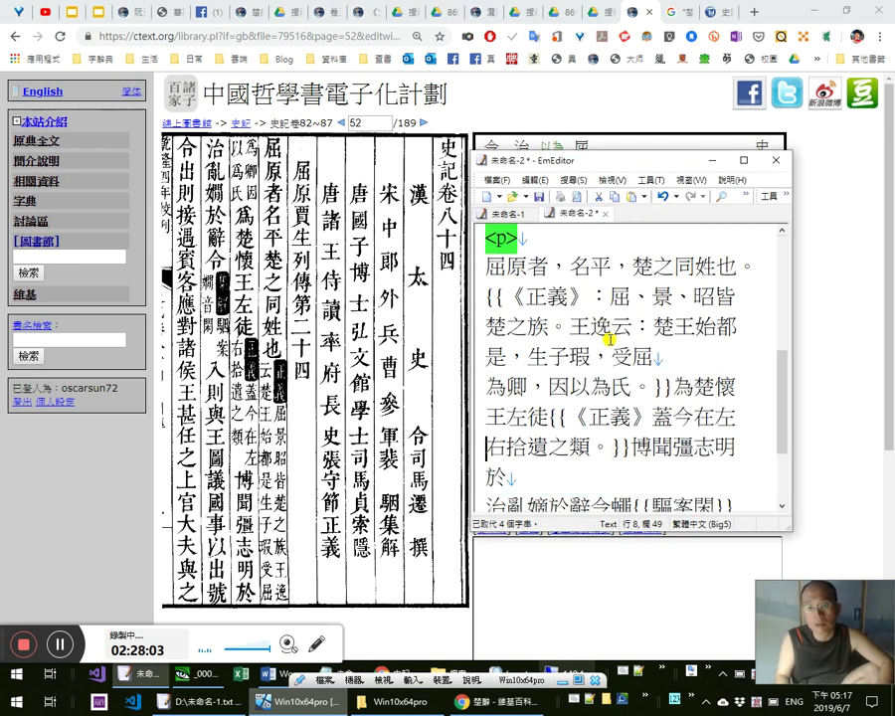
{"action": "type", "text": "、"}
Reread the note 蓋今在左、右拾遺之類, selecting 拾遺 to point it out
{"action": "key", "text": "Right"}
{"action": "key", "text": "Up"}
{"action": "key", "text": "Right"}
{"action": "key", "text": "Right"}
{"action": "key", "text": "Right"}
{"action": "key", "text": "Right"}
{"action": "key", "text": "Right"}
{"action": "key", "text": "Right"}
{"action": "key", "text": "Right"}
{"action": "key", "text": "Right"}
{"action": "key", "text": "Right"}
{"action": "key", "text": "Right"}
{"action": "key", "text": "Right"}
{"action": "key", "text": "Right"}
{"action": "key", "text": "Right"}
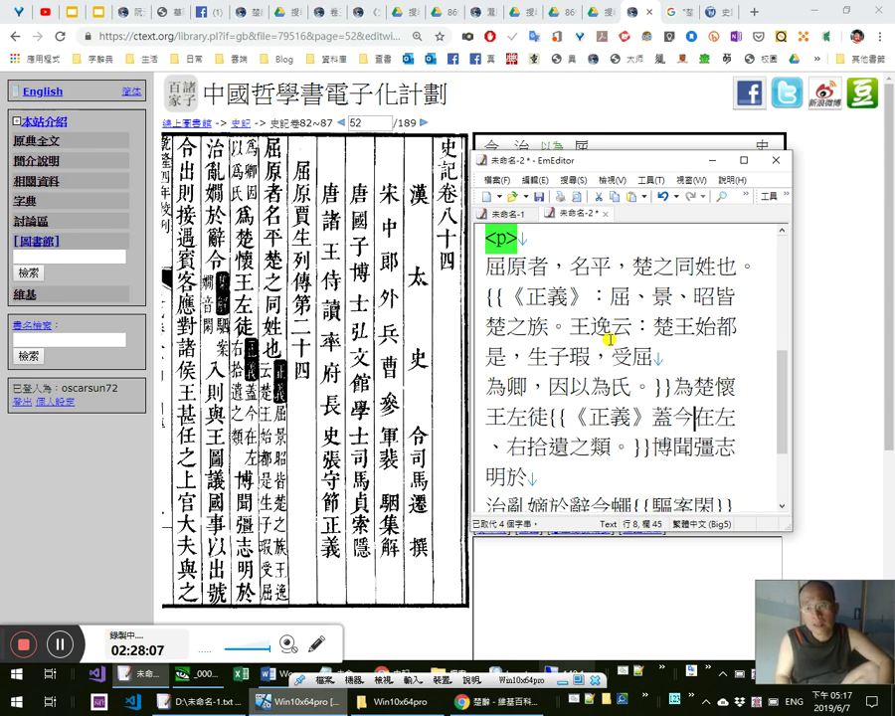
{"action": "key", "text": "Left"}
{"action": "key", "text": "shift+Right"}
{"action": "key", "text": "shift+Right"}
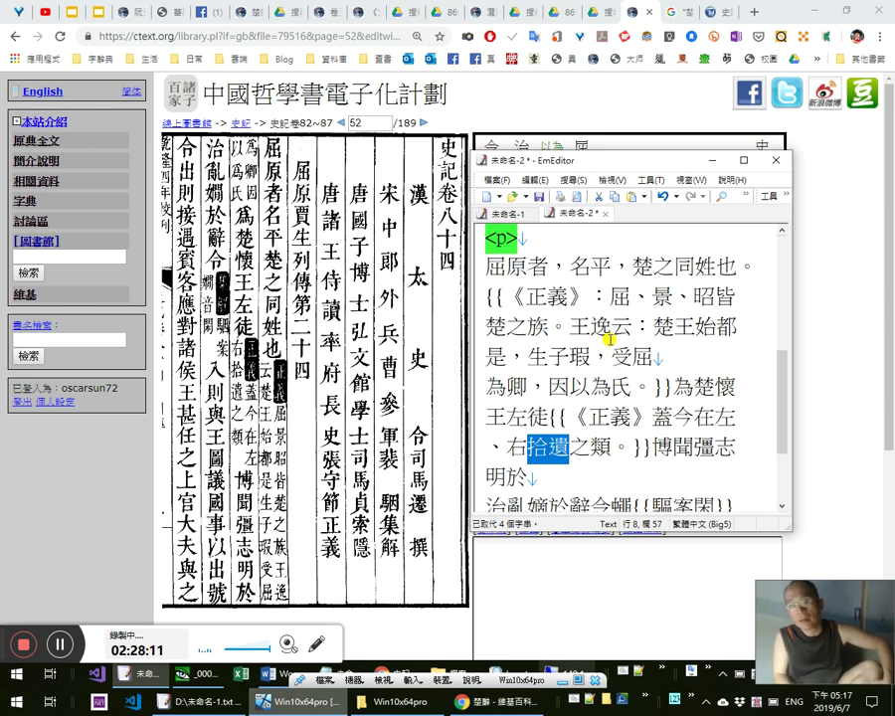
Write 言官 and 鹽官 after 明於 as a temporary comparison, and remove both words
{"action": "key", "text": "End"}
{"action": "type", "text": "言官"}
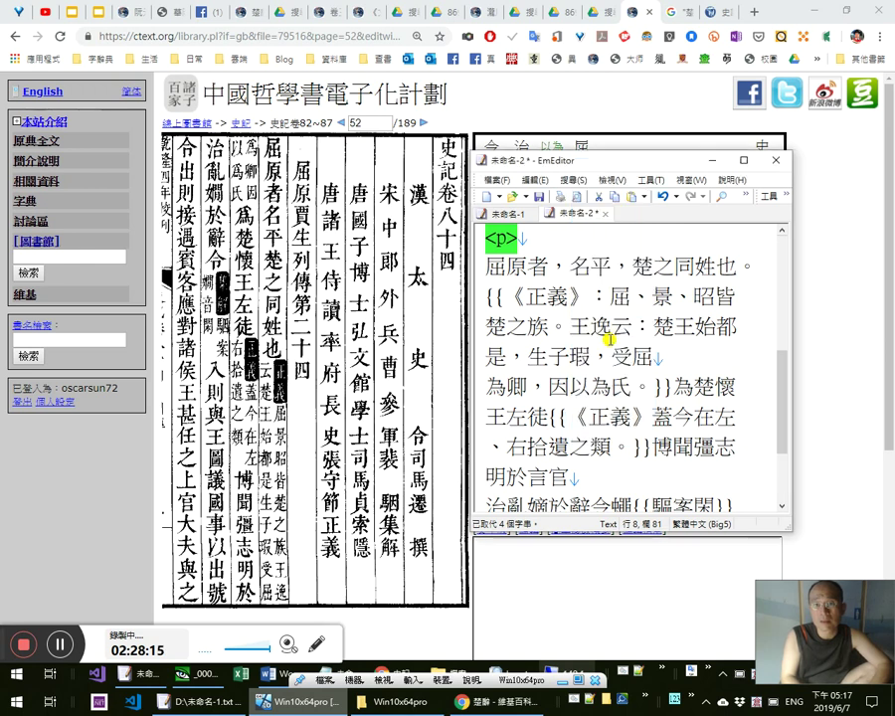
{"action": "type", "text": "鹽官"}
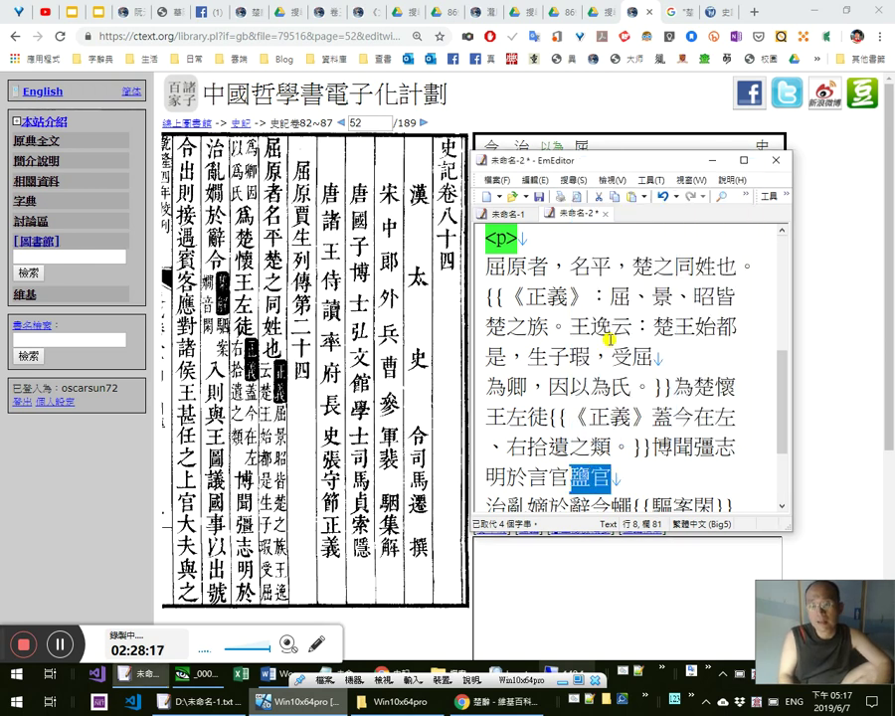
{"action": "key", "text": "Escape"}
{"action": "key", "text": "Left"}
{"action": "key", "text": "Left"}
{"action": "key", "text": "shift+Right"}
{"action": "key", "text": "shift+Right"}
{"action": "key", "text": "Delete"}
{"action": "key", "text": "Up"}
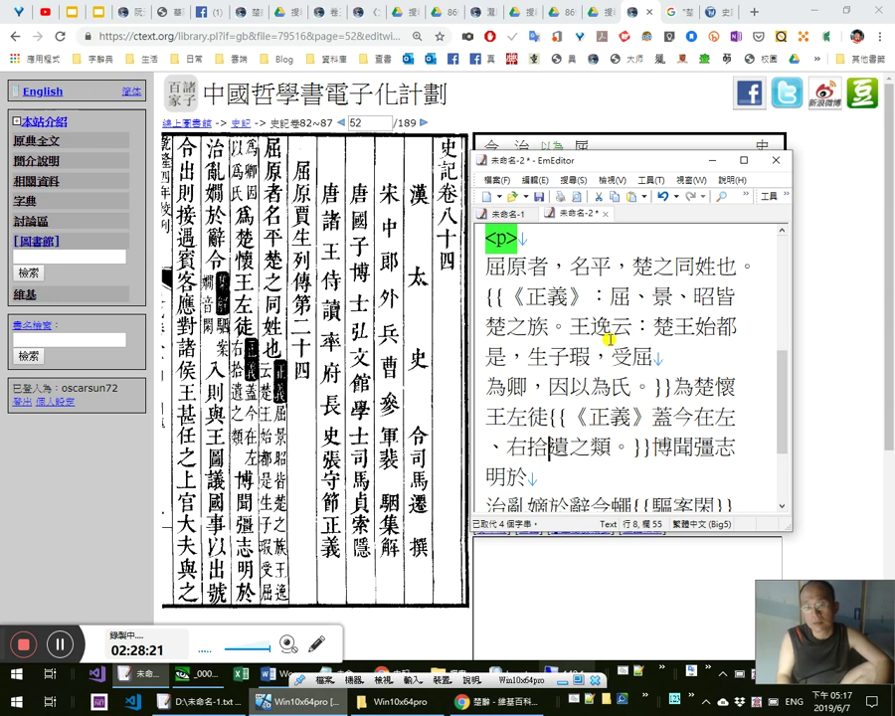
Select 遺 in 拾遺, and write 諫官 after it as a temporary gloss before removing it
{"action": "key", "text": "shift+Right"}
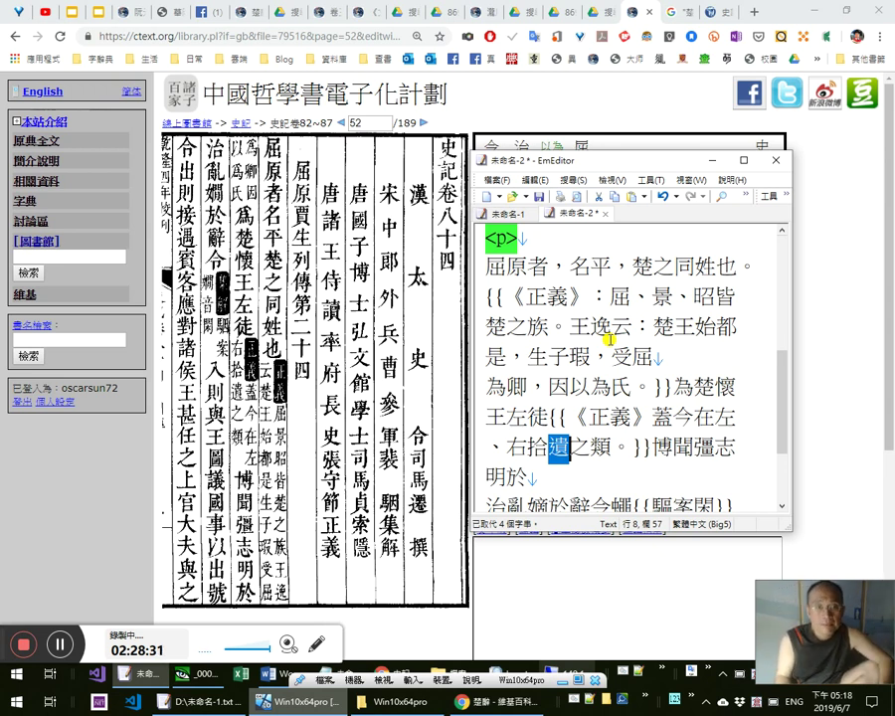
{"action": "key", "text": "ctrl+c"}
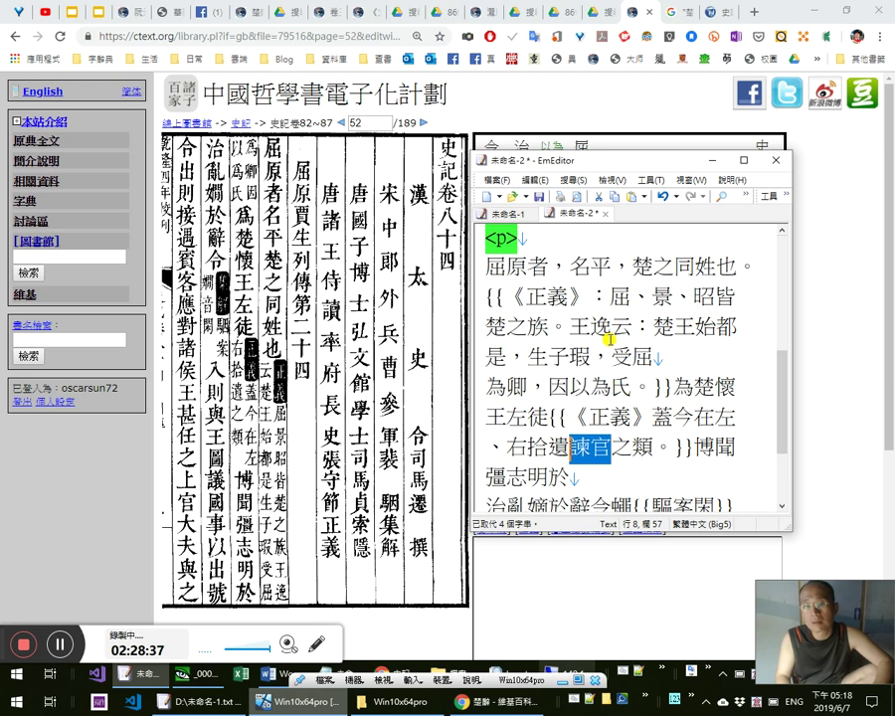
{"action": "key", "text": "Right"}
{"action": "key", "text": "Right"}
{"action": "key", "text": "Right"}
{"action": "key", "text": "Right"}
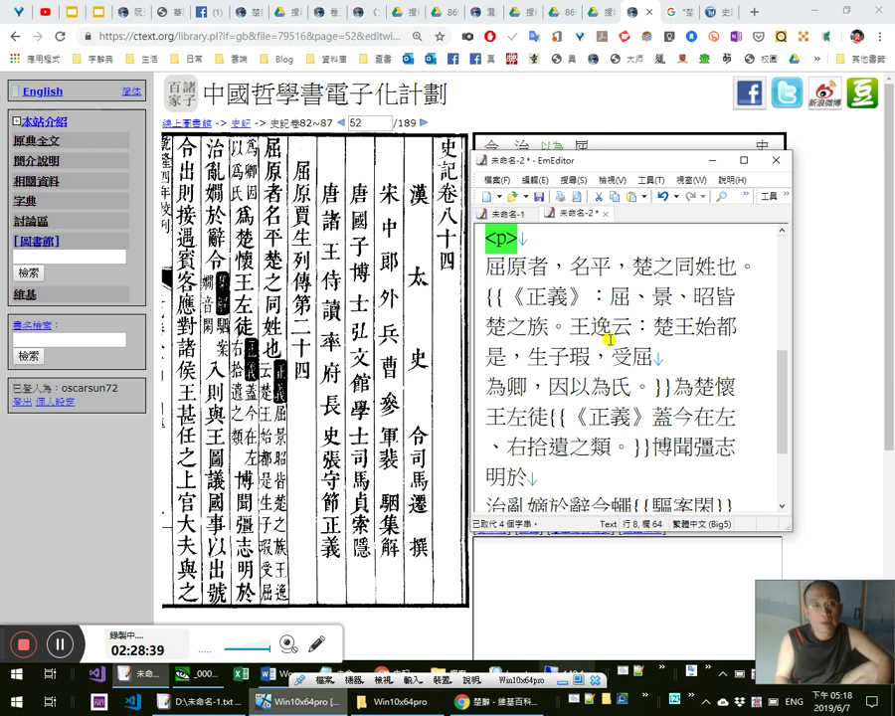
Insert a full-width comma after 博聞彊志, before 明於
{"action": "key", "text": "Right"}
{"action": "key", "text": "Right"}
{"action": "key", "text": "Right"}
{"action": "key", "text": "Right"}
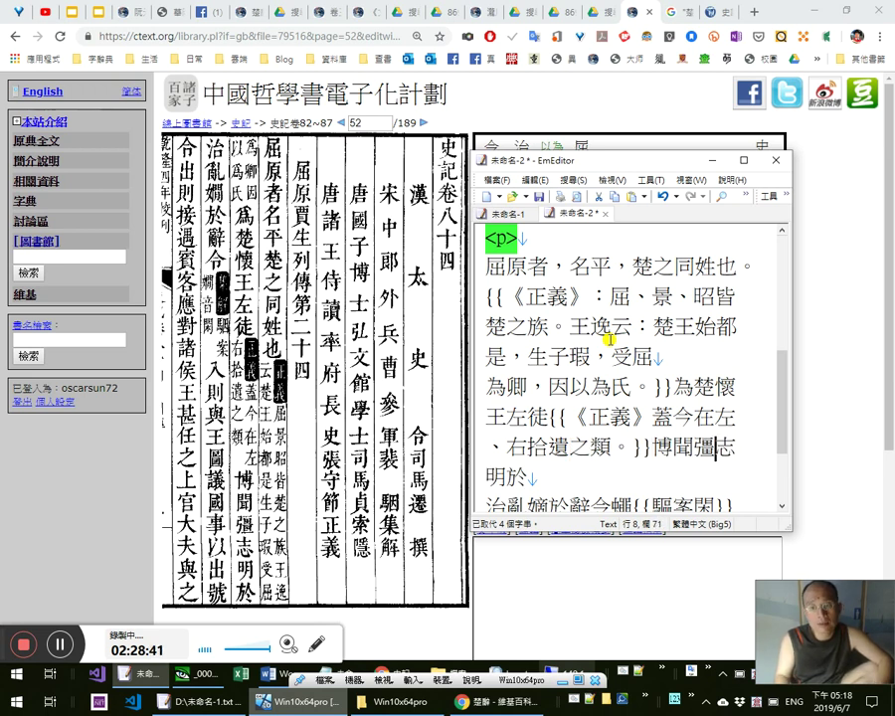
{"action": "key", "text": "Right"}
{"action": "type", "text": "，"}
Examine the wording of 博聞彊志, selecting 彊 and 聞 in turn to point them out
{"action": "key", "text": "Left"}
{"action": "key", "text": "Left"}
{"action": "key", "text": "Left"}
{"action": "key", "text": "Left"}
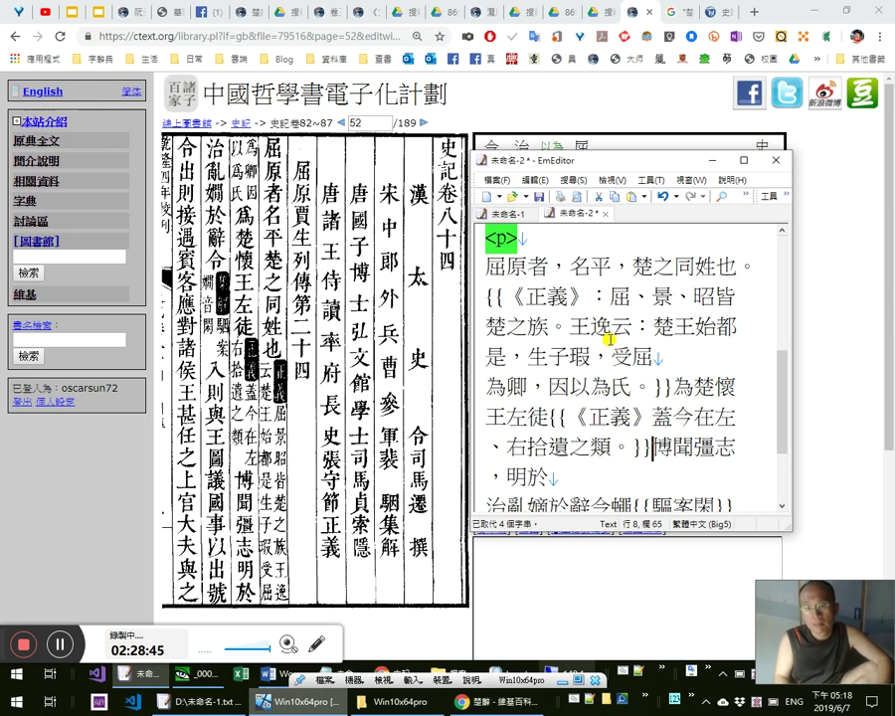
{"action": "key", "text": "Right"}
{"action": "key", "text": "Right"}
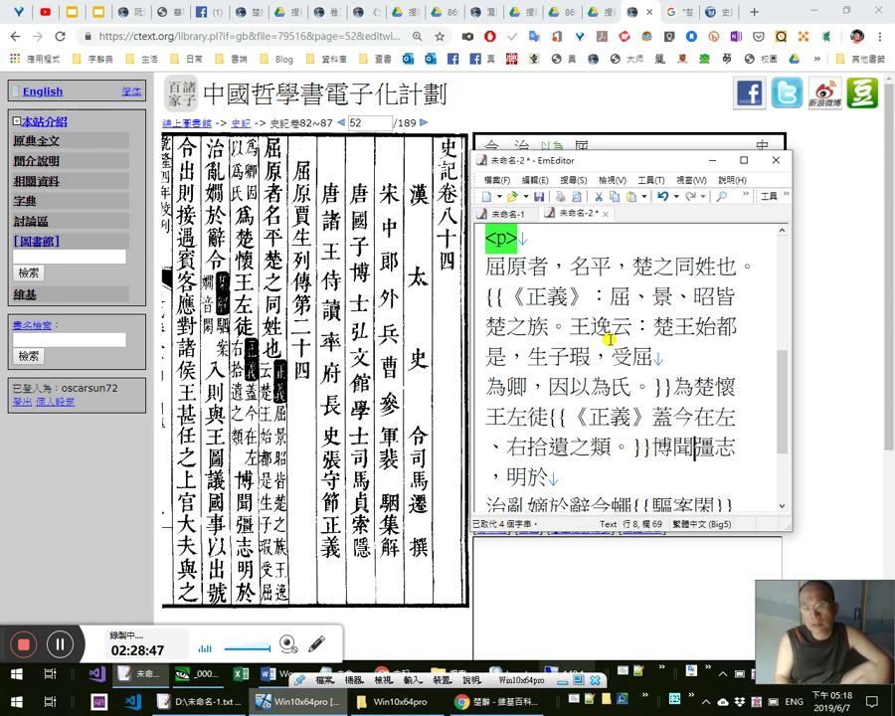
{"action": "key", "text": "shift+Right"}
{"action": "key", "text": "Left"}
{"action": "key", "text": "shift+Left"}
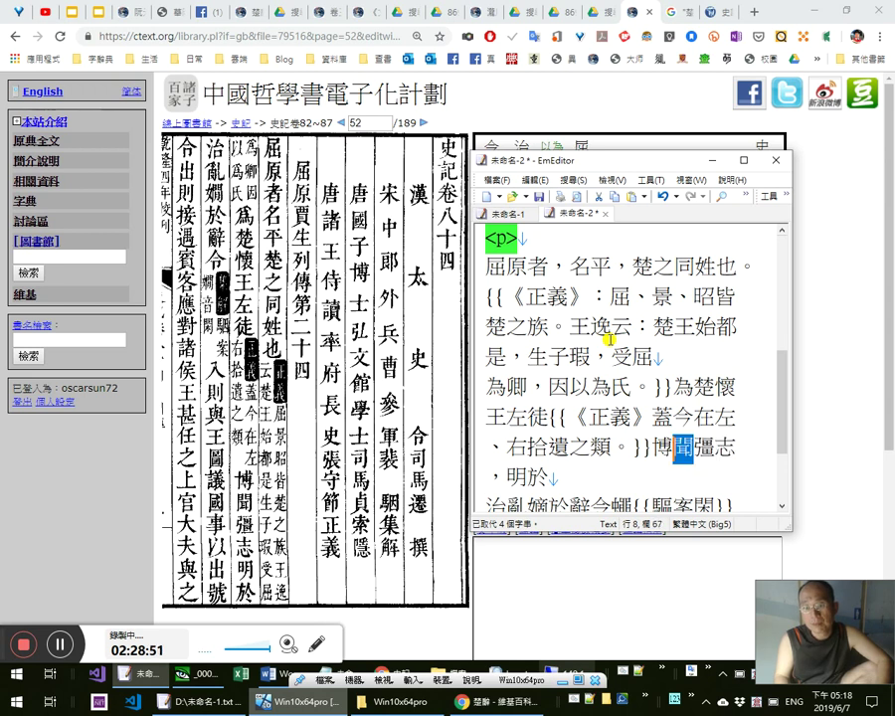
{"action": "key", "text": "Right"}
{"action": "key", "text": "Right"}
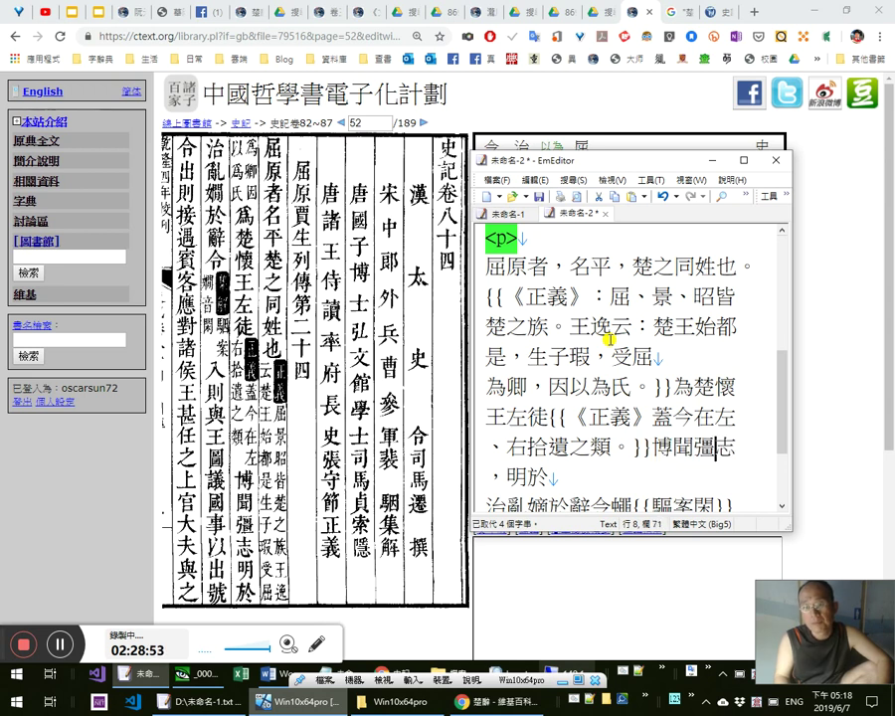
Write 怪 after 博聞彊志 as a temporary example, and delete it
{"action": "key", "text": "Right"}
{"action": "type", "text": "怪"}
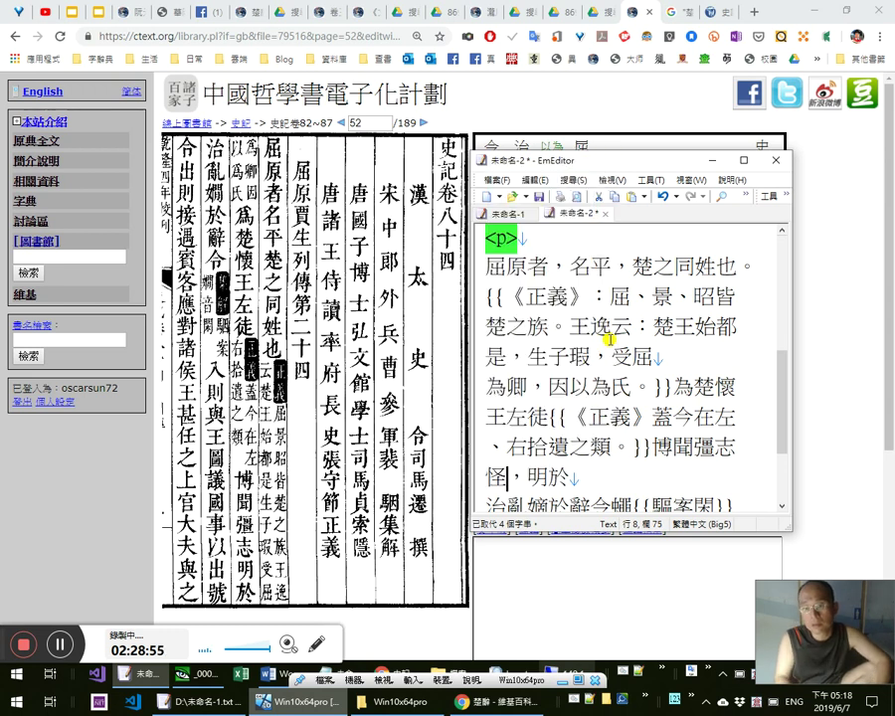
{"action": "key", "text": "shift+Left"}
{"action": "key", "text": "Delete"}
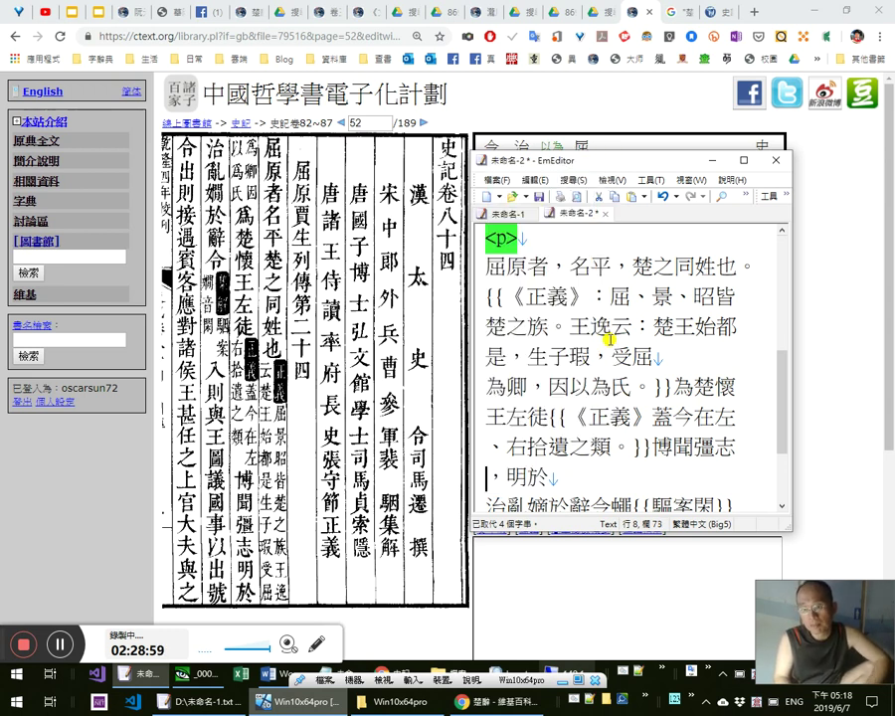
Place 強 and 弘 after 彊 as temporary comparison characters, and remove them to restore 博聞彊志
{"action": "key", "text": "Left"}
{"action": "key", "text": "Left"}
{"action": "key", "text": "shift+Right"}
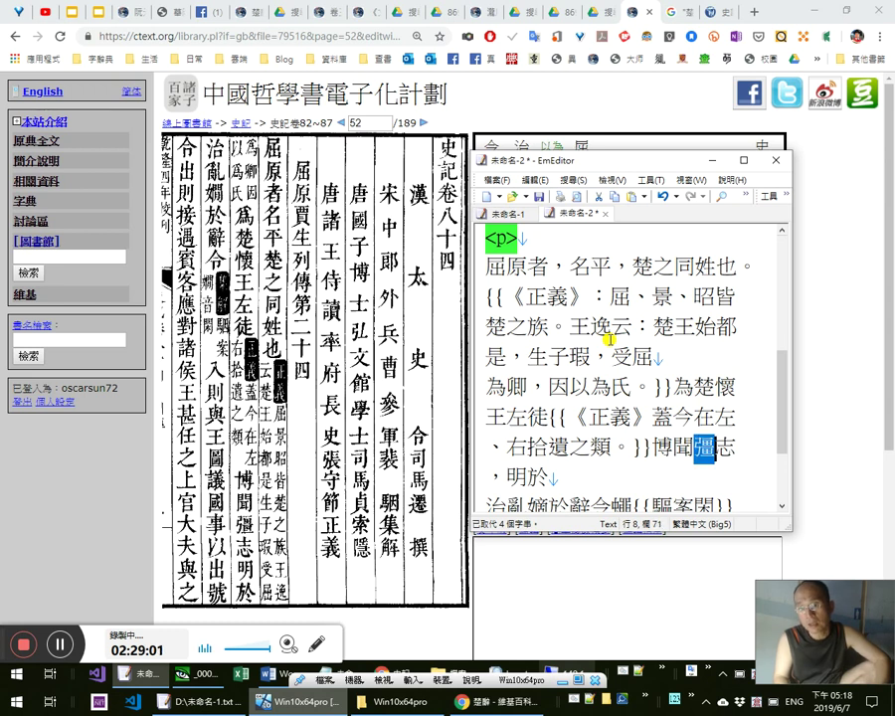
{"action": "type", "text": "彊強"}
{"action": "key", "text": "Left"}
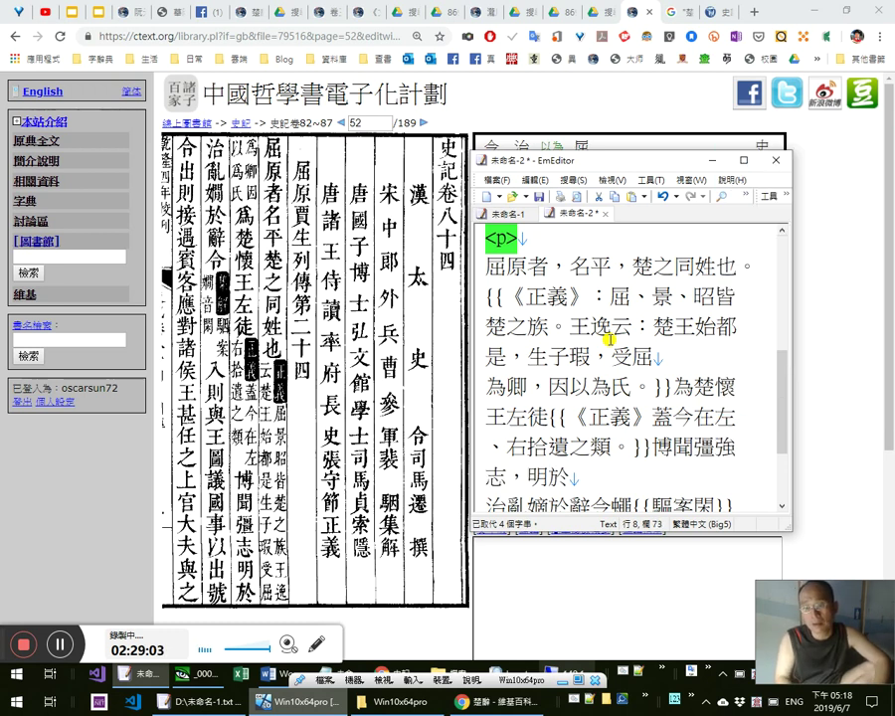
{"action": "key", "text": "shift+Right"}
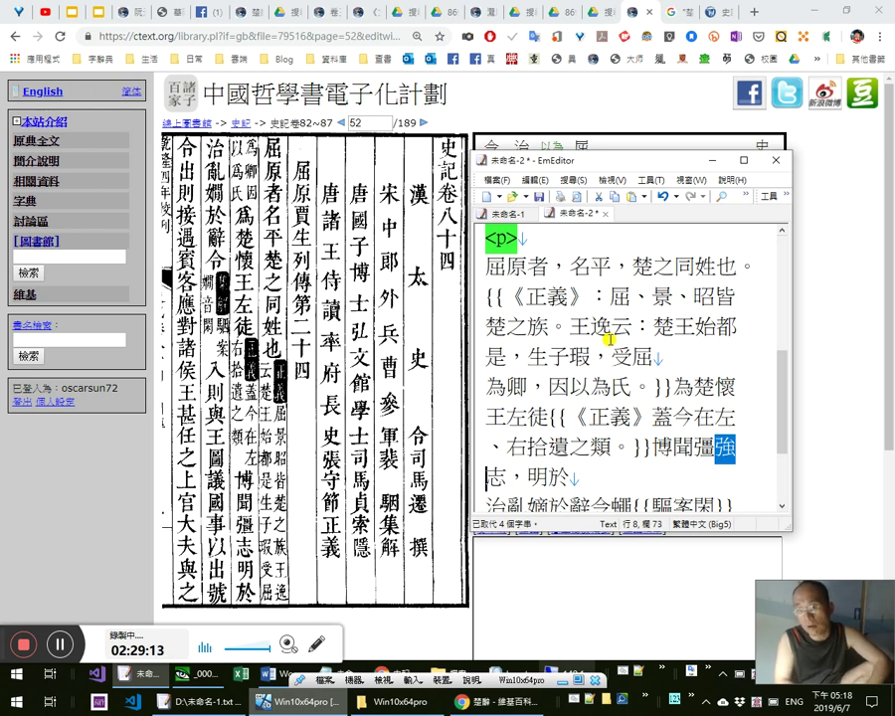
{"action": "key", "text": "p"}
{"action": "key", "text": "space"}
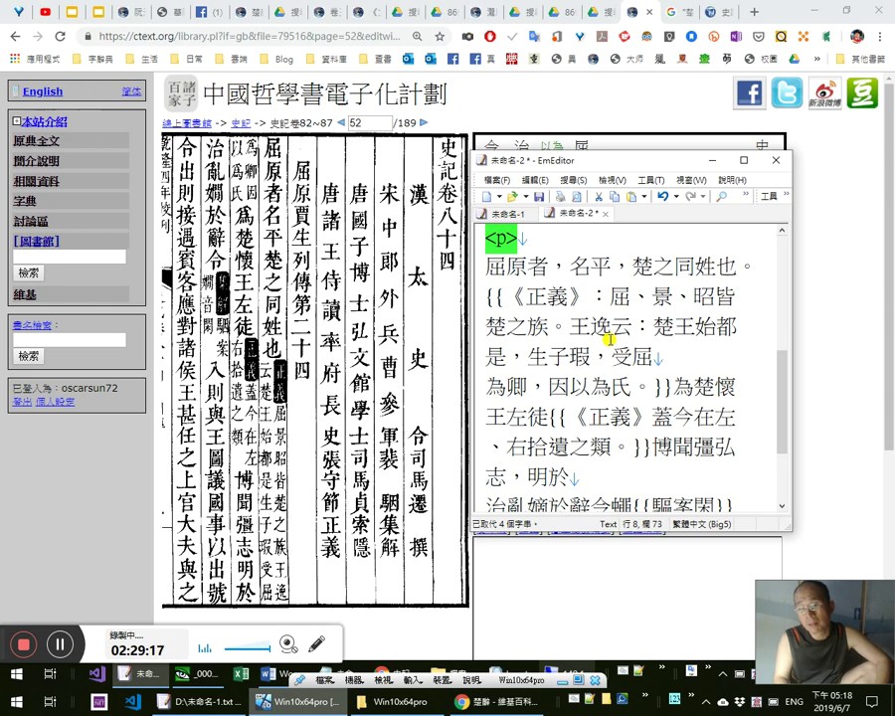
{"action": "key", "text": "ctrl+z"}
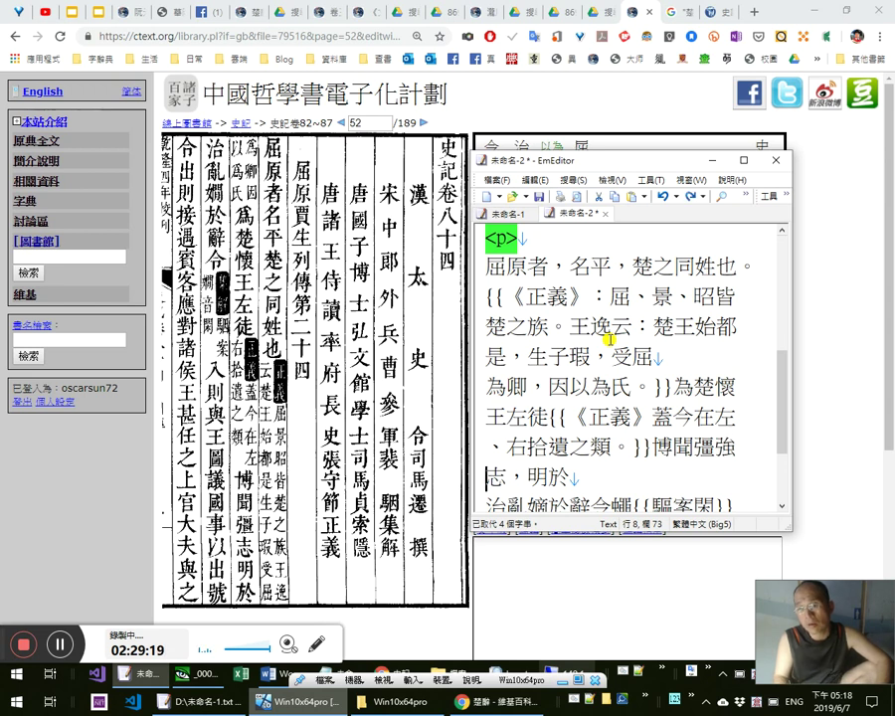
{"action": "key", "text": "BackSpace"}
Select 彊 in 博聞彊志 and begin entering another comparison character after it
{"action": "key", "text": "shift+Left"}
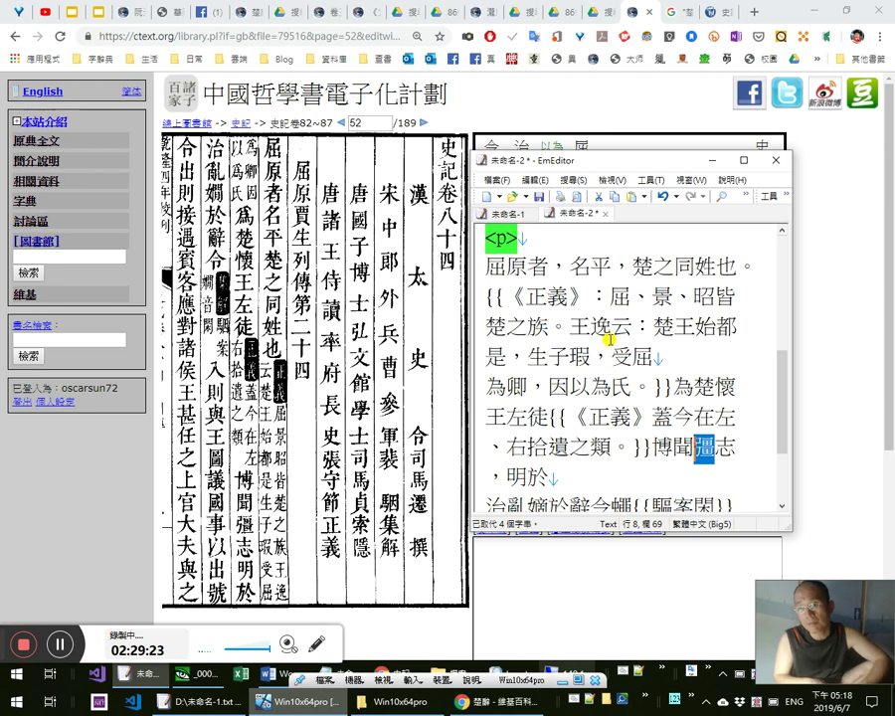
{"action": "type", "text": "ni"}
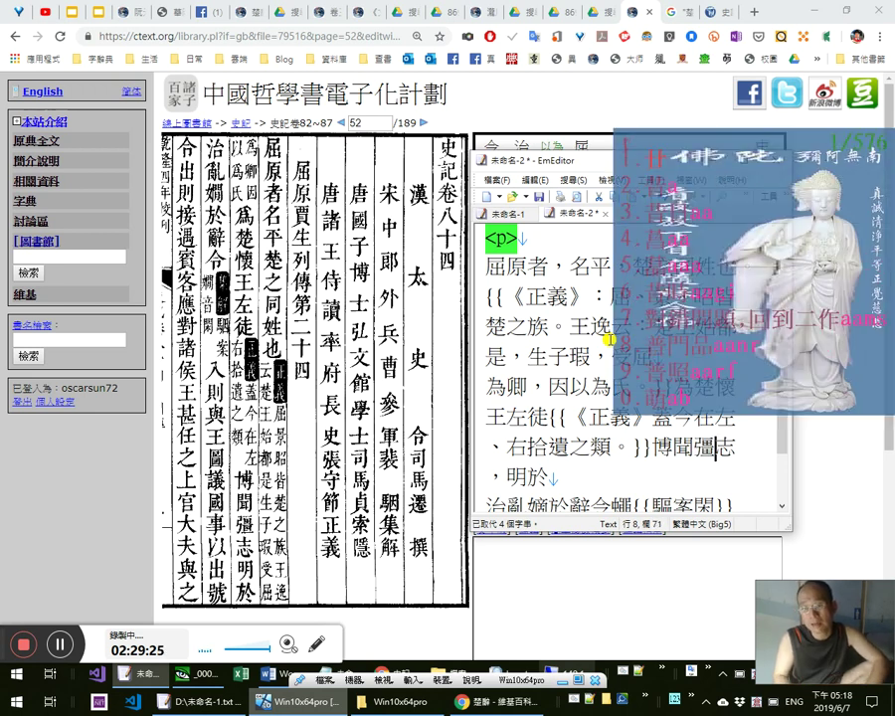
{"action": "key", "text": "BackSpace"}
{"action": "key", "text": "BackSpace"}
{"action": "type", "text": "lw"}
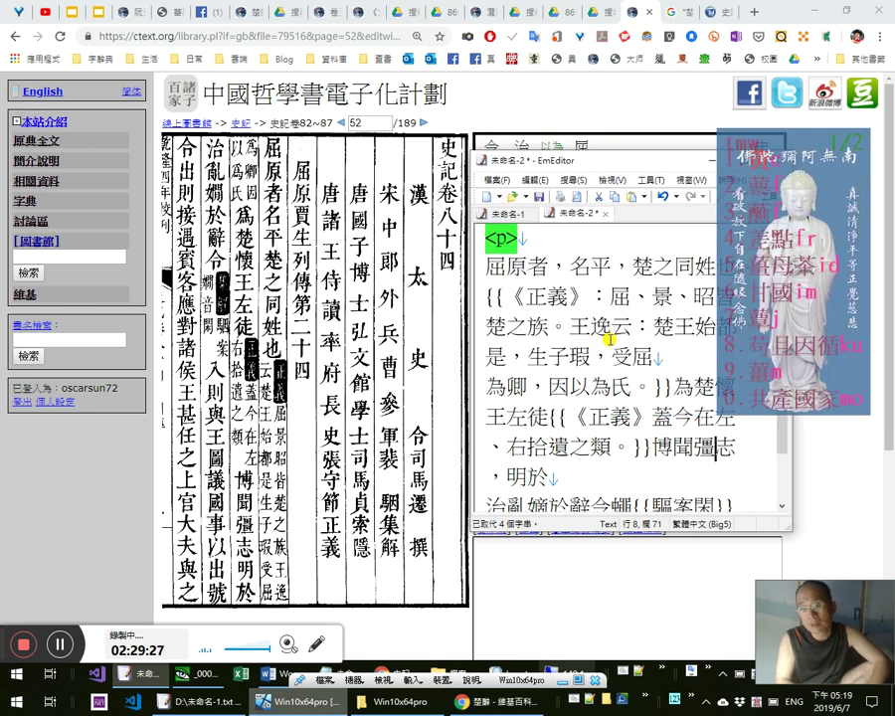
Try inserting extra characters, including 弓, after 彊 in the phrase 博聞彊志 and remove them
{"action": "type", "text": "1"}
{"action": "key", "text": "space"}
{"action": "key", "text": "Return"}
{"action": "key", "text": "shift+Left"}
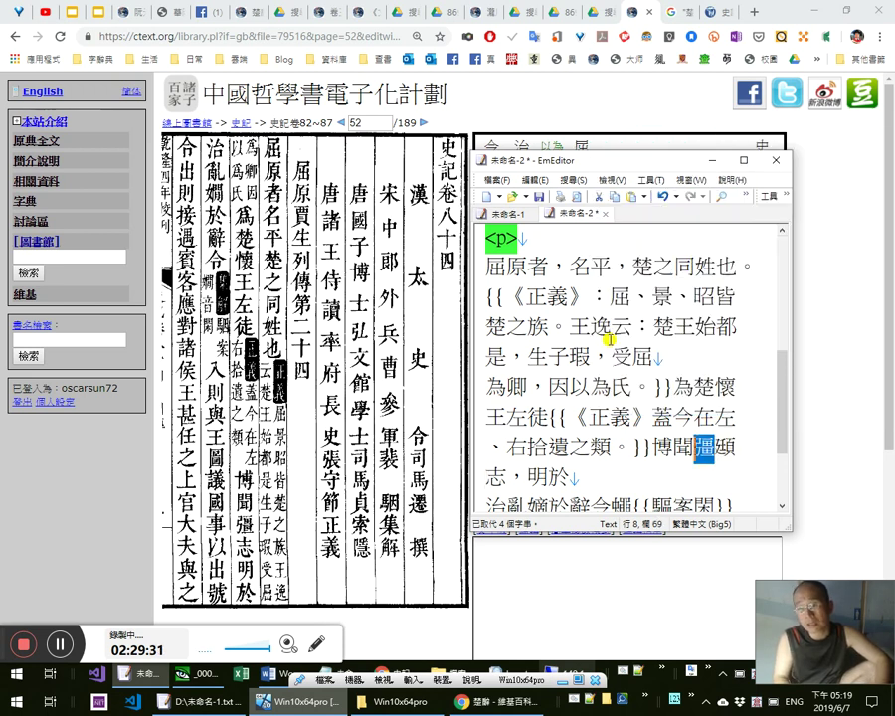
{"action": "key", "text": "Right"}
{"action": "key", "text": "Delete"}
{"action": "key", "text": "shift+Left"}
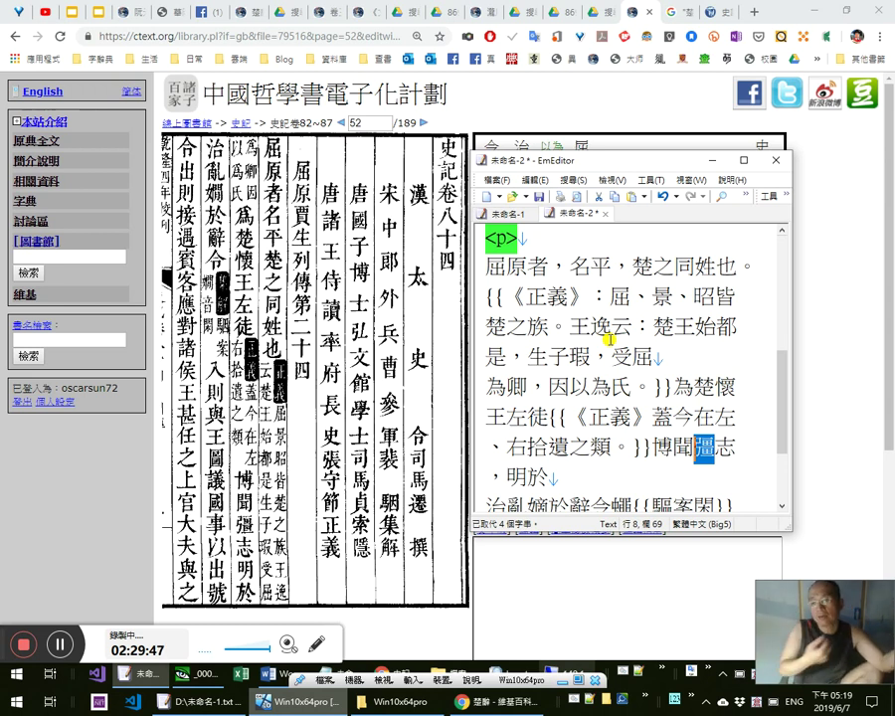
{"action": "key", "text": "Right"}
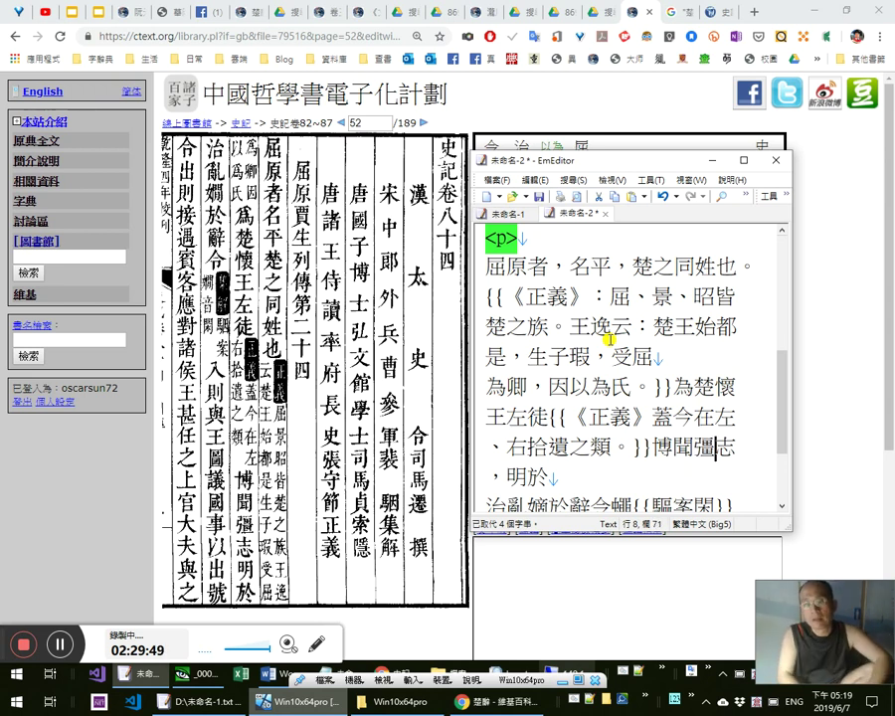
{"action": "key", "text": "shift+Left"}
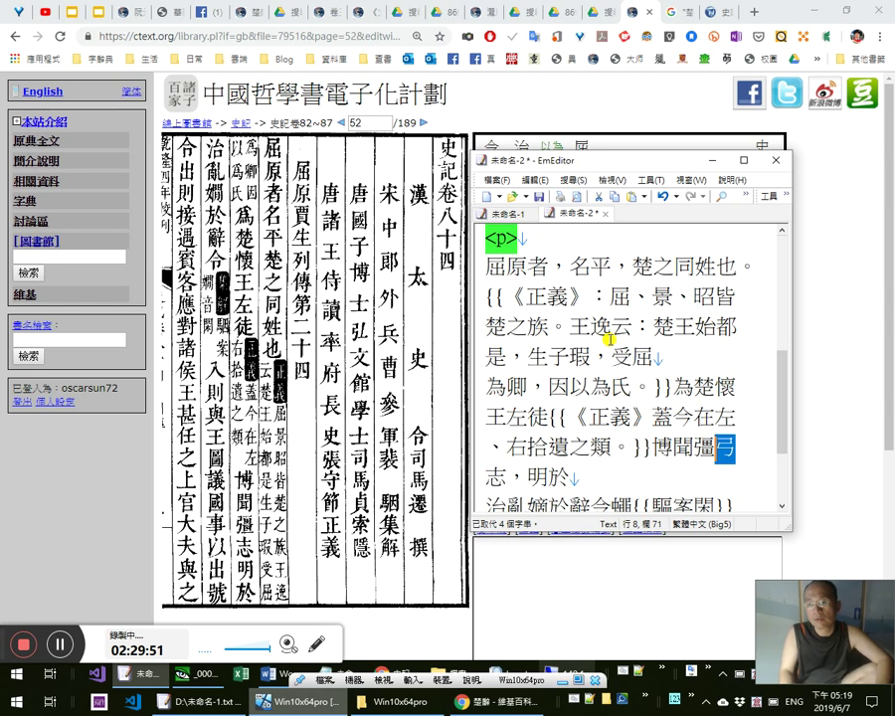
{"action": "key", "text": "Right"}
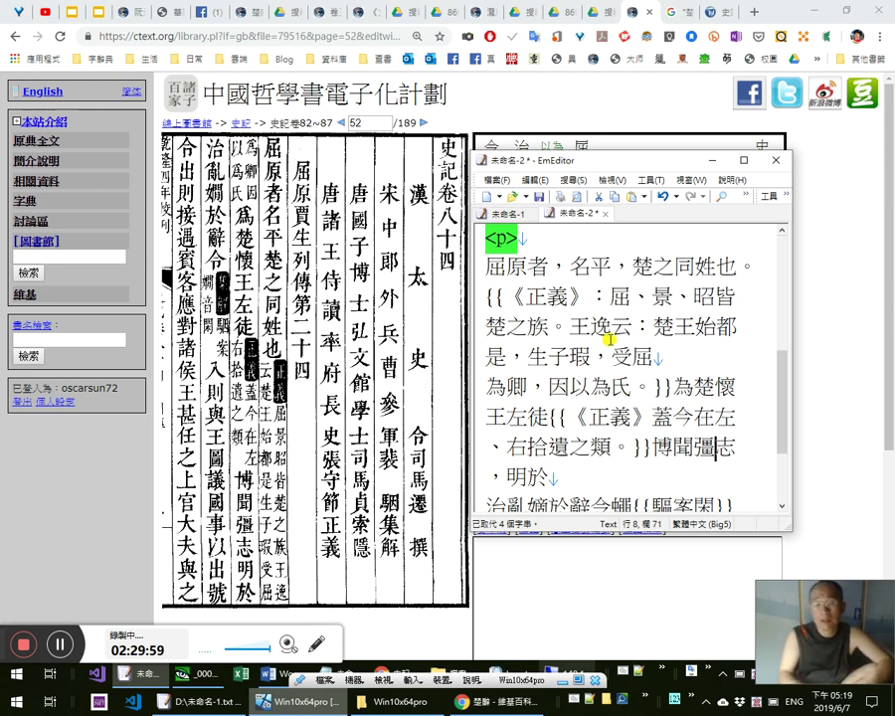
Highlight 彊志 in the phrase 博聞彊志, try adding 認 after 彊, and delete the added character
{"action": "key", "text": "Left"}
{"action": "key", "text": "shift+Right"}
{"action": "key", "text": "shift+Right"}
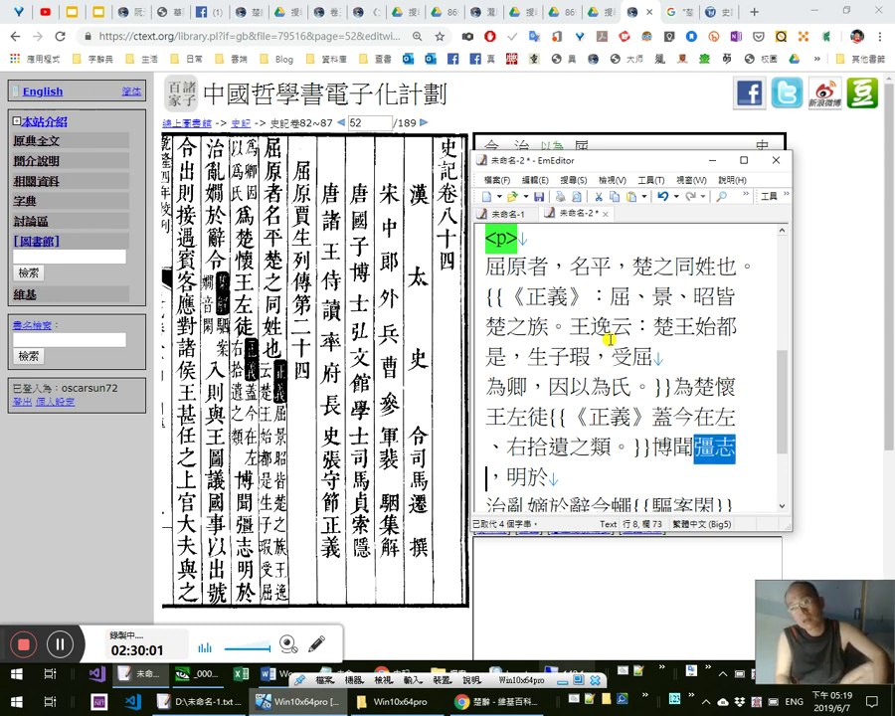
{"action": "key", "text": "Right"}
{"action": "key", "text": "Left"}
{"action": "key", "text": "Left"}
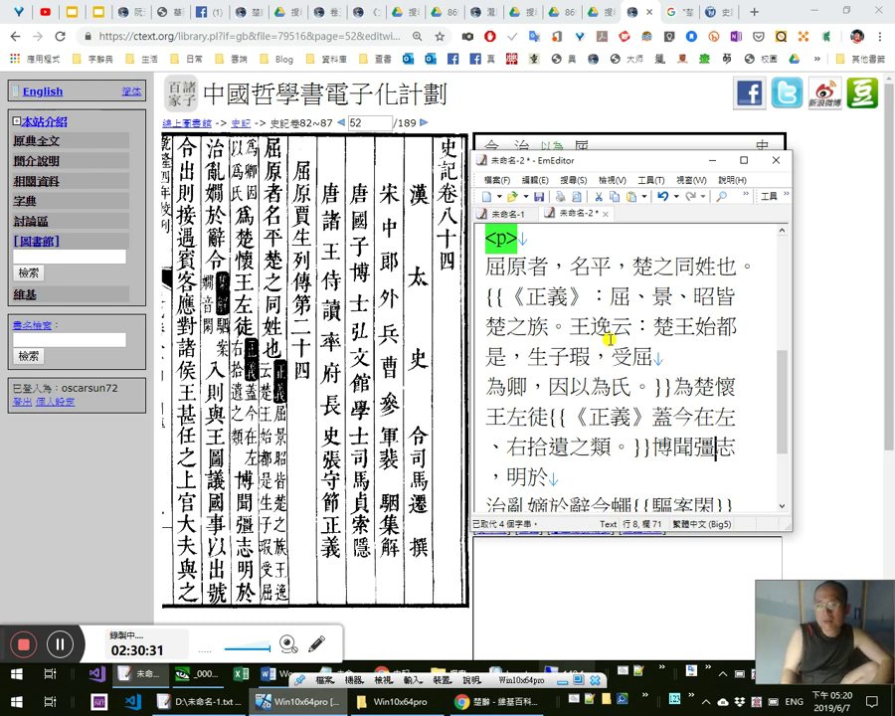
{"action": "type", "text": "認"}
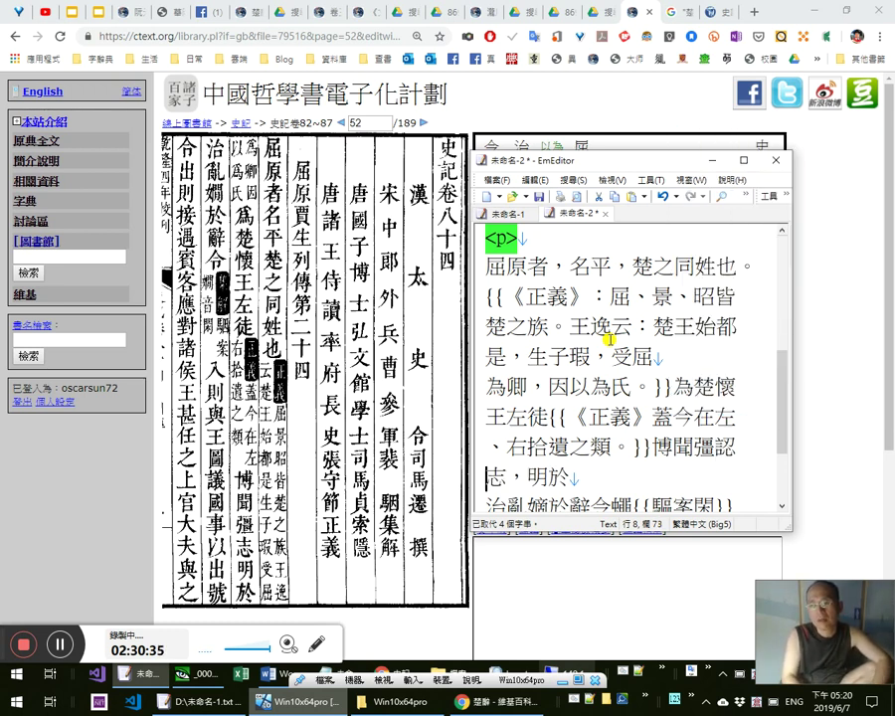
{"action": "key", "text": "shift+Down"}
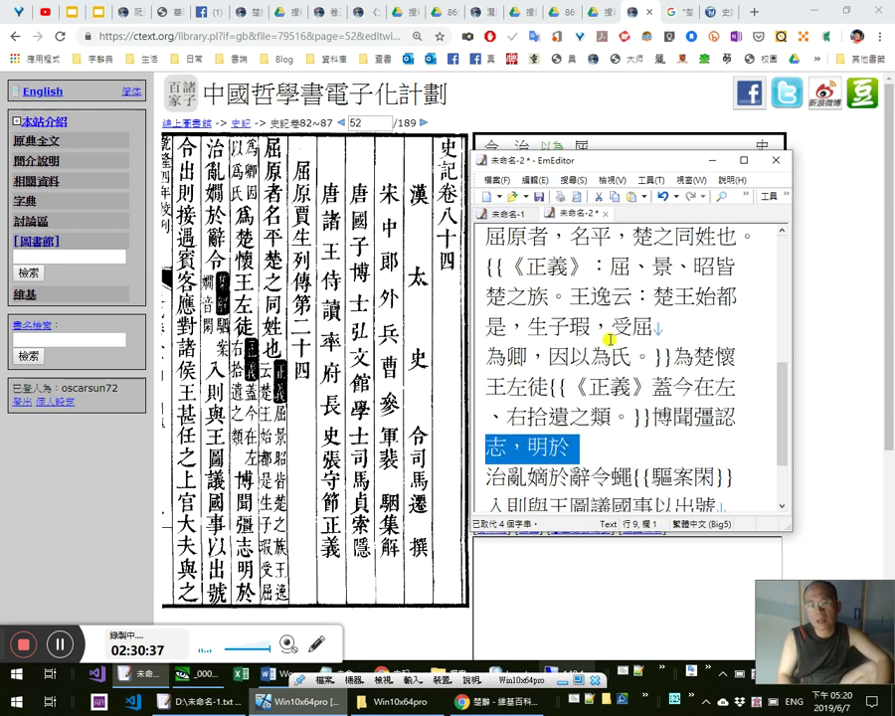
{"action": "key", "text": "Left"}
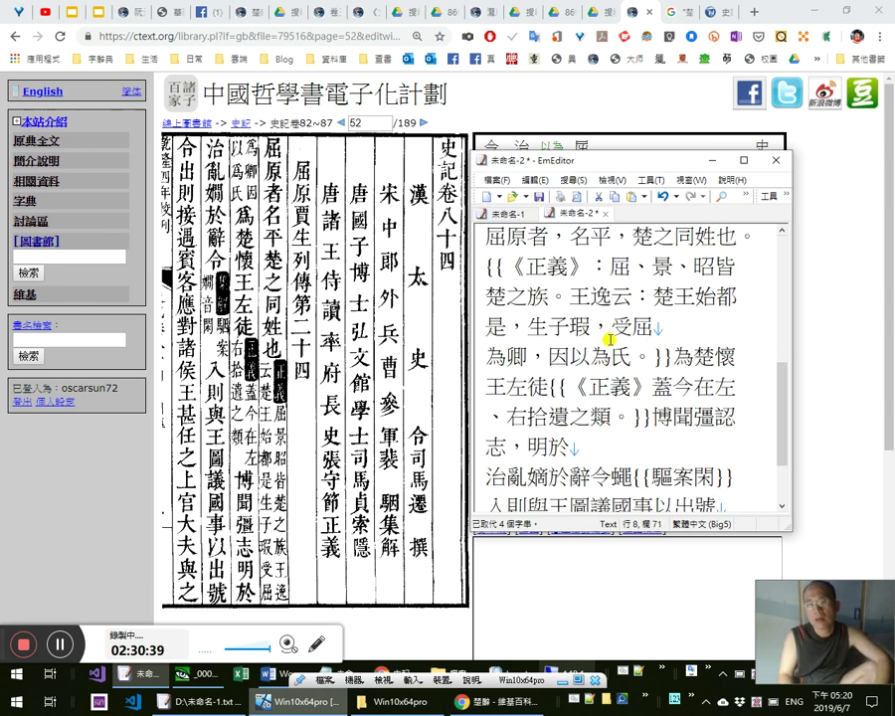
{"action": "key", "text": "shift+Left"}
{"action": "key", "text": "Return"}
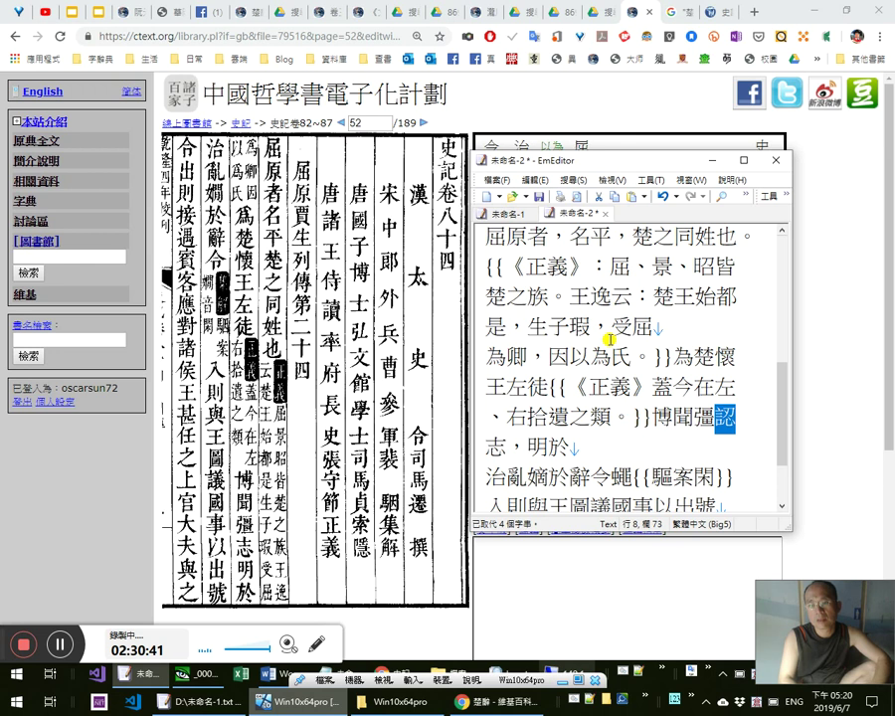
{"action": "key", "text": "Delete"}
{"action": "key", "text": "shift+Left"}
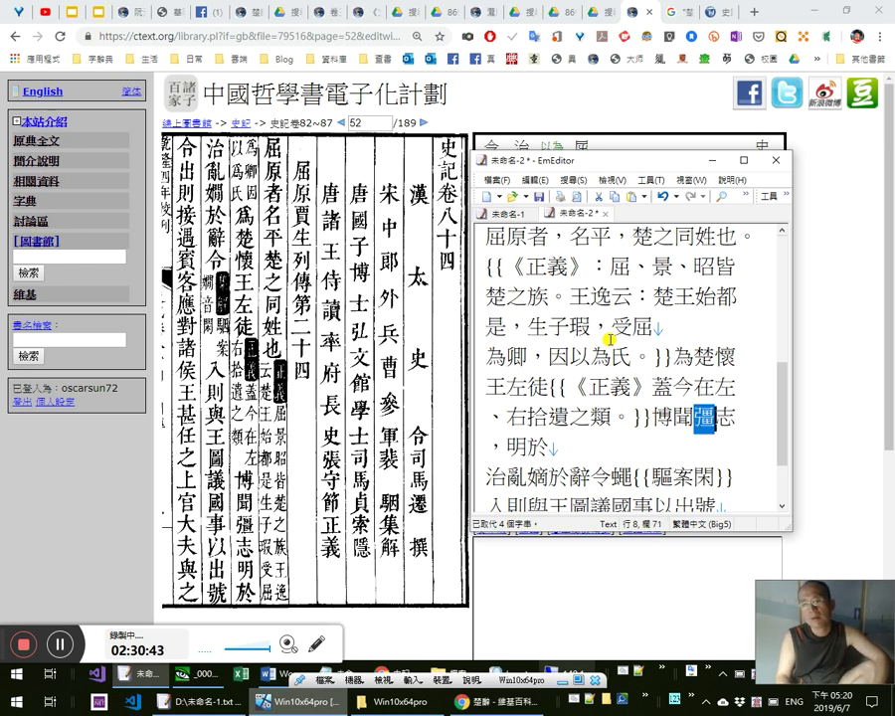
Examine the characters 彊 and 聞 in the phrase 博聞彊志 by highlighting them one at a time
{"action": "key", "text": "Right"}
{"action": "key", "text": "shift+Left"}
{"action": "key", "text": "Left"}
{"action": "key", "text": "shift+Left"}
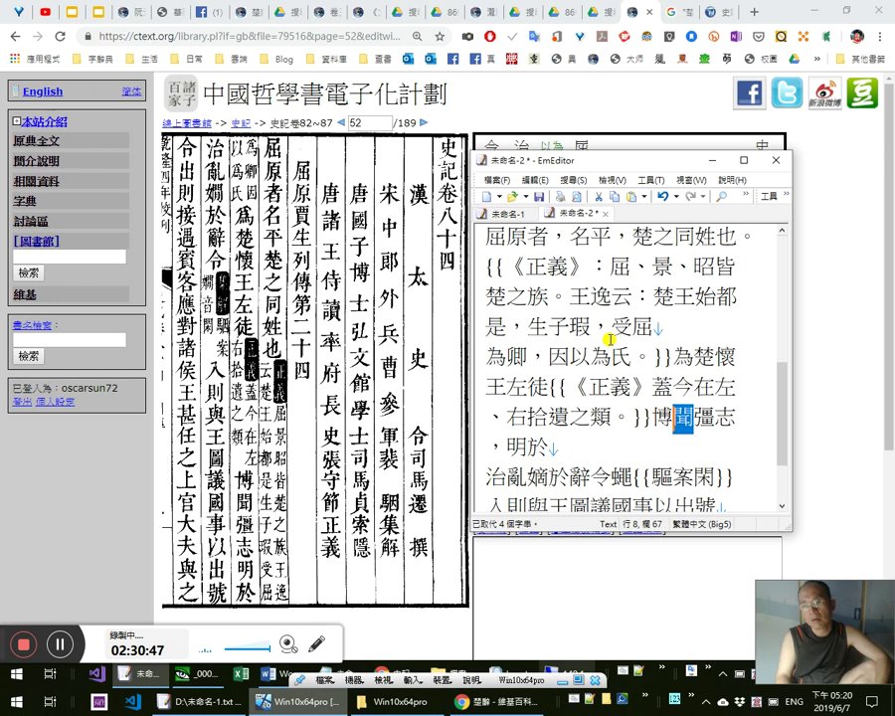
{"action": "key", "text": "Left"}
{"action": "key", "text": "shift+Right"}
{"action": "key", "text": "Left"}
{"action": "key", "text": "shift+Right"}
{"action": "key", "text": "Right"}
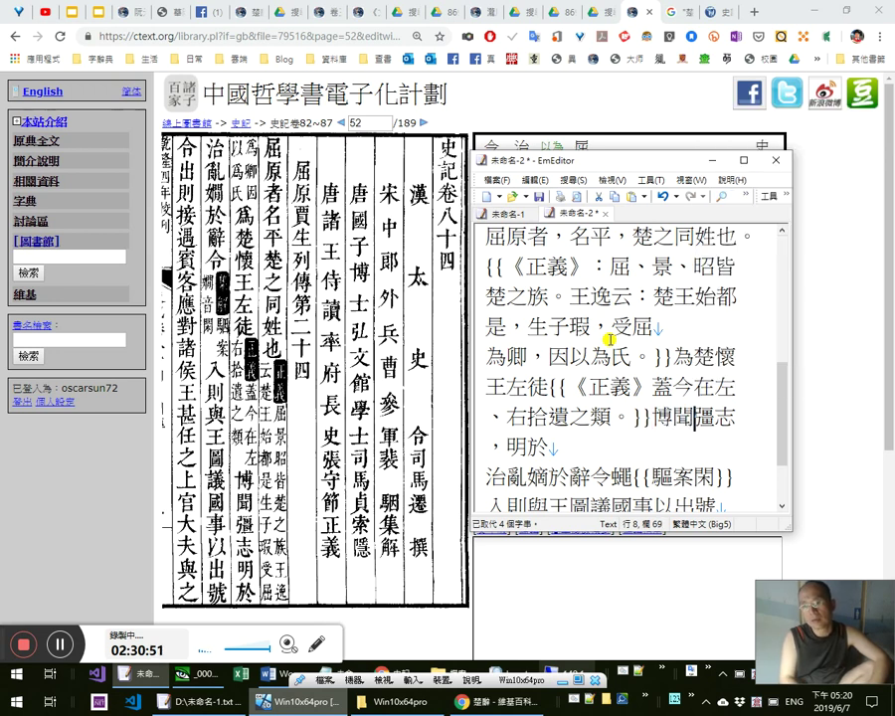
Try inserting 耳見識 after 博聞 and delete the inserted characters
{"action": "type", "text": "耳"}
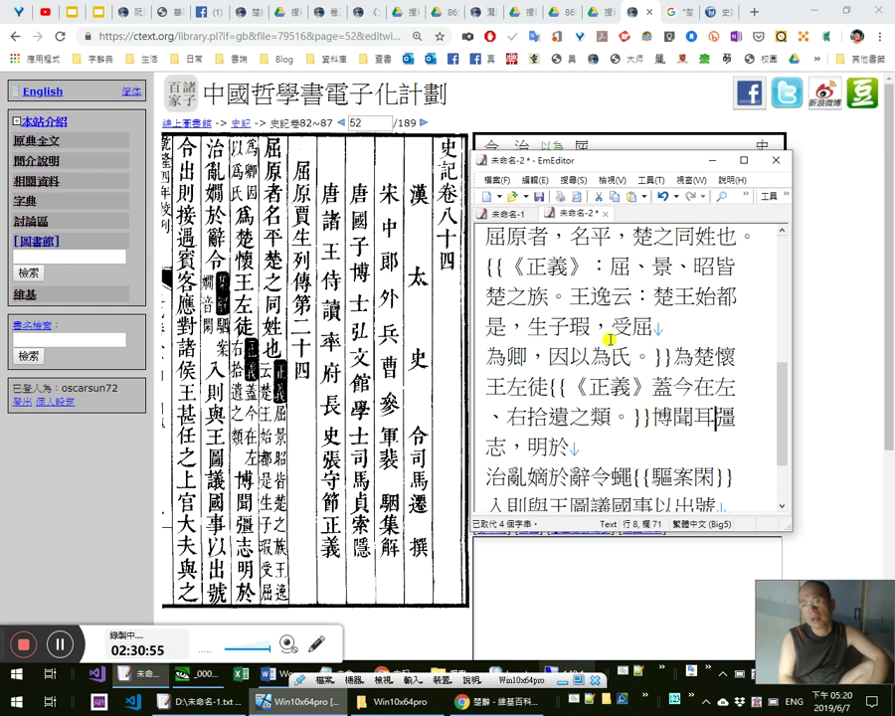
{"action": "type", "text": "bu"}
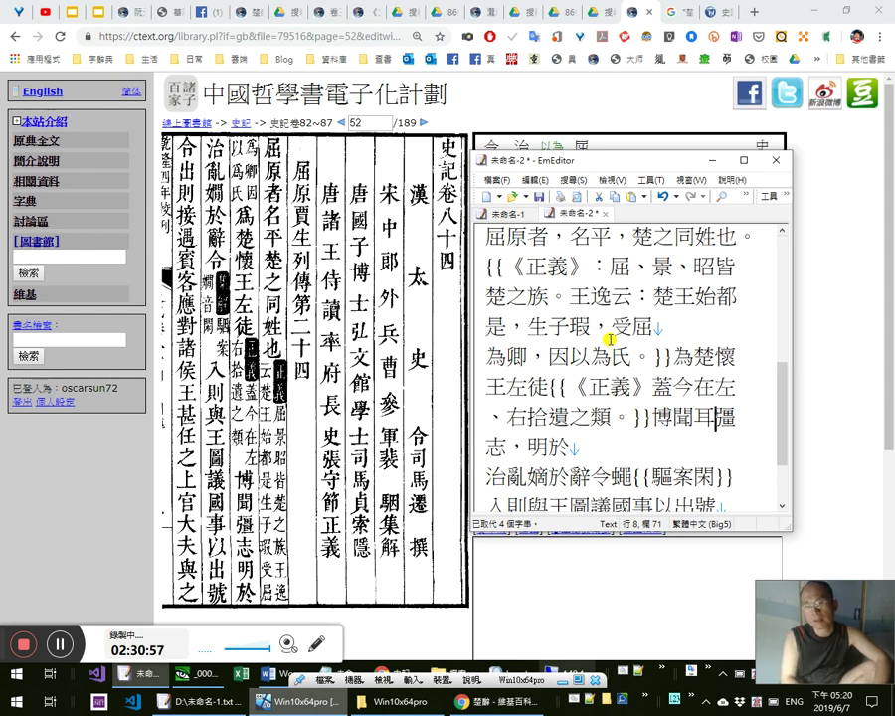
{"action": "key", "text": "space"}
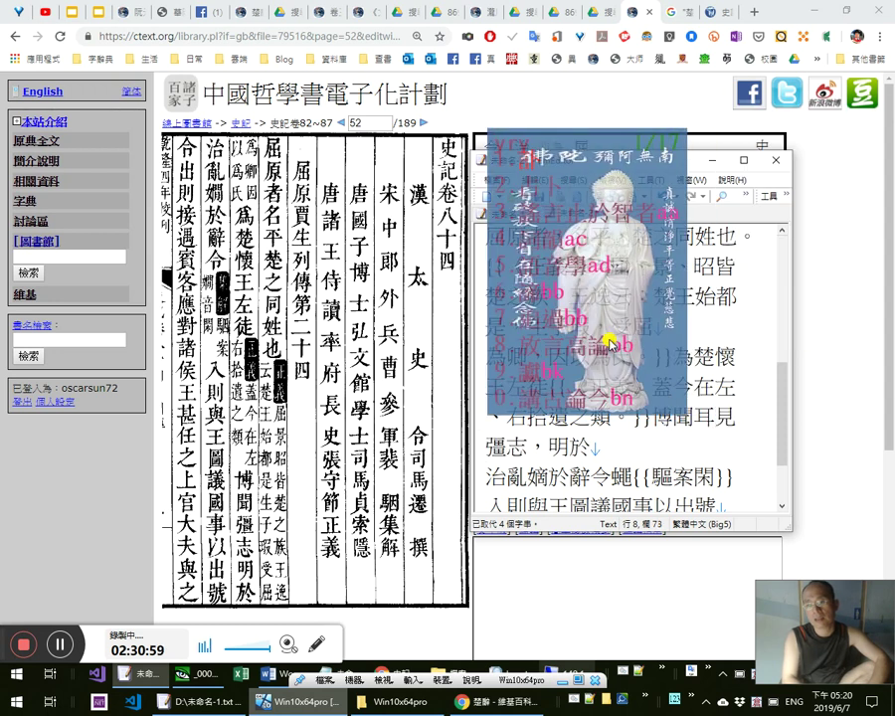
{"action": "type", "text": "謠言止於智者"}
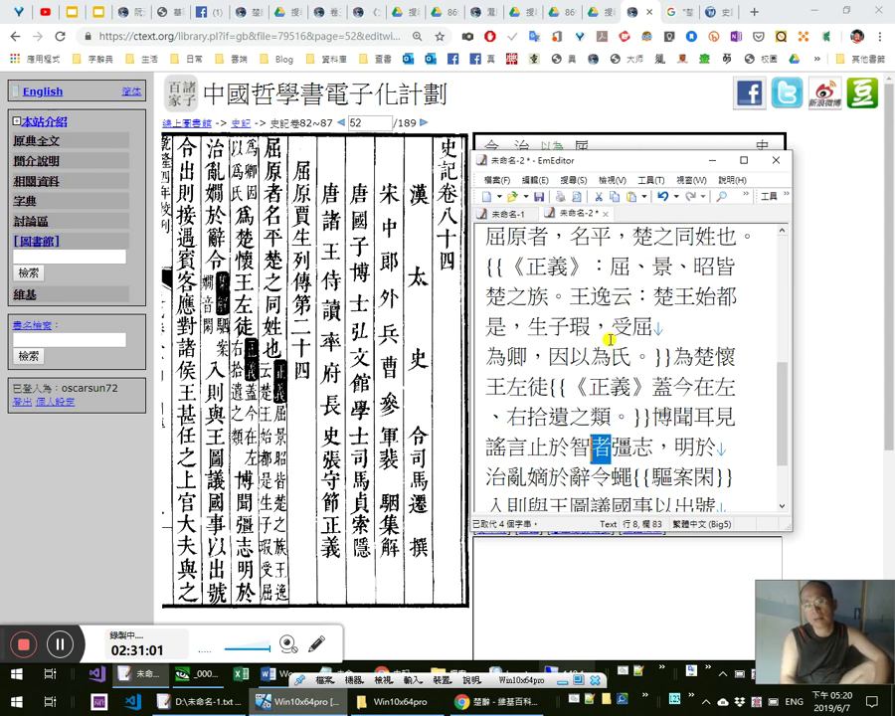
{"action": "type", "text": "楚王始都是"}
{"action": "key", "text": "shift+Home"}
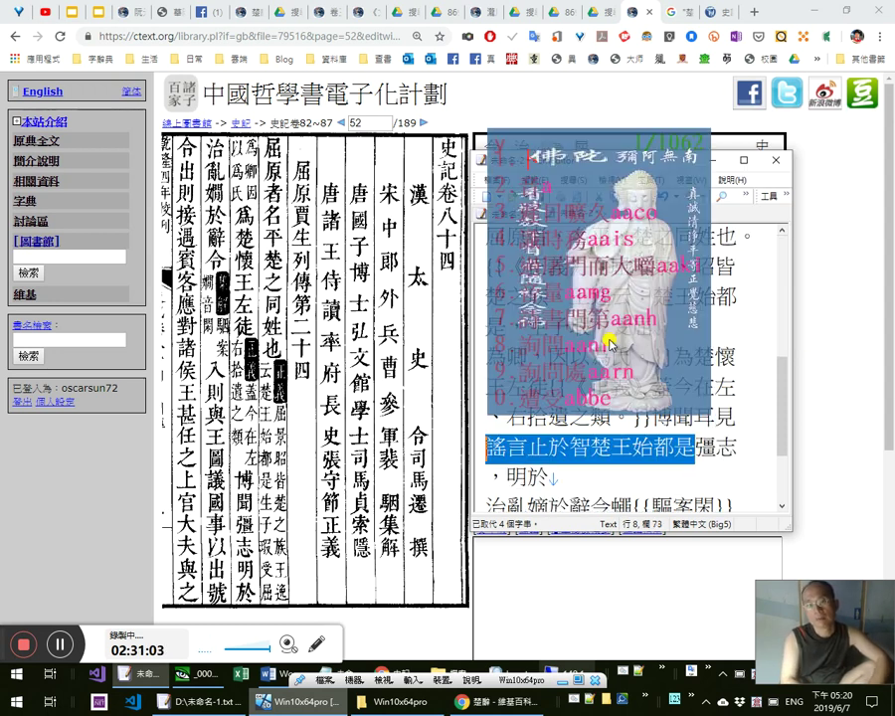
{"action": "type", "text": "識"}
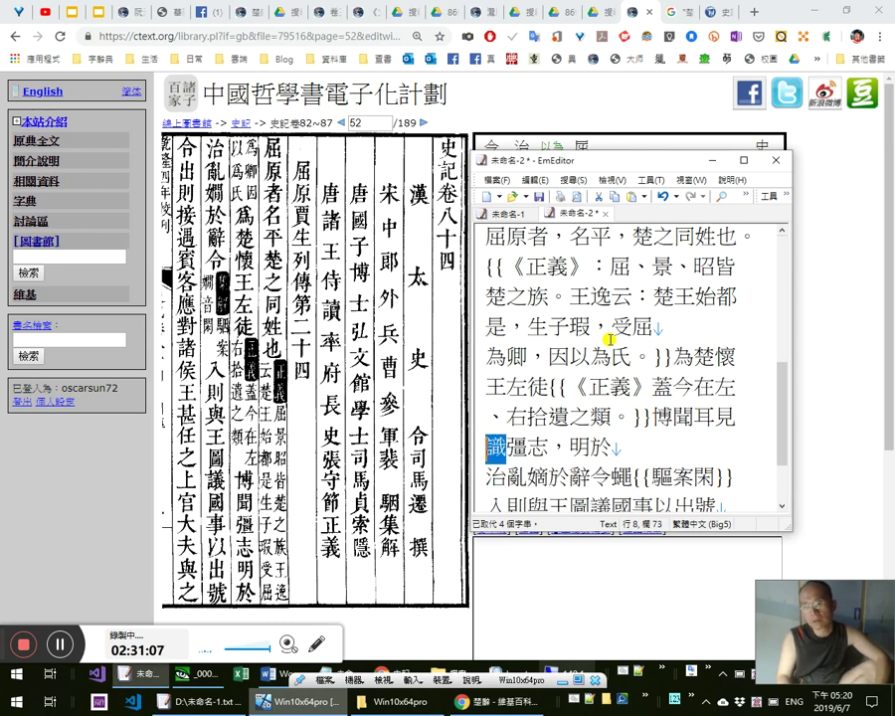
{"action": "key", "text": "shift+Left"}
{"action": "key", "text": "shift+Left"}
{"action": "key", "text": "Delete"}
Insert a comma after 治亂 and replace the wrong character 嫡 with 嫺 before 於辭令
{"action": "key", "text": "Right"}
{"action": "key", "text": "Right"}
{"action": "key", "text": "Right"}
{"action": "key", "text": "Right"}
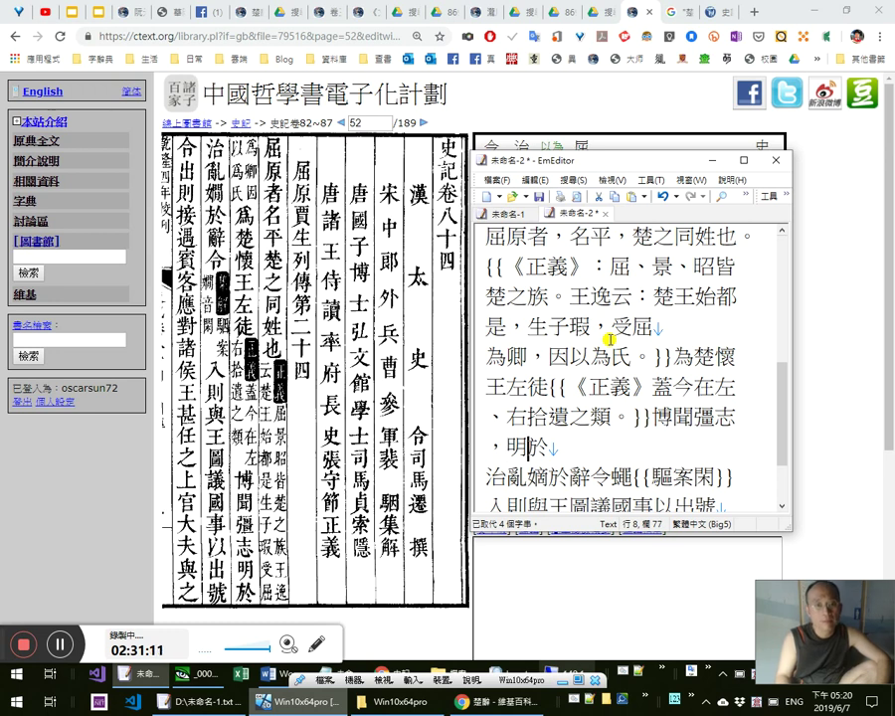
{"action": "key", "text": "Right"}
{"action": "key", "text": "Right"}
{"action": "key", "text": "Right"}
{"action": "key", "text": "Right"}
{"action": "key", "text": "Right"}
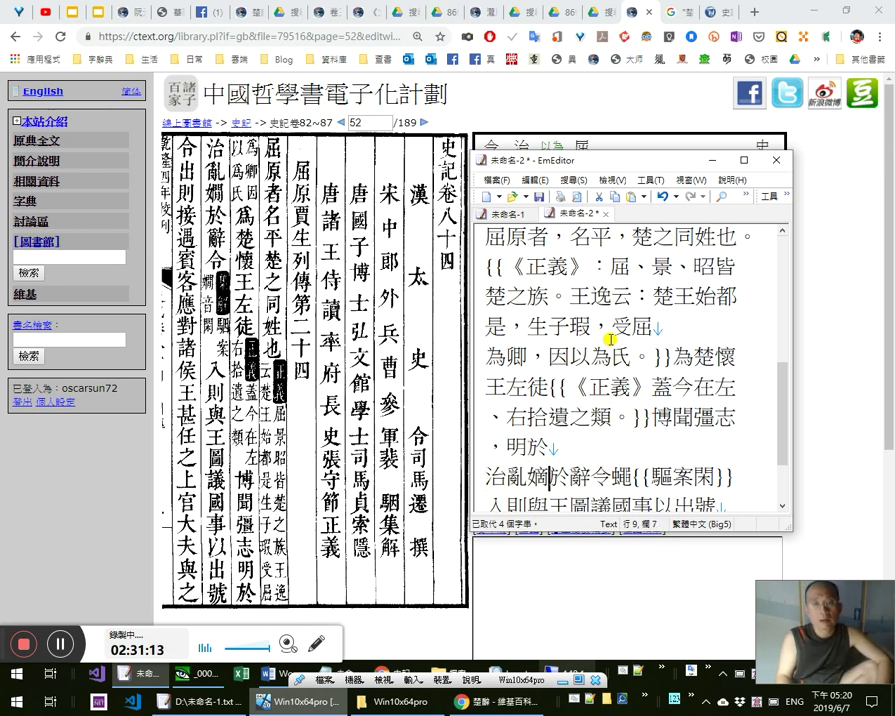
{"action": "type", "text": "，"}
{"action": "key", "text": "shift+Right"}
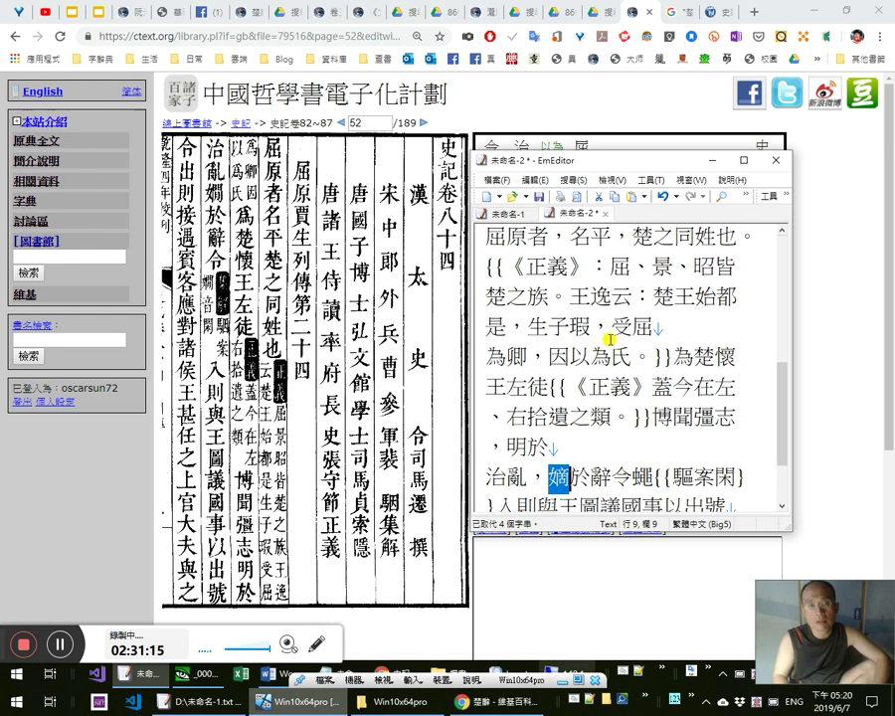
{"action": "type", "text": "嫻"}
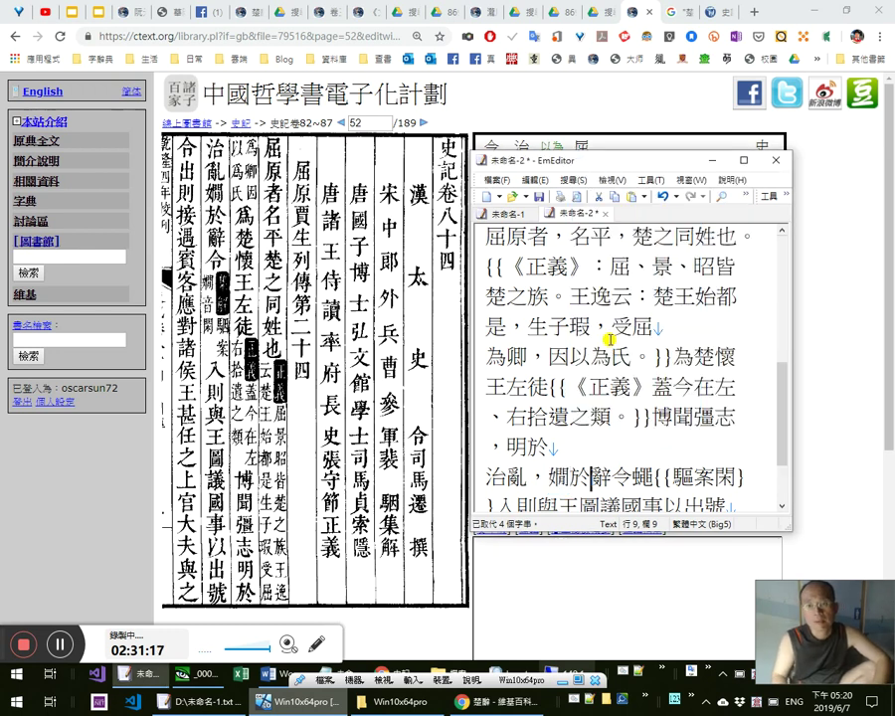
Return to the phrase 博聞彊志 on the previous line and highlight the character 志
{"action": "key", "text": "Right"}
{"action": "key", "text": "Right"}
{"action": "key", "text": "Right"}
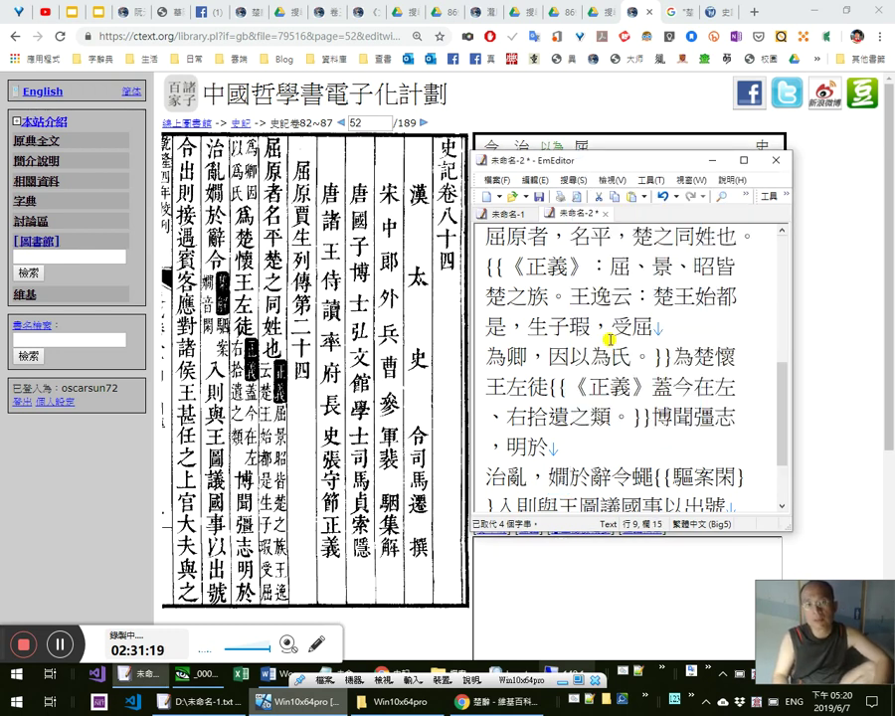
{"action": "key", "text": "Up"}
{"action": "key", "text": "Right"}
{"action": "key", "text": "Right"}
{"action": "key", "text": "Right"}
{"action": "key", "text": "Right"}
{"action": "key", "text": "Right"}
{"action": "key", "text": "Right"}
{"action": "key", "text": "Right"}
{"action": "key", "text": "Right"}
{"action": "key", "text": "Right"}
{"action": "key", "text": "Right"}
{"action": "key", "text": "Right"}
{"action": "key", "text": "Right"}
{"action": "key", "text": "Right"}
{"action": "key", "text": "Right"}
{"action": "key", "text": "Right"}
{"action": "key", "text": "Right"}
{"action": "key", "text": "Right"}
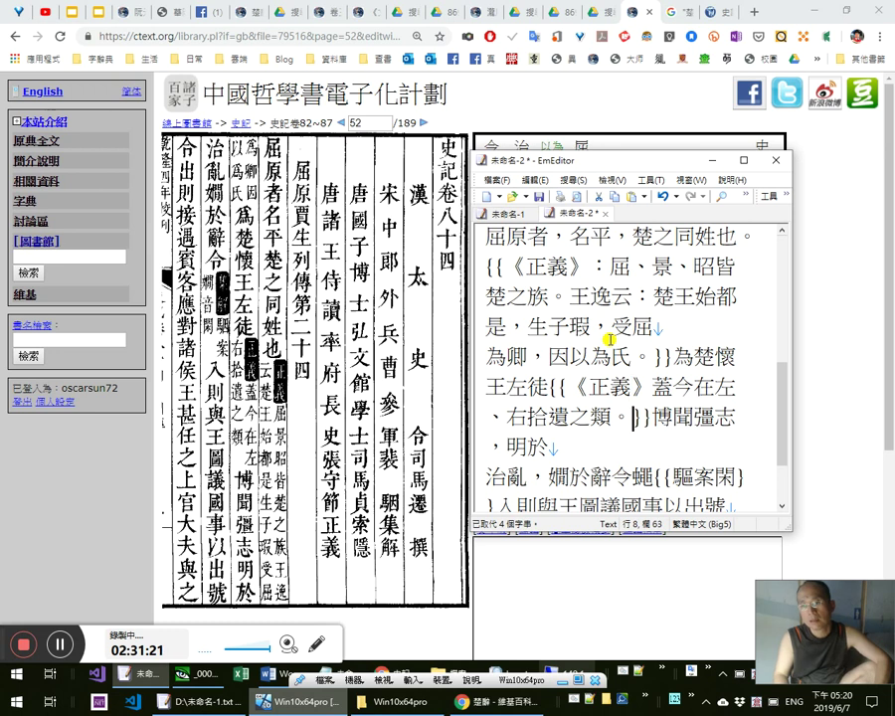
{"action": "key", "text": "shift+Right"}
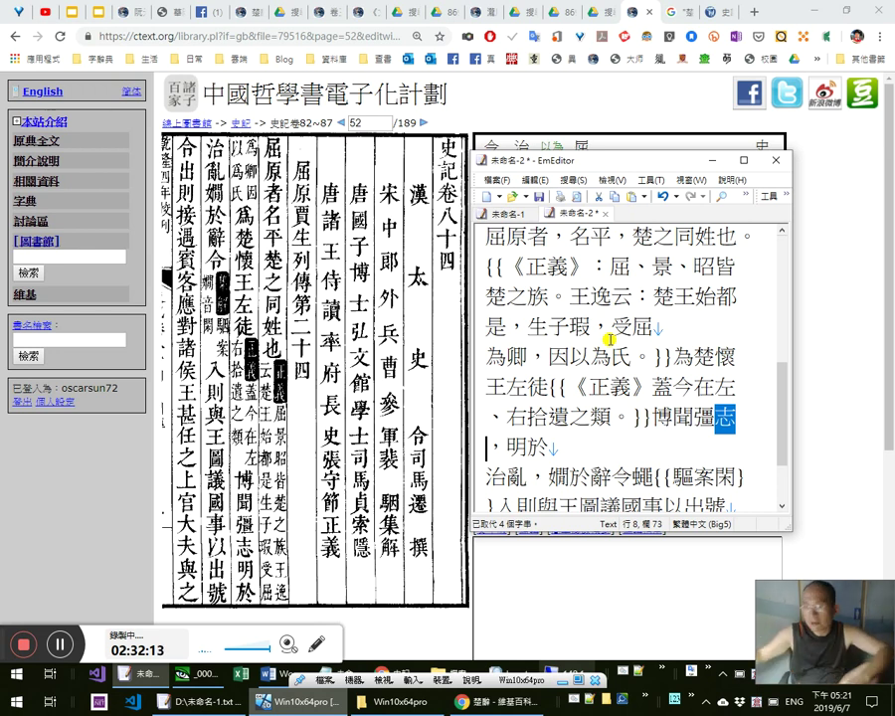
Try adding 覆講 after 博聞彊志 and delete the added word
{"action": "key", "text": "Escape"}
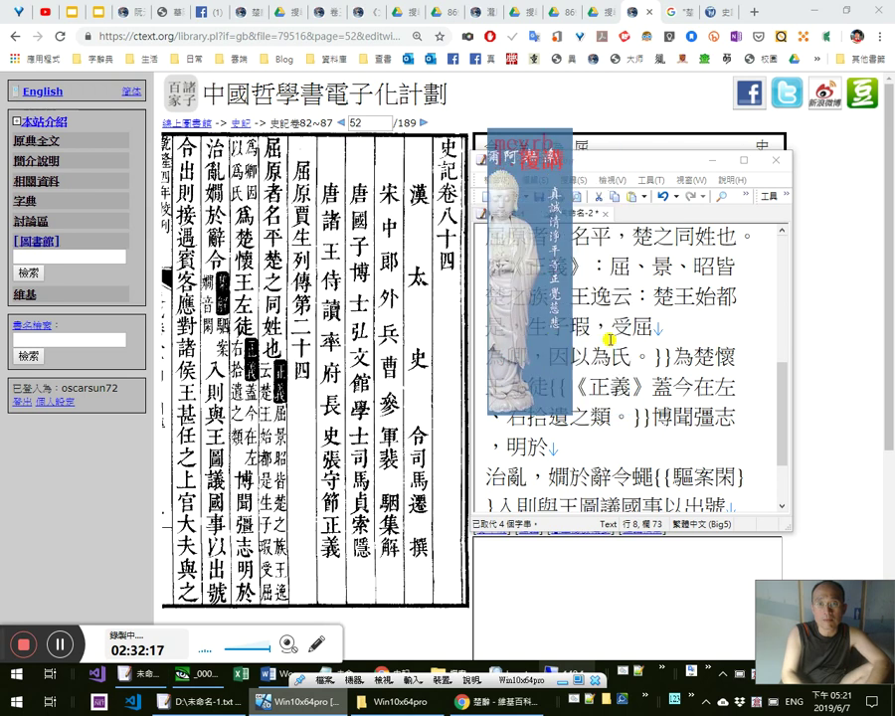
{"action": "type", "text": "覆講"}
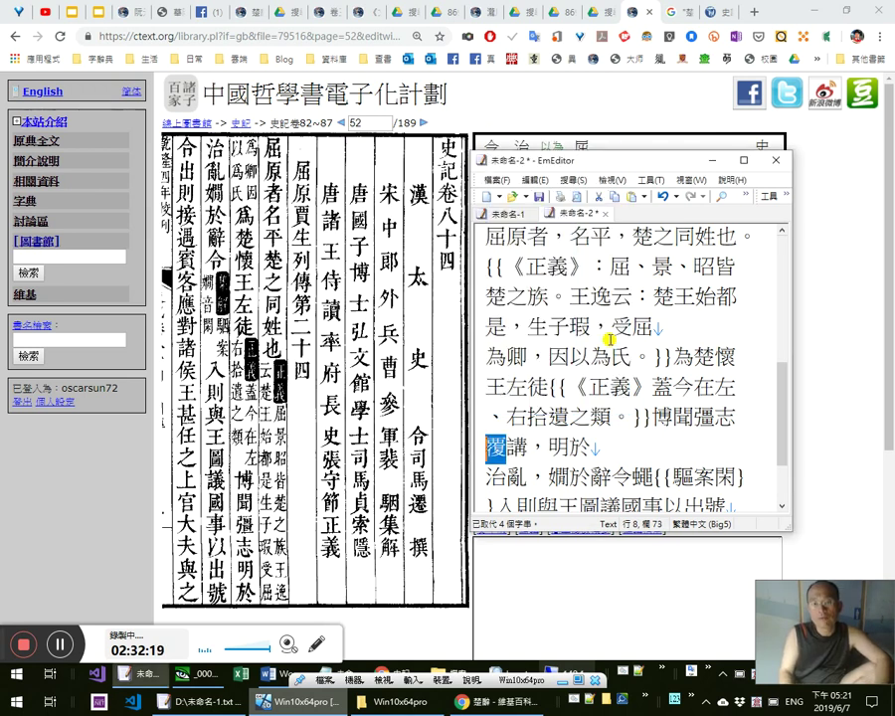
{"action": "key", "text": "shift+Left"}
{"action": "key", "text": "shift+Left"}
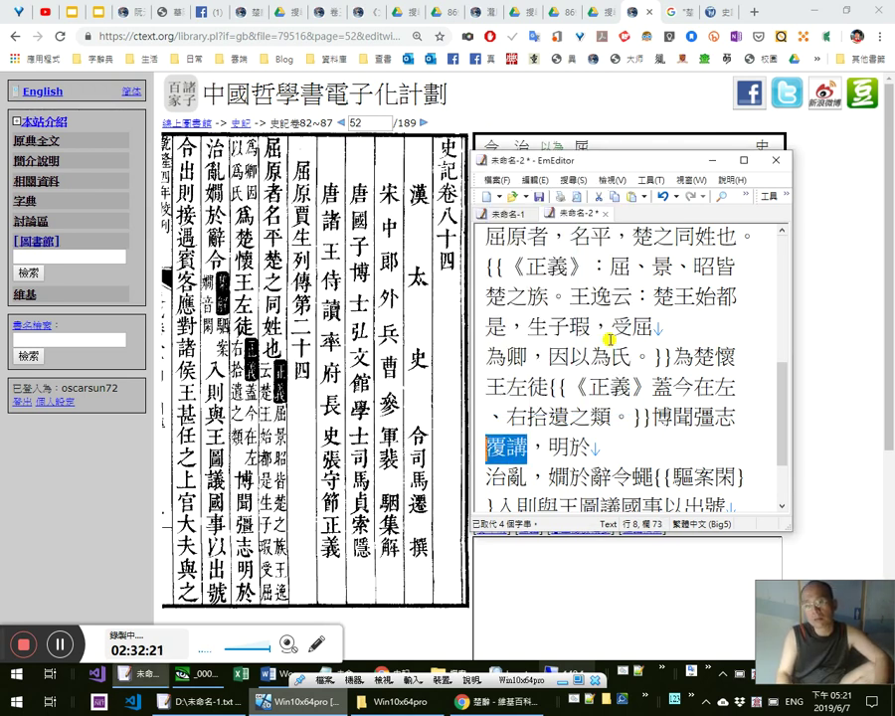
{"action": "key", "text": "BackSpace"}
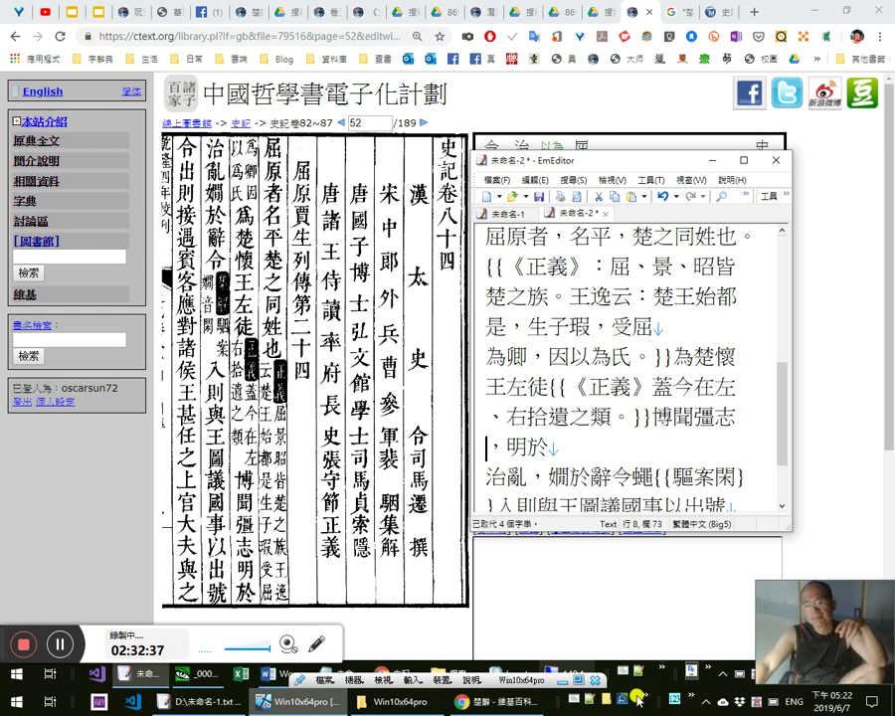
Switch to the video chat room window in Internet Explorer and look over its list of online members
{"action": "left_click", "coordinate": [707, 703]}
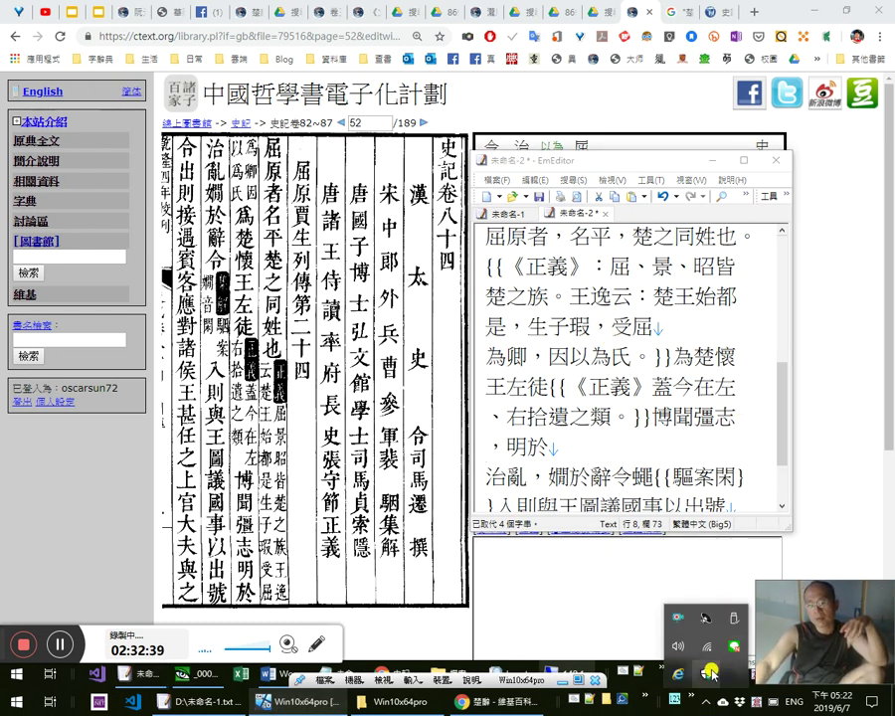
{"action": "left_click", "coordinate": [721, 659]}
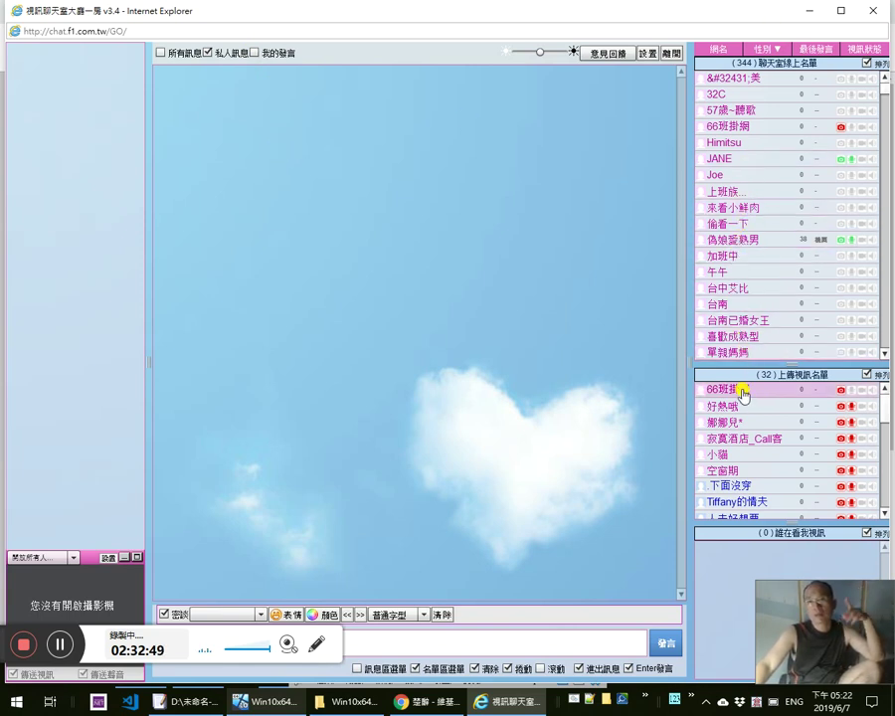
{"action": "left_click", "coordinate": [746, 294]}
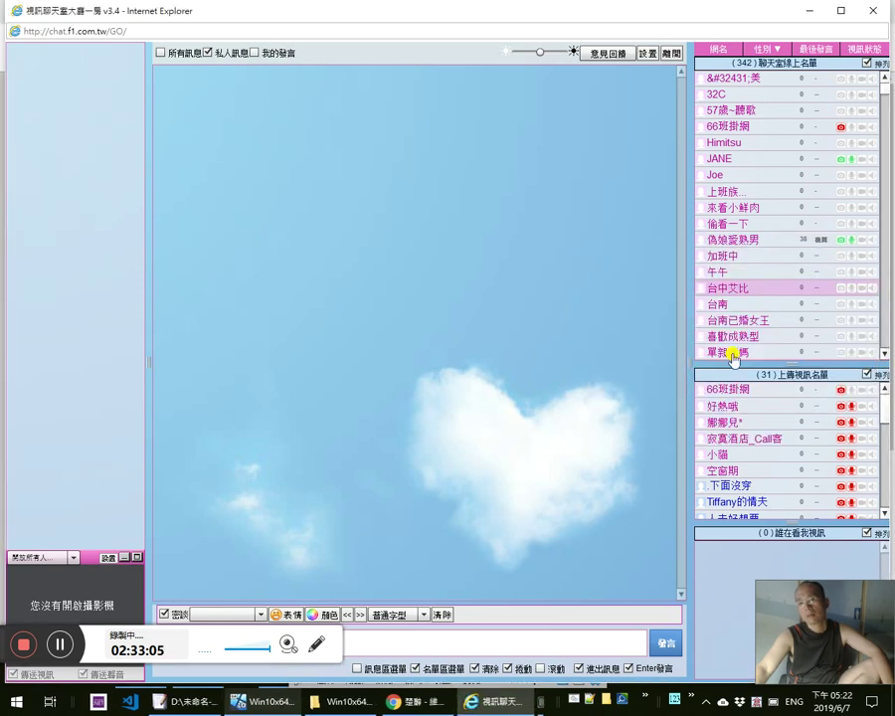
{"action": "left_click", "coordinate": [818, 11]}
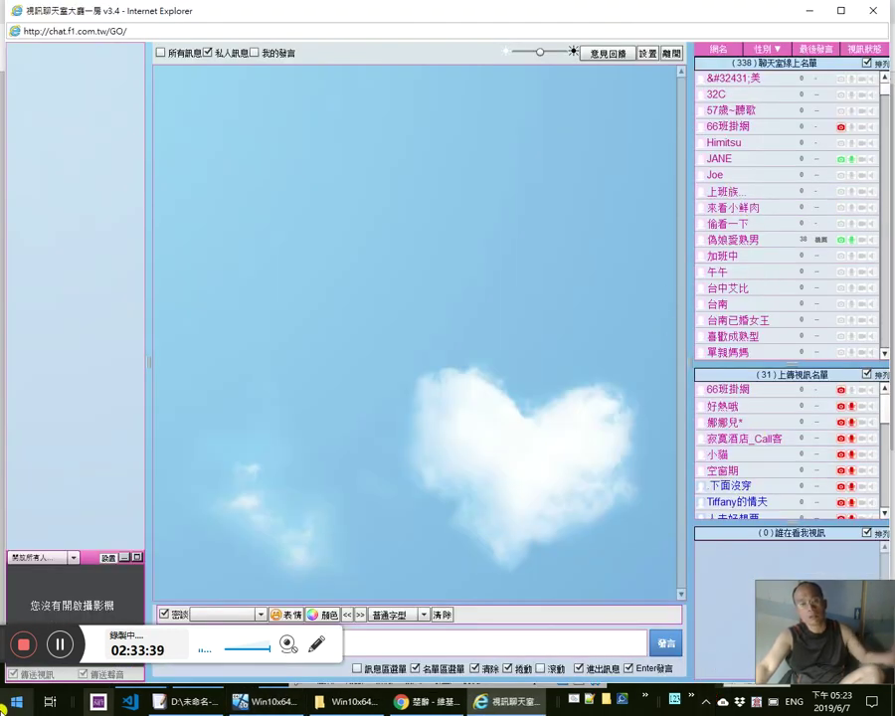
Open Skype, glance at its recent chats, close it and close the video chat room window
{"action": "left_click", "coordinate": [16, 701]}
{"action": "left_click", "coordinate": [408, 480]}
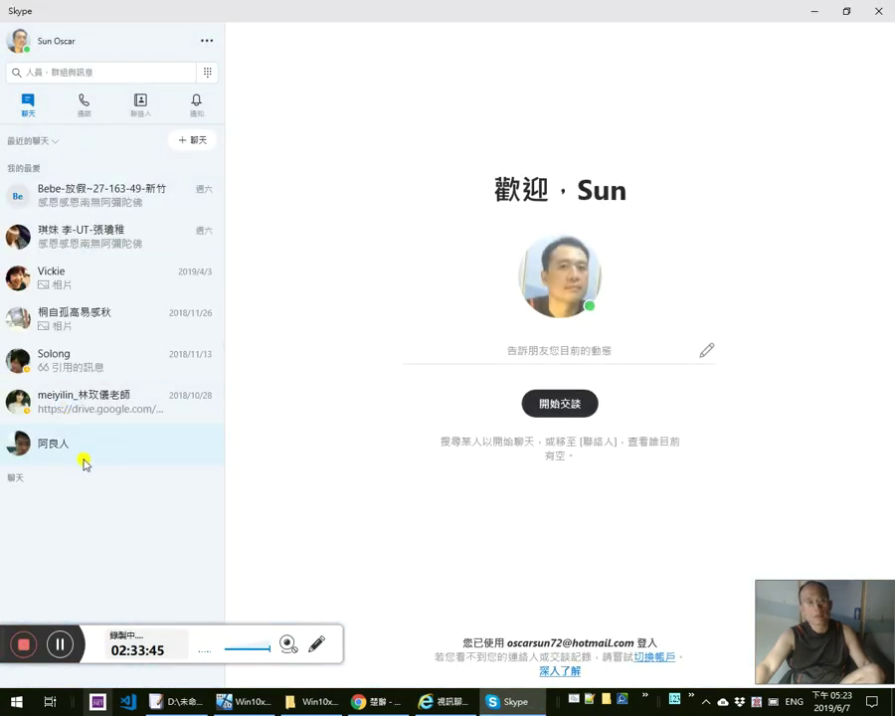
{"action": "left_click", "coordinate": [868, 13]}
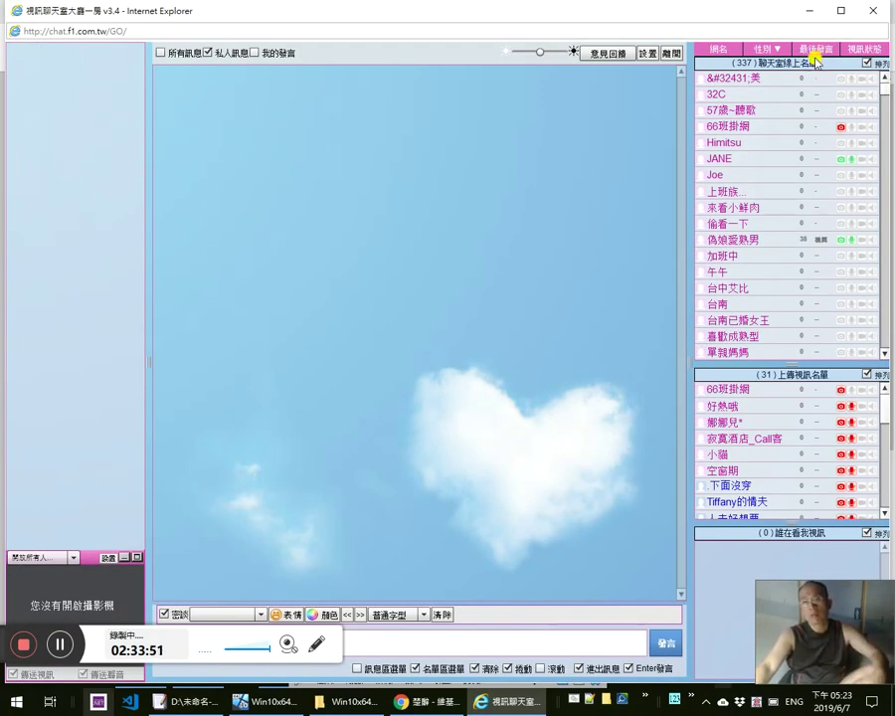
{"action": "left_click", "coordinate": [872, 11]}
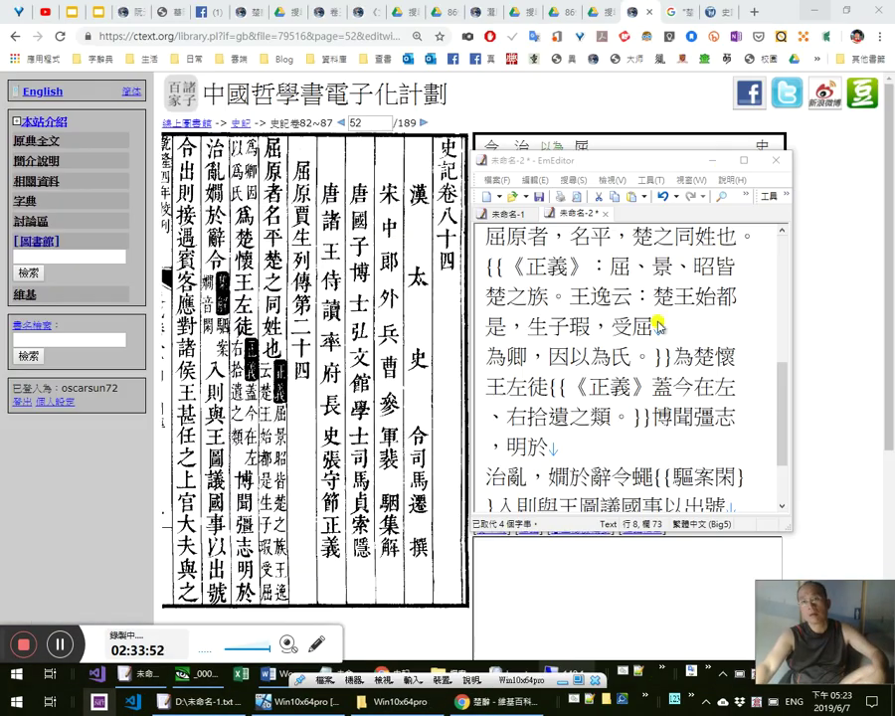
{"action": "left_click", "coordinate": [594, 583]}
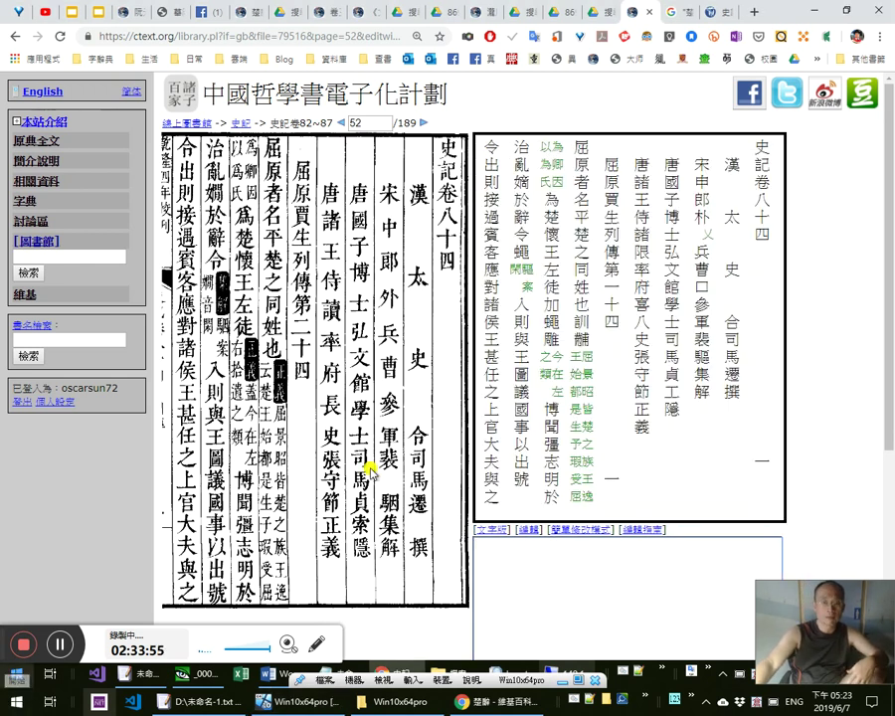
{"action": "left_click", "coordinate": [12, 704]}
{"action": "left_click", "coordinate": [862, 443]}
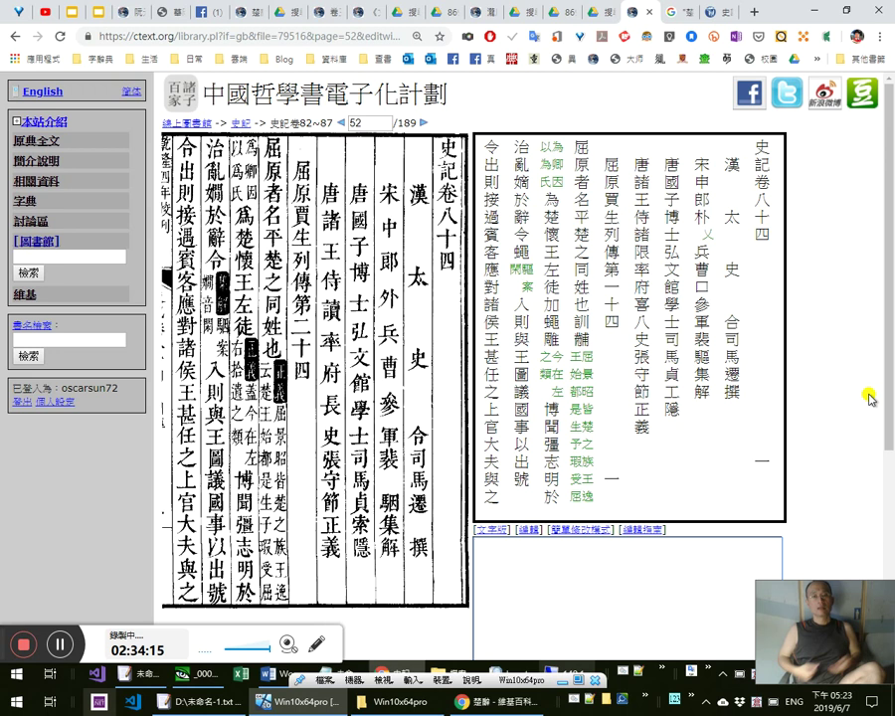
{"action": "right_click", "coordinate": [572, 552]}
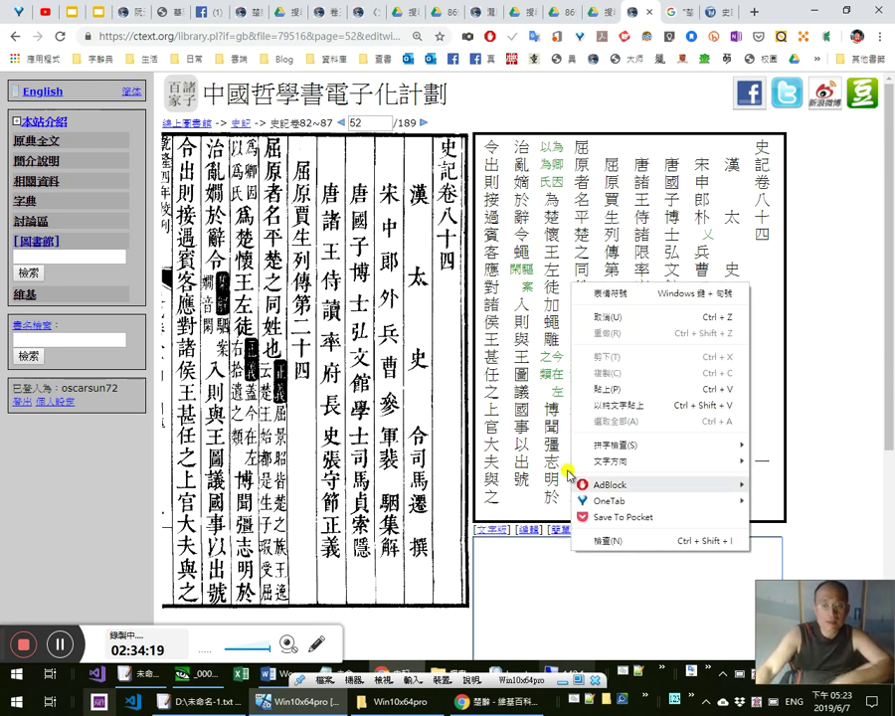
{"action": "left_click", "coordinate": [781, 398]}
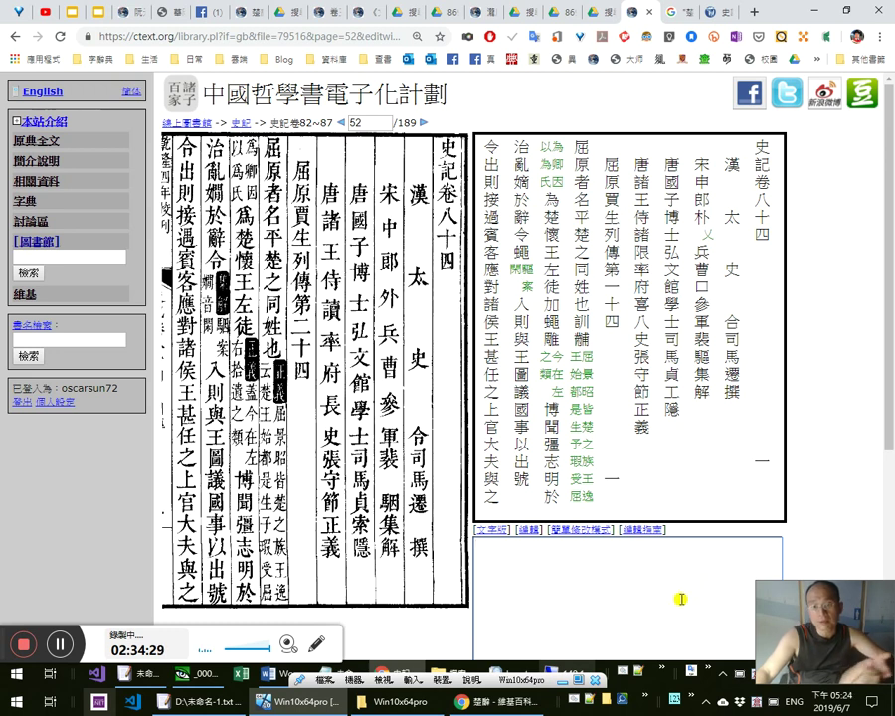
Switch back to the transcription in EmEditor and highlight the passage from 博聞彊志 through 嫺於
{"action": "key", "text": "alt+Tab"}
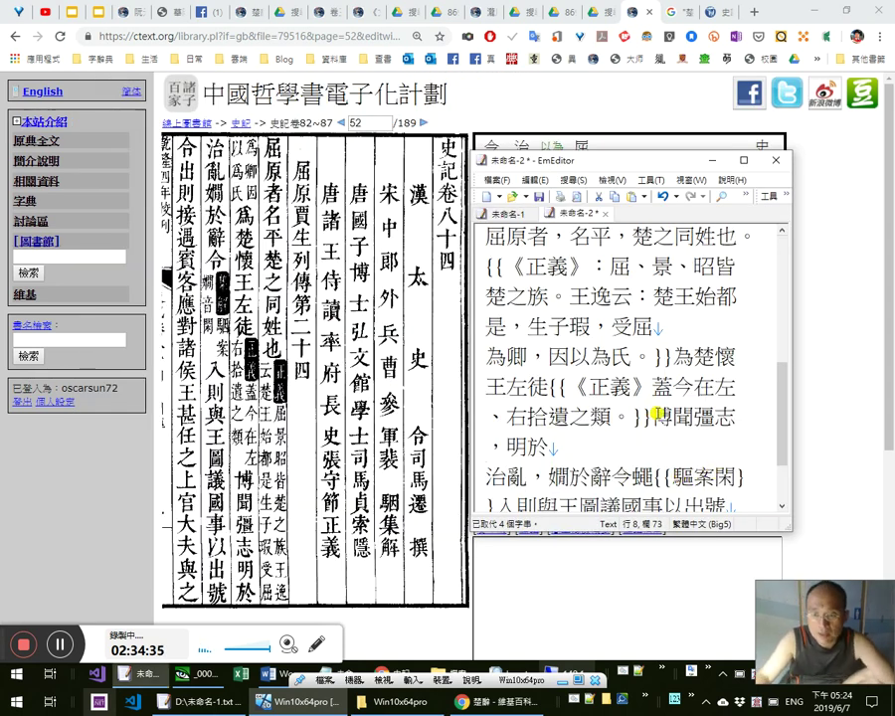
{"action": "left_click_drag", "start_coordinate": [653, 419], "coordinate": [633, 450]}
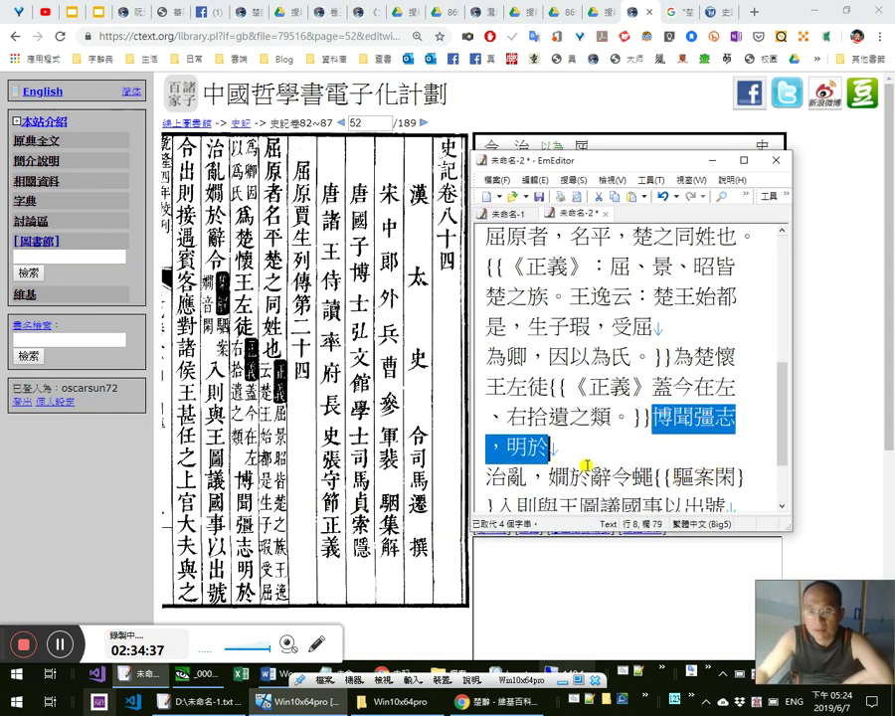
{"action": "left_click", "coordinate": [614, 434]}
{"action": "left_click_drag", "start_coordinate": [660, 418], "coordinate": [665, 445]}
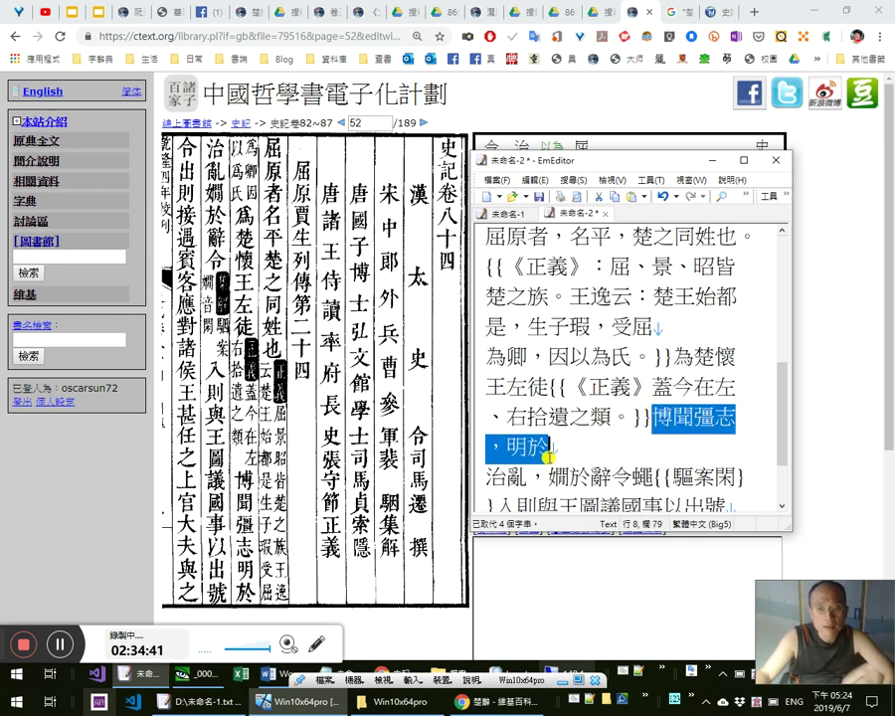
{"action": "left_click", "coordinate": [654, 419]}
{"action": "left_click", "coordinate": [600, 477], "text": "shift"}
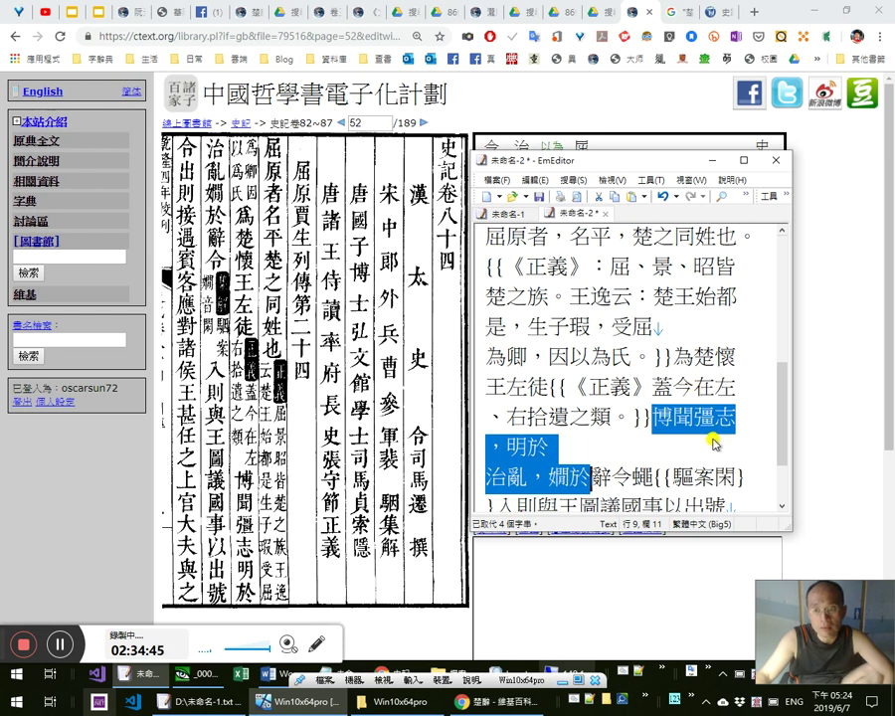
{"action": "left_click", "coordinate": [692, 445]}
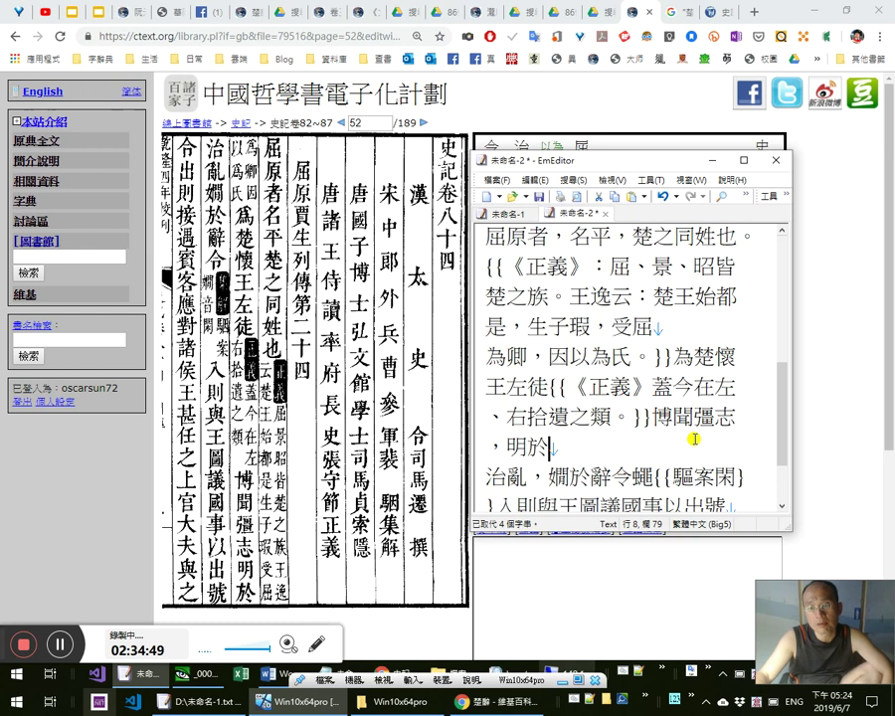
Reread the phrase 博聞彊志 before 明於 in the transcription
{"action": "key", "text": "Left"}
{"action": "key", "text": "Left"}
{"action": "key", "text": "Left"}
{"action": "key", "text": "Left"}
{"action": "key", "text": "Left"}
{"action": "key", "text": "Left"}
{"action": "key", "text": "Left"}
{"action": "key", "text": "Left"}
{"action": "key", "text": "Left"}
{"action": "key", "text": "Left"}
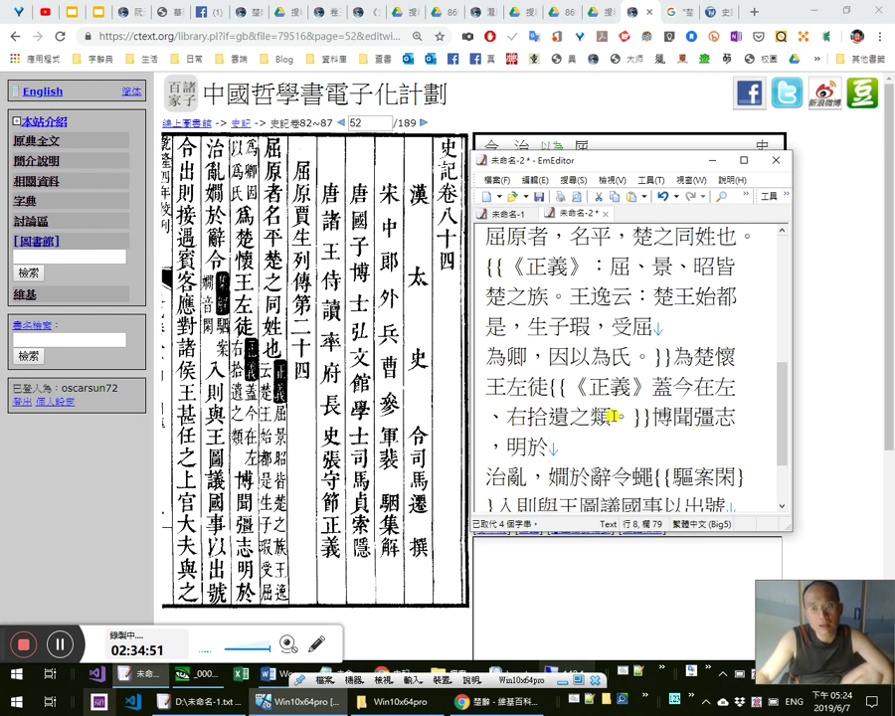
{"action": "left_click_drag", "start_coordinate": [662, 416], "coordinate": [736, 417]}
{"action": "left_click", "coordinate": [612, 438]}
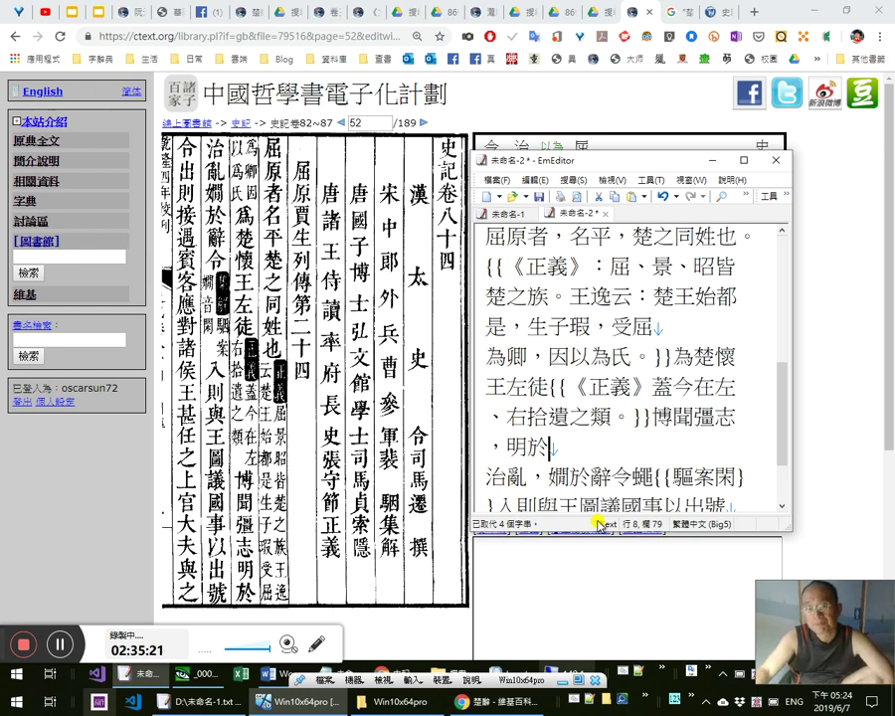
Review the lines from 因以為氏 through the 《正義》 note on 左徒 to 明於, highlighting parts of them
{"action": "left_click_drag", "start_coordinate": [569, 329], "coordinate": [563, 438]}
{"action": "left_click_drag", "start_coordinate": [642, 356], "coordinate": [619, 408]}
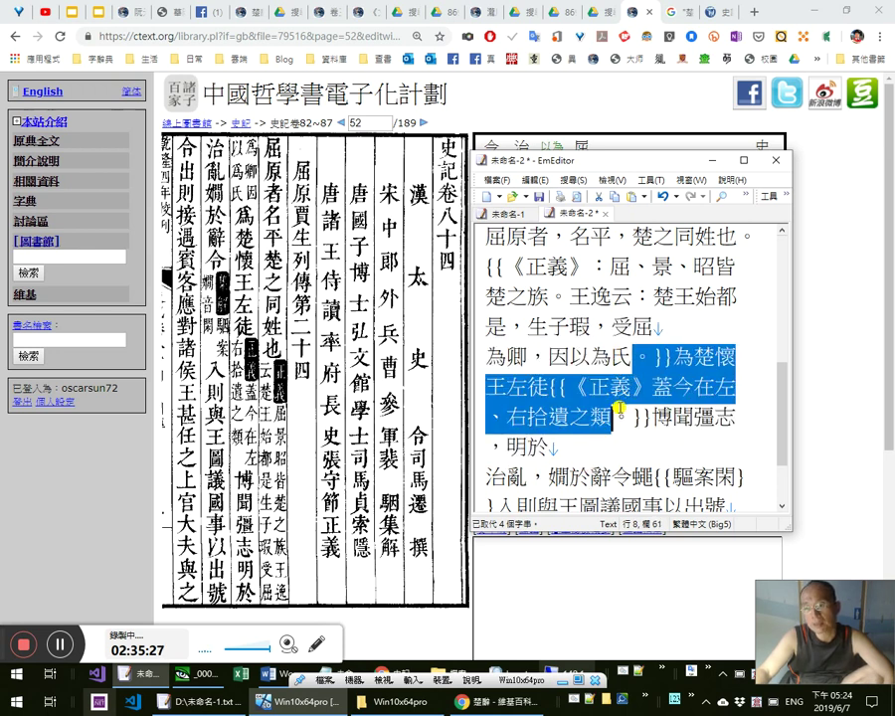
{"action": "left_click", "coordinate": [629, 409]}
{"action": "left_click_drag", "start_coordinate": [529, 448], "coordinate": [591, 398]}
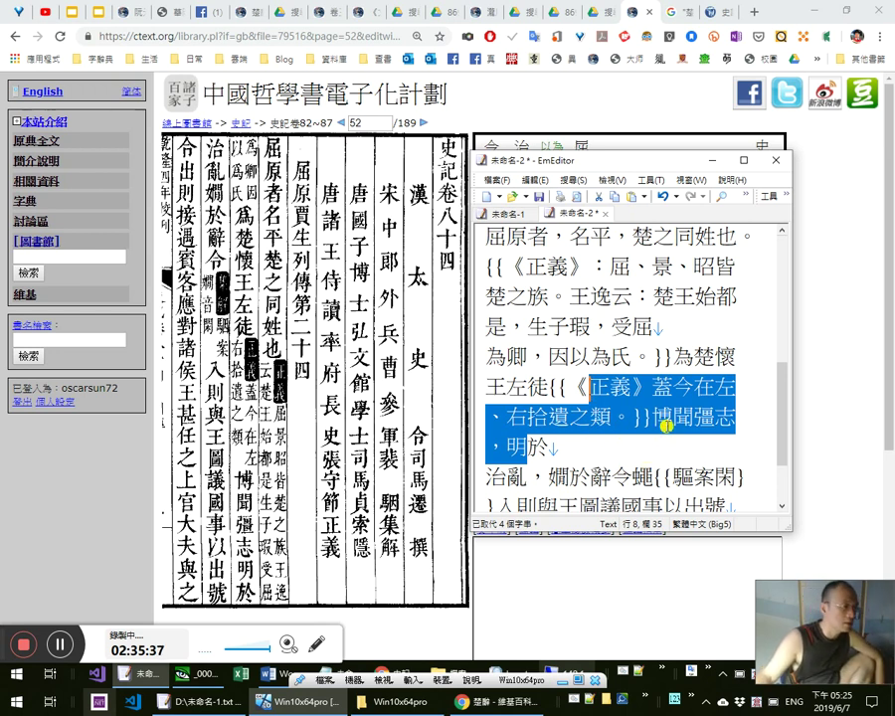
{"action": "left_click_drag", "start_coordinate": [573, 356], "coordinate": [601, 428]}
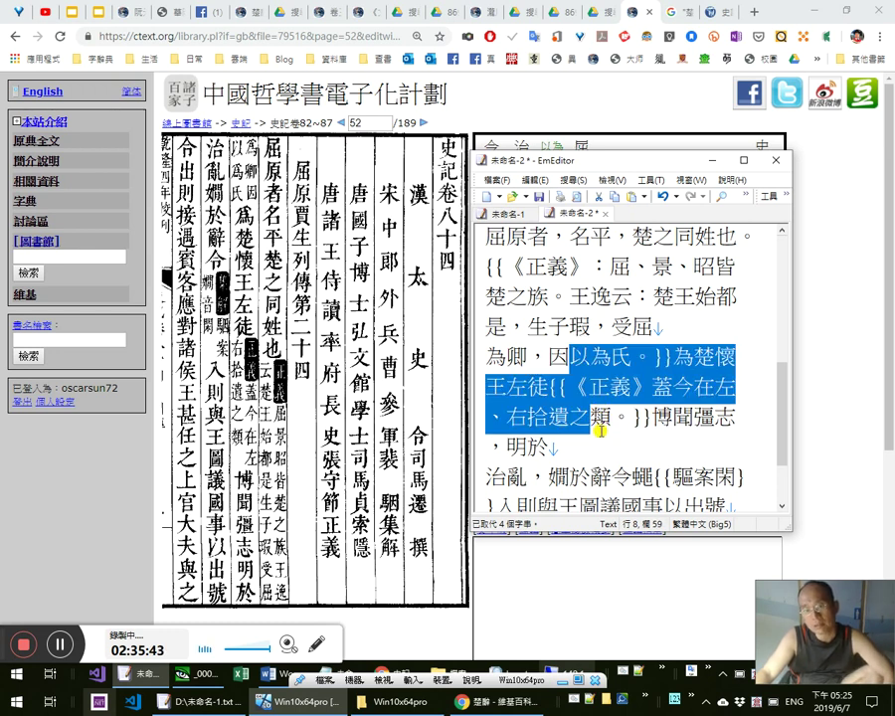
{"action": "left_click", "coordinate": [606, 435]}
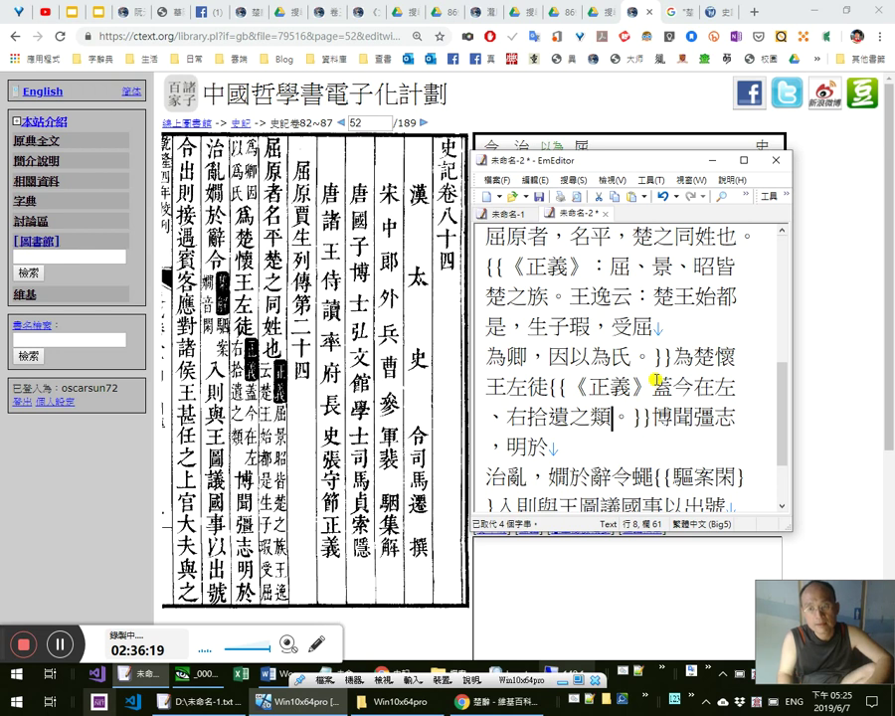
Insert a full stop 。 after 嫺於辭令
{"action": "key", "text": "Down"}
{"action": "key", "text": "Down"}
{"action": "key", "text": "Left"}
{"action": "key", "text": "Right"}
{"action": "key", "text": "Right"}
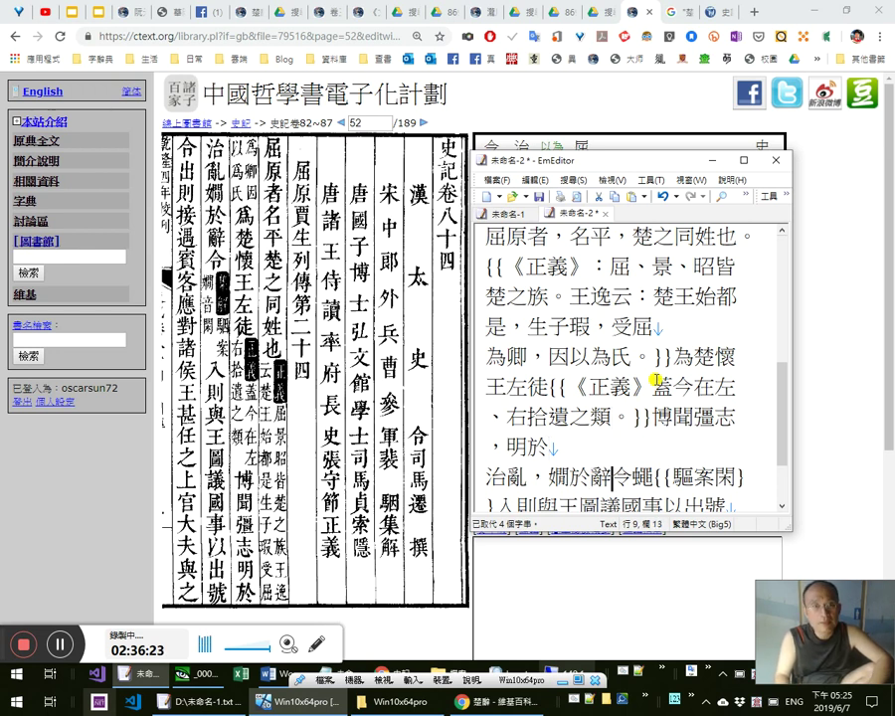
{"action": "type", "text": "。"}
Highlight the words 於辭令 before the full stop to check them
{"action": "key", "text": "Left"}
{"action": "key", "text": "Left"}
{"action": "key", "text": "Left"}
{"action": "key", "text": "Left"}
{"action": "key", "text": "shift+Right"}
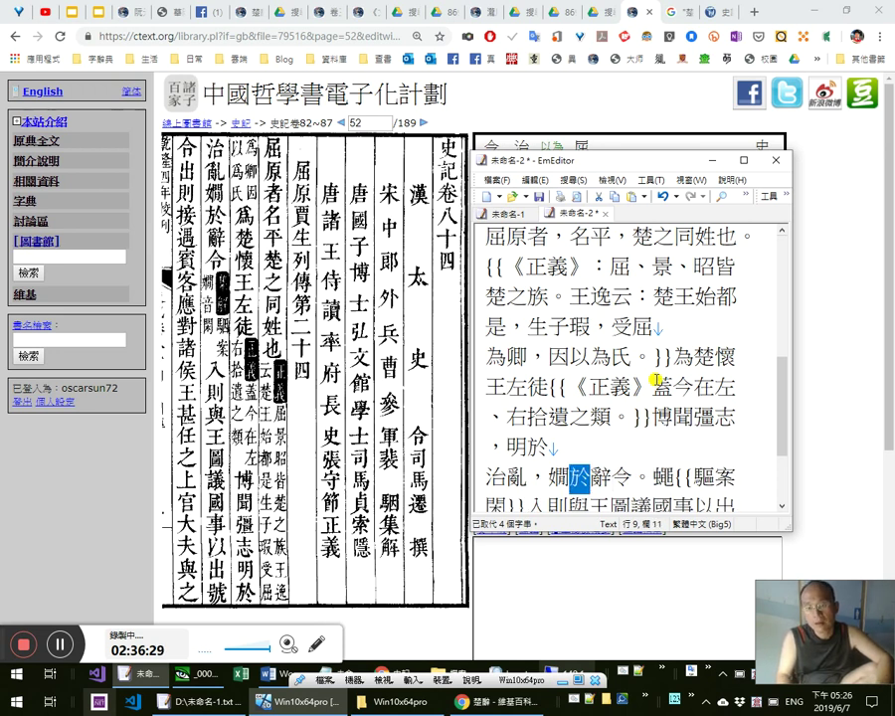
{"action": "key", "text": "Left"}
{"action": "scroll", "coordinate": [656, 380], "scroll_direction": "down", "scroll_amount": 1}
{"action": "key", "text": "shift+Right"}
{"action": "key", "text": "shift+Right"}
{"action": "key", "text": "shift+Right"}
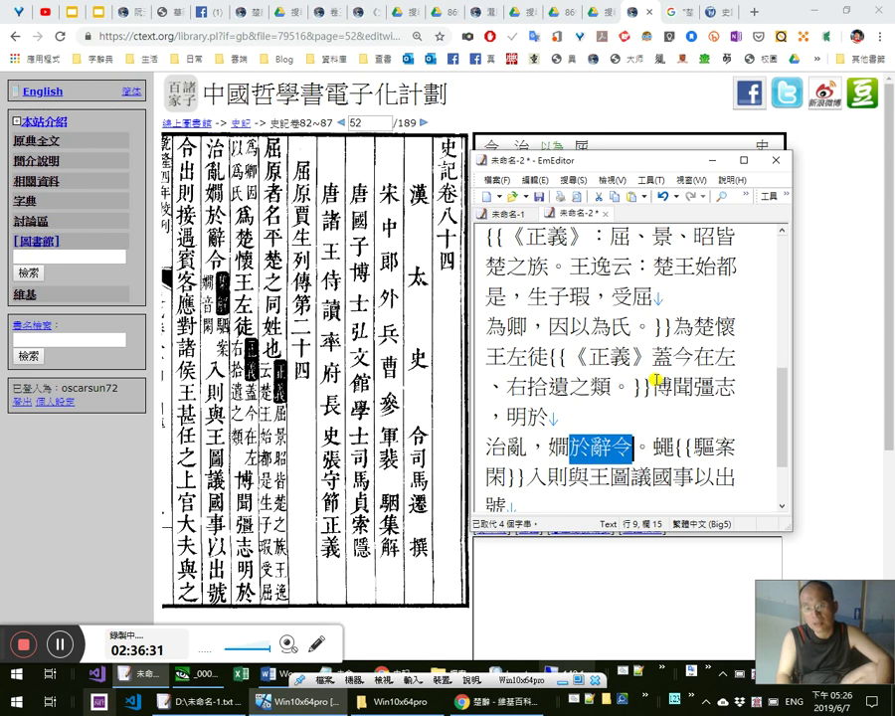
{"action": "key", "text": "Left"}
{"action": "key", "text": "shift+Right"}
{"action": "key", "text": "Right"}
{"action": "key", "text": "Right"}
{"action": "key", "text": "Right"}
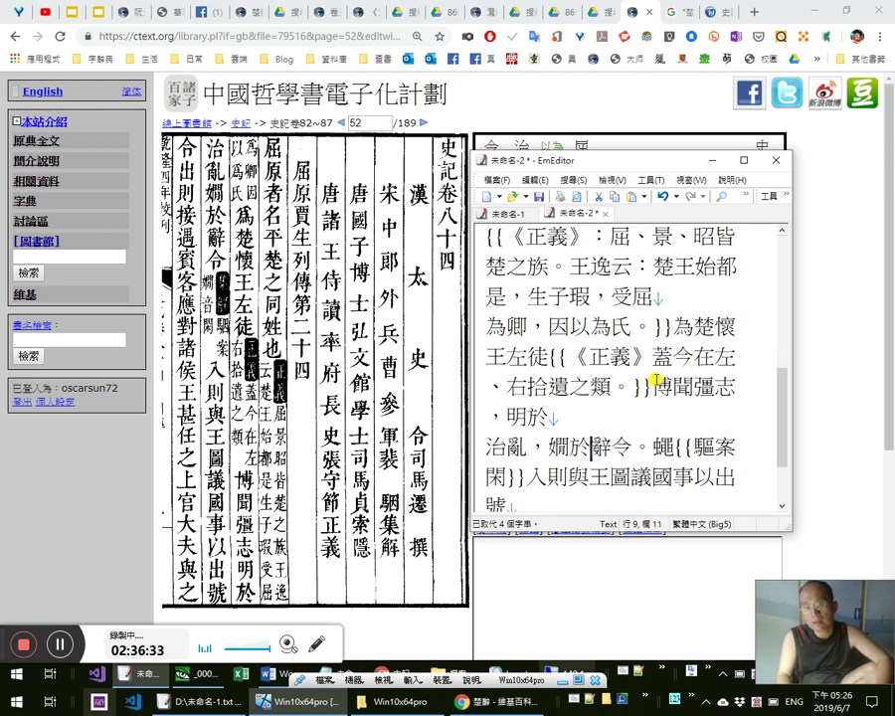
Examine the phrase 明於治亂 across the line break by highlighting its characters
{"action": "key", "text": "Left"}
{"action": "key", "text": "Left"}
{"action": "key", "text": "Left"}
{"action": "key", "text": "shift+Left"}
{"action": "key", "text": "Up"}
{"action": "key", "text": "Left"}
{"action": "key", "text": "shift+Down"}
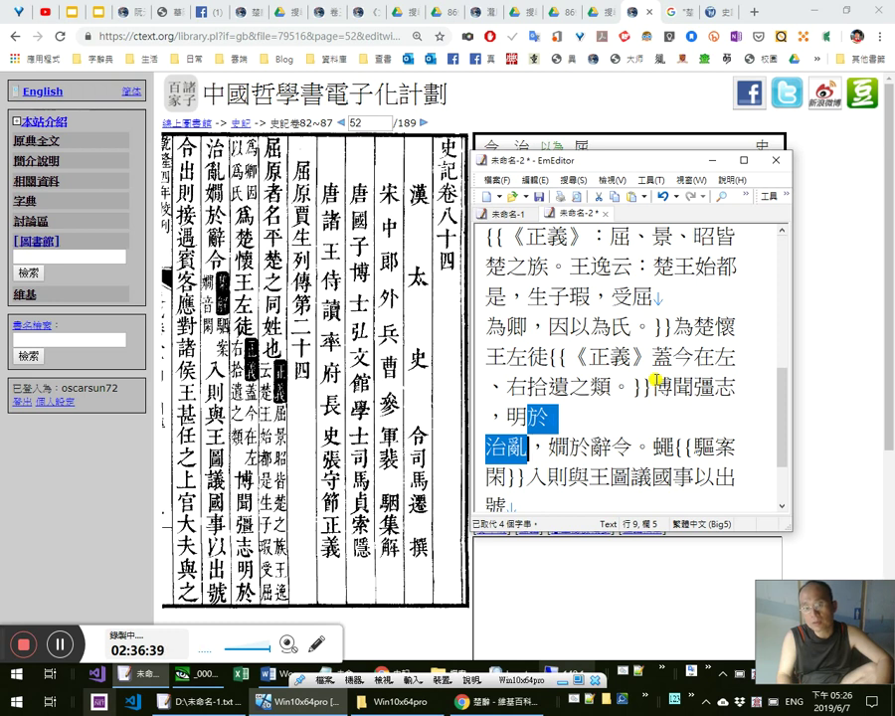
{"action": "key", "text": "Left"}
{"action": "key", "text": "shift+Right"}
{"action": "key", "text": "Right"}
{"action": "key", "text": "Right"}
{"action": "key", "text": "Right"}
{"action": "key", "text": "Right"}
{"action": "key", "text": "Right"}
{"action": "key", "text": "Left"}
{"action": "key", "text": "Left"}
{"action": "key", "text": "shift+Left"}
{"action": "key", "text": "shift+Left"}
{"action": "key", "text": "Right"}
{"action": "key", "text": "Right"}
{"action": "key", "text": "Right"}
Compare the wording of the preceding lines with 治亂，嫺 by moving through and highlighting single characters
{"action": "key", "text": "Up"}
{"action": "key", "text": "Up"}
{"action": "key", "text": "Right"}
{"action": "key", "text": "Right"}
{"action": "key", "text": "shift+Left"}
{"action": "key", "text": "shift+Left"}
{"action": "key", "text": "shift+Left"}
{"action": "key", "text": "Down"}
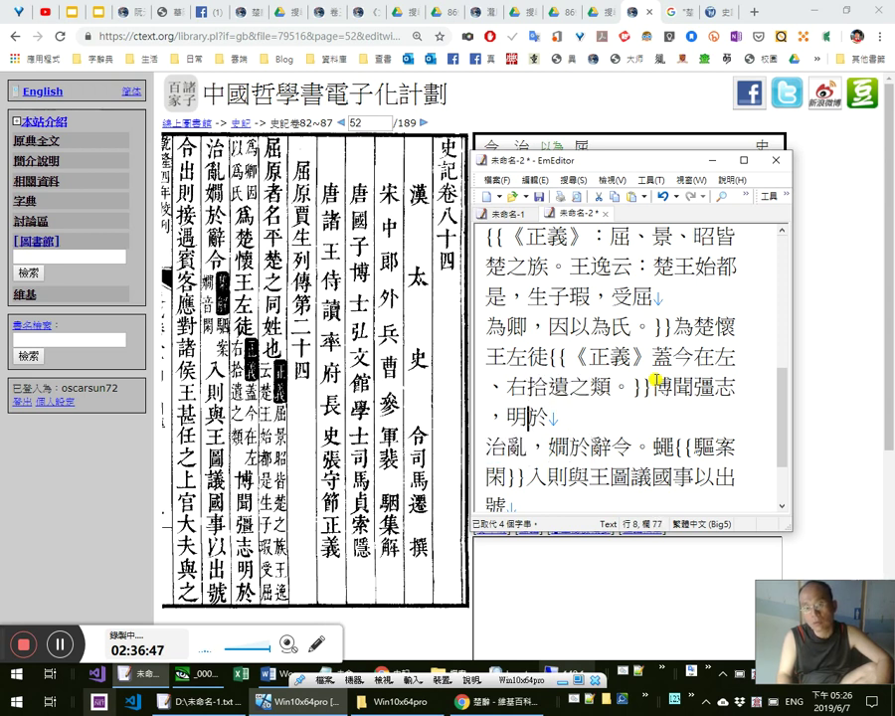
{"action": "key", "text": "Right"}
{"action": "key", "text": "Right"}
{"action": "key", "text": "Up"}
{"action": "key", "text": "Up"}
{"action": "key", "text": "Right"}
{"action": "key", "text": "Right"}
{"action": "key", "text": "shift+Right"}
{"action": "key", "text": "shift+Right"}
{"action": "key", "text": "Down"}
{"action": "key", "text": "Down"}
{"action": "key", "text": "shift+Right"}
{"action": "key", "text": "Right"}
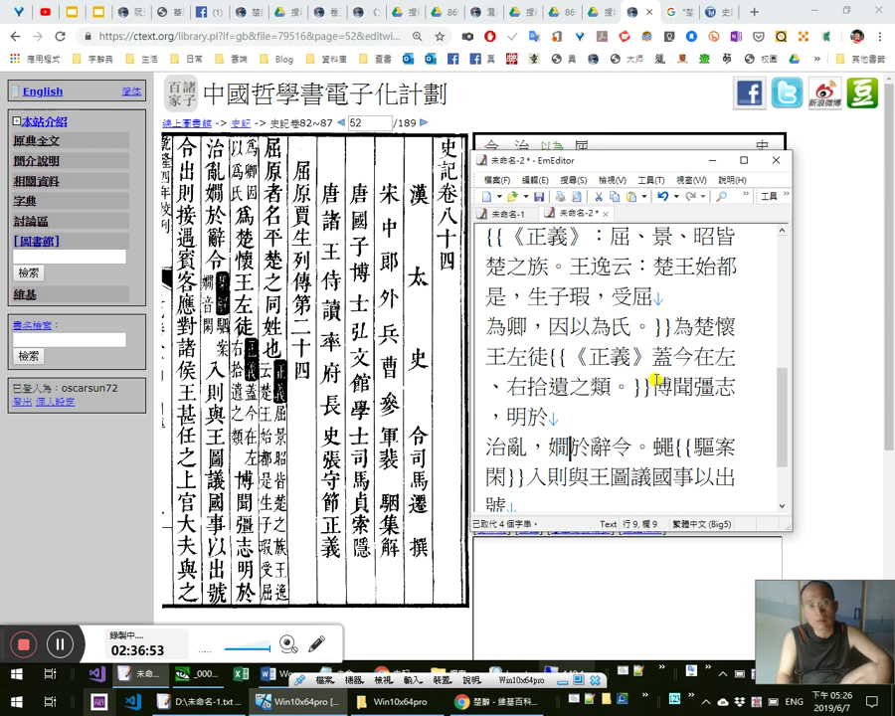
Highlight the whole phrase 嫺於辭令 and place the cursor directly after 令
{"action": "key", "text": "Right"}
{"action": "key", "text": "Right"}
{"action": "key", "text": "Right"}
{"action": "key", "text": "Right"}
{"action": "key", "text": "Left"}
{"action": "key", "text": "Left"}
{"action": "key", "text": "shift+Left"}
{"action": "key", "text": "shift+Left"}
{"action": "key", "text": "shift+Left"}
{"action": "key", "text": "shift+Left"}
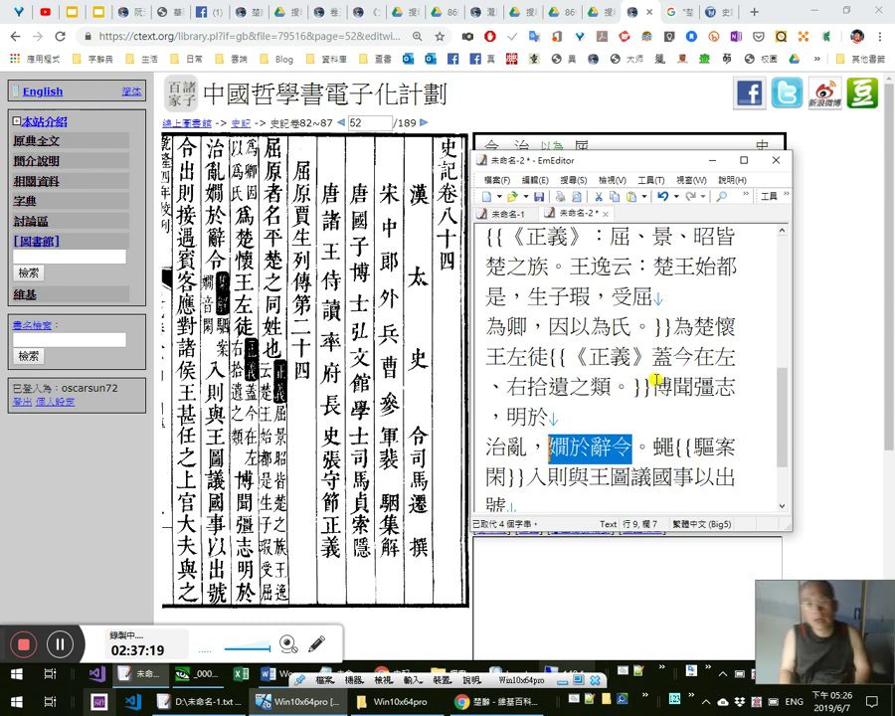
{"action": "key", "text": "Right"}
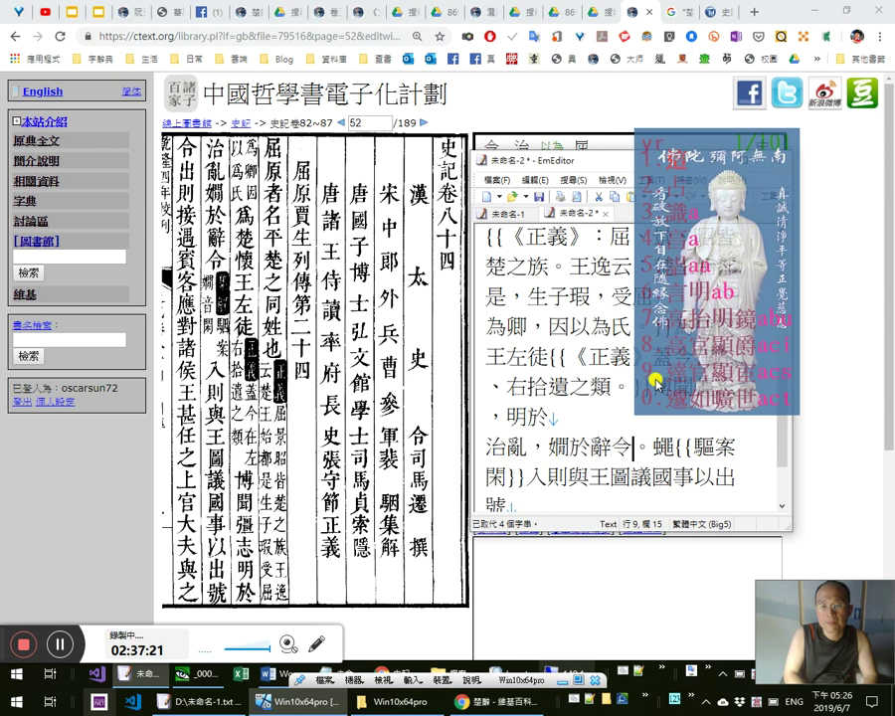
Add the words 讜言正論 between 嫺於辭令 and the full stop
{"action": "type", "text": "a"}
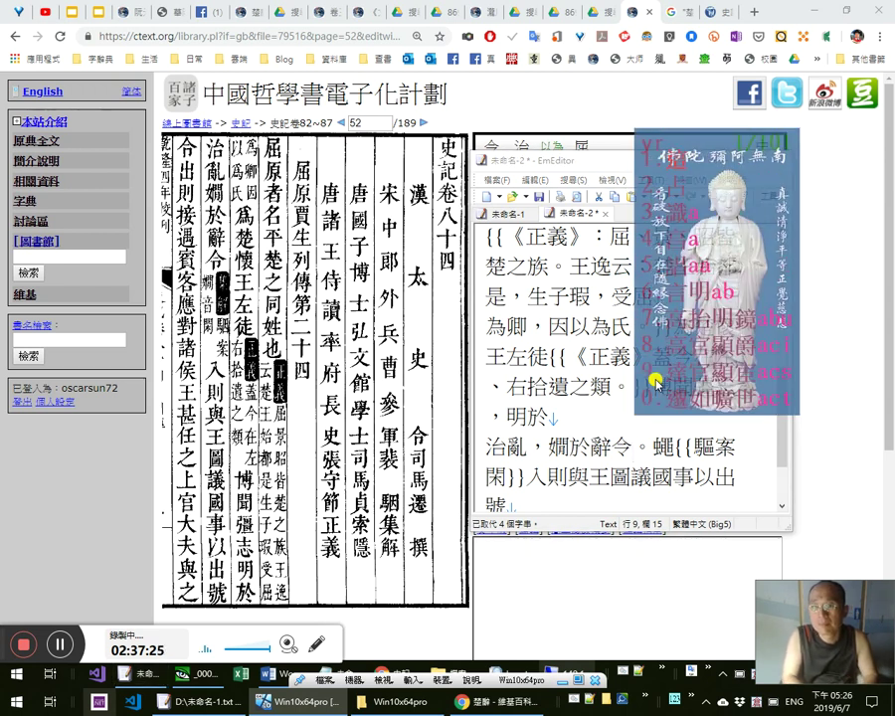
{"action": "type", "text": "b"}
{"action": "key", "text": "BackSpace"}
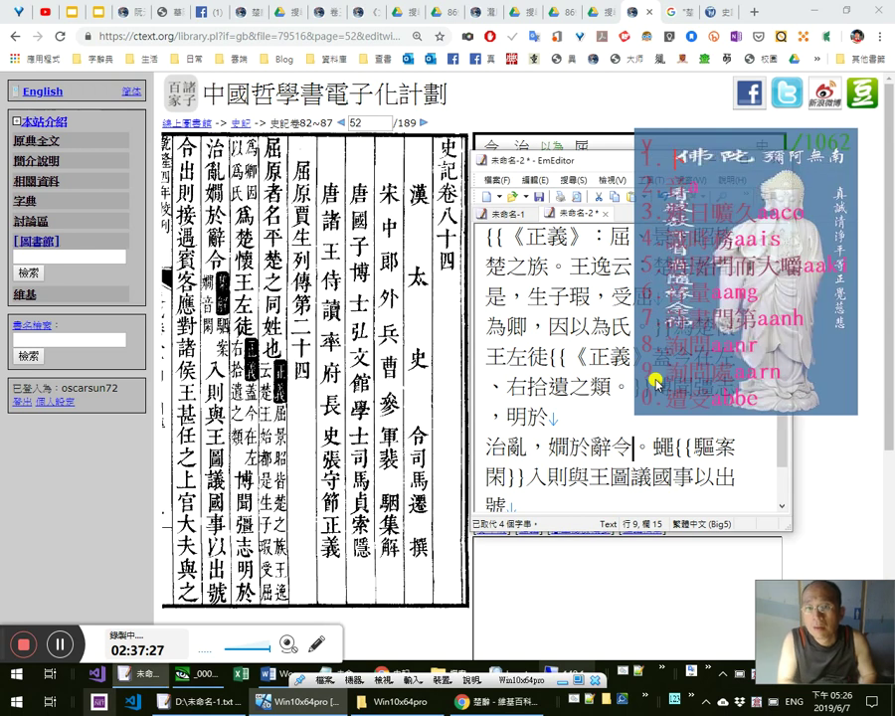
{"action": "type", "text": "rxbf"}
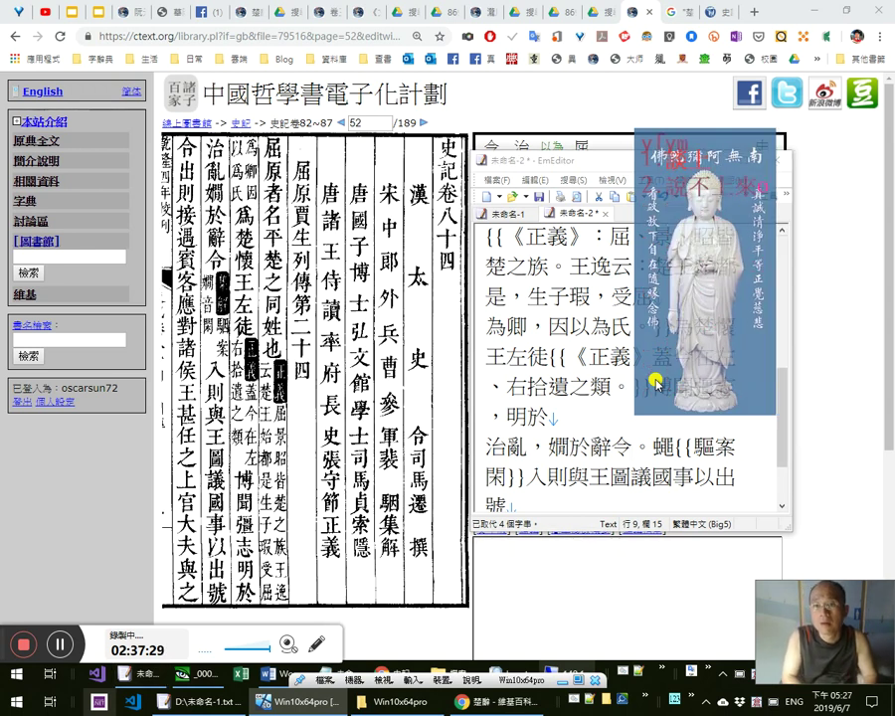
{"action": "key", "text": "BackSpace"}
{"action": "type", "text": "bf"}
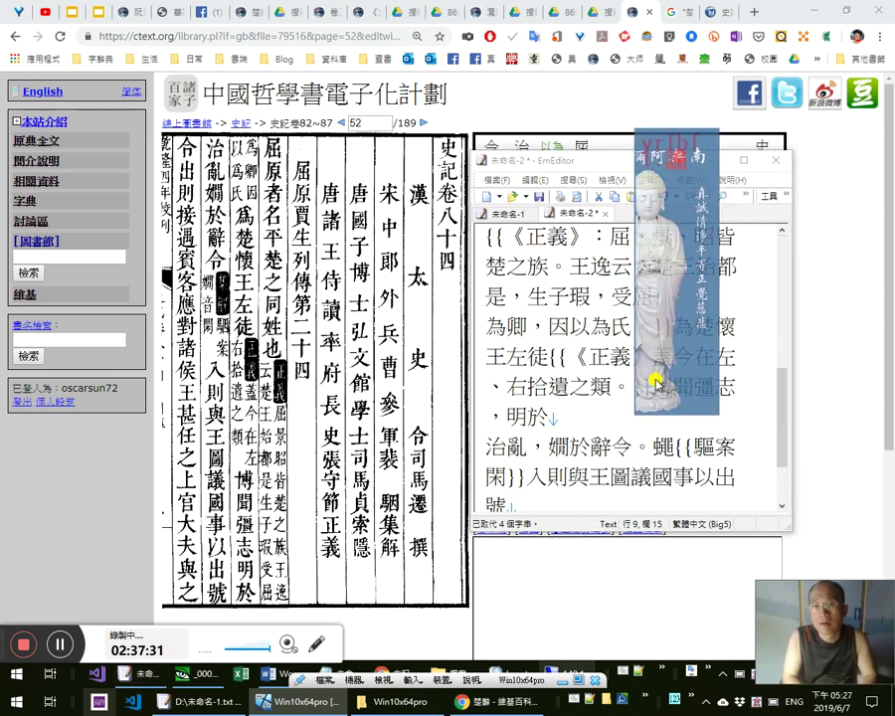
{"action": "key", "text": "BackSpace"}
{"action": "type", "text": "讒言a"}
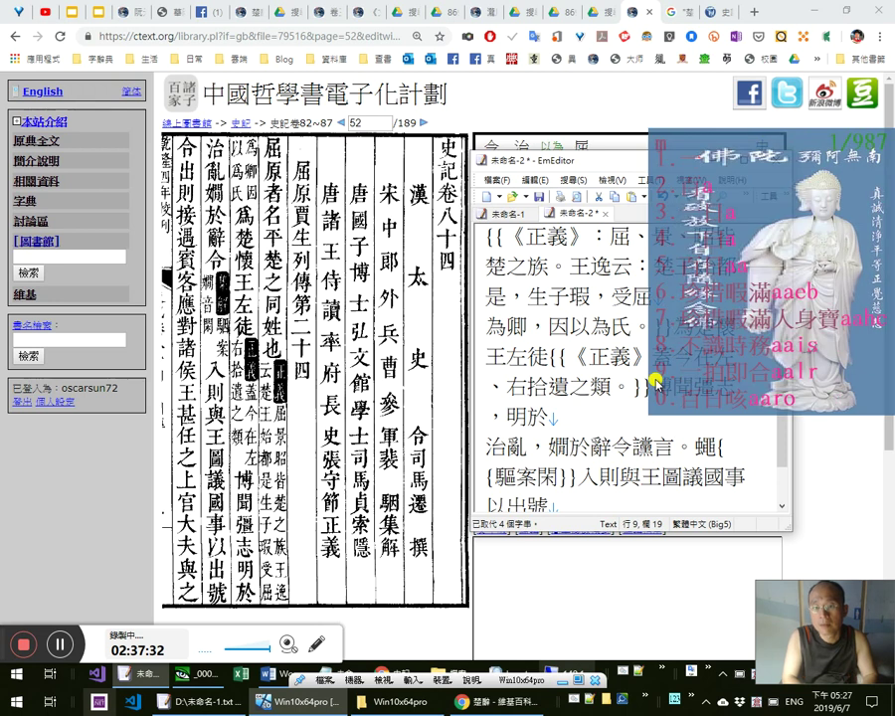
{"action": "key", "text": "BackSpace"}
{"action": "type", "text": "二論"}
{"action": "type", "text": "正"}
Go over the added phrase 讜言正論, highlighting 讜 and the words 言正論
{"action": "key", "text": "Left"}
{"action": "key", "text": "Left"}
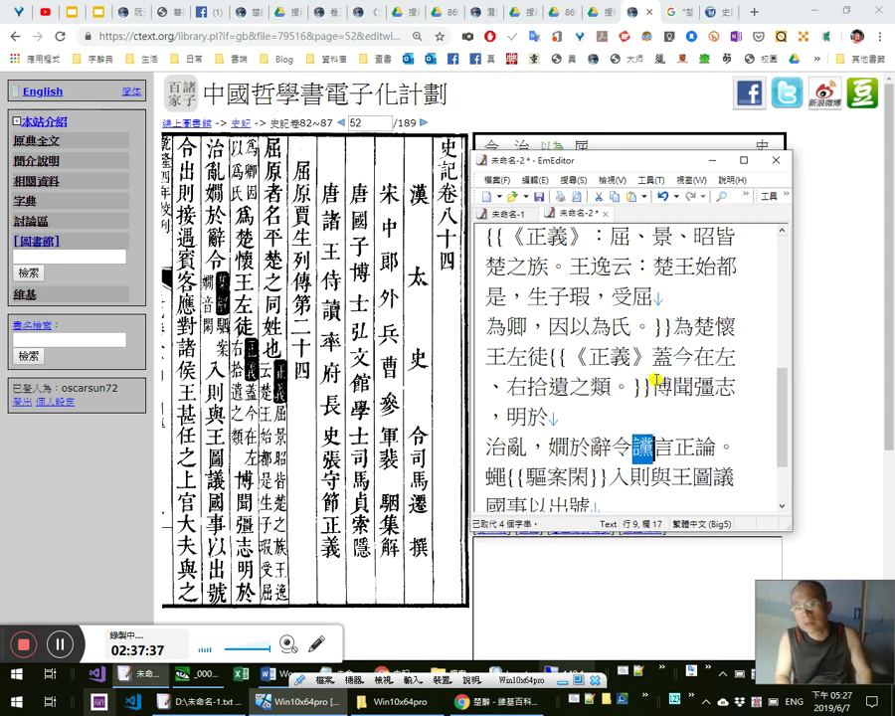
{"action": "key", "text": "Right"}
{"action": "key", "text": "Right"}
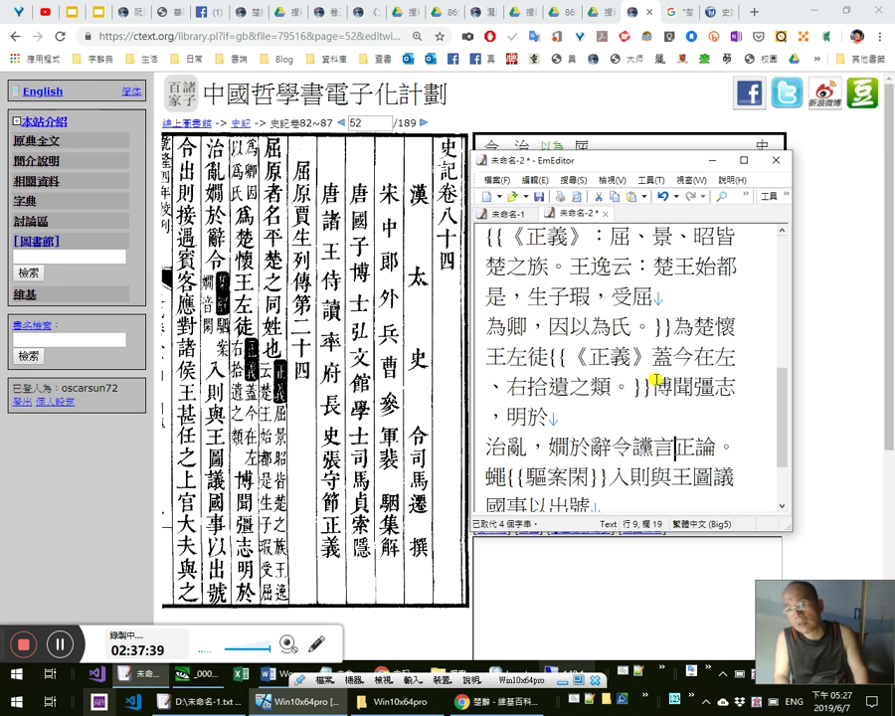
{"action": "key", "text": "Right"}
{"action": "key", "text": "Right"}
{"action": "key", "text": "shift+Left"}
{"action": "key", "text": "shift+Left"}
{"action": "key", "text": "shift+Left"}
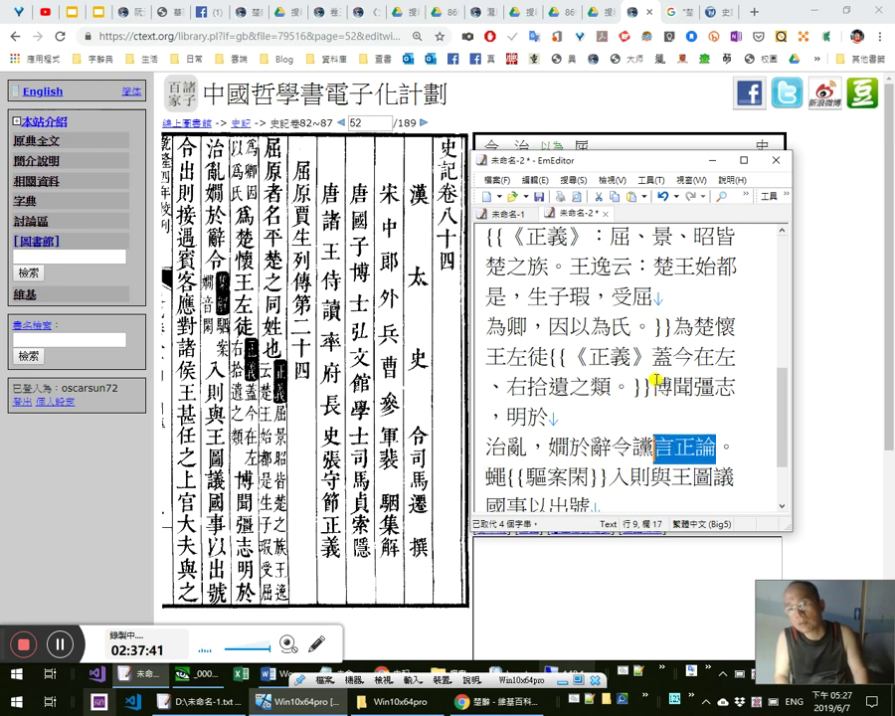
Remove the added phrase 讜言正論 after 嫺於辭令 and place the cursor directly before 嫺
{"action": "key", "text": "shift+Left"}
{"action": "key", "text": "Delete"}
{"action": "key", "text": "Right"}
{"action": "key", "text": "Left"}
{"action": "key", "text": "Left"}
{"action": "key", "text": "shift+Left"}
{"action": "key", "text": "shift+Left"}
{"action": "key", "text": "shift+Left"}
{"action": "key", "text": "Left"}
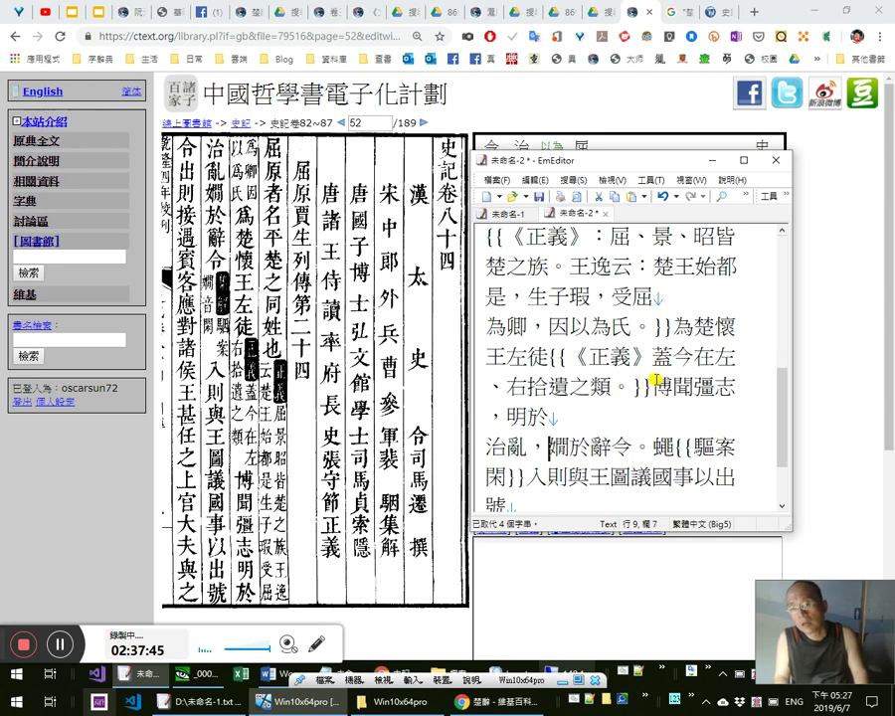
Reread 嫺於辭令 against the scan, highlighting the whole phrase, the character 嫺 and the word 辭令
{"action": "key", "text": "shift+Right"}
{"action": "key", "text": "shift+Right"}
{"action": "key", "text": "shift+Right"}
{"action": "key", "text": "shift+Right"}
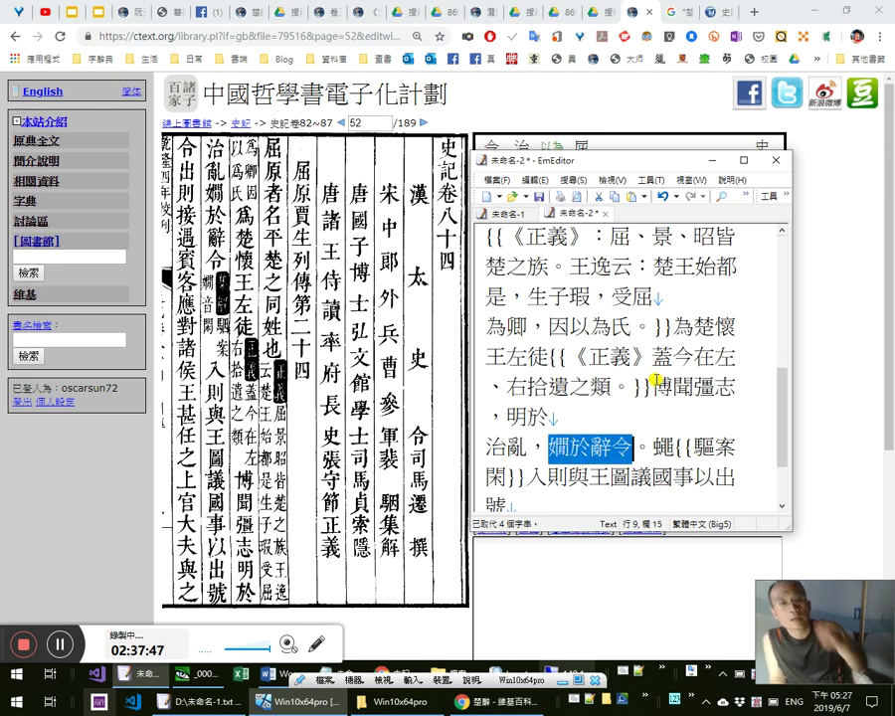
{"action": "key", "text": "Right"}
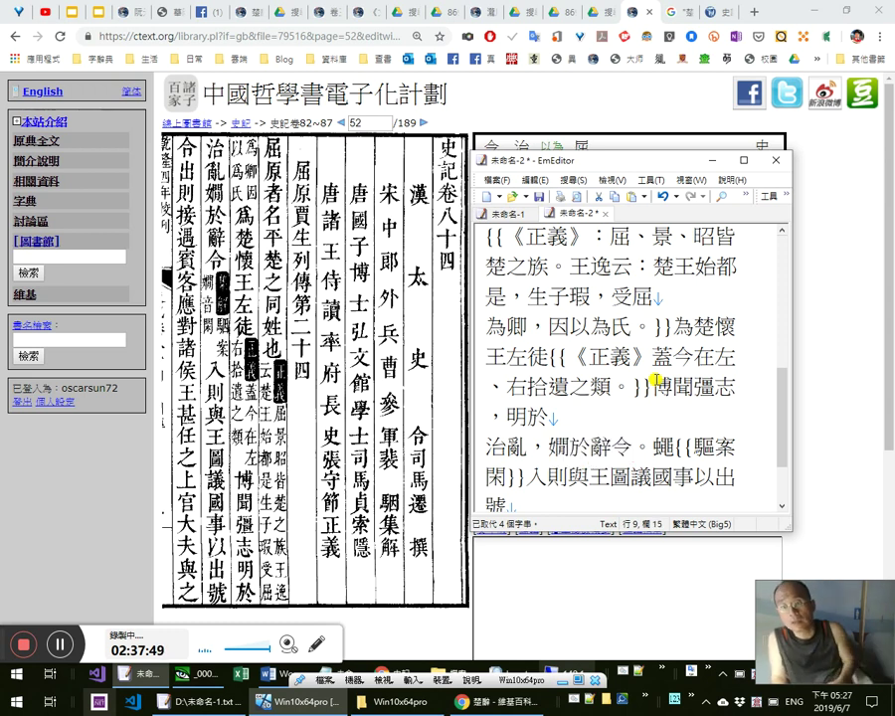
{"action": "key", "text": "Left"}
{"action": "key", "text": "Left"}
{"action": "key", "text": "Left"}
{"action": "key", "text": "shift+Left"}
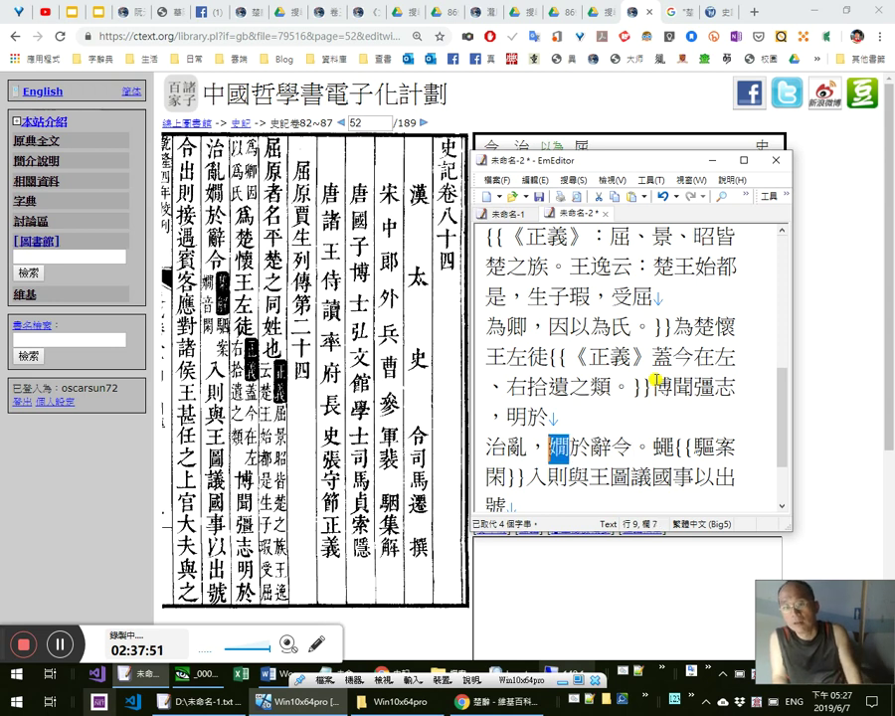
{"action": "key", "text": "Right"}
{"action": "key", "text": "Right"}
{"action": "key", "text": "Right"}
{"action": "key", "text": "Left"}
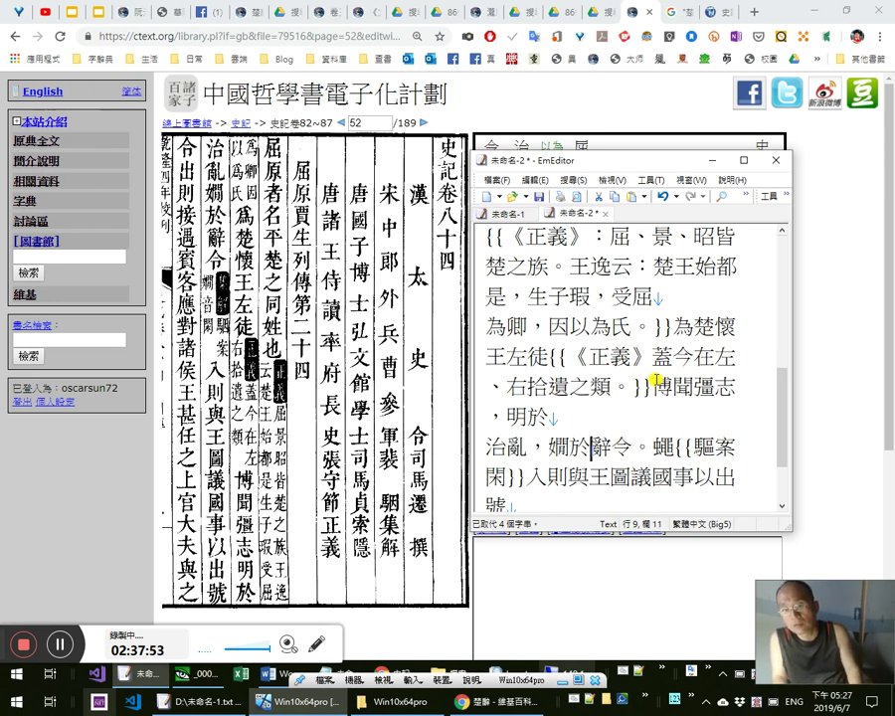
{"action": "key", "text": "shift+Right"}
{"action": "key", "text": "shift+Right"}
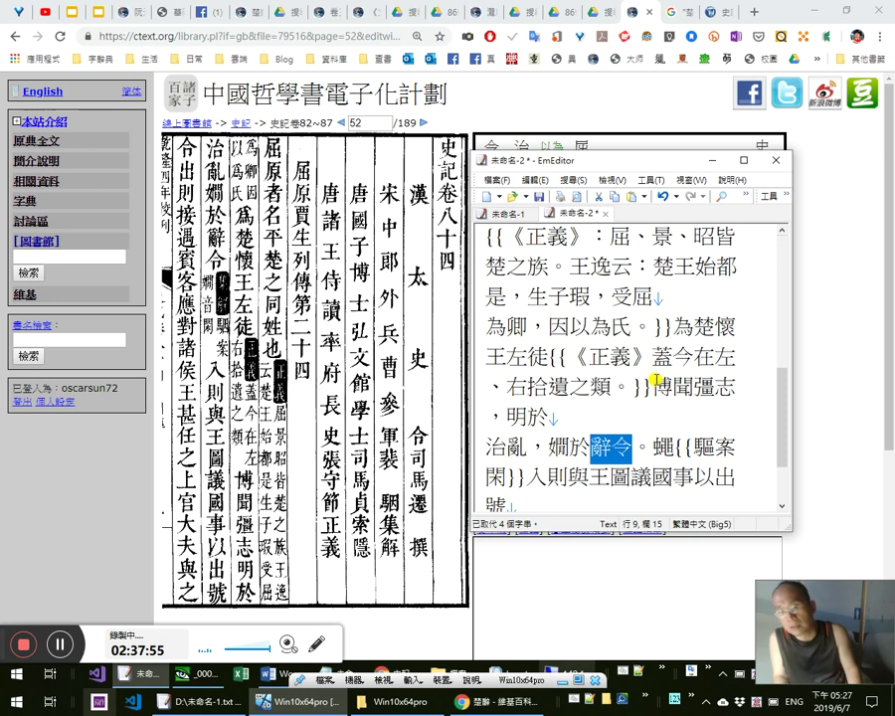
Delete the stray character 蠅 after 辭令。 and insert 烟 at the start of the following note
{"action": "key", "text": "Right"}
{"action": "key", "text": "Right"}
{"action": "key", "text": "Right"}
{"action": "key", "text": "Left"}
{"action": "key", "text": "shift+Right"}
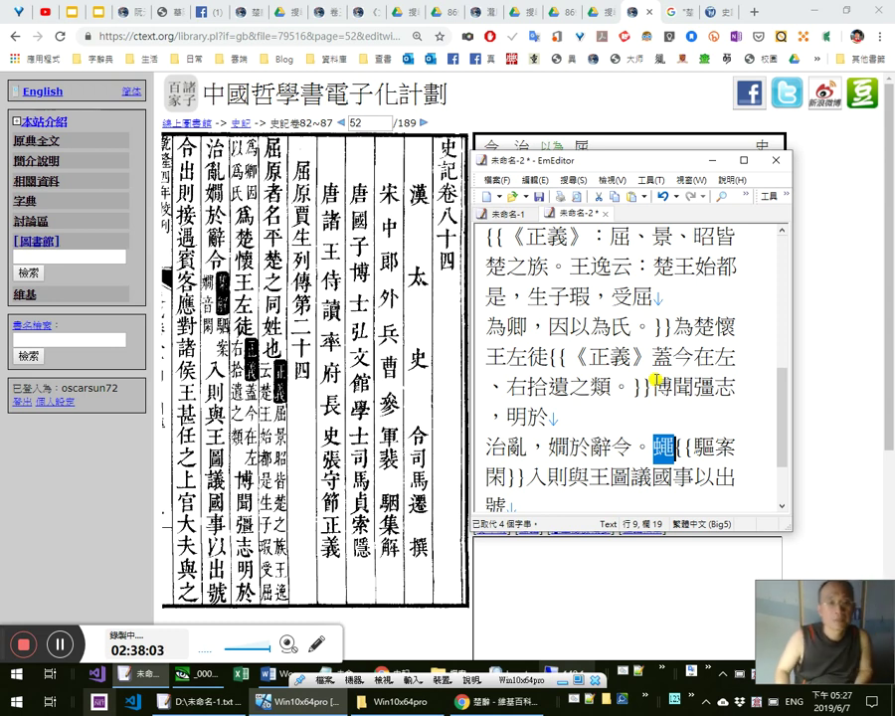
{"action": "key", "text": "Delete"}
{"action": "type", "text": "烟"}
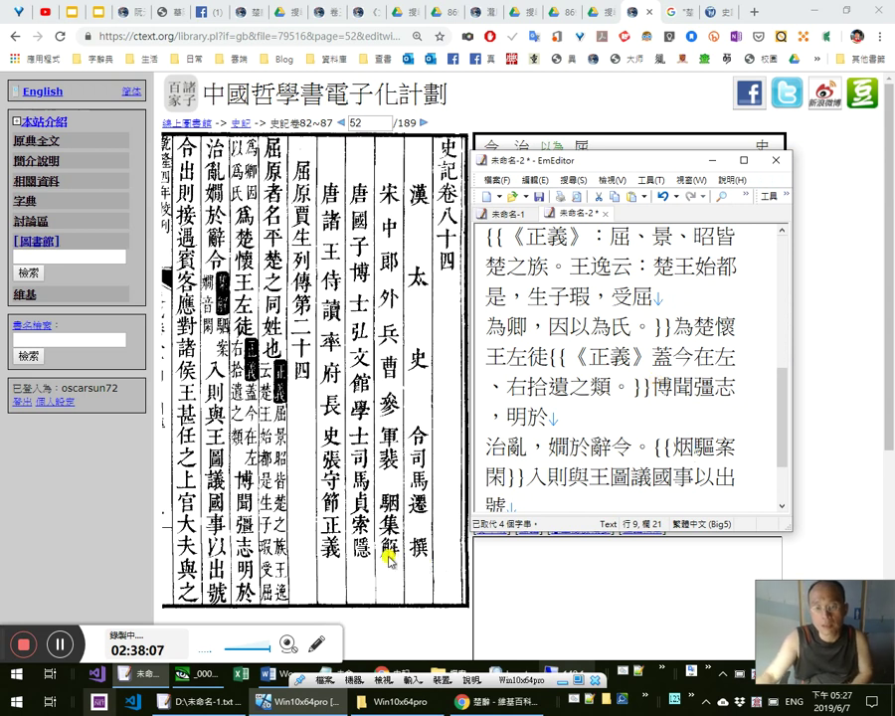
Correct 烟驅 at the start of the note to 駰, matching the commentator's name in the scan
{"action": "left_click", "coordinate": [398, 458]}
{"action": "key", "text": "alt+Tab"}
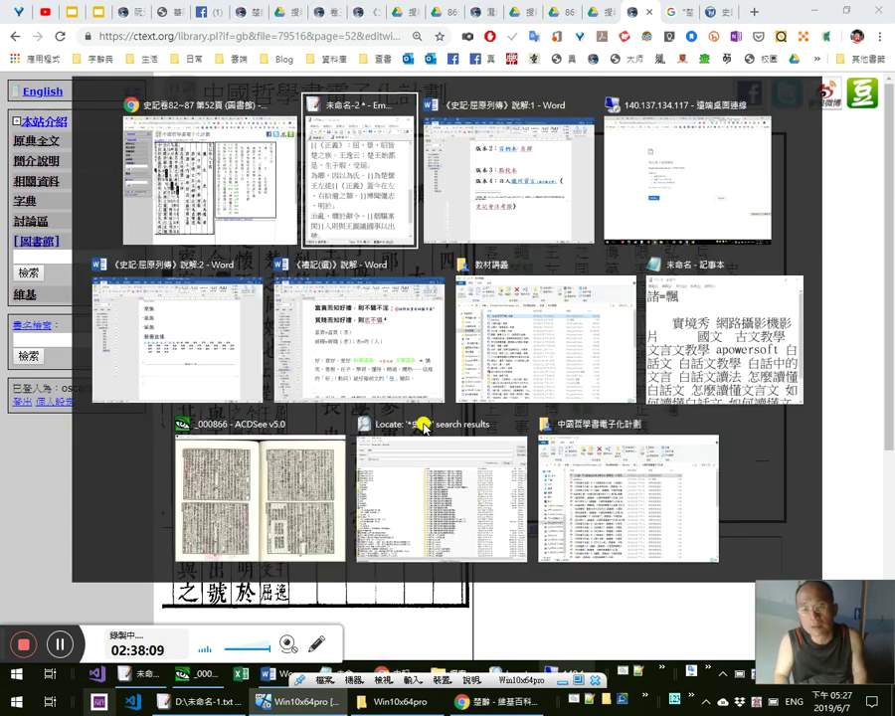
{"action": "key", "text": "shift+Left"}
{"action": "type", "text": "駰"}
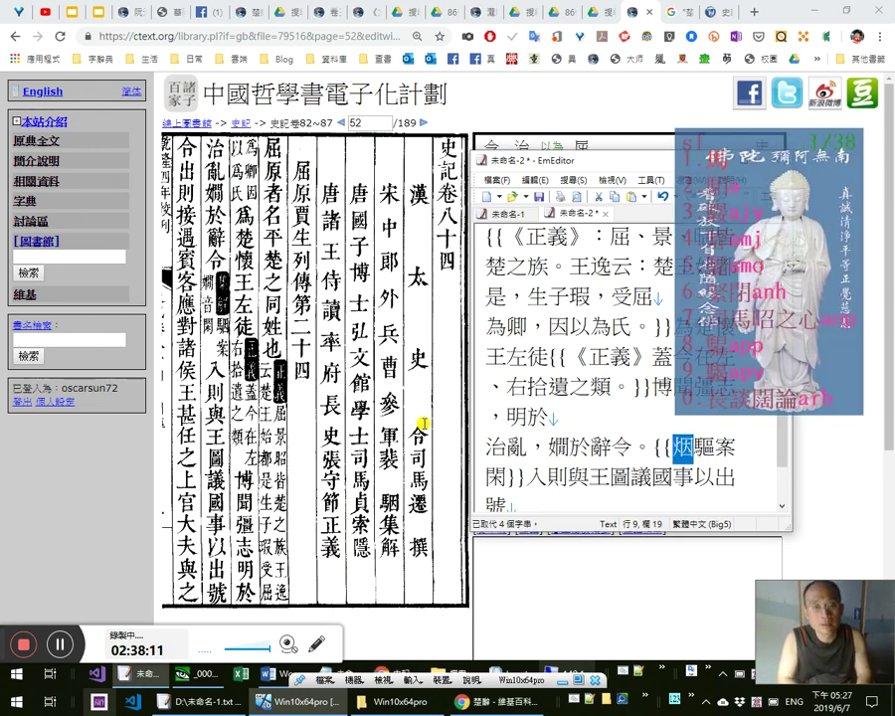
{"action": "key", "text": "Delete"}
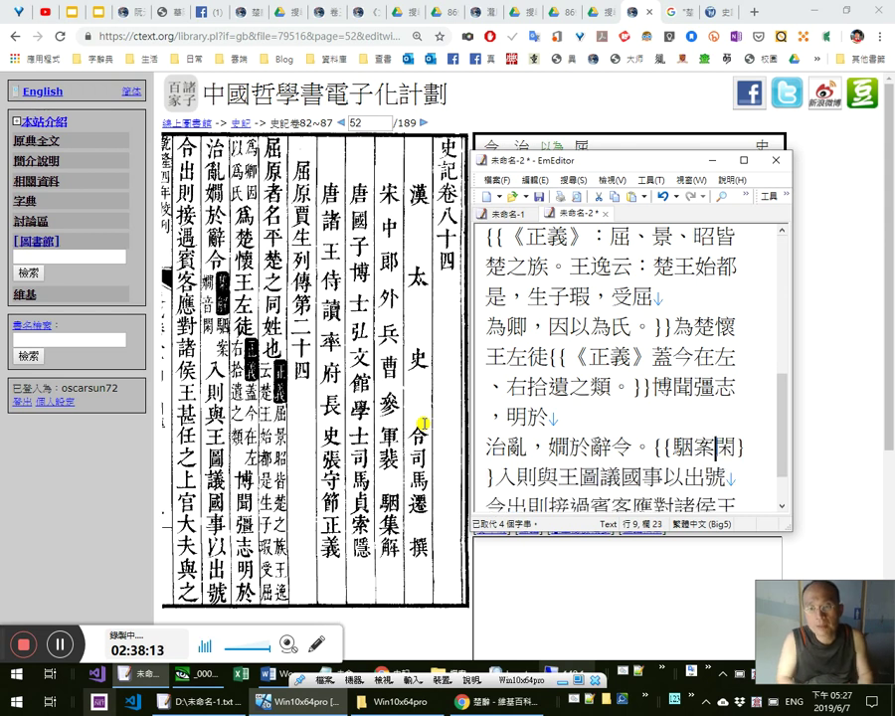
Complete the note after 駰案 with a colon, the missing words 嫺音閑 and a full stop
{"action": "type", "text": "："}
{"action": "type", "text": "嫺音"}
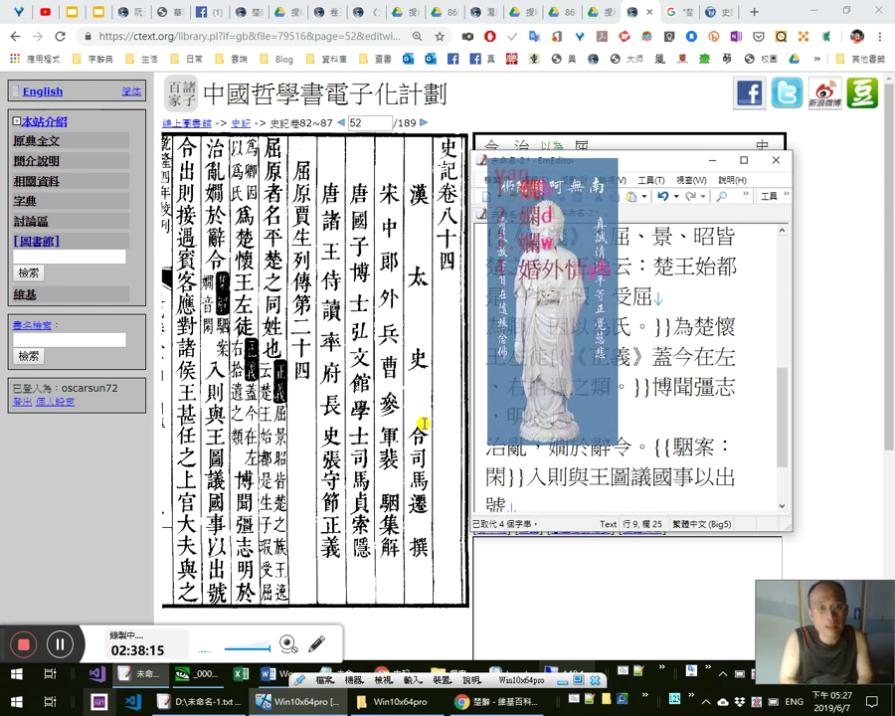
{"action": "type", "text": "閑"}
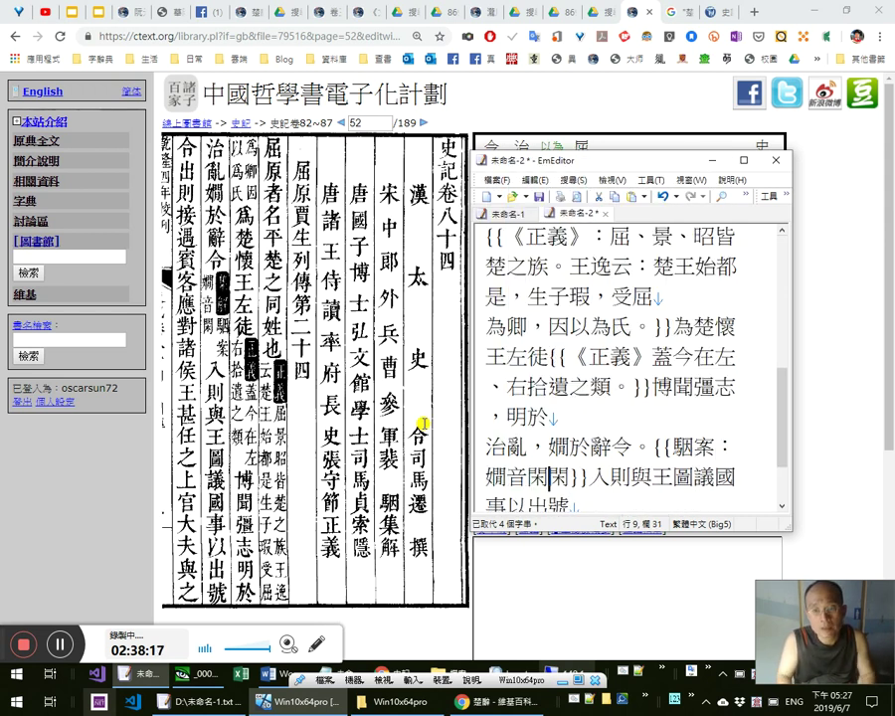
{"action": "key", "text": "BackSpace"}
{"action": "type", "text": "。"}
Insert a comma after 嫺 in the note and enclose 閑 in 「」 quotation marks
{"action": "key", "text": "Left"}
{"action": "key", "text": "Left"}
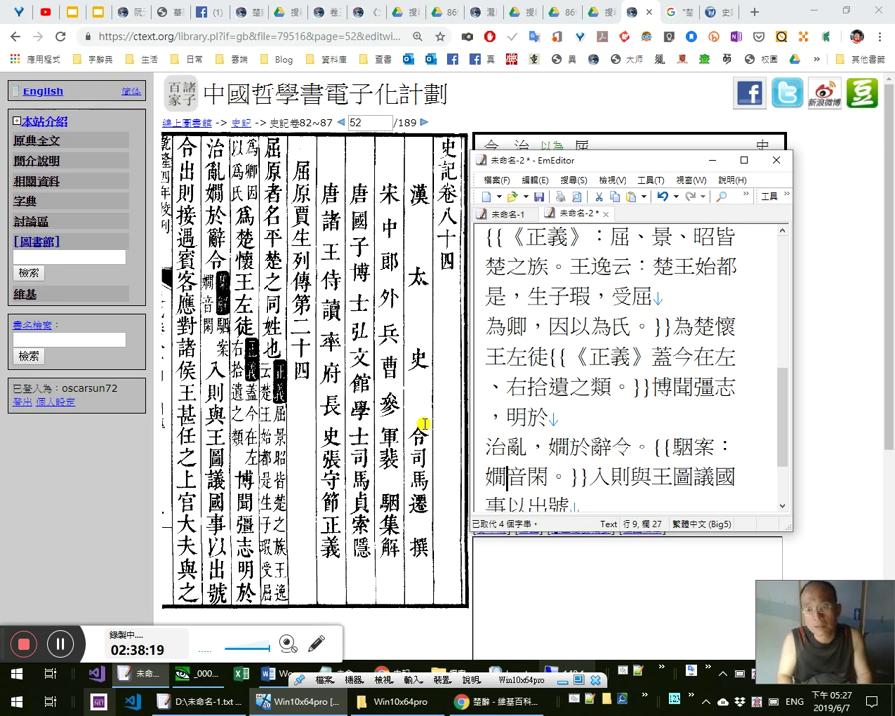
{"action": "key", "text": "Right"}
{"action": "type", "text": "，音"}
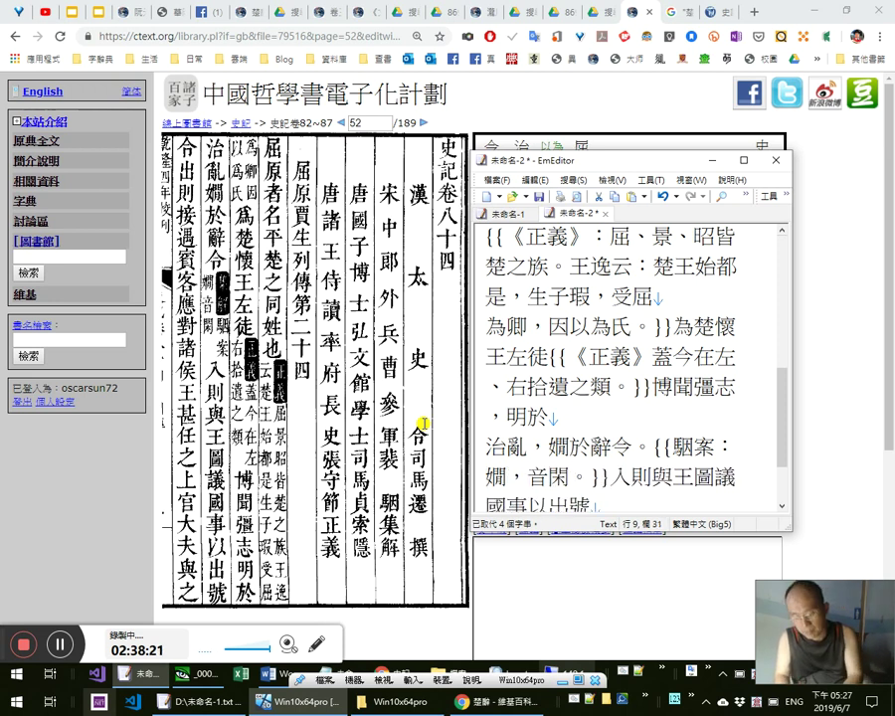
{"action": "type", "text": "「"}
{"action": "key", "text": "Right"}
{"action": "type", "text": "」"}
{"action": "key", "text": "Right"}
{"action": "key", "text": "Right"}
Enclose 嫺 in the note in 「」 quotation marks and remove the comma before 音
{"action": "key", "text": "Home"}
{"action": "type", "text": "「"}
{"action": "key", "text": "Right"}
{"action": "key", "text": "Delete"}
{"action": "type", "text": "」"}
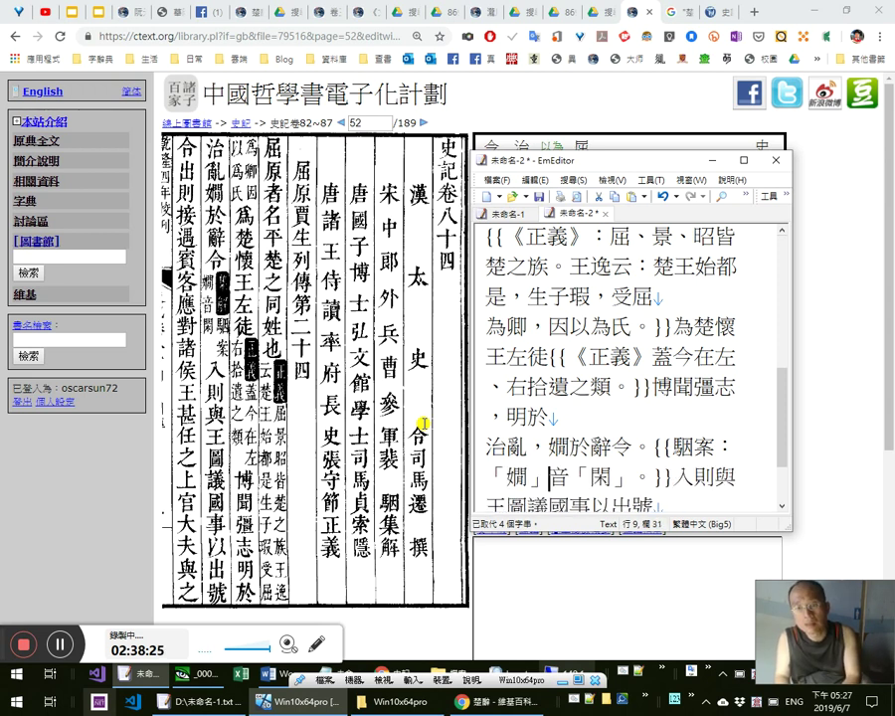
Punctuate the sentence after the note with commas following 國事 and 入則與王
{"action": "key", "text": "Right"}
{"action": "key", "text": "Right"}
{"action": "key", "text": "Right"}
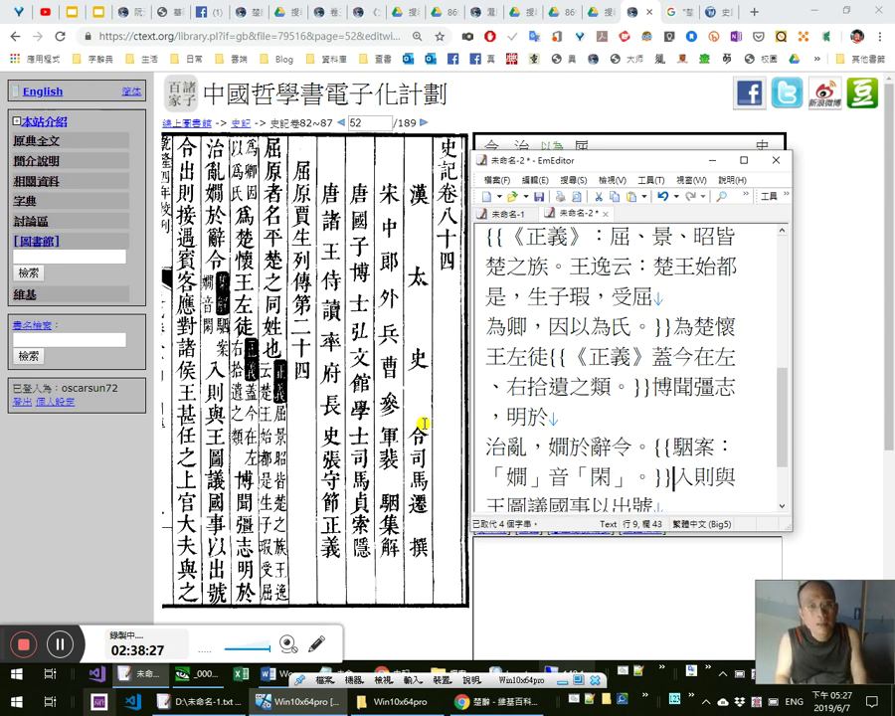
{"action": "key", "text": "Right"}
{"action": "key", "text": "Right"}
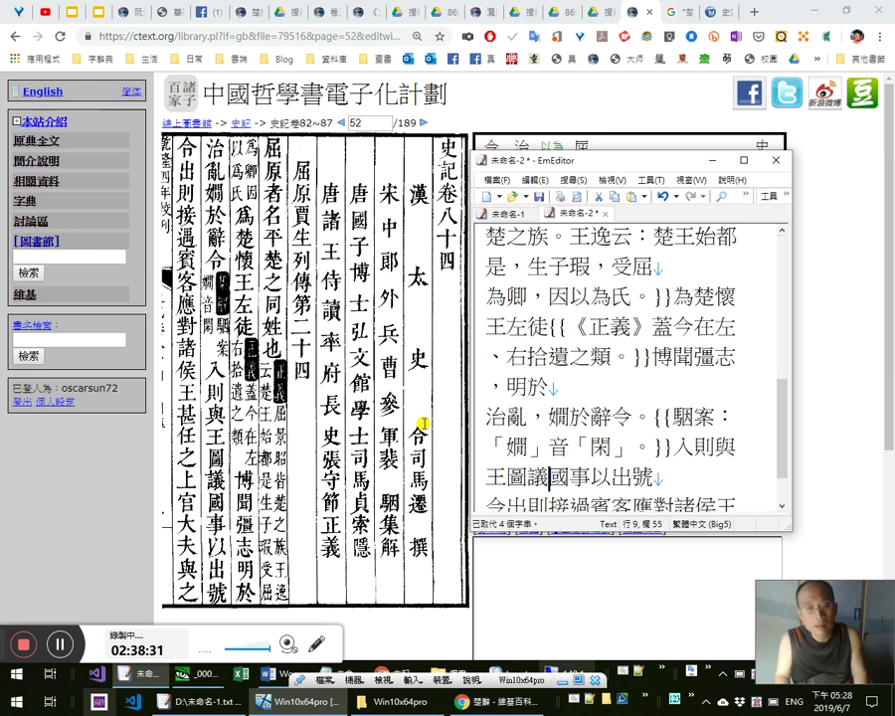
{"action": "type", "text": "，"}
{"action": "key", "text": "Home"}
{"action": "key", "text": "shift+Right"}
{"action": "key", "text": "Right"}
{"action": "type", "text": "，"}
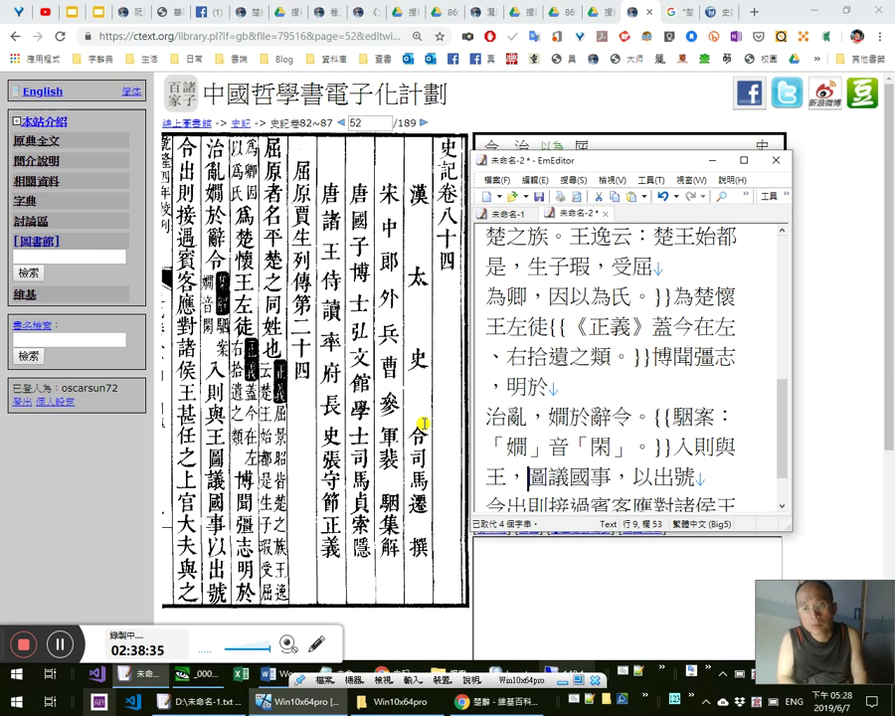
Replace the comma between 王 and 圖議 with the enumeration mark 、
{"action": "key", "text": "Home"}
{"action": "key", "text": "shift+Right"}
{"action": "key", "text": "Right"}
{"action": "key", "text": "Right"}
{"action": "key", "text": "shift+Right"}
{"action": "key", "text": "shift+Right"}
{"action": "key", "text": "shift+Right"}
{"action": "key", "text": "Left"}
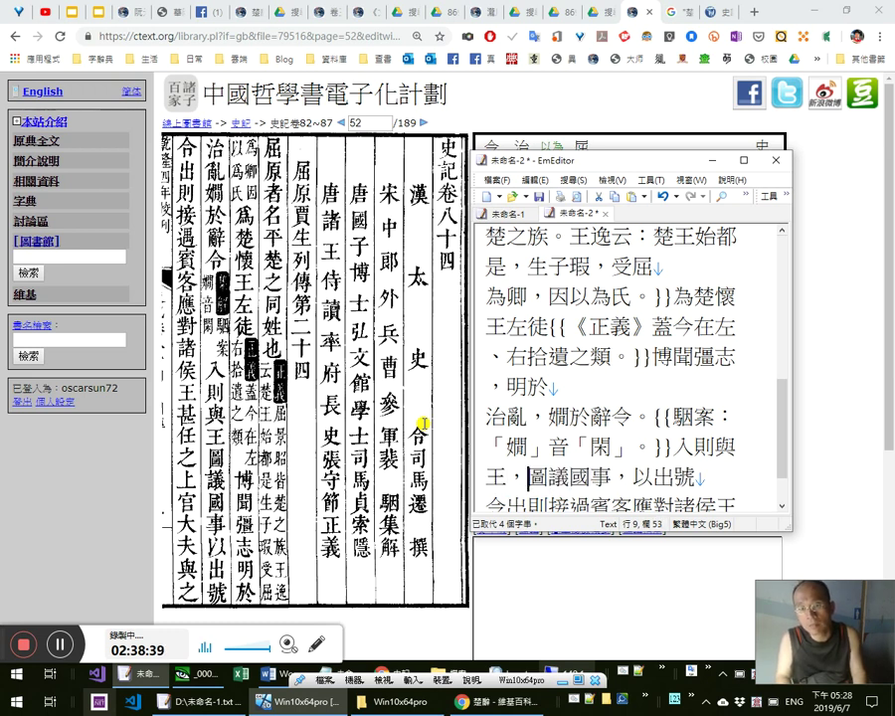
{"action": "key", "text": "shift+Right"}
{"action": "key", "text": "shift+Right"}
{"action": "key", "text": "shift+Right"}
{"action": "key", "text": "shift+Left"}
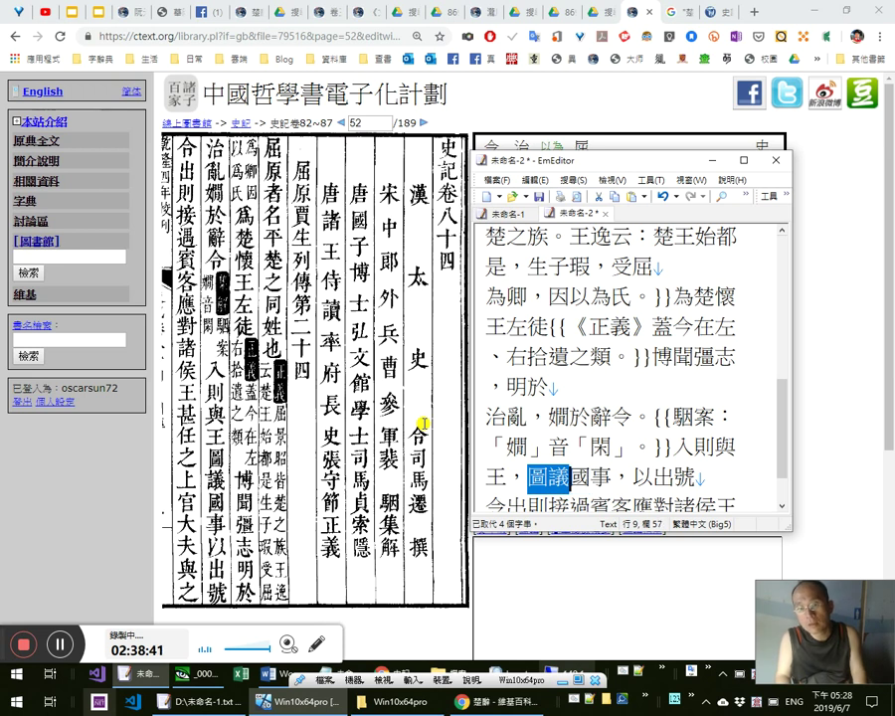
{"action": "key", "text": "Left"}
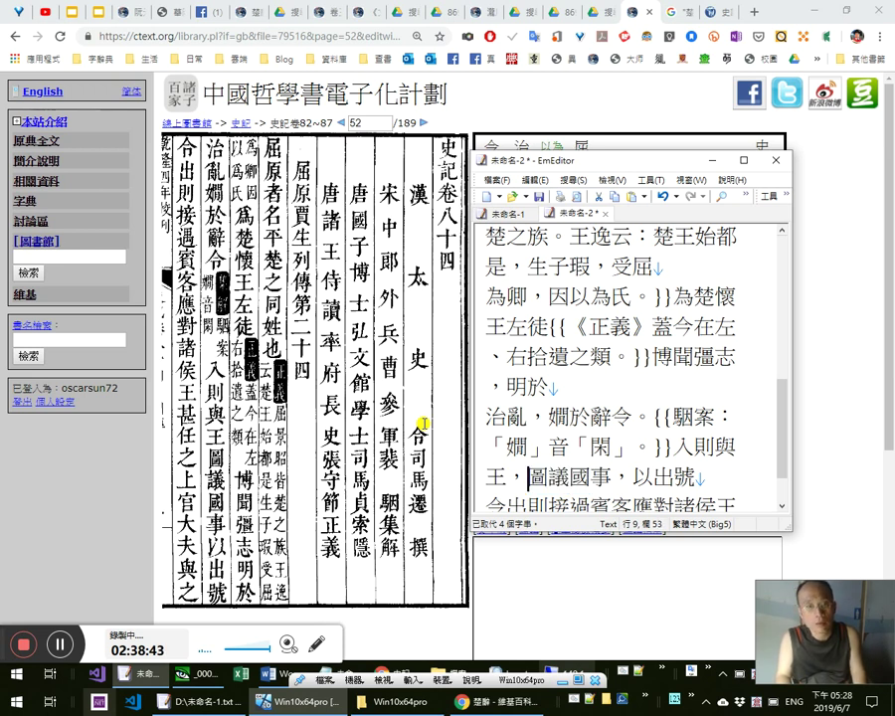
{"action": "key", "text": "shift+Left"}
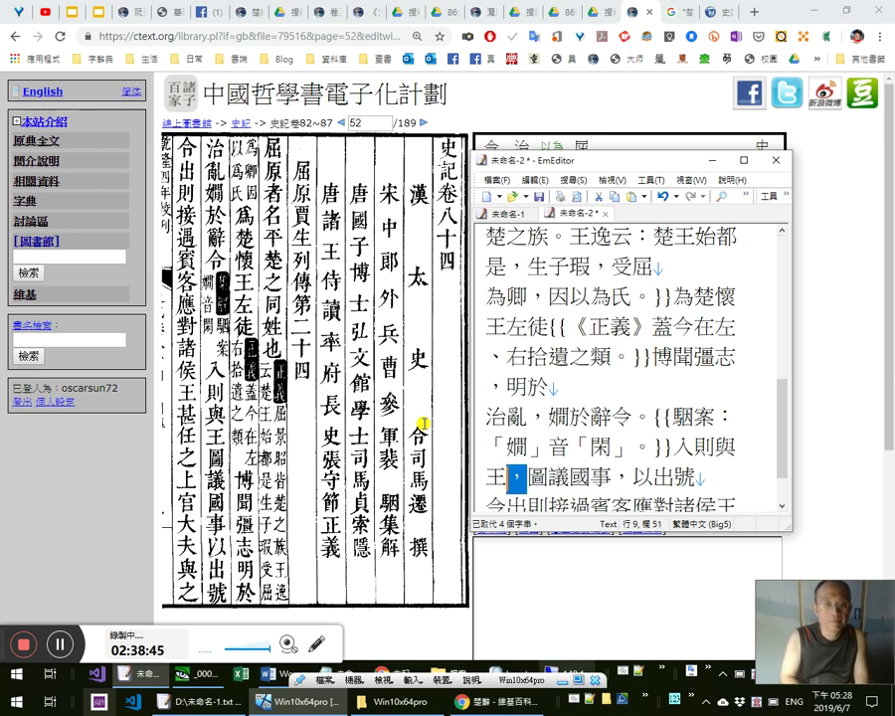
{"action": "type", "text": "、"}
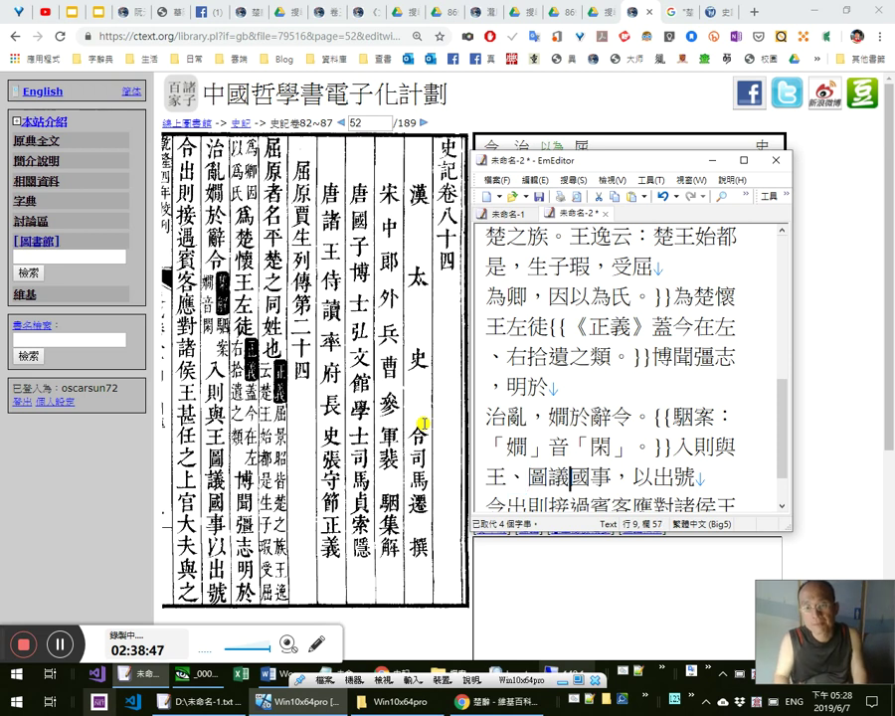
Insert a comma after 令 at the start of the line below 以出號
{"action": "key", "text": "Right"}
{"action": "key", "text": "Right"}
{"action": "key", "text": "Right"}
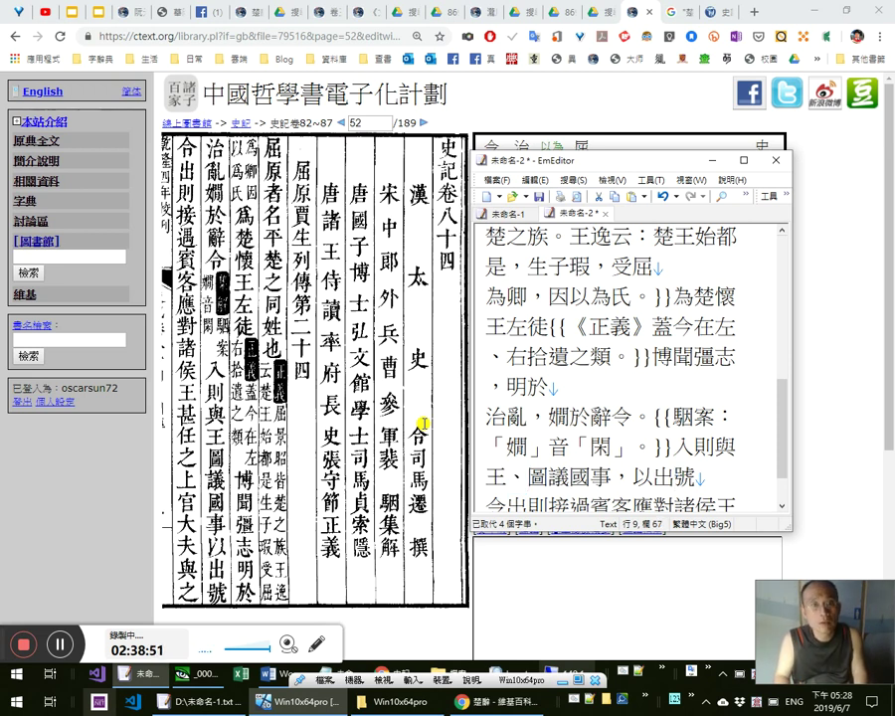
{"action": "key", "text": "Right"}
{"action": "type", "text": "，"}
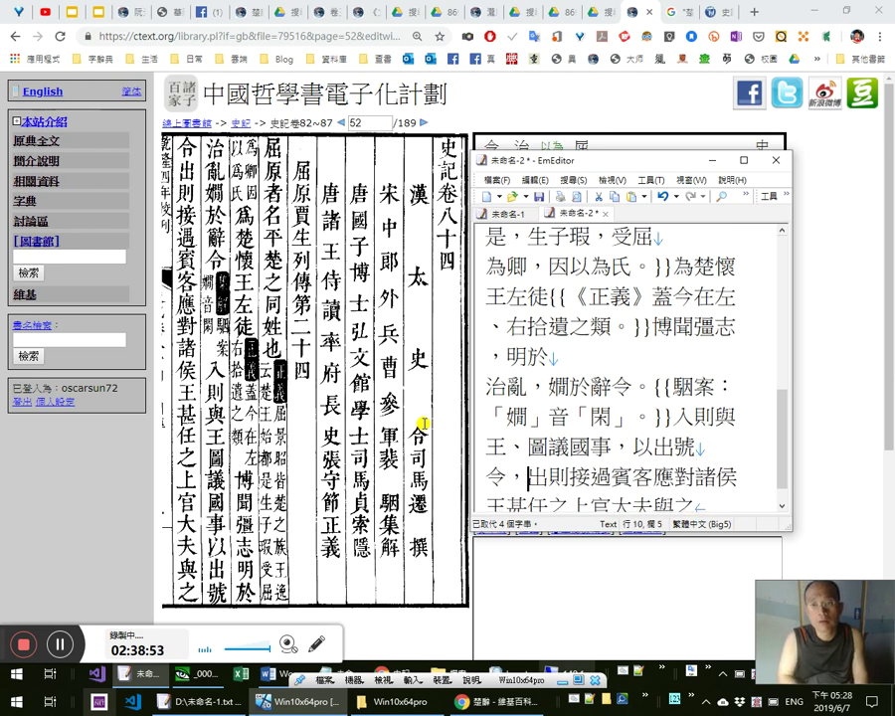
Reexamine the break between 王 and 圖議國事, highlighting 圖 and the enumeration mark before it
{"action": "key", "text": "shift+Right"}
{"action": "key", "text": "shift+Right"}
{"action": "key", "text": "shift+Right"}
{"action": "key", "text": "shift+Right"}
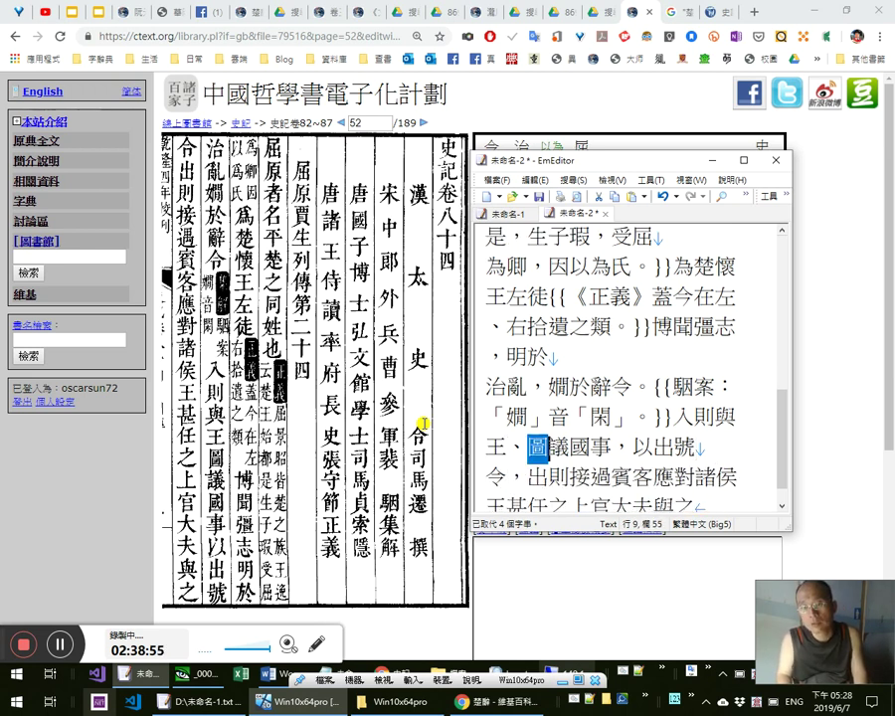
{"action": "key", "text": "Left"}
{"action": "key", "text": "shift+Right"}
{"action": "key", "text": "Right"}
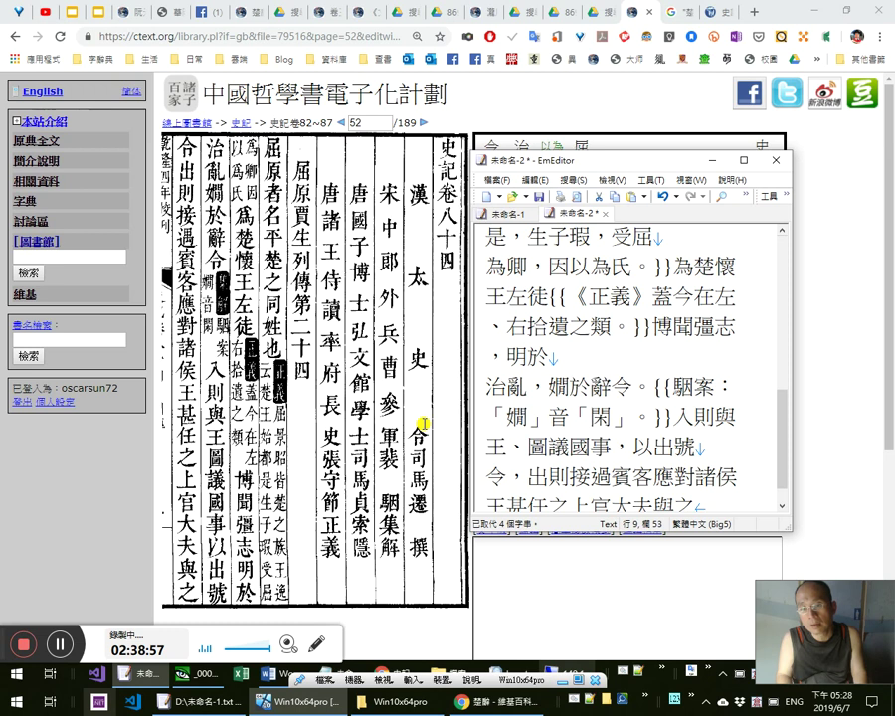
{"action": "key", "text": "shift+Left"}
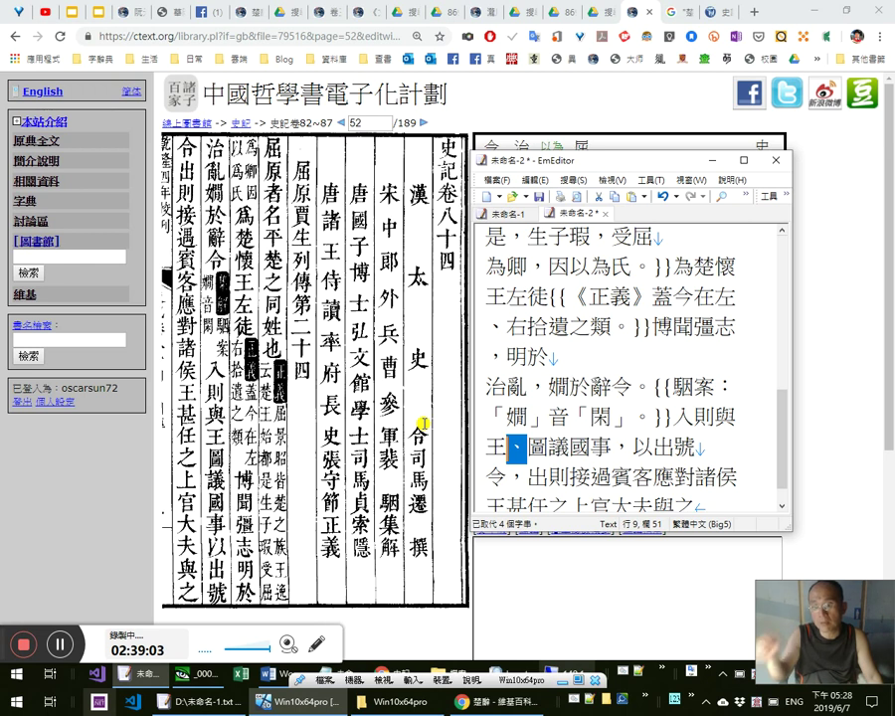
{"action": "key", "text": "Left"}
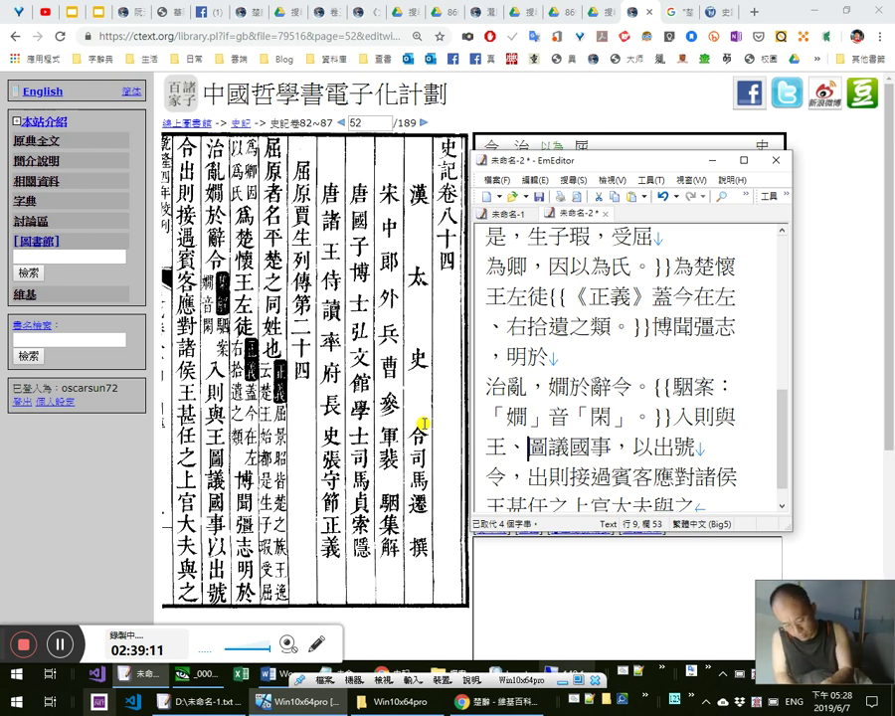
Check the end of 圖議國事, highlighting the comma before 以出號 and the character 事
{"action": "key", "text": "Right"}
{"action": "key", "text": "Right"}
{"action": "key", "text": "Right"}
{"action": "key", "text": "Right"}
{"action": "key", "text": "shift+Right"}
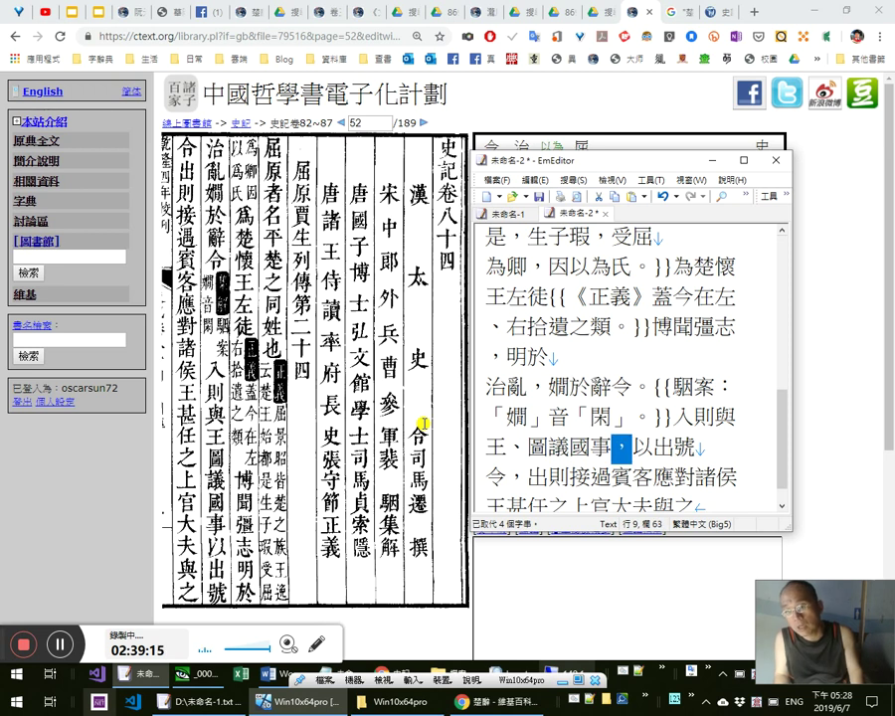
{"action": "key", "text": "Left"}
{"action": "key", "text": "Left"}
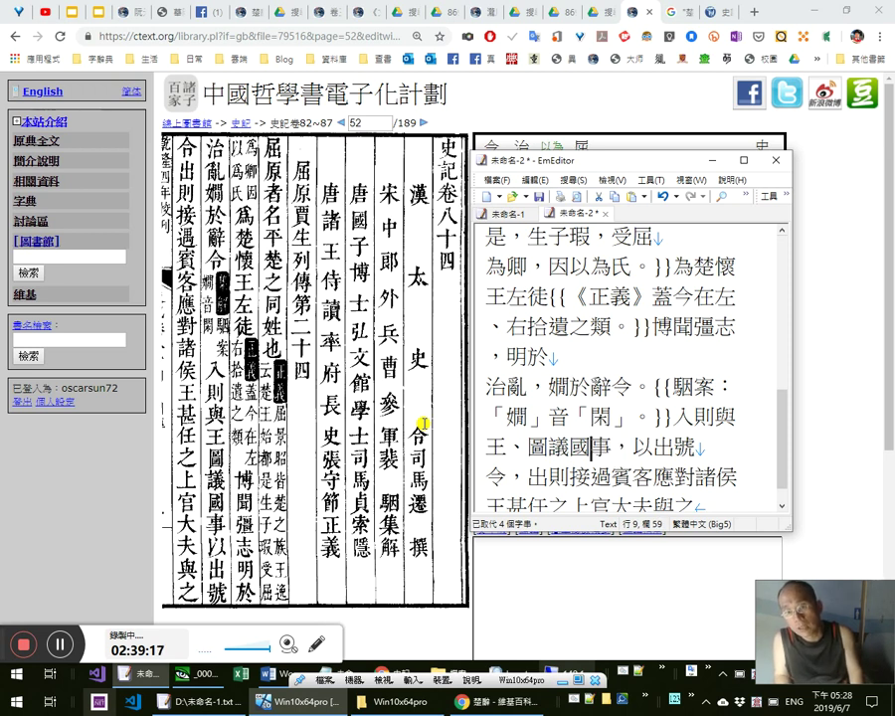
{"action": "key", "text": "shift+Right"}
Reread the opening words 入則與王 after the note, moving through and highlighting single characters
{"action": "key", "text": "Left"}
{"action": "key", "text": "Left"}
{"action": "key", "text": "Left"}
{"action": "key", "text": "Left"}
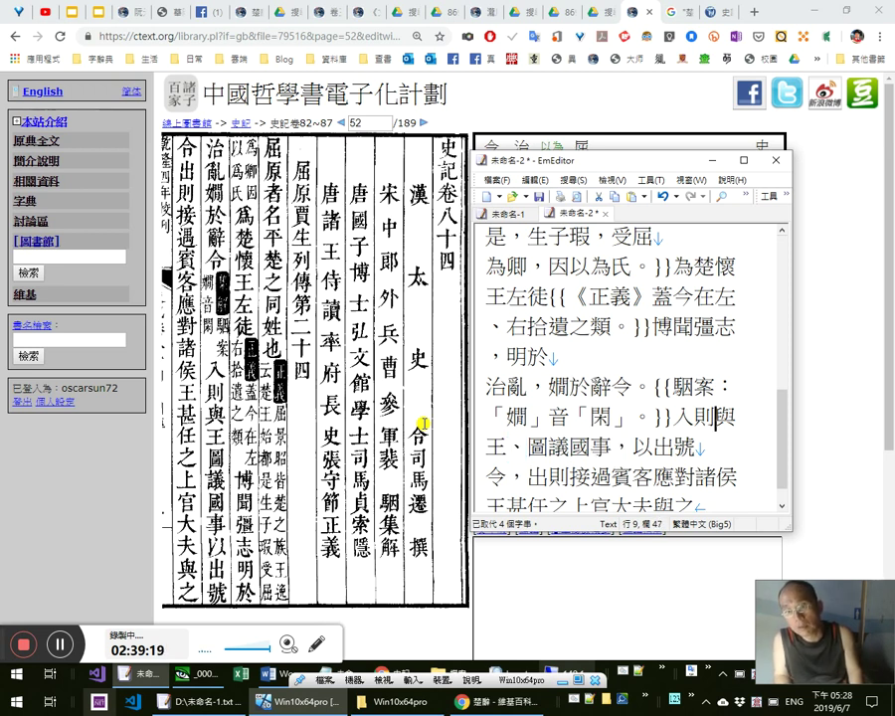
{"action": "key", "text": "shift+Left"}
{"action": "key", "text": "Right"}
{"action": "key", "text": "Down"}
{"action": "key", "text": "shift+Right"}
{"action": "key", "text": "Up"}
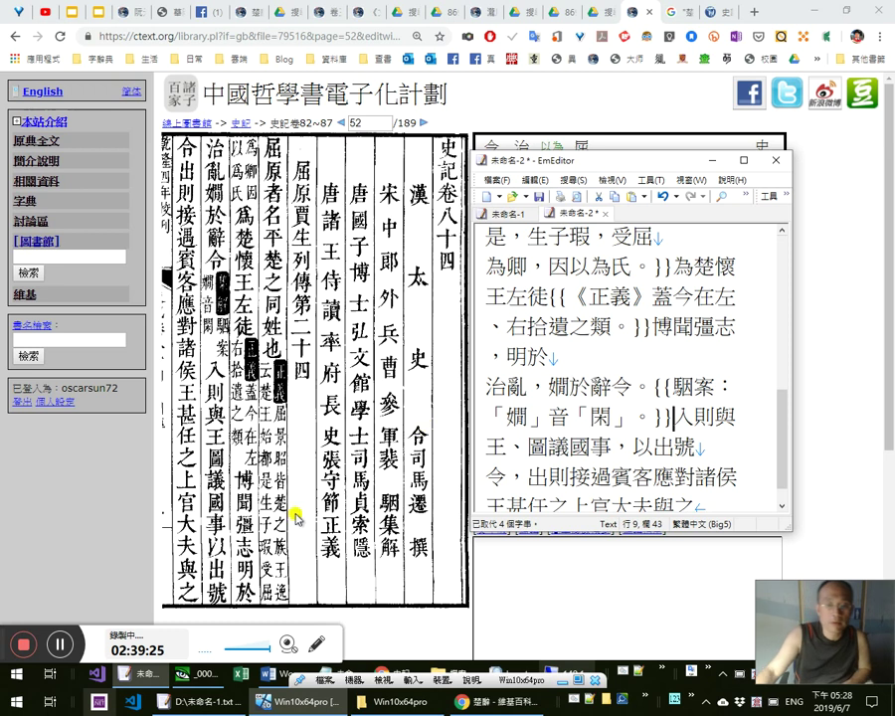
Switch to the other Chrome window, open the 范文正公集 record on ctext.org and search its full text for 岳陽樓記
{"action": "left_click", "coordinate": [493, 702]}
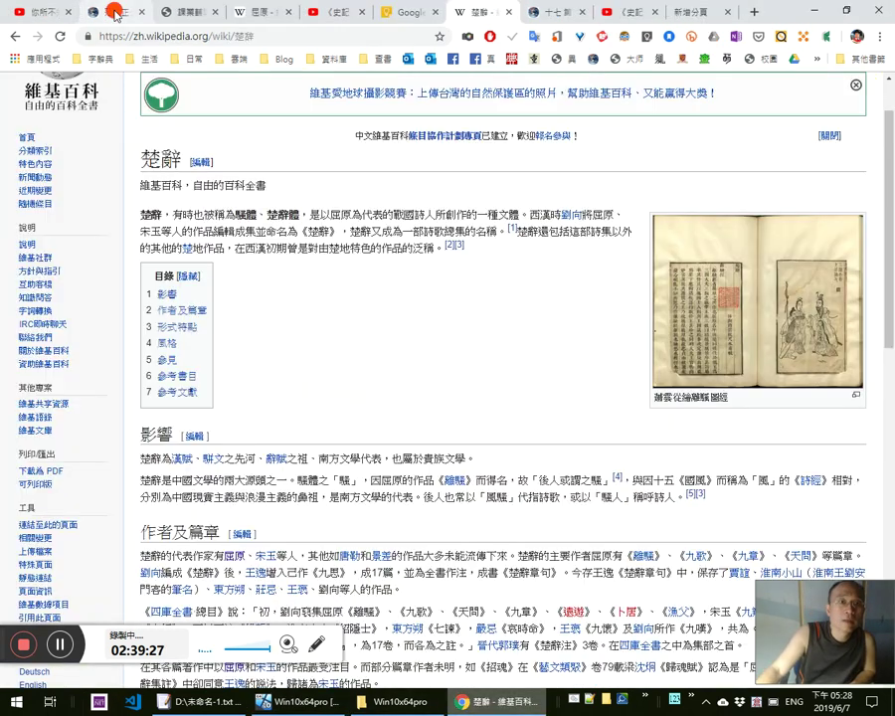
{"action": "left_click", "coordinate": [108, 12]}
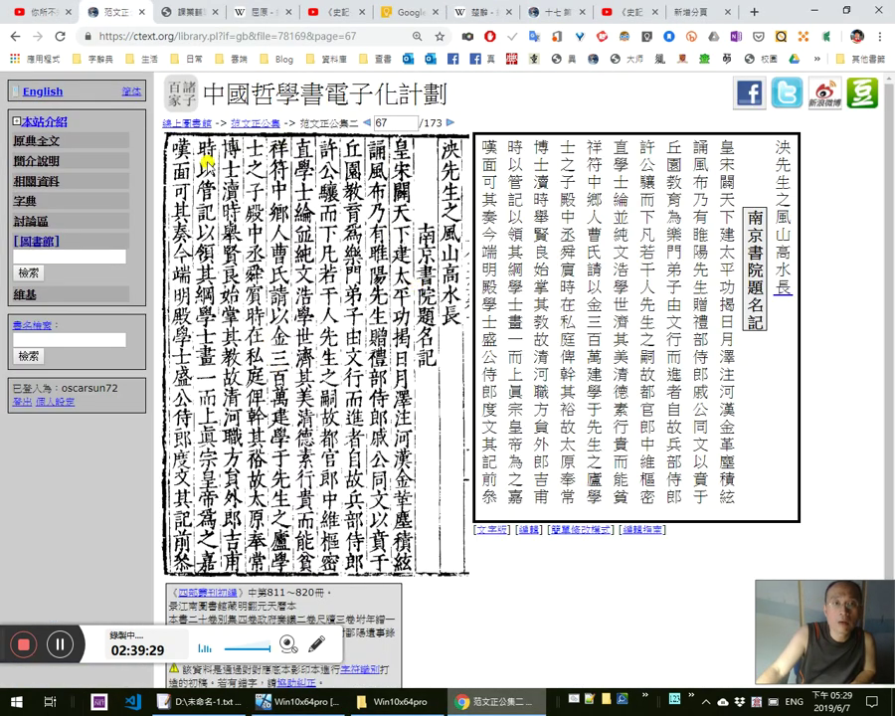
{"action": "left_click", "coordinate": [244, 123]}
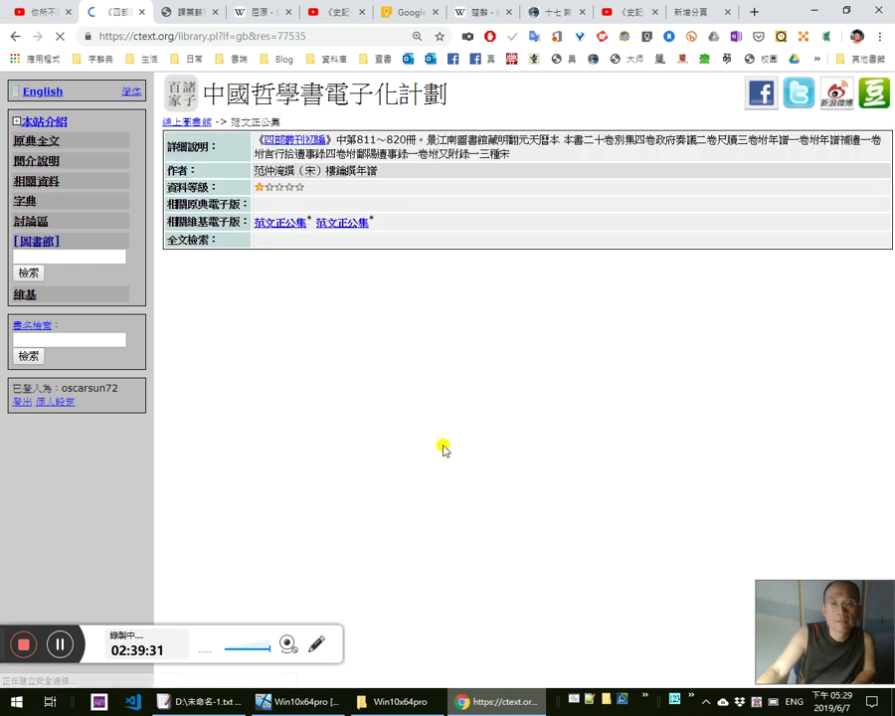
{"action": "left_click", "coordinate": [360, 245]}
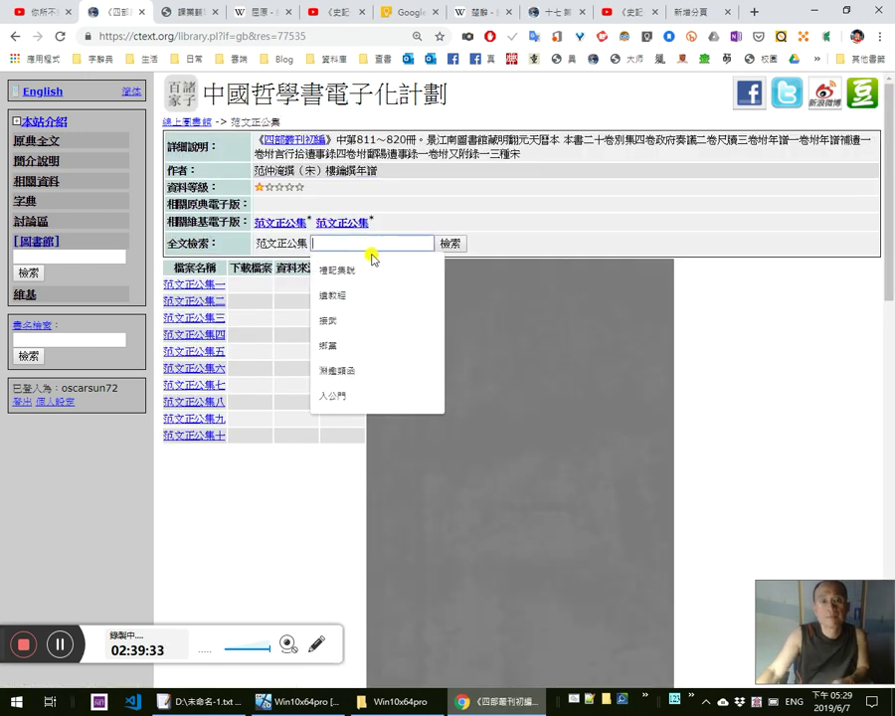
{"action": "type", "text": "aounh"}
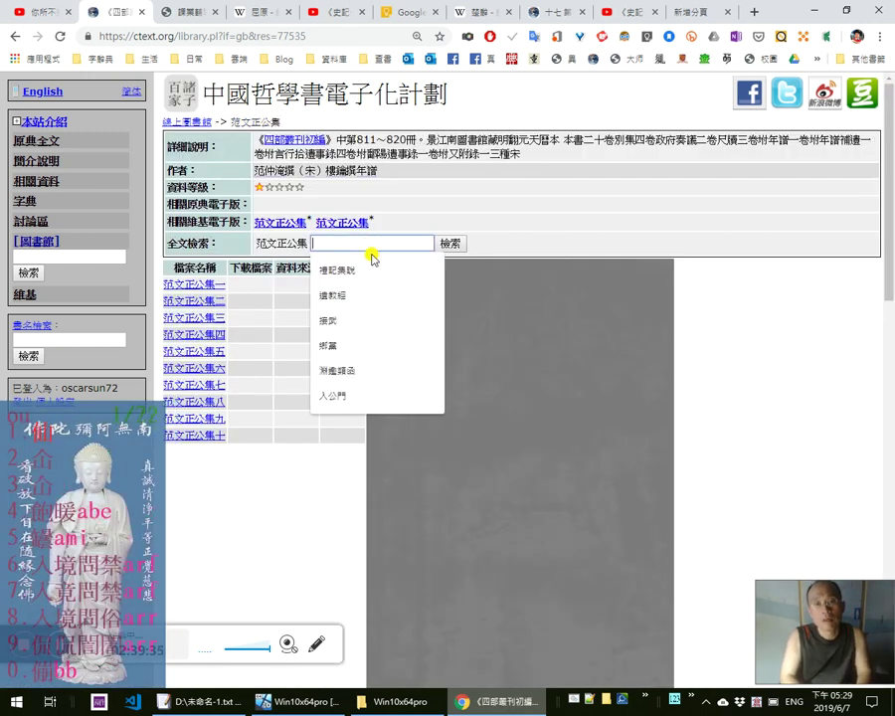
{"action": "type", "text": "a"}
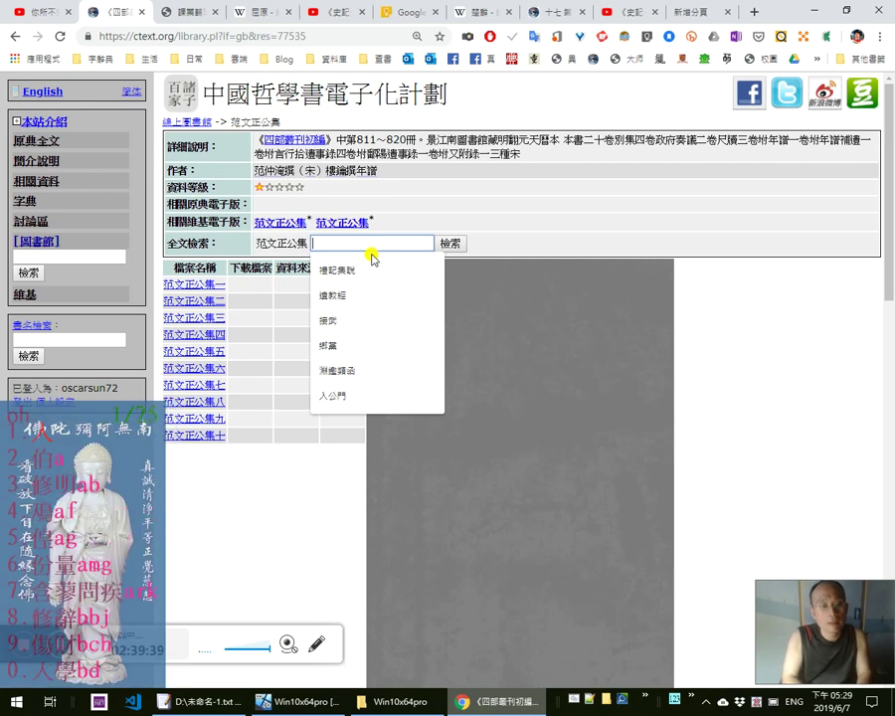
{"action": "type", "text": "ohdy2"}
{"action": "key", "text": "Return"}
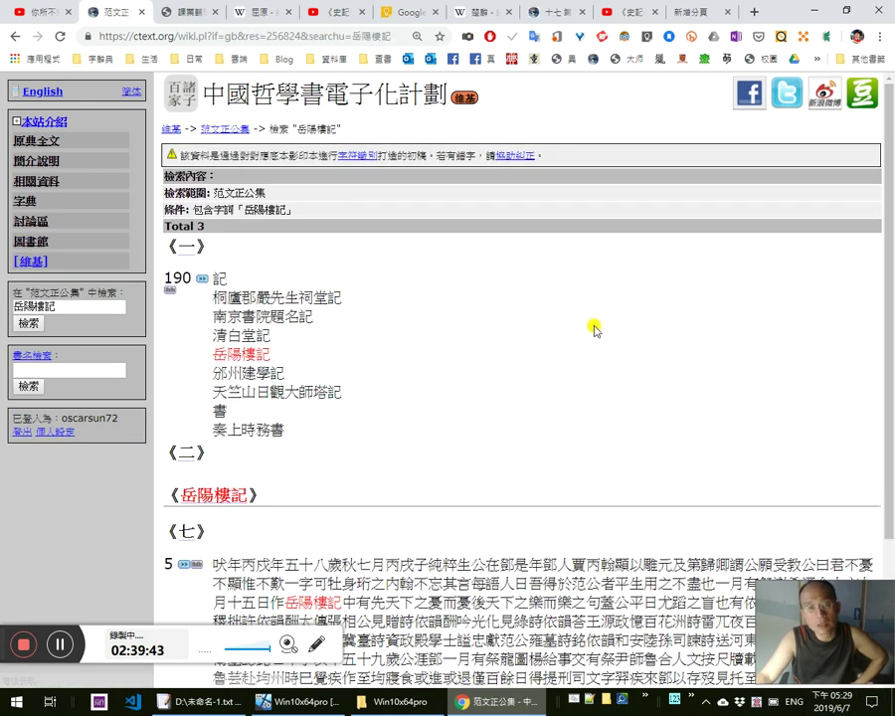
Open the scanned page for the 岳陽樓記 mention in section 七 and compare it with the preceding page 64
{"action": "scroll", "coordinate": [589, 324], "scroll_direction": "down", "scroll_amount": 2}
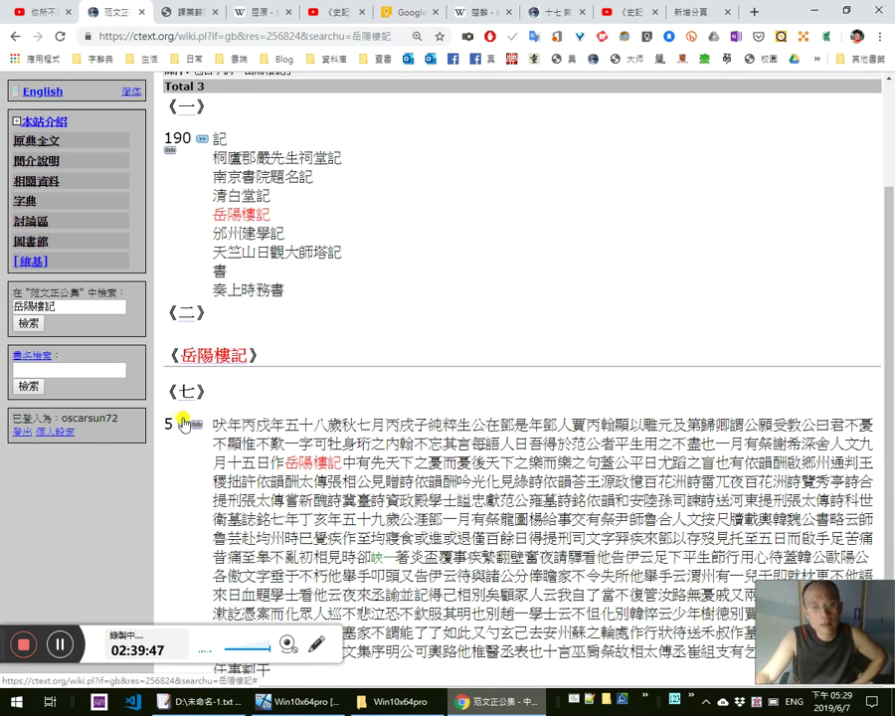
{"action": "scroll", "coordinate": [263, 398], "scroll_direction": "down", "scroll_amount": 1}
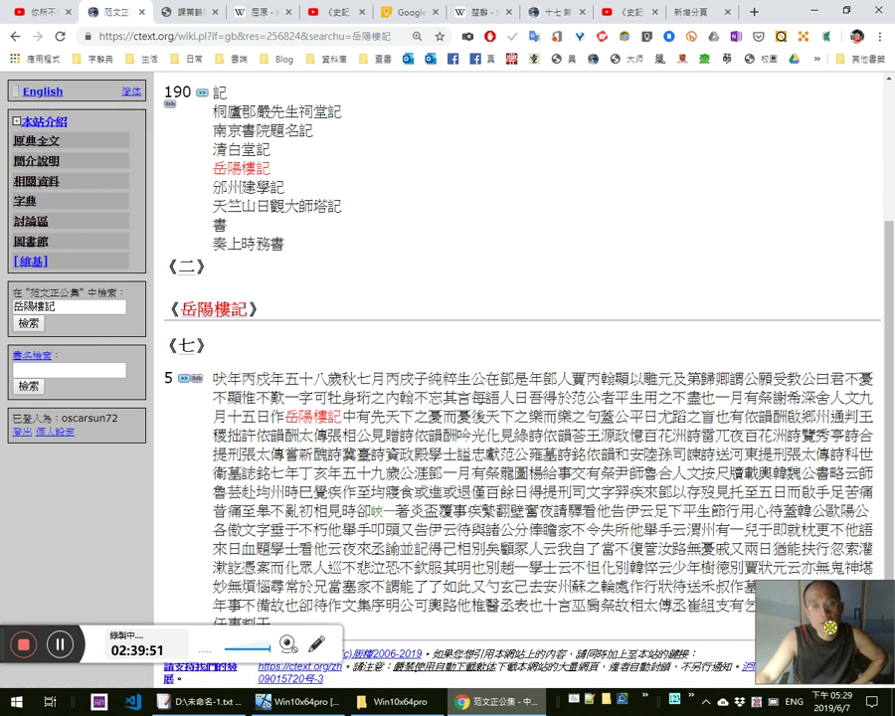
{"action": "left_click", "coordinate": [828, 697]}
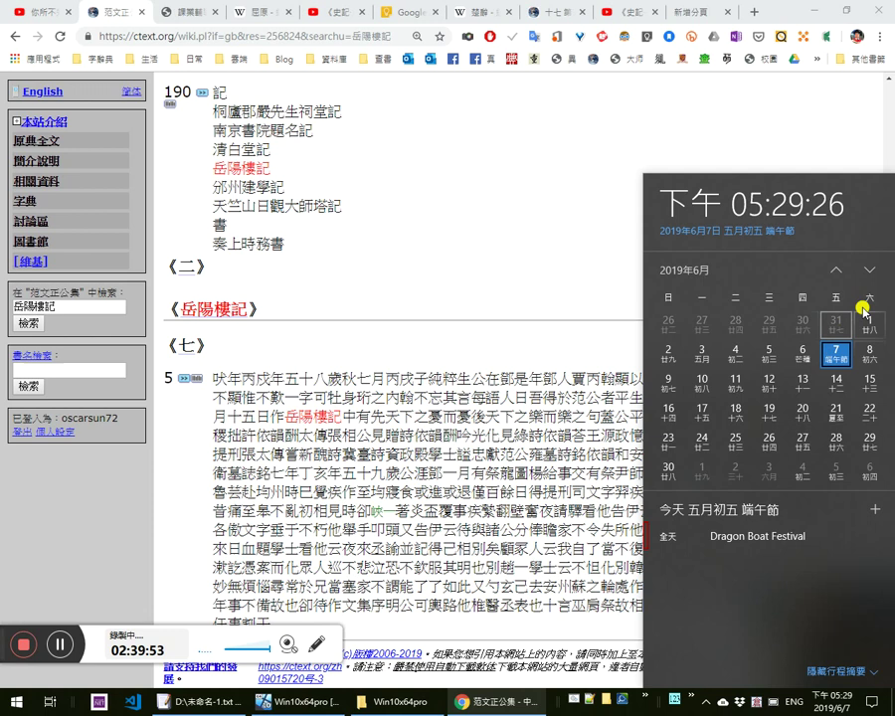
{"action": "left_click", "coordinate": [492, 429]}
{"action": "left_click", "coordinate": [183, 378]}
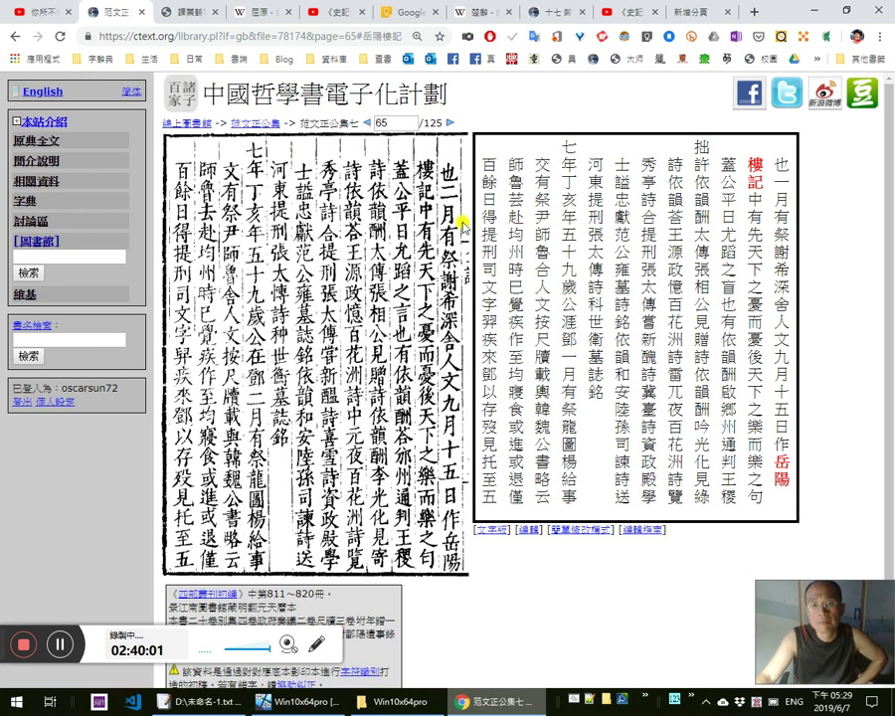
{"action": "left_click", "coordinate": [369, 122]}
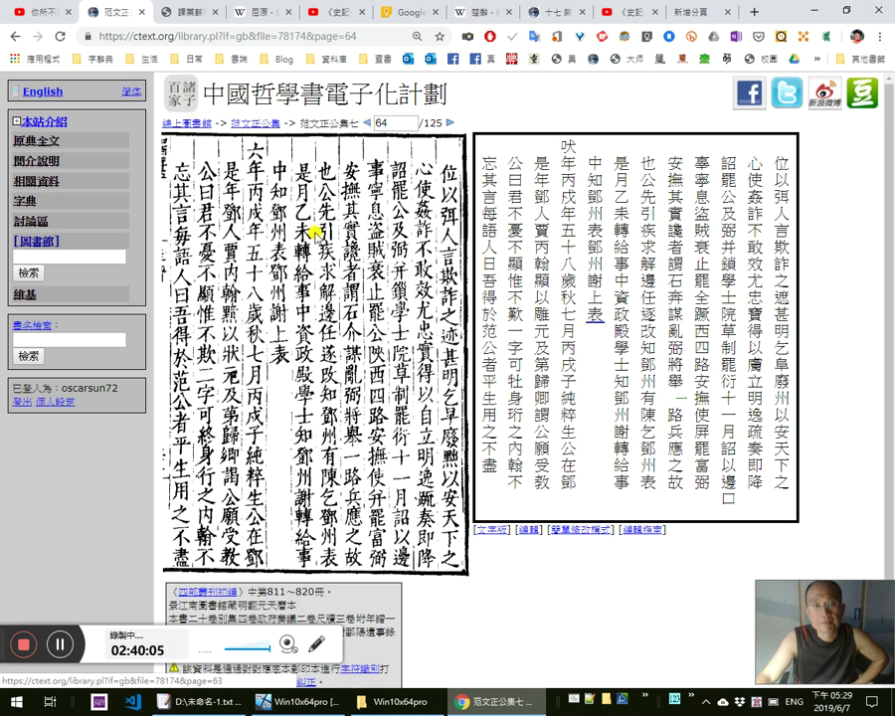
{"action": "left_click", "coordinate": [9, 35]}
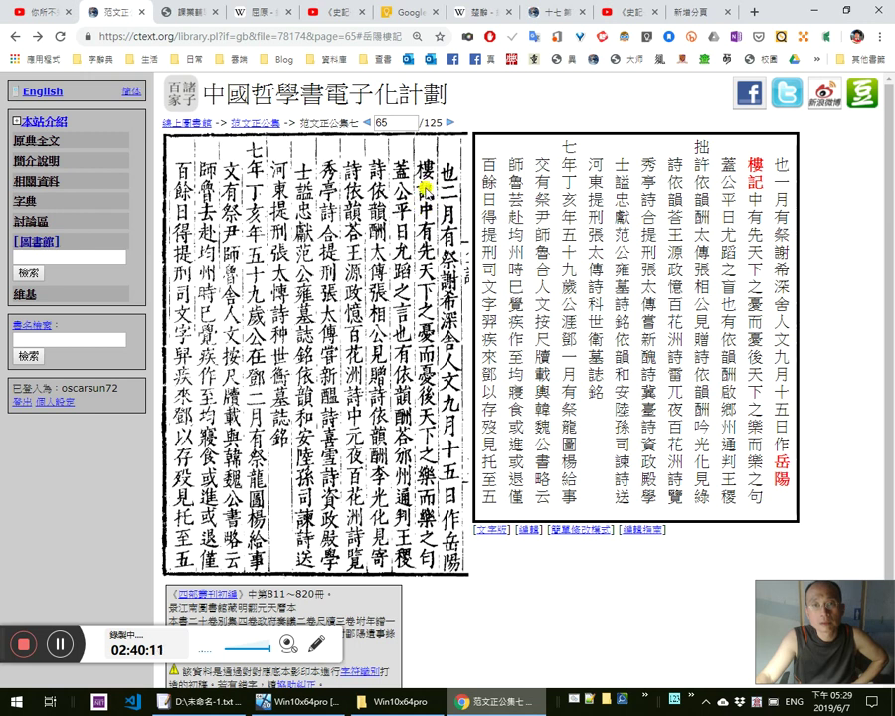
Return to the search results, open the 岳陽樓記 text in section 二 and read its scanned pages through page 72
{"action": "left_click", "coordinate": [14, 38]}
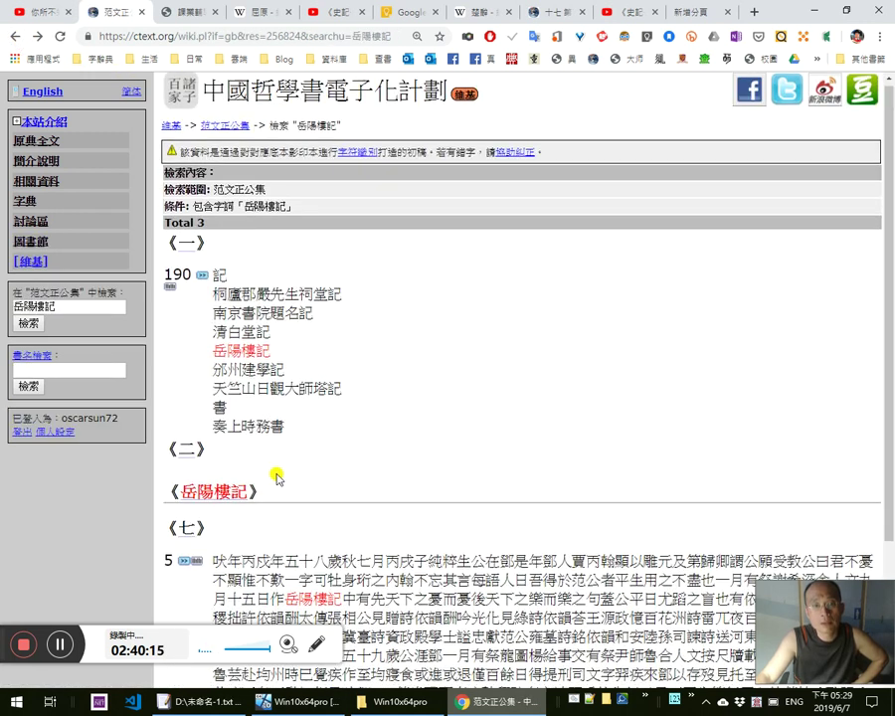
{"action": "scroll", "coordinate": [277, 473], "scroll_direction": "down", "scroll_amount": 3}
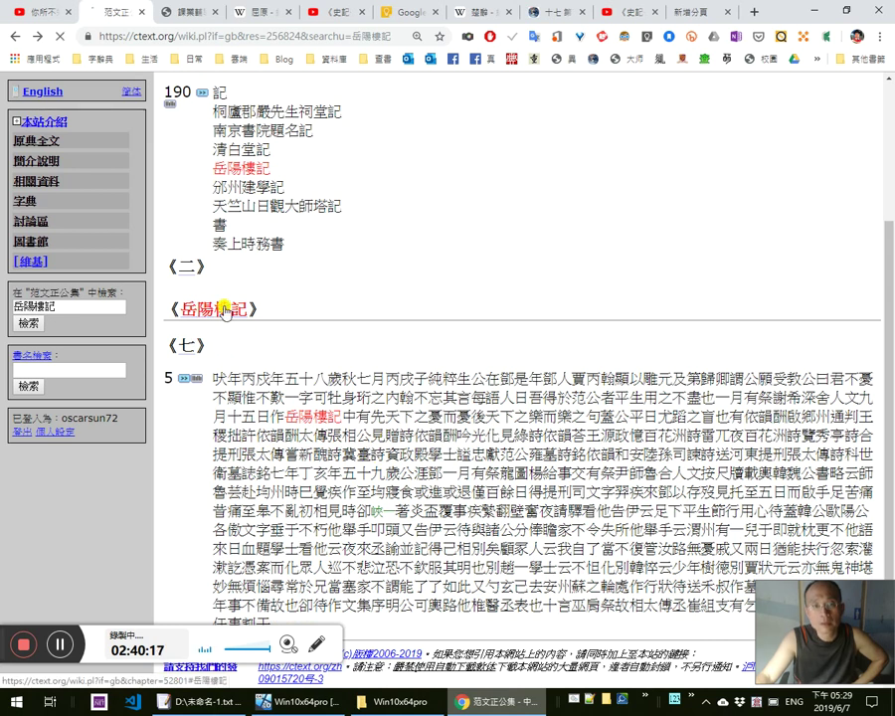
{"action": "left_click", "coordinate": [229, 310]}
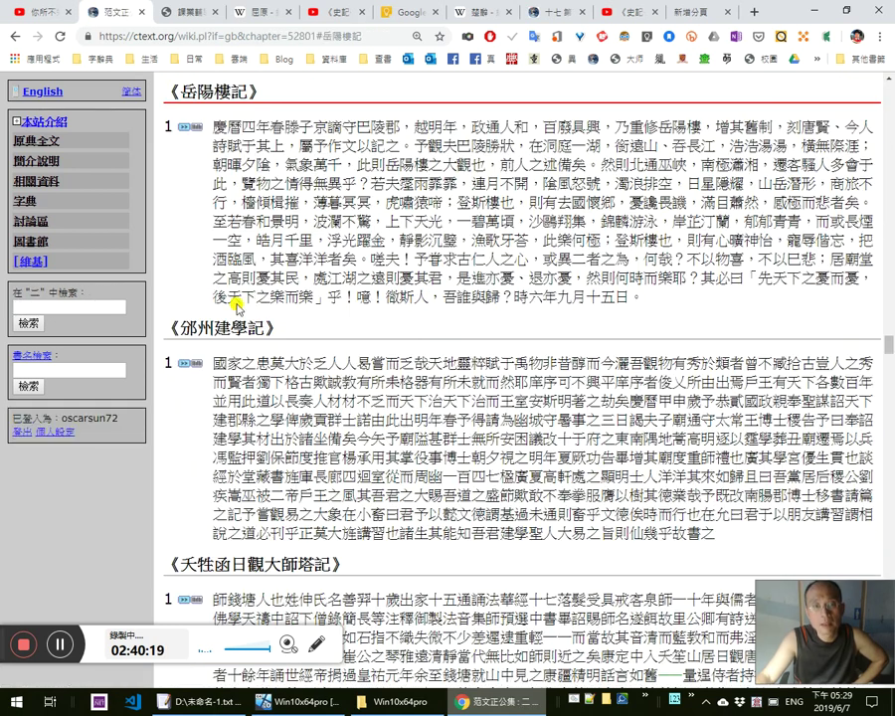
{"action": "left_click", "coordinate": [195, 126]}
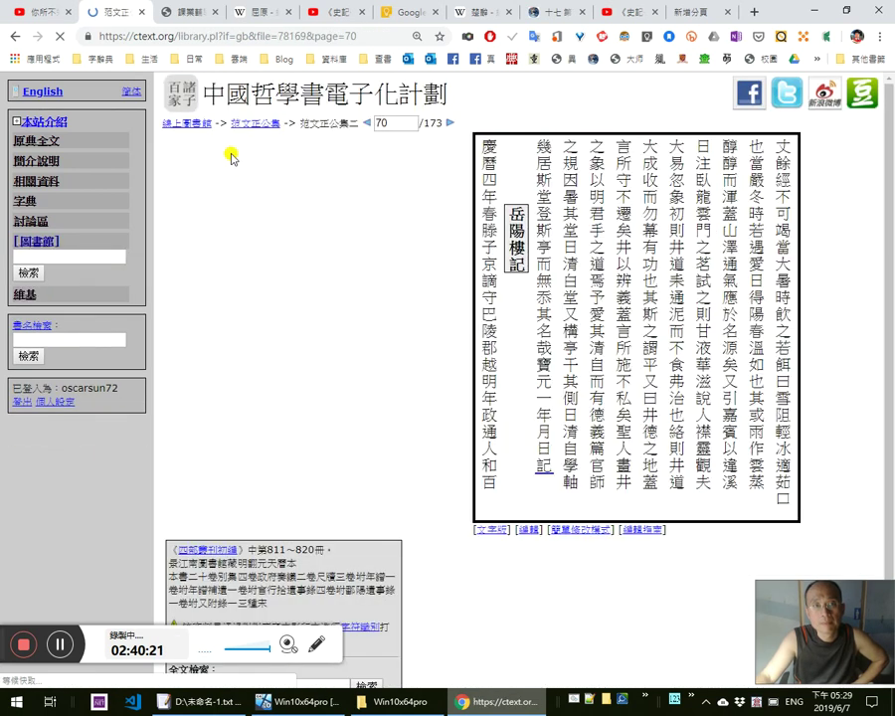
{"action": "left_click", "coordinate": [450, 122]}
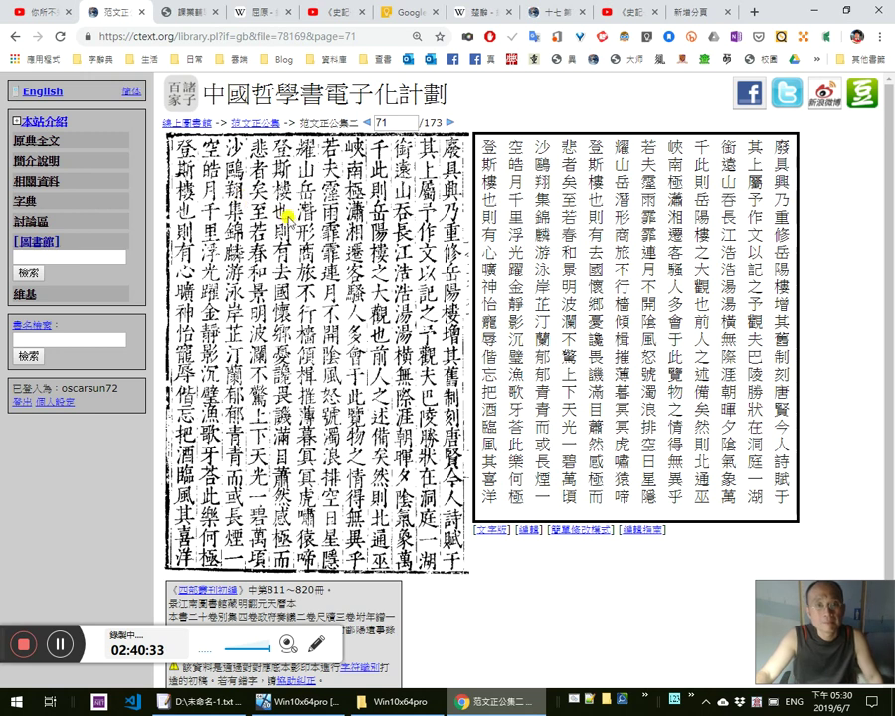
{"action": "left_click", "coordinate": [457, 122]}
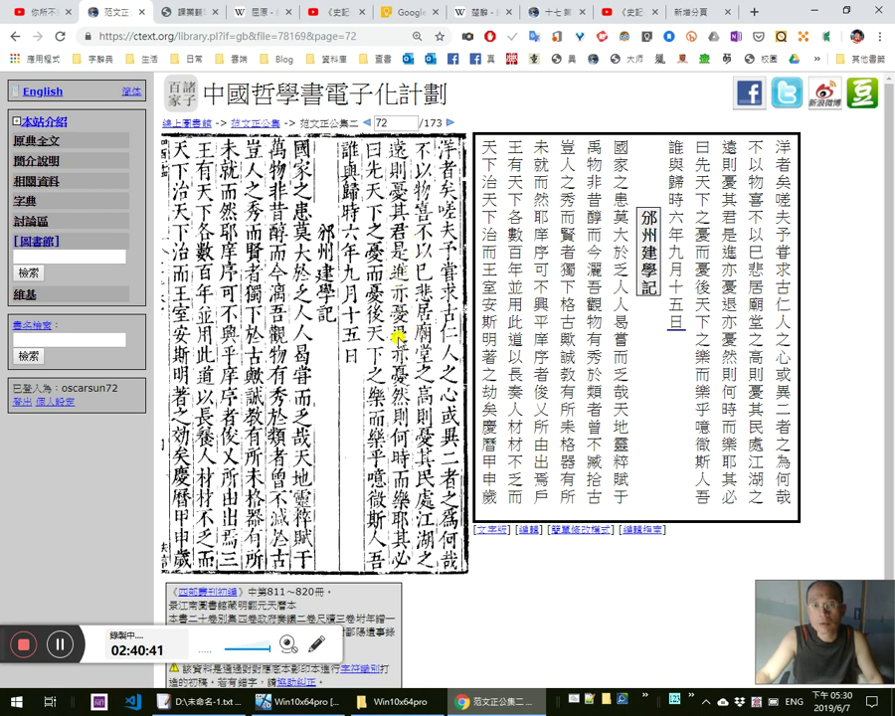
Switch back to the 未命名-2 document in EmEditor and insert a comma after 賓客 in the line beginning with 令
{"action": "key", "text": "alt+Tab"}
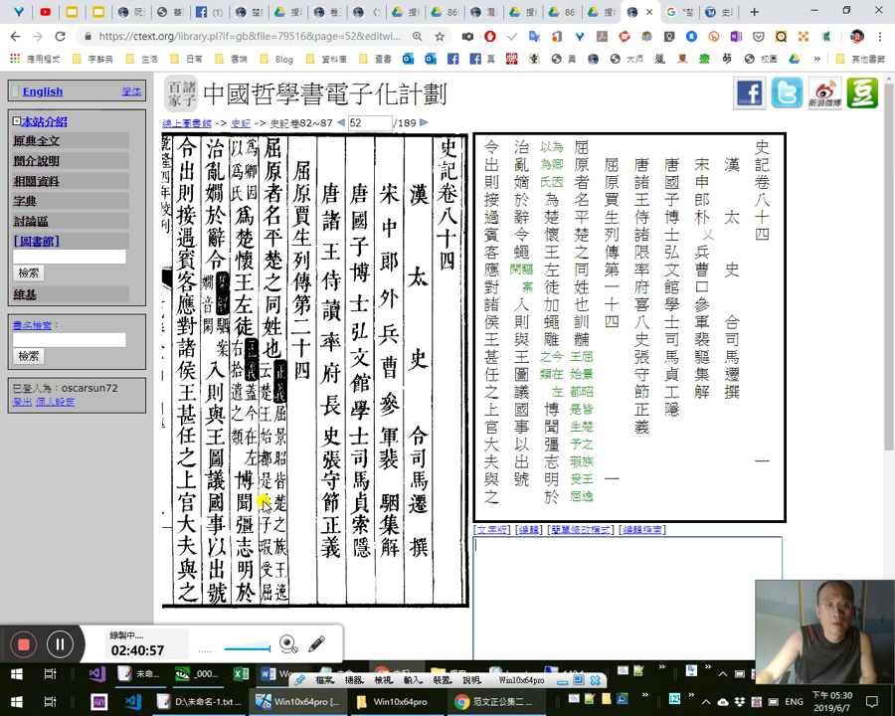
{"action": "key", "text": "alt+Tab"}
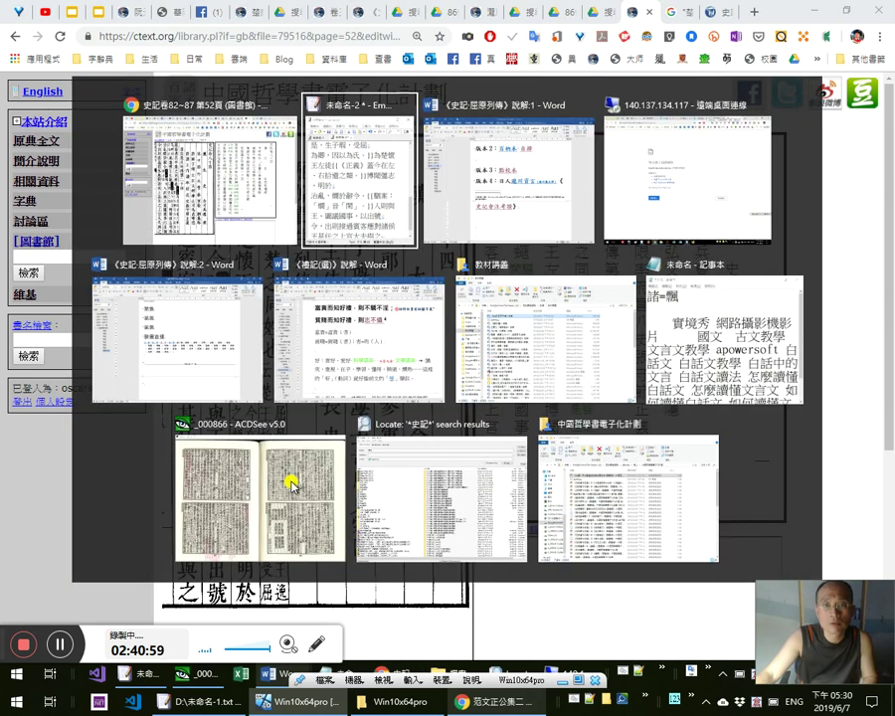
{"action": "key", "text": "End"}
{"action": "key", "text": "Right"}
{"action": "key", "text": "Right"}
{"action": "key", "text": "Right"}
{"action": "key", "text": "Right"}
{"action": "key", "text": "Right"}
{"action": "key", "text": "Right"}
{"action": "key", "text": "Right"}
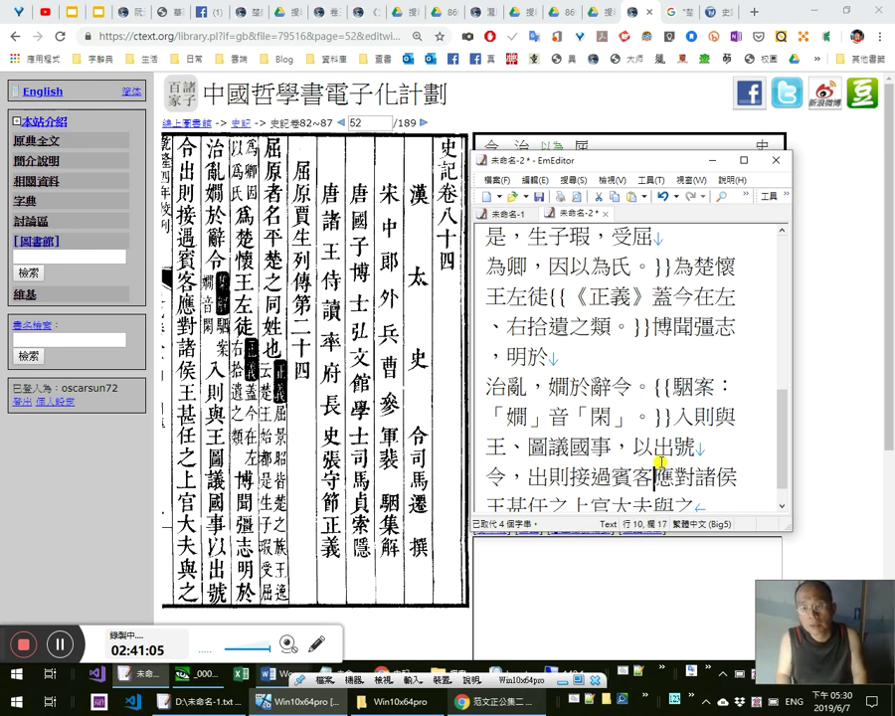
{"action": "type", "text": "，"}
Reread the clause from 應對 back to 出則接, highlighting characters starting at 出
{"action": "left_click", "coordinate": [661, 456]}
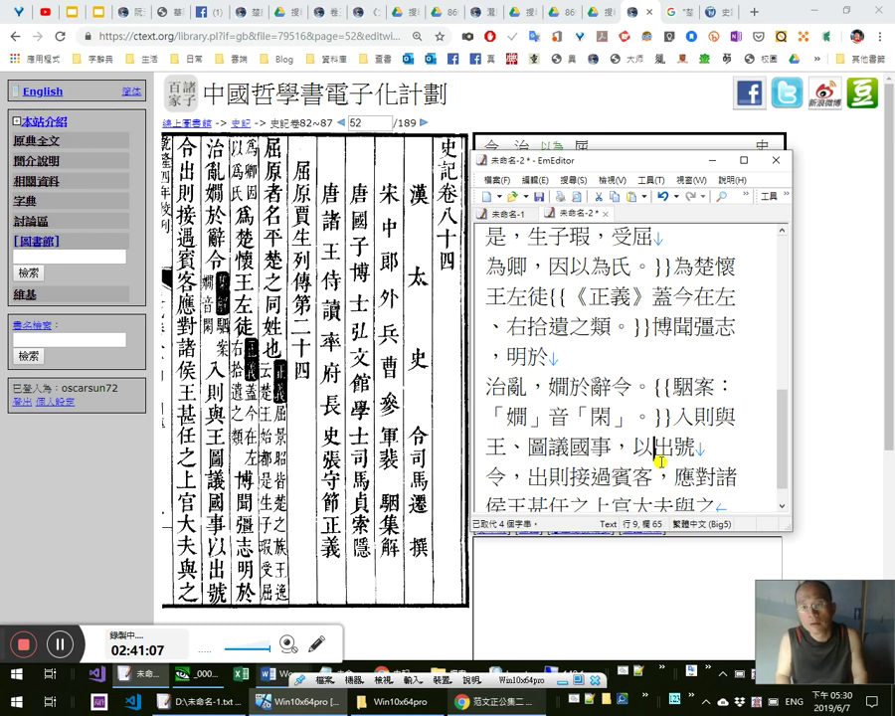
{"action": "key", "text": "Down"}
{"action": "key", "text": "Right"}
{"action": "key", "text": "Right"}
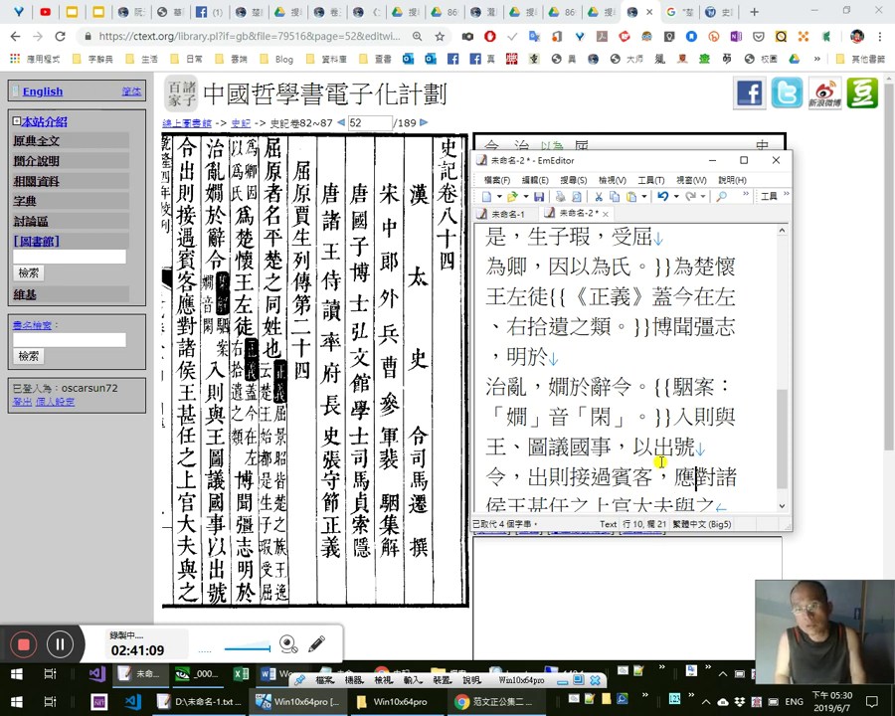
{"action": "key", "text": "Left"}
{"action": "key", "text": "Left"}
{"action": "key", "text": "Left"}
{"action": "key", "text": "Left"}
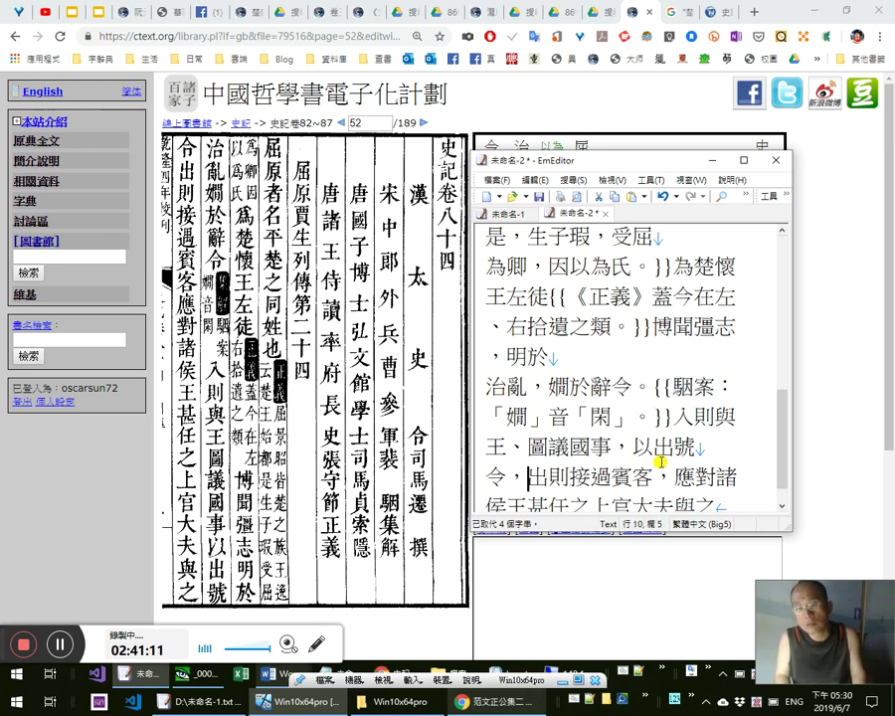
{"action": "key", "text": "shift+Right"}
{"action": "key", "text": "shift+Right"}
{"action": "key", "text": "shift+Right"}
Compare the 出 in 以出號 with the 出 in 出則, highlighting each character in turn
{"action": "key", "text": "Up"}
{"action": "key", "text": "Down"}
{"action": "key", "text": "Right"}
{"action": "key", "text": "Right"}
{"action": "key", "text": "Right"}
{"action": "key", "text": "Right"}
{"action": "key", "text": "Left"}
{"action": "key", "text": "Left"}
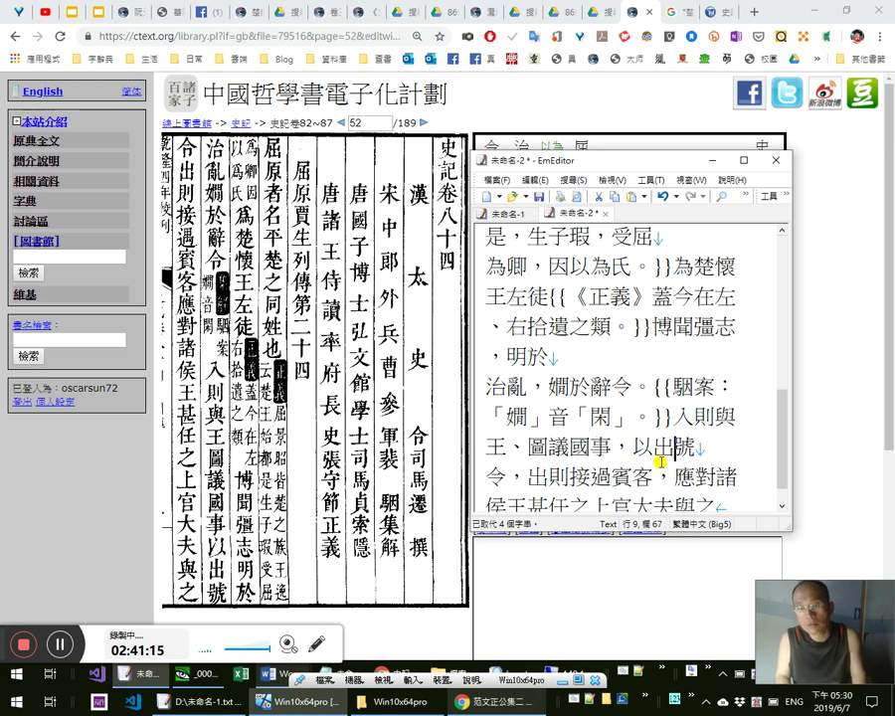
{"action": "key", "text": "shift+Left"}
{"action": "key", "text": "Down"}
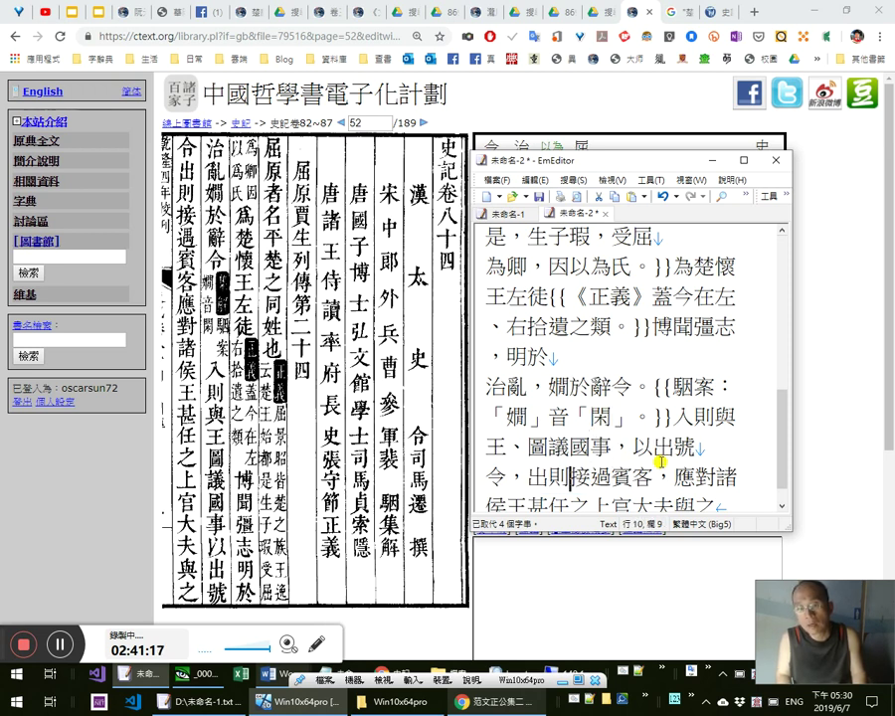
{"action": "key", "text": "Left"}
{"action": "key", "text": "shift+Left"}
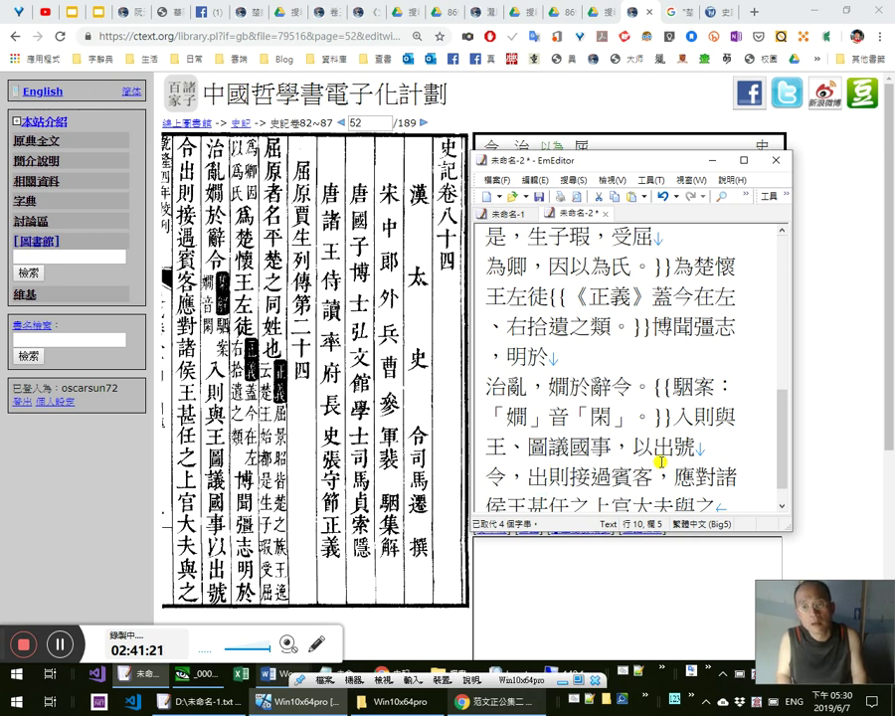
Recheck the passage from 以出號 to 令 and replace the comma after 令 with a semicolon
{"action": "left_click", "coordinate": [661, 459]}
{"action": "key", "text": "Right"}
{"action": "key", "text": "Right"}
{"action": "key", "text": "Right"}
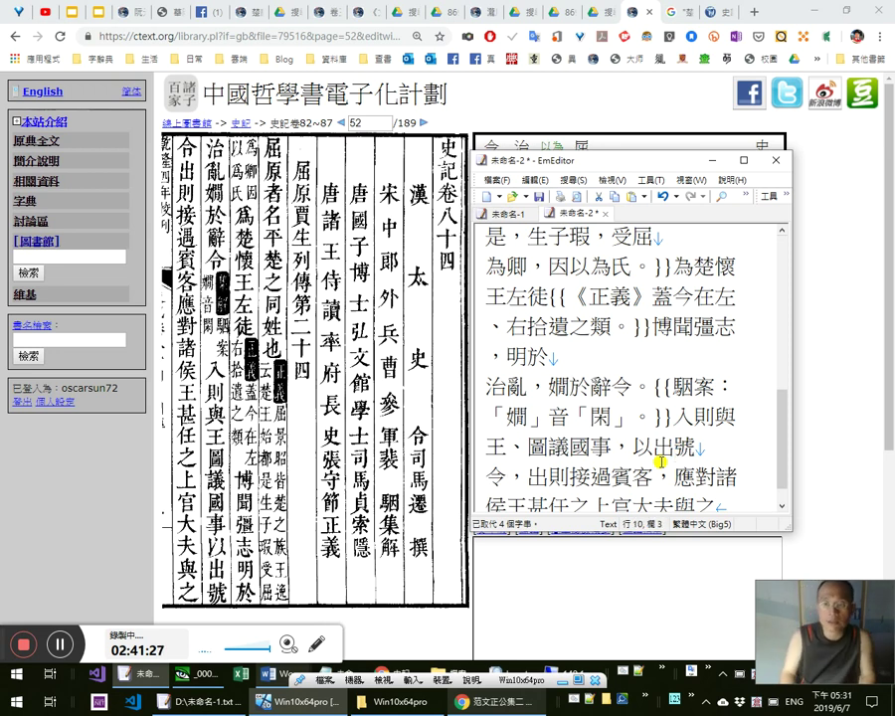
{"action": "key", "text": "shift+Left"}
{"action": "key", "text": "Left"}
{"action": "key", "text": "Left"}
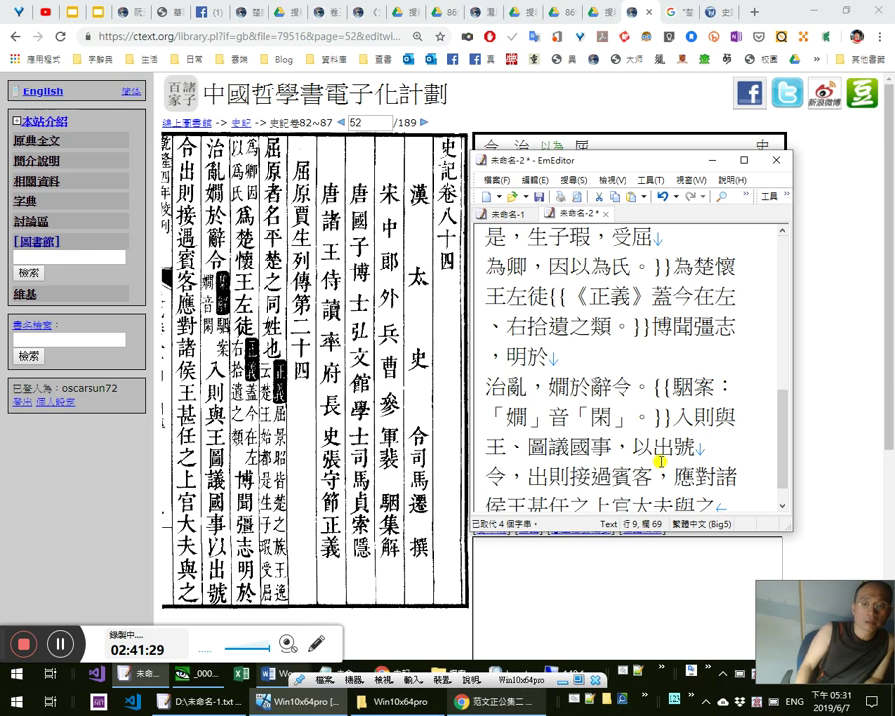
{"action": "key", "text": "Left"}
{"action": "key", "text": "Right"}
{"action": "key", "text": "Right"}
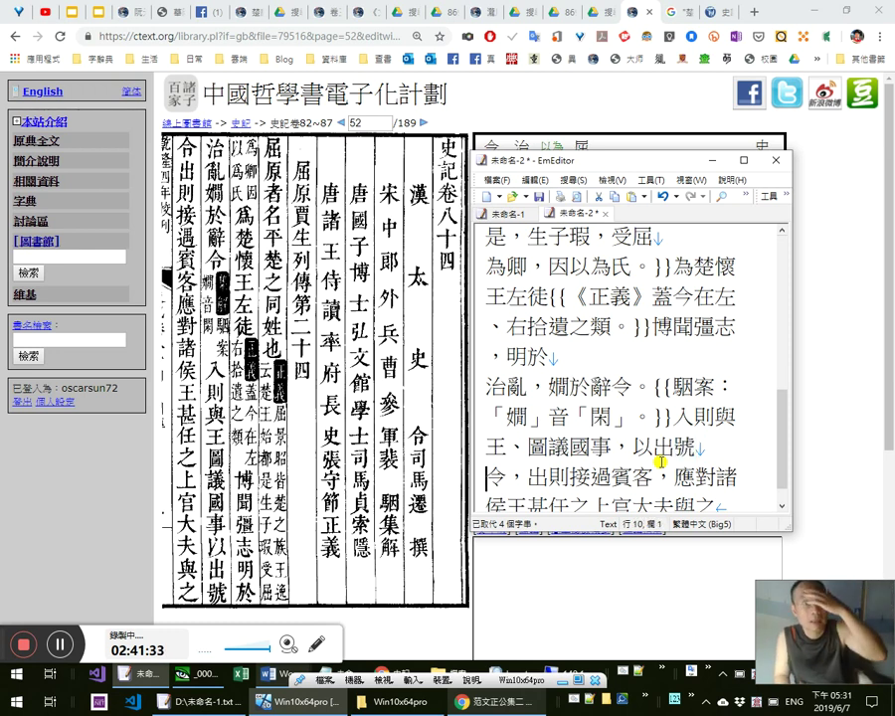
{"action": "key", "text": "shift+Right"}
{"action": "type", "text": "；"}
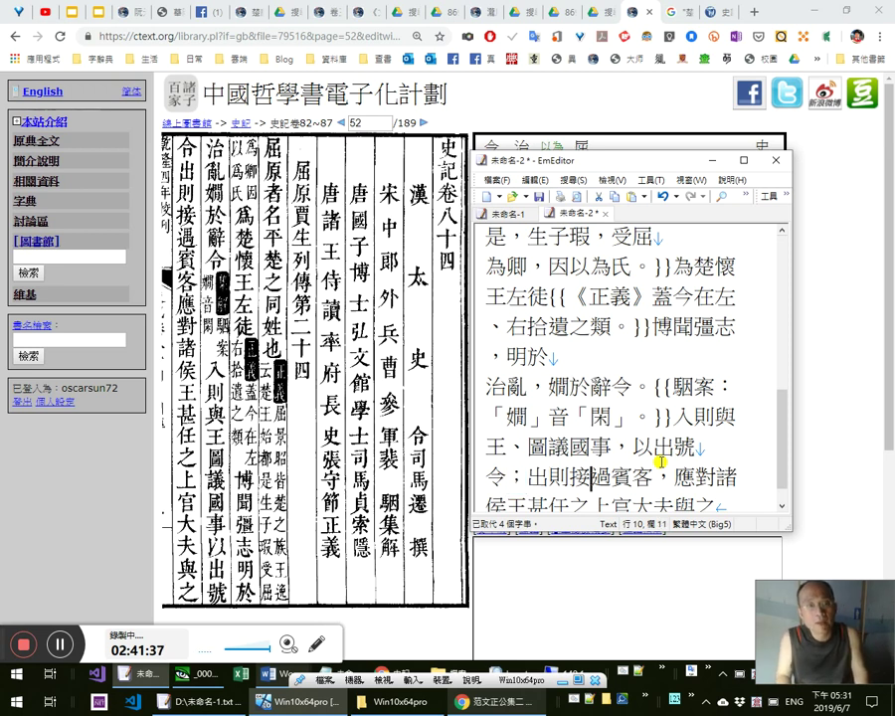
Correct 過 to 遇 before 賓客 and highlight the replaced character to check it against the scan
{"action": "key", "text": "shift+Left"}
{"action": "type", "text": "遇"}
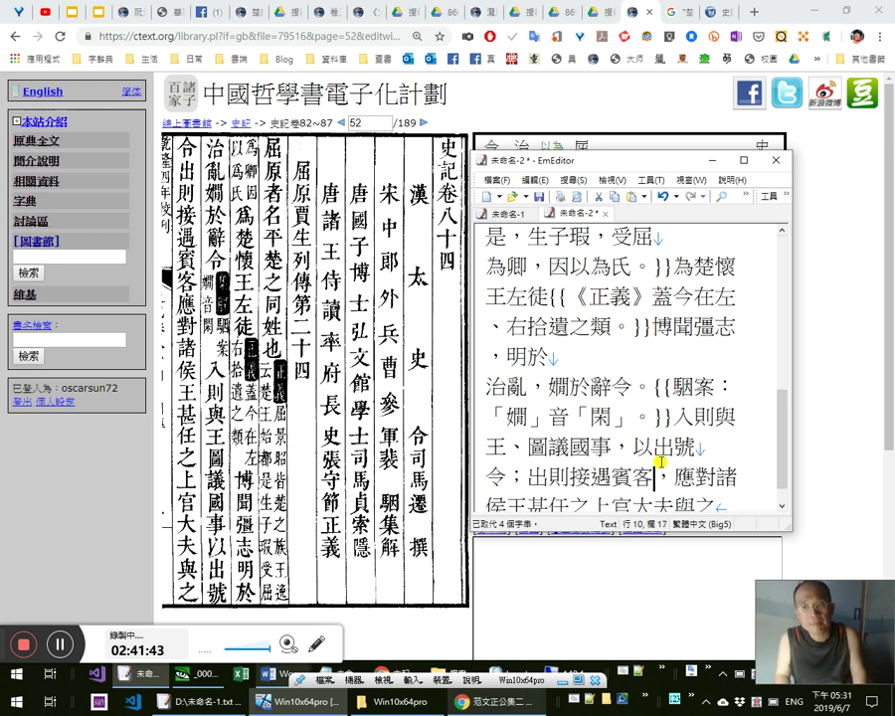
{"action": "key", "text": "Left"}
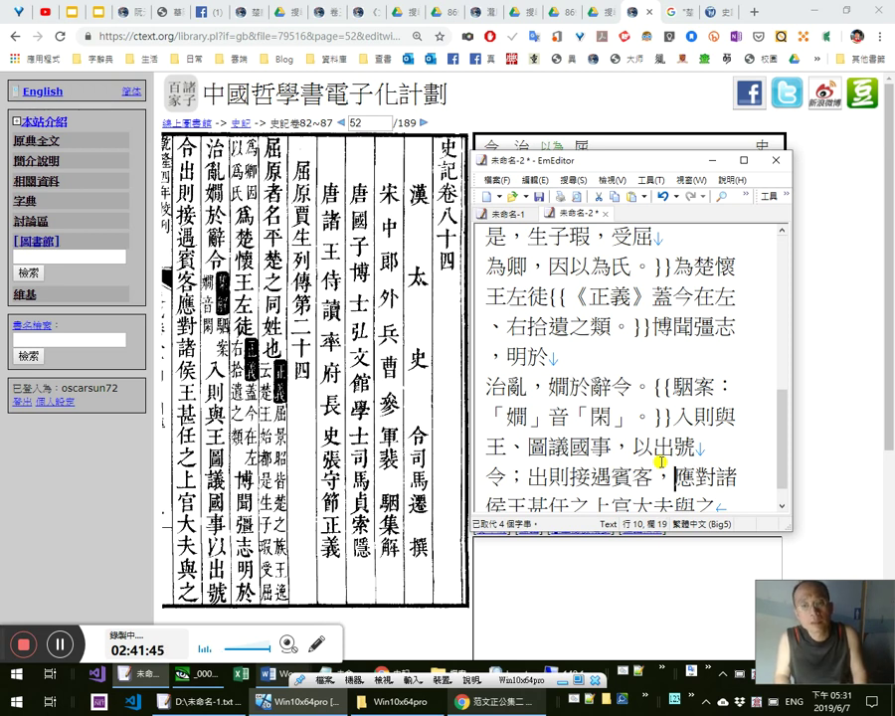
{"action": "key", "text": "Left"}
{"action": "key", "text": "Left"}
{"action": "key", "text": "shift+Right"}
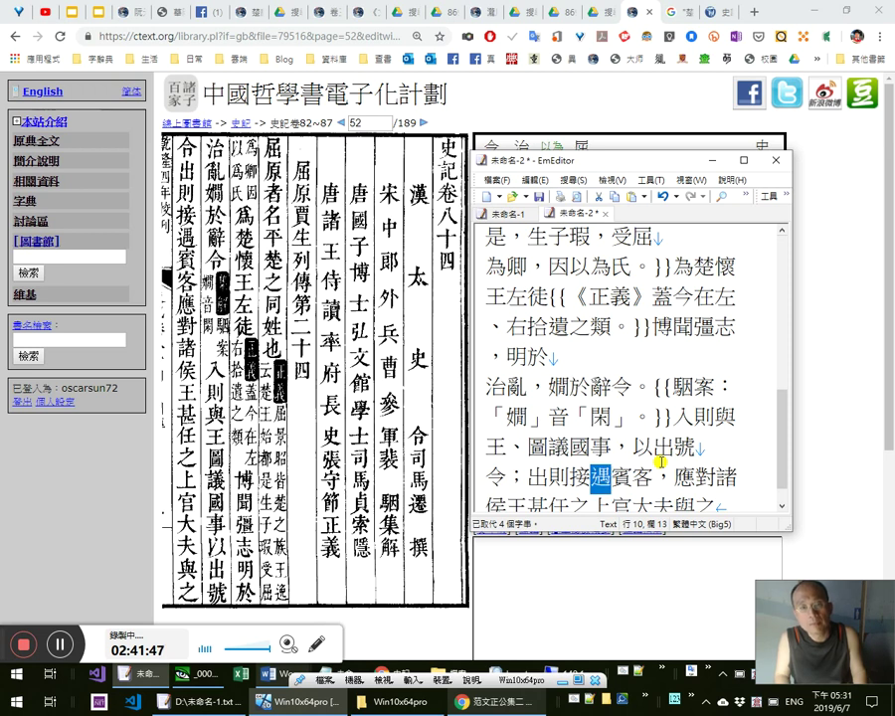
Recheck 接 and 遇 against the scan and insert a comma after 應對諸侯
{"action": "key", "text": "shift+Left"}
{"action": "key", "text": "shift+Left"}
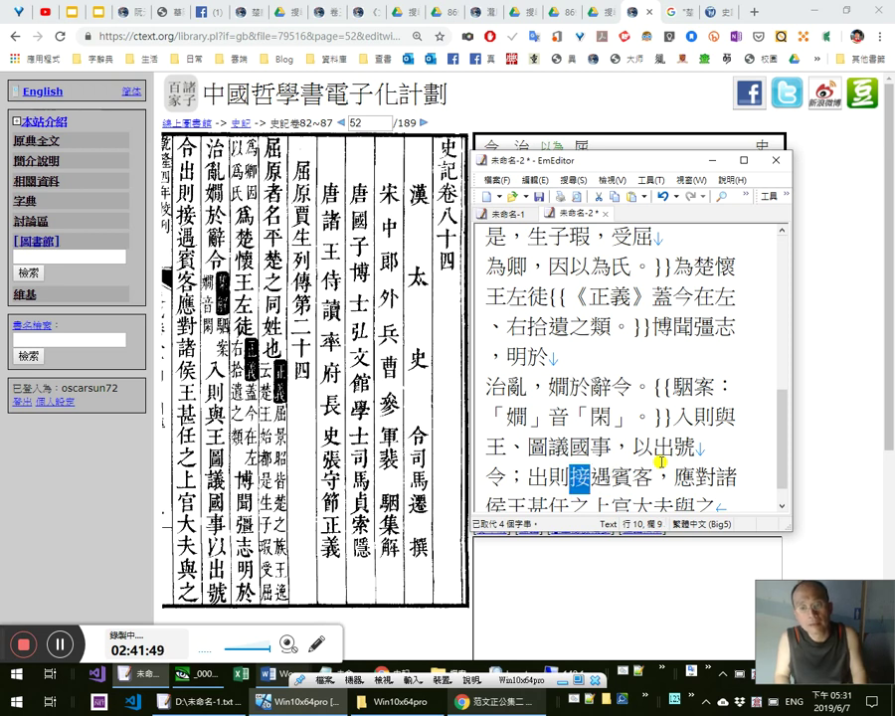
{"action": "key", "text": "Right"}
{"action": "key", "text": "shift+Left"}
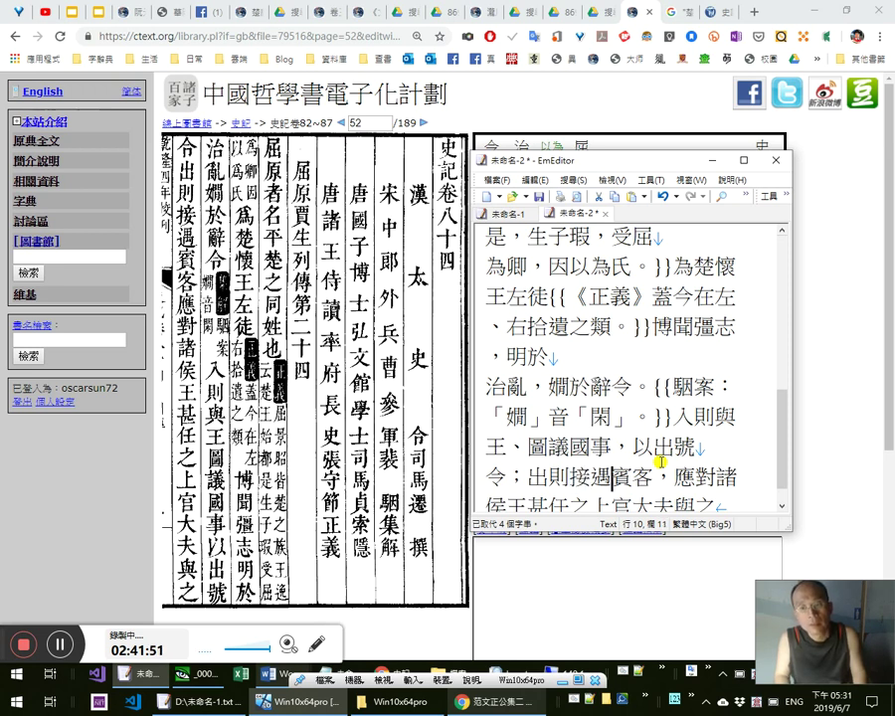
{"action": "key", "text": "Right"}
{"action": "key", "text": "Right"}
{"action": "key", "text": "Right"}
{"action": "key", "text": "Right"}
{"action": "key", "text": "Right"}
{"action": "type", "text": "，"}
Reread the passage from 出則接遇賓客 to 應對諸侯 and replace the comma after 諸侯 with 。
{"action": "key", "text": "Left"}
{"action": "key", "text": "Left"}
{"action": "key", "text": "Left"}
{"action": "key", "text": "Left"}
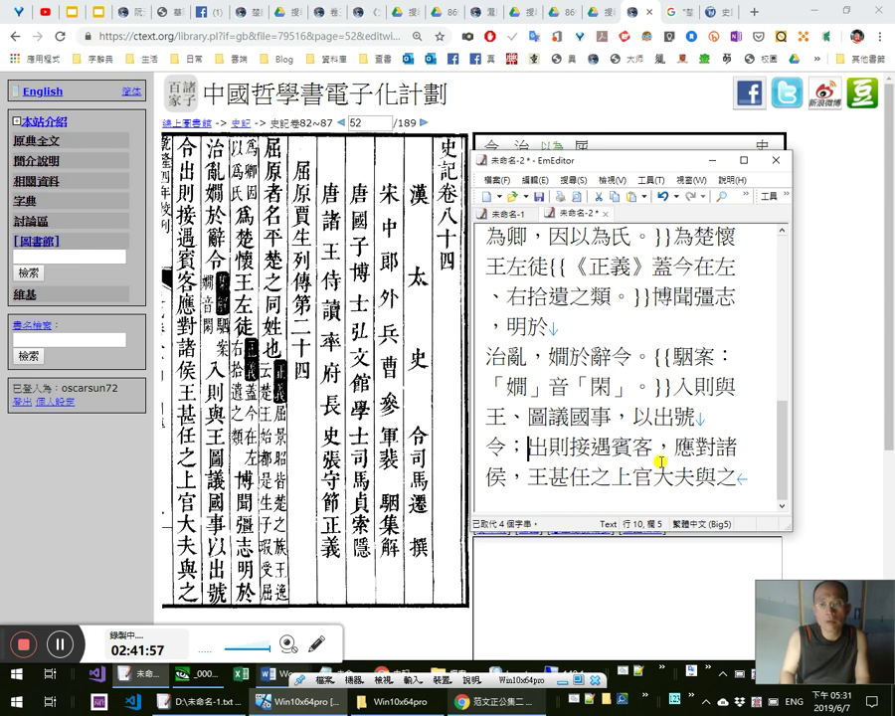
{"action": "key", "text": "shift+Left"}
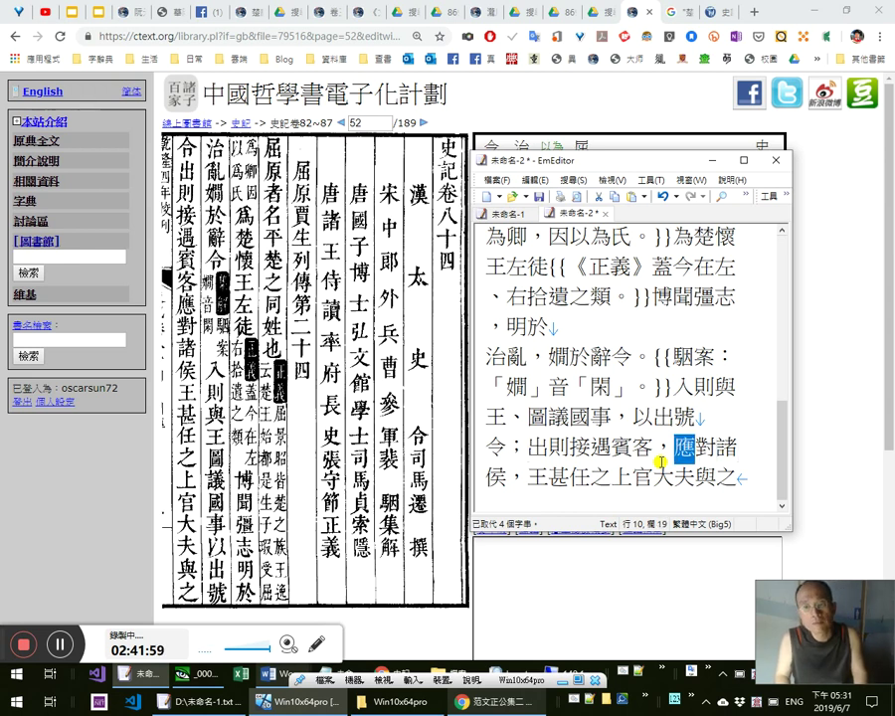
{"action": "key", "text": "Right"}
{"action": "key", "text": "Right"}
{"action": "key", "text": "Right"}
{"action": "key", "text": "Right"}
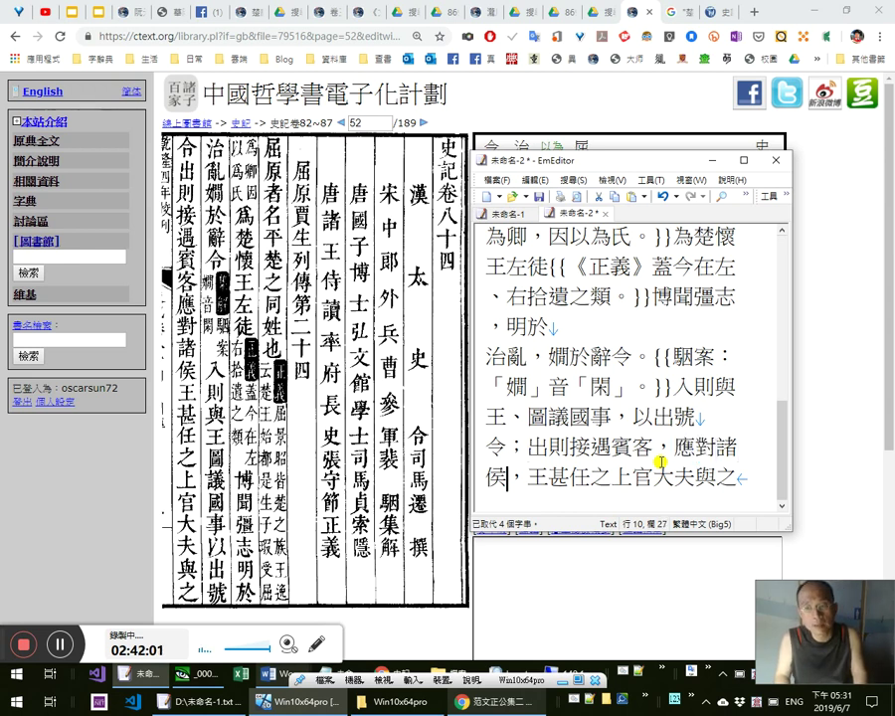
{"action": "key", "text": "shift+Left"}
{"action": "type", "text": "。"}
Insert 。 after 王甚任之 and check the characters from 之 through 上官大夫 against the scan
{"action": "key", "text": "Right"}
{"action": "key", "text": "Right"}
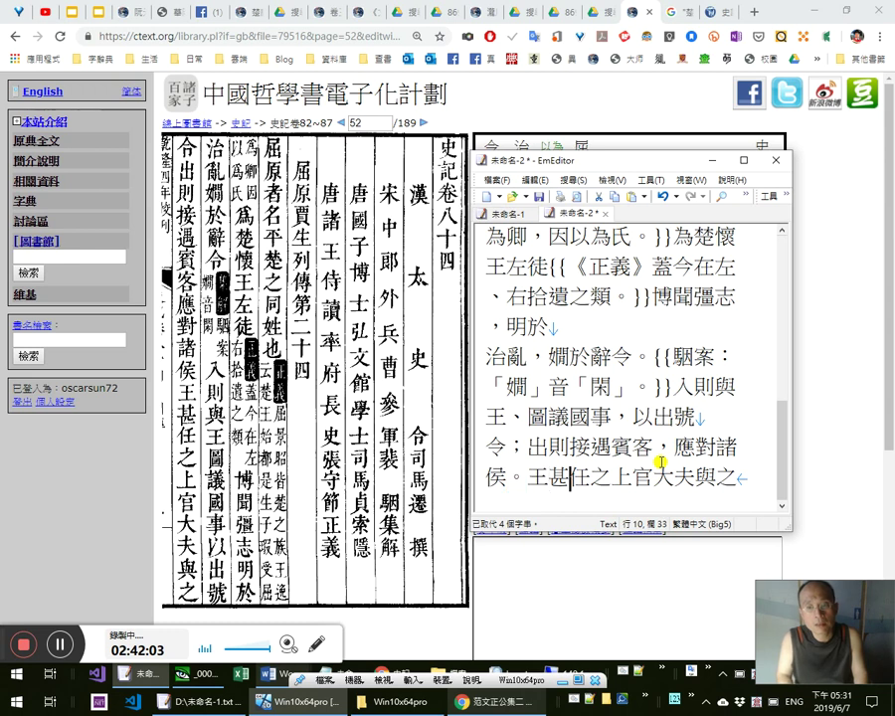
{"action": "type", "text": "。"}
{"action": "key", "text": "Left"}
{"action": "key", "text": "Left"}
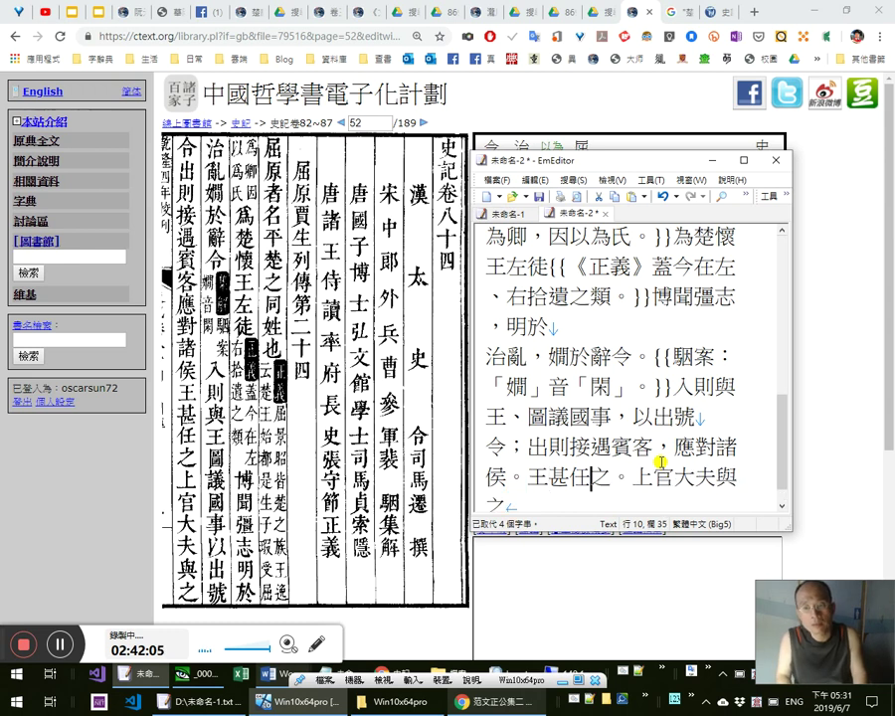
{"action": "key", "text": "Right"}
{"action": "key", "text": "Right"}
{"action": "key", "text": "Right"}
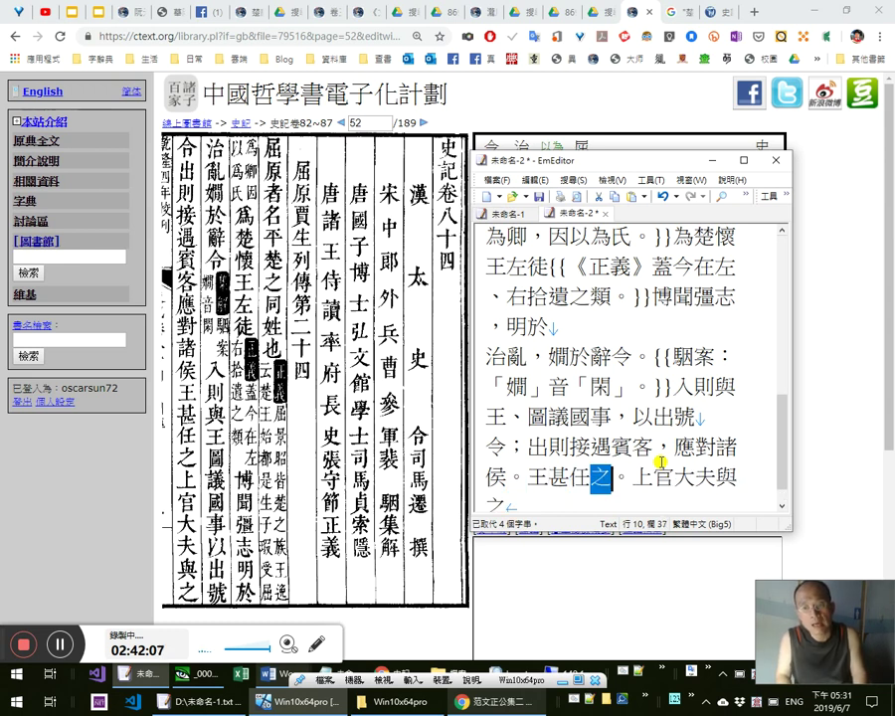
{"action": "key", "text": "Right"}
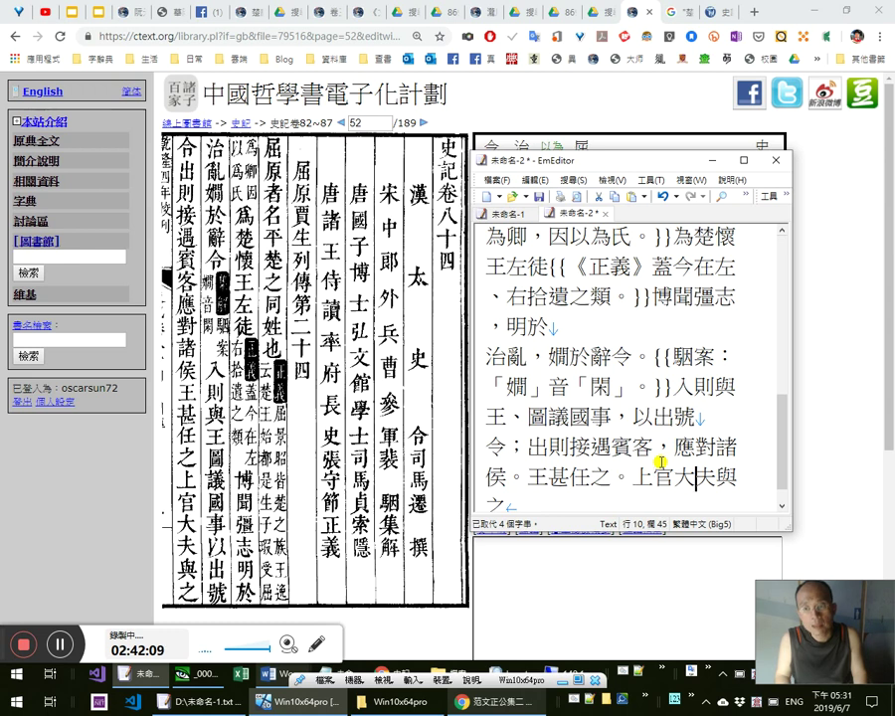
{"action": "key", "text": "Right"}
{"action": "key", "text": "Right"}
Cut the entire proofread text, paste it into page 52's edit box on ctext.org and save the edit
{"action": "key", "text": "ctrl+a"}
{"action": "key", "text": "ctrl+x"}
{"action": "left_click", "coordinate": [574, 602]}
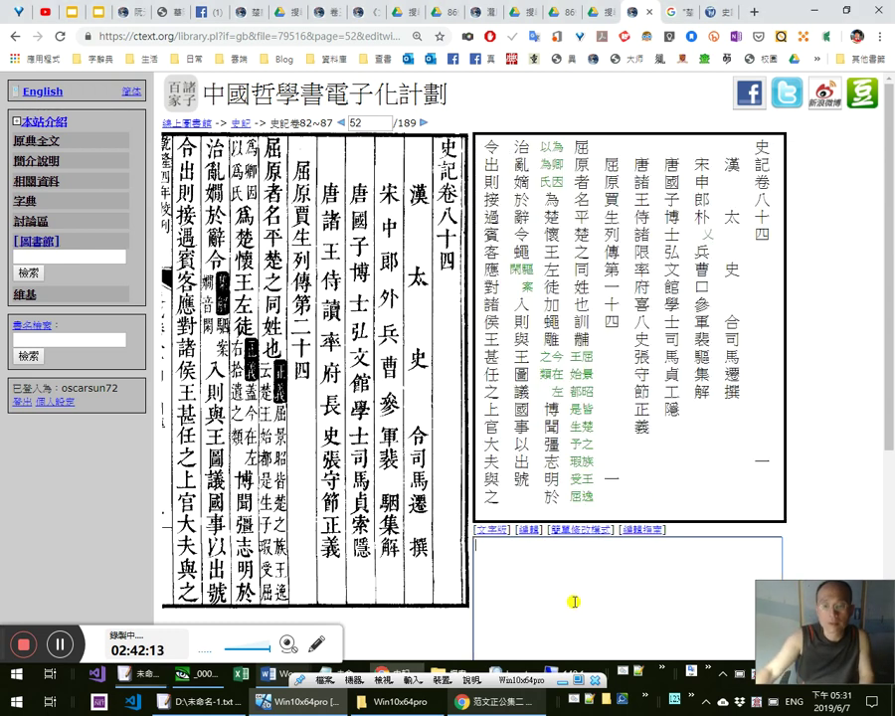
{"action": "key", "text": "ctrl+v"}
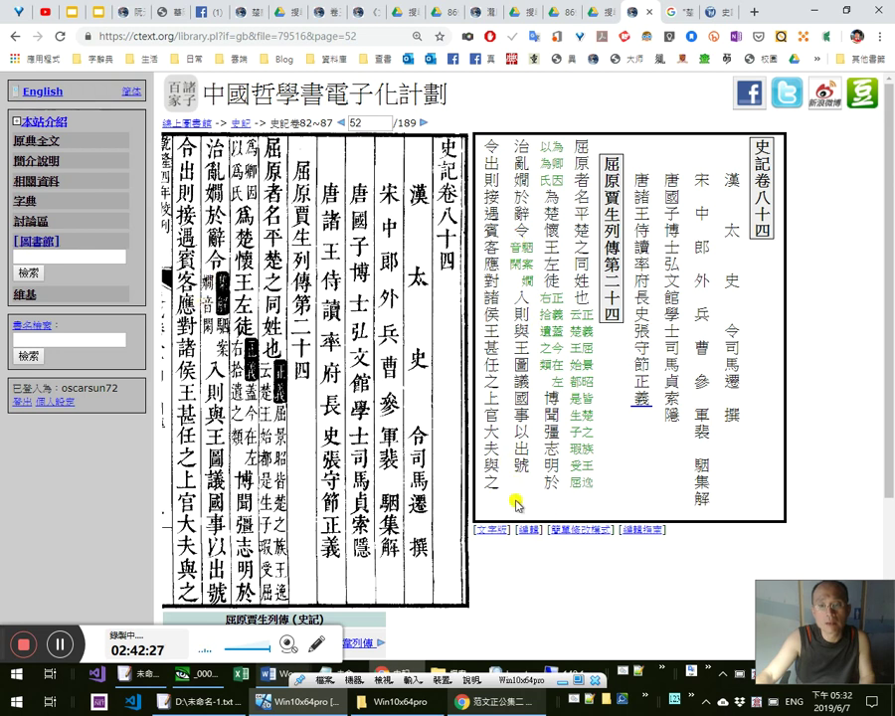
Reopen page 52 for simple editing, add 《集解》： before 駰案 and save the edit
{"action": "left_click", "coordinate": [579, 536]}
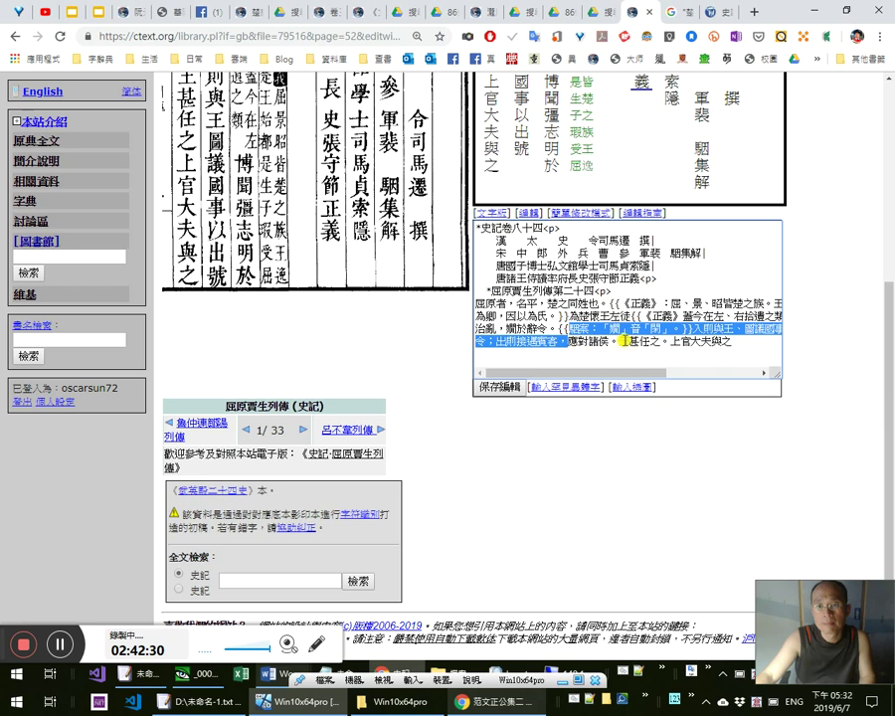
{"action": "scroll", "coordinate": [664, 362], "scroll_direction": "up", "scroll_amount": 3}
{"action": "type", "text": "集解》"}
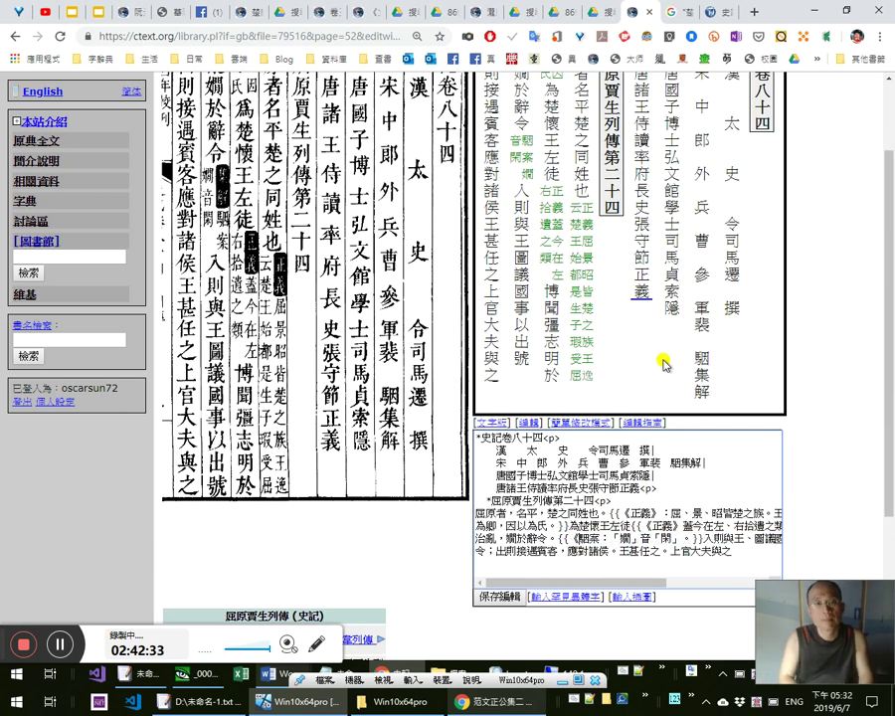
{"action": "type", "text": "："}
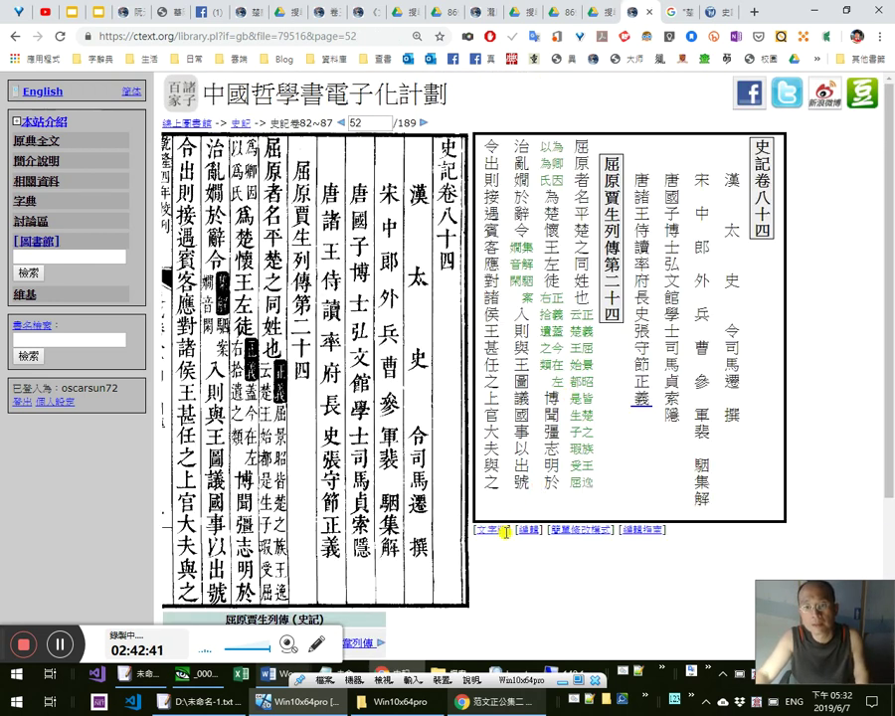
Open the text version of 史記卷八十四 and examine the 《正義》 and 《集解》 notes and the wording 懷王左徒
{"action": "left_click", "coordinate": [490, 533]}
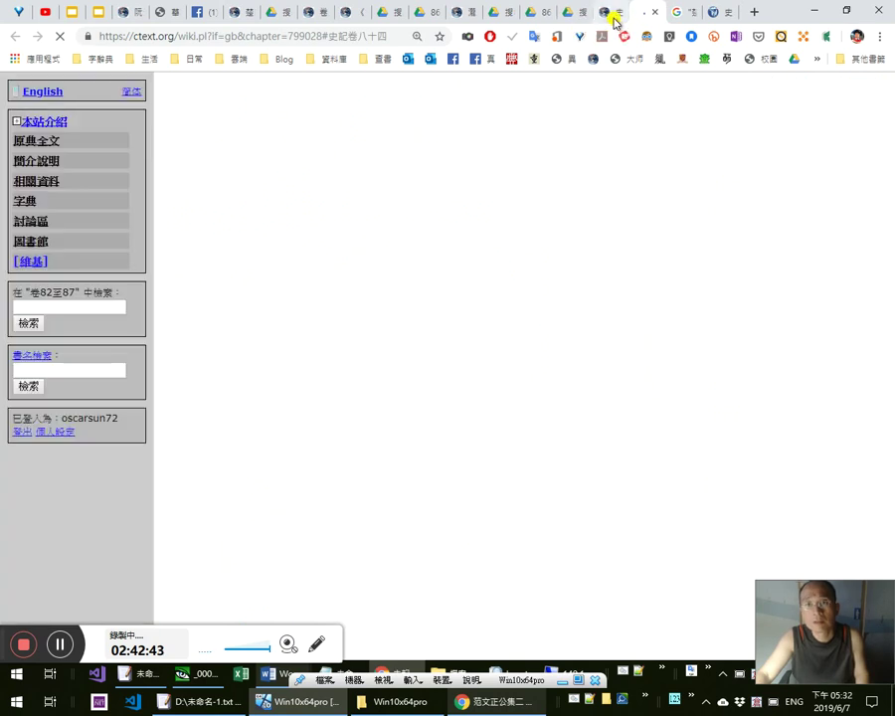
{"action": "left_click", "coordinate": [606, 13]}
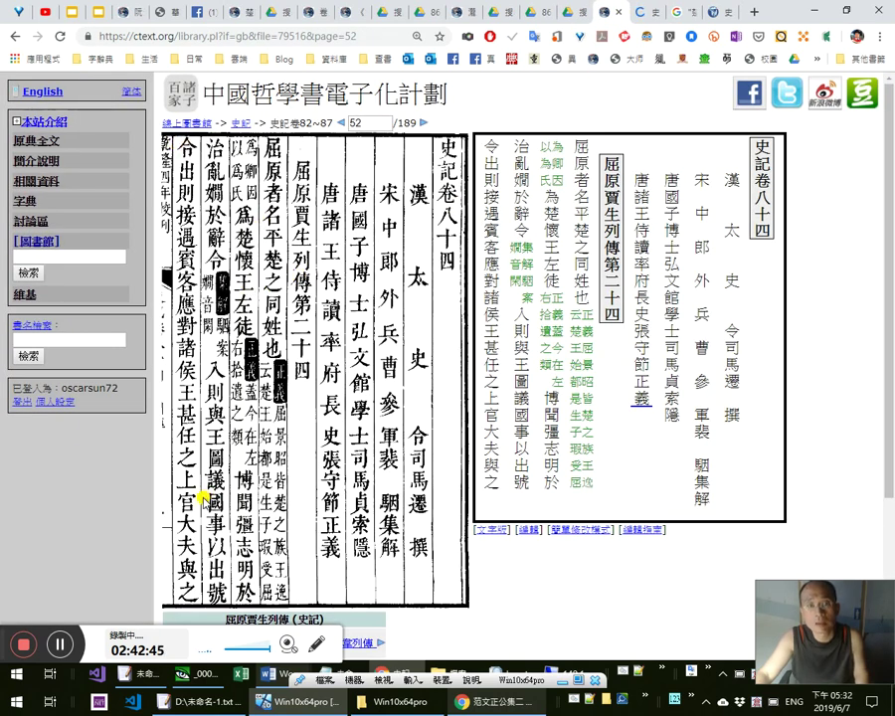
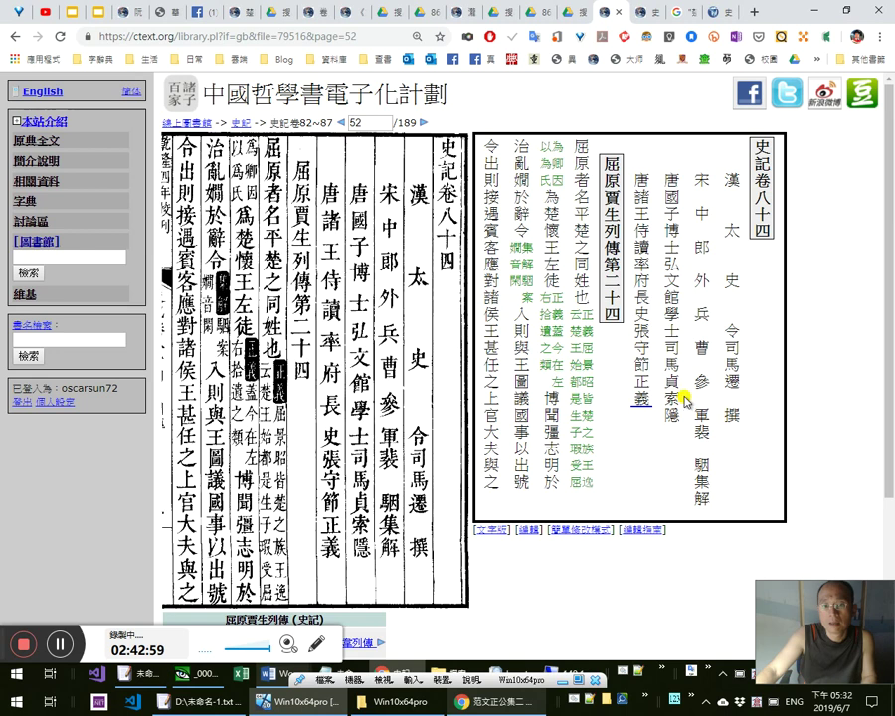
{"action": "left_click", "coordinate": [657, 12]}
{"action": "scroll", "coordinate": [406, 374], "scroll_direction": "up", "scroll_amount": 3}
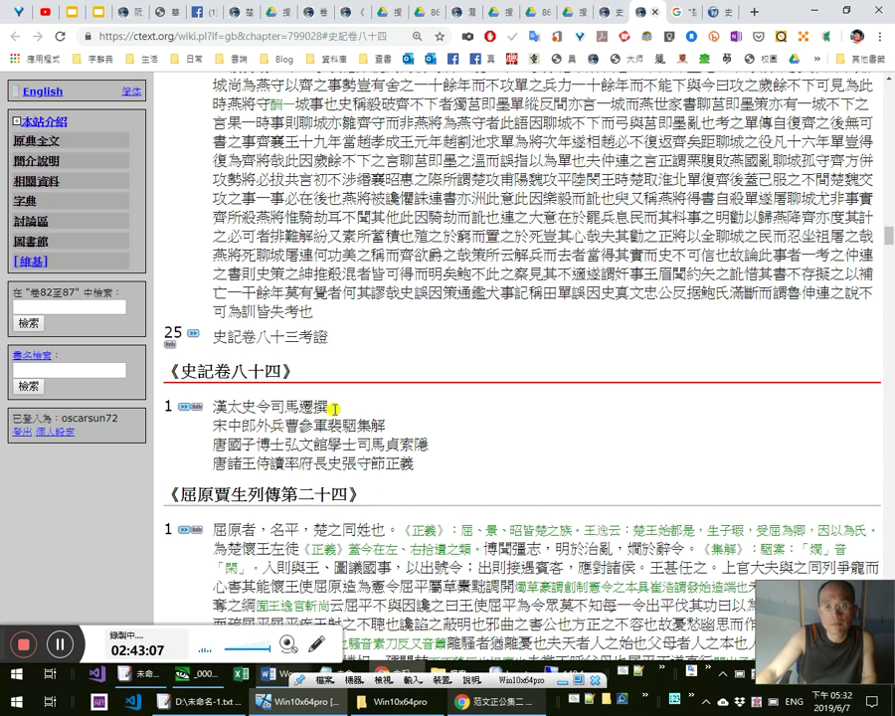
{"action": "scroll", "coordinate": [498, 487], "scroll_direction": "down", "scroll_amount": 1}
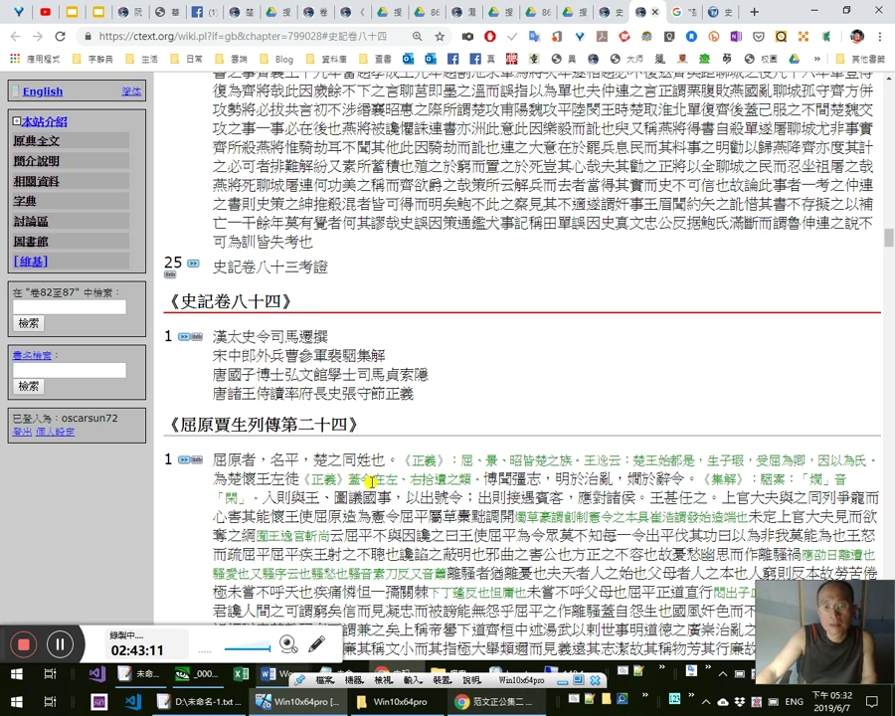
{"action": "left_click_drag", "start_coordinate": [397, 462], "coordinate": [473, 456]}
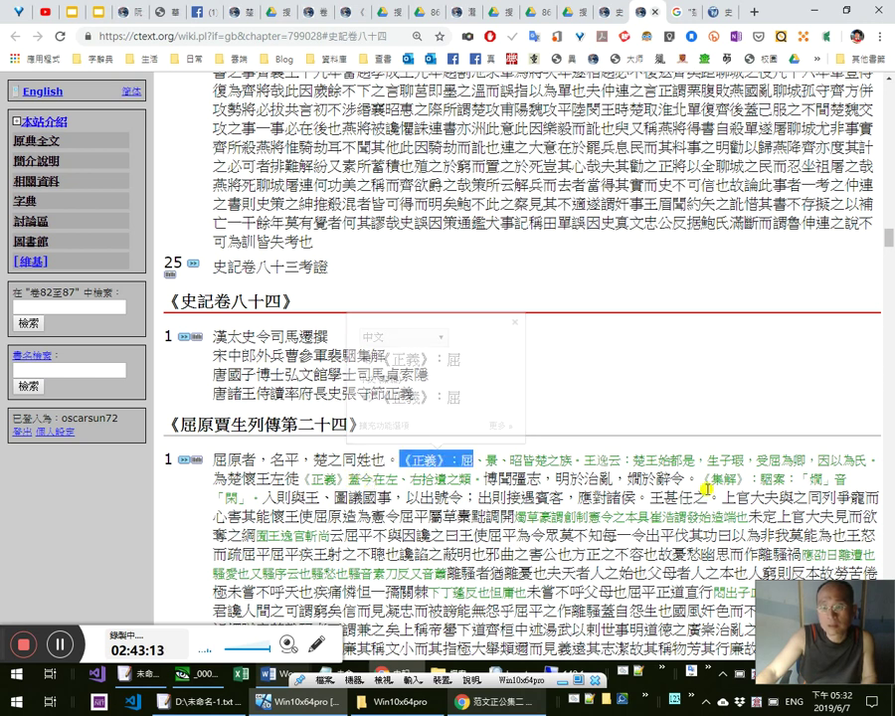
{"action": "left_click_drag", "start_coordinate": [698, 479], "coordinate": [776, 484]}
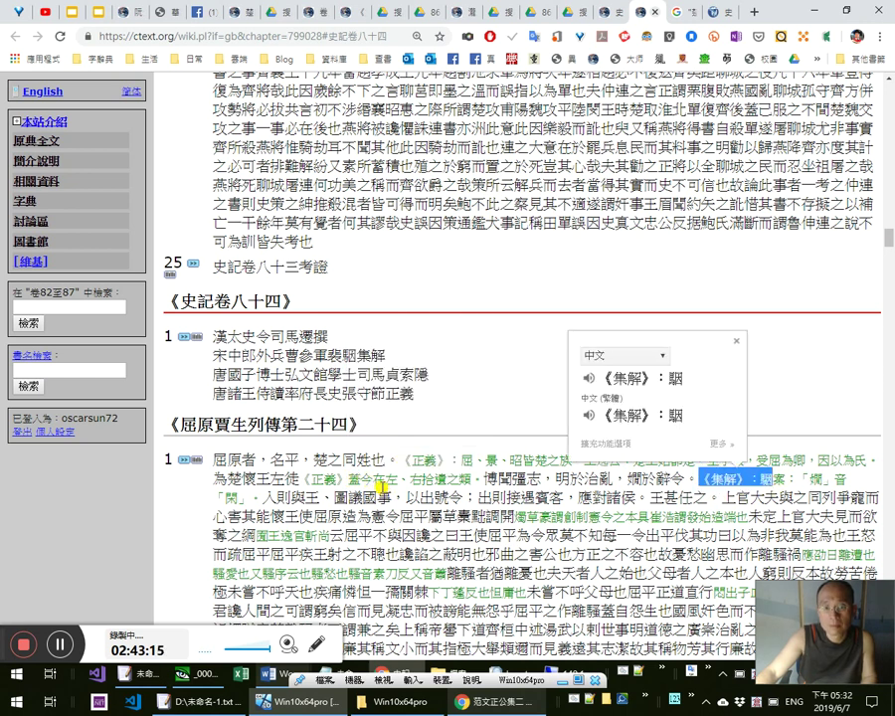
{"action": "left_click", "coordinate": [350, 481]}
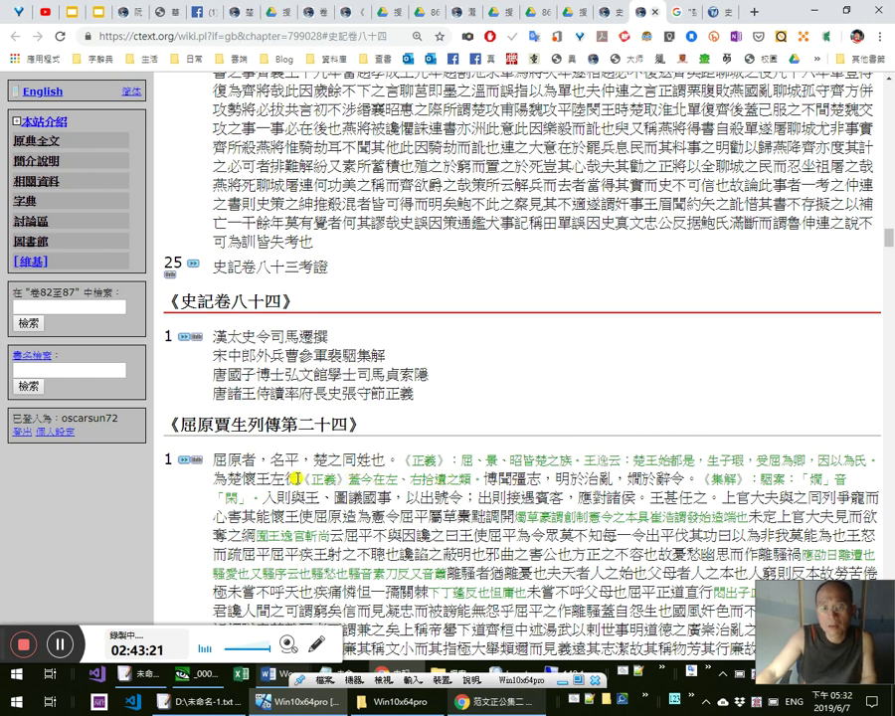
{"action": "left_click_drag", "start_coordinate": [296, 477], "coordinate": [244, 479]}
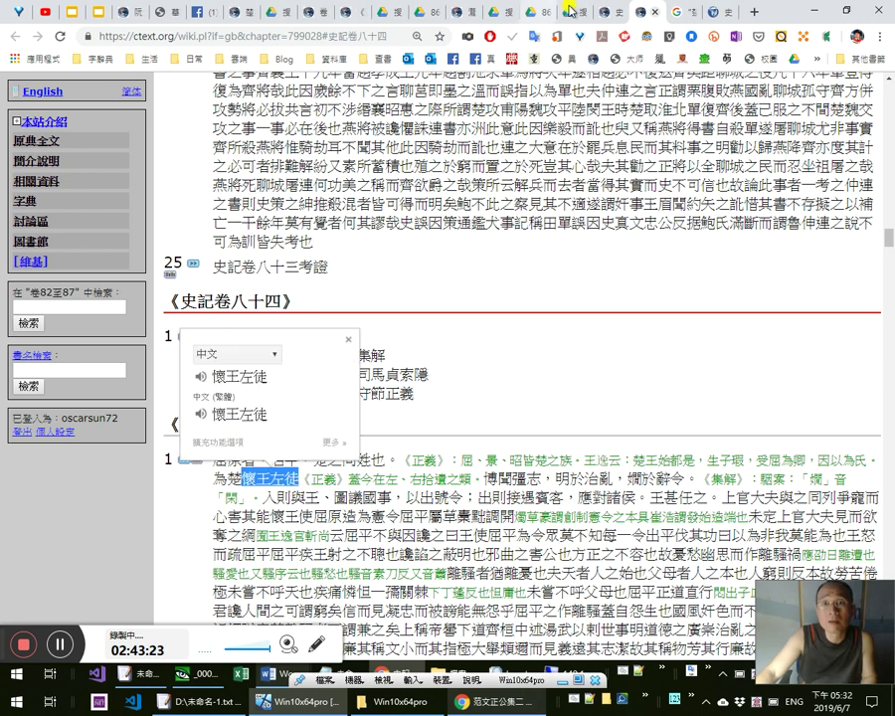
Edit page 52 again, adding a comma after 左徒 and a colon after the following 《正義》, and save
{"action": "left_click", "coordinate": [189, 460]}
{"action": "left_click", "coordinate": [585, 531]}
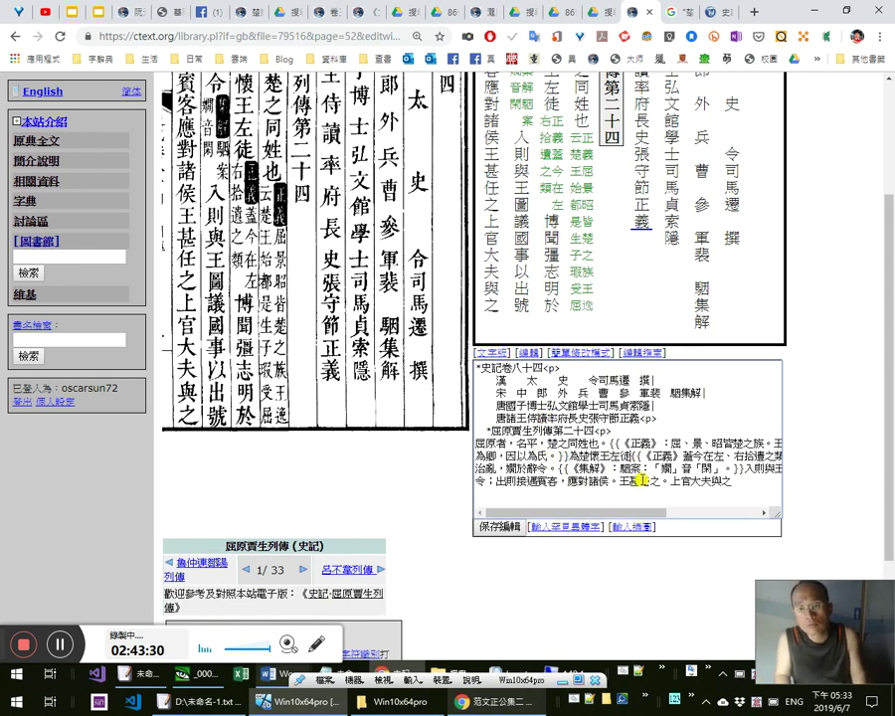
{"action": "type", "text": "，"}
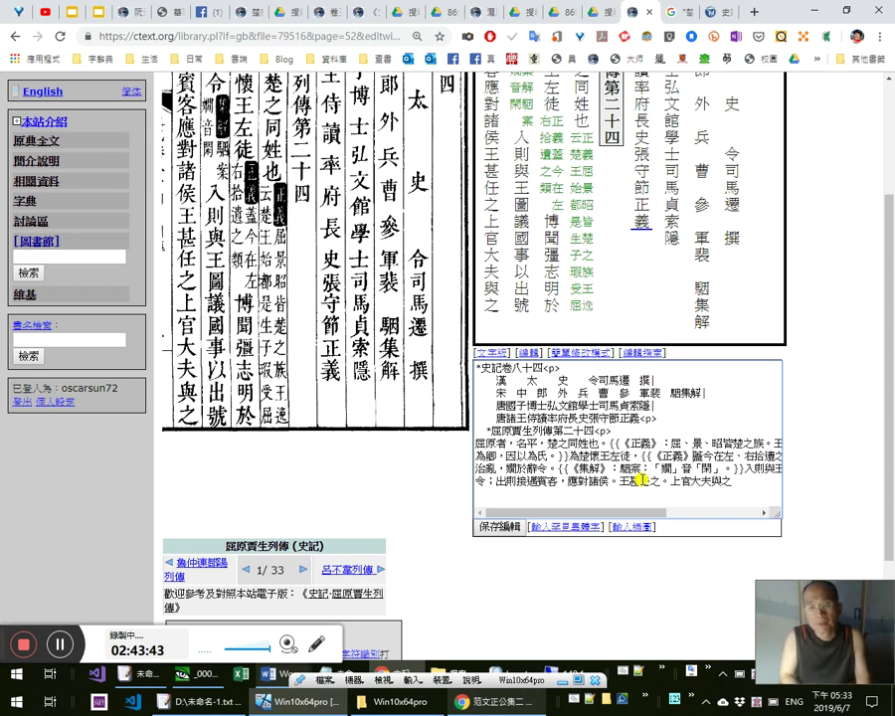
{"action": "type", "text": "："}
{"action": "key", "text": "ctrl+s"}
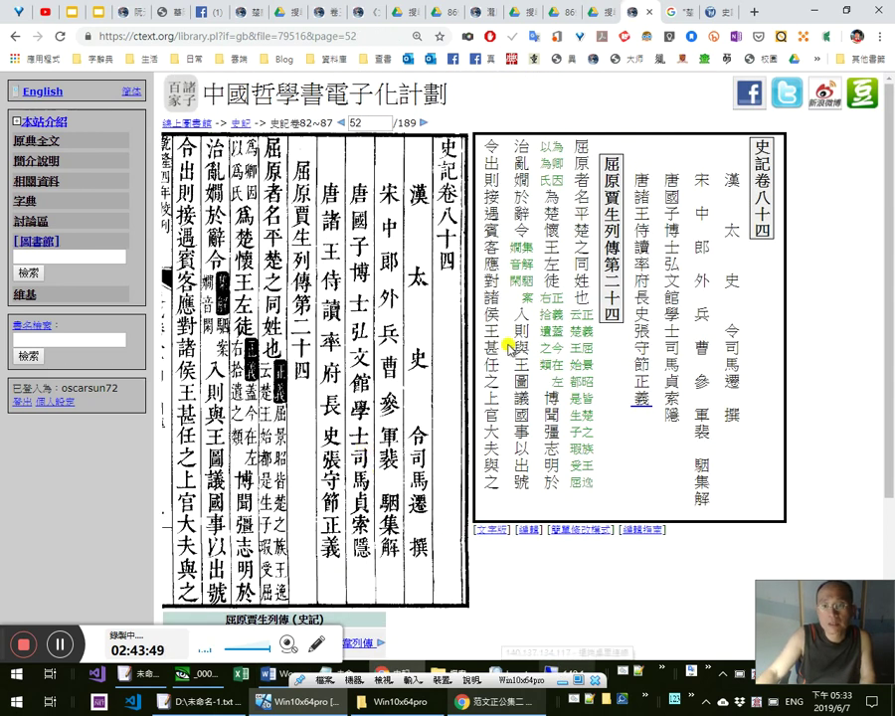
Advance to page 53, open it for simple editing and cut all of its transcribed text
{"action": "left_click", "coordinate": [422, 125]}
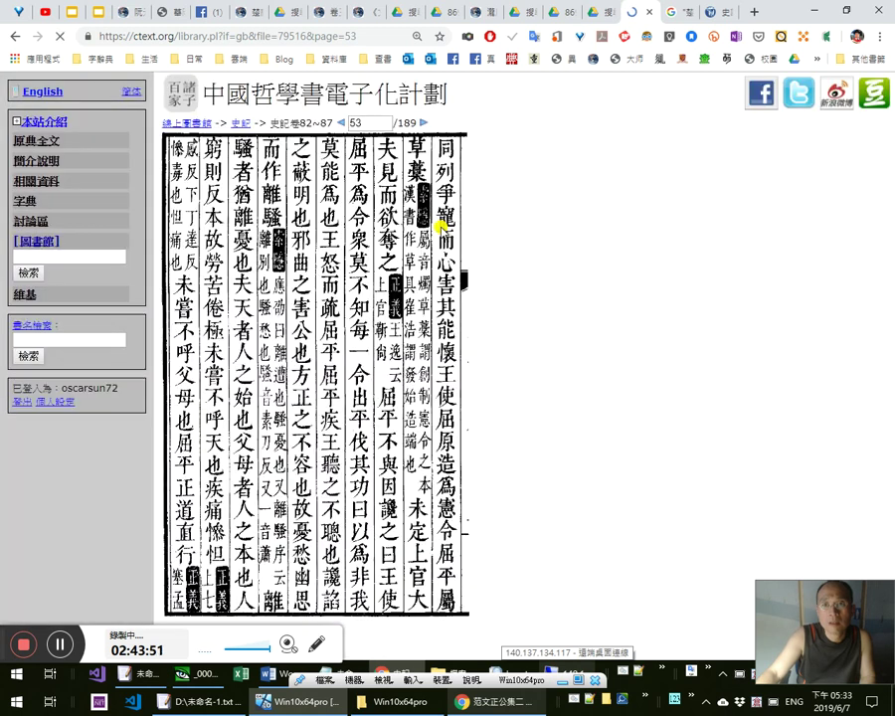
{"action": "left_click", "coordinate": [589, 537]}
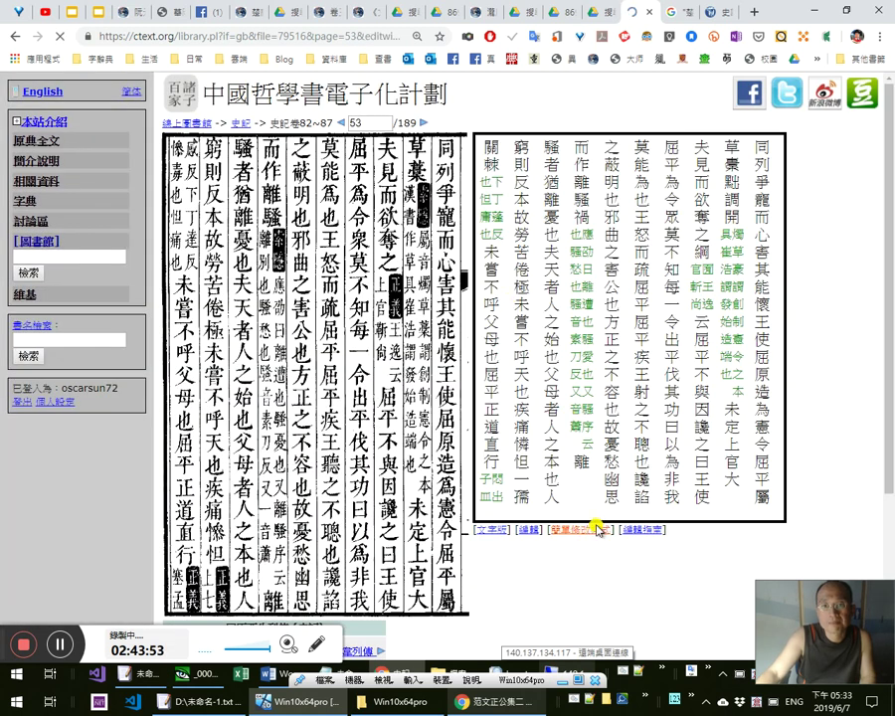
{"action": "left_click", "coordinate": [595, 310]}
{"action": "key", "text": "ctrl+a"}
{"action": "right_click", "coordinate": [583, 317]}
{"action": "key", "text": "c"}
{"action": "right_click", "coordinate": [553, 296]}
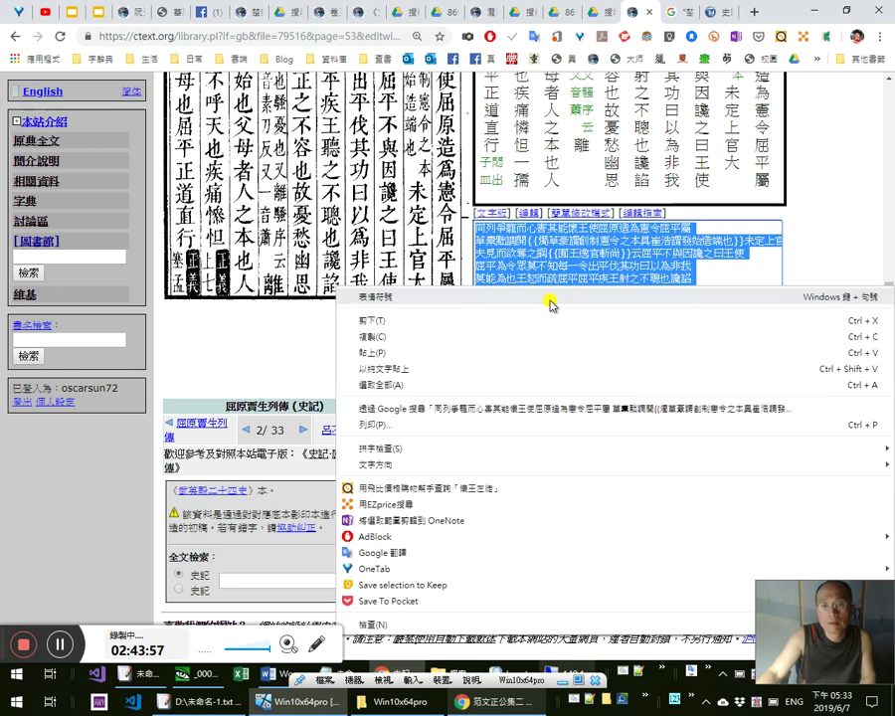
{"action": "left_click", "coordinate": [525, 322]}
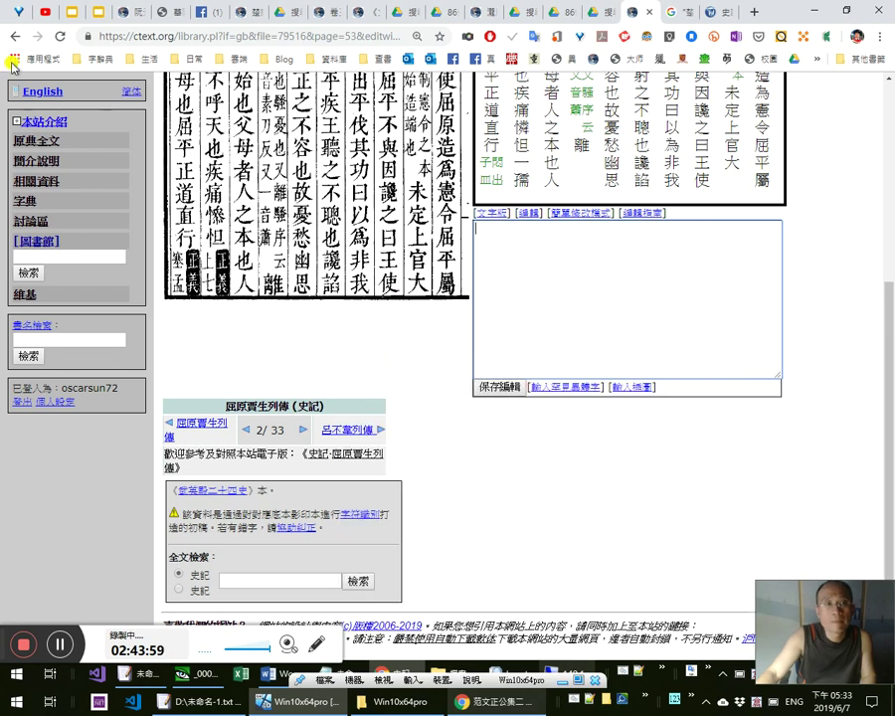
Open a separate view of page 53 and go back from it to the saved page 52
{"action": "right_click", "coordinate": [11, 35]}
{"action": "left_click", "coordinate": [22, 59]}
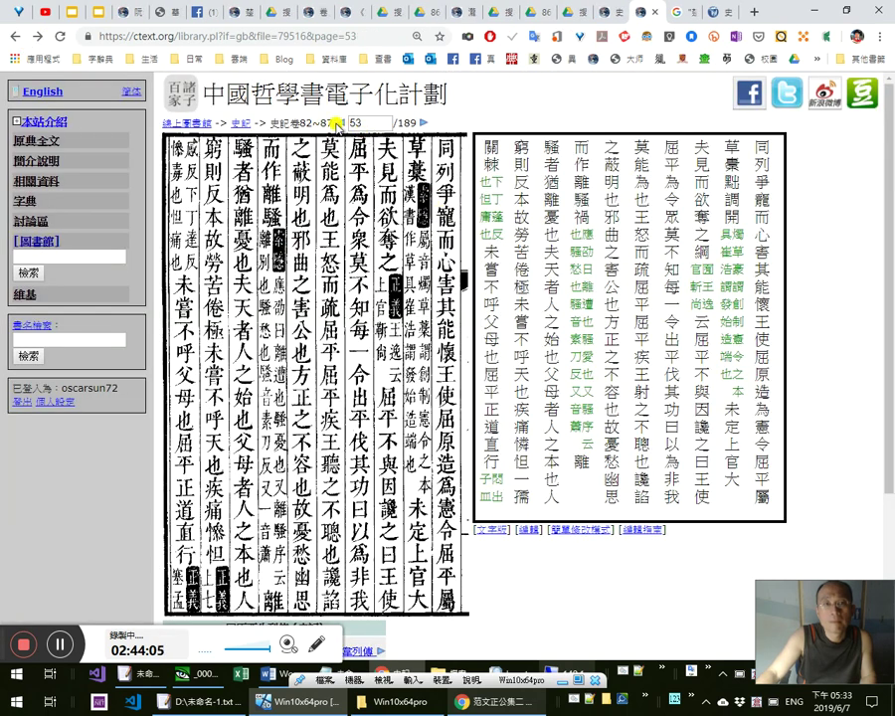
{"action": "left_click", "coordinate": [340, 122]}
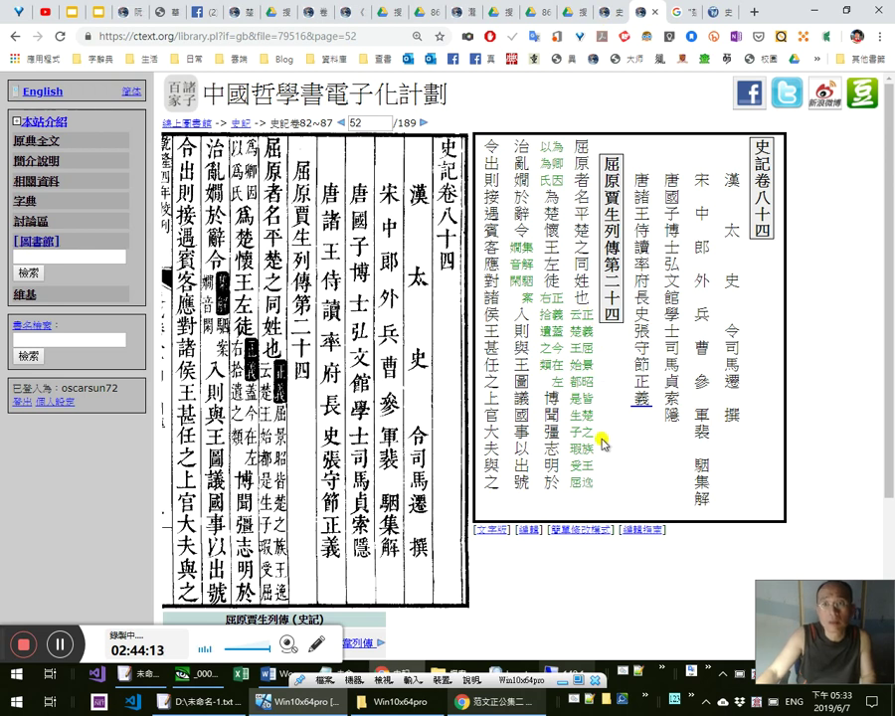
Return to page 53, paste its cut text into a blank EmEditor document, and add a comma after 同列爭寵
{"action": "left_click", "coordinate": [604, 18]}
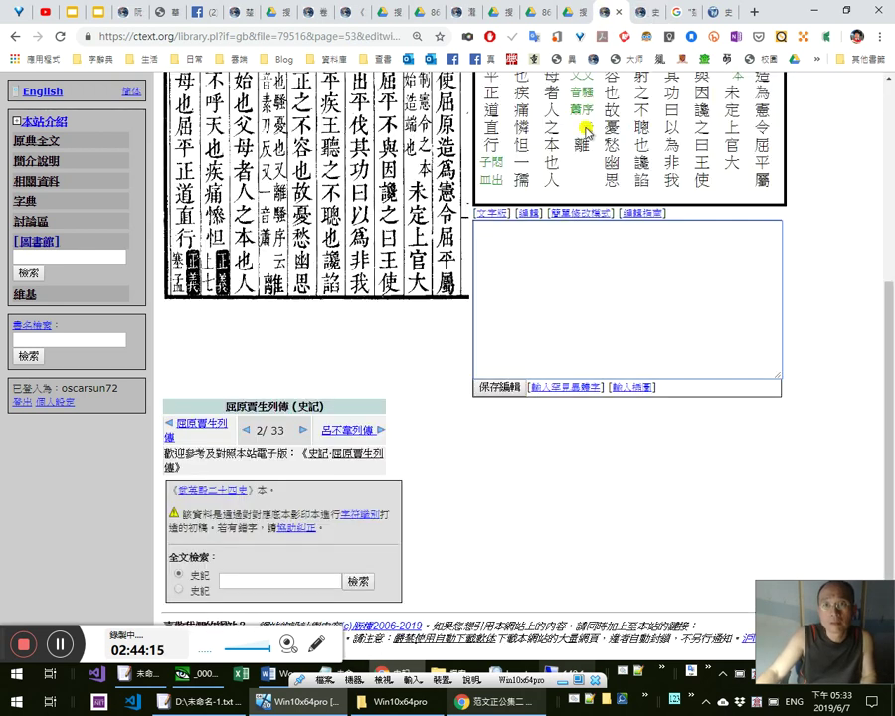
{"action": "scroll", "coordinate": [413, 329], "scroll_direction": "up", "scroll_amount": 3}
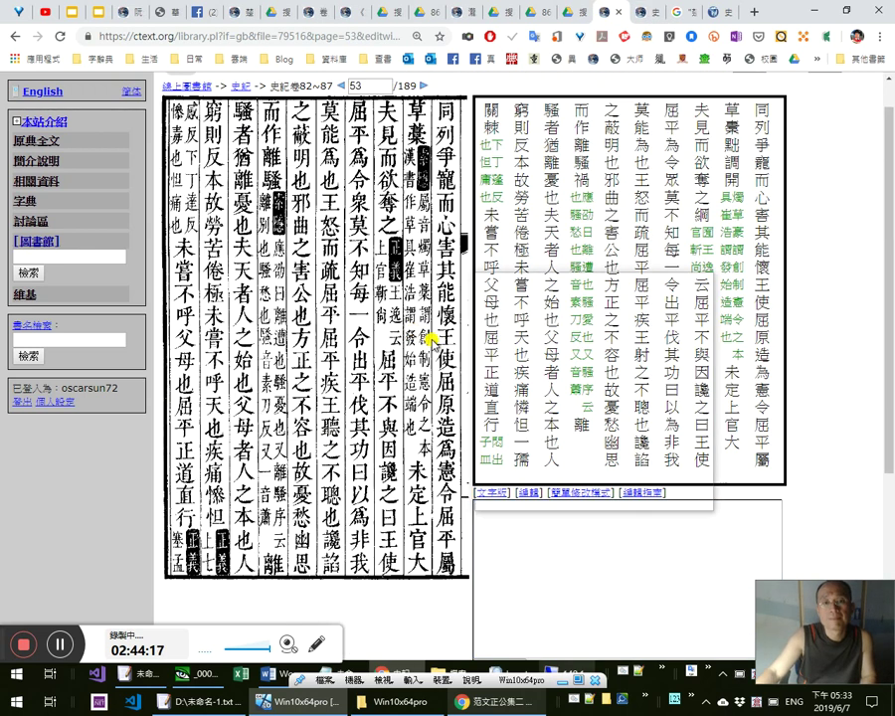
{"action": "key", "text": "alt+Tab"}
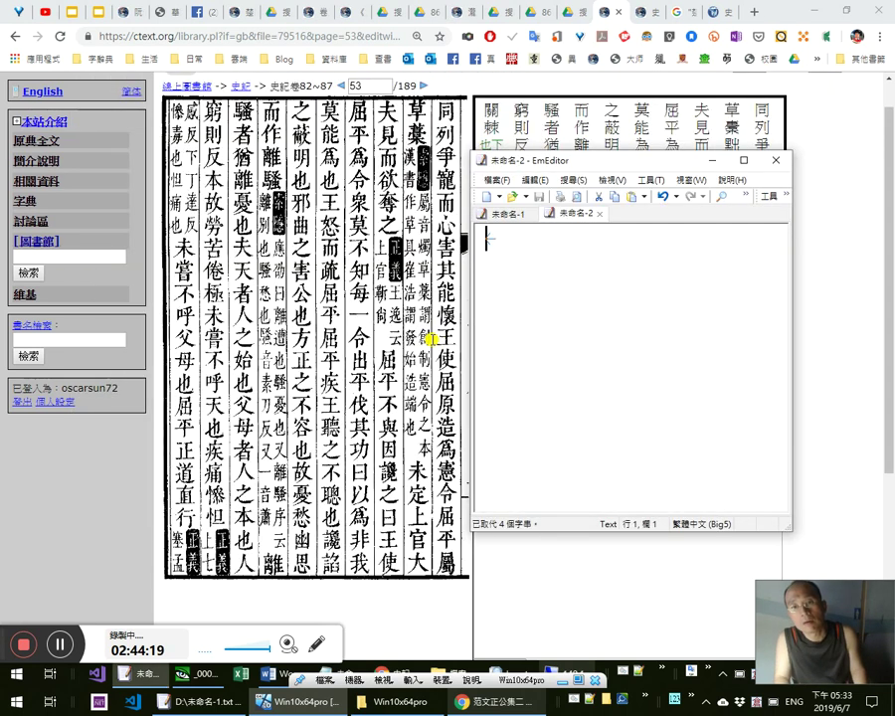
{"action": "key", "text": "ctrl+Home"}
{"action": "key", "text": "shift+Right"}
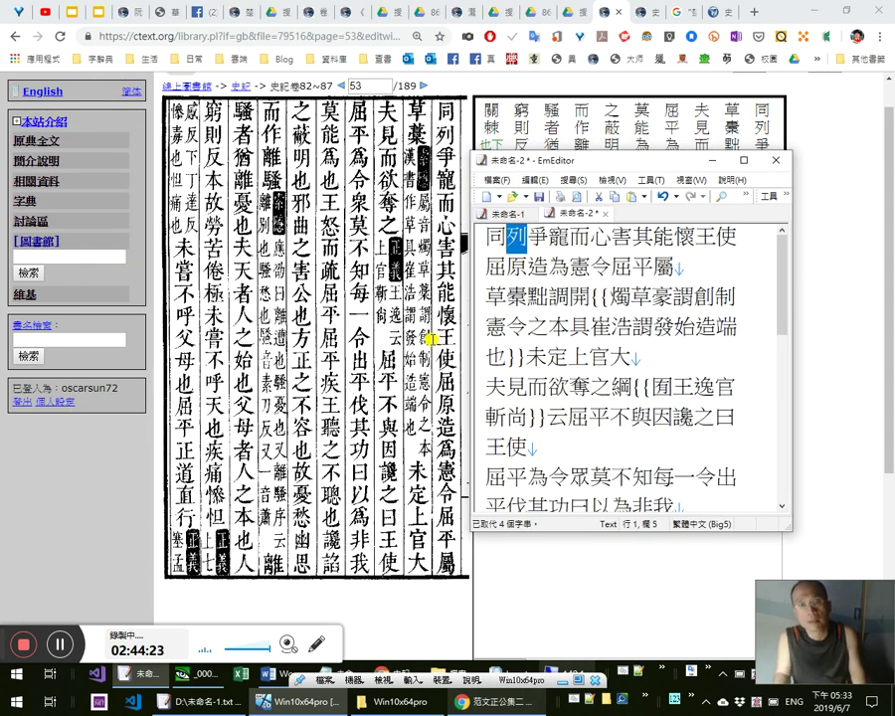
{"action": "key", "text": "Right"}
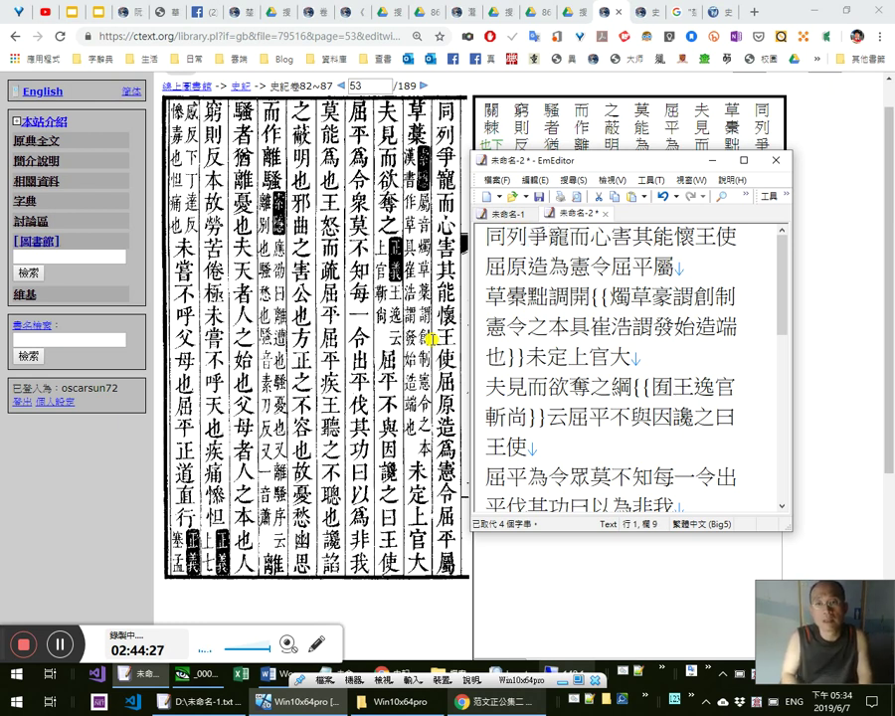
{"action": "type", "text": "，"}
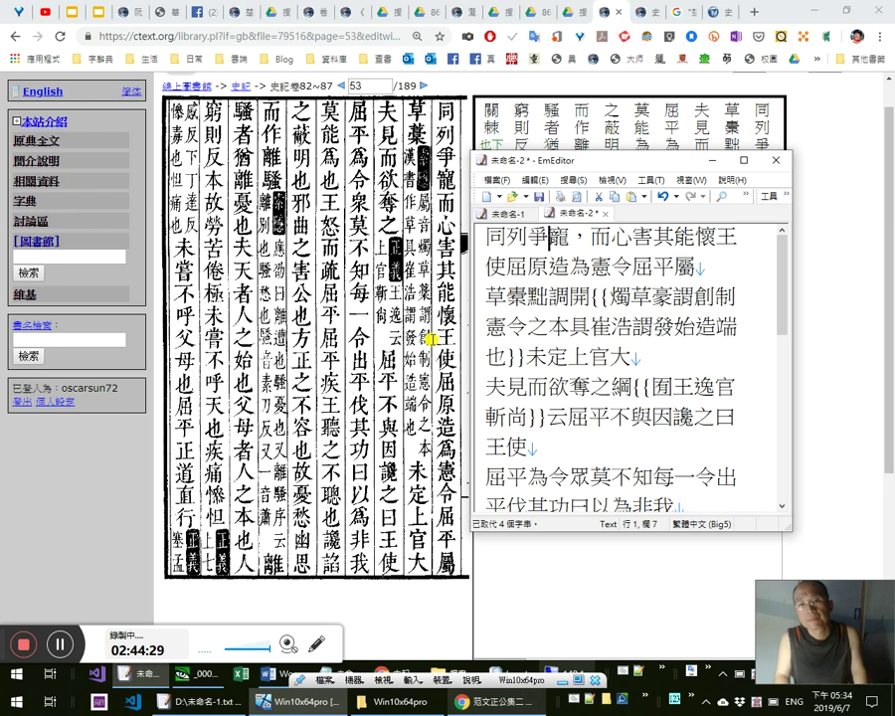
Reread 爭寵，而心害其 in the first line character by character against the scan
{"action": "key", "text": "shift+Right"}
{"action": "key", "text": "Right"}
{"action": "key", "text": "shift+Right"}
{"action": "key", "text": "Right"}
{"action": "key", "text": "shift+Right"}
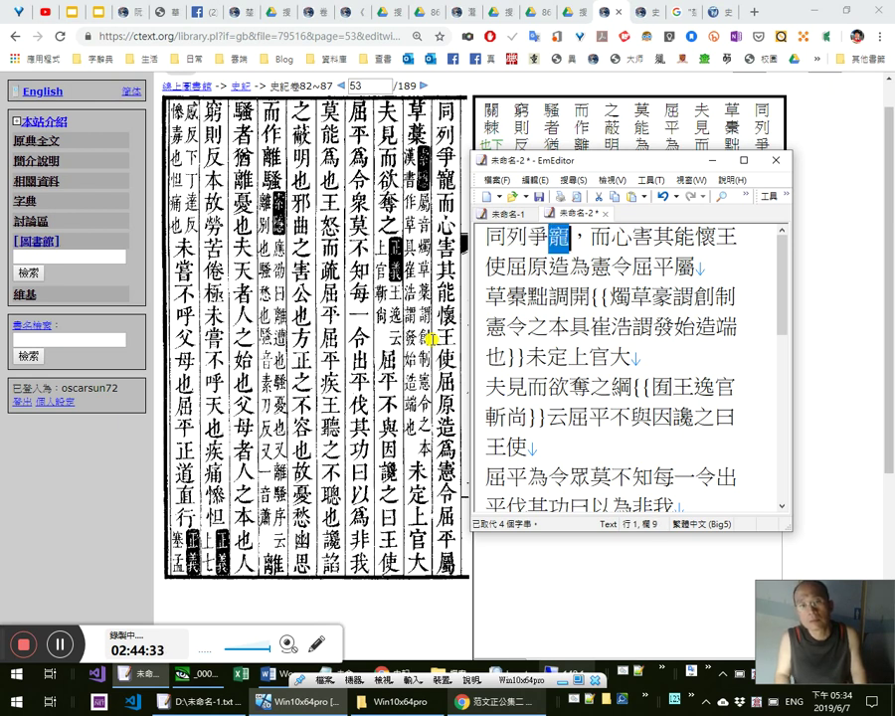
{"action": "key", "text": "Right"}
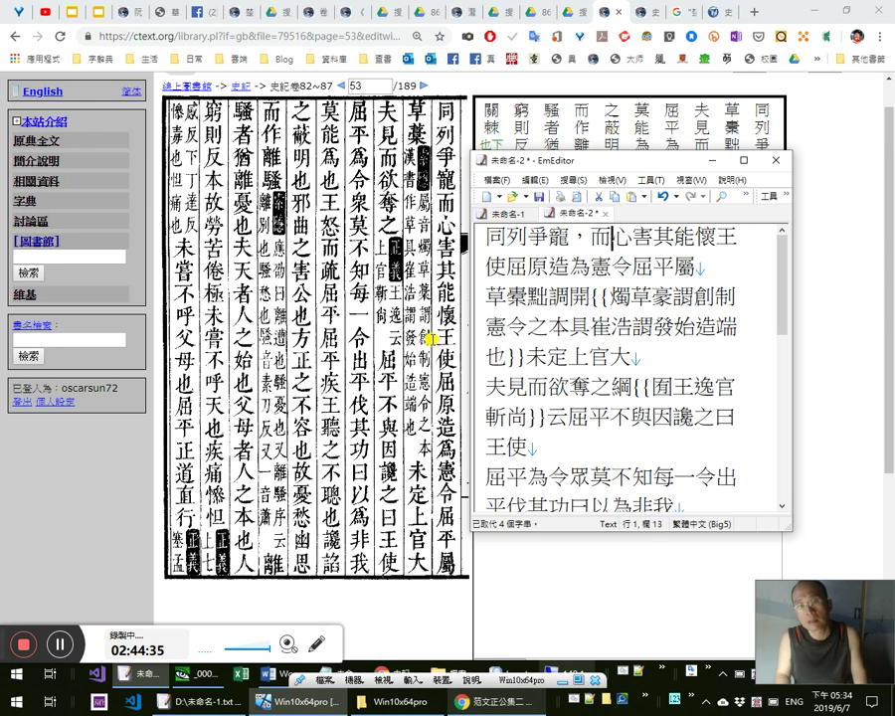
{"action": "key", "text": "Right"}
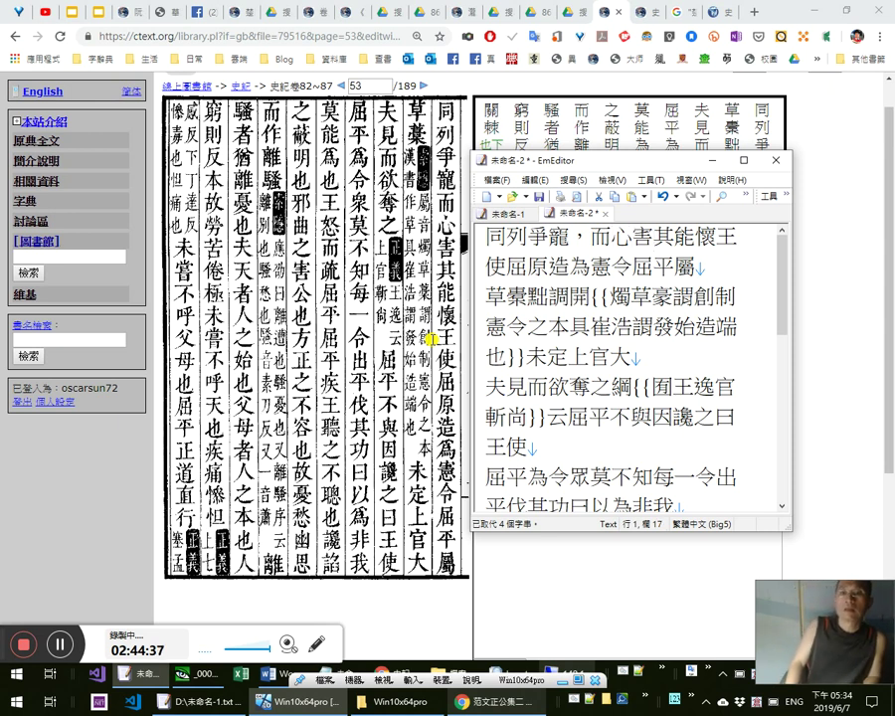
{"action": "key", "text": "Left"}
{"action": "key", "text": "shift+Left"}
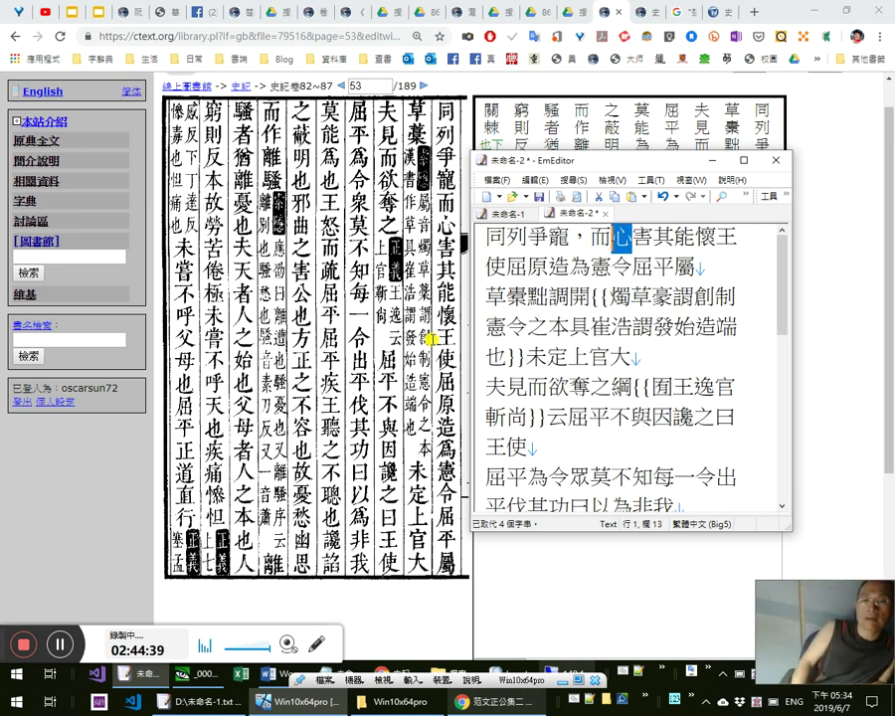
{"action": "key", "text": "Right"}
{"action": "key", "text": "shift+Right"}
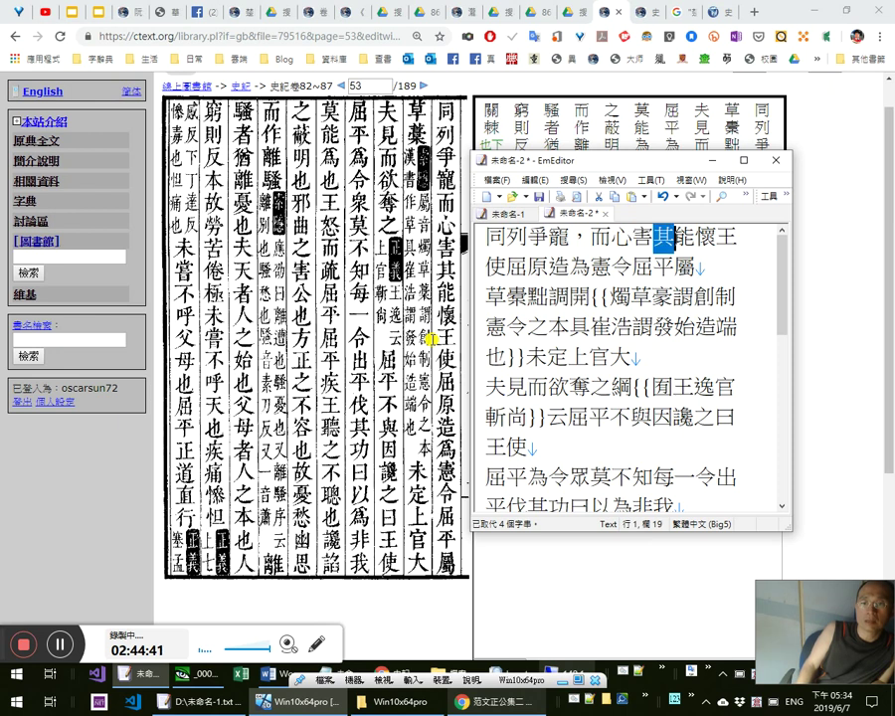
Examine the phrase 害其能 and the meaning of 害 in the first line
{"action": "key", "text": "Left"}
{"action": "key", "text": "Left"}
{"action": "key", "text": "shift+Right"}
{"action": "key", "text": "shift+Right"}
{"action": "key", "text": "shift+Right"}
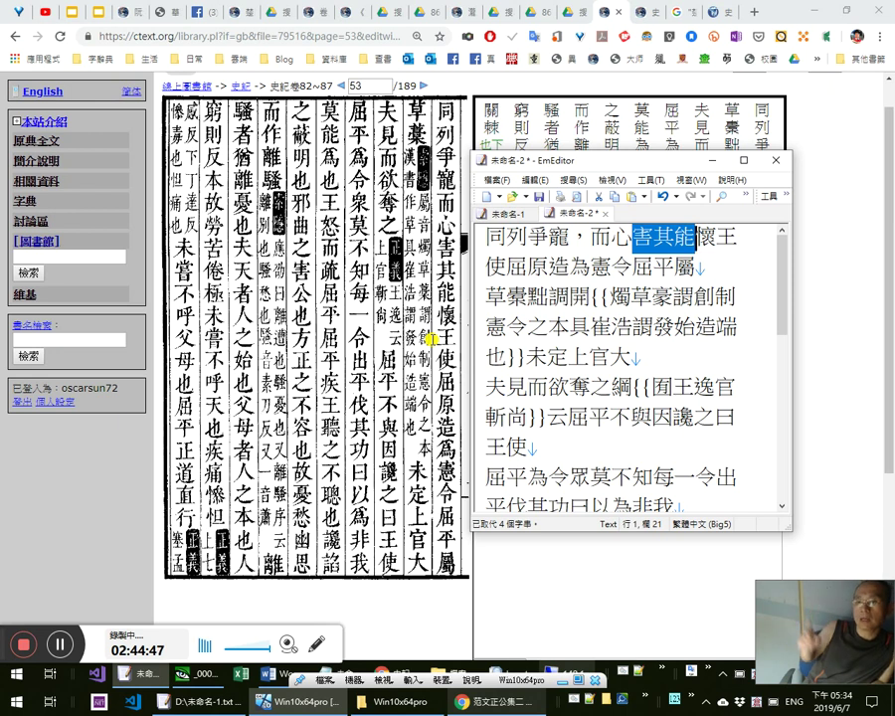
{"action": "key", "text": "Left"}
{"action": "key", "text": "Right"}
{"action": "key", "text": "shift+Right"}
{"action": "key", "text": "shift+Right"}
{"action": "key", "text": "Left"}
{"action": "key", "text": "shift+Right"}
{"action": "key", "text": "Right"}
{"action": "key", "text": "shift+Right"}
{"action": "key", "text": "Right"}
{"action": "key", "text": "Left"}
{"action": "key", "text": "Left"}
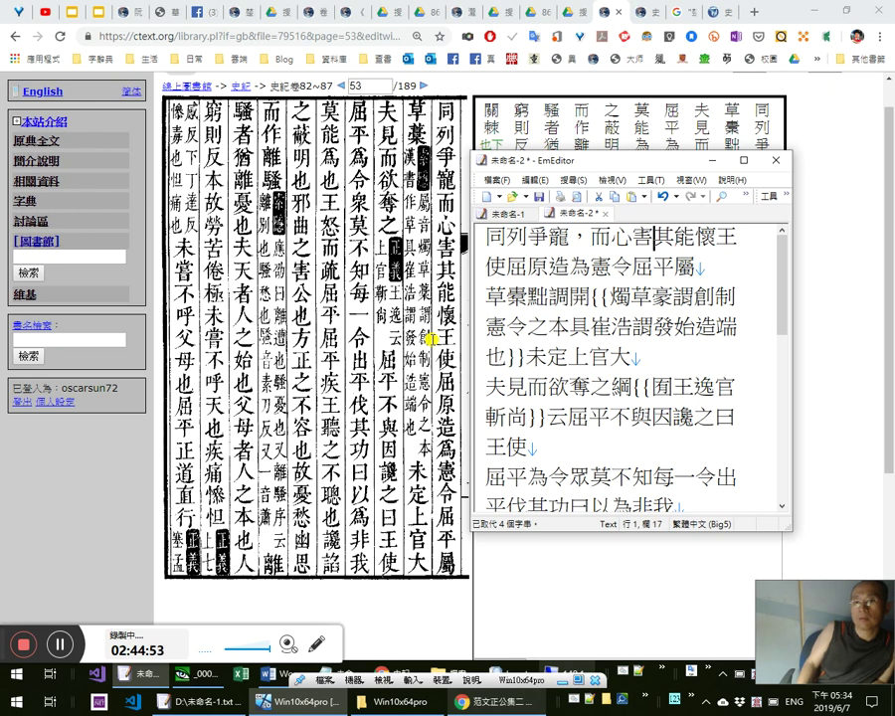
{"action": "key", "text": "shift+Left"}
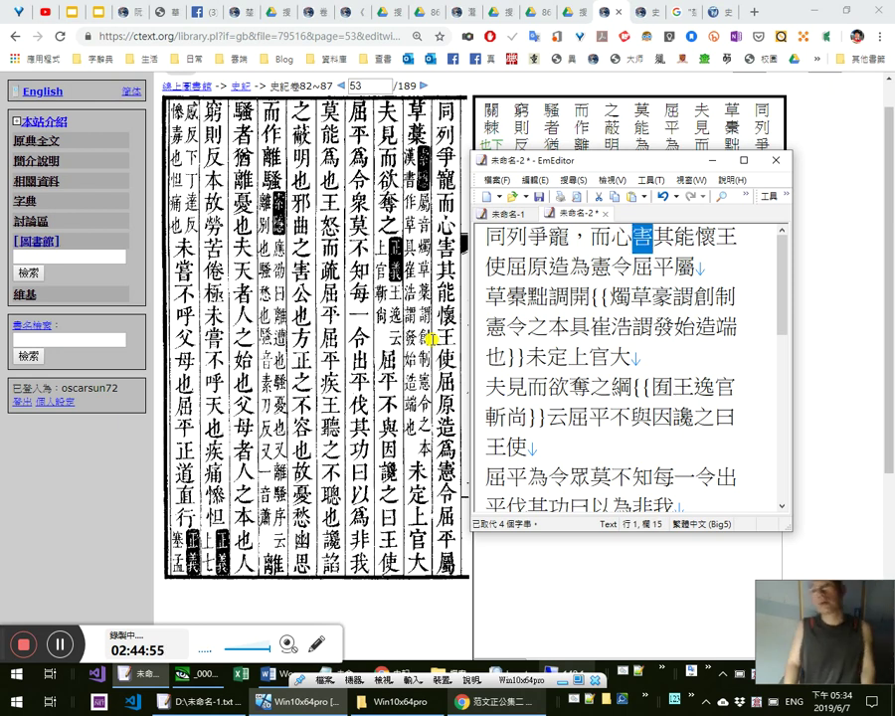
{"action": "key", "text": "Left"}
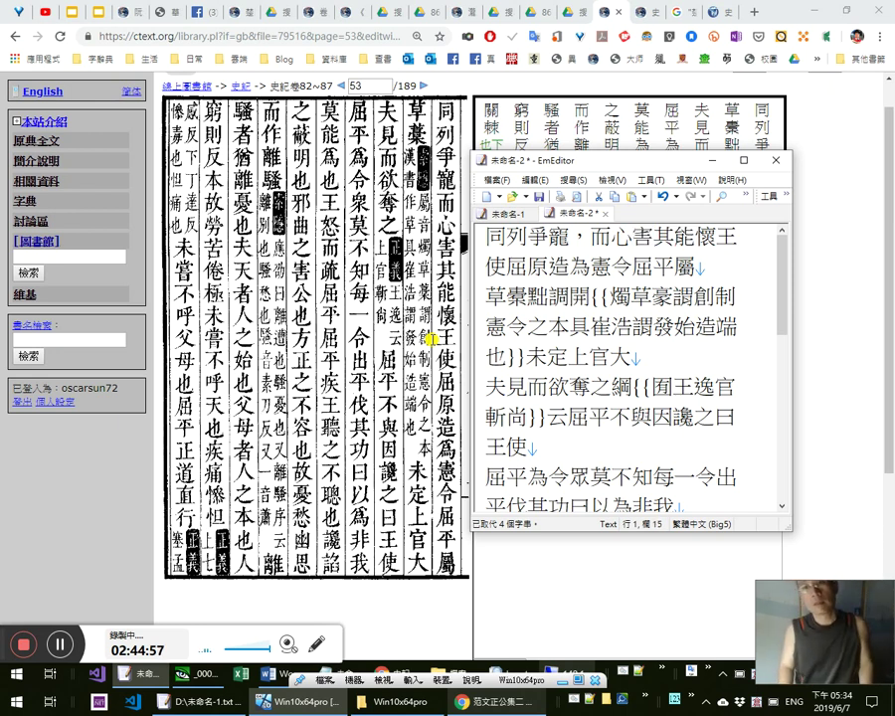
Try adding 妒 before 害 in 心害其能, and remove it again
{"action": "key", "text": "shift+Right"}
{"action": "key", "text": "Left"}
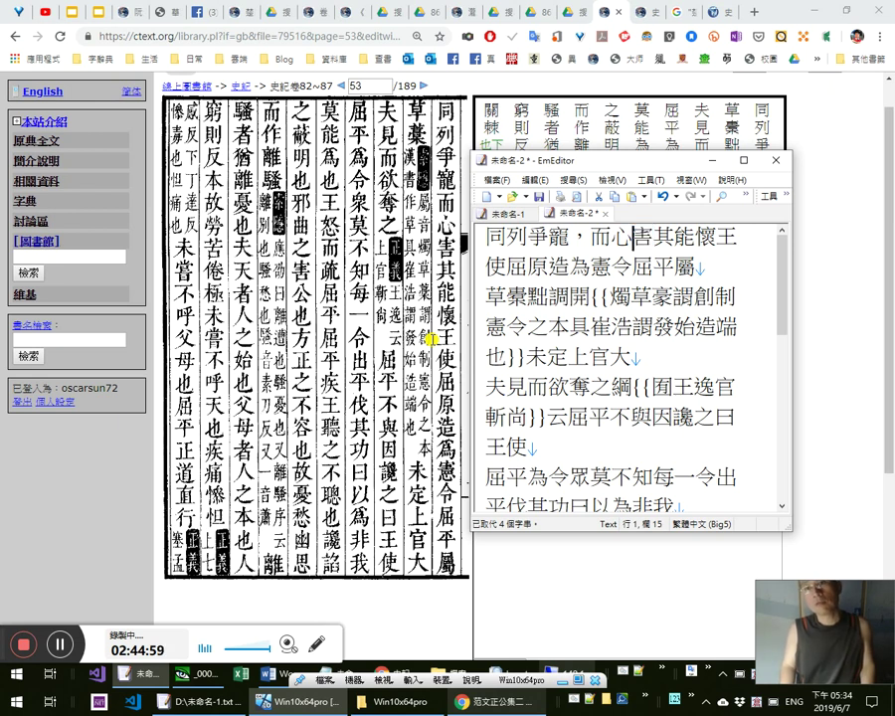
{"action": "type", "text": "妒"}
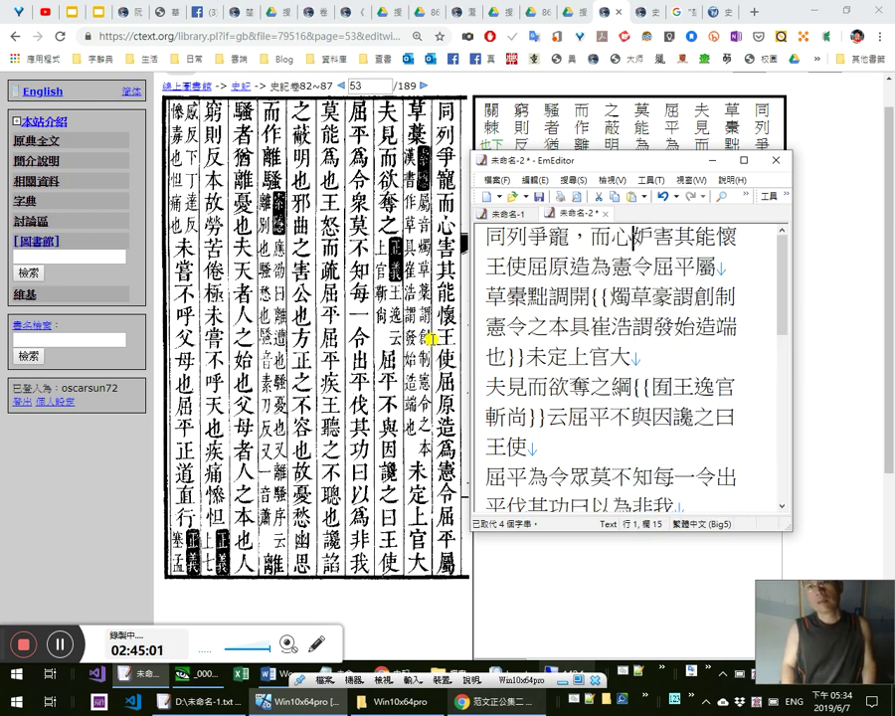
{"action": "key", "text": "BackSpace"}
Add a full stop after 心害其能 in the first line
{"action": "key", "text": "Right"}
{"action": "key", "text": "Right"}
{"action": "key", "text": "Right"}
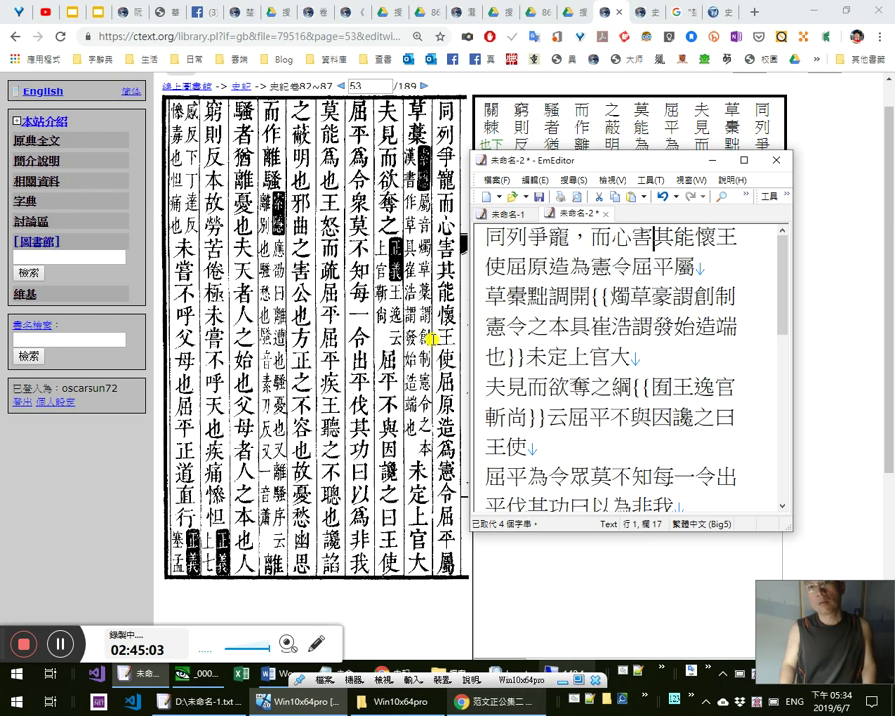
{"action": "key", "text": "Left"}
{"action": "key", "text": "Left"}
{"action": "key", "text": "Right"}
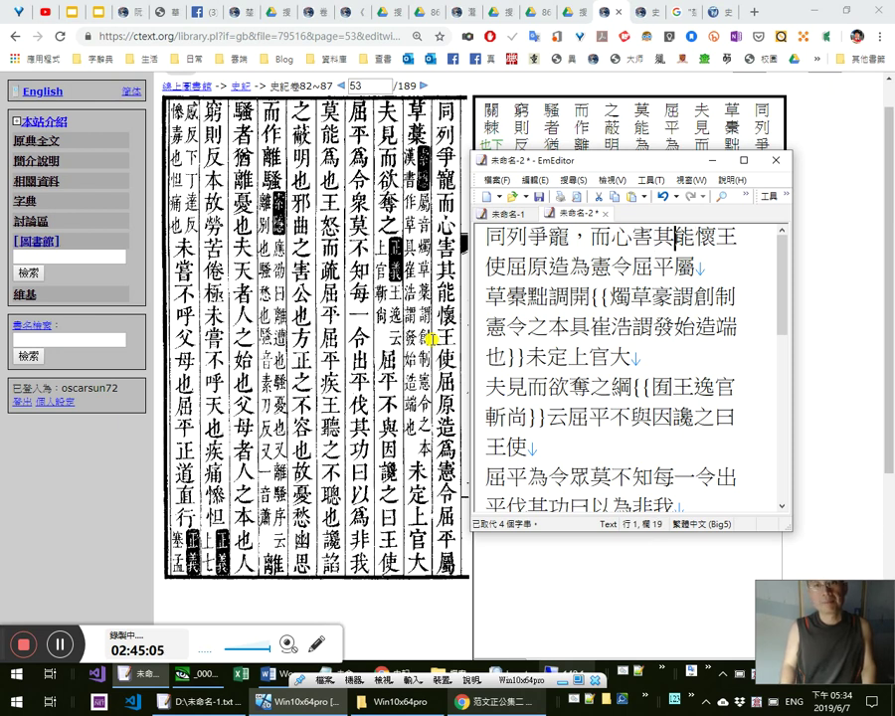
{"action": "key", "text": "Right"}
{"action": "type", "text": "。"}
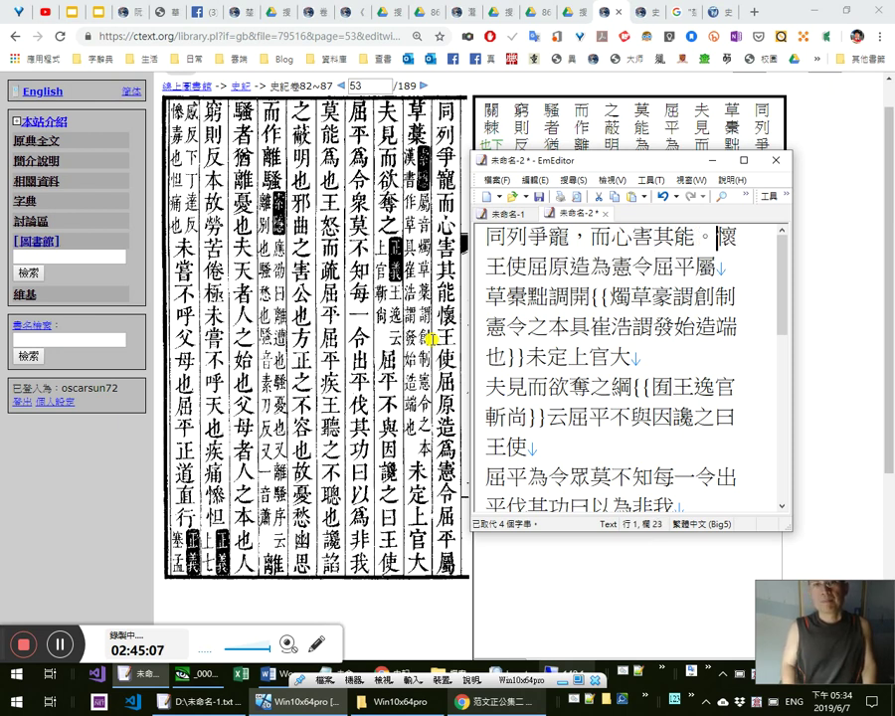
Check 懷王使屈原造為憲令 and add a comma after 憲令
{"action": "key", "text": "shift+Right"}
{"action": "key", "text": "shift+Right"}
{"action": "key", "text": "Right"}
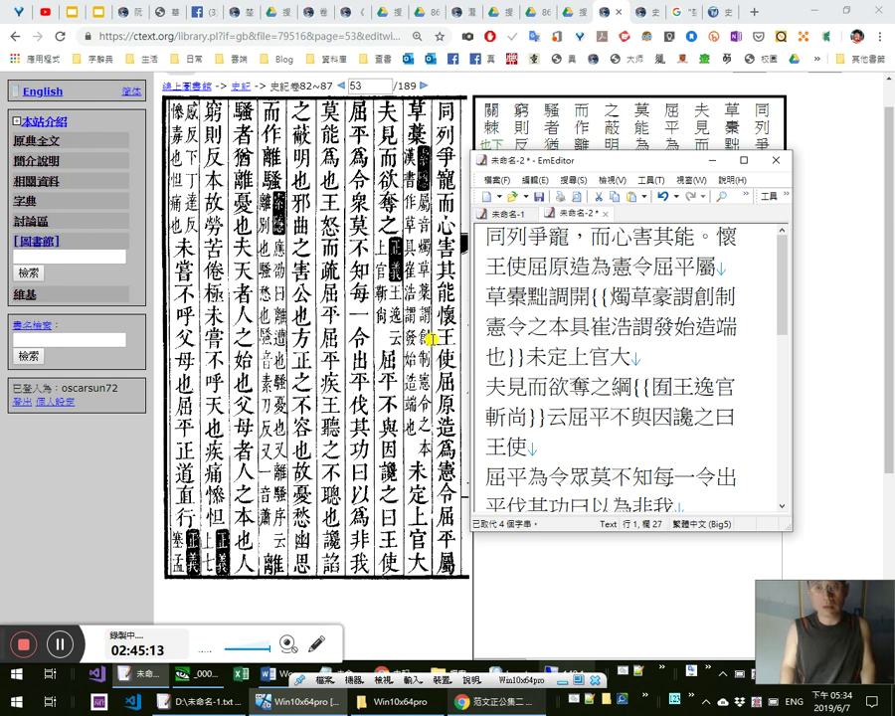
{"action": "key", "text": "Right"}
{"action": "key", "text": "Right"}
{"action": "key", "text": "Right"}
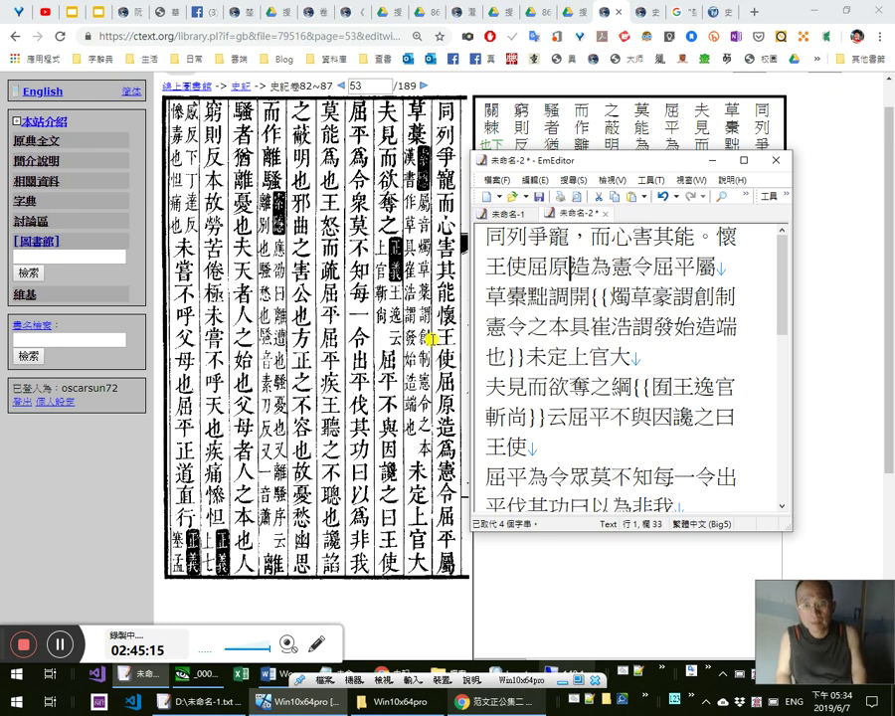
{"action": "key", "text": "Right"}
{"action": "key", "text": "Right"}
{"action": "key", "text": "Right"}
{"action": "key", "text": "Right"}
{"action": "type", "text": "，"}
{"action": "key", "text": "Right"}
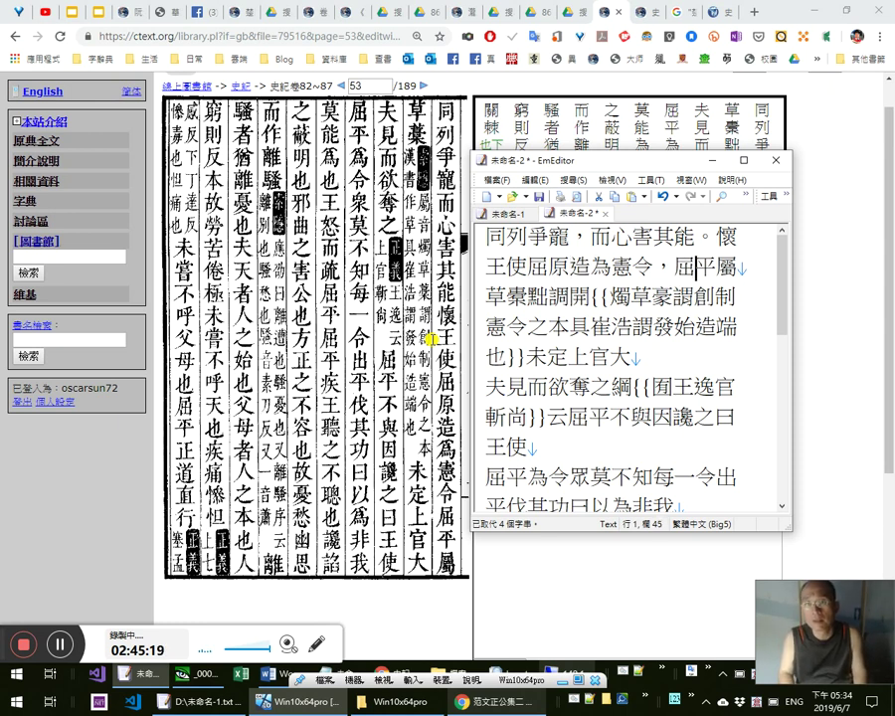
Look back from 屈平屬 to the opening sentence 同列爭寵，而心害其能 and reread it
{"action": "key", "text": "Right"}
{"action": "key", "text": "shift+Left"}
{"action": "key", "text": "shift+Left"}
{"action": "key", "text": "Left"}
{"action": "key", "text": "Left"}
{"action": "key", "text": "Left"}
{"action": "key", "text": "Left"}
{"action": "key", "text": "Left"}
{"action": "key", "text": "Left"}
{"action": "key", "text": "Left"}
{"action": "key", "text": "Left"}
{"action": "key", "text": "Home"}
{"action": "key", "text": "End"}
{"action": "key", "text": "Left"}
{"action": "key", "text": "Left"}
{"action": "key", "text": "shift+Home"}
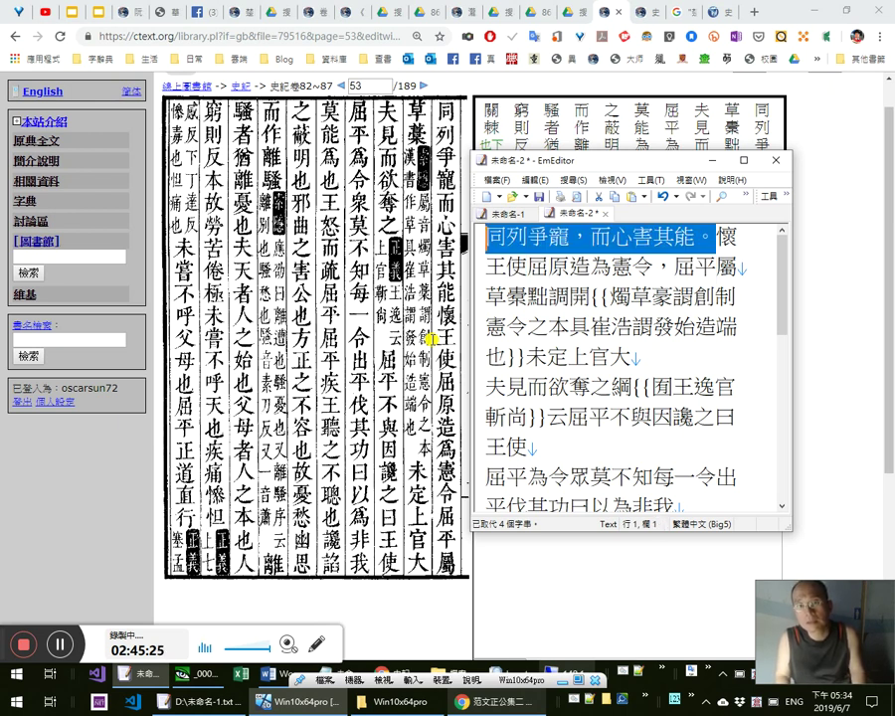
{"action": "key", "text": "Right"}
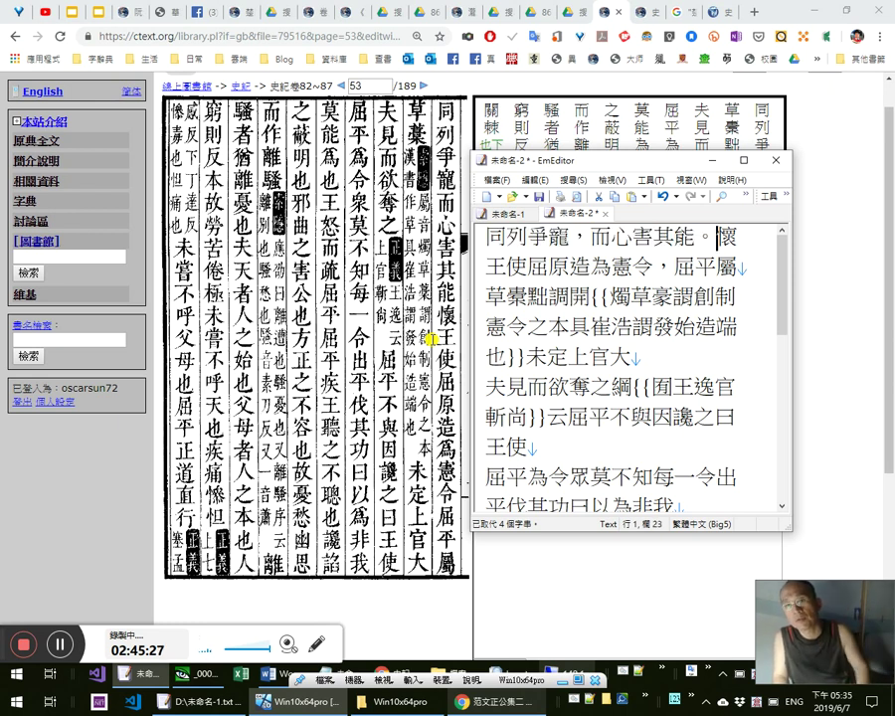
Examine the clause 懷王使屈原造為憲令, focusing on the character 造
{"action": "key", "text": "shift+Right"}
{"action": "key", "text": "shift+Right"}
{"action": "key", "text": "shift+Right"}
{"action": "key", "text": "shift+Right"}
{"action": "key", "text": "shift+Right"}
{"action": "key", "text": "Left"}
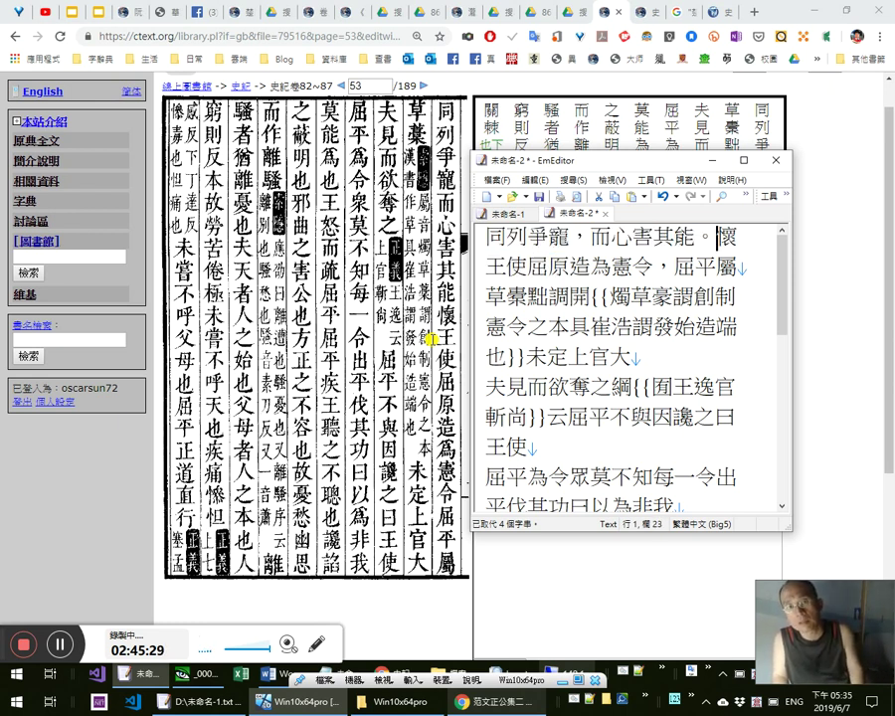
{"action": "key", "text": "Right"}
{"action": "key", "text": "Right"}
{"action": "key", "text": "Right"}
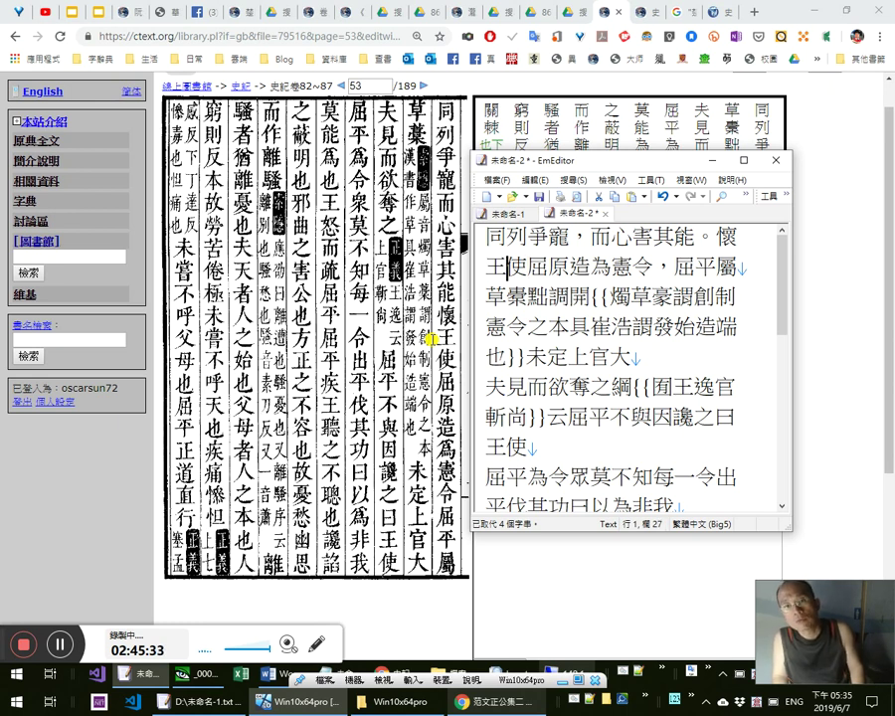
{"action": "key", "text": "Right"}
{"action": "key", "text": "Right"}
{"action": "key", "text": "Right"}
{"action": "key", "text": "shift+Left"}
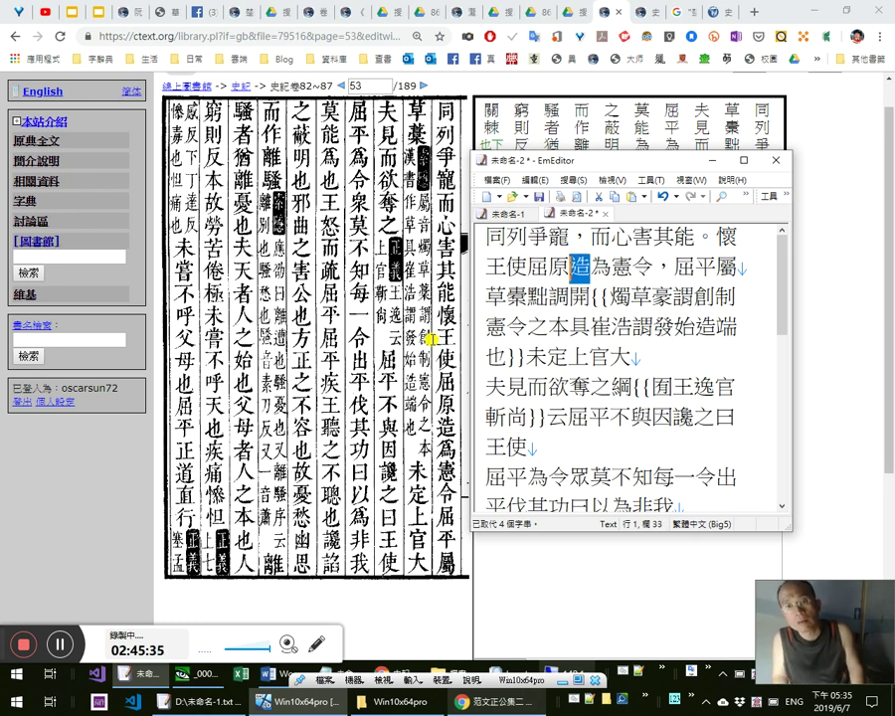
Try adding 創作 before 造為憲令, and delete the two added characters
{"action": "key", "text": "Left"}
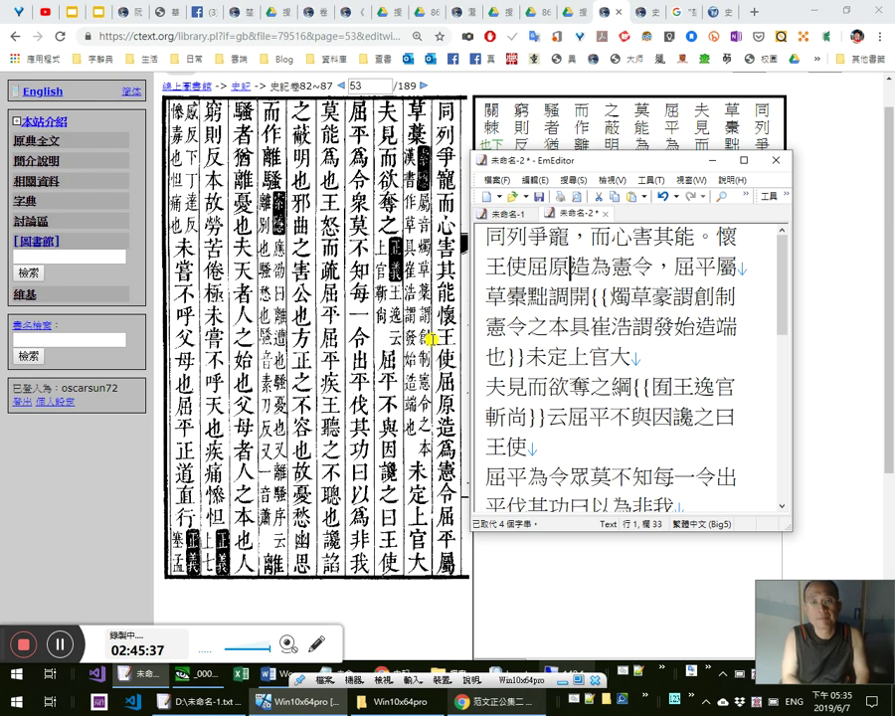
{"action": "type", "text": "創"}
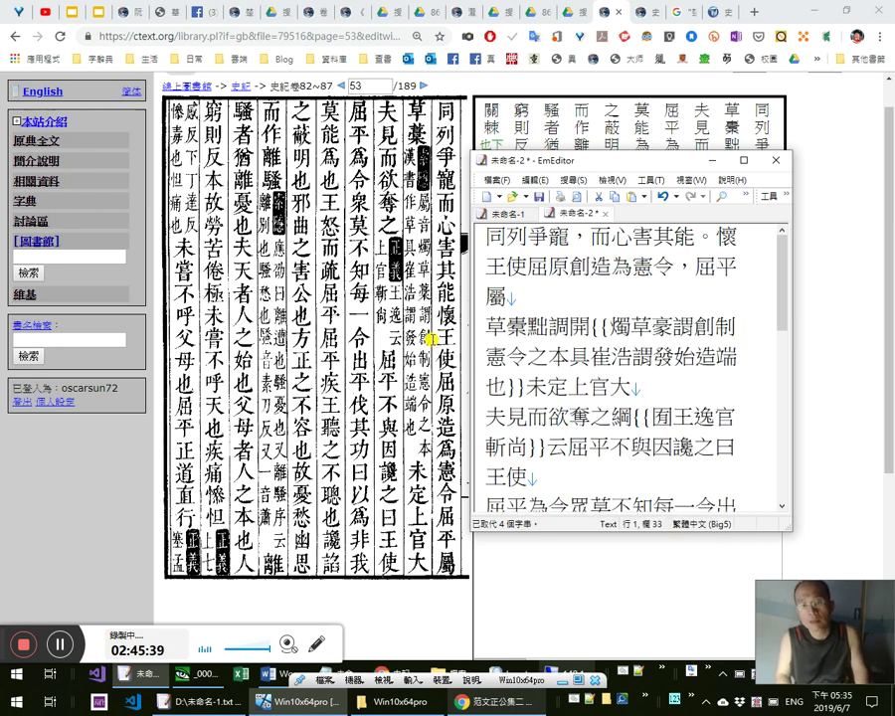
{"action": "type", "text": "作"}
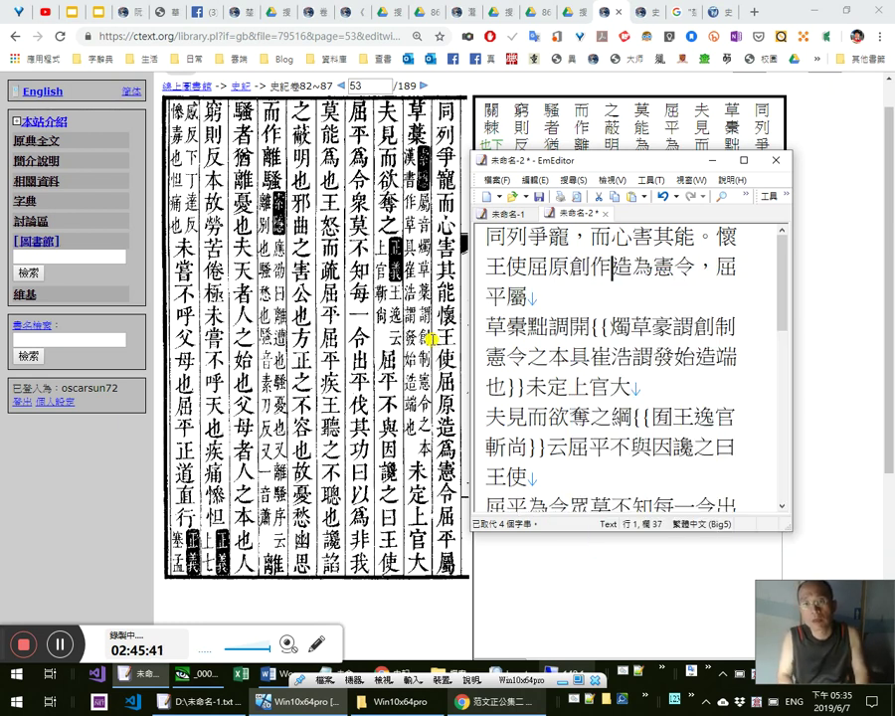
{"action": "key", "text": "shift+Left"}
{"action": "key", "text": "shift+Left"}
{"action": "key", "text": "Delete"}
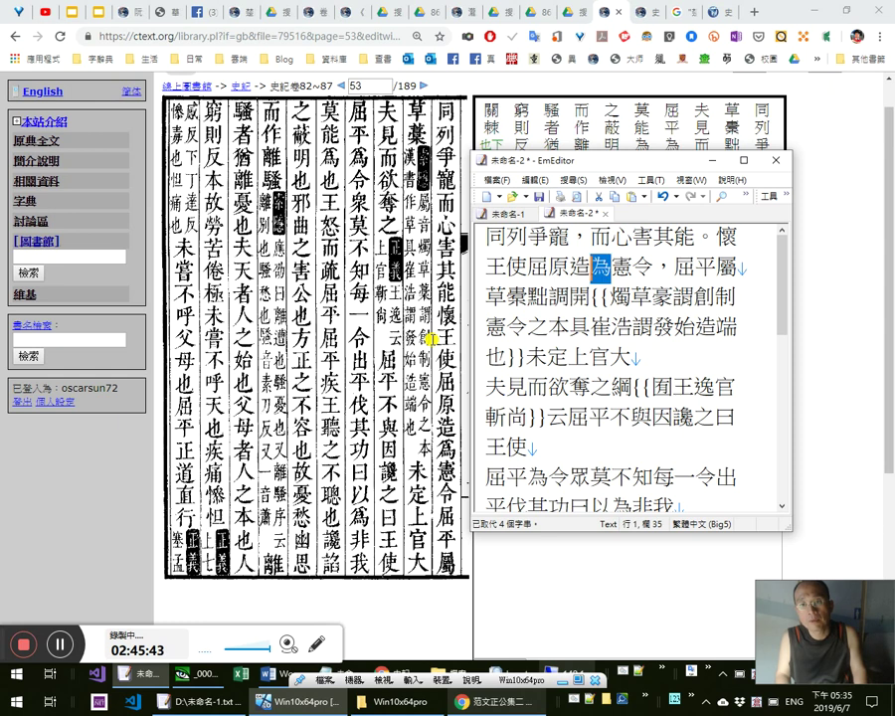
Try adding 法 beside 憲 in 造為憲令, and delete it again
{"action": "key", "text": "Right"}
{"action": "key", "text": "Right"}
{"action": "key", "text": "Right"}
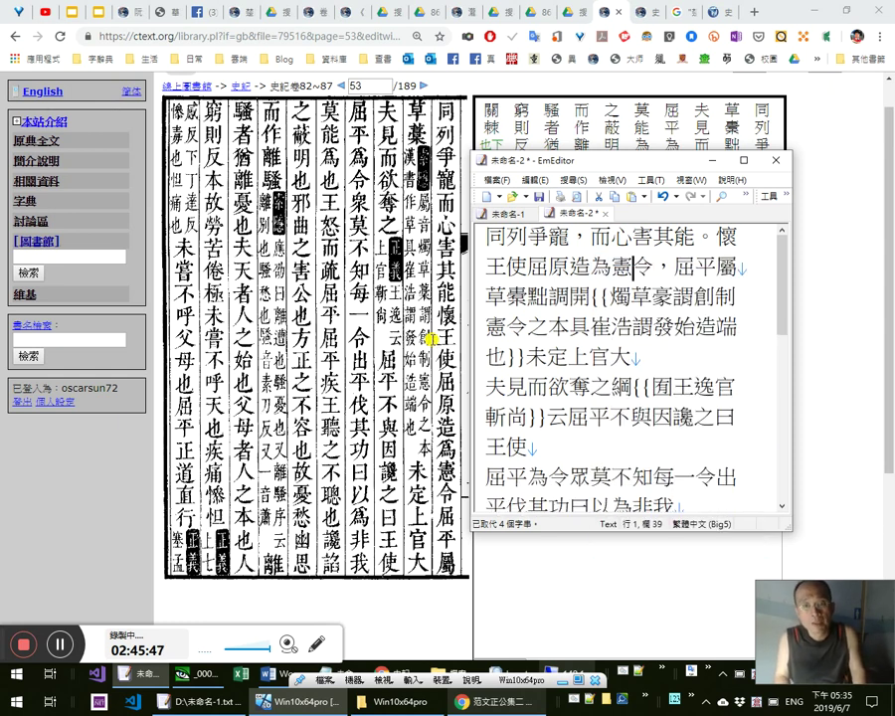
{"action": "type", "text": "法"}
{"action": "key", "text": "Left"}
{"action": "key", "text": "Delete"}
{"action": "key", "text": "Right"}
{"action": "key", "text": "Left"}
{"action": "key", "text": "Left"}
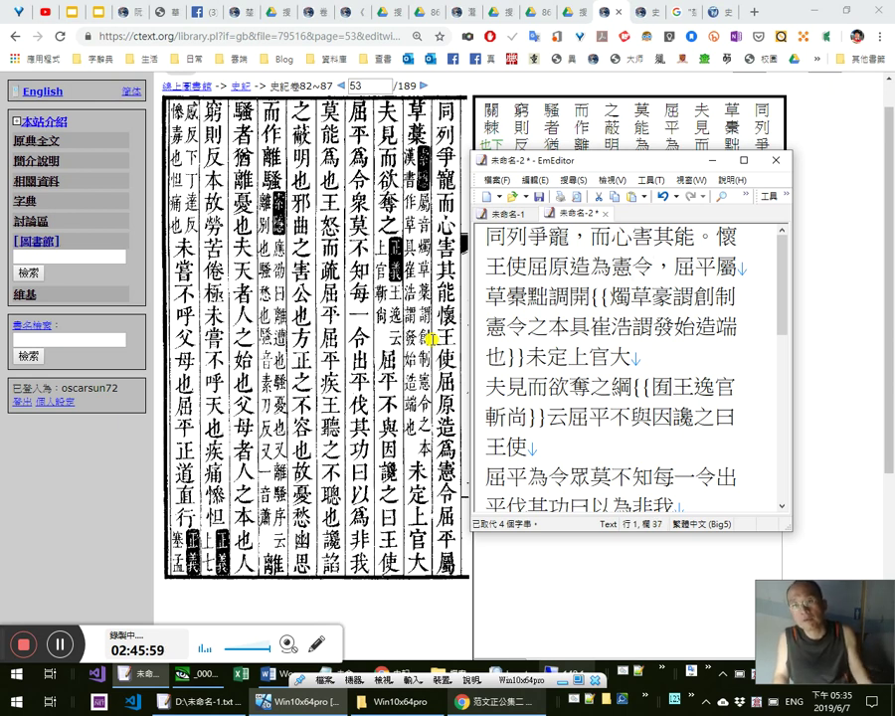
Add a comma after the opening 草橐 of the second line
{"action": "key", "text": "Right"}
{"action": "key", "text": "Right"}
{"action": "key", "text": "Right"}
{"action": "key", "text": "Right"}
{"action": "key", "text": "Right"}
{"action": "key", "text": "Right"}
{"action": "key", "text": "Right"}
{"action": "key", "text": "Right"}
{"action": "key", "text": "Right"}
{"action": "type", "text": "，"}
Examine the end of the first line again, including the wording 屈平屬 and the character 屬
{"action": "key", "text": "Up"}
{"action": "key", "text": "End"}
{"action": "key", "text": "shift+Left"}
{"action": "key", "text": "Left"}
{"action": "key", "text": "Left"}
{"action": "key", "text": "Left"}
{"action": "key", "text": "Left"}
{"action": "key", "text": "Left"}
{"action": "key", "text": "Left"}
{"action": "key", "text": "Left"}
{"action": "key", "text": "Left"}
{"action": "key", "text": "shift+Right"}
{"action": "key", "text": "shift+Right"}
{"action": "key", "text": "End"}
{"action": "key", "text": "shift+Left"}
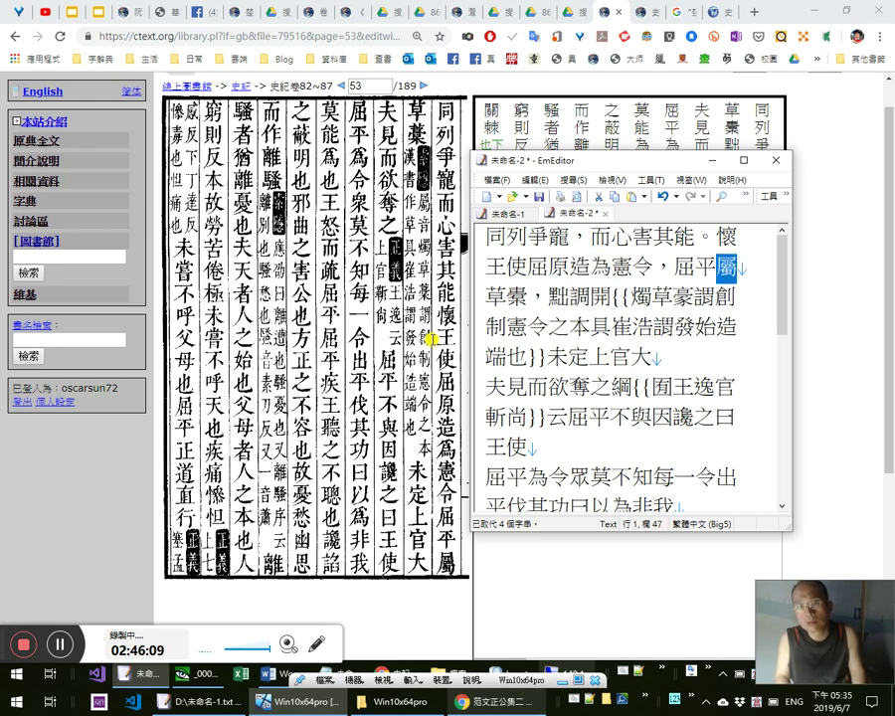
Recheck 屬 at the end of the first line, and replace the second character of the following line with 藁 to read 草藁
{"action": "key", "text": "Right"}
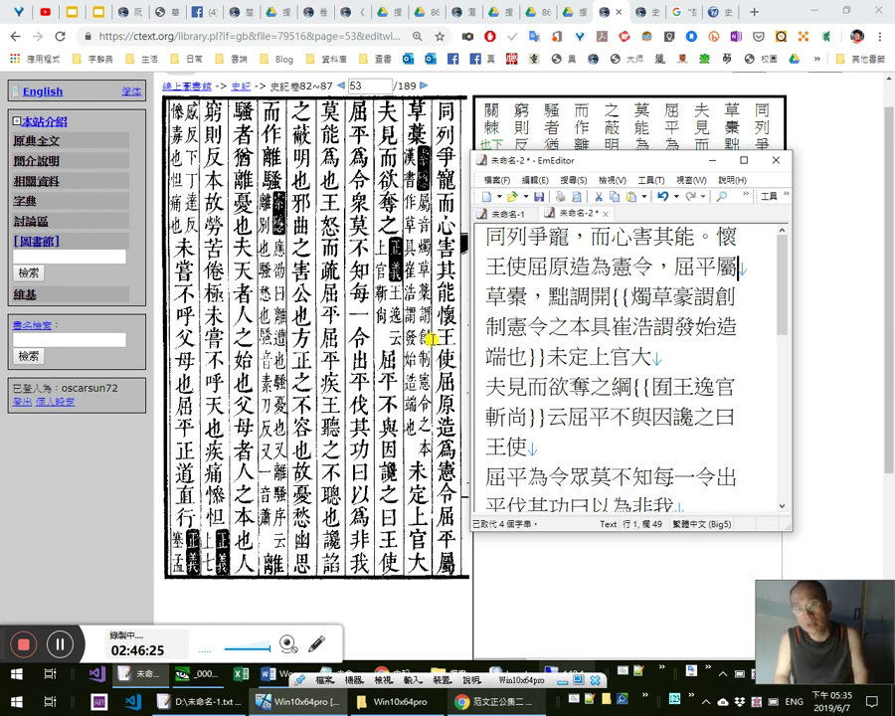
{"action": "key", "text": "shift+Left"}
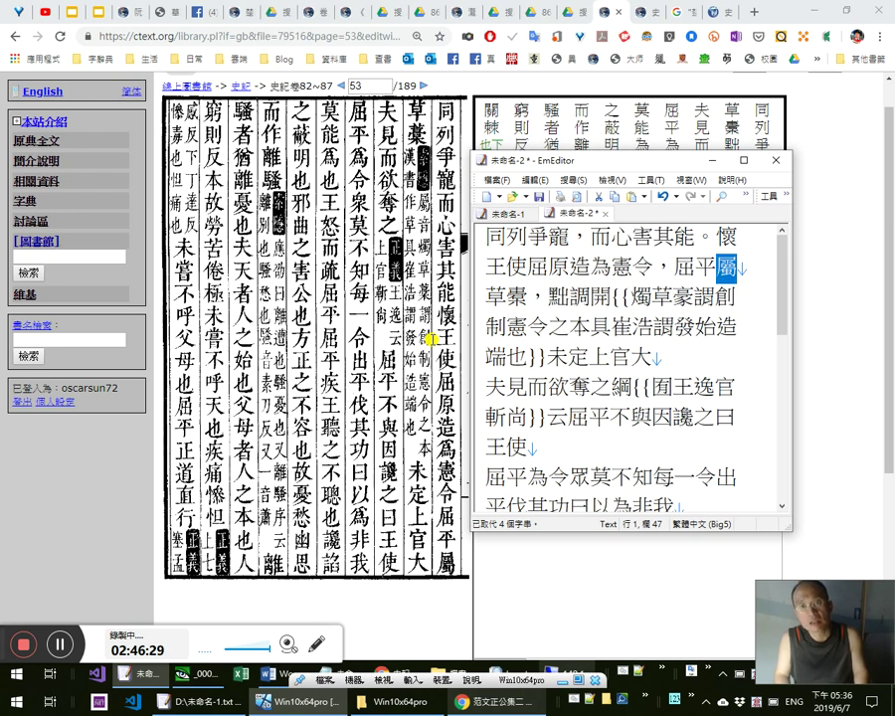
{"action": "key", "text": "Right"}
{"action": "key", "text": "shift+Right"}
{"action": "key", "text": "shift+Right"}
{"action": "key", "text": "Right"}
{"action": "key", "text": "shift+Left"}
{"action": "type", "text": "壘"}
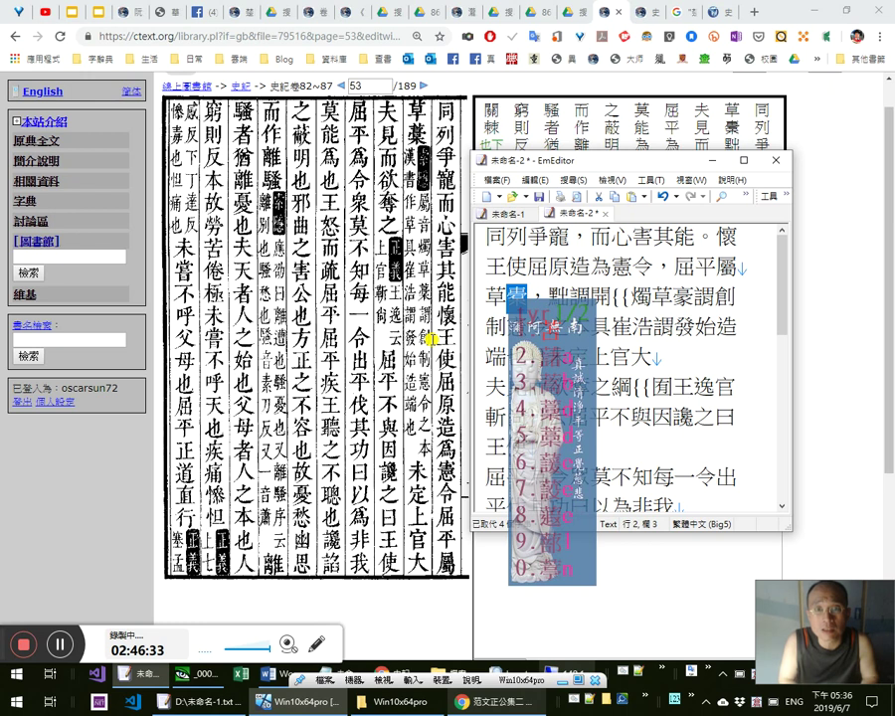
{"action": "key", "text": "Escape"}
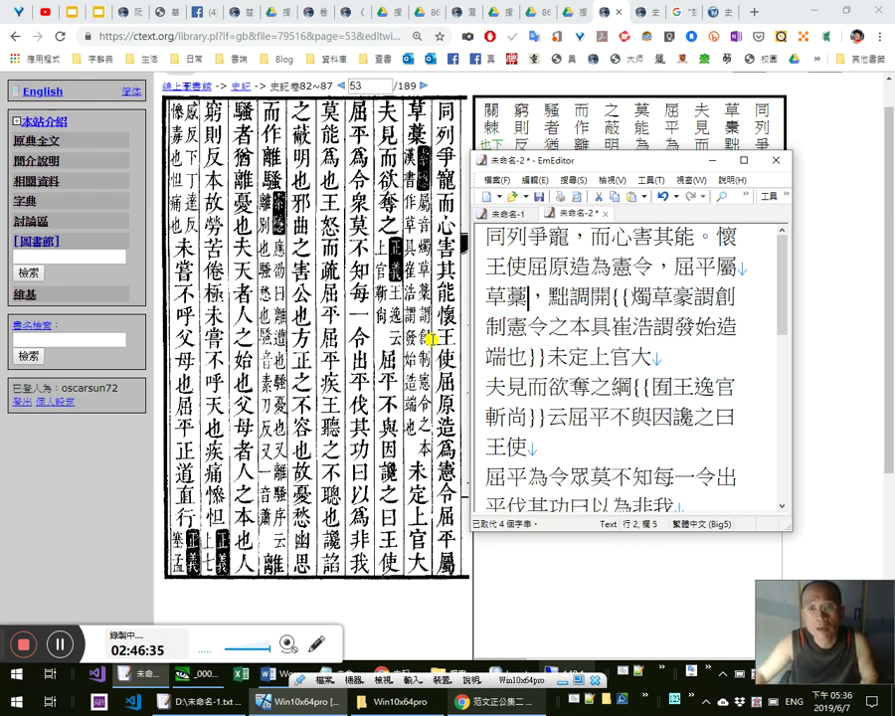
Compare the corrected 草藁 with the enlarged page scan and magnify the character in EmEditor to check its form
{"action": "left_click", "coordinate": [428, 152]}
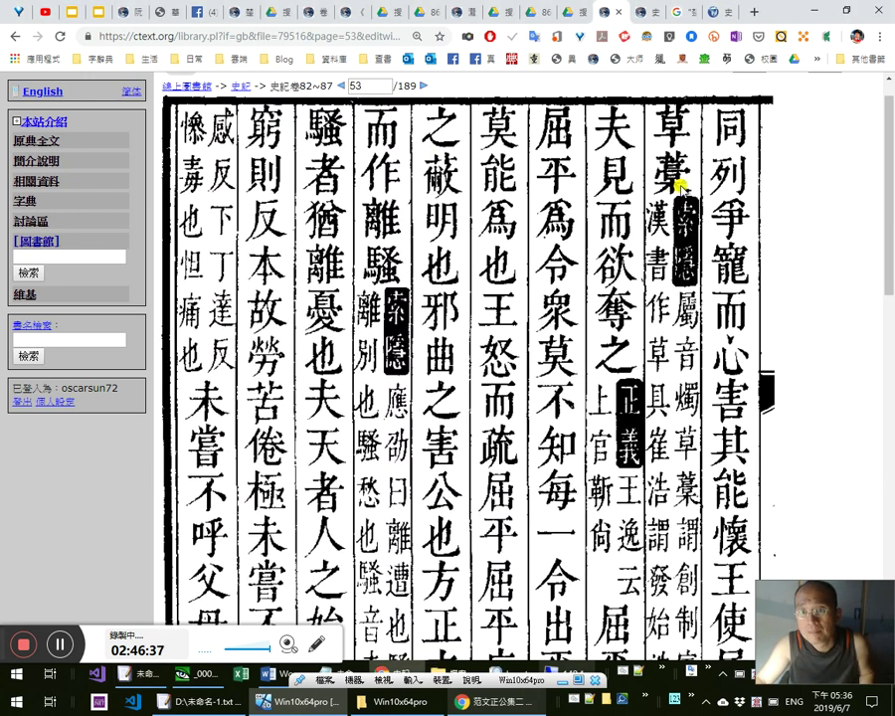
{"action": "left_click", "coordinate": [350, 211]}
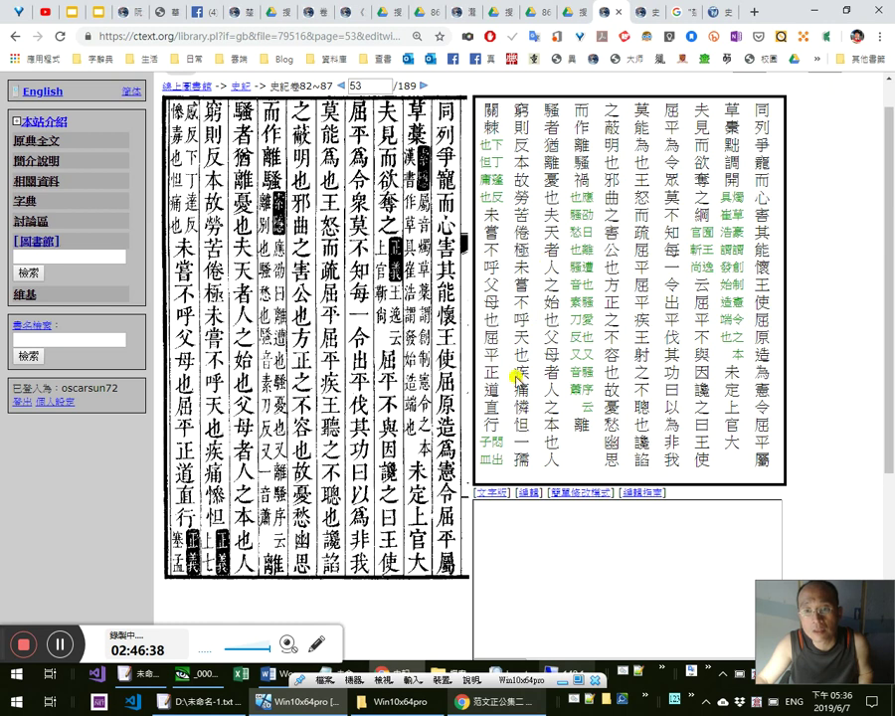
{"action": "key", "text": "alt+Tab"}
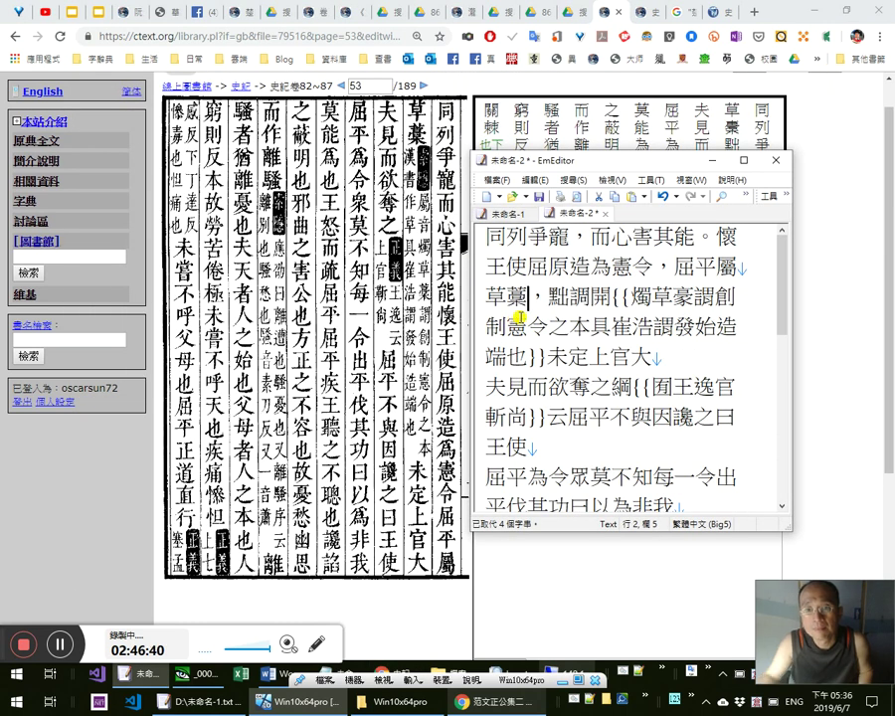
{"action": "key", "text": "super+plus"}
{"action": "key", "text": "super+Escape"}
{"action": "left_click_drag", "start_coordinate": [508, 311], "coordinate": [527, 310]}
{"action": "key", "text": "Return"}
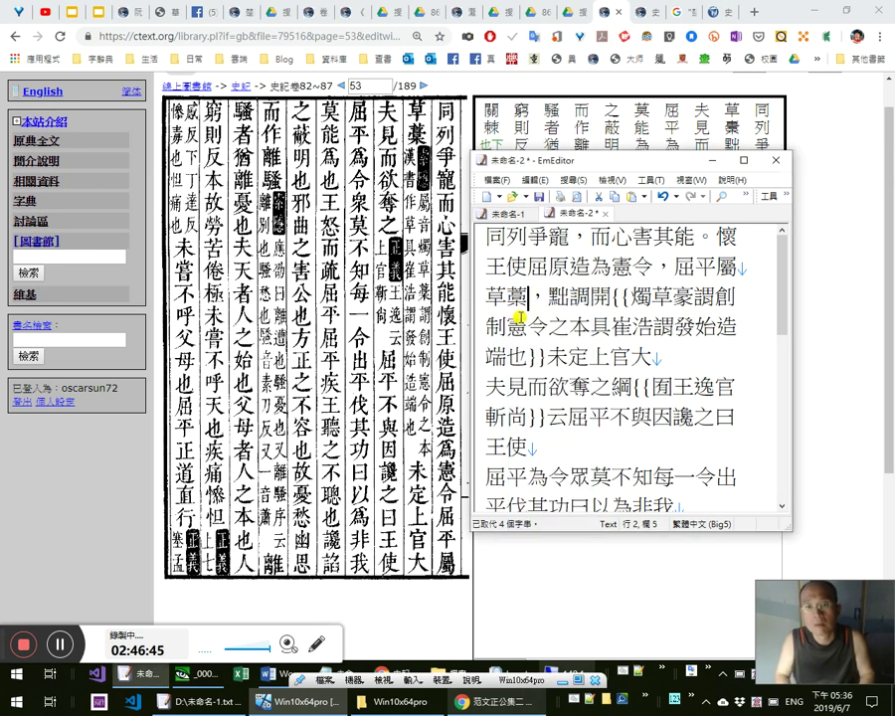
{"action": "key", "text": "super+plus"}
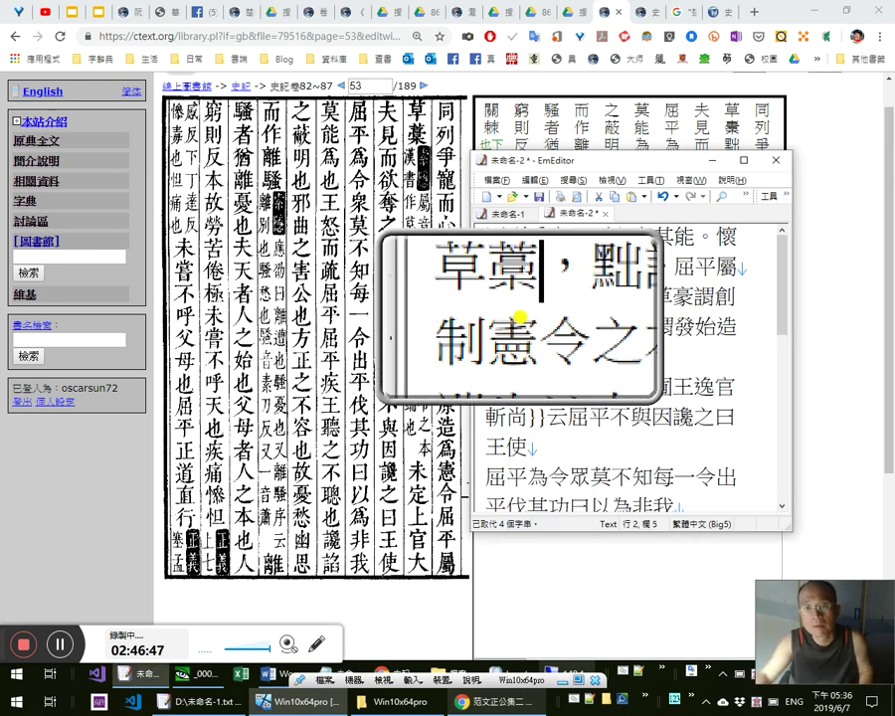
{"action": "key", "text": "super+Escape"}
Delete the stray characters 黜調開 before the braced annotation that follows 草藁
{"action": "left_click", "coordinate": [530, 321]}
{"action": "key", "text": "Up"}
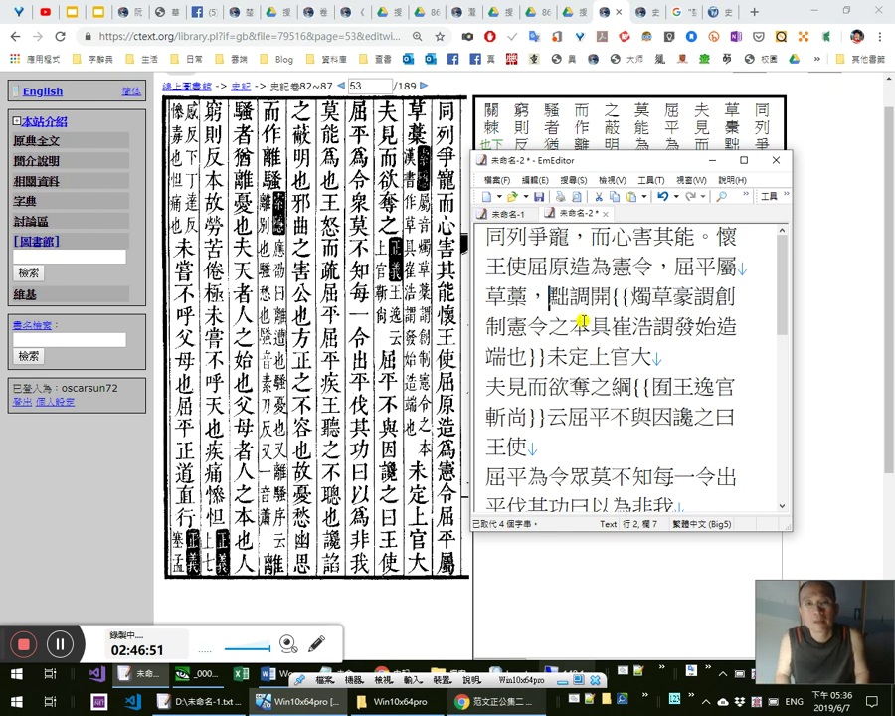
{"action": "key", "text": "shift+Right"}
{"action": "key", "text": "shift+Right"}
{"action": "key", "text": "shift+Right"}
{"action": "key", "text": "Delete"}
Insert 《索隱》： at the start of the braced annotation, before 燭草豪謂
{"action": "key", "text": "Right"}
{"action": "key", "text": "Right"}
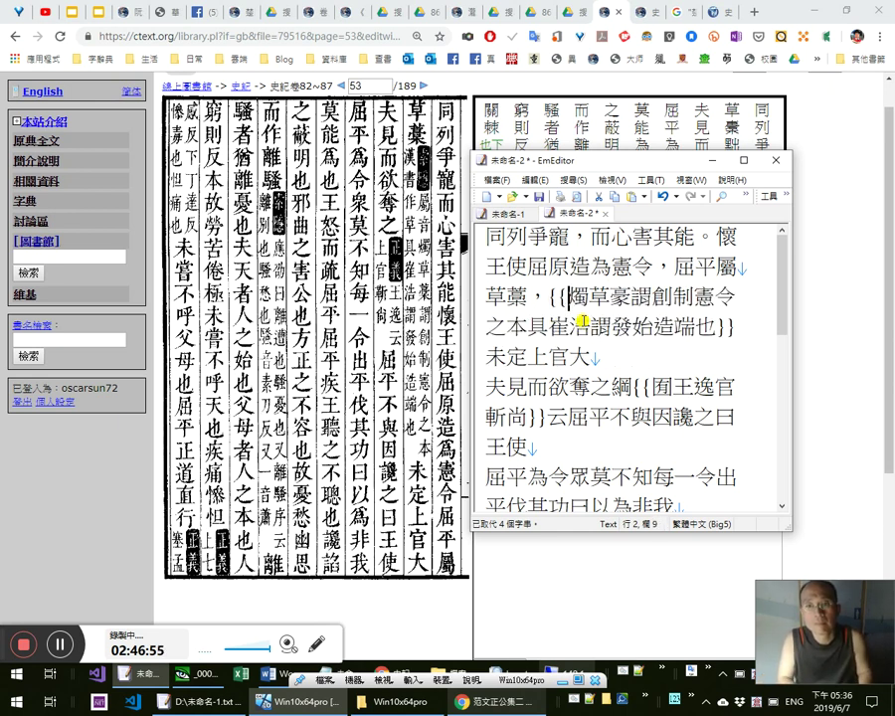
{"action": "type", "text": "anp"}
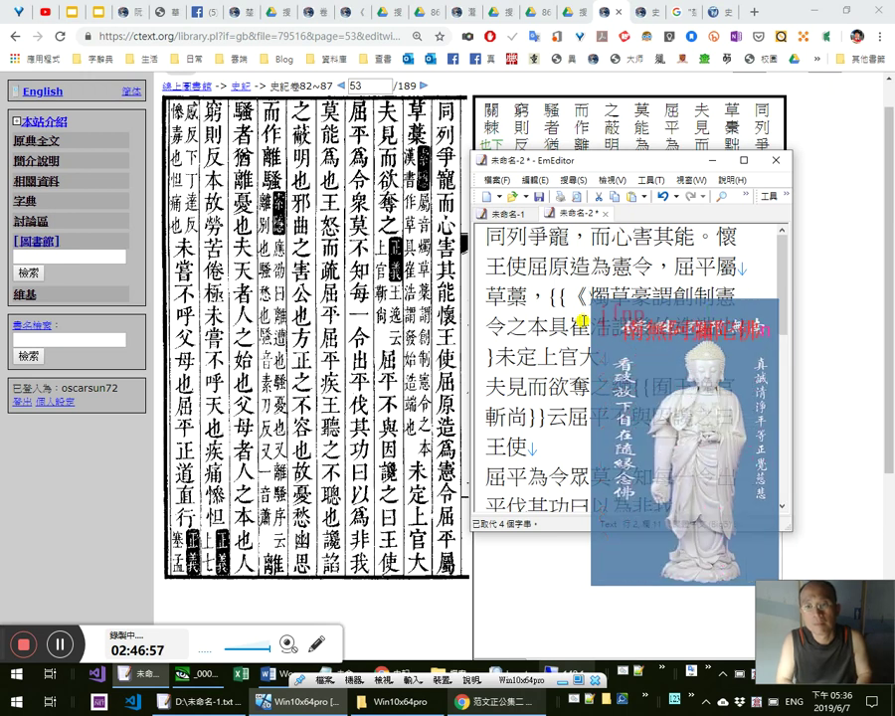
{"action": "key", "text": "BackSpace"}
{"action": "type", "text": "info"}
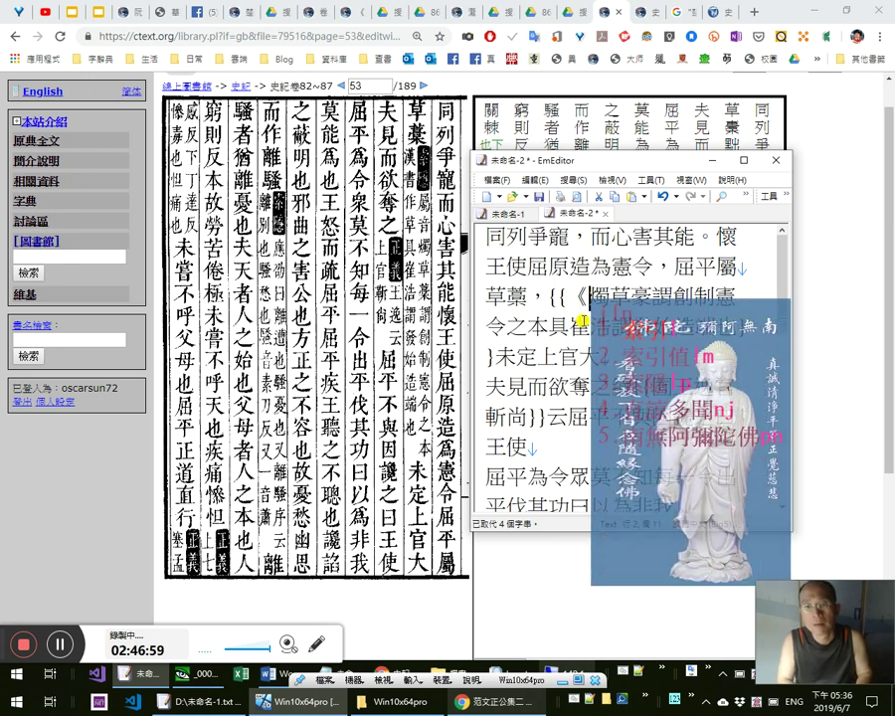
{"action": "key", "text": "space"}
{"action": "type", "text": "》："}
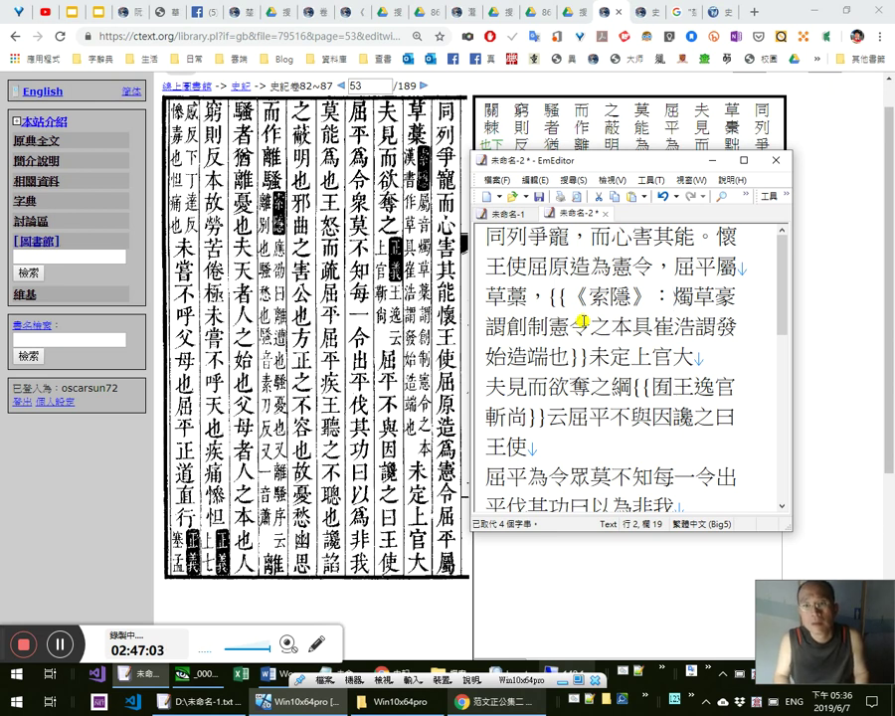
Copy the label 《索隱》 with its title marks but without the colon
{"action": "key", "text": "Left"}
{"action": "key", "text": "shift+Left"}
{"action": "key", "text": "shift+Left"}
{"action": "key", "text": "shift+Left"}
{"action": "key", "text": "shift+Left"}
{"action": "key", "text": "ctrl+c"}
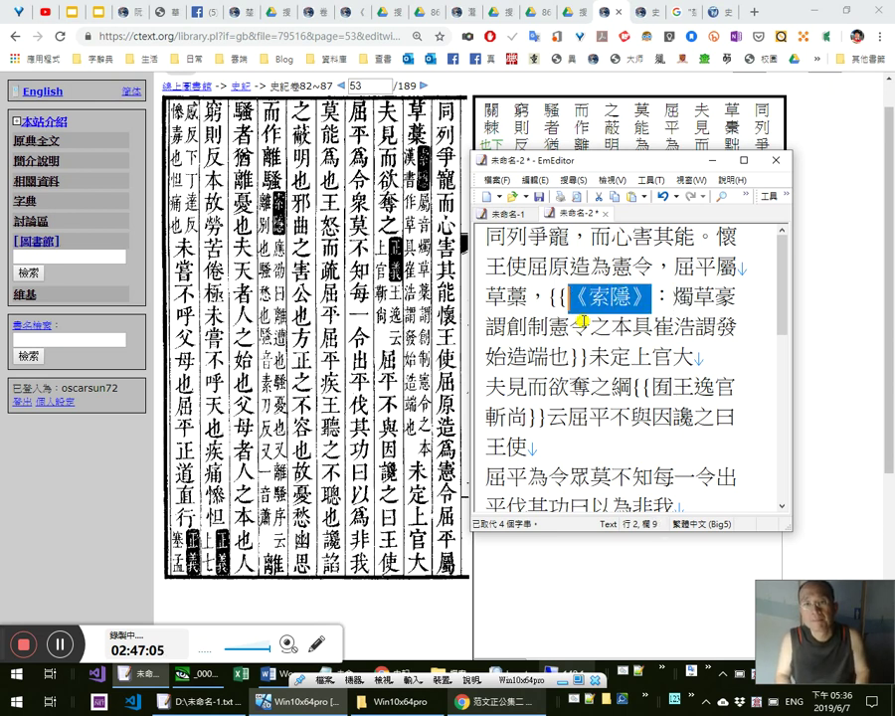
Switch to Notepad++, search all open dictionary files for 索隱, and open its standalone entry in cj5-ftzk.txt
{"action": "left_click", "coordinate": [592, 702]}
{"action": "key", "text": "ctrl+Tab"}
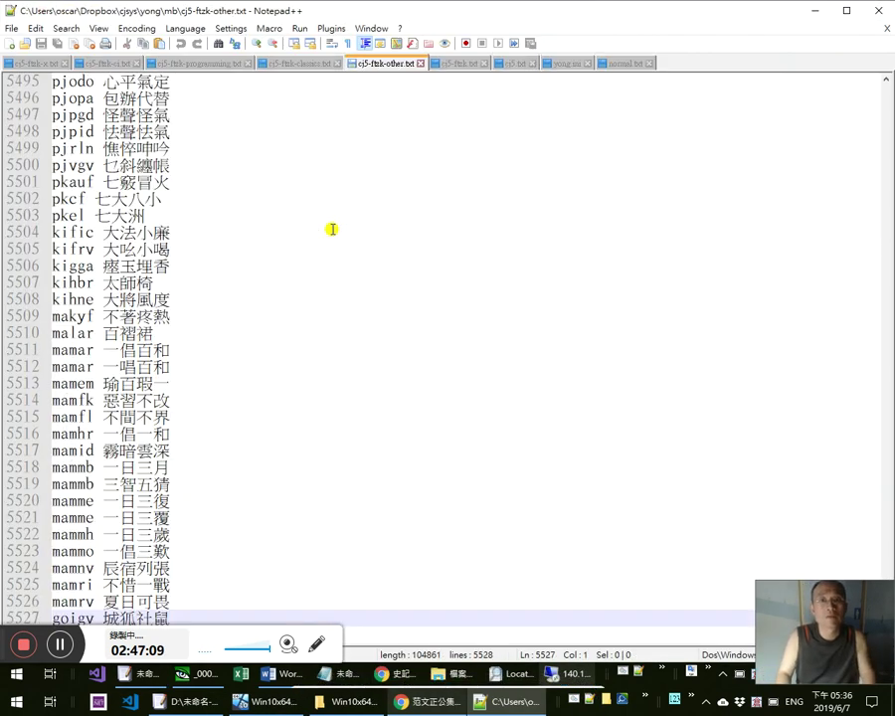
{"action": "key", "text": "ctrl+Tab"}
{"action": "key", "text": "ctrl+f"}
{"action": "type", "text": "索隱"}
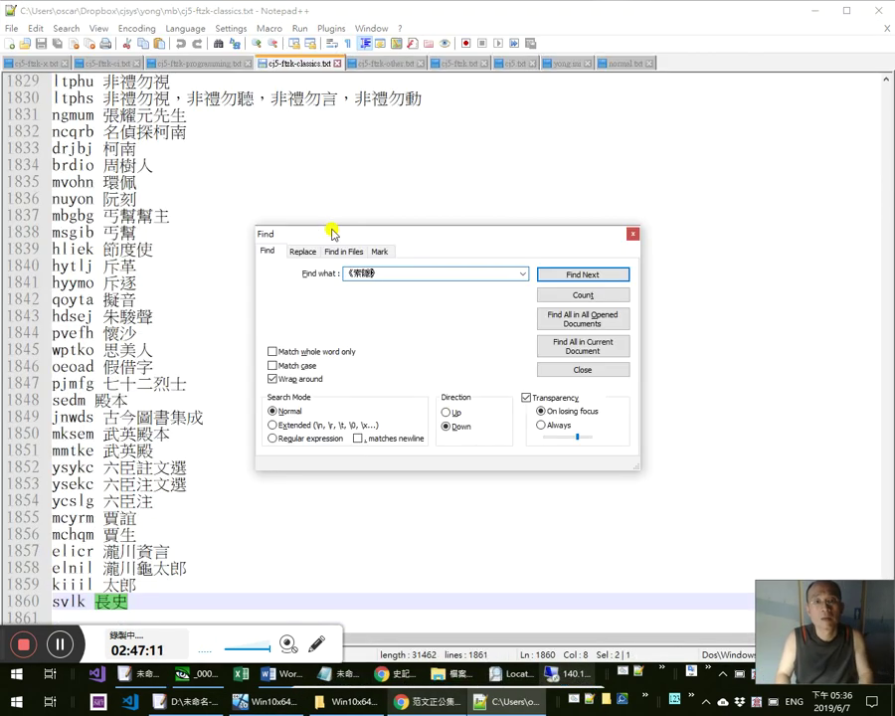
{"action": "key", "text": "alt+o"}
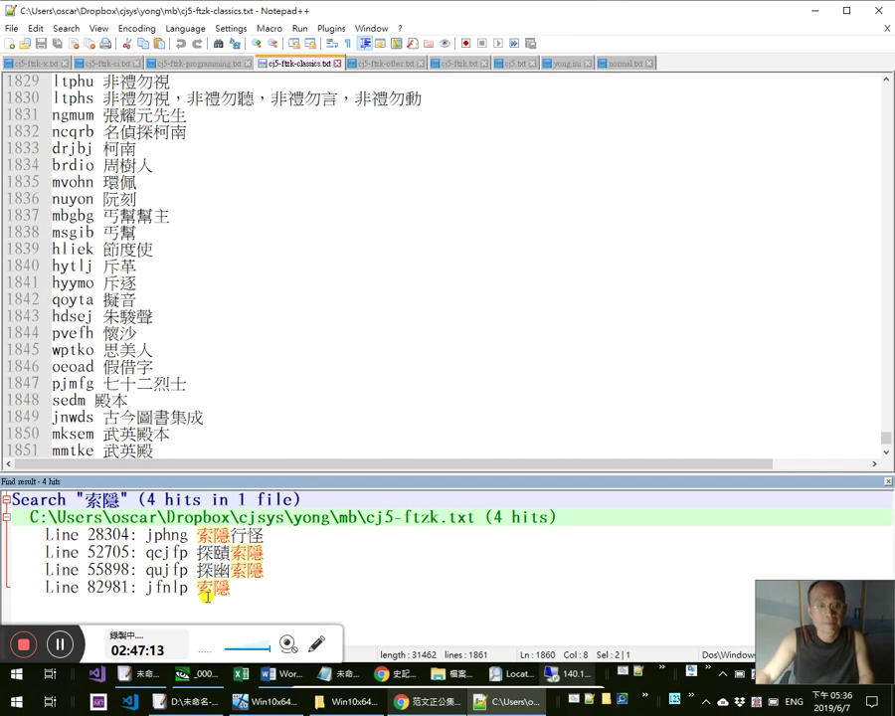
{"action": "double_click", "coordinate": [229, 589]}
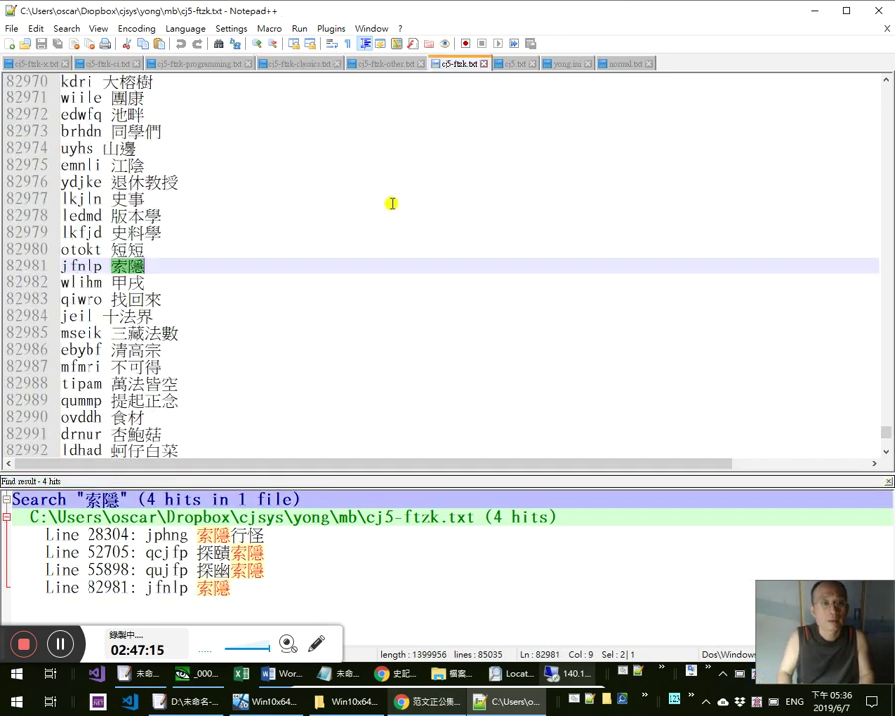
Append the entry jfnlp 《索隱》 at the end of cj5-ftzk-classics.txt
{"action": "key", "text": "ctrl+shift+Tab"}
{"action": "key", "text": "ctrl+shift+Tab"}
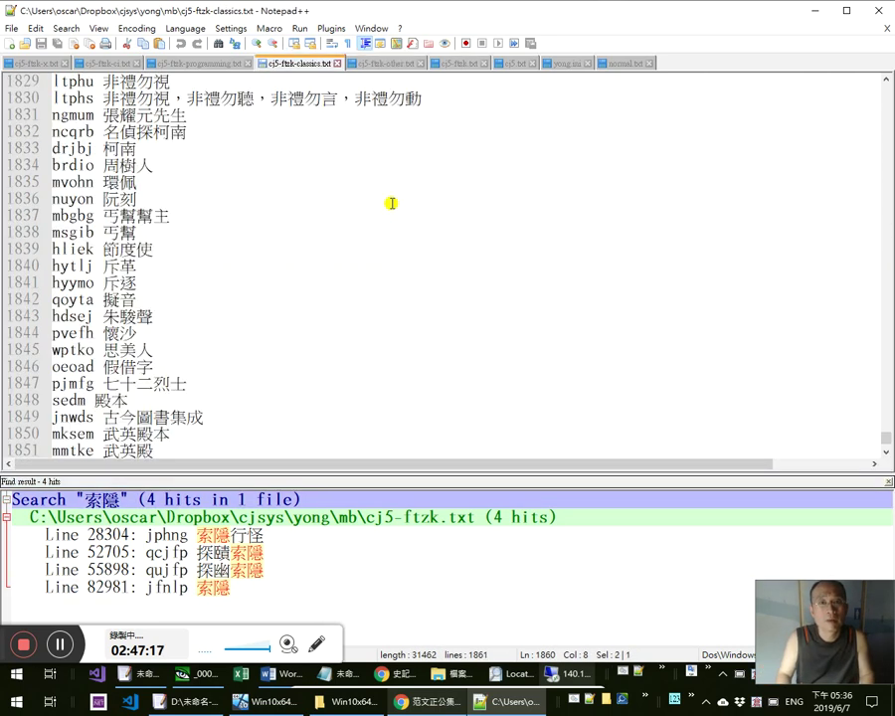
{"action": "key", "text": "ctrl+End"}
{"action": "key", "text": "ctrl+v"}
{"action": "type", "text": "jfnlp"}
{"action": "key", "text": "shift+End"}
Search all open dictionary files for 正義 and look through the matching entries and their codes
{"action": "key", "text": "ctrl+f"}
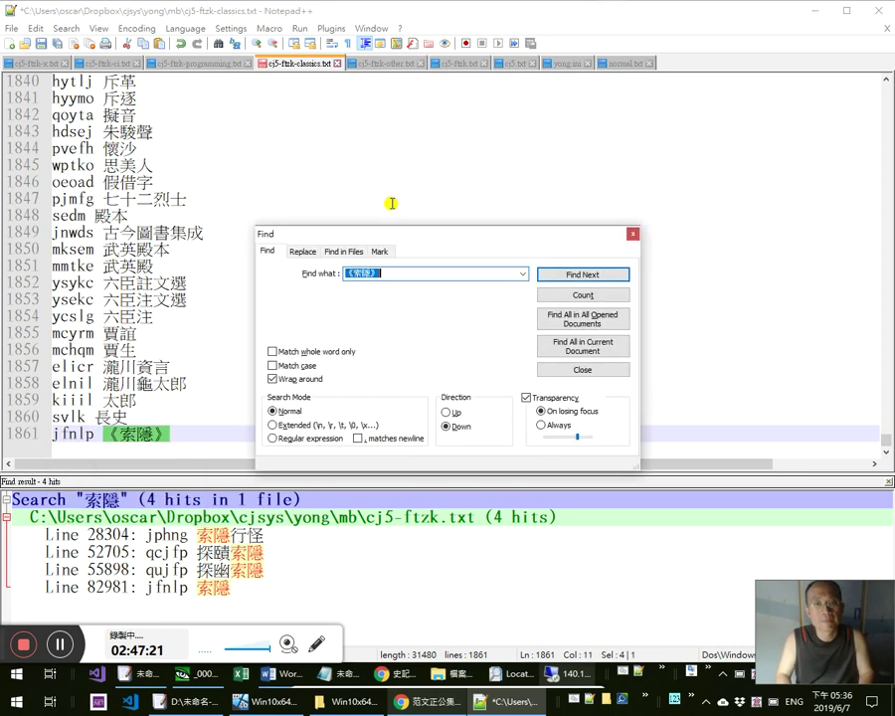
{"action": "key", "text": "Escape"}
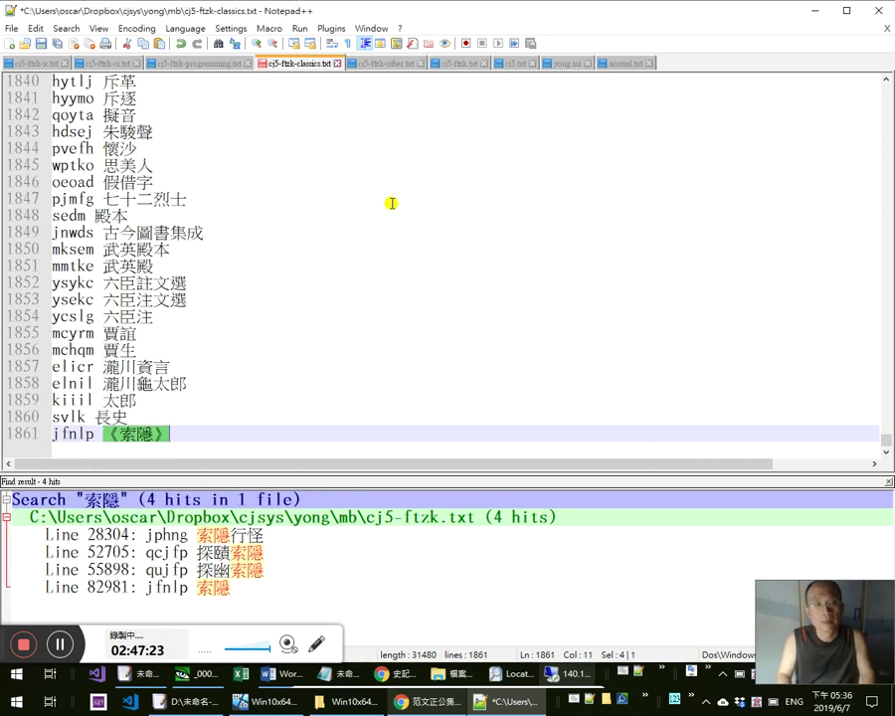
{"action": "key", "text": "ctrl+f"}
{"action": "type", "text": "mm平上去入"}
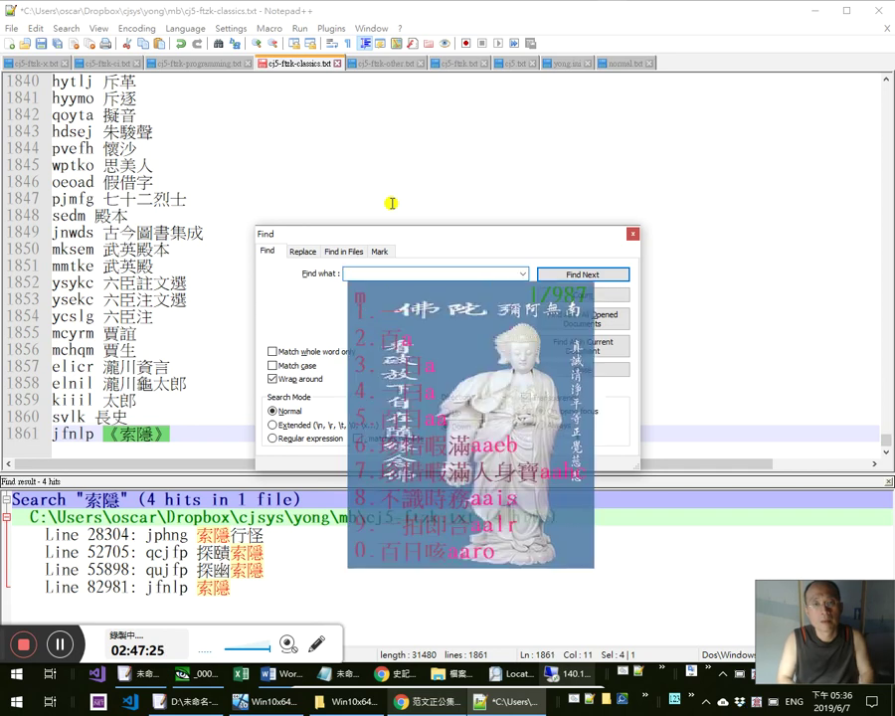
{"action": "key", "text": "ctrl+a"}
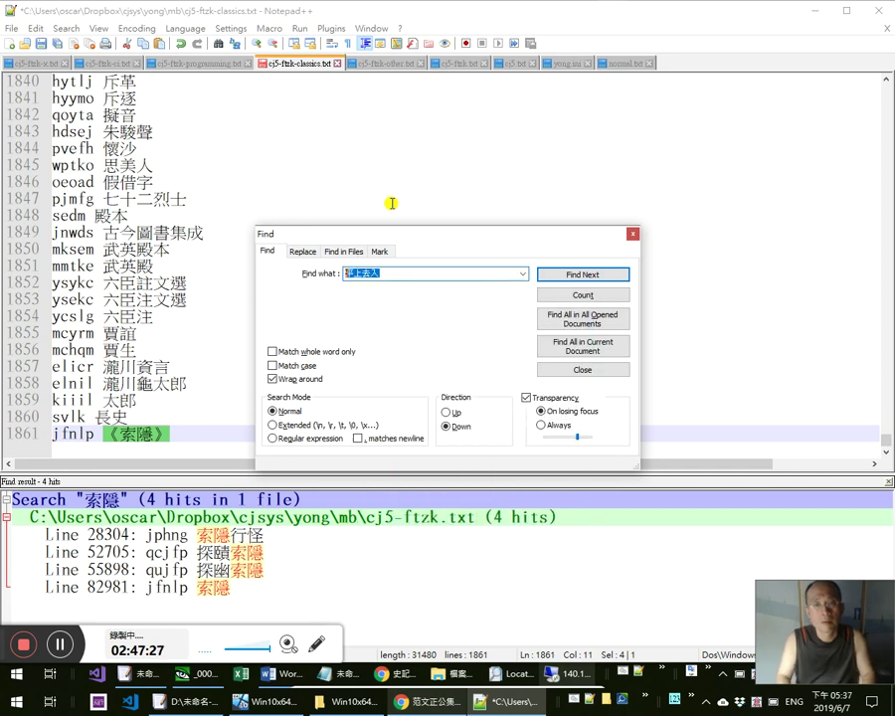
{"action": "type", "text": "正義"}
{"action": "key", "text": "alt+o"}
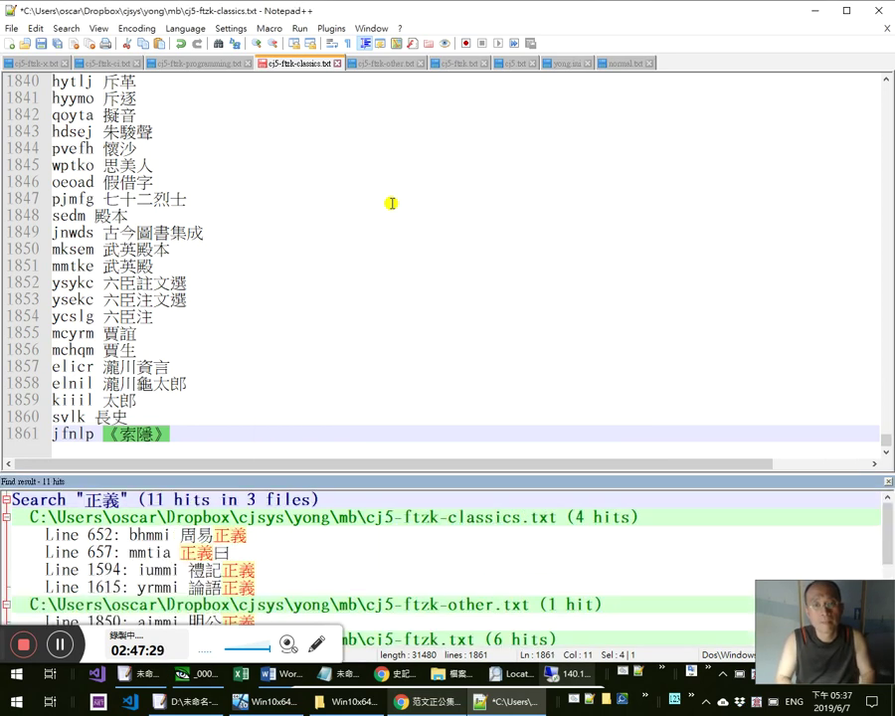
{"action": "scroll", "coordinate": [286, 559], "scroll_direction": "down", "scroll_amount": 2}
{"action": "scroll", "coordinate": [287, 560], "scroll_direction": "down", "scroll_amount": 1}
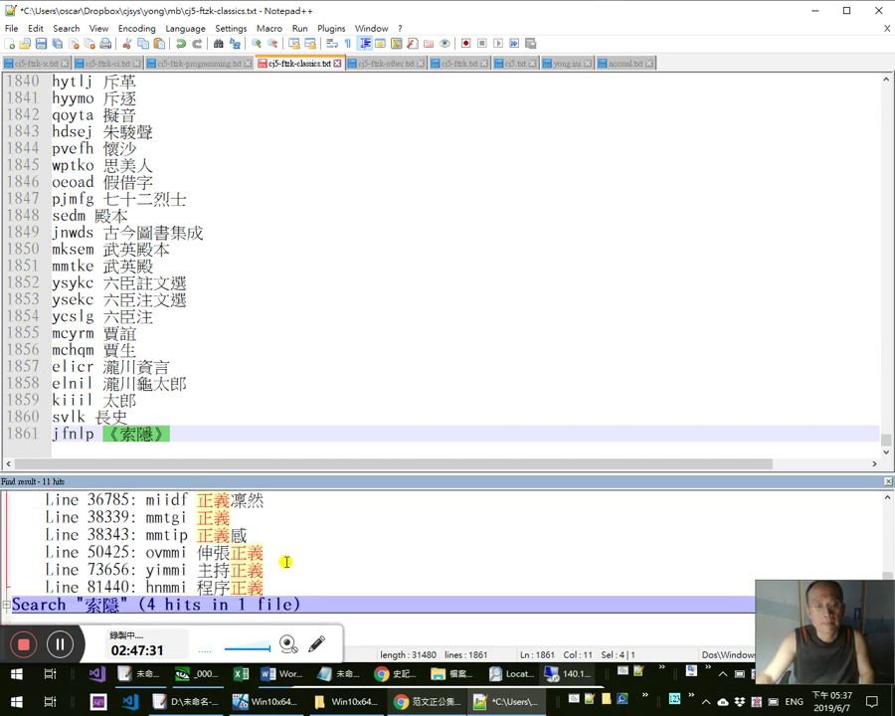
{"action": "scroll", "coordinate": [287, 563], "scroll_direction": "up", "scroll_amount": 3}
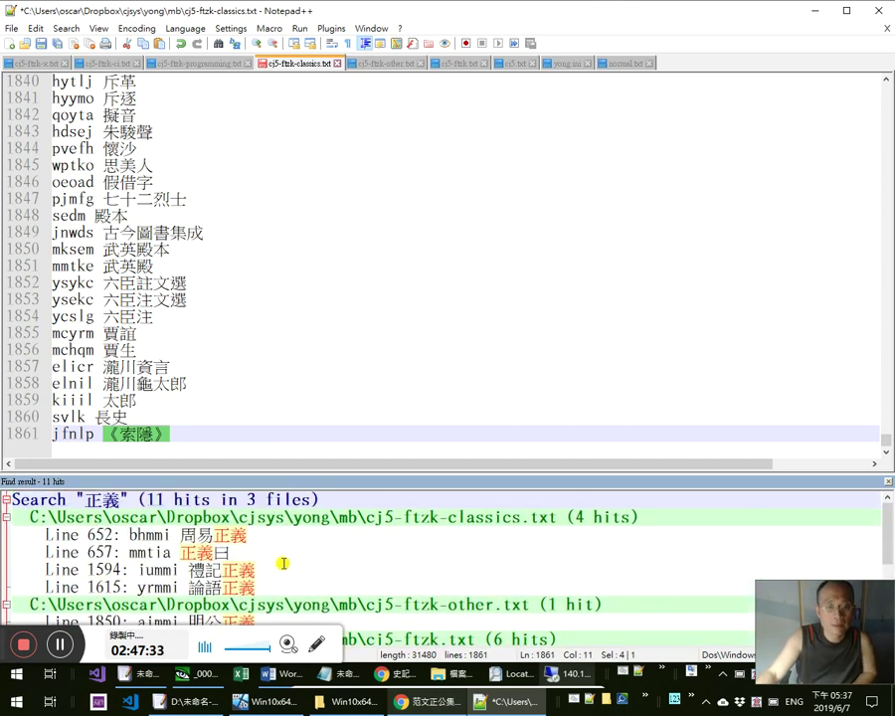
{"action": "scroll", "coordinate": [515, 602], "scroll_direction": "down", "scroll_amount": 3}
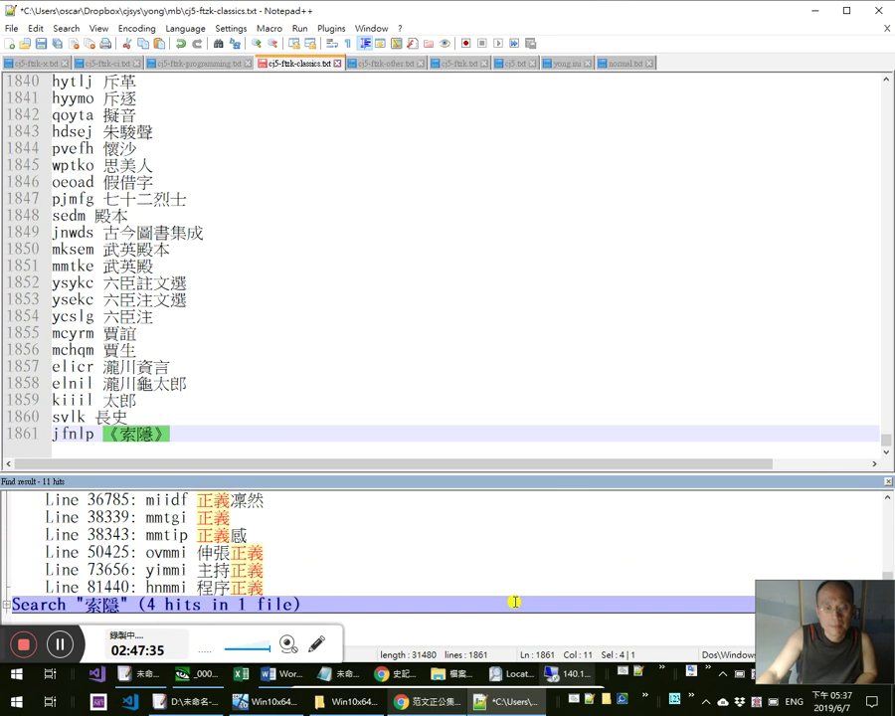
{"action": "scroll", "coordinate": [516, 585], "scroll_direction": "up", "scroll_amount": 3}
{"action": "scroll", "coordinate": [516, 575], "scroll_direction": "down", "scroll_amount": 3}
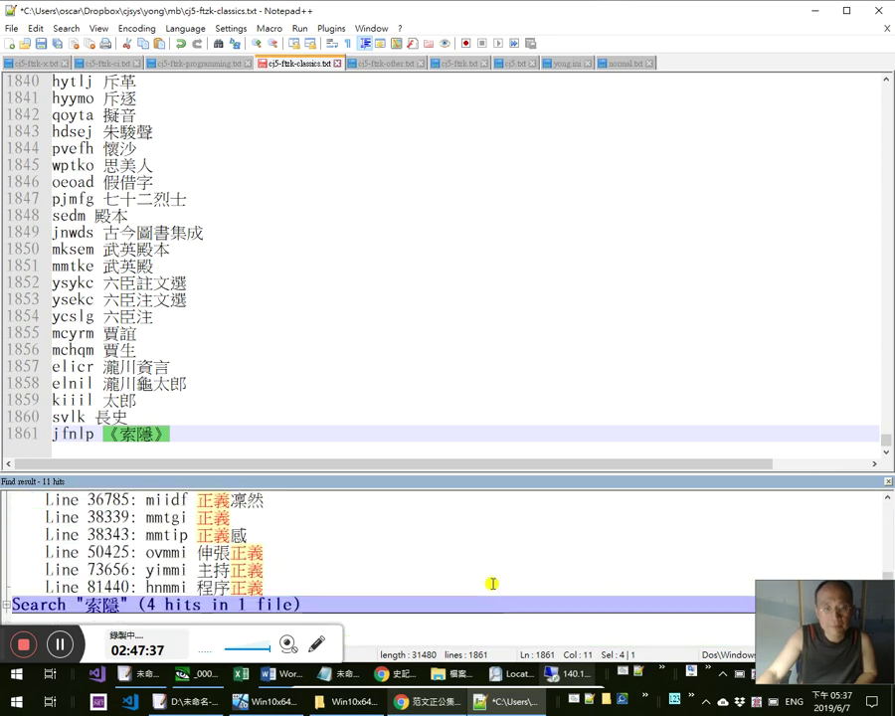
{"action": "scroll", "coordinate": [327, 550], "scroll_direction": "up", "scroll_amount": 3}
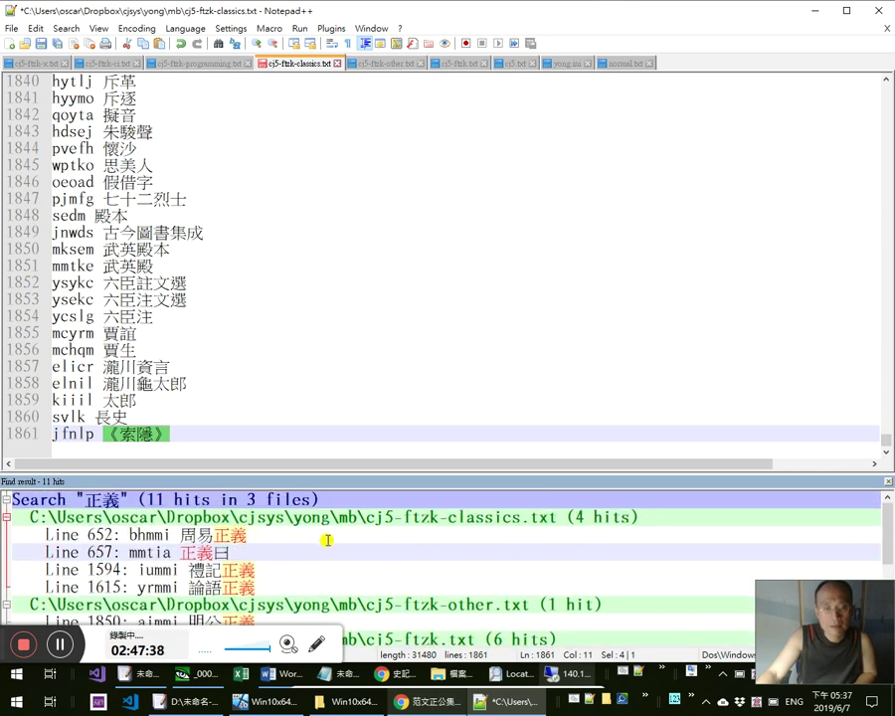
Duplicate the mmtia 正義曰 entry in cj5-ftzk-classics.txt and add title marks so one copy reads 《正義》曰
{"action": "double_click", "coordinate": [239, 554]}
{"action": "left_click", "coordinate": [340, 295]}
{"action": "key", "text": "Up"}
{"action": "key", "text": "Up"}
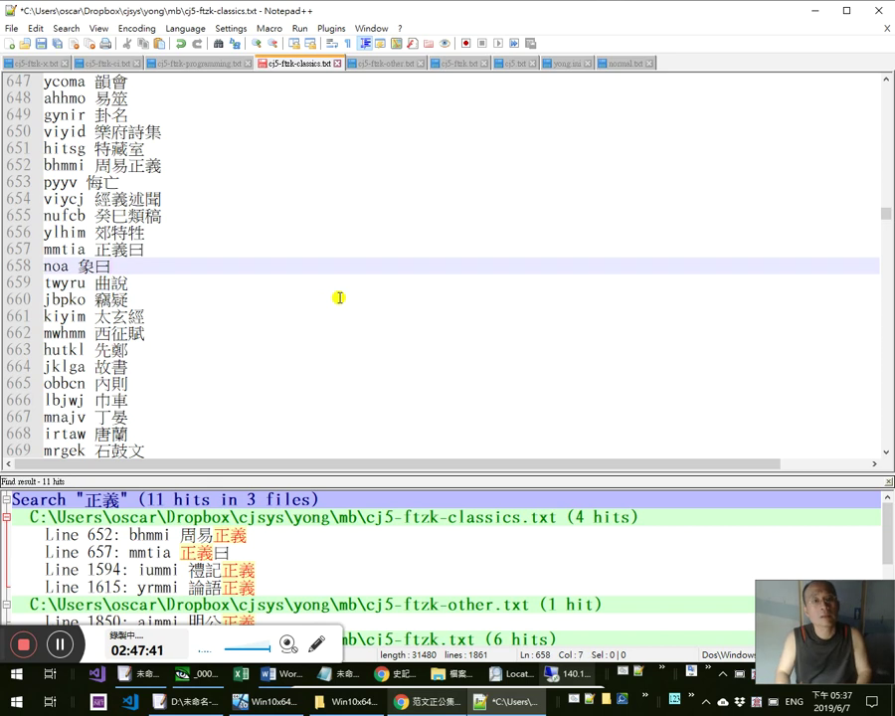
{"action": "key", "text": "Up"}
{"action": "key", "text": "ctrl+d"}
{"action": "key", "text": "Left"}
{"action": "type", "text": "《"}
{"action": "key", "text": "Right"}
{"action": "key", "text": "Right"}
{"action": "type", "text": "》"}
{"action": "key", "text": "Down"}
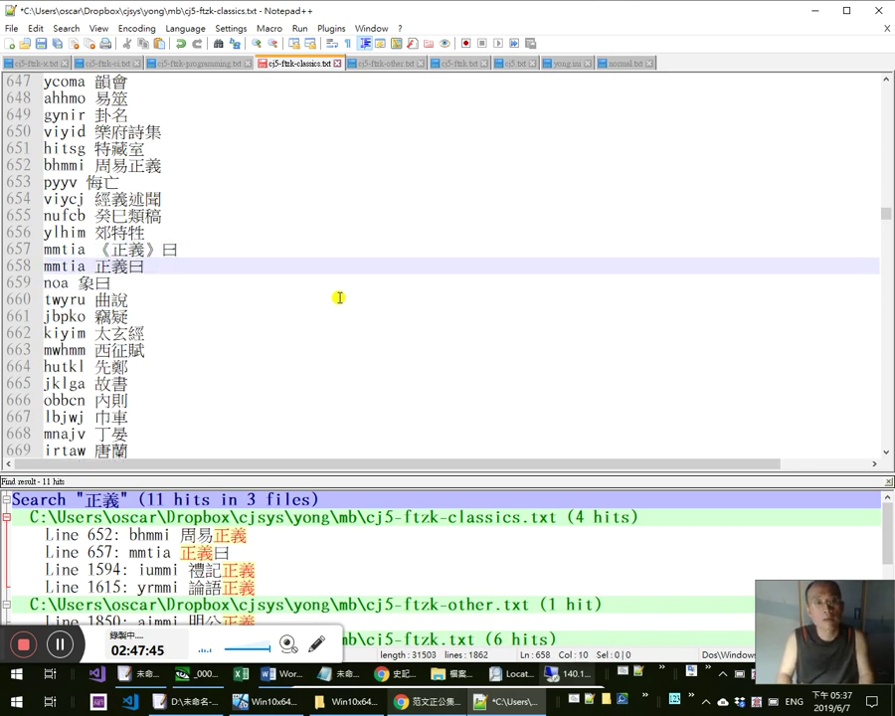
Duplicate the mmtia 《正義》曰 entry and remove 曰 from one copy so it reads 《正義》
{"action": "key", "text": "Up"}
{"action": "key", "text": "End"}
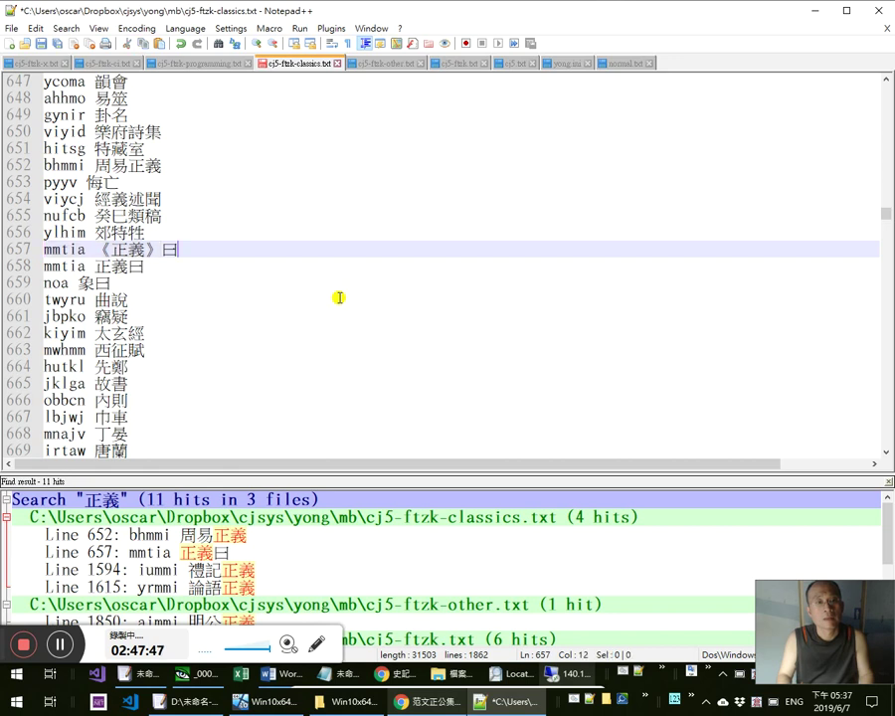
{"action": "key", "text": "ctrl+d"}
{"action": "key", "text": "BackSpace"}
{"action": "key", "text": "Home"}
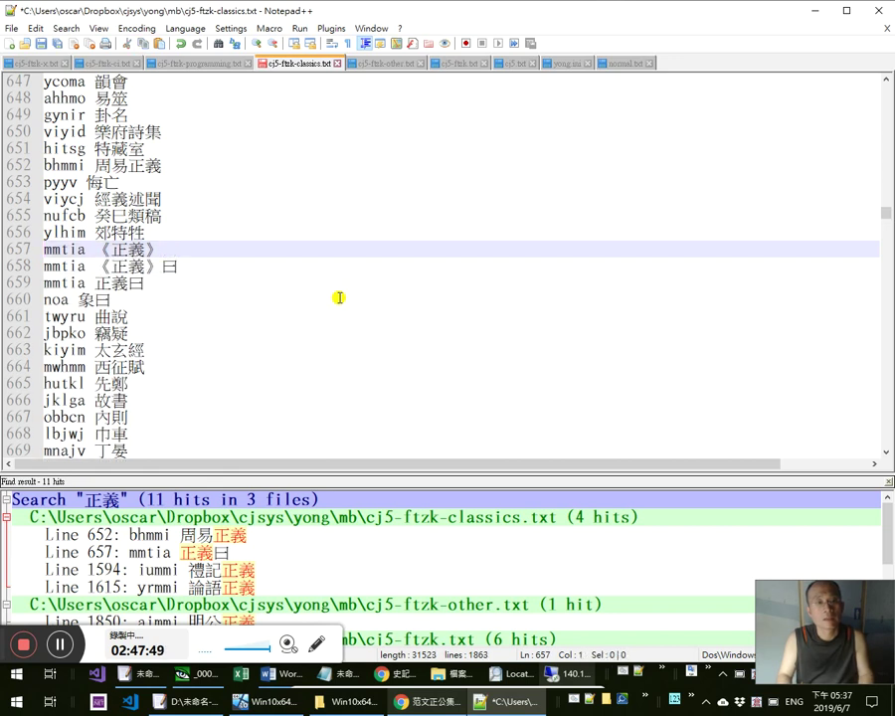
Change the code of the 《正義》 entry to mmtgi and save cj5-ftzk-classics.txt
{"action": "type", "text": "mmti"}
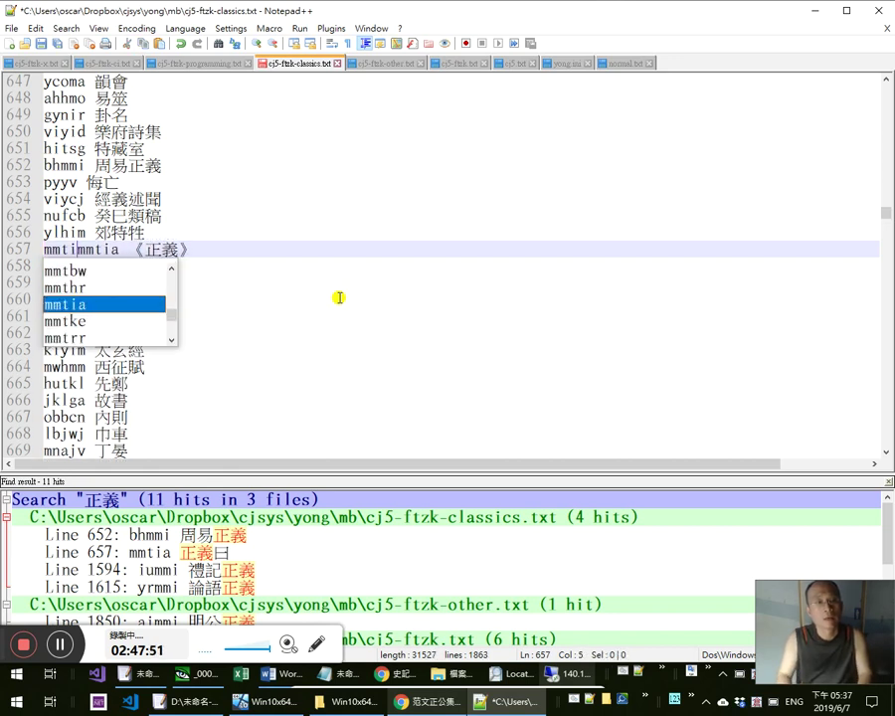
{"action": "key", "text": "Left"}
{"action": "type", "text": "g"}
{"action": "key", "text": "Right"}
{"action": "key", "text": "Delete"}
{"action": "key", "text": "Delete"}
{"action": "key", "text": "Delete"}
{"action": "key", "text": "Delete"}
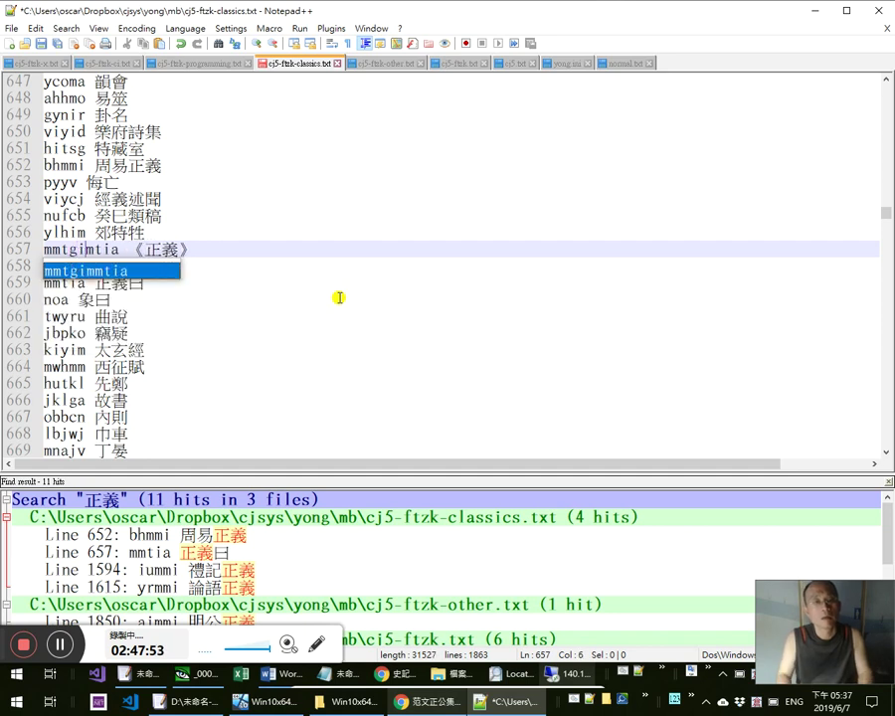
{"action": "key", "text": "Delete"}
{"action": "key", "text": "ctrl+s"}
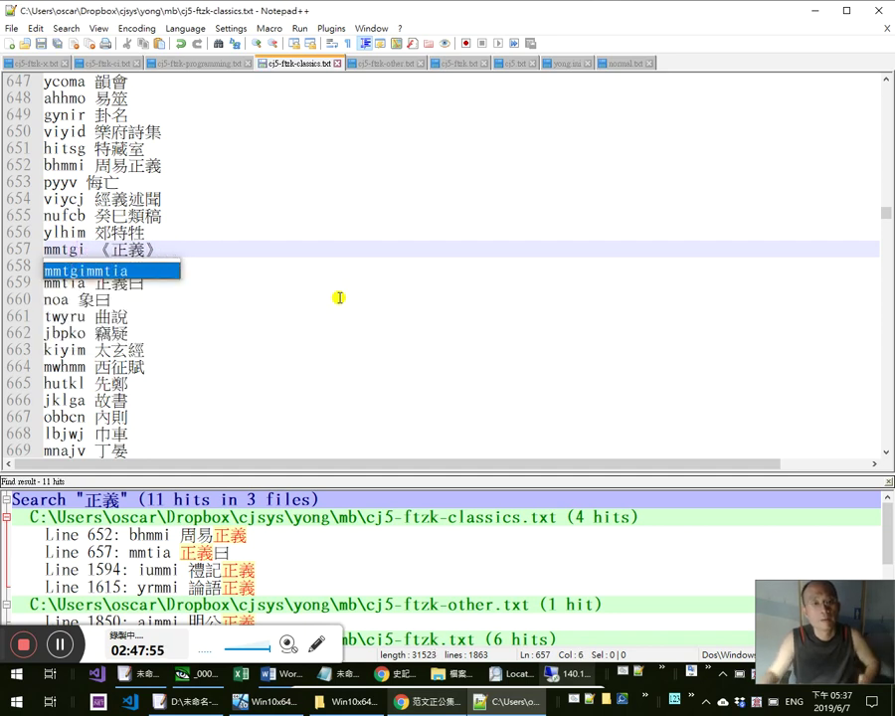
Search all open dictionary files for 集解 and look at the matching entries
{"action": "key", "text": "ctrl+f"}
{"action": "type", "text": "o任兔"}
{"action": "key", "text": "Return"}
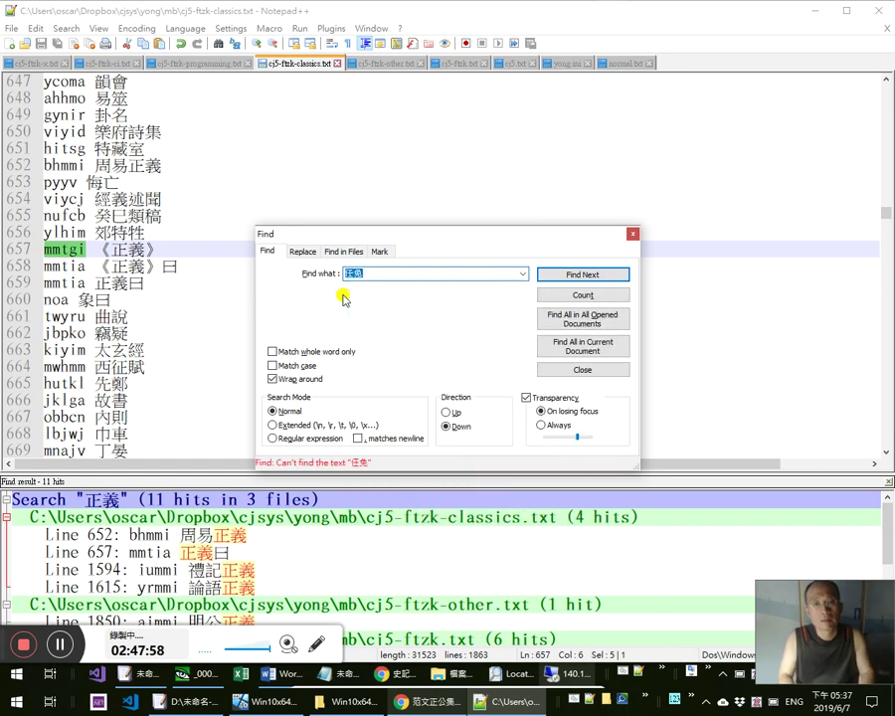
{"action": "type", "text": "a"}
{"action": "type", "text": "nbq"}
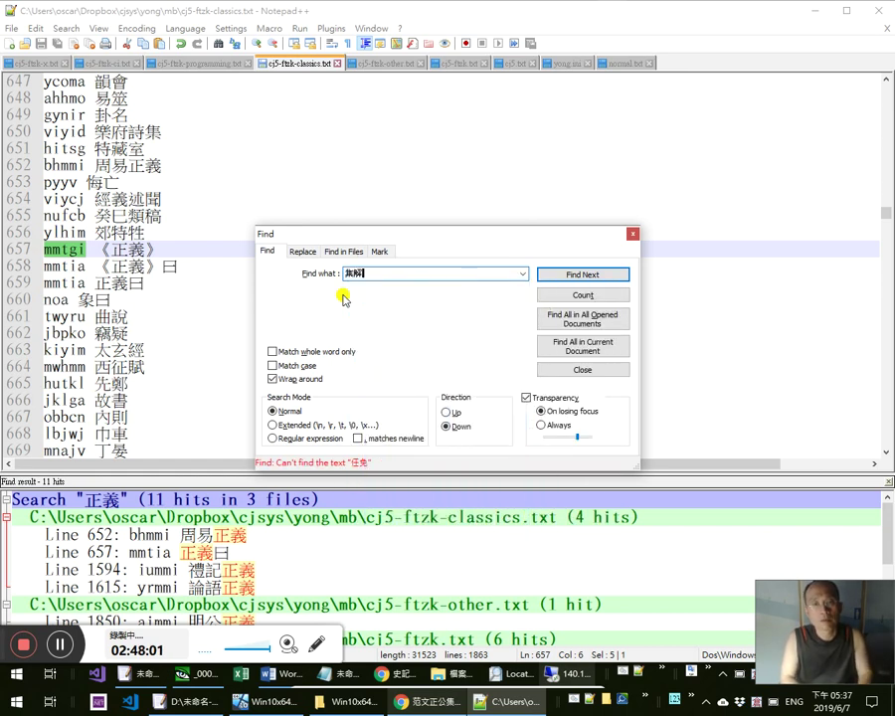
{"action": "key", "text": "Return"}
{"action": "key", "text": "alt+d"}
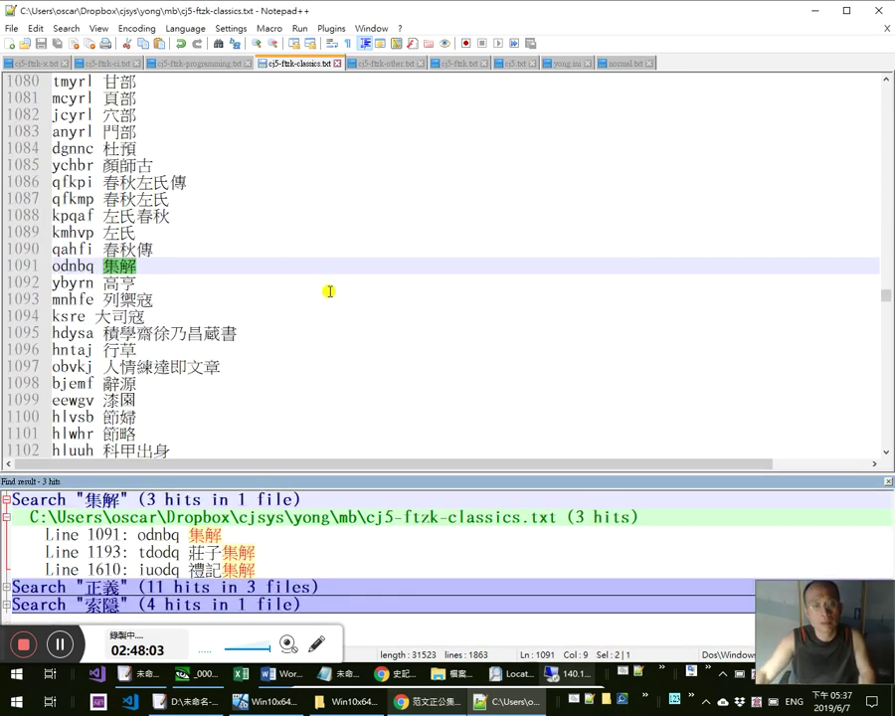
{"action": "left_click", "coordinate": [297, 561]}
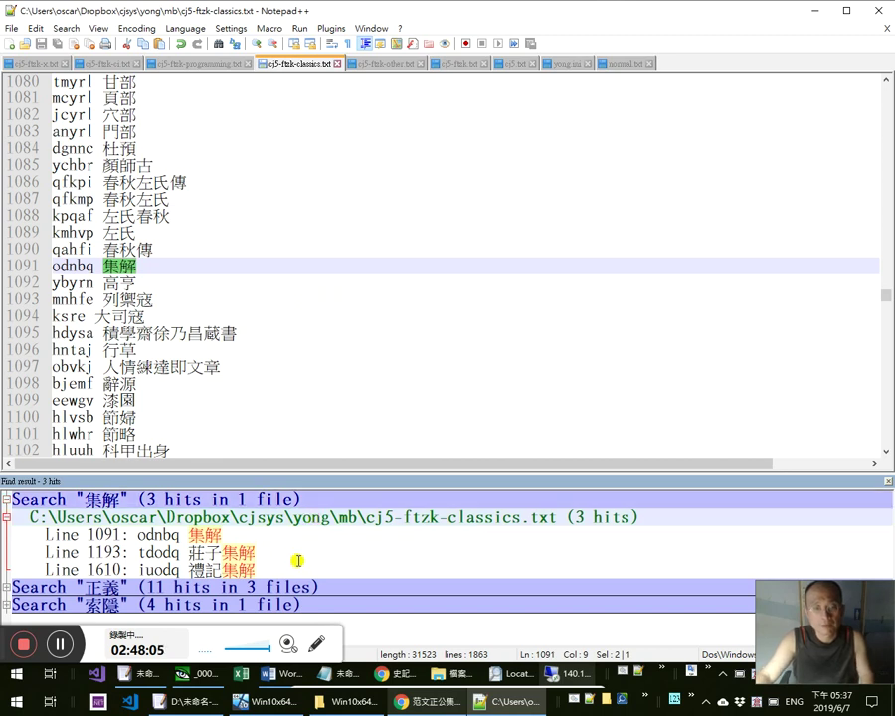
Duplicate the odnbq 集解 entry, add title marks so the copy reads 《集解》, and save and close the dictionary files
{"action": "key", "text": "Left"}
{"action": "key", "text": "ctrl+d"}
{"action": "type", "text": "《"}
{"action": "key", "text": "End"}
{"action": "type", "text": "》"}
{"action": "key", "text": "ctrl+s"}
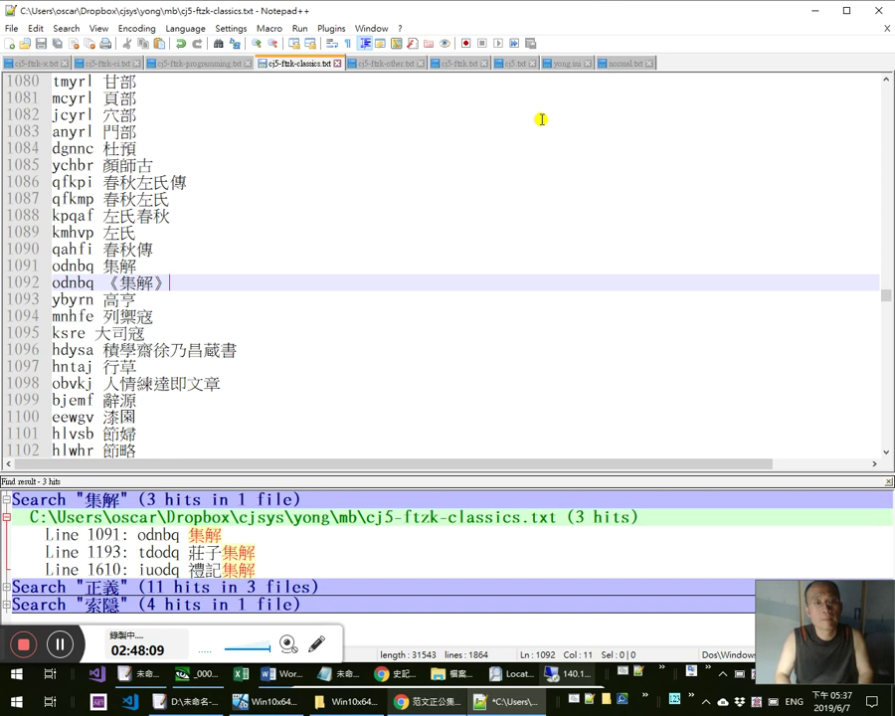
{"action": "left_click", "coordinate": [155, 217]}
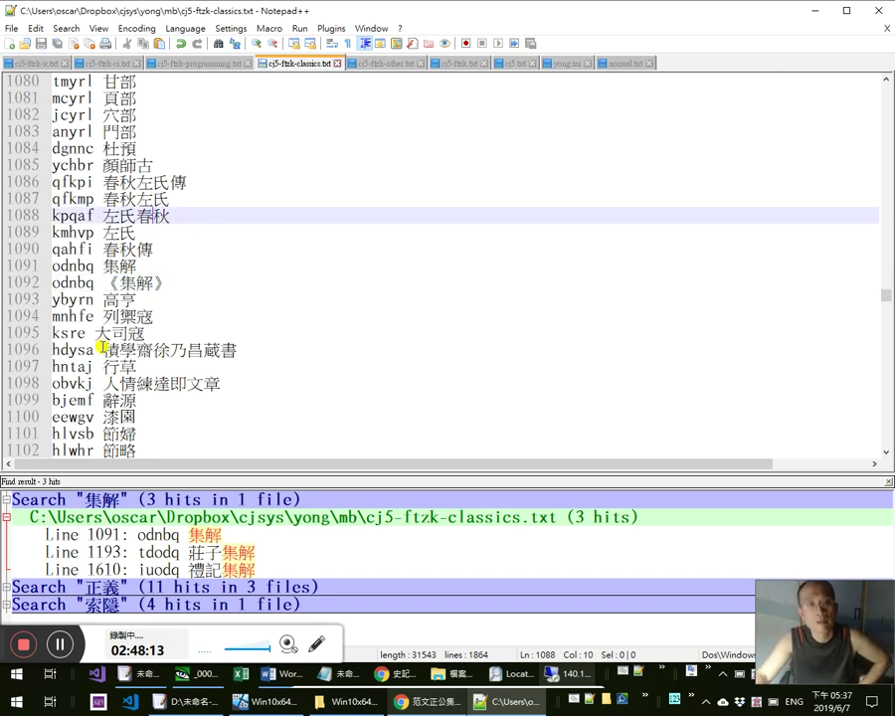
{"action": "left_click", "coordinate": [879, 12]}
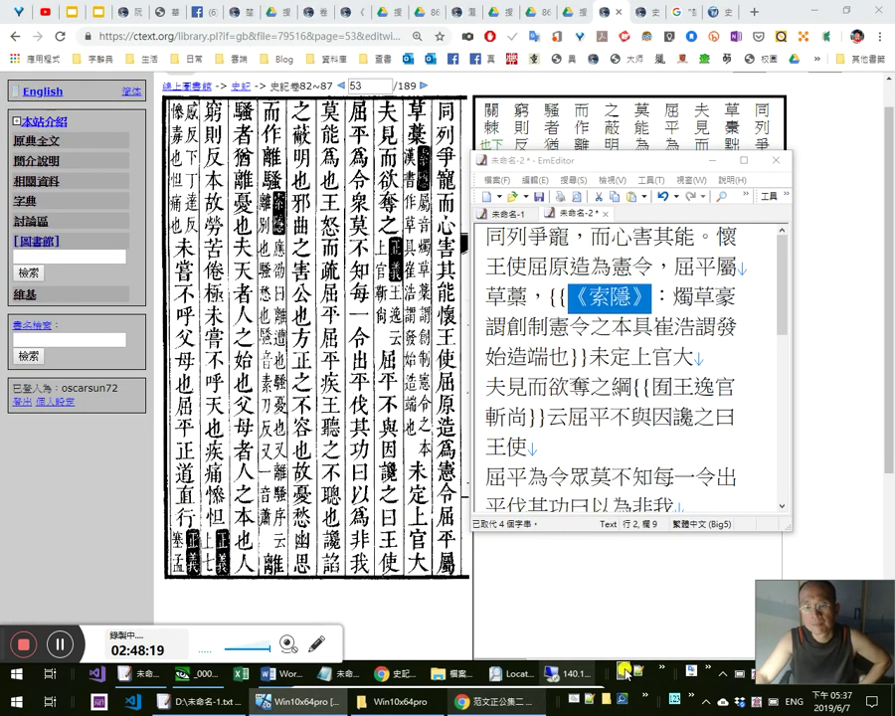
{"action": "left_click", "coordinate": [716, 678]}
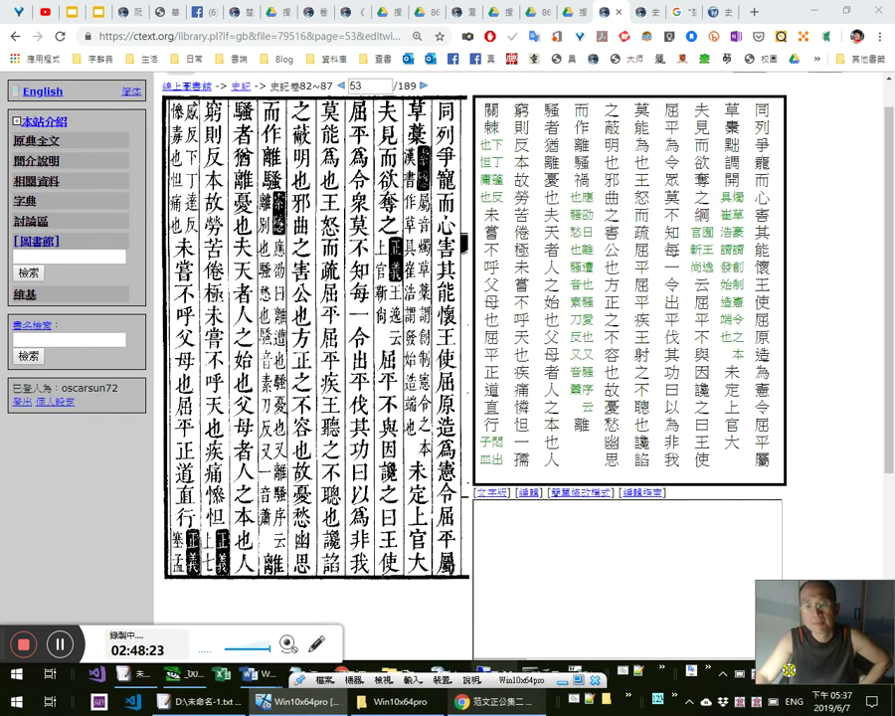
{"action": "left_click_drag", "start_coordinate": [823, 584], "coordinate": [840, 639]}
{"action": "left_click", "coordinate": [834, 700]}
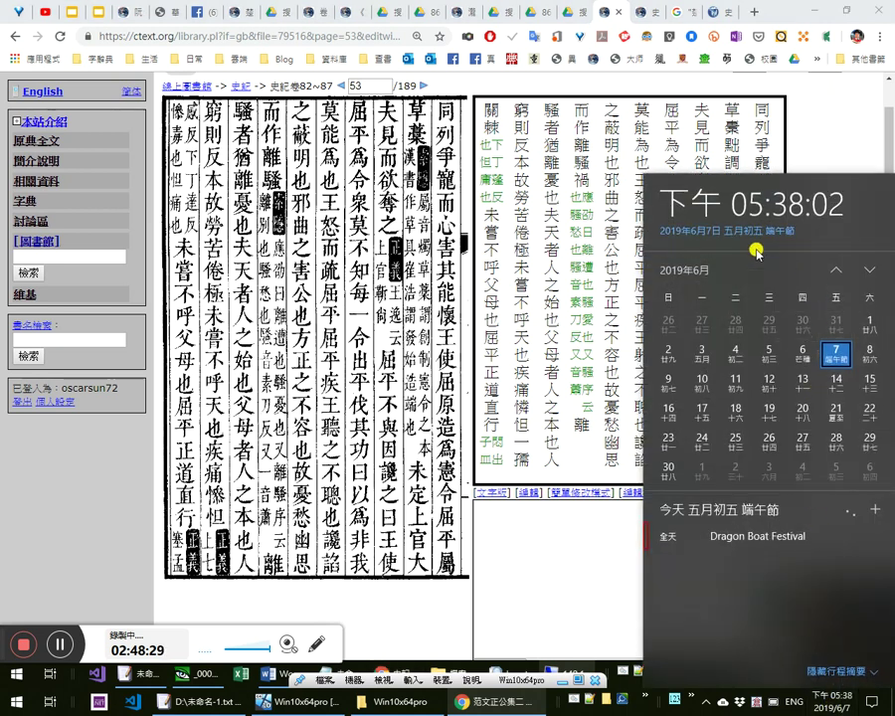
{"action": "key", "text": "super+plus"}
{"action": "key", "text": "super+Escape"}
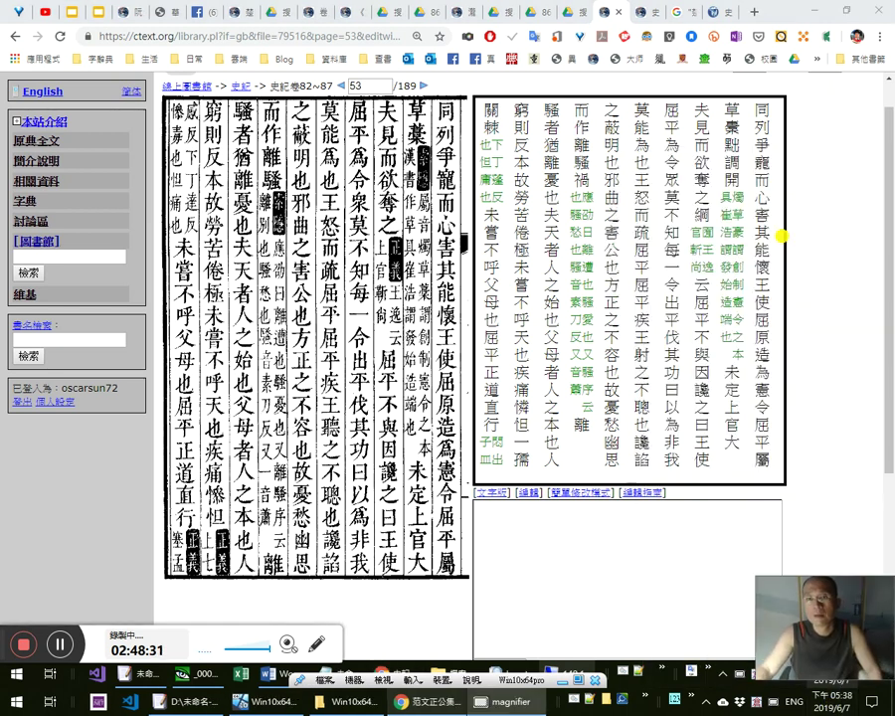
{"action": "left_click", "coordinate": [616, 557]}
{"action": "key", "text": "alt+Tab"}
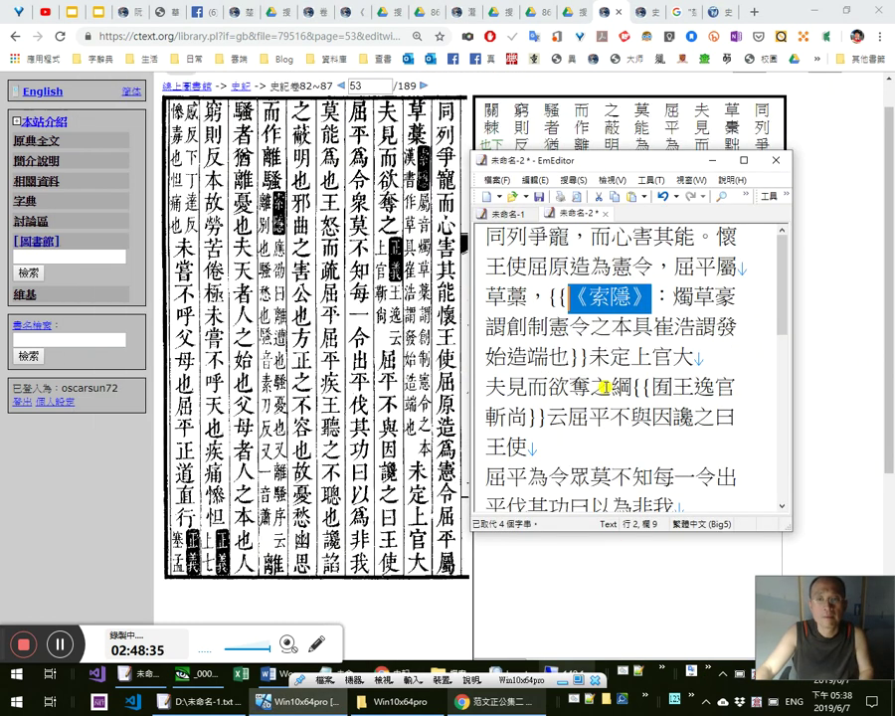
In the 《索隱》 note of the EmEditor draft, complete the opening as 「屬」音「燭」。 and correct 草豪 to 草藁
{"action": "left_click", "coordinate": [640, 310]}
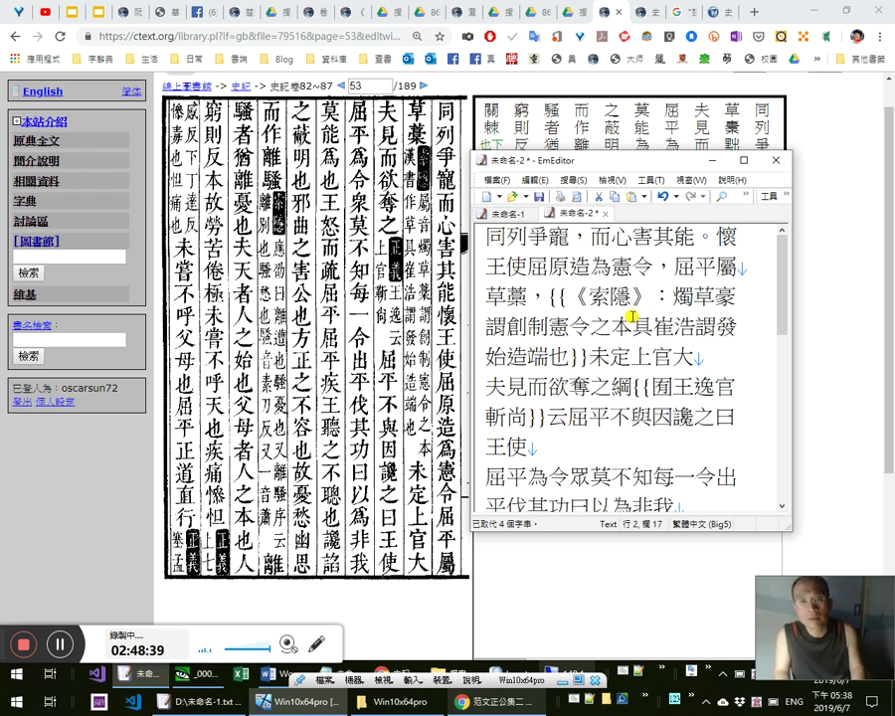
{"action": "key", "text": "Right"}
{"action": "key", "text": "Right"}
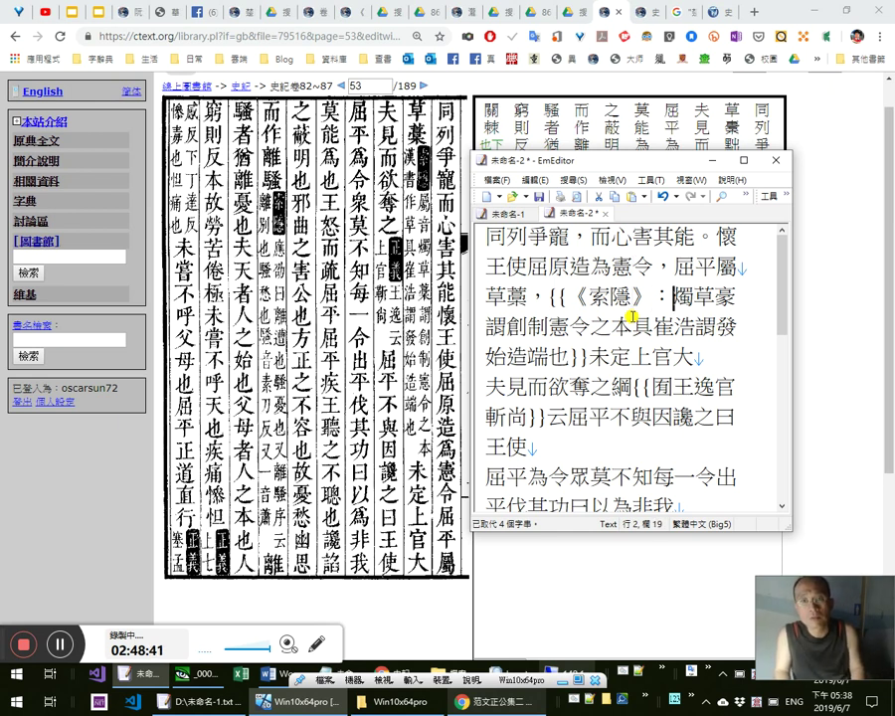
{"action": "type", "text": "屬音"}
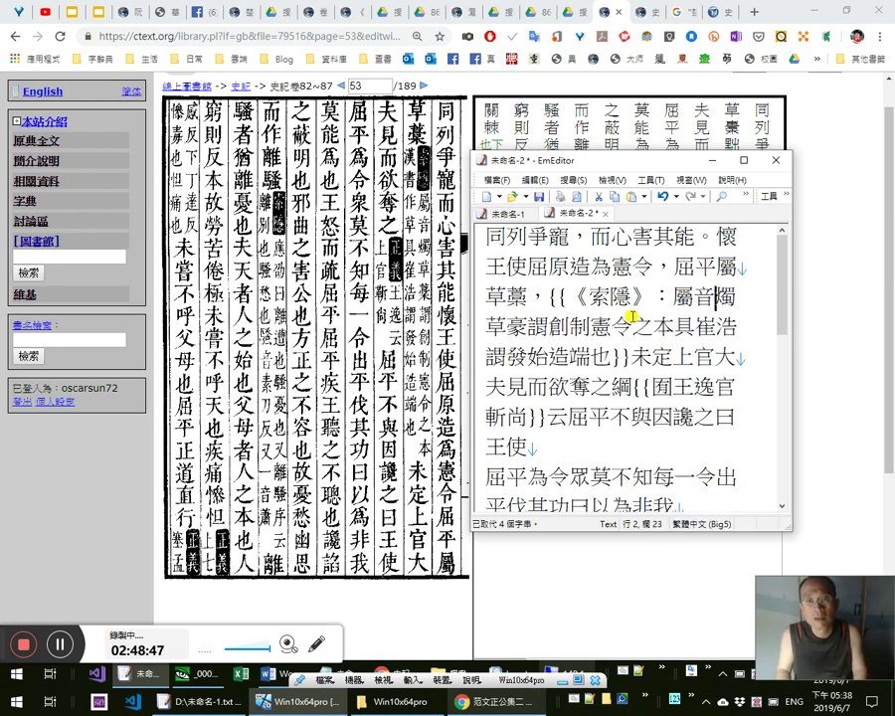
{"action": "type", "text": "「"}
{"action": "key", "text": "Right"}
{"action": "type", "text": "」"}
{"action": "key", "text": "Right"}
{"action": "type", "text": "「"}
{"action": "key", "text": "Right"}
{"action": "type", "text": "」。"}
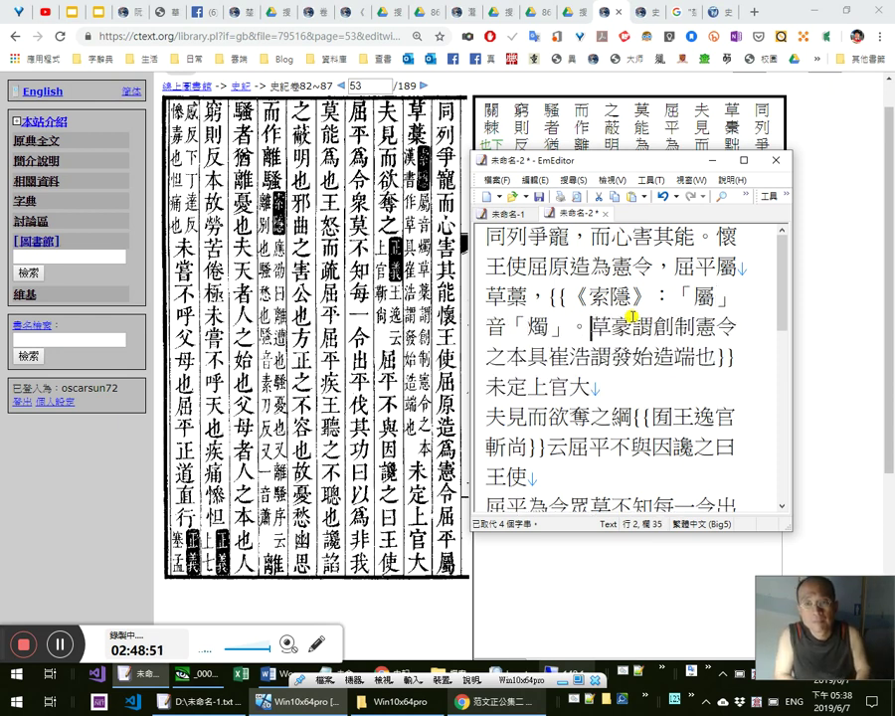
{"action": "key", "text": "shift+Right"}
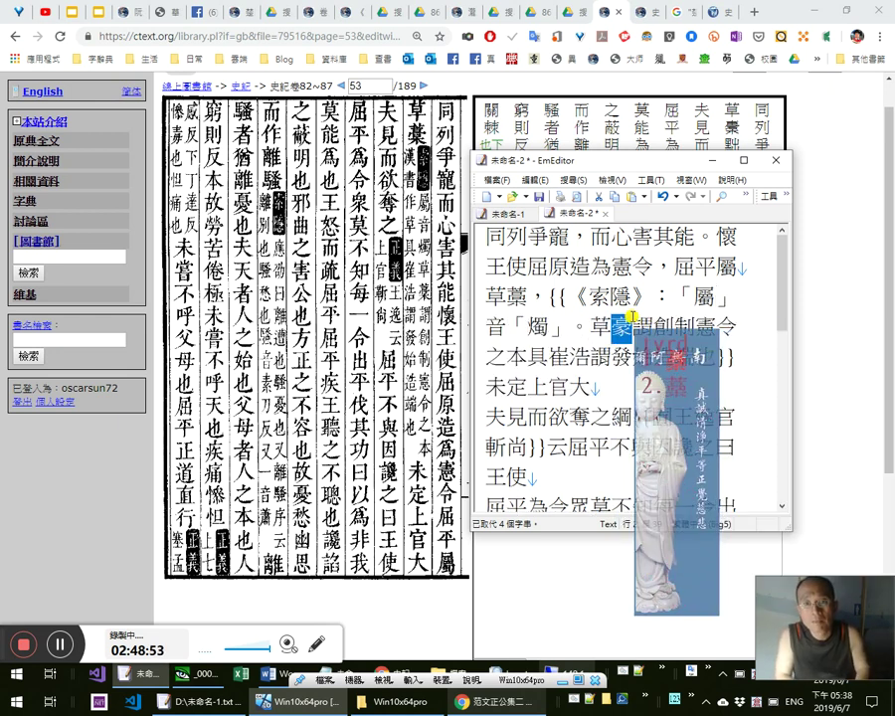
{"action": "type", "text": "槀"}
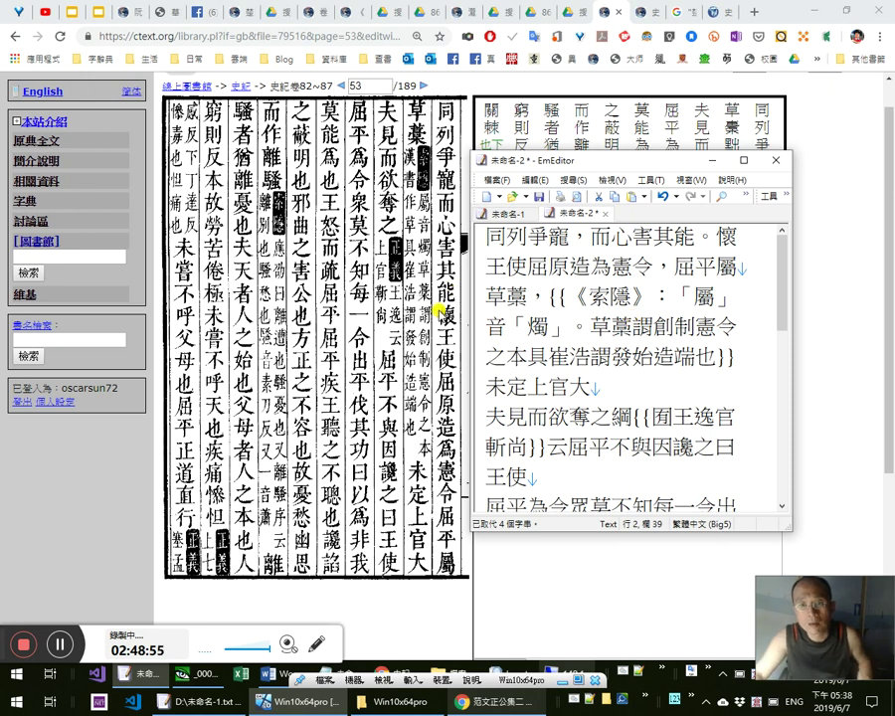
Check the note against the enlarged page scan and insert 。《漢書》 after 之本
{"action": "left_click", "coordinate": [434, 313]}
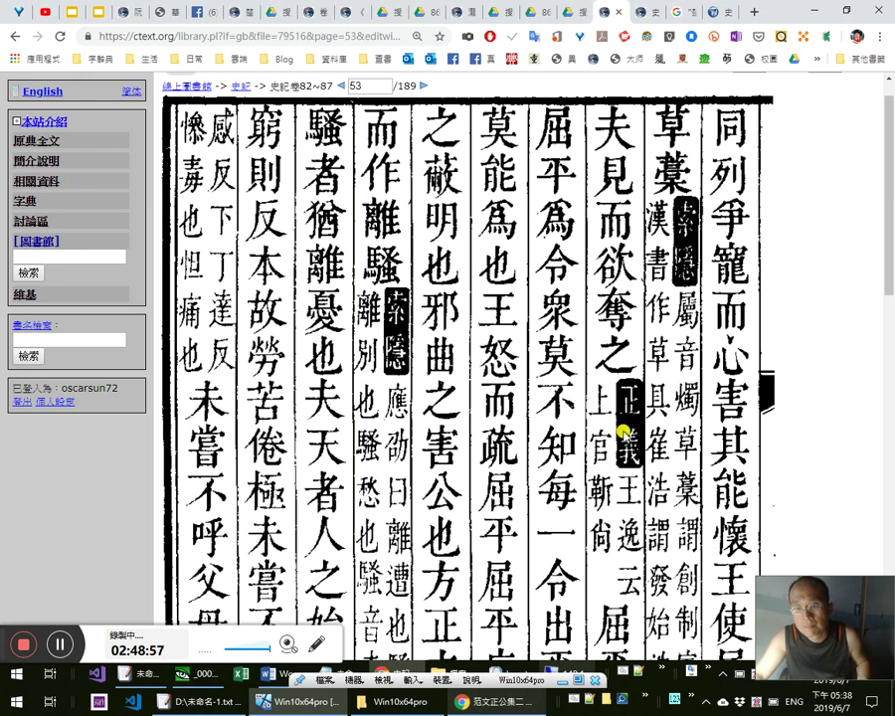
{"action": "left_click", "coordinate": [624, 435]}
{"action": "key", "text": "alt+Tab"}
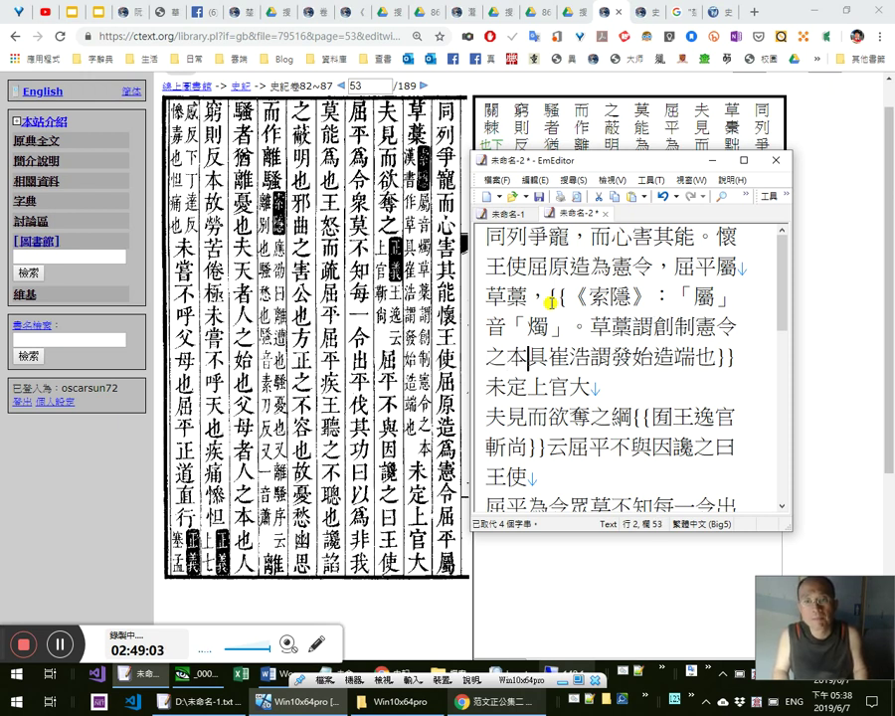
{"action": "type", "text": "，"}
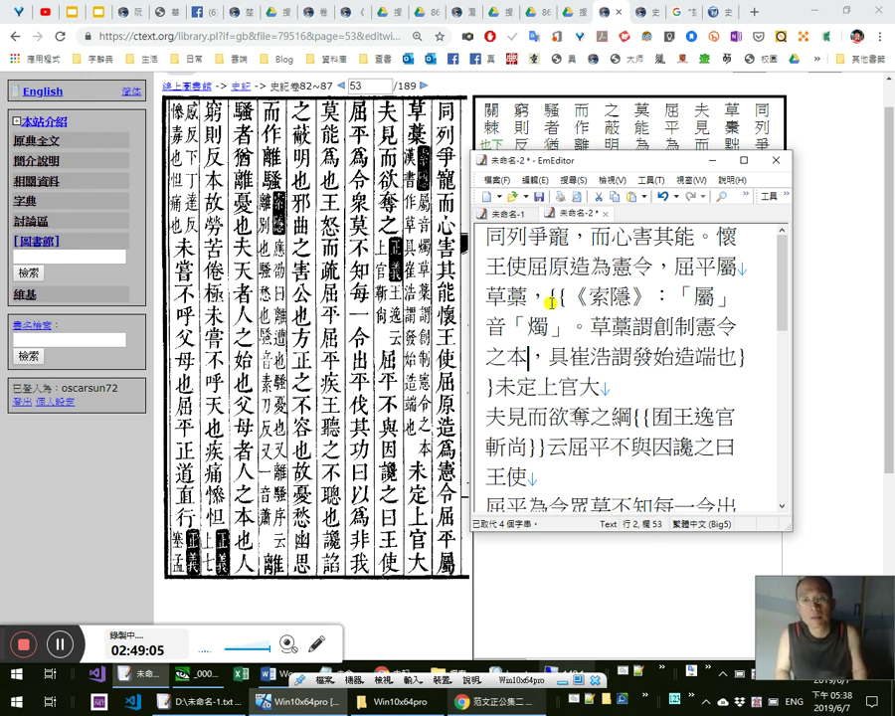
{"action": "type", "text": "。漢書"}
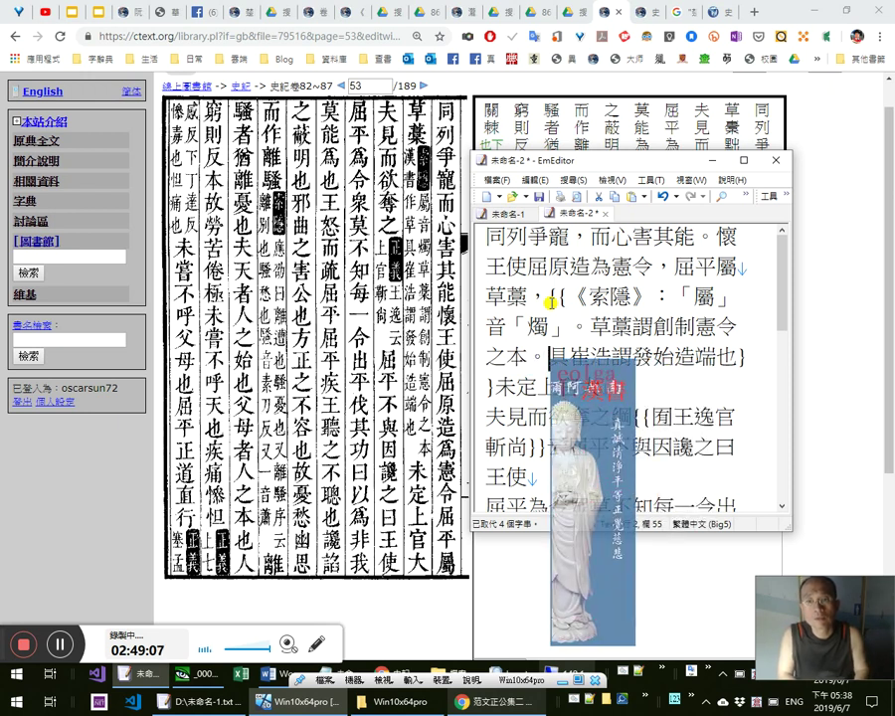
{"action": "type", "text": "《"}
{"action": "key", "text": "Right"}
{"action": "type", "text": "》"}
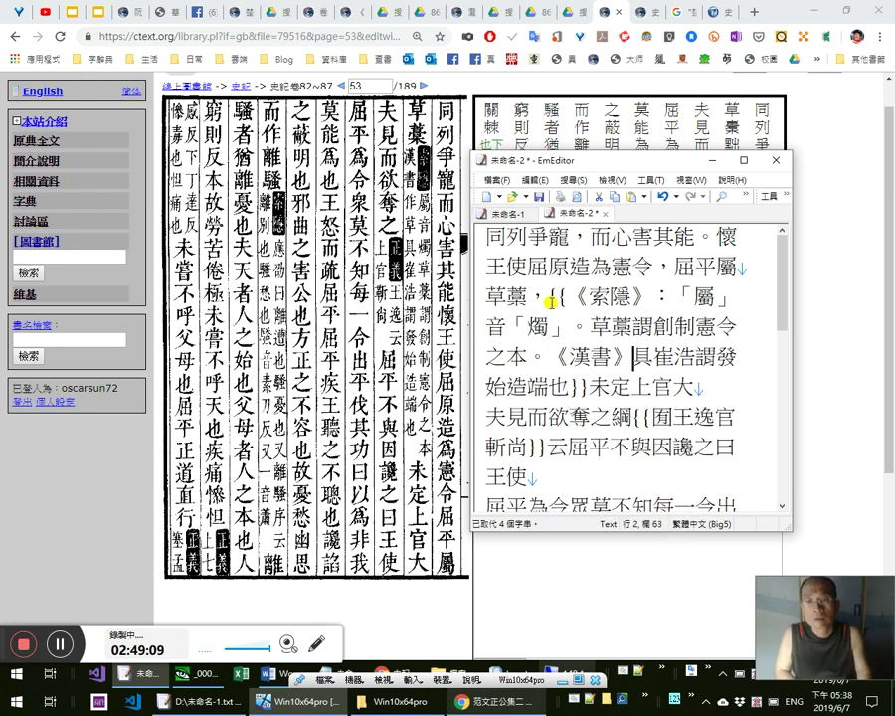
Replace 具崔浩 after 《漢書》 with 作草具。
{"action": "key", "text": "shift+Right"}
{"action": "key", "text": "shift+Right"}
{"action": "key", "text": "shift+Right"}
{"action": "type", "text": "作"}
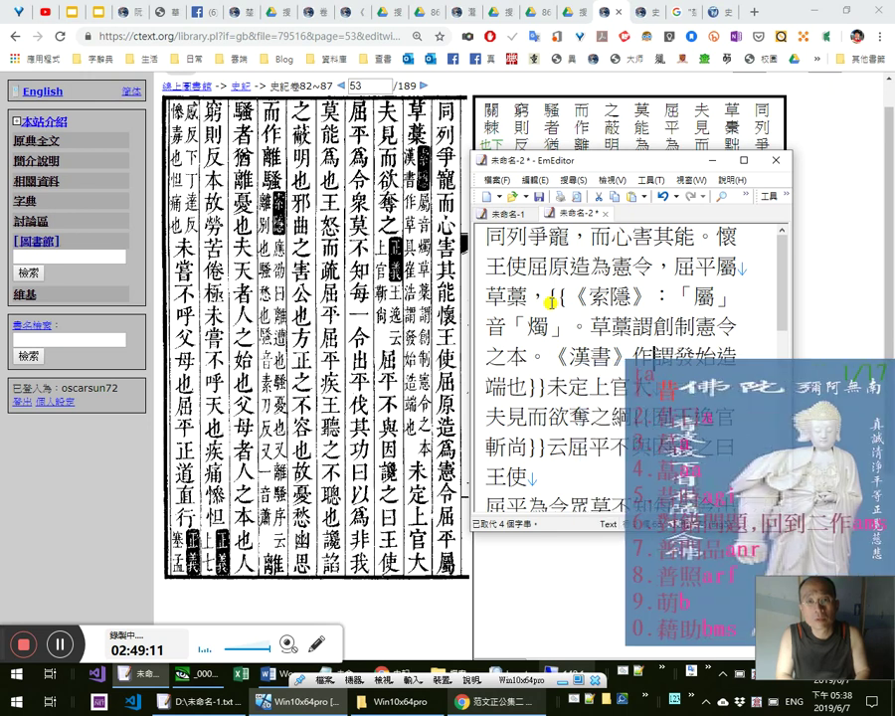
{"action": "type", "text": "草具。"}
Enter 崔浩謂發始造端也 after 作草具。, remove the duplicated wording, and end the note with a full stop
{"action": "key", "text": "shift+Right"}
{"action": "type", "text": "謂"}
{"action": "key", "text": "Left"}
{"action": "type", "text": "崔浩謂發"}
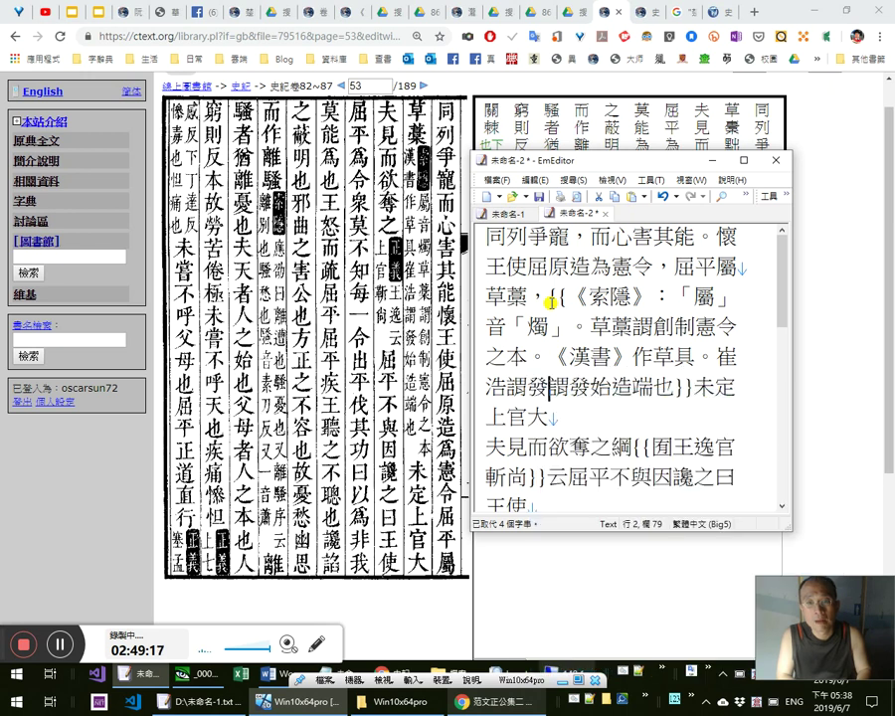
{"action": "type", "text": "始造"}
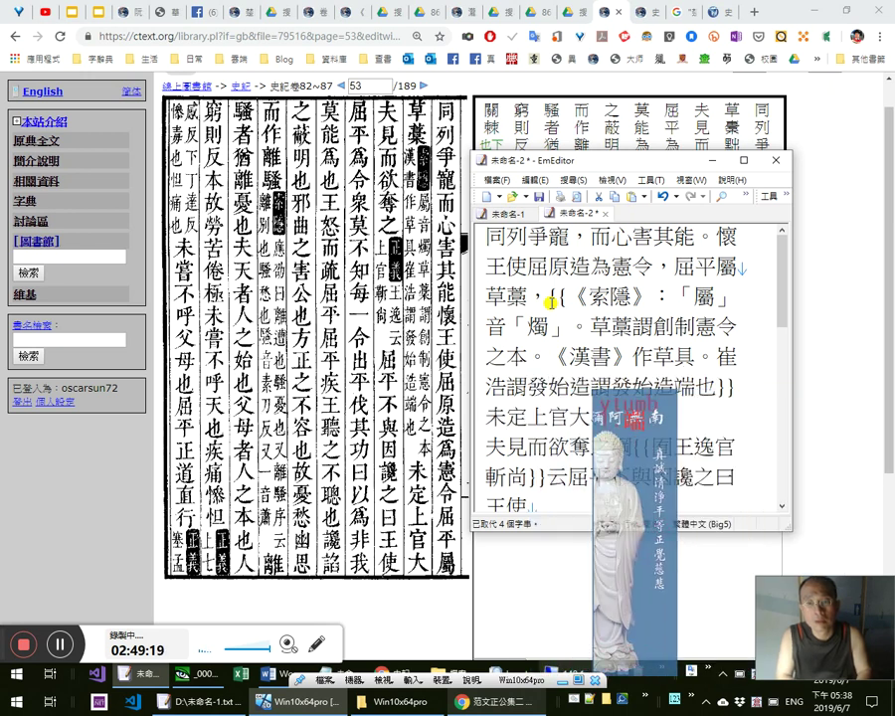
{"action": "type", "text": "端也"}
{"action": "key", "text": "shift+Right"}
{"action": "key", "text": "shift+Right"}
{"action": "key", "text": "shift+Right"}
{"action": "key", "text": "shift+Right"}
{"action": "key", "text": "shift+Right"}
{"action": "key", "text": "shift+Right"}
{"action": "key", "text": "Delete"}
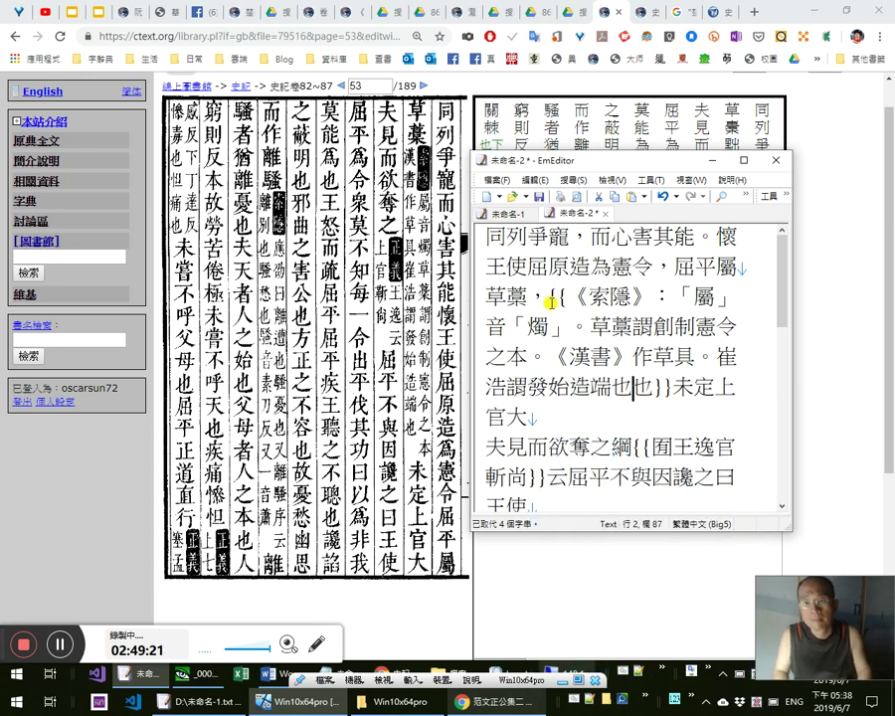
{"action": "type", "text": "。"}
Enclose 草具 after 《漢書》作 in the quotation marks 「」
{"action": "key", "text": "Left"}
{"action": "key", "text": "Left"}
{"action": "key", "text": "Left"}
{"action": "key", "text": "Left"}
{"action": "key", "text": "Left"}
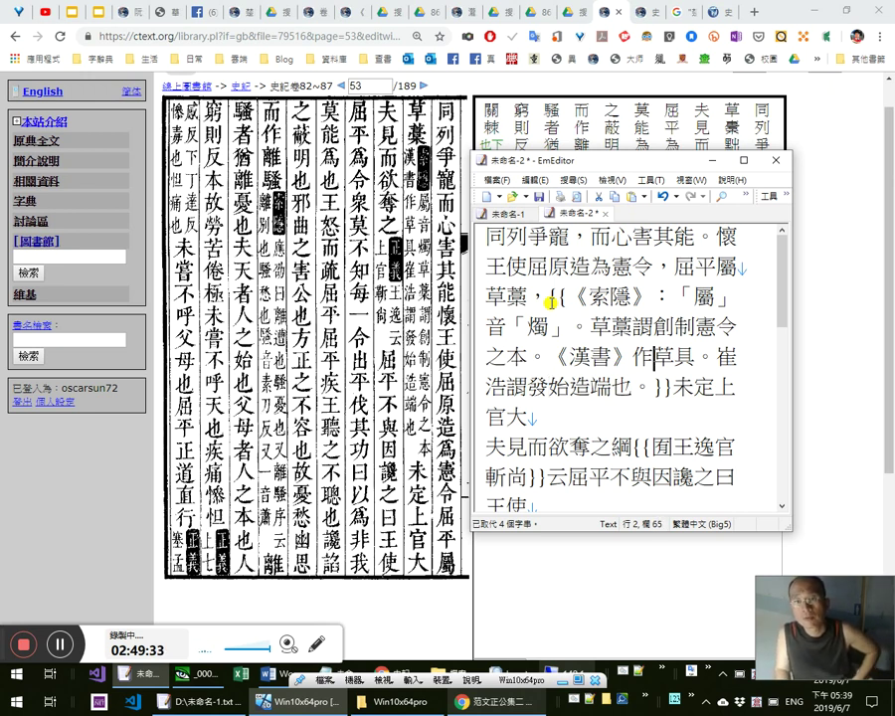
{"action": "type", "text": "「"}
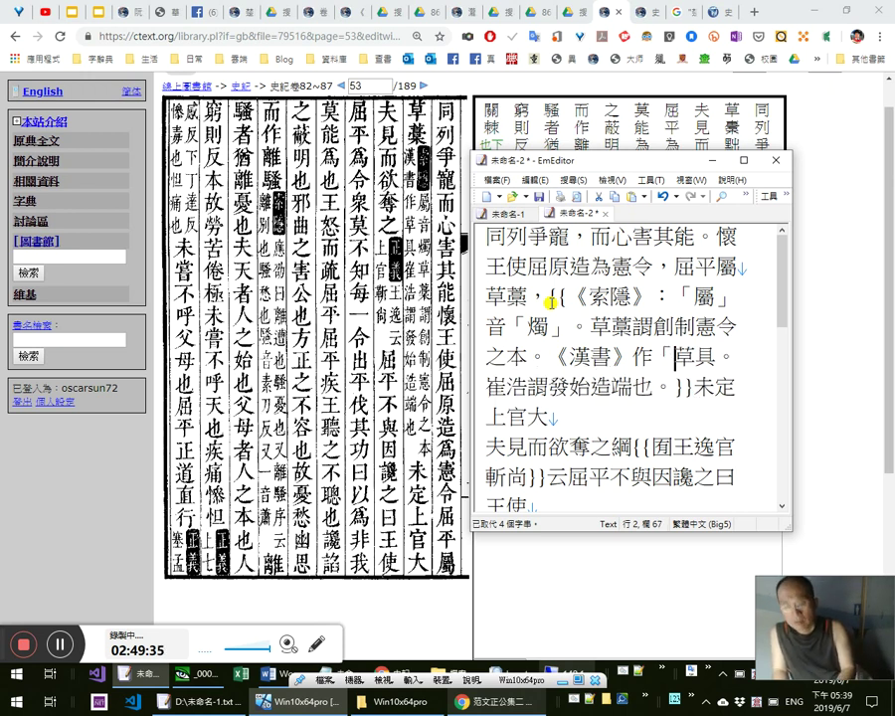
{"action": "key", "text": "Right"}
{"action": "type", "text": "」"}
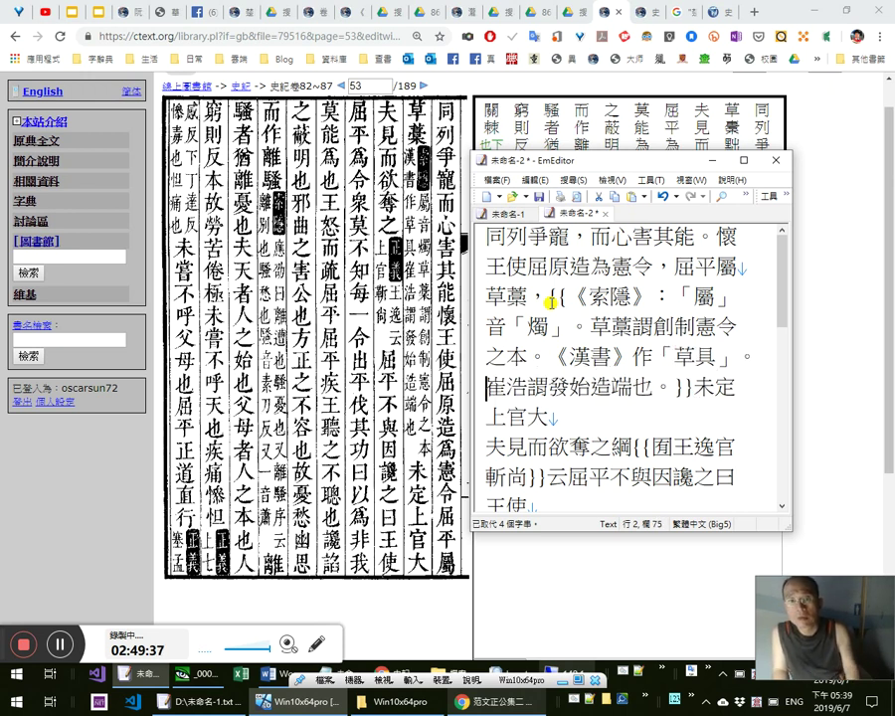
Replace the full stop after 「草具」 with a comma and insert 「 before 發始造端也
{"action": "key", "text": "Delete"}
{"action": "type", "text": "，"}
{"action": "key", "text": "Right"}
{"action": "key", "text": "shift+Right"}
{"action": "key", "text": "Right"}
{"action": "type", "text": "「屬"}
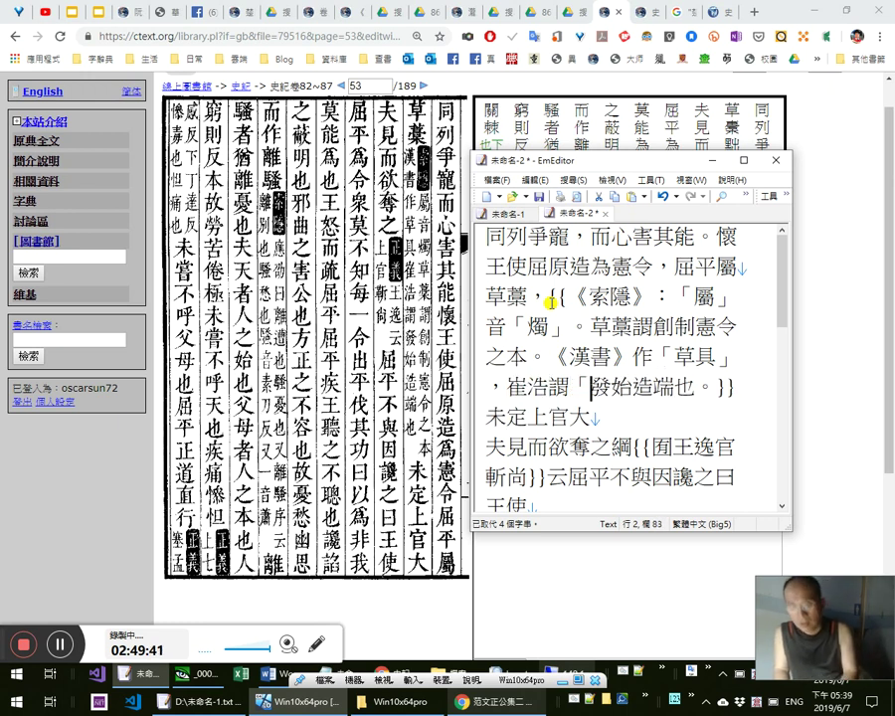
Close the quotation after 發始造端也 with 」, keeping 也 inside the quotation marks
{"action": "type", "text": "」"}
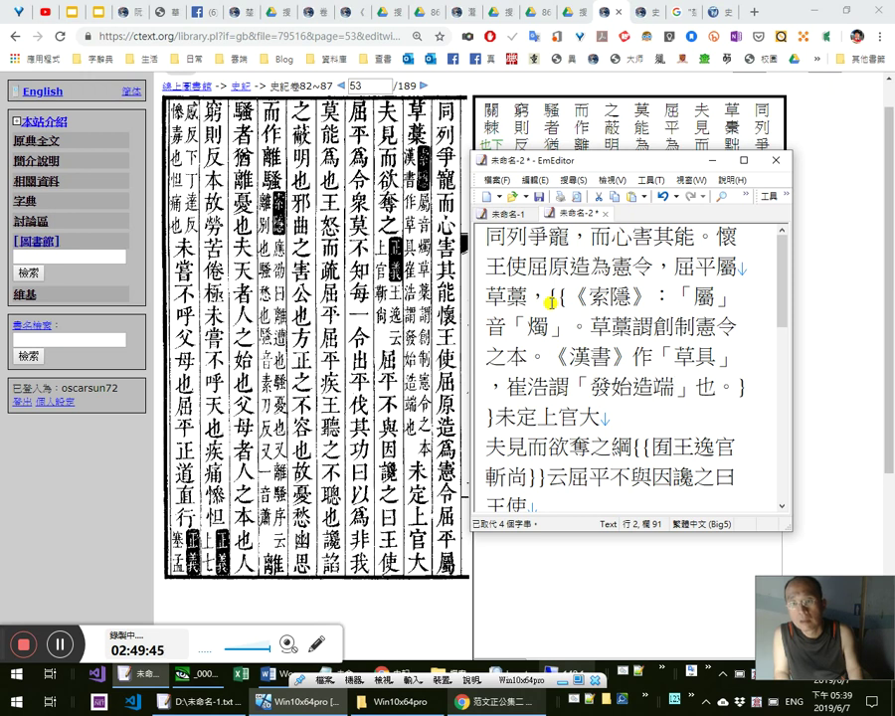
{"action": "key", "text": "Delete"}
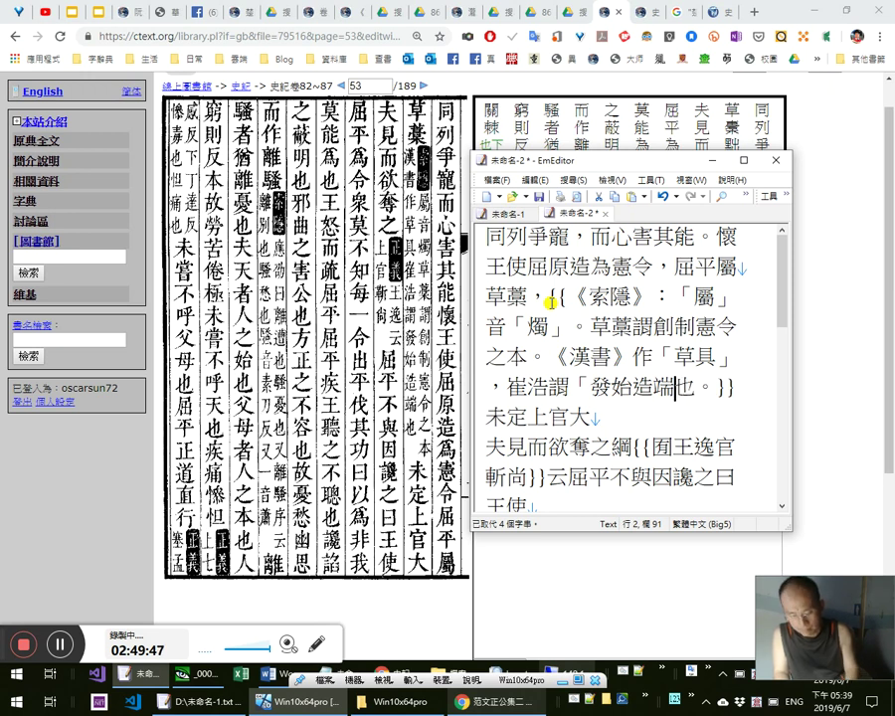
{"action": "type", "text": "「"}
{"action": "key", "text": "shift+Left"}
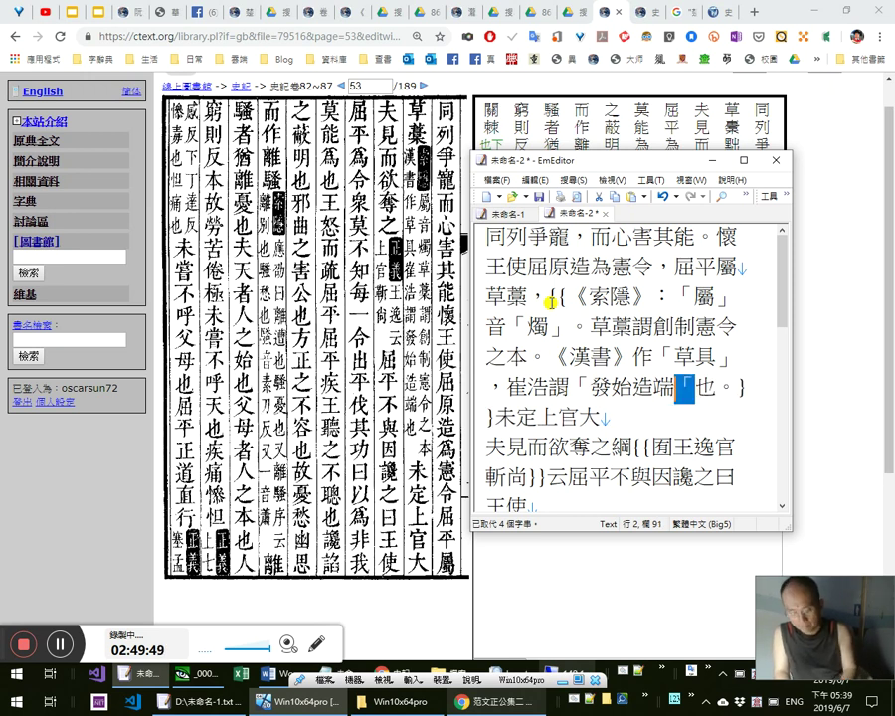
{"action": "key", "text": "Delete"}
{"action": "key", "text": "Right"}
{"action": "type", "text": "」"}
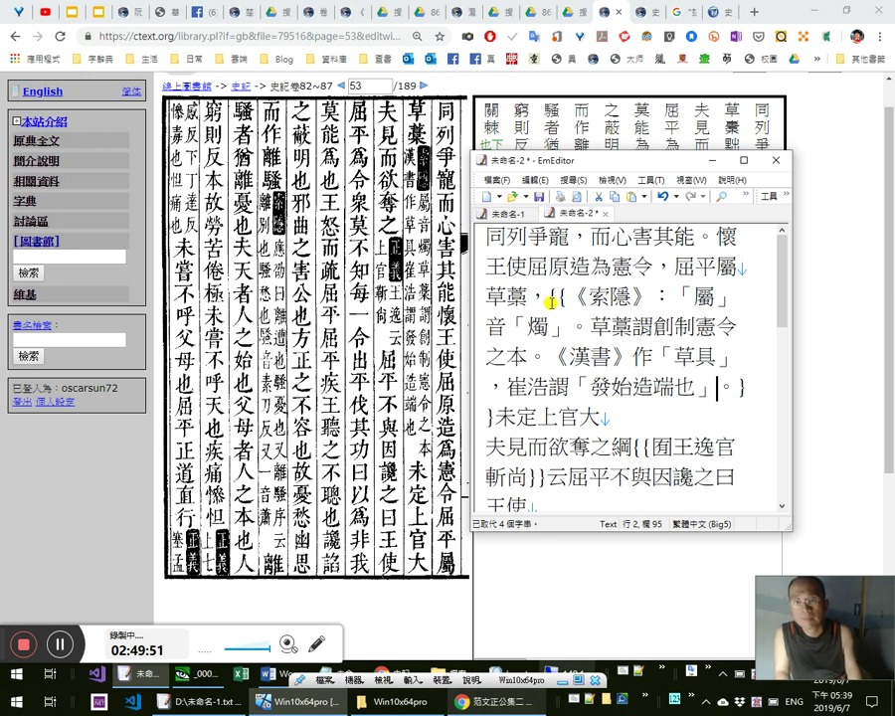
Search Google for the exact phrase "發始造端也" copied from the note and compare how the results punctuate 崔浩謂發始造端也
{"action": "key", "text": "shift+Left"}
{"action": "key", "text": "shift+Left"}
{"action": "key", "text": "shift+Left"}
{"action": "key", "text": "shift+Left"}
{"action": "key", "text": "shift+Left"}
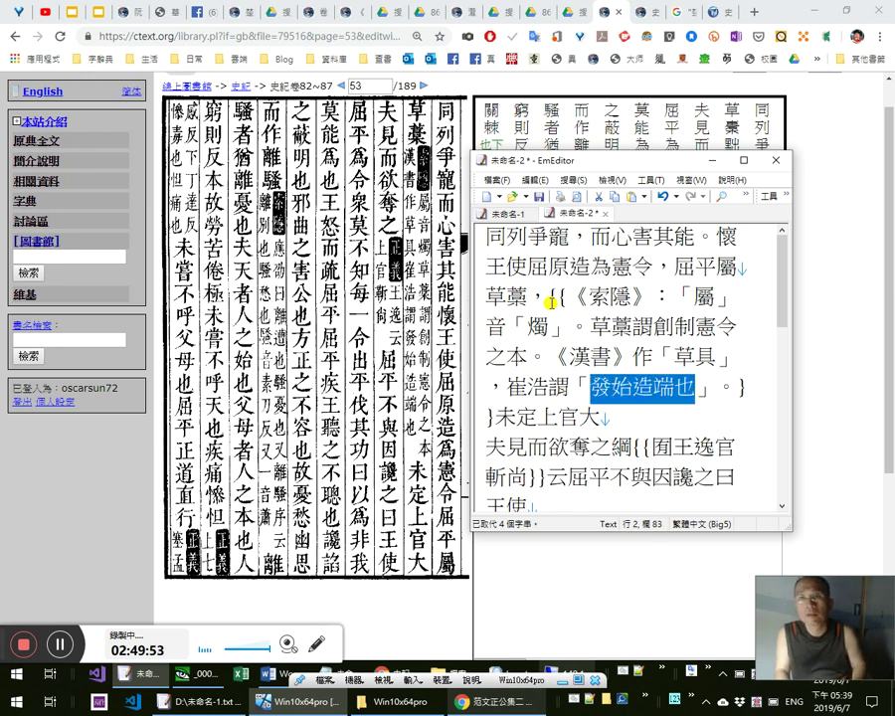
{"action": "key", "text": "alt+Tab"}
{"action": "left_click", "coordinate": [686, 18]}
{"action": "left_click", "coordinate": [317, 111]}
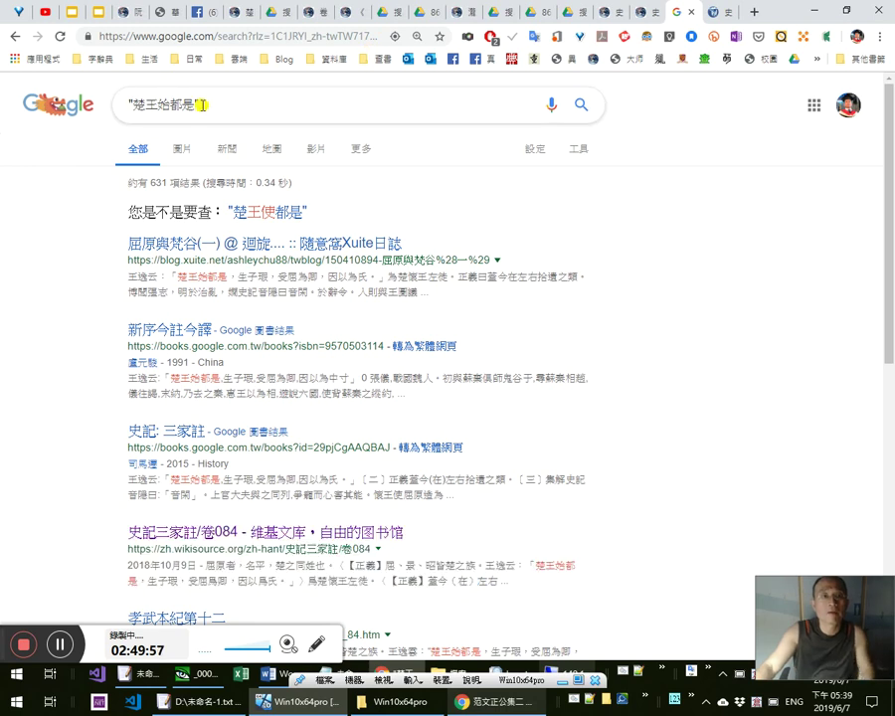
{"action": "key", "text": "ctrl+a"}
{"action": "type", "text": "\"發始造端也\""}
{"action": "key", "text": "Return"}
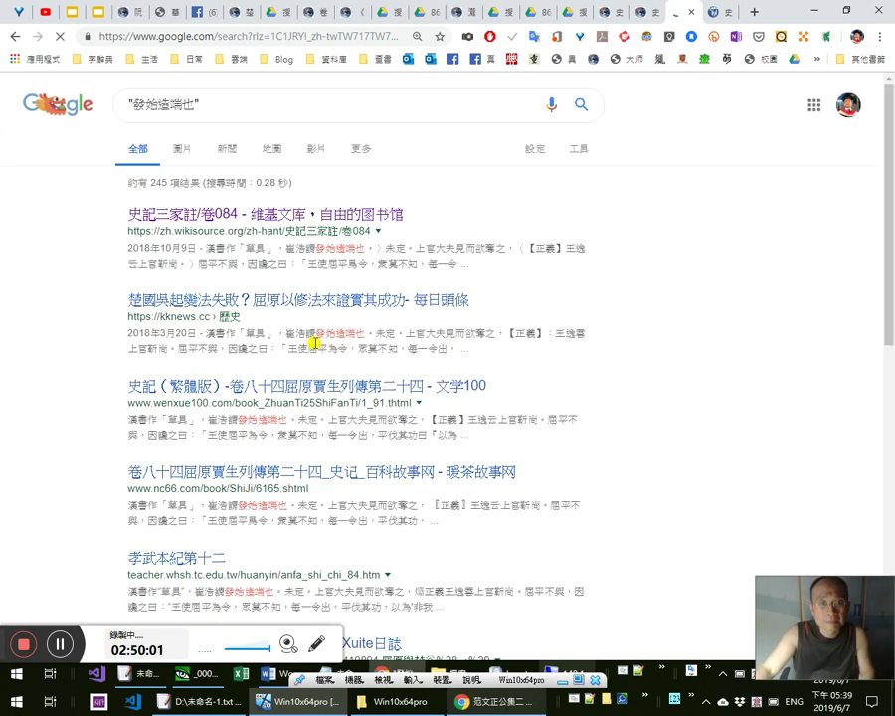
{"action": "left_click_drag", "start_coordinate": [282, 335], "coordinate": [376, 332]}
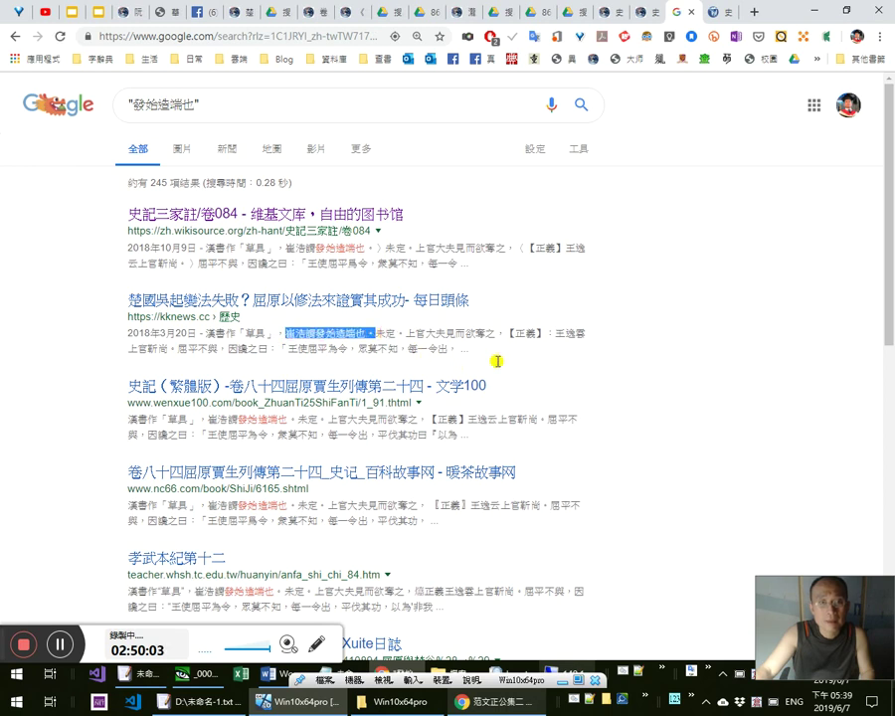
{"action": "left_click", "coordinate": [645, 475]}
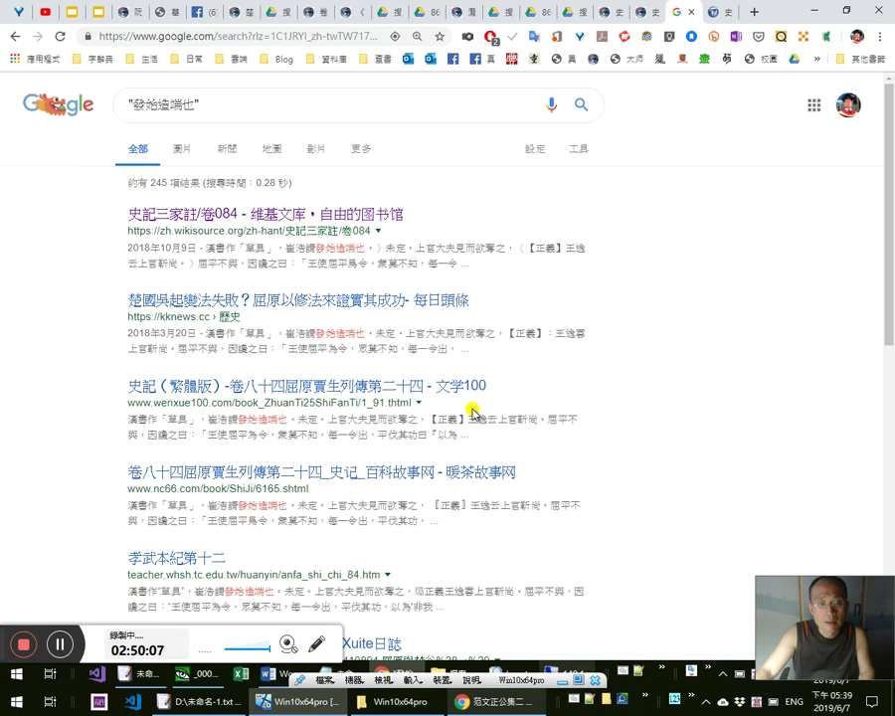
Shorten the exact-phrase web search to "發始造端", leaving out 也
{"action": "left_click", "coordinate": [241, 99]}
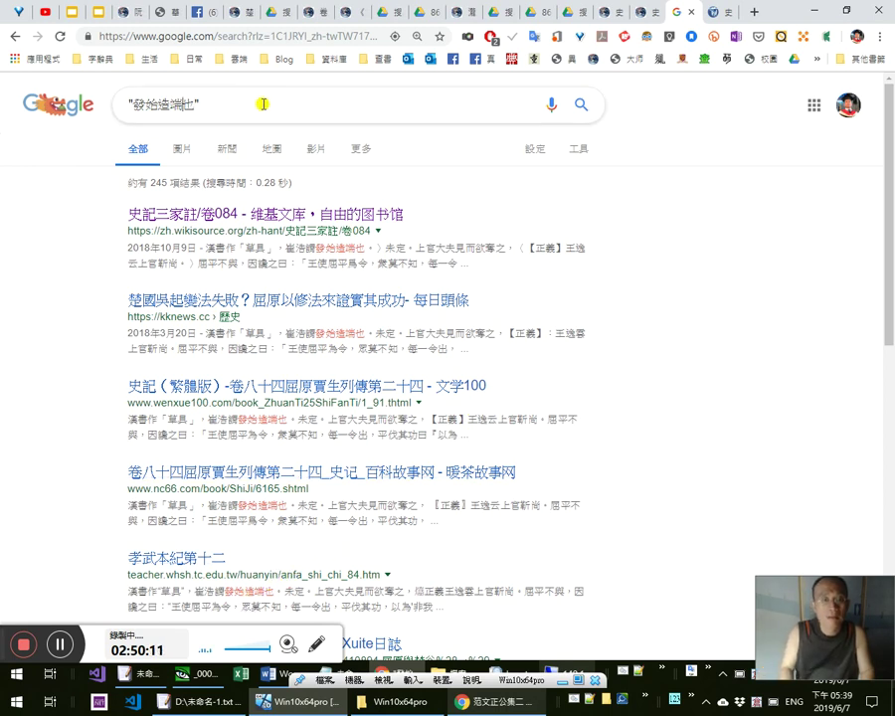
{"action": "key", "text": "BackSpace"}
{"action": "key", "text": "BackSpace"}
{"action": "type", "text": "\""}
{"action": "key", "text": "Return"}
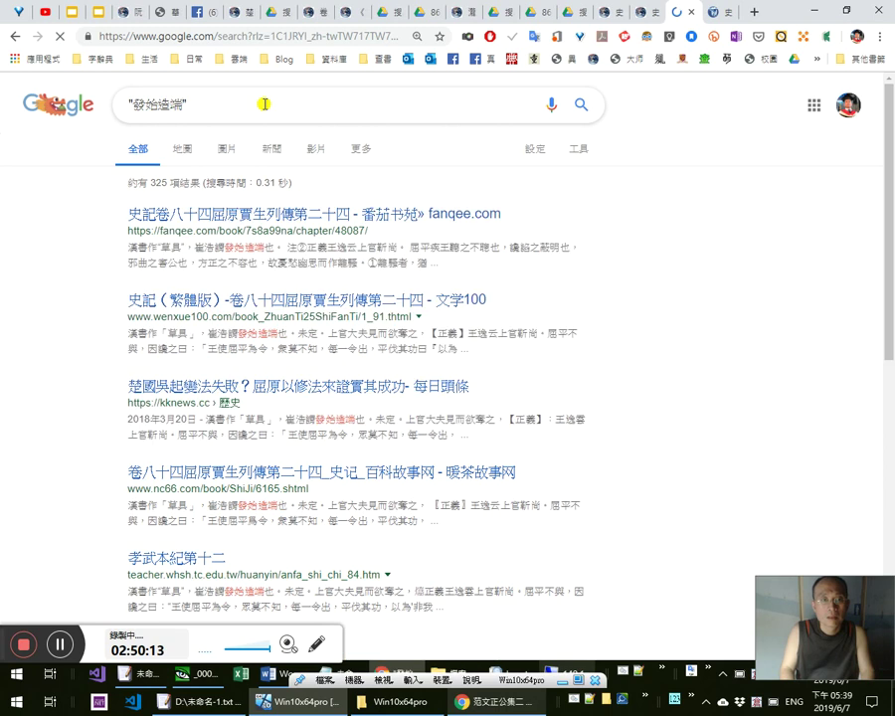
Add 漢書 to the search and open the 數位經典 result for 屈原賈生列傳第二十四 in a new tab
{"action": "left_click", "coordinate": [267, 115]}
{"action": "type", "text": "漢書"}
{"action": "key", "text": "Return"}
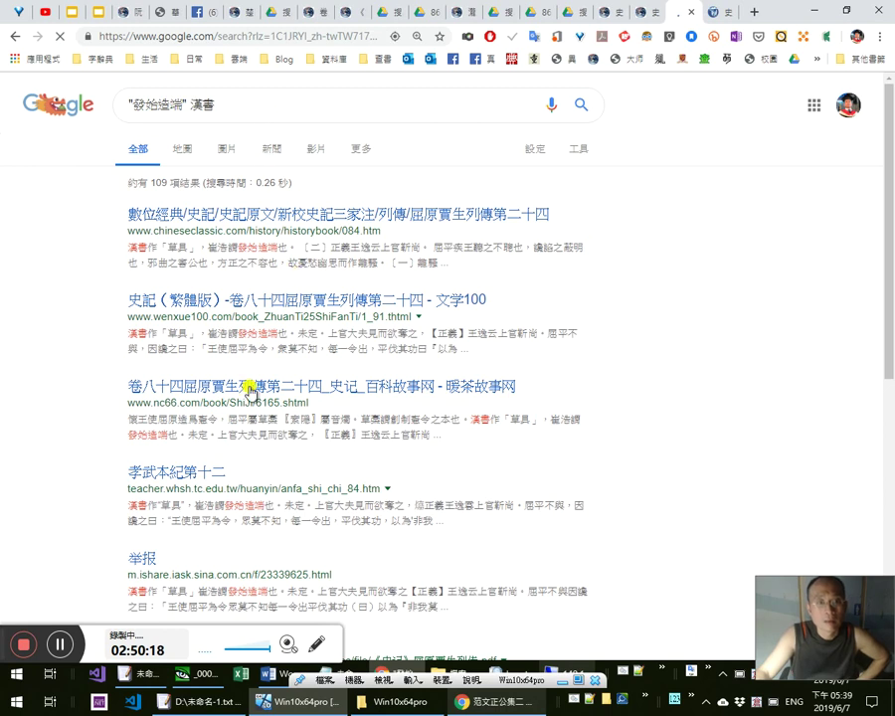
{"action": "left_click", "coordinate": [311, 215], "text": "ctrl"}
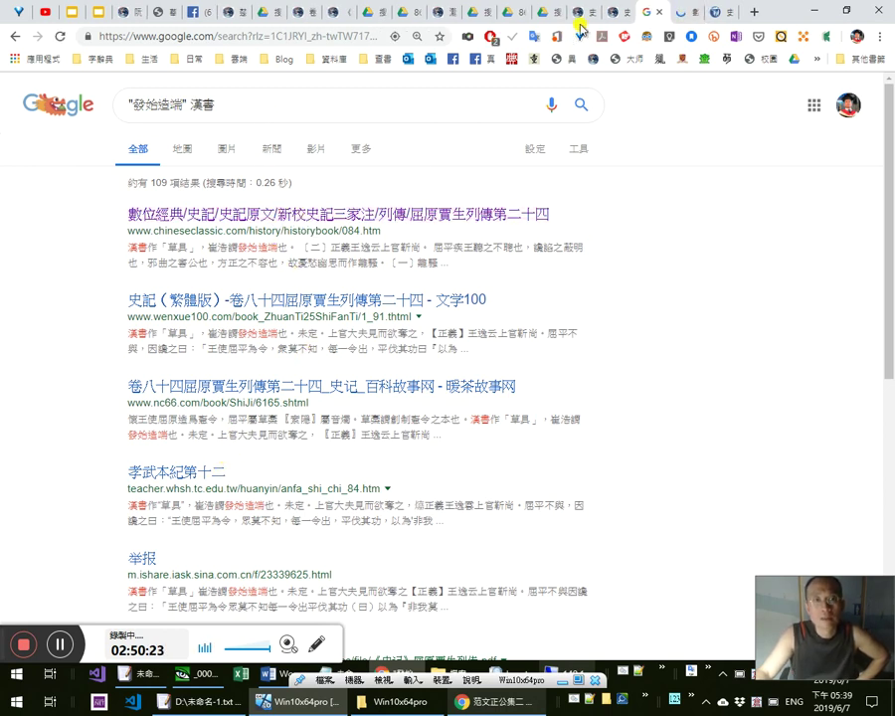
{"action": "left_click", "coordinate": [687, 15]}
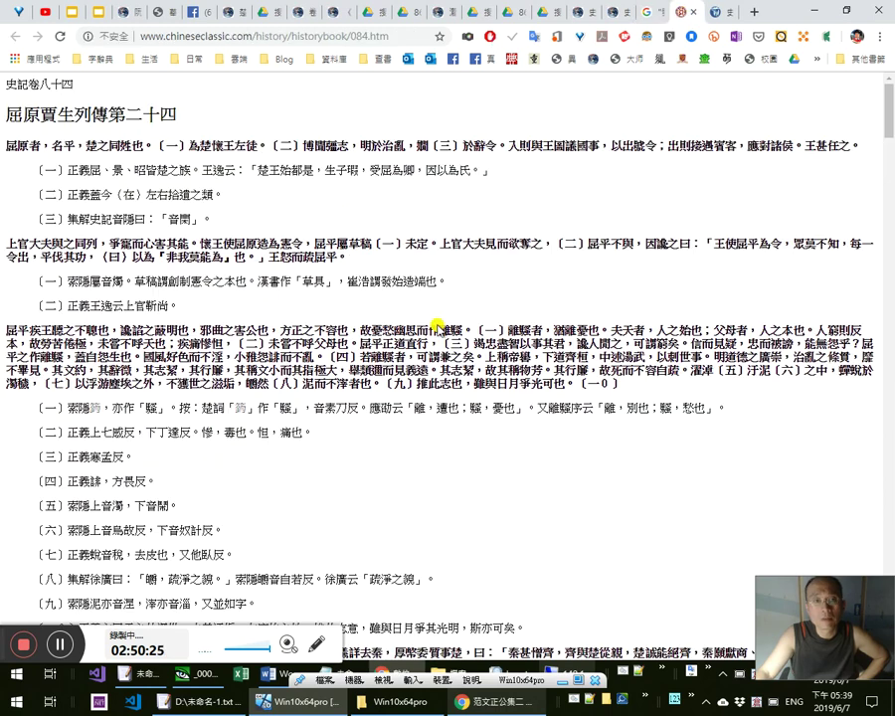
{"action": "left_click", "coordinate": [255, 37]}
{"action": "left_click", "coordinate": [256, 37]}
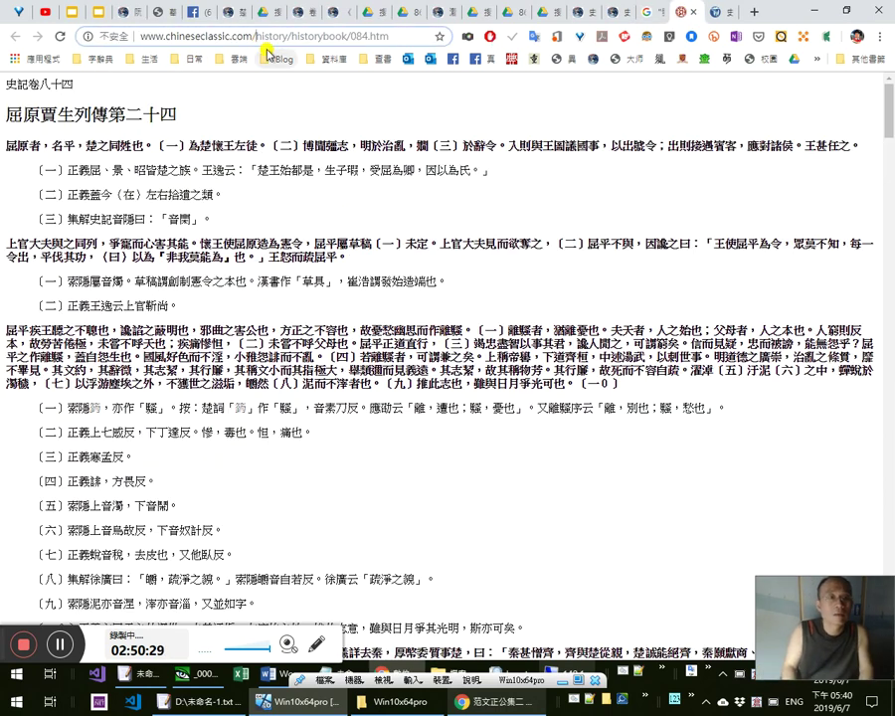
{"action": "key", "text": "shift+End"}
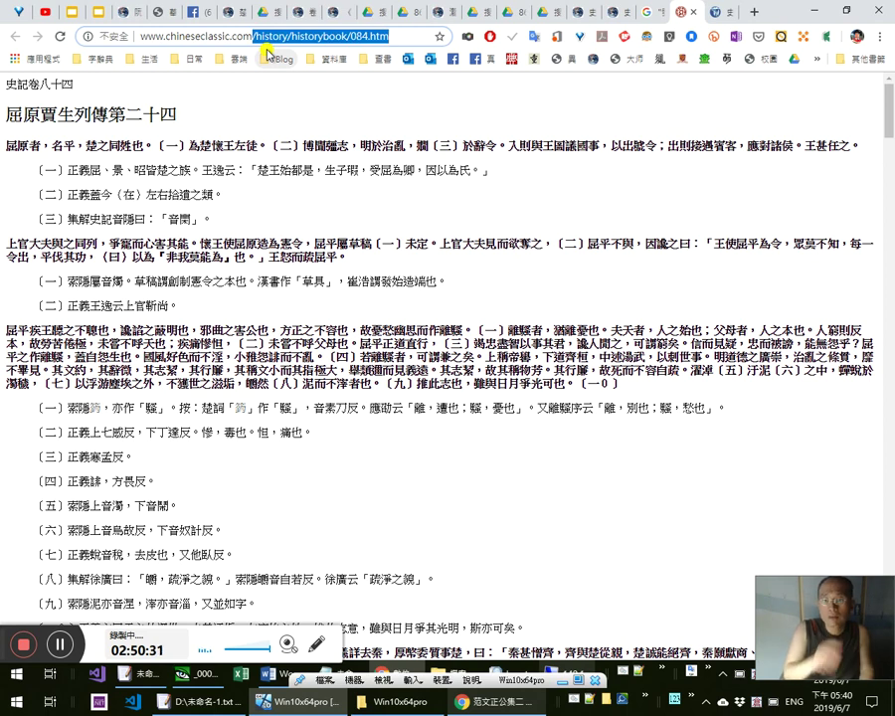
{"action": "key", "text": "BackSpace"}
{"action": "key", "text": "Return"}
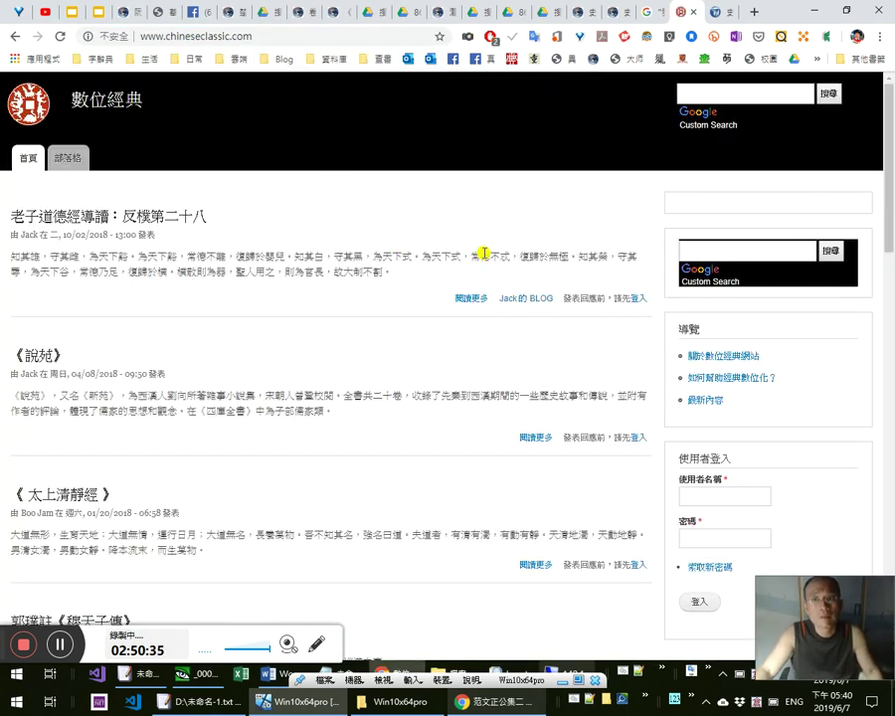
{"action": "scroll", "coordinate": [528, 436], "scroll_direction": "down", "scroll_amount": 3}
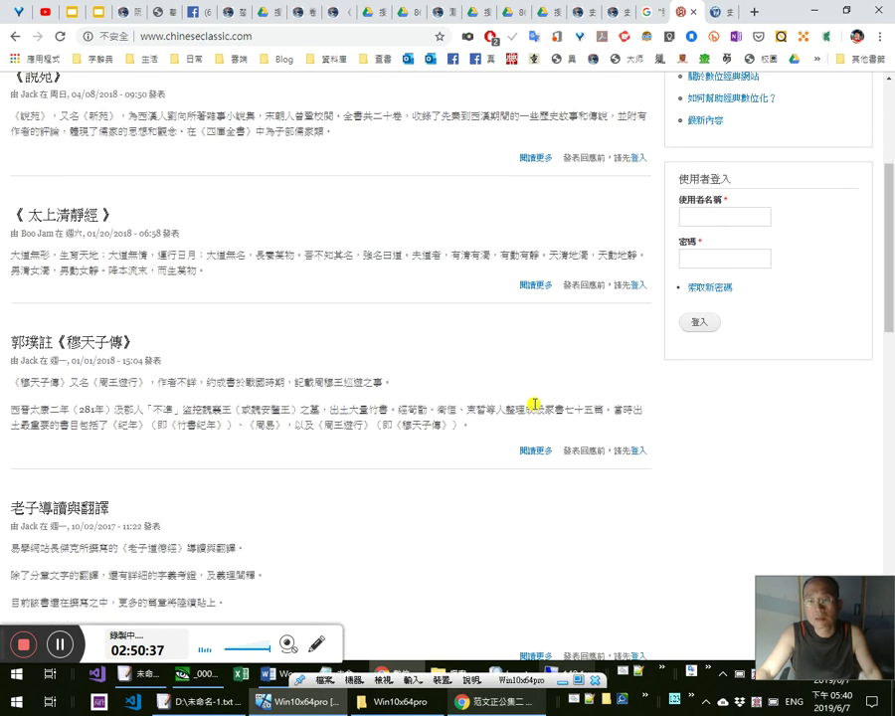
{"action": "scroll", "coordinate": [467, 140], "scroll_direction": "up", "scroll_amount": 3}
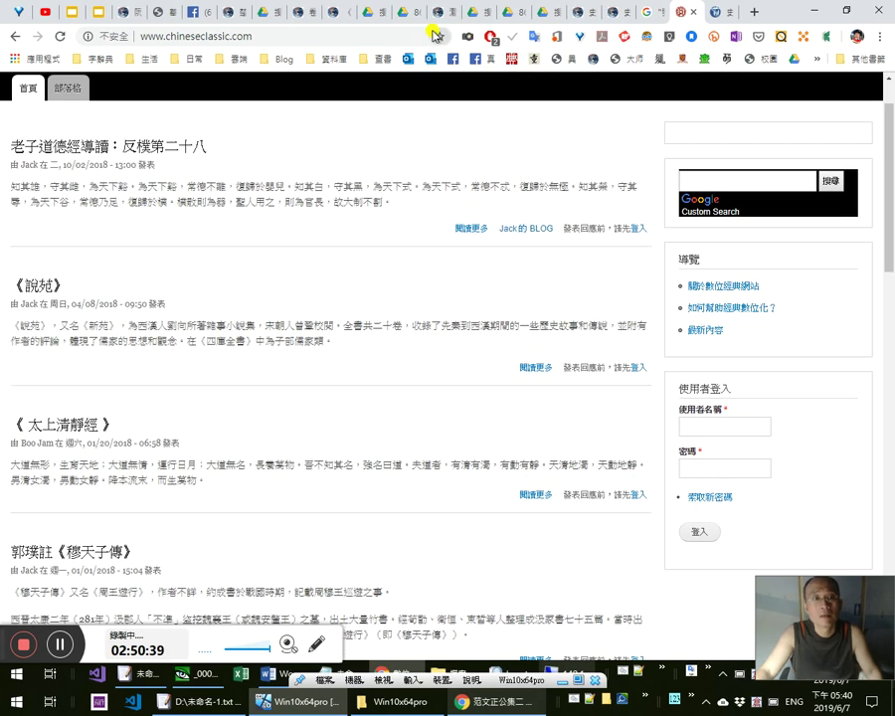
Bookmark the 數位經典 home page in the 電子書-資料庫 folder under 資料庫, and close its tab
{"action": "left_click", "coordinate": [440, 37]}
{"action": "left_click", "coordinate": [386, 132]}
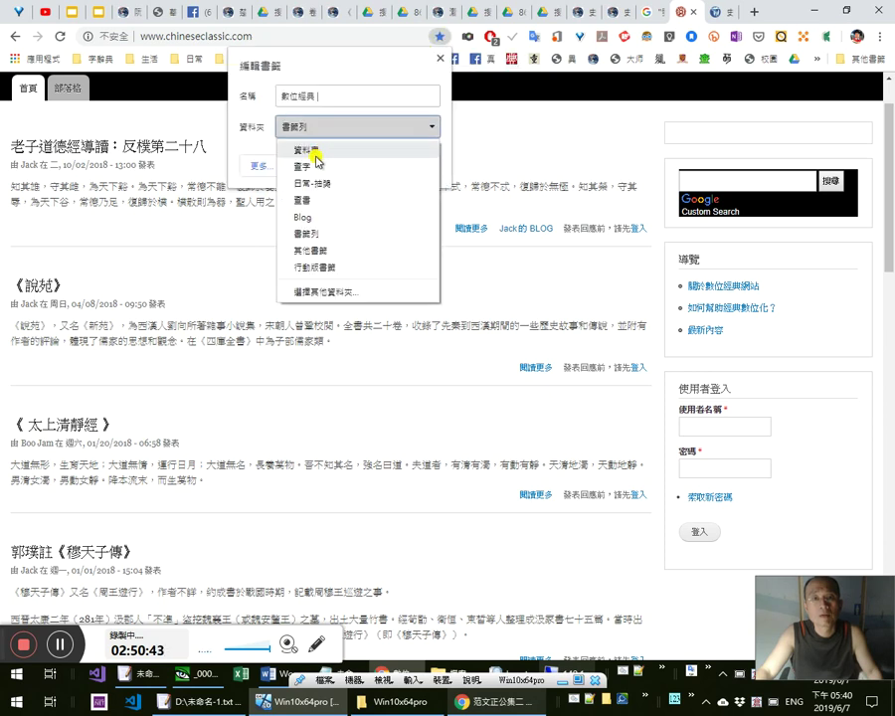
{"action": "left_click", "coordinate": [352, 291]}
{"action": "left_click", "coordinate": [308, 166]}
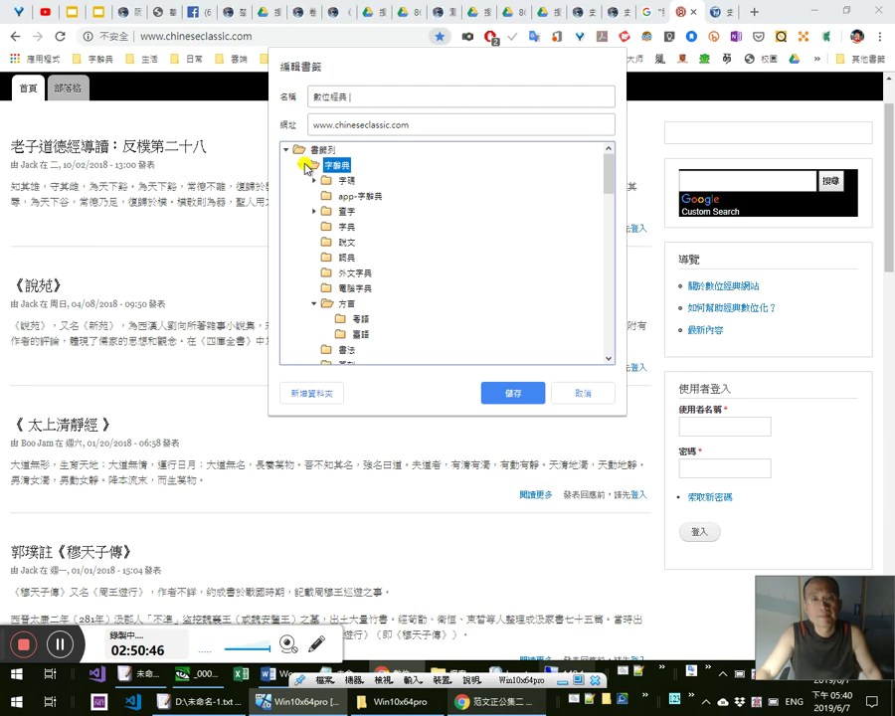
{"action": "left_click", "coordinate": [301, 166]}
{"action": "left_click", "coordinate": [301, 181]}
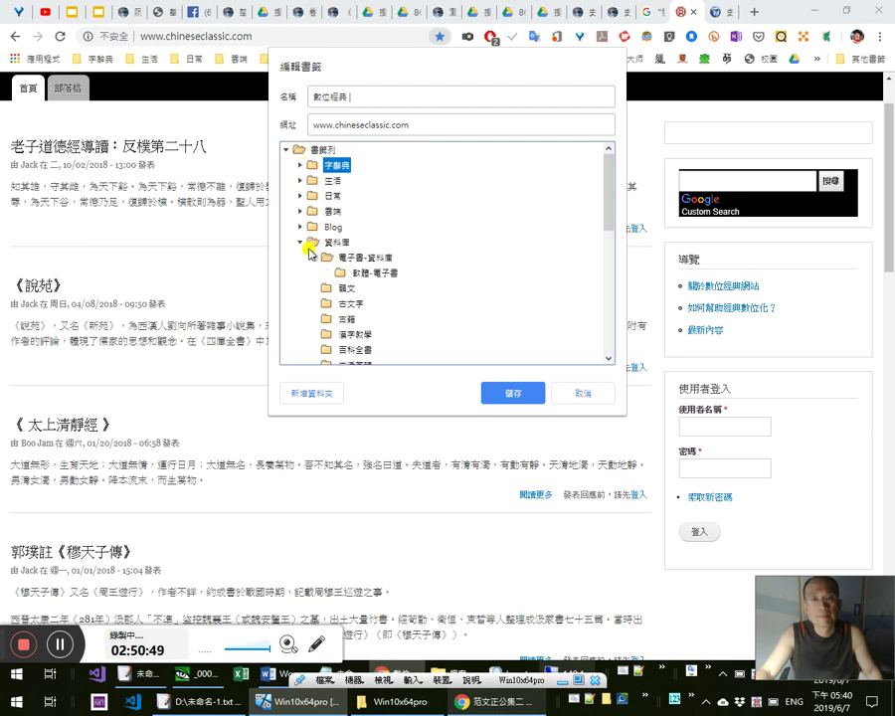
{"action": "left_click", "coordinate": [366, 256]}
{"action": "left_click", "coordinate": [511, 394]}
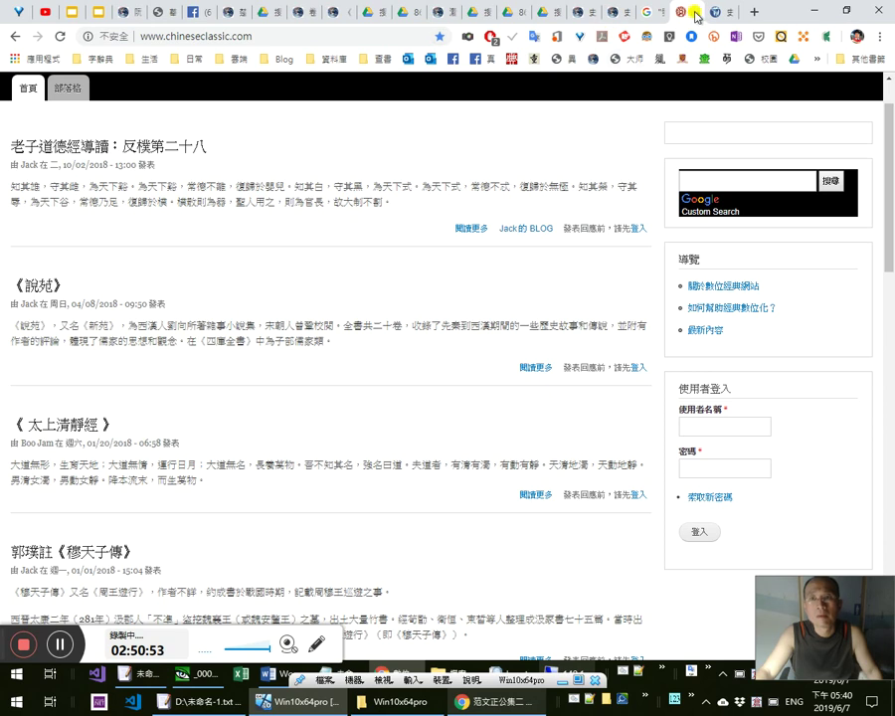
{"action": "key", "text": "ctrl+w"}
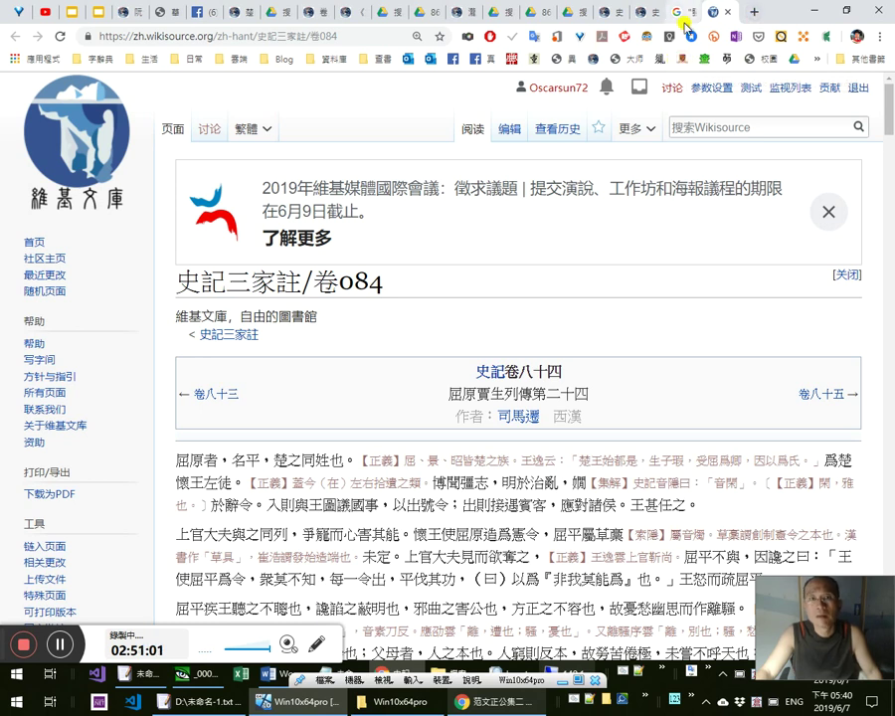
Close the unneeded browser tabs: the 歸田賦 Drive search, the Facebook page inbox and the 華岡 cloud page
{"action": "left_click", "coordinate": [683, 14]}
{"action": "left_click", "coordinate": [277, 13]}
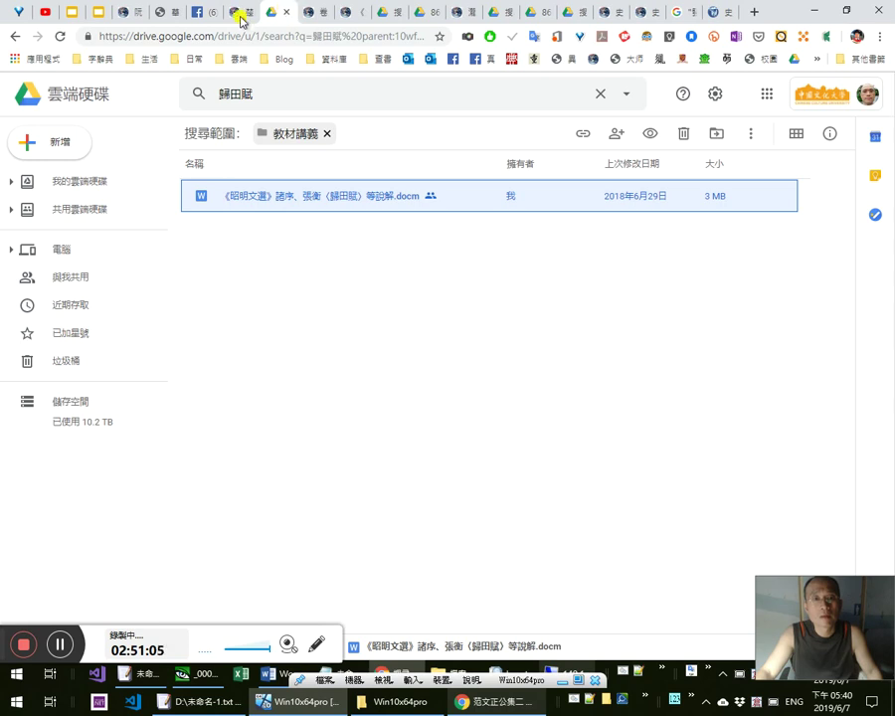
{"action": "left_click", "coordinate": [240, 15]}
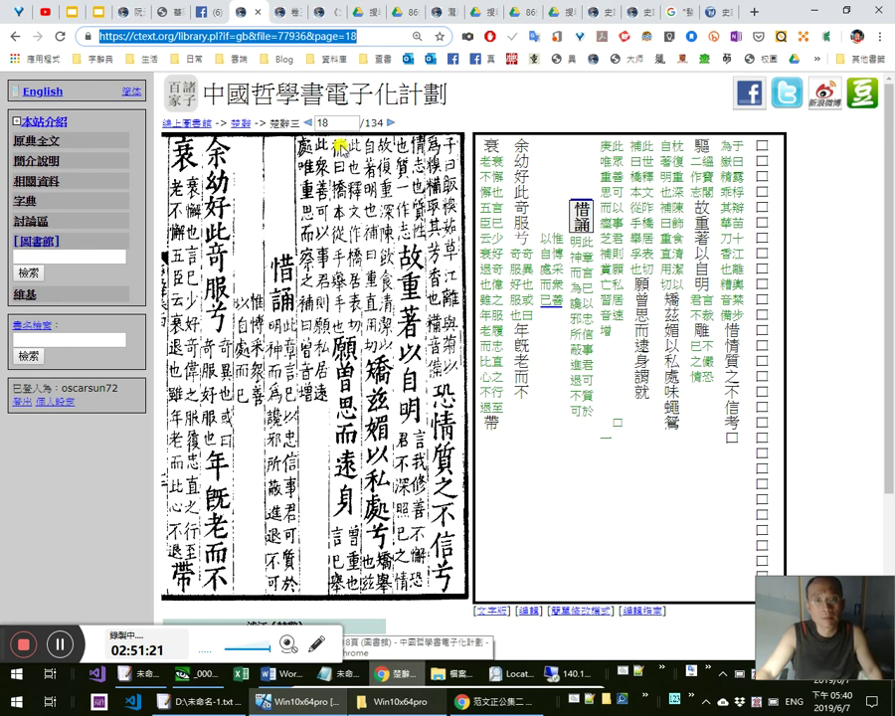
{"action": "left_click", "coordinate": [206, 10]}
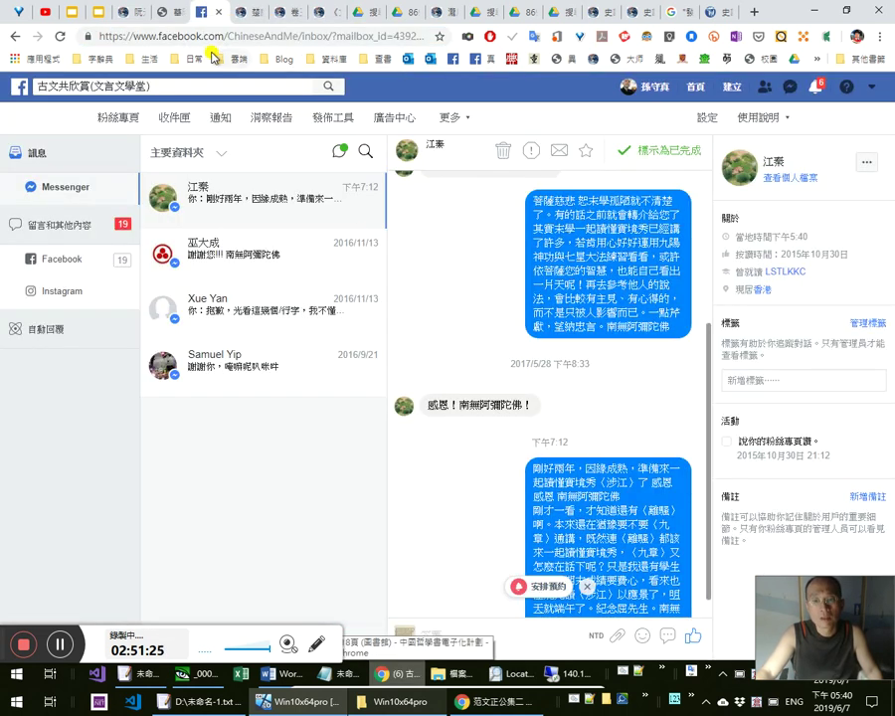
{"action": "scroll", "coordinate": [537, 418], "scroll_direction": "down", "scroll_amount": 2}
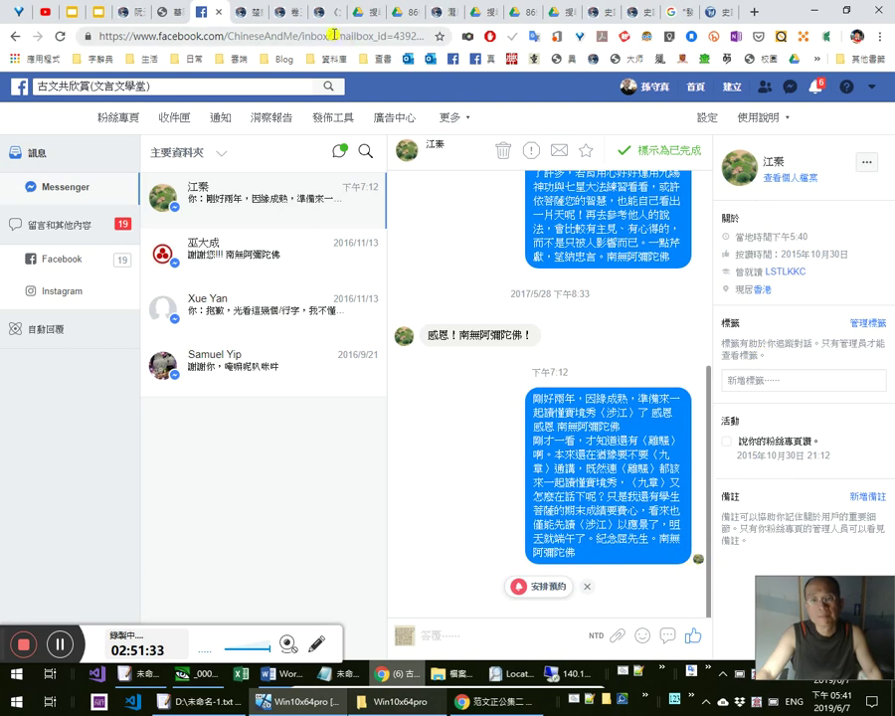
{"action": "key", "text": "alt+Left"}
{"action": "left_click", "coordinate": [159, 38]}
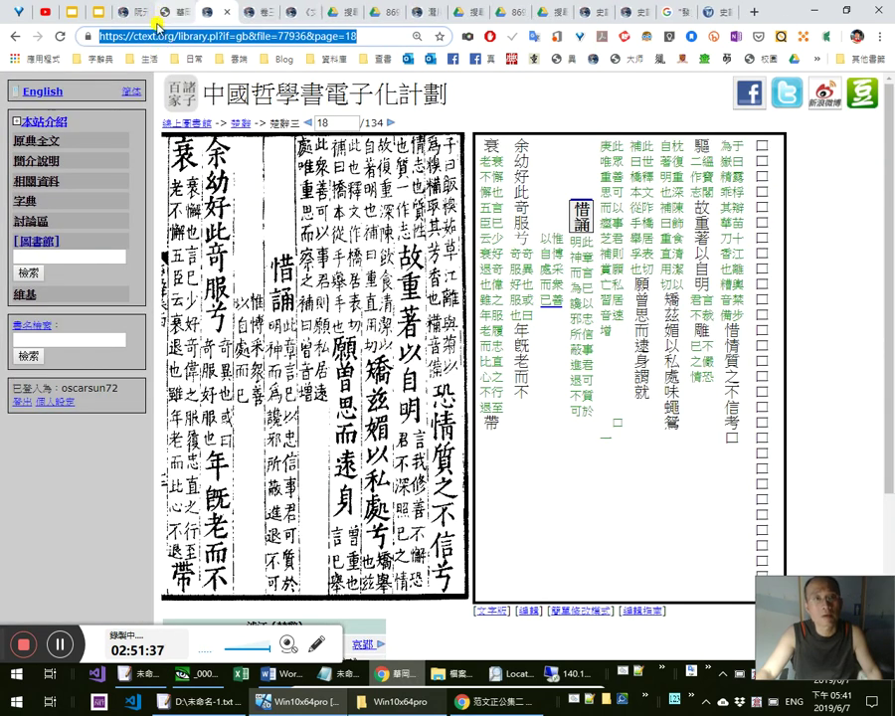
{"action": "left_click", "coordinate": [163, 14]}
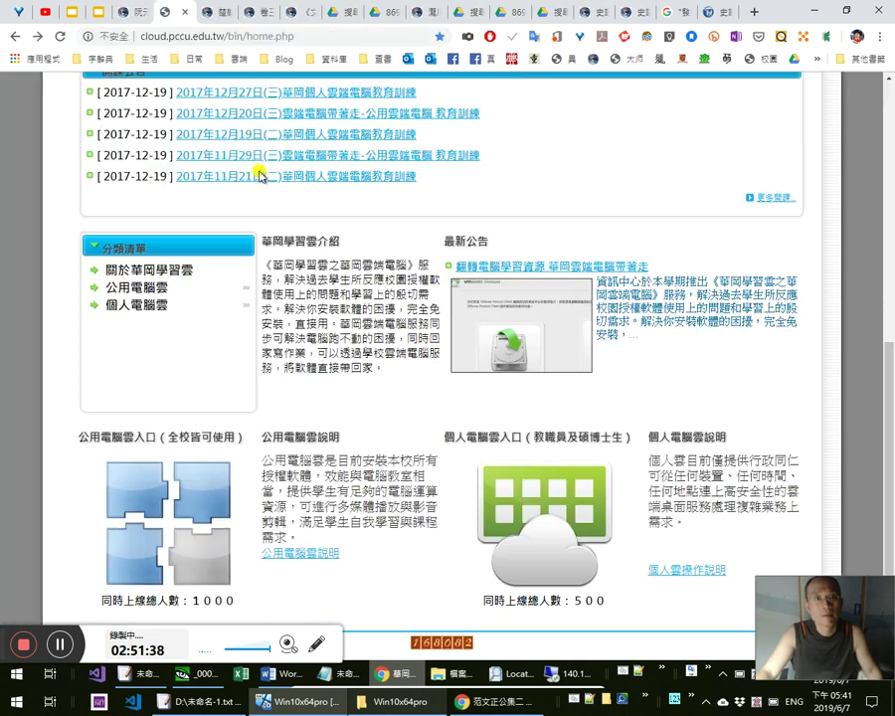
{"action": "left_click", "coordinate": [142, 17]}
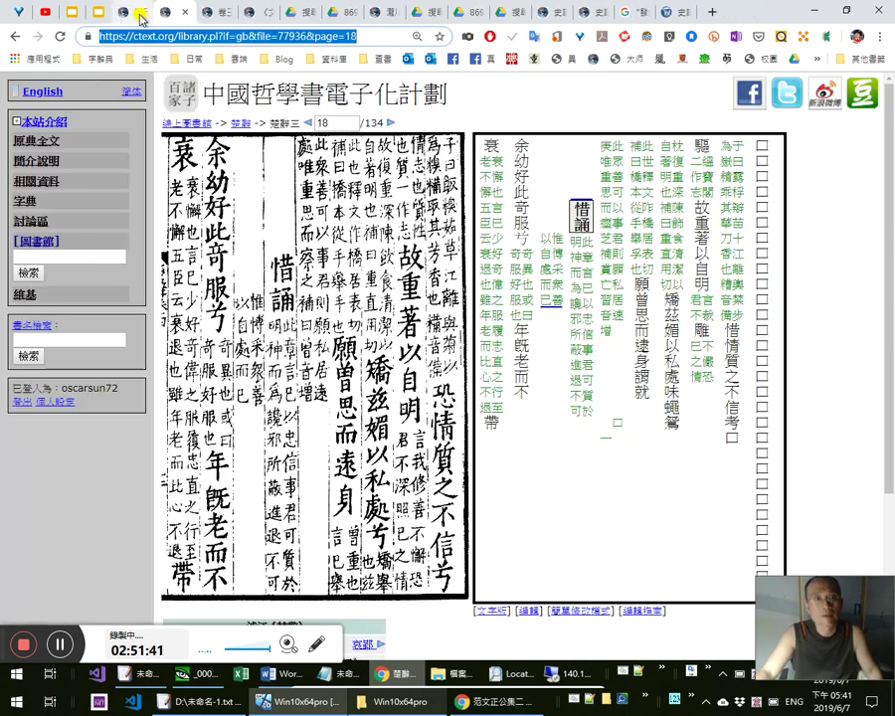
Glance at the 禮記正義 scan, return to page 18 of 楚辭三, and open the 楚辭 book overview
{"action": "left_click", "coordinate": [142, 17]}
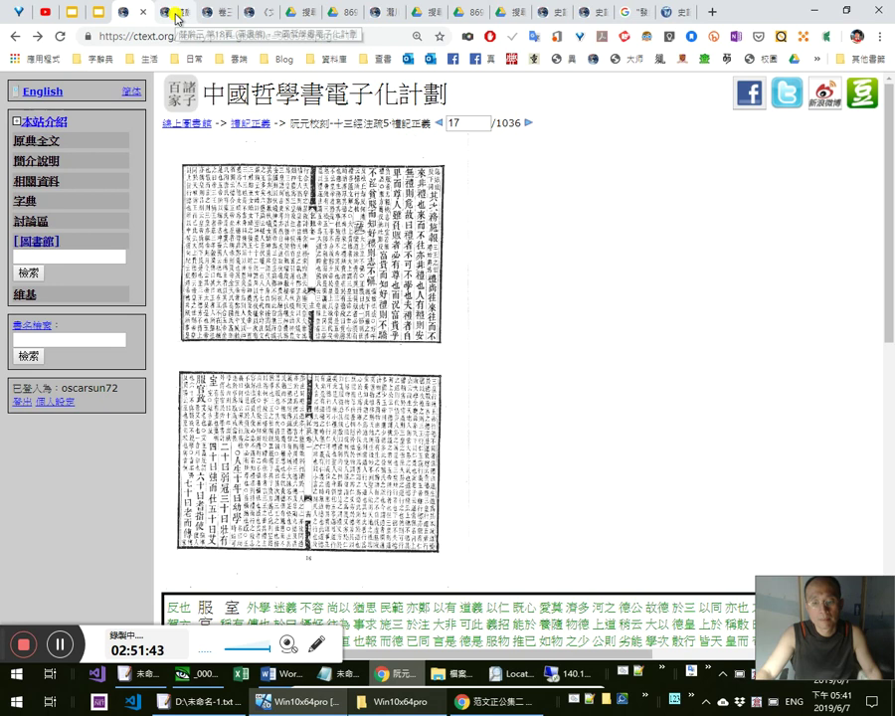
{"action": "left_click", "coordinate": [175, 14]}
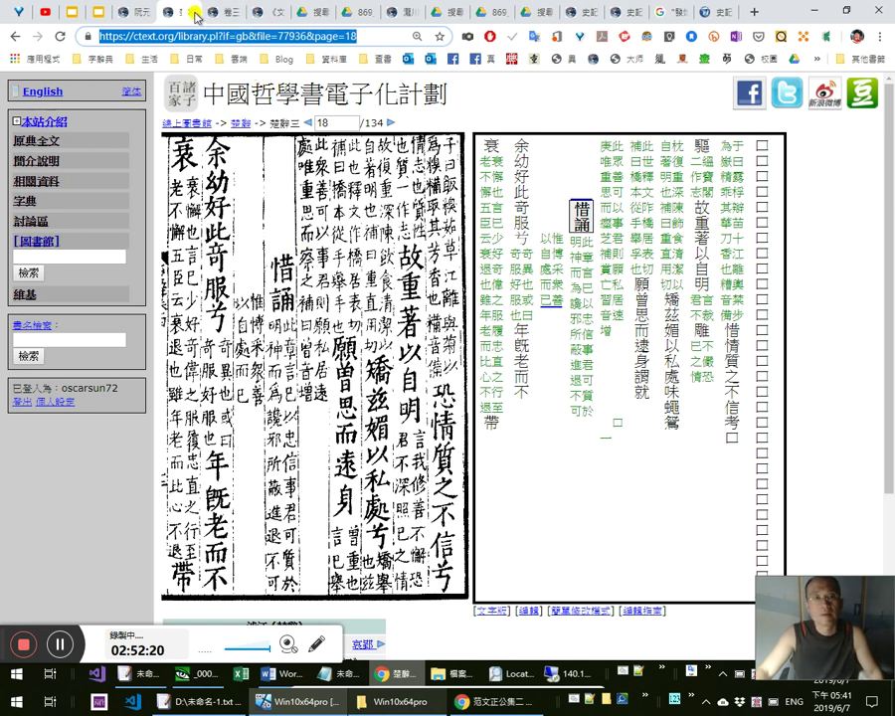
{"action": "left_click", "coordinate": [234, 125]}
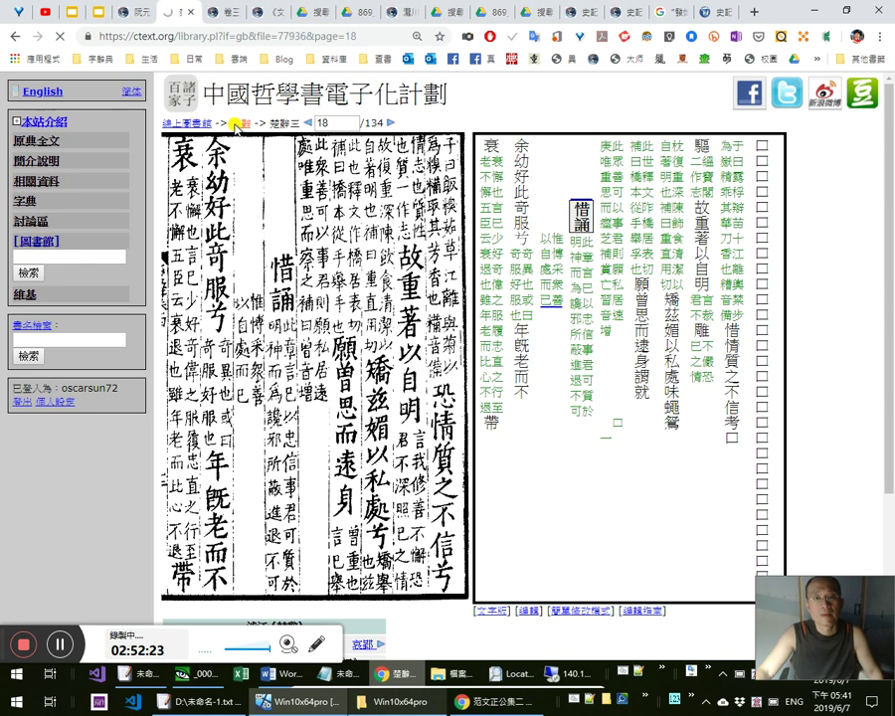
From the 文選 book overview, open the 卷一～卷五 scan at page 2 and open its wiki transcription for editing in a new tab
{"action": "left_click", "coordinate": [222, 16]}
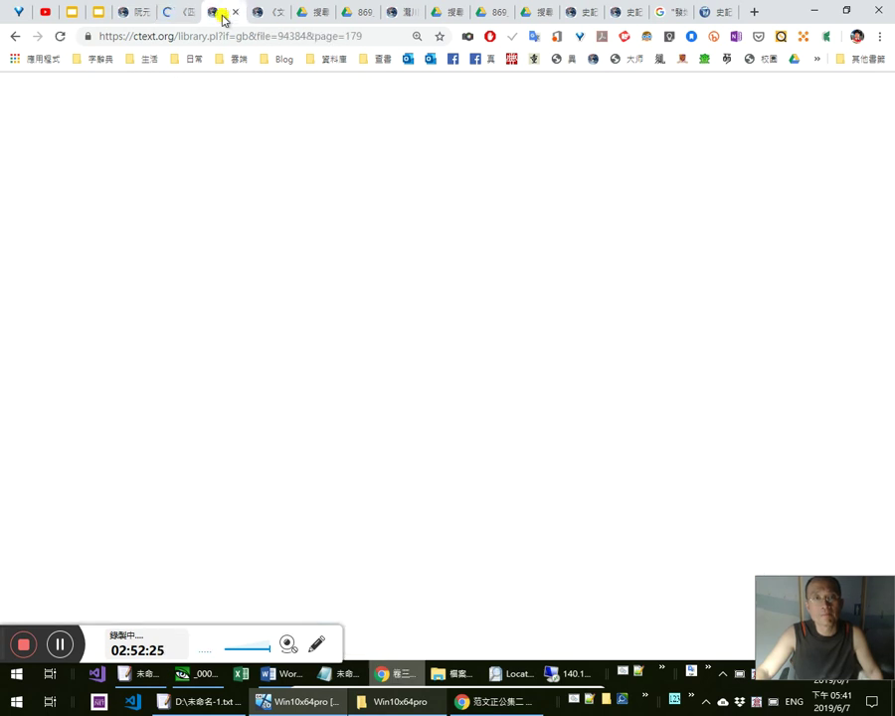
{"action": "left_click", "coordinate": [239, 123]}
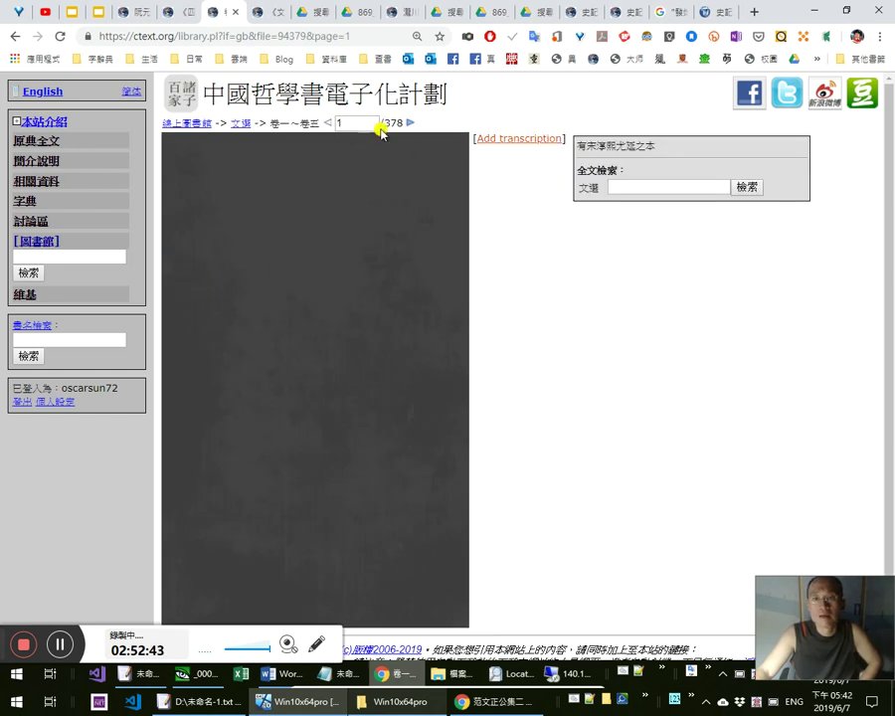
{"action": "left_click", "coordinate": [408, 126]}
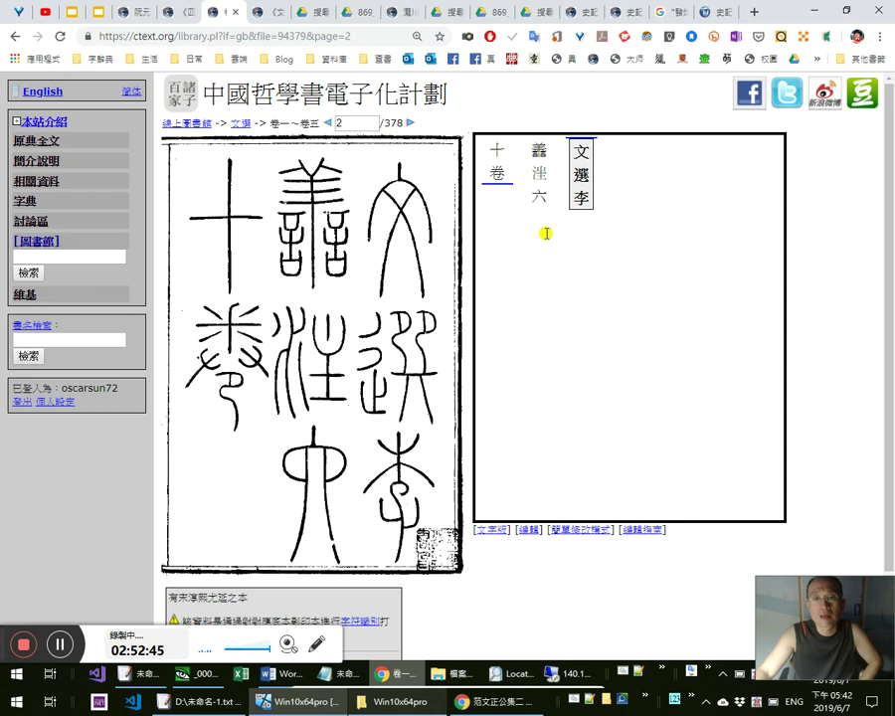
{"action": "middle_click", "coordinate": [530, 529]}
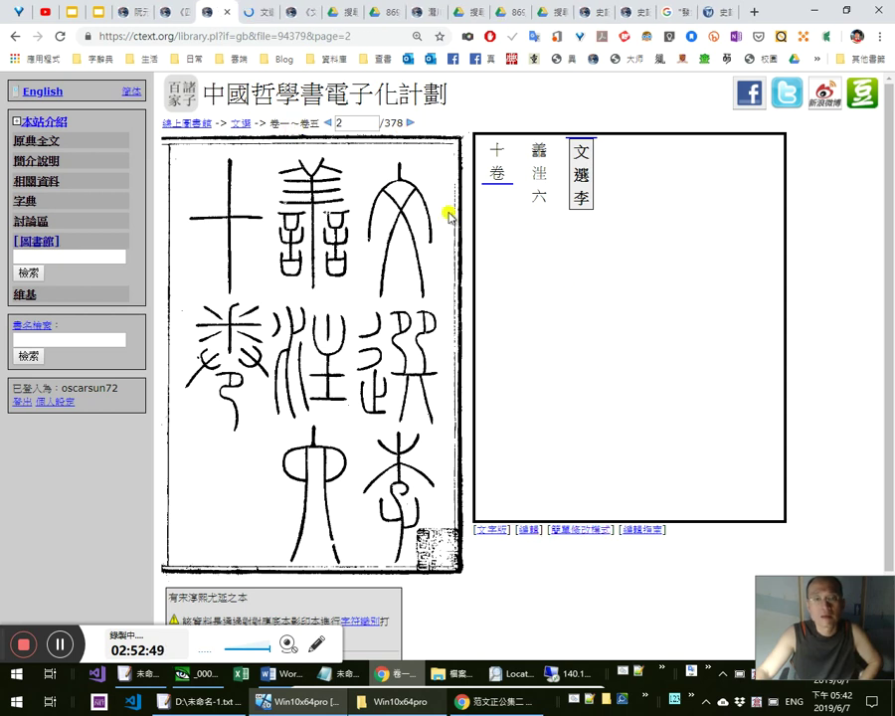
Advance the 卷一～卷五 scan to page 3, return to the 文選 book overview, and look through it
{"action": "left_click", "coordinate": [407, 125]}
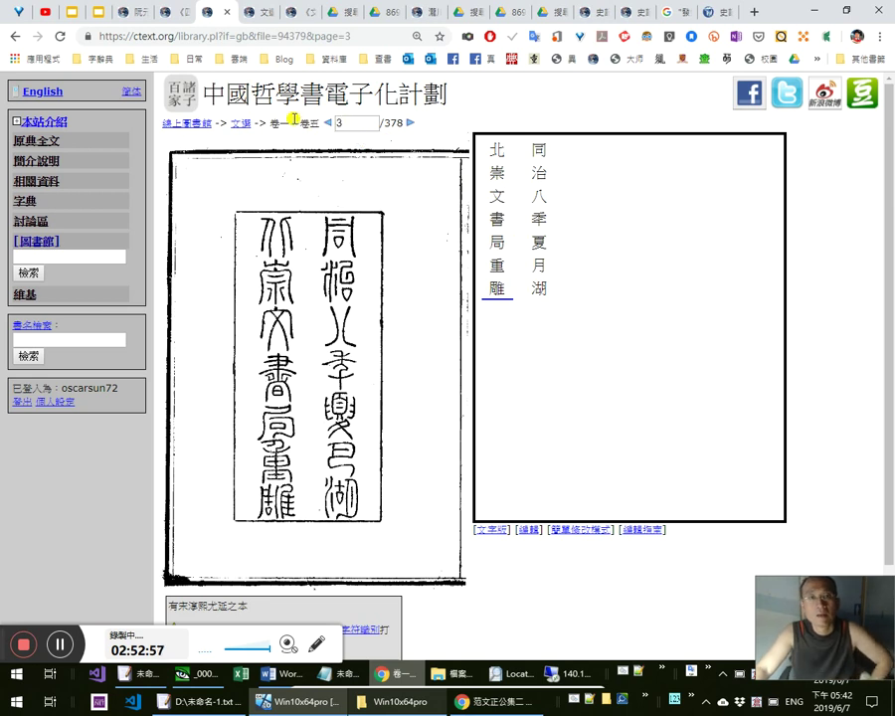
{"action": "left_click", "coordinate": [239, 130]}
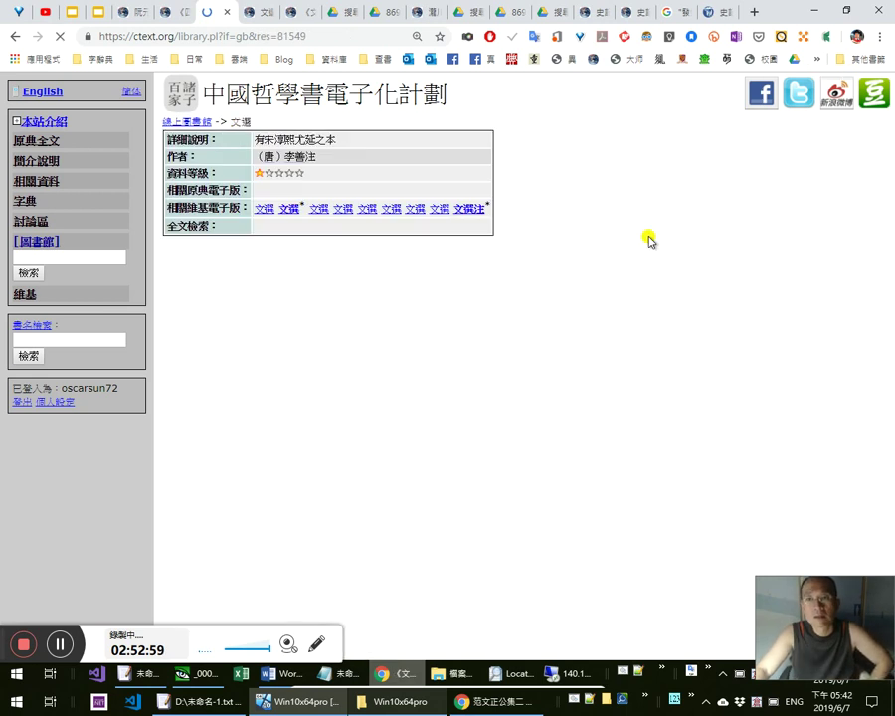
{"action": "scroll", "coordinate": [796, 299], "scroll_direction": "down", "scroll_amount": 10}
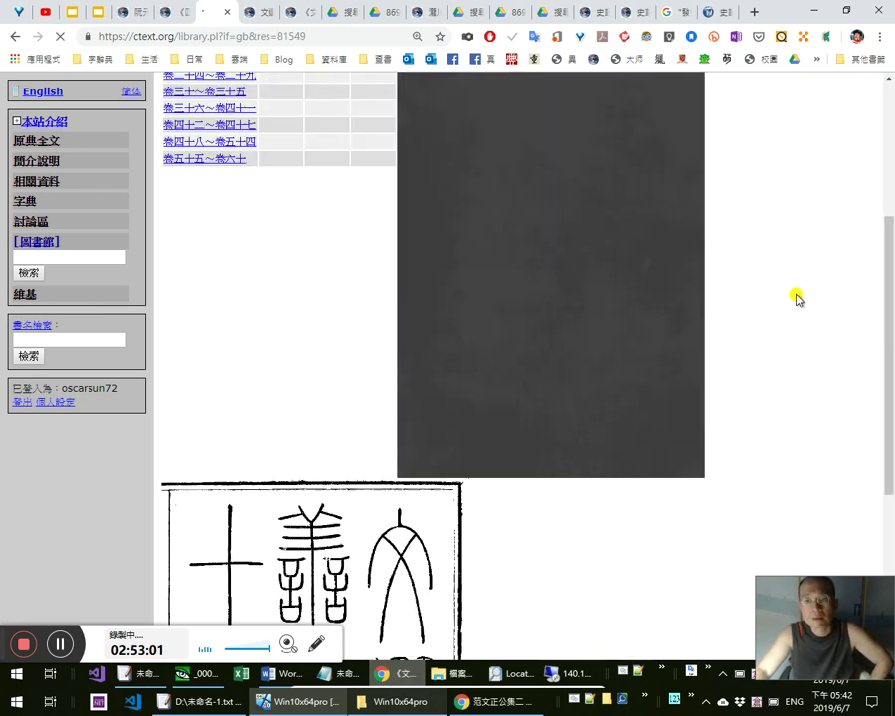
{"action": "scroll", "coordinate": [786, 294], "scroll_direction": "up", "scroll_amount": 10}
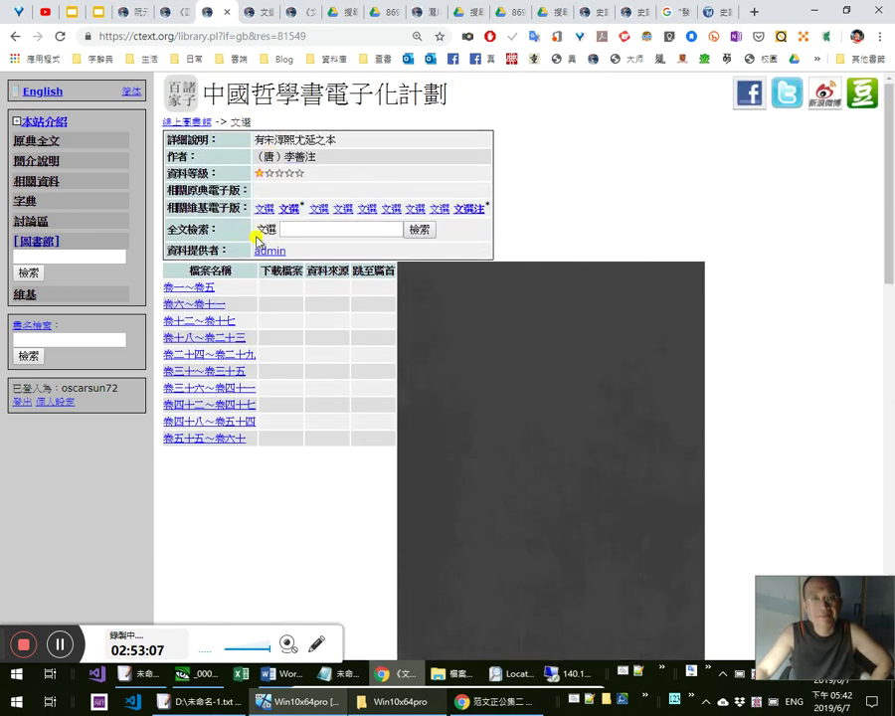
Reopen the edit view of the 卷一～卷五 wiki text and open the parent 文選 wiki entry in a separate tab
{"action": "left_click", "coordinate": [254, 14]}
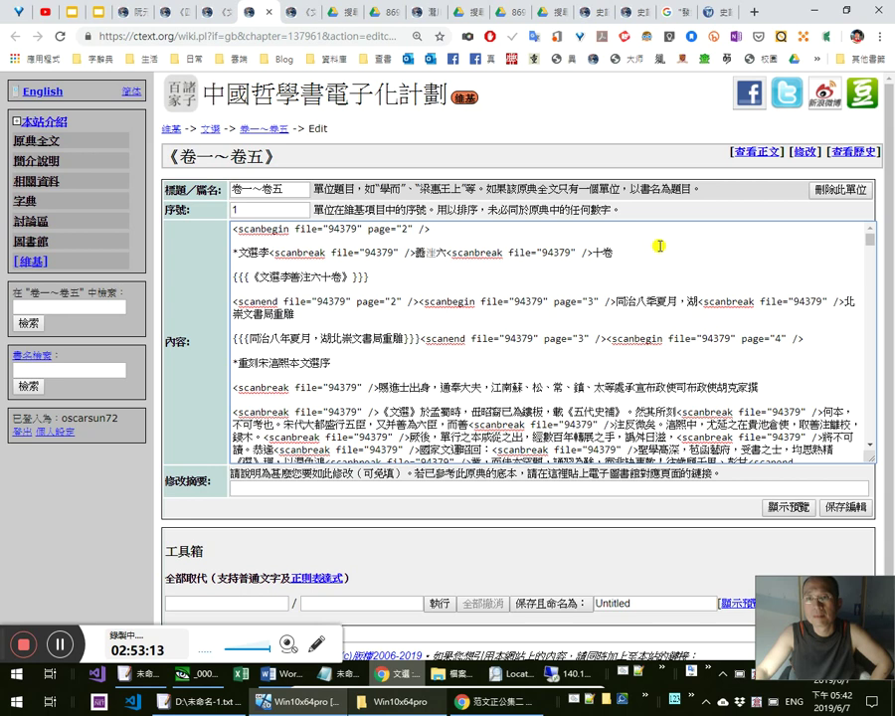
{"action": "left_click", "coordinate": [806, 154]}
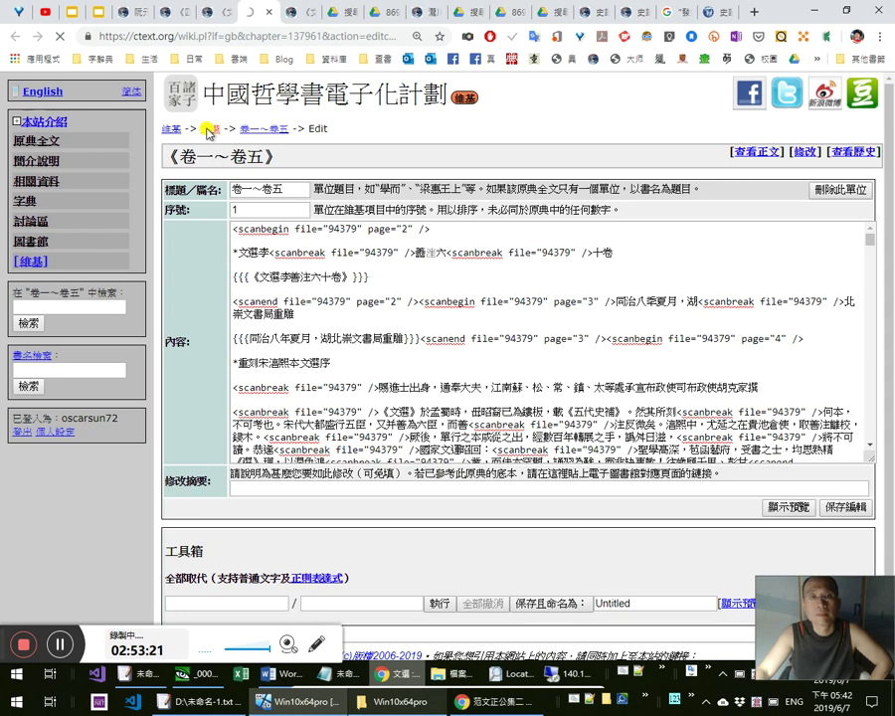
{"action": "middle_click", "coordinate": [208, 133]}
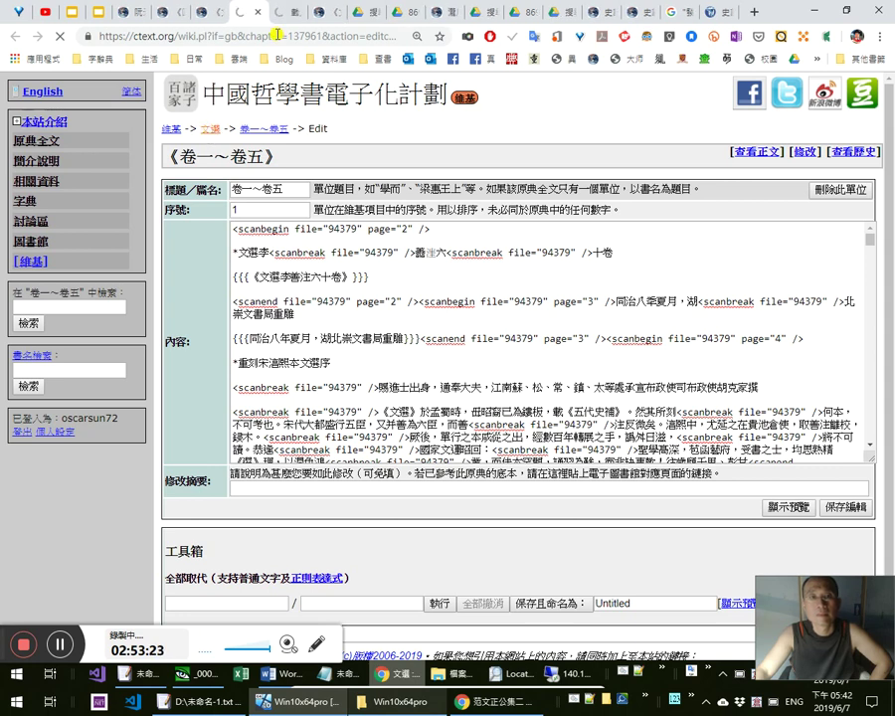
{"action": "key", "text": "ctrl+Tab"}
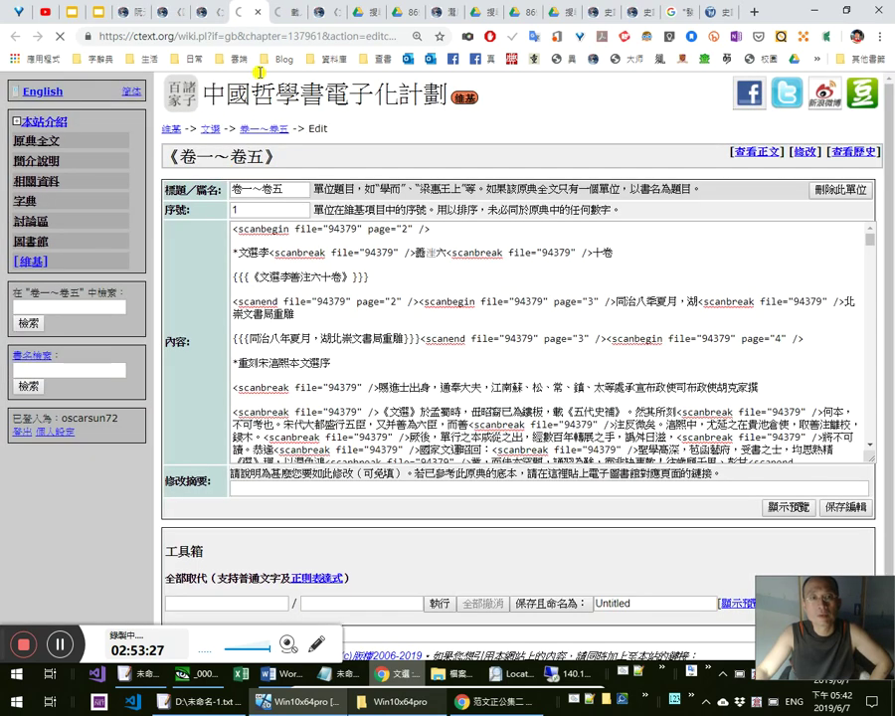
{"action": "left_click", "coordinate": [285, 14]}
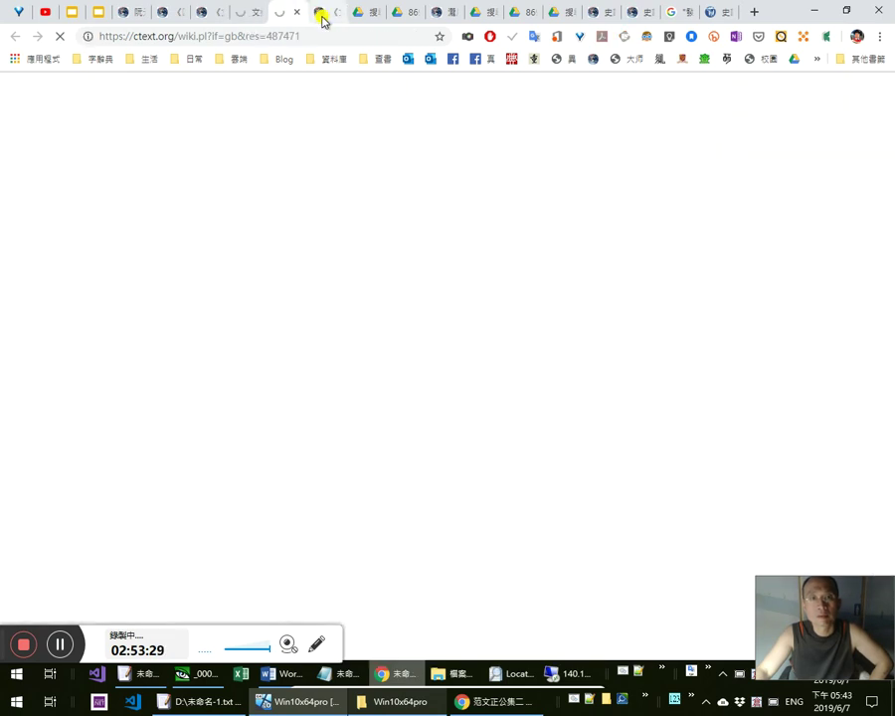
Close the duplicate 文選 overview, the 瀧川龜太郎 author search and all the Google Drive search and 869_史記（下） folder tabs
{"action": "left_click", "coordinate": [322, 16]}
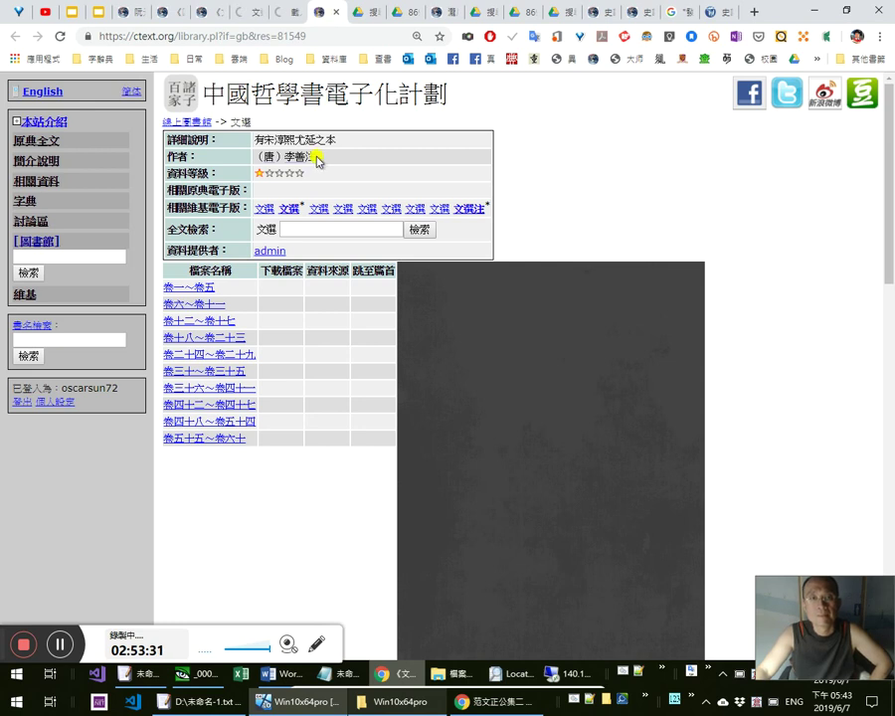
{"action": "left_click", "coordinate": [335, 13]}
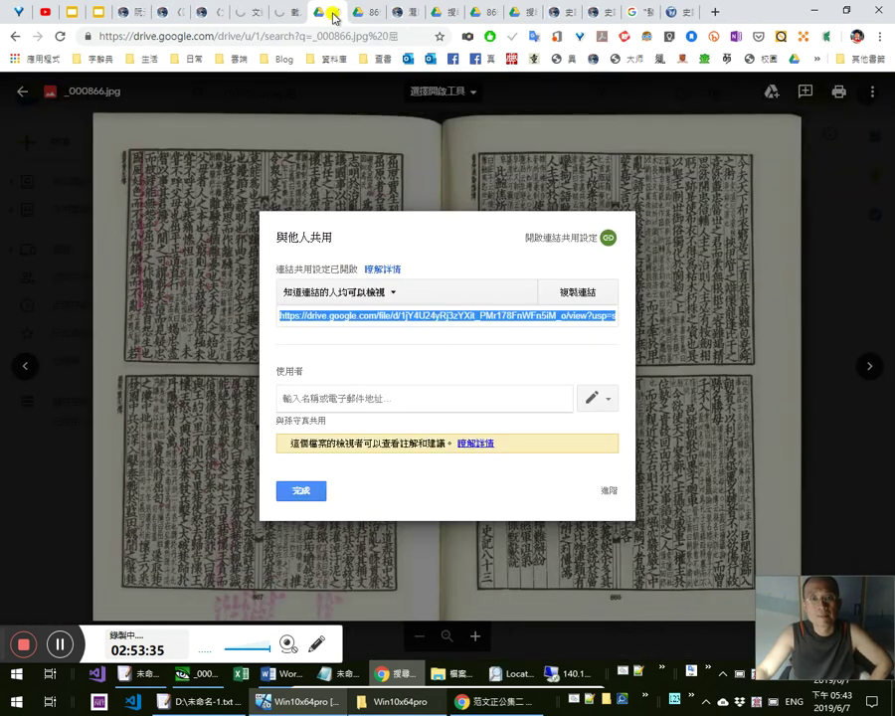
{"action": "left_click", "coordinate": [335, 13]}
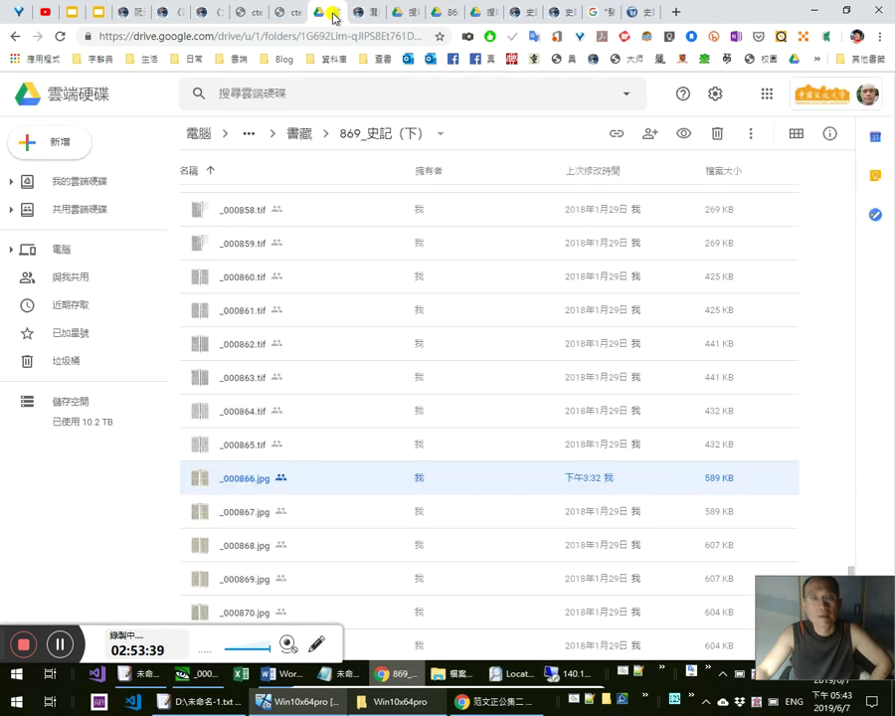
{"action": "left_click", "coordinate": [335, 13]}
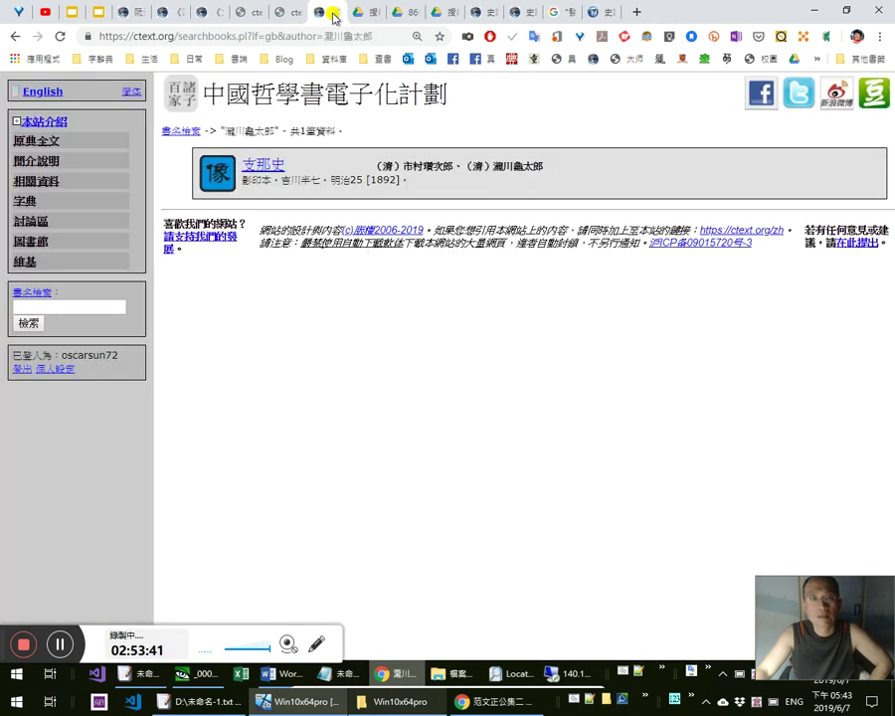
{"action": "left_click", "coordinate": [334, 13]}
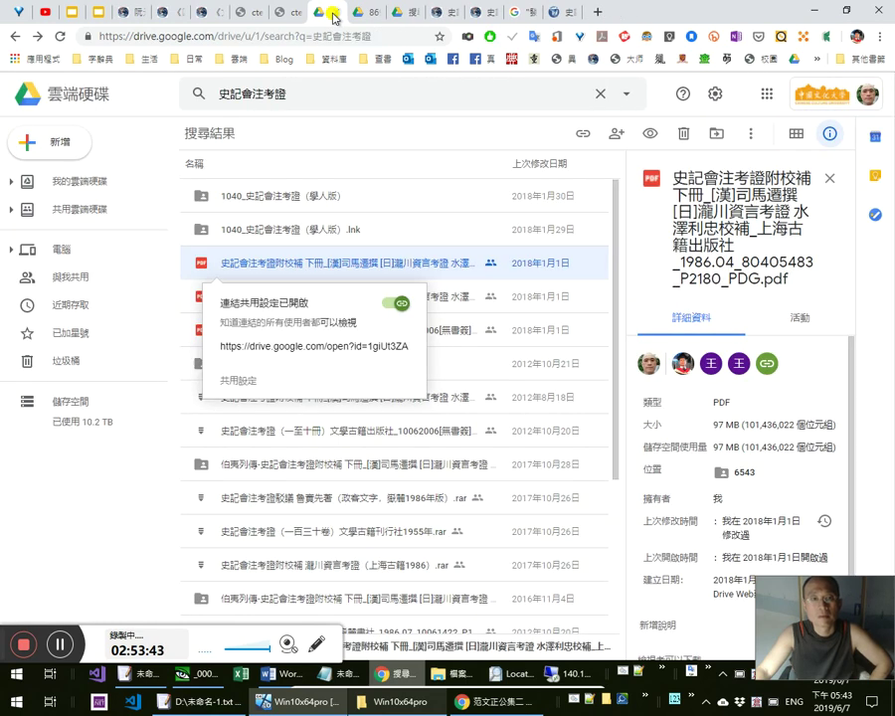
{"action": "left_click", "coordinate": [335, 13]}
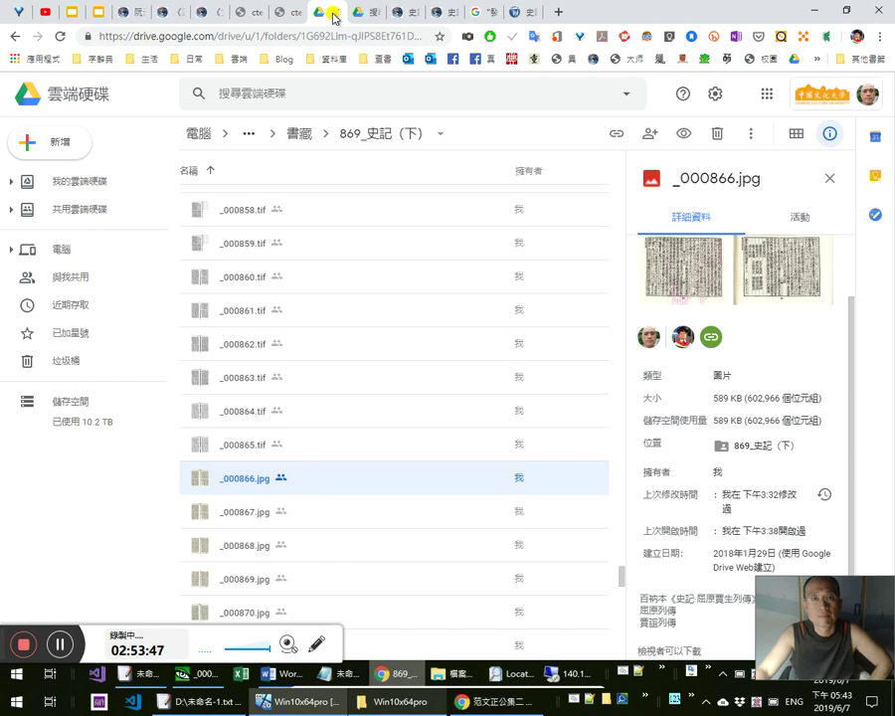
{"action": "left_click", "coordinate": [334, 13]}
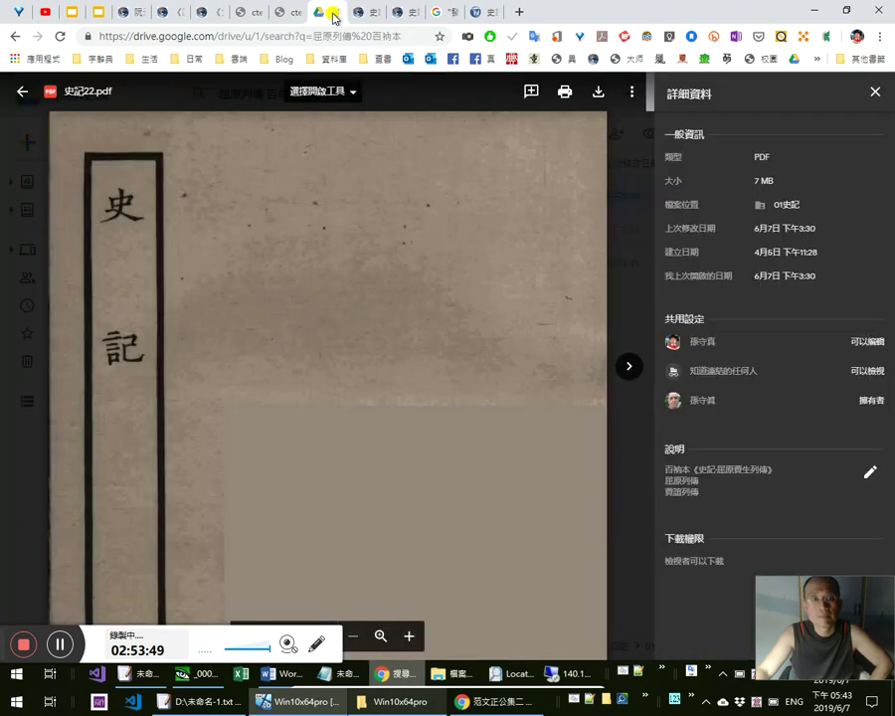
{"action": "left_click", "coordinate": [334, 13]}
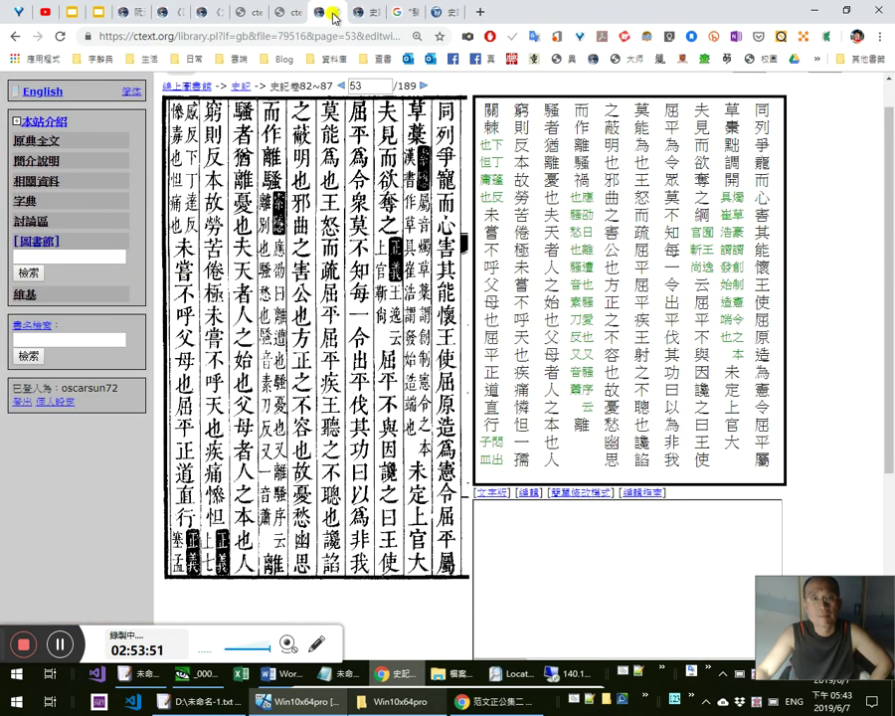
Check the two loading 文選 wiki tabs and open the metadata of the 文選 wiki entry for editing
{"action": "left_click", "coordinate": [288, 16]}
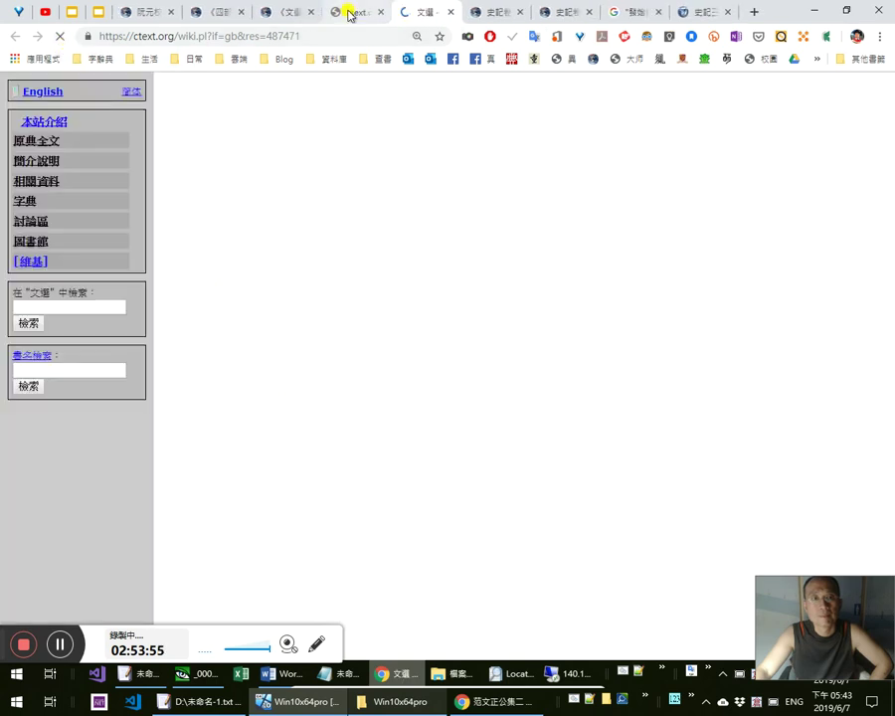
{"action": "left_click", "coordinate": [350, 14]}
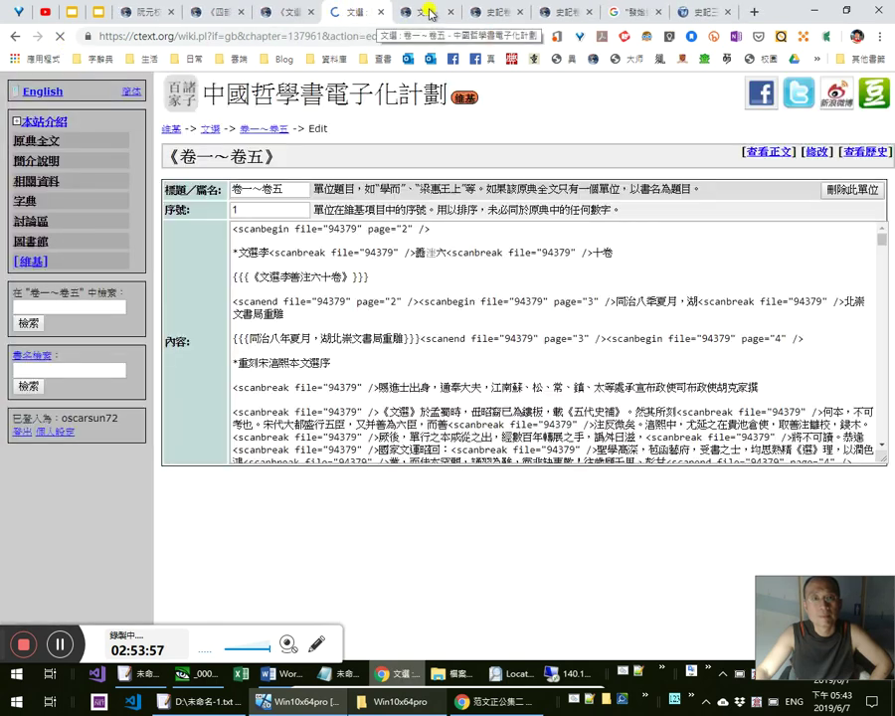
{"action": "left_click", "coordinate": [428, 12]}
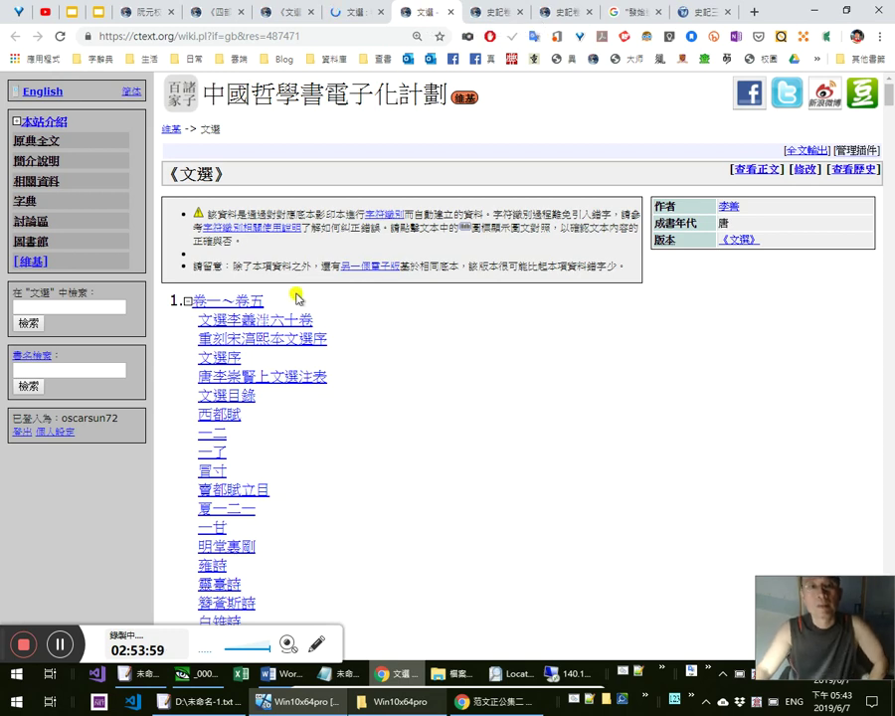
{"action": "left_click", "coordinate": [812, 171]}
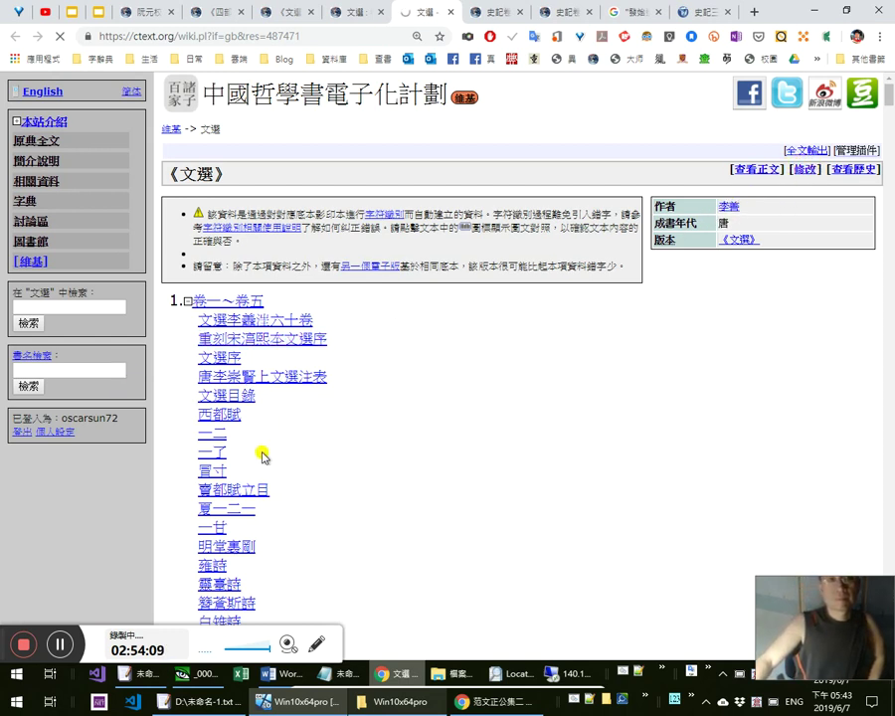
Close the 卷一～卷五 edit tab and the 文選 and 楚辭 overview tabs, keeping the 文選 metadata page's address selected
{"action": "left_click", "coordinate": [369, 12]}
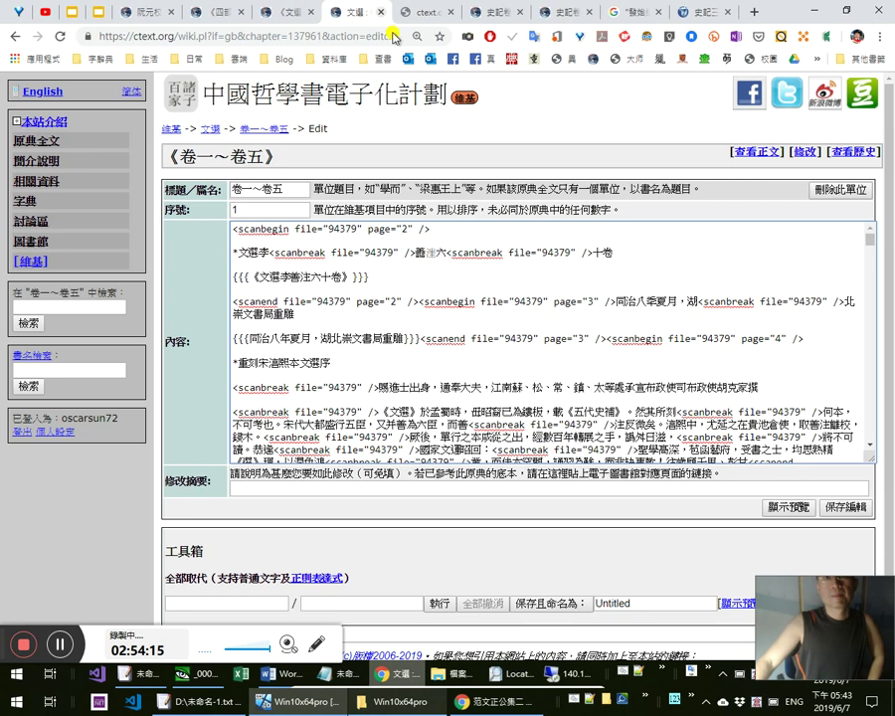
{"action": "left_click", "coordinate": [381, 12]}
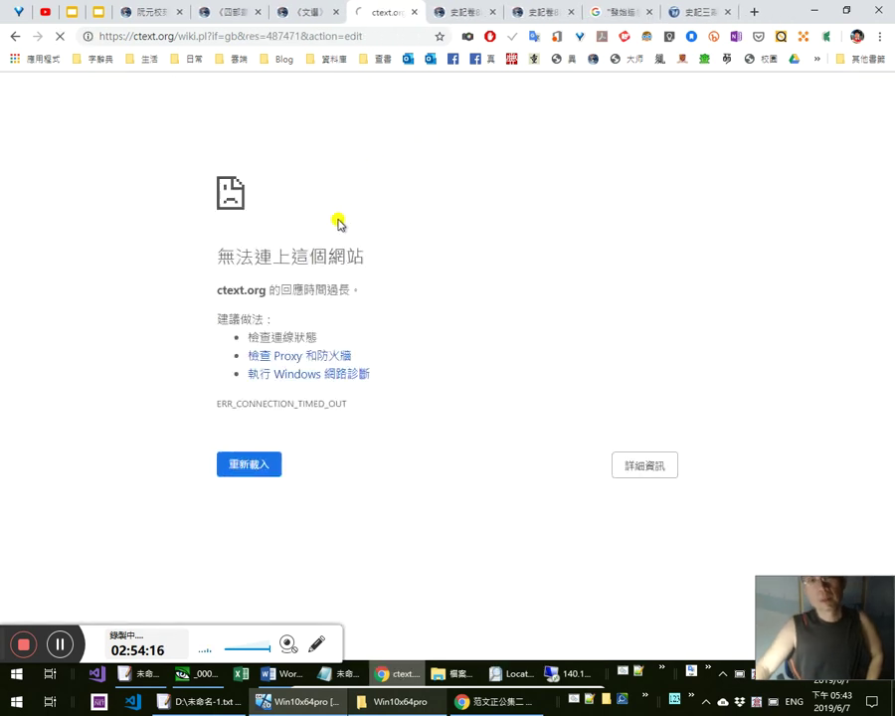
{"action": "left_click", "coordinate": [312, 17]}
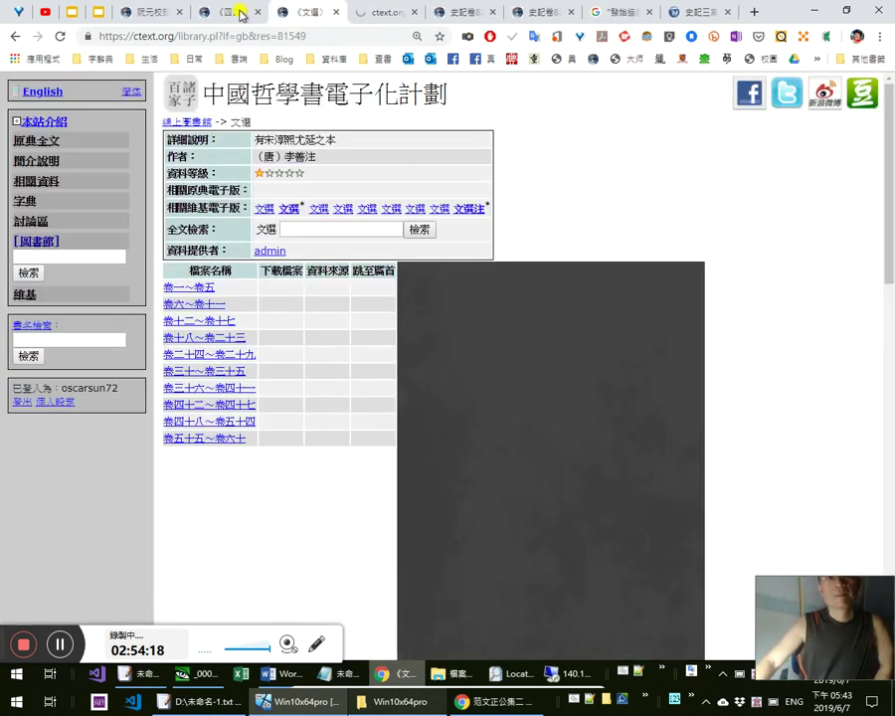
{"action": "key", "text": "ctrl+w"}
{"action": "left_click", "coordinate": [237, 12]}
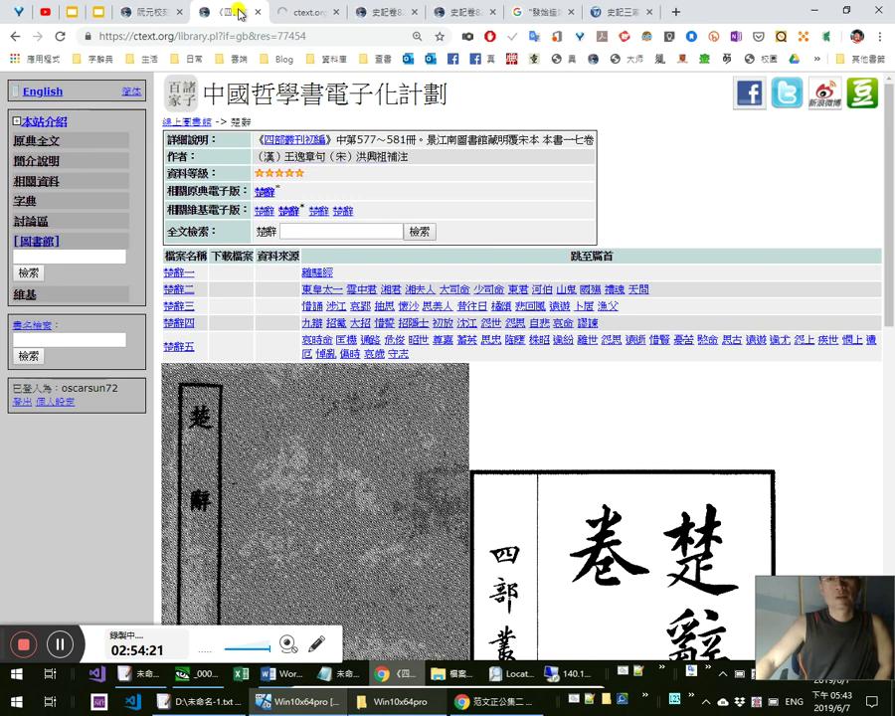
{"action": "key", "text": "ctrl+w"}
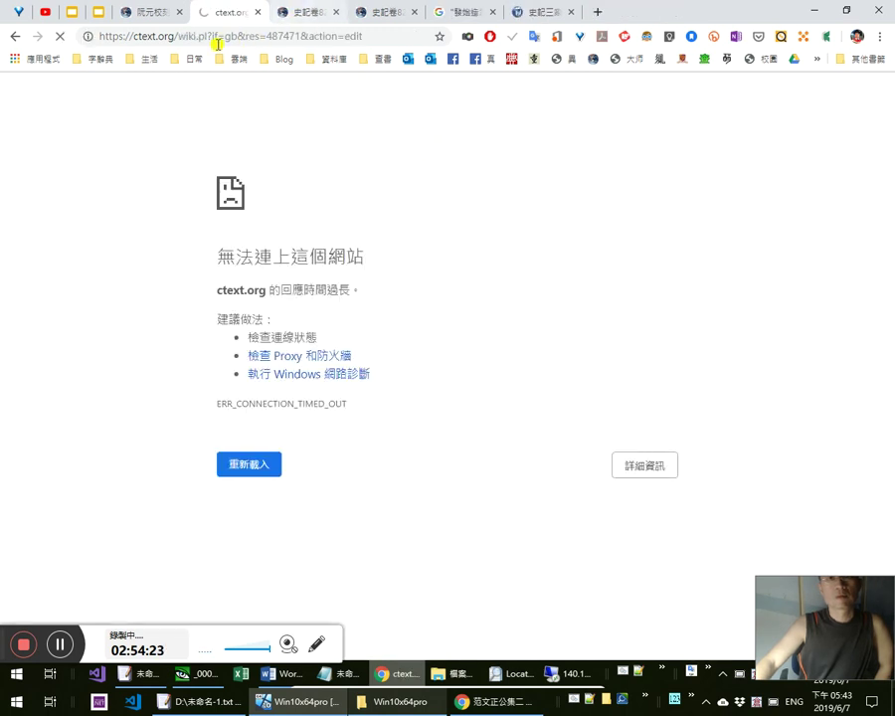
{"action": "key", "text": "ctrl+l"}
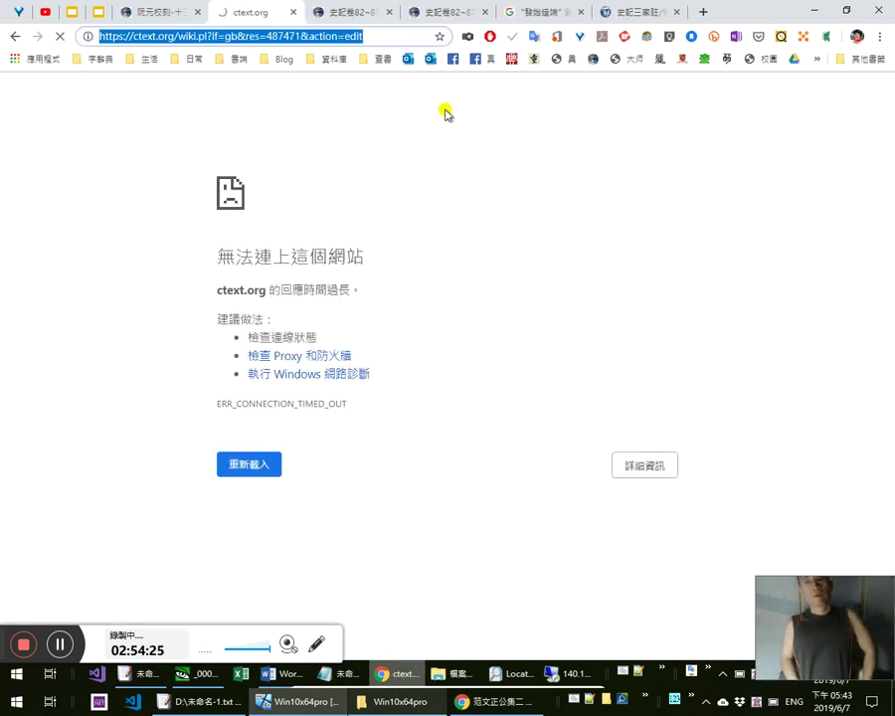
Switch to LINE, look at the unread messages in the 文化-文學組兼任教師 group and the chat list, and close its window
{"action": "left_click", "coordinate": [708, 708]}
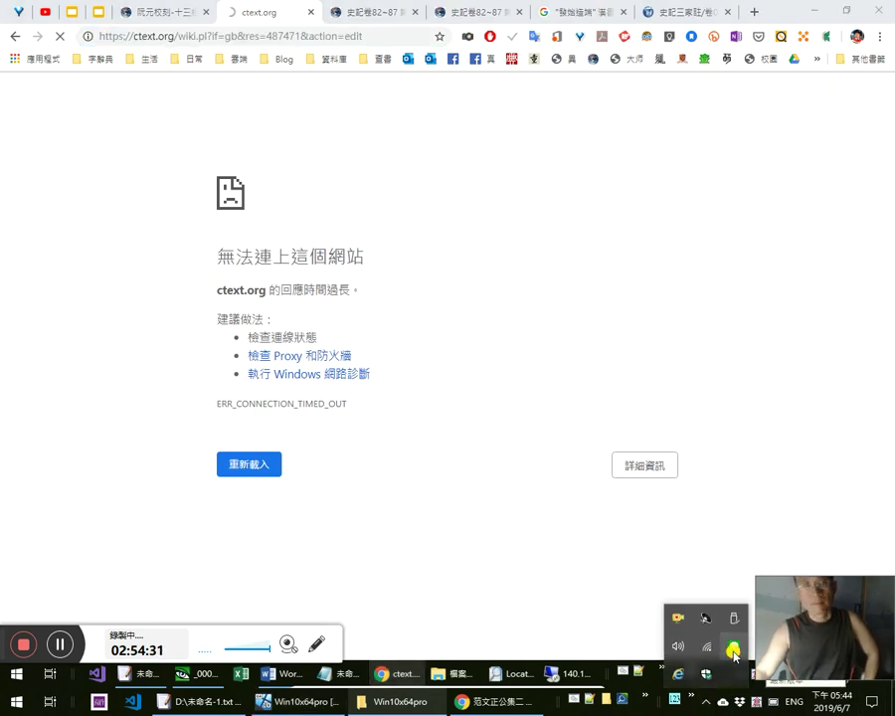
{"action": "left_click", "coordinate": [734, 651]}
{"action": "left_click", "coordinate": [135, 581]}
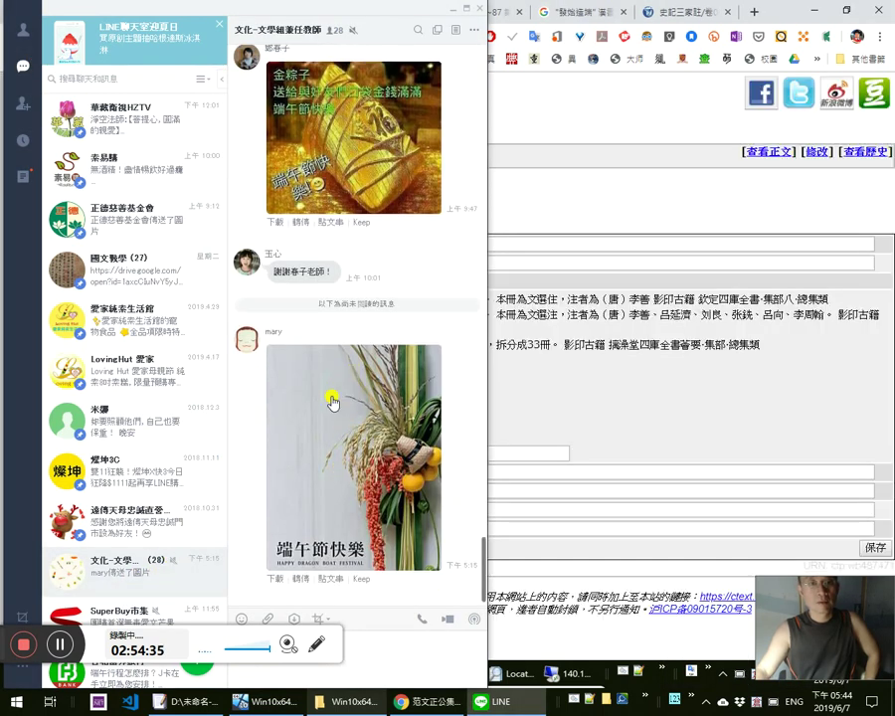
{"action": "scroll", "coordinate": [130, 245], "scroll_direction": "down", "scroll_amount": 3}
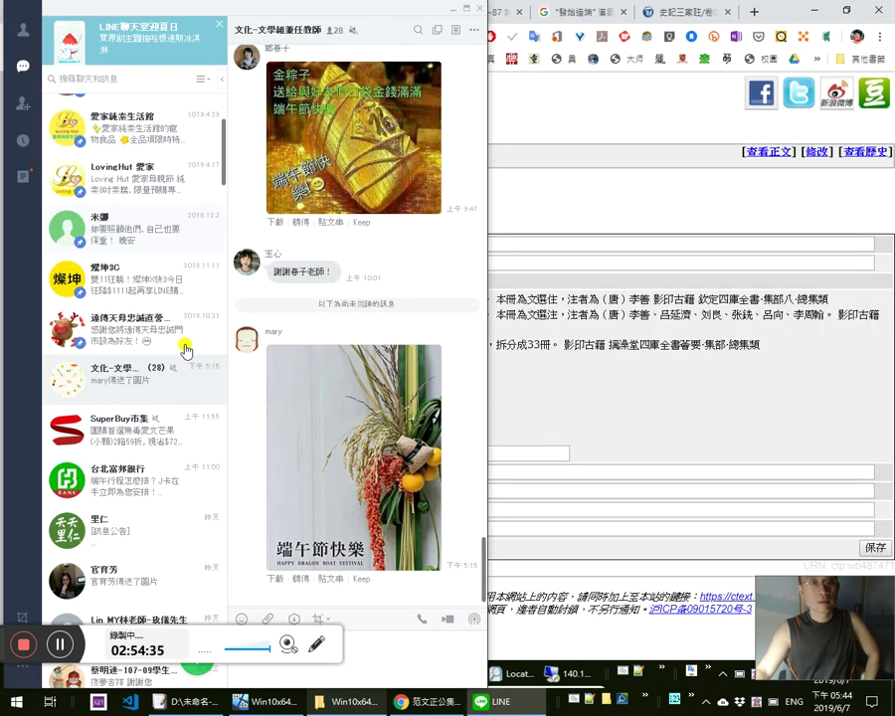
{"action": "left_click", "coordinate": [481, 12]}
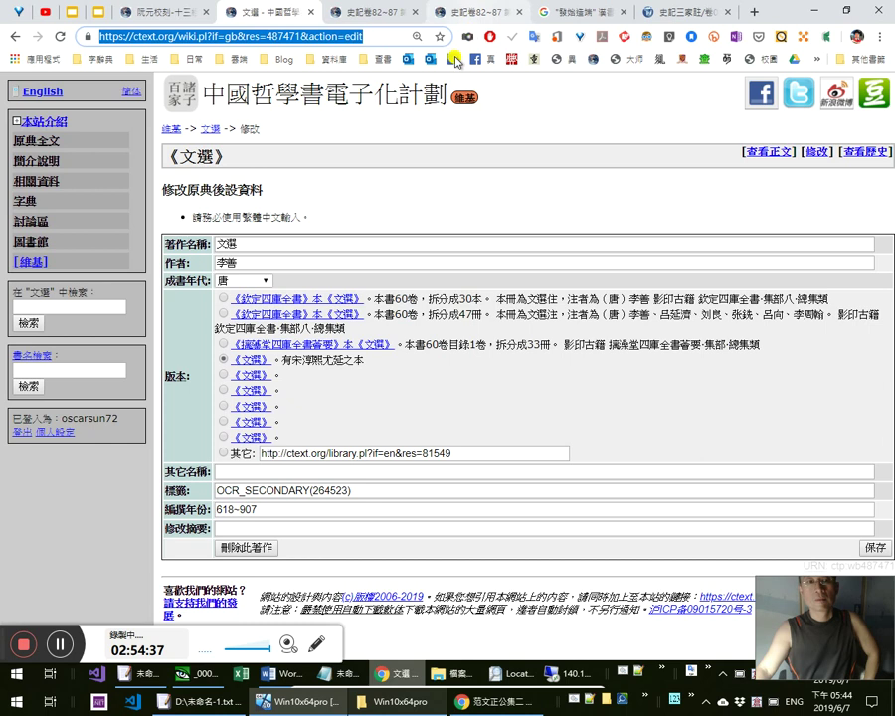
{"action": "left_click", "coordinate": [299, 527]}
{"action": "left_click", "coordinate": [384, 258]}
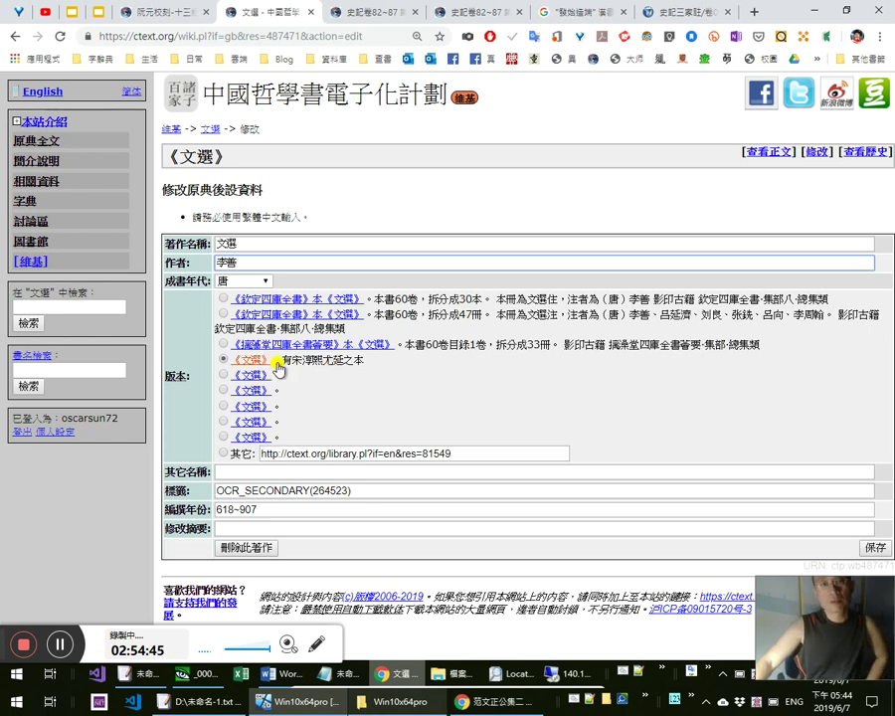
{"action": "left_click", "coordinate": [444, 473]}
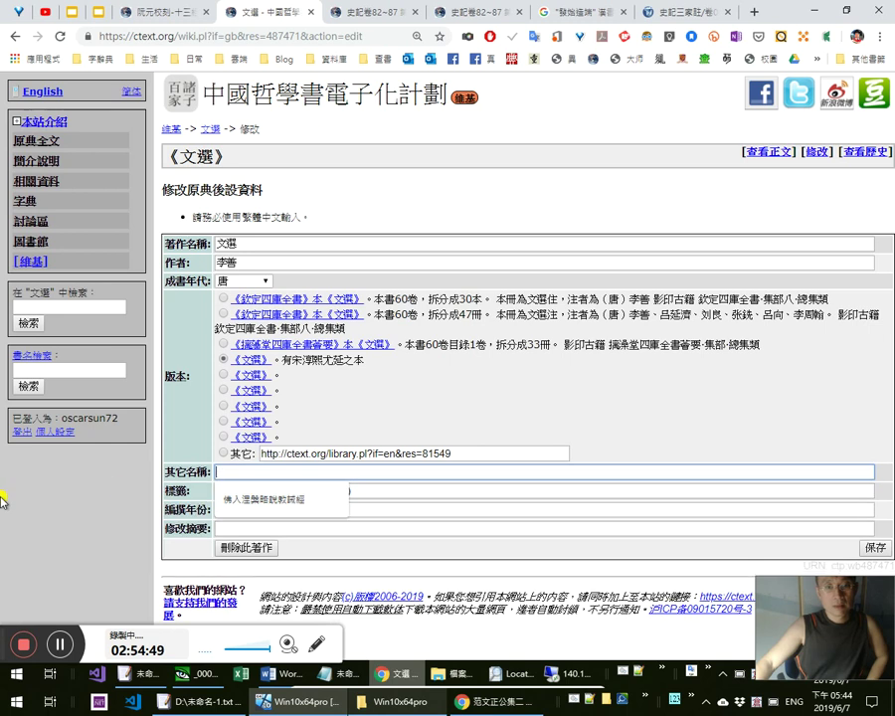
{"action": "key", "text": "Escape"}
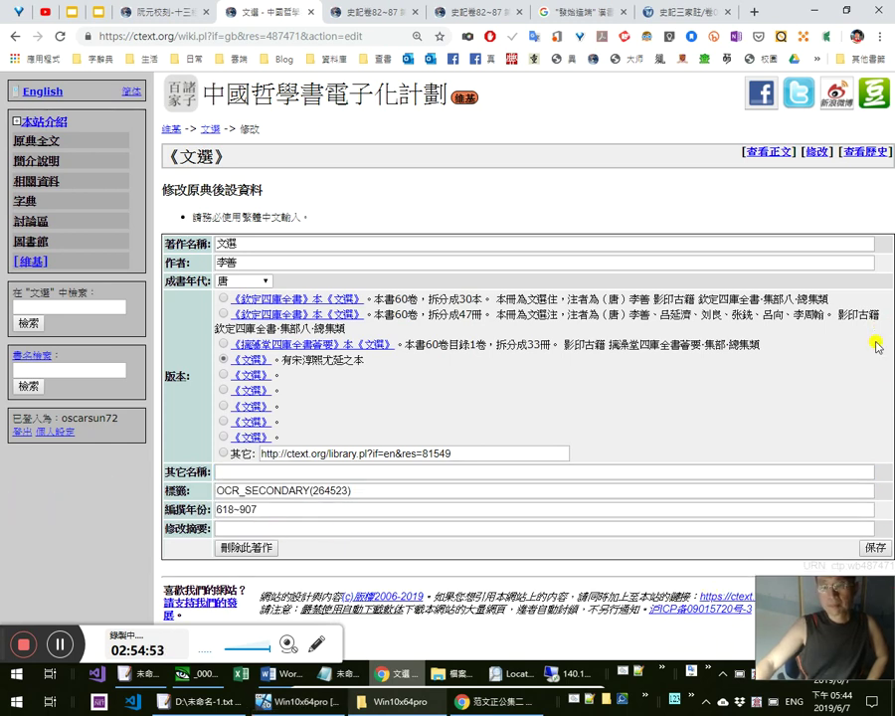
{"action": "mouse_move", "coordinate": [867, 612]}
{"action": "left_mouse_down"}
{"action": "mouse_move", "coordinate": [816, 453]}
{"action": "mouse_move", "coordinate": [867, 609]}
{"action": "left_mouse_up"}
{"action": "left_click", "coordinate": [327, 265]}
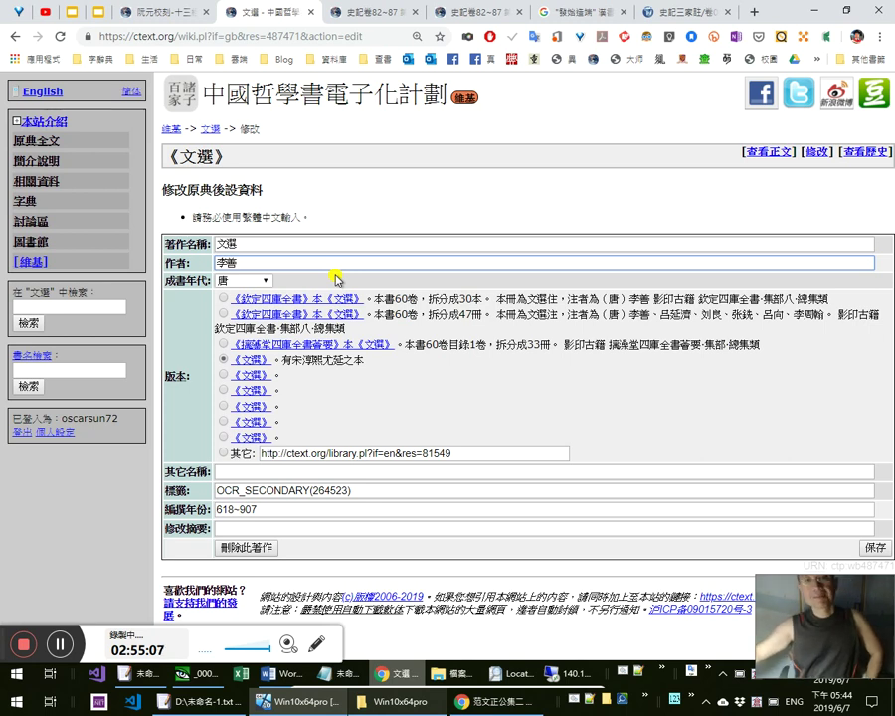
Extend the work title in the 文選 metadata to 文選（同治重刊胡克家嘉慶原本）
{"action": "left_click", "coordinate": [270, 247]}
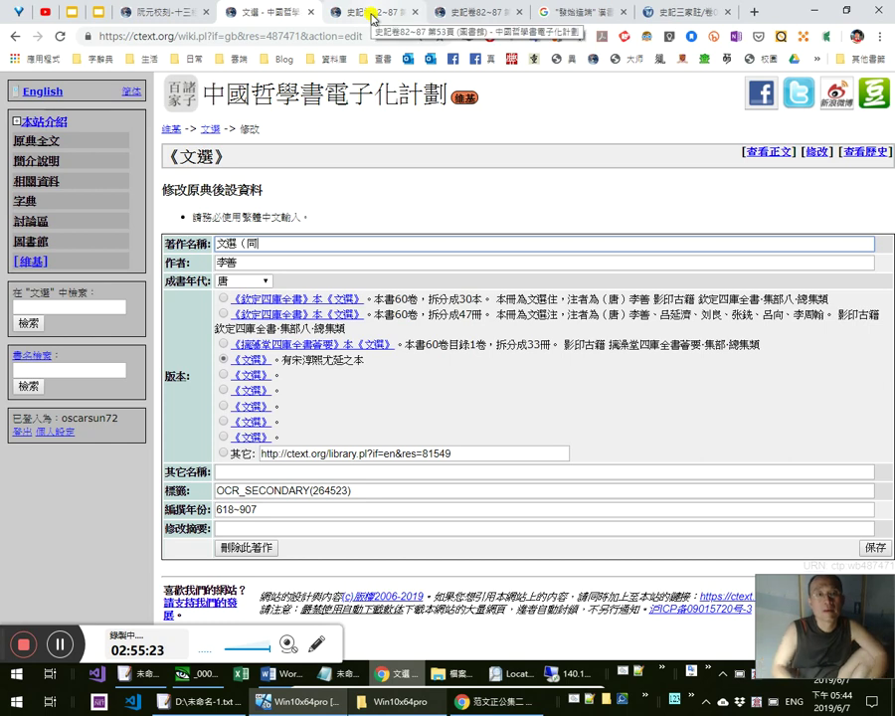
{"action": "type", "text": "治重"}
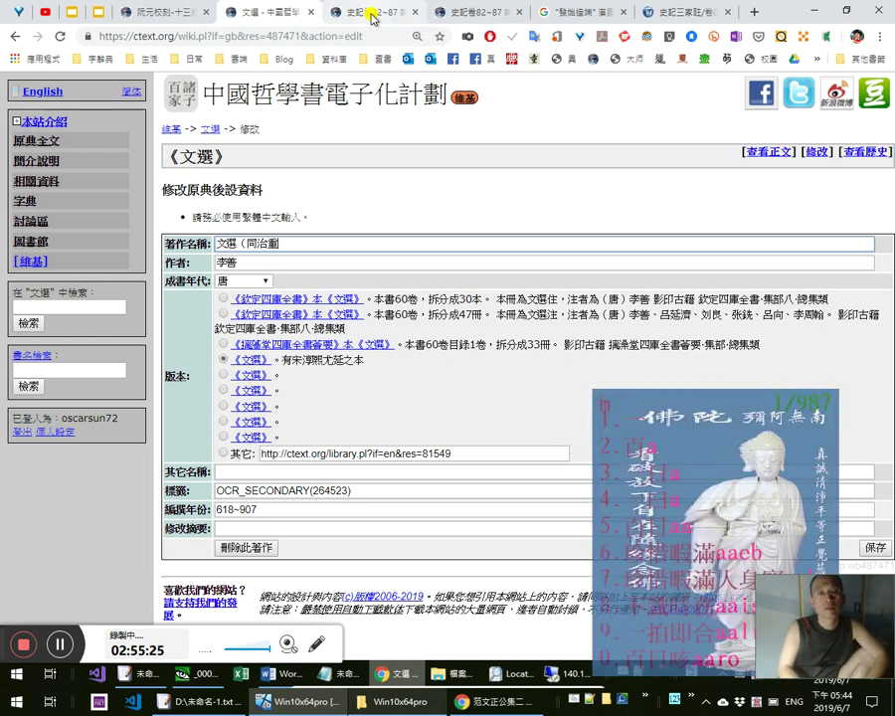
{"action": "type", "text": "刊"}
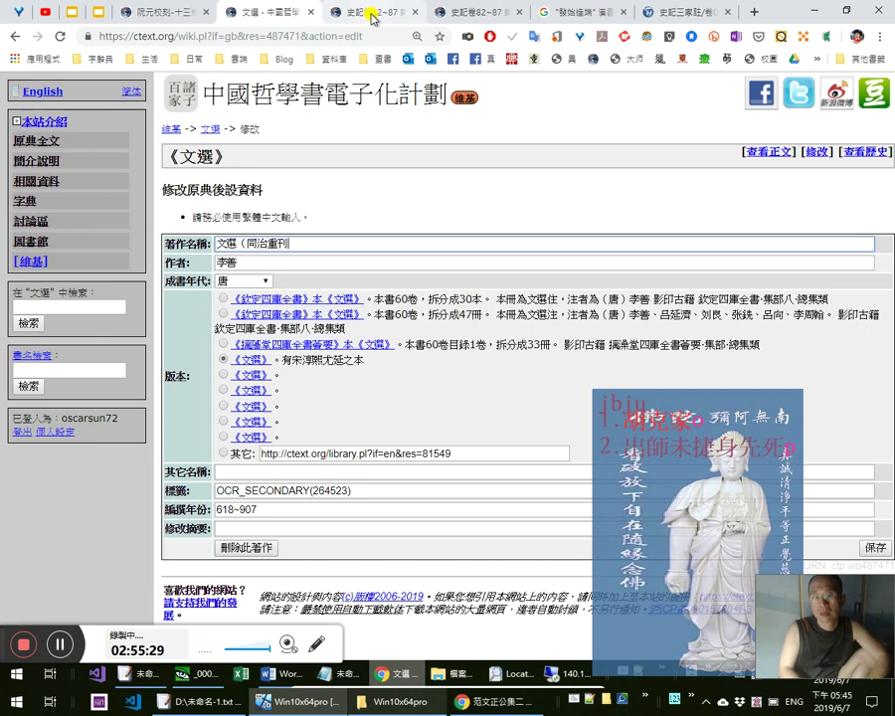
{"action": "type", "text": "胡克家"}
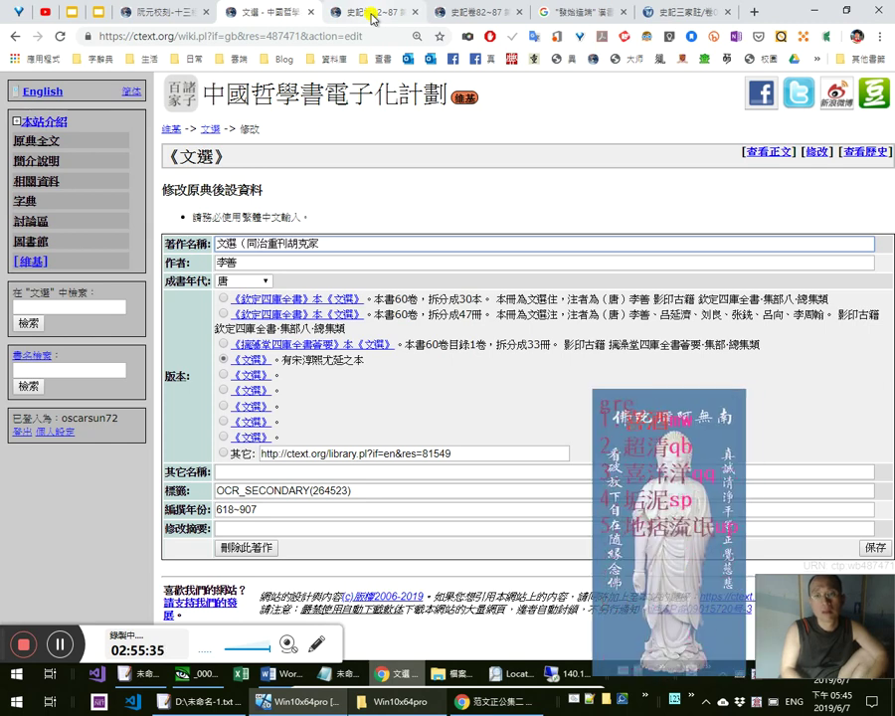
{"action": "type", "text": "覆"}
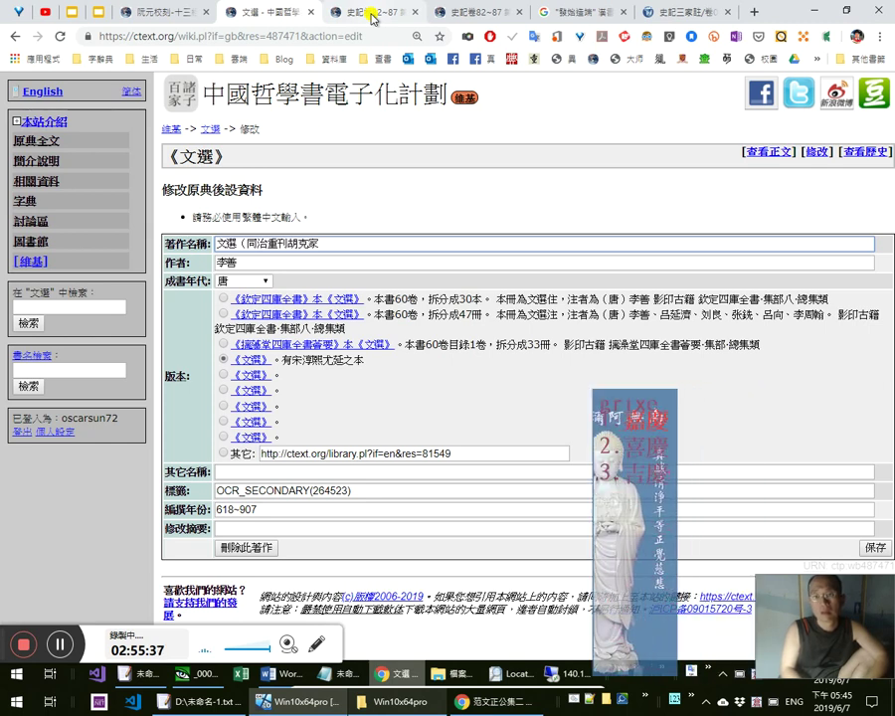
{"action": "type", "text": "a"}
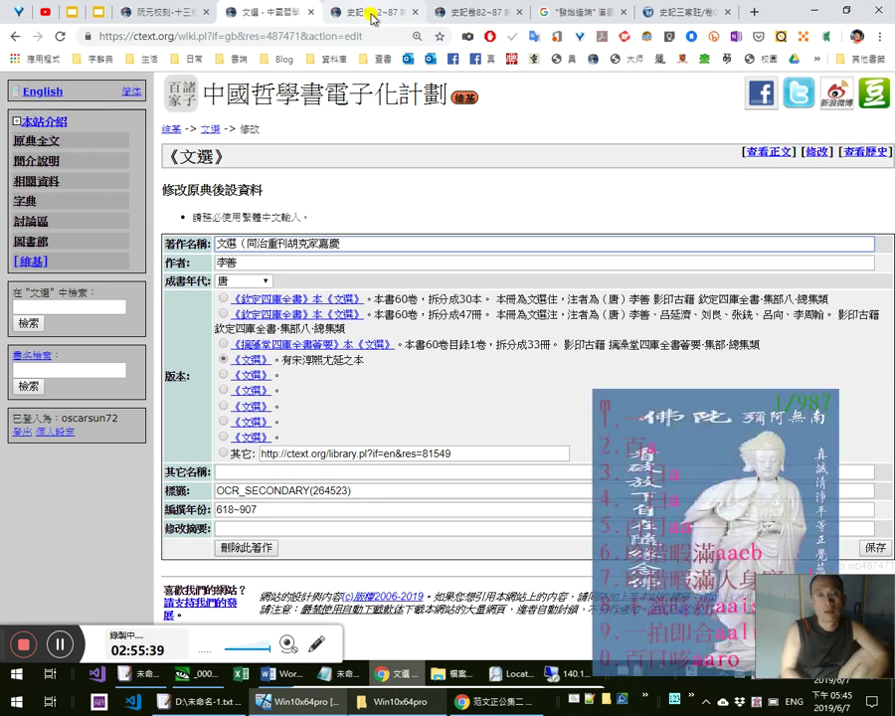
{"action": "type", "text": "原本）"}
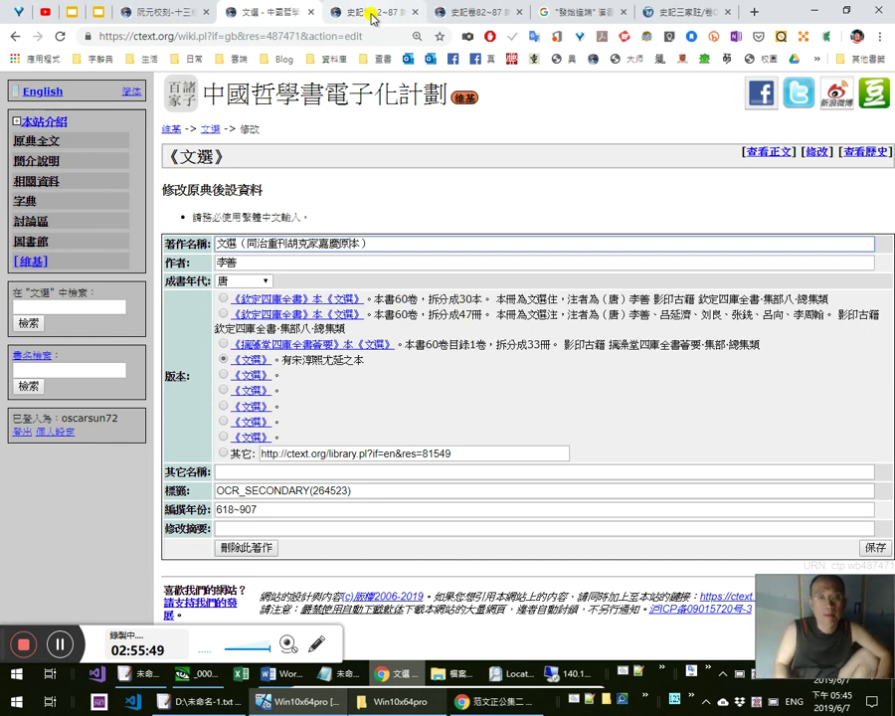
Copy the full work title 文選（同治重刊胡克家嘉慶原本） into the edit summary
{"action": "key", "text": "ctrl+a"}
{"action": "key", "text": "ctrl+c"}
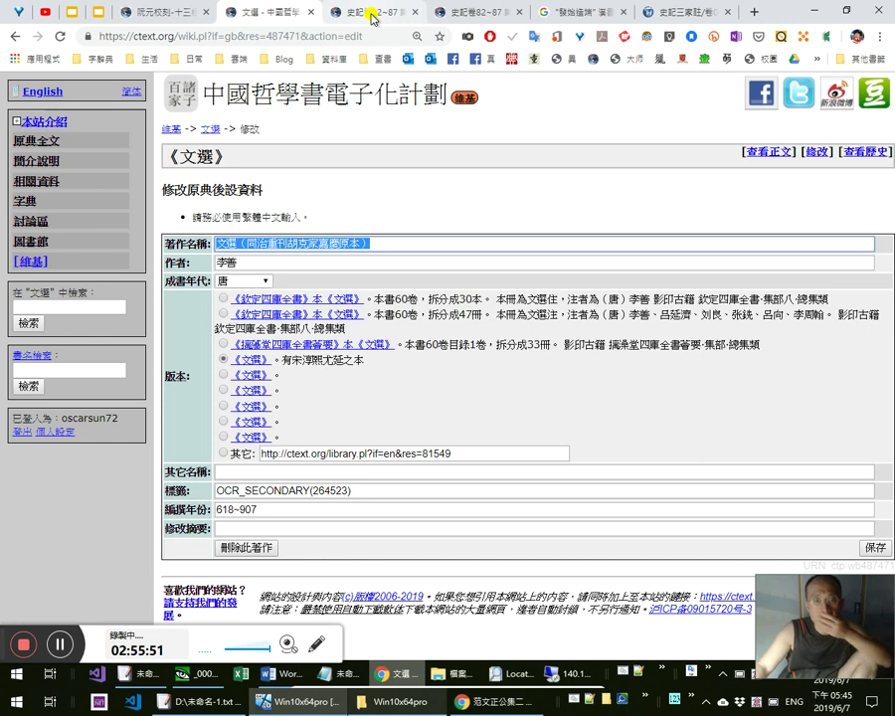
{"action": "left_click", "coordinate": [345, 530]}
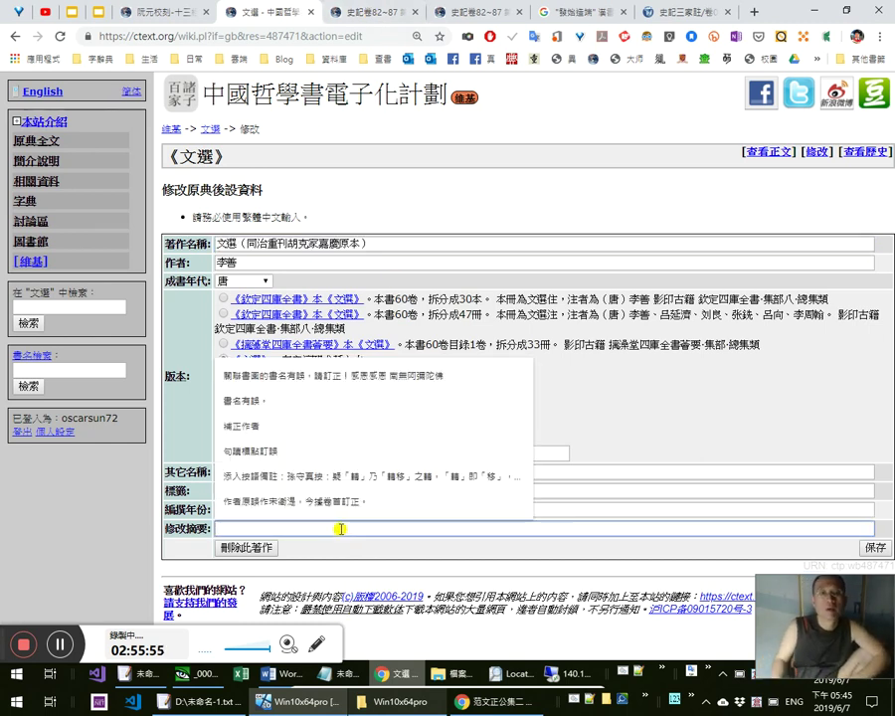
{"action": "left_click", "coordinate": [347, 246]}
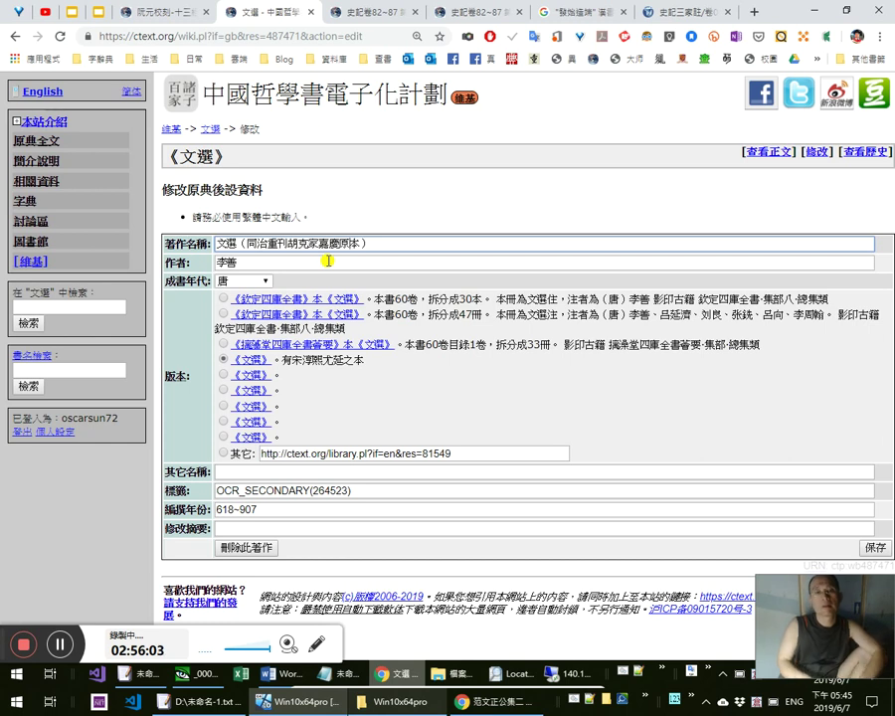
{"action": "left_click", "coordinate": [365, 528]}
{"action": "key", "text": "ctrl+v"}
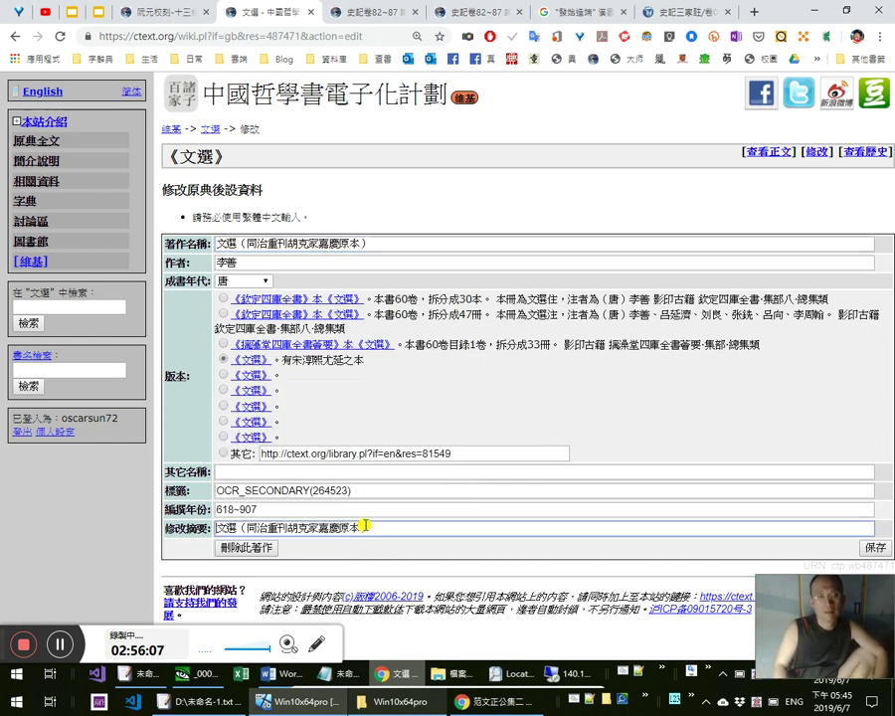
Complete the edit summary as 補充著作名稱版本資訊「文選（同治重刊胡克家嘉慶原本）」 and submit the metadata for saving
{"action": "key", "text": "Home"}
{"action": "type", "text": "補尋出"}
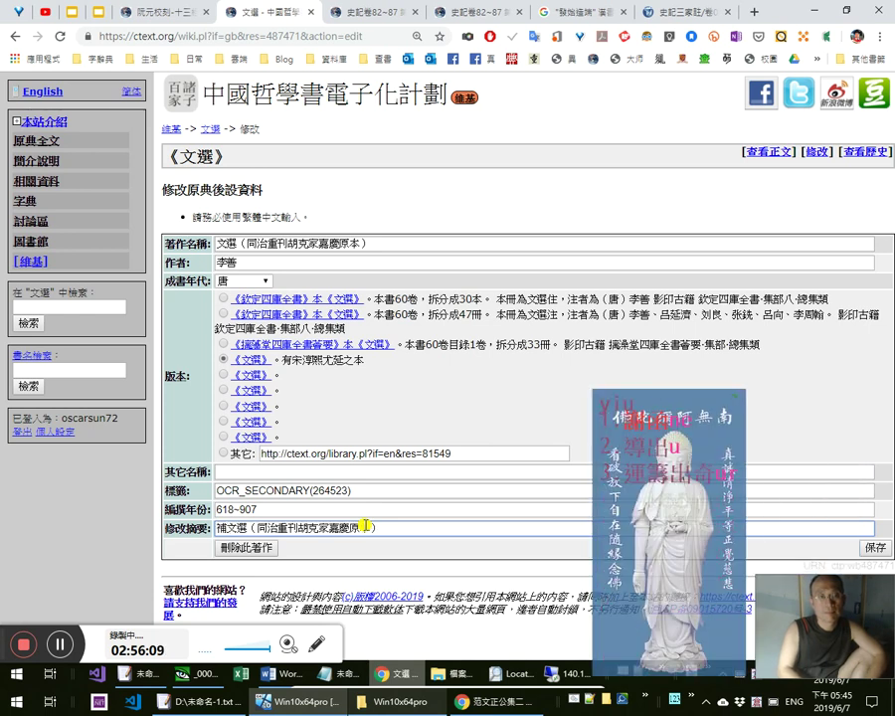
{"action": "type", "text": "謝函"}
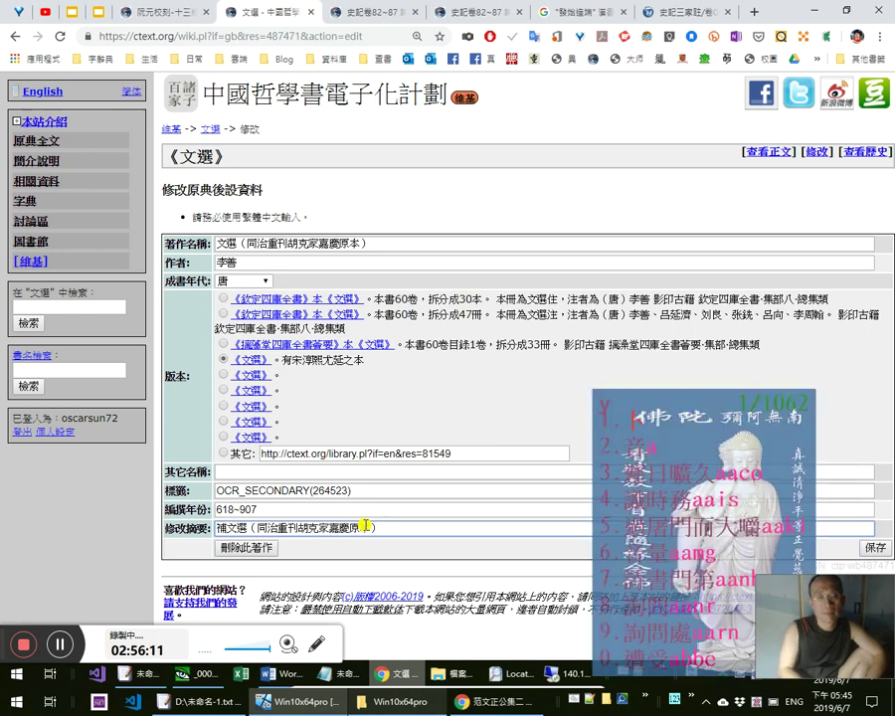
{"action": "type", "text": "版本"}
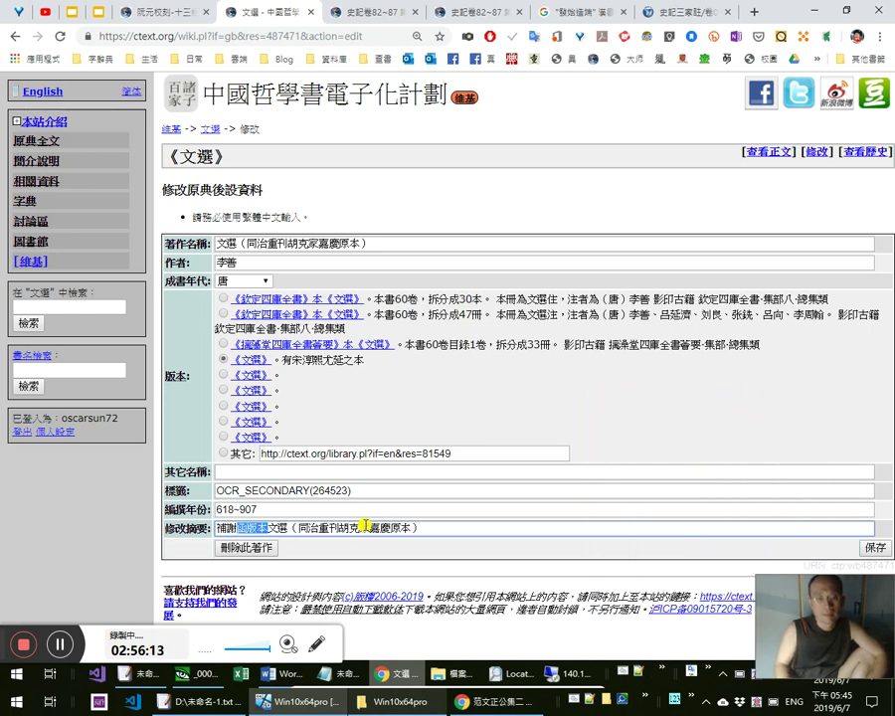
{"action": "type", "text": "充"}
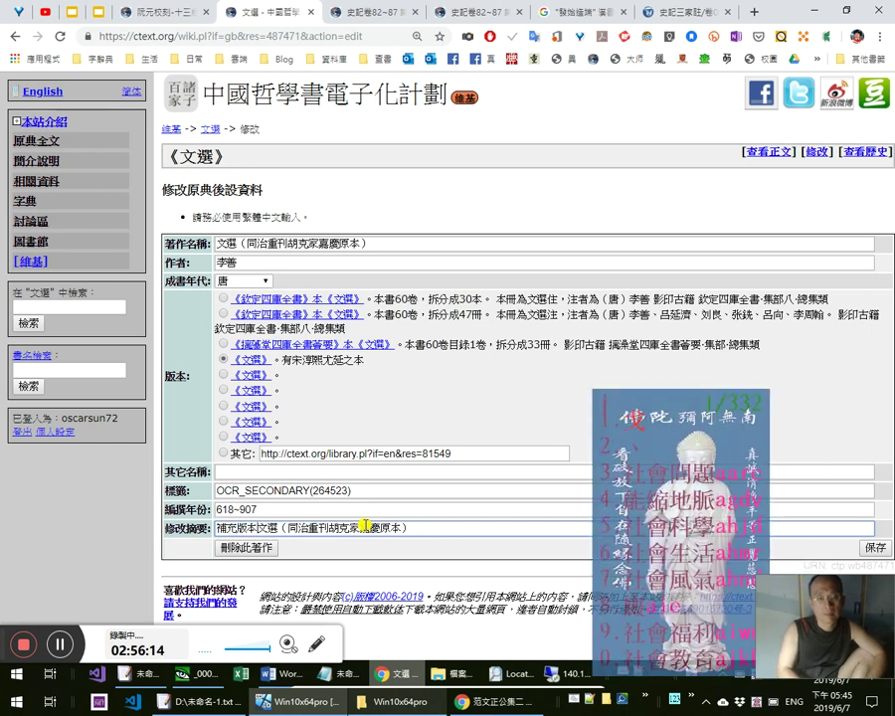
{"action": "type", "text": "資訊"}
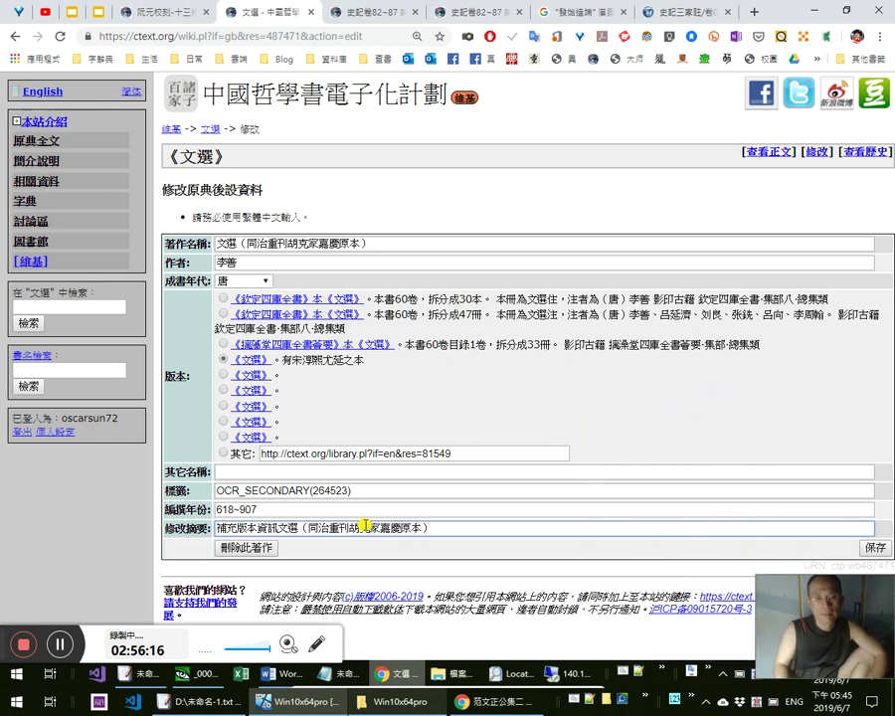
{"action": "type", "text": "「"}
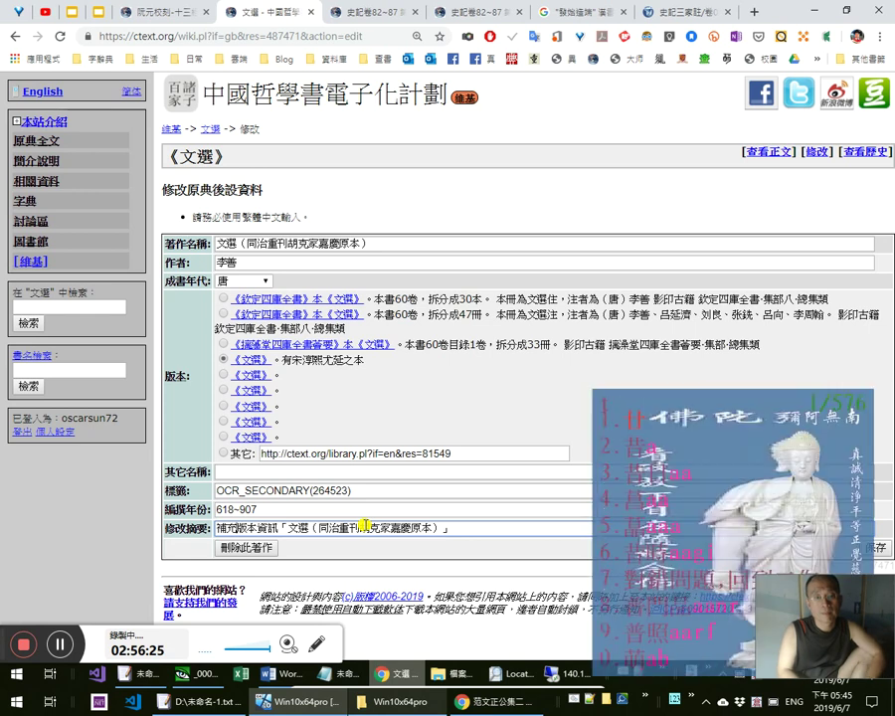
{"action": "type", "text": "附"}
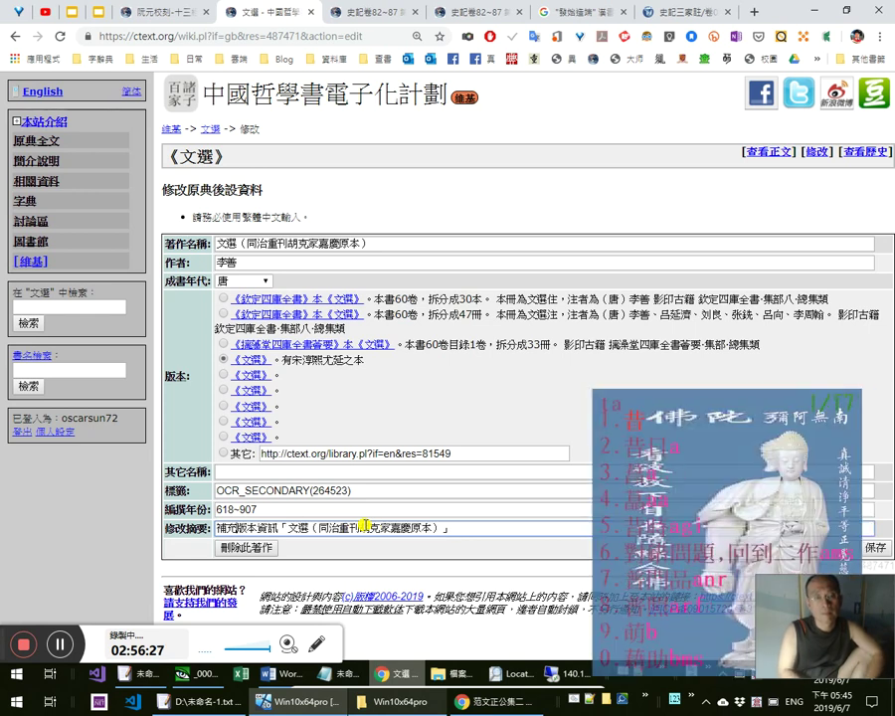
{"action": "key", "text": "BackSpace"}
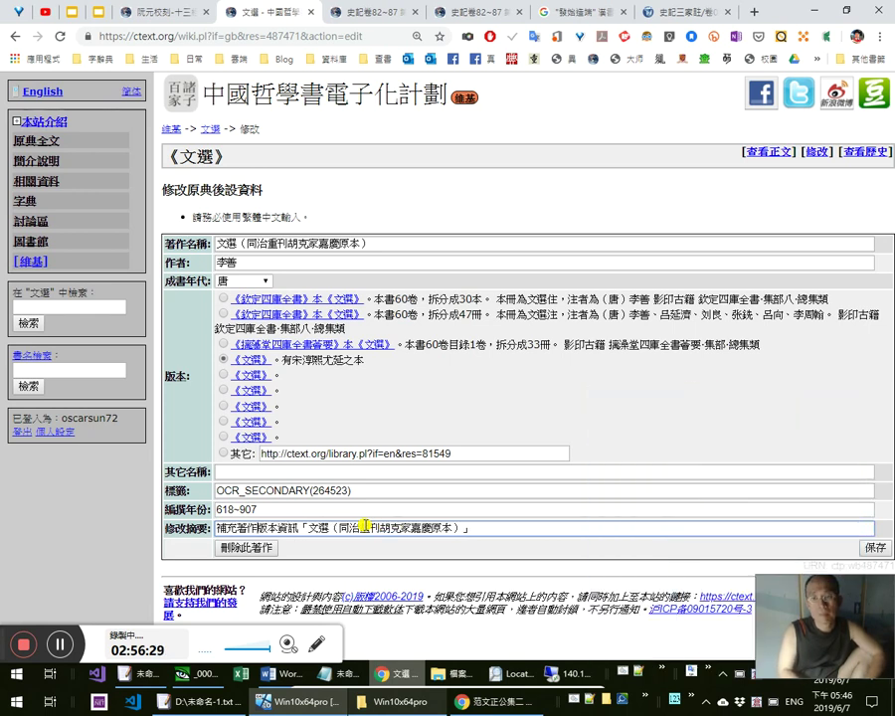
{"action": "type", "text": "著作名稱"}
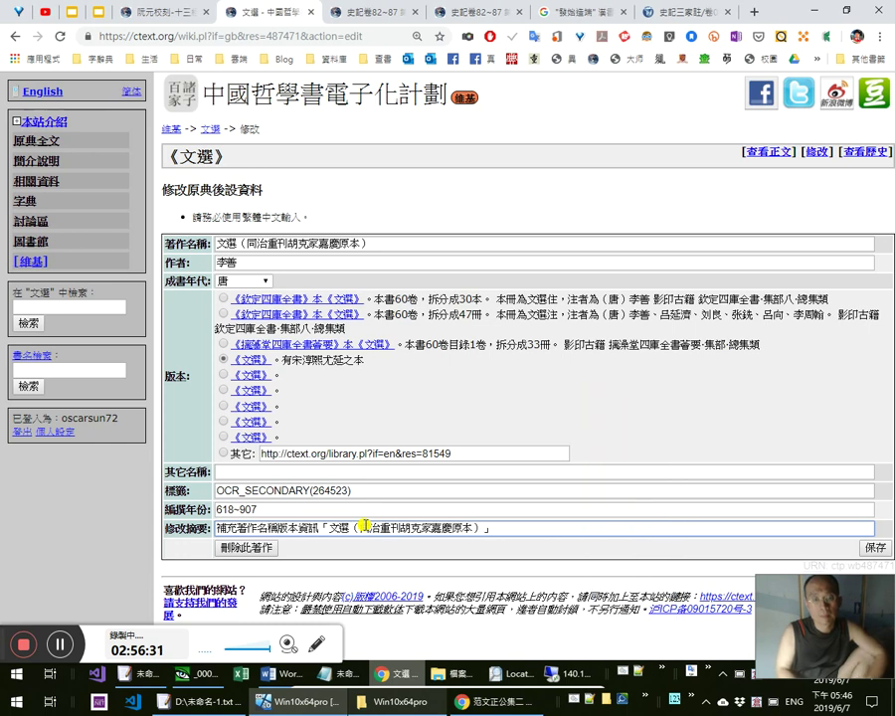
{"action": "left_click", "coordinate": [874, 548]}
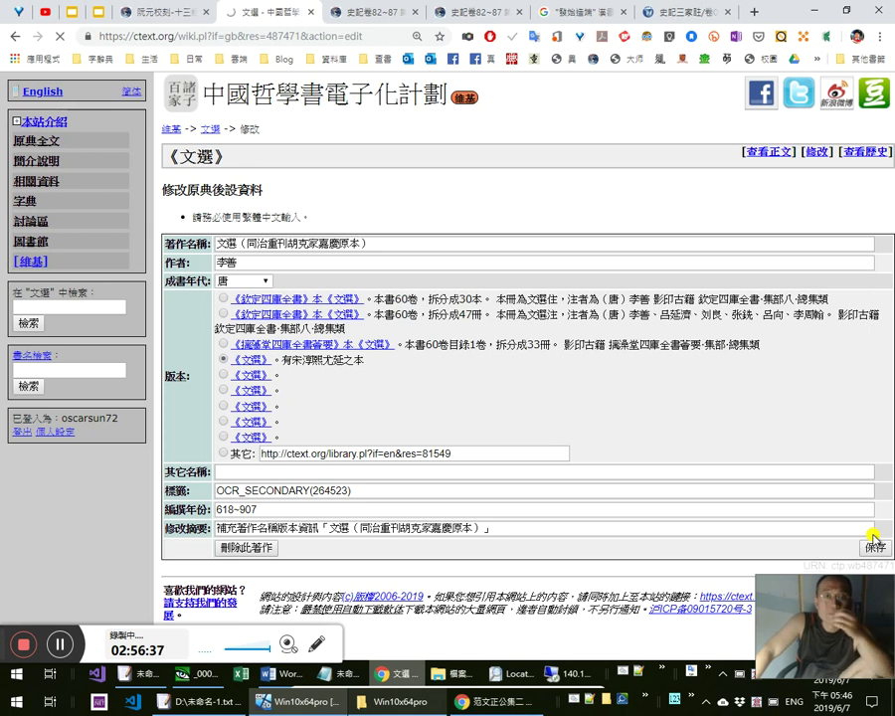
Search Google for 胡克家 from the work title, then return to the 文選 tab to check the save
{"action": "left_click", "coordinate": [300, 245]}
{"action": "double_click", "coordinate": [300, 246]}
{"action": "right_click", "coordinate": [299, 245]}
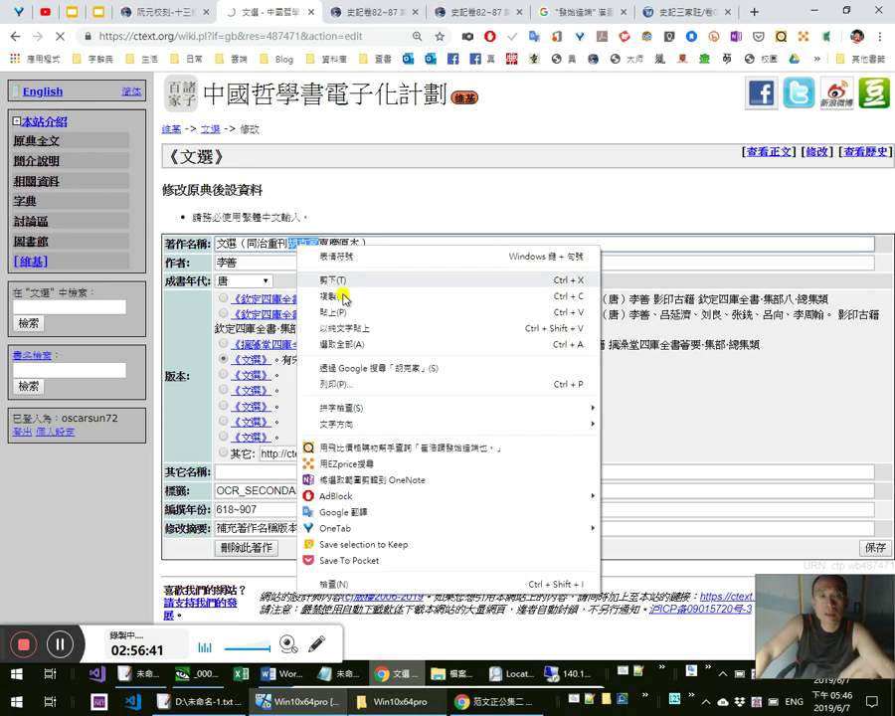
{"action": "left_click", "coordinate": [334, 367]}
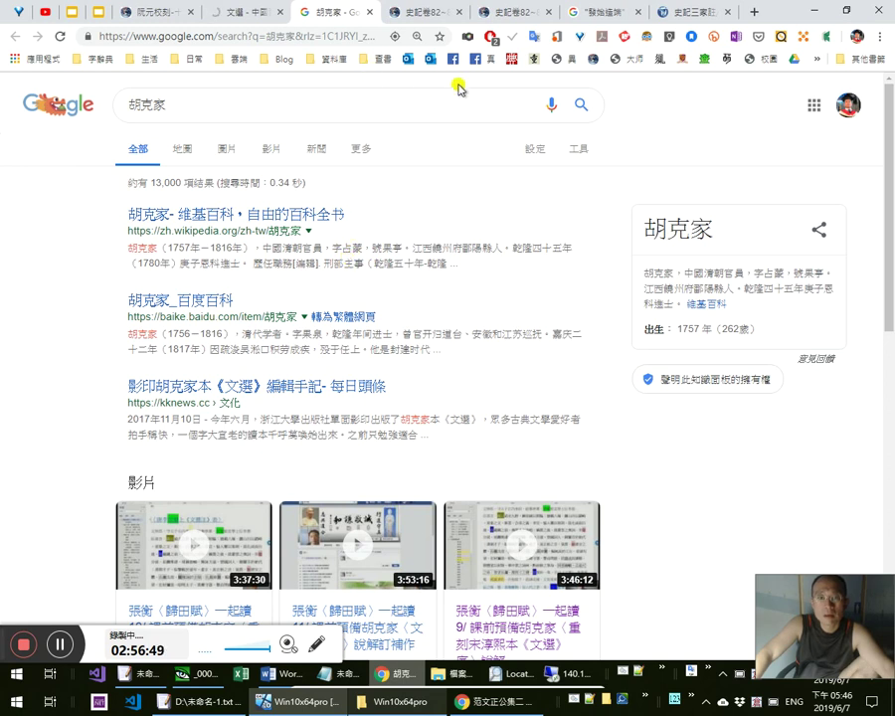
{"action": "left_click", "coordinate": [275, 13]}
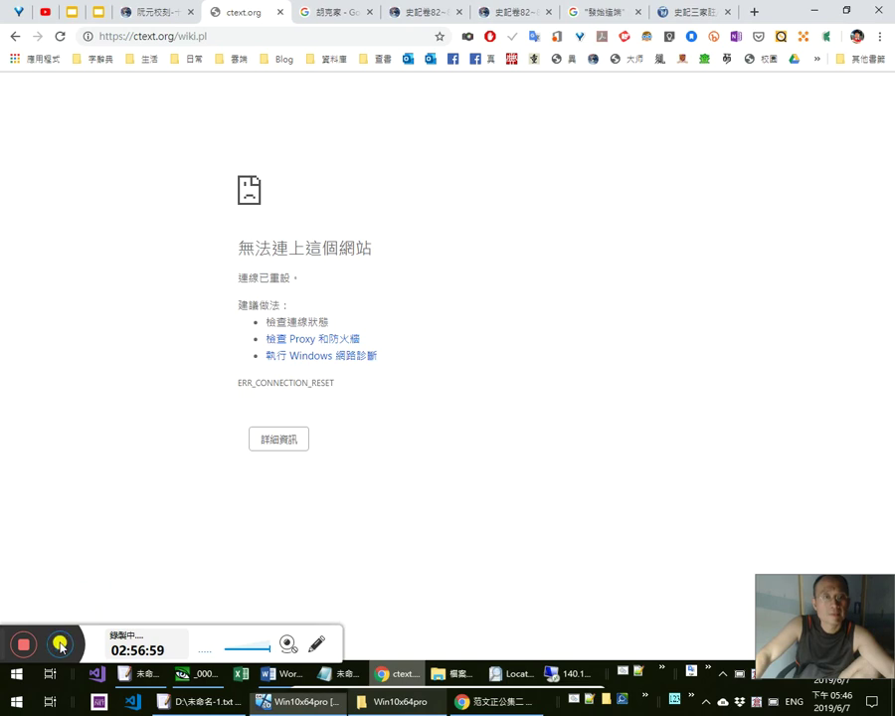
{"action": "left_click", "coordinate": [59, 644]}
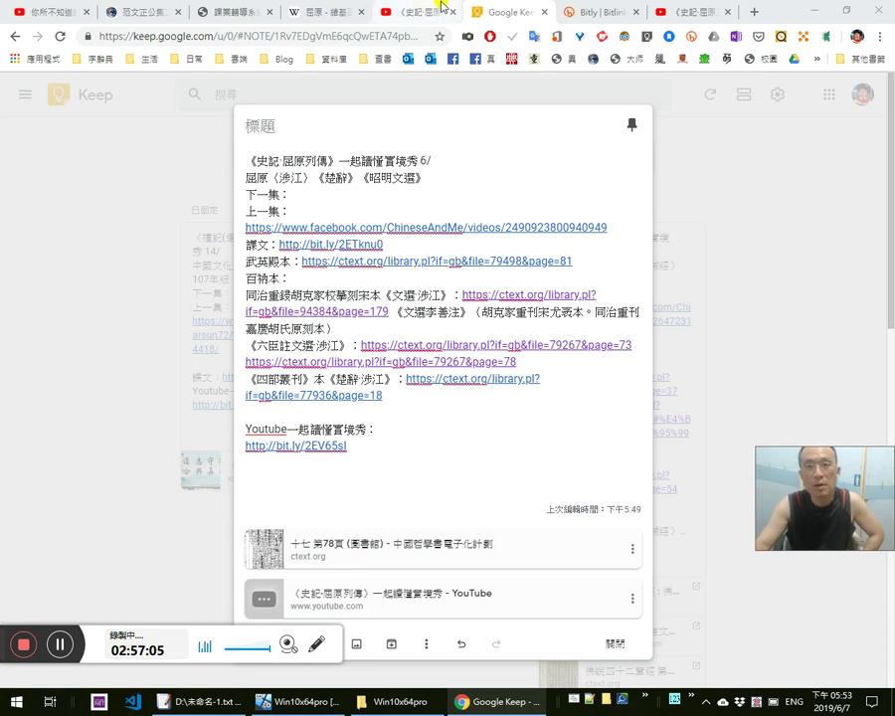
Minimize the 《史記·屈原列傳》說解 document, switch to the 未命名-2 draft in EmEditor, and place the cursor right after 發始造端也
{"action": "key", "text": "alt+Tab"}
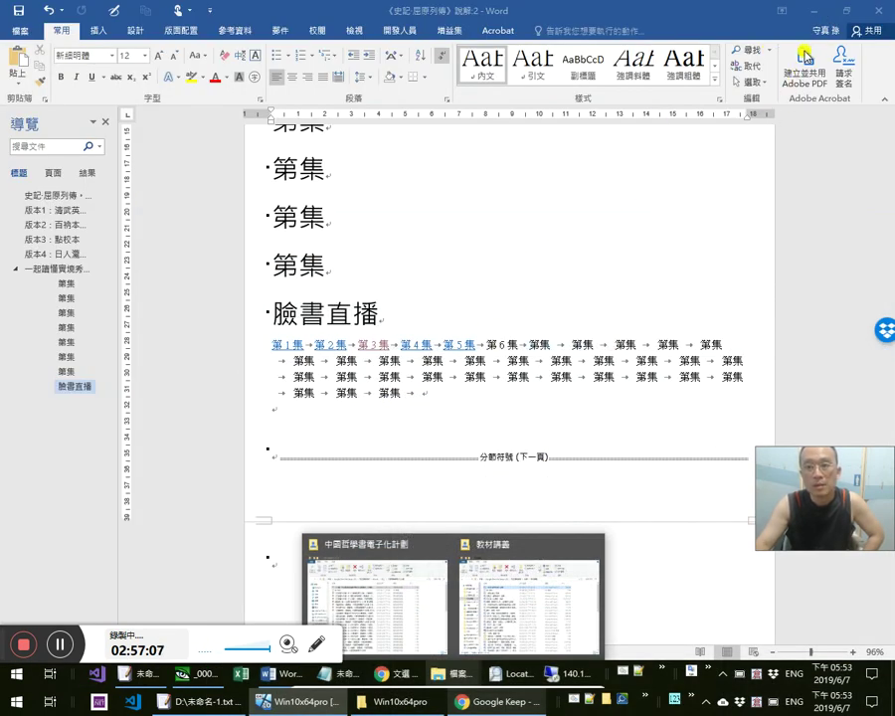
{"action": "left_click", "coordinate": [814, 12]}
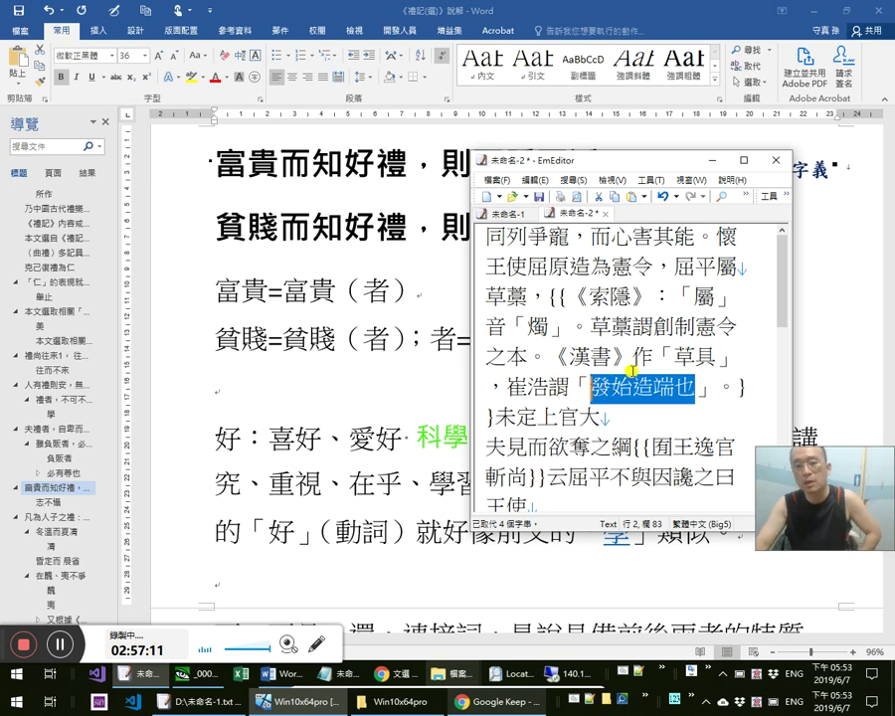
{"action": "left_click", "coordinate": [615, 385]}
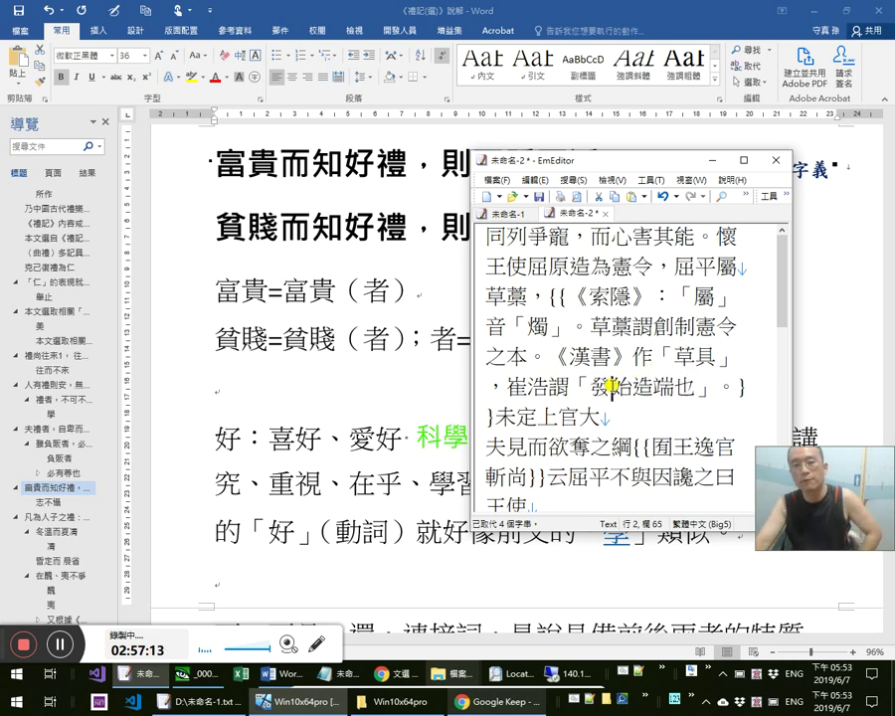
{"action": "left_click", "coordinate": [615, 385]}
{"action": "key", "text": "Right"}
{"action": "key", "text": "Right"}
{"action": "key", "text": "Right"}
{"action": "key", "text": "Right"}
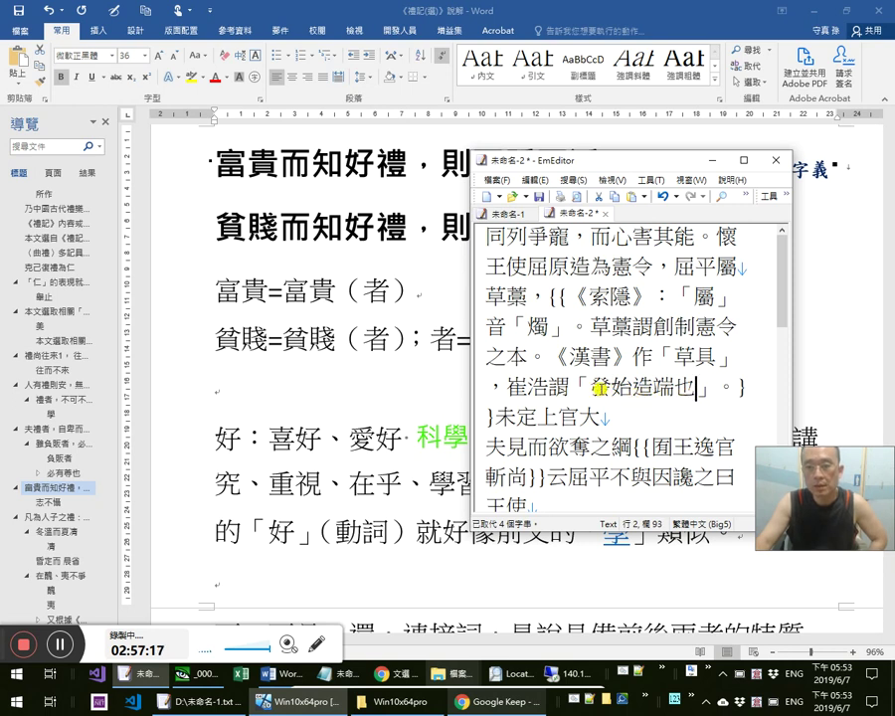
Examine the quoted phrase 發始造端 in the annotation character by character
{"action": "left_click_drag", "start_coordinate": [594, 388], "coordinate": [611, 388]}
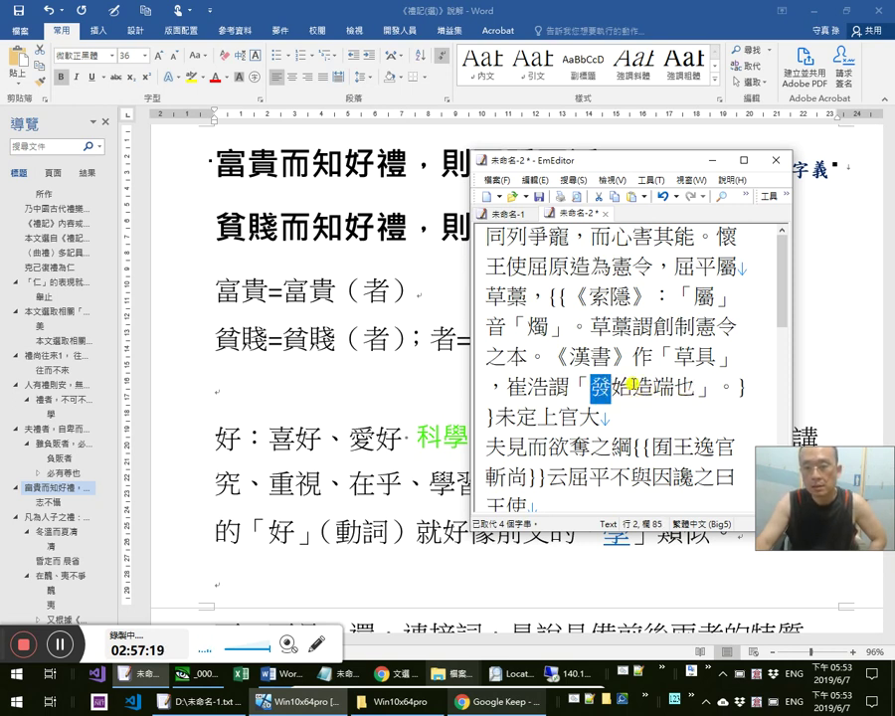
{"action": "left_click_drag", "start_coordinate": [635, 388], "coordinate": [673, 388]}
{"action": "left_click", "coordinate": [658, 388]}
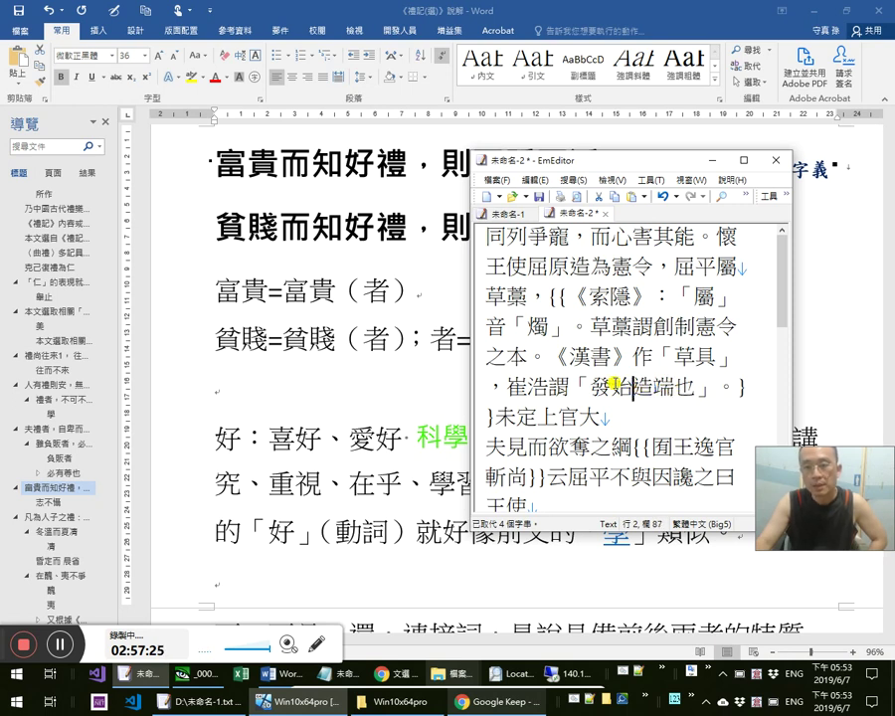
{"action": "double_click", "coordinate": [637, 389]}
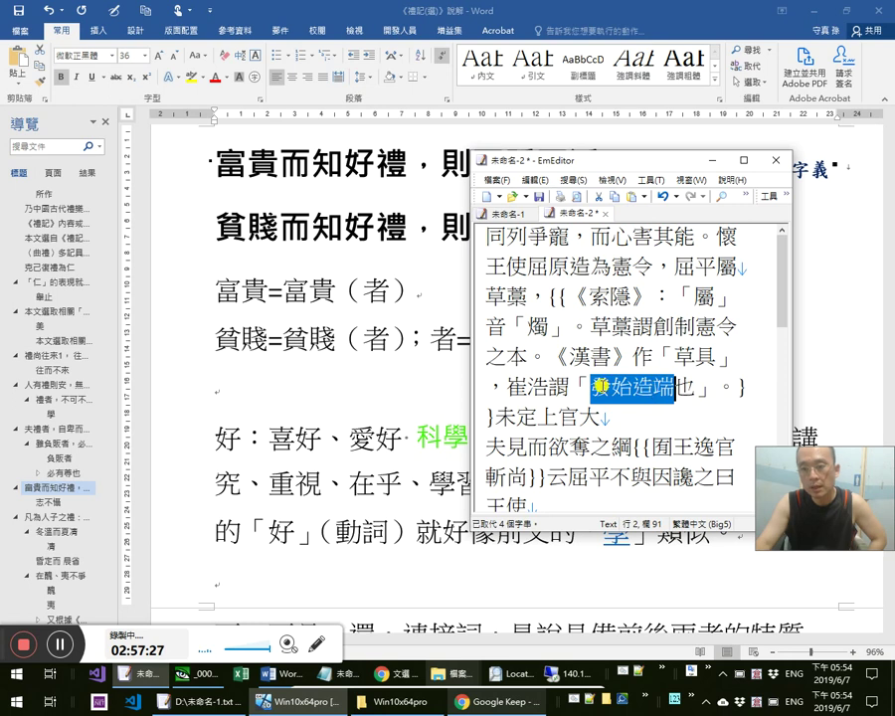
{"action": "left_click", "coordinate": [653, 389]}
{"action": "left_click_drag", "start_coordinate": [611, 391], "coordinate": [594, 391]}
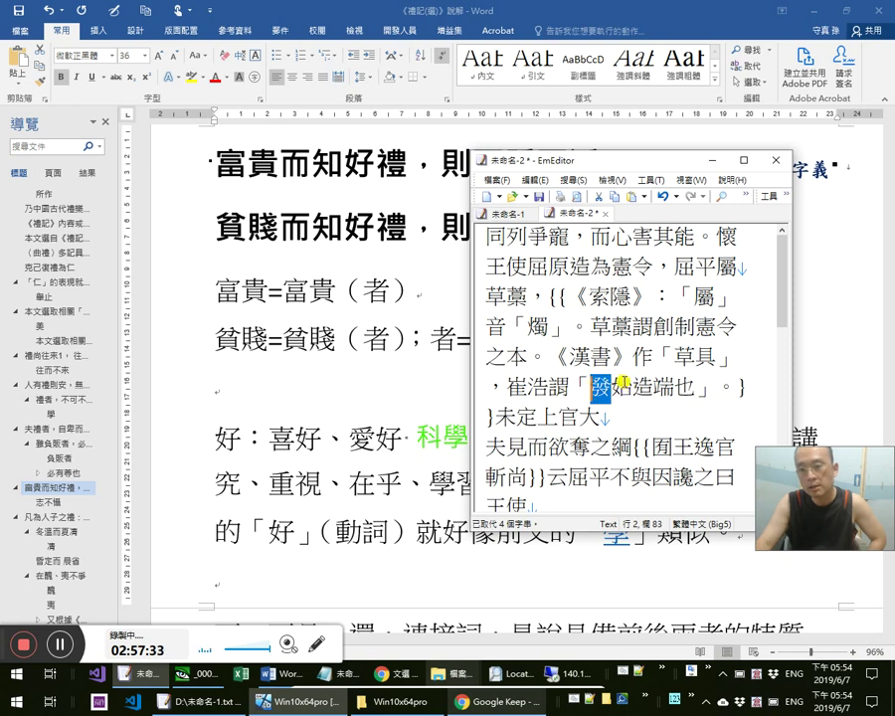
{"action": "left_click_drag", "start_coordinate": [633, 389], "coordinate": [616, 389]}
{"action": "key", "text": "Left"}
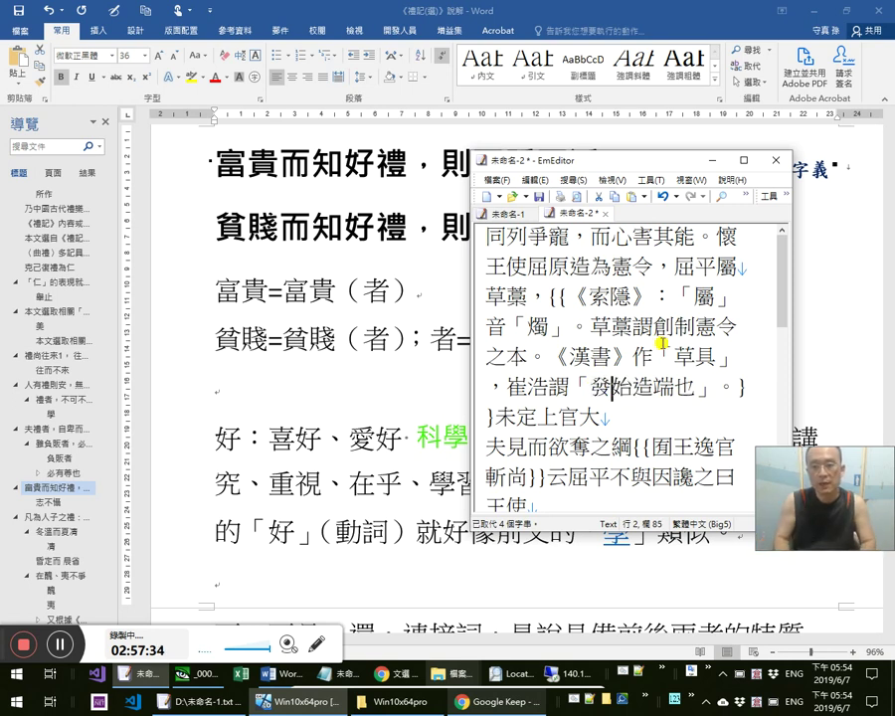
Try inserting 點官癖 after 發 in the quoted phrase and remove it
{"action": "type", "text": "點"}
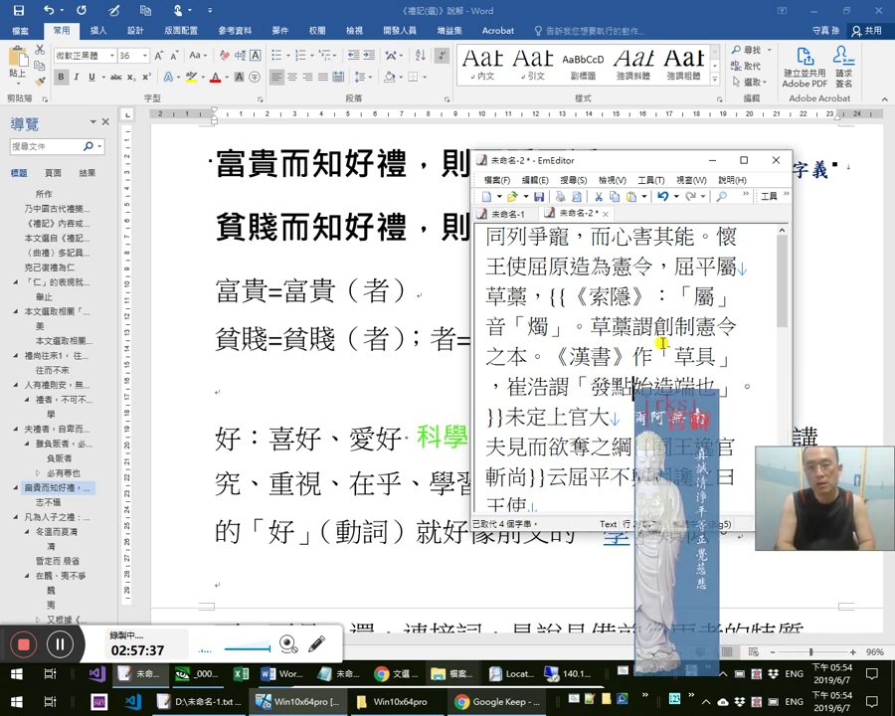
{"action": "type", "text": "官癖"}
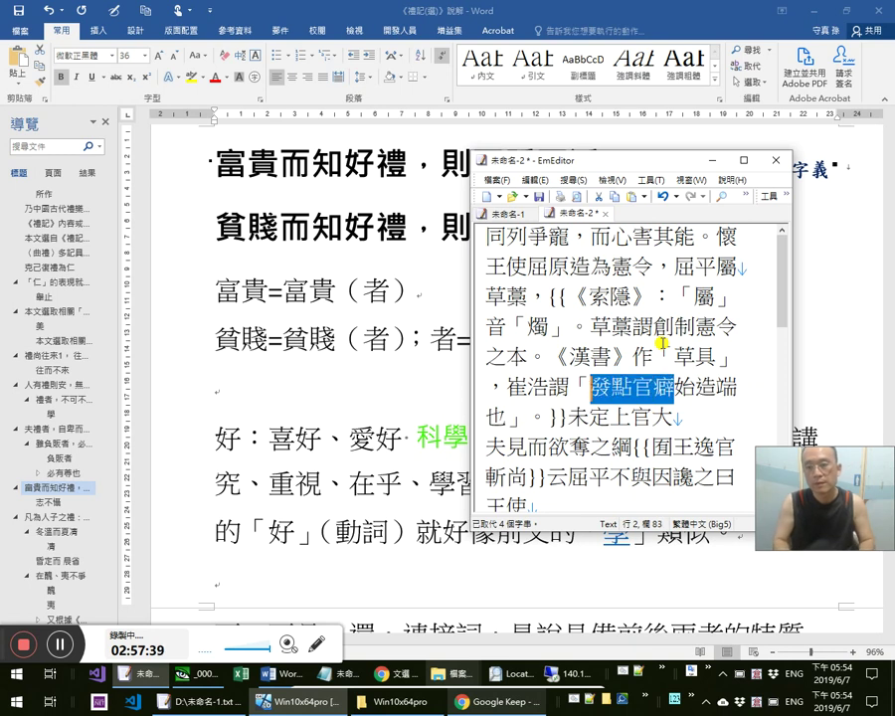
{"action": "key", "text": "Delete"}
Examine the characters 始, 造 and 端 of the quoted phrase one at a time
{"action": "key", "text": "shift+Right"}
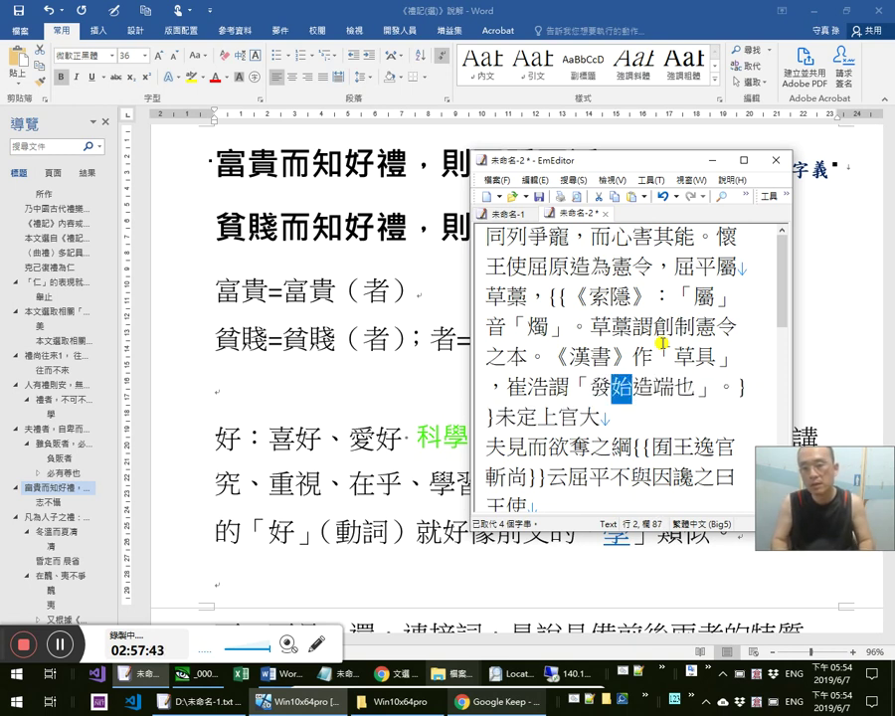
{"action": "key", "text": "Right"}
{"action": "key", "text": "shift+Right"}
{"action": "key", "text": "Right"}
{"action": "key", "text": "shift+Right"}
{"action": "key", "text": "Left"}
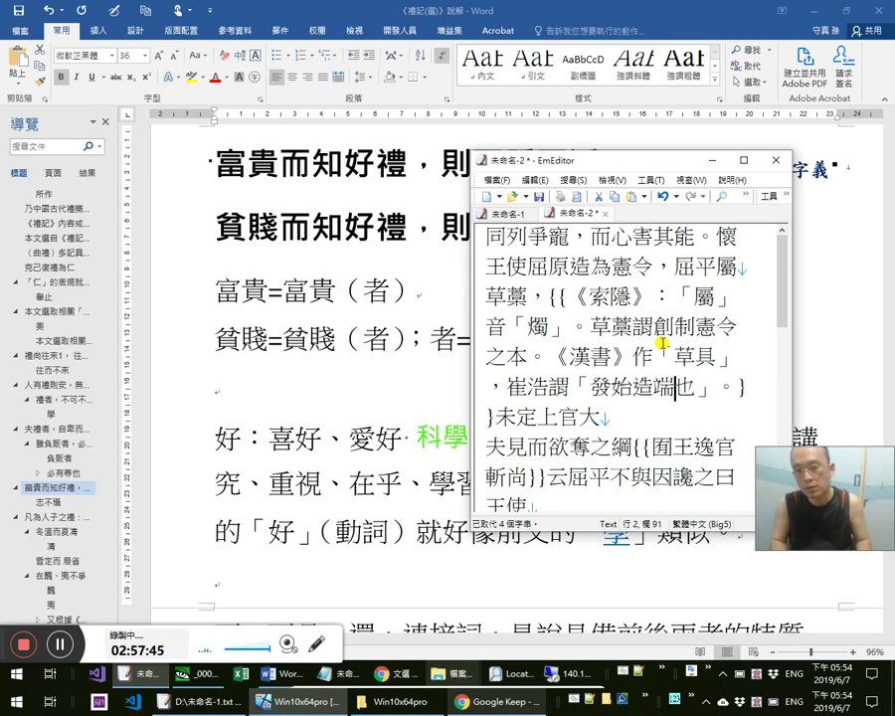
{"action": "key", "text": "shift+Left"}
{"action": "key", "text": "Right"}
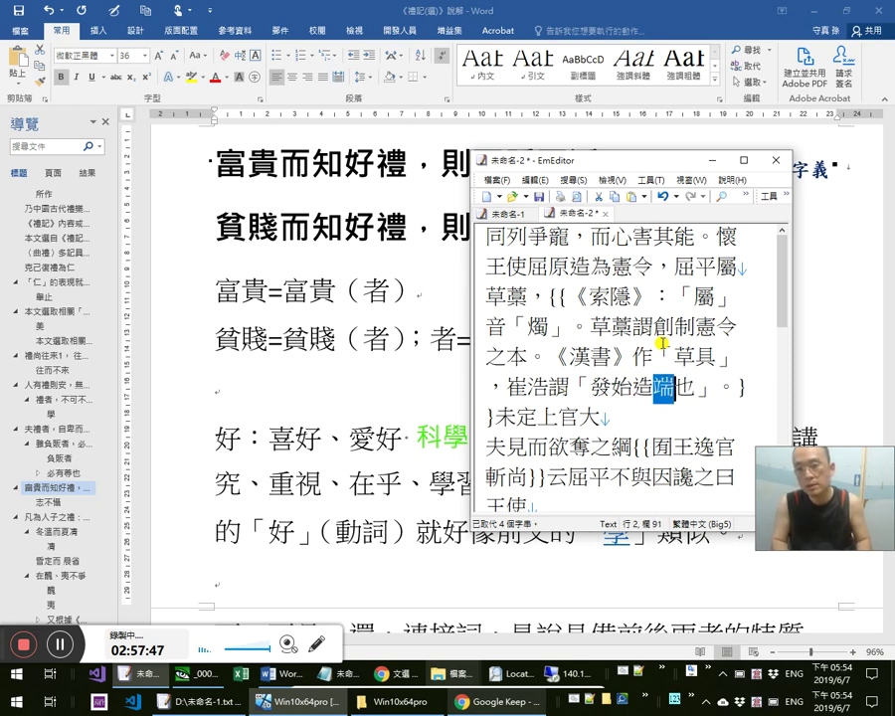
Try adding 人身 and 倪 after 端 in the quoted phrase, removing each trial wording
{"action": "type", "text": "人身"}
{"action": "key", "text": "shift+Left"}
{"action": "key", "text": "shift+Left"}
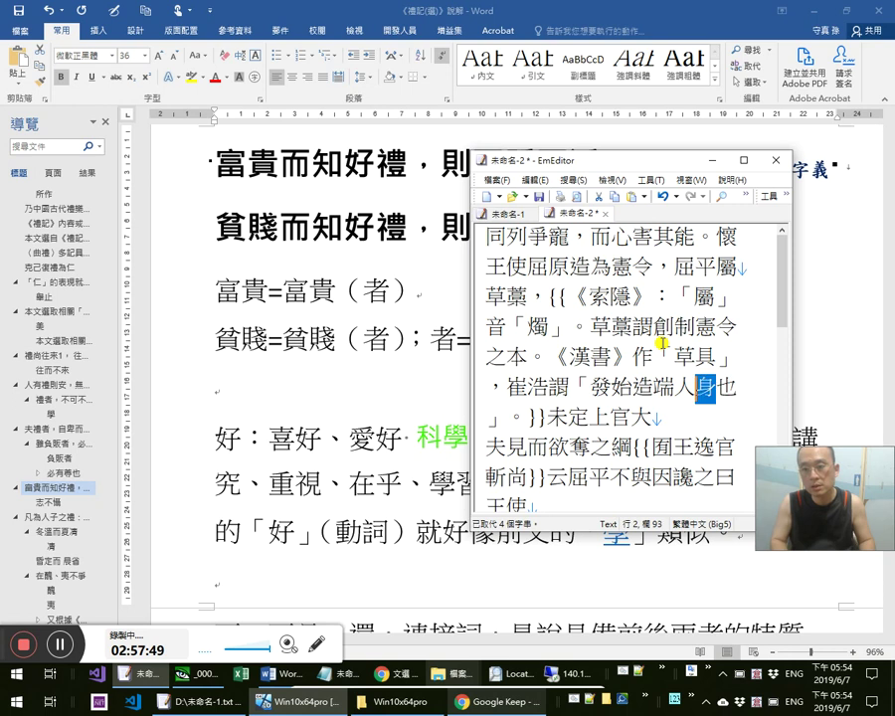
{"action": "key", "text": "Right"}
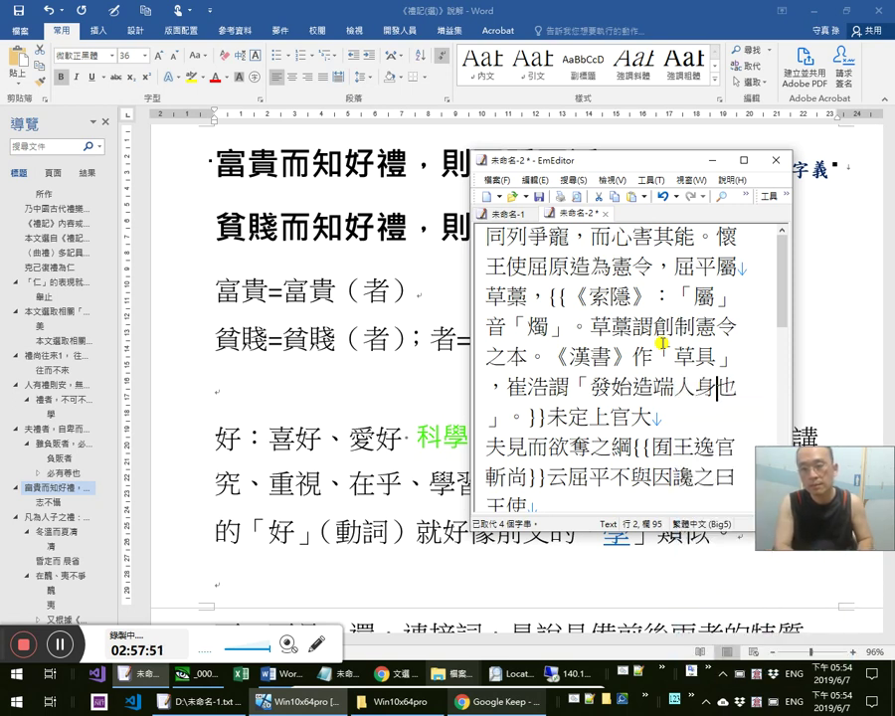
{"action": "key", "text": "BackSpace"}
{"action": "key", "text": "BackSpace"}
{"action": "type", "text": "倪也」。"}
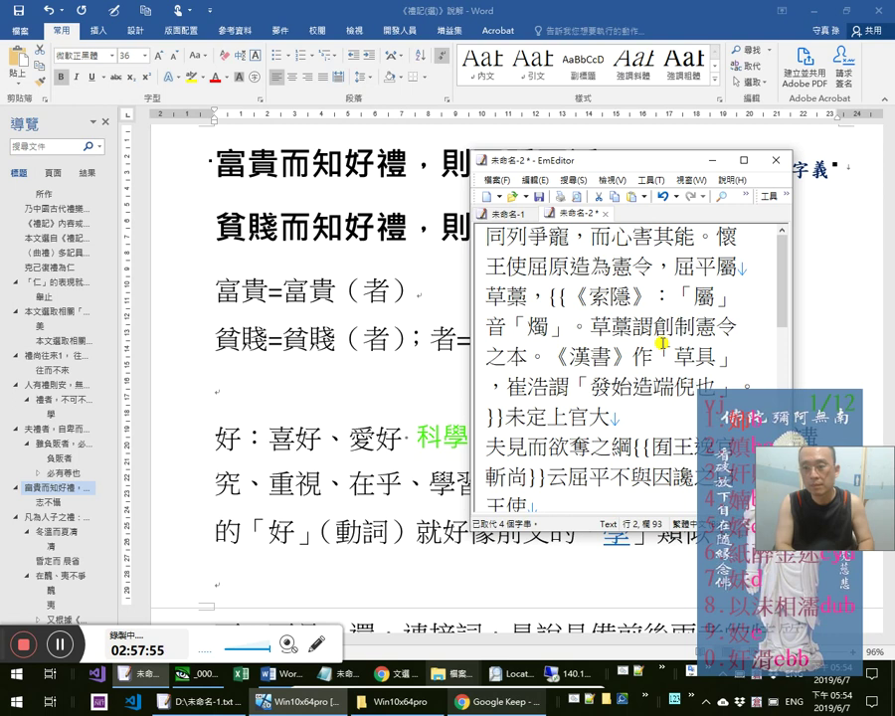
{"action": "key", "text": "shift+Left"}
{"action": "key", "text": "Delete"}
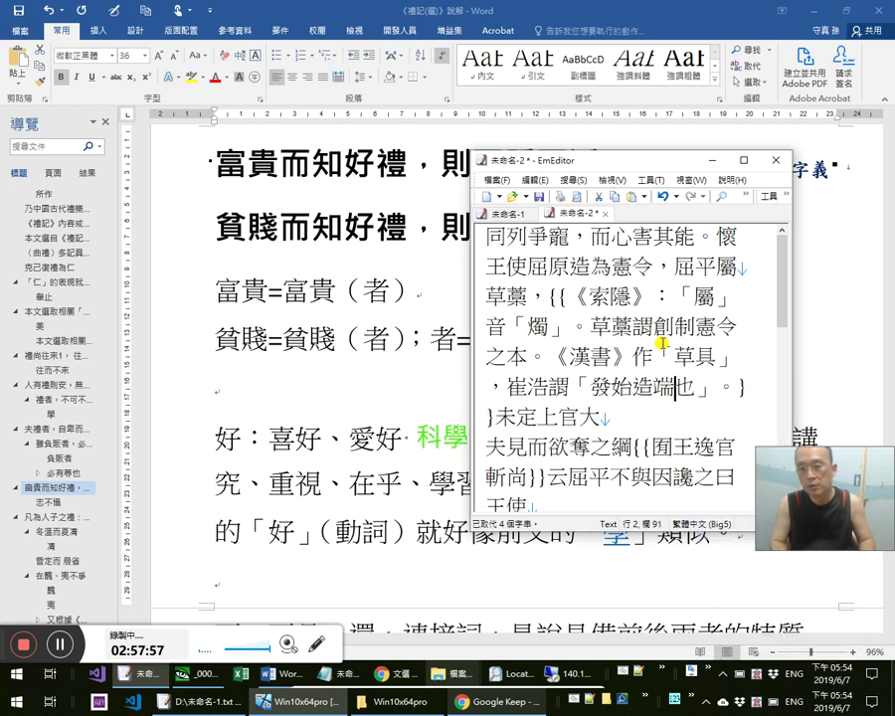
Examine 端 and 草具 in the annotation and the clause 懷王使屈原造為憲令 above it
{"action": "key", "text": "shift+Left"}
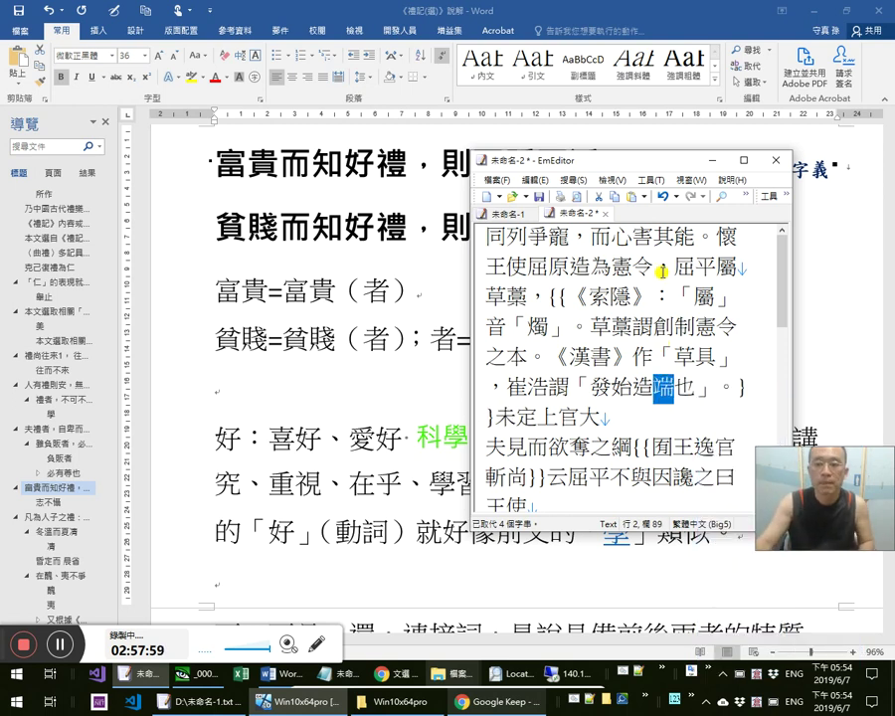
{"action": "left_click_drag", "start_coordinate": [677, 351], "coordinate": [741, 353]}
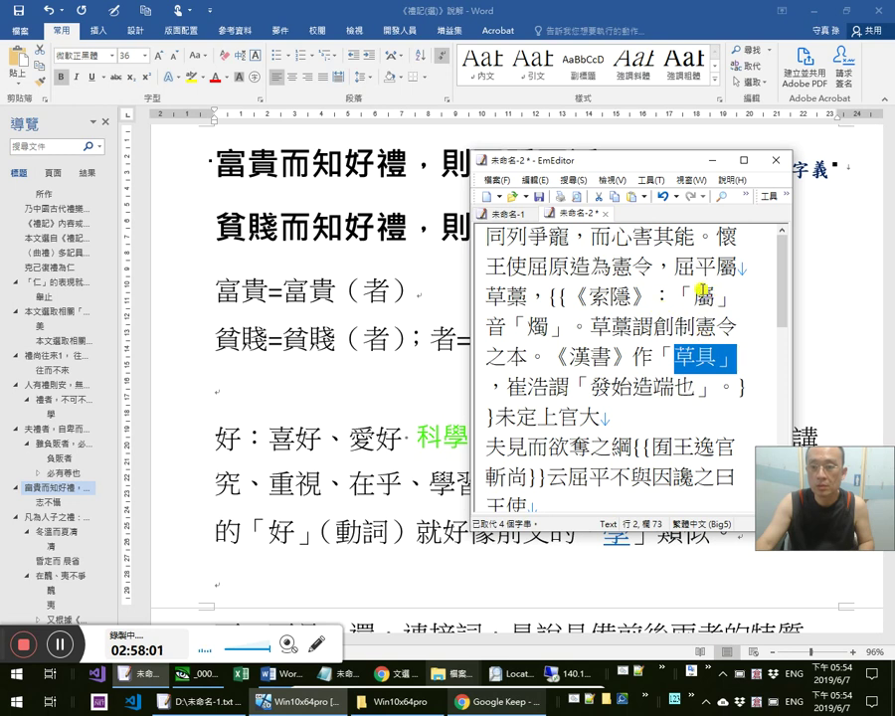
{"action": "left_click", "coordinate": [718, 240]}
{"action": "left_click", "coordinate": [614, 264], "text": "shift"}
{"action": "left_click", "coordinate": [627, 265]}
Try inserting 起草 after 憲令 in the main text and cut it out again
{"action": "left_click", "coordinate": [610, 275]}
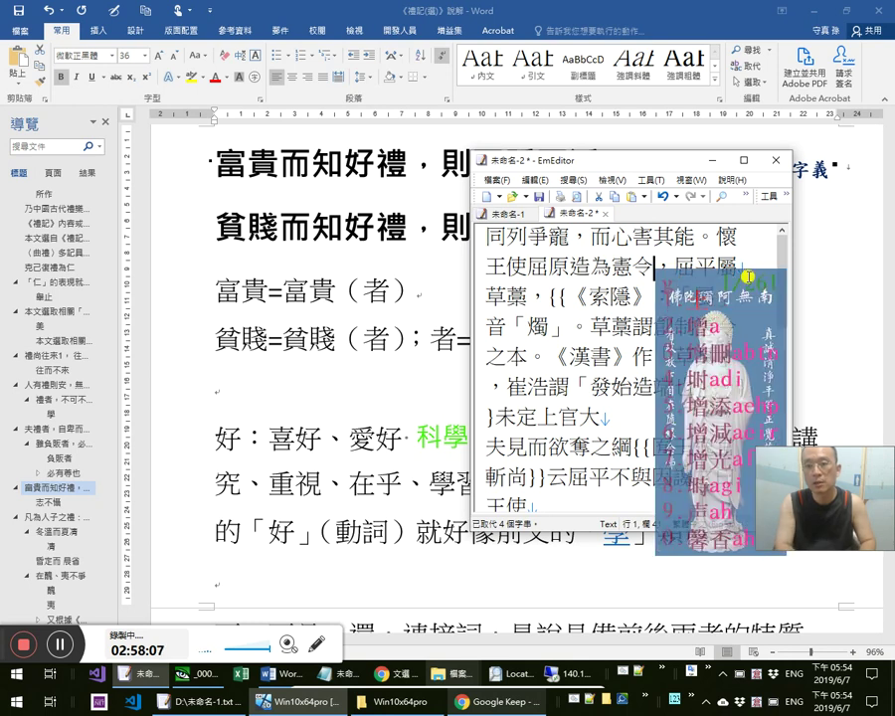
{"action": "type", "text": "起草"}
{"action": "key", "text": "Left"}
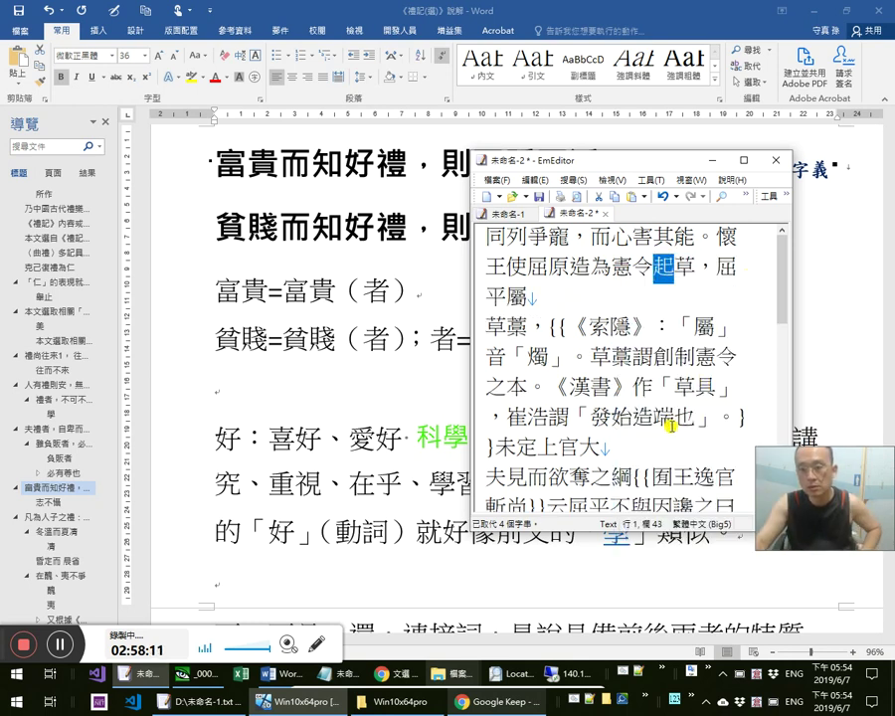
{"action": "left_click", "coordinate": [617, 417]}
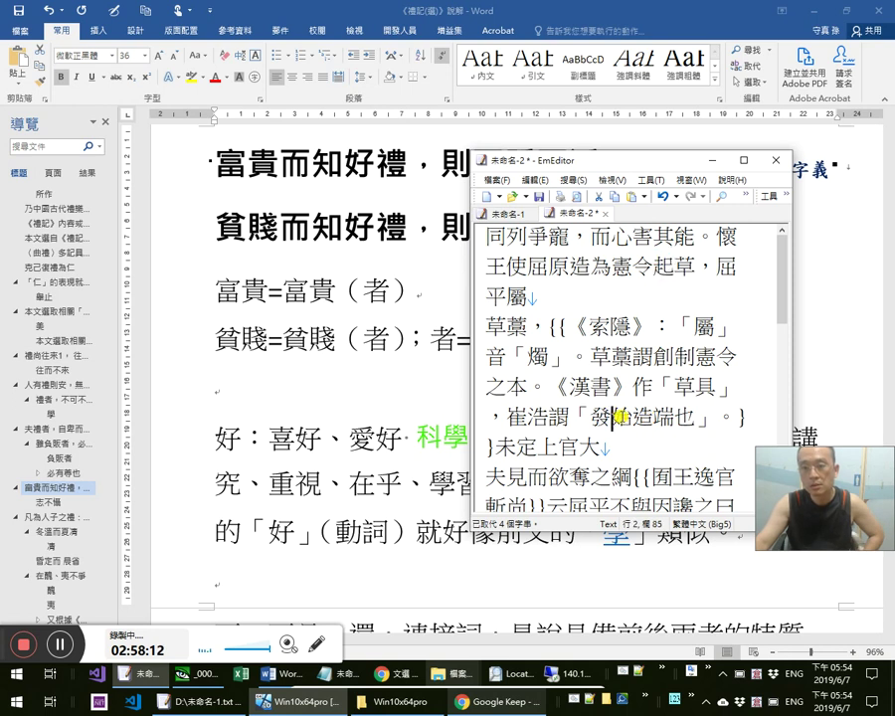
{"action": "left_click_drag", "start_coordinate": [654, 266], "coordinate": [700, 268]}
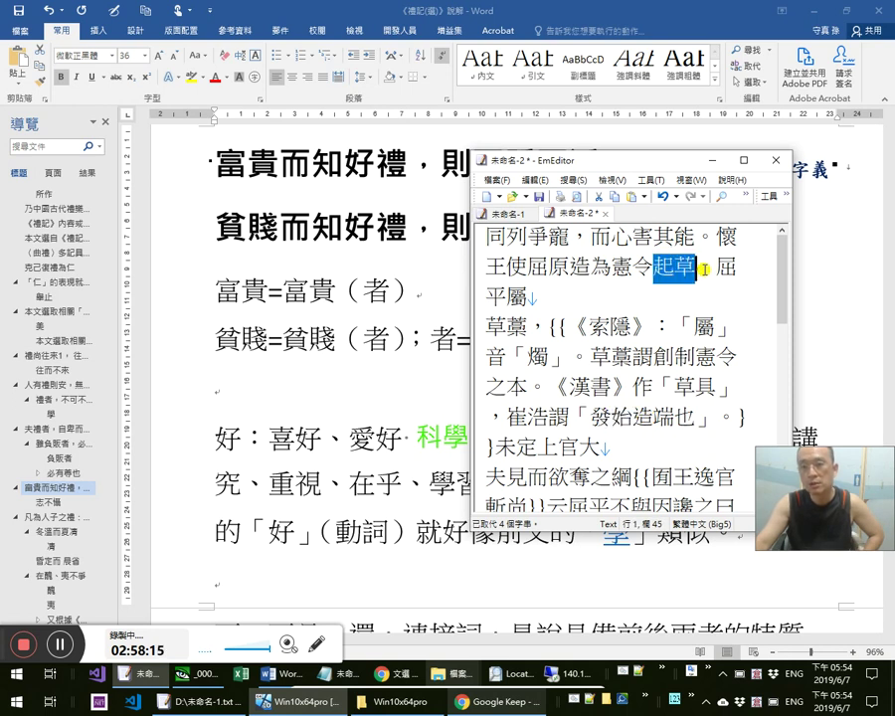
{"action": "key", "text": "ctrl+x"}
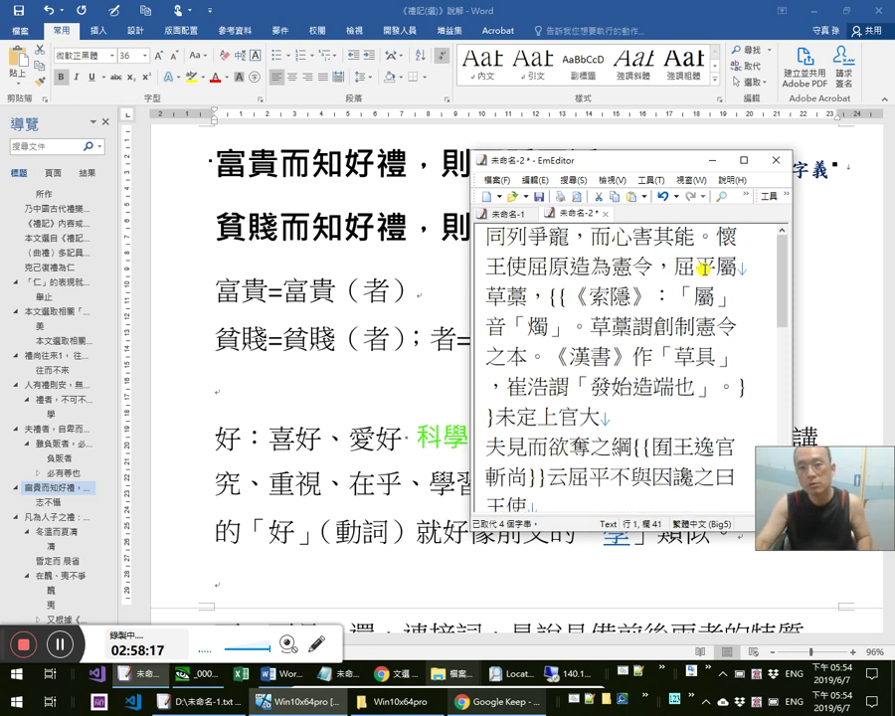
Switch to Chrome, close the 胡克家 Google search page and reload the ctext.org 文選 page
{"action": "key", "text": "alt+Tab"}
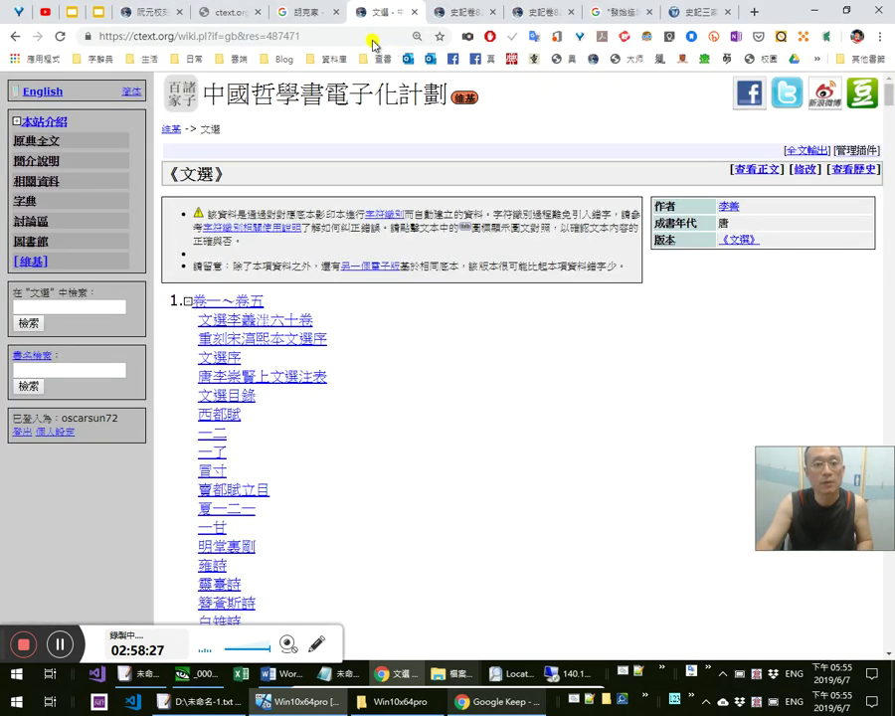
{"action": "left_click", "coordinate": [365, 36]}
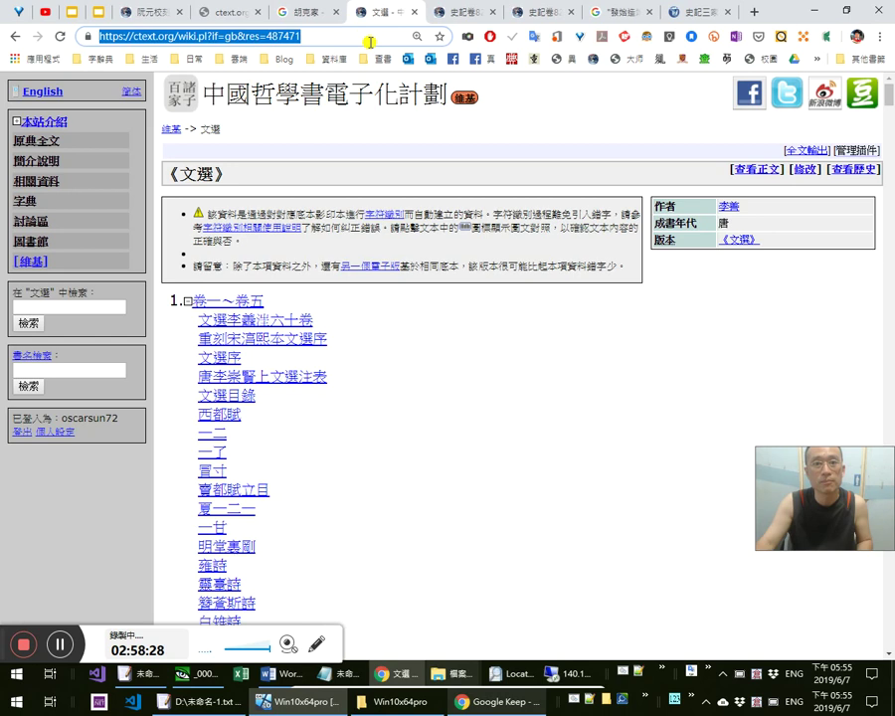
{"action": "left_click", "coordinate": [306, 15]}
{"action": "key", "text": "ctrl+w"}
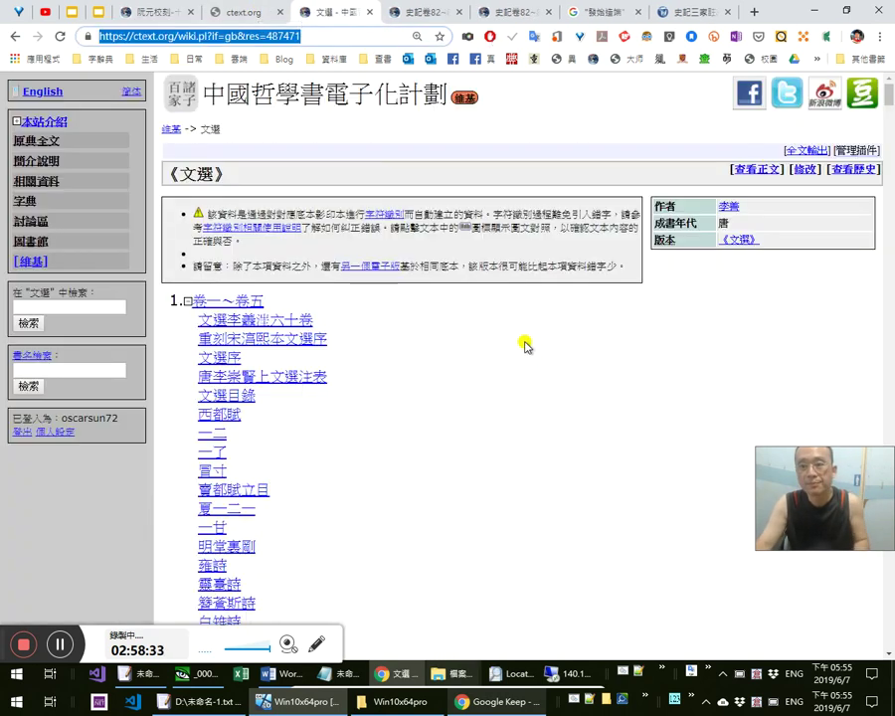
{"action": "key", "text": "Return"}
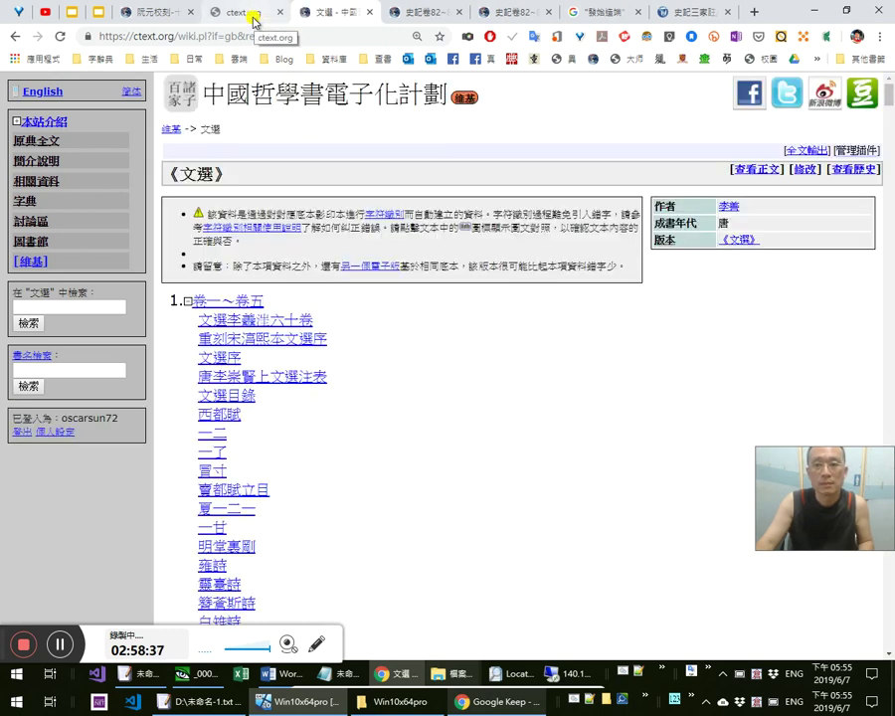
Return the failed ctext.org page to the filled-in 文選 metadata form, and open the 文選 text page in a separate tab
{"action": "left_click", "coordinate": [254, 22]}
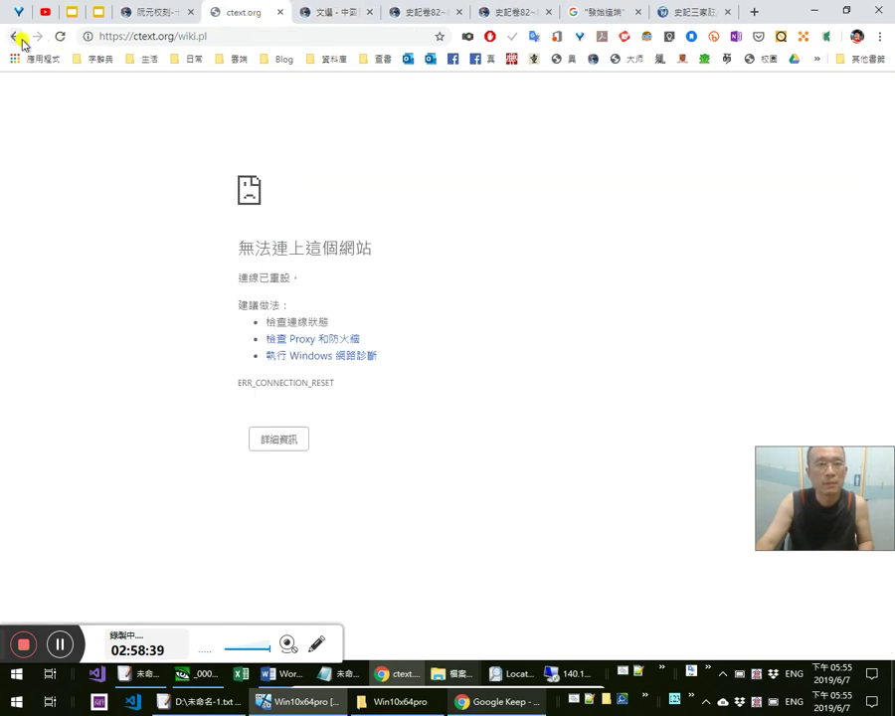
{"action": "key", "text": "alt+Left"}
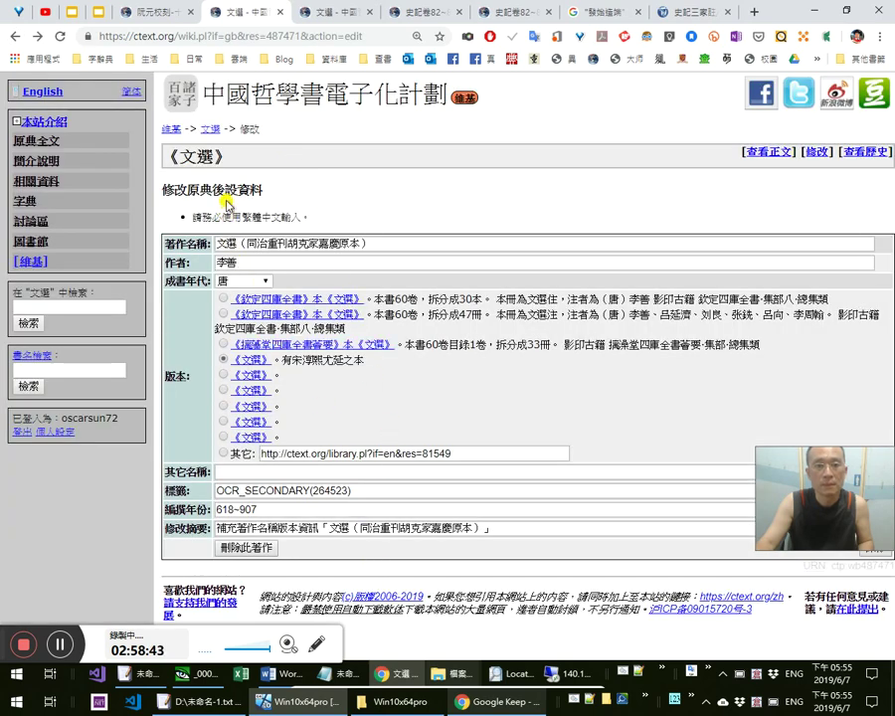
{"action": "left_click", "coordinate": [210, 129]}
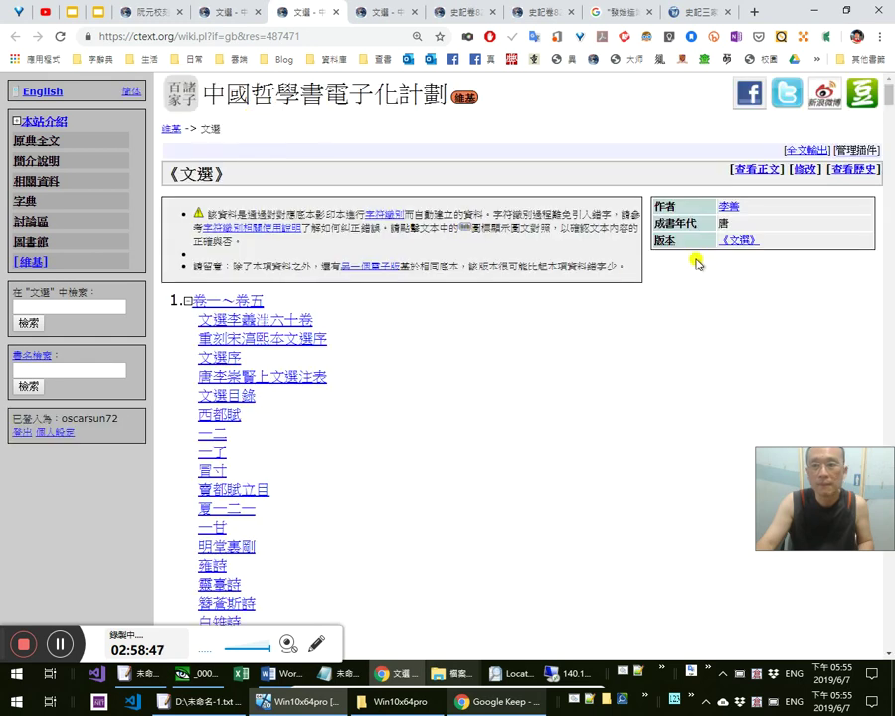
Check the revision history of 文選 and its saved metadata in the modification form
{"action": "left_click", "coordinate": [853, 170]}
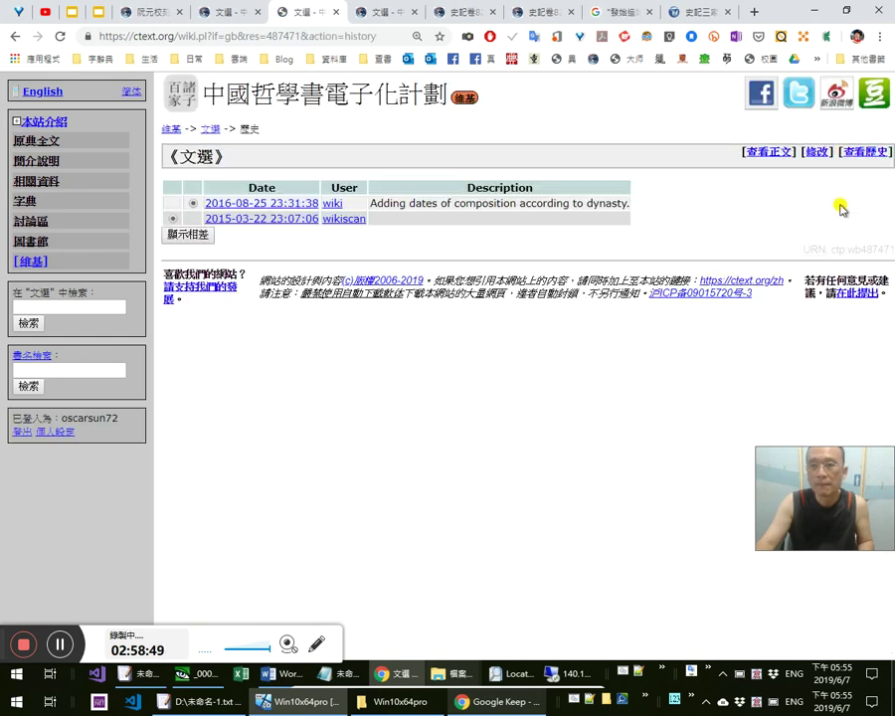
{"action": "left_click", "coordinate": [12, 35]}
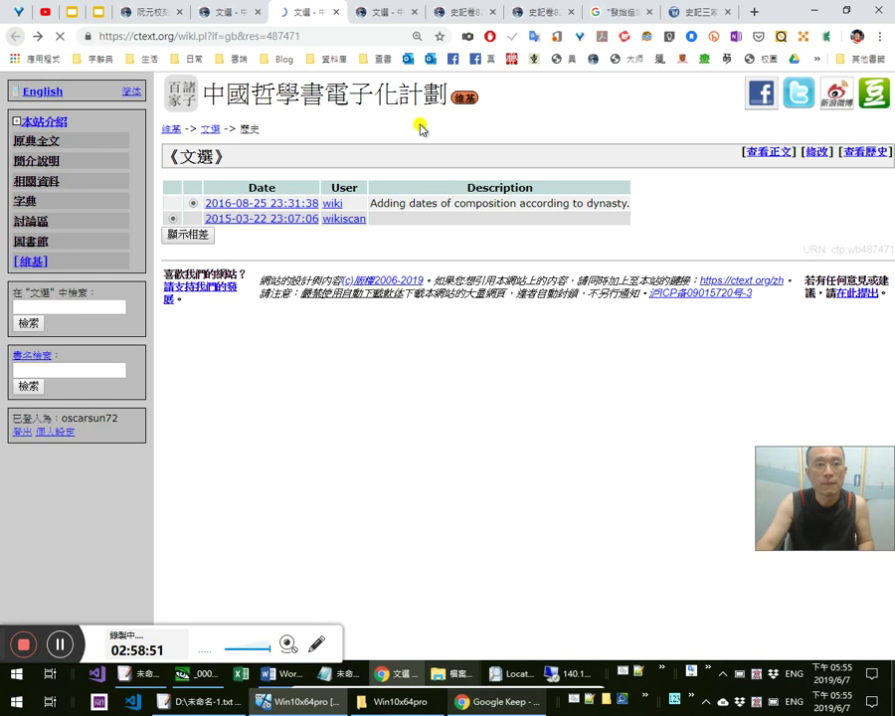
{"action": "left_click", "coordinate": [808, 169]}
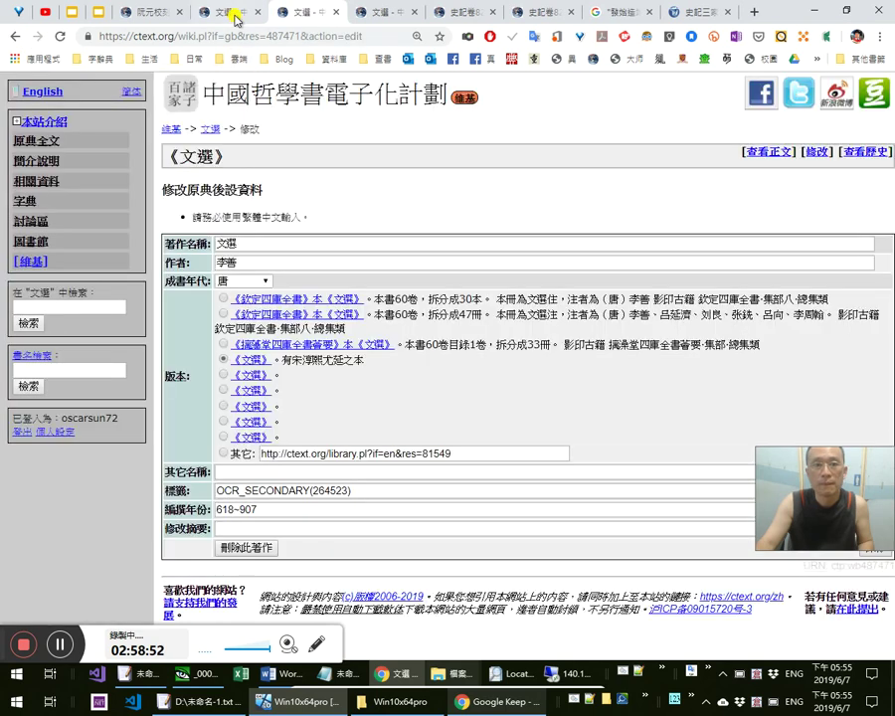
Save the metadata edit naming the work 文選（同治重刊胡克家嘉慶原本）, and reload the other modification form to check it
{"action": "key", "text": "ctrl+Page_Up"}
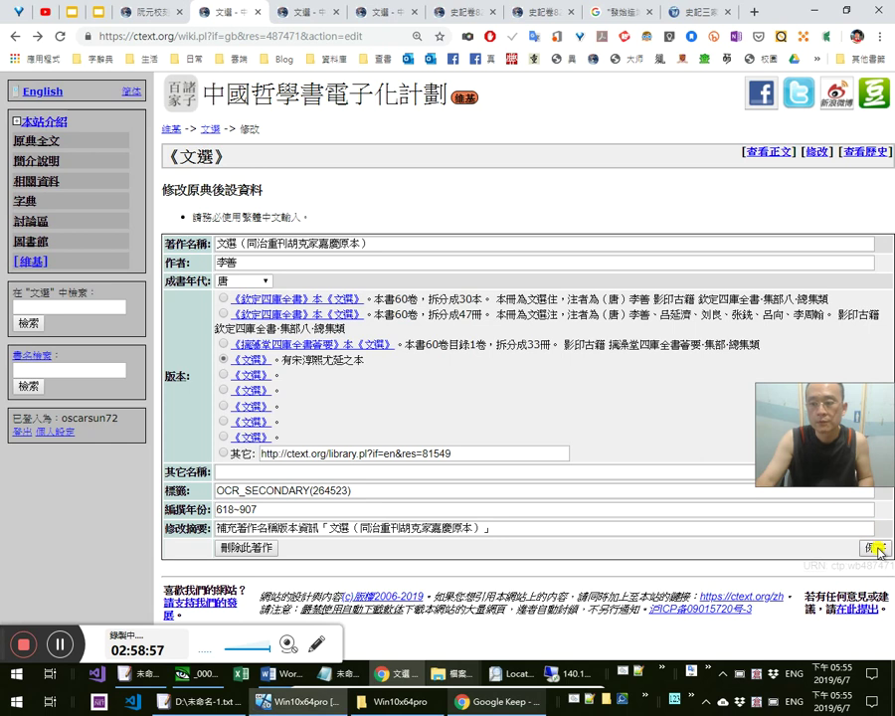
{"action": "left_click", "coordinate": [875, 547]}
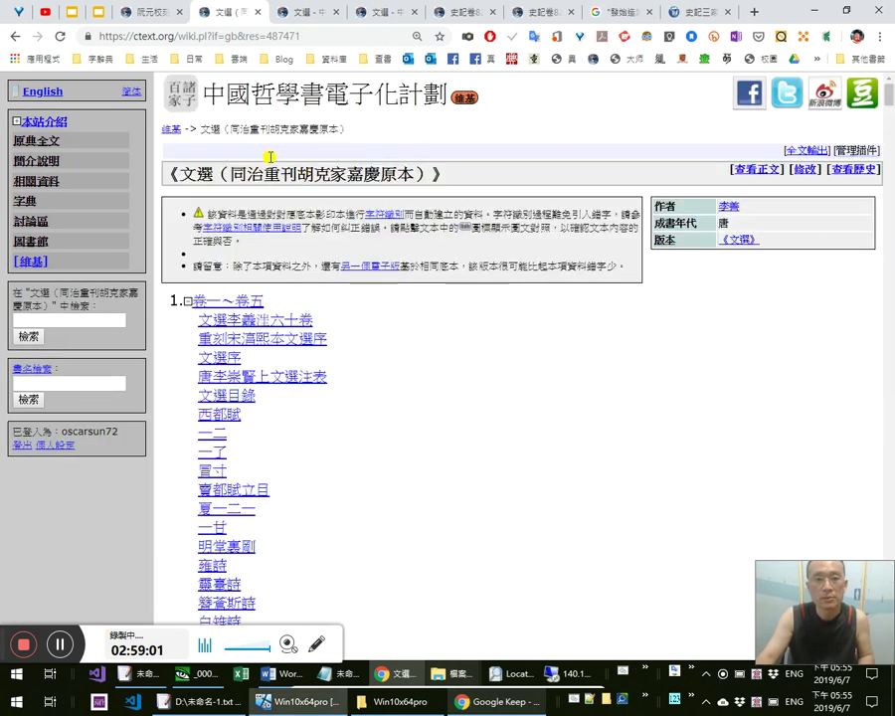
{"action": "key", "text": "ctrl+Tab"}
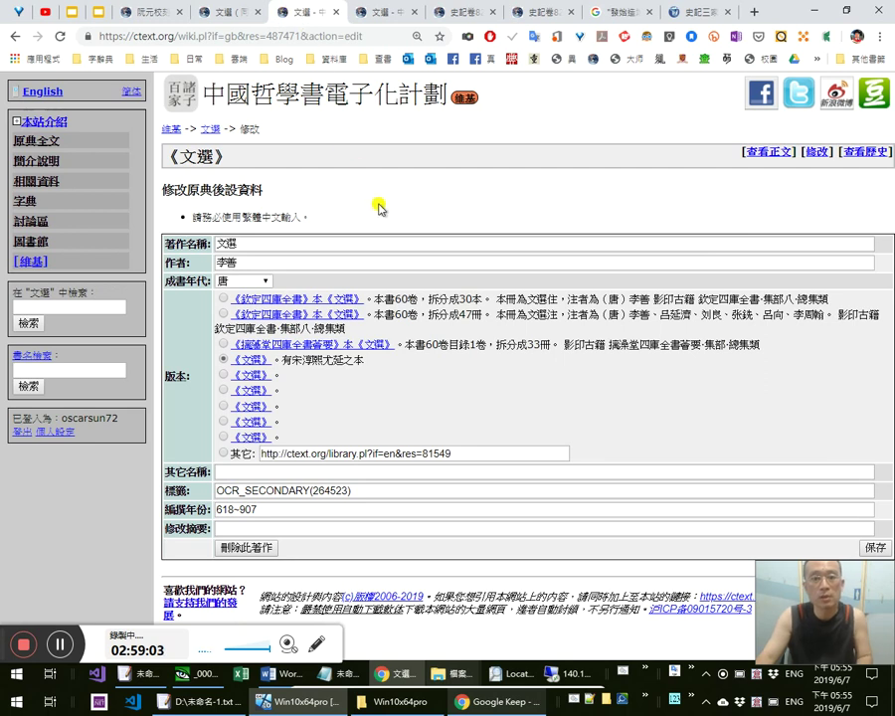
{"action": "key", "text": "F5"}
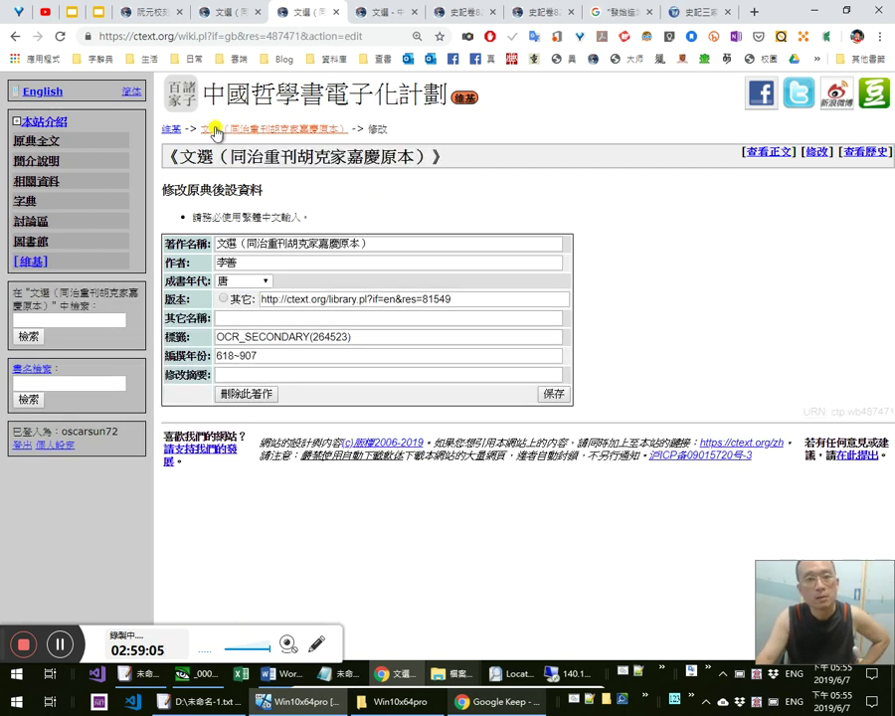
Open the 文選（同治重刊胡克家嘉慶原本） text page and examine the 胡克家嘉慶原本, 重刊 and 同治 parts of its title
{"action": "left_click", "coordinate": [216, 133]}
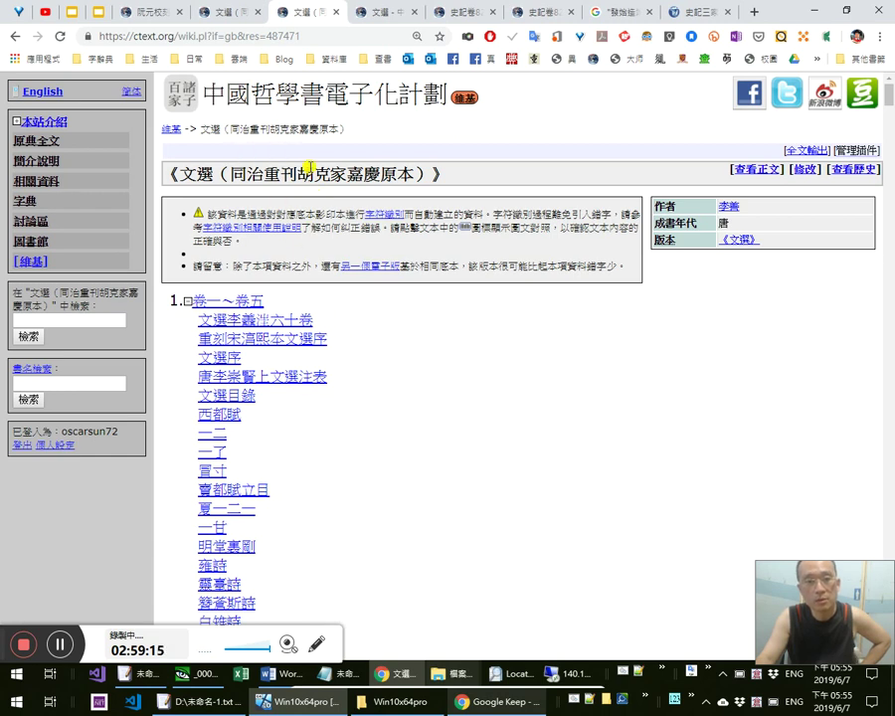
{"action": "double_click", "coordinate": [405, 174]}
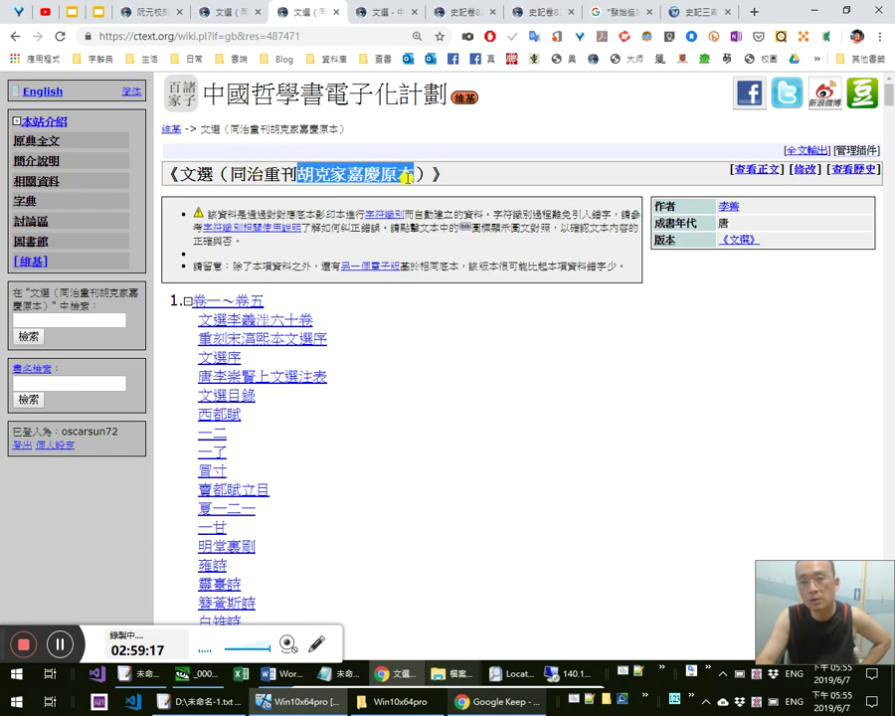
{"action": "left_click", "coordinate": [261, 175]}
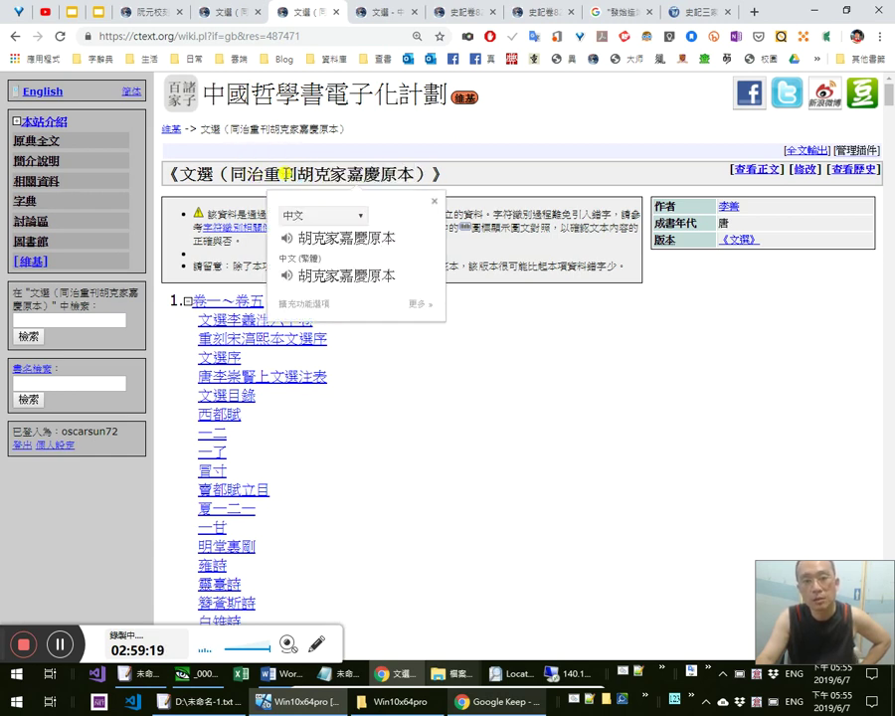
{"action": "left_click_drag", "start_coordinate": [262, 175], "coordinate": [290, 175]}
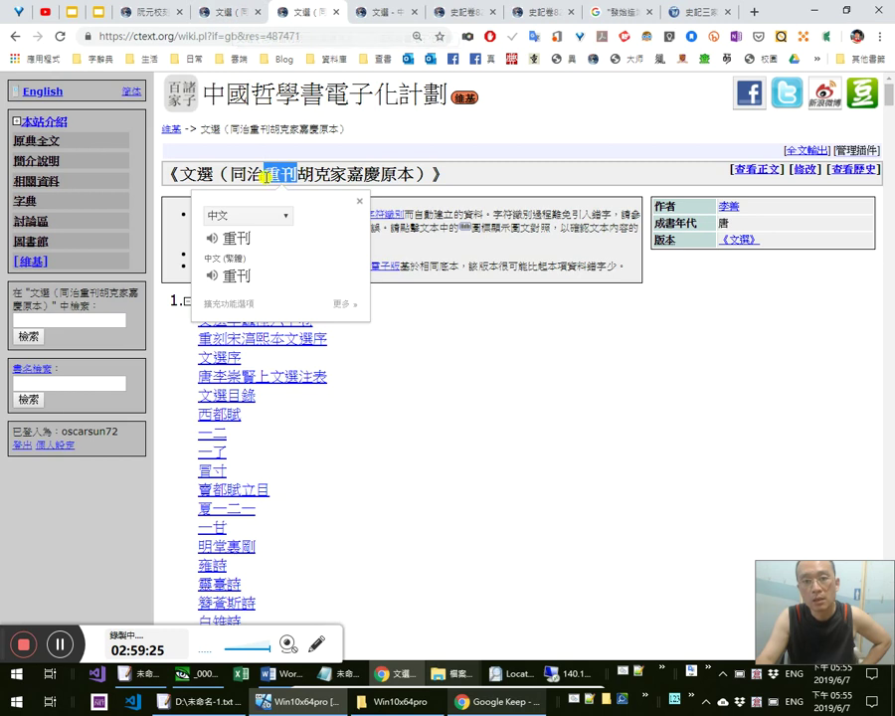
{"action": "left_click_drag", "start_coordinate": [233, 174], "coordinate": [268, 179]}
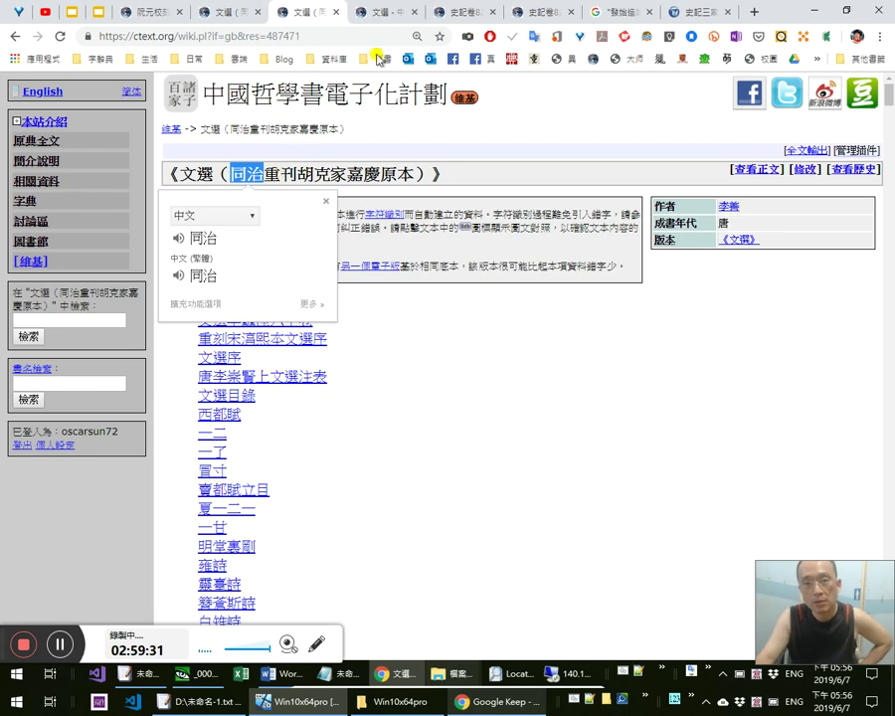
Search Google for 旻寧道光 in the tab holding the older 文選 page
{"action": "left_click", "coordinate": [380, 12]}
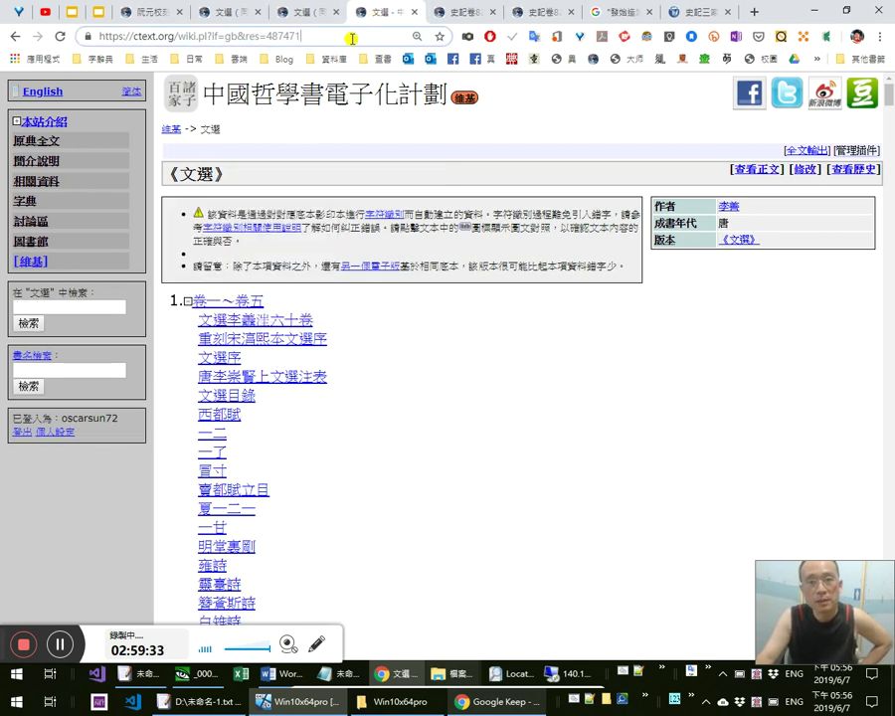
{"action": "left_click", "coordinate": [378, 38]}
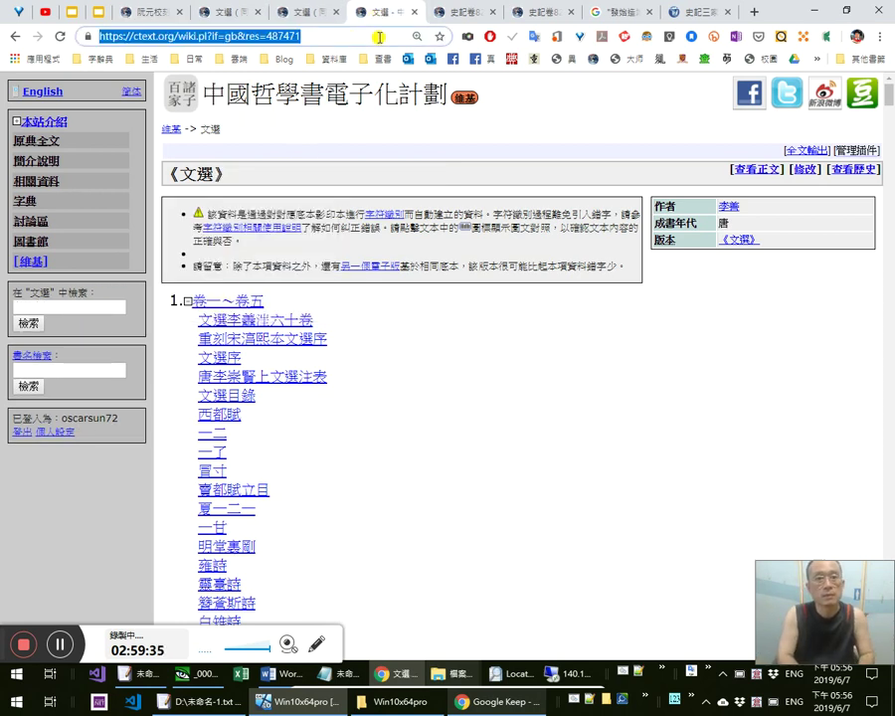
{"action": "type", "text": "旻寧"}
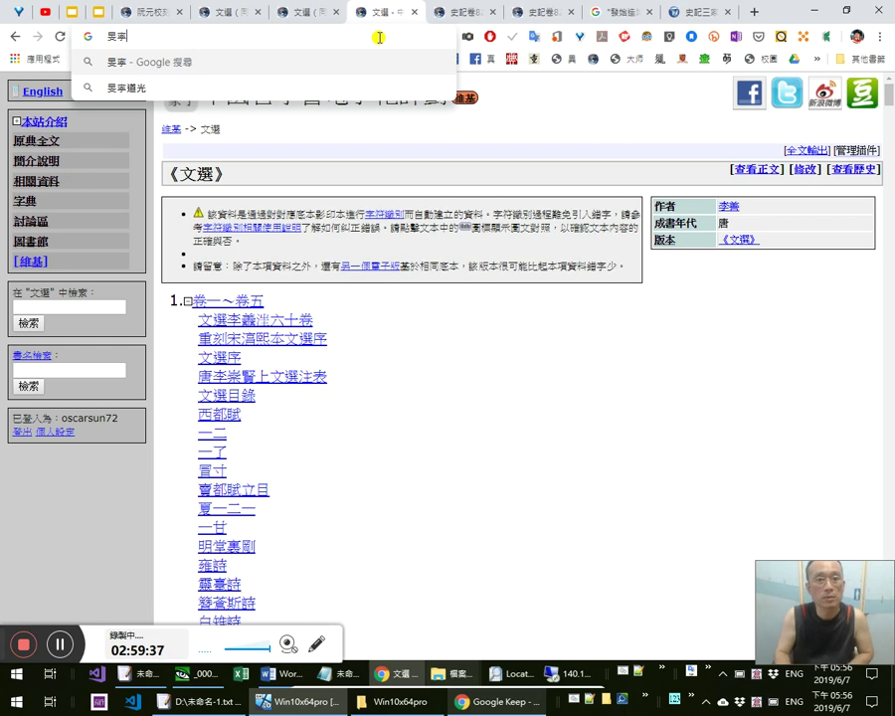
{"action": "key", "text": "Down"}
{"action": "key", "text": "Return"}
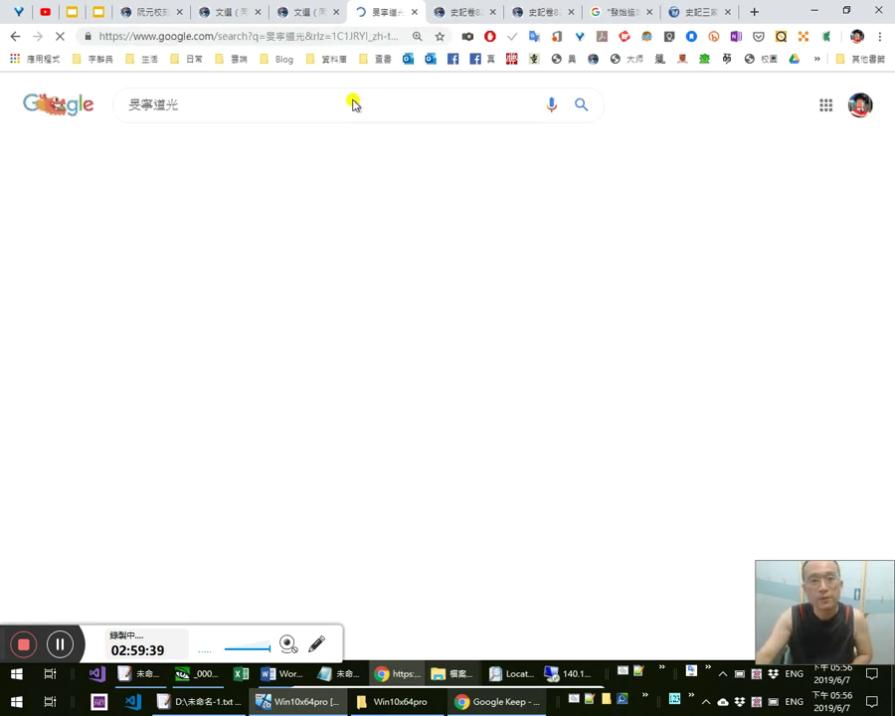
{"action": "left_click", "coordinate": [290, 107]}
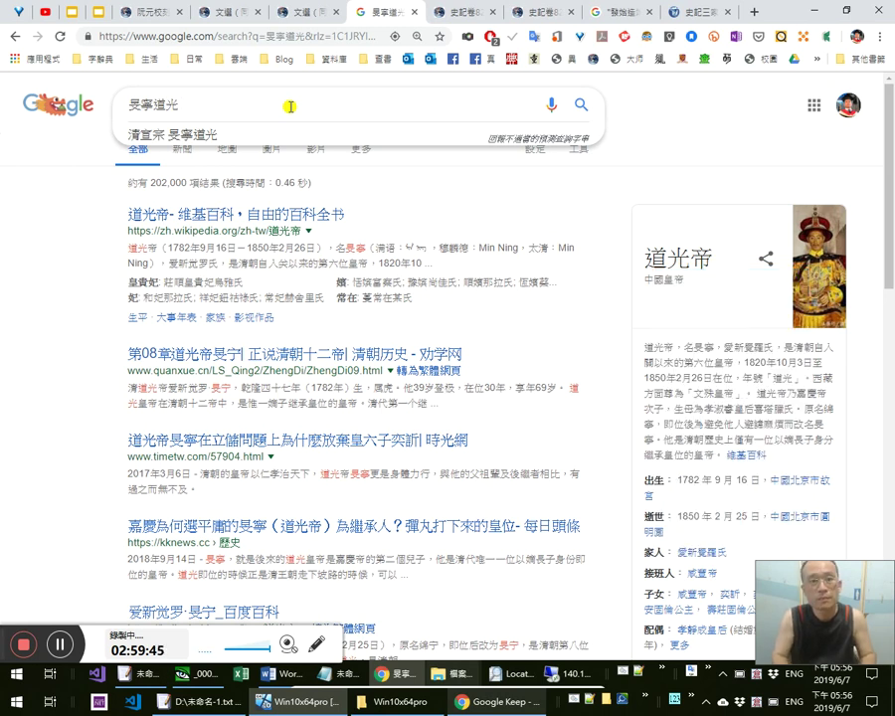
{"action": "type", "text": "宓"}
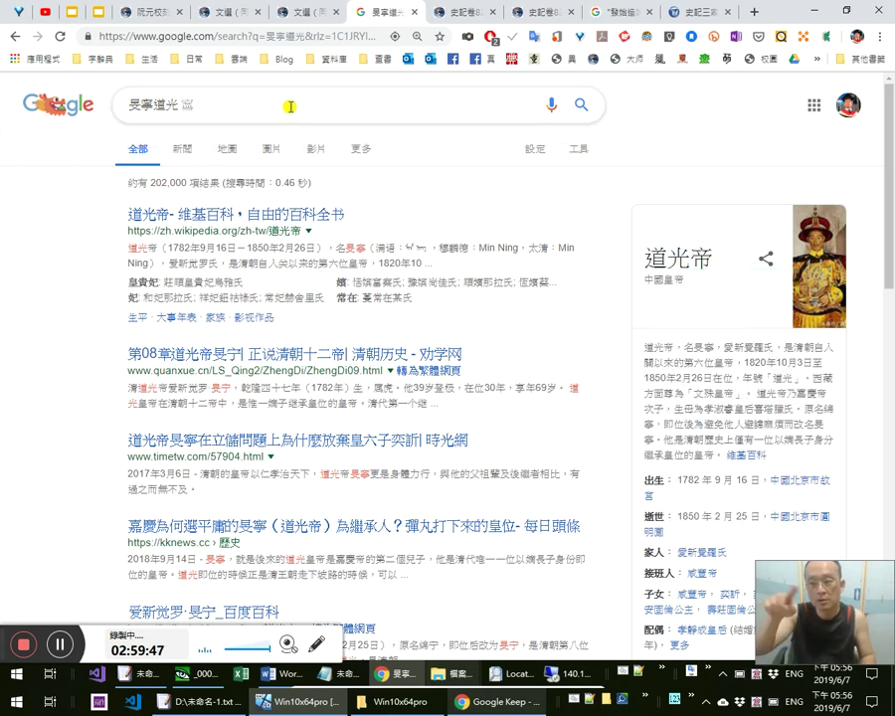
{"action": "type", "text": " 末"}
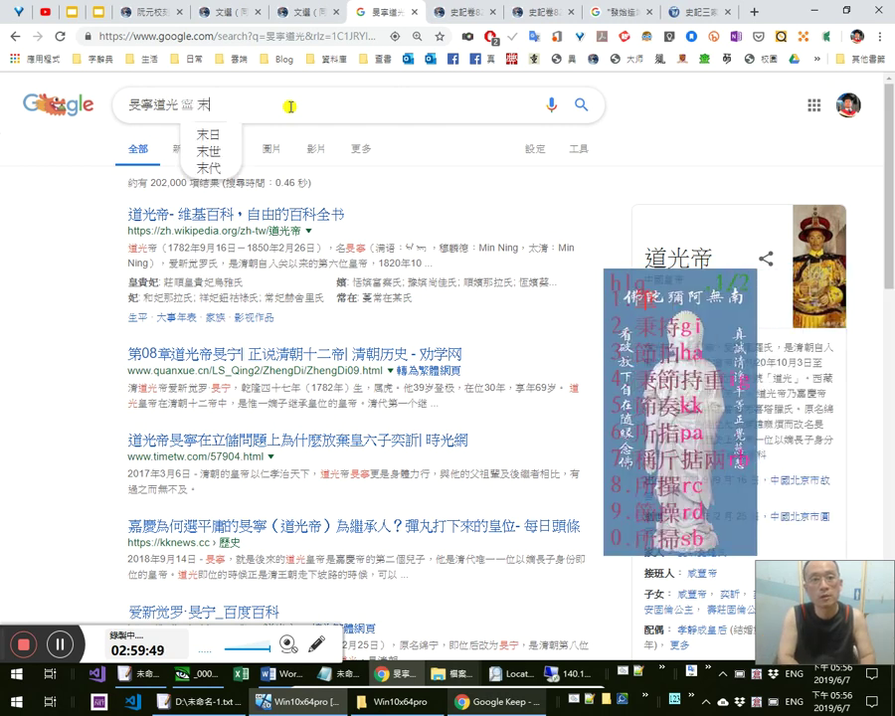
{"action": "type", "text": "蓮筆晝"}
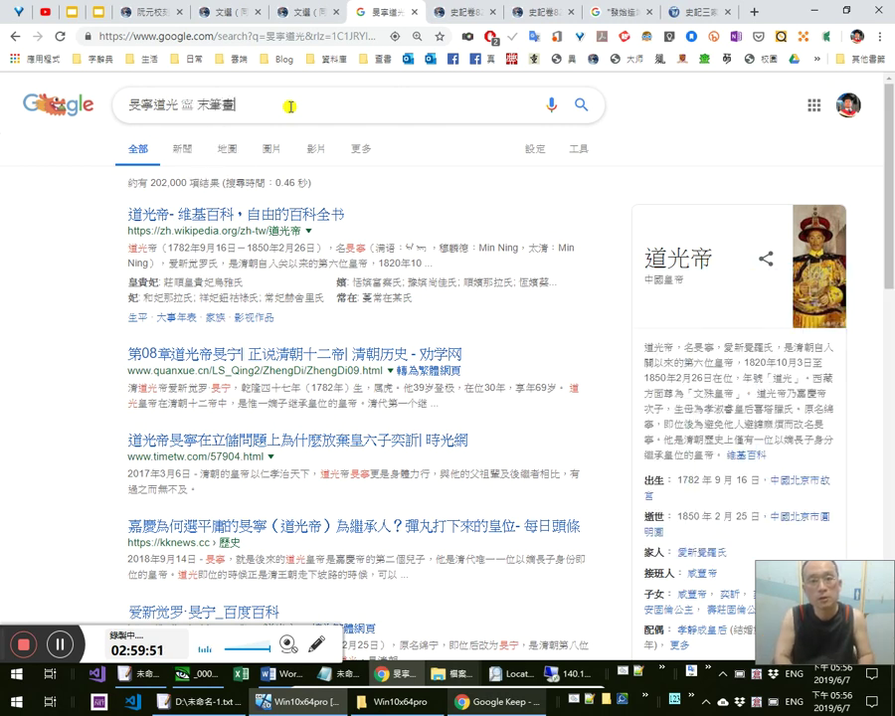
{"action": "key", "text": "ctrl+shift+Left"}
{"action": "key", "text": "BackSpace"}
{"action": "key", "text": "ctrl+a"}
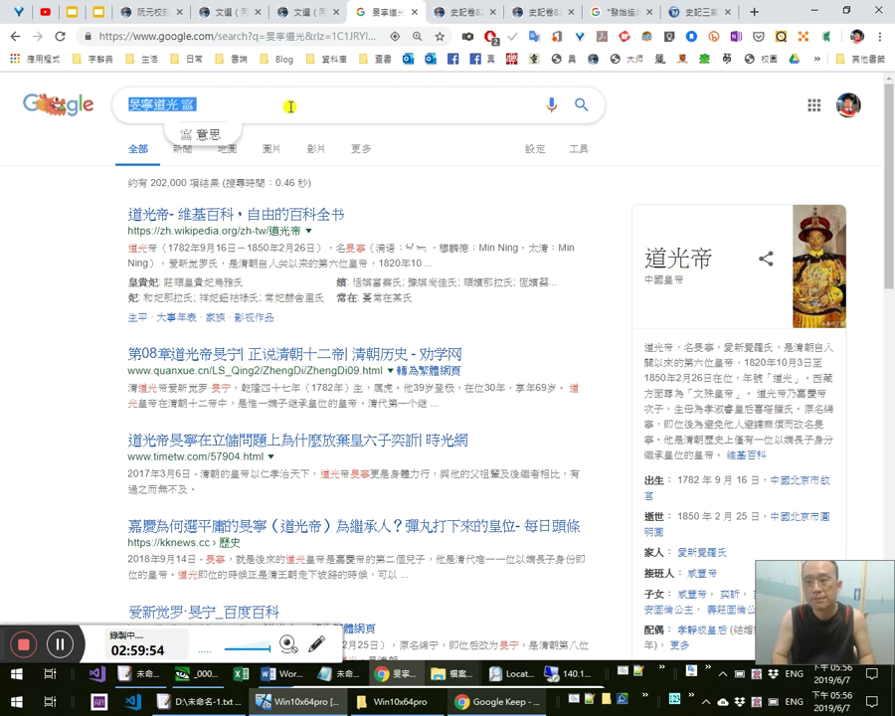
{"action": "key", "text": "BackSpace"}
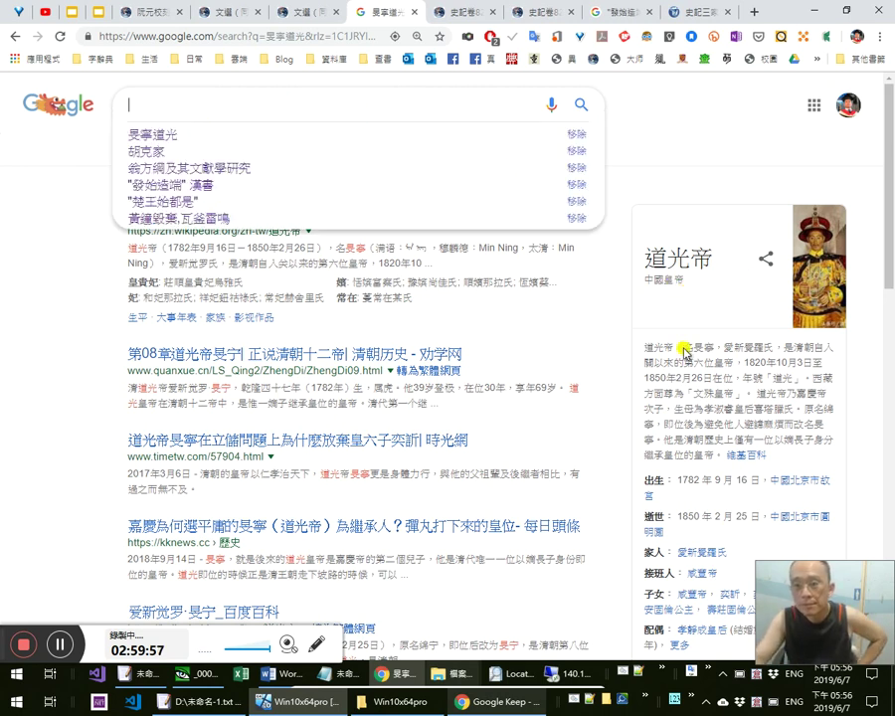
{"action": "left_click", "coordinate": [579, 338]}
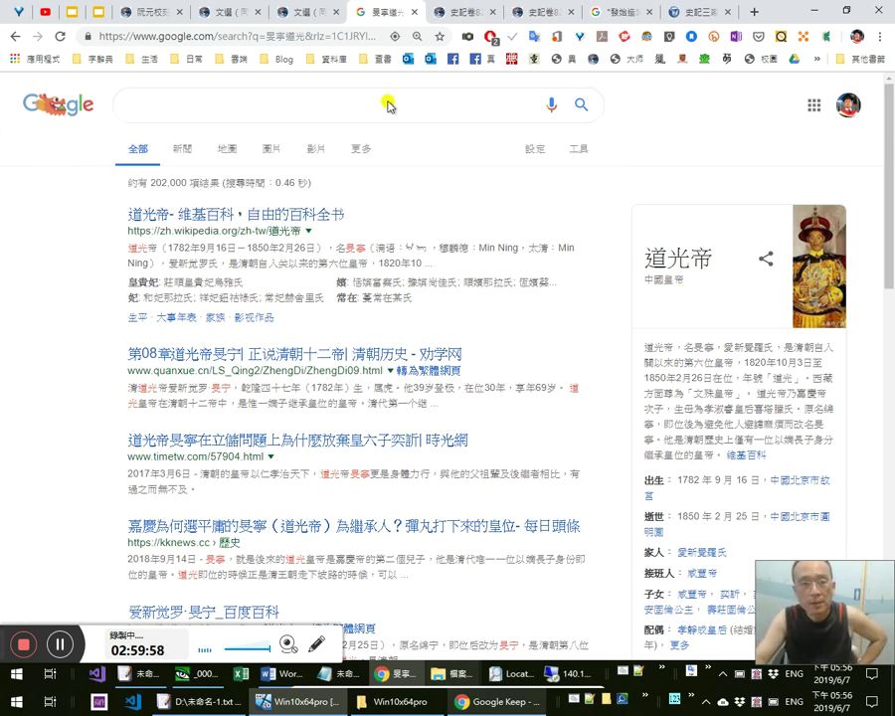
Close the Google search and both 文選 pages, and return to page 53 of the 史記卷82~87 scan
{"action": "left_click", "coordinate": [436, 16]}
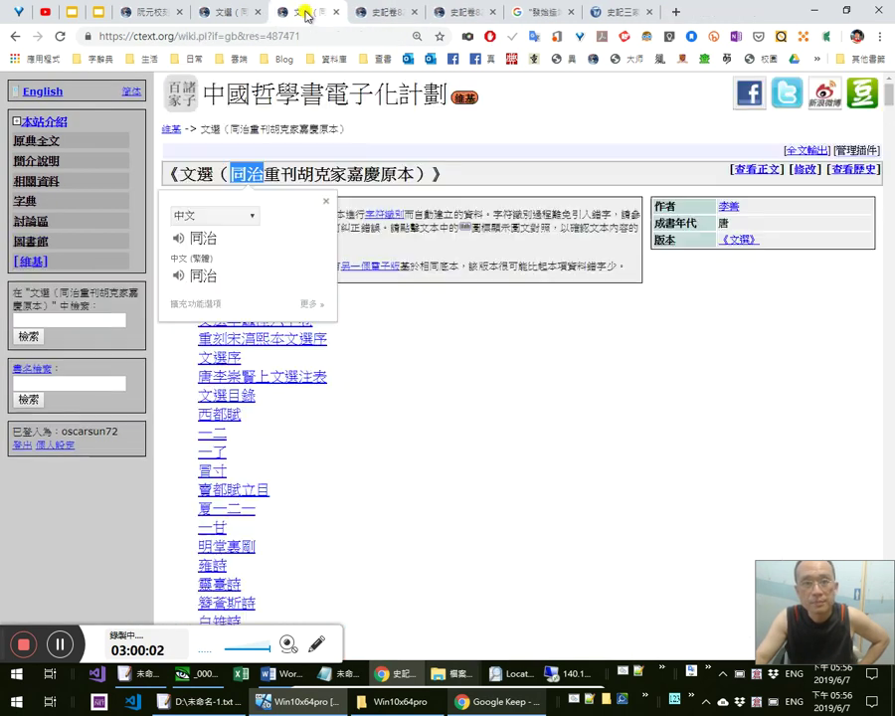
{"action": "left_click", "coordinate": [232, 12]}
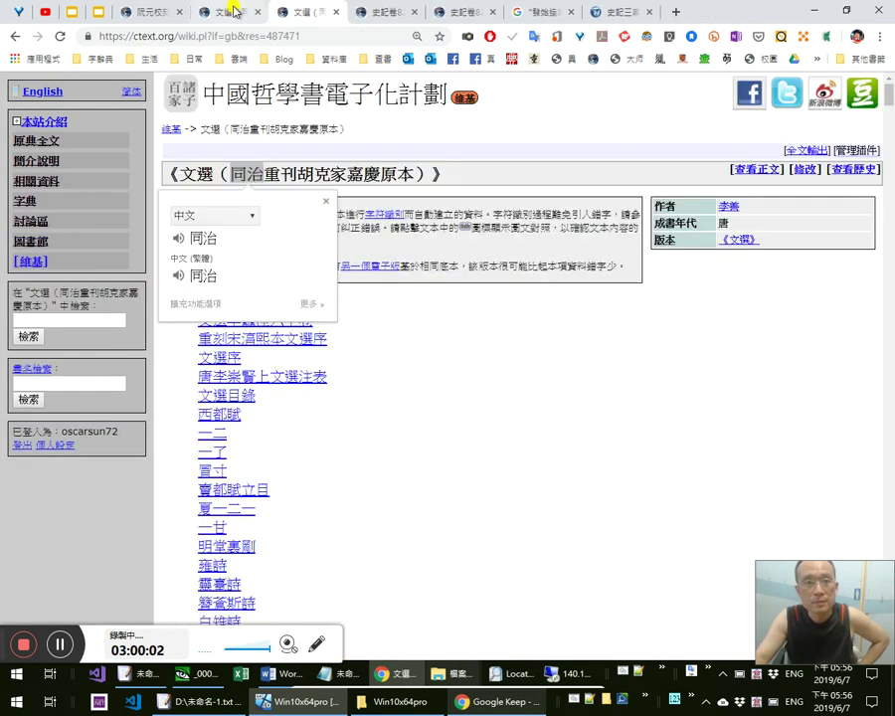
{"action": "left_click", "coordinate": [174, 14]}
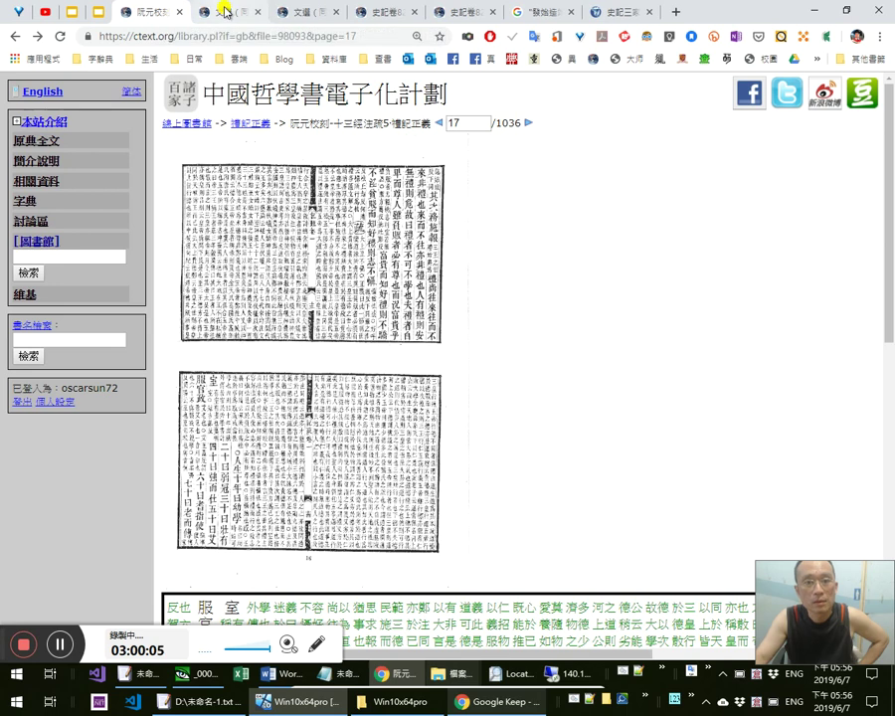
{"action": "left_click", "coordinate": [225, 11]}
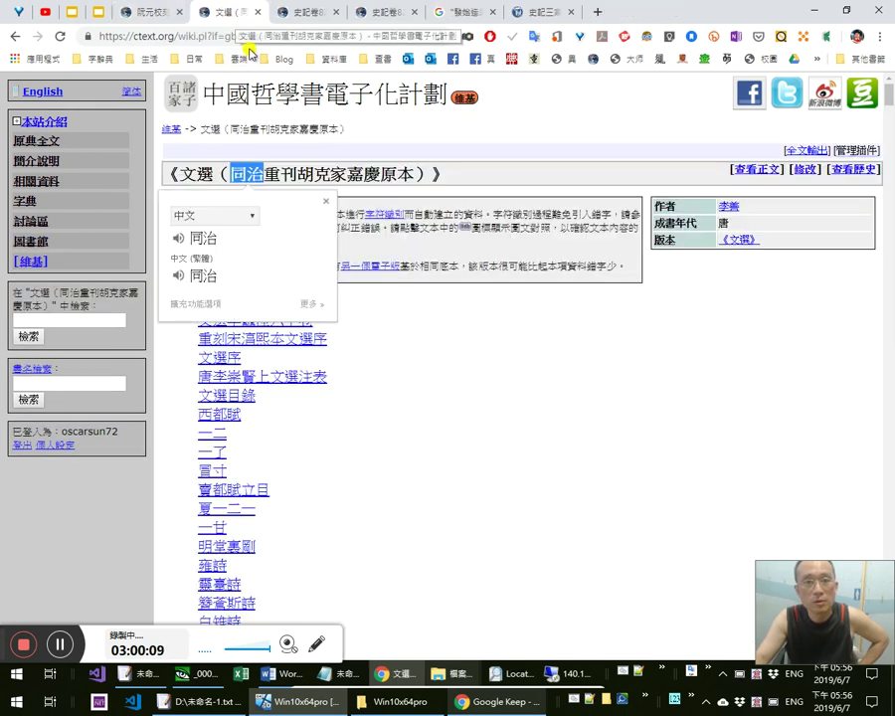
{"action": "left_click", "coordinate": [257, 12]}
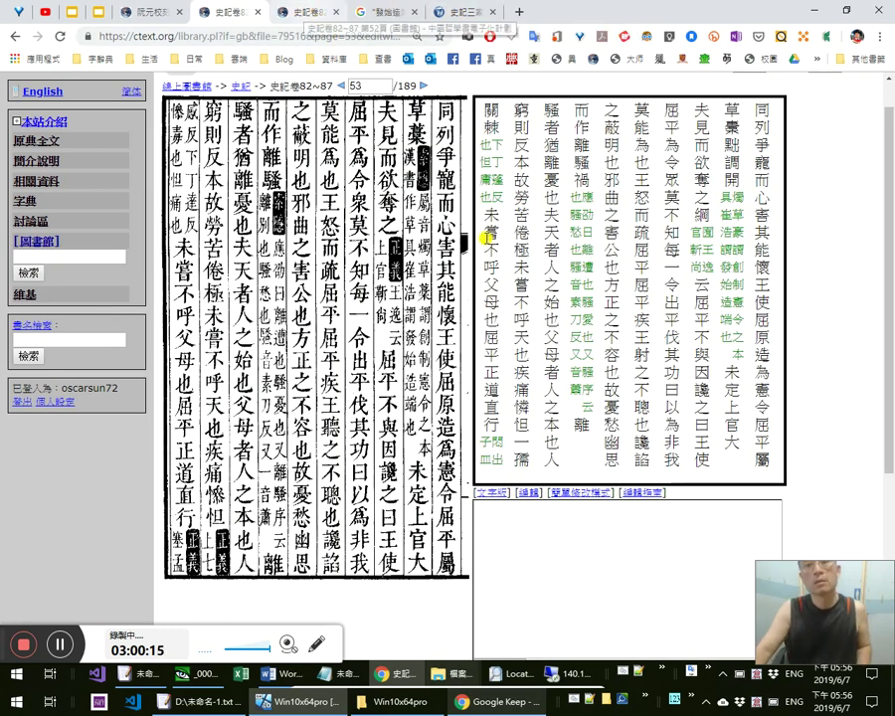
Switch to EmEditor, go over 屈平屬草藁 and its 《索隱》 note, and insert the comma ， between 未定 and 上官大
{"action": "key", "text": "alt+Tab"}
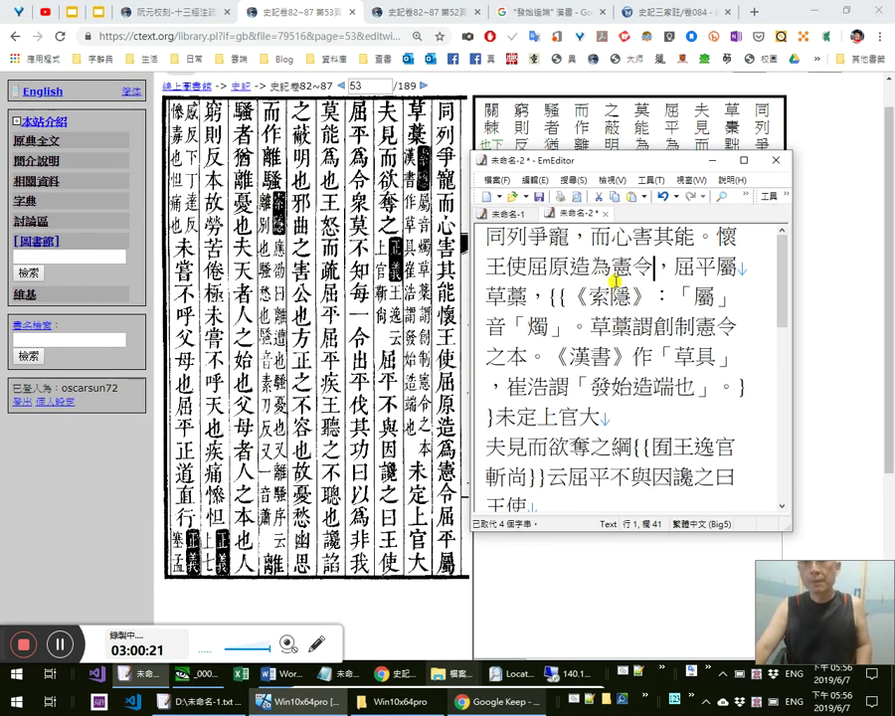
{"action": "left_click", "coordinate": [538, 297]}
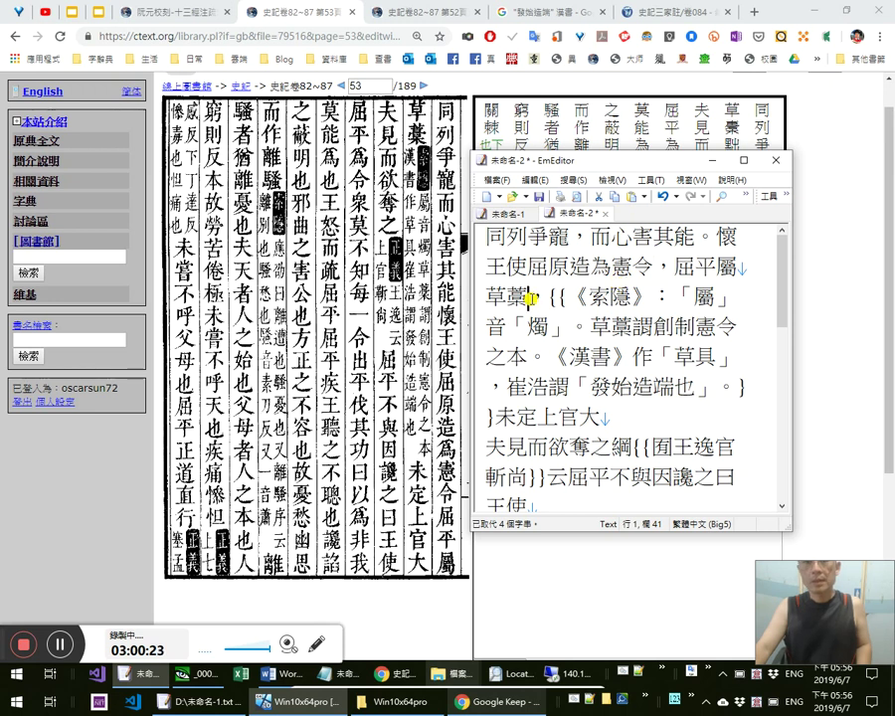
{"action": "left_click_drag", "start_coordinate": [717, 268], "coordinate": [555, 296]}
{"action": "left_click", "coordinate": [676, 296]}
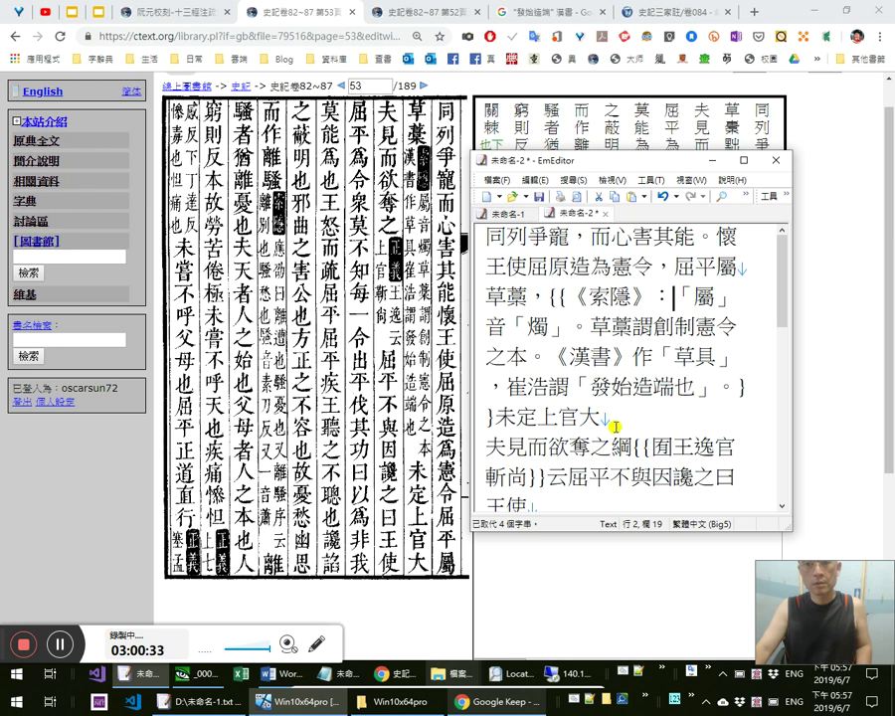
{"action": "left_click", "coordinate": [558, 422]}
{"action": "type", "text": "，"}
Try adding 稿 directly after 未定 to gloss the phrase
{"action": "key", "text": "Up"}
{"action": "key", "text": "Up"}
{"action": "key", "text": "Up"}
{"action": "key", "text": "Up"}
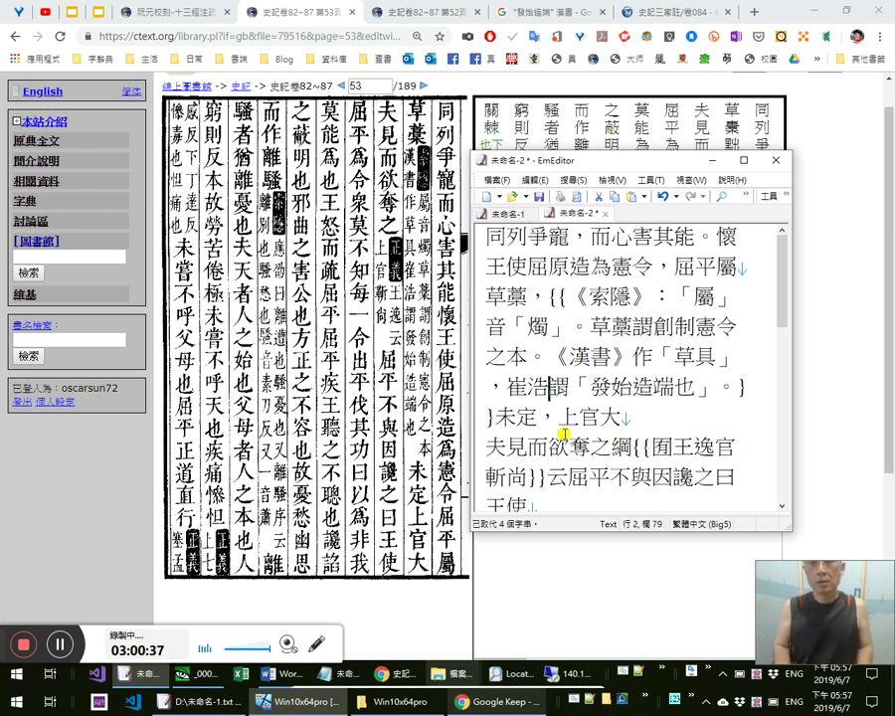
{"action": "key", "text": "Left"}
{"action": "key", "text": "shift+Right"}
{"action": "key", "text": "Down"}
{"action": "key", "text": "Down"}
{"action": "key", "text": "Down"}
{"action": "key", "text": "Down"}
{"action": "key", "text": "shift+Right"}
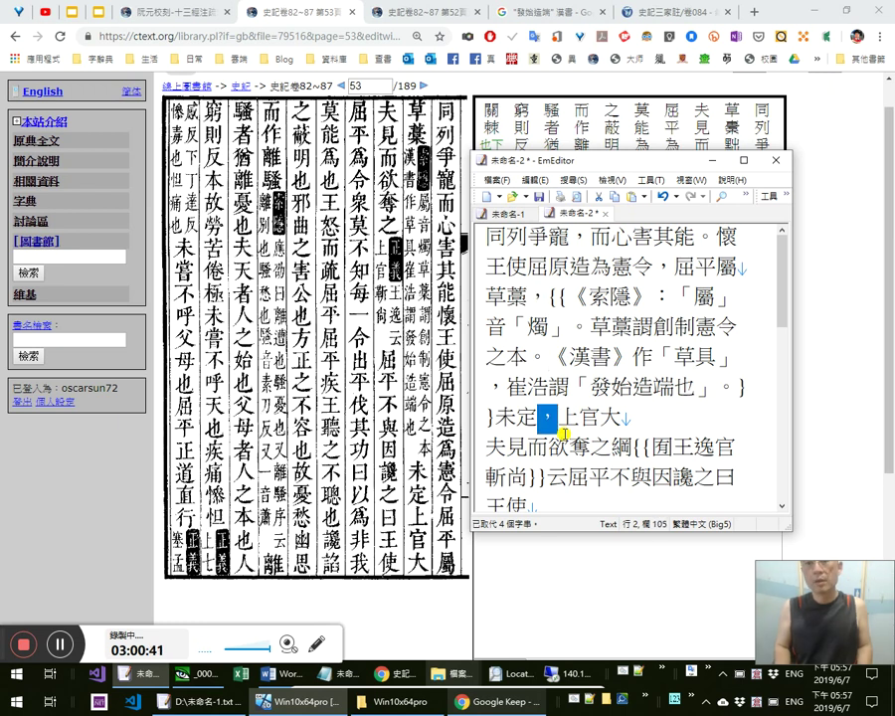
{"action": "key", "text": "Up"}
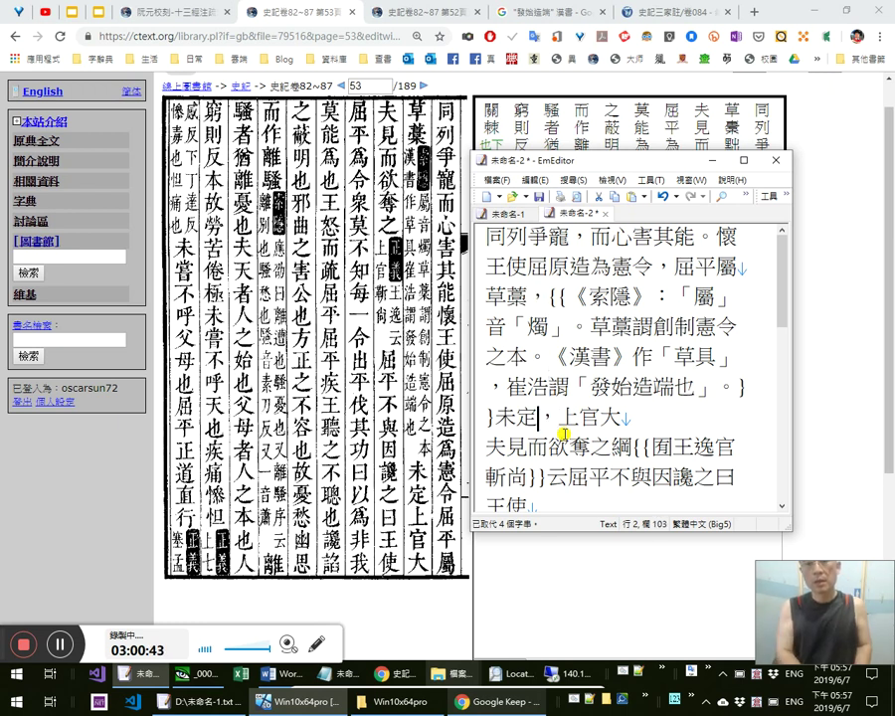
{"action": "type", "text": "稿"}
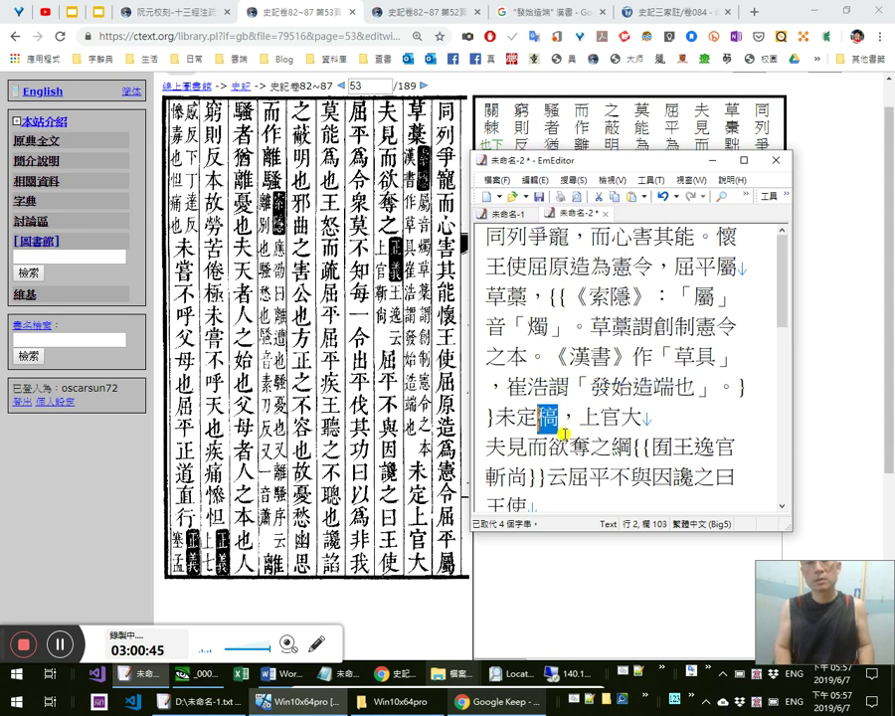
{"action": "key", "text": "BackSpace"}
Insert the comma ， after 夫見而欲奪之, before 綱
{"action": "key", "text": "Right"}
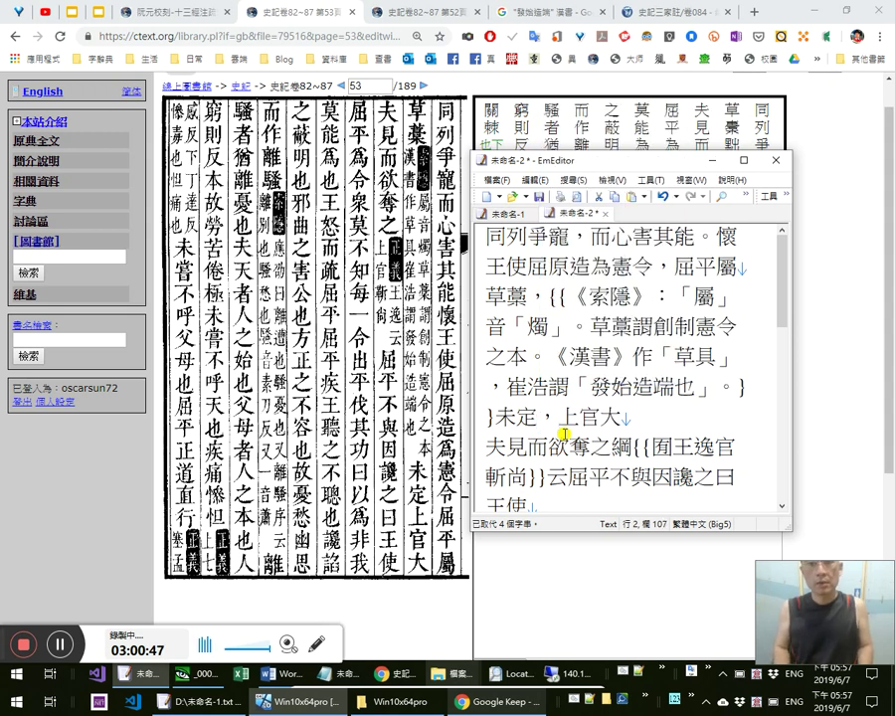
{"action": "key", "text": "Right"}
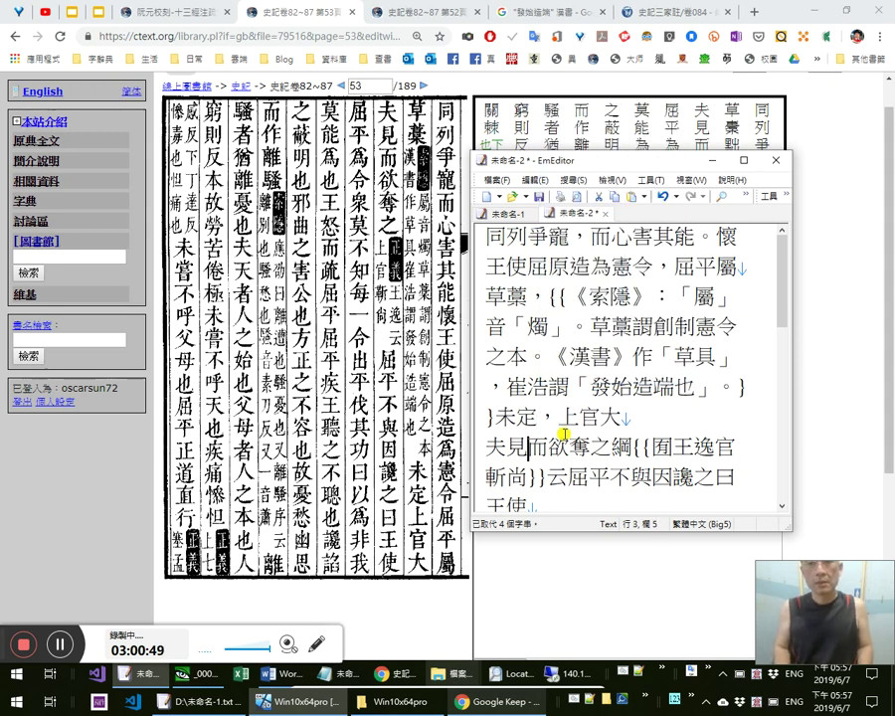
{"action": "key", "text": "Right"}
{"action": "key", "text": "Right"}
{"action": "key", "text": "Right"}
{"action": "key", "text": "Right"}
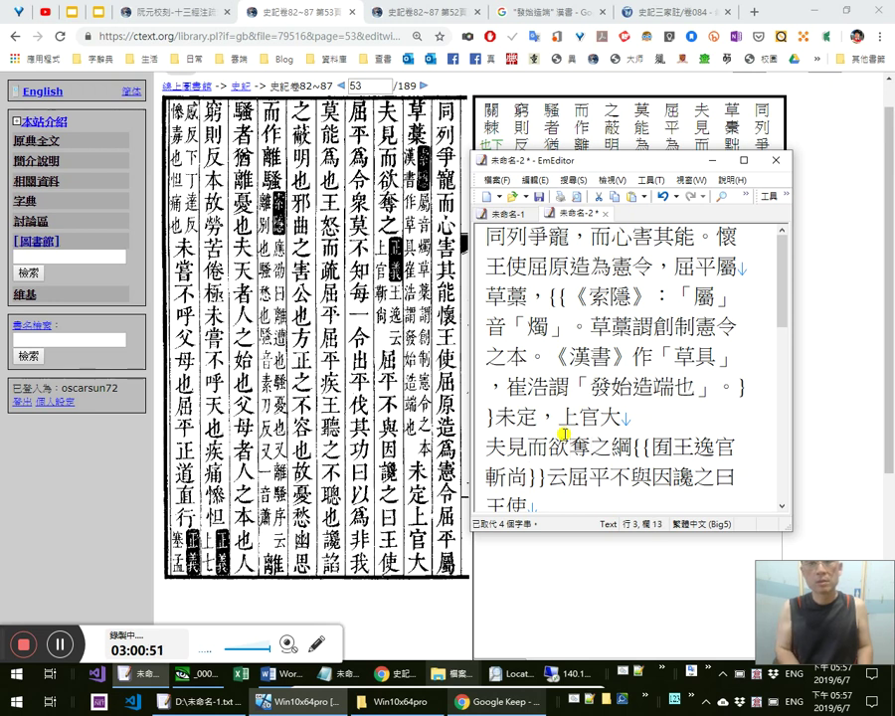
{"action": "type", "text": "，"}
Highlight the clause 上官大夫見而欲奪之 across the line break to examine its wording
{"action": "key", "text": "shift+Home"}
{"action": "key", "text": "shift+Left"}
{"action": "key", "text": "shift+Left"}
{"action": "key", "text": "shift+Left"}
{"action": "key", "text": "shift+Left"}
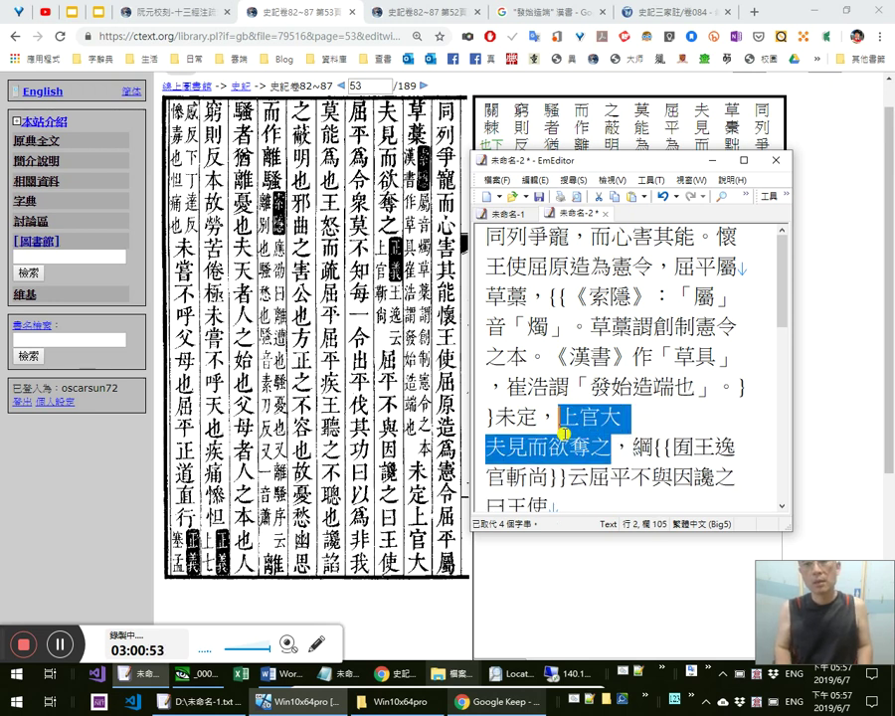
{"action": "key", "text": "Down"}
{"action": "key", "text": "Down"}
{"action": "key", "text": "Up"}
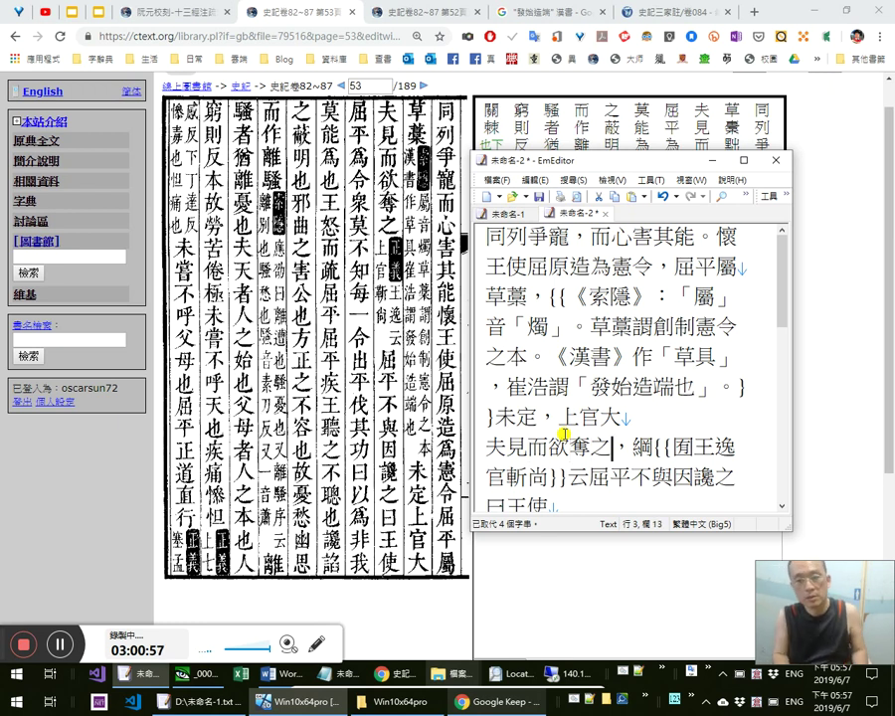
{"action": "key", "text": "shift+Home"}
{"action": "key", "text": "shift+Left"}
{"action": "key", "text": "shift+Left"}
{"action": "key", "text": "shift+Left"}
{"action": "key", "text": "shift+Left"}
{"action": "key", "text": "Down"}
{"action": "key", "text": "Down"}
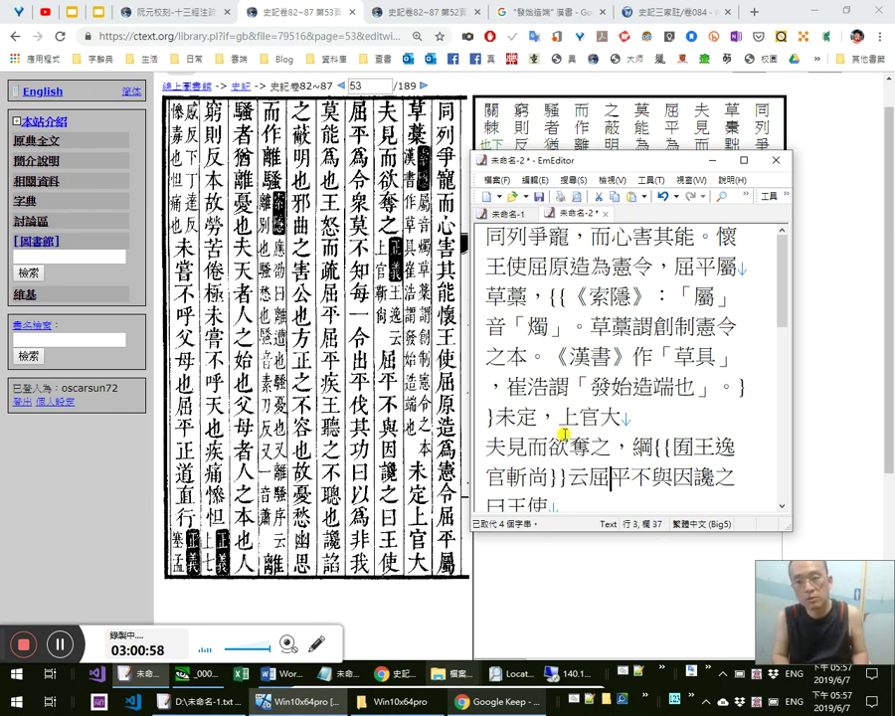
{"action": "key", "text": "shift+Home"}
{"action": "key", "text": "shift+Left"}
{"action": "key", "text": "shift+Left"}
{"action": "key", "text": "shift+Left"}
{"action": "key", "text": "shift+Left"}
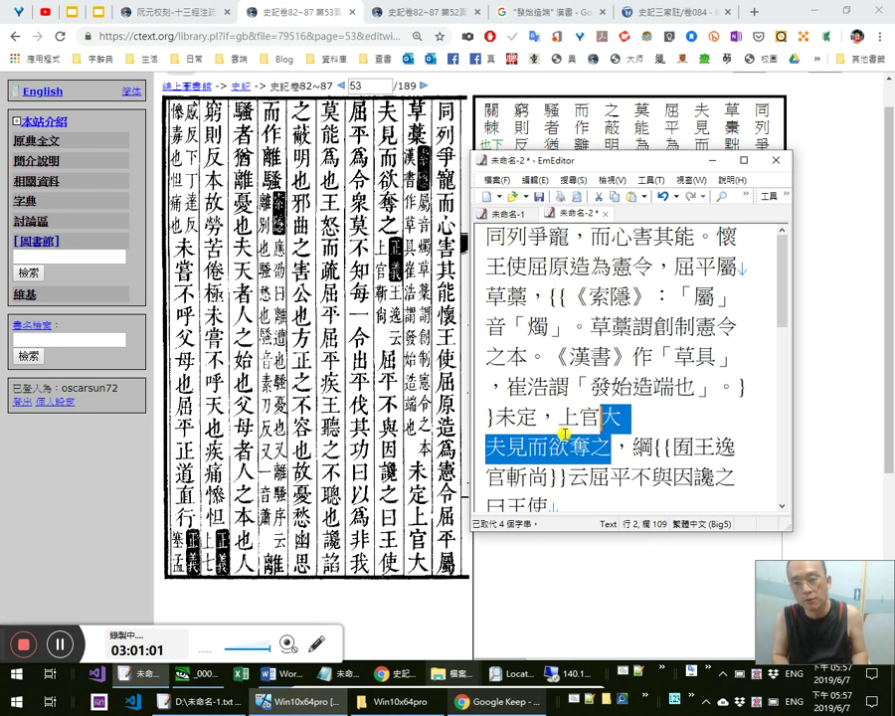
Highlight 上官大夫見而欲奪之 again from 上官 onward, extending the selection through its closing comma to study the clause
{"action": "key", "text": "Down"}
{"action": "key", "text": "Down"}
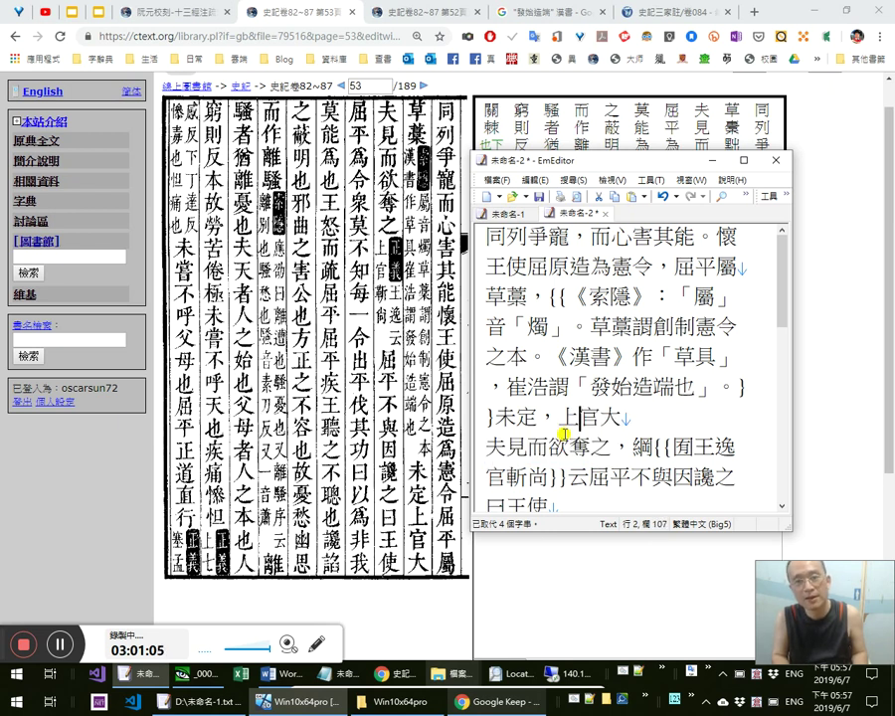
{"action": "left_click_drag", "start_coordinate": [565, 434], "coordinate": [563, 436]}
{"action": "key", "text": "shift+Right"}
{"action": "key", "text": "shift+Right"}
{"action": "key", "text": "shift+Right"}
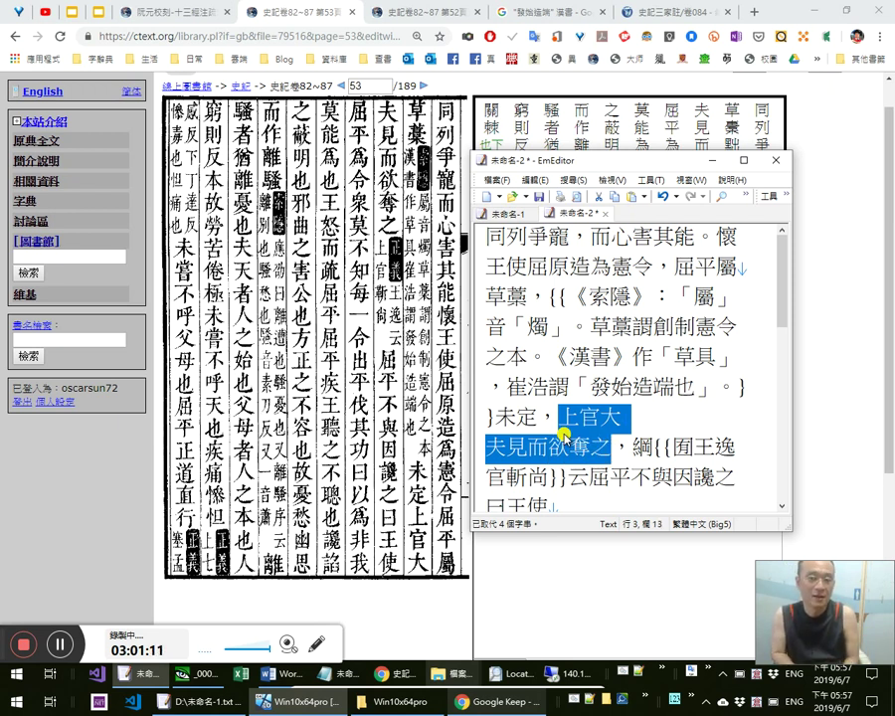
{"action": "key", "text": "shift+Left"}
{"action": "key", "text": "shift+Left"}
{"action": "key", "text": "shift+Left"}
{"action": "key", "text": "shift+Right"}
{"action": "key", "text": "shift+Right"}
{"action": "key", "text": "shift+Right"}
{"action": "key", "text": "shift+Right"}
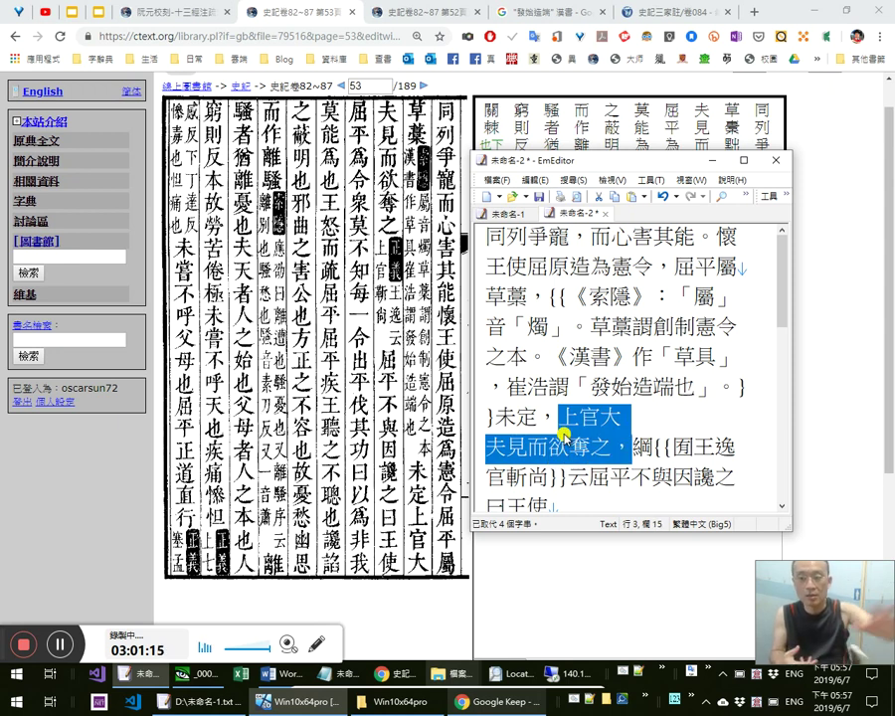
Highlight only the title 上官大夫 across the line break to examine the clause's subject
{"action": "key", "text": "Left"}
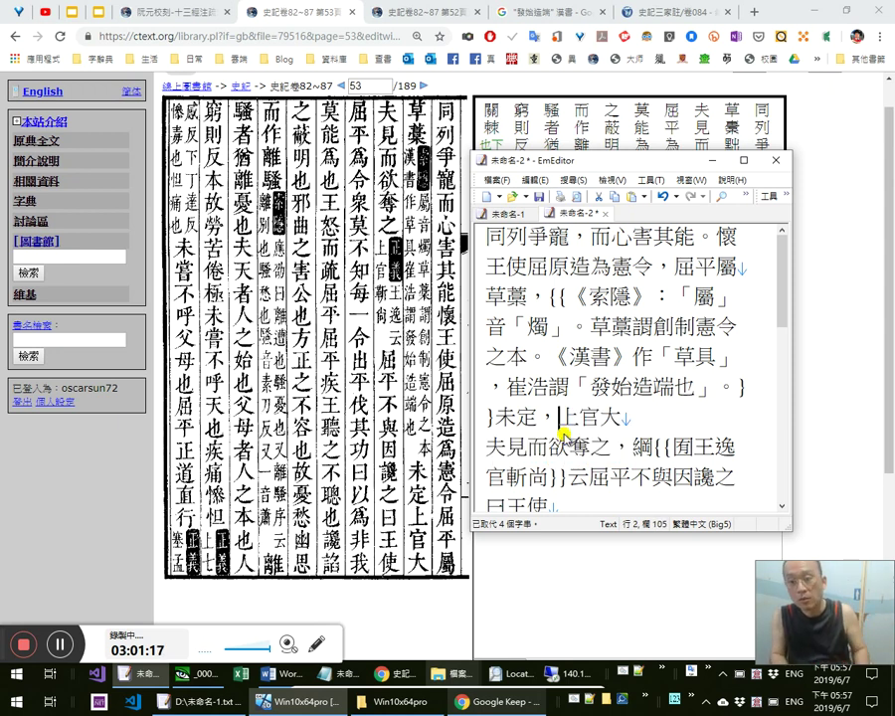
{"action": "key", "text": "shift+Right"}
{"action": "key", "text": "shift+Right"}
{"action": "key", "text": "shift+Right"}
{"action": "key", "text": "shift+Right"}
{"action": "key", "text": "shift+Right"}
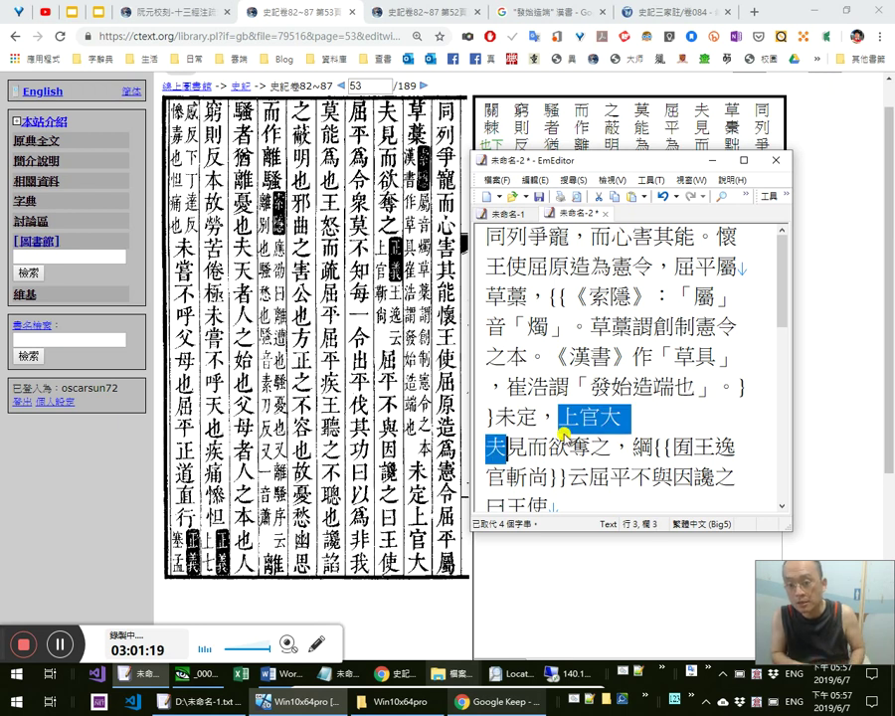
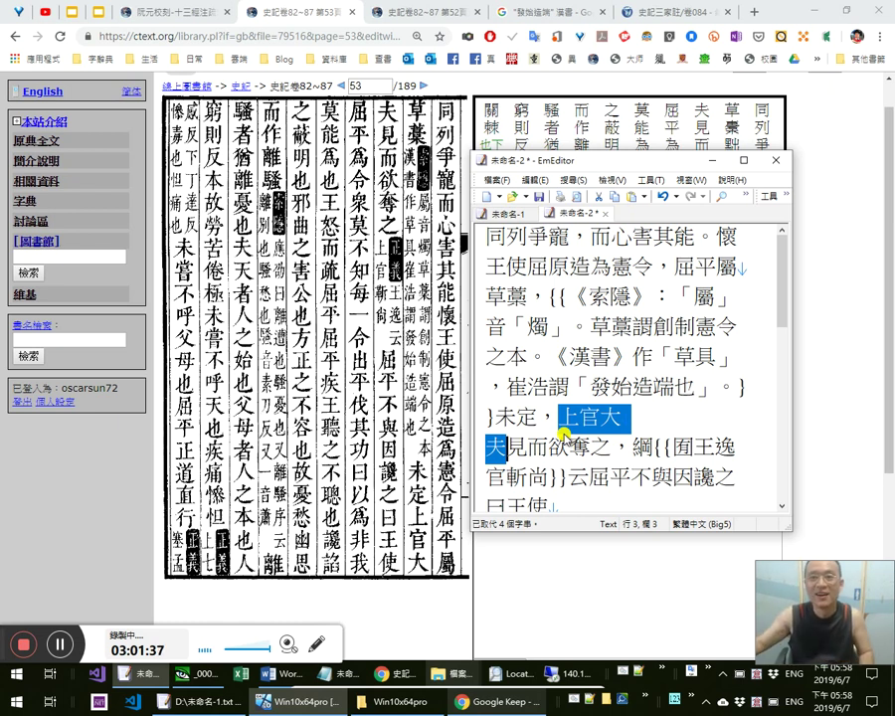
Switch to Chrome, search Google for 引喻失義, and open its 萌典 entry to read the definitions
{"action": "left_click", "coordinate": [537, 13]}
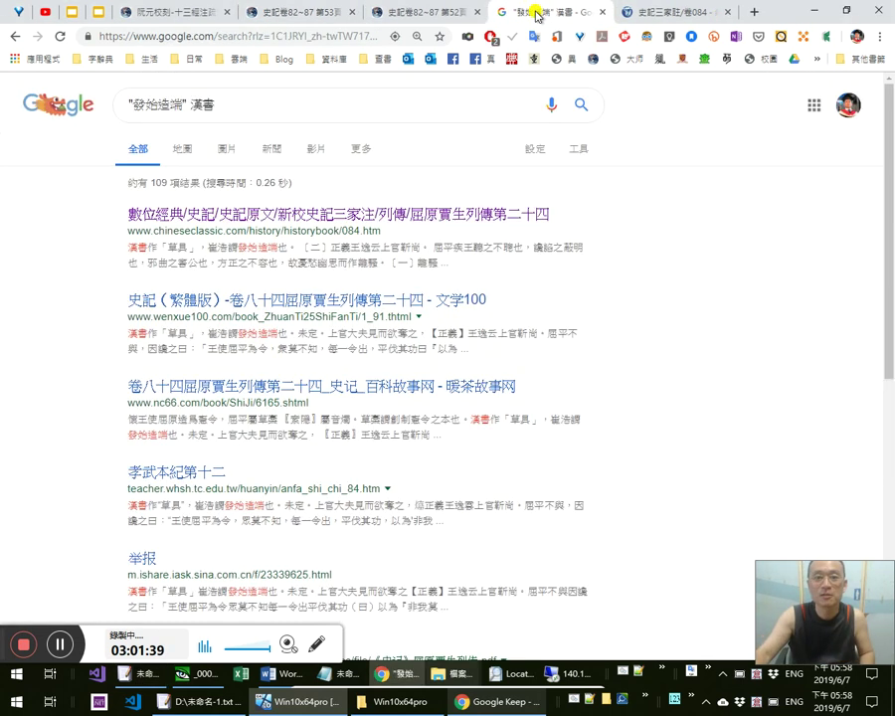
{"action": "triple_click", "coordinate": [374, 103]}
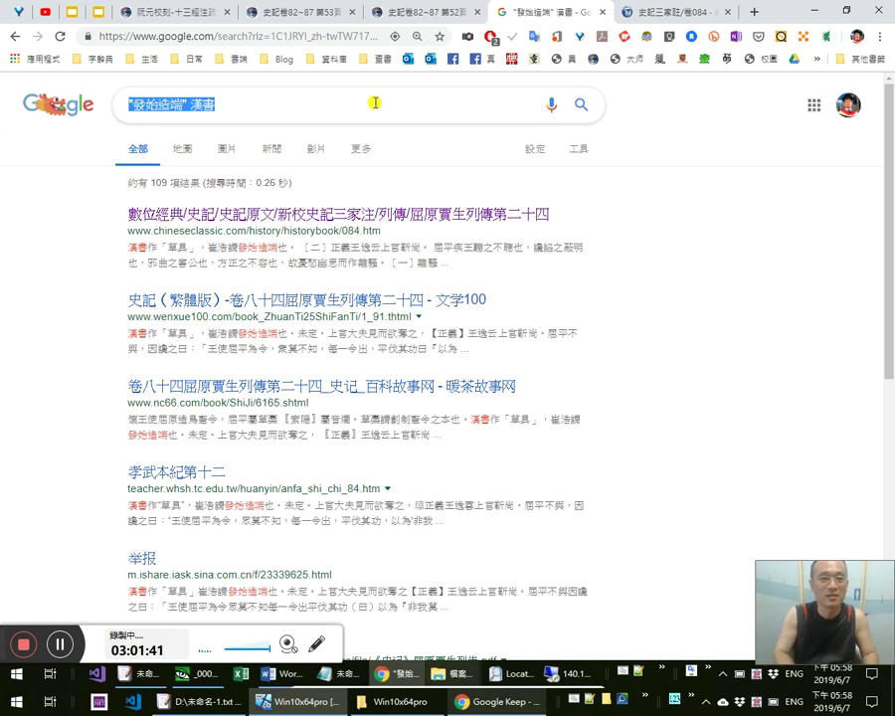
{"action": "key", "text": "a"}
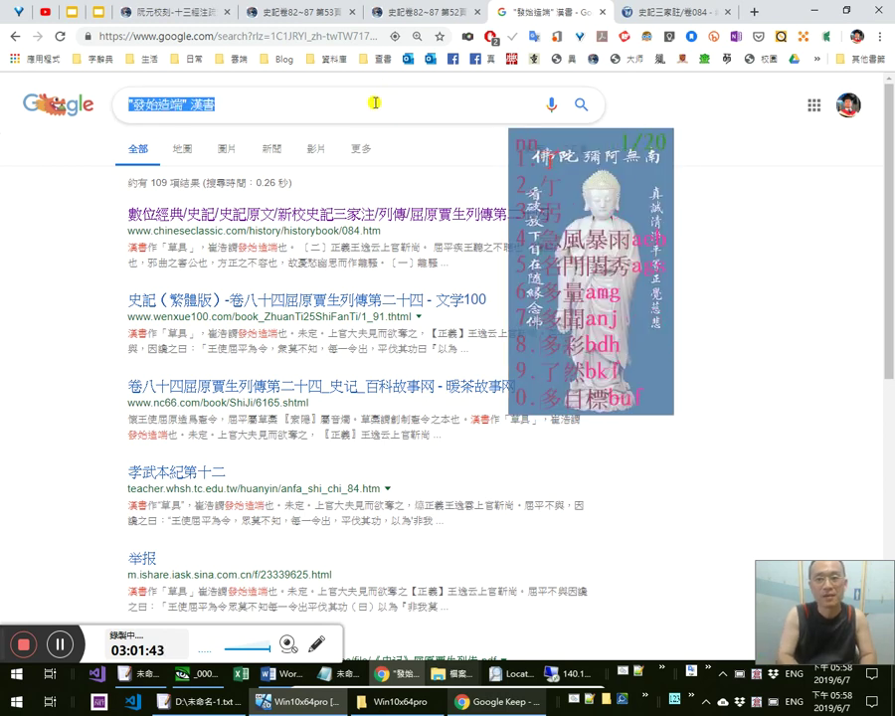
{"action": "key", "text": "Escape"}
{"action": "type", "text": "引"}
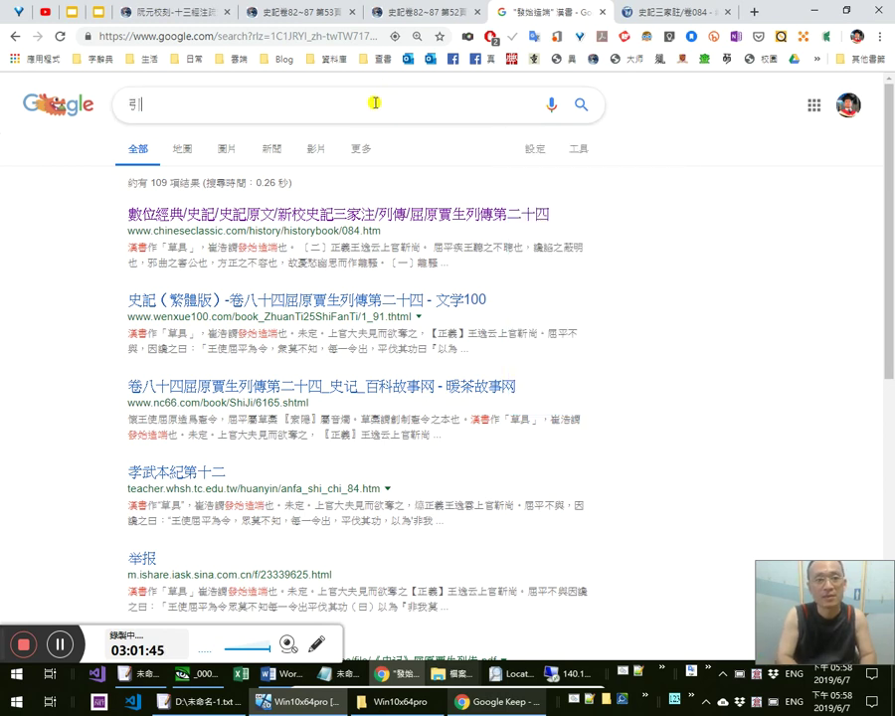
{"action": "type", "text": "喻失義"}
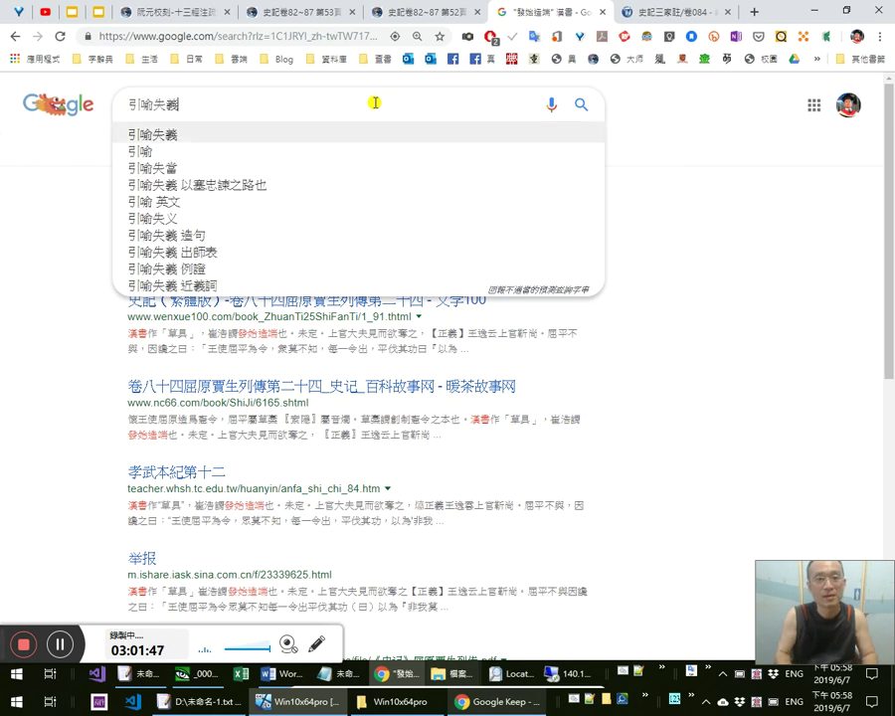
{"action": "key", "text": "Down"}
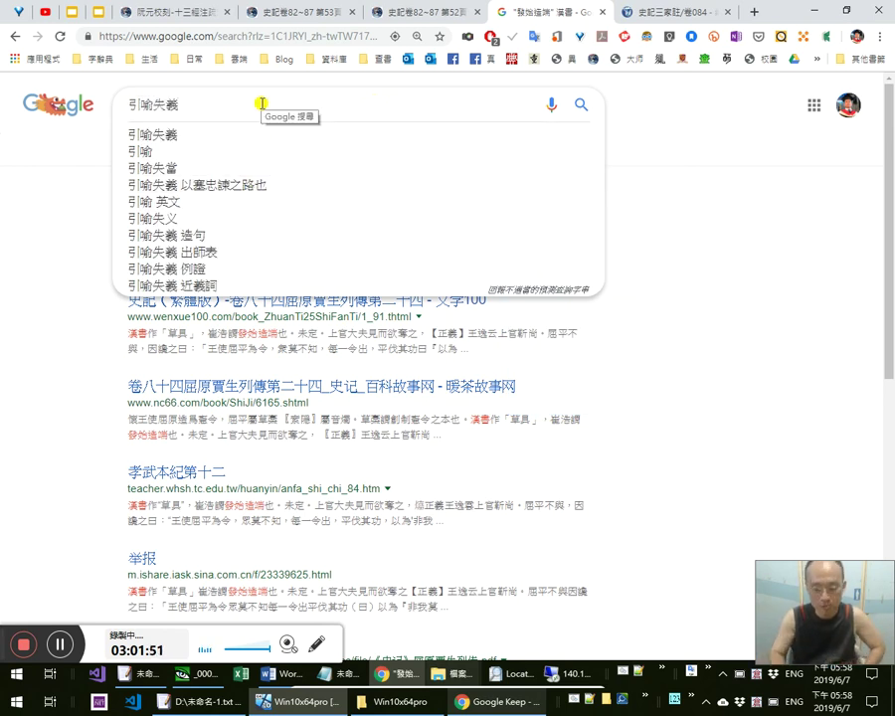
{"action": "key", "text": "Return"}
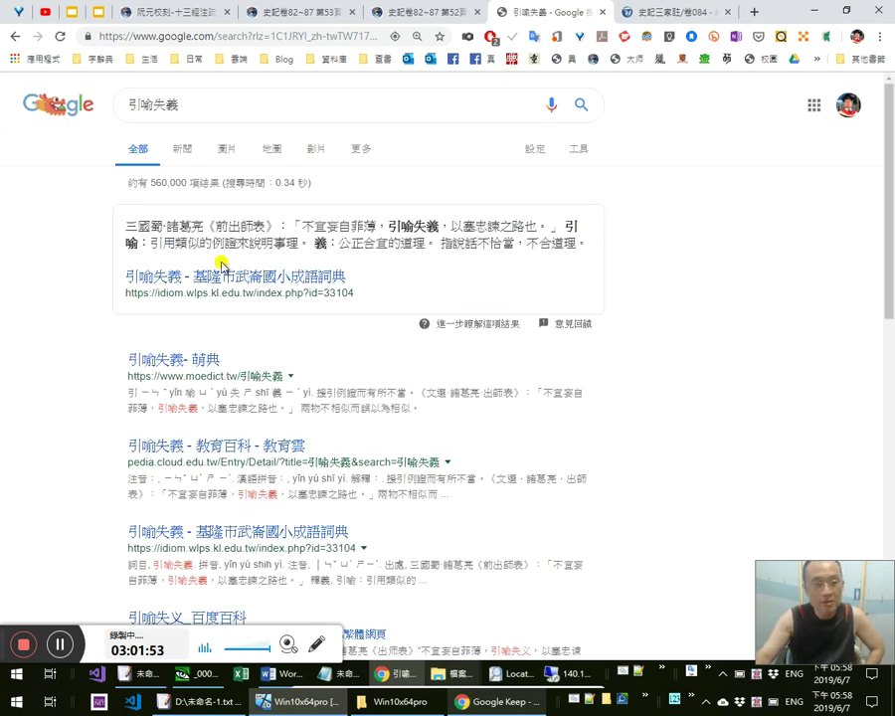
{"action": "left_click", "coordinate": [140, 359]}
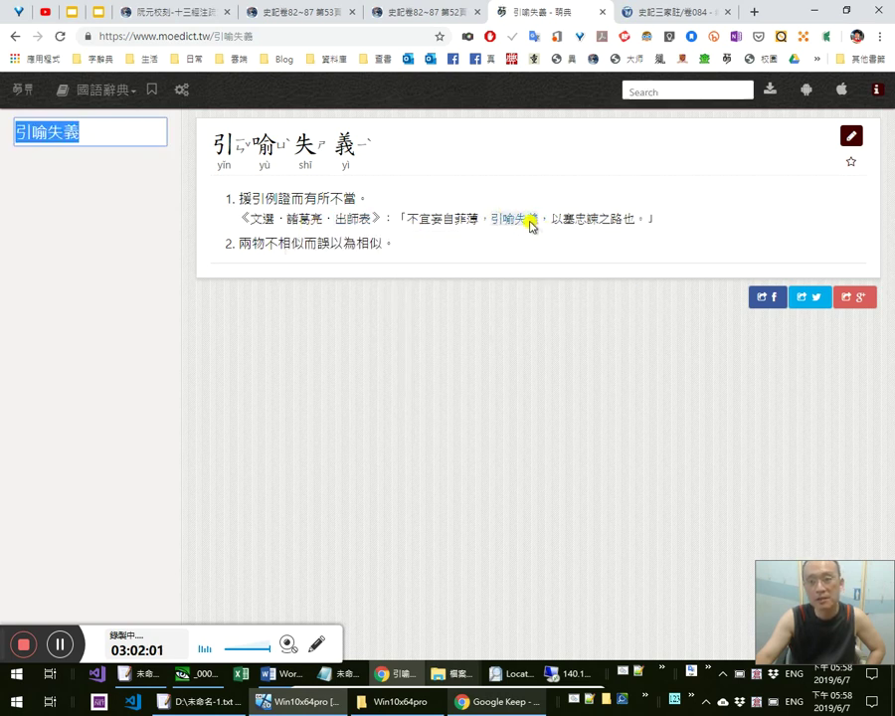
{"action": "mouse_move", "coordinate": [505, 223]}
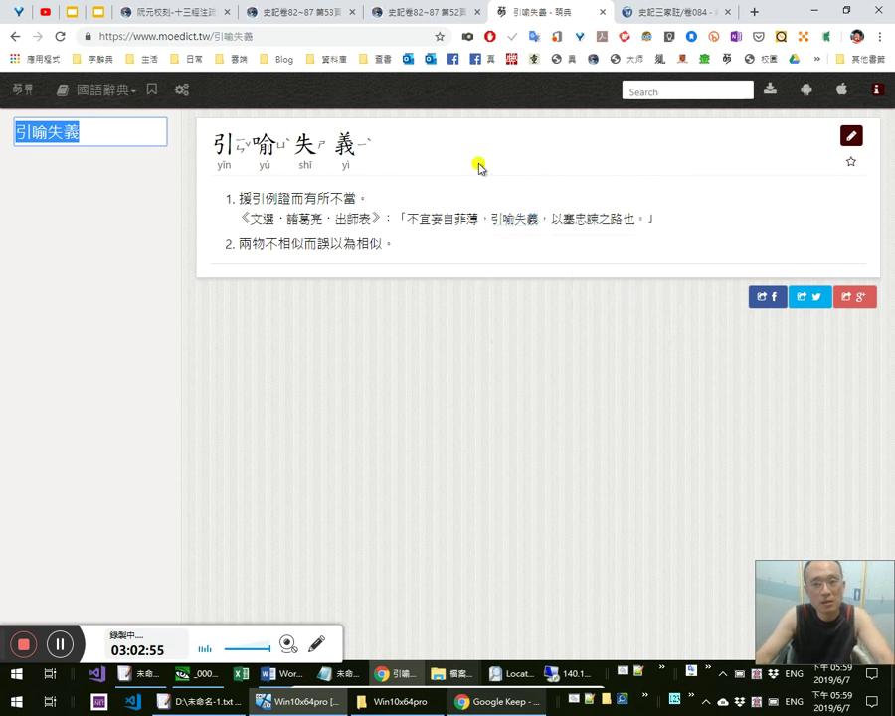
Return to page 53 of 史記卷82~87 and the EmEditor text, and check today's date in the system calendar
{"action": "left_click", "coordinate": [448, 10]}
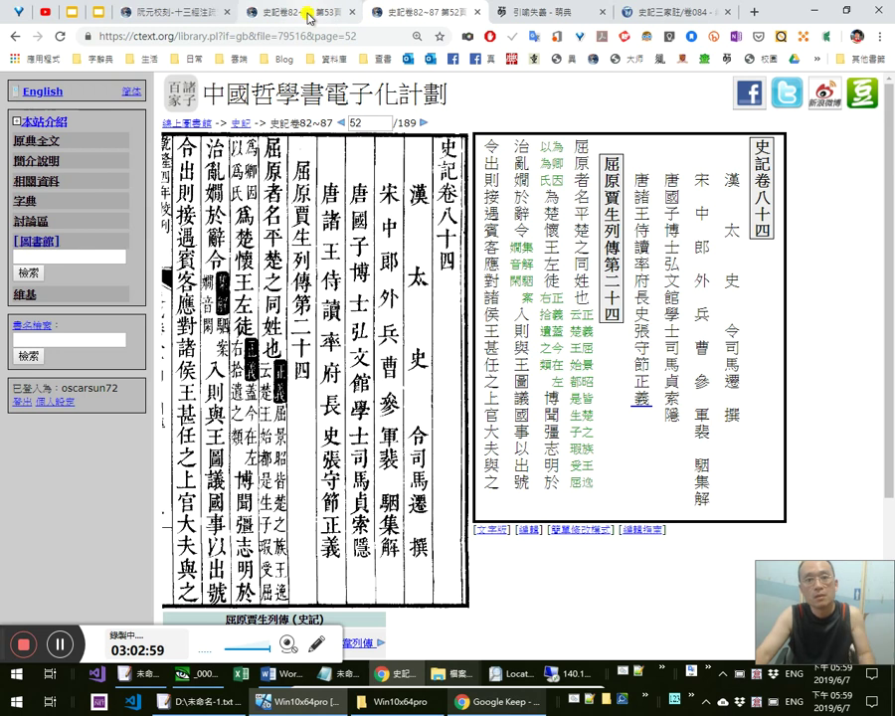
{"action": "left_click", "coordinate": [260, 14]}
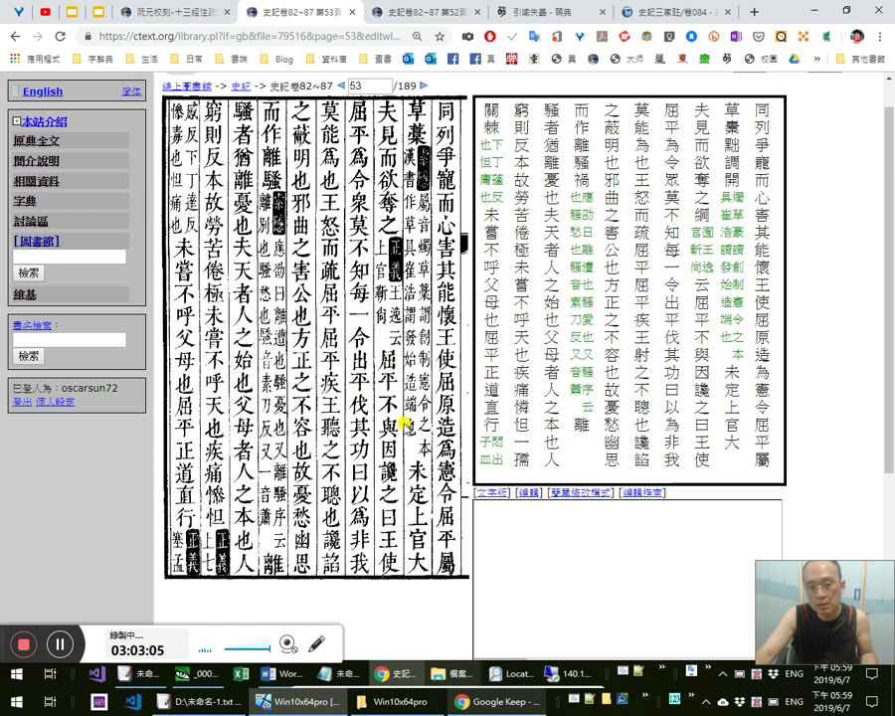
{"action": "key", "text": "alt+Tab"}
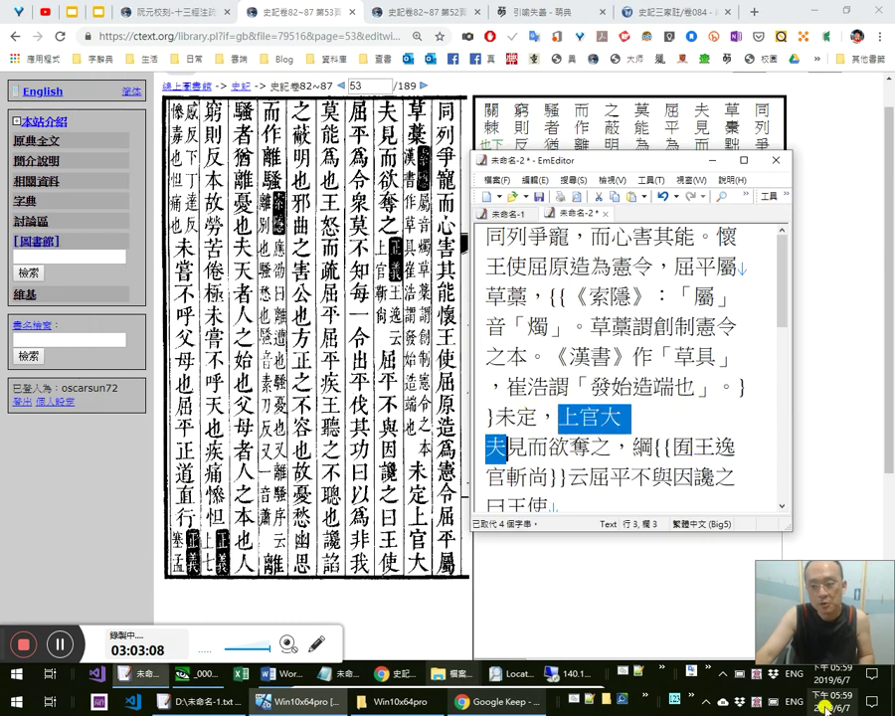
{"action": "left_click", "coordinate": [832, 677]}
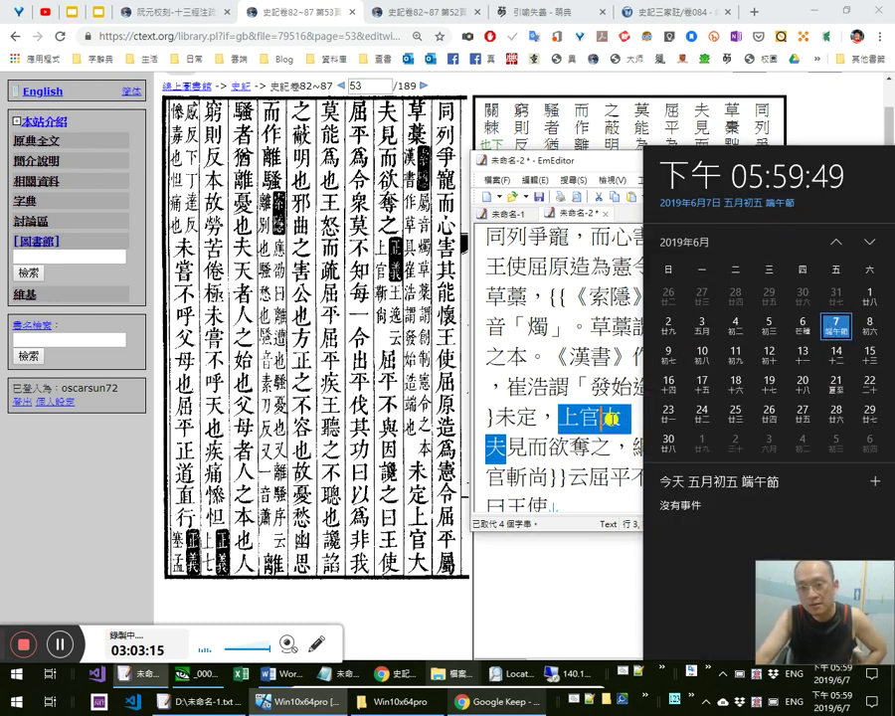
{"action": "left_click", "coordinate": [617, 418]}
Go over the passage from 上官大夫 through the bracketed 王逸 note by highlighting it
{"action": "left_click", "coordinate": [561, 418]}
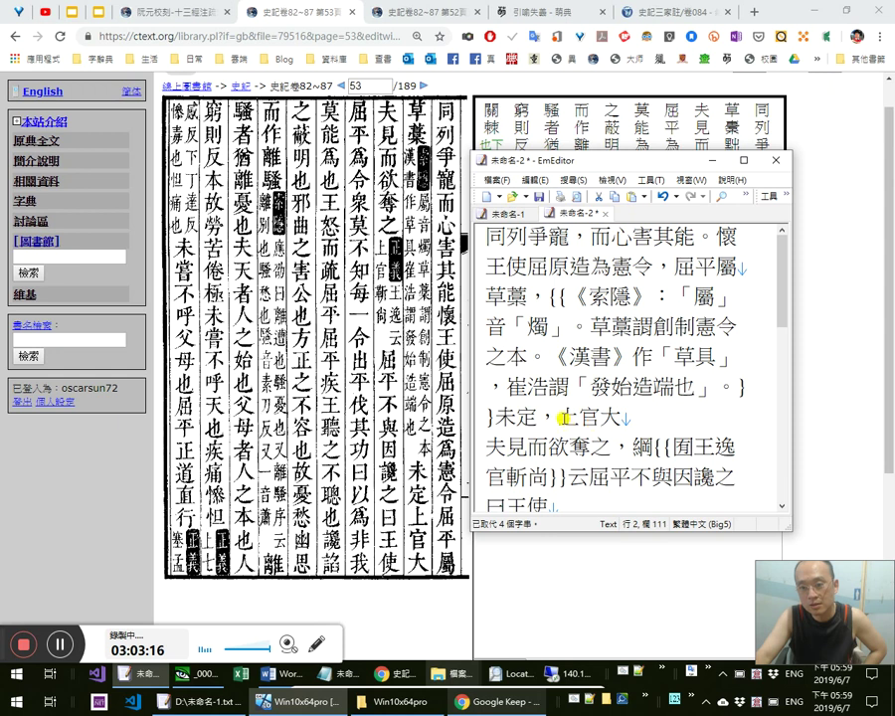
{"action": "left_click", "coordinate": [634, 455]}
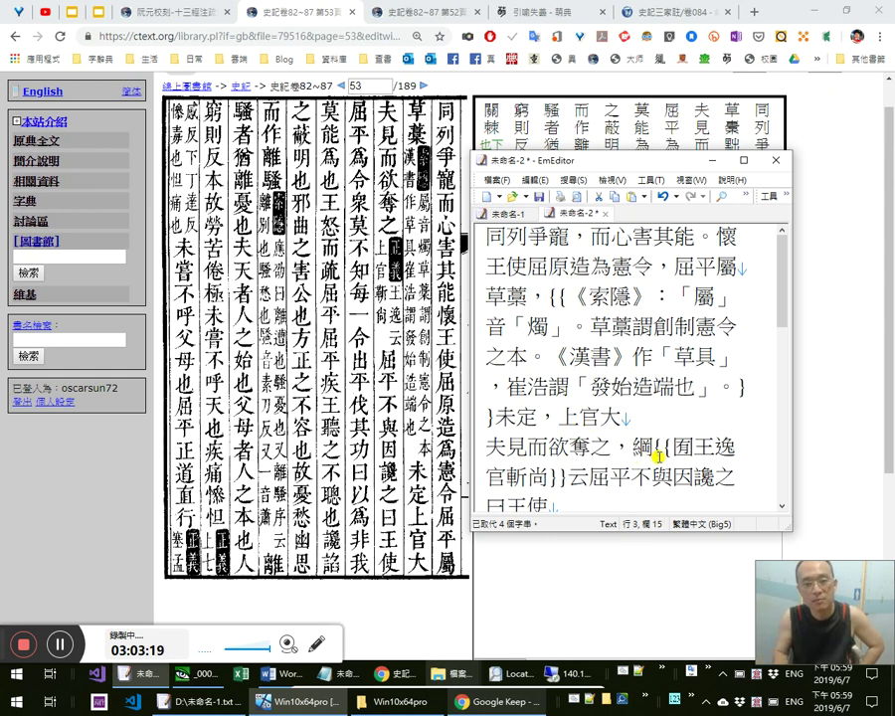
{"action": "left_click", "coordinate": [561, 418]}
{"action": "key", "text": "shift+Down"}
{"action": "key", "text": "shift+Down"}
{"action": "key", "text": "shift+Down"}
{"action": "key", "text": "shift+Down"}
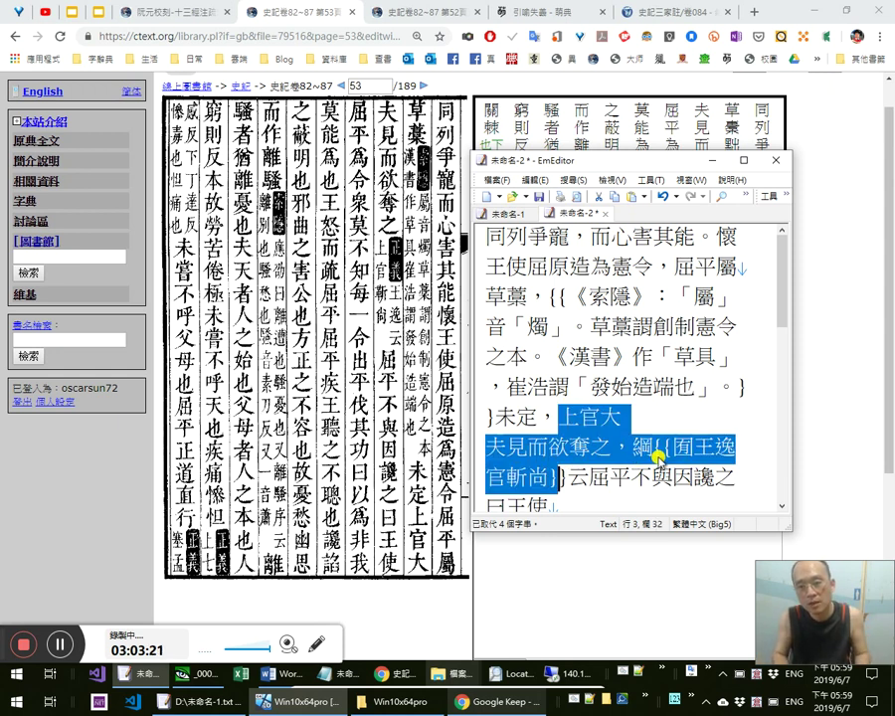
{"action": "key", "text": "shift+Up"}
{"action": "key", "text": "shift+Up"}
{"action": "key", "text": "shift+Right"}
{"action": "key", "text": "shift+Right"}
{"action": "key", "text": "shift+Right"}
{"action": "key", "text": "shift+Right"}
{"action": "key", "text": "shift+Right"}
{"action": "key", "text": "Up"}
{"action": "key", "text": "Up"}
{"action": "key", "text": "Up"}
{"action": "key", "text": "Up"}
{"action": "key", "text": "Down"}
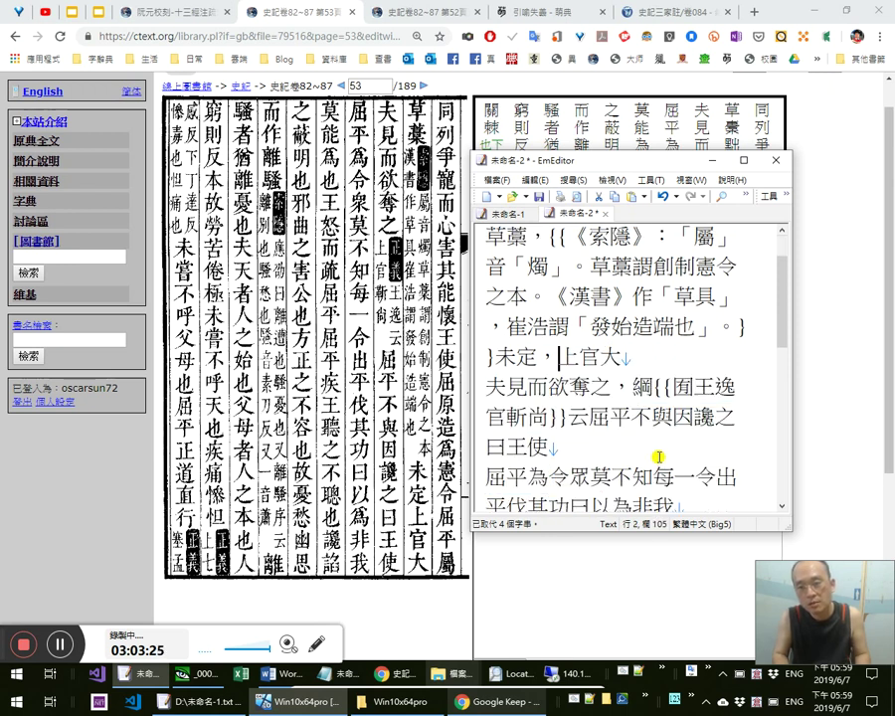
Reread 上官大夫見而欲奪之 by highlighting the clause forward and backward between its surrounding commas
{"action": "key", "text": "shift+Down"}
{"action": "key", "text": "shift+Right"}
{"action": "key", "text": "shift+Right"}
{"action": "key", "text": "shift+Right"}
{"action": "key", "text": "Right"}
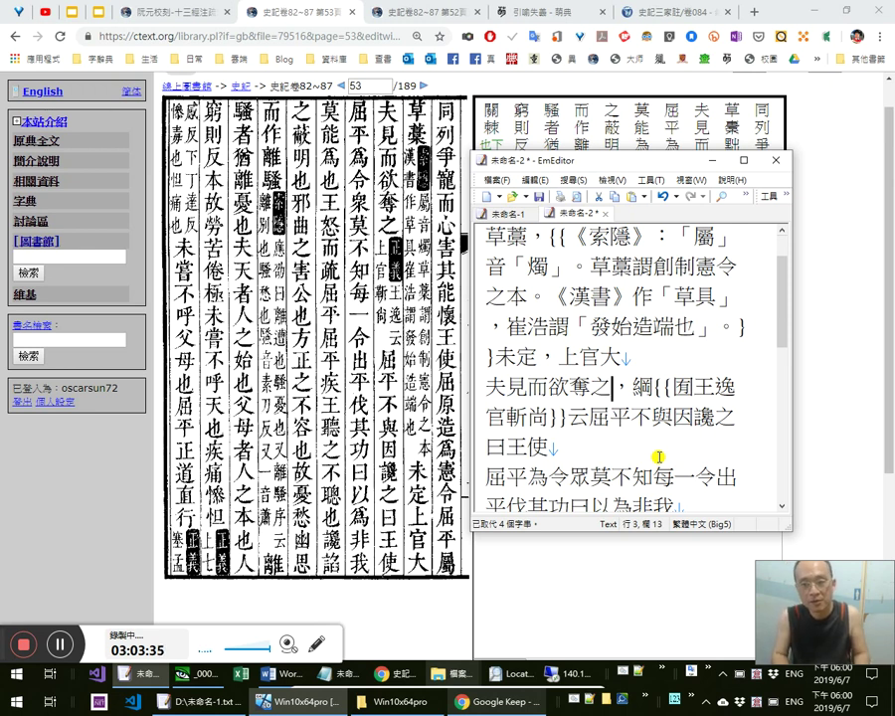
{"action": "key", "text": "shift+Home"}
{"action": "key", "text": "shift+Left"}
{"action": "key", "text": "shift+Left"}
{"action": "key", "text": "shift+Left"}
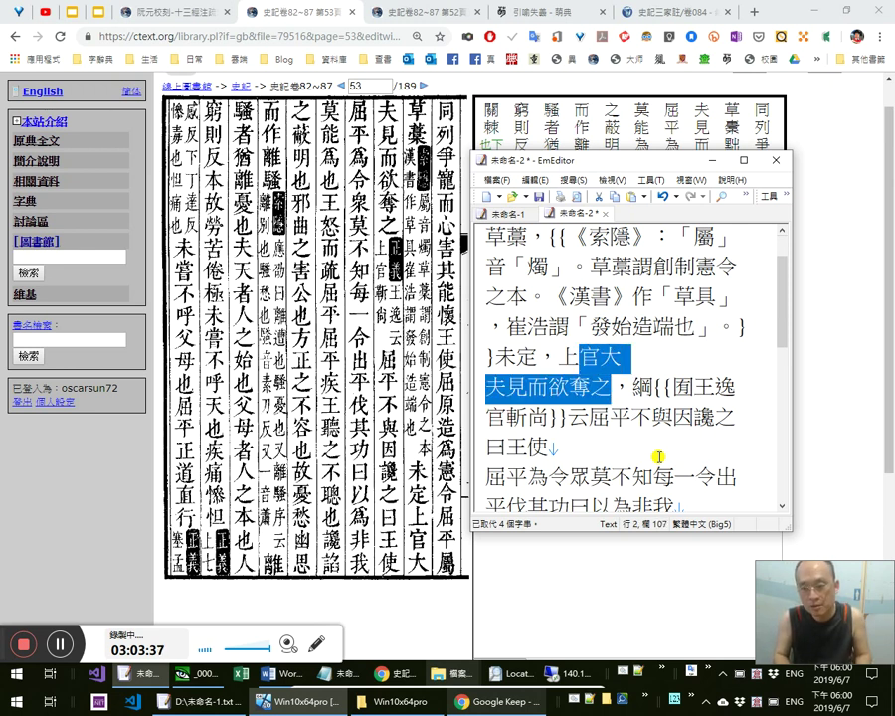
{"action": "key", "text": "Left"}
{"action": "key", "text": "Left"}
{"action": "key", "text": "shift+Down"}
{"action": "key", "text": "shift+Right"}
{"action": "key", "text": "shift+Right"}
{"action": "key", "text": "shift+Right"}
{"action": "key", "text": "shift+Right"}
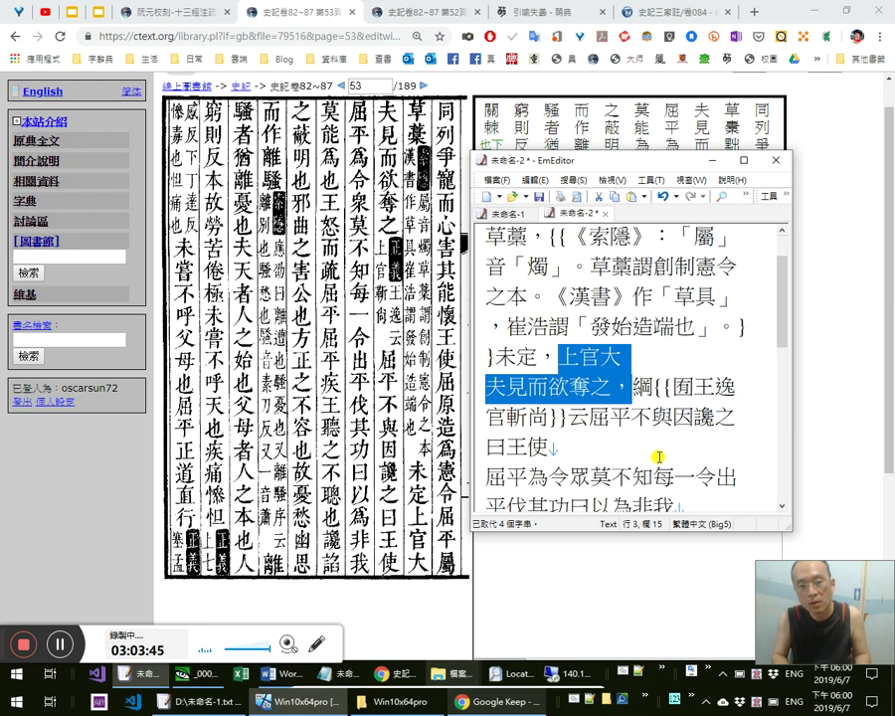
Compare the stretch from 綱 to the end of the bracketed 王逸 note with the scan by extending and shrinking the highlight
{"action": "key", "text": "shift+Right"}
{"action": "key", "text": "shift+Right"}
{"action": "key", "text": "shift+Right"}
{"action": "key", "text": "shift+Right"}
{"action": "key", "text": "shift+Right"}
{"action": "key", "text": "shift+Right"}
{"action": "key", "text": "shift+Right"}
{"action": "key", "text": "shift+Right"}
{"action": "key", "text": "shift+Right"}
{"action": "key", "text": "shift+Right"}
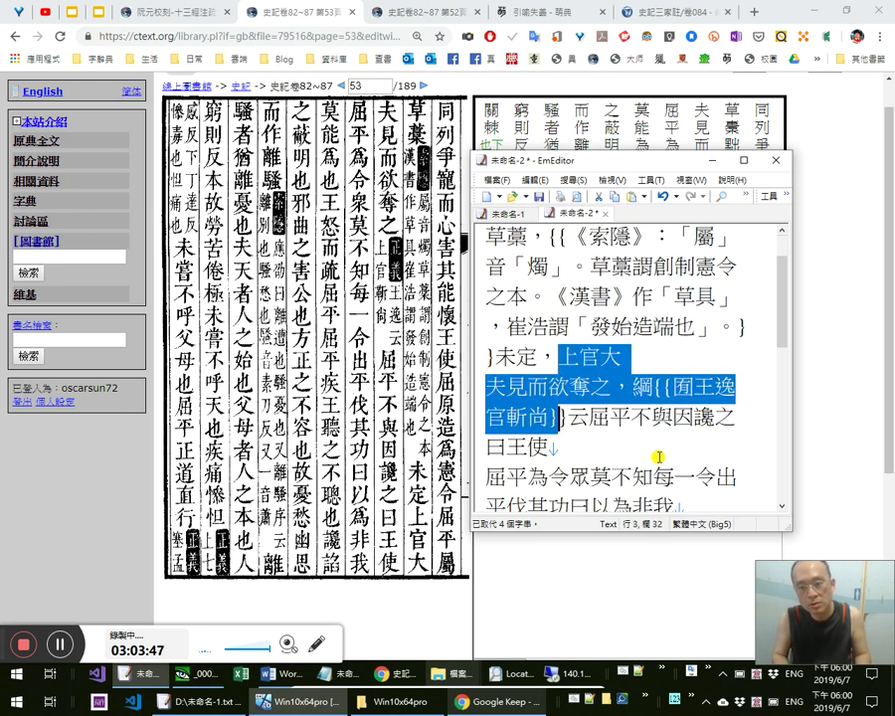
{"action": "key", "text": "shift+Left"}
{"action": "key", "text": "shift+Left"}
{"action": "key", "text": "shift+Left"}
{"action": "key", "text": "shift+Left"}
{"action": "key", "text": "shift+Left"}
{"action": "key", "text": "shift+Left"}
{"action": "key", "text": "shift+Left"}
{"action": "key", "text": "shift+Left"}
{"action": "key", "text": "shift+Left"}
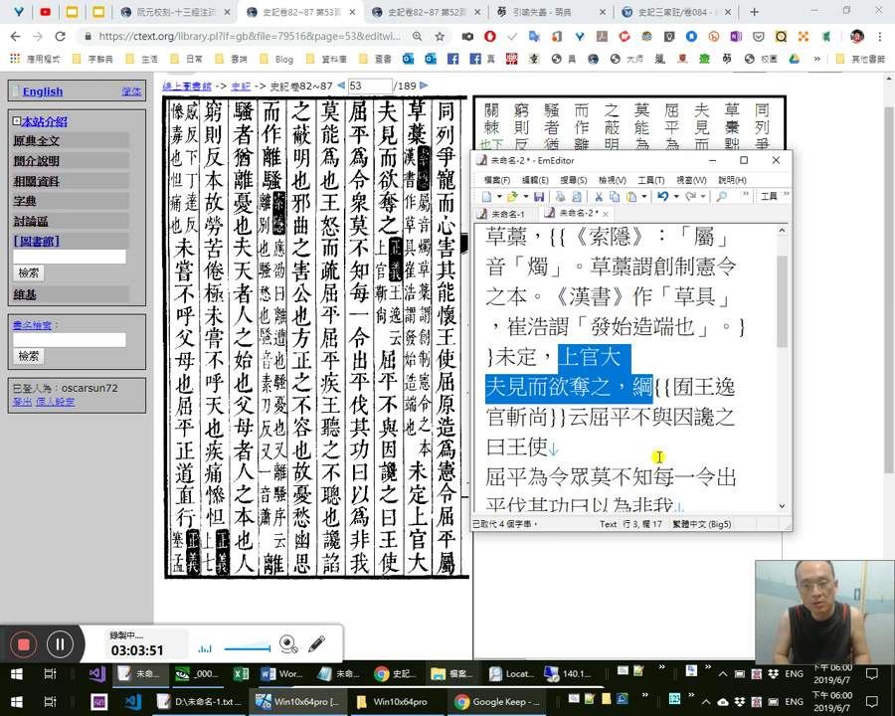
{"action": "key", "text": "Left"}
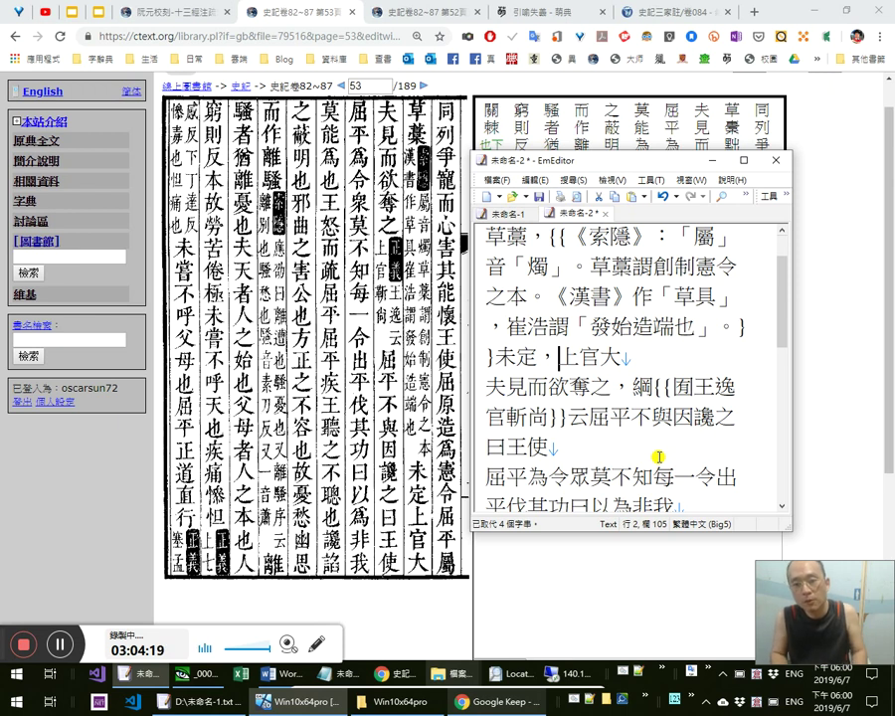
Delete the misread character 綱 between 奪之， and the opening braces of the note
{"action": "key", "text": "Right"}
{"action": "key", "text": "Right"}
{"action": "key", "text": "Right"}
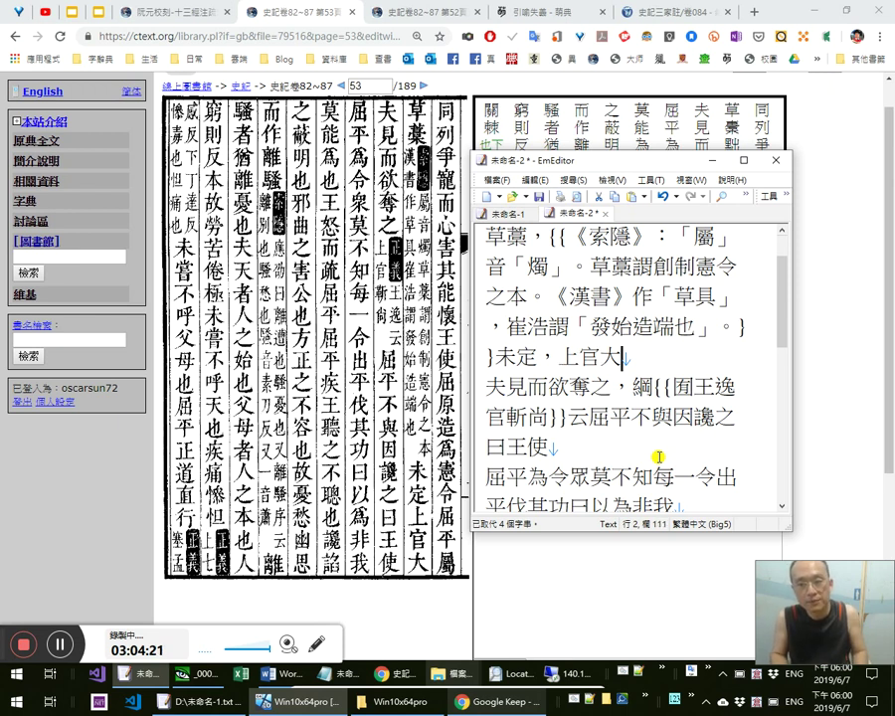
{"action": "key", "text": "Down"}
{"action": "key", "text": "Right"}
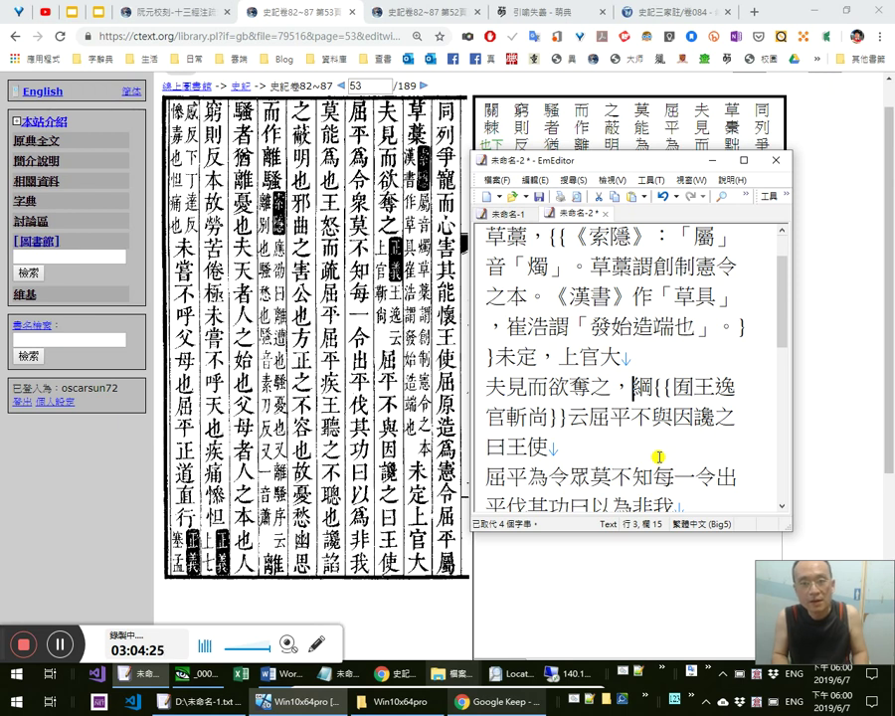
{"action": "key", "text": "Delete"}
Insert the commentary title 《正義》 directly after the opening braces of the 王逸 note
{"action": "key", "text": "Right"}
{"action": "key", "text": "Right"}
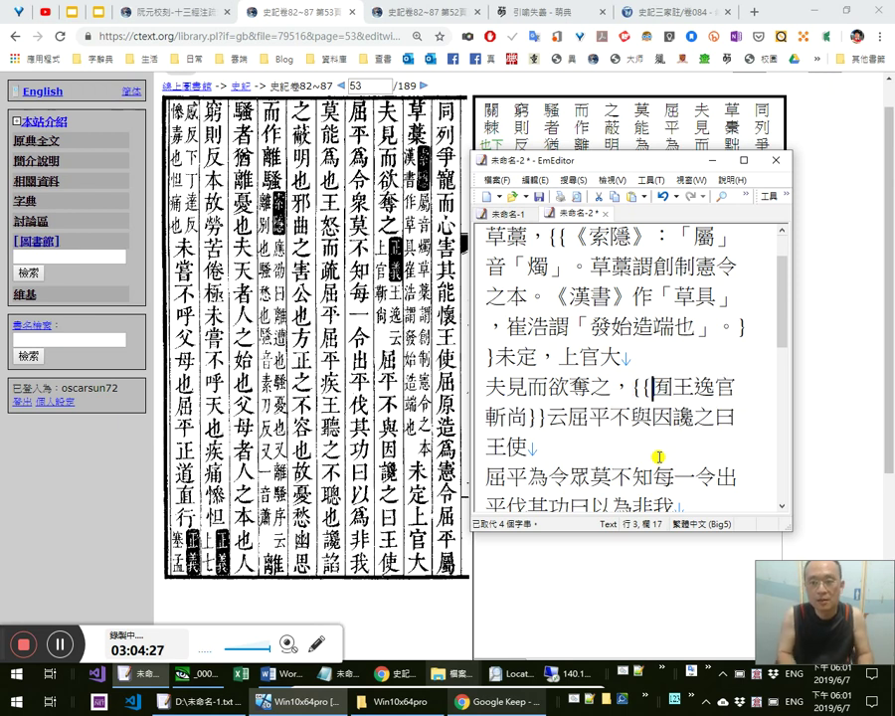
{"action": "type", "text": "zy"}
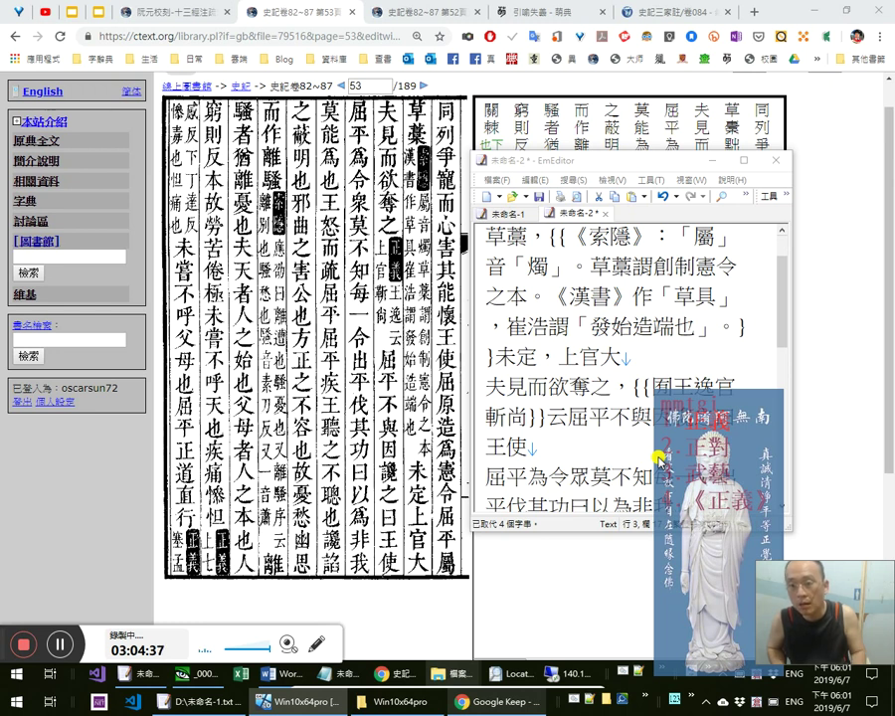
{"action": "key", "text": "space"}
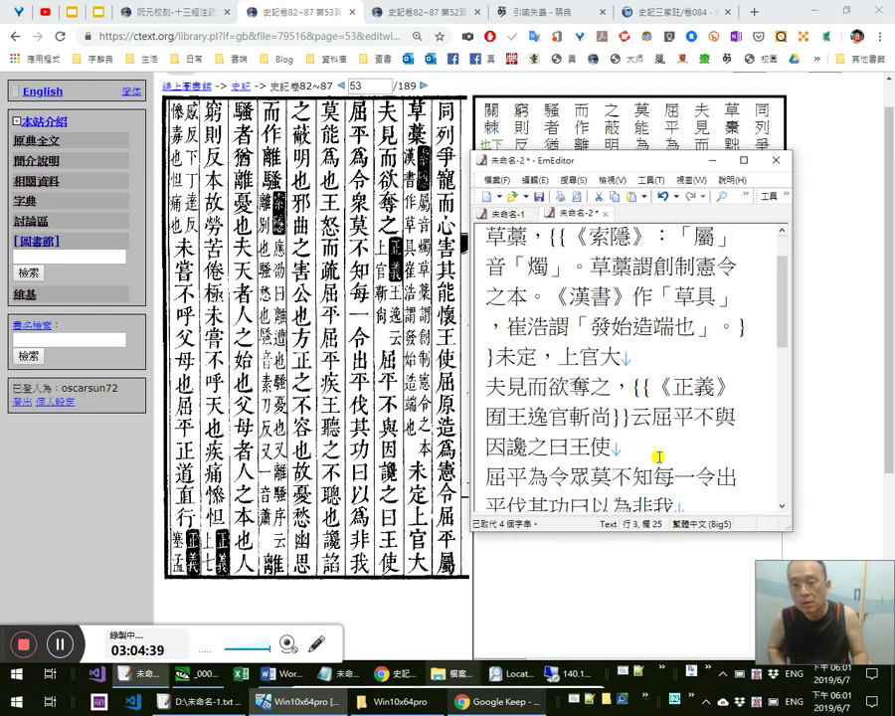
Reread the title 《正義》 at the start of the 王逸 note by highlighting it backward and forward
{"action": "key", "text": "shift+Left"}
{"action": "key", "text": "shift+Left"}
{"action": "key", "text": "shift+Left"}
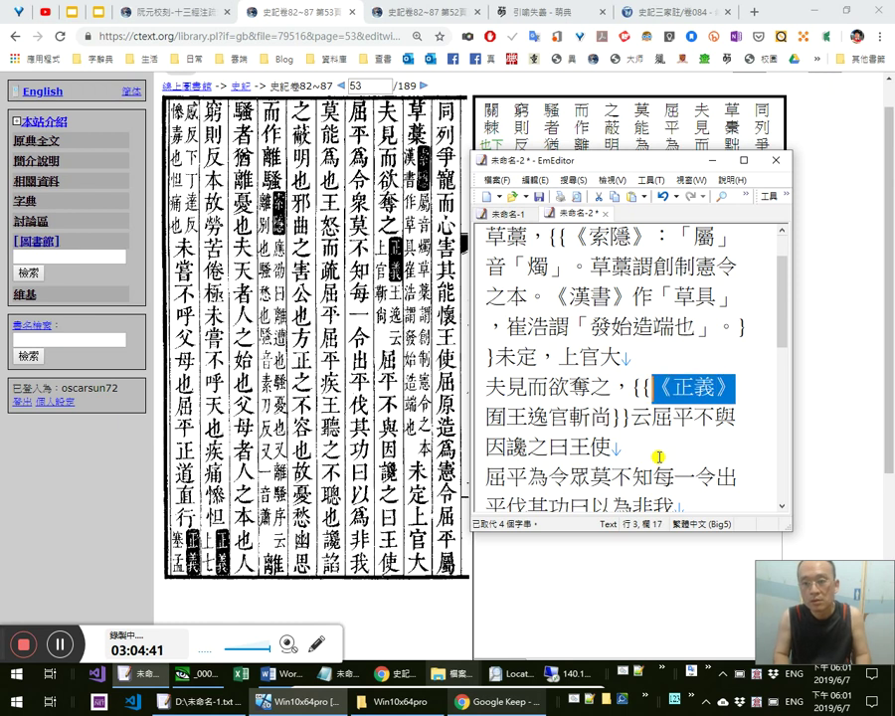
{"action": "key", "text": "Left"}
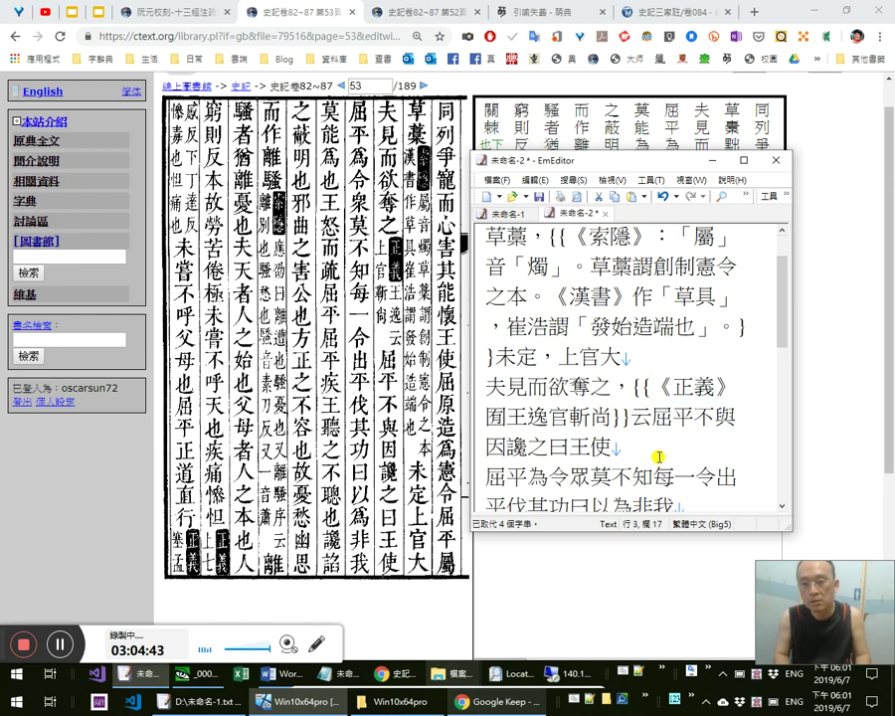
{"action": "key", "text": "shift+Right"}
{"action": "key", "text": "shift+Right"}
{"action": "key", "text": "shift+Right"}
{"action": "key", "text": "shift+Right"}
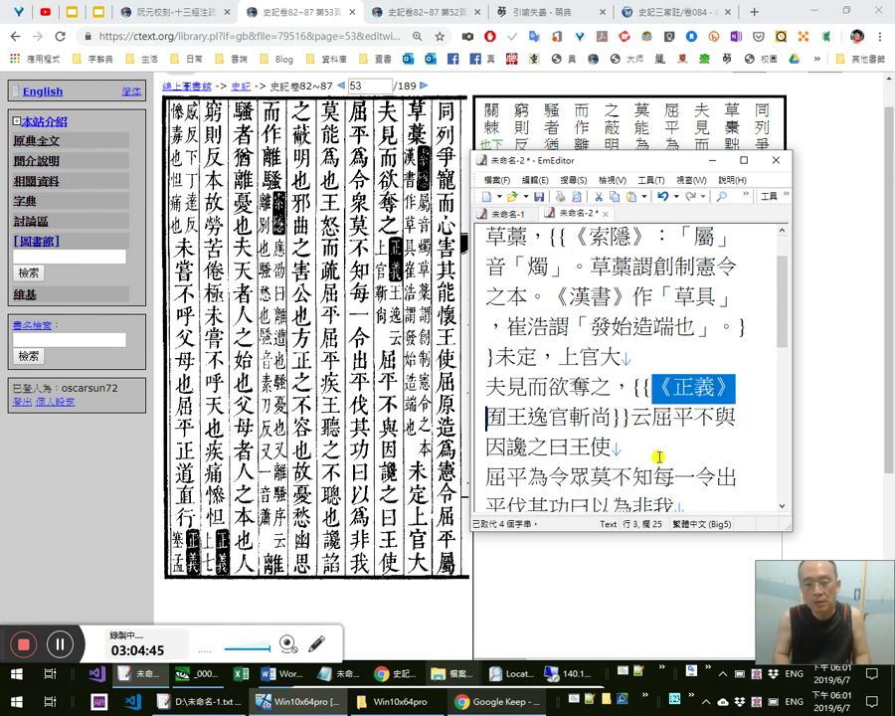
{"action": "key", "text": "Left"}
{"action": "key", "text": "End"}
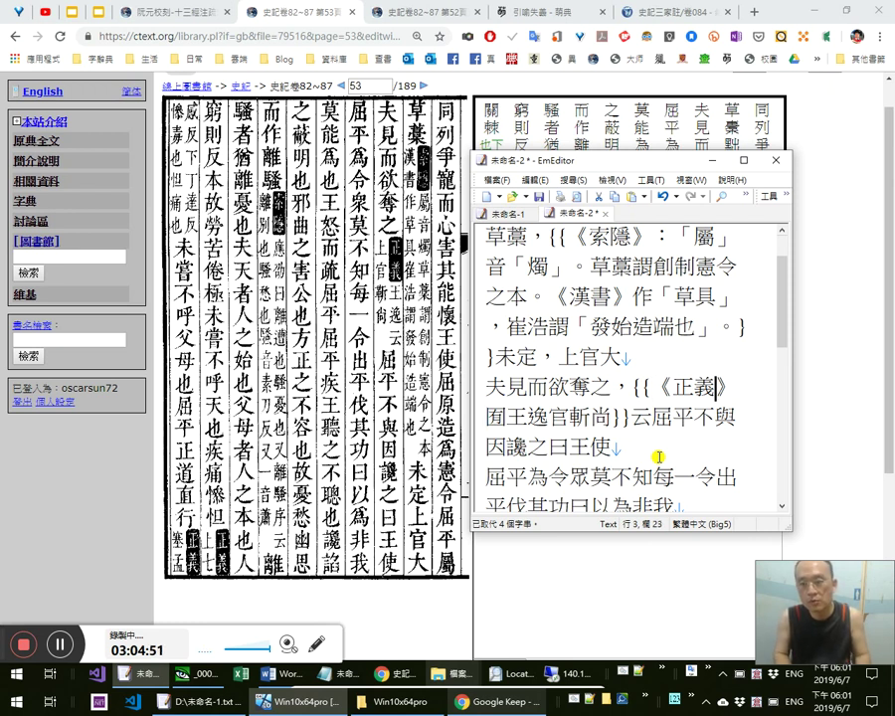
{"action": "type", "text": "a"}
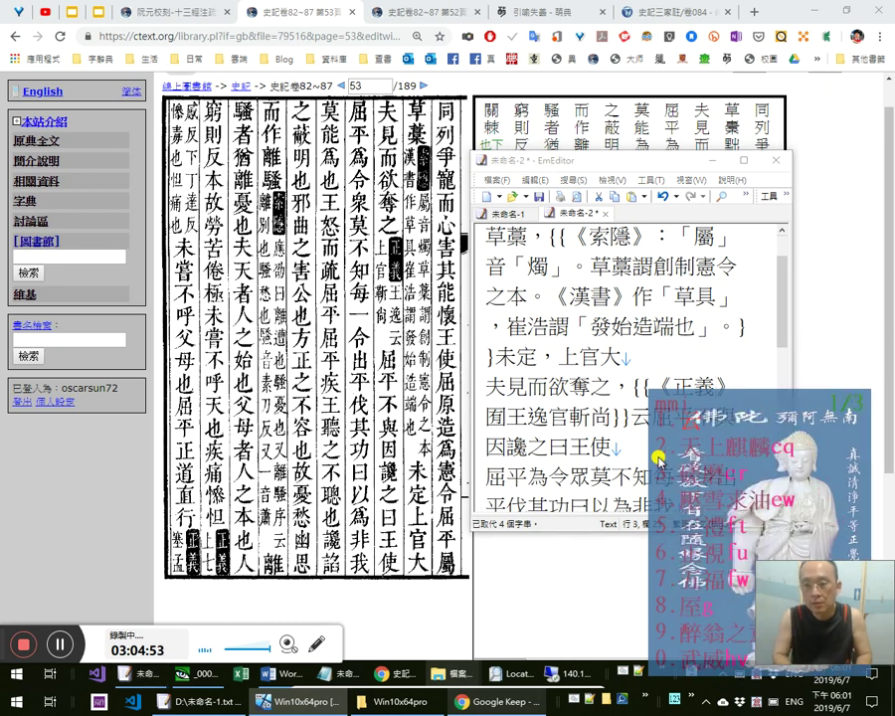
{"action": "key", "text": "Escape"}
{"action": "type", "text": "a"}
{"action": "key", "text": "Escape"}
{"action": "type", "text": "a"}
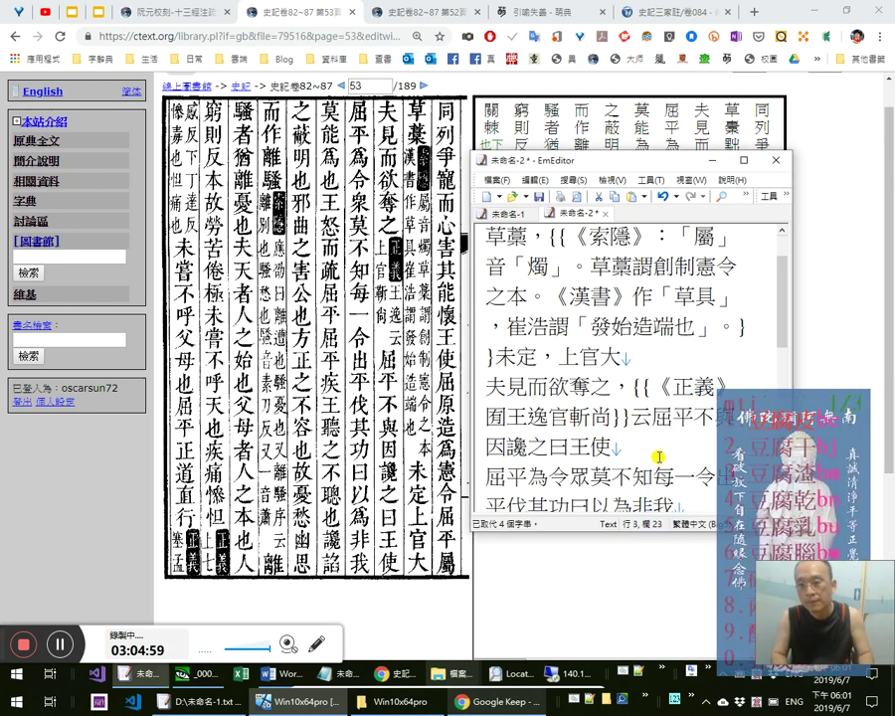
{"action": "key", "text": "Escape"}
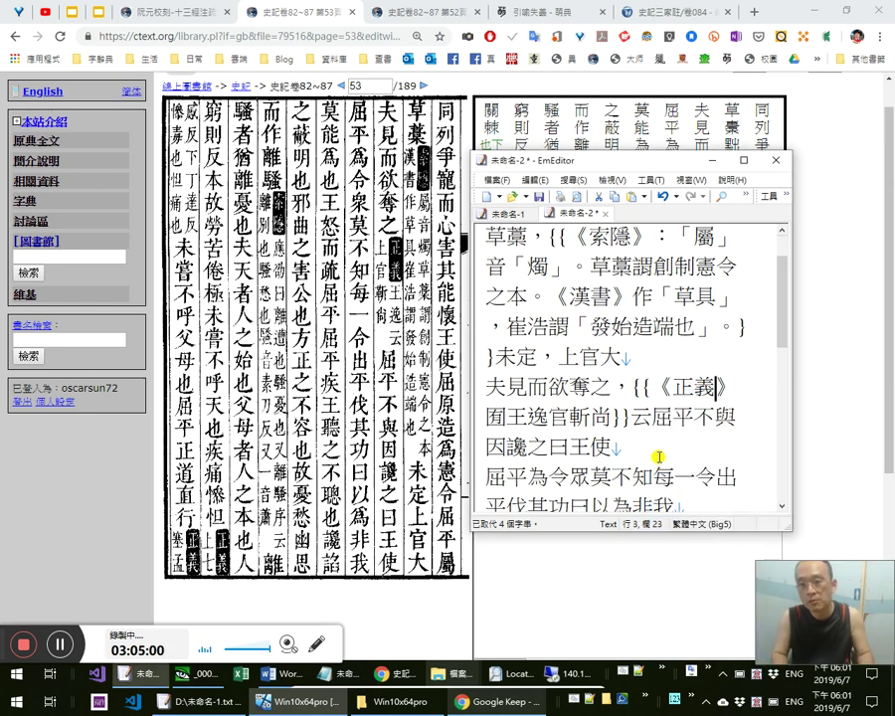
Switch to Notepad++ and find the 《正義》 entry in the input-method word list cj5-ftzk-classics.txt
{"action": "left_click", "coordinate": [595, 699]}
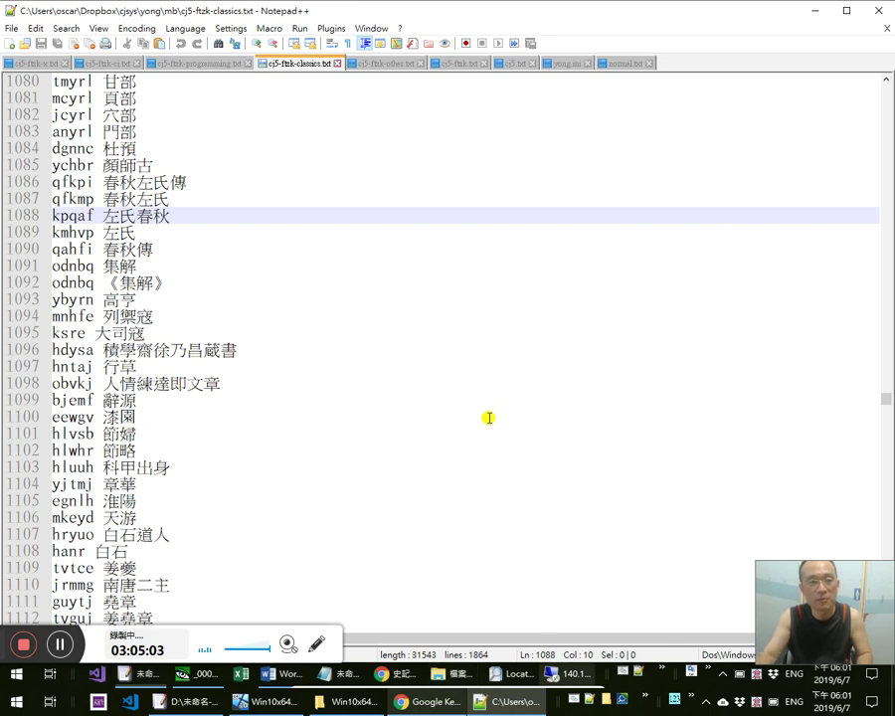
{"action": "key", "text": "ctrl+f"}
{"action": "type", "text": "mm"}
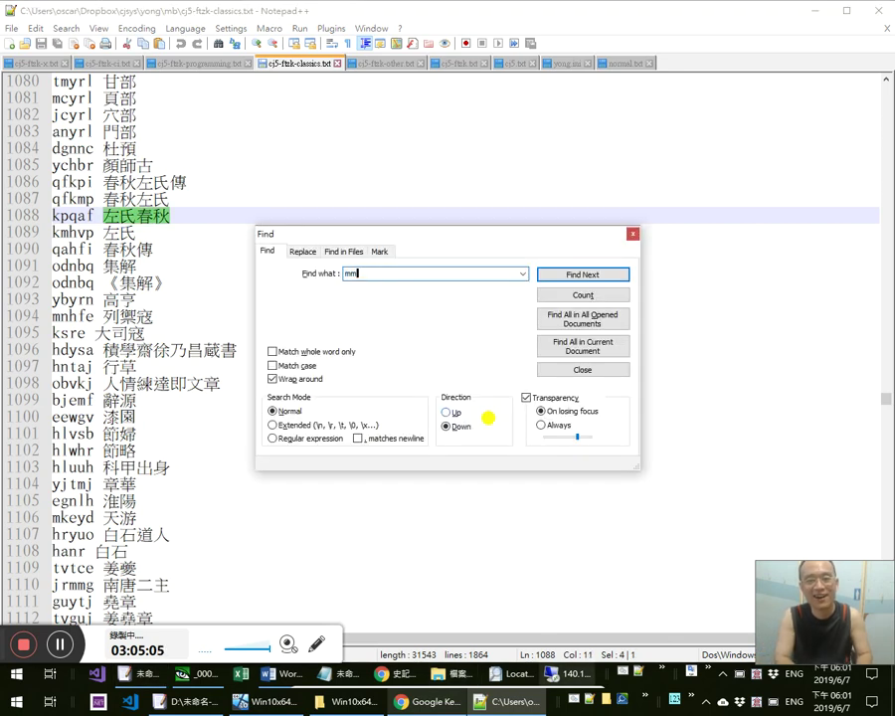
{"action": "type", "text": "《正義》"}
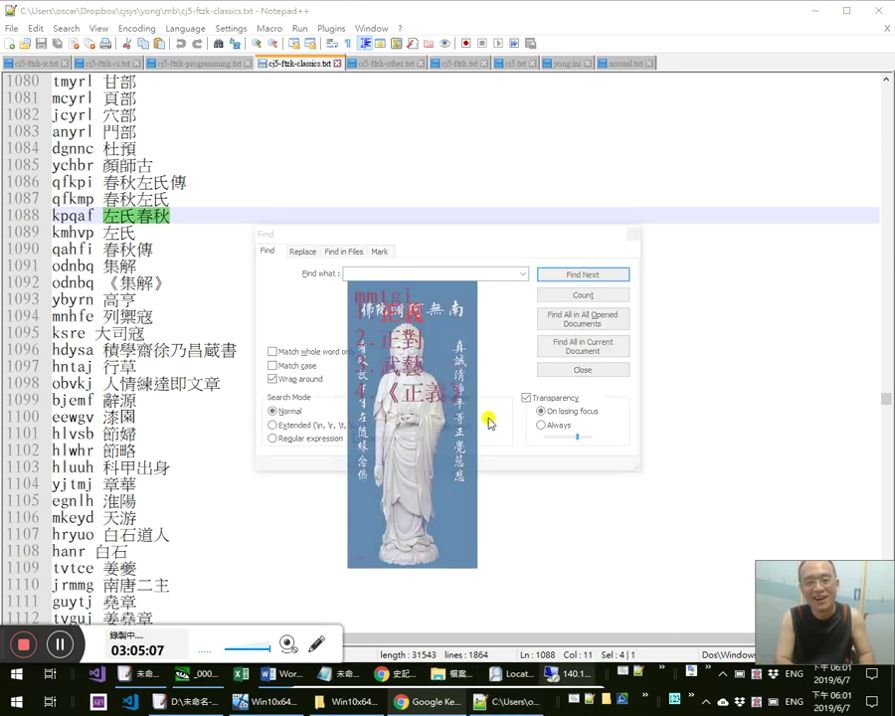
{"action": "key", "text": "Return"}
{"action": "key", "text": "Escape"}
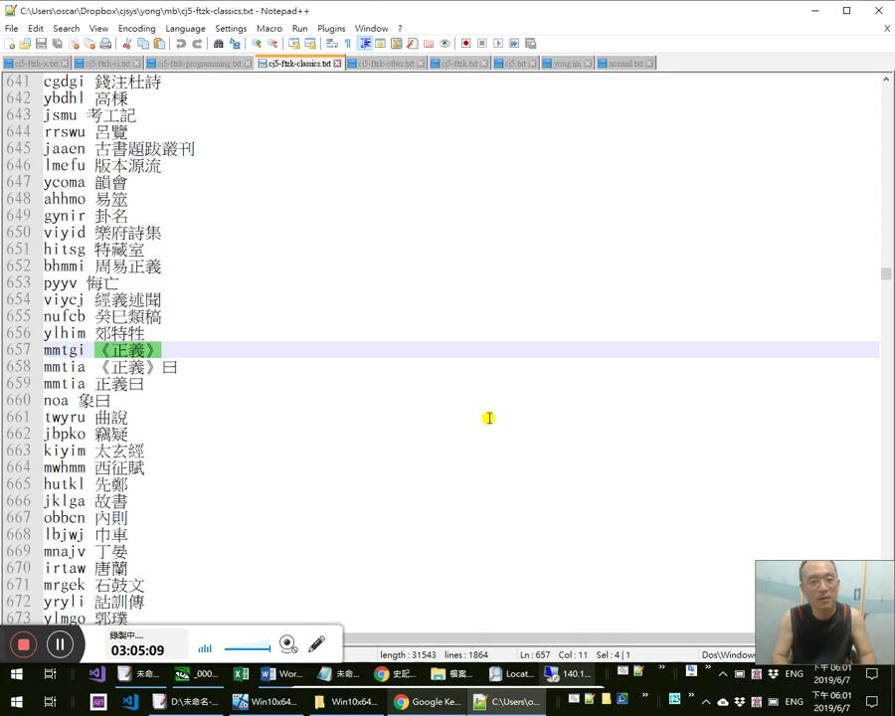
Shorten the input code of the 《正義》 entry to mti, save the word list and close Notepad++
{"action": "key", "text": "Home"}
{"action": "key", "text": "Right"}
{"action": "key", "text": "Delete"}
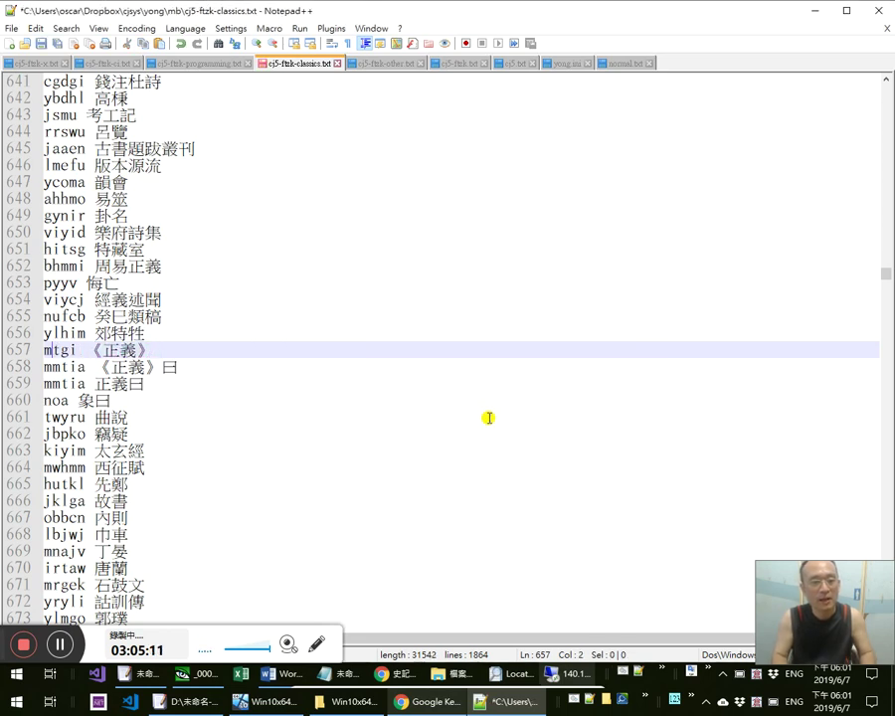
{"action": "key", "text": "Delete"}
{"action": "type", "text": "m"}
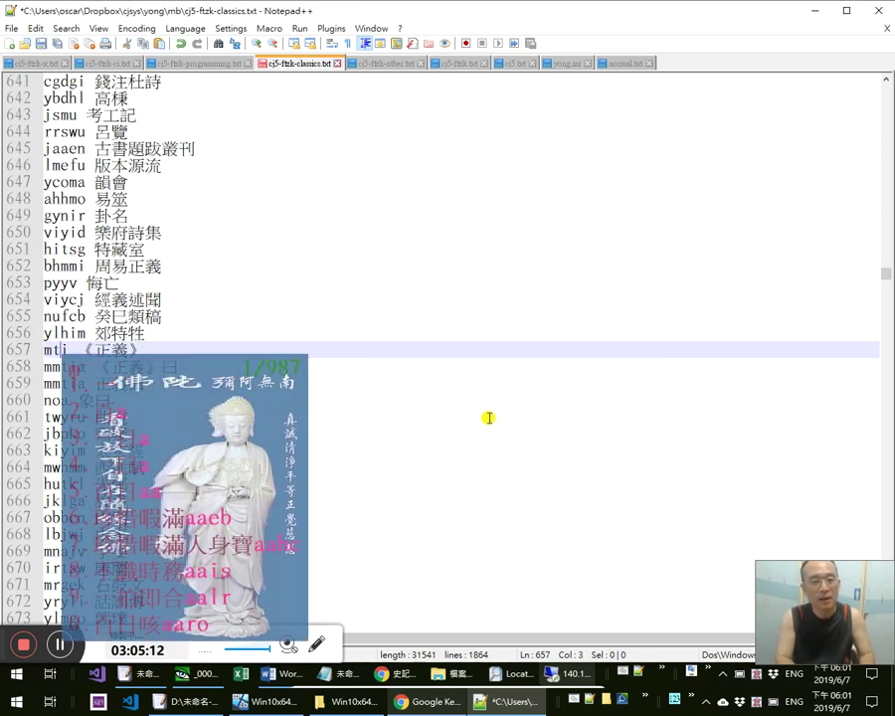
{"action": "key", "text": "Escape"}
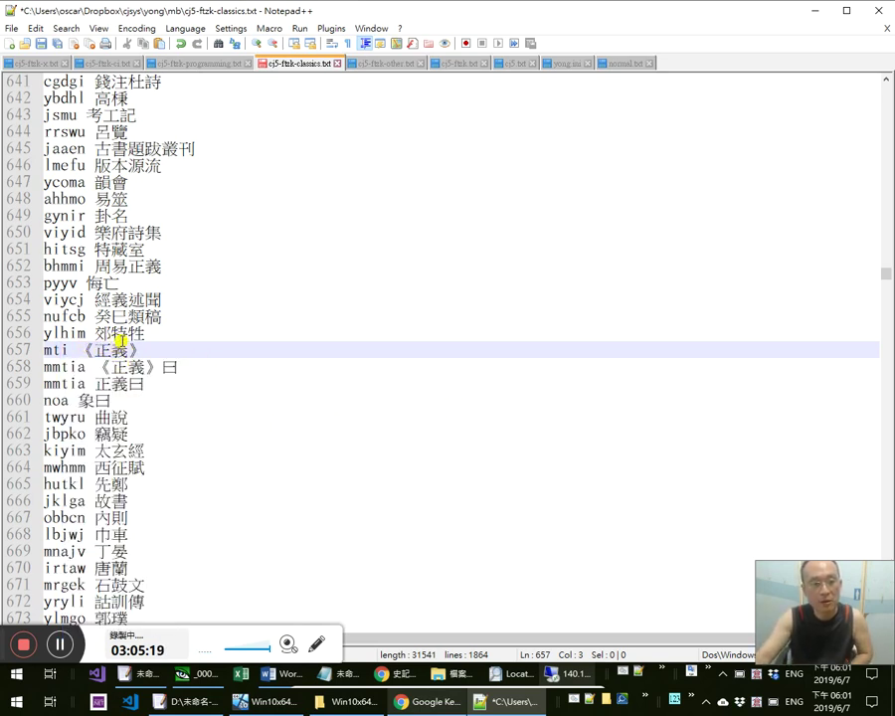
{"action": "left_click", "coordinate": [40, 44]}
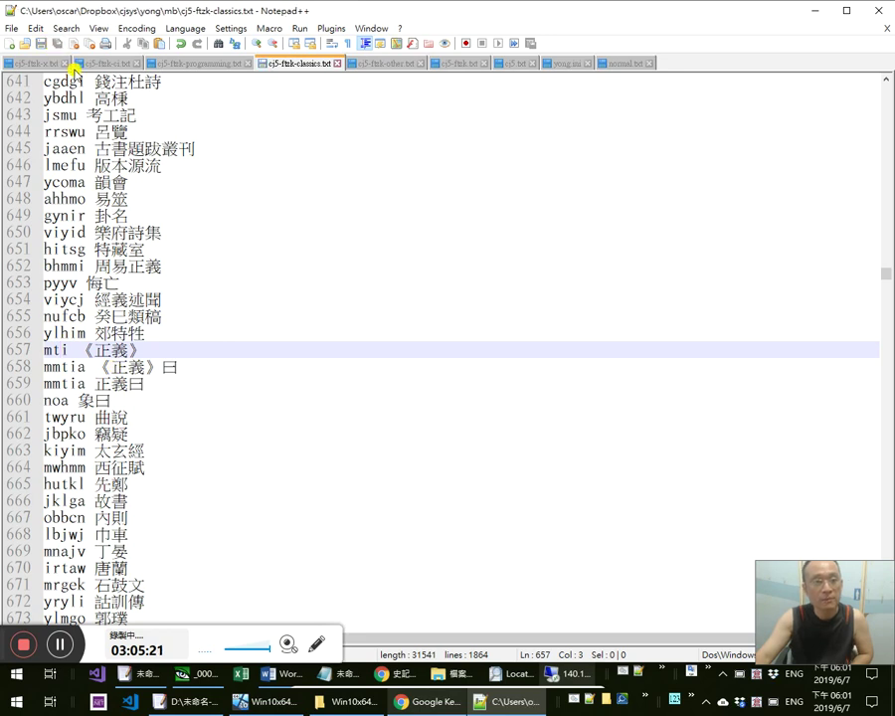
{"action": "left_click", "coordinate": [865, 10]}
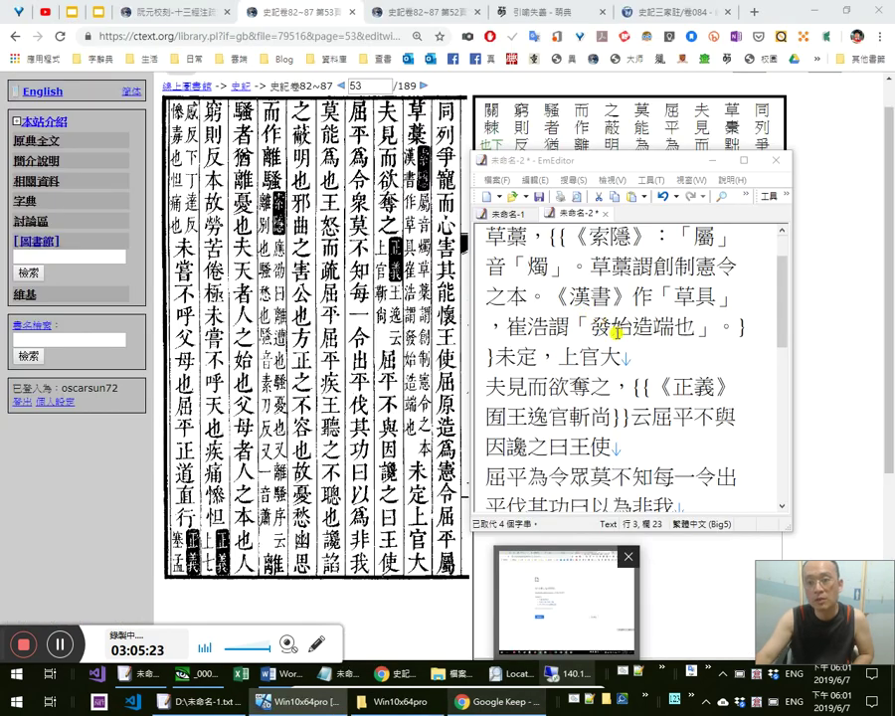
Restart the 小小 input method and insert a full-width colon after 《正義》 in the note
{"action": "left_click", "coordinate": [627, 425]}
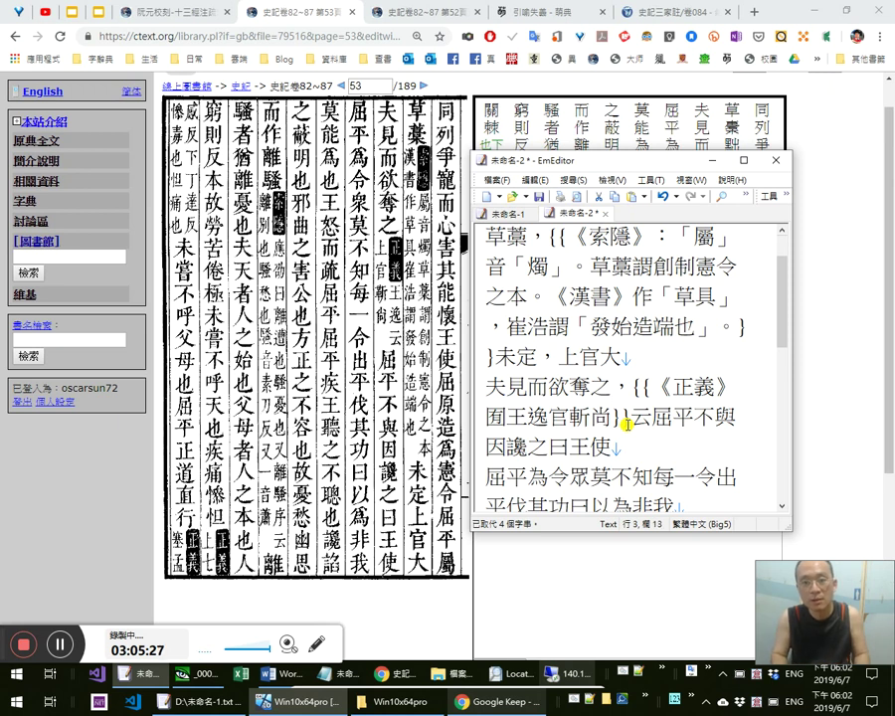
{"action": "key", "text": "Left"}
{"action": "key", "text": "End"}
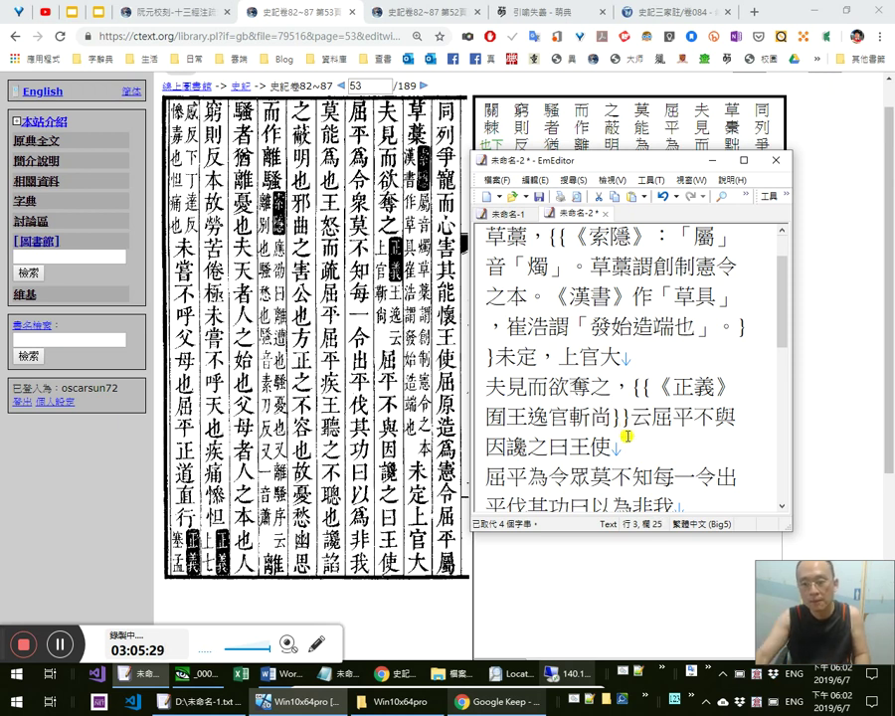
{"action": "left_click", "coordinate": [791, 706]}
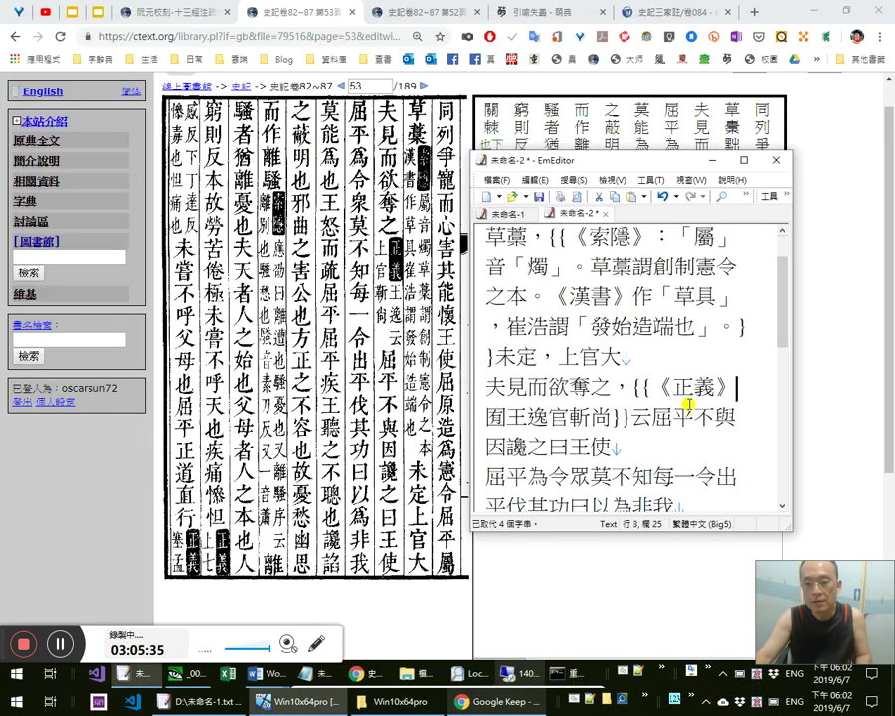
{"action": "type", "text": "："}
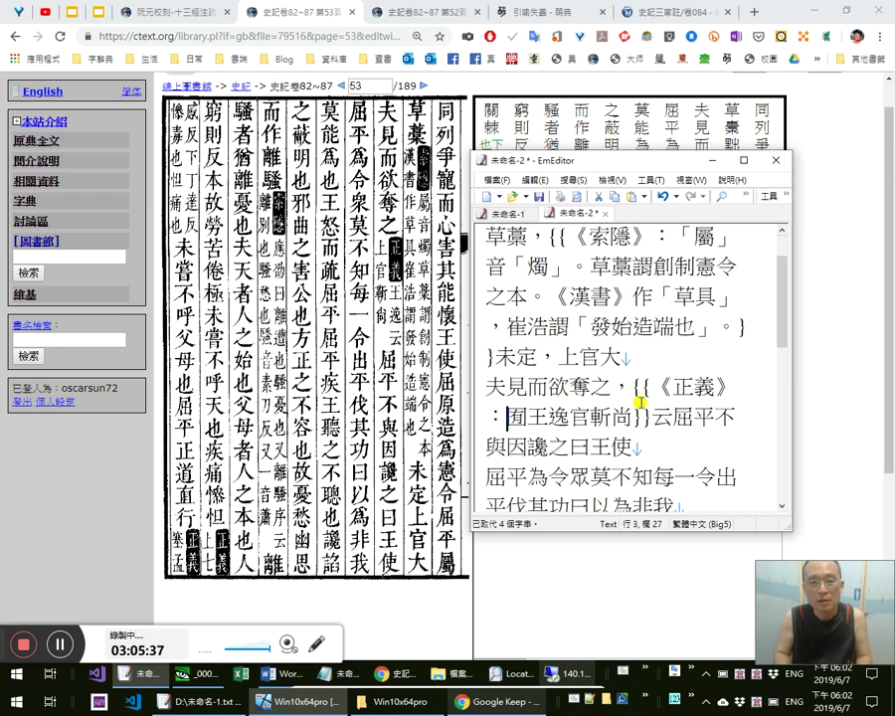
{"action": "type", "text": "a"}
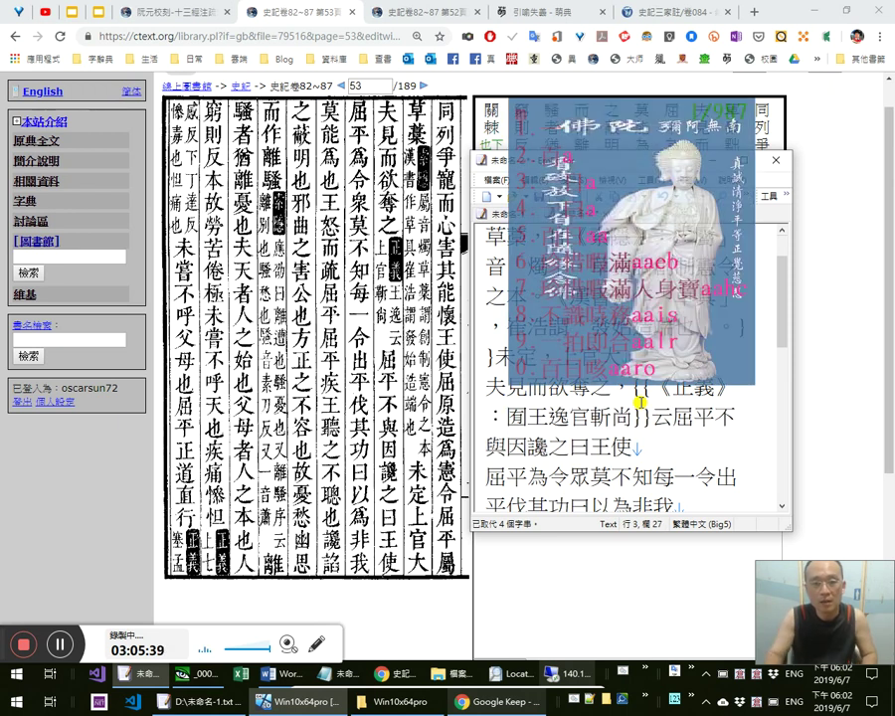
{"action": "key", "text": "Escape"}
Check the note against the ctext scan, delete the misread 囿 after the colon and retype 逸 in 王逸
{"action": "left_click", "coordinate": [243, 224]}
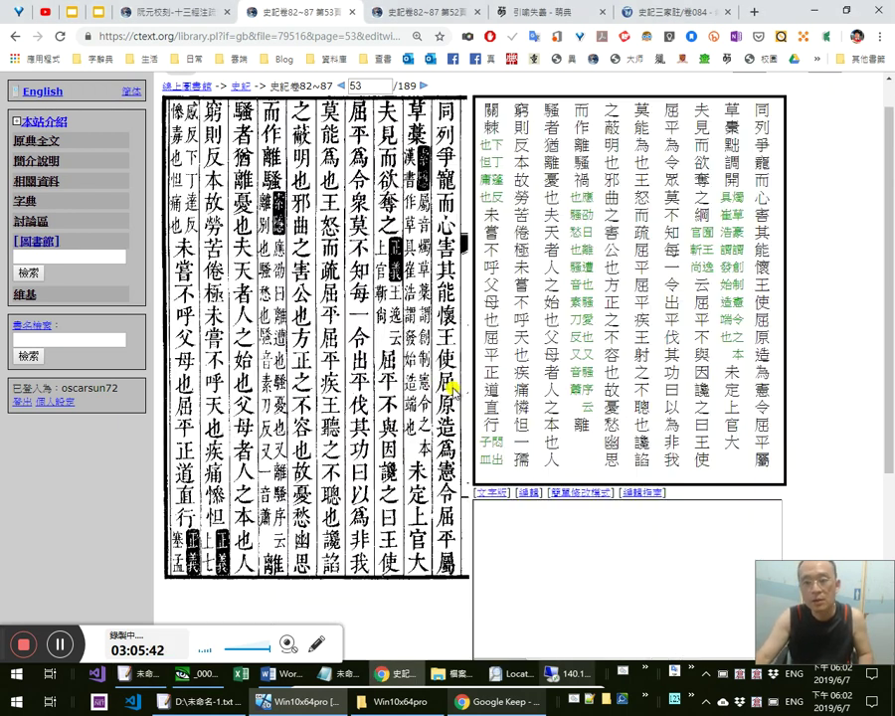
{"action": "left_click", "coordinate": [440, 362]}
{"action": "key", "text": "alt+Tab"}
{"action": "key", "text": "alt+Tab"}
{"action": "key", "text": "alt+Tab"}
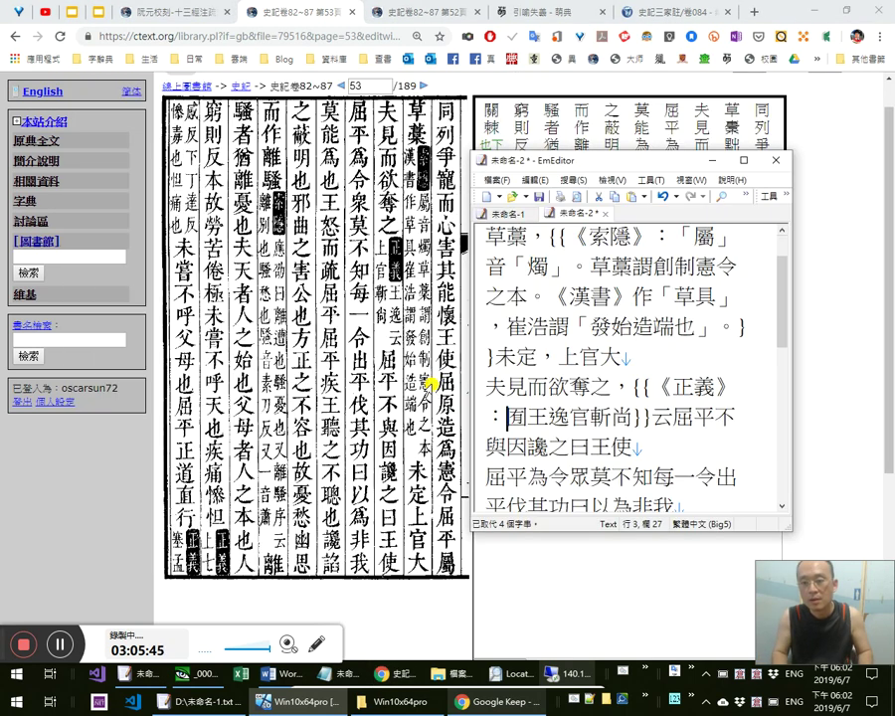
{"action": "key", "text": "Delete"}
{"action": "key", "text": "Right"}
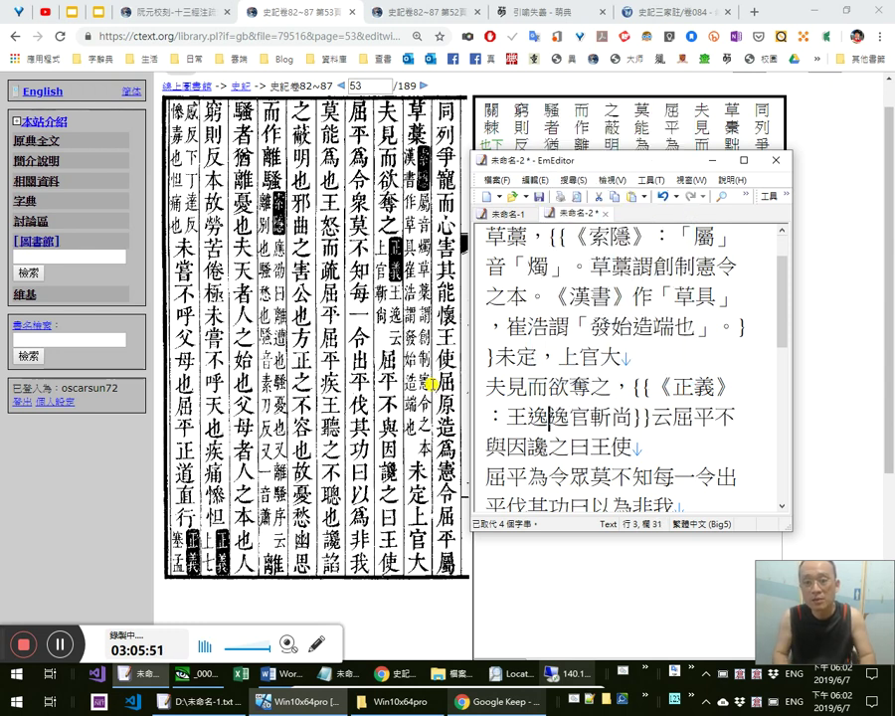
{"action": "type", "text": "逸"}
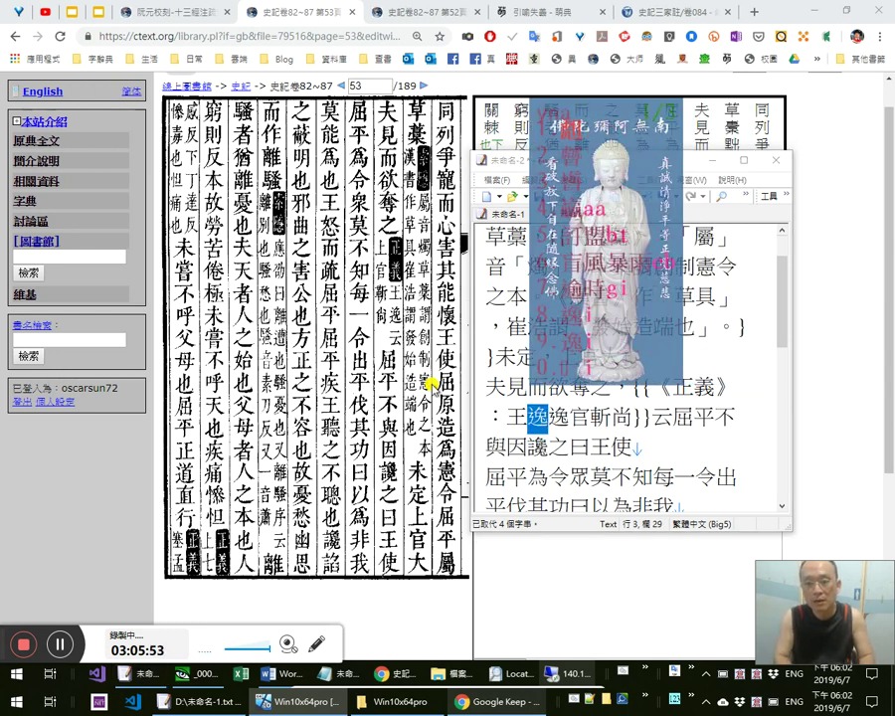
{"action": "type", "text": "翹"}
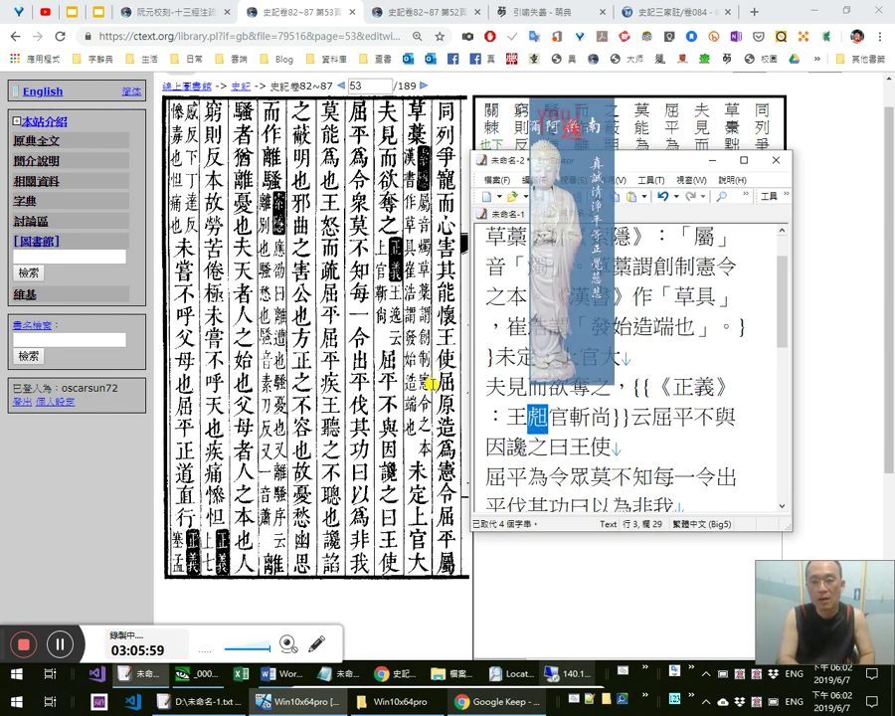
{"action": "type", "text": "逸"}
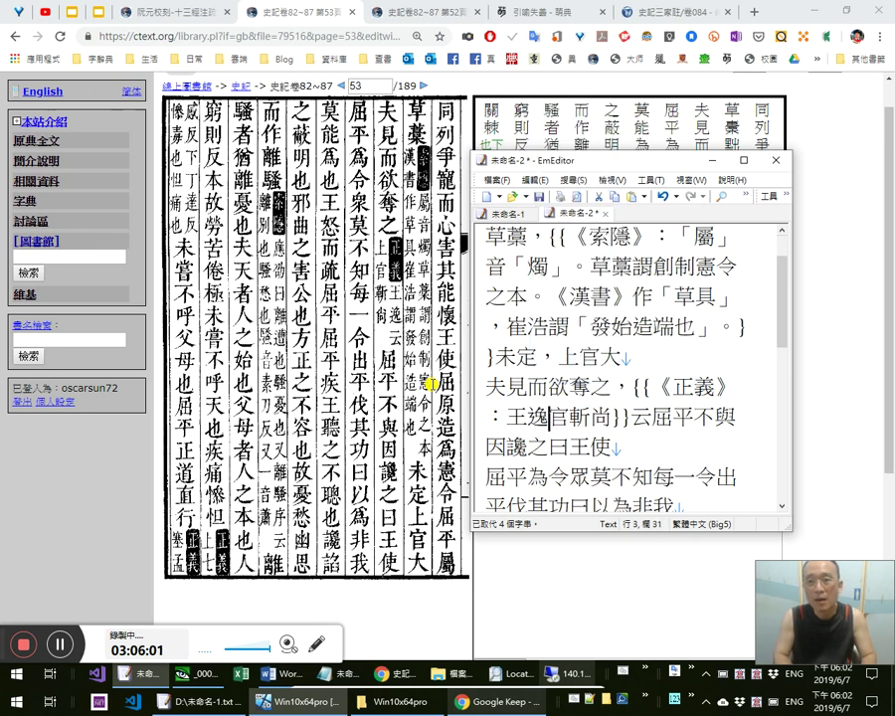
Select the name 王逸 in the note and switch to the cj5-ftzk-classics.txt word list in Notepad++
{"action": "key", "text": "shift+Left"}
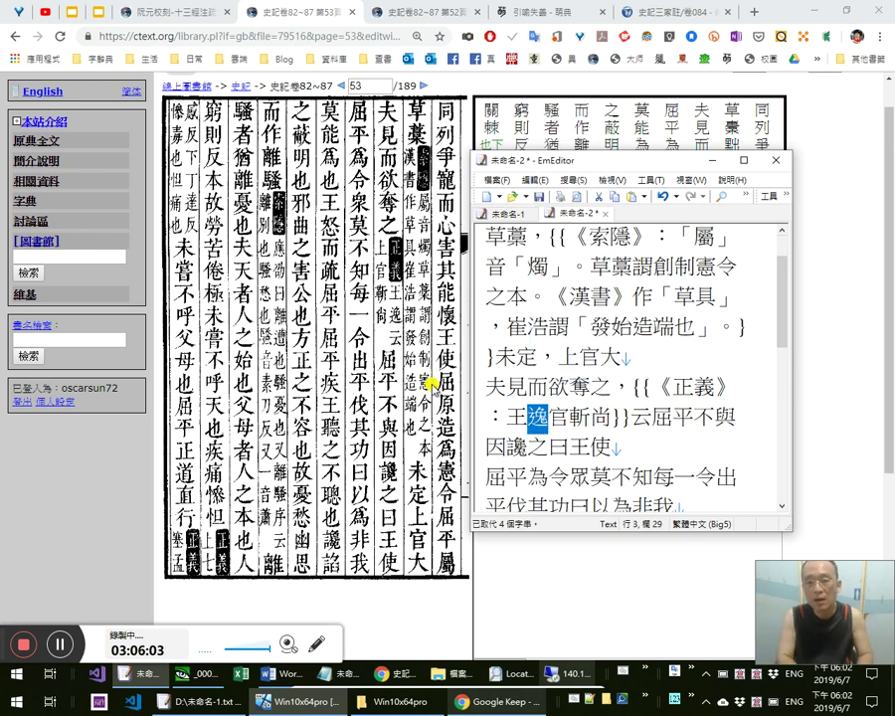
{"action": "key", "text": "Right"}
{"action": "key", "text": "shift+Left"}
{"action": "key", "text": "shift+Left"}
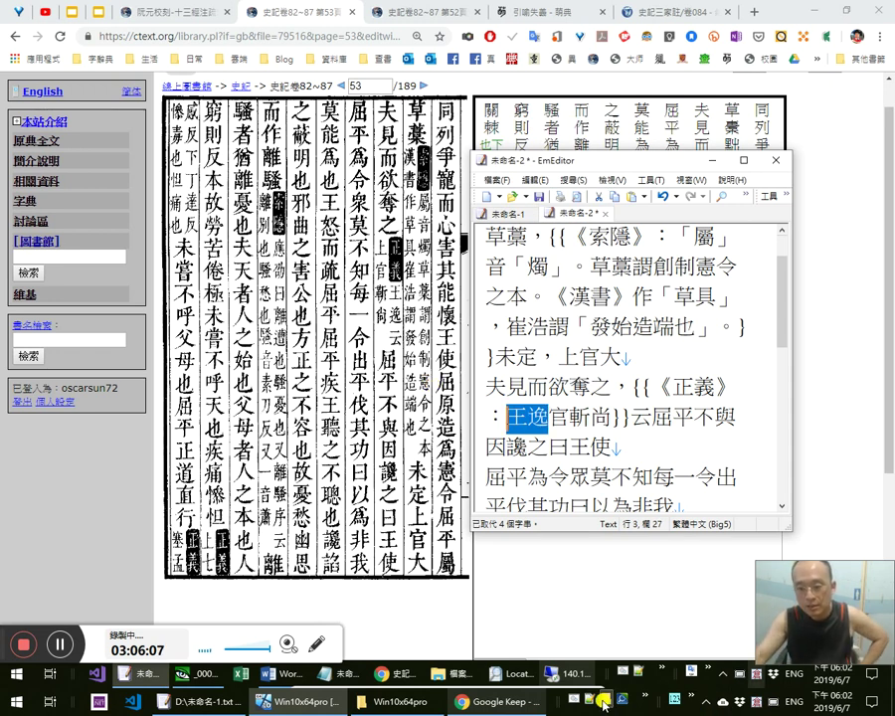
{"action": "left_click", "coordinate": [604, 701]}
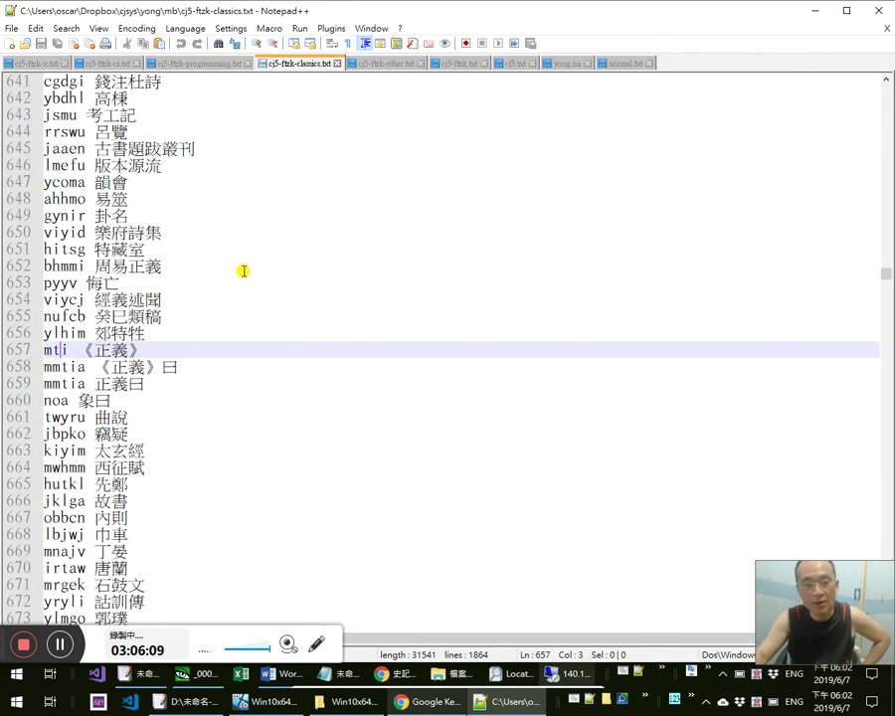
{"action": "left_click", "coordinate": [202, 366]}
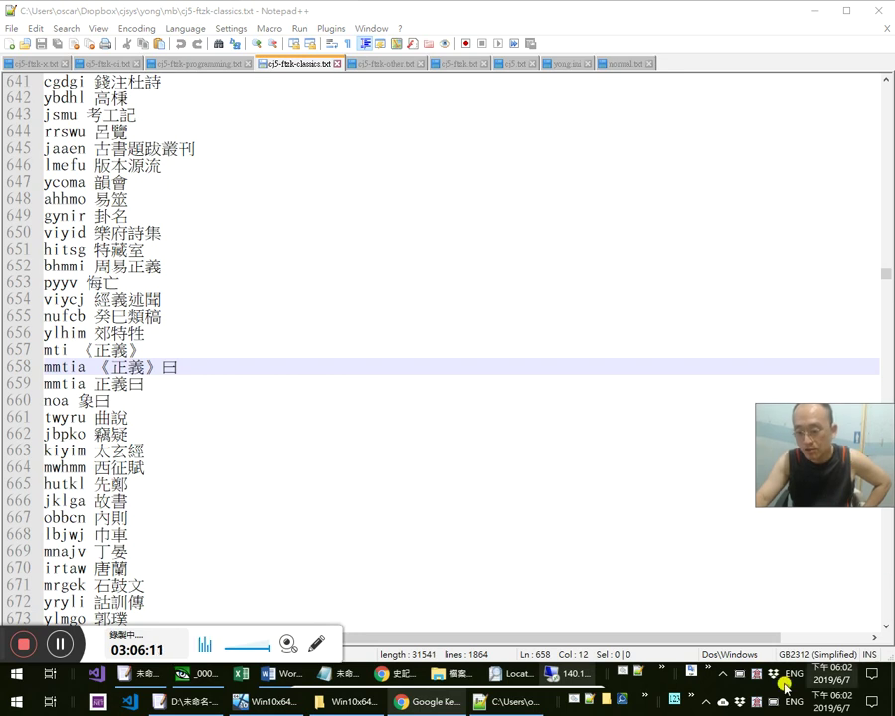
{"action": "left_click", "coordinate": [118, 463]}
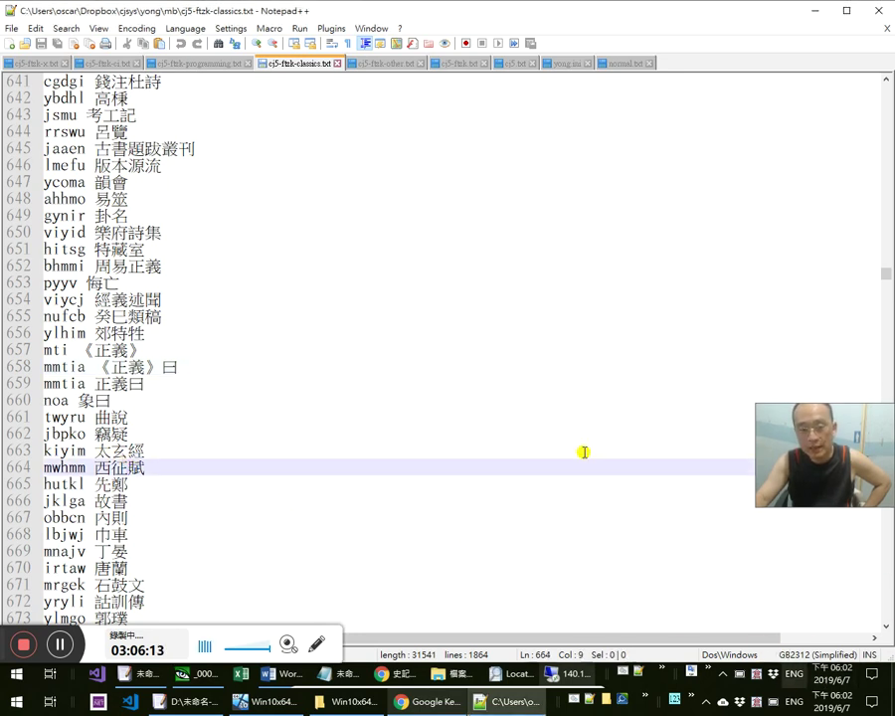
{"action": "left_click", "coordinate": [309, 444]}
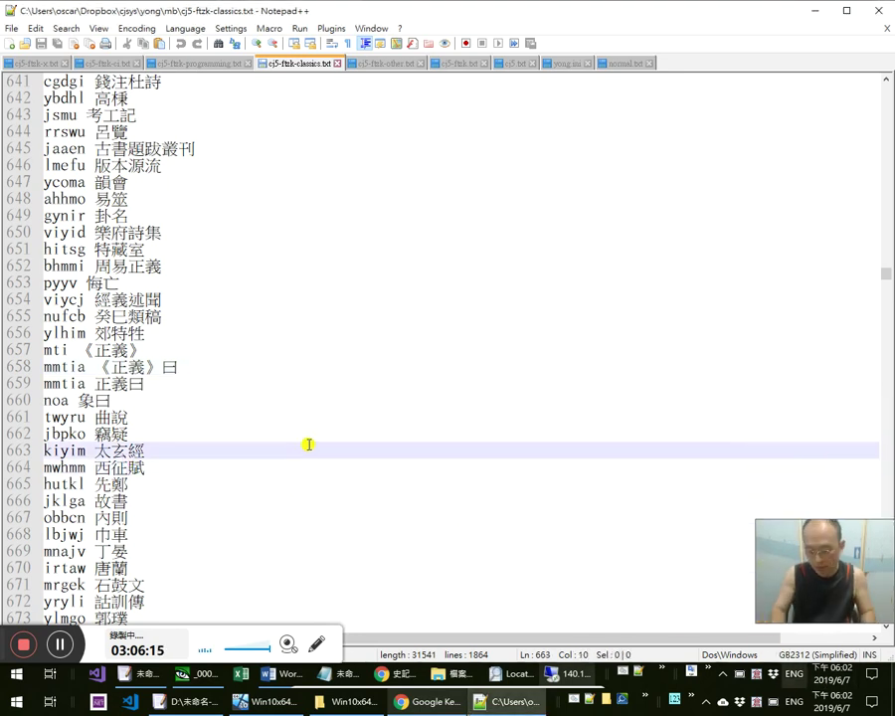
Add 王逸 on a new line at the end of the word list and close Notepad++
{"action": "key", "text": "ctrl+End"}
{"action": "key", "text": "Return"}
{"action": "key", "text": "Return"}
{"action": "key", "text": "Up"}
{"action": "type", "text": "王逸"}
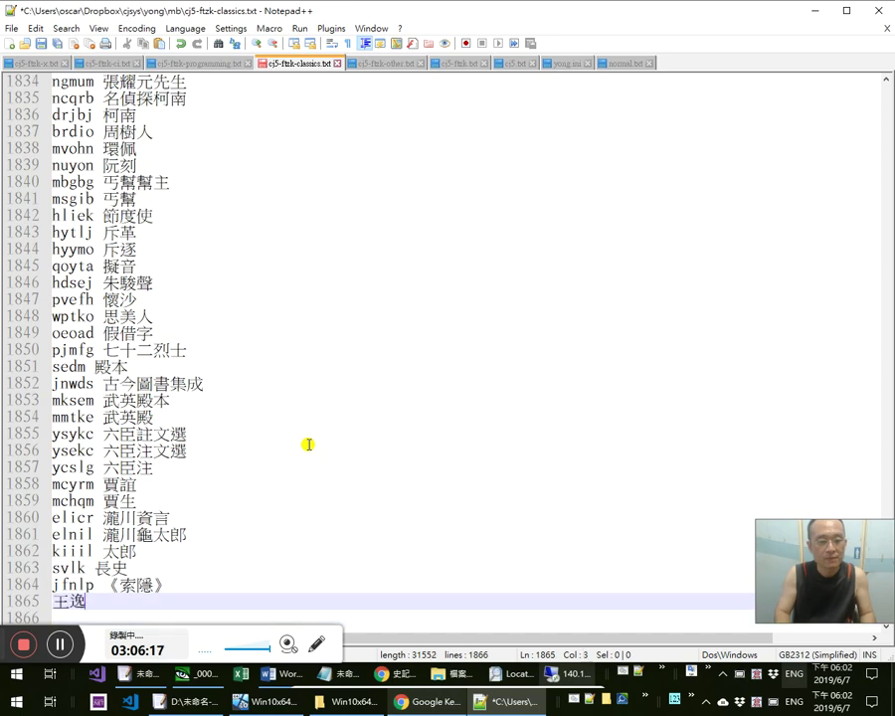
{"action": "left_click", "coordinate": [879, 10]}
{"action": "mouse_move", "coordinate": [594, 704]}
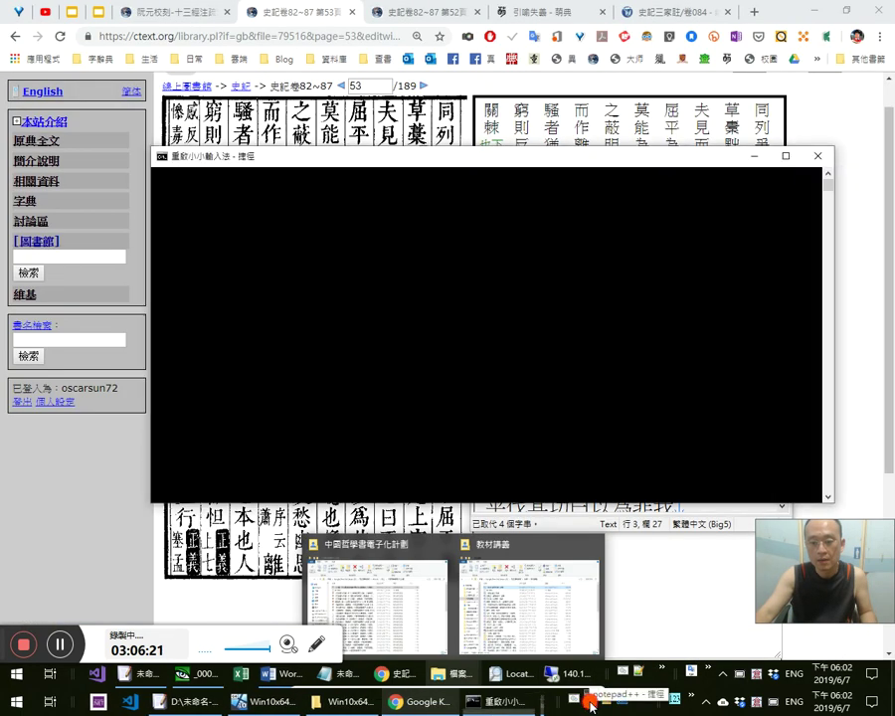
Reopen the cj5-ftzk-classics.txt word list in Notepad++ and append CJK to the garbled 王?? entry
{"action": "left_click", "coordinate": [594, 704]}
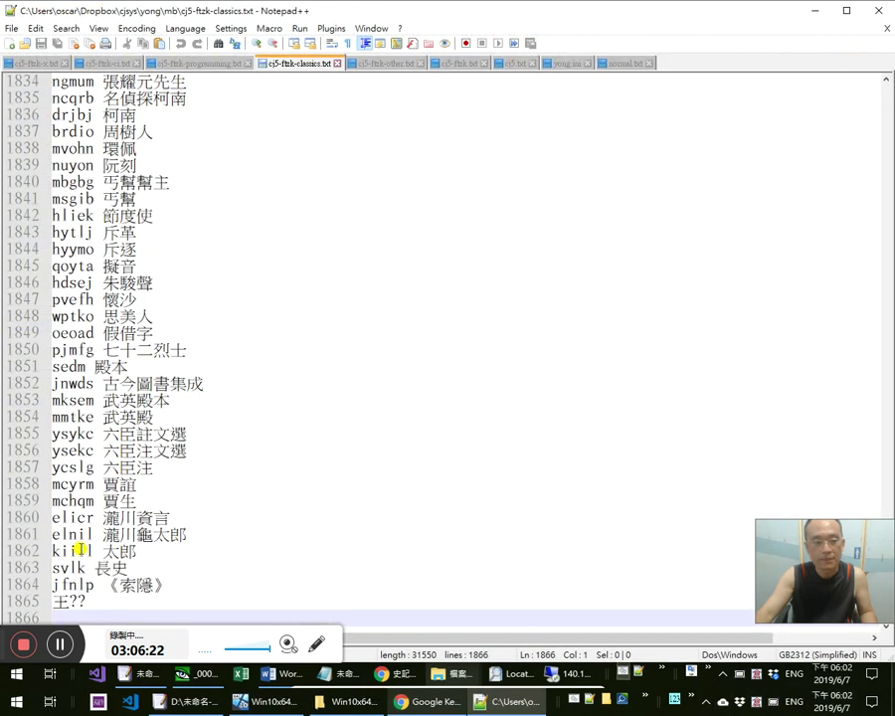
{"action": "double_click", "coordinate": [86, 601]}
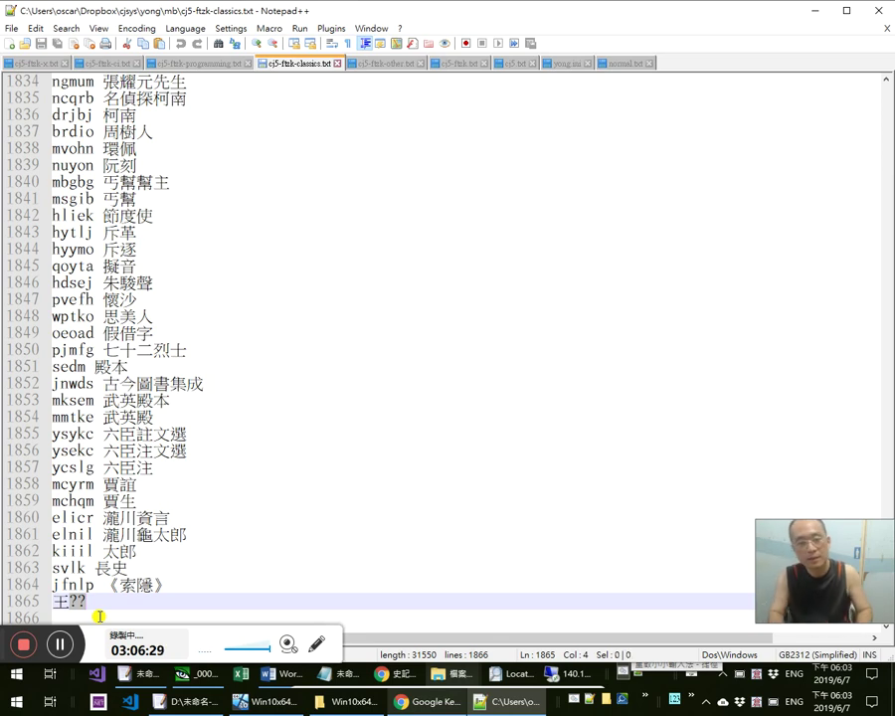
{"action": "key", "text": "ctrl+space"}
{"action": "type", "text": "CJK"}
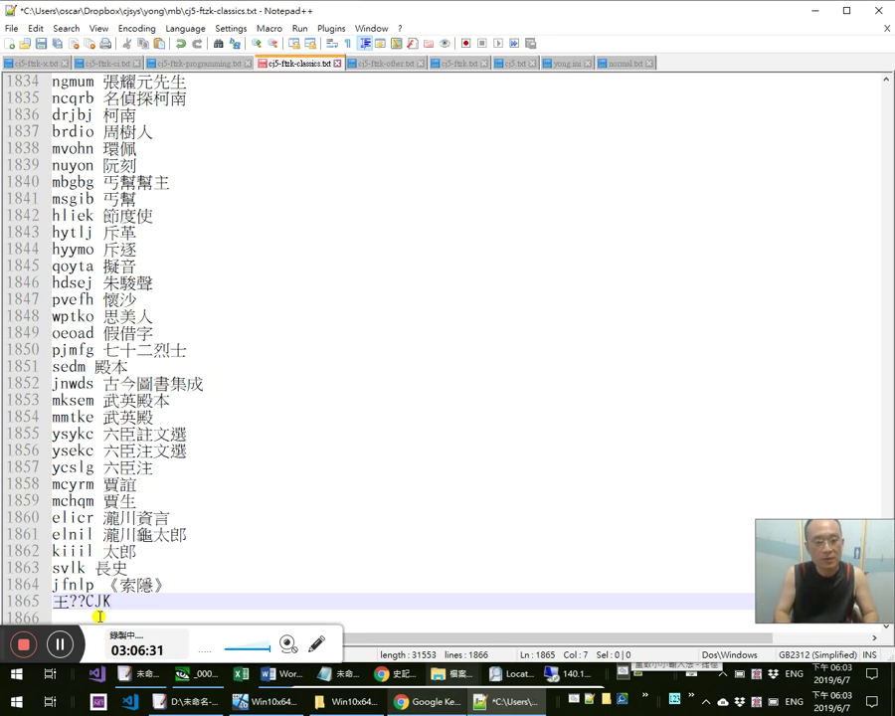
Delete the whole 王??CJK entry from the end of the classics word list and save the file
{"action": "key", "text": "Left"}
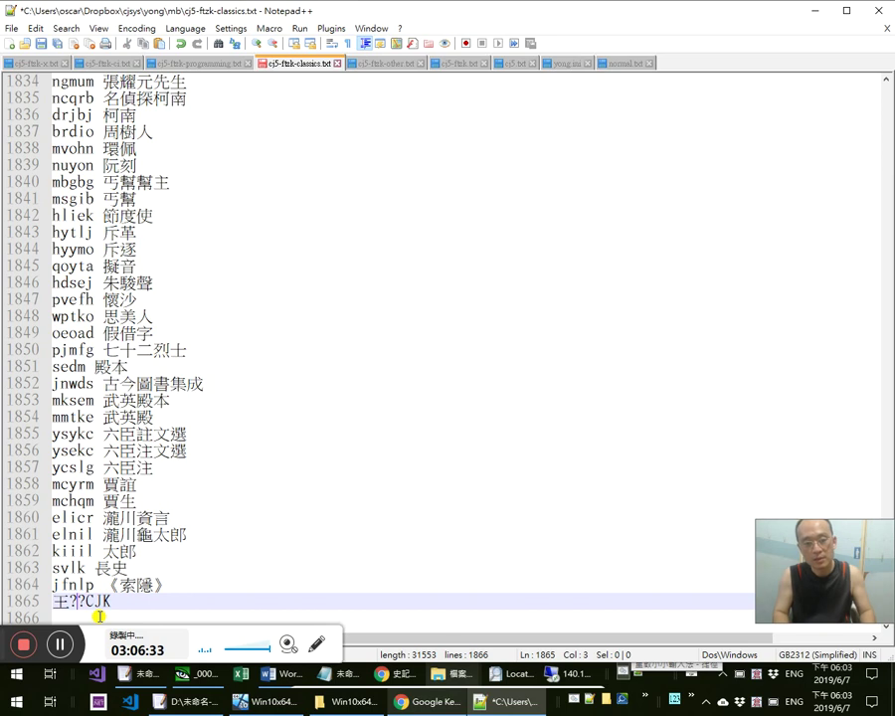
{"action": "key", "text": "Right"}
{"action": "key", "text": "shift+Left"}
{"action": "key", "text": "shift+Left"}
{"action": "key", "text": "shift+Left"}
{"action": "key", "text": "shift+Left"}
{"action": "key", "text": "shift+Left"}
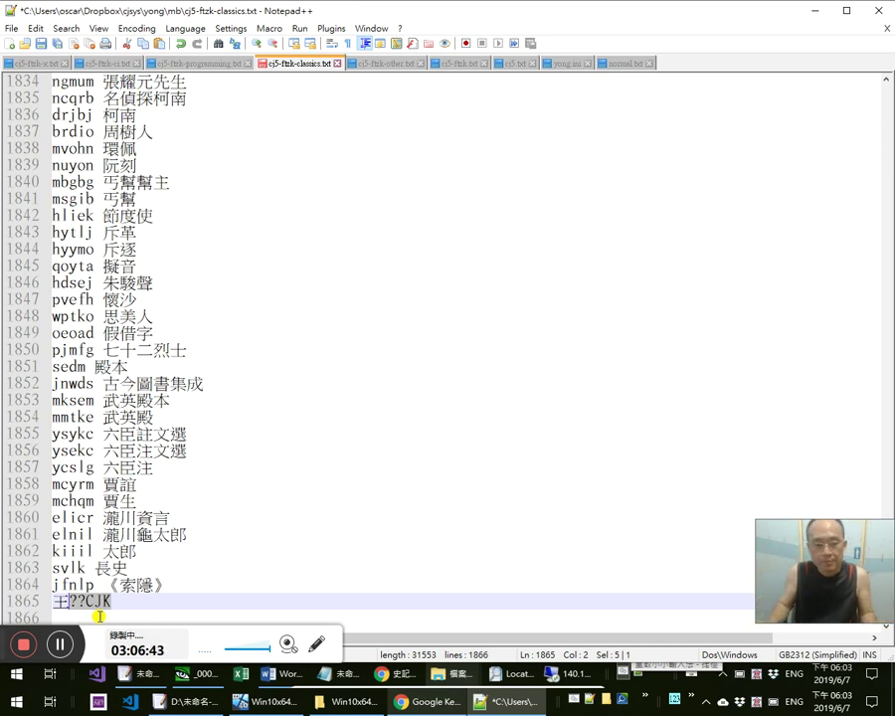
{"action": "key", "text": "End"}
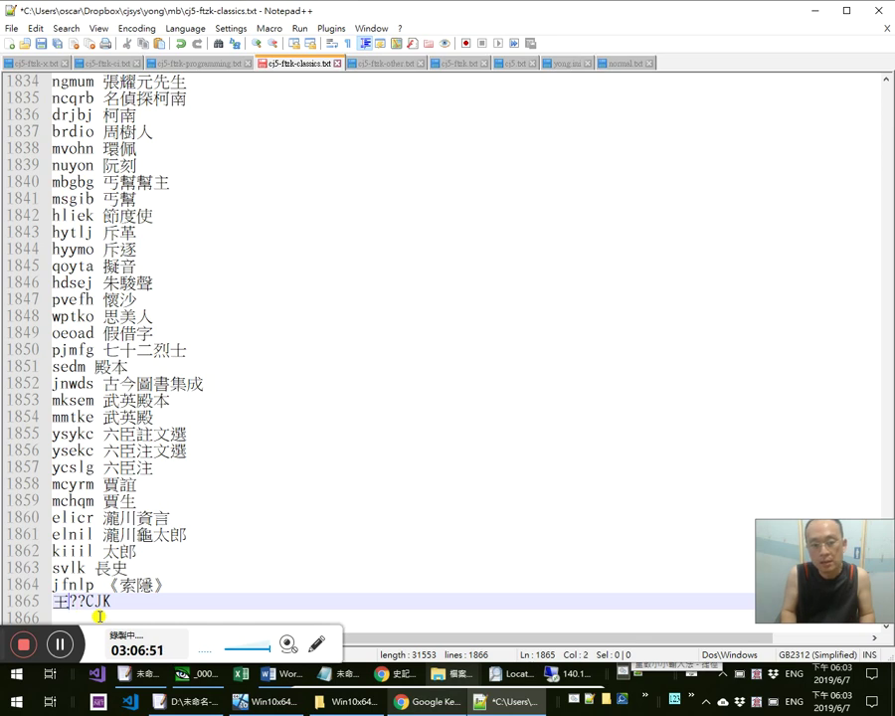
{"action": "key", "text": "Home"}
{"action": "key", "text": "shift+End"}
{"action": "key", "text": "Delete"}
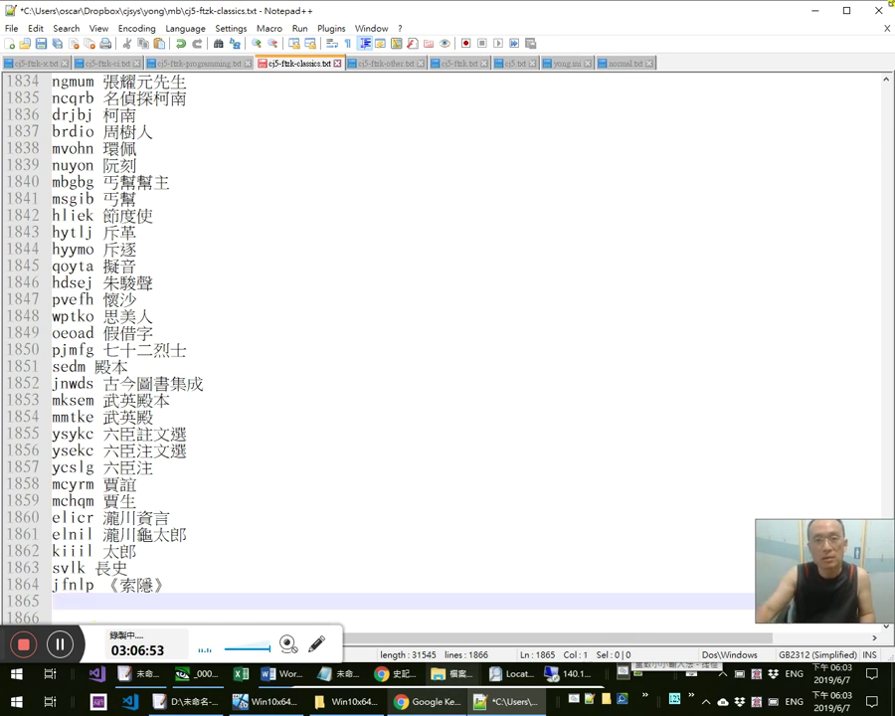
{"action": "left_click", "coordinate": [40, 44]}
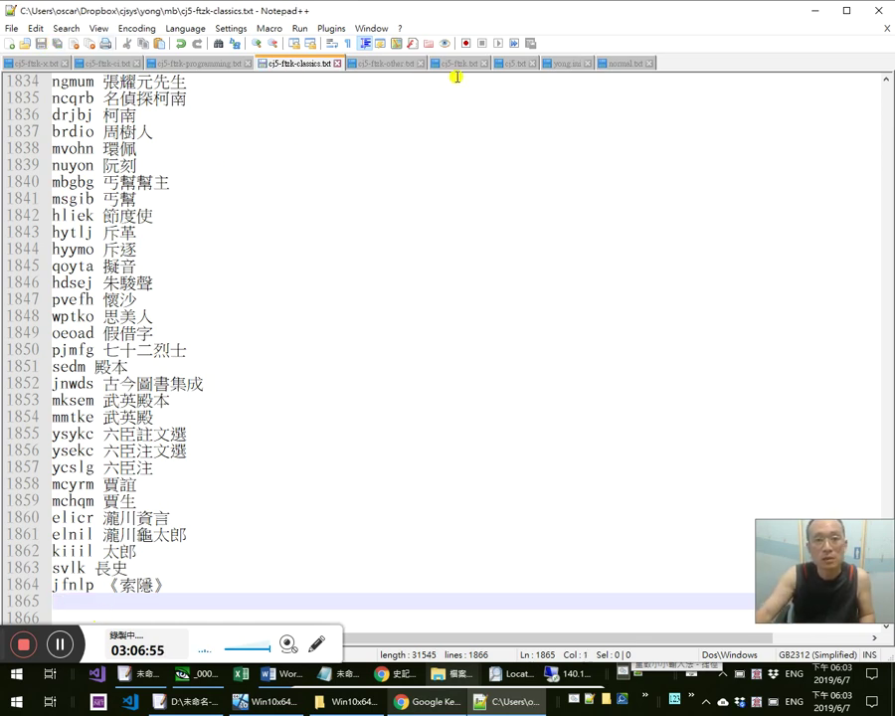
{"action": "left_click", "coordinate": [472, 63]}
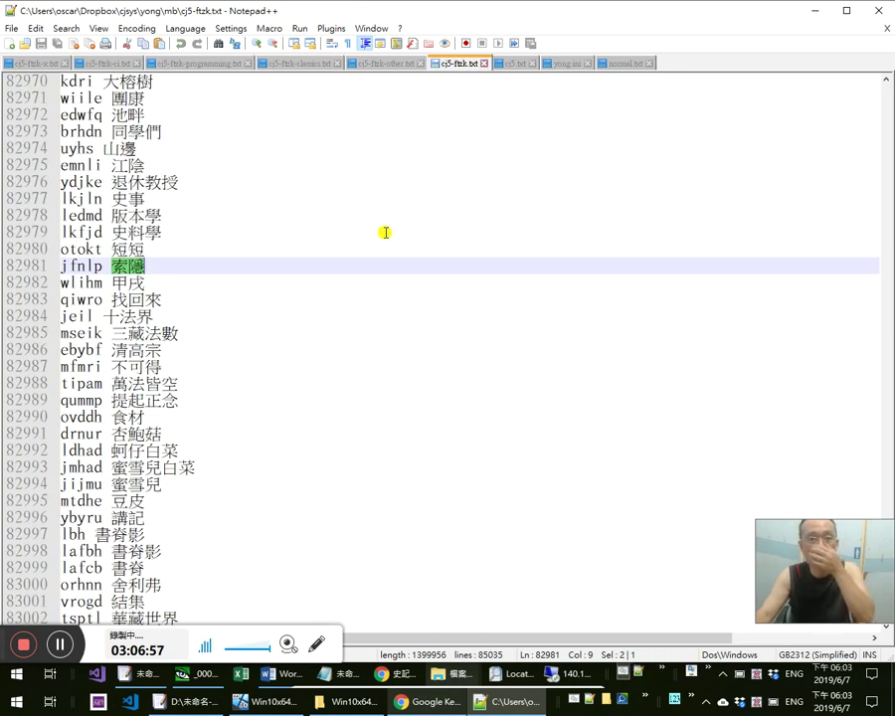
{"action": "left_click", "coordinate": [519, 63]}
{"action": "left_click", "coordinate": [503, 259]}
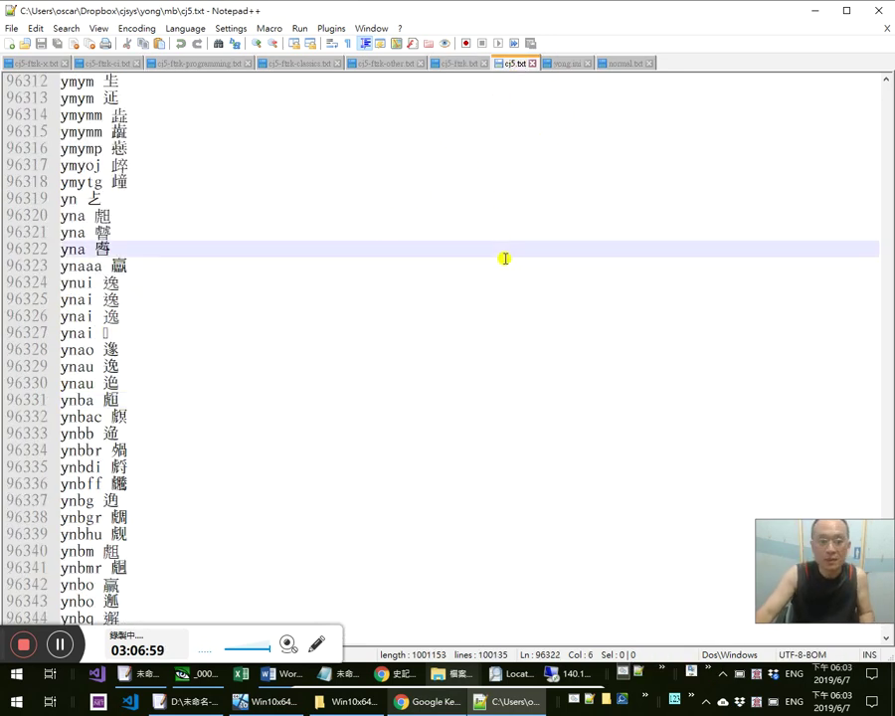
{"action": "key", "text": "ctrl+End"}
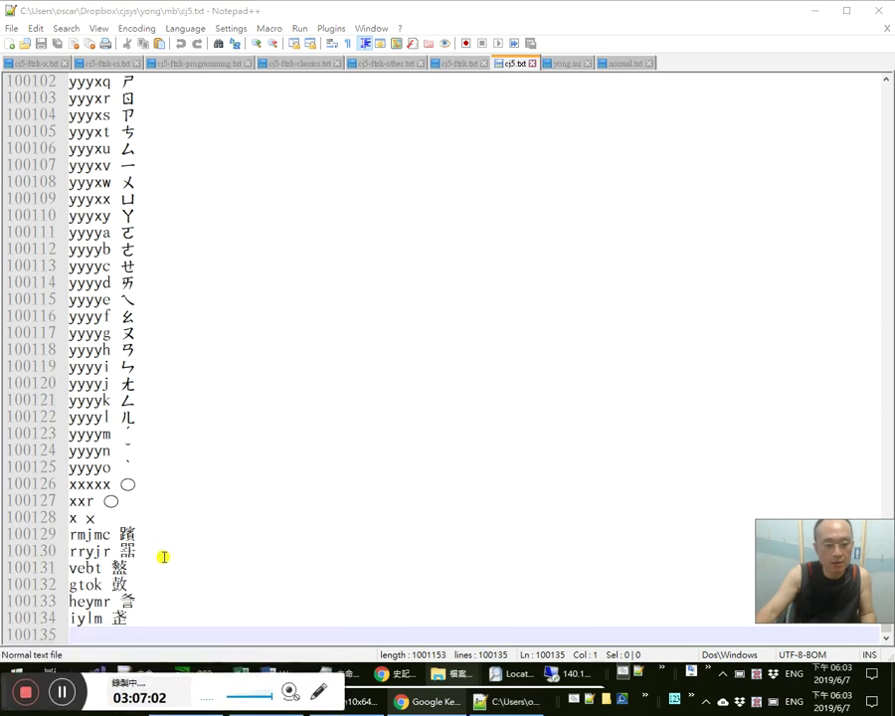
{"action": "left_click", "coordinate": [195, 551]}
{"action": "key", "text": "Down"}
{"action": "key", "text": "Down"}
{"action": "key", "text": "Down"}
{"action": "key", "text": "Down"}
{"action": "key", "text": "Return"}
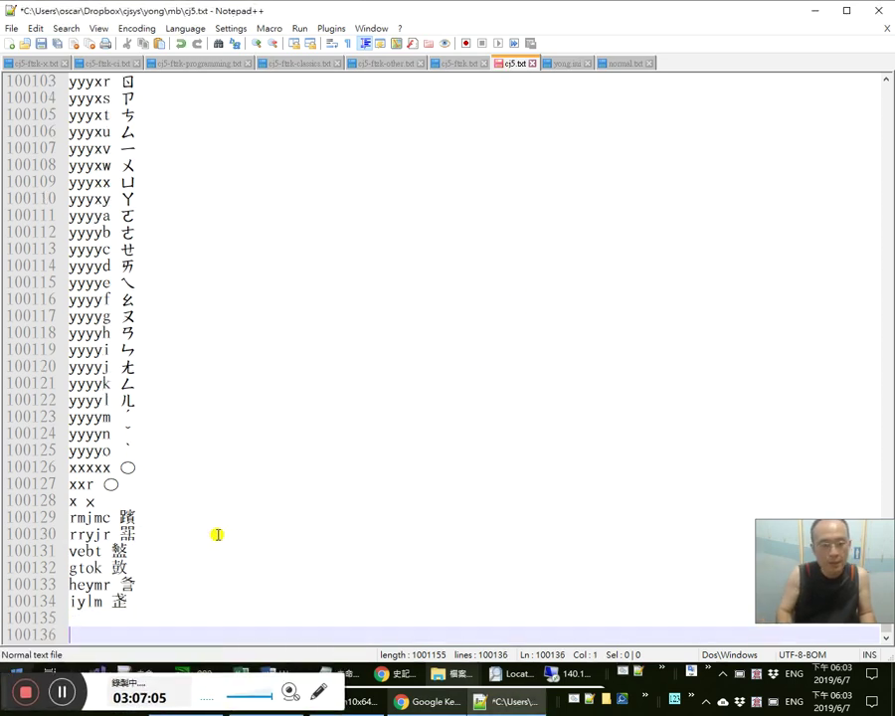
{"action": "type", "text": "王迥"}
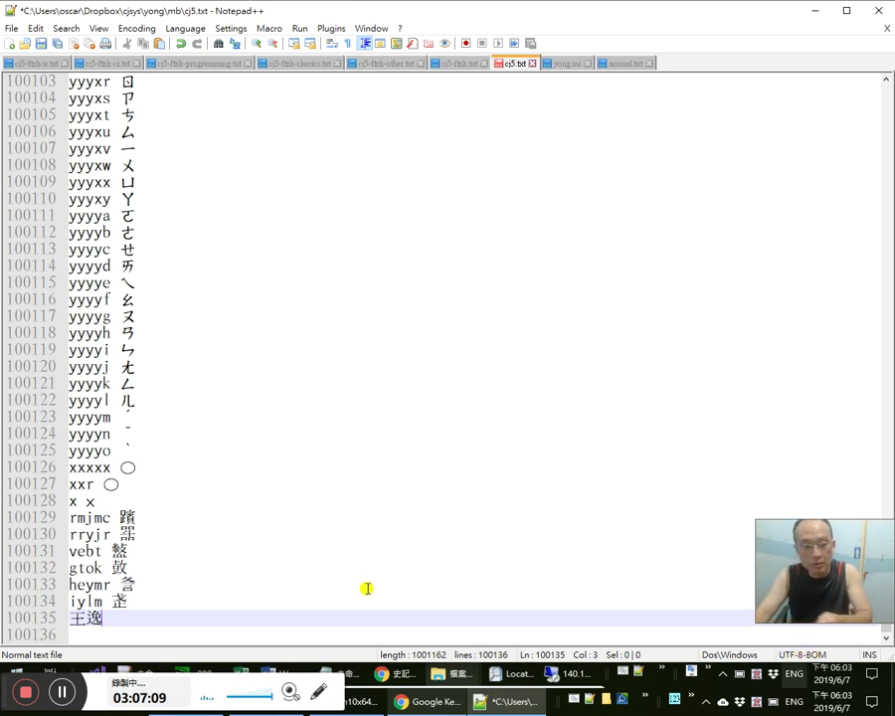
Put the input code mgynu in front of 王逸, save cj5.txt and close Notepad++
{"action": "type", "text": "a"}
{"action": "key", "text": "Escape"}
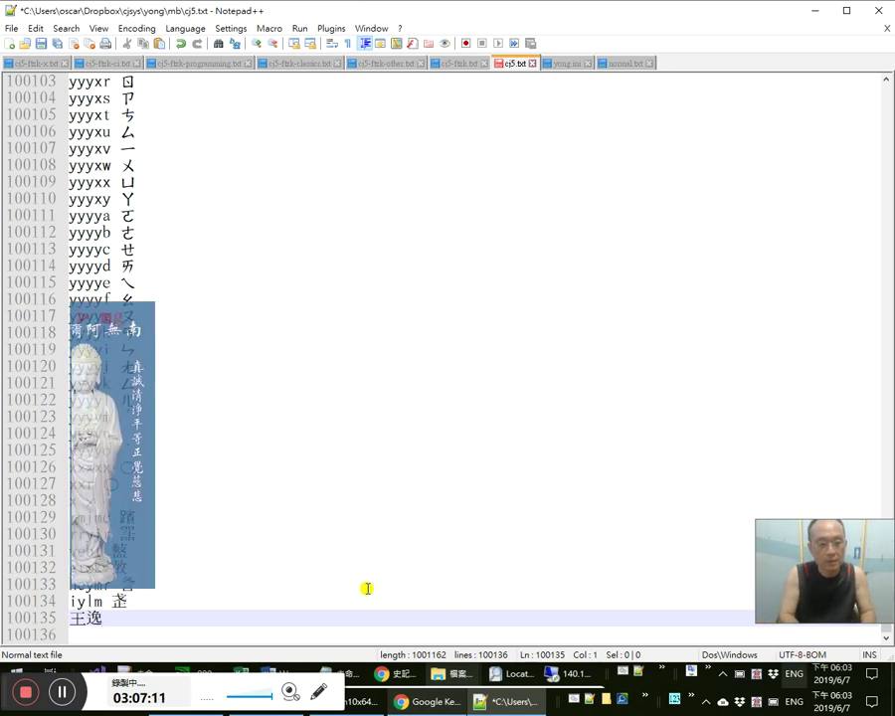
{"action": "type", "text": "mgynu"}
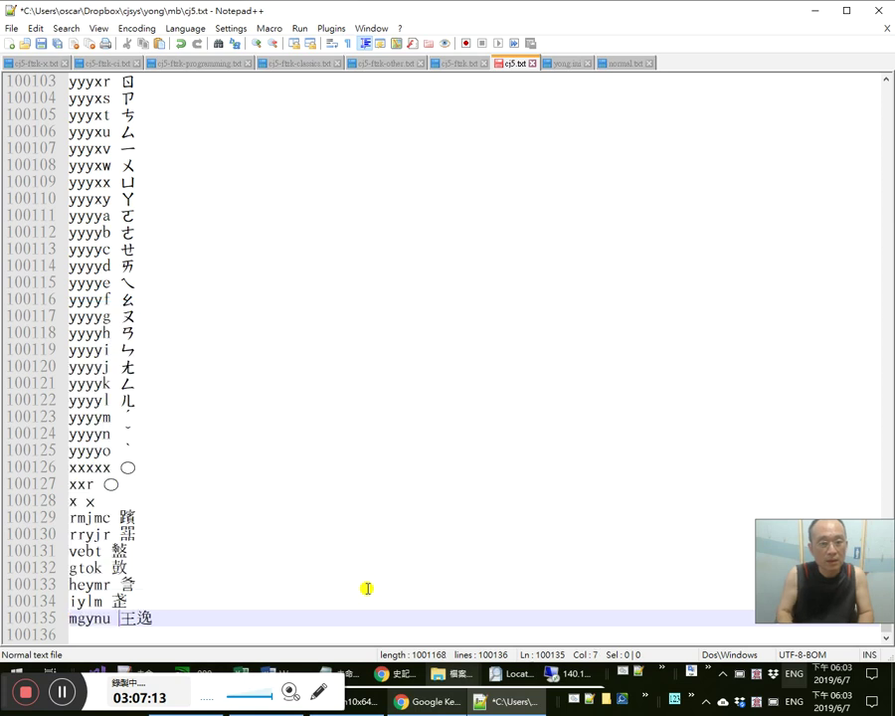
{"action": "key", "text": "ctrl+s"}
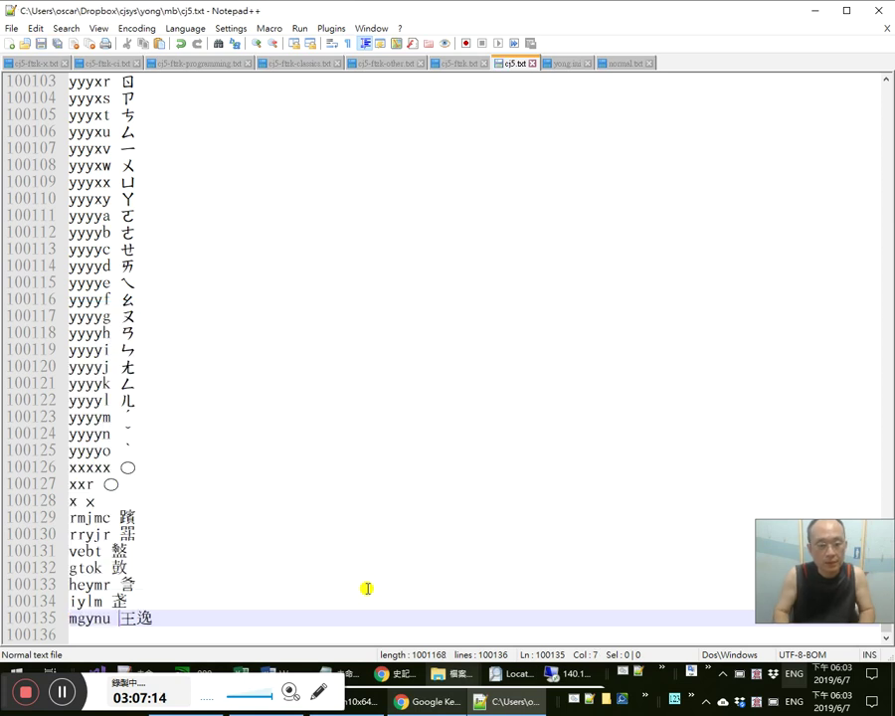
{"action": "left_click", "coordinate": [883, 10]}
Reopen cj5.txt in Notepad++ to check the 王逸 entry and close the editor again
{"action": "mouse_move", "coordinate": [587, 701]}
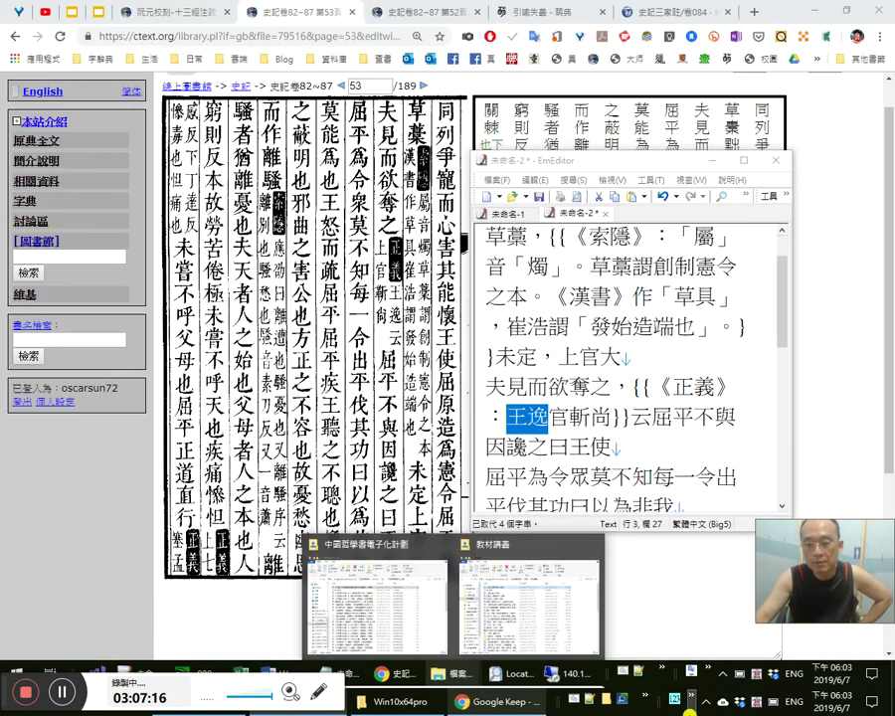
{"action": "left_click", "coordinate": [587, 702]}
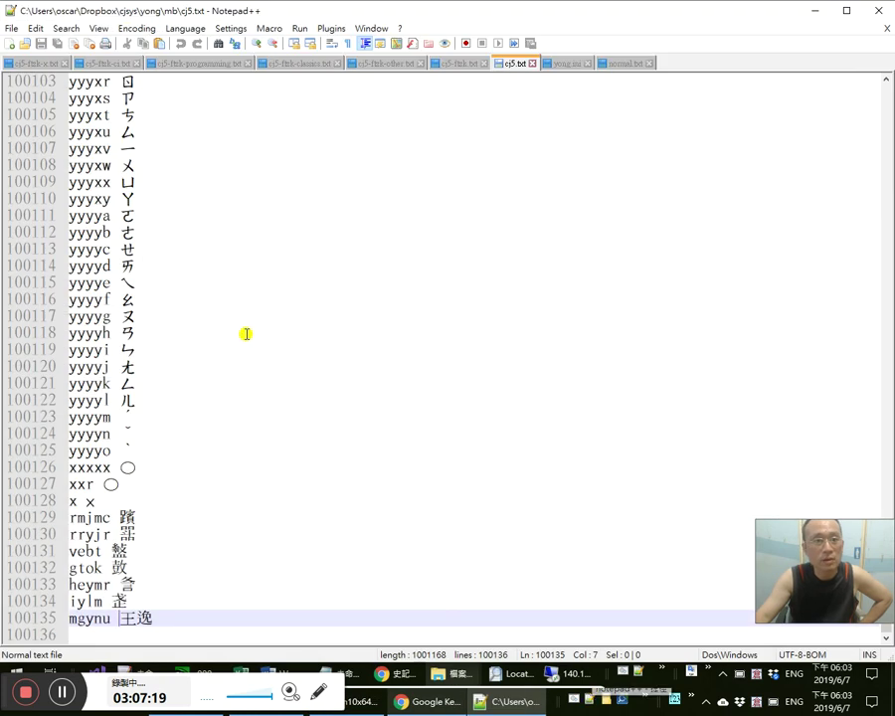
{"action": "left_click_drag", "start_coordinate": [139, 623], "coordinate": [164, 622]}
{"action": "left_click", "coordinate": [879, 10]}
{"action": "mouse_move", "coordinate": [590, 700]}
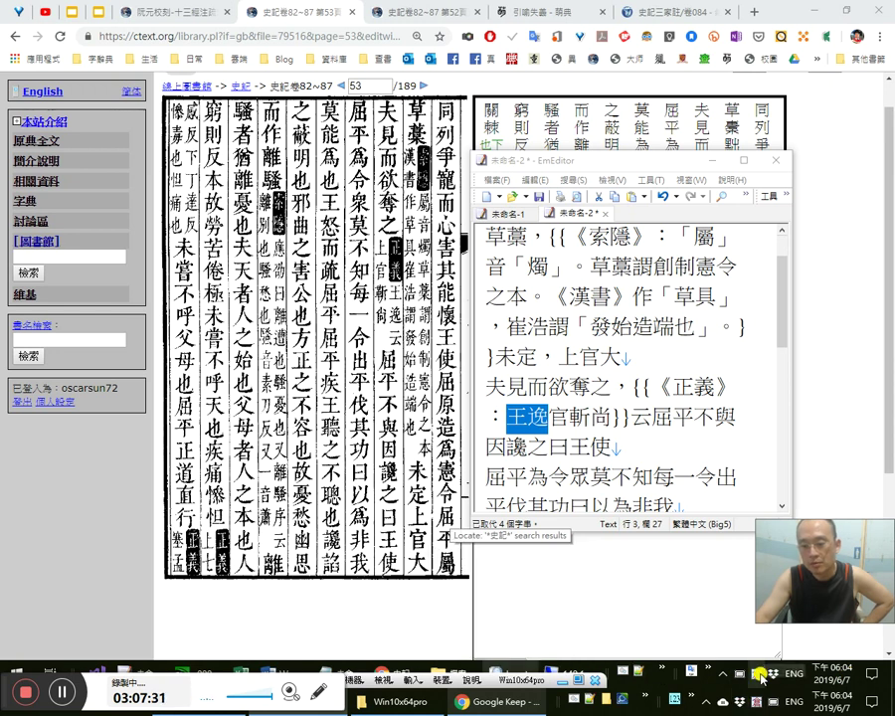
Restart the 小小 input method and return to the note in EmEditor
{"action": "left_click", "coordinate": [759, 687]}
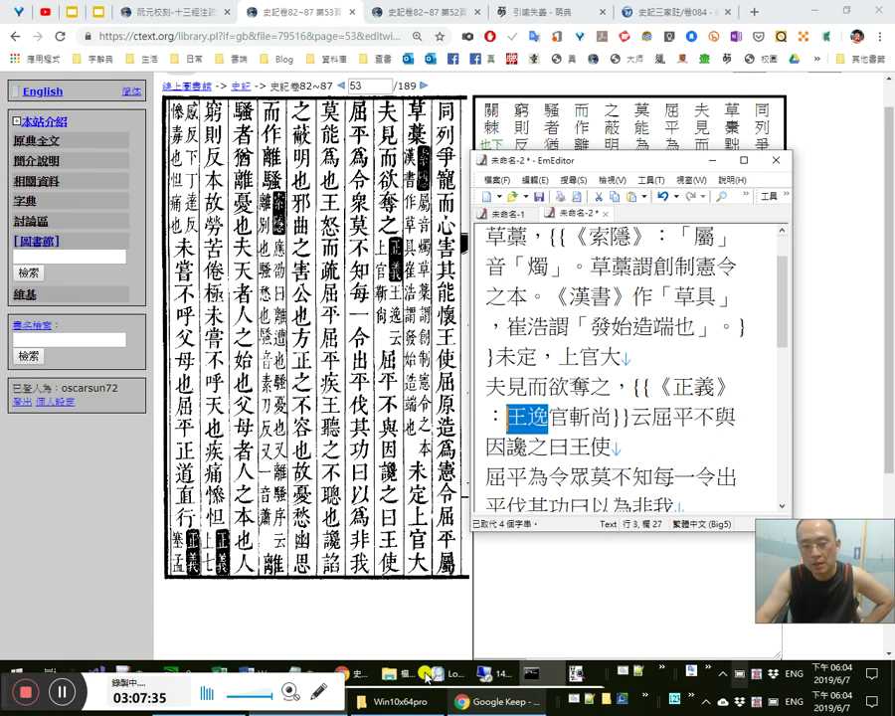
{"action": "left_click", "coordinate": [379, 674]}
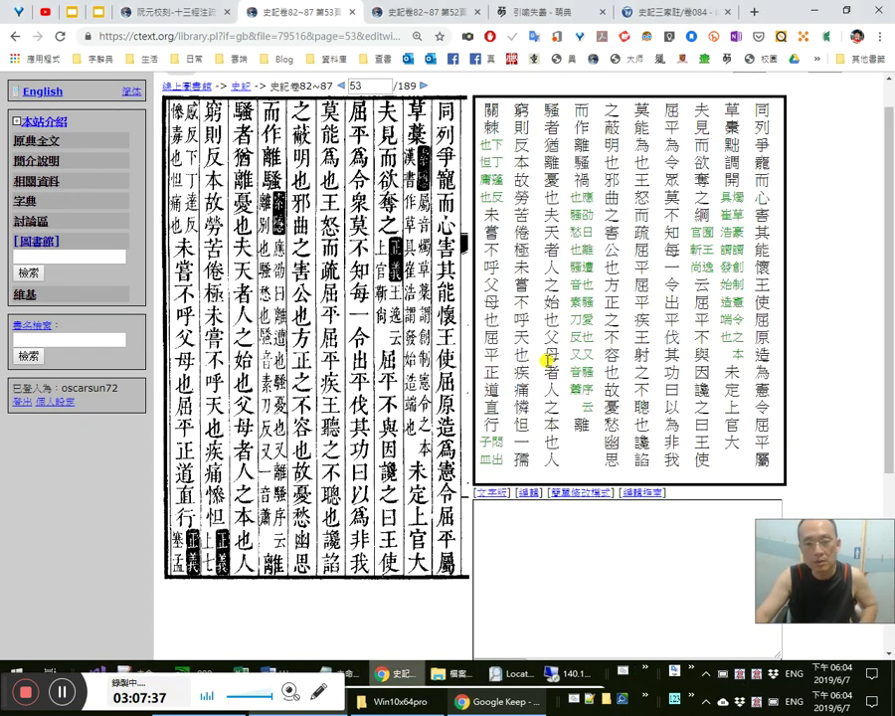
{"action": "key", "text": "alt+Tab"}
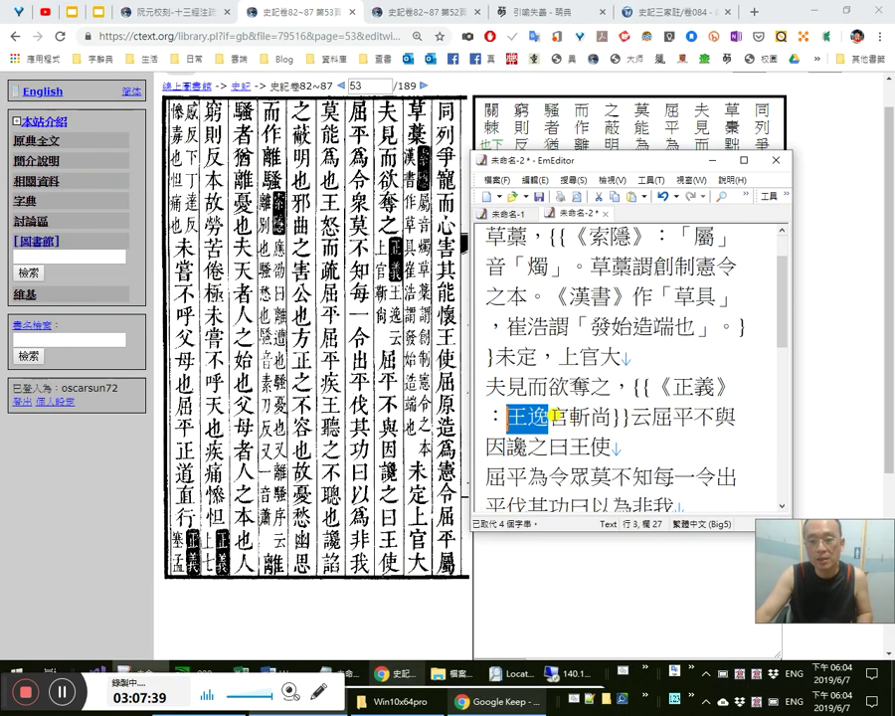
{"action": "key", "text": "Right"}
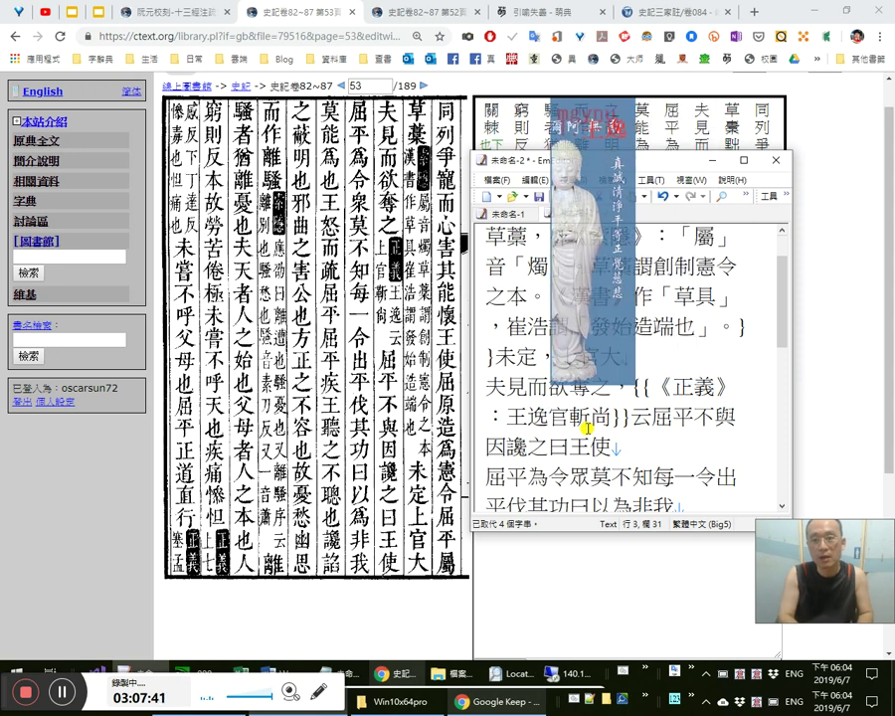
{"action": "type", "text": "王逸"}
{"action": "key", "text": "shift+Left"}
{"action": "key", "text": "shift+Left"}
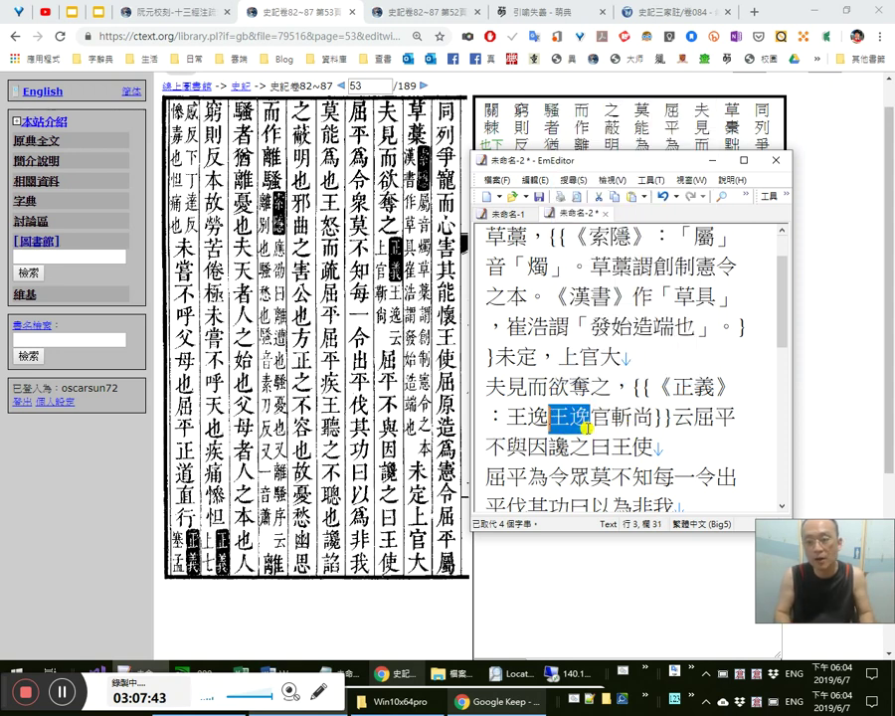
{"action": "key", "text": "Delete"}
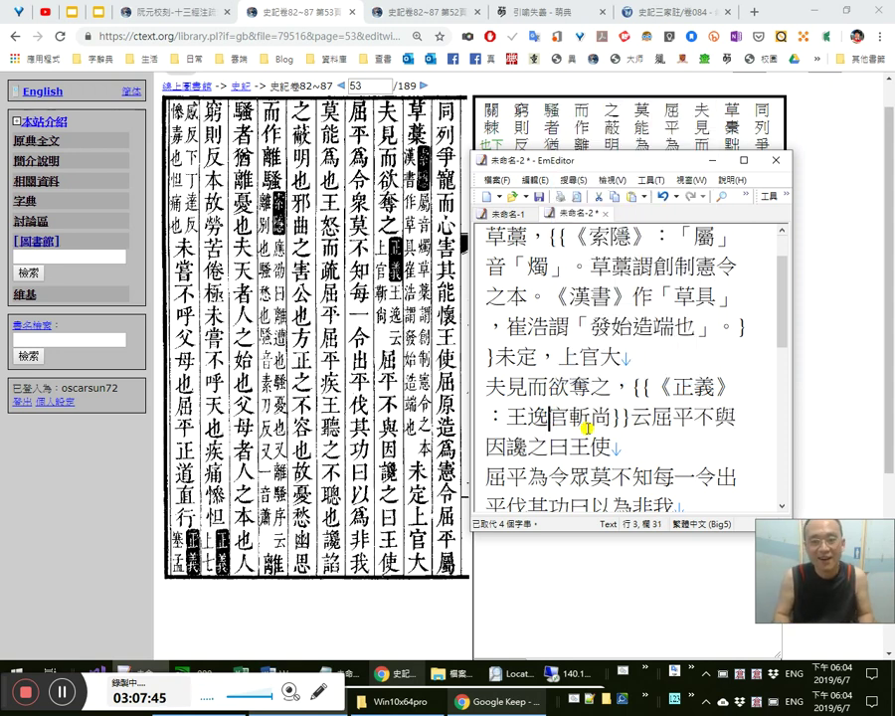
Insert 云：上 after 王逸, correct 斬 to 靳 and add the full stop 。 after 尚 in the note
{"action": "type", "text": "云："}
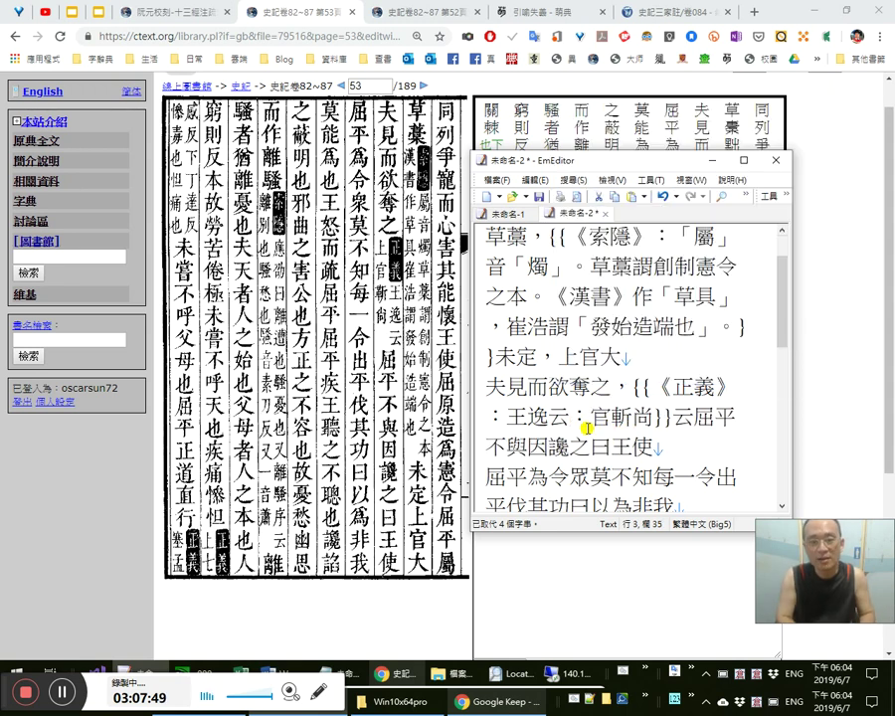
{"action": "type", "text": "上"}
{"action": "key", "text": "Right"}
{"action": "key", "text": "Right"}
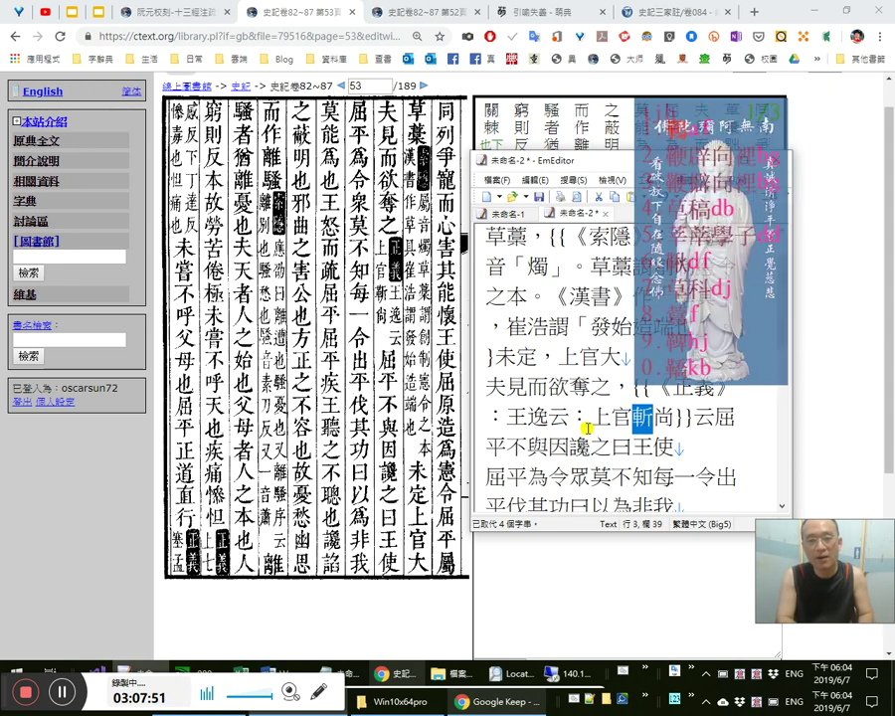
{"action": "type", "text": "。"}
{"action": "key", "text": "Left"}
{"action": "key", "text": "Left"}
{"action": "key", "text": "shift+Left"}
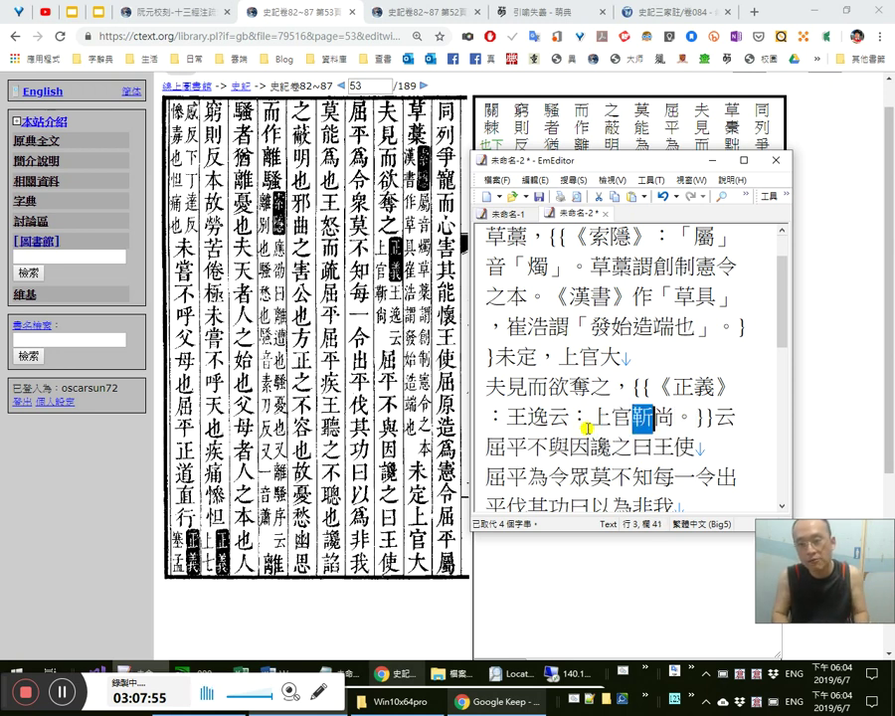
Enter 吝愛 after 靳 in the note and delete it again
{"action": "key", "text": "shift+Right"}
{"action": "key", "text": "Right"}
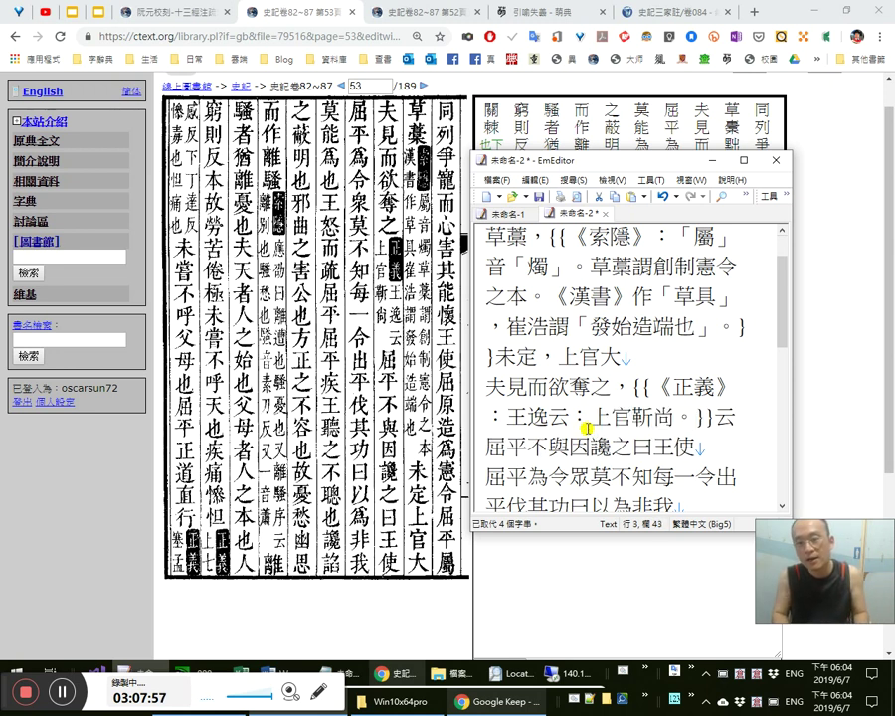
{"action": "key", "text": "Right"}
{"action": "type", "text": "吝"}
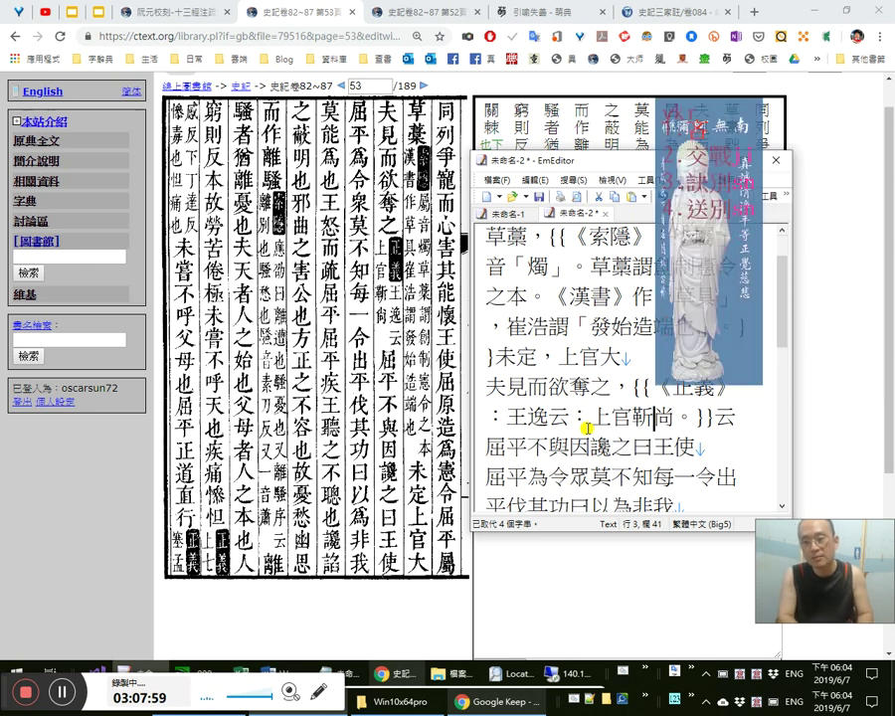
{"action": "type", "text": "愛"}
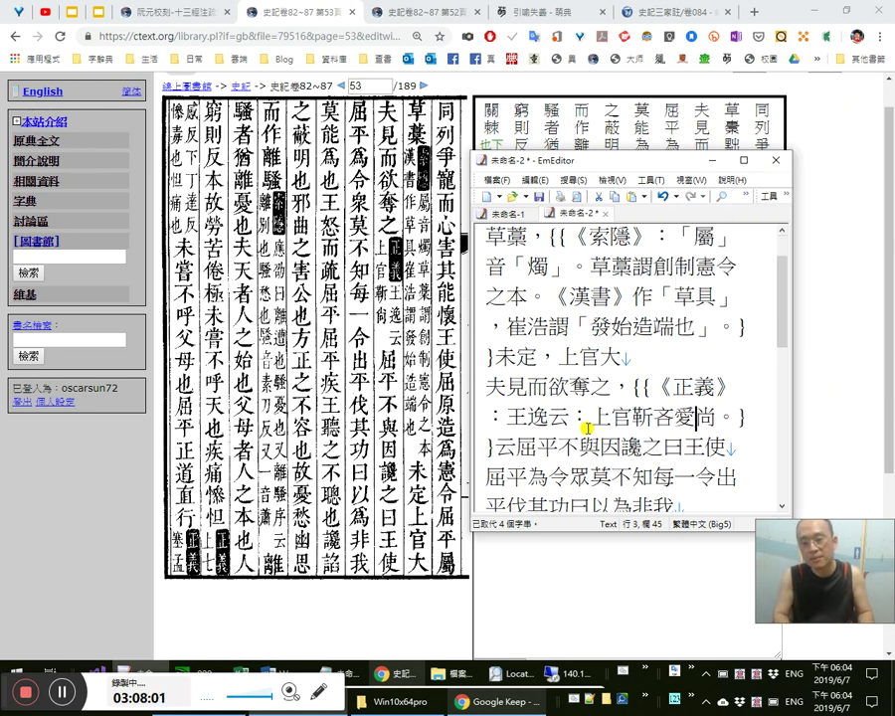
{"action": "key", "text": "shift+Right"}
{"action": "key", "text": "shift+Right"}
{"action": "key", "text": "Delete"}
Select 靳尚 after 上官 in the 《正義》 note
{"action": "key", "text": "Left"}
{"action": "key", "text": "shift+Right"}
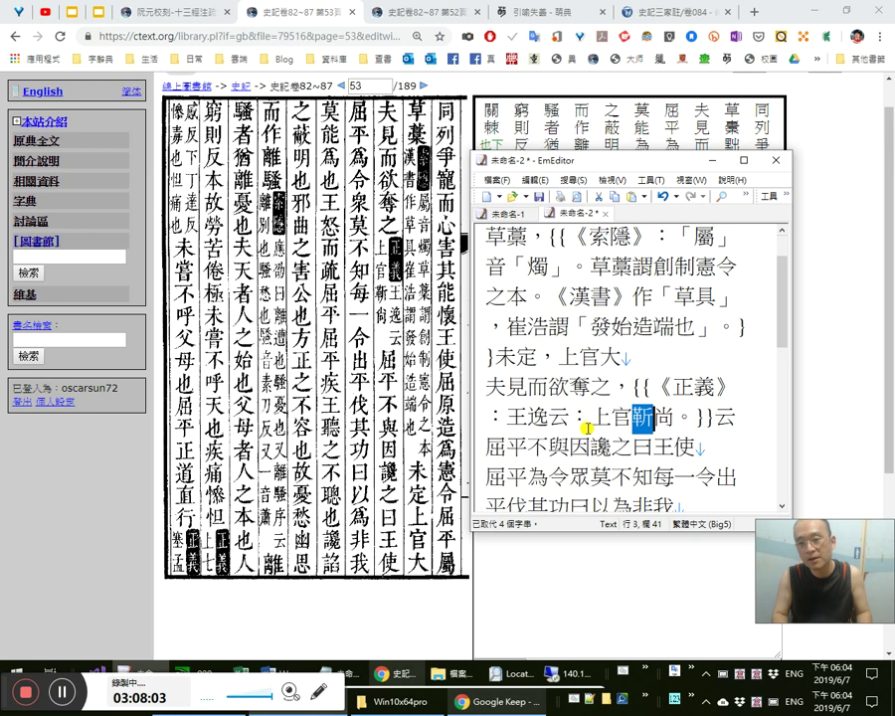
{"action": "key", "text": "shift+Right"}
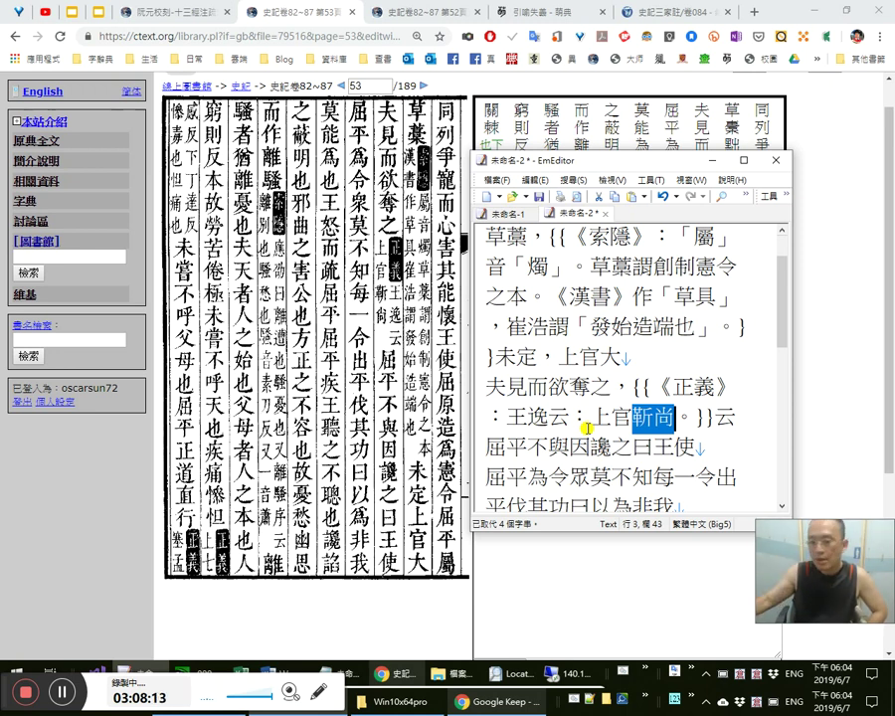
Switch to the remote desktop's Acrobat document 大學國文選107.8.13.pdf and open its 目次 bookmark
{"action": "left_click", "coordinate": [559, 677]}
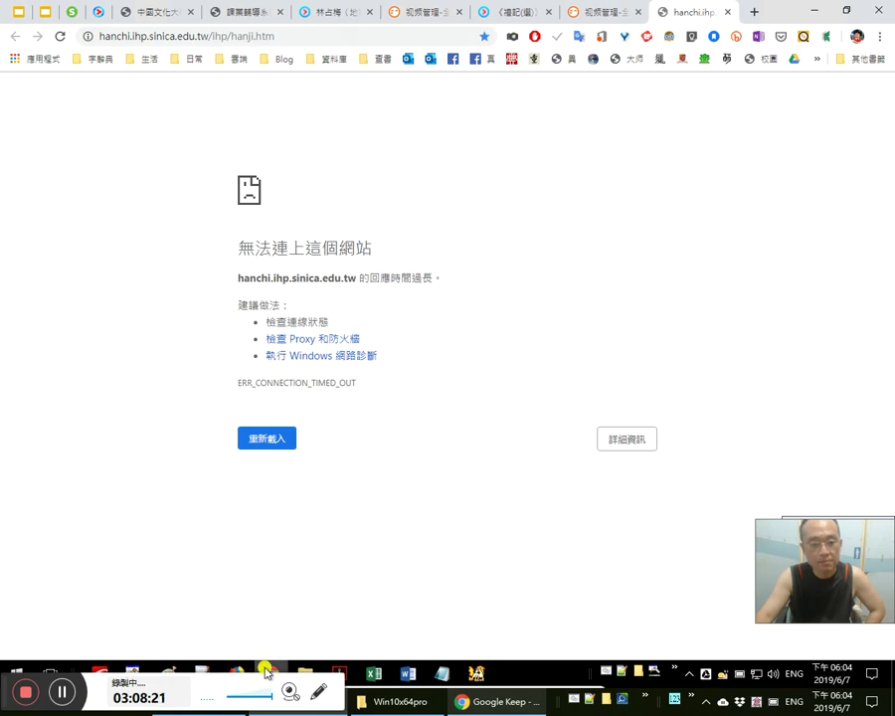
{"action": "left_click", "coordinate": [338, 673]}
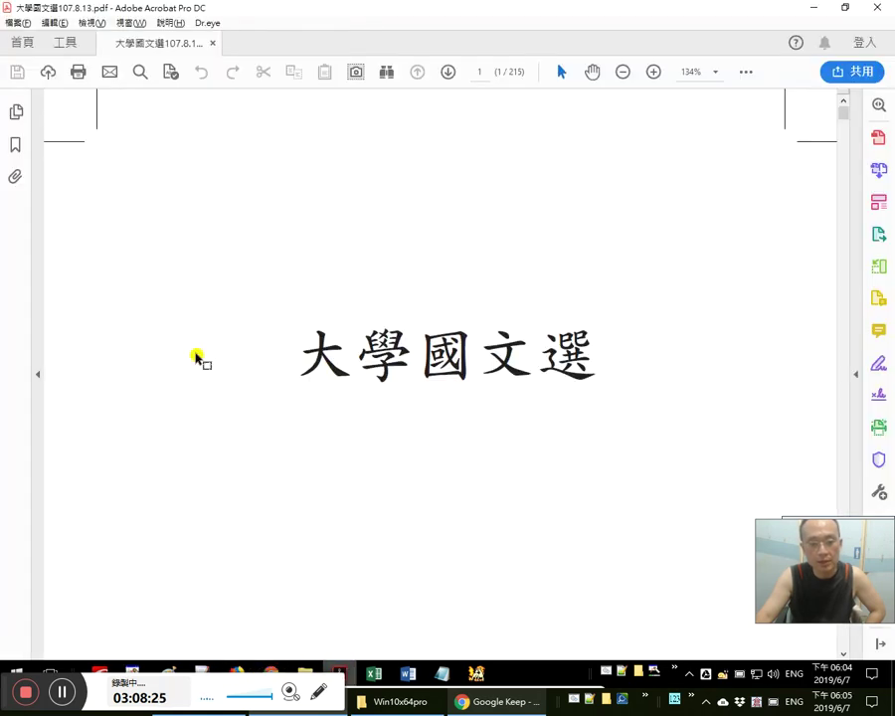
{"action": "left_click", "coordinate": [17, 147]}
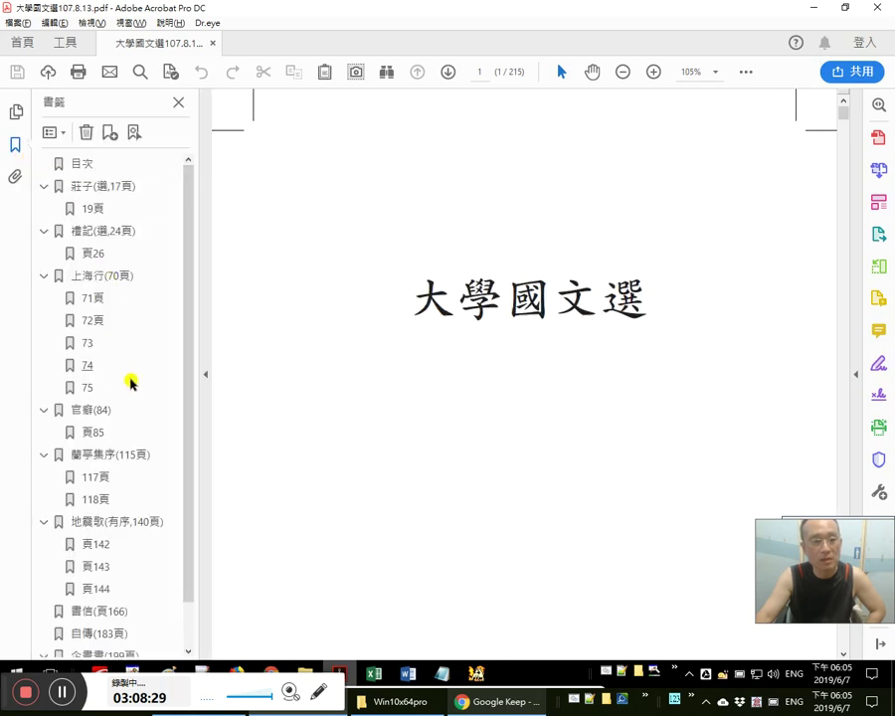
{"action": "scroll", "coordinate": [129, 392], "scroll_direction": "down", "scroll_amount": 1}
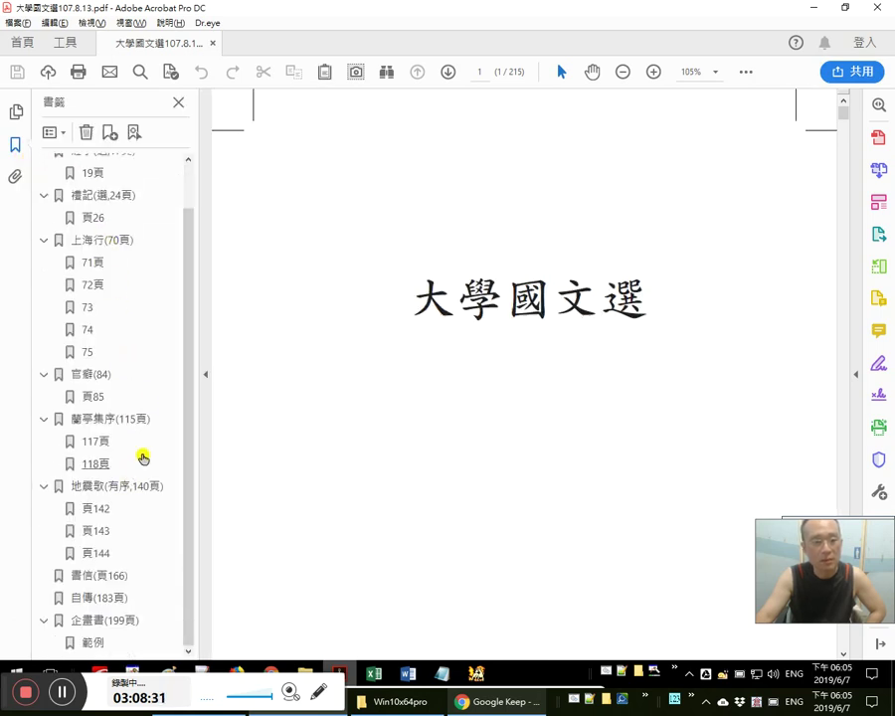
{"action": "scroll", "coordinate": [95, 299], "scroll_direction": "up", "scroll_amount": 1}
{"action": "left_click", "coordinate": [462, 329]}
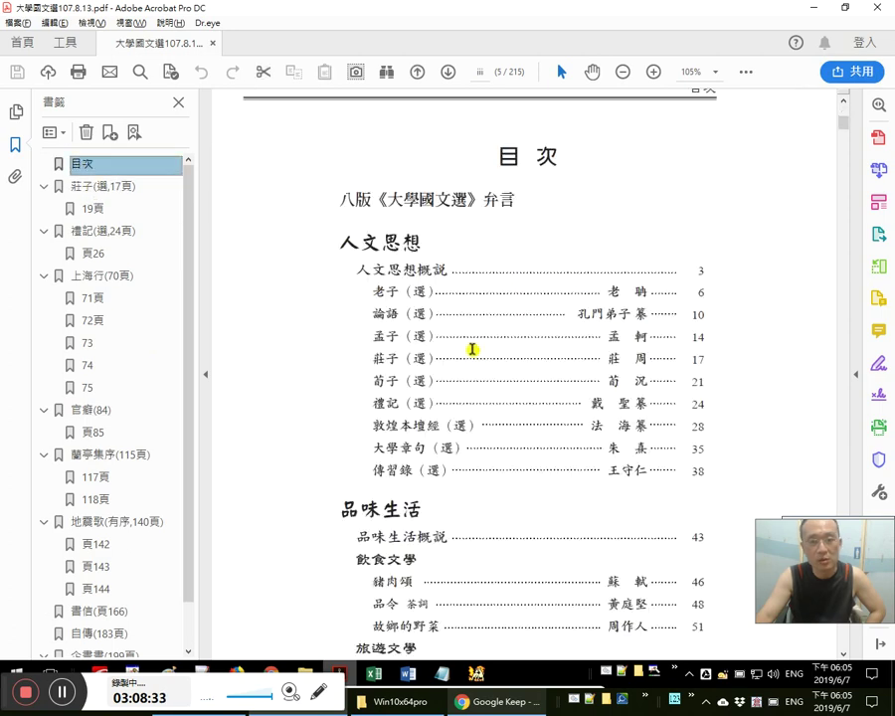
Look up 嵇康彈奏 in the table of contents and go to page 80
{"action": "scroll", "coordinate": [511, 430], "scroll_direction": "down", "scroll_amount": 3}
{"action": "scroll", "coordinate": [510, 422], "scroll_direction": "up", "scroll_amount": 1}
{"action": "scroll", "coordinate": [511, 420], "scroll_direction": "up", "scroll_amount": 1}
{"action": "scroll", "coordinate": [510, 416], "scroll_direction": "down", "scroll_amount": 7}
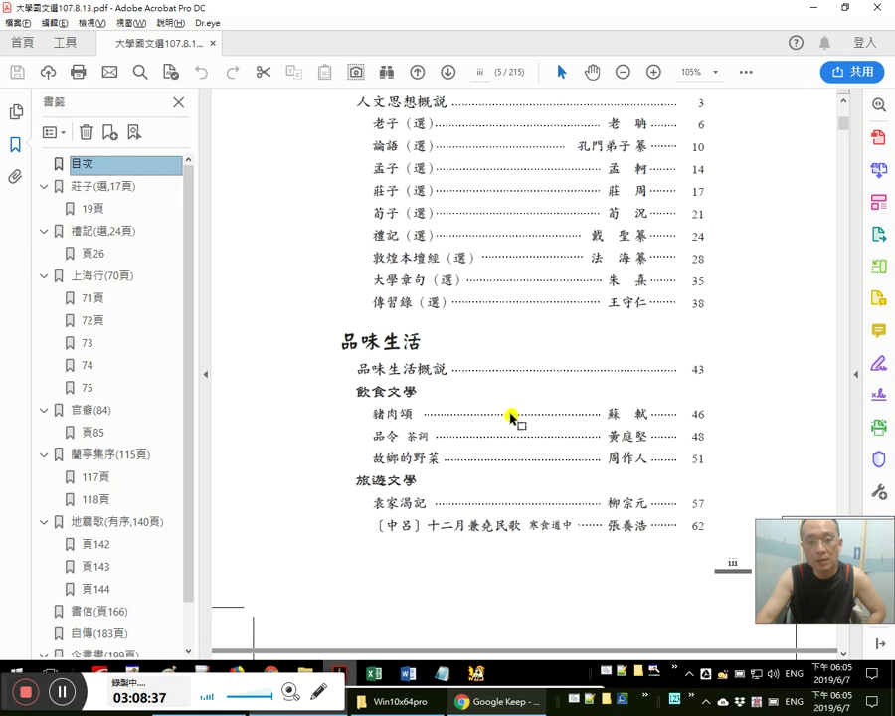
{"action": "scroll", "coordinate": [511, 422], "scroll_direction": "down", "scroll_amount": 2}
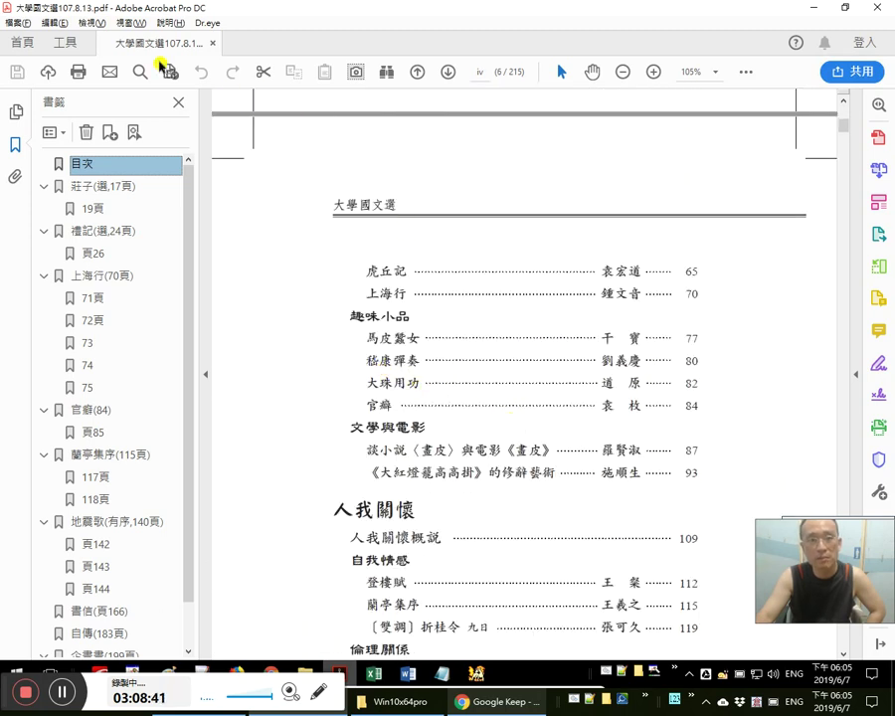
{"action": "left_click", "coordinate": [483, 75]}
{"action": "type", "text": "1"}
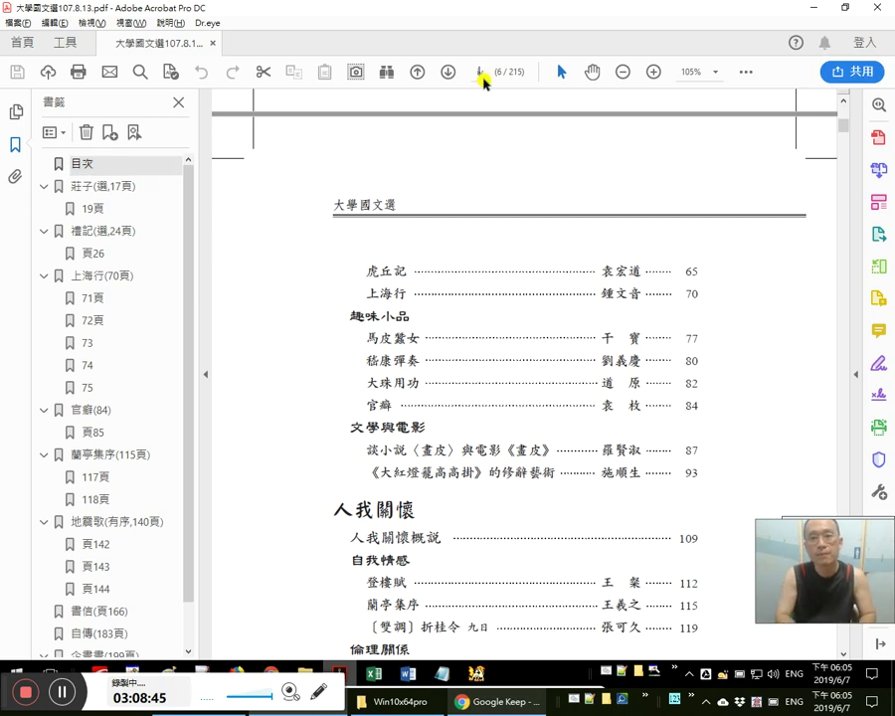
{"action": "type", "text": "0"}
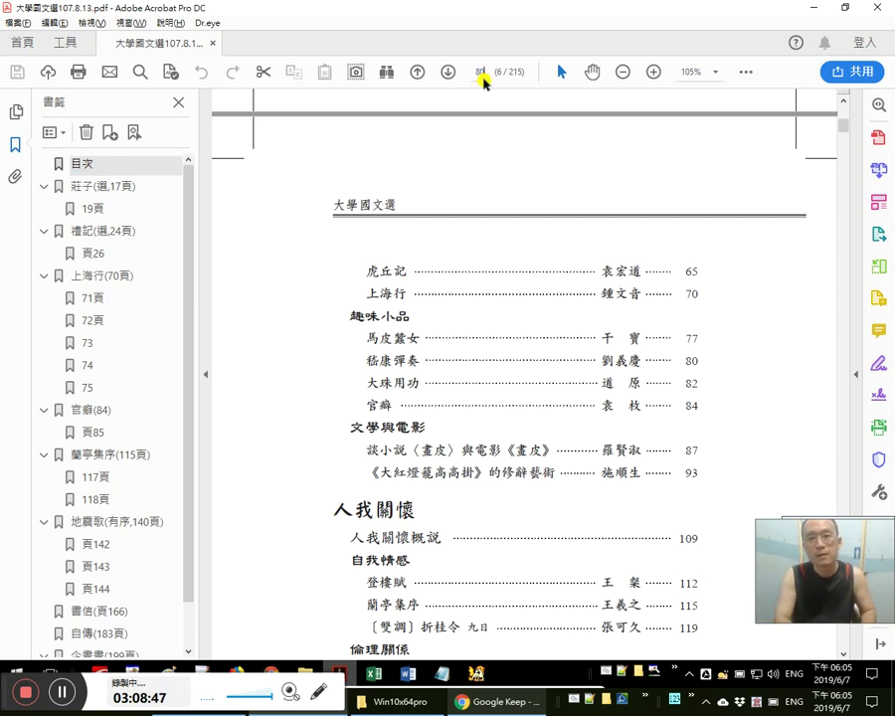
{"action": "key", "text": "Return"}
{"action": "scroll", "coordinate": [361, 406], "scroll_direction": "down", "scroll_amount": 1}
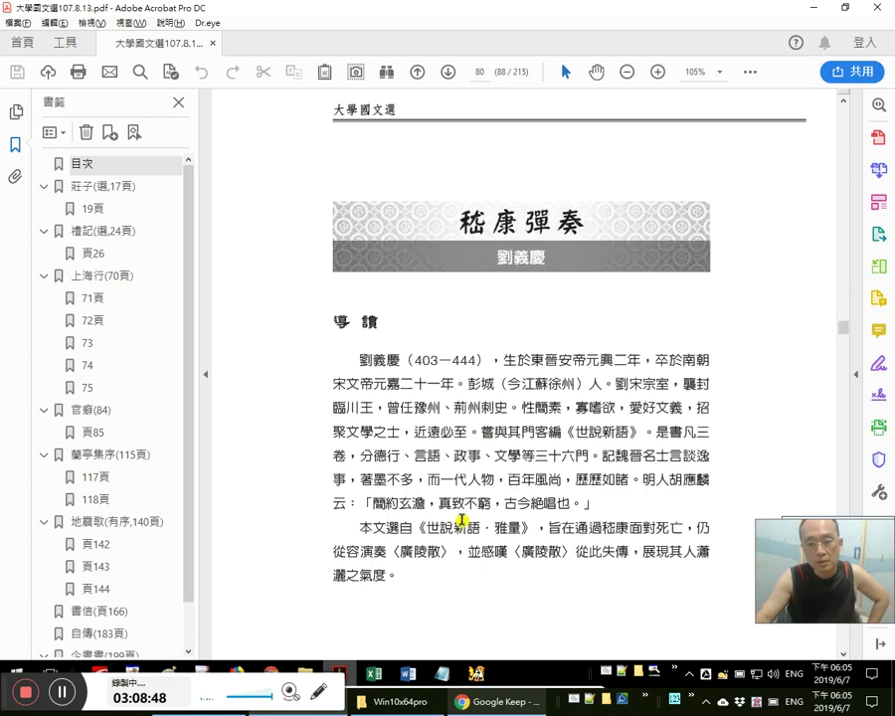
Switch to LINE, open the member list of the 國文教學 group and briefly magnify the second member's entry
{"action": "left_click", "coordinate": [702, 700]}
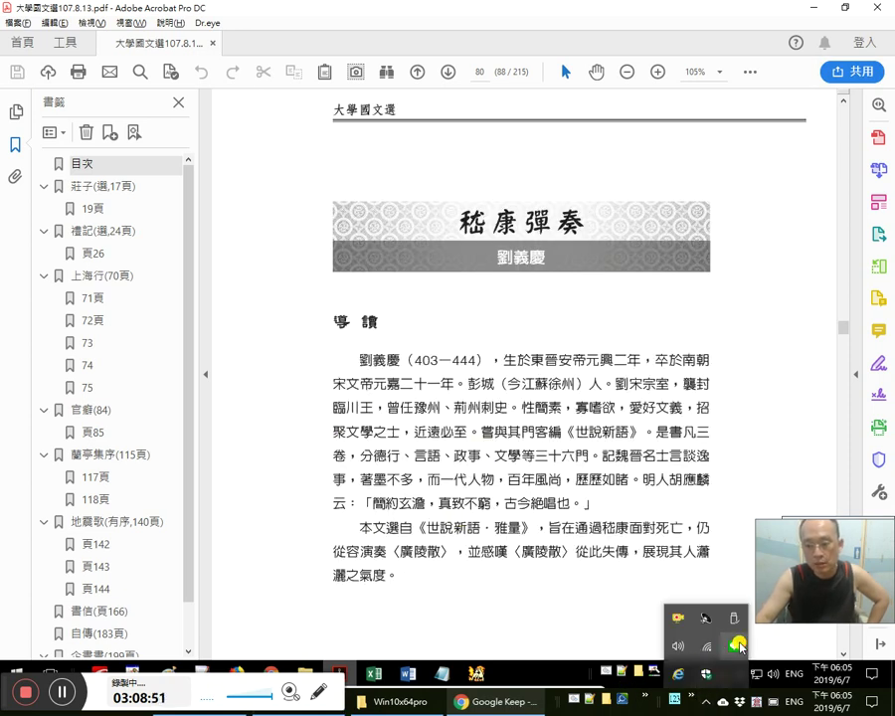
{"action": "left_click", "coordinate": [738, 646]}
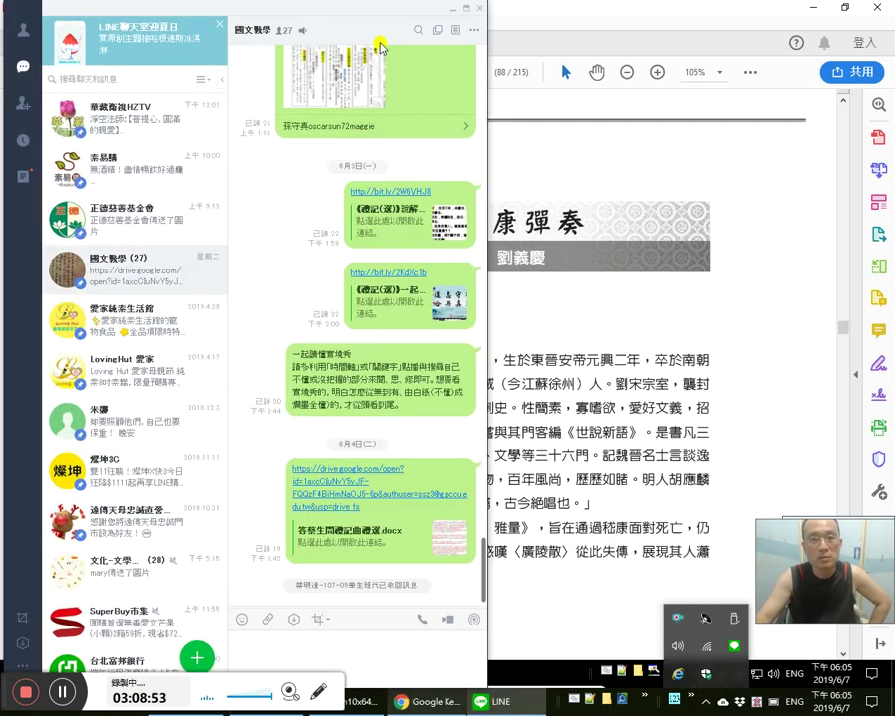
{"action": "left_click", "coordinate": [475, 29]}
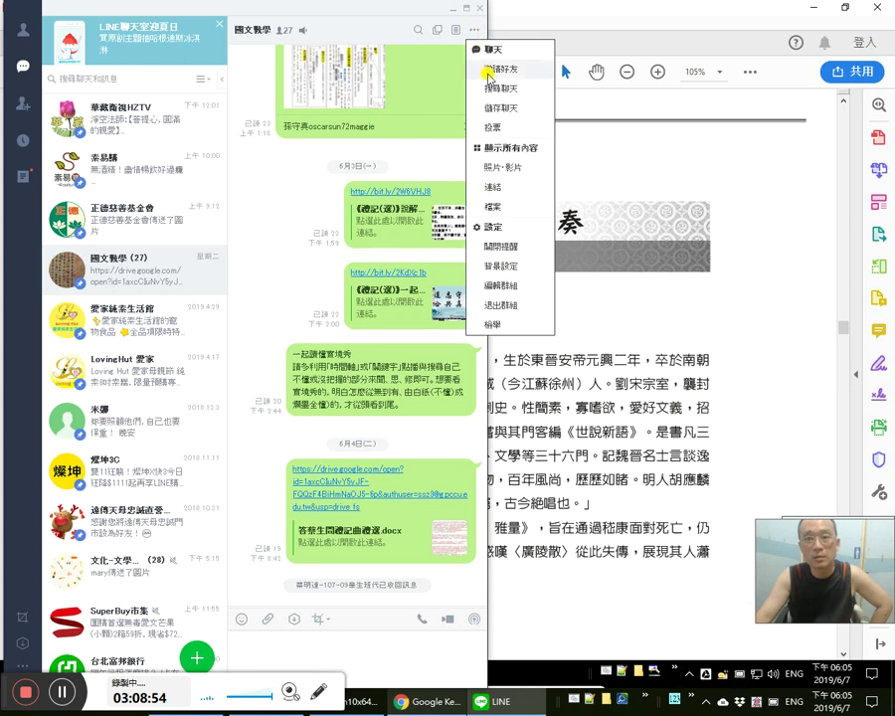
{"action": "left_click", "coordinate": [514, 285]}
{"action": "left_click", "coordinate": [550, 116]}
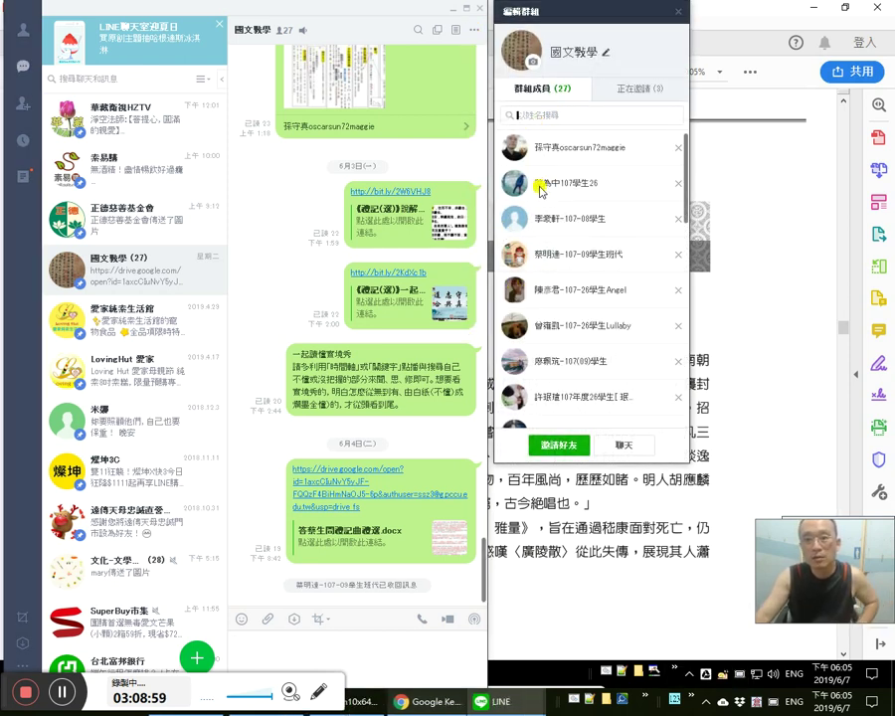
{"action": "key", "text": "super+plus"}
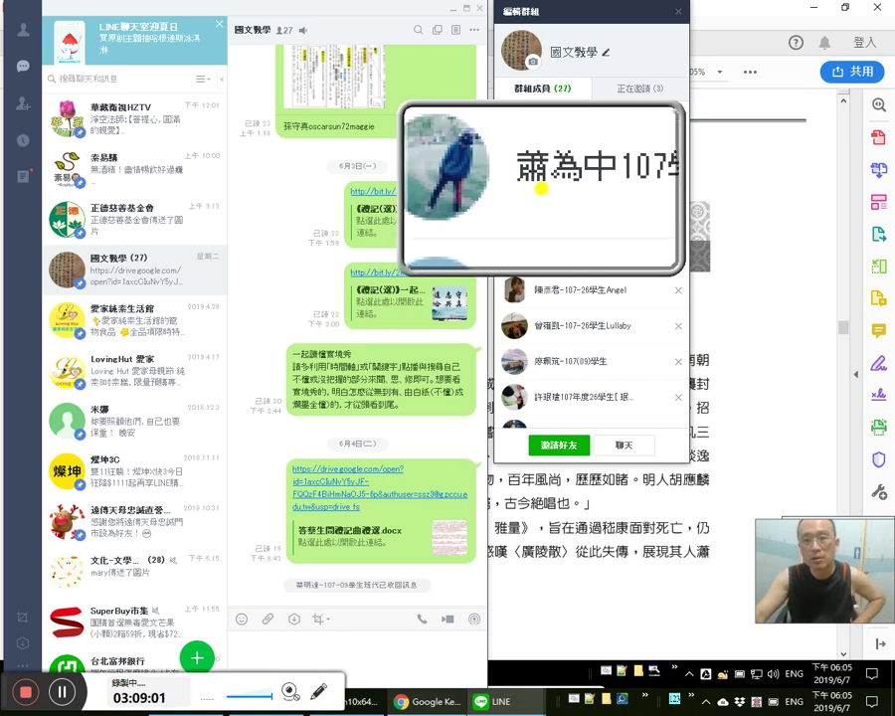
{"action": "key", "text": "super+minus"}
{"action": "key", "text": "super+minus"}
{"action": "key", "text": "super+minus"}
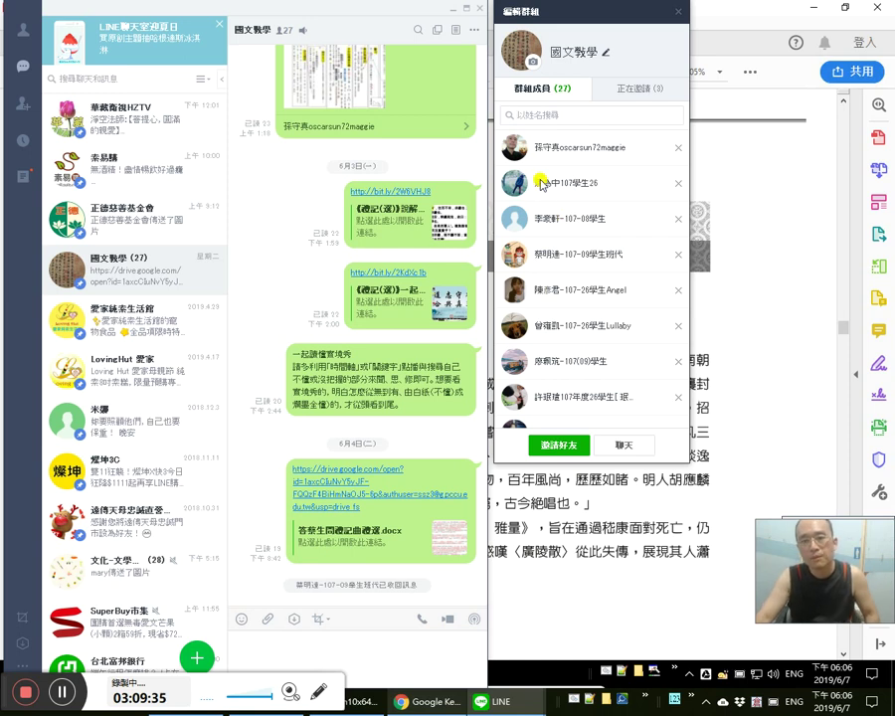
Open the chat with the second group member, look back through its messages and close LINE
{"action": "left_click", "coordinate": [529, 187]}
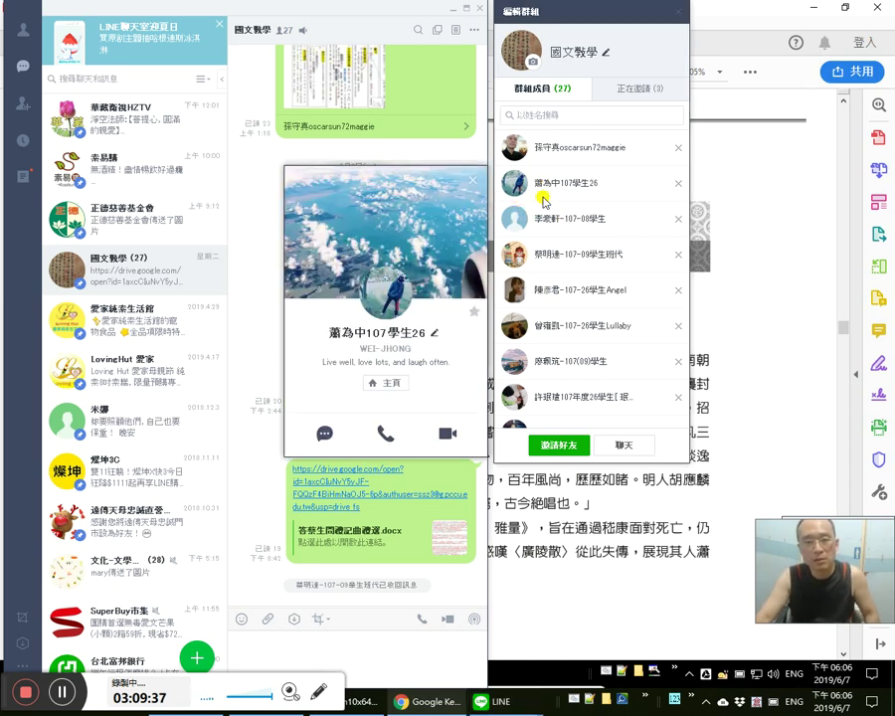
{"action": "left_click", "coordinate": [324, 434]}
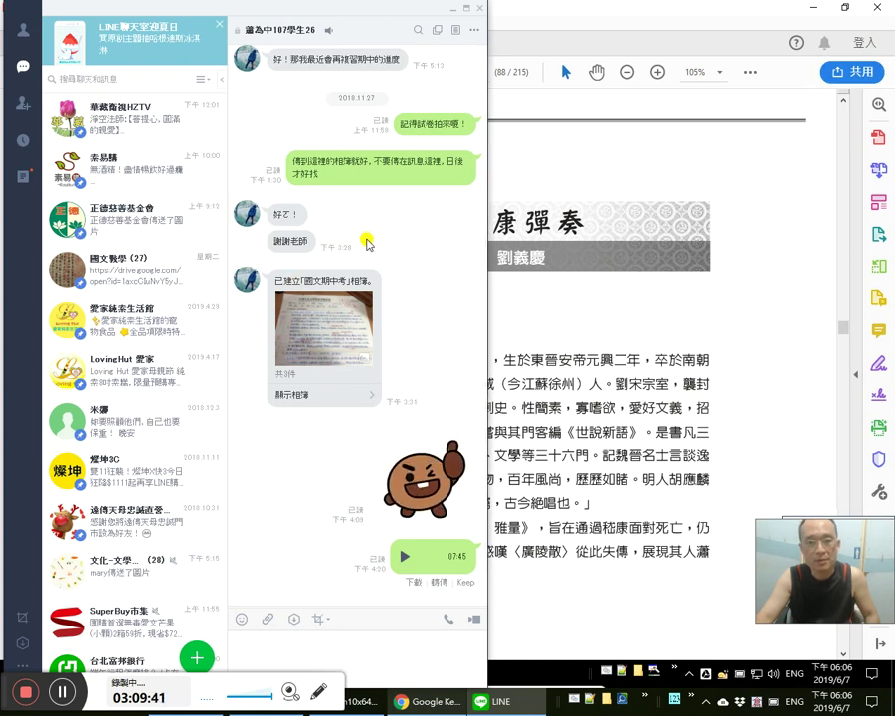
{"action": "scroll", "coordinate": [405, 283], "scroll_direction": "up", "scroll_amount": 1}
{"action": "scroll", "coordinate": [405, 283], "scroll_direction": "up", "scroll_amount": 2}
{"action": "left_click", "coordinate": [479, 8]}
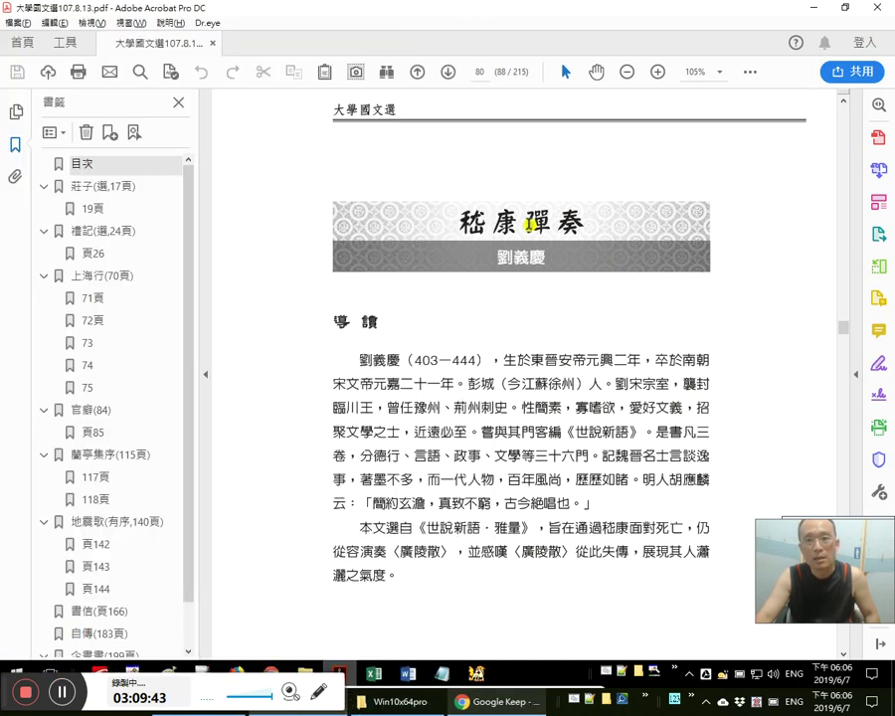
Go to the 文本 section on page 81 and select the character 靳 in 吾靳固不與
{"action": "scroll", "coordinate": [507, 400], "scroll_direction": "down", "scroll_amount": 5}
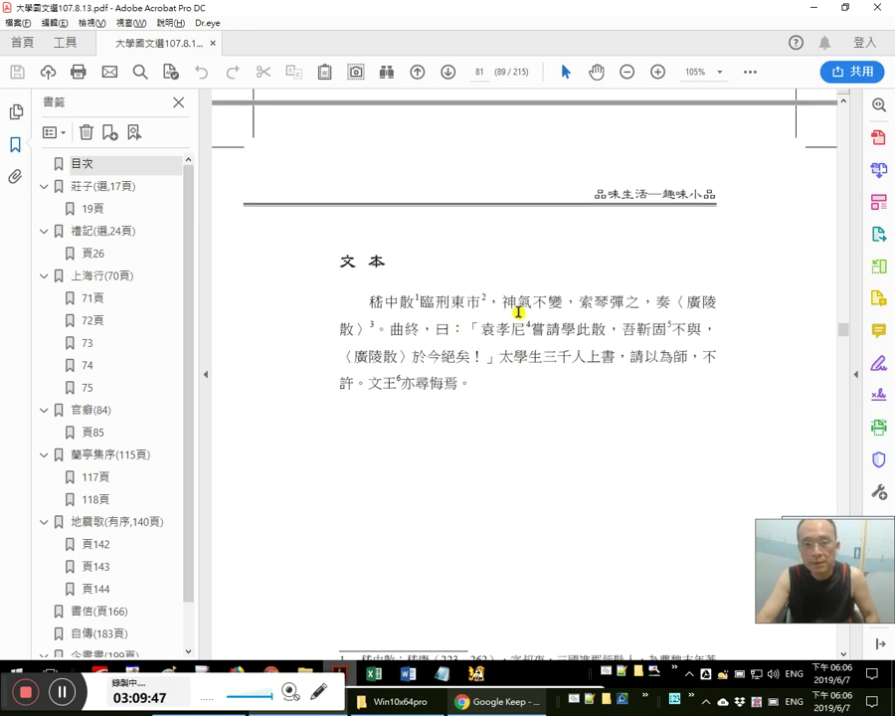
{"action": "double_click", "coordinate": [645, 330]}
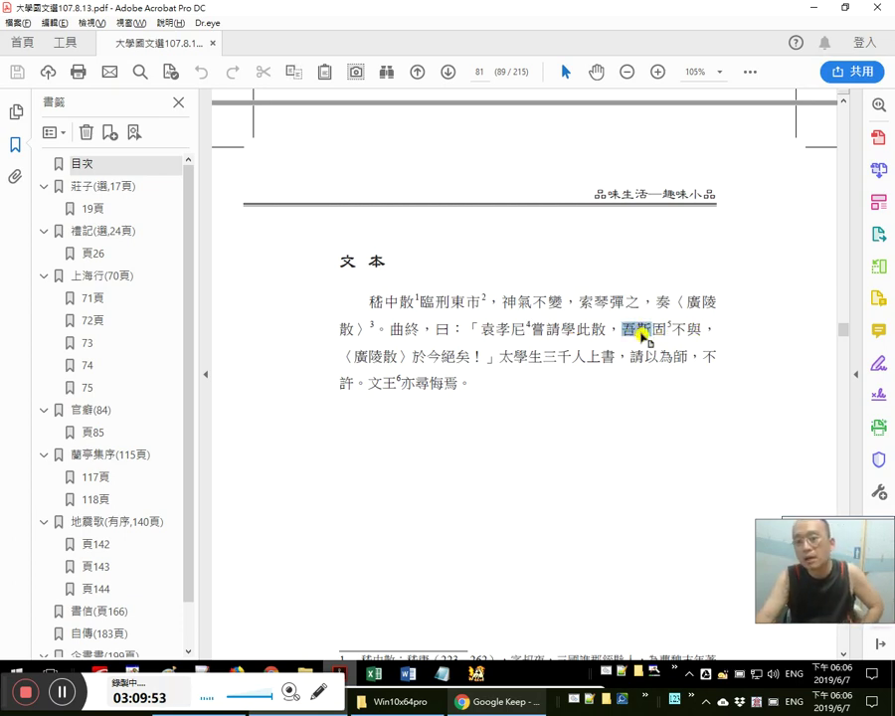
{"action": "left_click", "coordinate": [775, 122]}
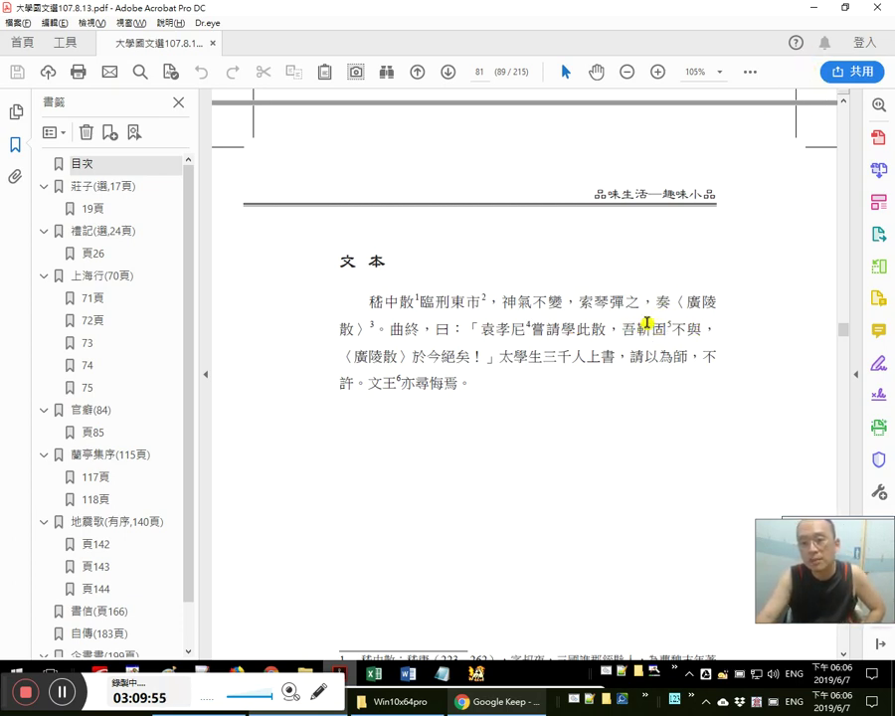
{"action": "left_click_drag", "start_coordinate": [639, 330], "coordinate": [652, 330]}
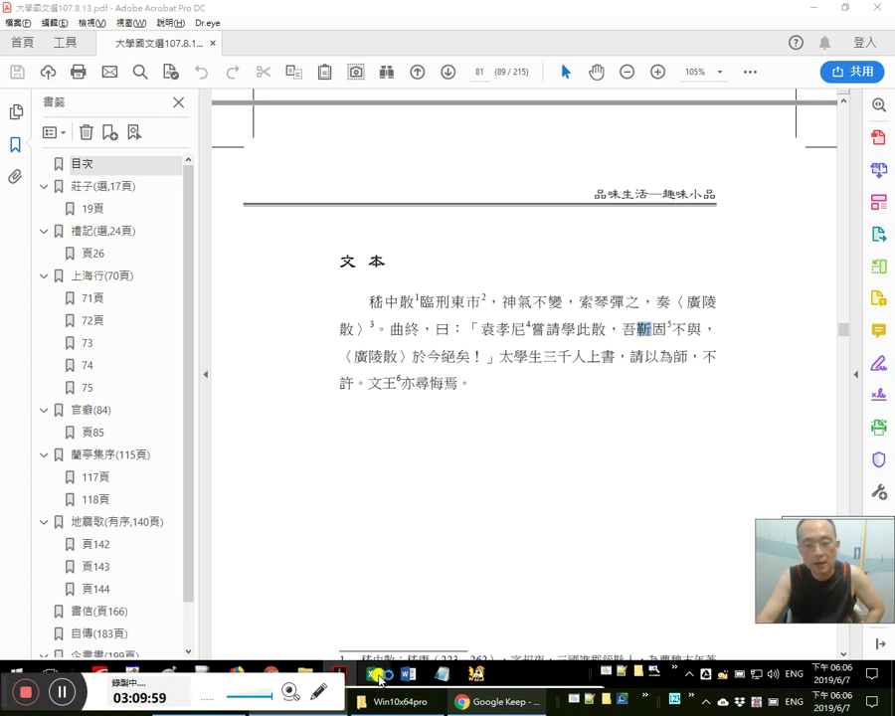
Start Excel on the remote desktop, open the workbook 國文(26)學生清單-週二12節-賢 0206 - 下學期 and maximize it
{"action": "left_click", "coordinate": [381, 680]}
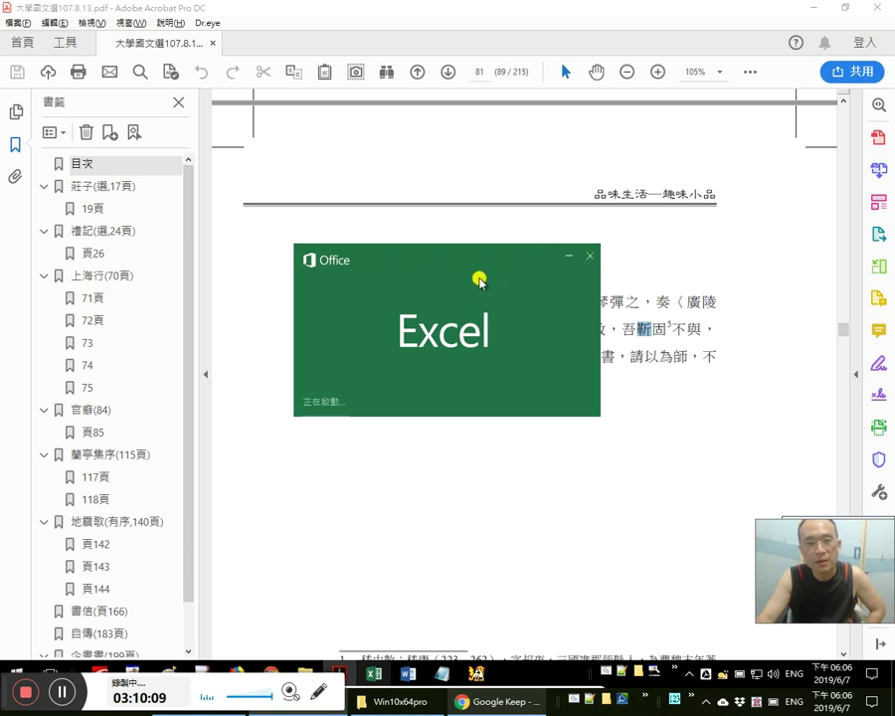
{"action": "mouse_move", "coordinate": [492, 5]}
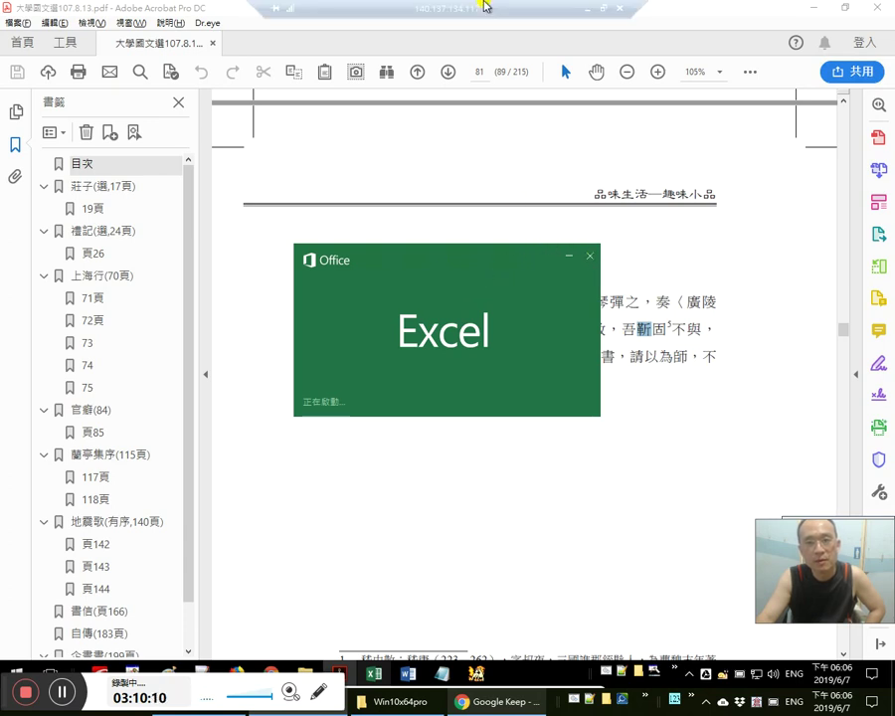
{"action": "left_click", "coordinate": [595, 8]}
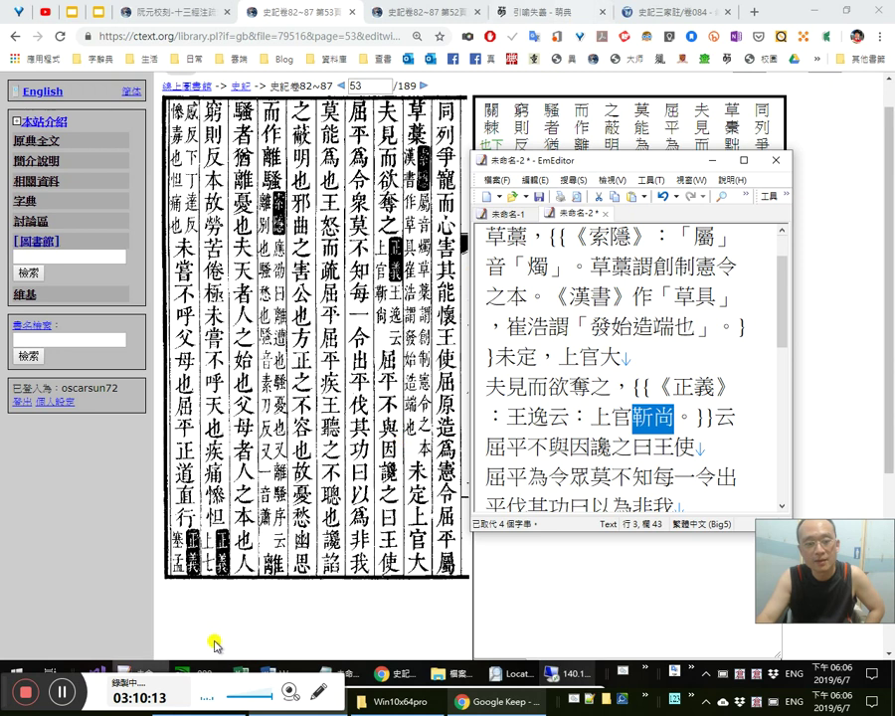
{"action": "left_click", "coordinate": [567, 674]}
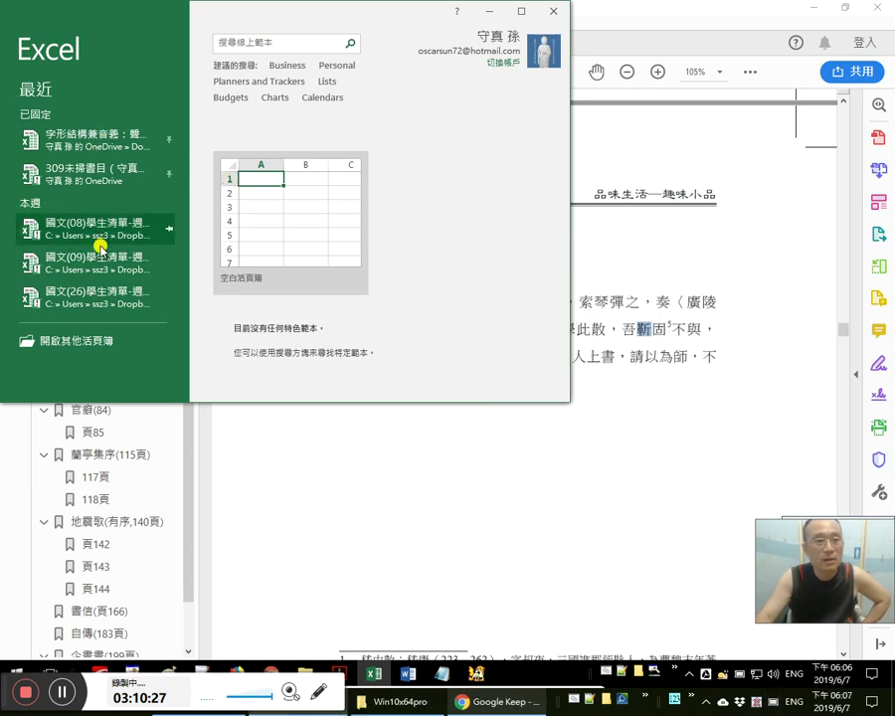
{"action": "left_click", "coordinate": [105, 295]}
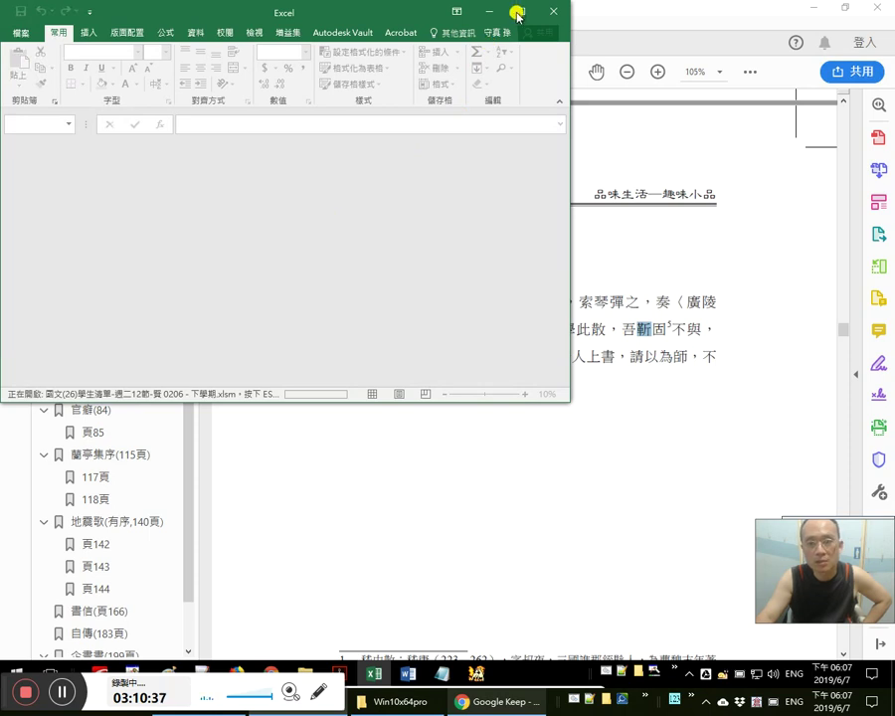
{"action": "left_click", "coordinate": [834, 701]}
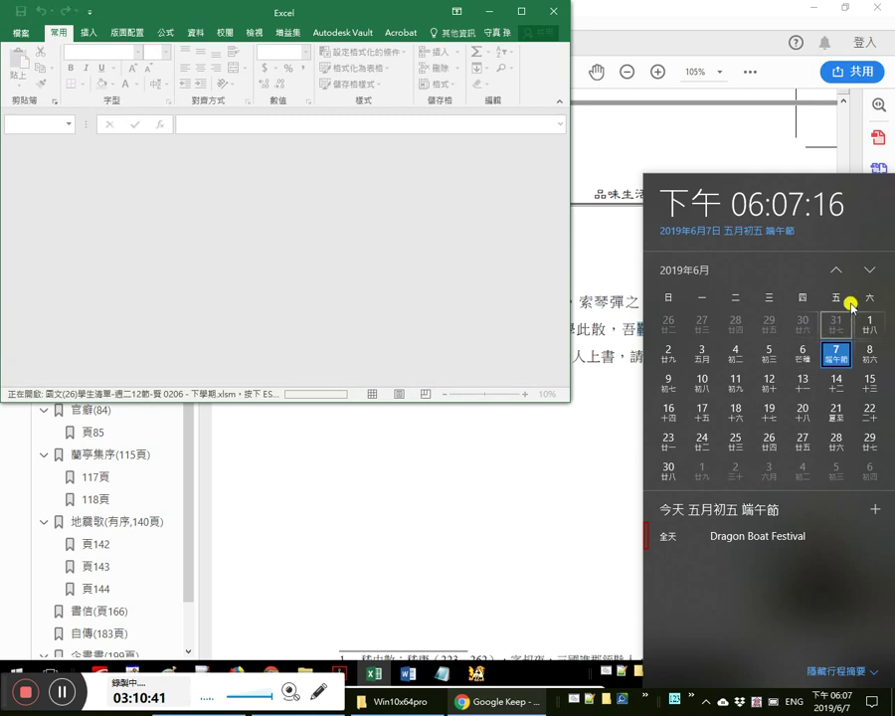
{"action": "left_click", "coordinate": [529, 24]}
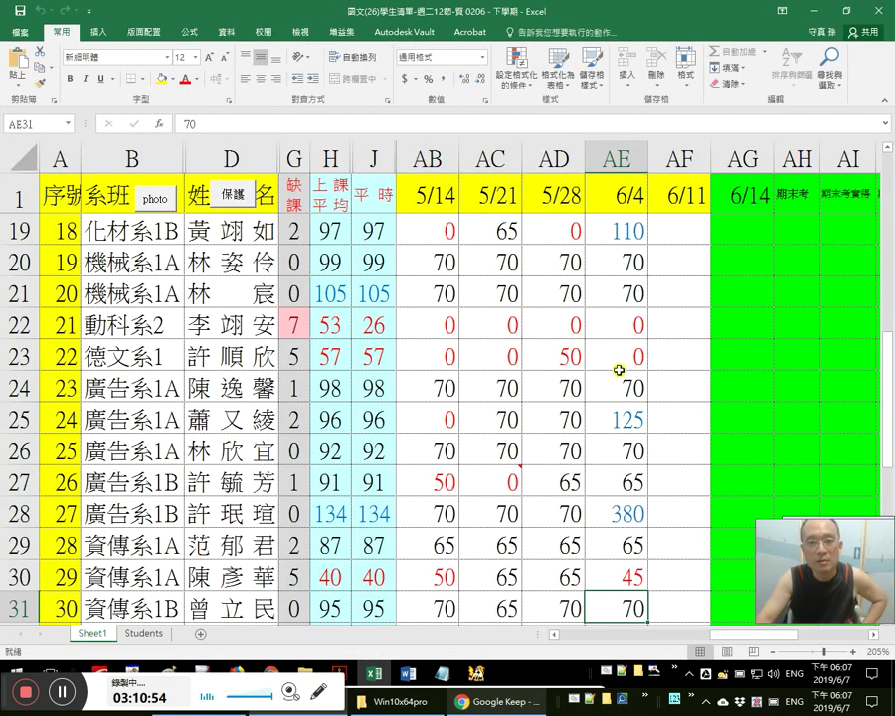
Examine the students' scores in the 6/4 column from the lower rows up to the first row
{"action": "left_click", "coordinate": [627, 364]}
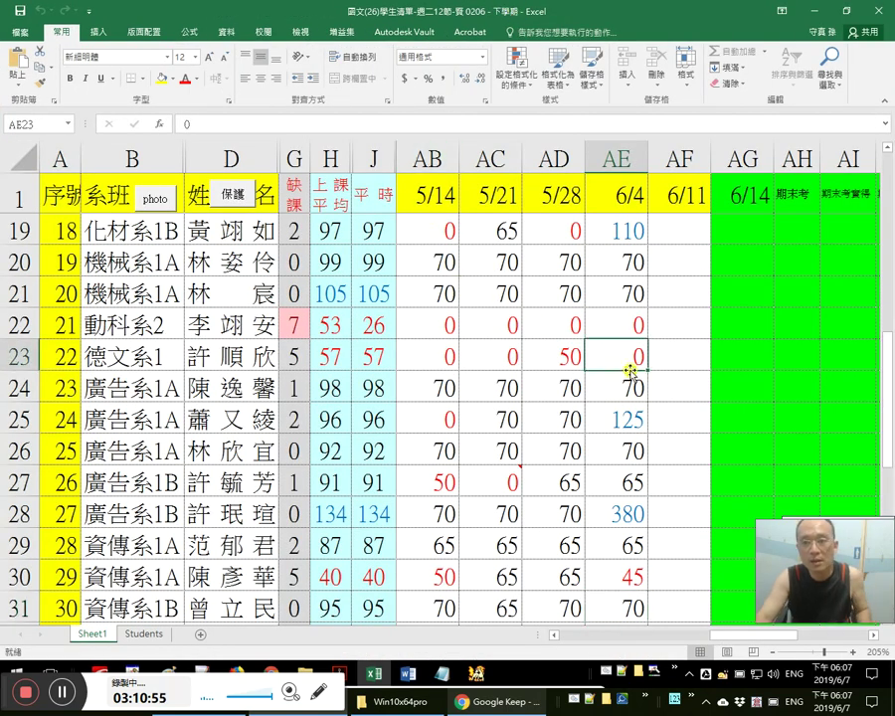
{"action": "scroll", "coordinate": [627, 370], "scroll_direction": "down", "scroll_amount": 3}
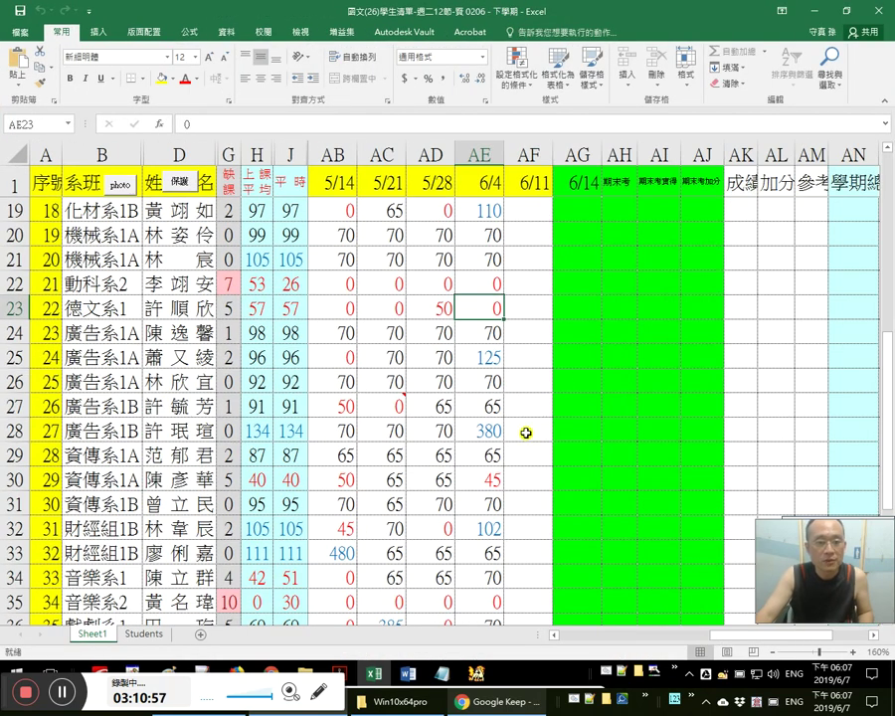
{"action": "scroll", "coordinate": [526, 430], "scroll_direction": "down", "scroll_amount": 1}
{"action": "scroll", "coordinate": [508, 427], "scroll_direction": "up", "scroll_amount": 7}
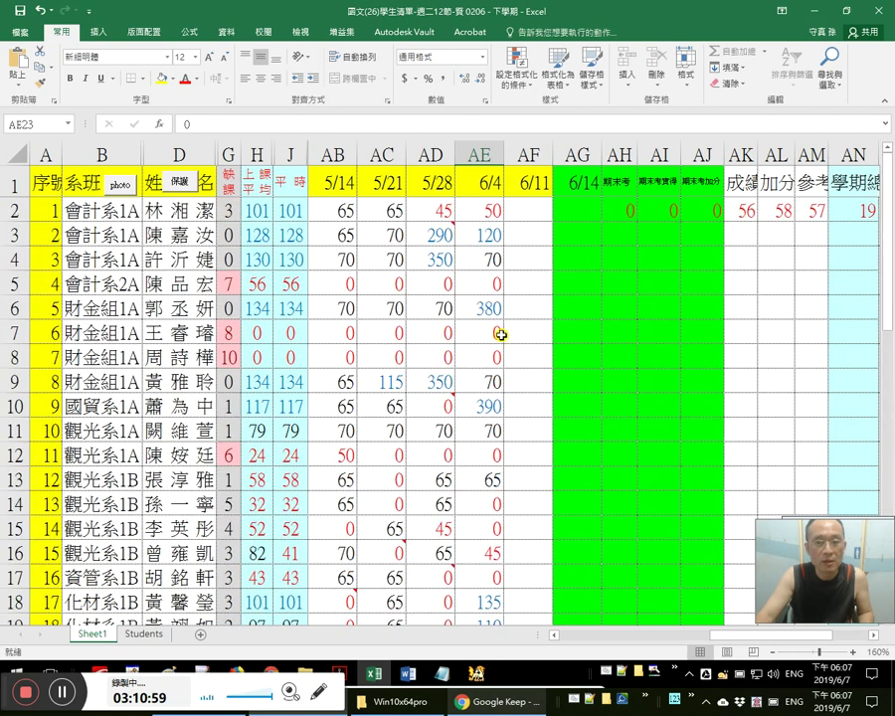
Compare the 6/4 scores in rows 6 and 10 with those of the surrounding and lower rows
{"action": "left_click", "coordinate": [480, 313]}
{"action": "left_click", "coordinate": [479, 414]}
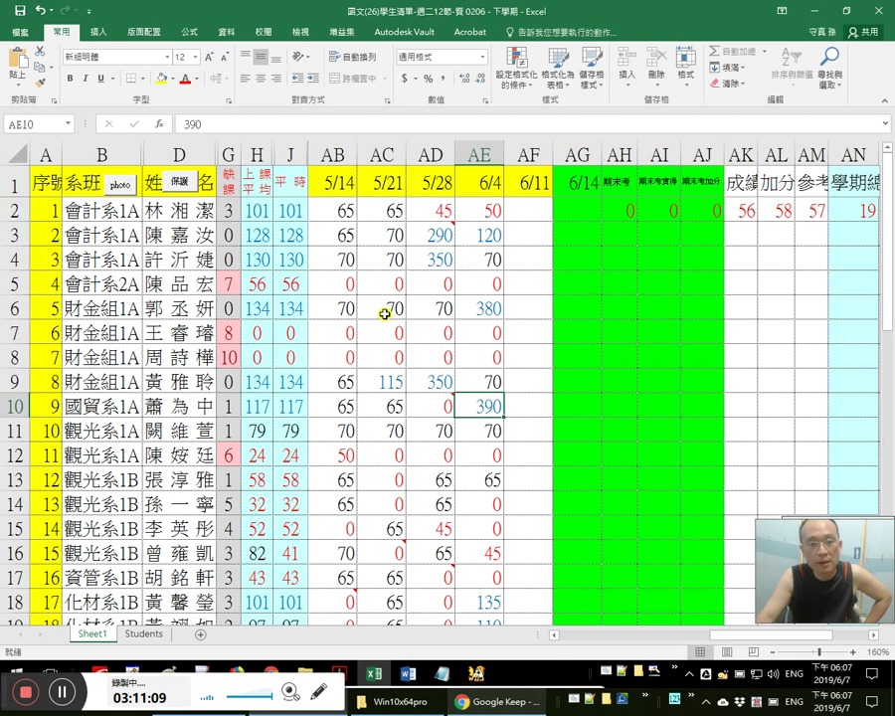
{"action": "left_click", "coordinate": [491, 310]}
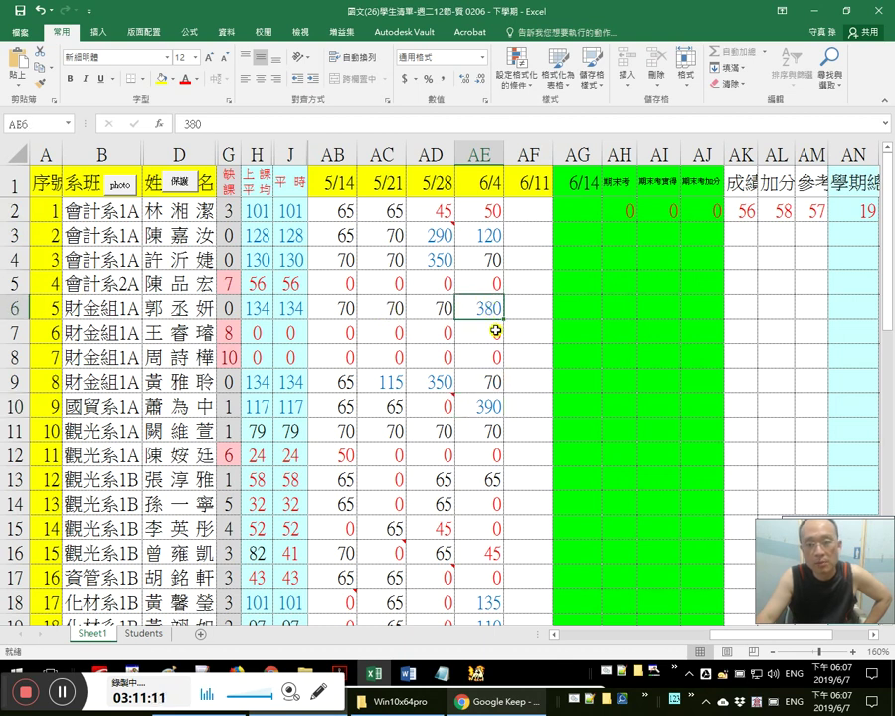
{"action": "left_click", "coordinate": [487, 409]}
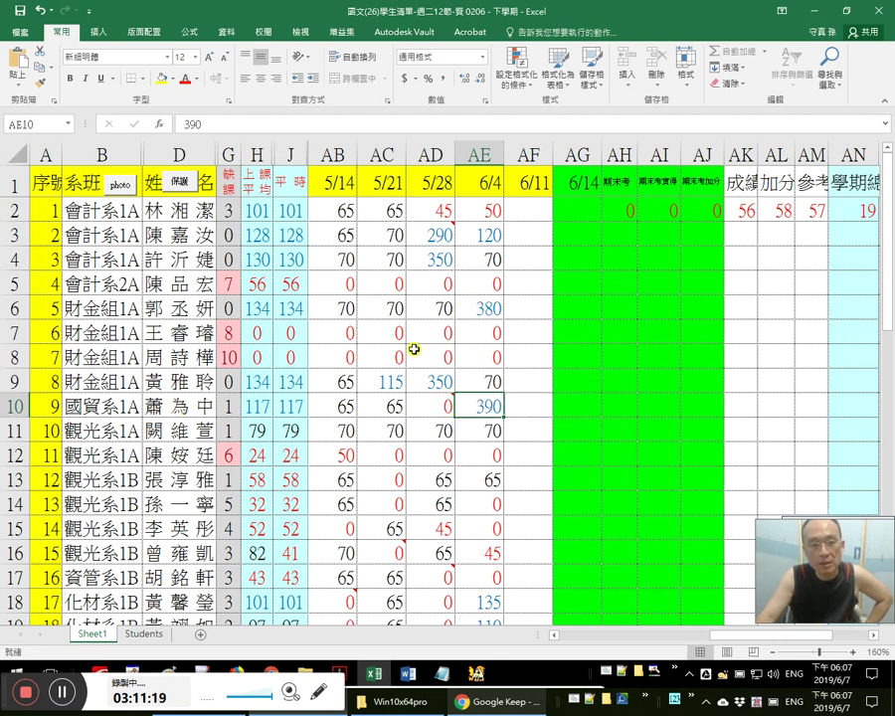
{"action": "scroll", "coordinate": [399, 576], "scroll_direction": "down", "scroll_amount": 1}
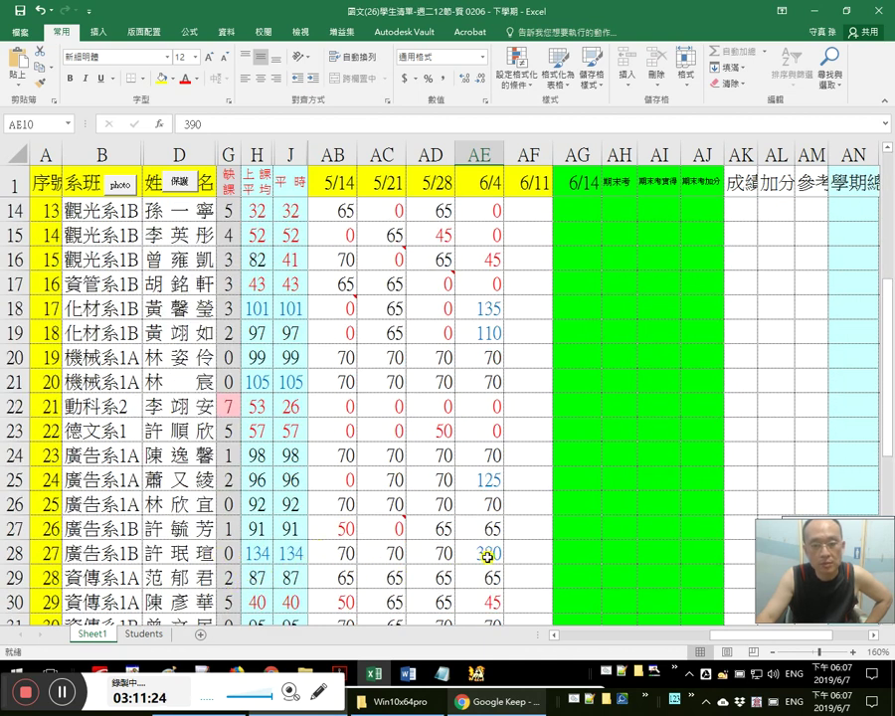
{"action": "scroll", "coordinate": [504, 422], "scroll_direction": "up", "scroll_amount": 3}
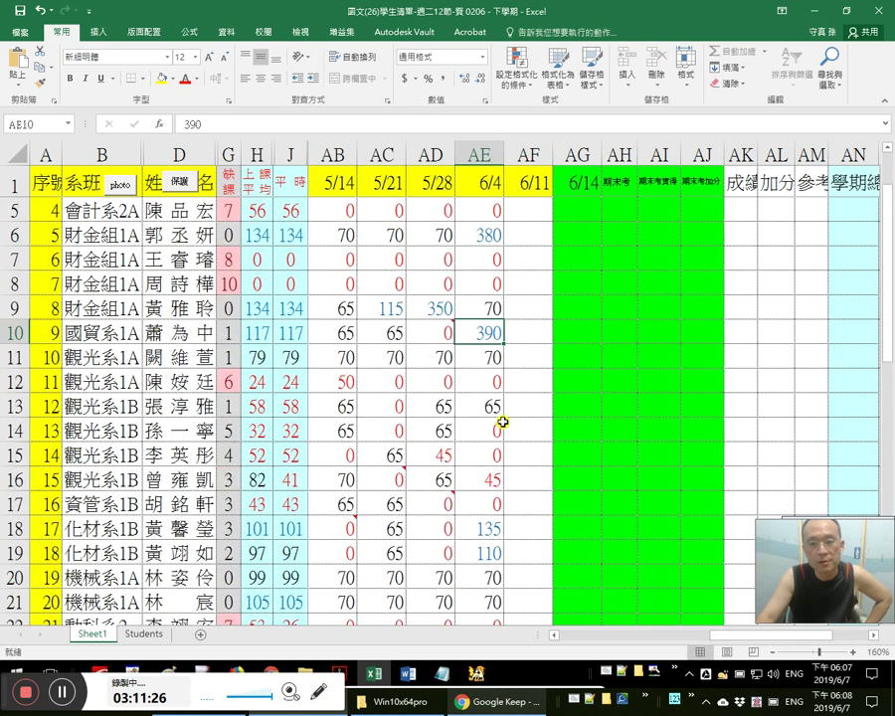
{"action": "left_click", "coordinate": [493, 255]}
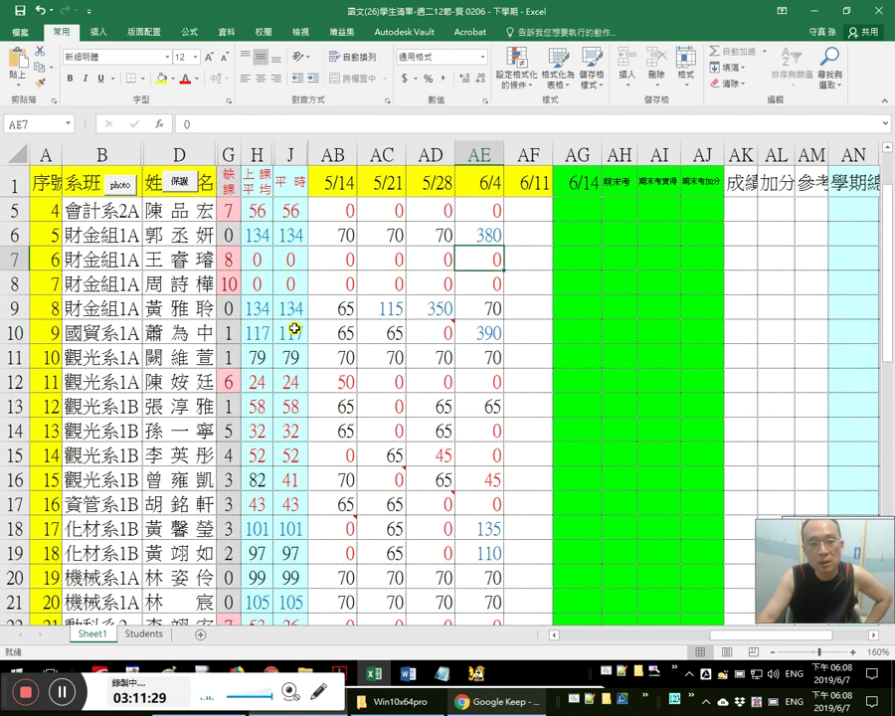
{"action": "left_click", "coordinate": [483, 336]}
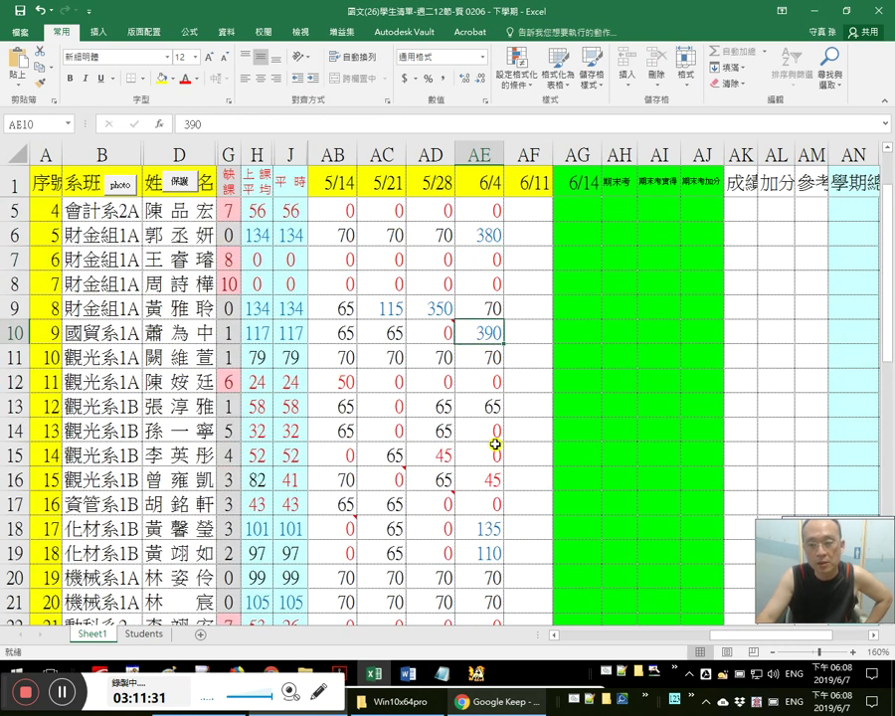
{"action": "scroll", "coordinate": [457, 383], "scroll_direction": "down", "scroll_amount": 1}
{"action": "scroll", "coordinate": [475, 354], "scroll_direction": "up", "scroll_amount": 1}
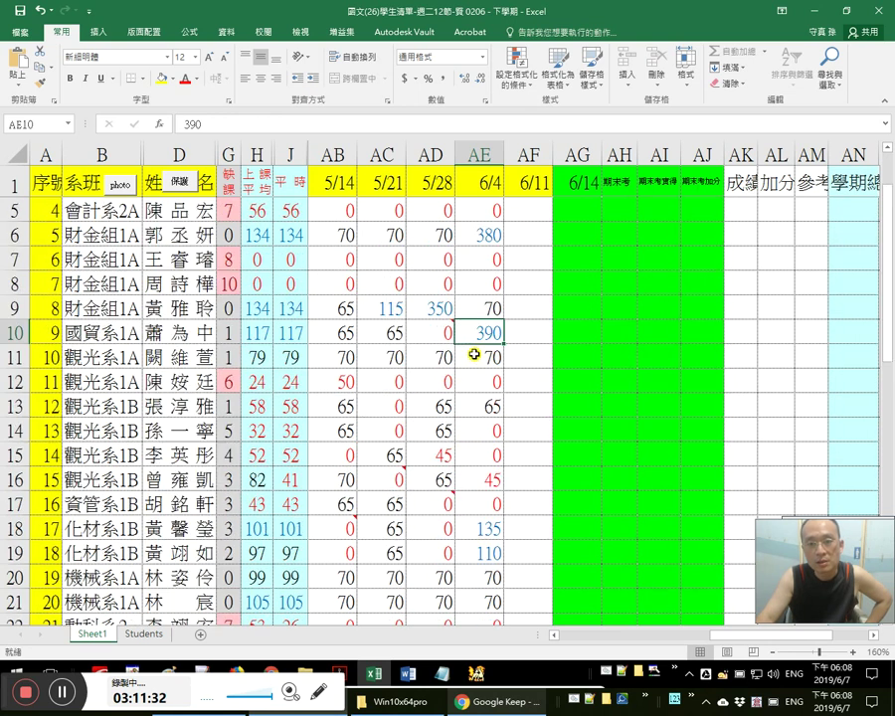
{"action": "scroll", "coordinate": [450, 339], "scroll_direction": "up", "scroll_amount": 1}
Check the 5/28 scores in rows 7 and 10 and read the comment attached to the row 10 score
{"action": "left_click", "coordinate": [422, 332]}
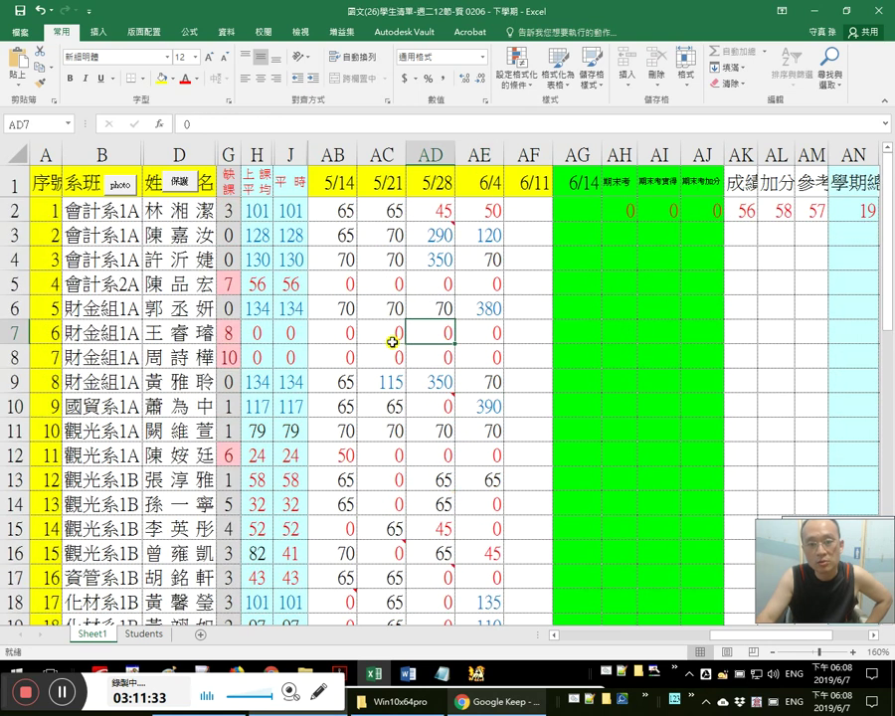
{"action": "left_click", "coordinate": [423, 406]}
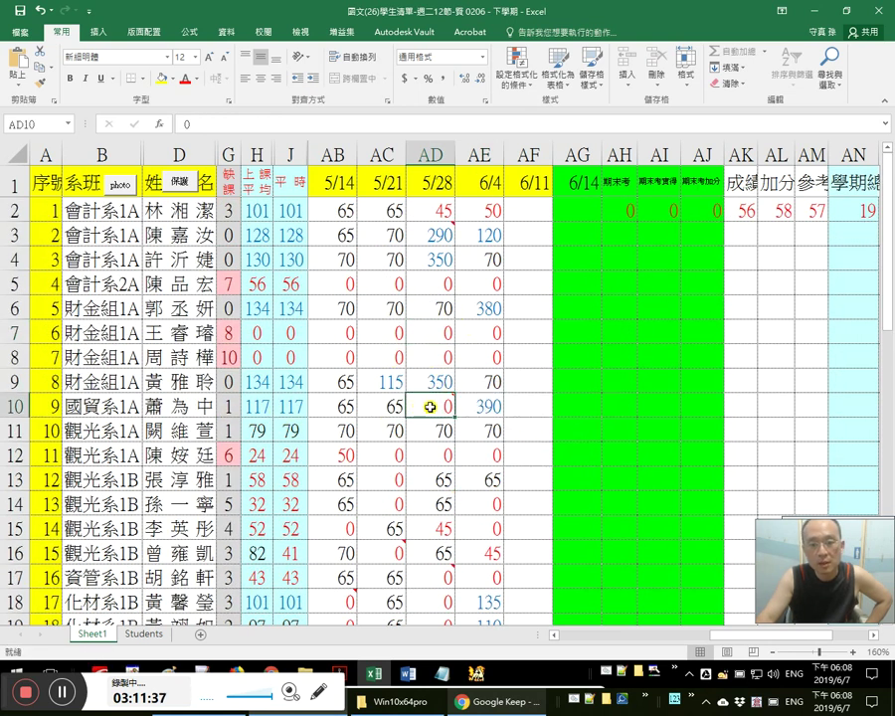
{"action": "mouse_move", "coordinate": [433, 407]}
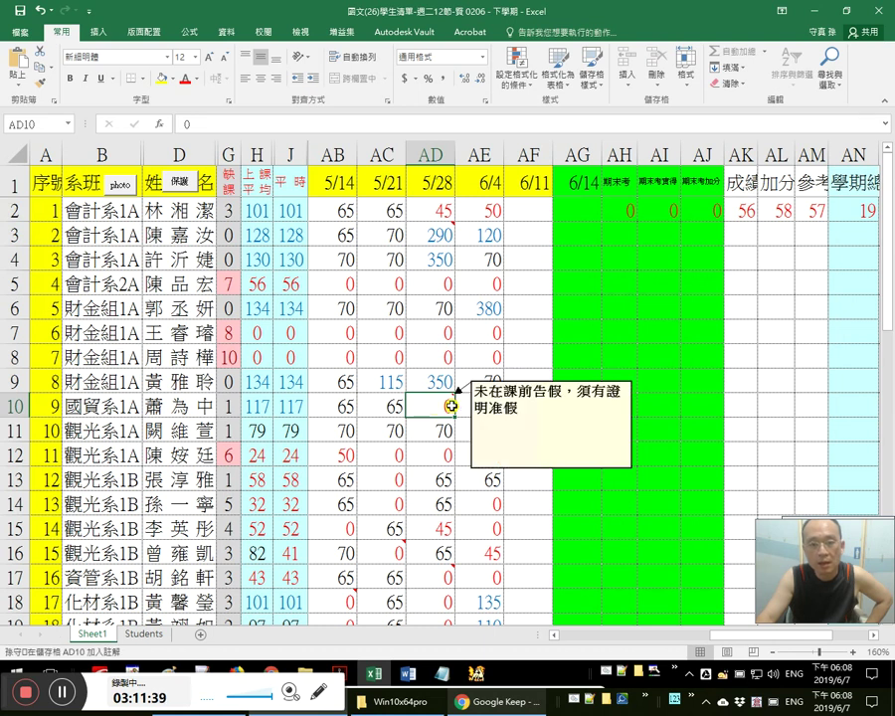
{"action": "left_click", "coordinate": [461, 402]}
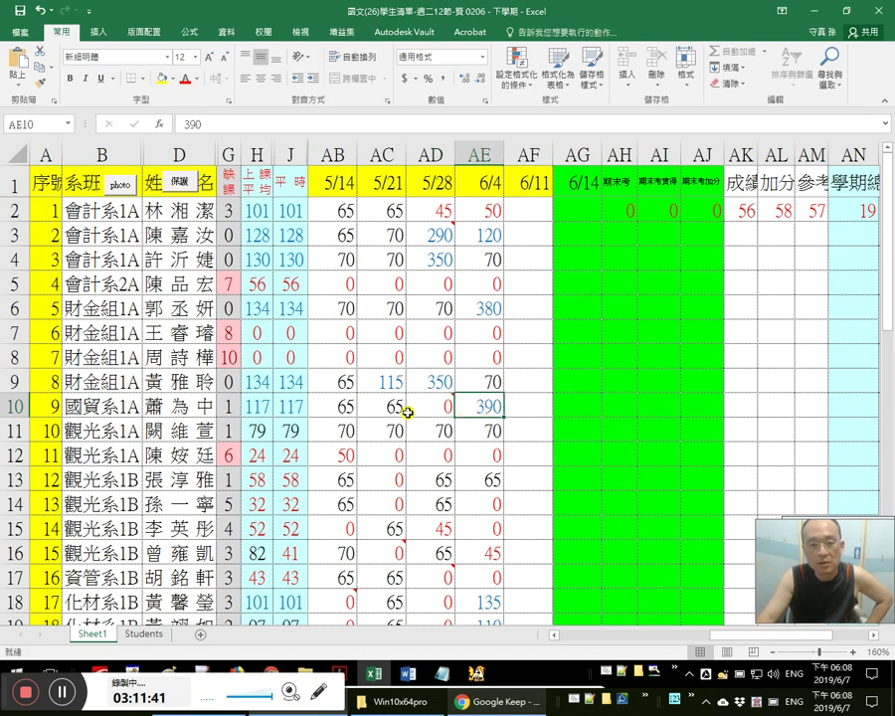
{"action": "left_click", "coordinate": [436, 408]}
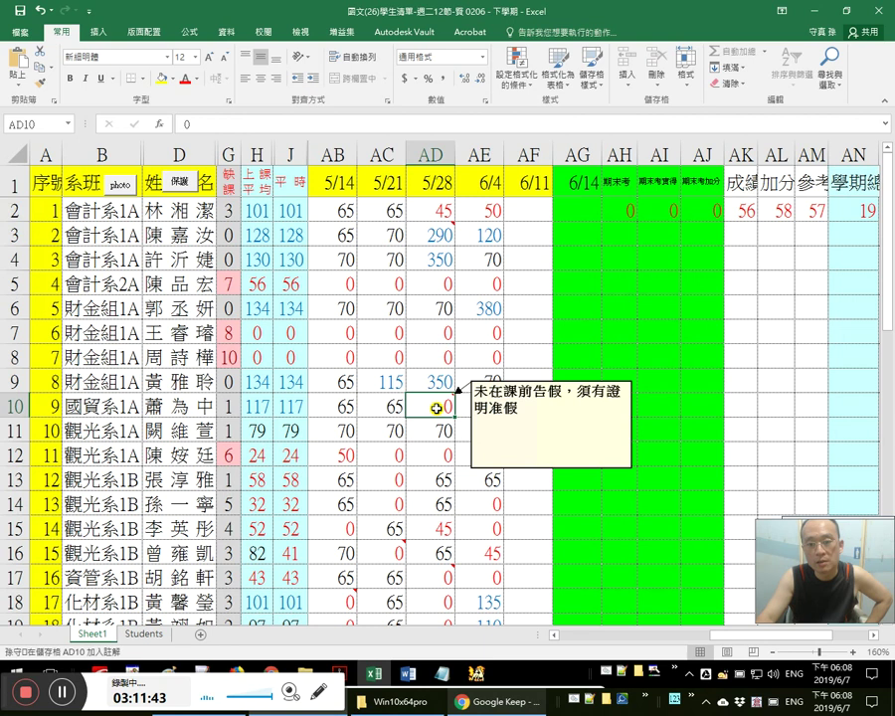
{"action": "left_click", "coordinate": [476, 402]}
{"action": "left_click", "coordinate": [424, 400]}
Examine row 10 across the class dates, back to the February and March columns and forward to the final-exam columns
{"action": "key", "text": "Left"}
{"action": "key", "text": "Left"}
{"action": "key", "text": "Left"}
{"action": "key", "text": "Left"}
{"action": "key", "text": "Left"}
{"action": "key", "text": "Left"}
{"action": "key", "text": "Left"}
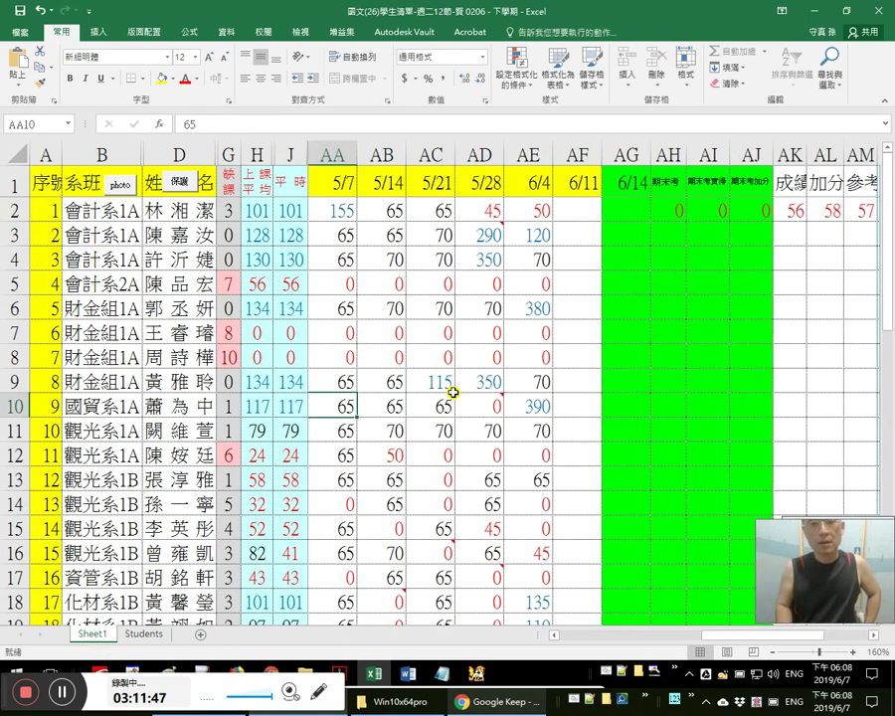
{"action": "key", "text": "Left"}
{"action": "key", "text": "Left"}
{"action": "key", "text": "Left"}
{"action": "key", "text": "Left"}
{"action": "key", "text": "Left"}
{"action": "key", "text": "Right"}
{"action": "key", "text": "Right"}
{"action": "key", "text": "Right"}
{"action": "key", "text": "Right"}
{"action": "key", "text": "Right"}
{"action": "key", "text": "Left"}
{"action": "key", "text": "Left"}
{"action": "key", "text": "Right"}
{"action": "key", "text": "Right"}
{"action": "key", "text": "Right"}
{"action": "key", "text": "Right"}
{"action": "key", "text": "Right"}
{"action": "key", "text": "Right"}
{"action": "key", "text": "Right"}
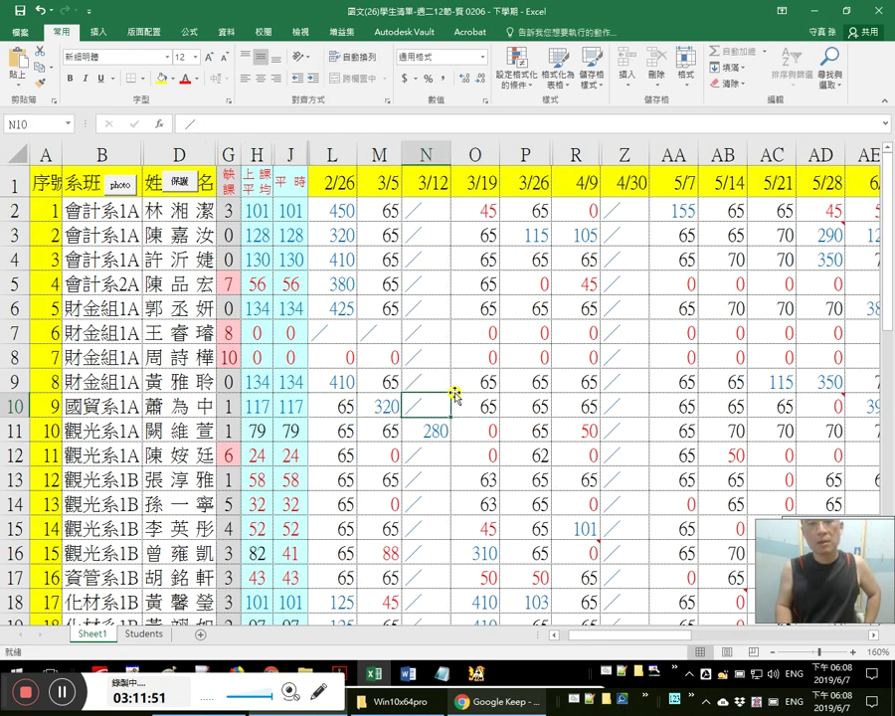
{"action": "key", "text": "Right"}
{"action": "key", "text": "Right"}
{"action": "key", "text": "Right"}
{"action": "key", "text": "Right"}
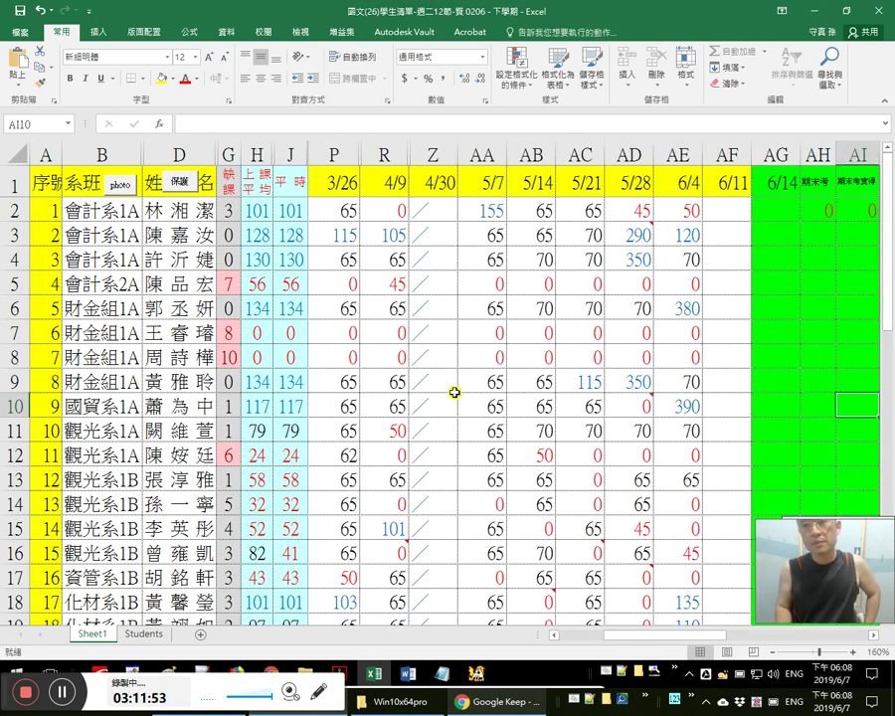
{"action": "key", "text": "Right"}
{"action": "key", "text": "Right"}
{"action": "key", "text": "Right"}
{"action": "key", "text": "Right"}
{"action": "key", "text": "Right"}
{"action": "key", "text": "Right"}
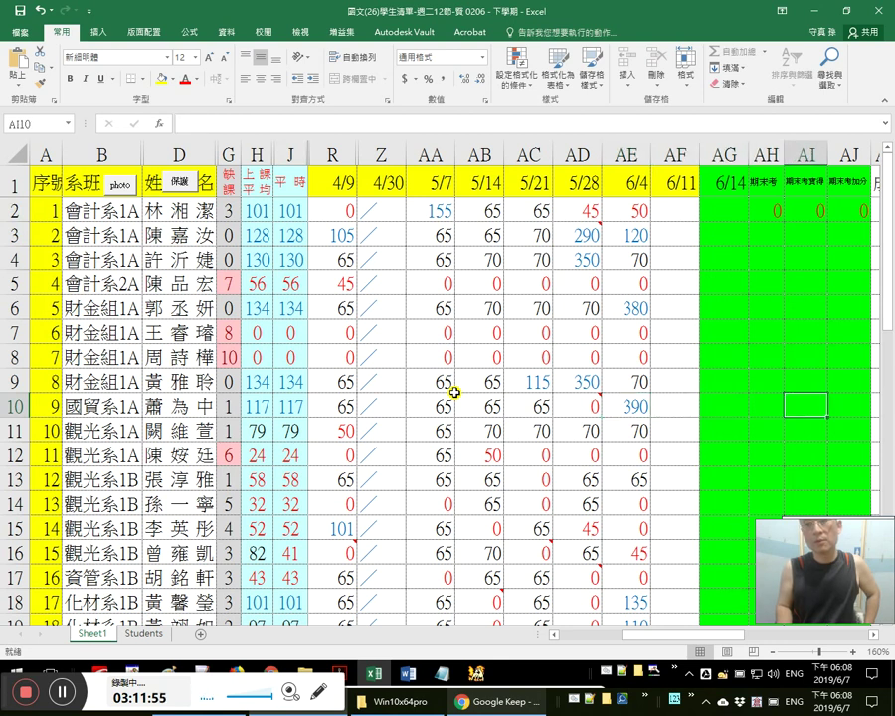
{"action": "key", "text": "Left"}
{"action": "key", "text": "Left"}
{"action": "key", "text": "Left"}
{"action": "key", "text": "Left"}
{"action": "key", "text": "Left"}
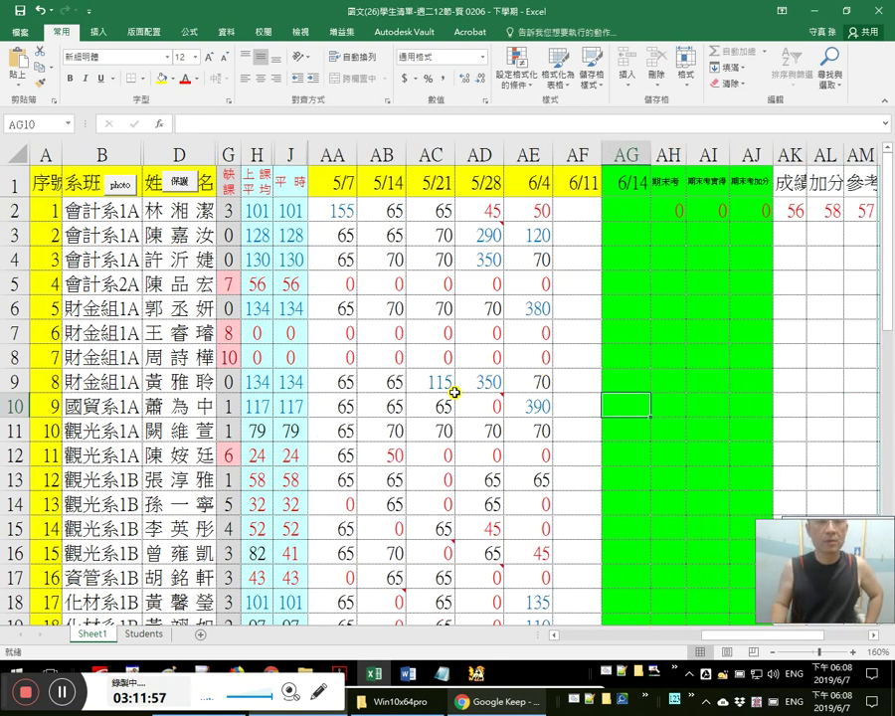
{"action": "key", "text": "Left"}
{"action": "key", "text": "Left"}
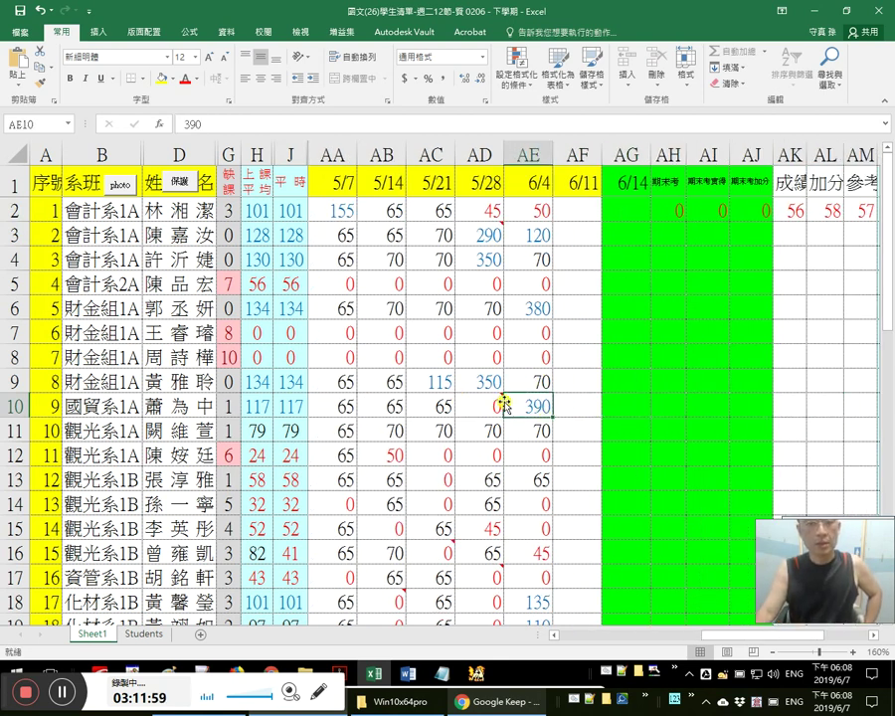
Inspect the 平時 average formula in row 10 and the 5/7 and 5/14 scores in row 11
{"action": "left_click", "coordinate": [292, 406]}
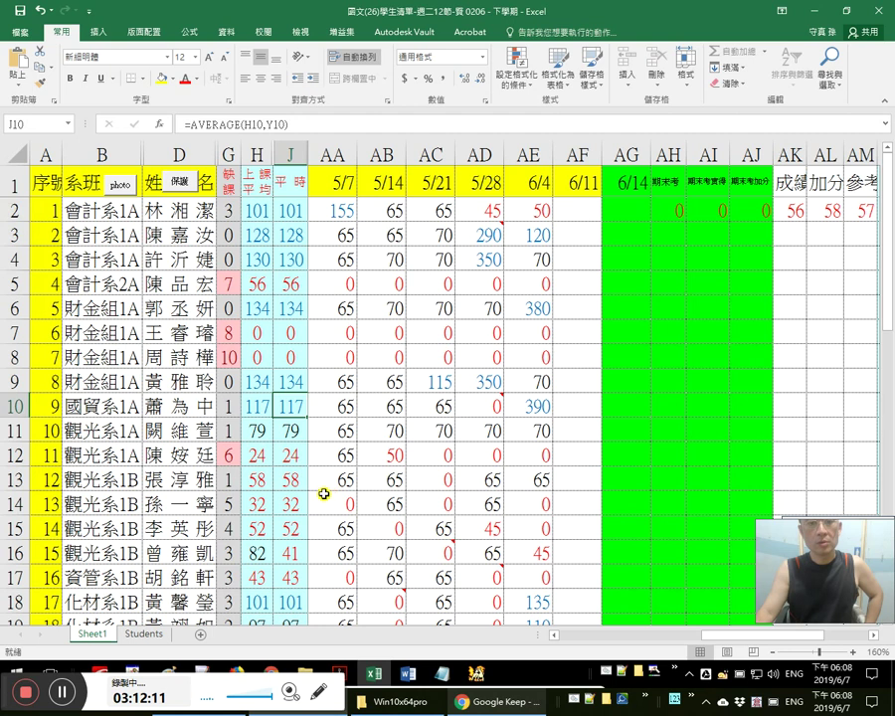
{"action": "left_click", "coordinate": [334, 432]}
{"action": "key", "text": "Right"}
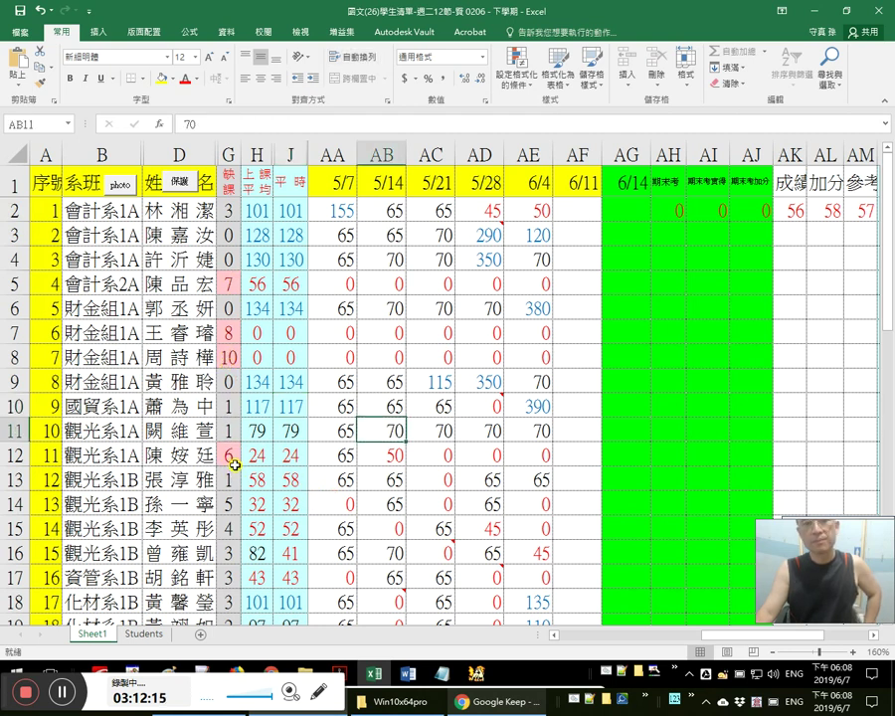
Examine the 缺課 count and the scores by date in row 5, ending in row 10's 6/11 column
{"action": "left_click", "coordinate": [226, 289]}
{"action": "left_click", "coordinate": [464, 286]}
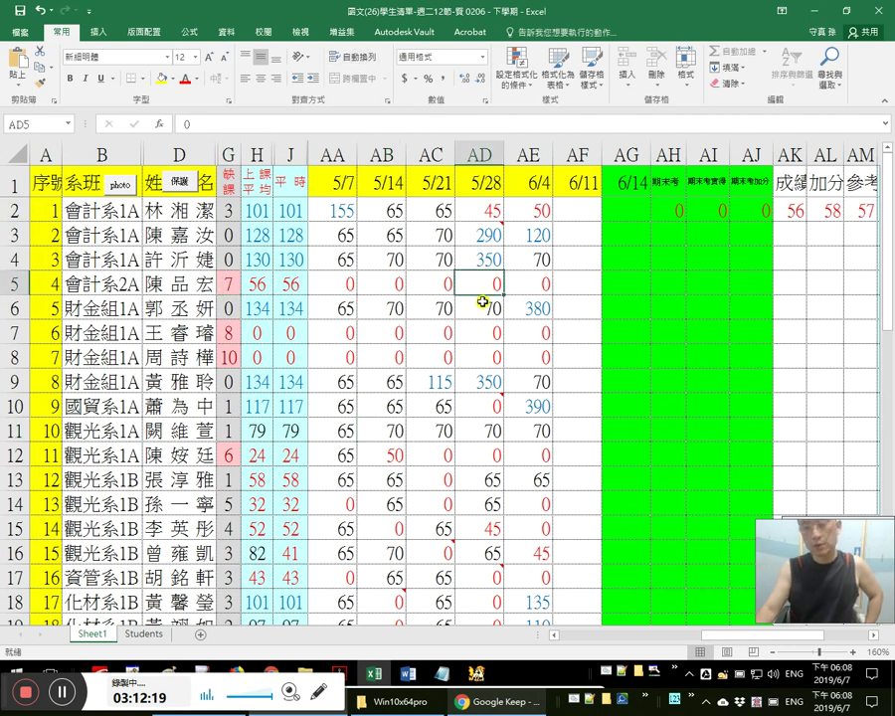
{"action": "key", "text": "Left"}
{"action": "key", "text": "Left"}
{"action": "key", "text": "Left"}
{"action": "key", "text": "Left"}
{"action": "key", "text": "Left"}
{"action": "key", "text": "Right"}
{"action": "key", "text": "Right"}
{"action": "key", "text": "Right"}
{"action": "key", "text": "Right"}
{"action": "key", "text": "Right"}
{"action": "key", "text": "Right"}
{"action": "key", "text": "Right"}
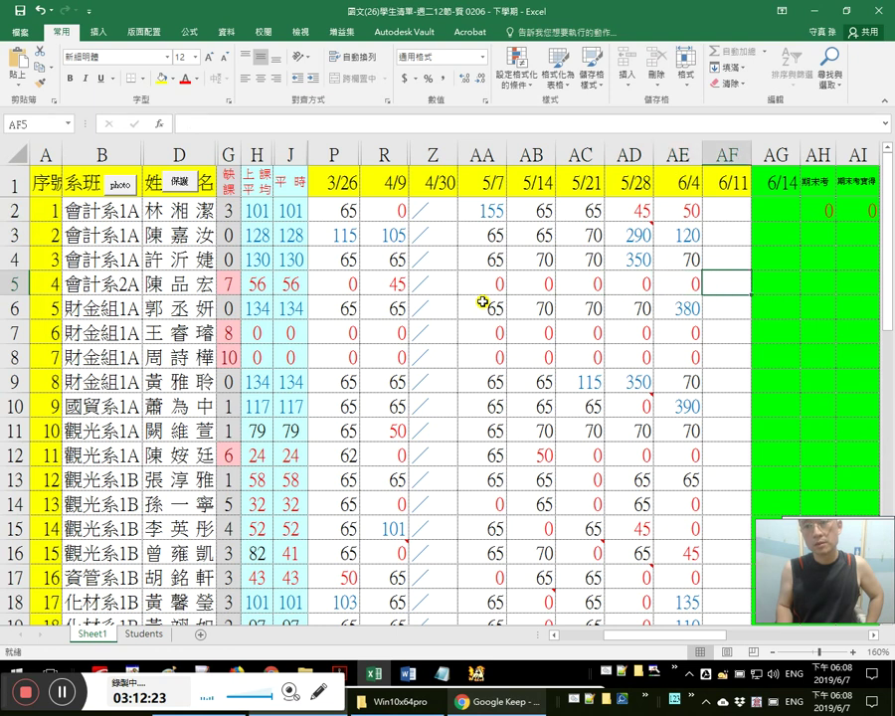
{"action": "key", "text": "Down"}
{"action": "key", "text": "Down"}
{"action": "key", "text": "Down"}
{"action": "key", "text": "Down"}
{"action": "key", "text": "Down"}
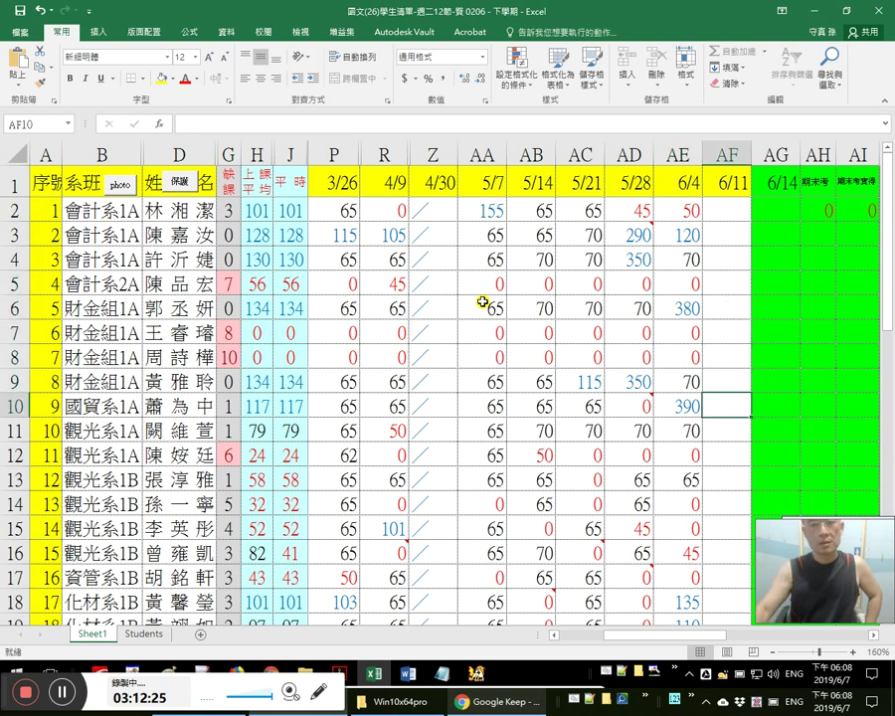
Check the 6/4 scores in rows 11, 29 and 26, and the 缺課 count and 5/14 score in row 30
{"action": "left_click", "coordinate": [683, 431]}
{"action": "scroll", "coordinate": [756, 454], "scroll_direction": "down", "scroll_amount": 4}
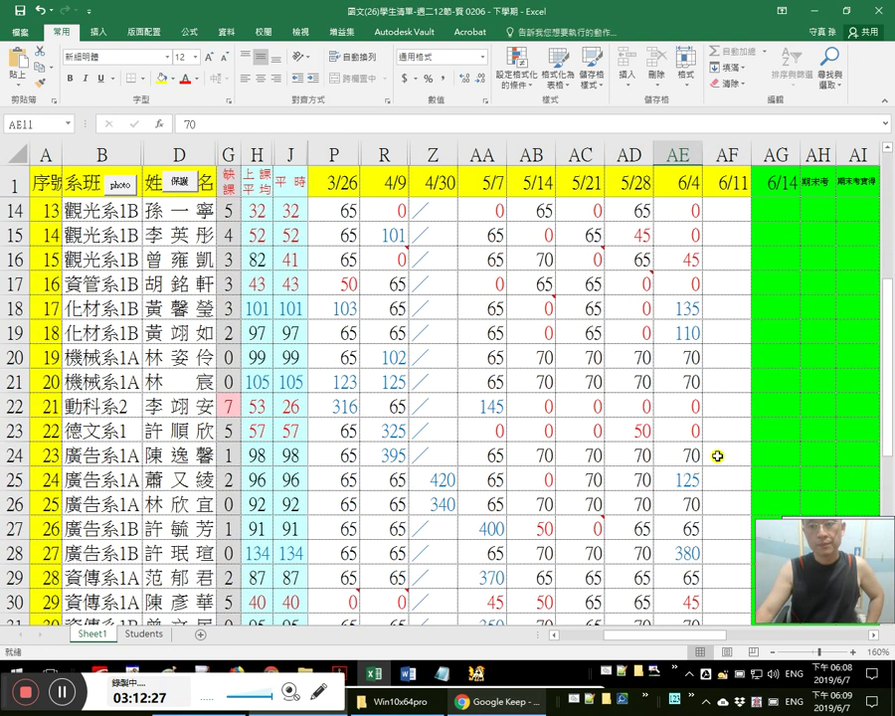
{"action": "scroll", "coordinate": [695, 484], "scroll_direction": "down", "scroll_amount": 2}
{"action": "left_click", "coordinate": [690, 425]}
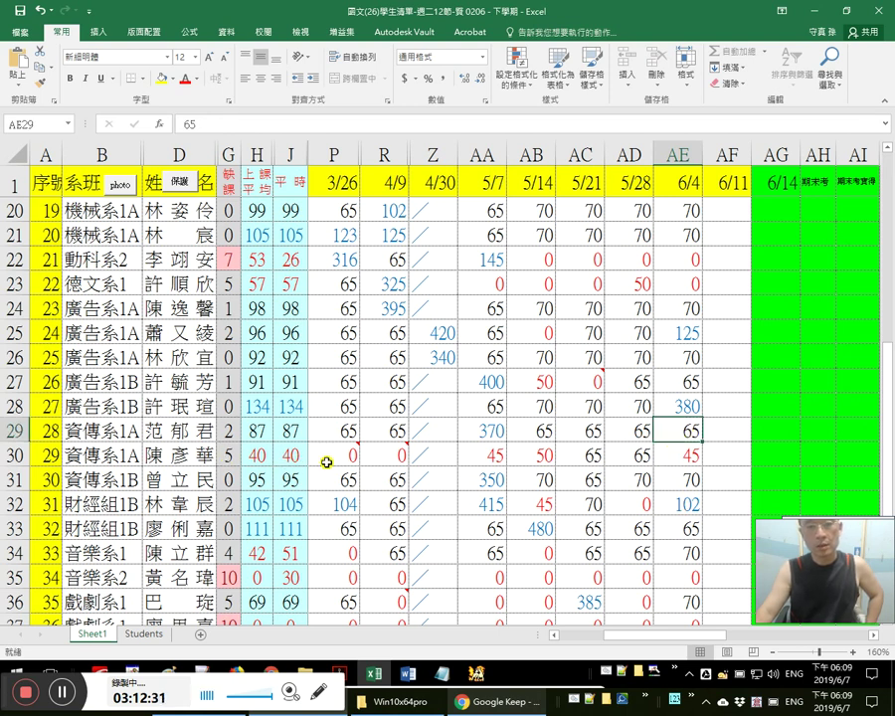
{"action": "left_click", "coordinate": [232, 460]}
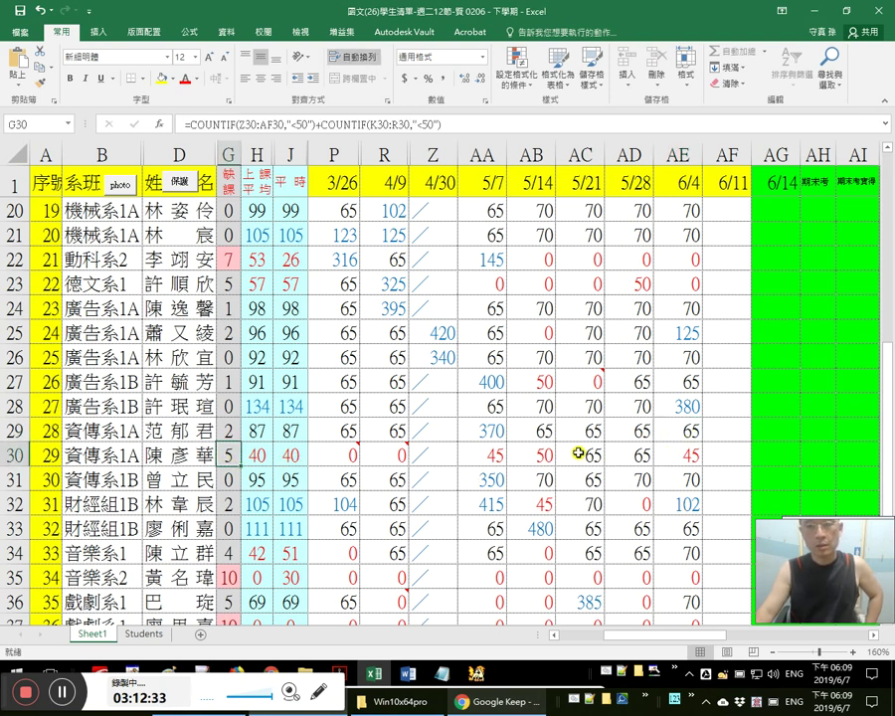
{"action": "left_click", "coordinate": [532, 459]}
{"action": "left_click", "coordinate": [174, 461]}
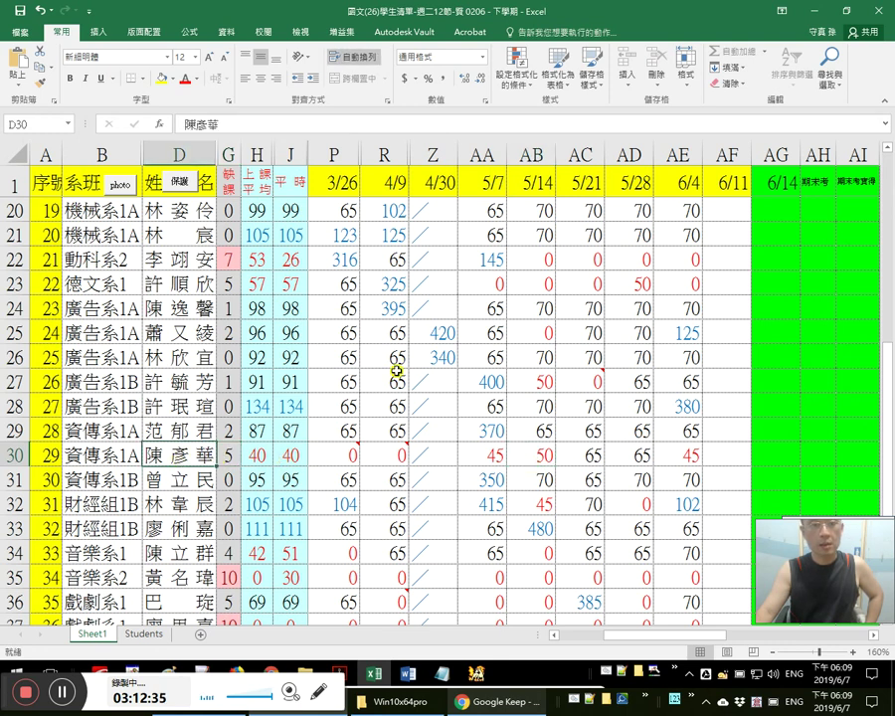
{"action": "left_click", "coordinate": [679, 357]}
{"action": "scroll", "coordinate": [333, 358], "scroll_direction": "up", "scroll_amount": 5}
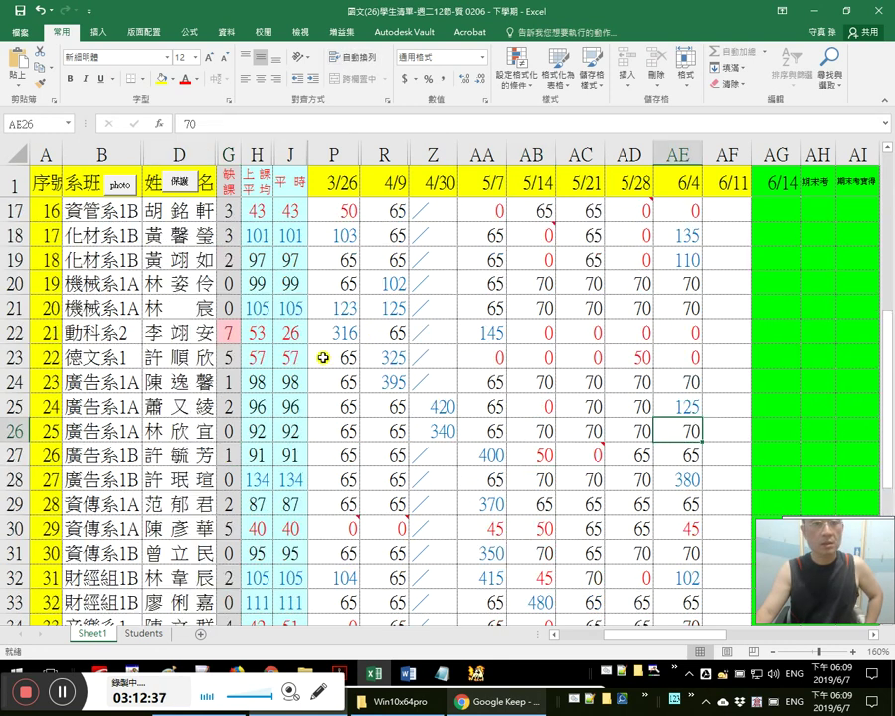
Check row 13's 缺課 count against its 5/21, 5/28 and 6/4 scores and compare with row 14
{"action": "left_click", "coordinate": [180, 430]}
{"action": "left_click", "coordinate": [182, 406]}
{"action": "left_click", "coordinate": [633, 405]}
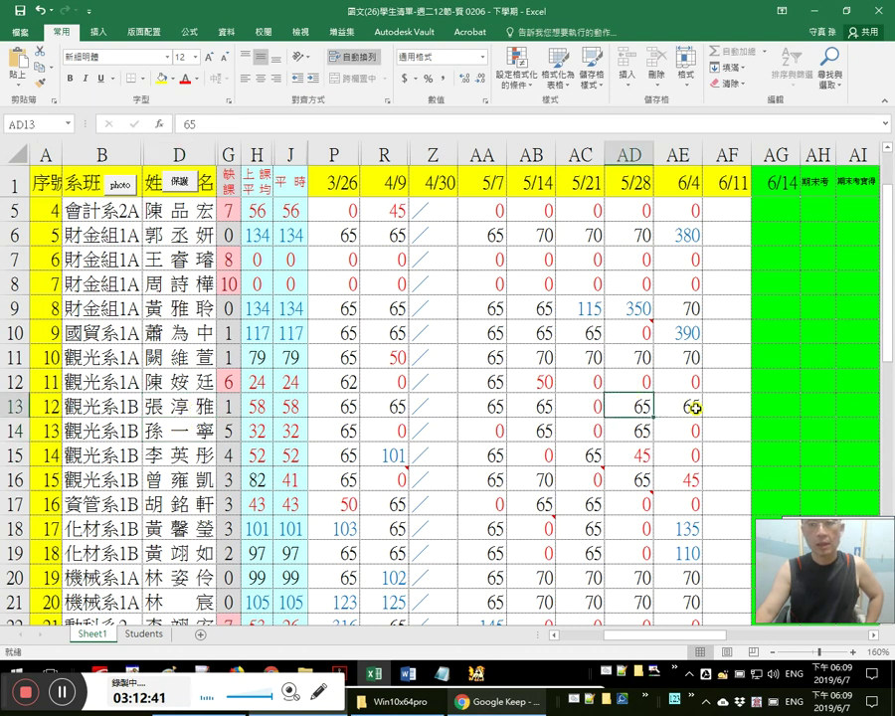
{"action": "left_click", "coordinate": [274, 430]}
{"action": "left_click", "coordinate": [190, 435]}
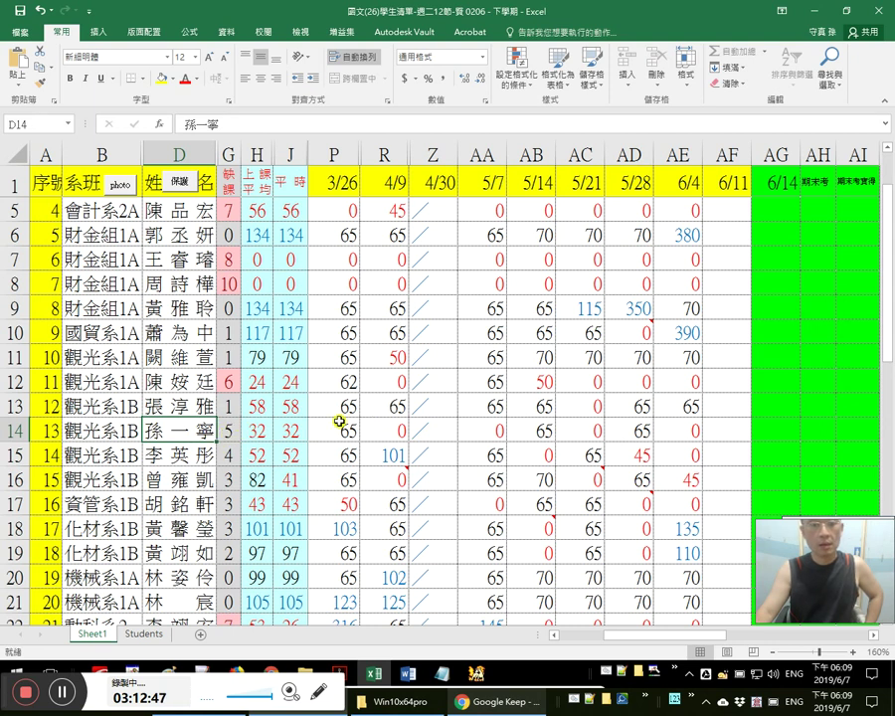
{"action": "left_click", "coordinate": [227, 405]}
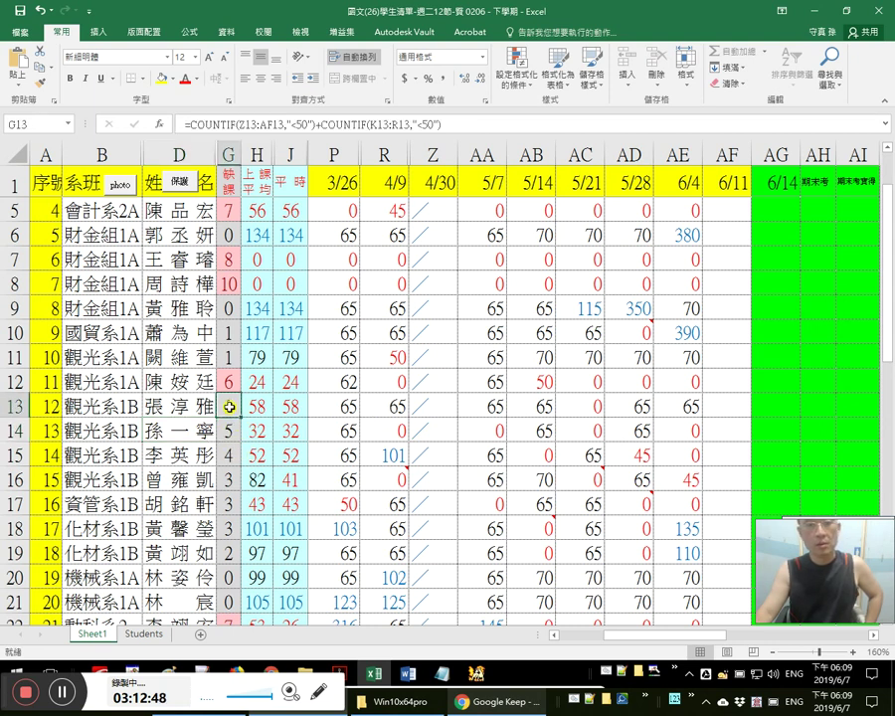
{"action": "left_click", "coordinate": [570, 408]}
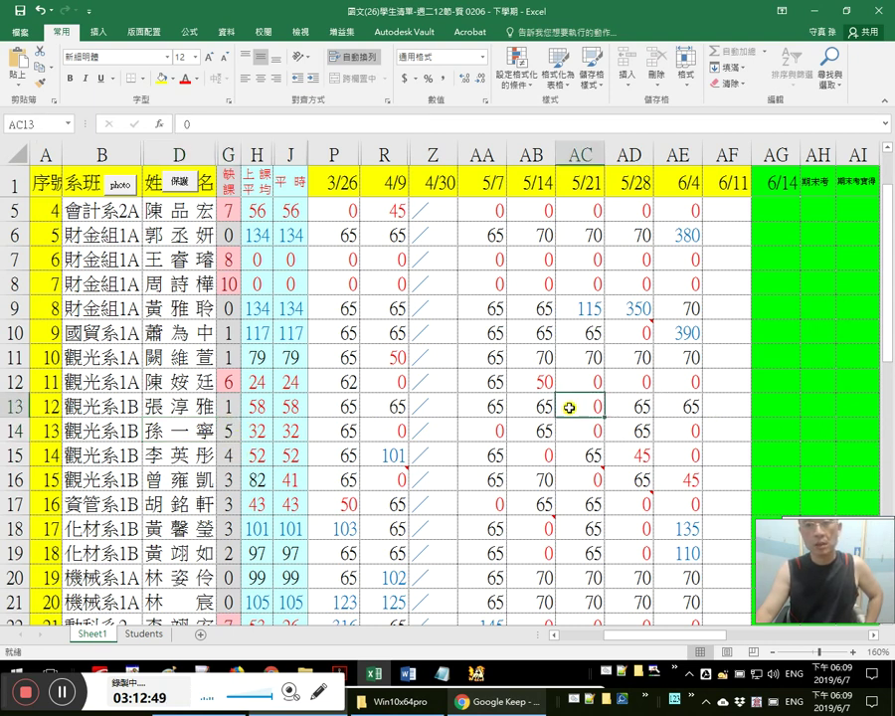
{"action": "left_click", "coordinate": [680, 408]}
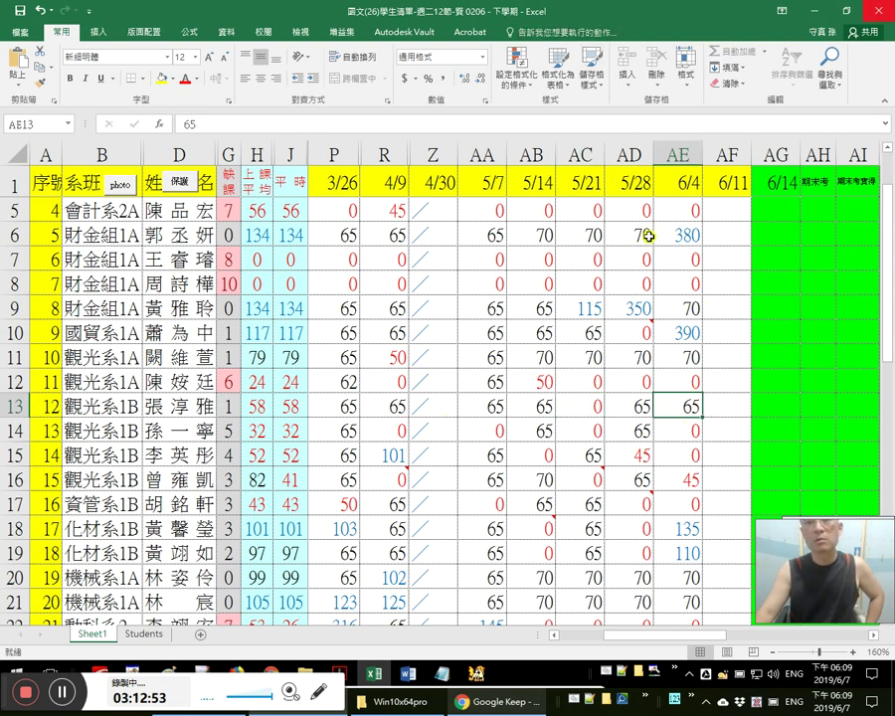
{"action": "scroll", "coordinate": [693, 377], "scroll_direction": "up", "scroll_amount": 1}
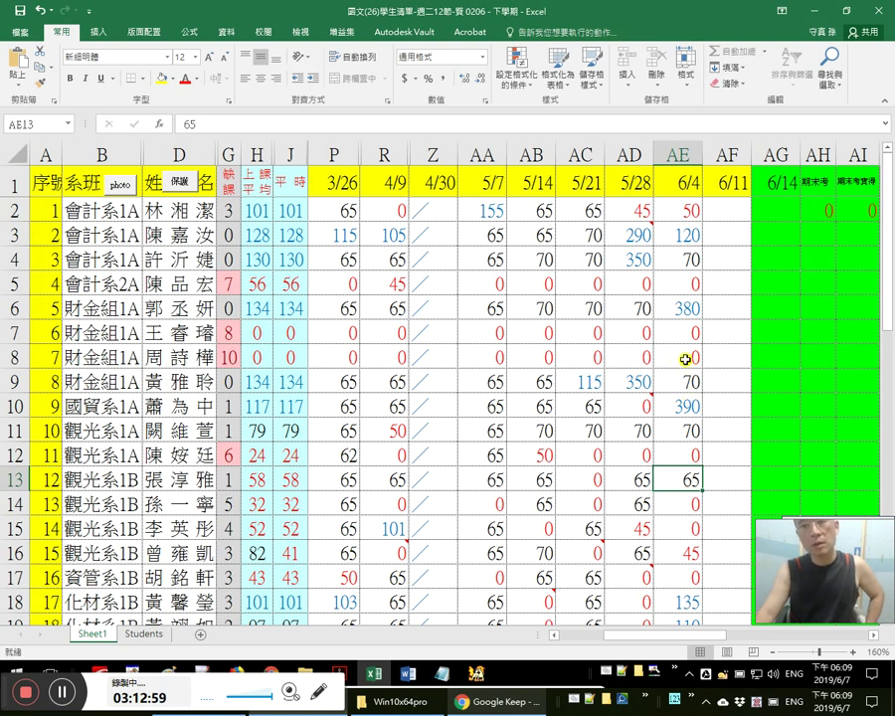
Check the 6/4 scores in rows 8 and 17 and the student names in rows 18 to 20
{"action": "left_click", "coordinate": [685, 359]}
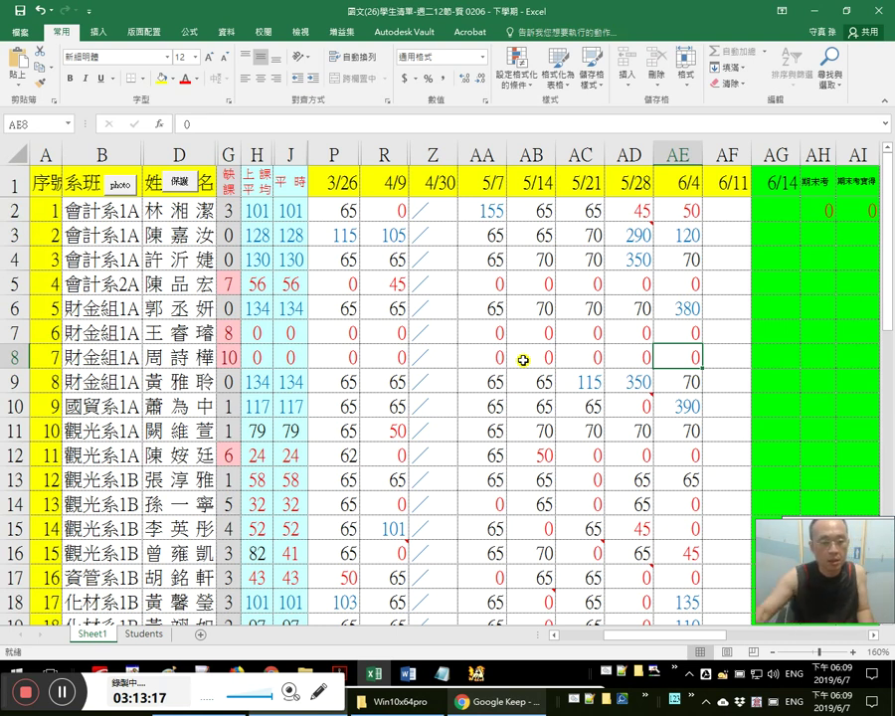
{"action": "scroll", "coordinate": [664, 431], "scroll_direction": "down", "scroll_amount": 1}
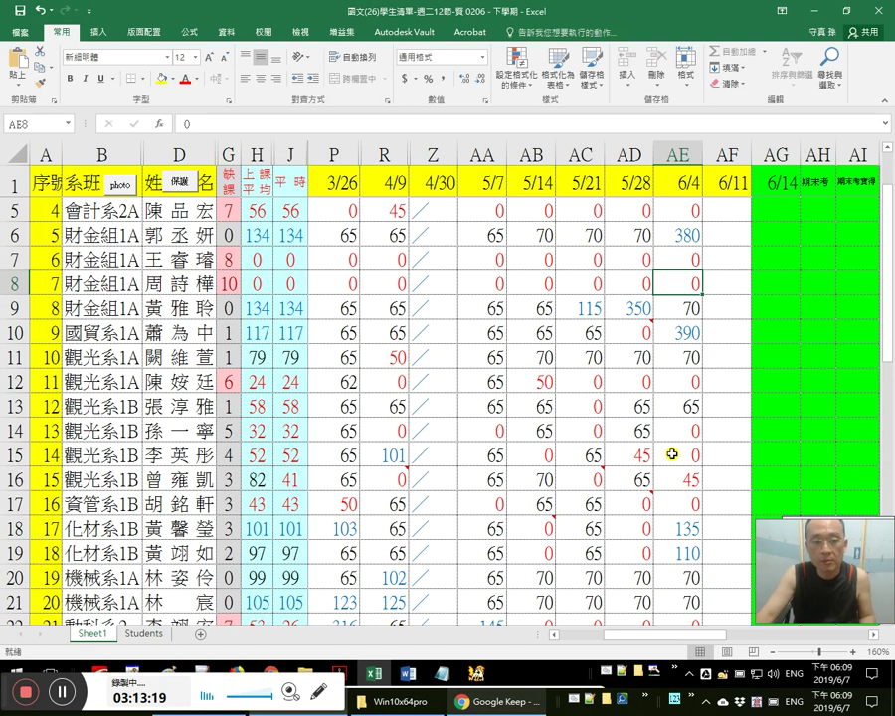
{"action": "left_click", "coordinate": [682, 504]}
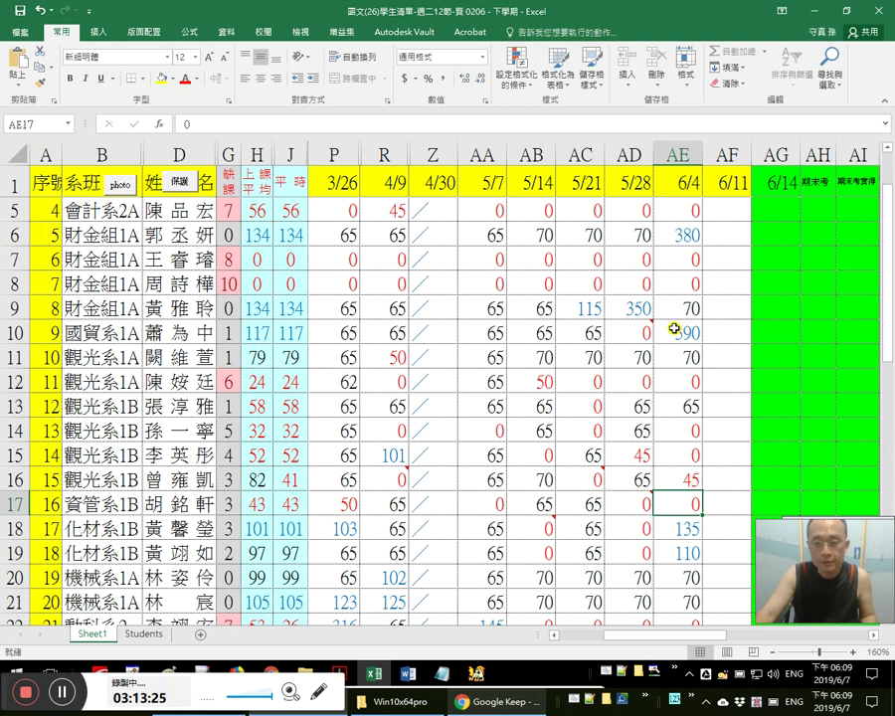
{"action": "scroll", "coordinate": [678, 335], "scroll_direction": "down", "scroll_amount": 1}
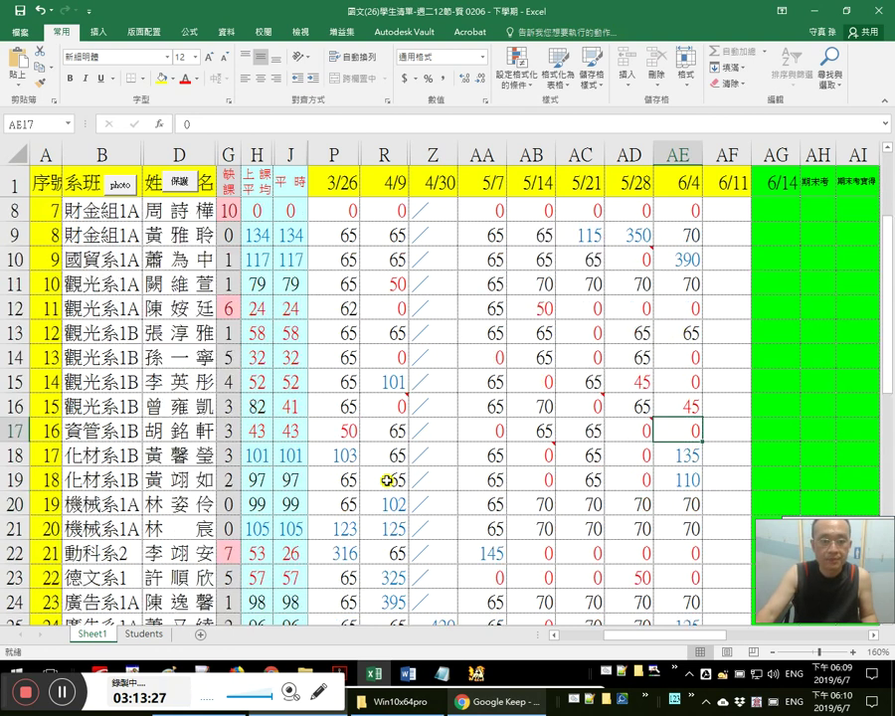
{"action": "left_click", "coordinate": [194, 485]}
{"action": "key", "text": "shift+Down"}
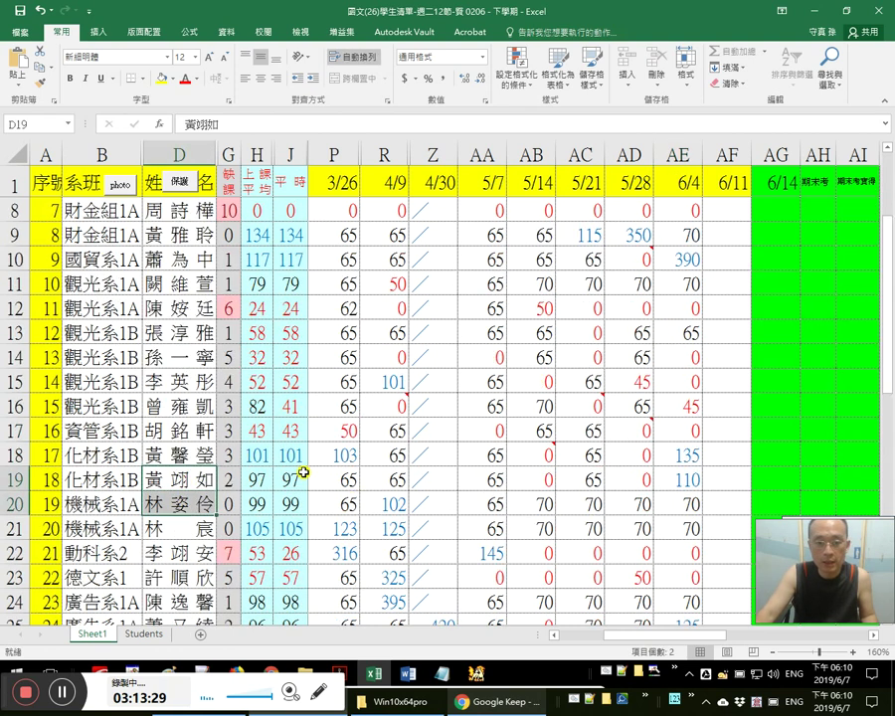
{"action": "left_click", "coordinate": [191, 460]}
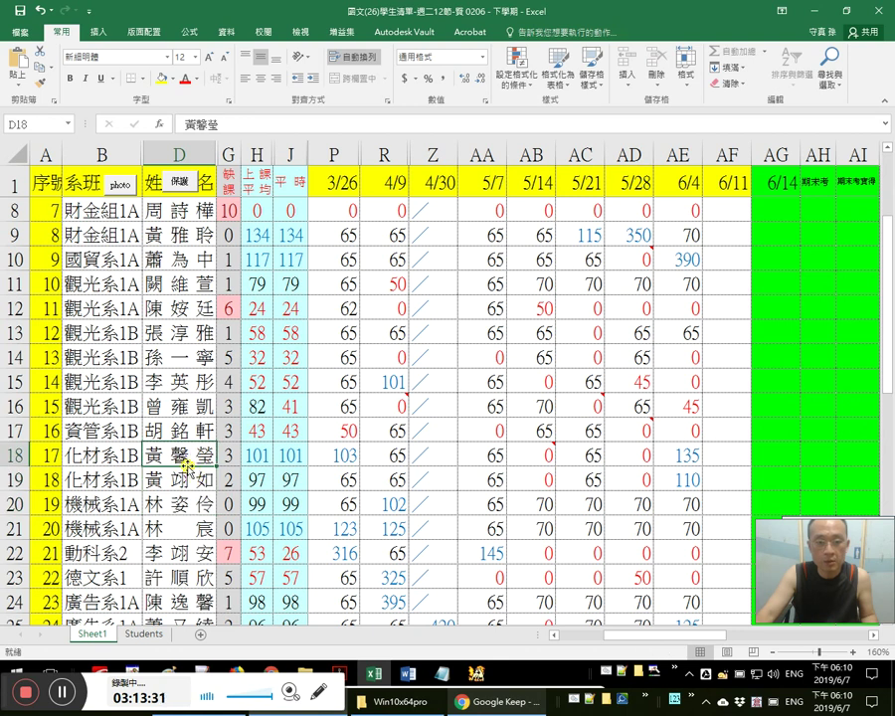
Unprotect the worksheet and set the 6/4 score in row 19 to 120
{"action": "left_click", "coordinate": [689, 483]}
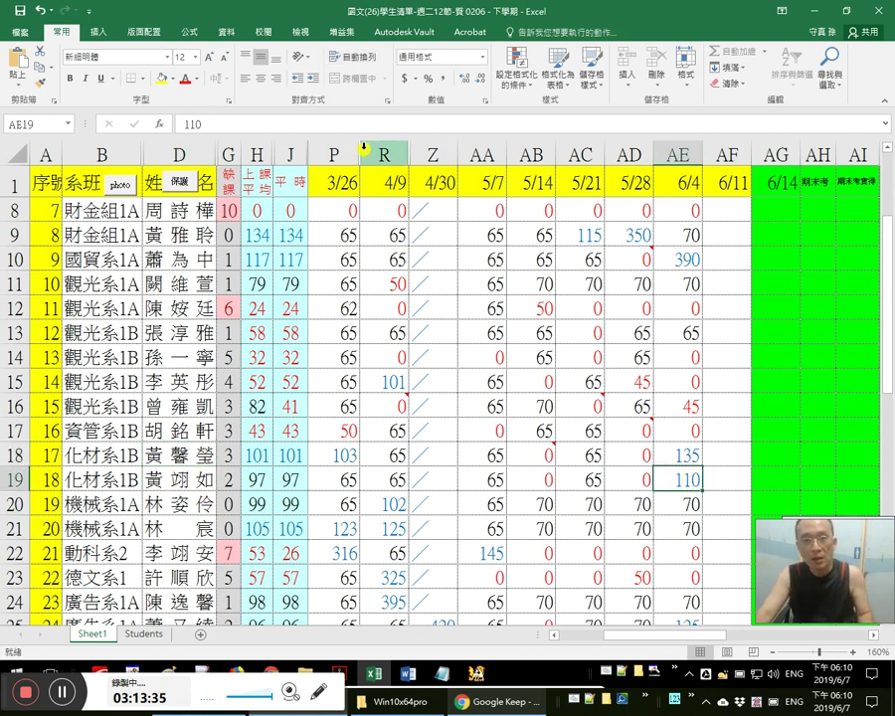
{"action": "left_click", "coordinate": [263, 31]}
{"action": "left_click", "coordinate": [430, 72]}
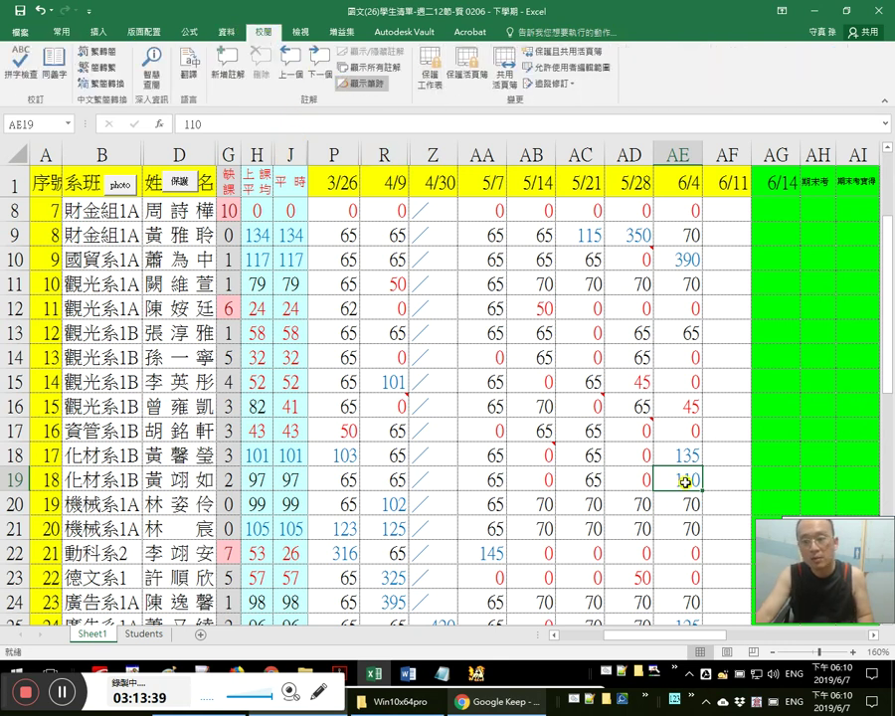
{"action": "type", "text": "120"}
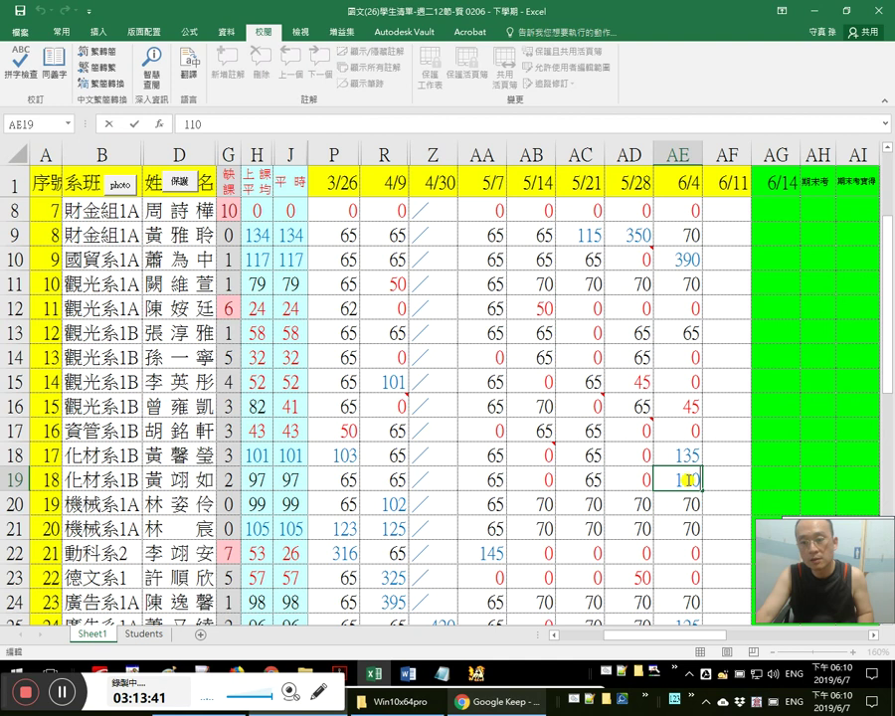
{"action": "key", "text": "Return"}
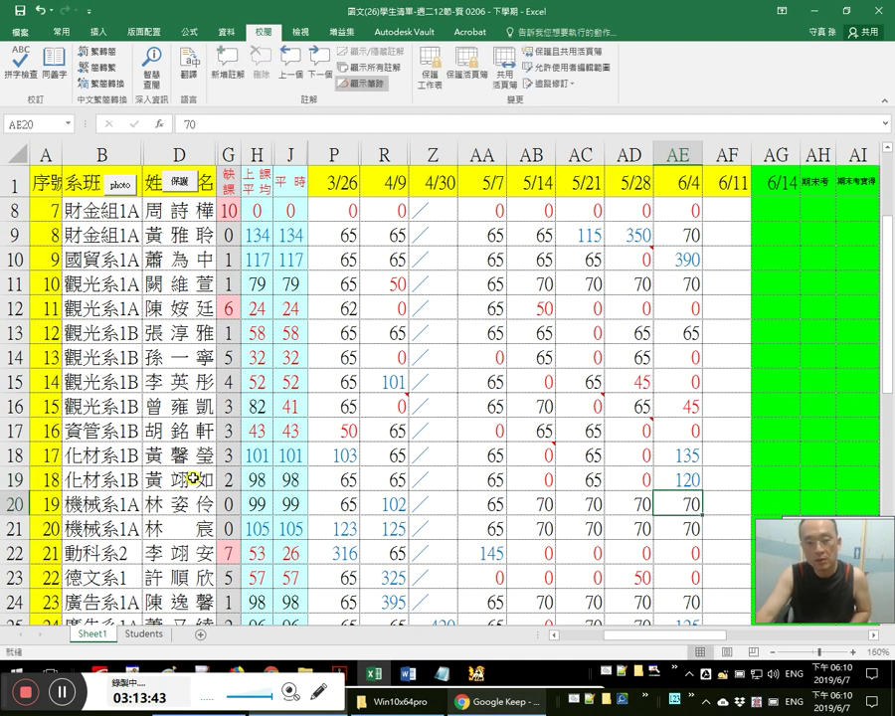
Recheck the names and 6/4 scores in rows 18 and 19, and close the score workbook
{"action": "left_click", "coordinate": [186, 478]}
{"action": "left_click", "coordinate": [680, 480]}
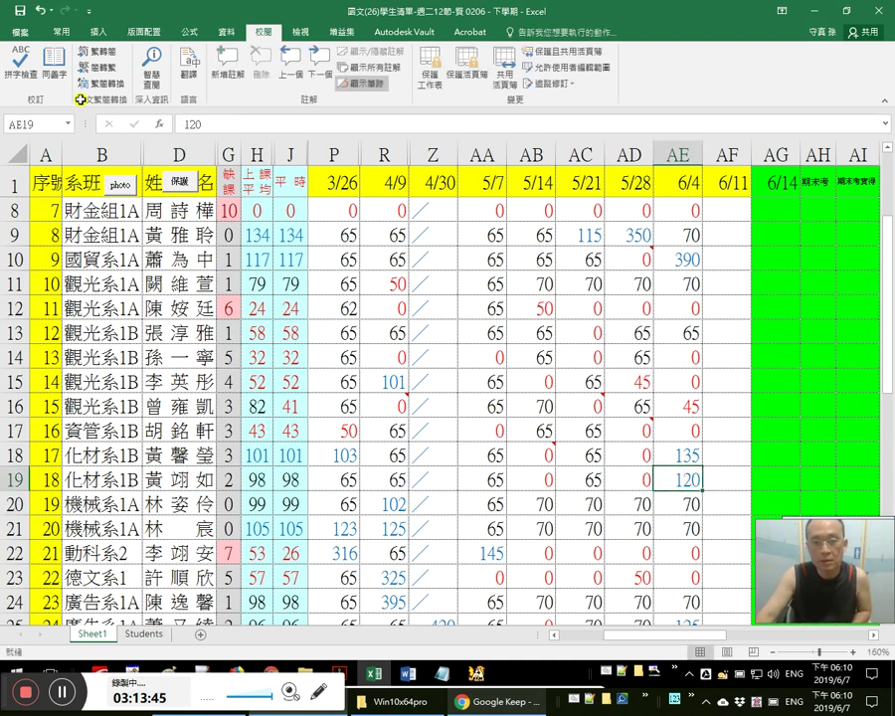
{"action": "left_click", "coordinate": [191, 474]}
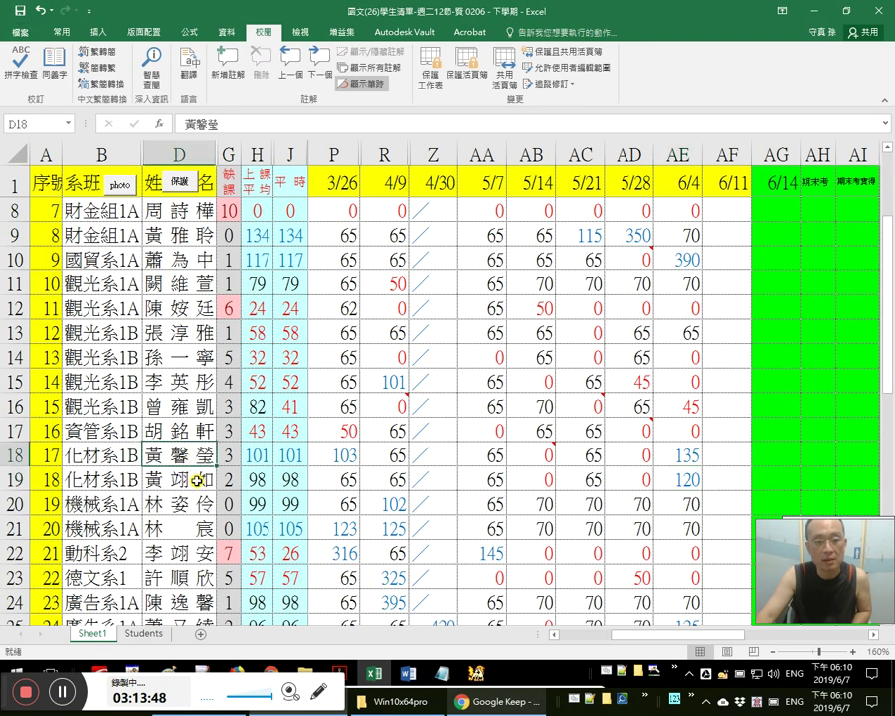
{"action": "left_click", "coordinate": [686, 480]}
{"action": "left_click", "coordinate": [687, 454]}
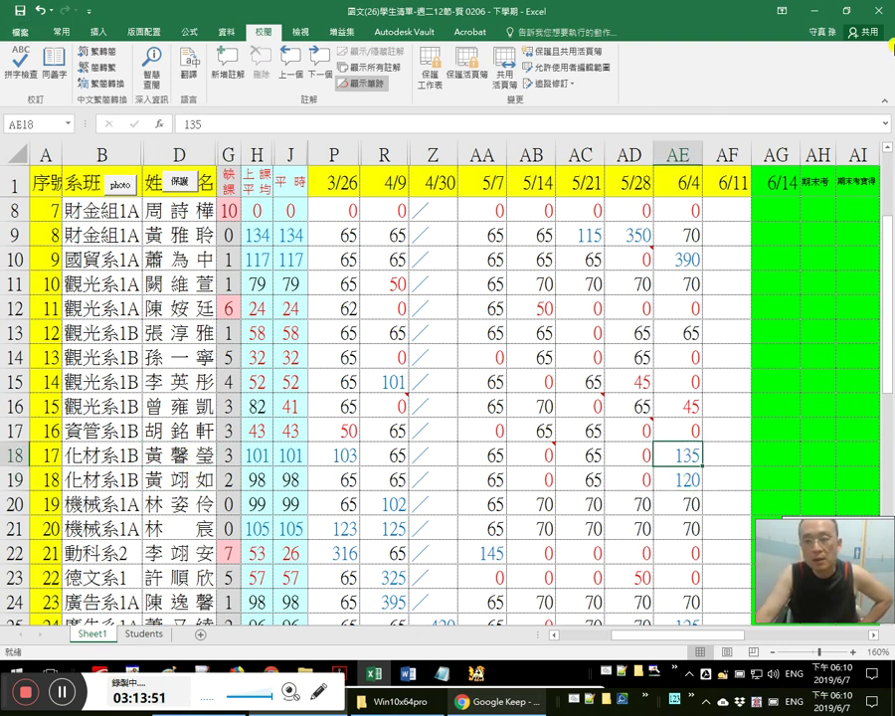
{"action": "left_click", "coordinate": [880, 6]}
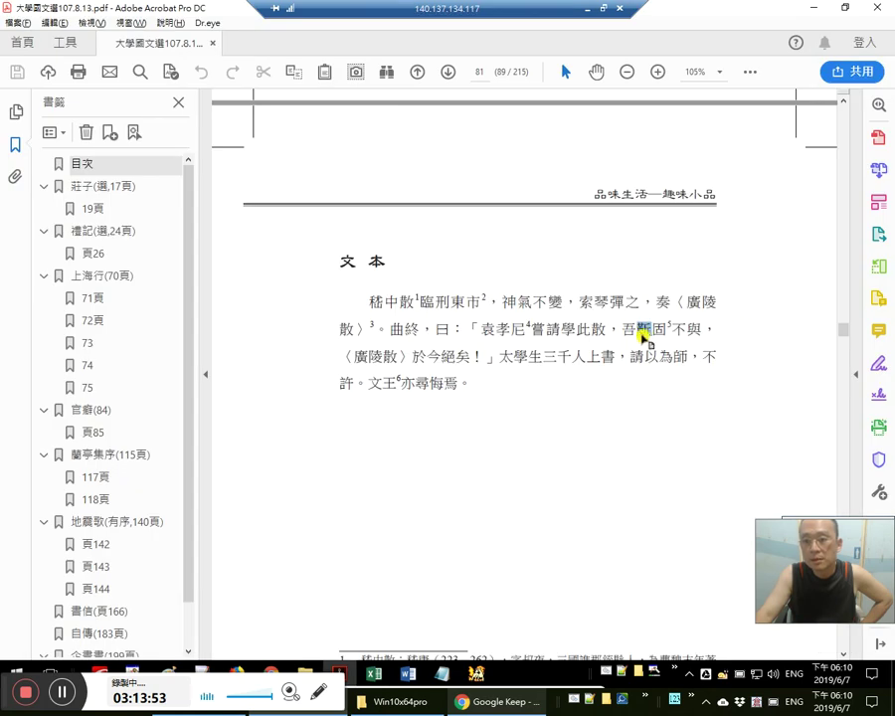
Copy the character 靳 from 吾靳固不與 in the 文本 passage of the textbook PDF
{"action": "left_click", "coordinate": [644, 331]}
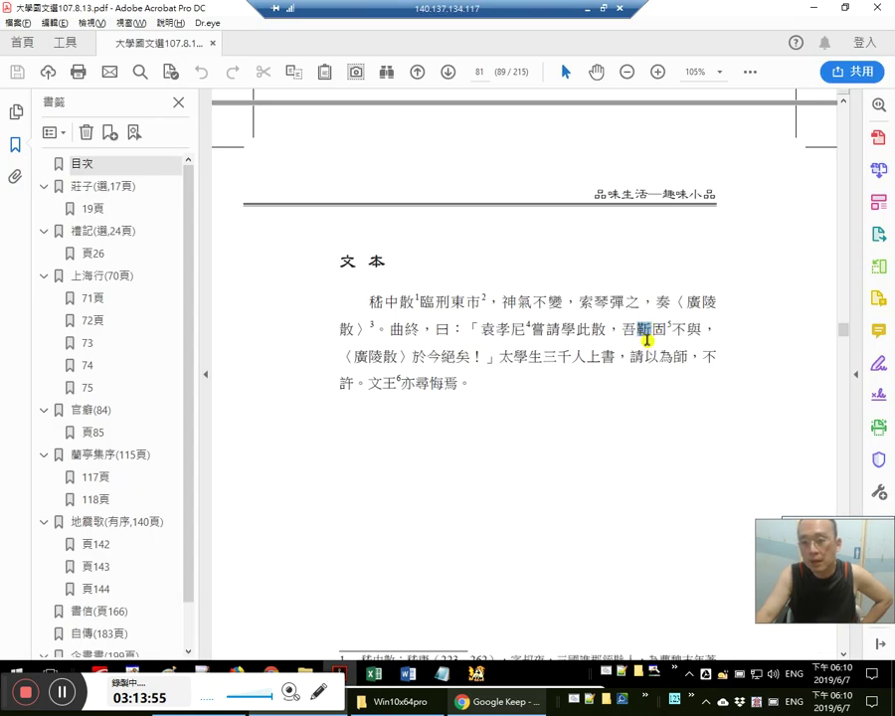
{"action": "left_click", "coordinate": [656, 334]}
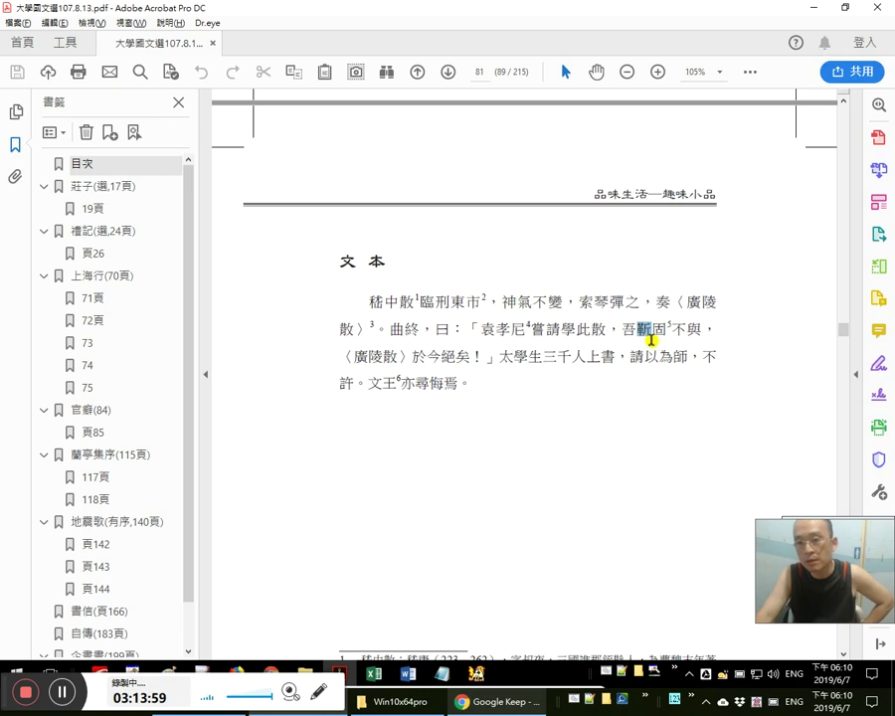
{"action": "right_click", "coordinate": [645, 330]}
{"action": "left_click", "coordinate": [658, 337]}
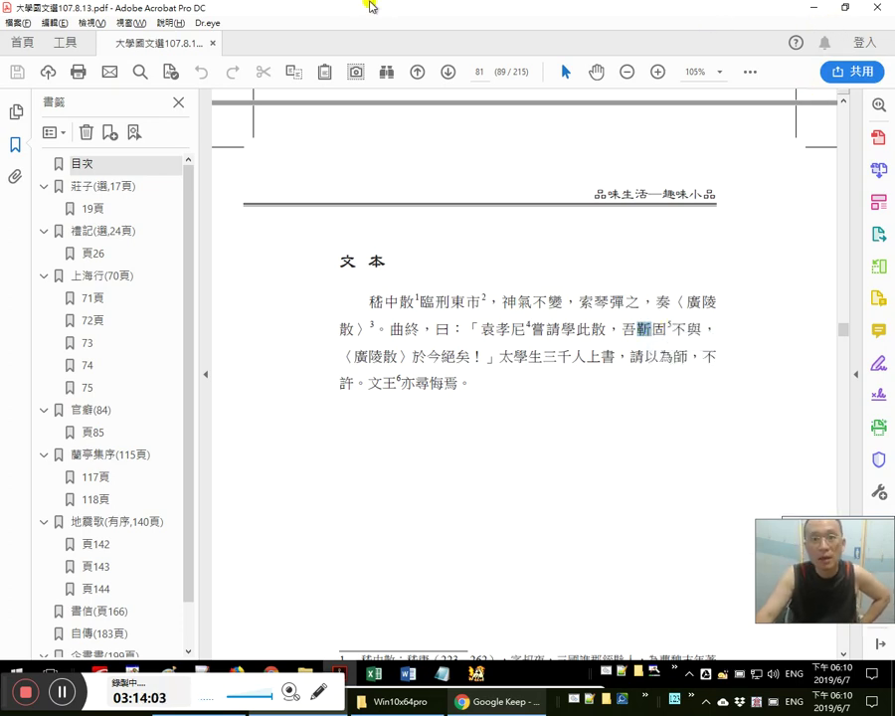
Leave the remote desktop for Chrome, look up 靳 in 萌典 and highlight 間兩匹馬當胸繫著的皮帶 in its first definition
{"action": "mouse_move", "coordinate": [367, 6]}
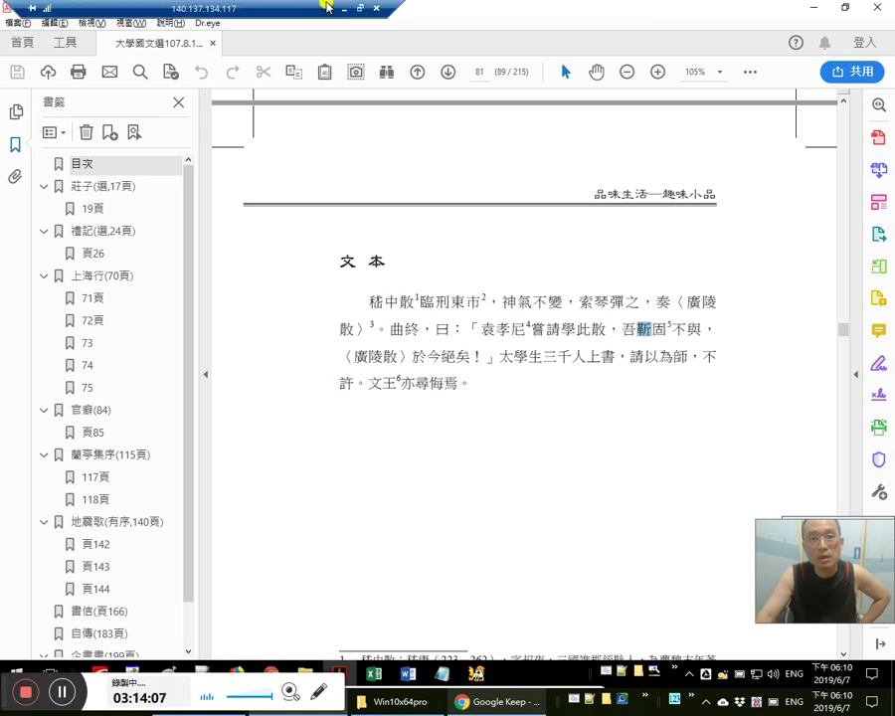
{"action": "left_click", "coordinate": [345, 9]}
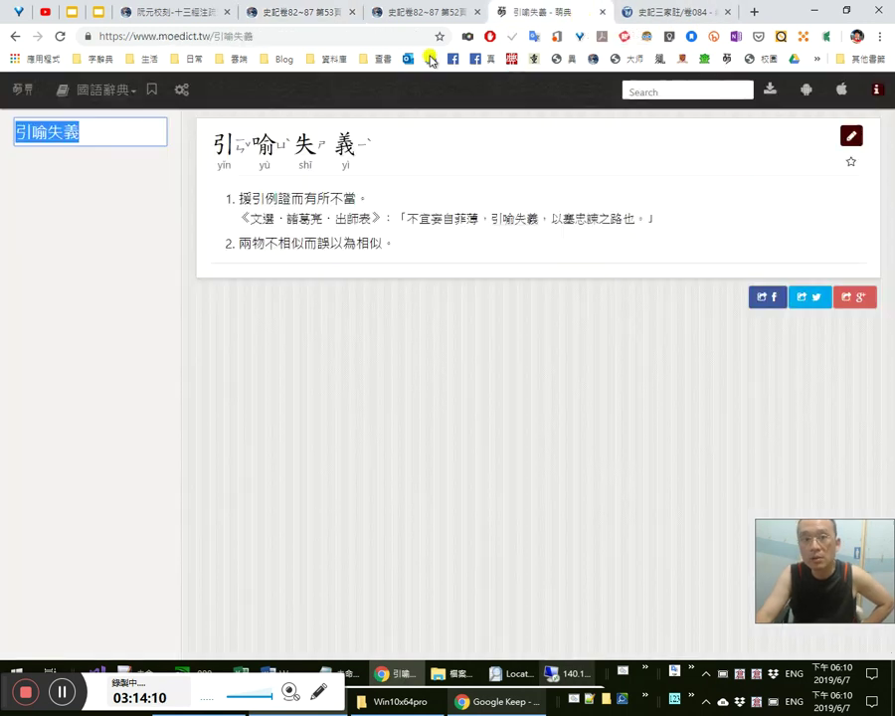
{"action": "left_click", "coordinate": [547, 12]}
{"action": "key", "text": "ctrl+v"}
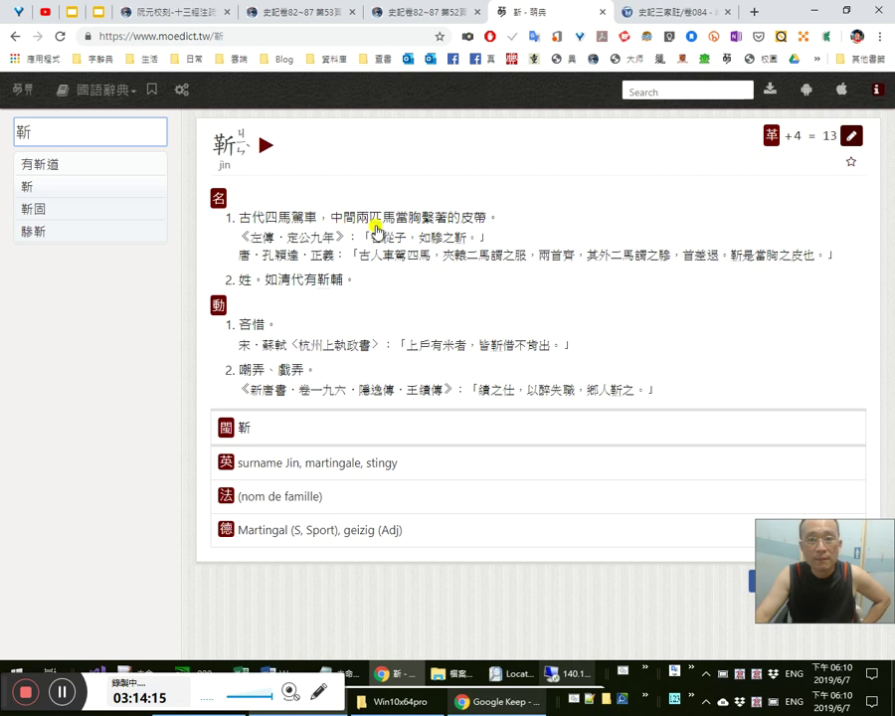
{"action": "left_click_drag", "start_coordinate": [499, 220], "coordinate": [344, 218]}
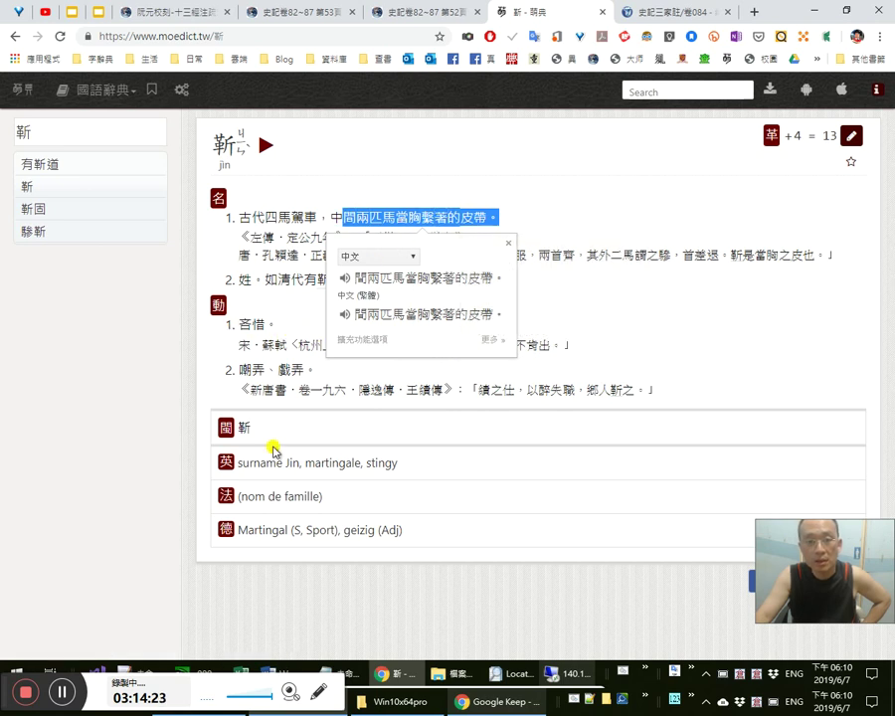
Open the bookmarked 漢語多功能字庫 site and search it for 靳
{"action": "left_click", "coordinate": [816, 60]}
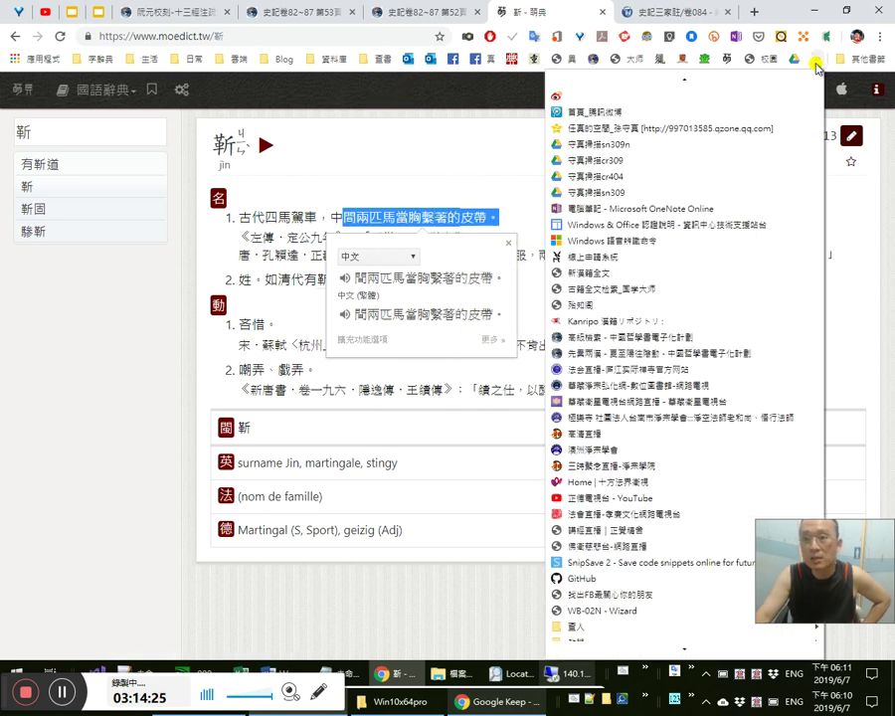
{"action": "left_click", "coordinate": [688, 63]}
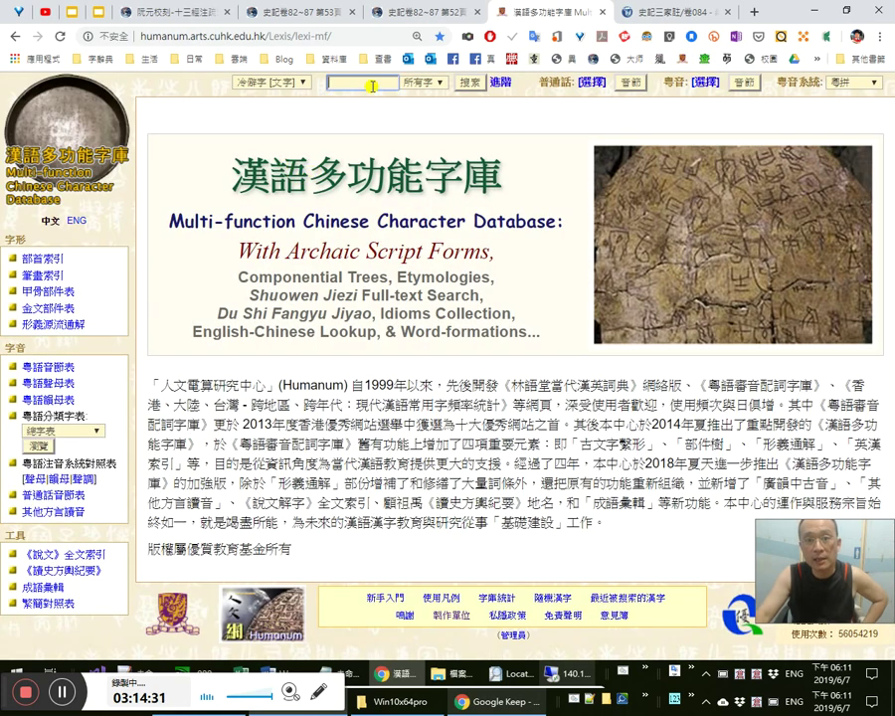
{"action": "left_click", "coordinate": [394, 79]}
{"action": "type", "text": "靳"}
{"action": "key", "text": "Return"}
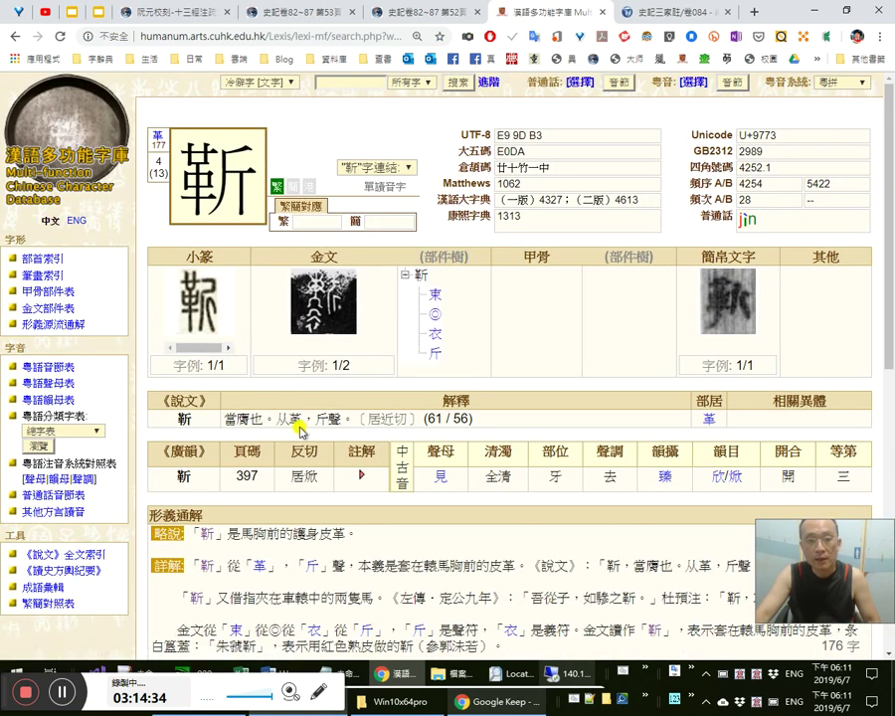
Read the 形義通解 entry for 靳, highlighting its 本義 explanation and the 金文 phrase 熟皮做的靳
{"action": "scroll", "coordinate": [291, 436], "scroll_direction": "down", "scroll_amount": 1}
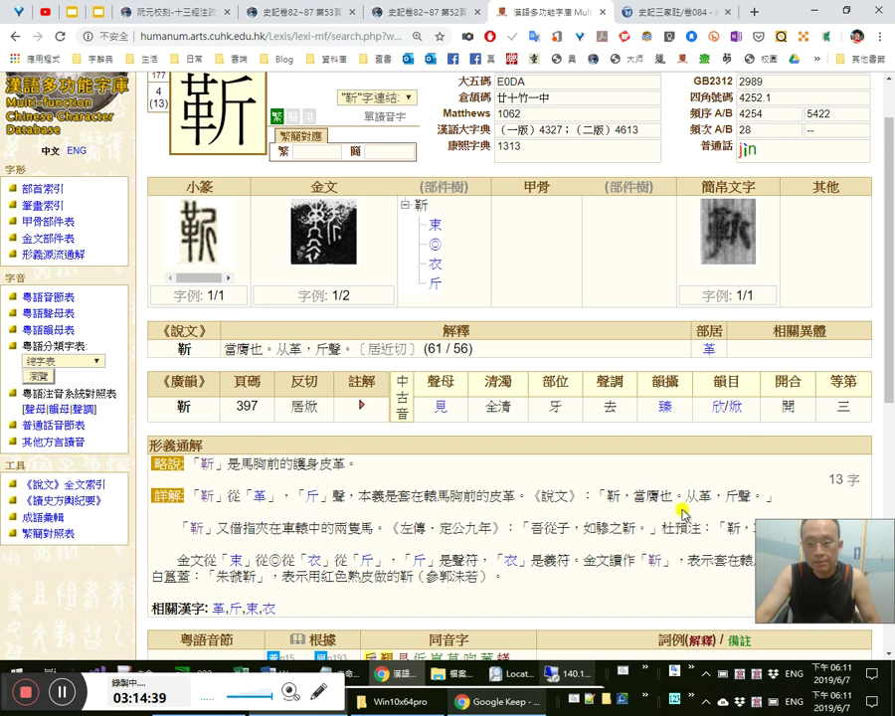
{"action": "left_click_drag", "start_coordinate": [256, 501], "coordinate": [255, 499]}
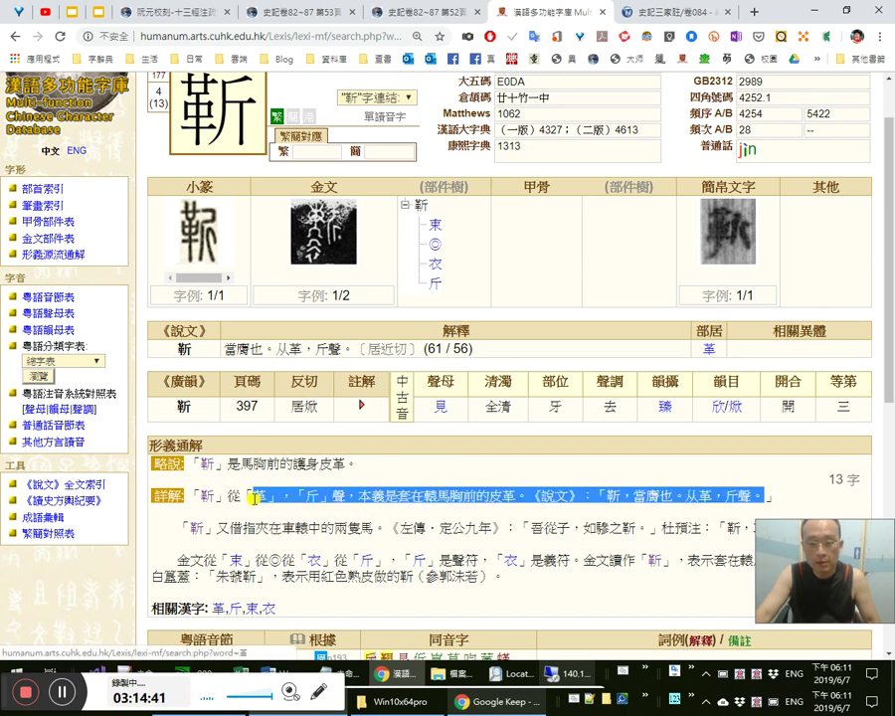
{"action": "scroll", "coordinate": [302, 478], "scroll_direction": "down", "scroll_amount": 2}
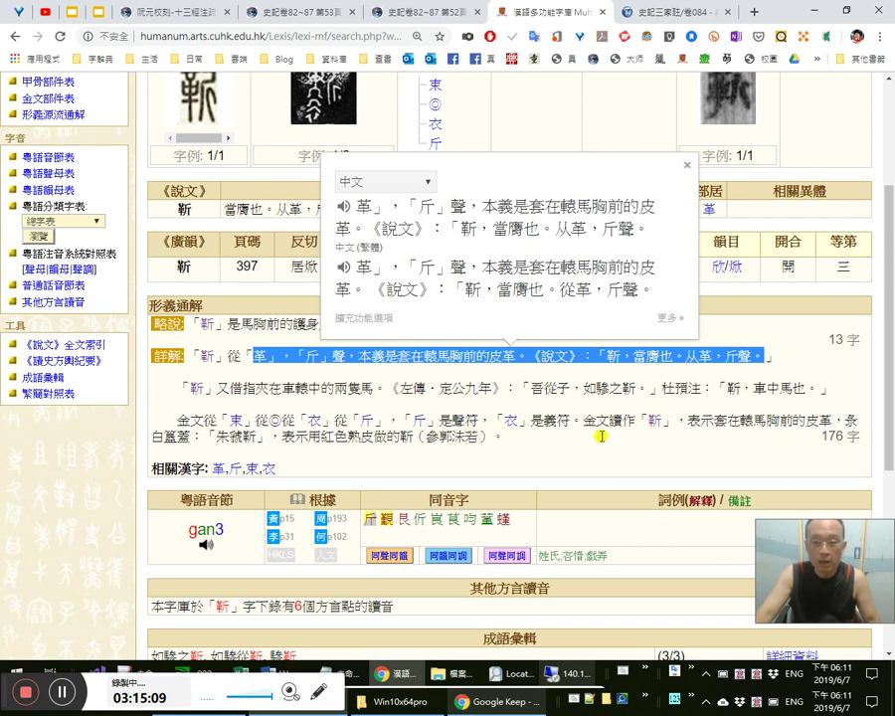
{"action": "left_click_drag", "start_coordinate": [686, 420], "coordinate": [693, 447]}
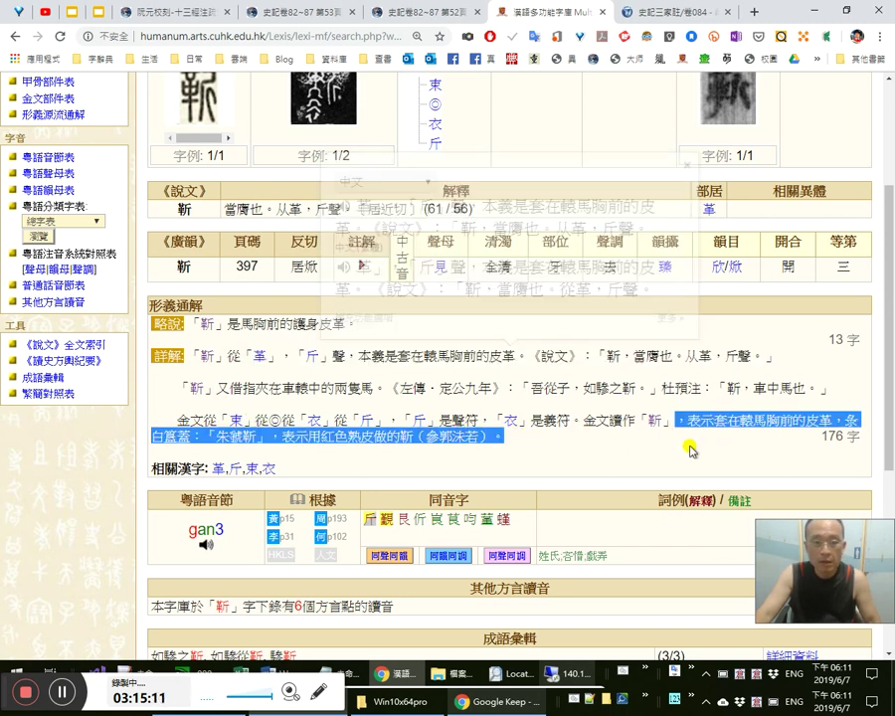
{"action": "left_click", "coordinate": [322, 436]}
{"action": "left_click_drag", "start_coordinate": [312, 436], "coordinate": [336, 426]}
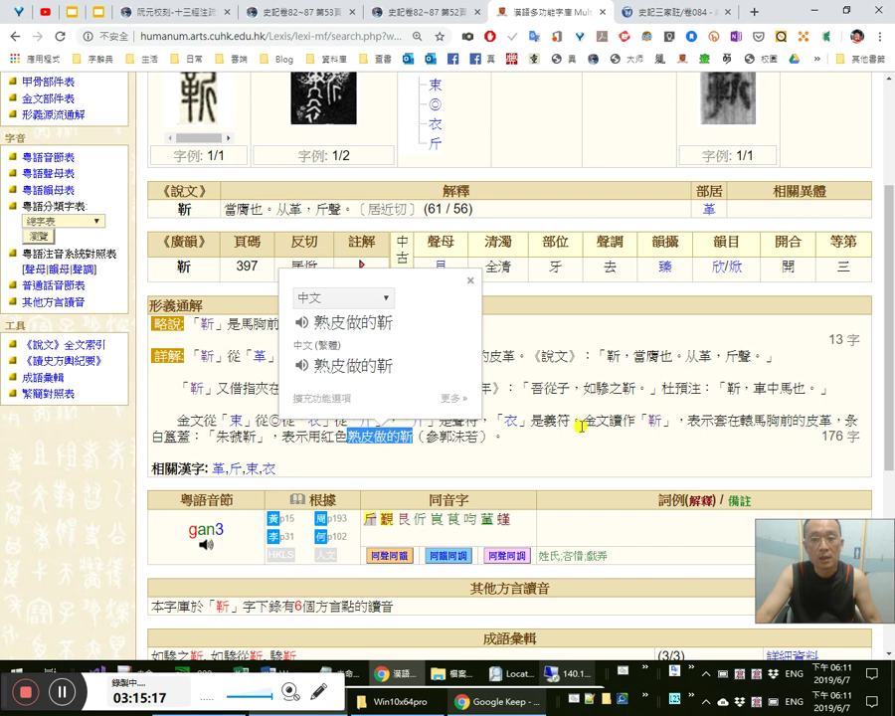
{"action": "left_click", "coordinate": [353, 277]}
{"action": "scroll", "coordinate": [263, 264], "scroll_direction": "up", "scroll_amount": 3}
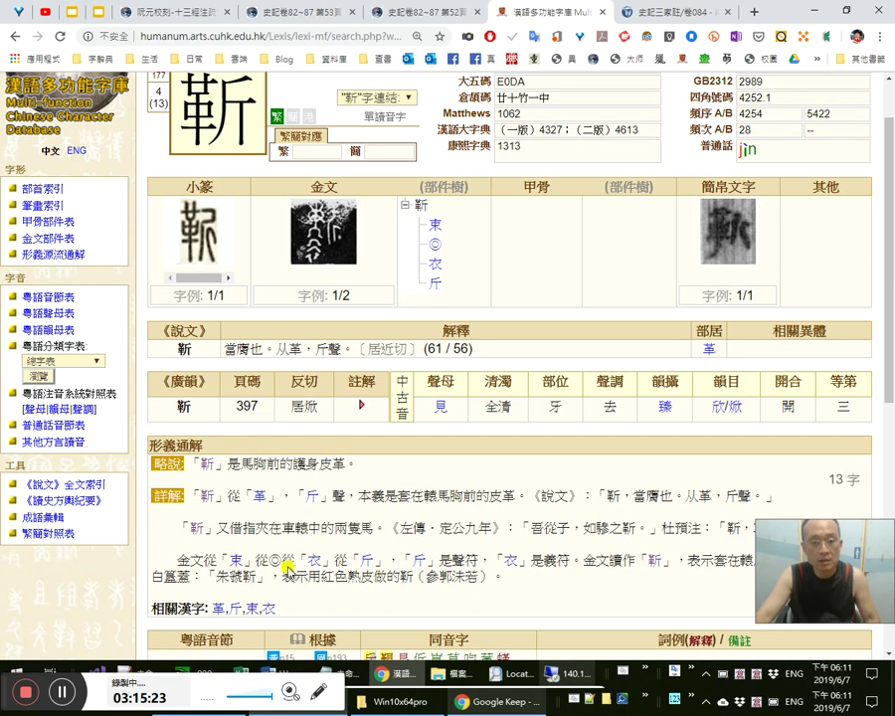
Highlight 靳，當膺也 and 轅馬胸前的 in the 詳解 paragraph, ending on the character 馬
{"action": "scroll", "coordinate": [353, 510], "scroll_direction": "down", "scroll_amount": 1}
{"action": "scroll", "coordinate": [354, 511], "scroll_direction": "down", "scroll_amount": 1}
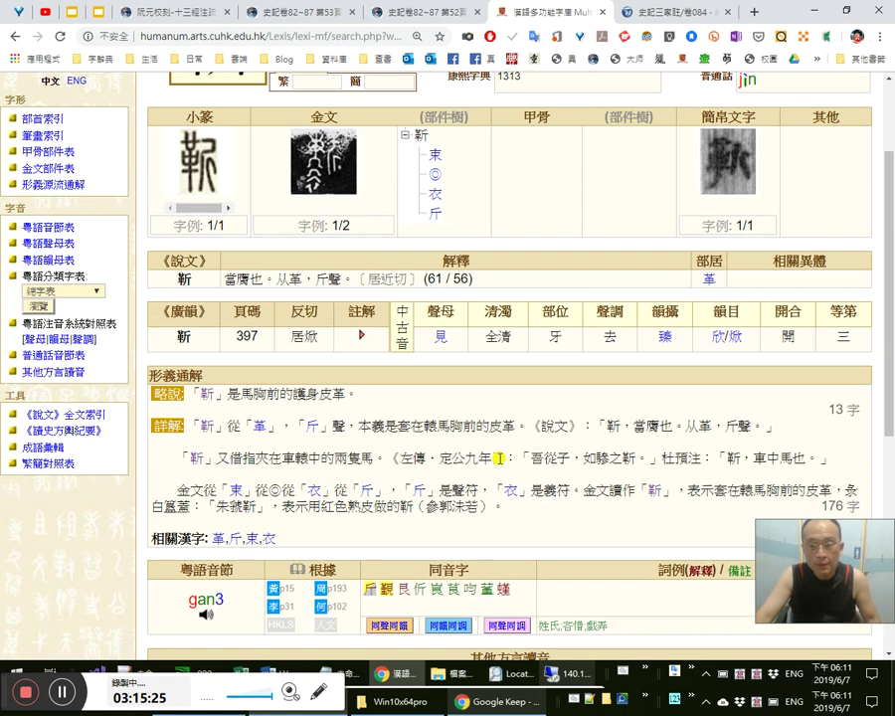
{"action": "double_click", "coordinate": [666, 426]}
{"action": "left_click_drag", "start_coordinate": [632, 428], "coordinate": [669, 426]}
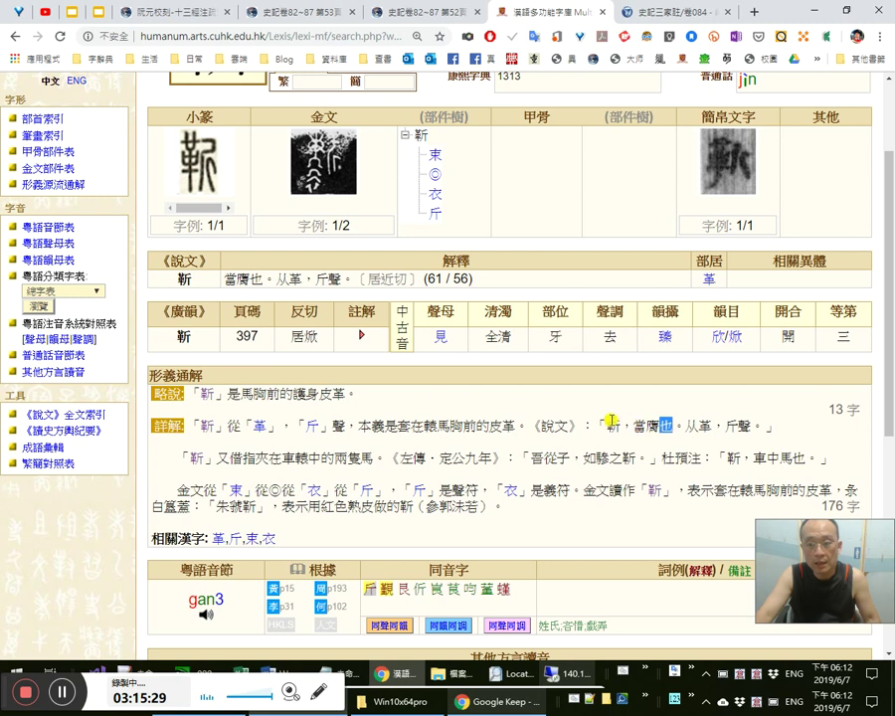
{"action": "left_click_drag", "start_coordinate": [609, 426], "coordinate": [665, 425]}
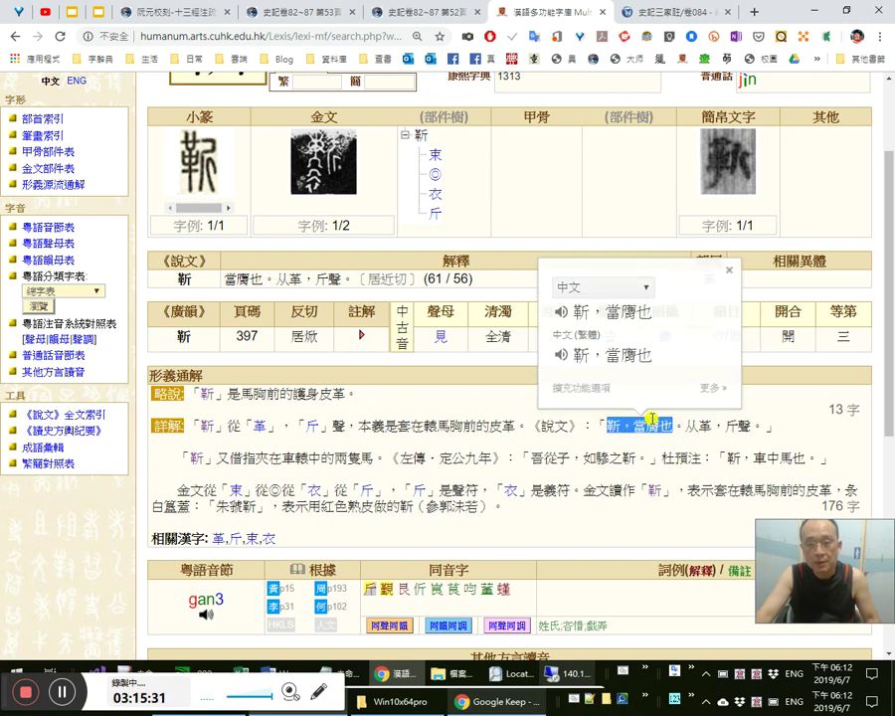
{"action": "double_click", "coordinate": [654, 426]}
{"action": "left_click_drag", "start_coordinate": [489, 426], "coordinate": [424, 426]}
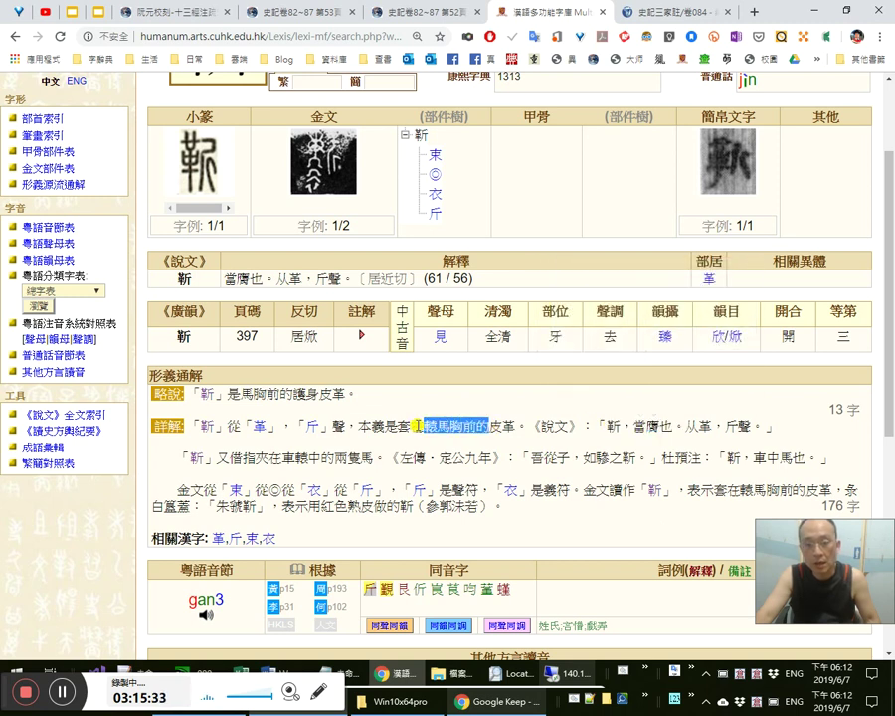
{"action": "left_click", "coordinate": [444, 426]}
{"action": "double_click", "coordinate": [444, 425]}
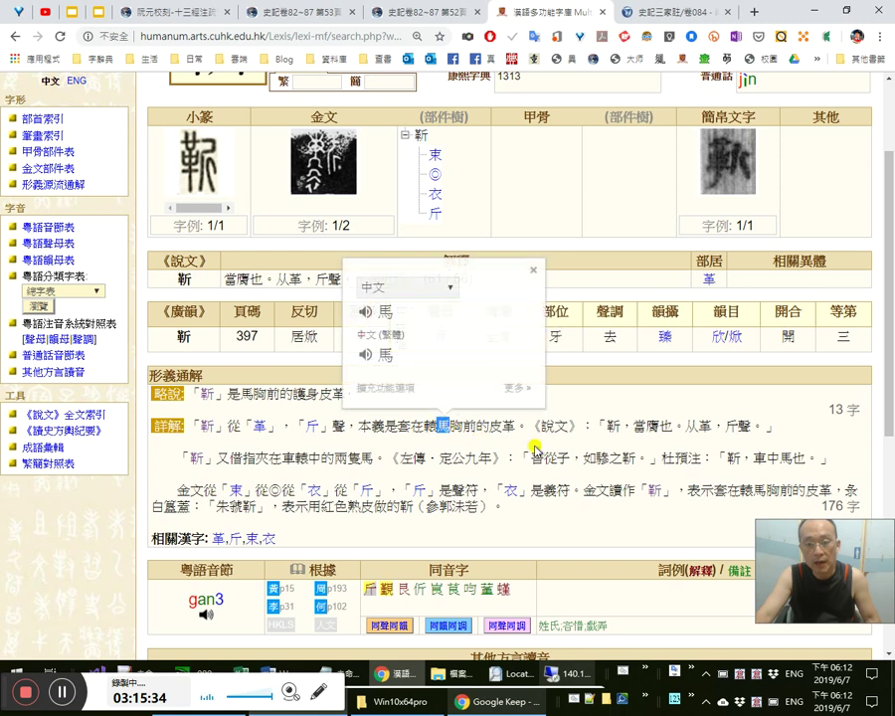
Highlight 當膺 and its second character 膺 in the 《說文》 quotation of the 詳解 paragraph
{"action": "left_click", "coordinate": [640, 428]}
{"action": "double_click", "coordinate": [640, 428]}
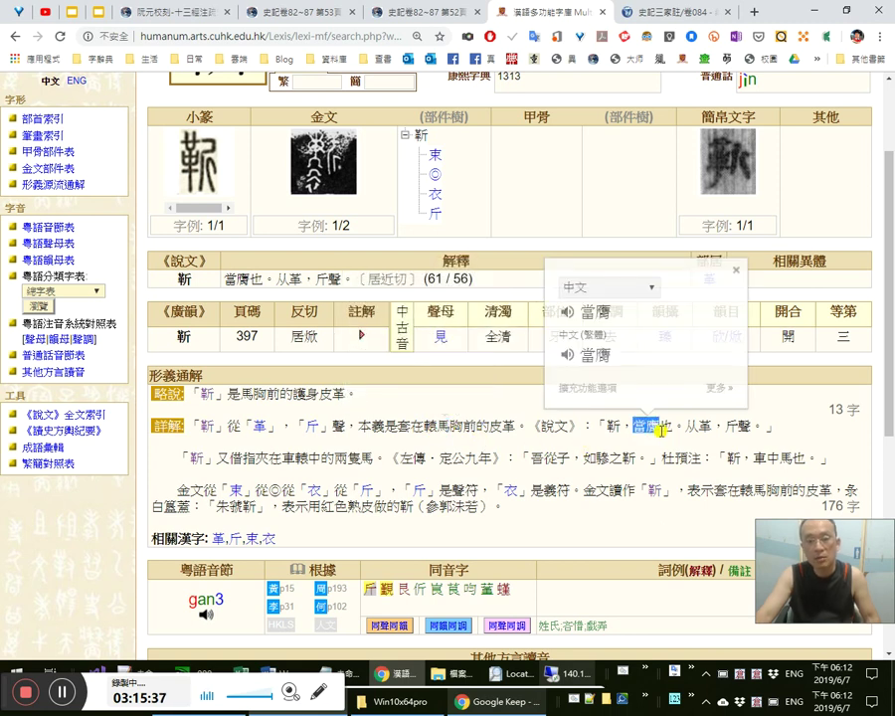
{"action": "left_click", "coordinate": [650, 429]}
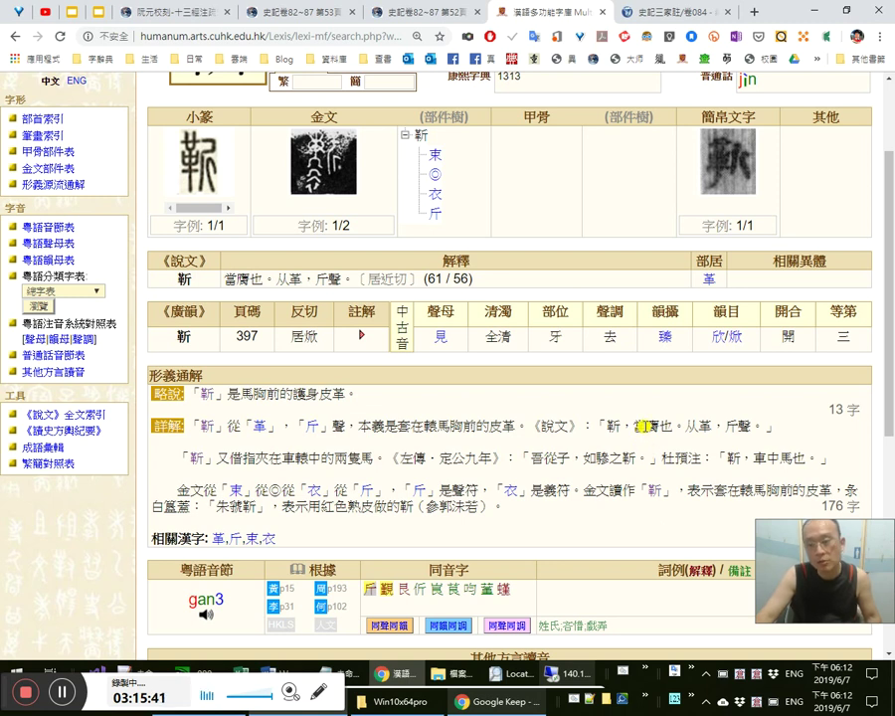
{"action": "left_click_drag", "start_coordinate": [647, 428], "coordinate": [659, 430]}
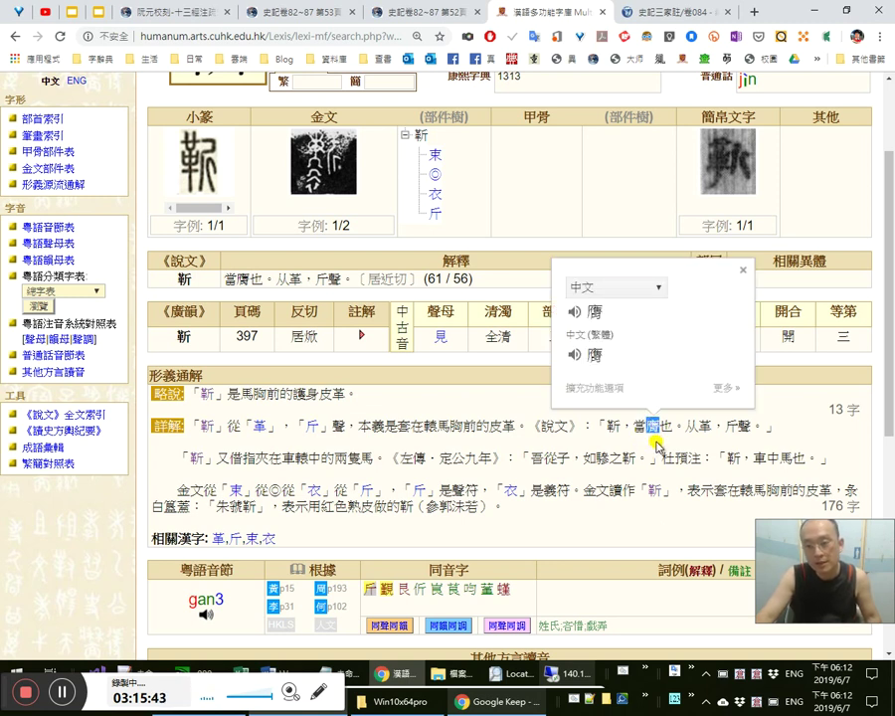
{"action": "left_click", "coordinate": [628, 485]}
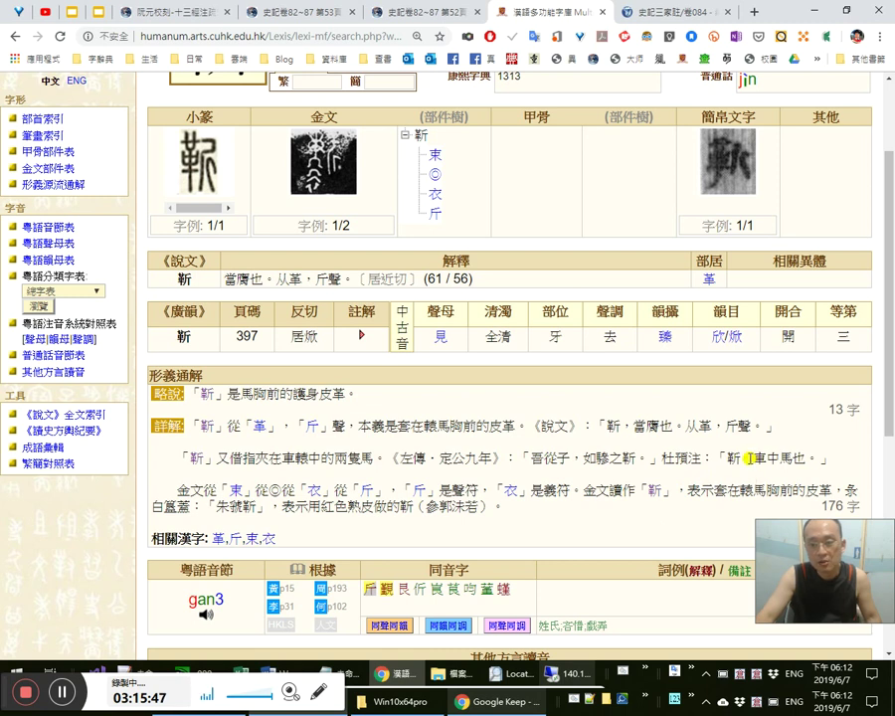
Highlight the 《左傳．定公九年》 quotation with 杜預's note, its phrase 車中馬也 and the characters 中馬
{"action": "left_click_drag", "start_coordinate": [753, 459], "coordinate": [791, 460]}
{"action": "left_click", "coordinate": [792, 460]}
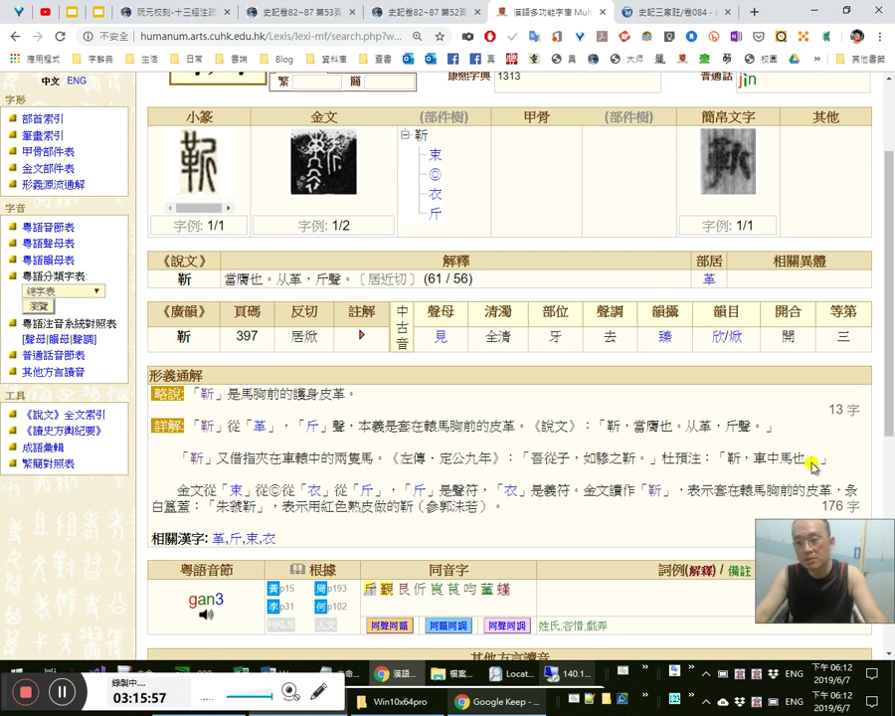
{"action": "left_click_drag", "start_coordinate": [818, 459], "coordinate": [753, 460]}
{"action": "left_click_drag", "start_coordinate": [159, 458], "coordinate": [828, 455]}
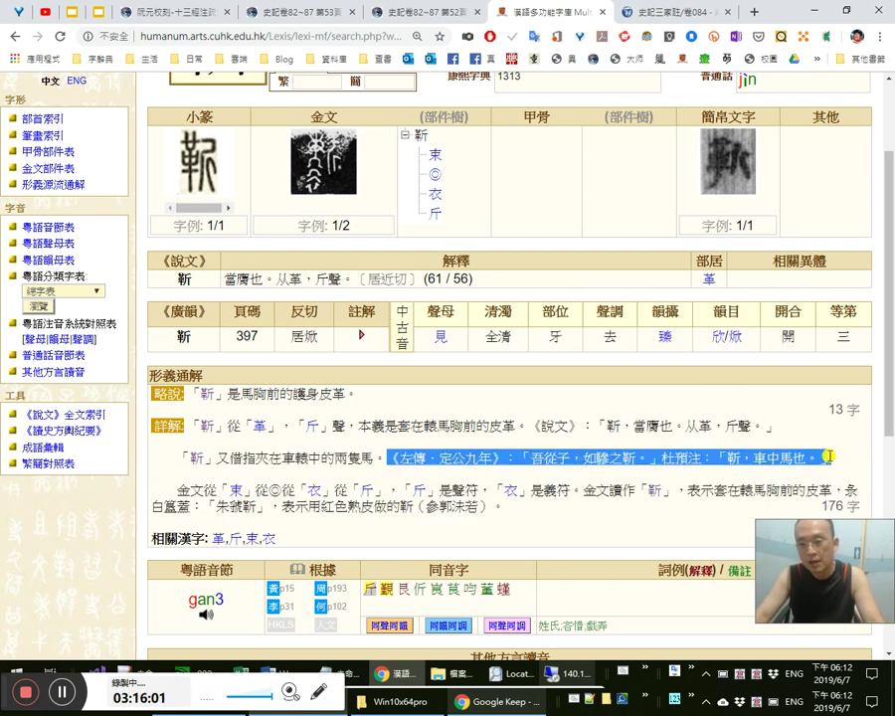
{"action": "left_click", "coordinate": [811, 456]}
{"action": "double_click", "coordinate": [803, 455]}
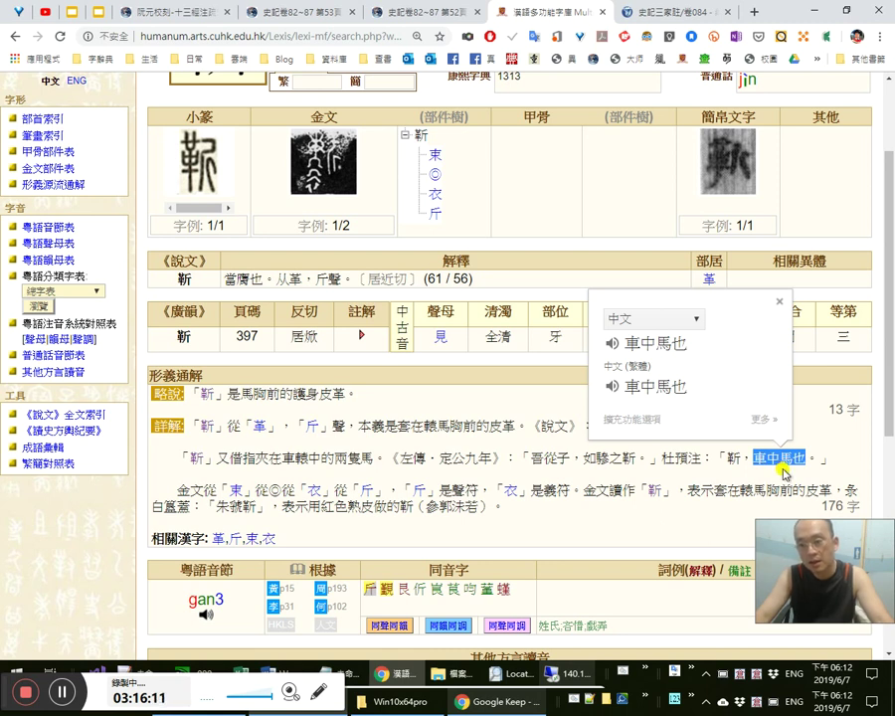
{"action": "left_click", "coordinate": [767, 458]}
{"action": "double_click", "coordinate": [767, 457]}
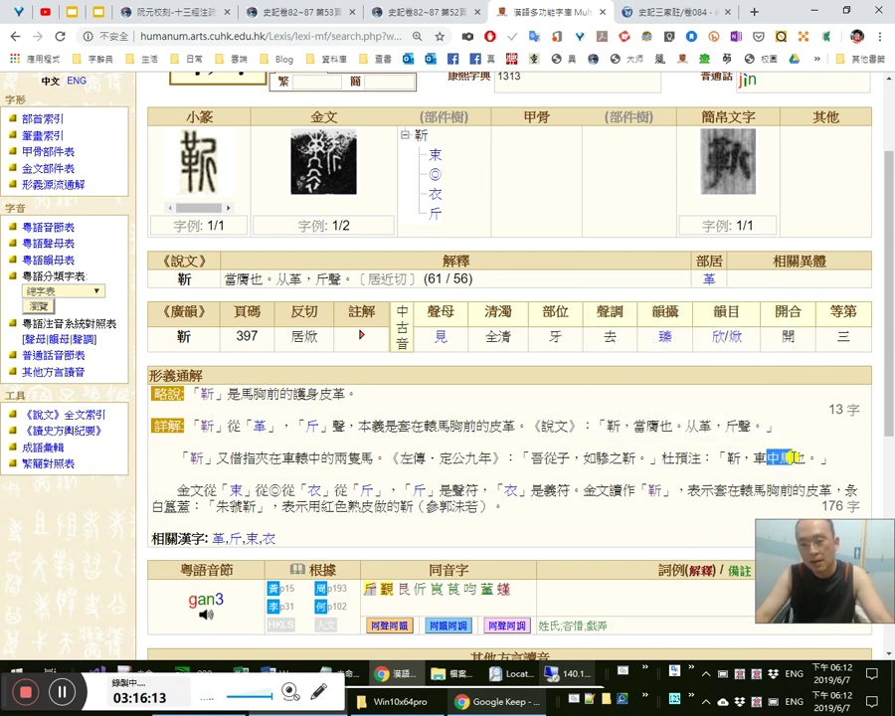
{"action": "left_click", "coordinate": [532, 414]}
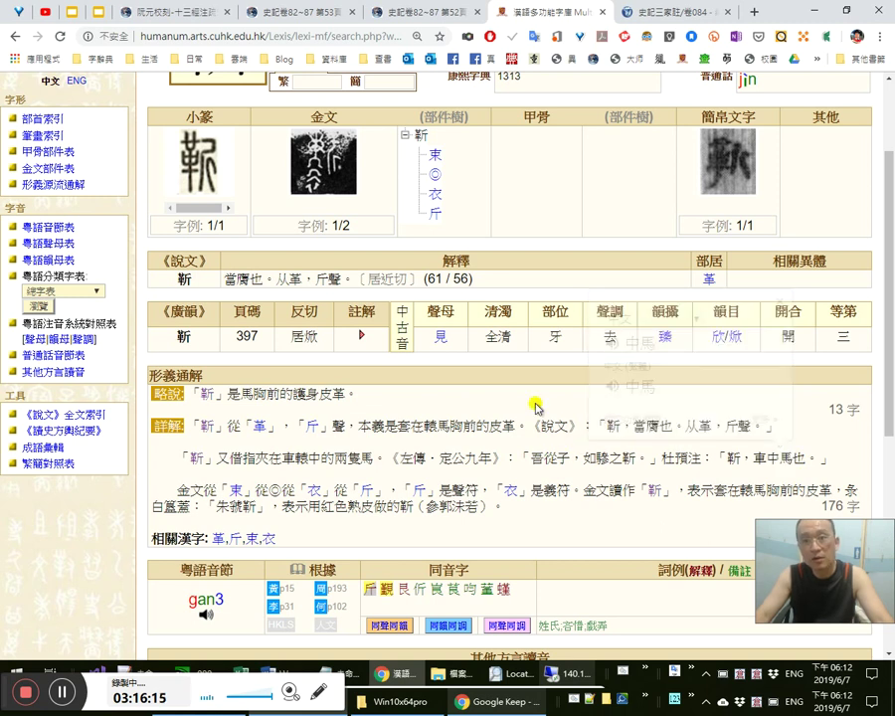
Close the 漢語多功能字庫 and 史記卷82~87 第52頁 pages and show 史記卷82~87 第53頁
{"action": "left_click", "coordinate": [605, 12]}
{"action": "left_click", "coordinate": [445, 13]}
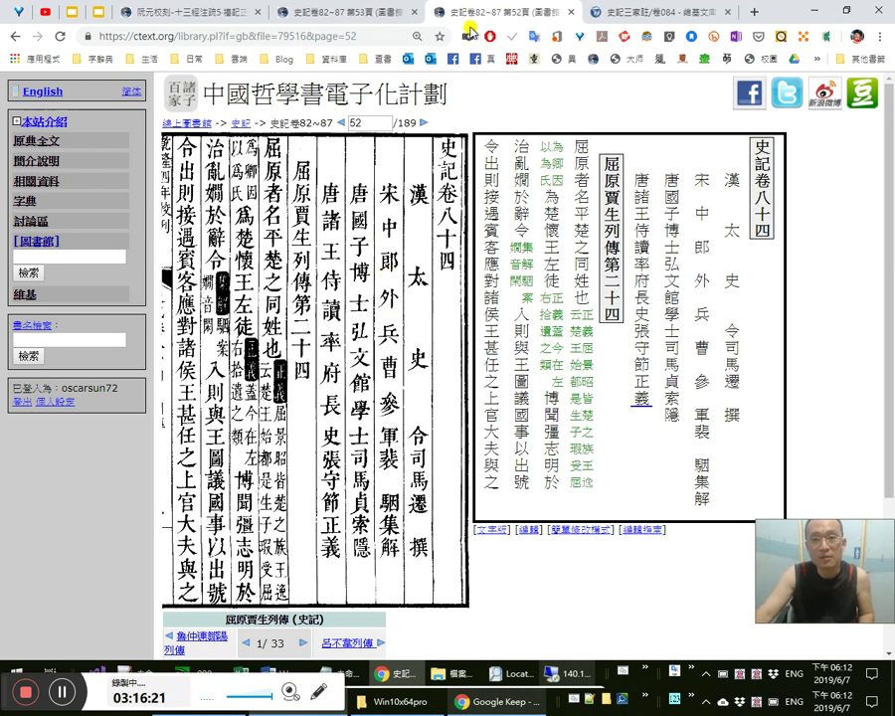
{"action": "key", "text": "ctrl+w"}
{"action": "left_click", "coordinate": [368, 12]}
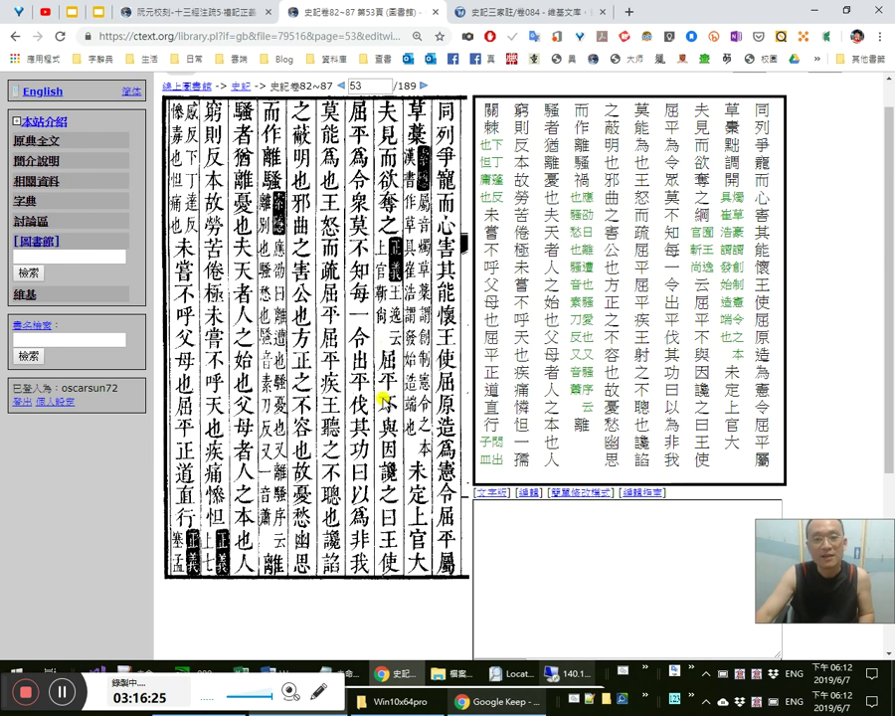
Switch to EmEditor and highlight 上官靳尚 in the 《正義》 note and 未定，上官 in the line above it
{"action": "key", "text": "alt+Tab"}
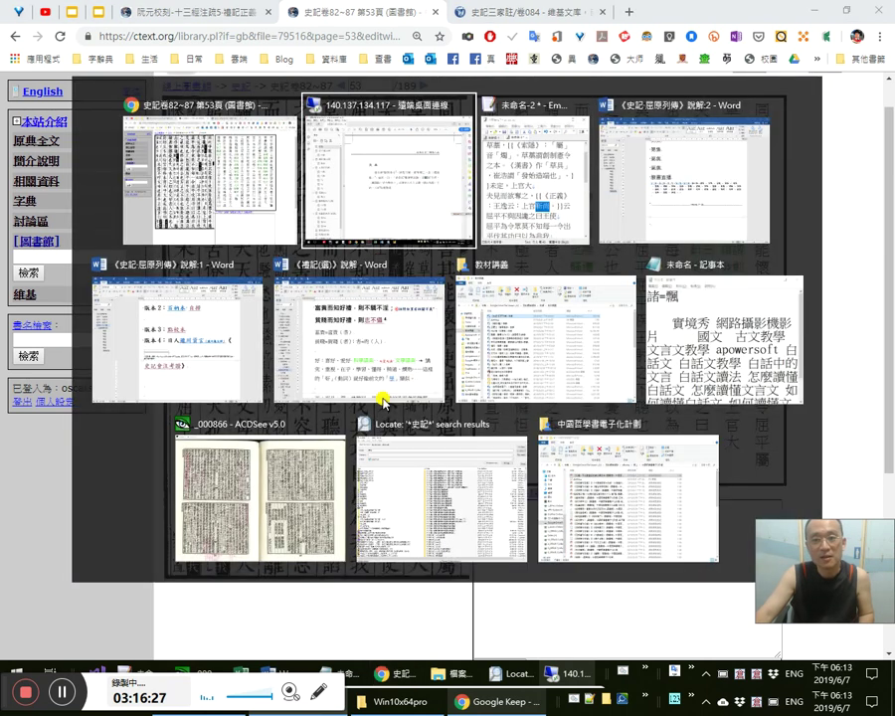
{"action": "key", "text": "alt+Tab"}
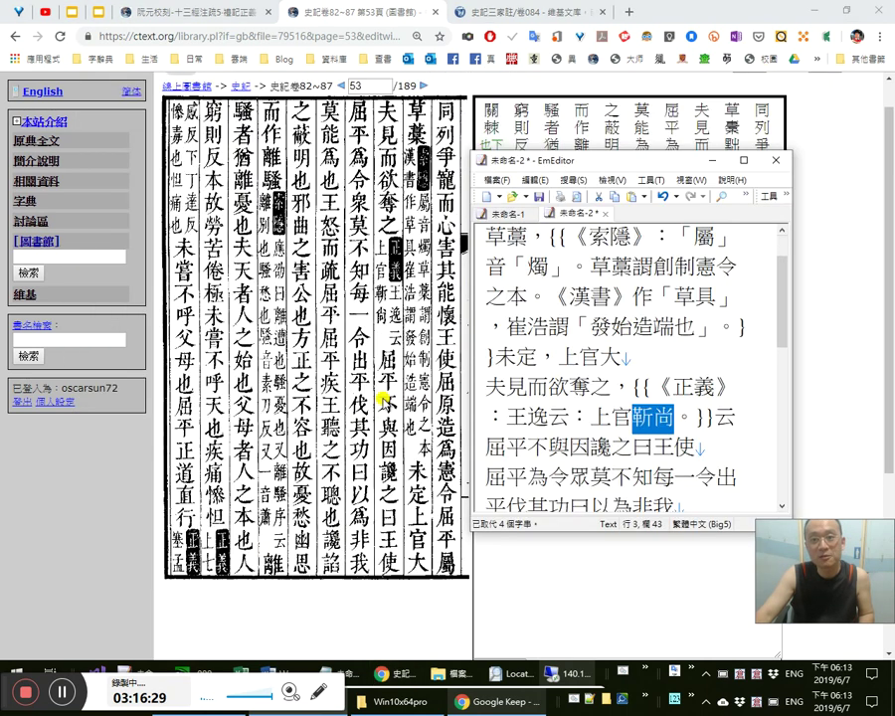
{"action": "left_click", "coordinate": [408, 402]}
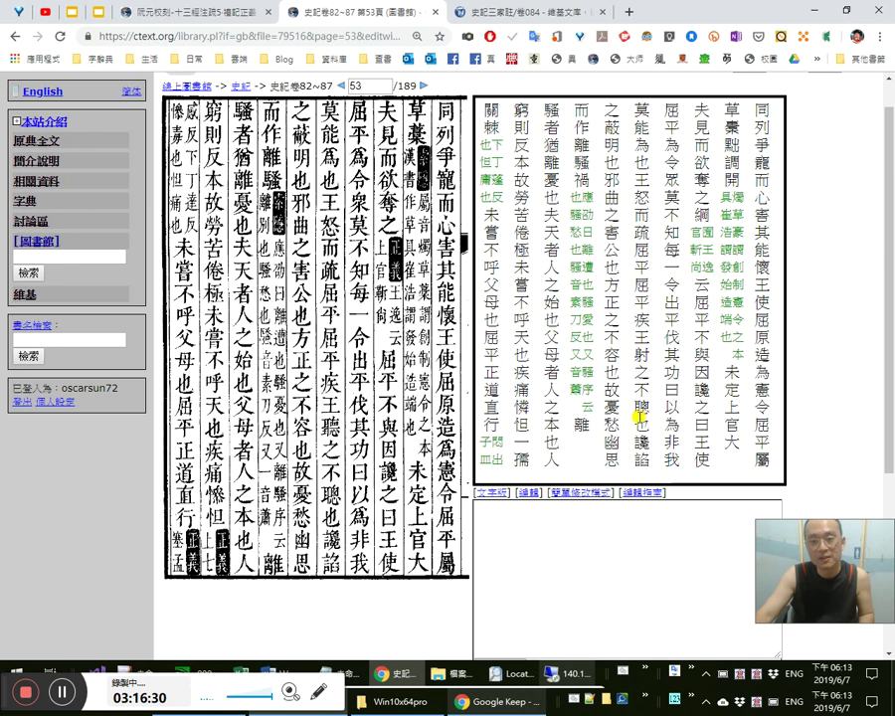
{"action": "key", "text": "alt+Tab"}
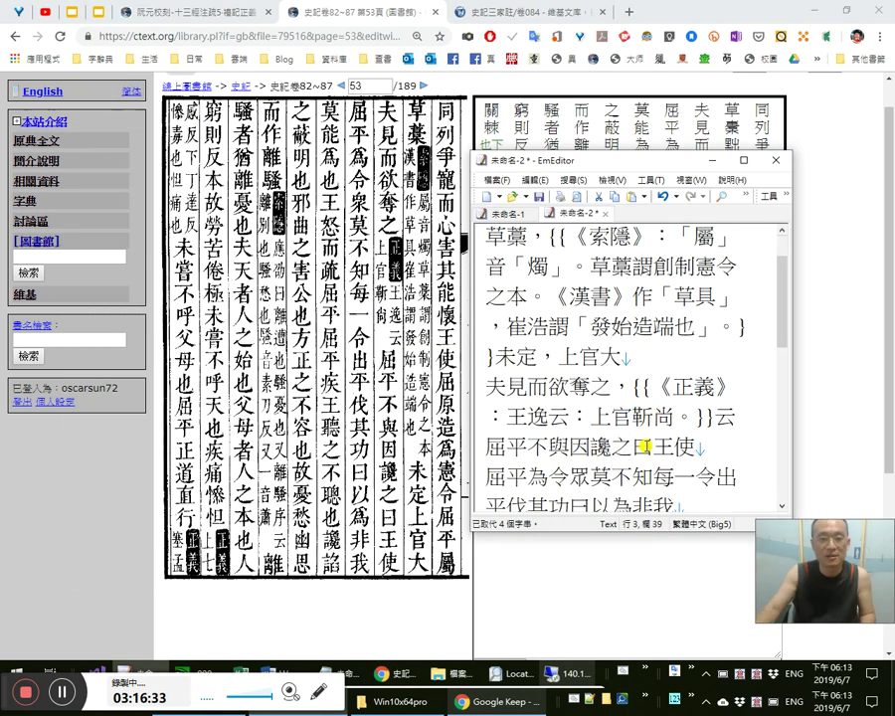
{"action": "key", "text": "Right"}
{"action": "key", "text": "Right"}
{"action": "key", "text": "Right"}
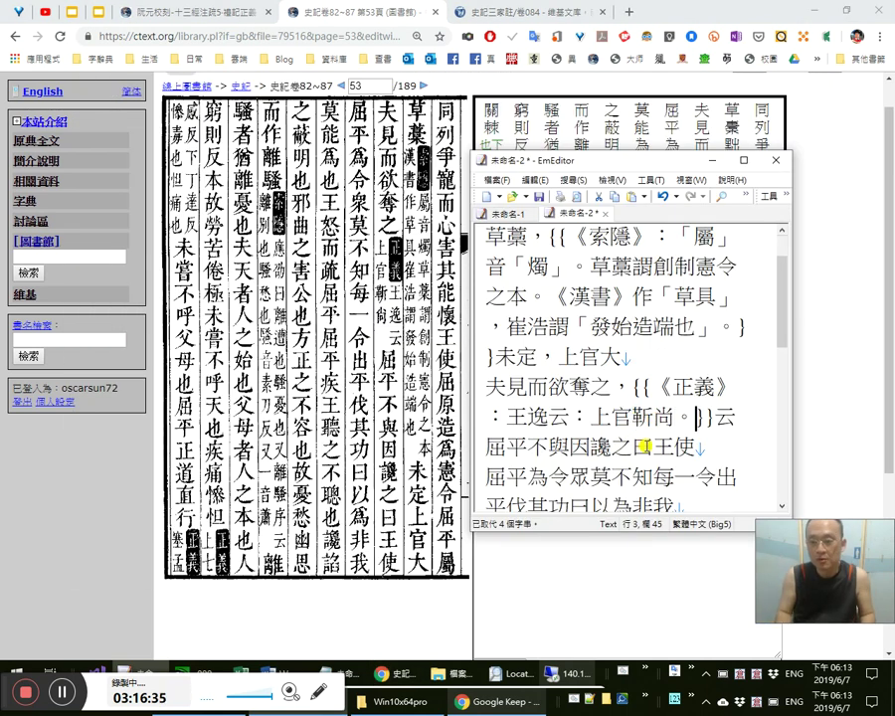
{"action": "key", "text": "Left"}
{"action": "key", "text": "Left"}
{"action": "key", "text": "Left"}
{"action": "key", "text": "Left"}
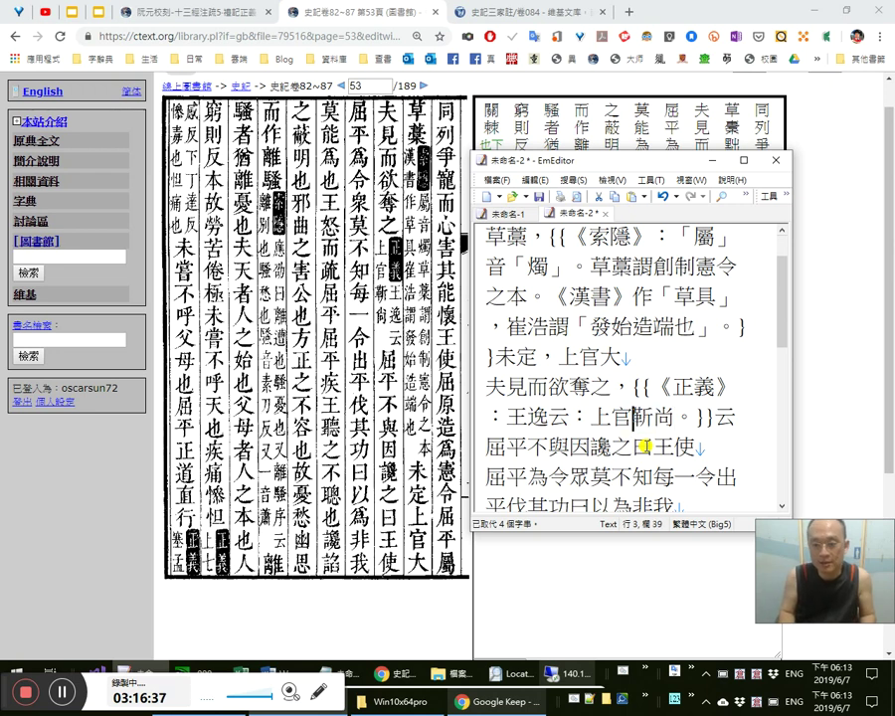
{"action": "key", "text": "Left"}
{"action": "key", "text": "shift+Right"}
{"action": "key", "text": "shift+Right"}
{"action": "key", "text": "shift+Right"}
{"action": "key", "text": "shift+Right"}
{"action": "key", "text": "shift+Right"}
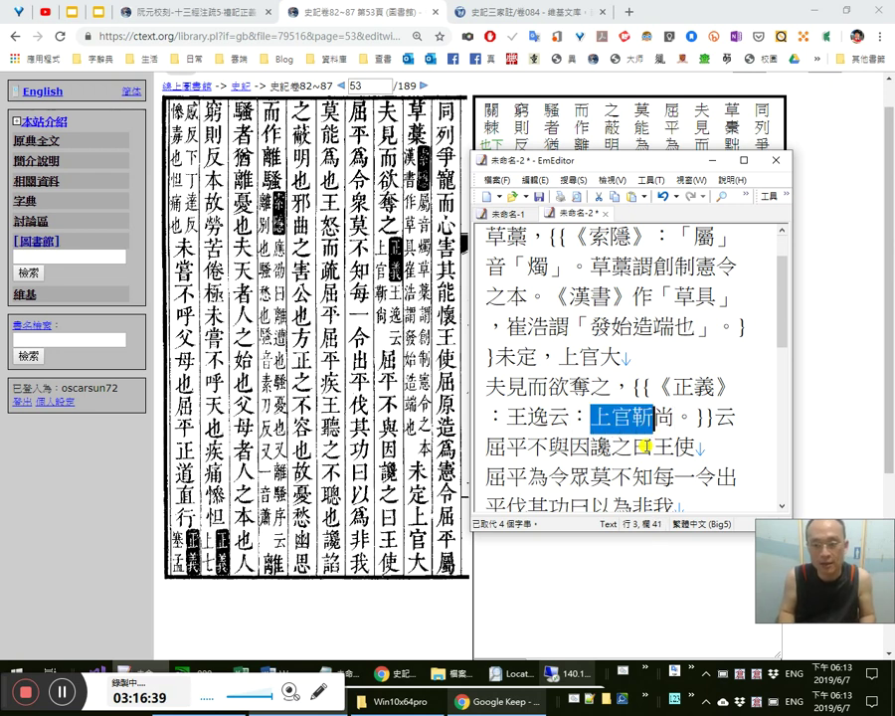
{"action": "key", "text": "Right"}
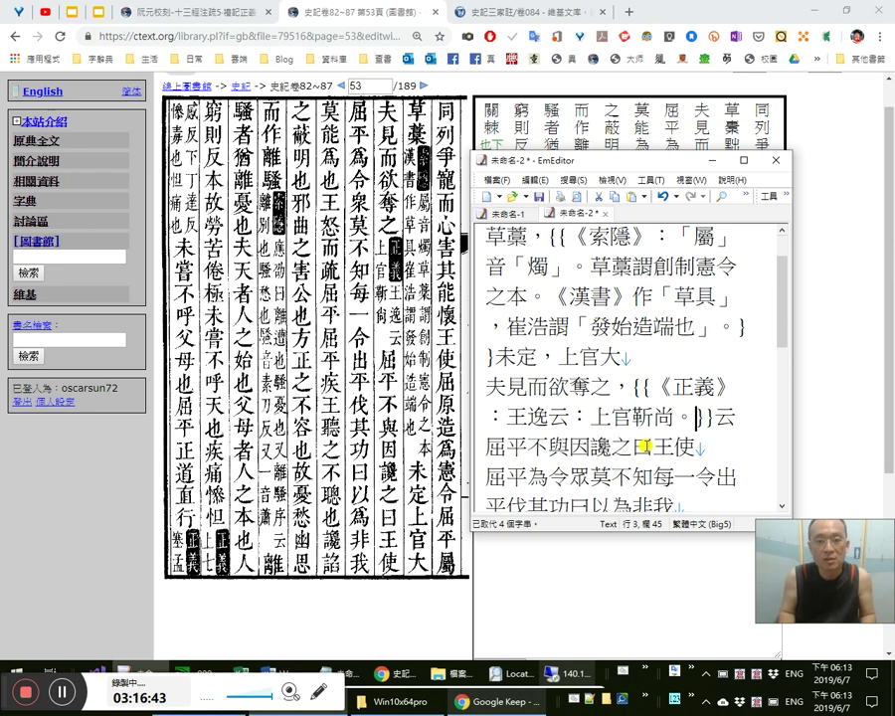
{"action": "key", "text": "Right"}
{"action": "key", "text": "Right"}
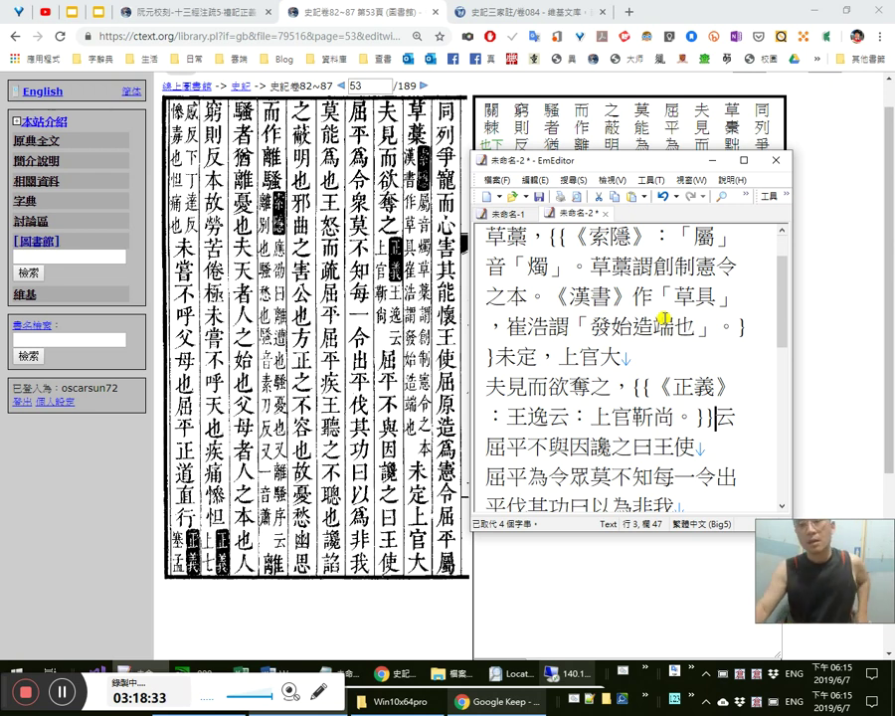
{"action": "left_click_drag", "start_coordinate": [505, 353], "coordinate": [608, 349]}
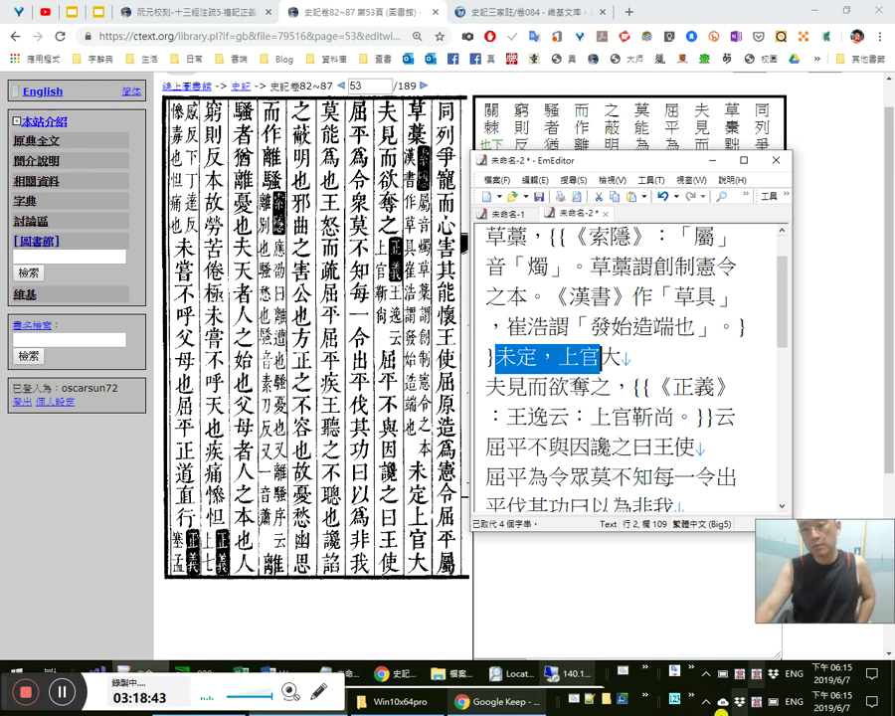
{"action": "left_click", "coordinate": [686, 678]}
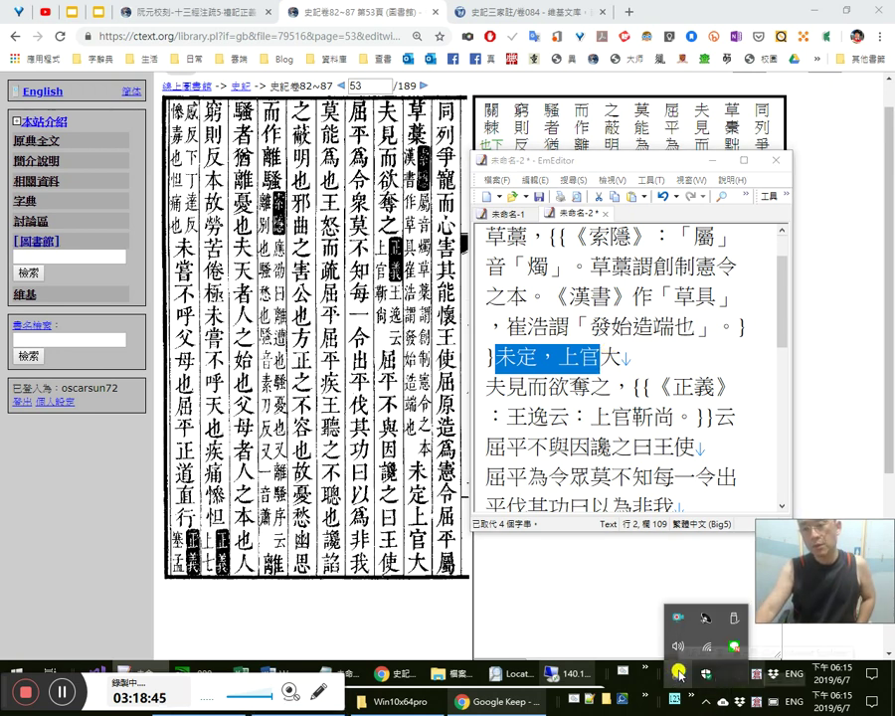
{"action": "left_click", "coordinate": [686, 678]}
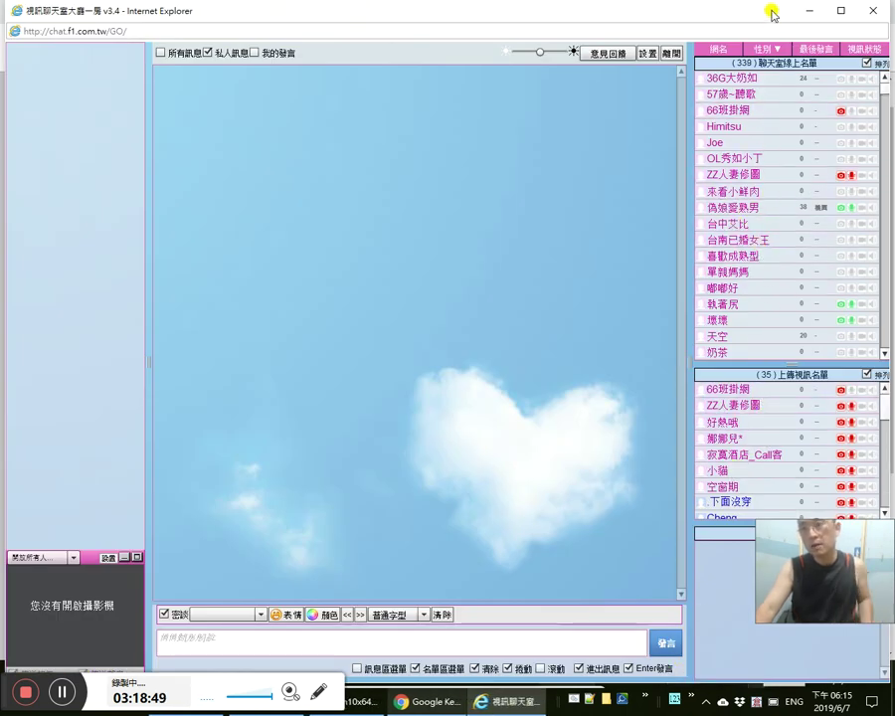
{"action": "left_click", "coordinate": [807, 10]}
{"action": "left_click", "coordinate": [420, 511]}
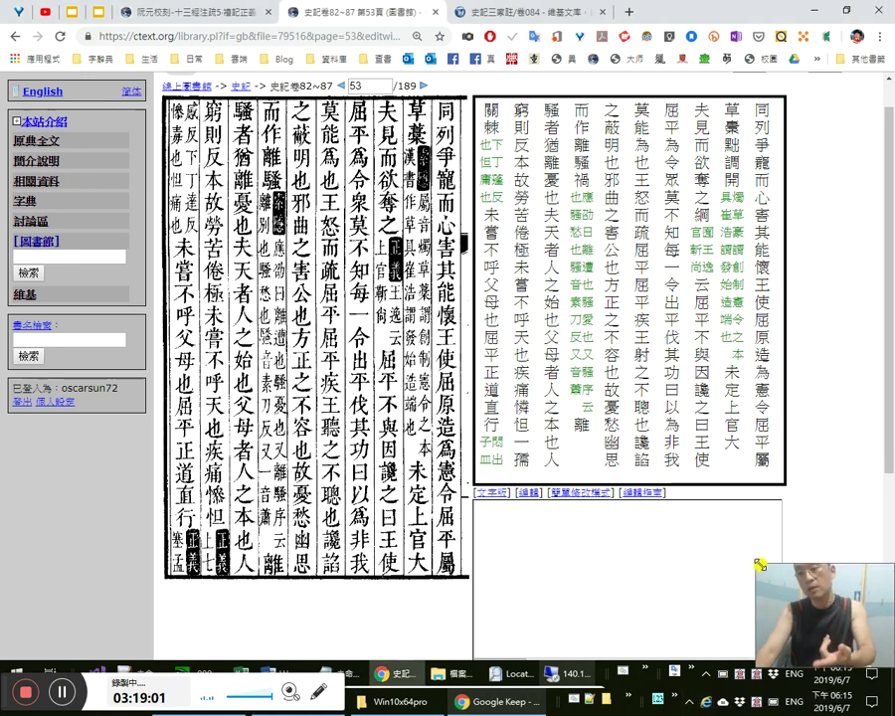
{"action": "left_click_drag", "start_coordinate": [759, 564], "coordinate": [495, 391]}
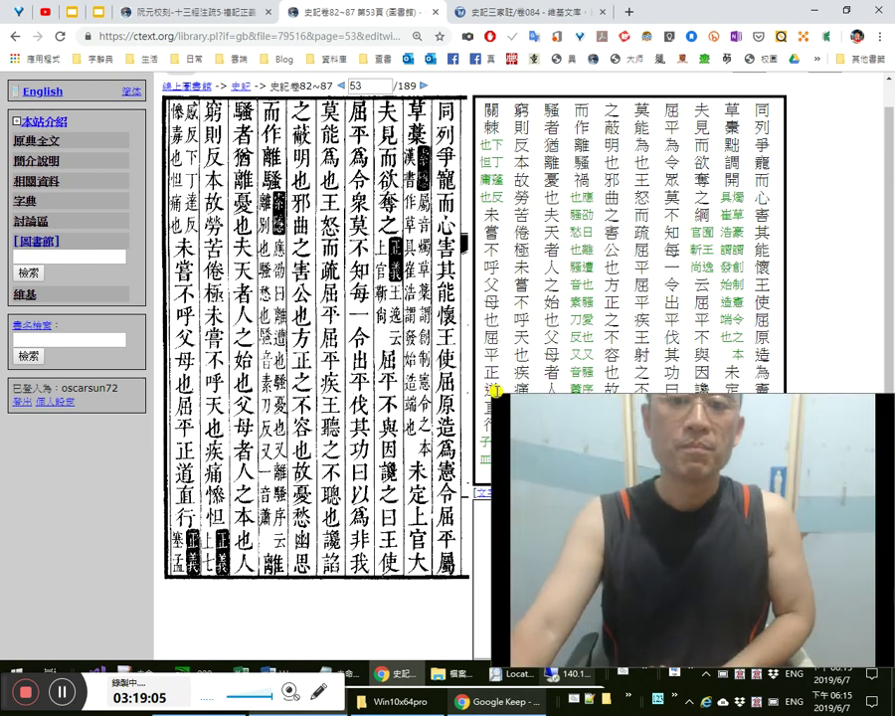
{"action": "left_click_drag", "start_coordinate": [497, 399], "coordinate": [735, 553]}
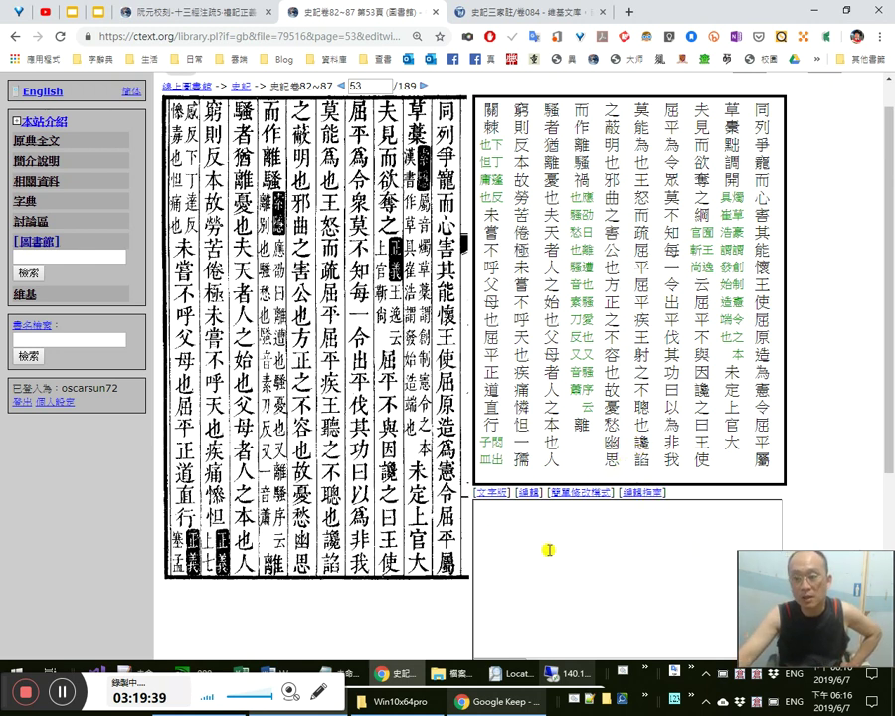
Look up 羅技 C920 listings on 露天拍賣 in a new Chrome tab, browse the results and open another blank tab
{"action": "left_click", "coordinate": [631, 12]}
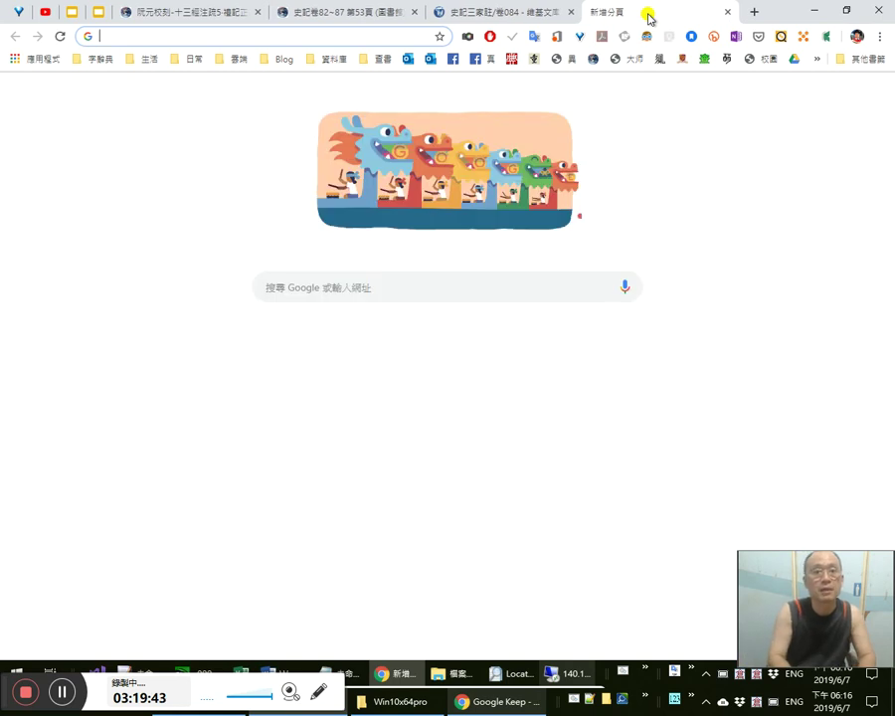
{"action": "type", "text": "c"}
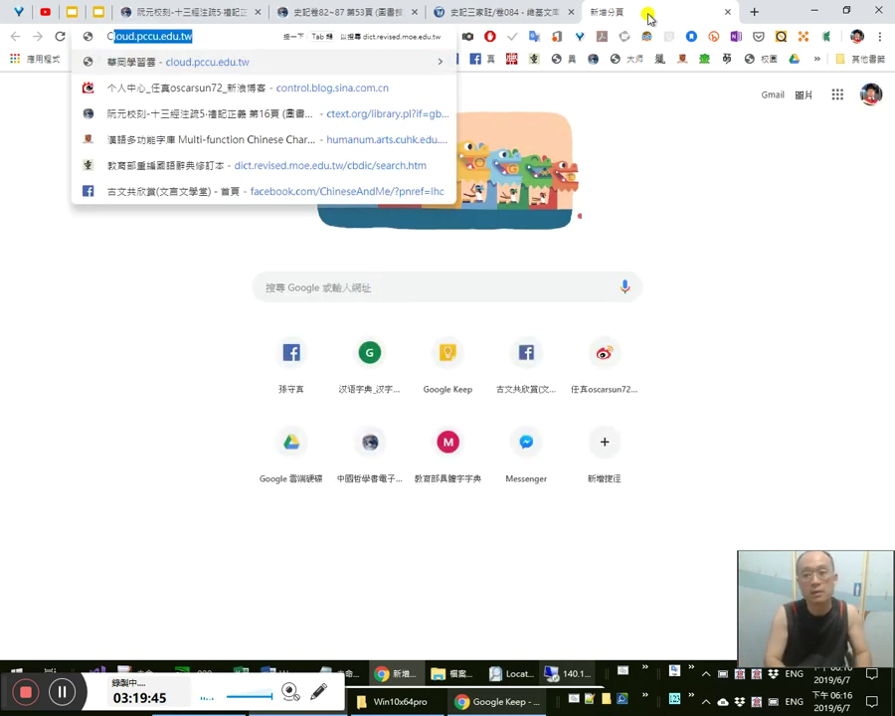
{"action": "type", "text": "l"}
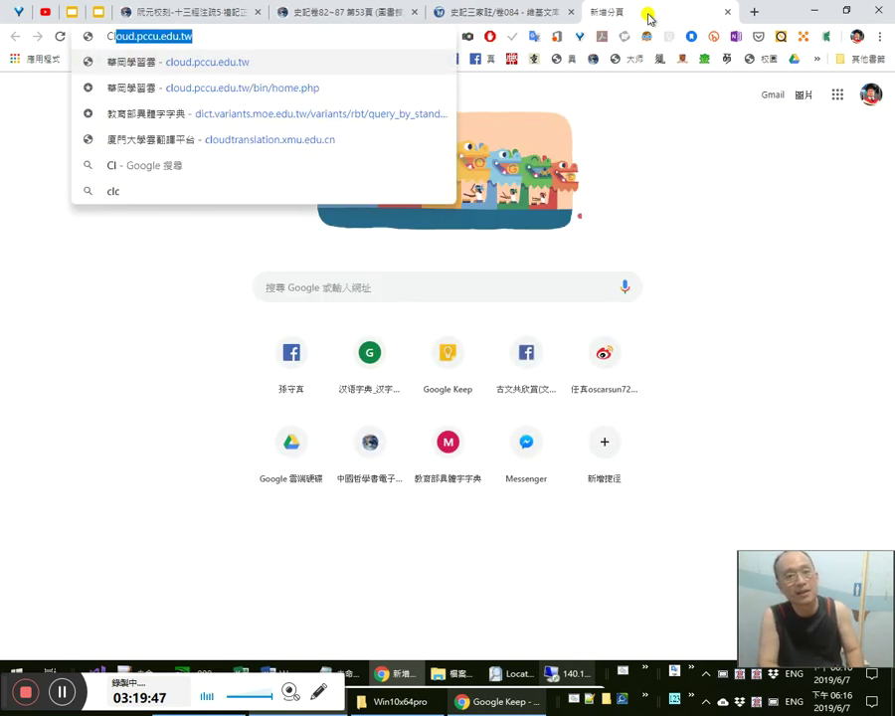
{"action": "key", "text": "BackSpace"}
{"action": "key", "text": "BackSpace"}
{"action": "key", "text": "BackSpace"}
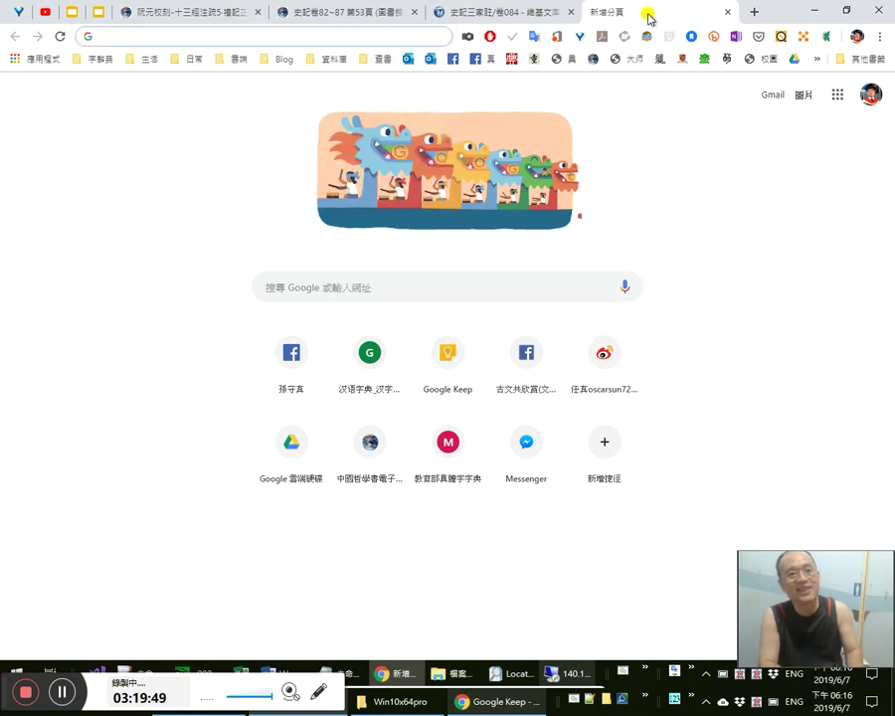
{"action": "type", "text": "C920"}
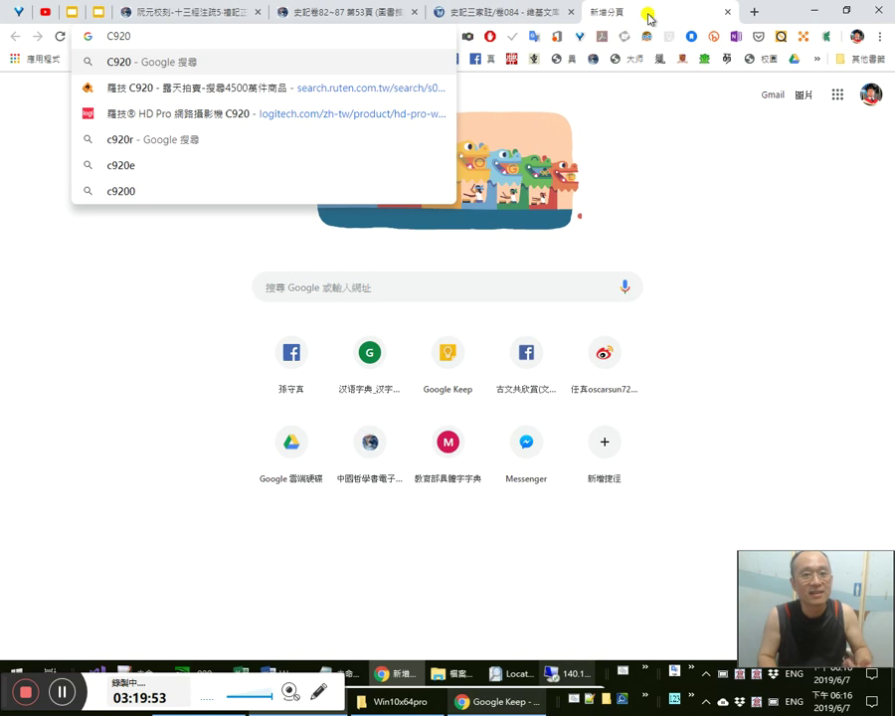
{"action": "key", "text": "Down"}
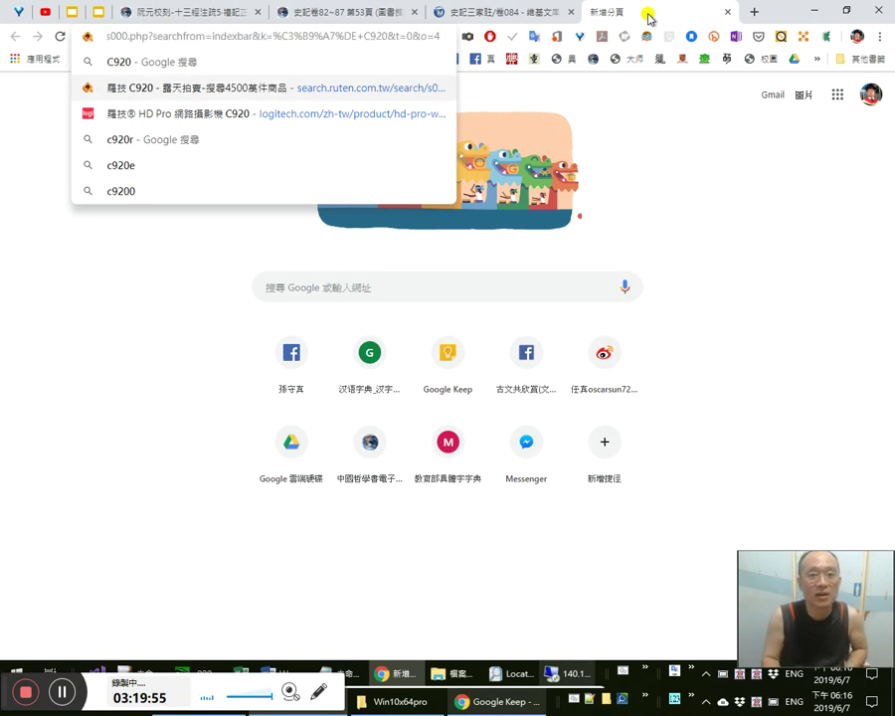
{"action": "key", "text": "Return"}
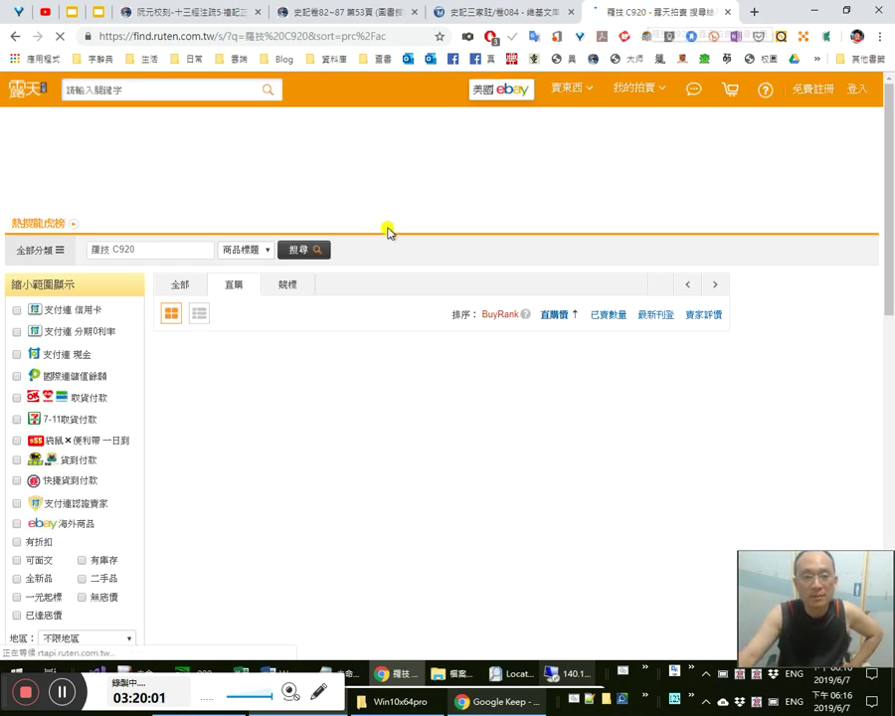
{"action": "scroll", "coordinate": [565, 393], "scroll_direction": "down", "scroll_amount": 2}
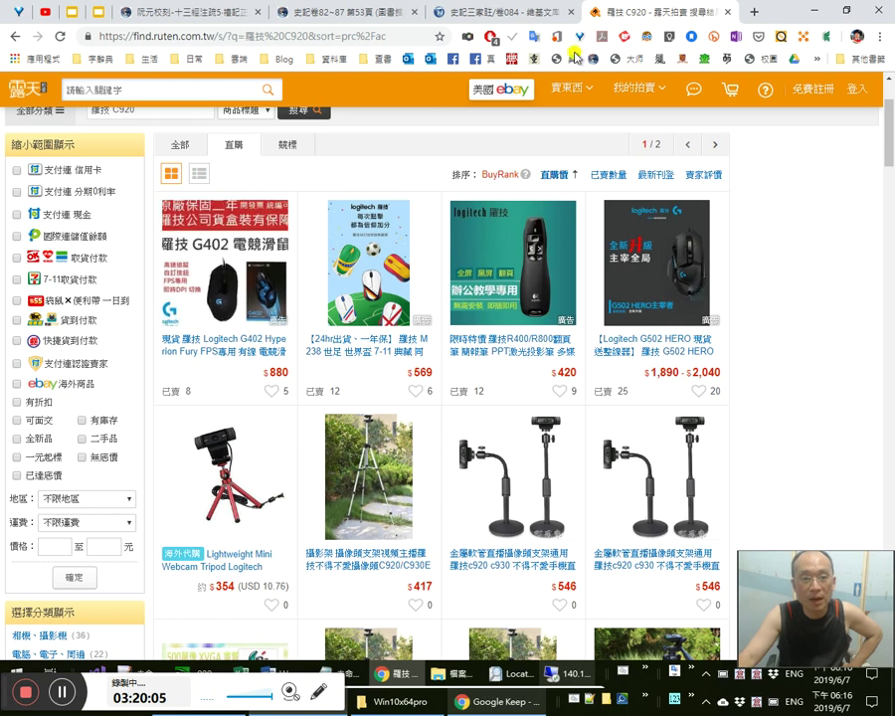
{"action": "key", "text": "ctrl+t"}
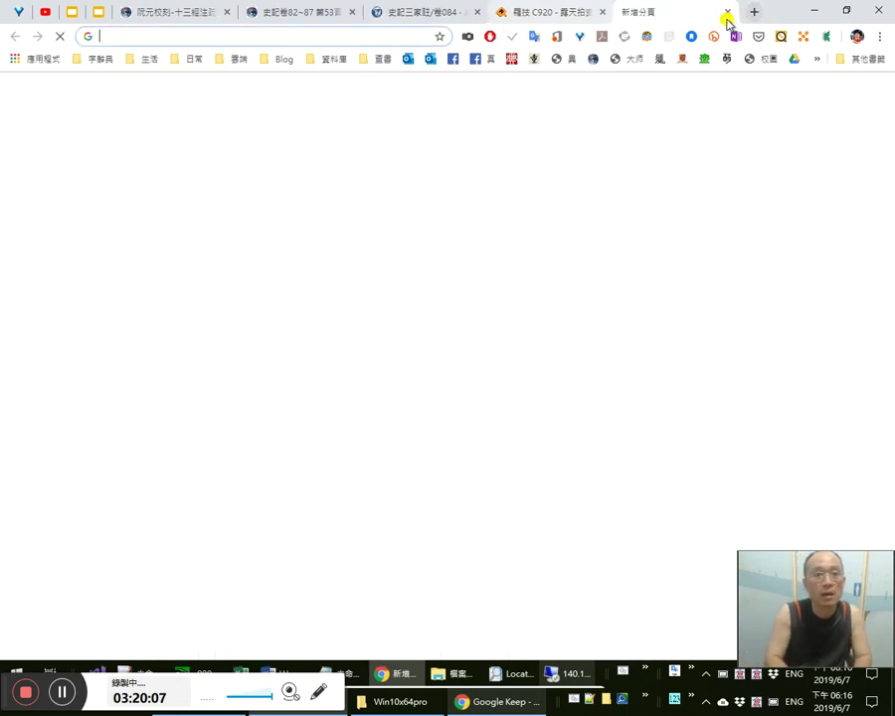
Search Google for c920r and open the Yahoo奇摩購物中心, momo購物網 and udn買東西購物中心 listings for the webcam
{"action": "type", "text": "C920"}
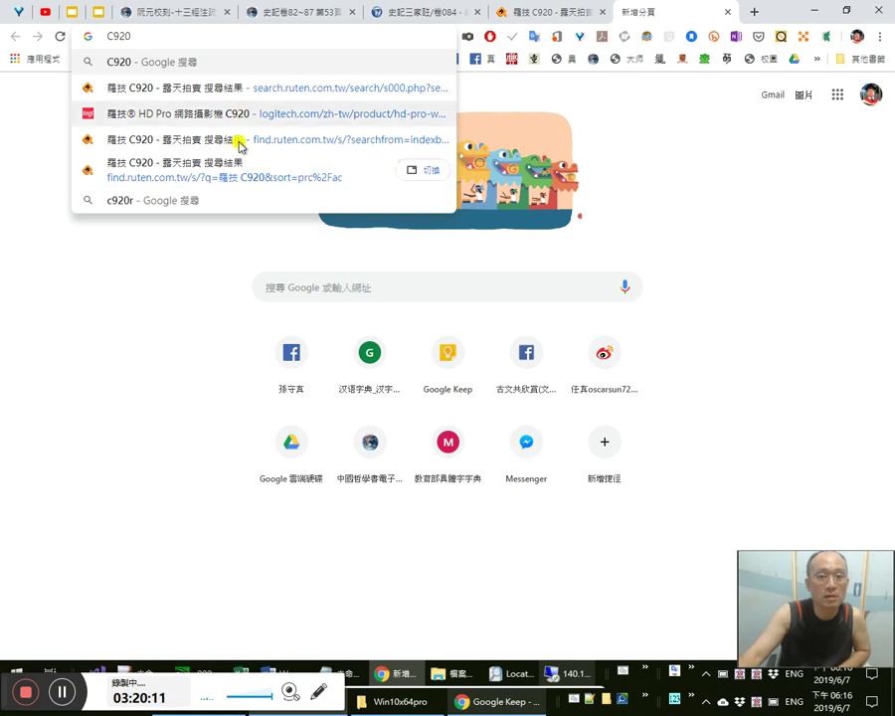
{"action": "left_click", "coordinate": [239, 205]}
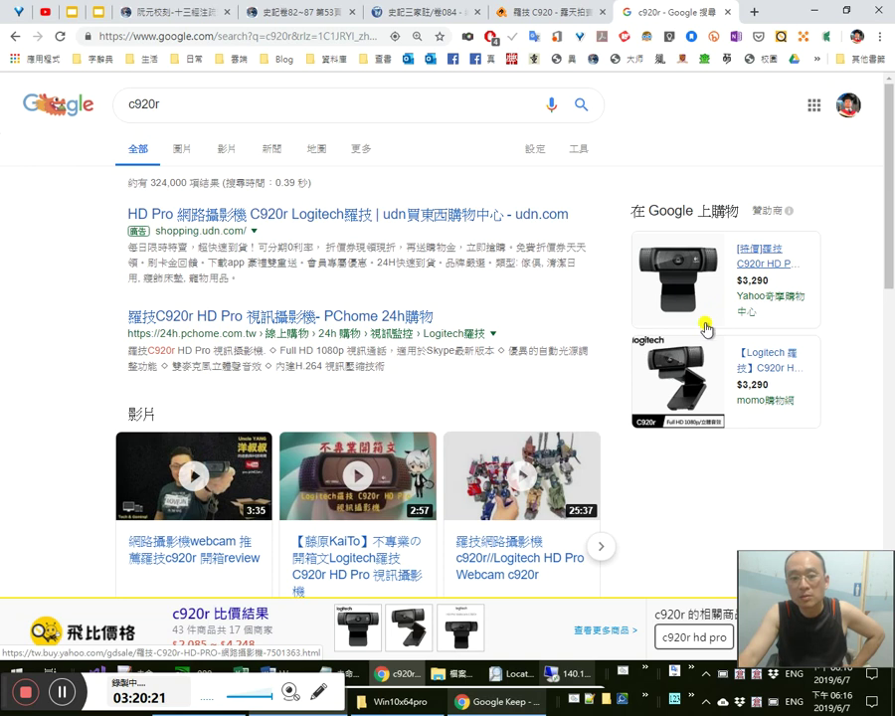
{"action": "left_click", "coordinate": [677, 254]}
{"action": "left_click", "coordinate": [582, 14]}
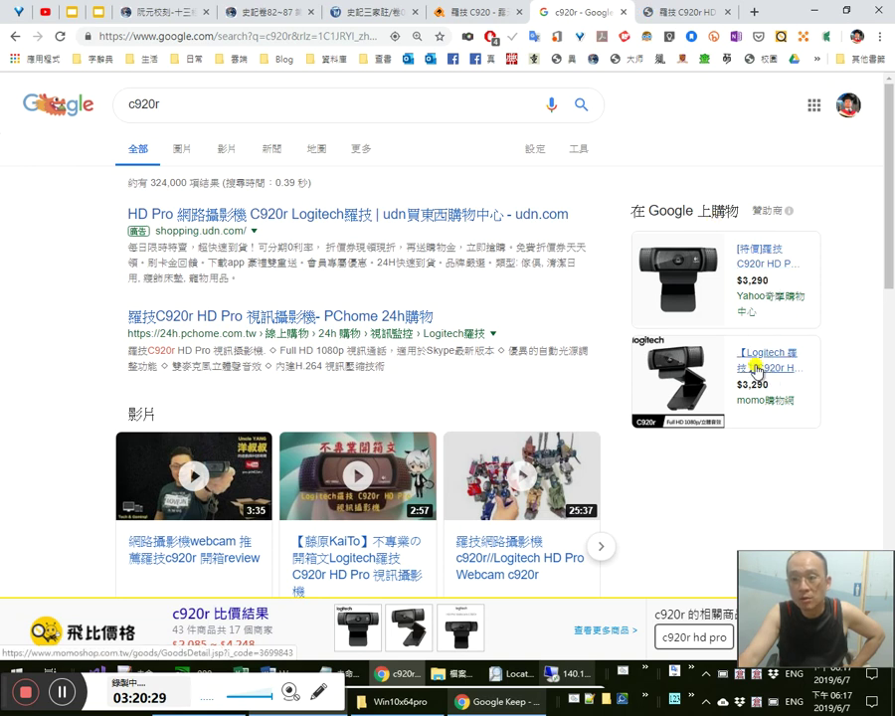
{"action": "left_click", "coordinate": [758, 363]}
{"action": "left_click", "coordinate": [513, 15]}
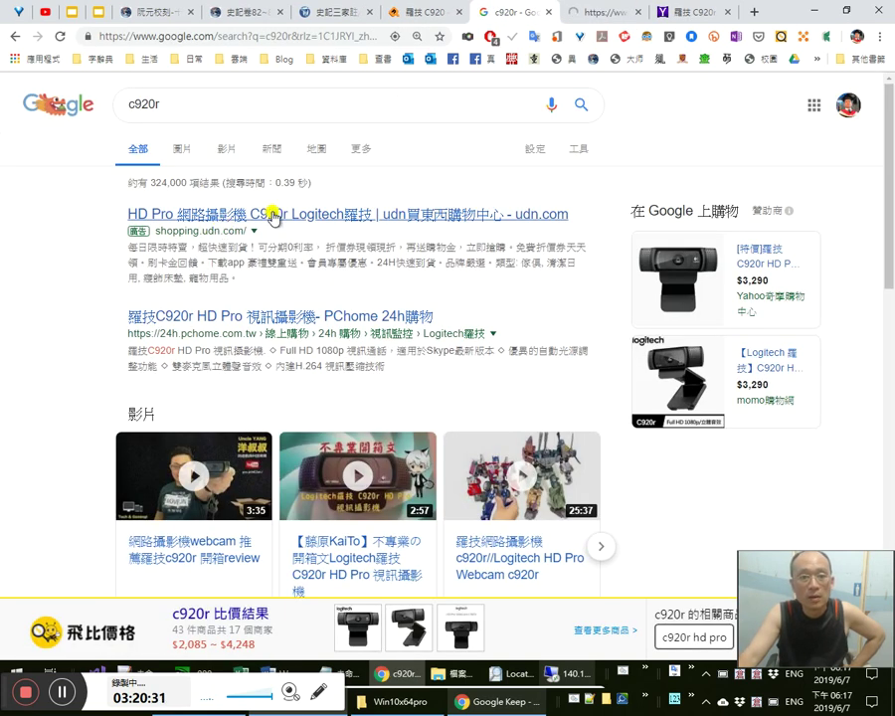
{"action": "left_click", "coordinate": [264, 215]}
Show the udn買東西 page for the C920r webcam and look through its product and add-on offers
{"action": "left_click", "coordinate": [410, 13]}
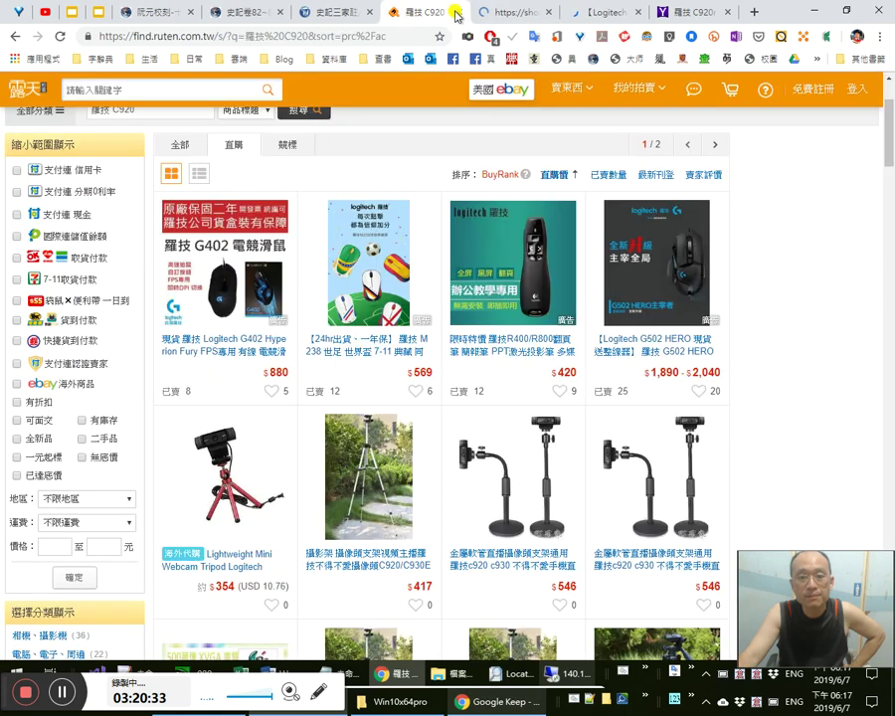
{"action": "left_click", "coordinate": [488, 9]}
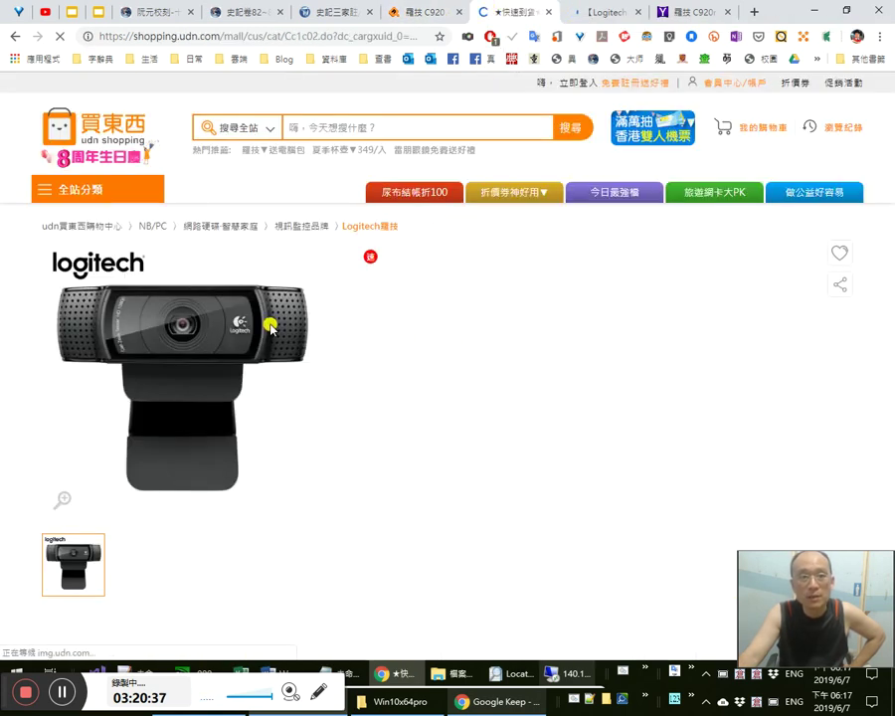
{"action": "scroll", "coordinate": [431, 340], "scroll_direction": "down", "scroll_amount": 6}
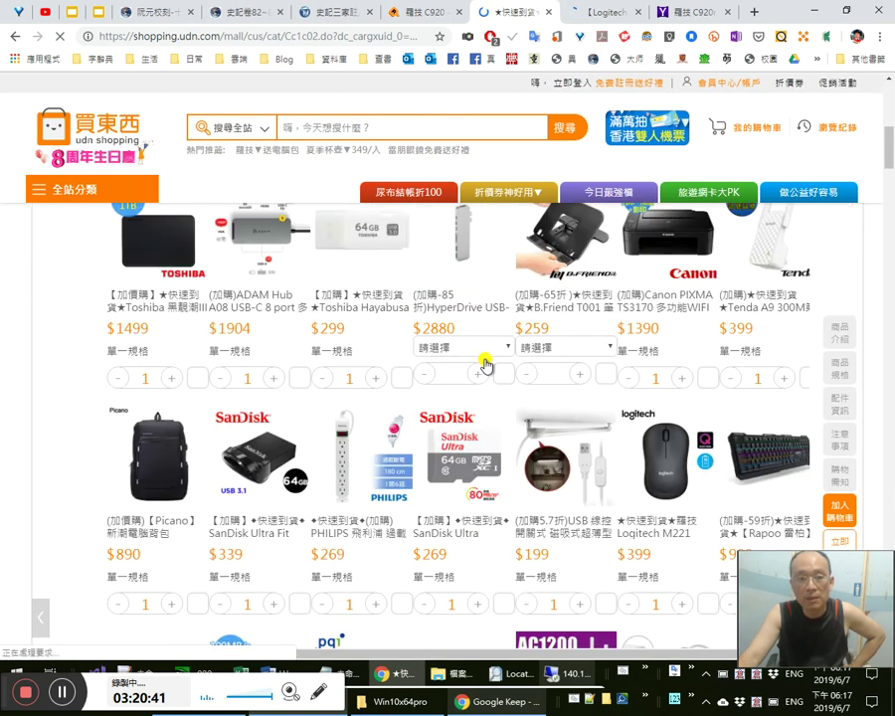
{"action": "scroll", "coordinate": [482, 361], "scroll_direction": "down", "scroll_amount": 3}
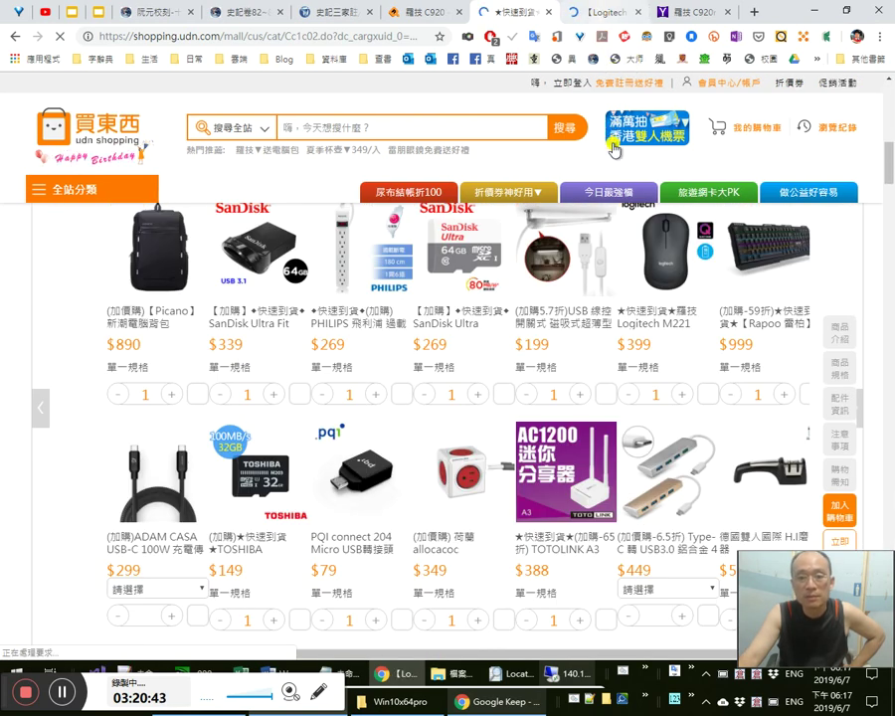
Look through the momo購物網 listing for the Logitech C920r, from its price details to the page footer
{"action": "left_click", "coordinate": [604, 16]}
{"action": "scroll", "coordinate": [624, 239], "scroll_direction": "down", "scroll_amount": 15}
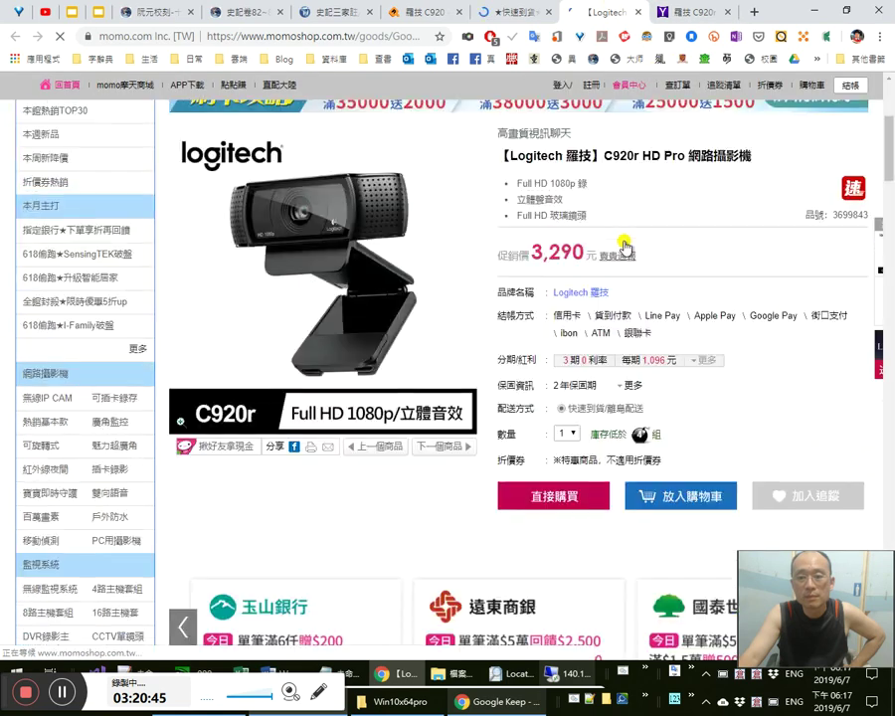
{"action": "scroll", "coordinate": [625, 241], "scroll_direction": "down", "scroll_amount": 15}
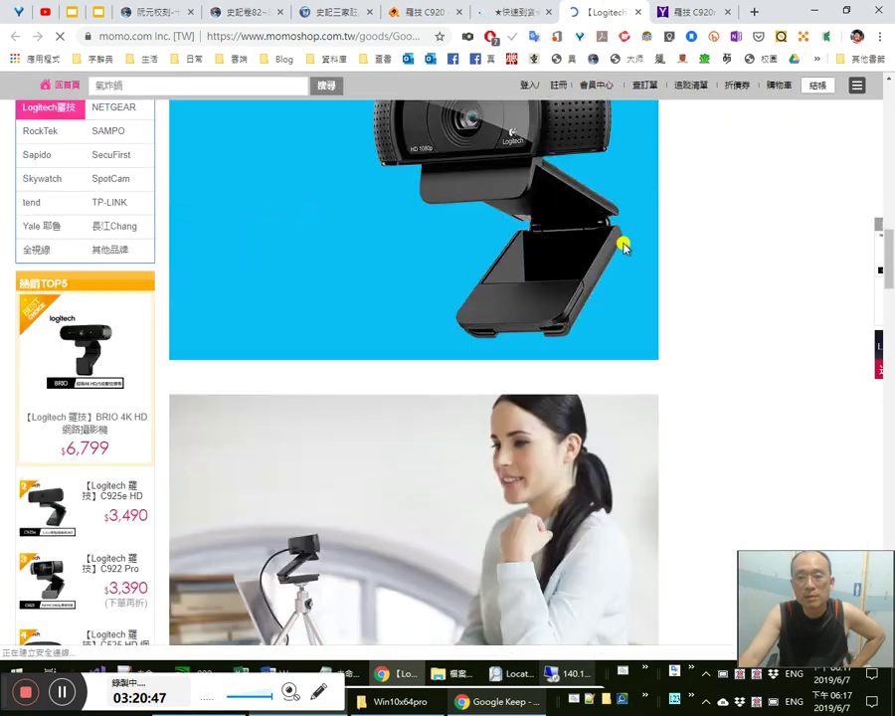
{"action": "scroll", "coordinate": [438, 393], "scroll_direction": "down", "scroll_amount": 15}
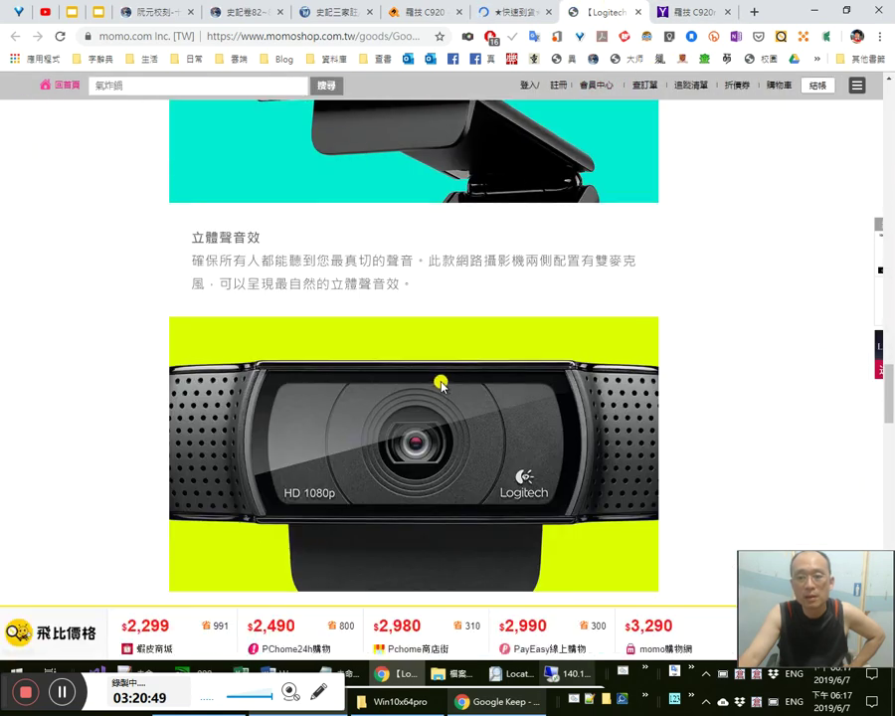
{"action": "scroll", "coordinate": [448, 379], "scroll_direction": "down", "scroll_amount": 10}
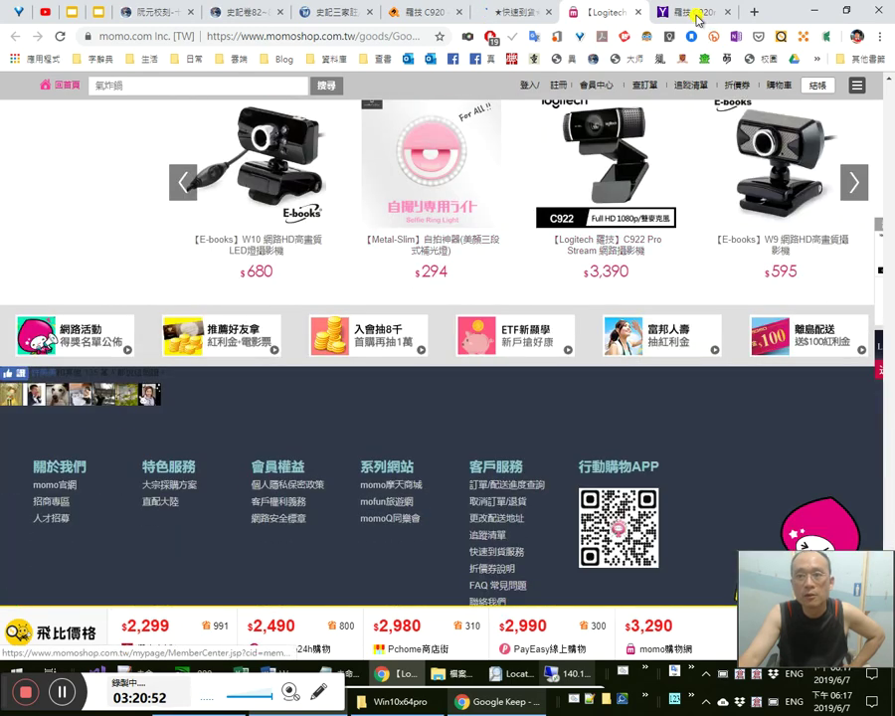
Examine the features and 商品規格 table on the Yahoo奇摩 listing for the 羅技 C920r HD PRO
{"action": "left_click", "coordinate": [698, 14]}
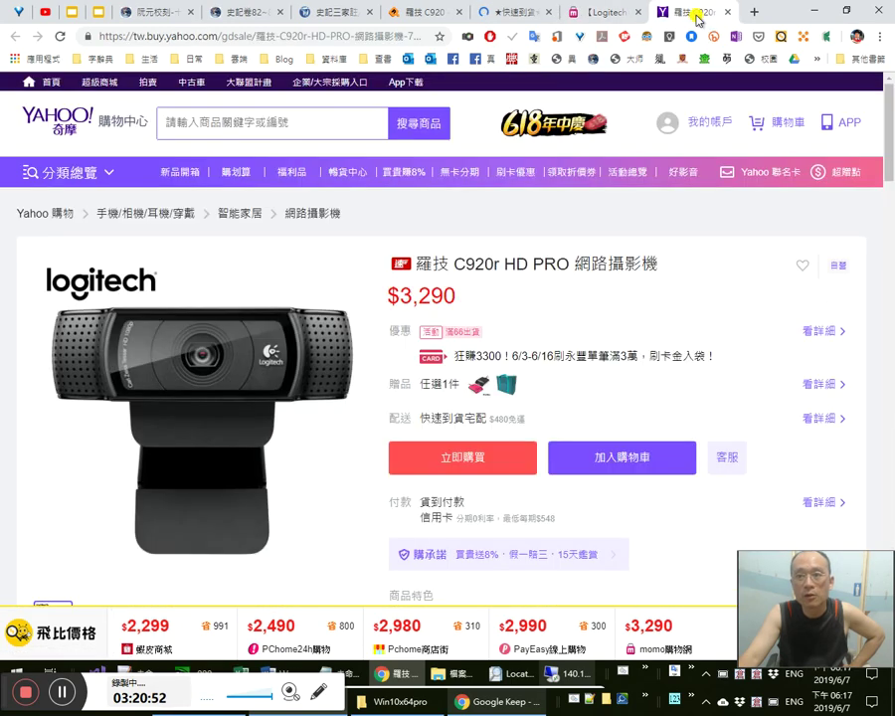
{"action": "scroll", "coordinate": [644, 438], "scroll_direction": "down", "scroll_amount": 6}
{"action": "scroll", "coordinate": [641, 432], "scroll_direction": "down", "scroll_amount": 15}
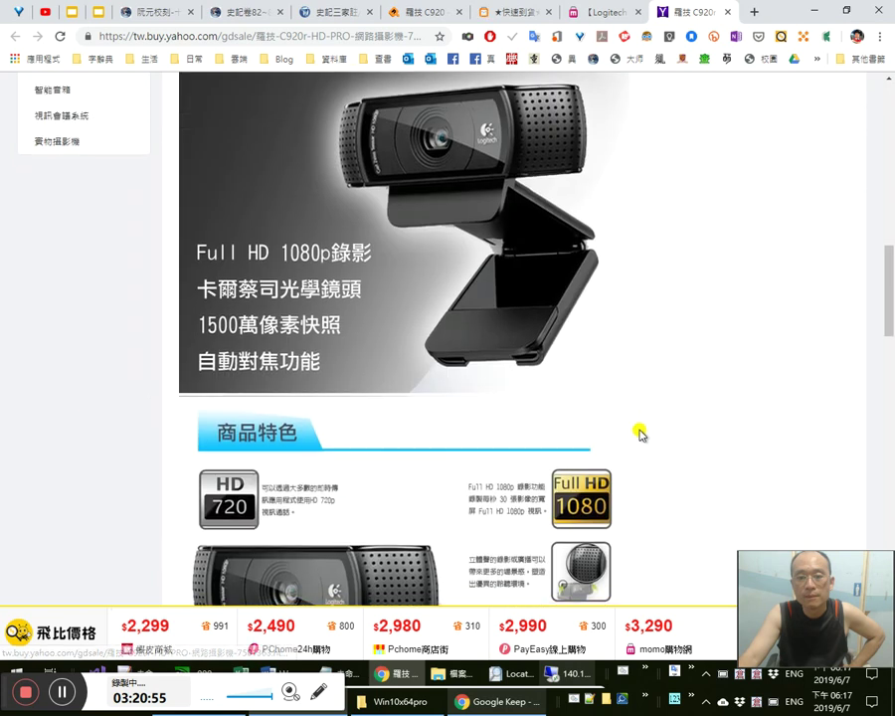
{"action": "scroll", "coordinate": [639, 428], "scroll_direction": "up", "scroll_amount": 10}
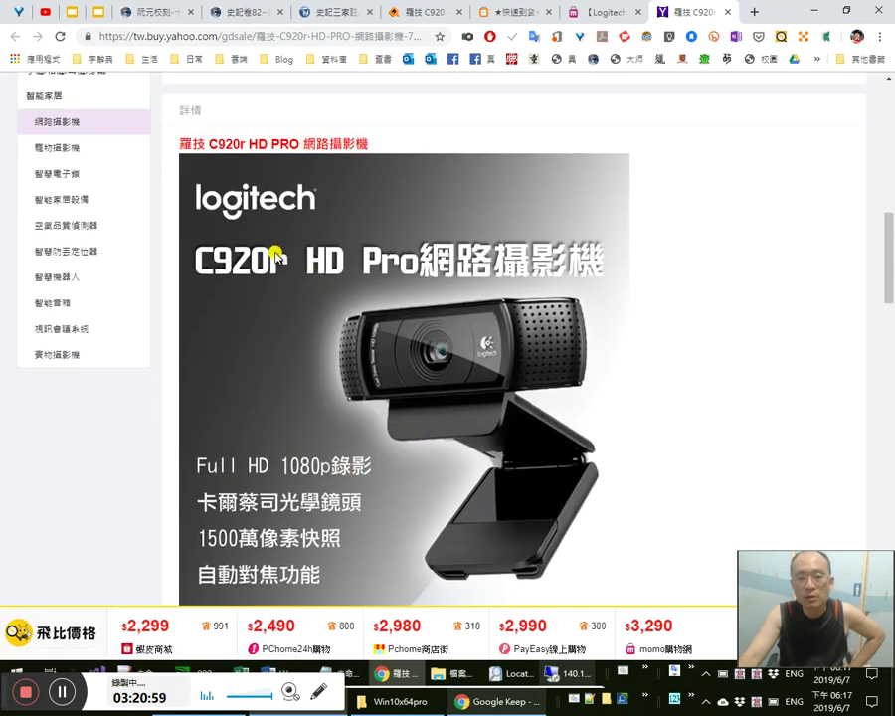
{"action": "scroll", "coordinate": [584, 351], "scroll_direction": "down", "scroll_amount": 5}
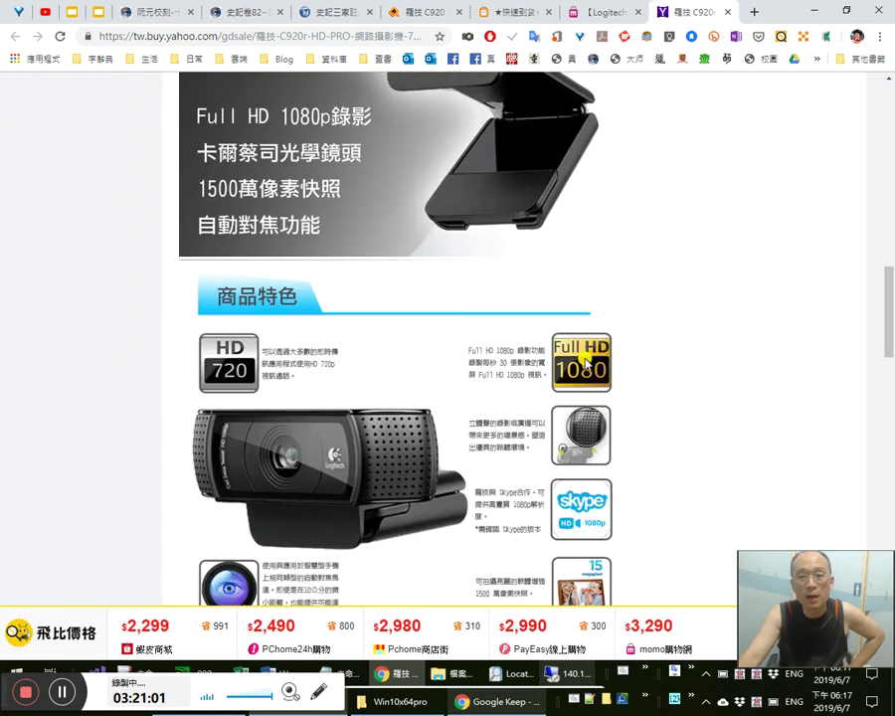
{"action": "scroll", "coordinate": [585, 364], "scroll_direction": "down", "scroll_amount": 15}
{"action": "scroll", "coordinate": [582, 364], "scroll_direction": "down", "scroll_amount": 3}
{"action": "scroll", "coordinate": [582, 354], "scroll_direction": "up", "scroll_amount": 1}
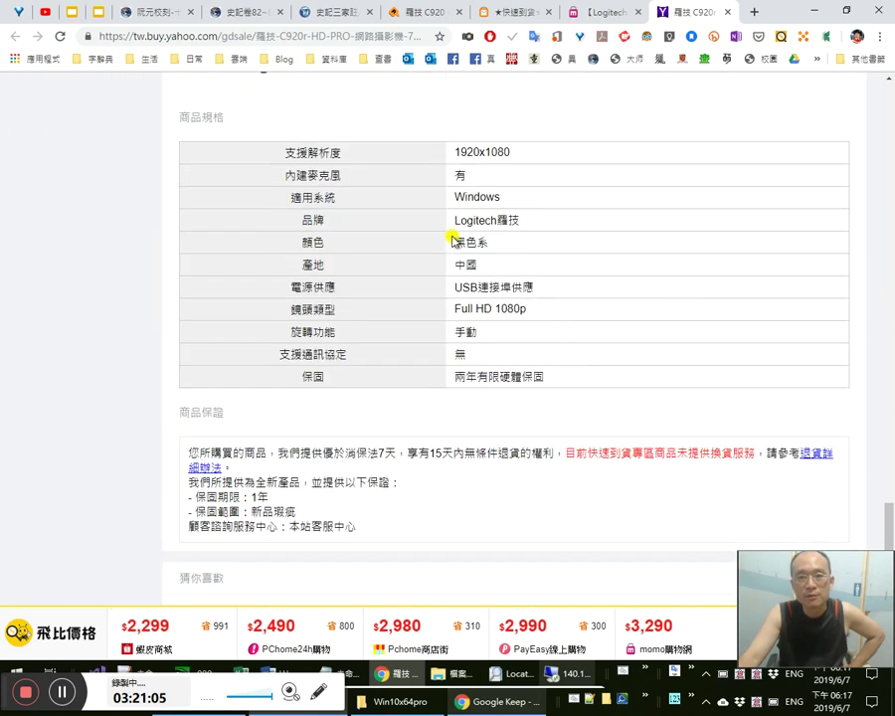
Check the 商品保證 and 猜你喜歡 sections of the Yahoo奇摩 listing, and return to the top of the page
{"action": "scroll", "coordinate": [585, 363], "scroll_direction": "down", "scroll_amount": 2}
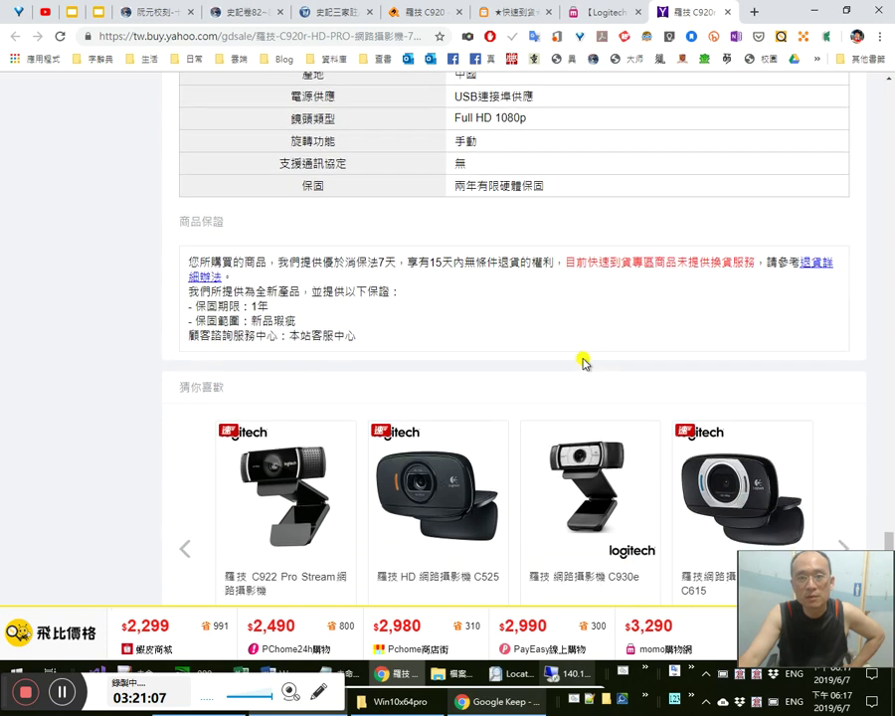
{"action": "scroll", "coordinate": [584, 360], "scroll_direction": "down", "scroll_amount": 2}
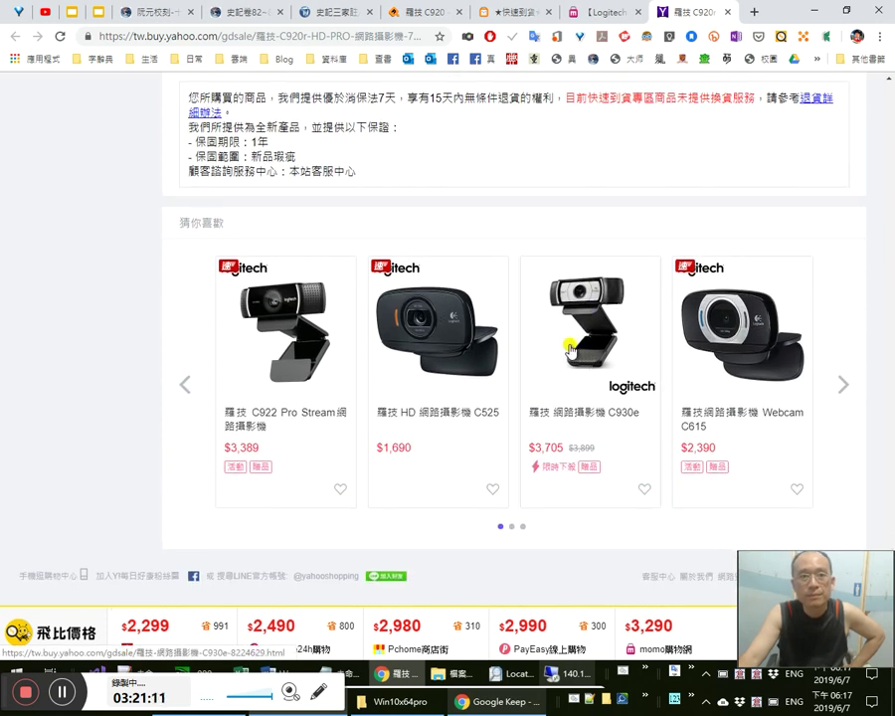
{"action": "left_click", "coordinate": [173, 35]}
{"action": "left_click", "coordinate": [175, 35]}
{"action": "double_click", "coordinate": [177, 36]}
{"action": "left_click", "coordinate": [497, 176]}
{"action": "scroll", "coordinate": [494, 175], "scroll_direction": "up", "scroll_amount": 5}
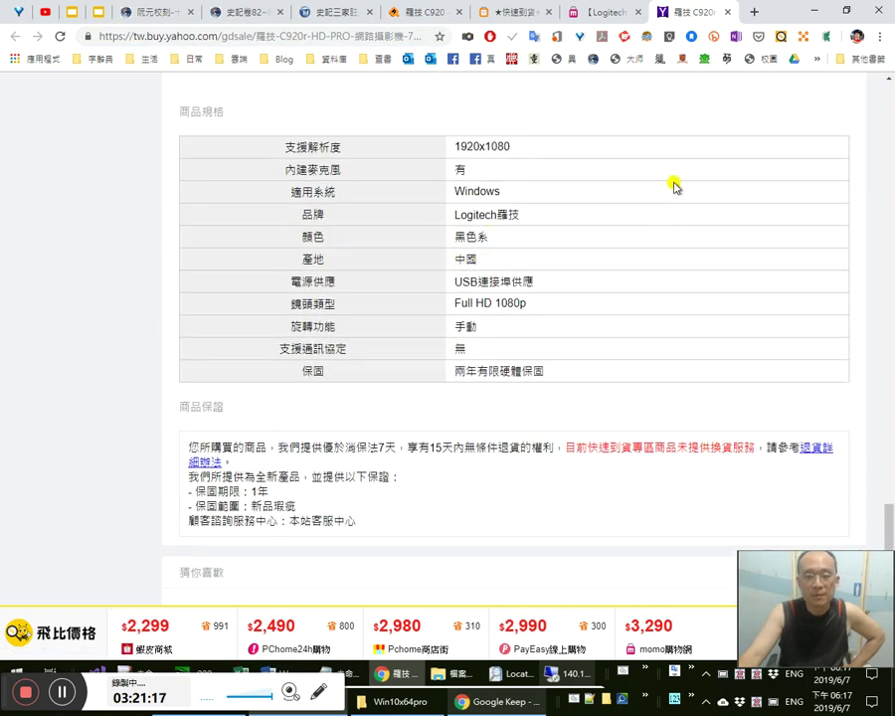
{"action": "scroll", "coordinate": [674, 186], "scroll_direction": "down", "scroll_amount": 3}
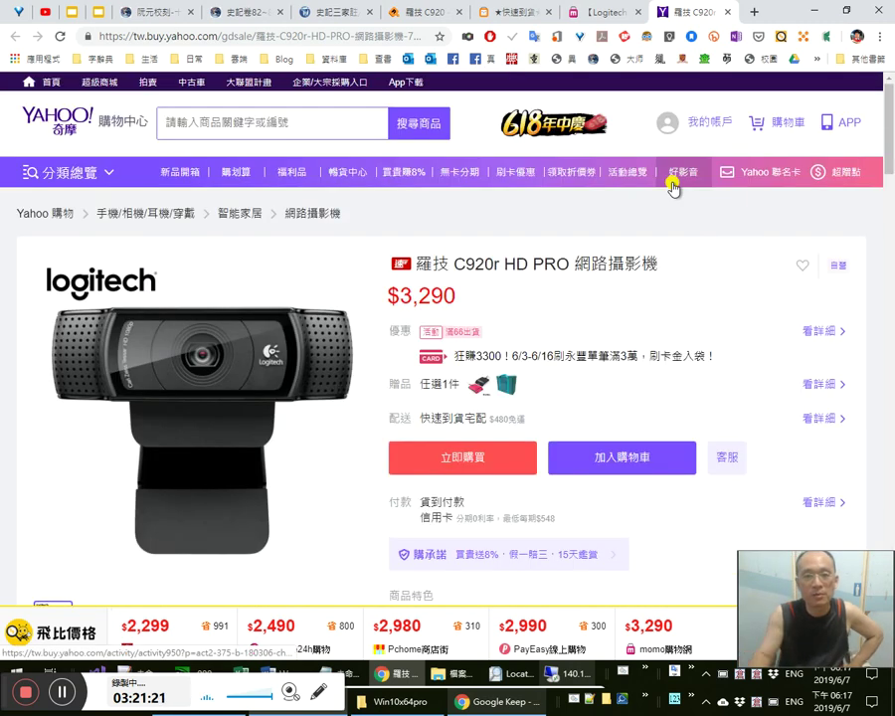
Close the Yahoo, momo, udn and 露天拍賣 shopping pages and show 史記卷82~87 第53頁
{"action": "left_click", "coordinate": [727, 13]}
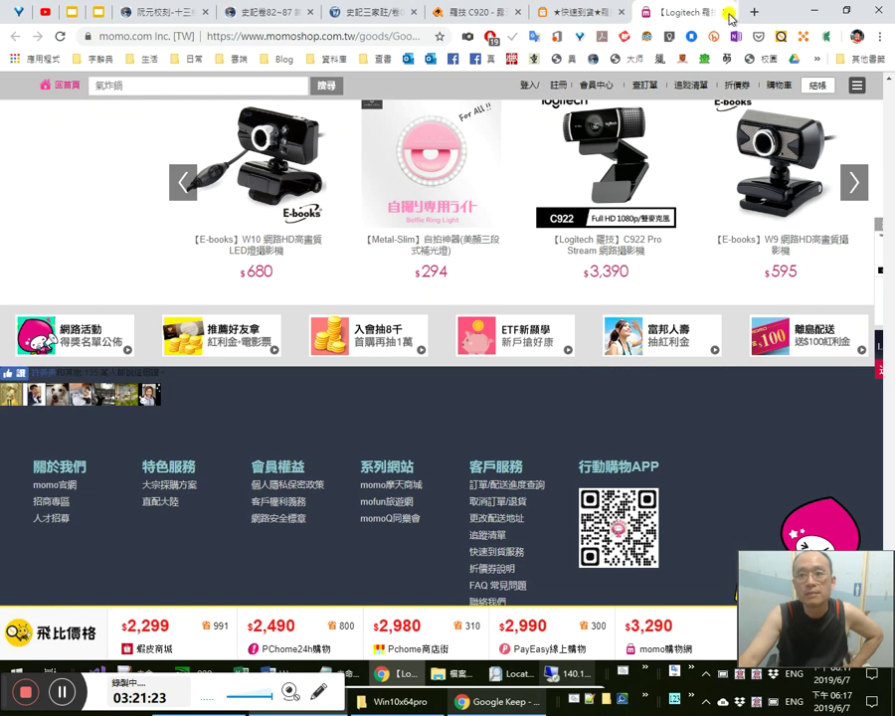
{"action": "left_click", "coordinate": [728, 13]}
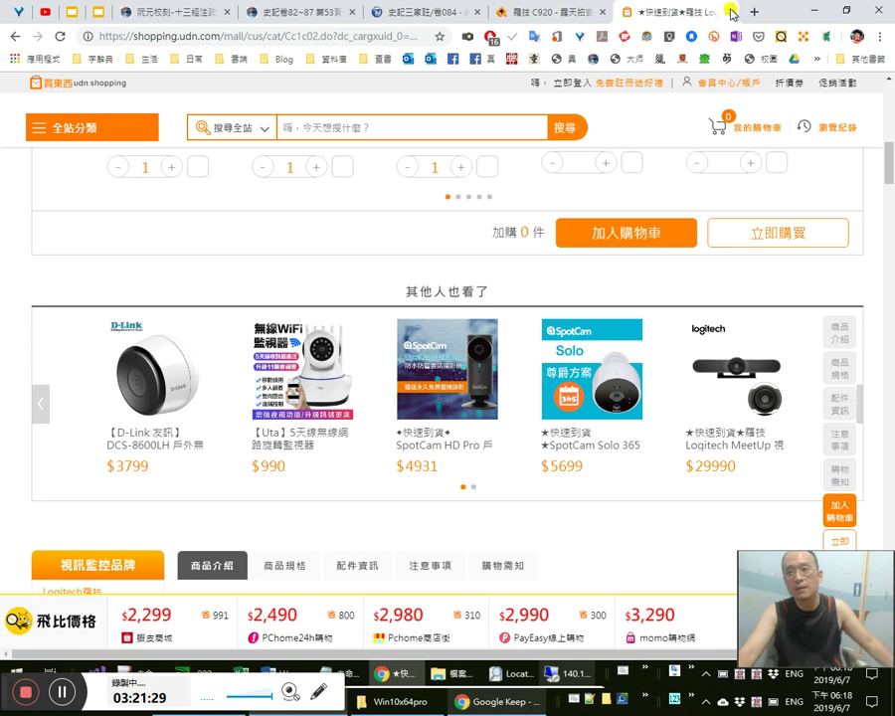
{"action": "left_click", "coordinate": [729, 12]}
{"action": "left_click", "coordinate": [729, 12]}
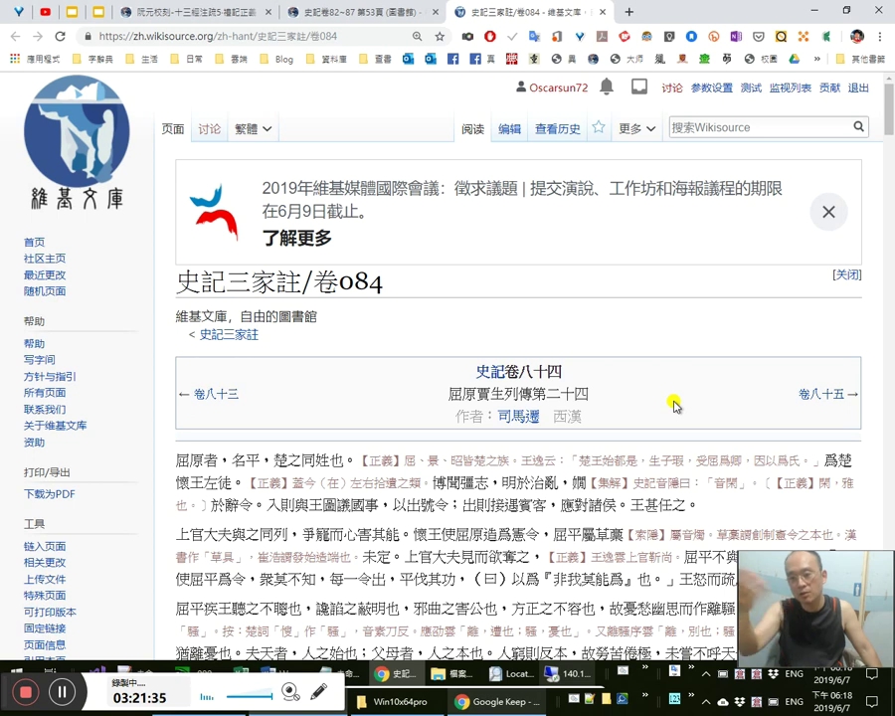
{"action": "left_click", "coordinate": [320, 12]}
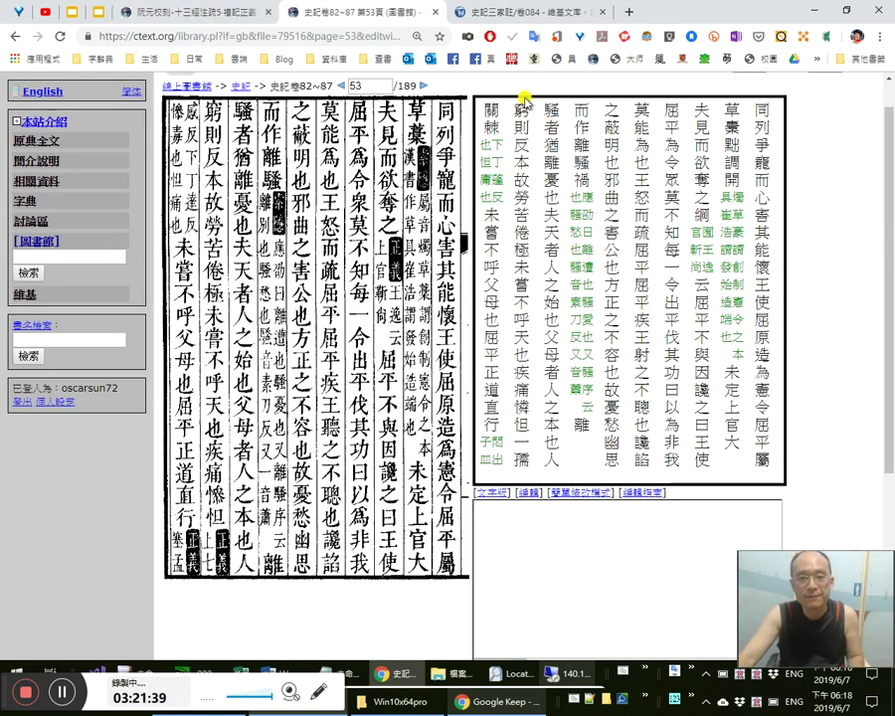
Switch to EmEditor and highlight 上官大 at the end of the 未定 line, then clear the highlight
{"action": "key", "text": "alt+Tab"}
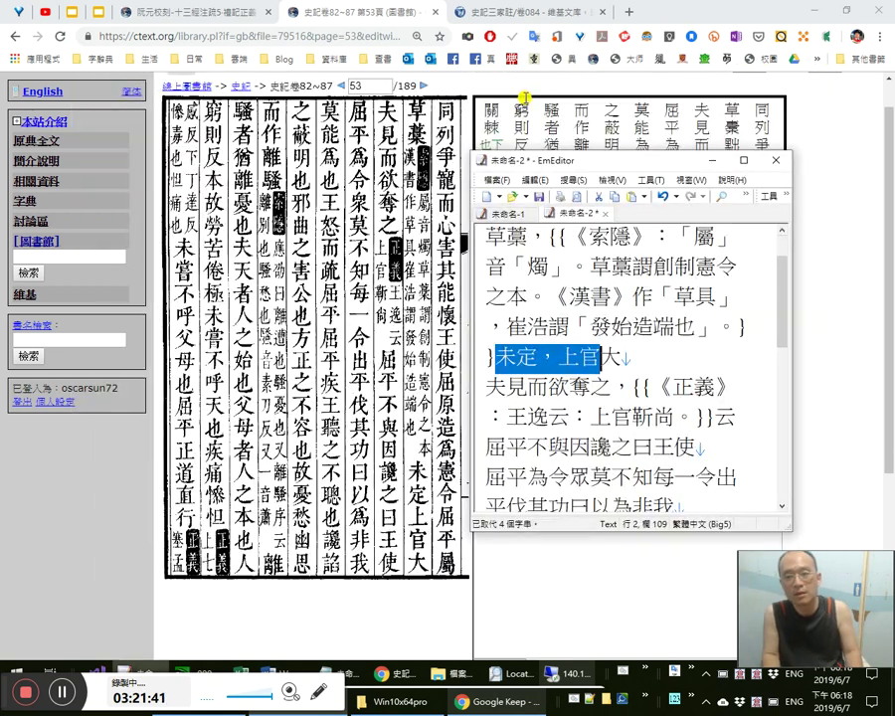
{"action": "key", "text": "shift+Left"}
{"action": "key", "text": "shift+Left"}
{"action": "key", "text": "shift+Left"}
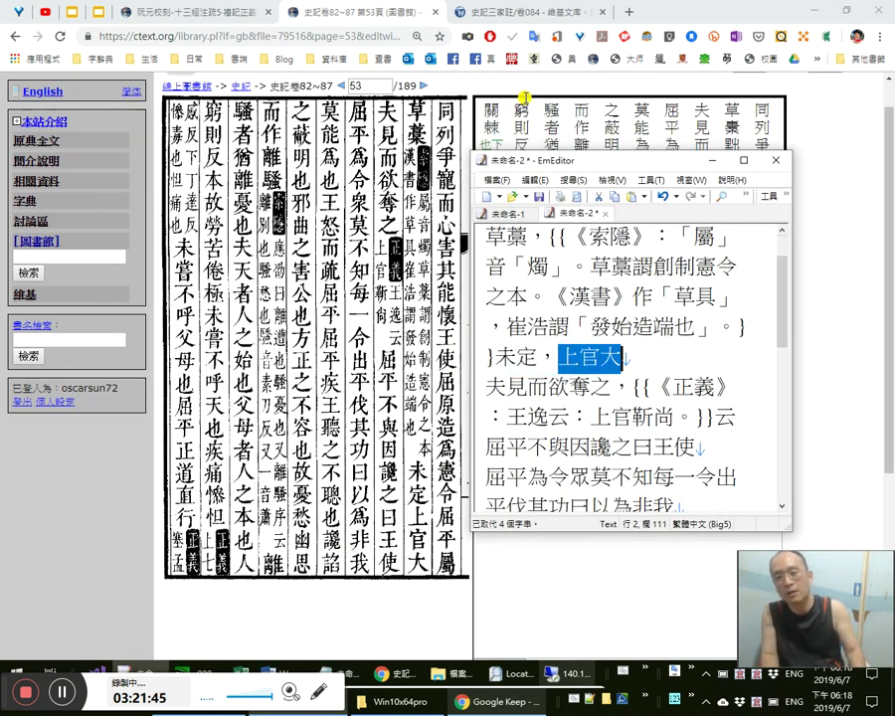
{"action": "key", "text": "Down"}
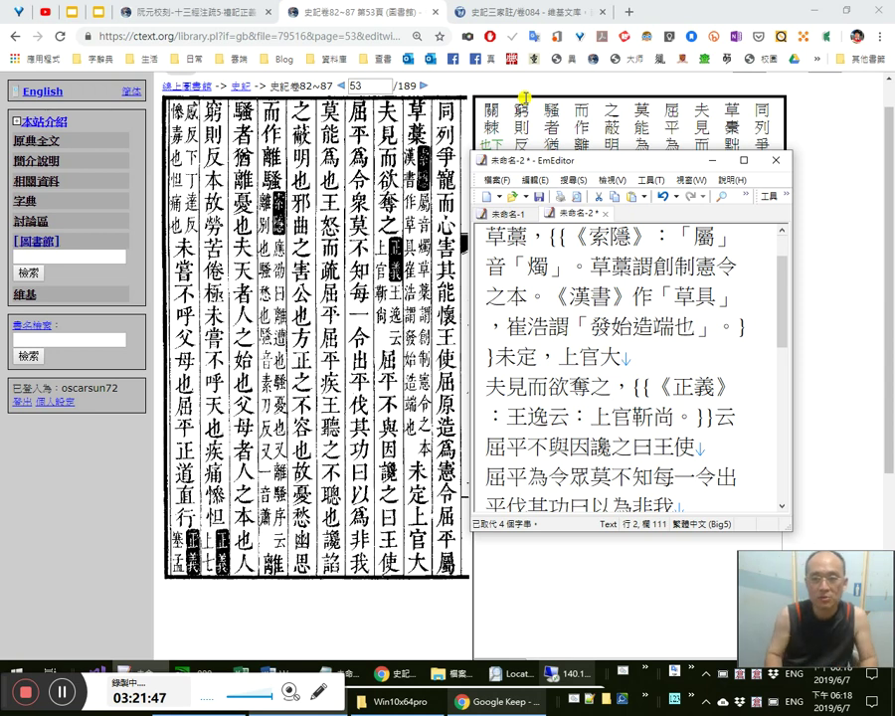
Highlight parts of the lines around 夫見而欲奪之, including the stretch from 謂「發始造端也」 to 王逸 in the 《正義》 note
{"action": "key", "text": "Up"}
{"action": "key", "text": "shift+Up"}
{"action": "key", "text": "shift+Up"}
{"action": "key", "text": "shift+Down"}
{"action": "key", "text": "shift+Down"}
{"action": "key", "text": "Down"}
{"action": "key", "text": "shift+Up"}
{"action": "key", "text": "Up"}
{"action": "key", "text": "Left"}
{"action": "key", "text": "Left"}
{"action": "key", "text": "shift+Down"}
{"action": "key", "text": "Down"}
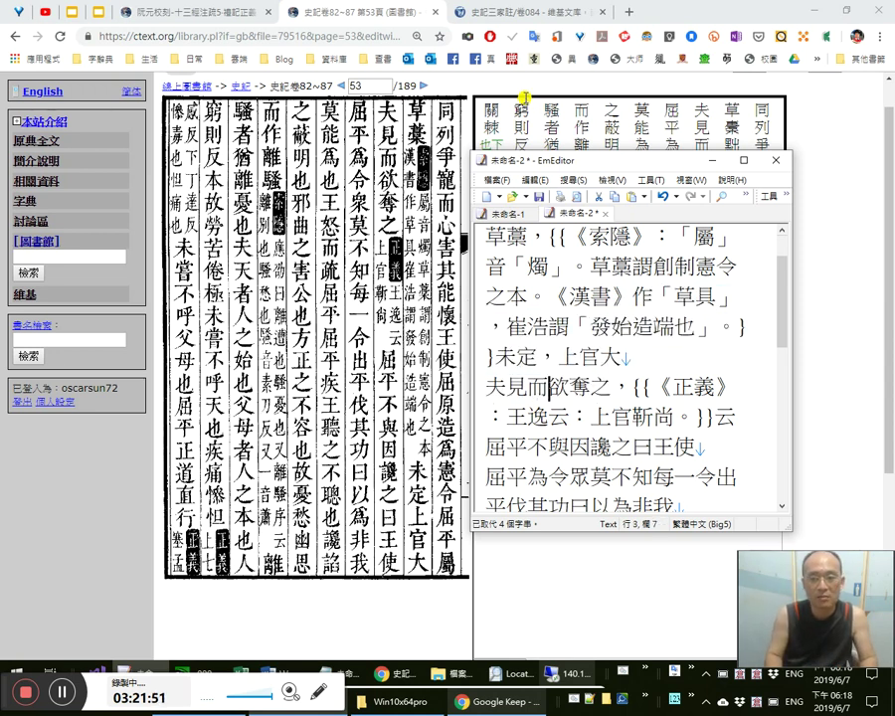
{"action": "key", "text": "shift+Up"}
{"action": "key", "text": "Up"}
{"action": "key", "text": "shift+Down"}
{"action": "key", "text": "shift+Down"}
{"action": "key", "text": "shift+Down"}
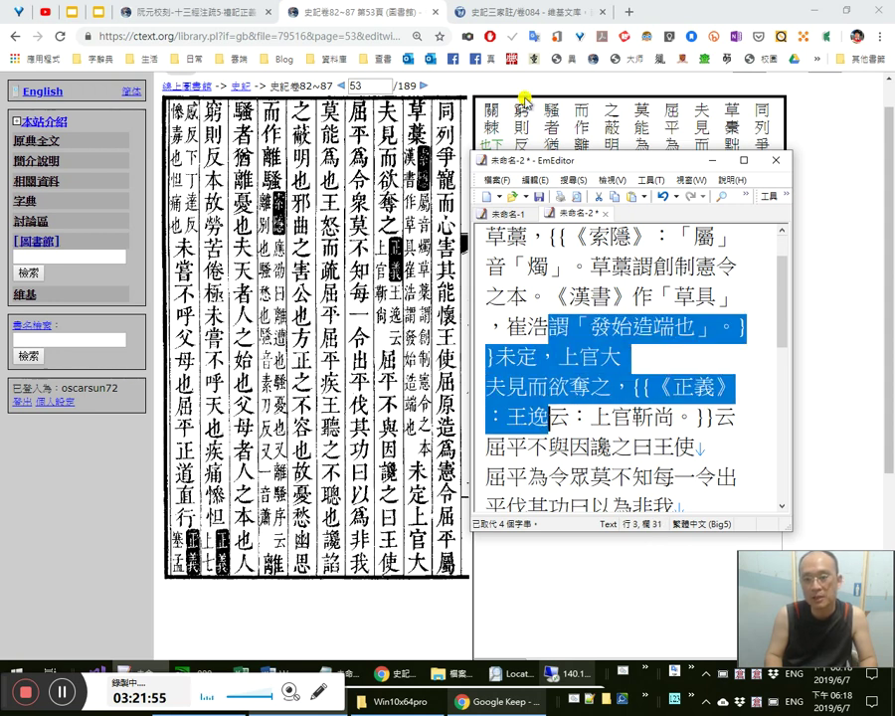
{"action": "key", "text": "Down"}
{"action": "key", "text": "Down"}
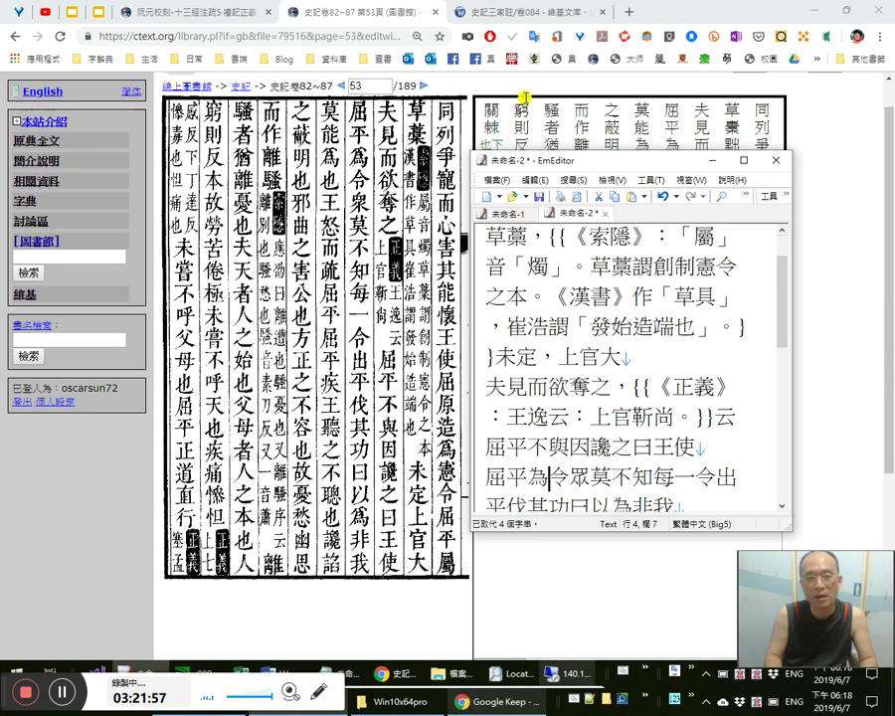
Read along the 《正義》 note on 上官靳尚 and the lines following it, from 屈平不與因讒之曰王使 onward
{"action": "key", "text": "Up"}
{"action": "key", "text": "Up"}
{"action": "key", "text": "Right"}
{"action": "key", "text": "Right"}
{"action": "key", "text": "Right"}
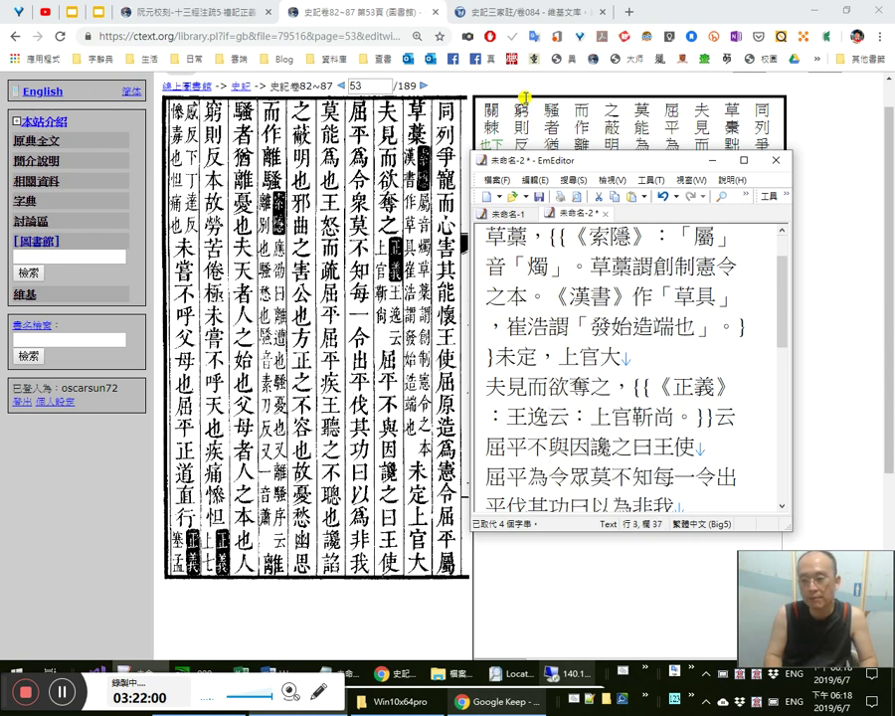
{"action": "key", "text": "Down"}
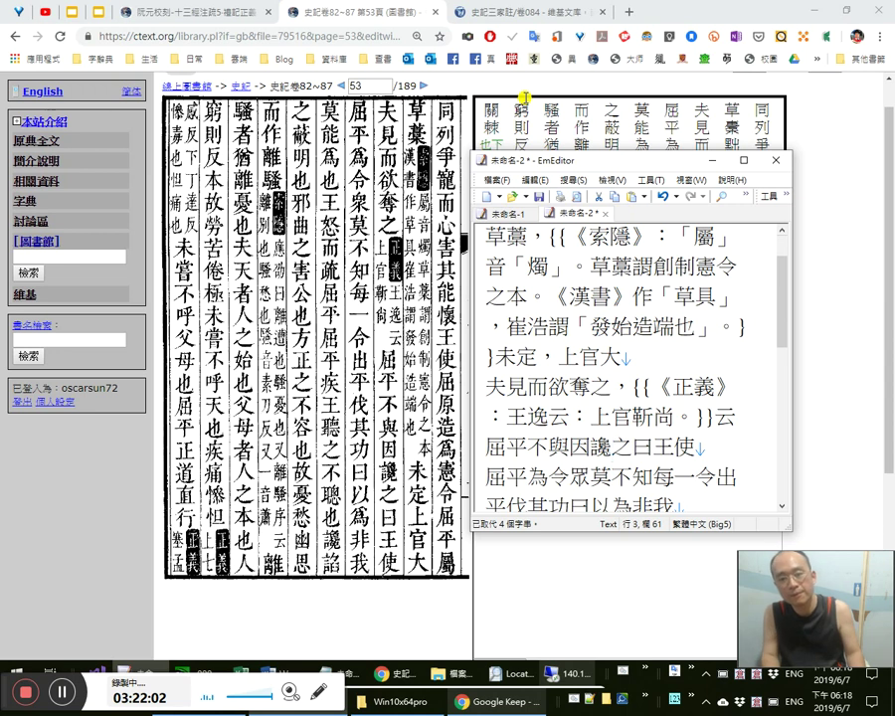
{"action": "key", "text": "Up"}
{"action": "key", "text": "Right"}
{"action": "key", "text": "Right"}
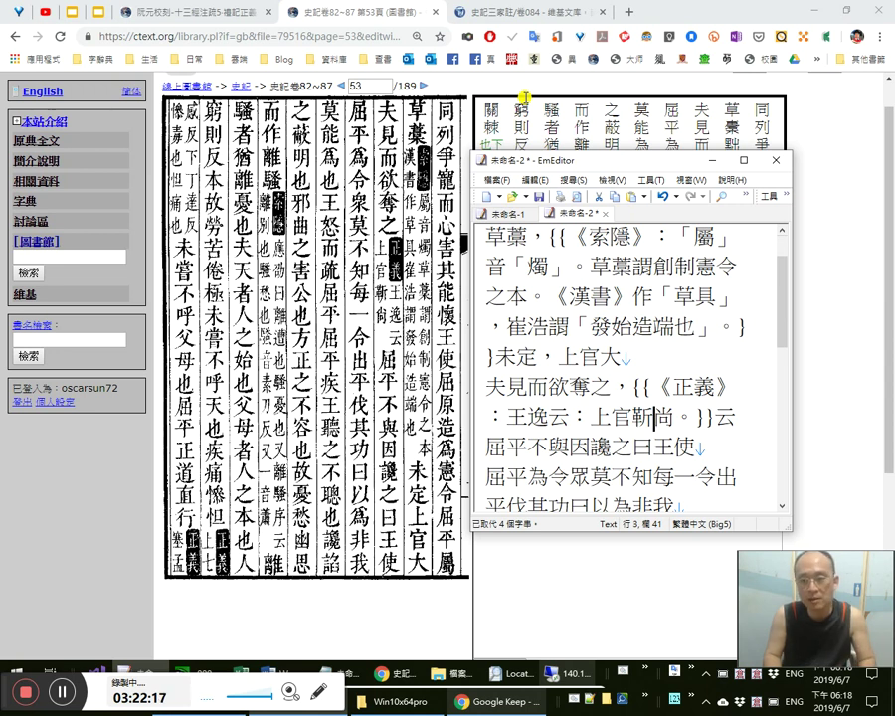
{"action": "key", "text": "Down"}
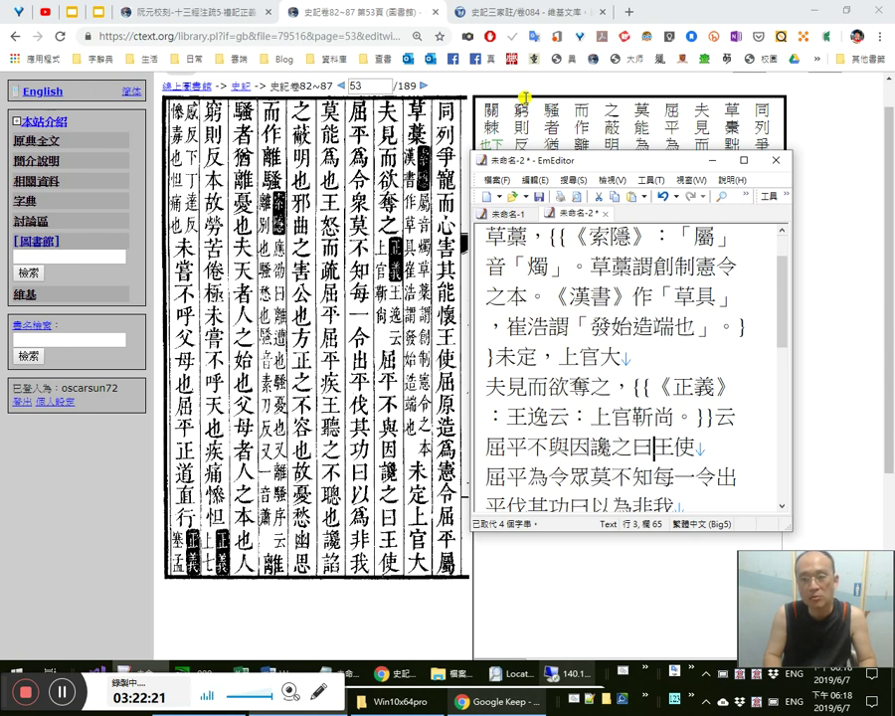
{"action": "key", "text": "Up"}
{"action": "key", "text": "Up"}
{"action": "key", "text": "Down"}
{"action": "key", "text": "Down"}
{"action": "key", "text": "Down"}
{"action": "key", "text": "Down"}
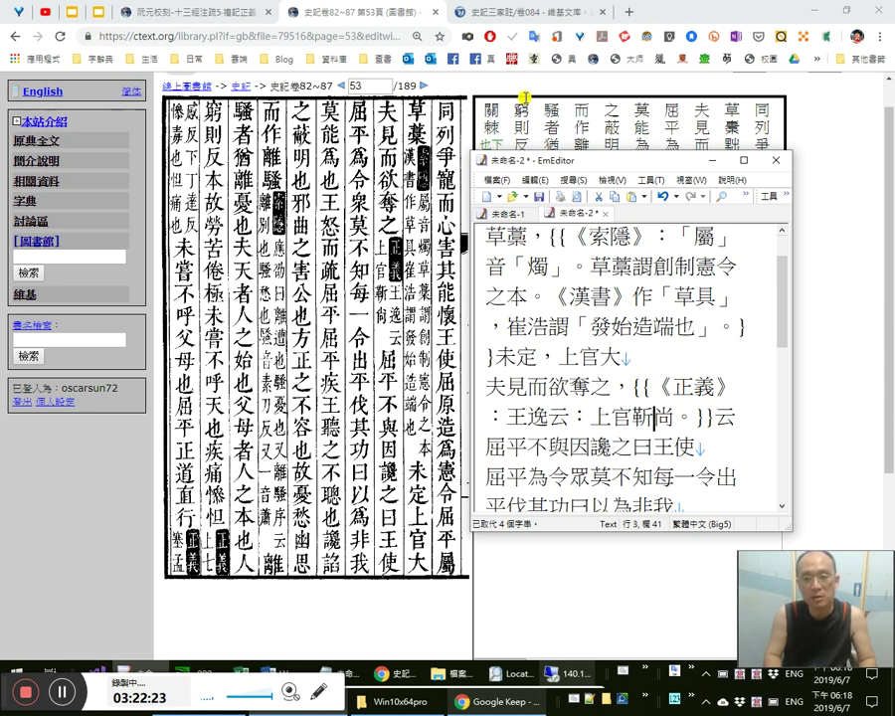
{"action": "key", "text": "Down"}
{"action": "key", "text": "Up"}
{"action": "key", "text": "Up"}
{"action": "key", "text": "Up"}
{"action": "key", "text": "Up"}
{"action": "key", "text": "Up"}
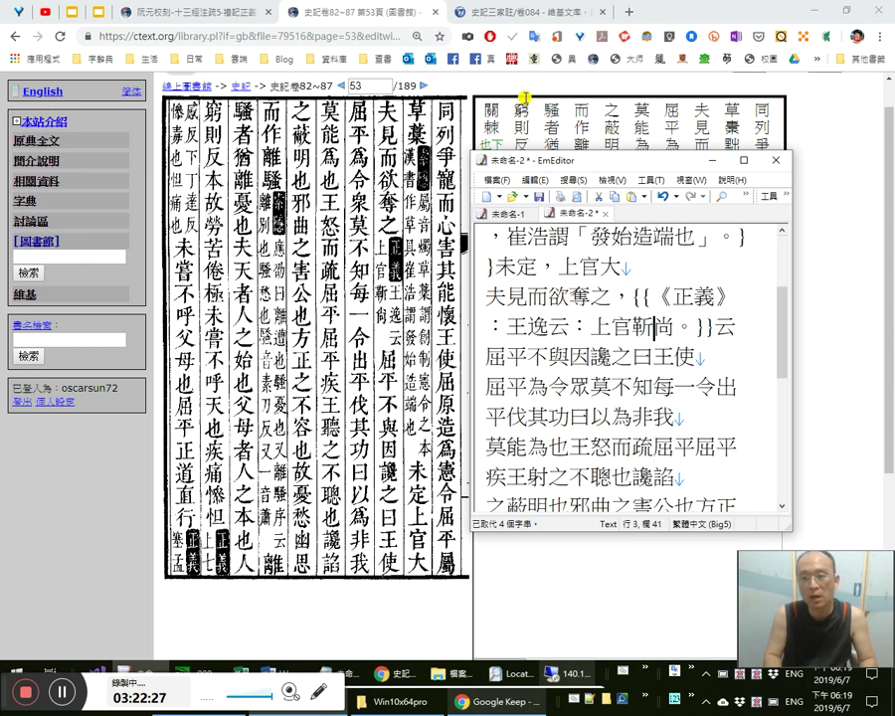
Highlight the text from 王逸云 in the 《正義》 note through 屈平為令眾莫不知每一, and clear the highlight
{"action": "key", "text": "Left"}
{"action": "key", "text": "Left"}
{"action": "key", "text": "Left"}
{"action": "key", "text": "Left"}
{"action": "key", "text": "Left"}
{"action": "key", "text": "Left"}
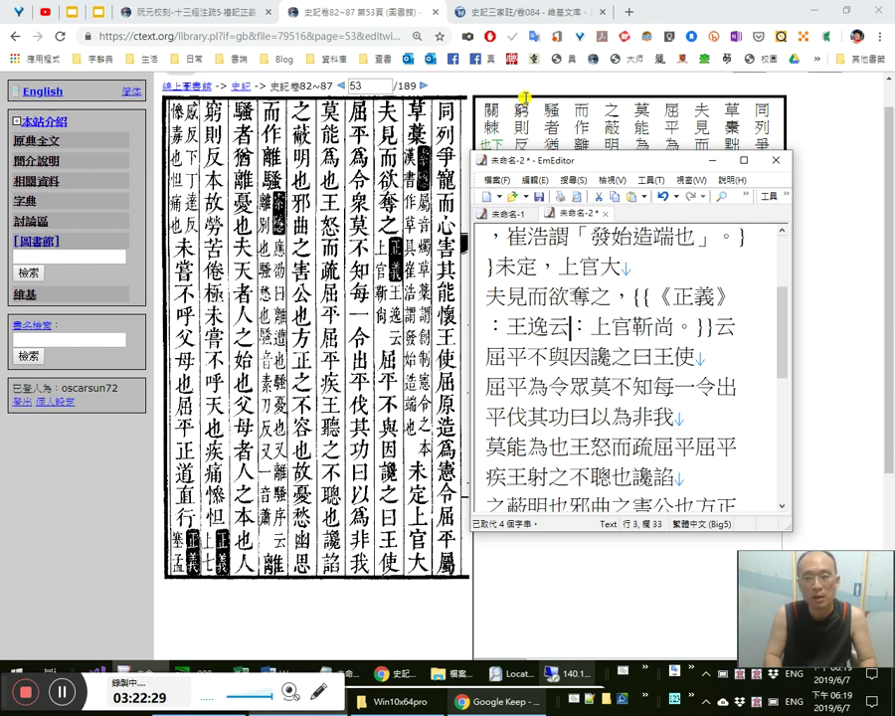
{"action": "key", "text": "shift+Down"}
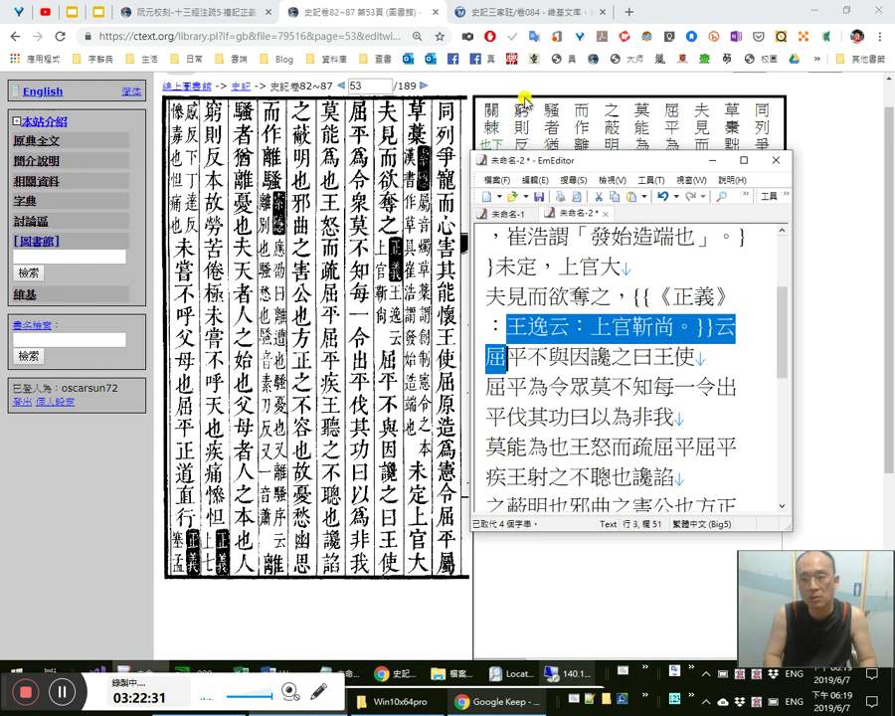
{"action": "key", "text": "shift+End"}
{"action": "key", "text": "shift+Down"}
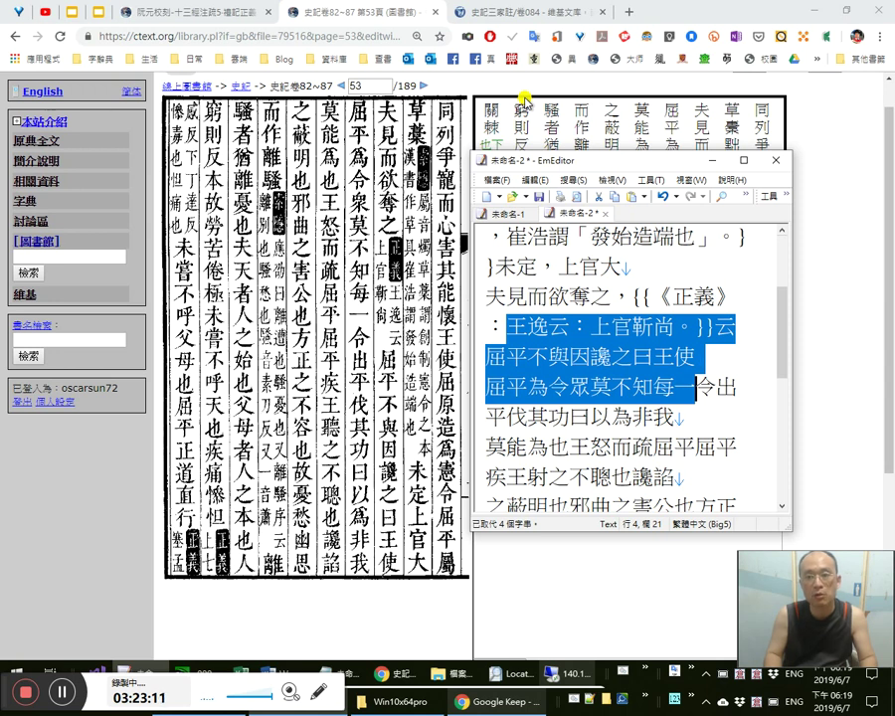
{"action": "key", "text": "shift+Up"}
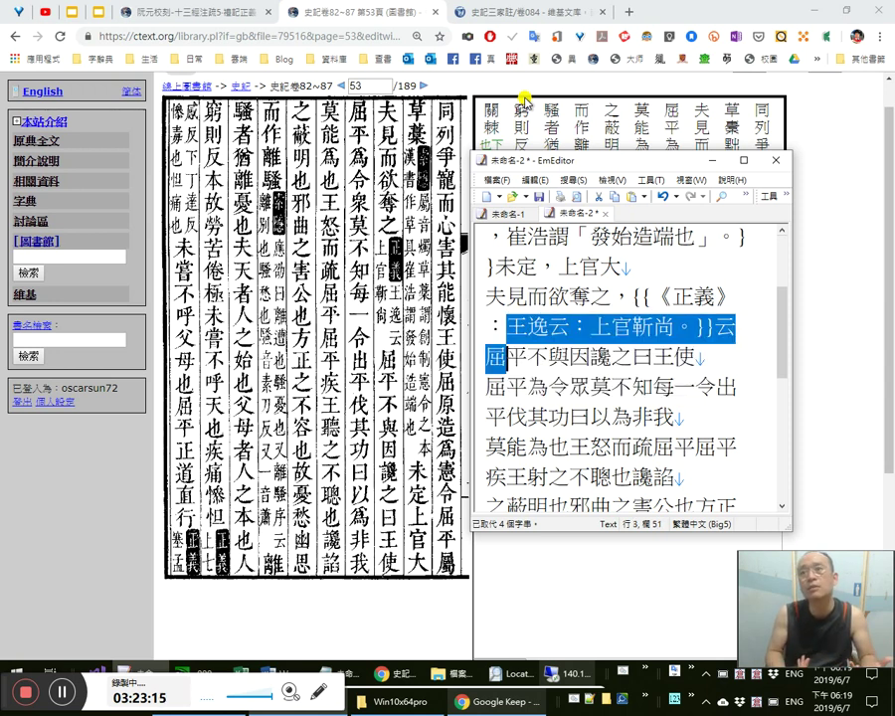
{"action": "key", "text": "Left"}
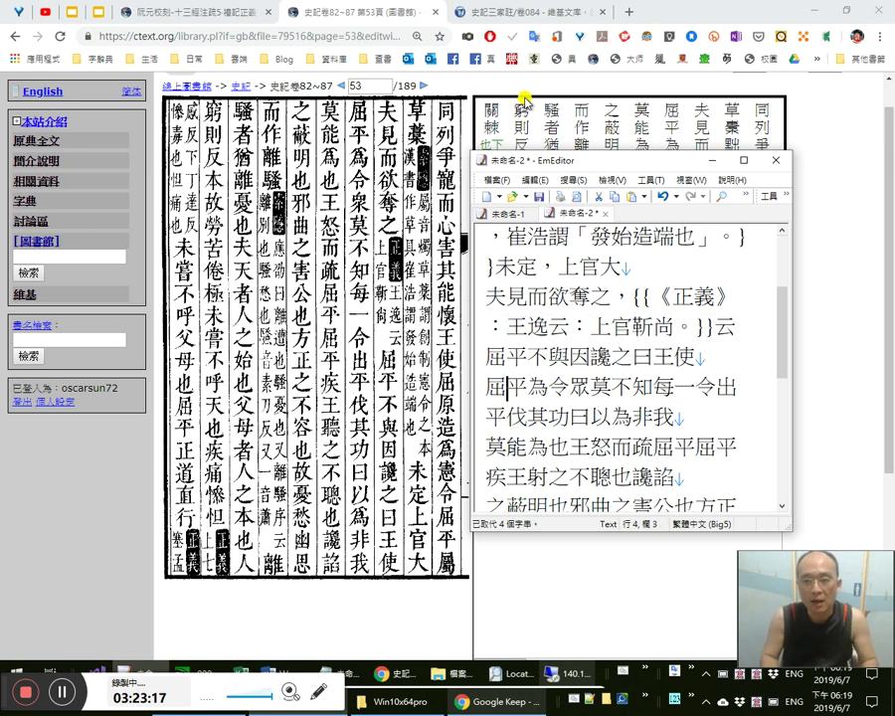
Highlight 上官靳尚 in the 《正義》 note, clear it, and highlight the same four characters again
{"action": "key", "text": "Up"}
{"action": "key", "text": "Up"}
{"action": "key", "text": "Right"}
{"action": "key", "text": "Right"}
{"action": "key", "text": "Right"}
{"action": "key", "text": "Down"}
{"action": "key", "text": "Right"}
{"action": "key", "text": "Right"}
{"action": "key", "text": "Down"}
{"action": "key", "text": "shift+Right"}
{"action": "key", "text": "shift+Right"}
{"action": "key", "text": "shift+Right"}
{"action": "key", "text": "shift+Right"}
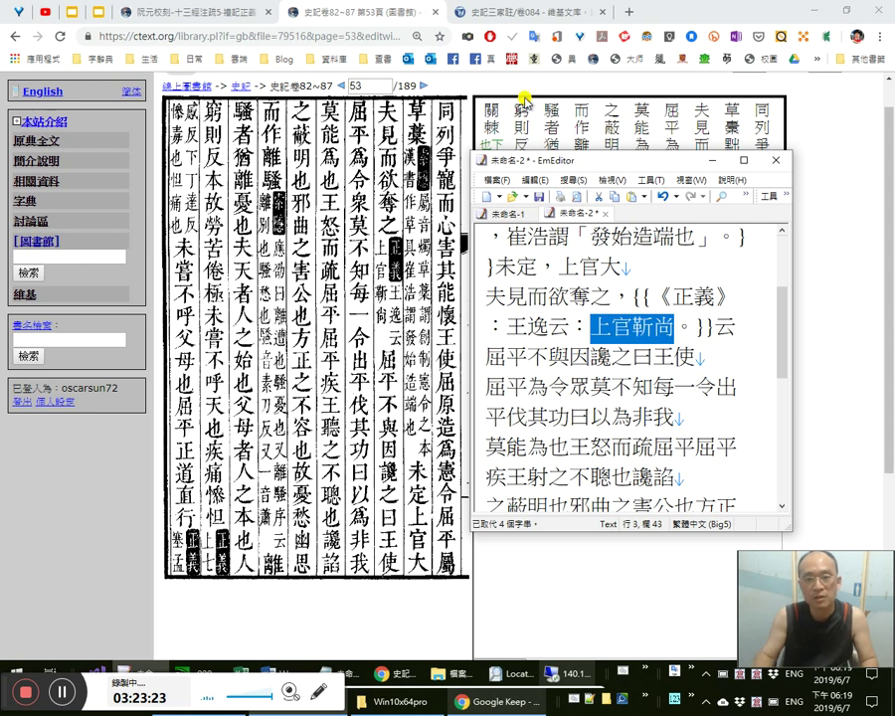
{"action": "left_click", "coordinate": [614, 326]}
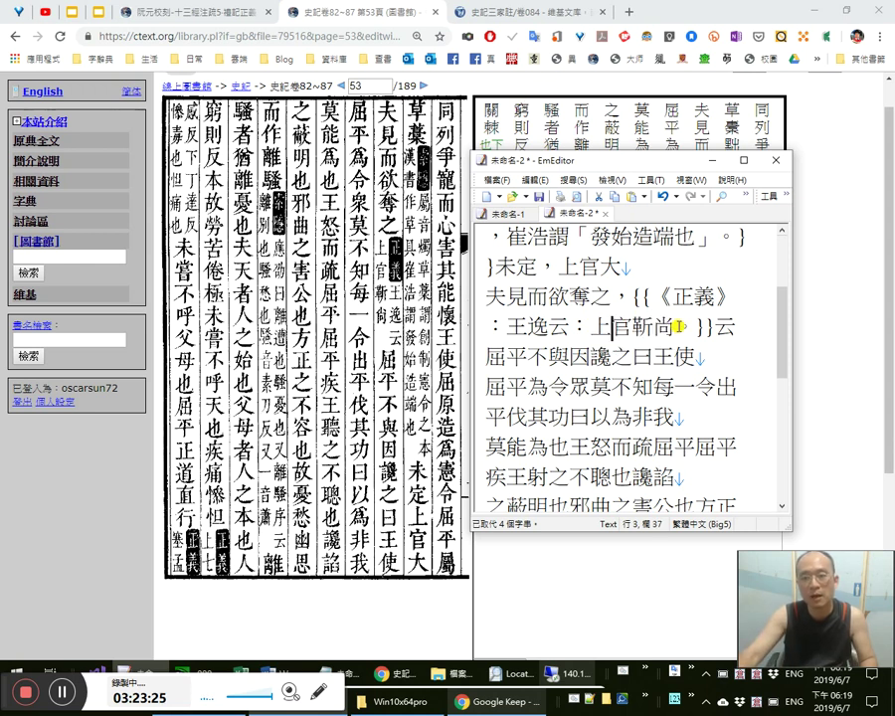
{"action": "double_click", "coordinate": [600, 328]}
Highlight parts of the 《索隱》 note from 草藁謂創制憲令 to 上官大, clear the highlight, and place the cursor before 曰王使
{"action": "scroll", "coordinate": [607, 348], "scroll_direction": "up", "scroll_amount": 2}
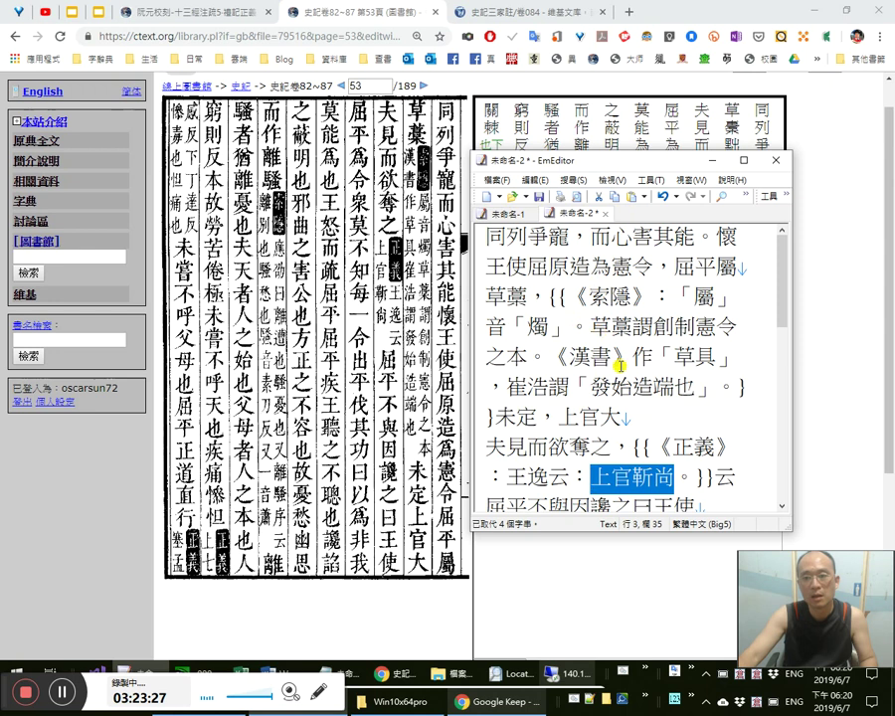
{"action": "left_click_drag", "start_coordinate": [591, 325], "coordinate": [621, 418]}
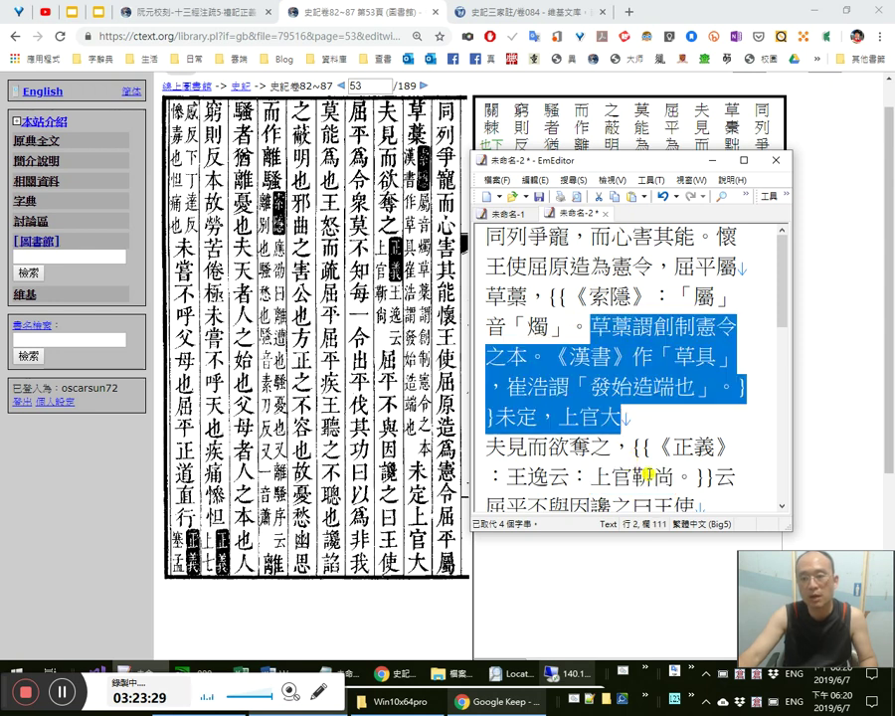
{"action": "left_click", "coordinate": [704, 477]}
{"action": "scroll", "coordinate": [686, 468], "scroll_direction": "down", "scroll_amount": 1}
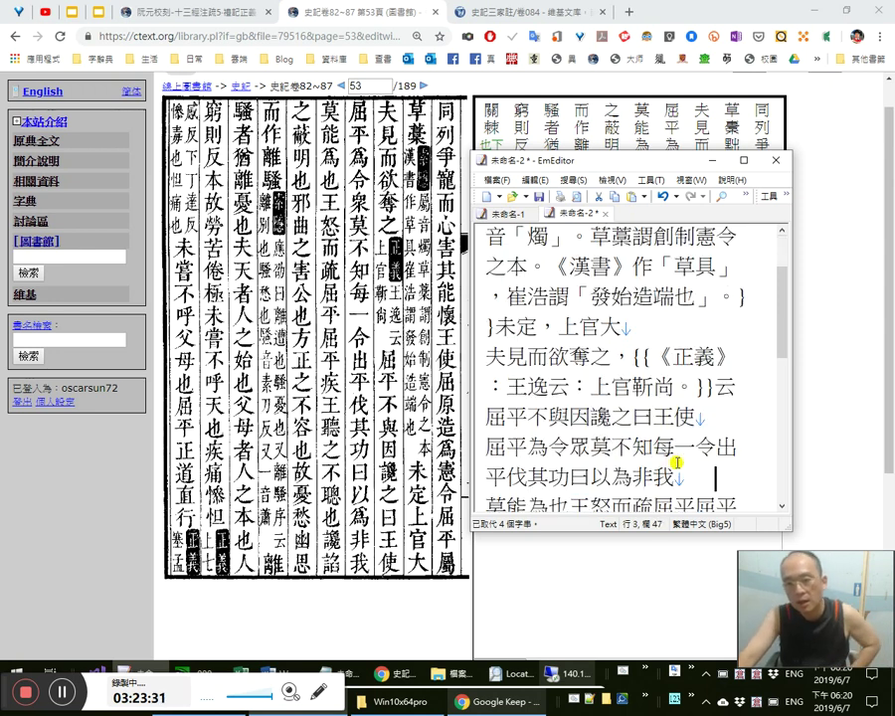
{"action": "left_click_drag", "start_coordinate": [613, 237], "coordinate": [655, 268]}
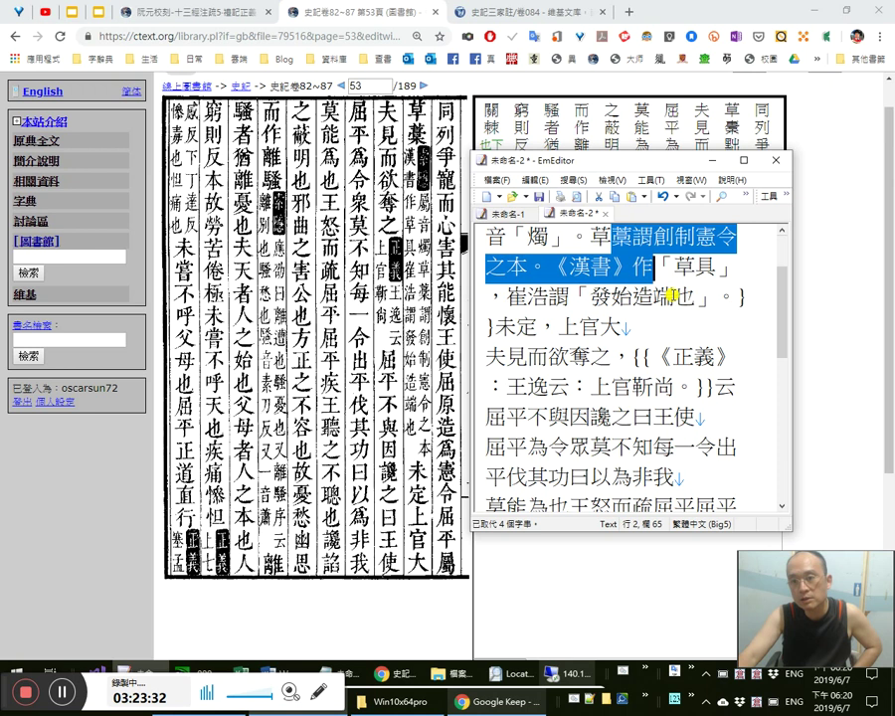
{"action": "left_click", "coordinate": [673, 356]}
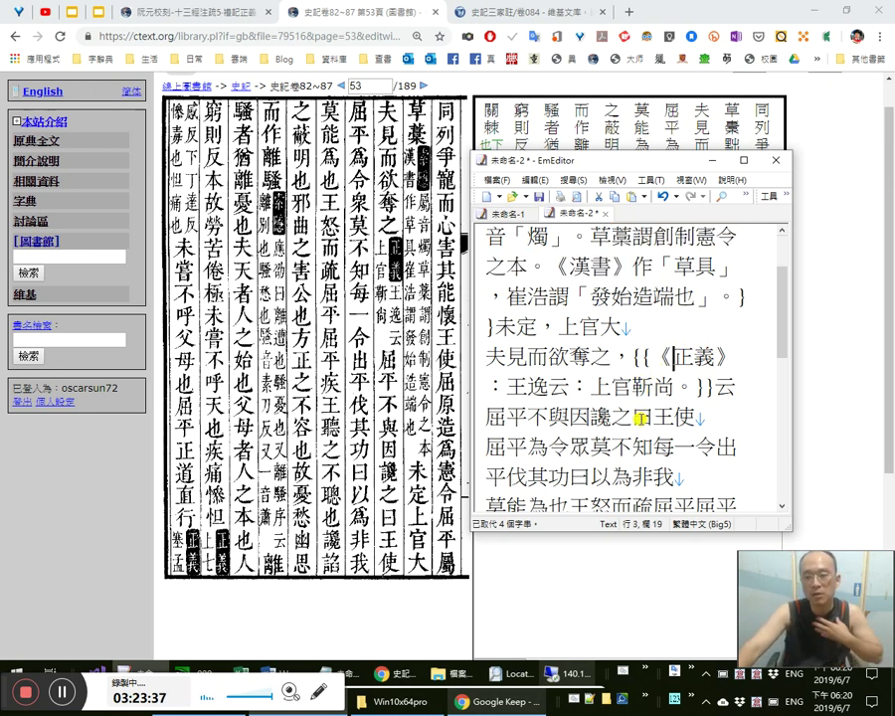
{"action": "left_click", "coordinate": [629, 419]}
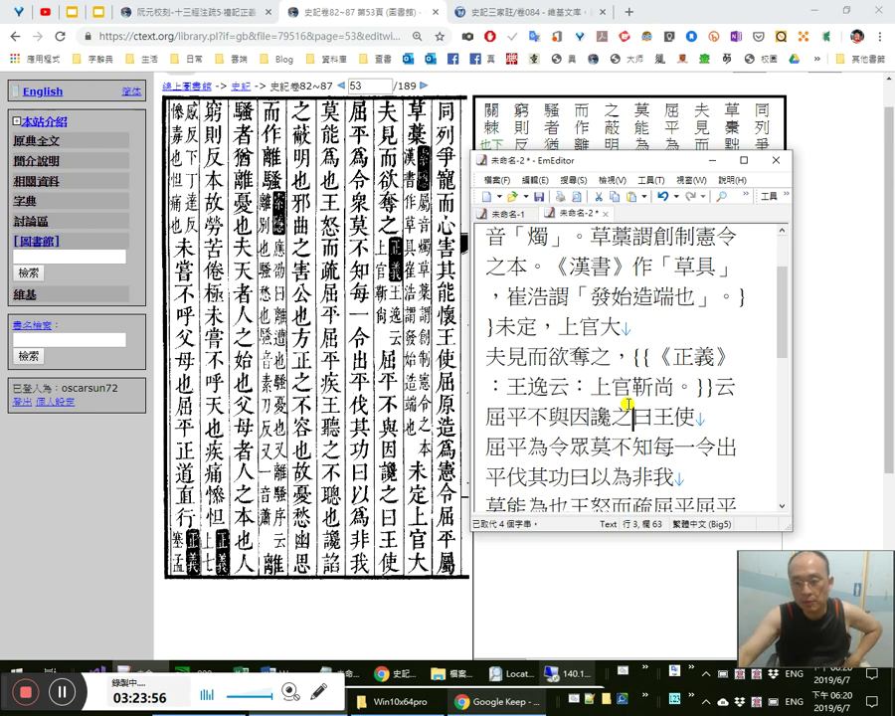
Bring up the 視訊聊天室大廳一房 window in Internet Explorer twice, minimizing it each time
{"action": "left_click", "coordinate": [704, 673]}
{"action": "left_click", "coordinate": [682, 677]}
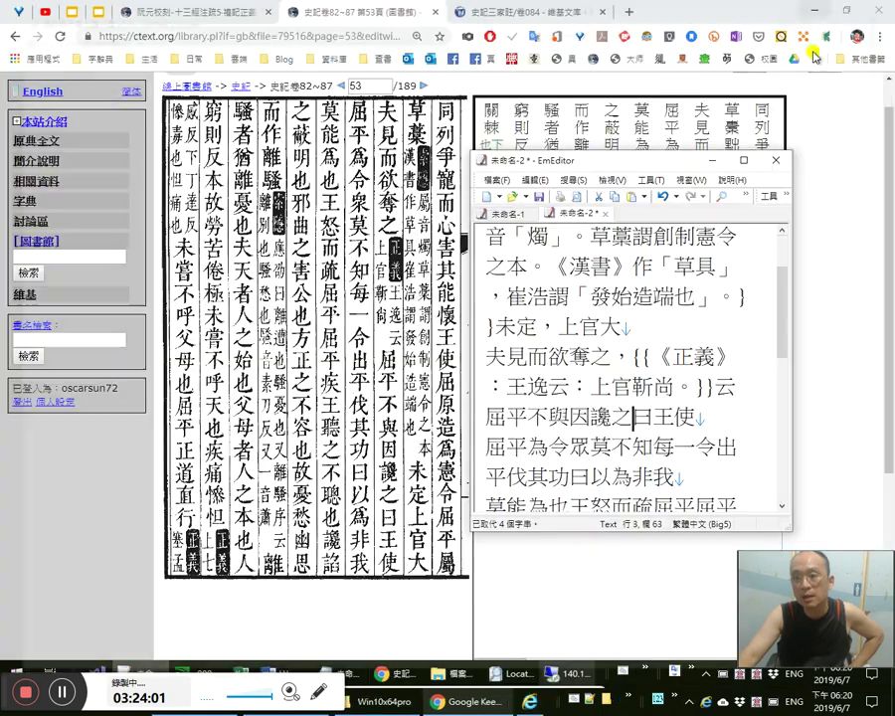
{"action": "left_click", "coordinate": [751, 682]}
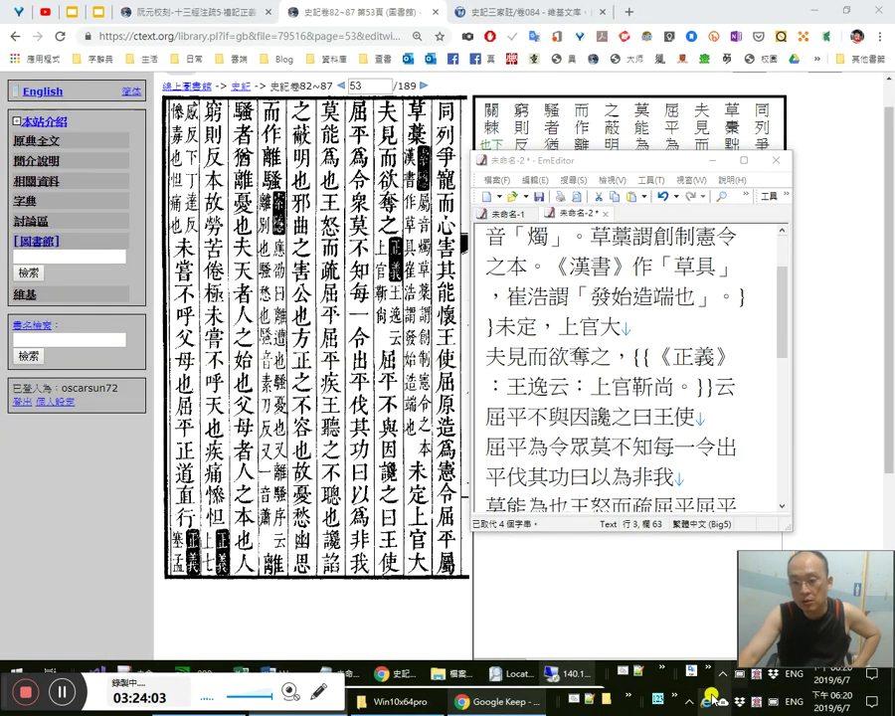
{"action": "left_click", "coordinate": [751, 683]}
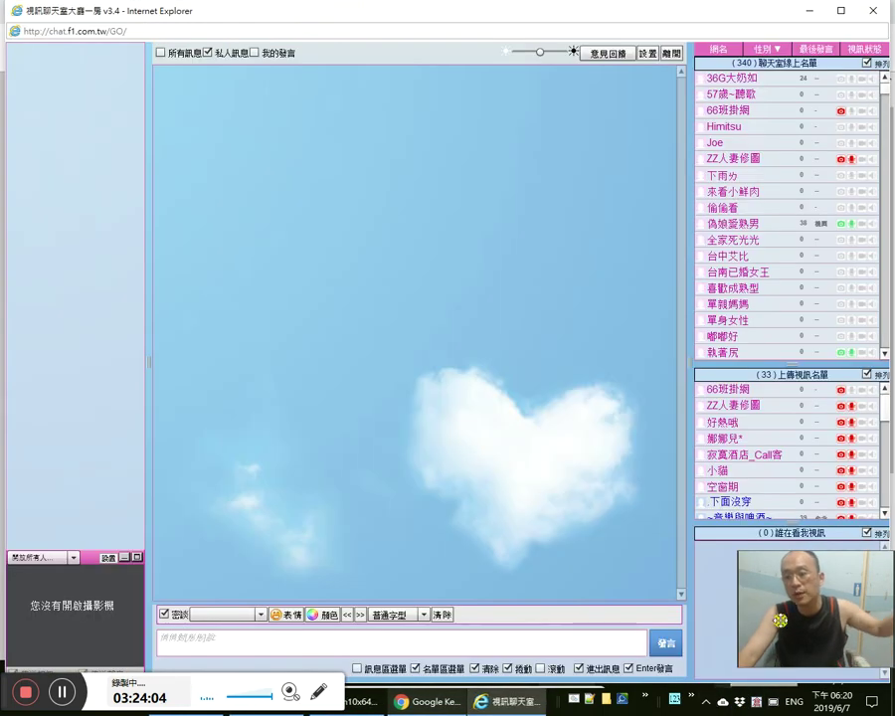
{"action": "left_click", "coordinate": [808, 10]}
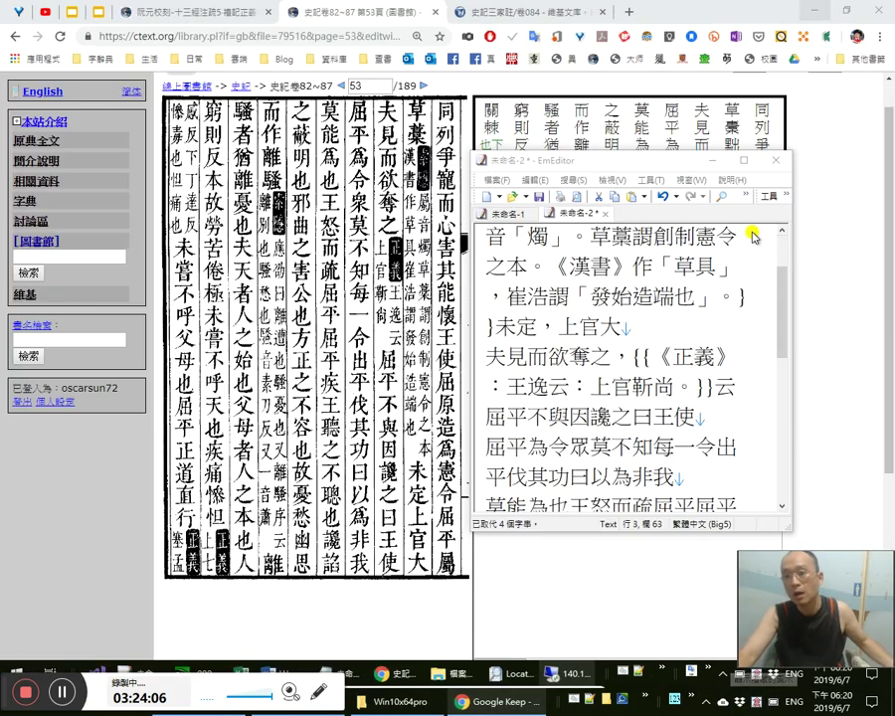
{"action": "left_click", "coordinate": [708, 702]}
{"action": "left_click", "coordinate": [693, 677]}
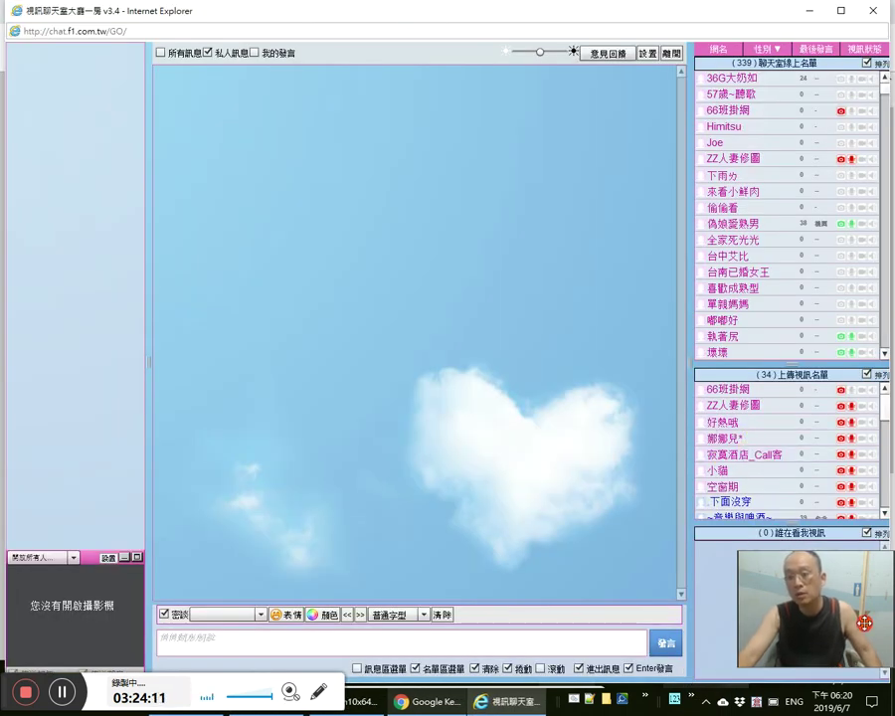
{"action": "left_click", "coordinate": [811, 10]}
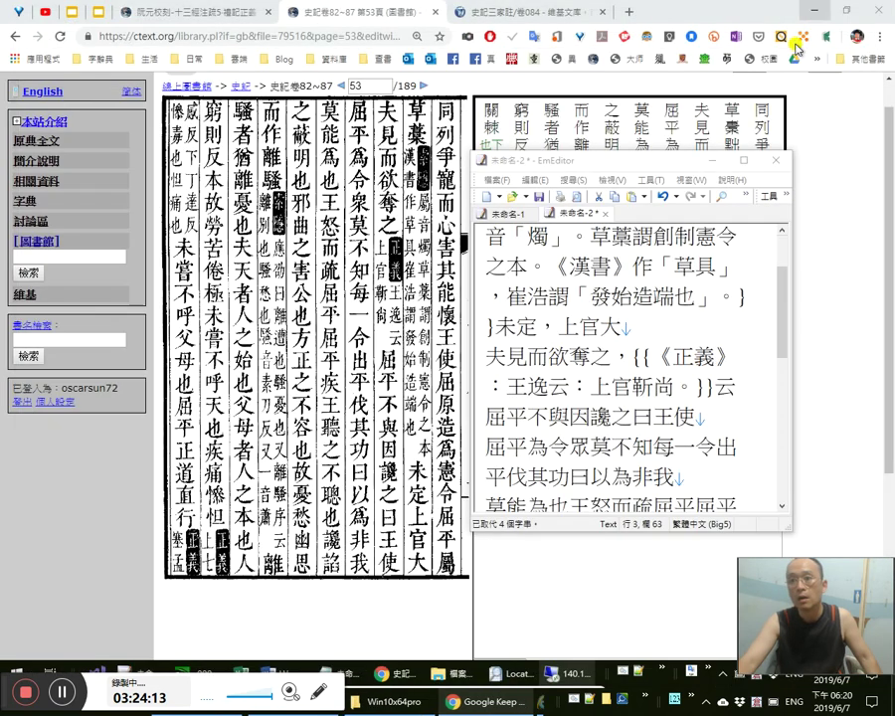
Open LINE, view the unread 華藏衛視HZTV message, and close the LINE window
{"action": "left_click", "coordinate": [709, 704]}
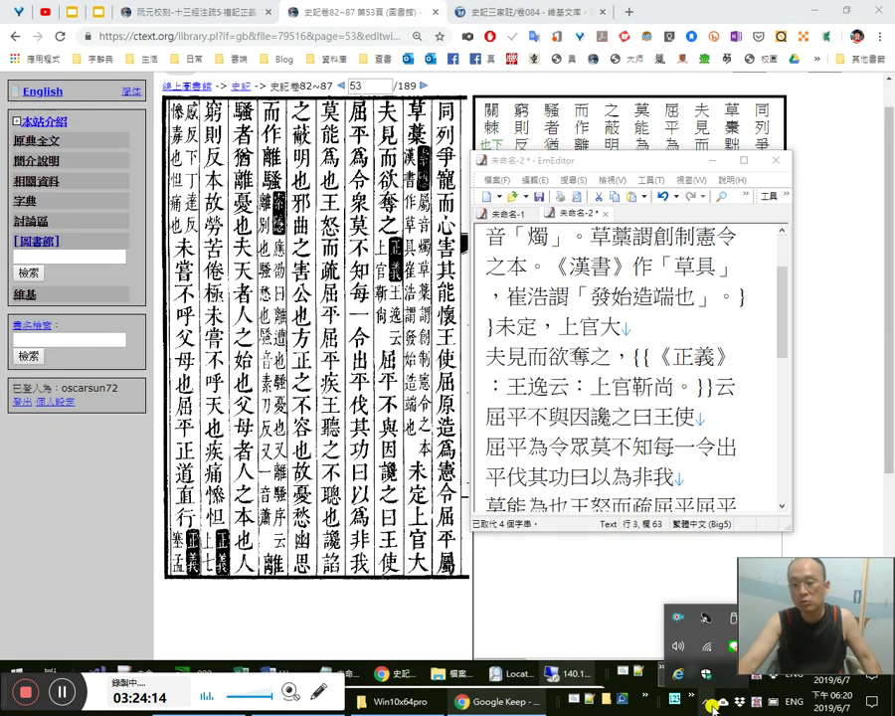
{"action": "left_click", "coordinate": [731, 653]}
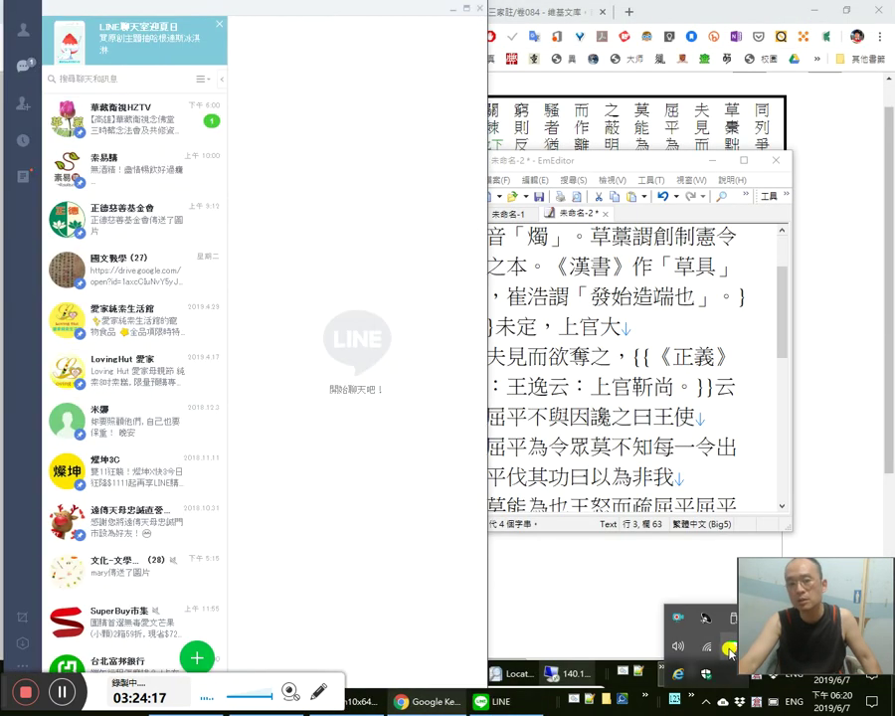
{"action": "left_click", "coordinate": [170, 118]}
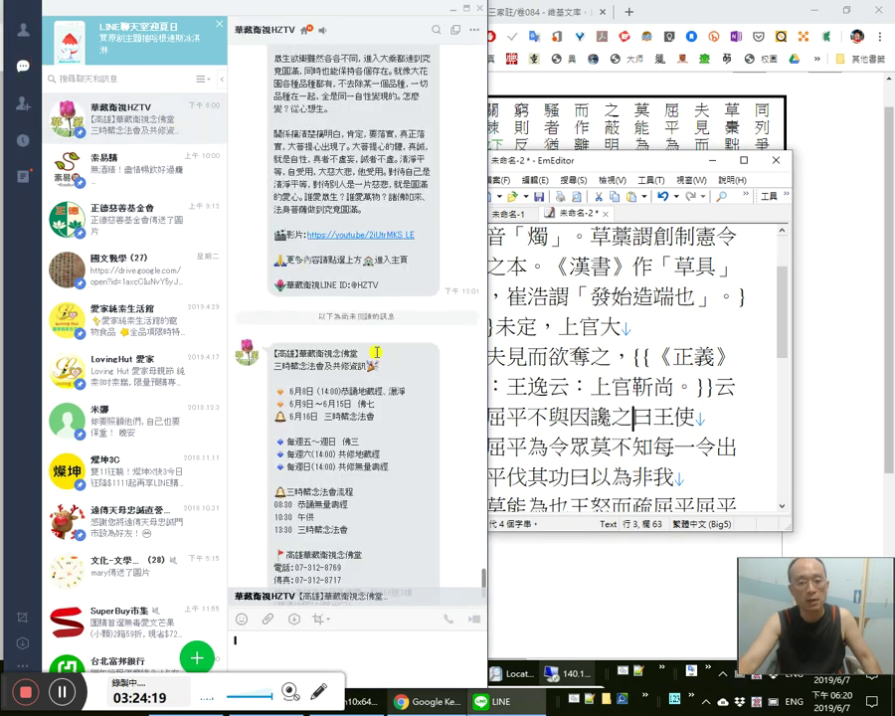
{"action": "left_click", "coordinate": [478, 9]}
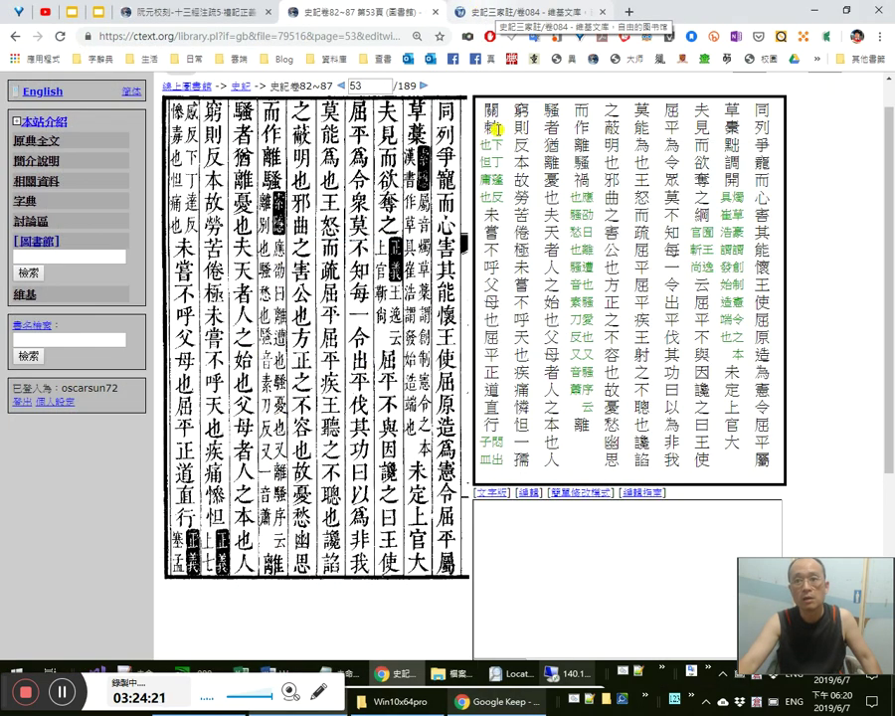
Switch back to EmEditor and place the cursor between 屈平不與 and 因讒之
{"action": "left_click", "coordinate": [705, 696]}
{"action": "left_click", "coordinate": [572, 467]}
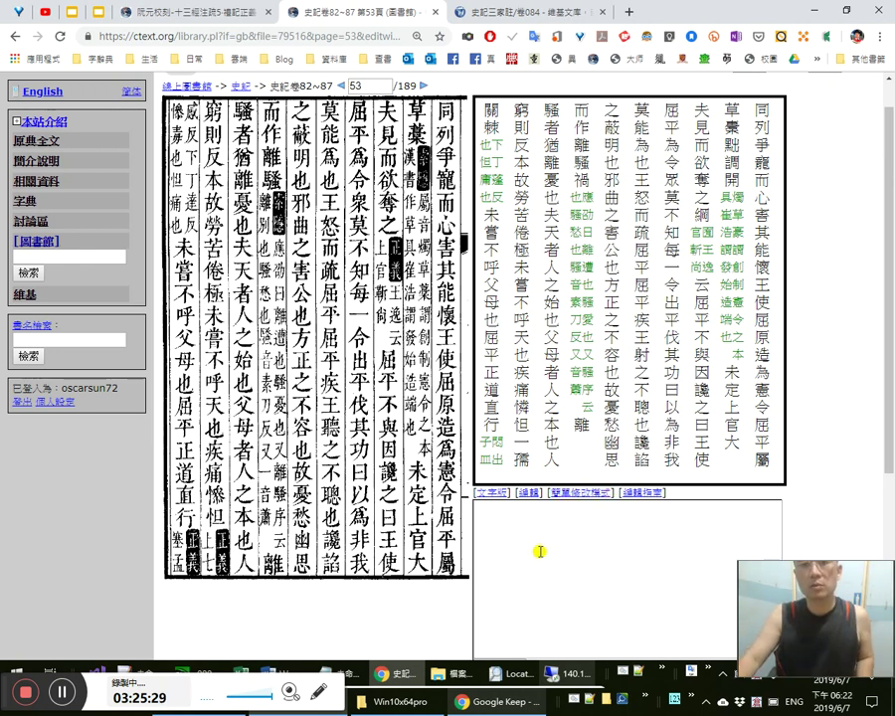
{"action": "key", "text": "alt+Tab"}
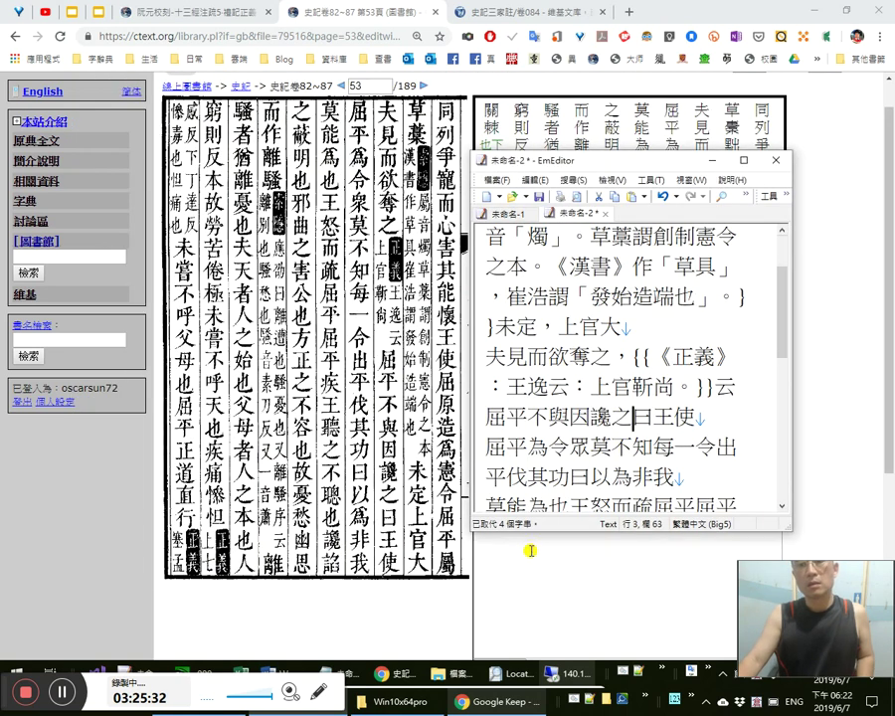
{"action": "left_click", "coordinate": [615, 414]}
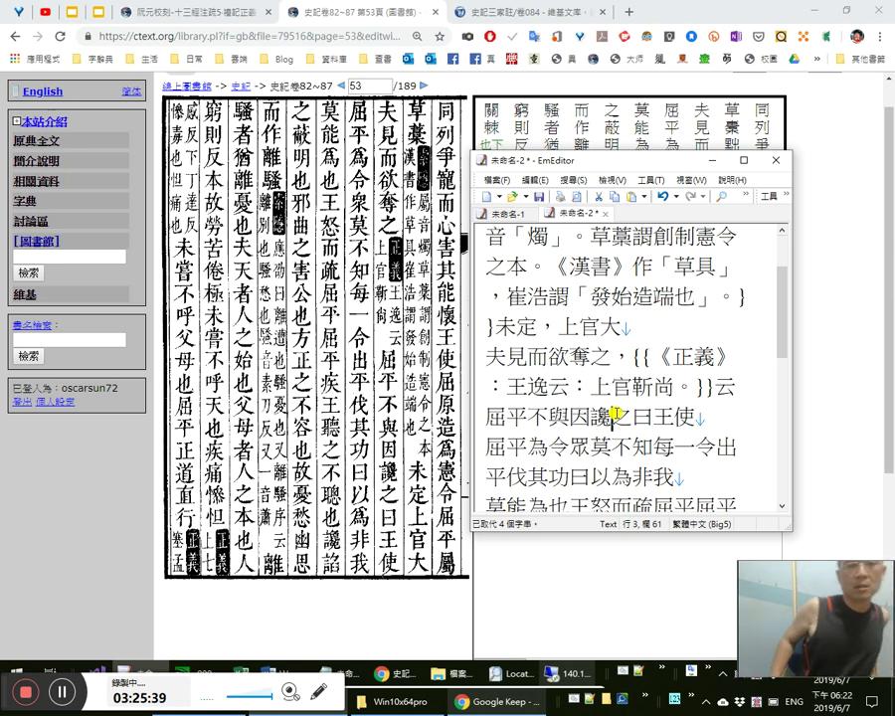
{"action": "key", "text": "Right"}
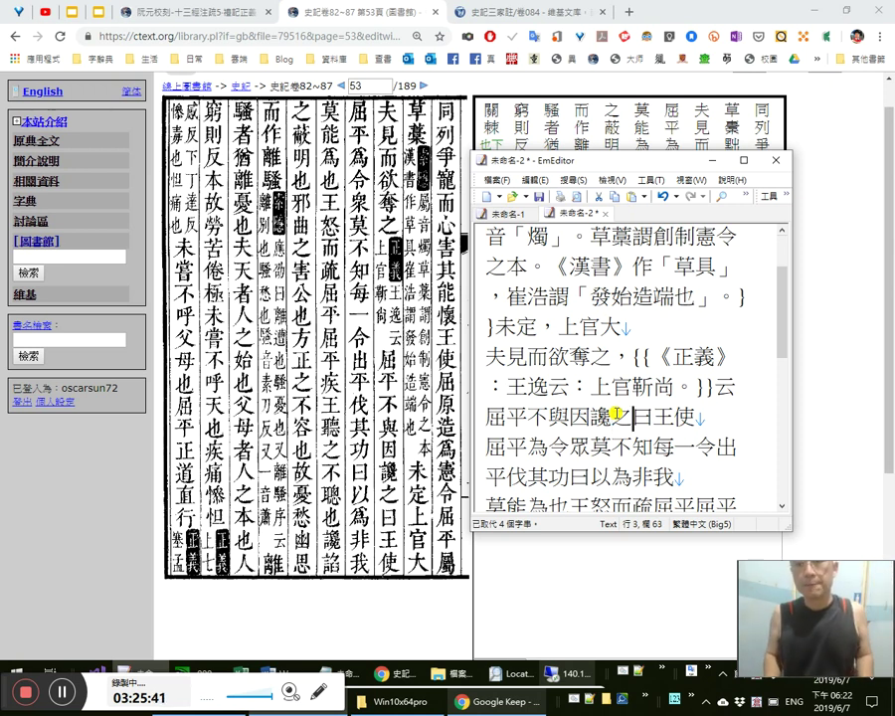
{"action": "key", "text": "Left"}
{"action": "key", "text": "Left"}
{"action": "key", "text": "Left"}
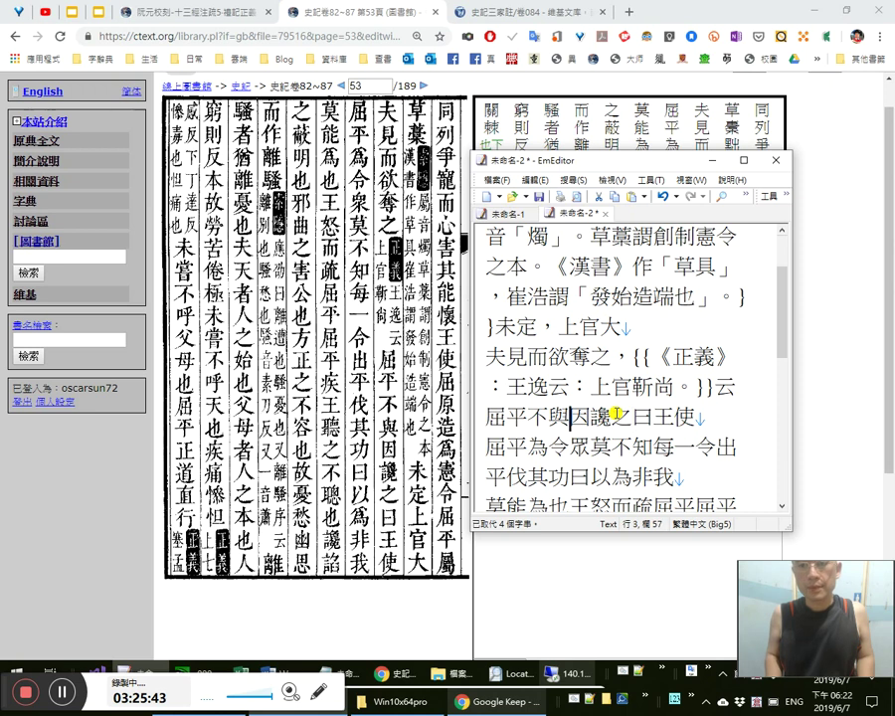